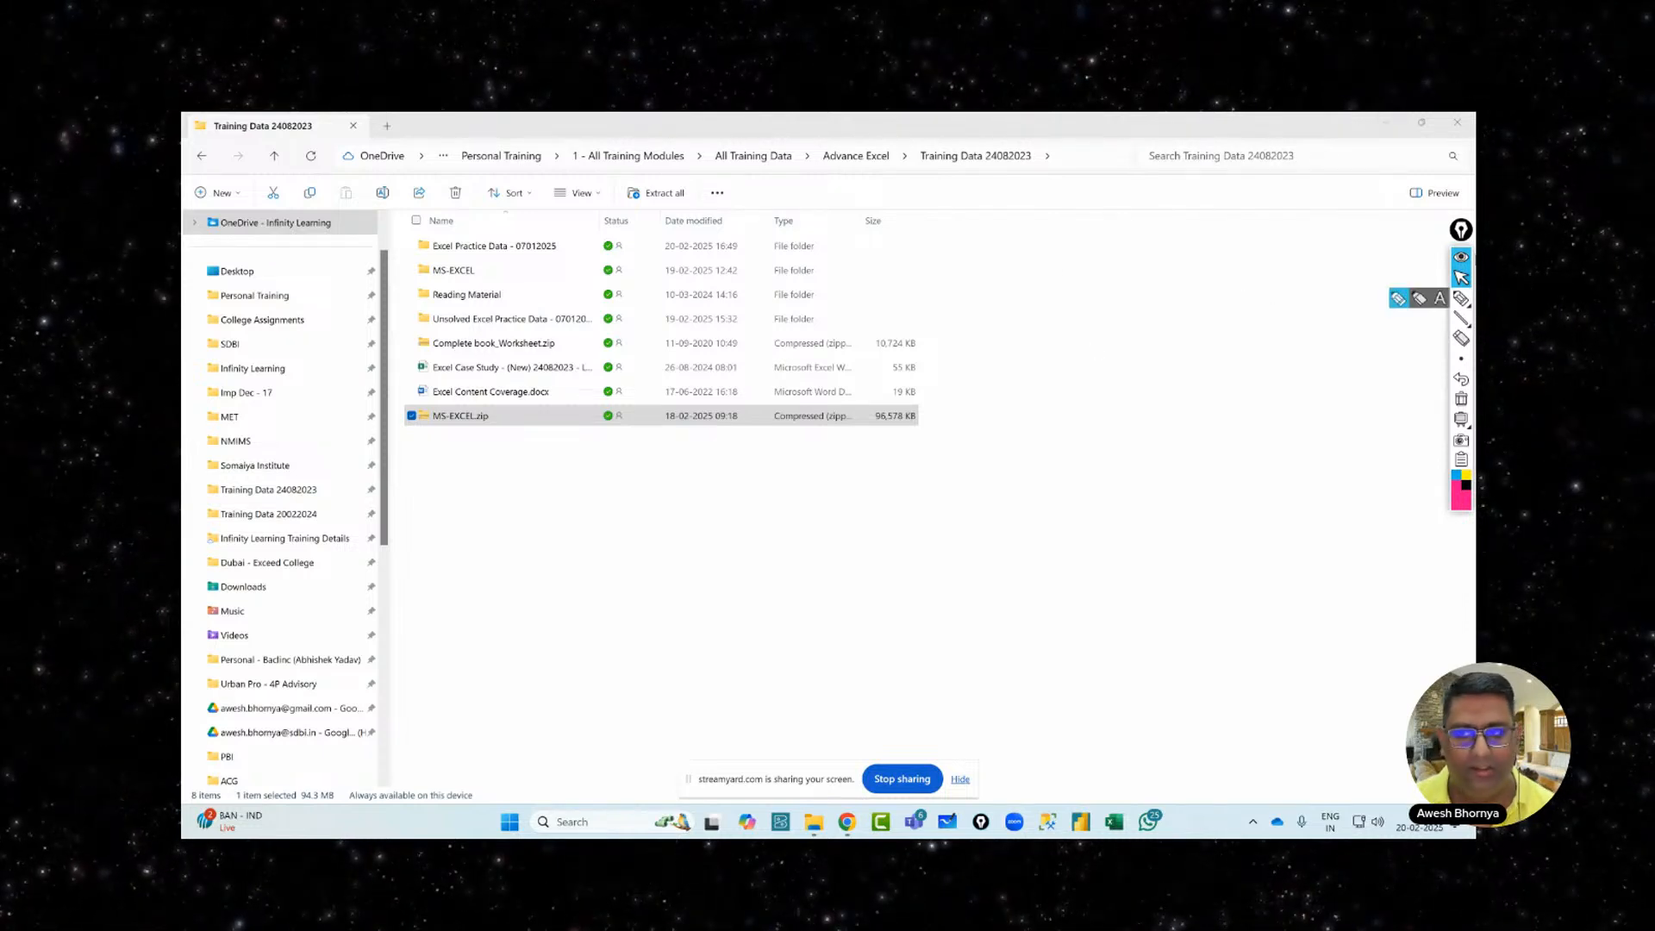
Mark the MS-EXCEL.zip file with a pen tick, then erase the mark
{"action": "left_click", "coordinate": [1462, 299]}
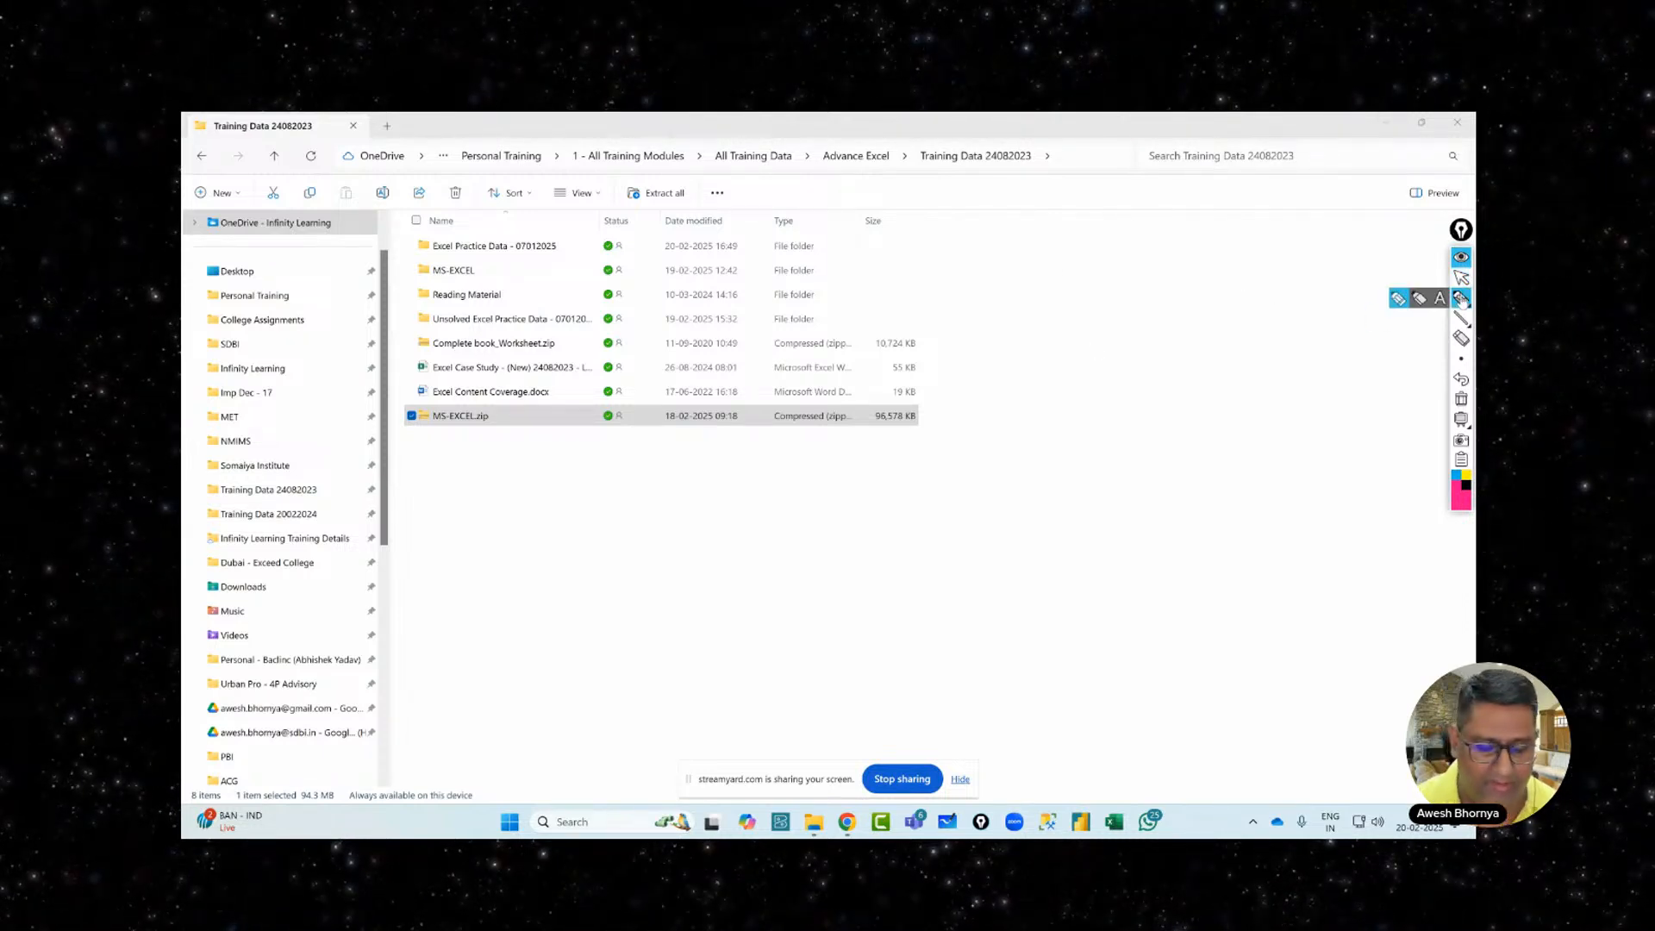
{"action": "left_click_drag", "start_coordinate": [932, 422], "coordinate": [983, 405]}
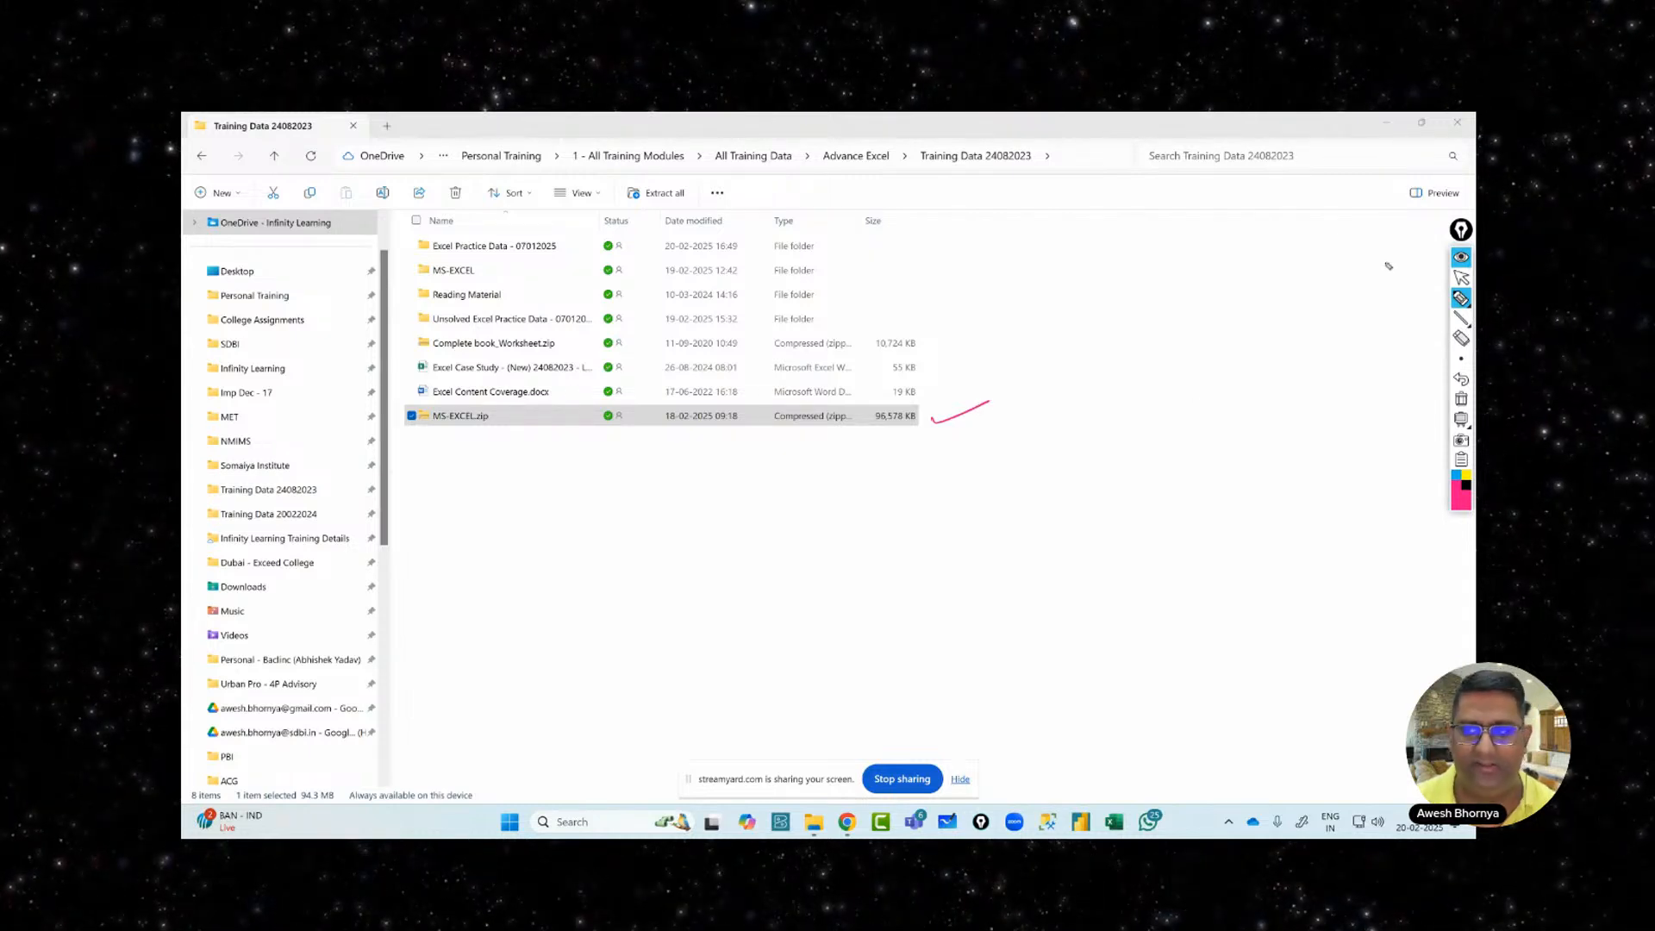
{"action": "left_click", "coordinate": [1462, 277]}
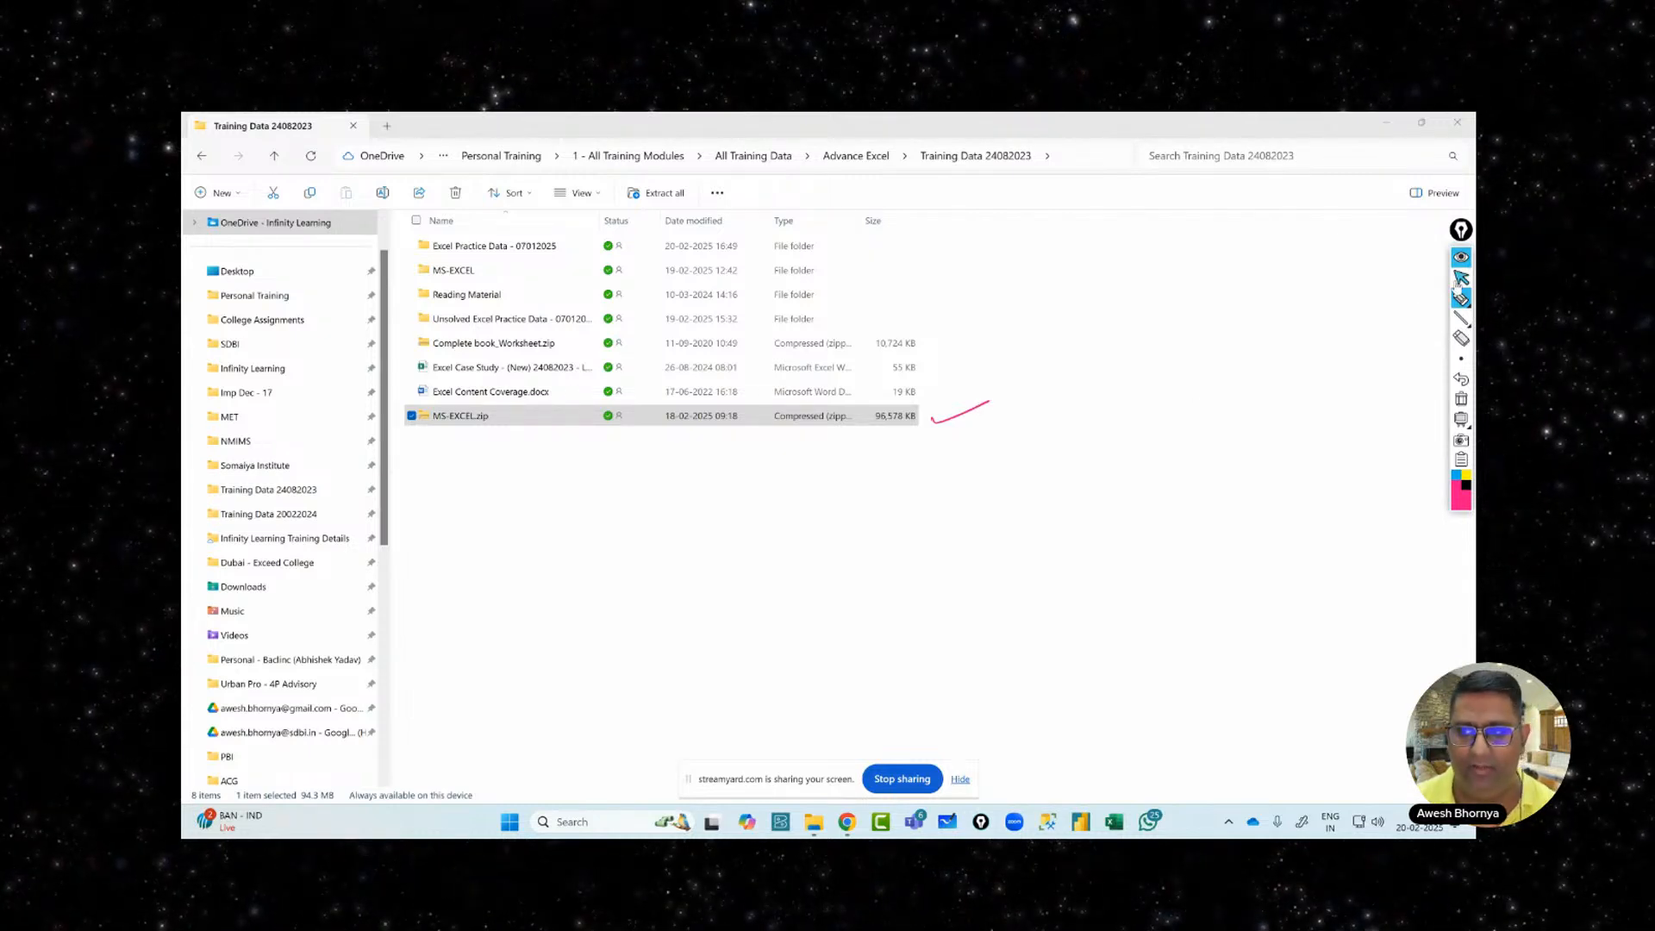
{"action": "left_click", "coordinate": [1462, 398]}
Browse to the Excel Practice Data - 07012025 folder and open 1 - Data Set 07012025.xlsx
{"action": "double_click", "coordinate": [498, 270]}
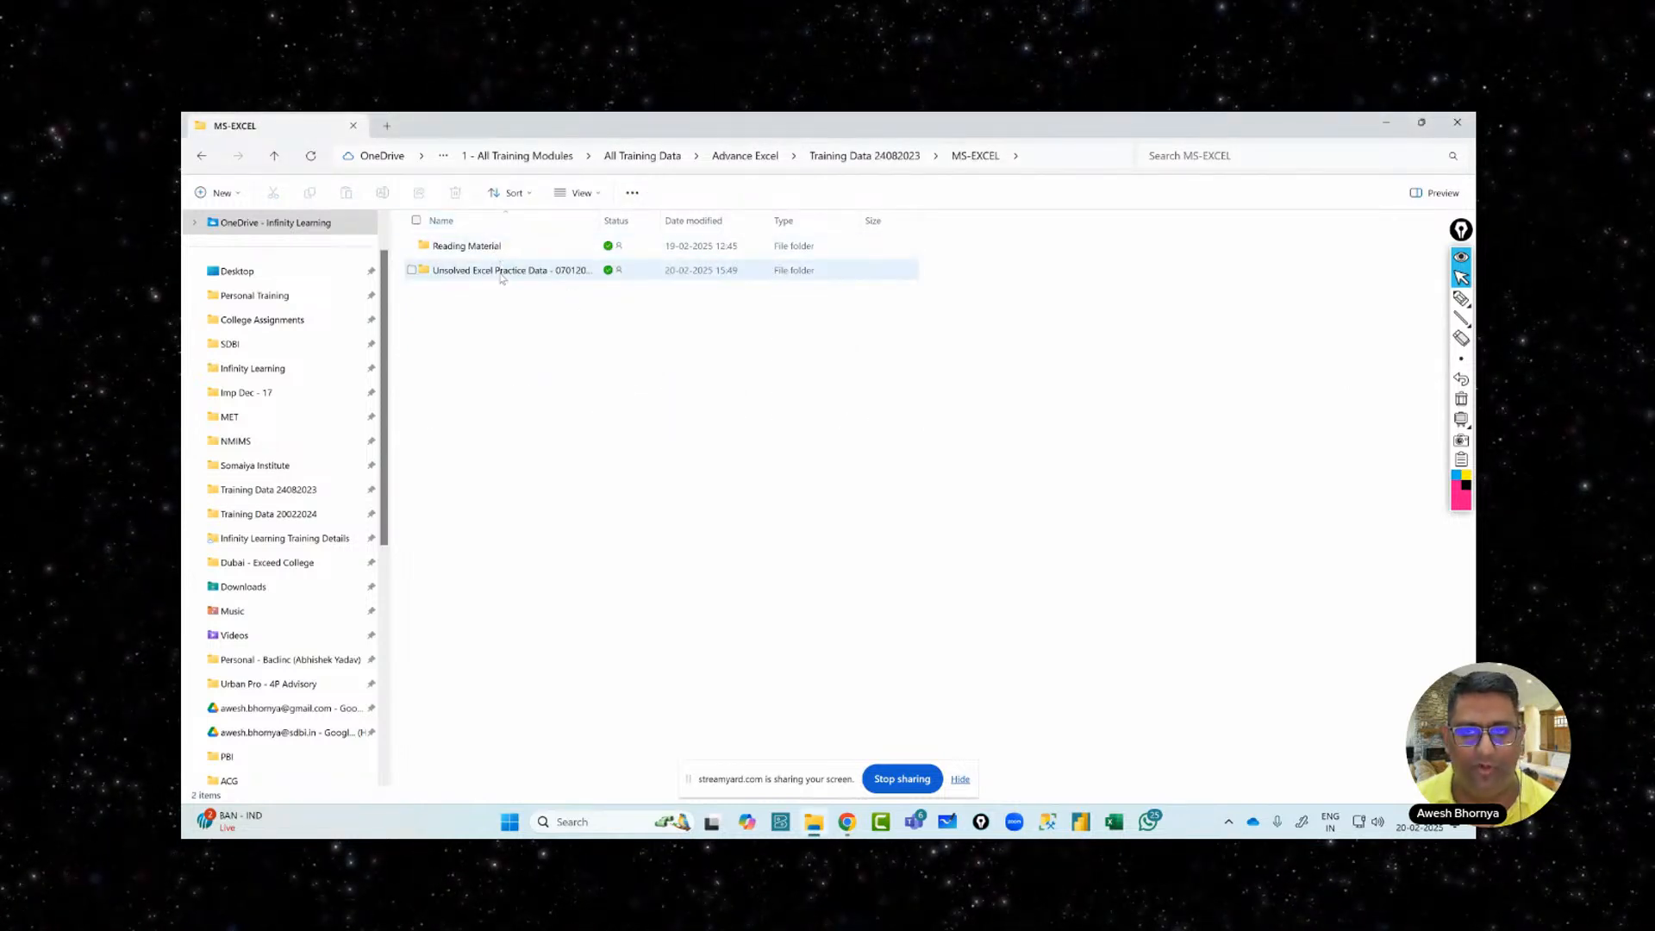
{"action": "left_click", "coordinate": [501, 271]}
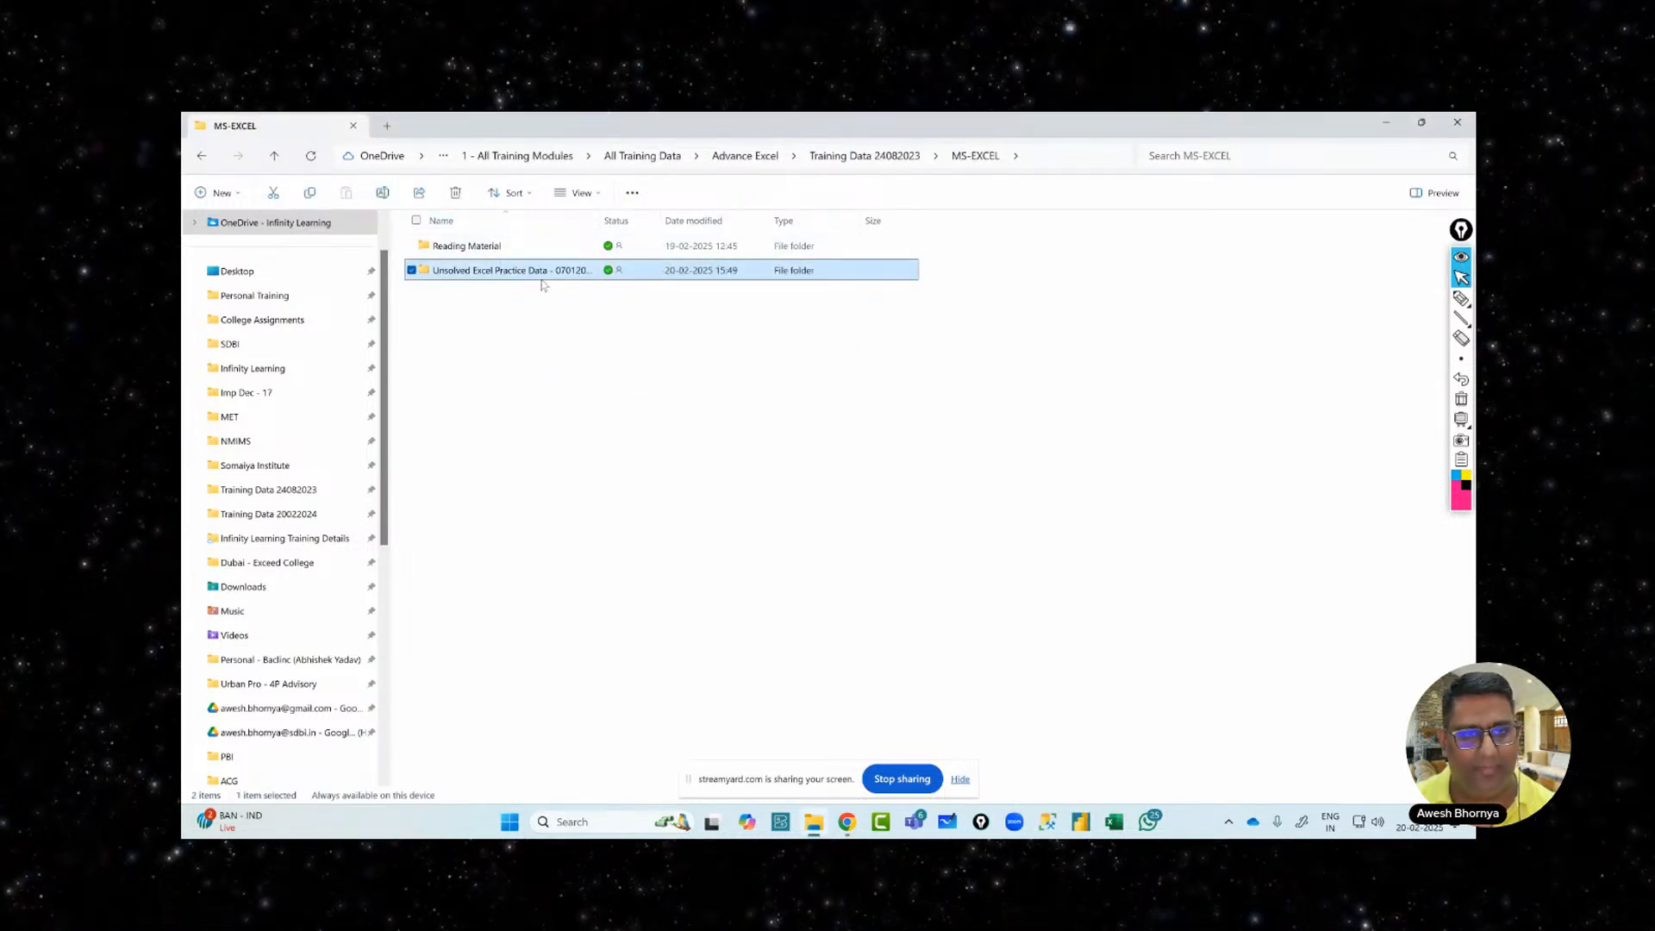
{"action": "left_click", "coordinate": [858, 147]}
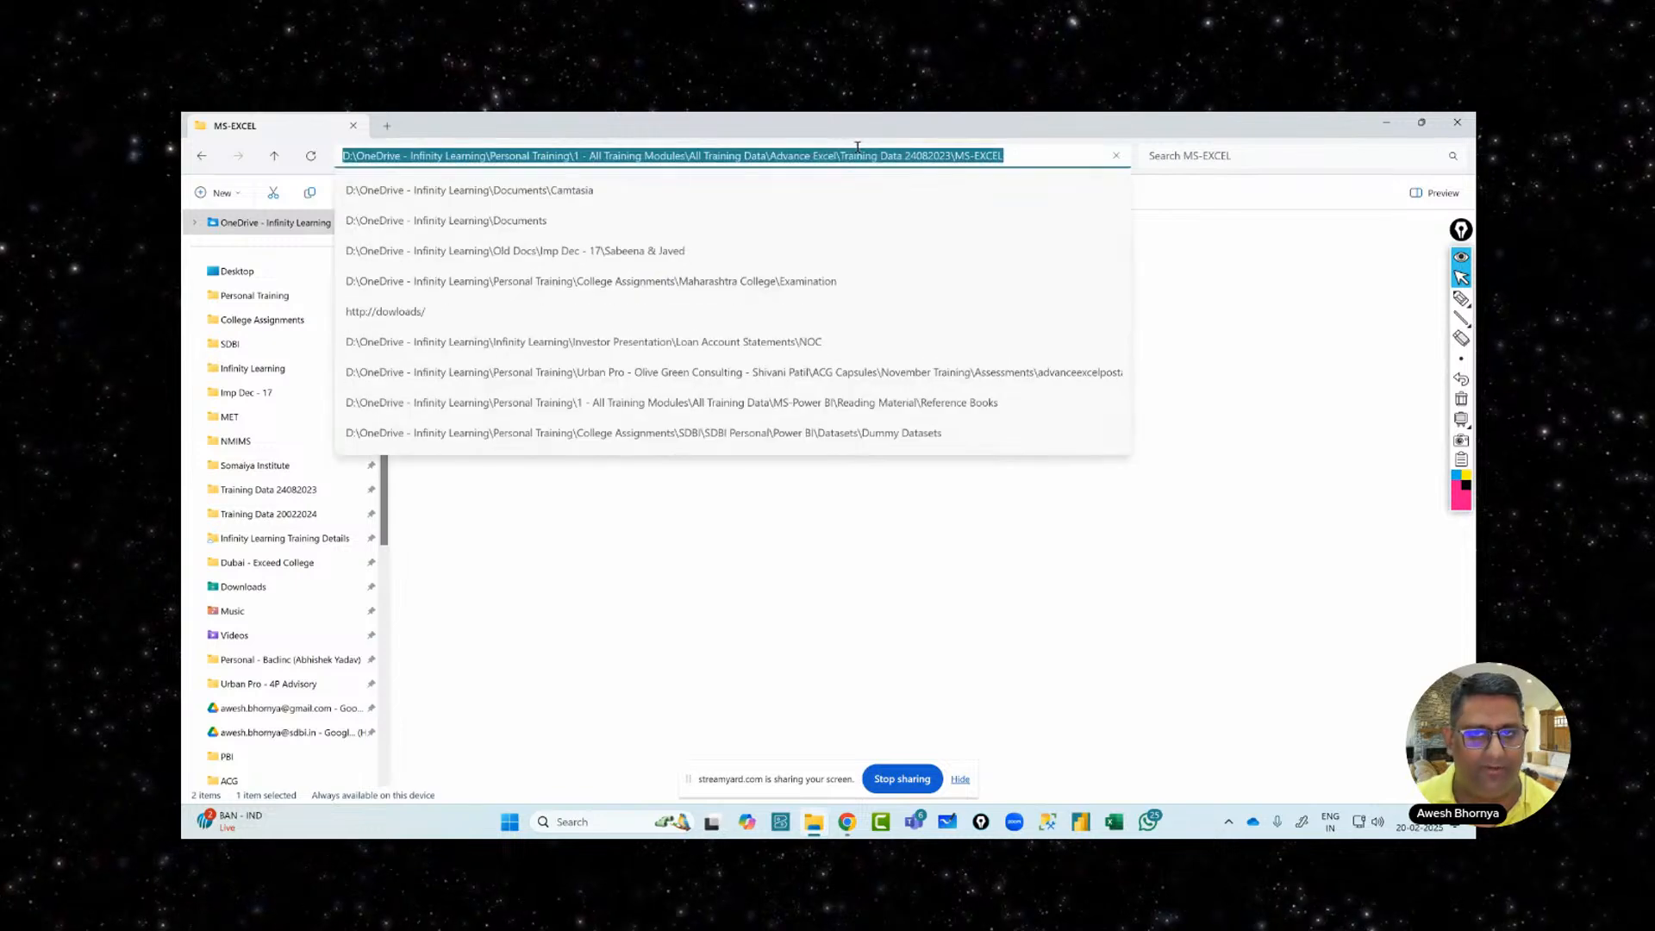
{"action": "left_click", "coordinate": [949, 610]}
{"action": "left_click", "coordinate": [886, 164]}
{"action": "left_click", "coordinate": [947, 584]}
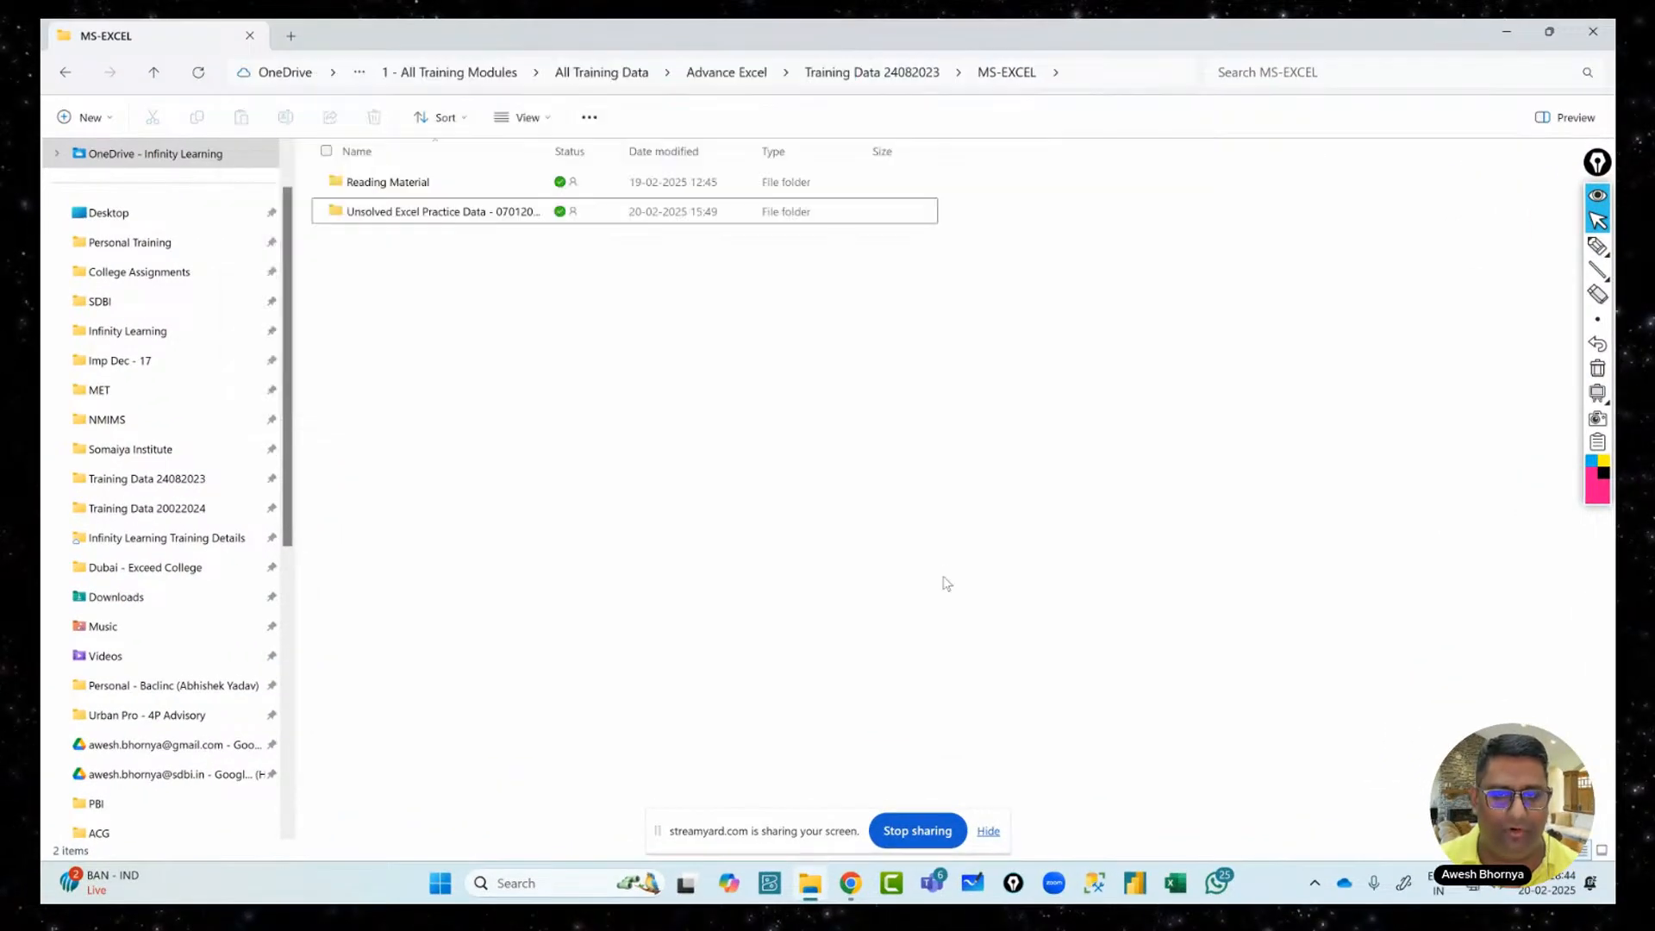
{"action": "left_click", "coordinate": [886, 73]}
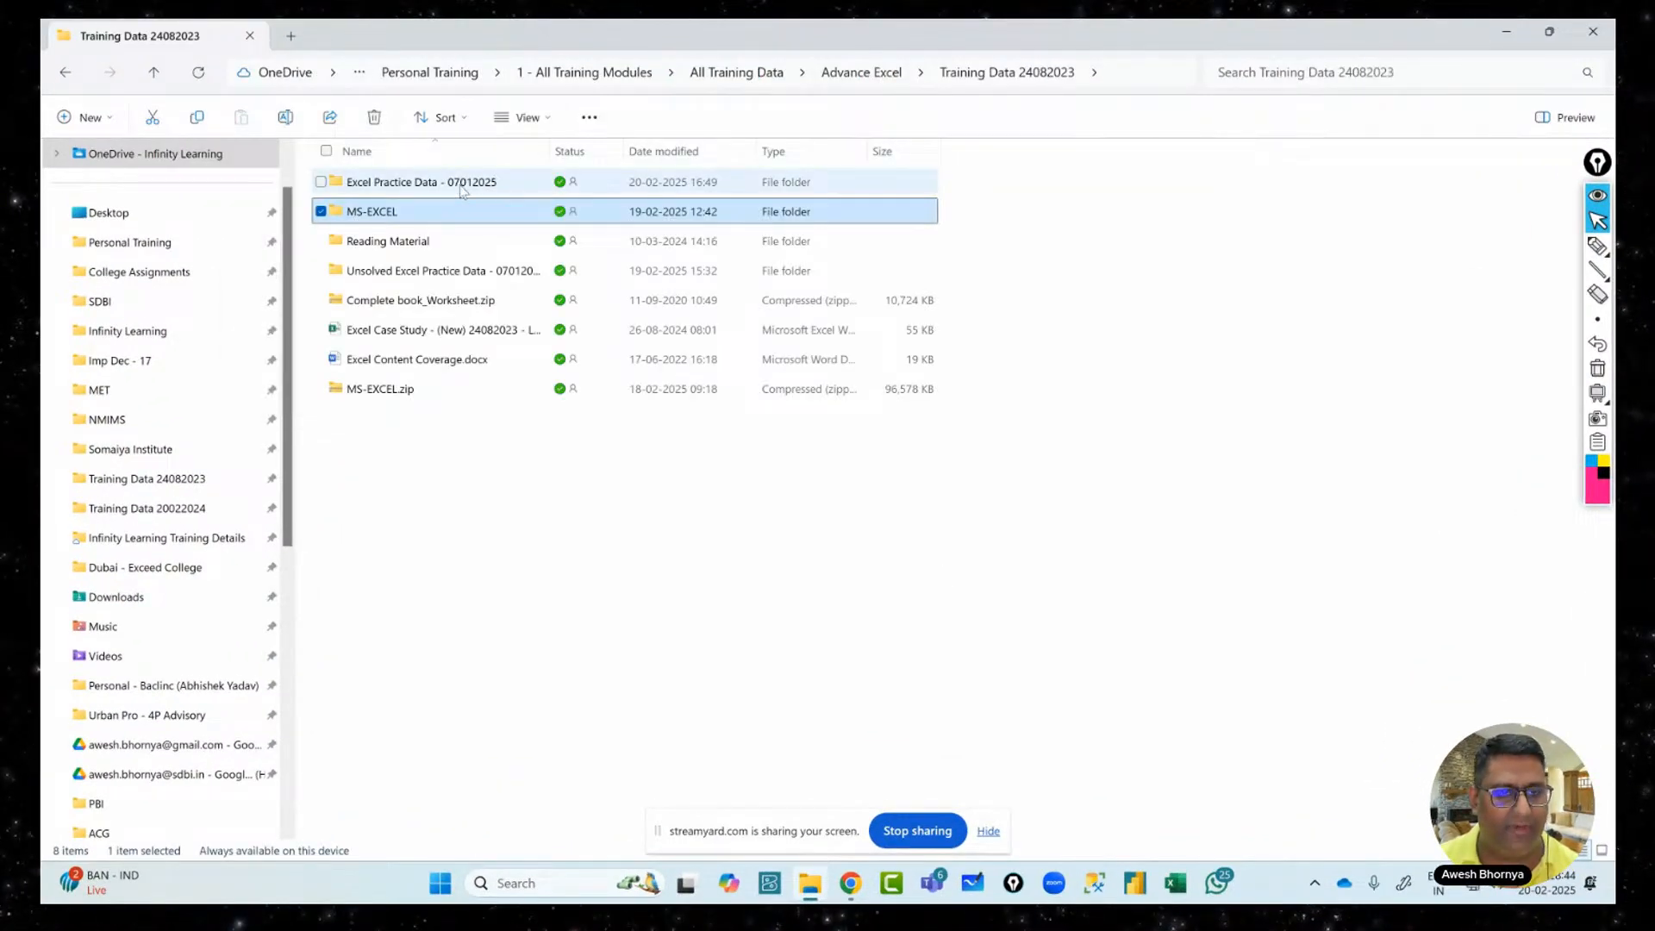
{"action": "double_click", "coordinate": [463, 185]}
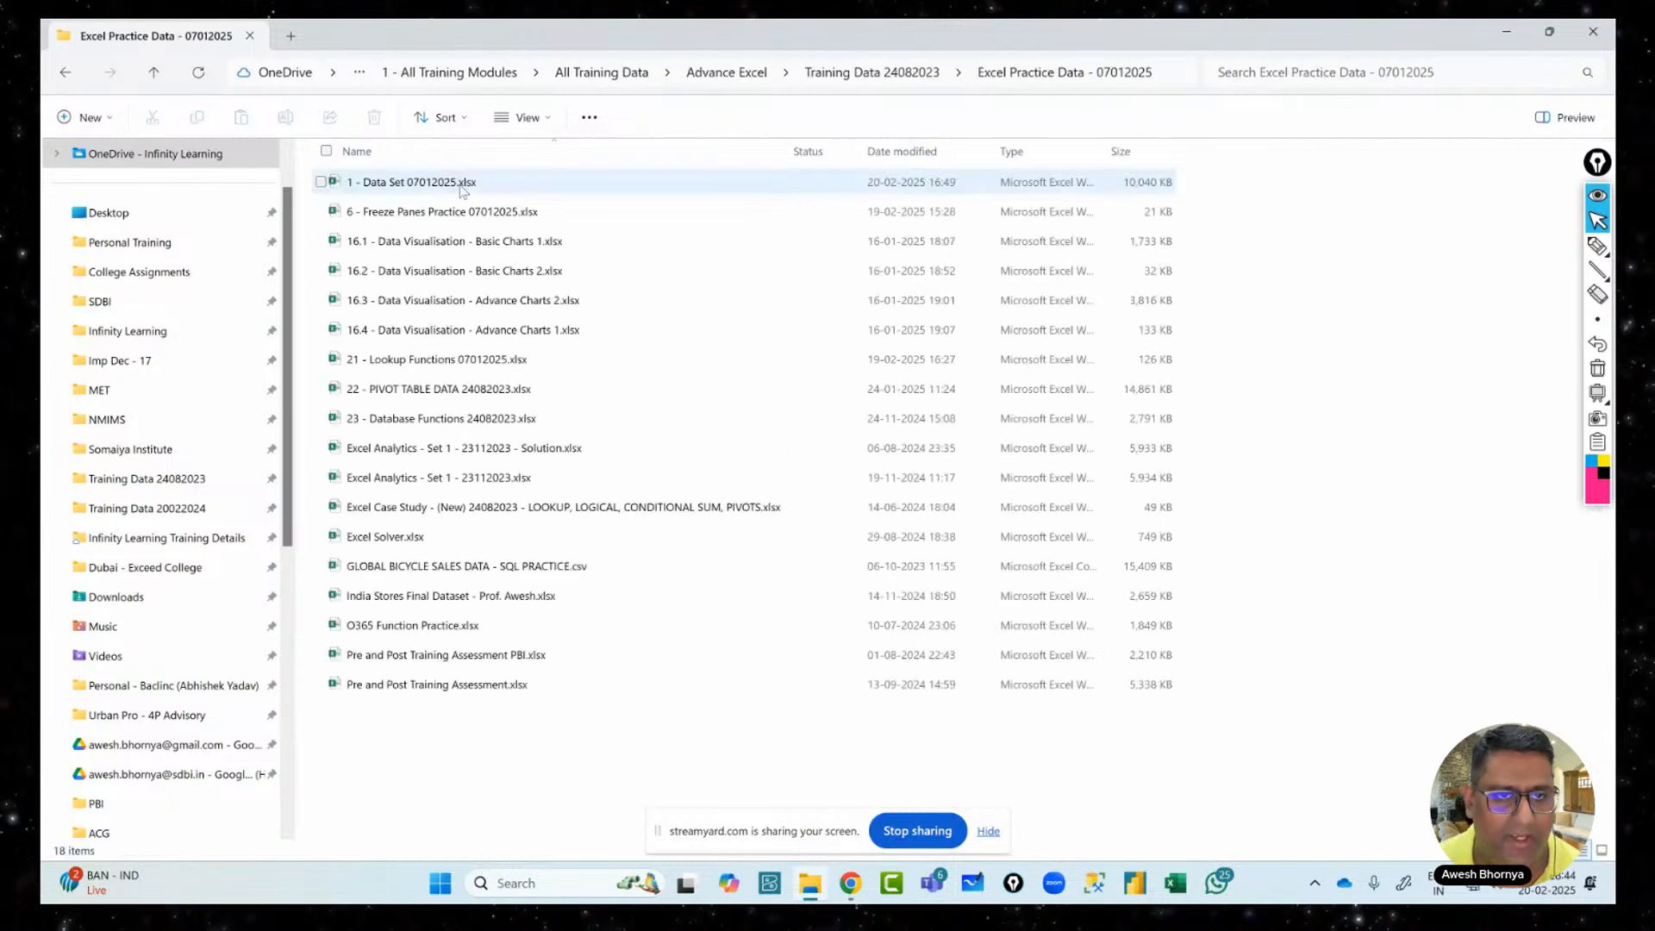
{"action": "double_click", "coordinate": [508, 184]}
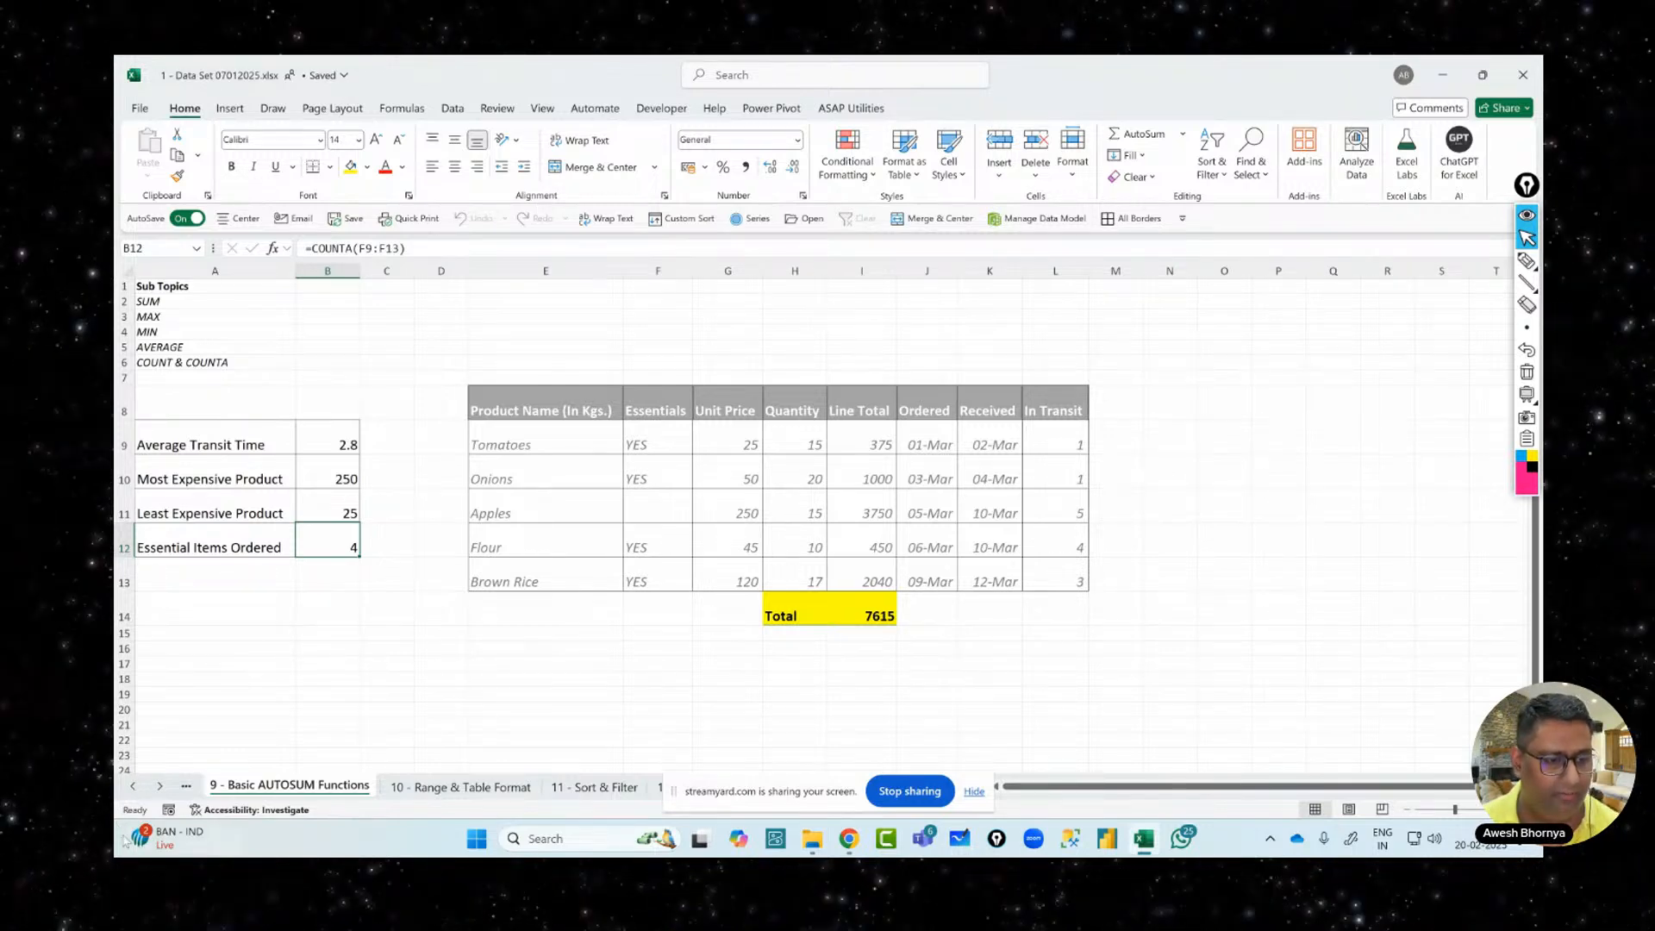
Activate Sheet1 from the sheet list and move the markup toolbar aside
{"action": "right_click", "coordinate": [133, 786]}
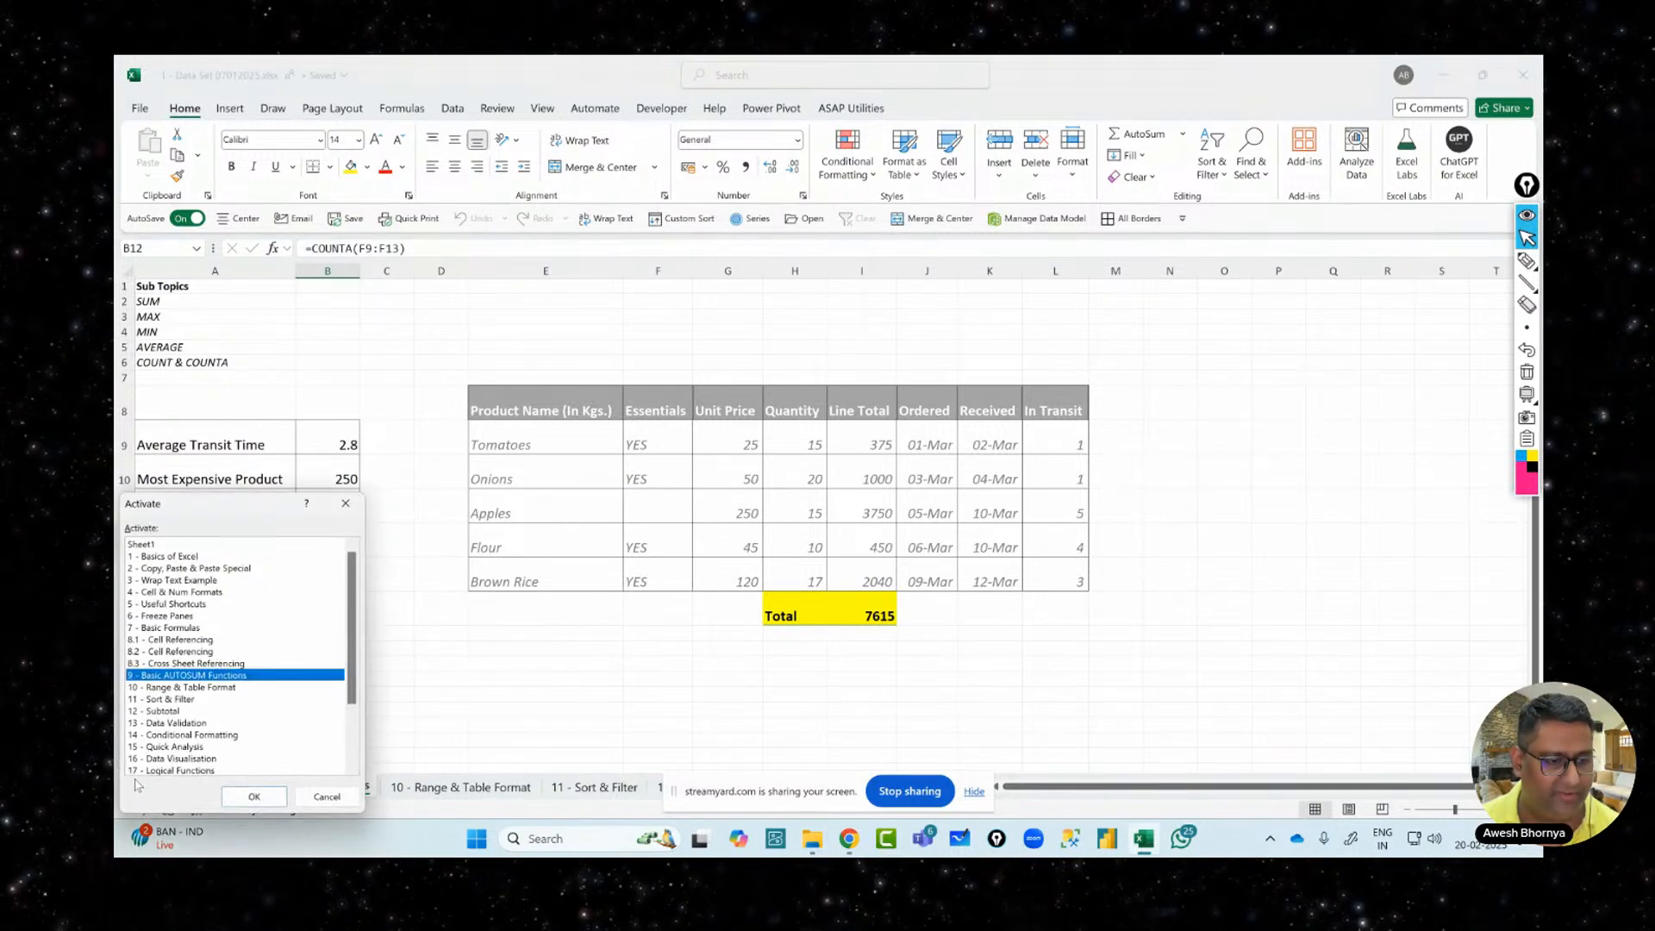
{"action": "double_click", "coordinate": [153, 544]}
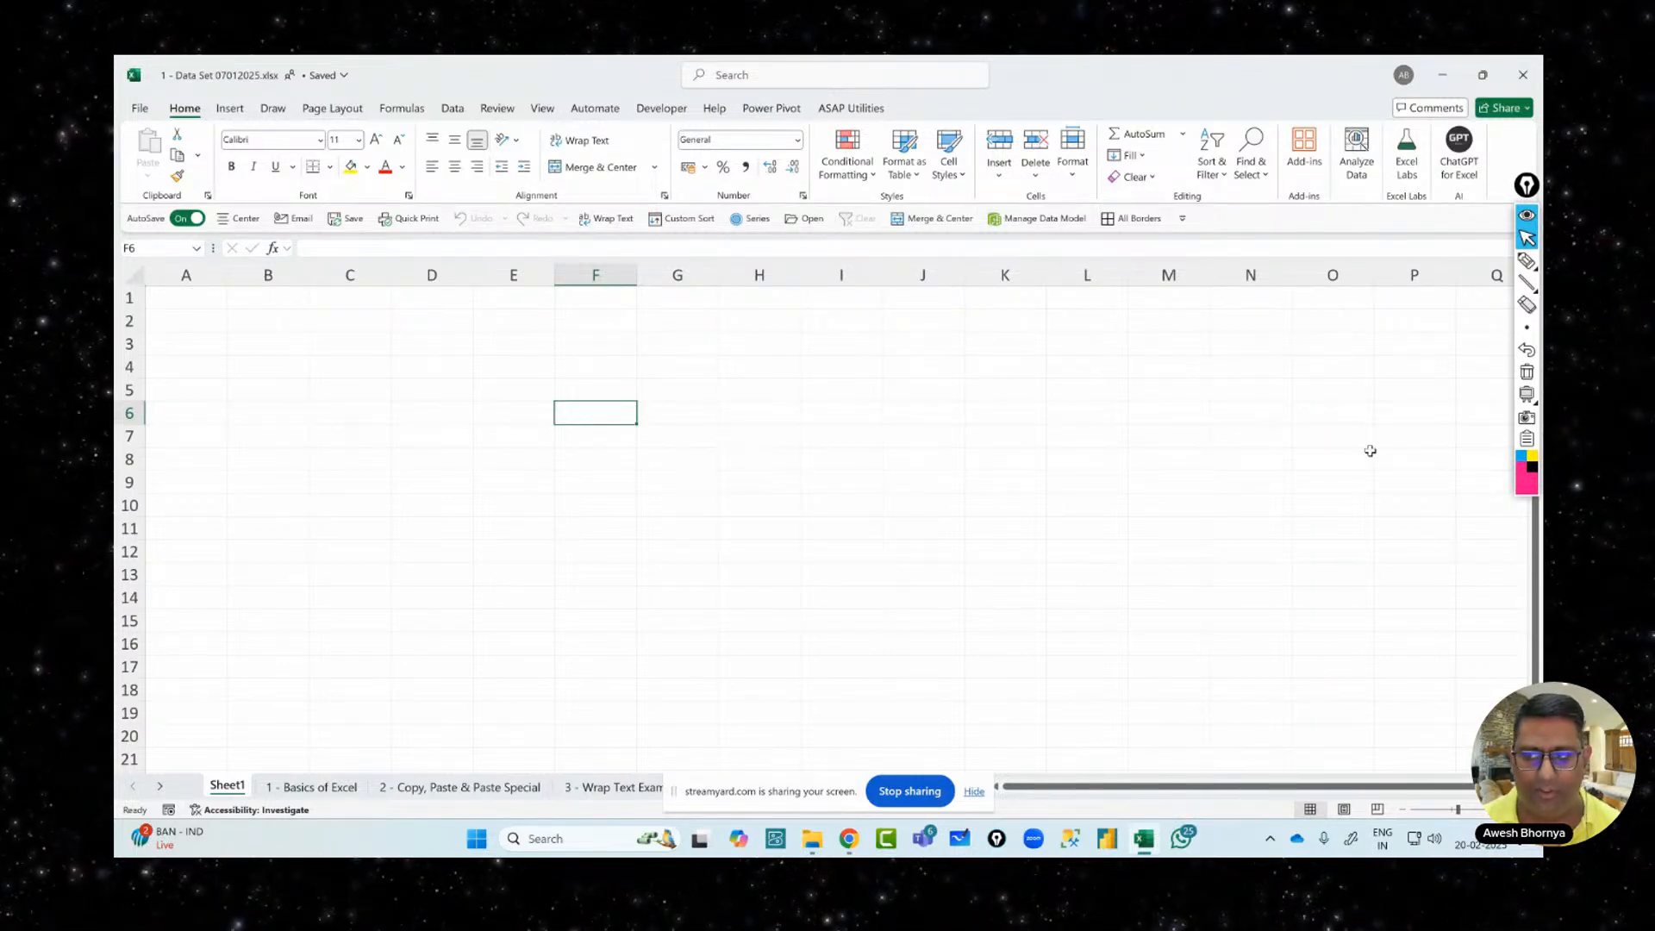
{"action": "left_click_drag", "start_coordinate": [1527, 186], "coordinate": [1507, 306]}
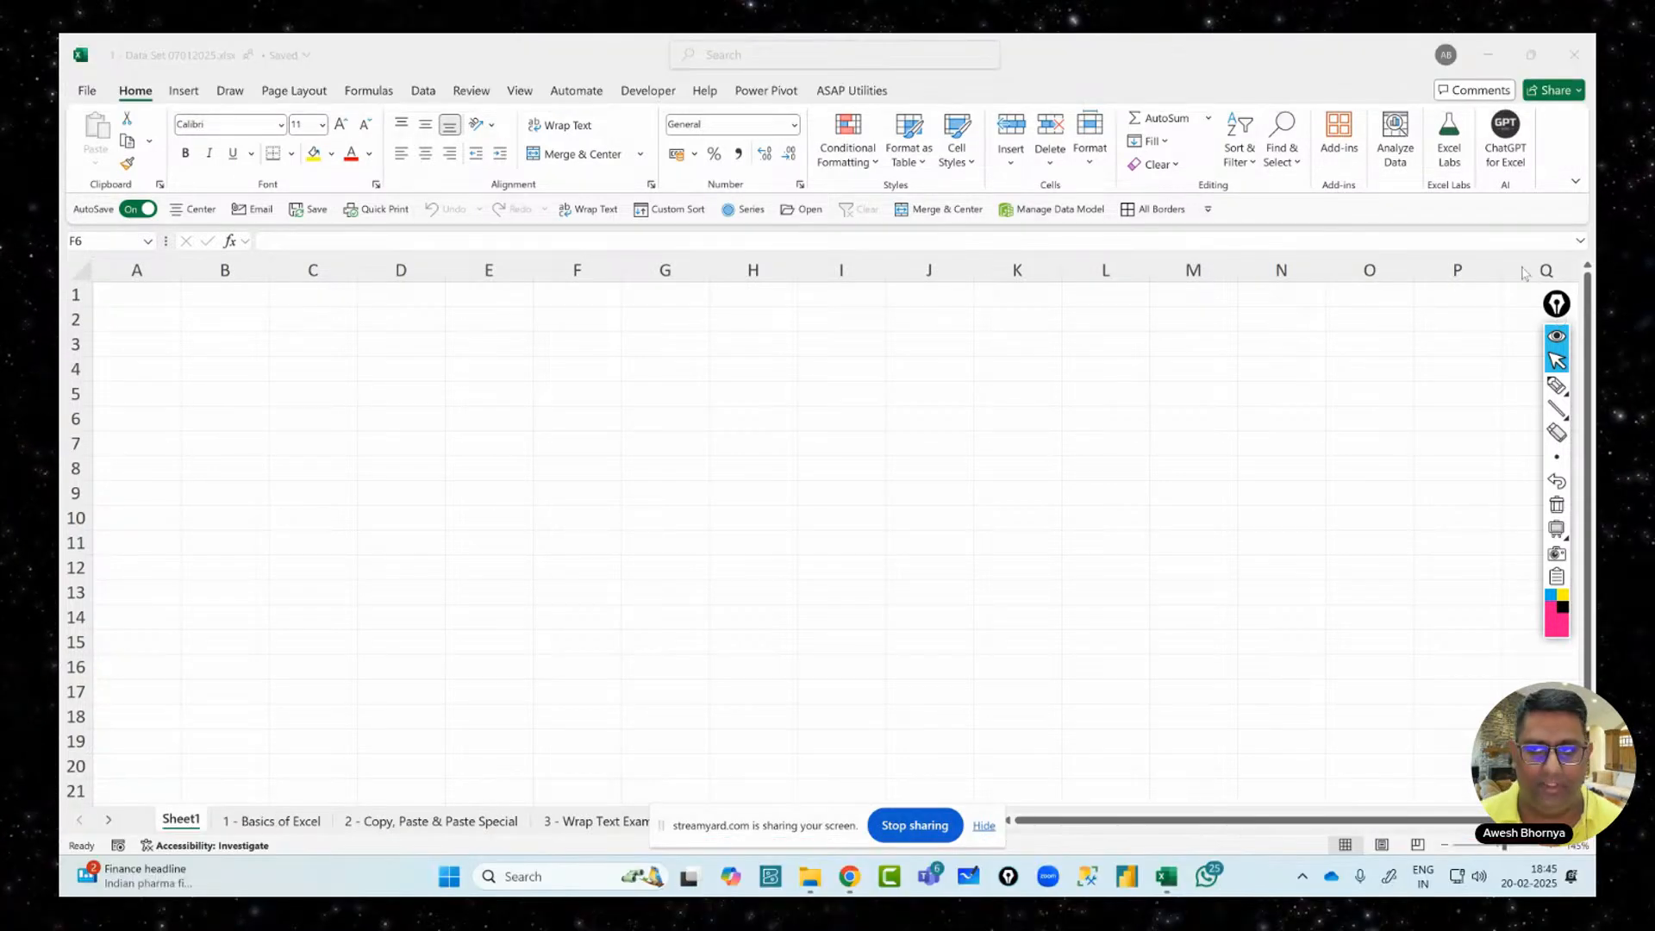
Try the rectangle markup tool, then close the Data Set workbook and Excel
{"action": "mouse_move", "coordinate": [1561, 412]}
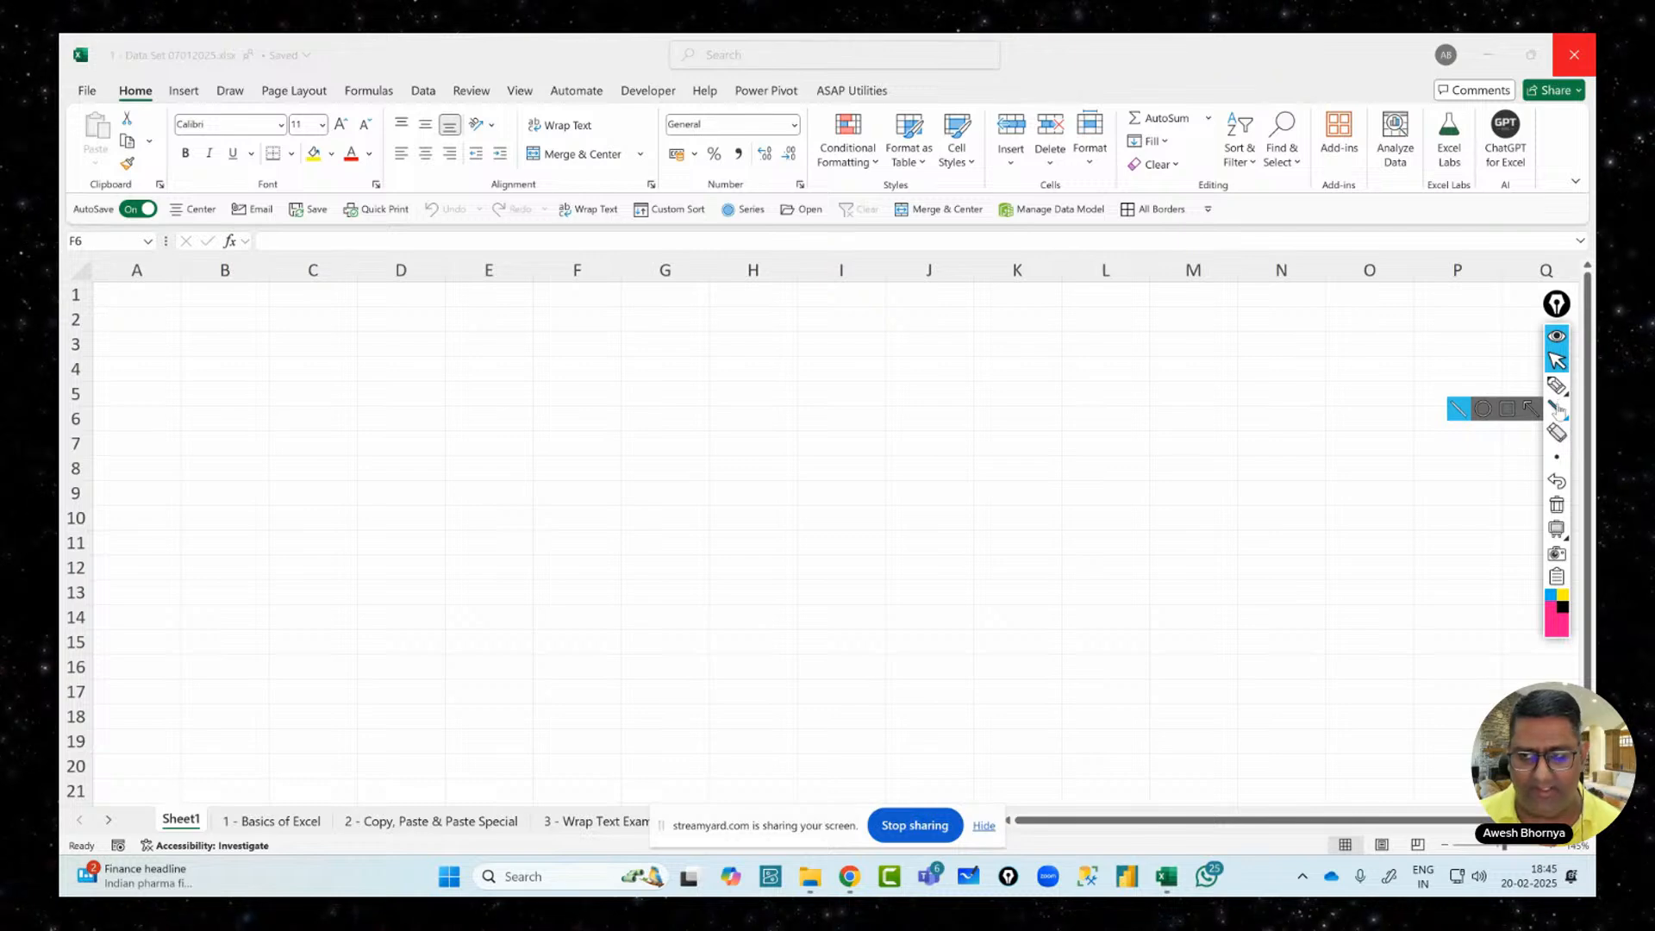
{"action": "left_click", "coordinate": [1508, 409]}
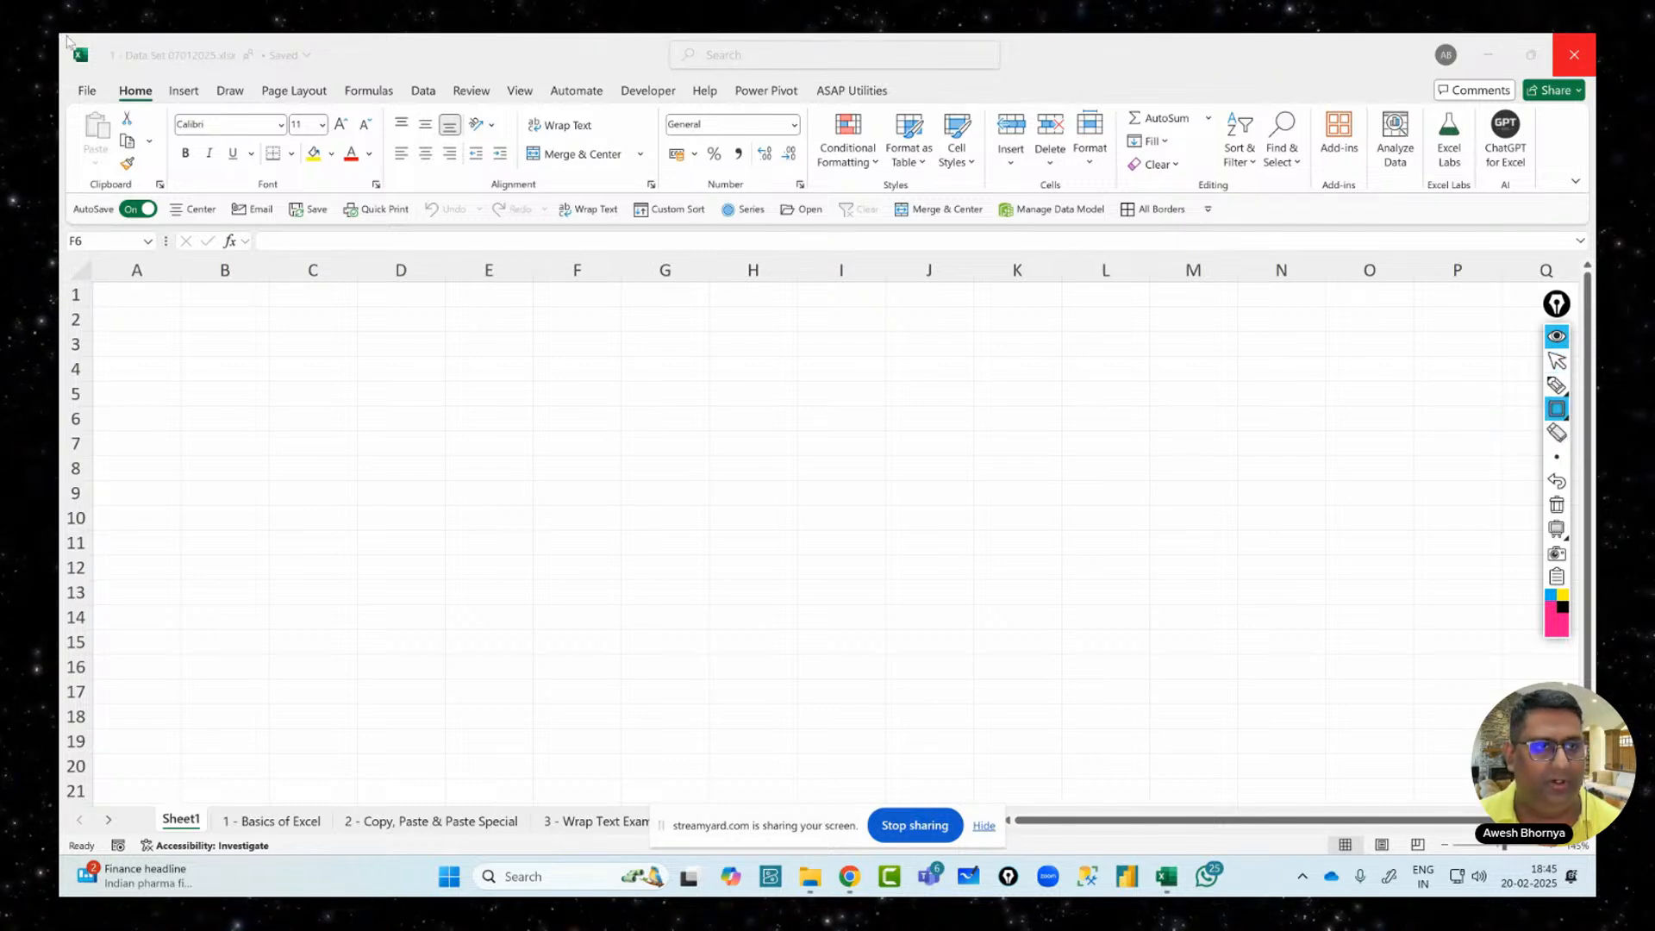
{"action": "left_click", "coordinate": [1559, 364]}
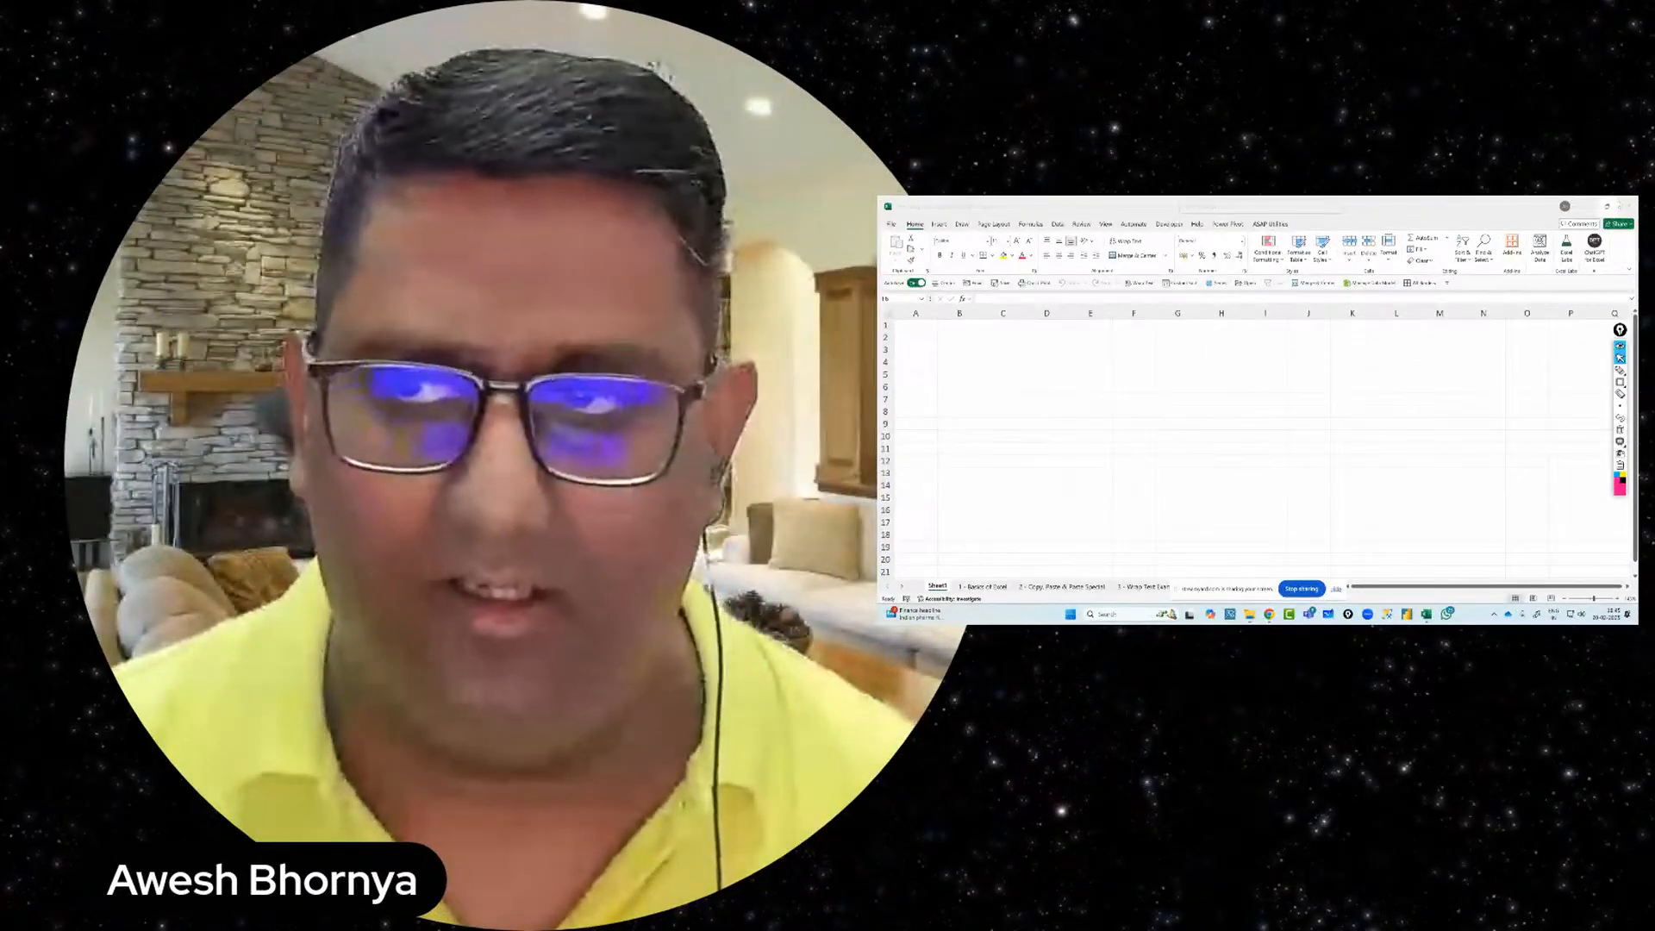
{"action": "left_click", "coordinate": [1631, 205]}
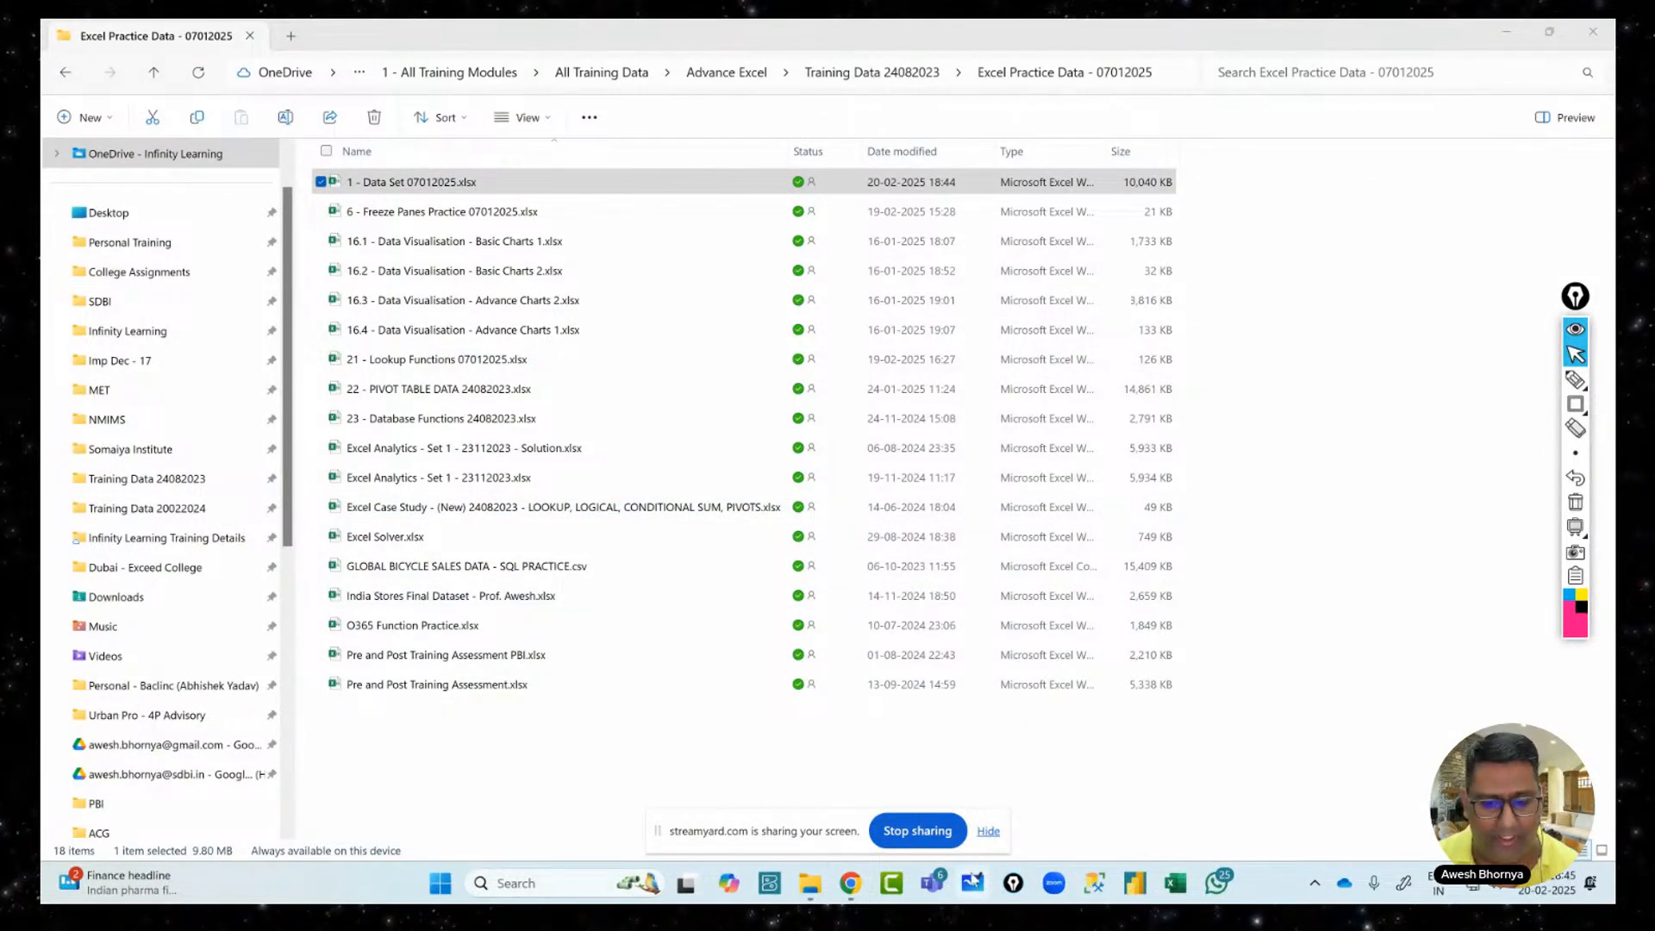
Search 'ex' in the Start menu and launch Microsoft Excel
{"action": "left_click", "coordinate": [440, 883]}
{"action": "left_click", "coordinate": [689, 222]}
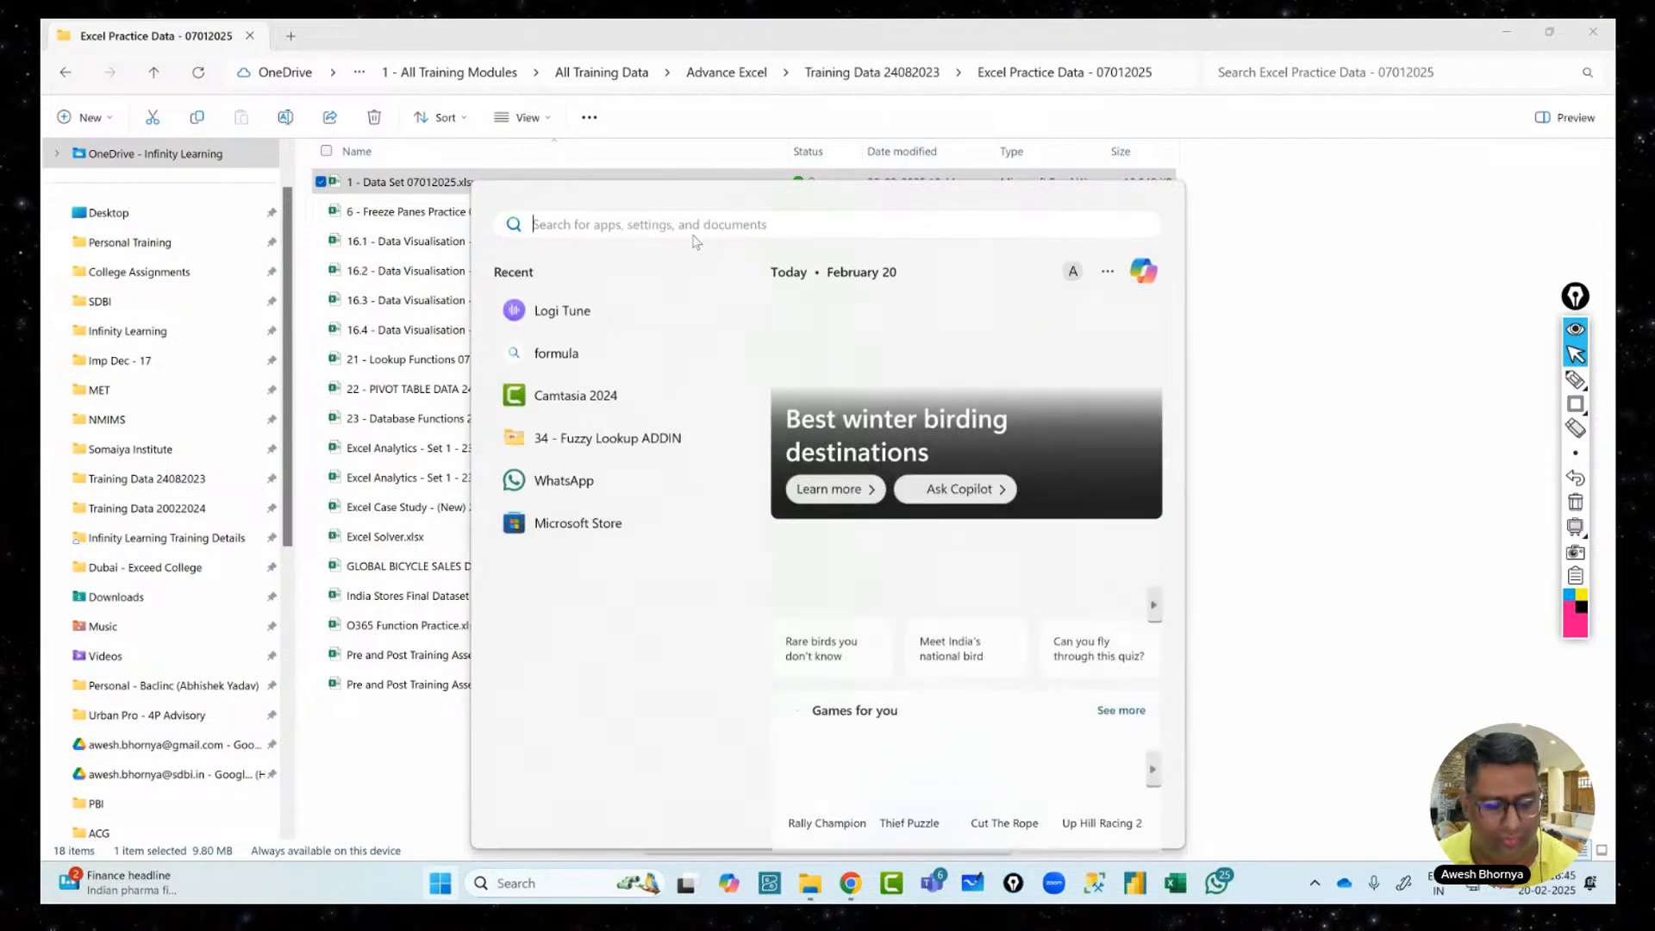
{"action": "type", "text": "ex"}
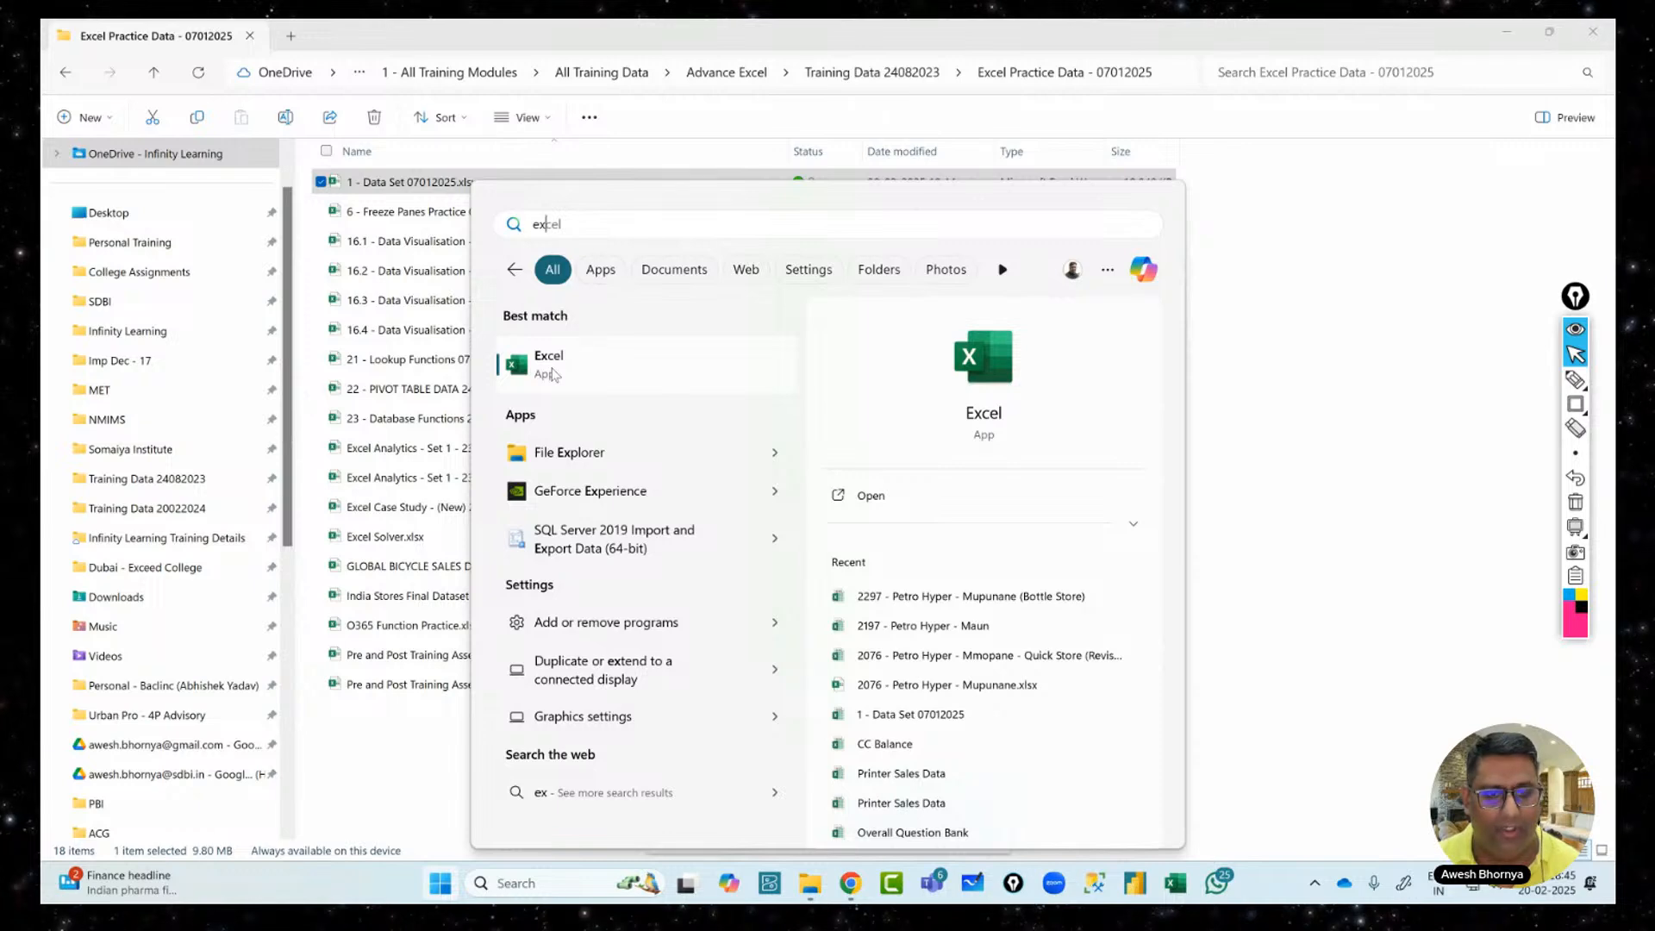
{"action": "left_click", "coordinate": [553, 365]}
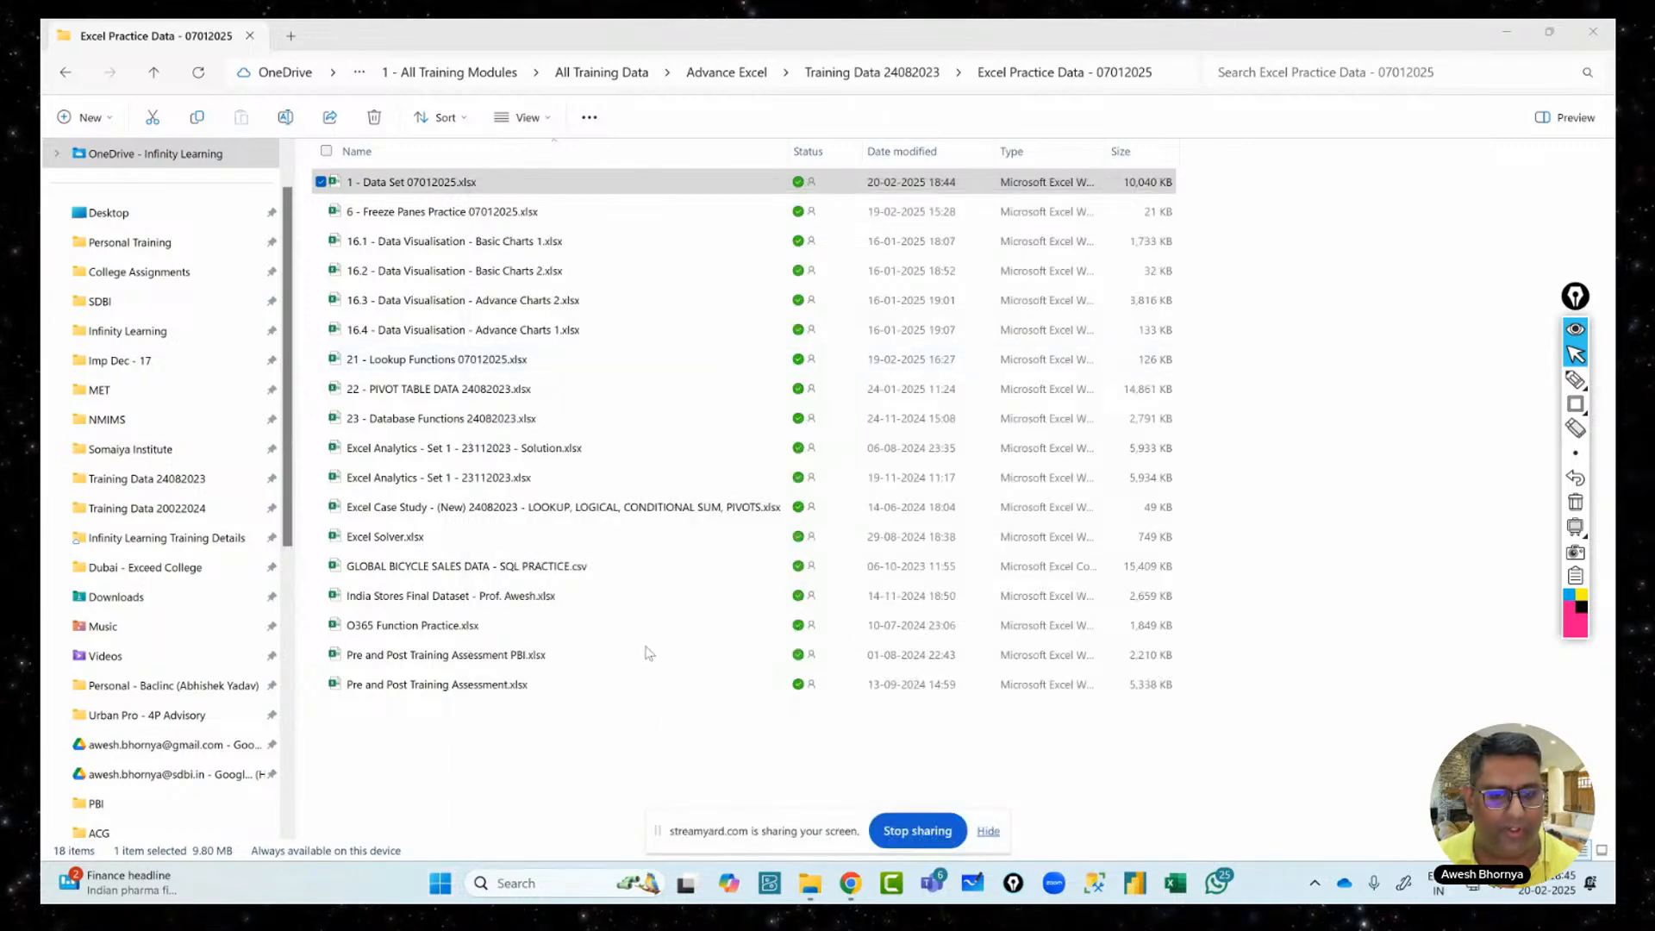
{"action": "left_click", "coordinate": [517, 882]}
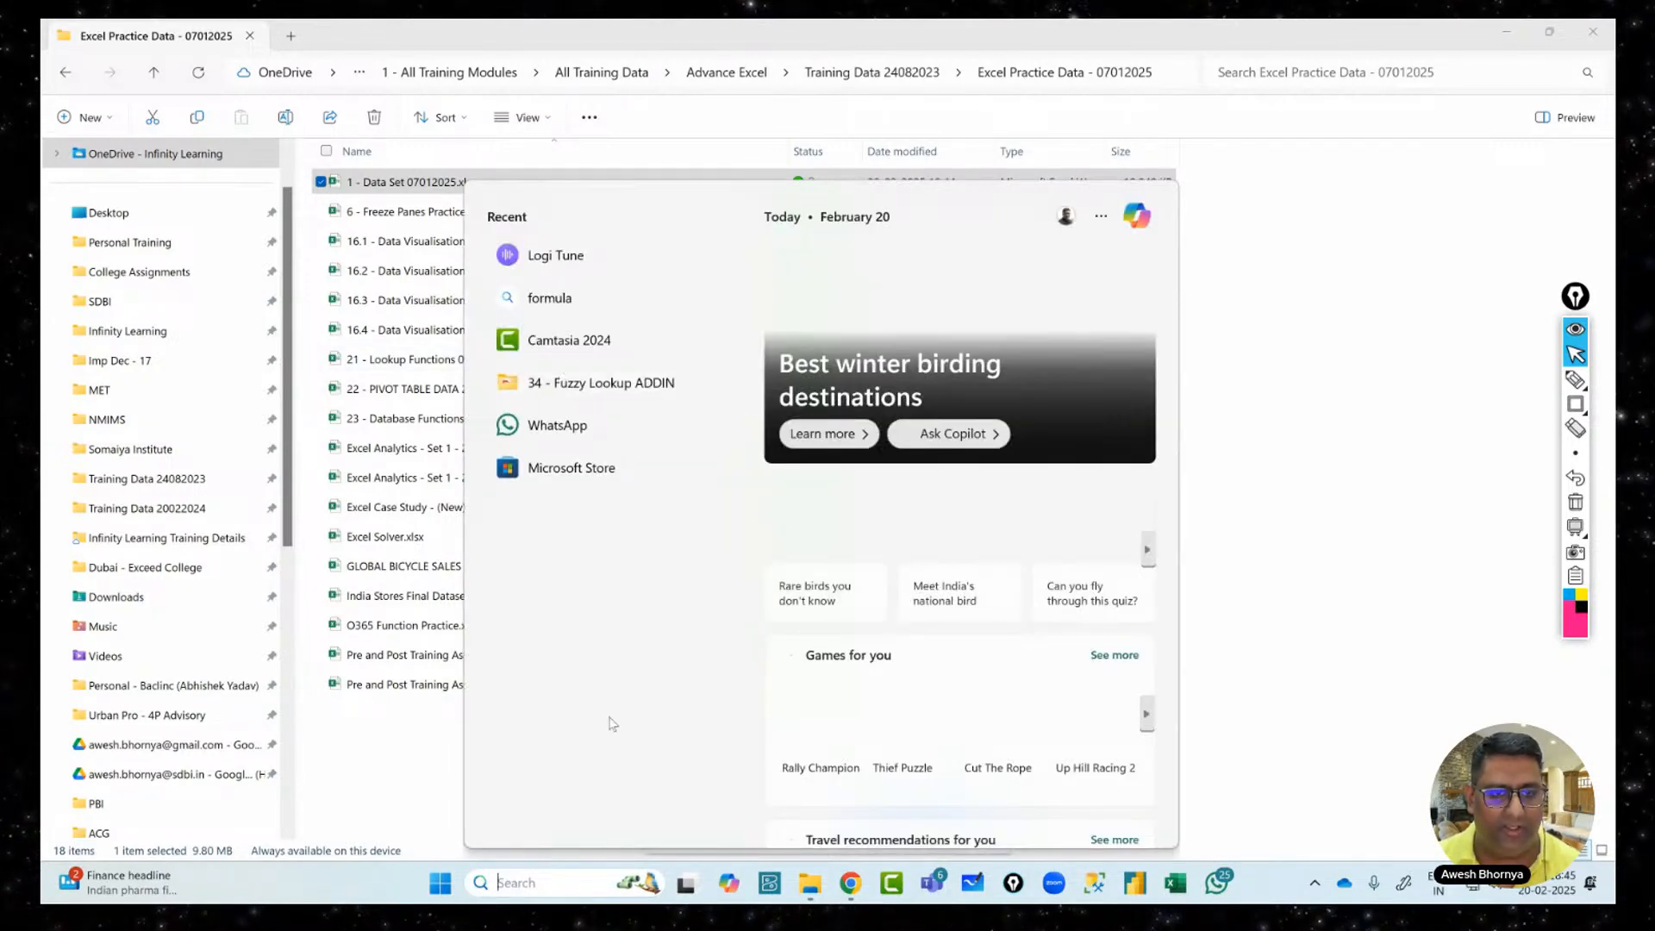
{"action": "type", "text": "ex"}
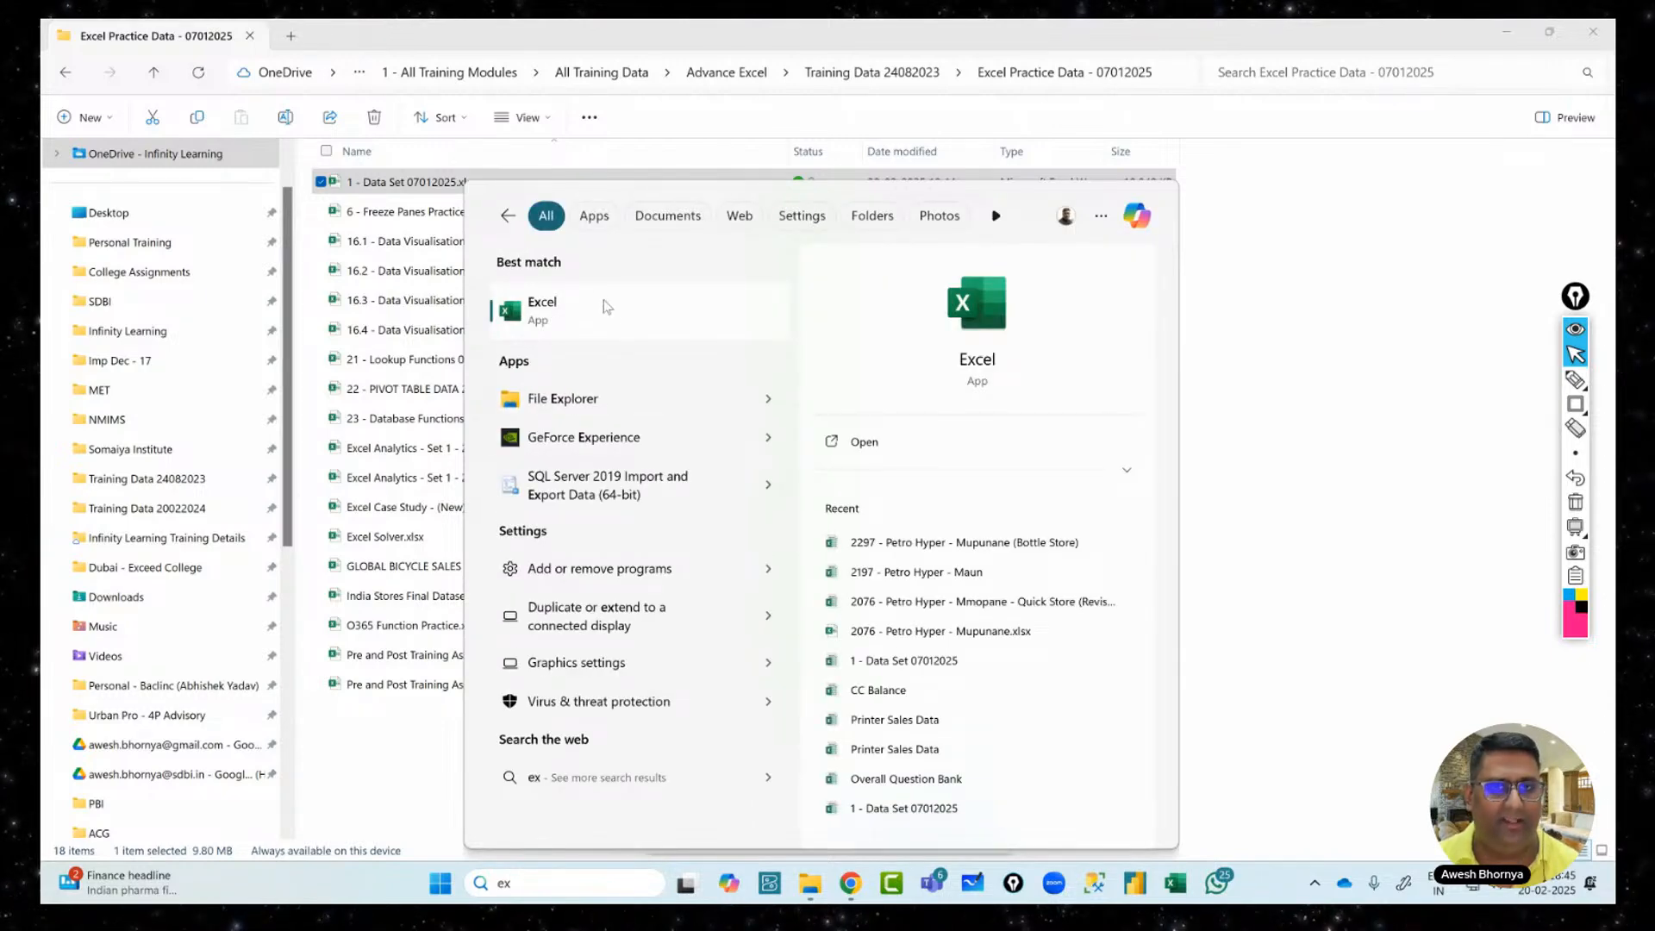
{"action": "left_click", "coordinate": [563, 307]}
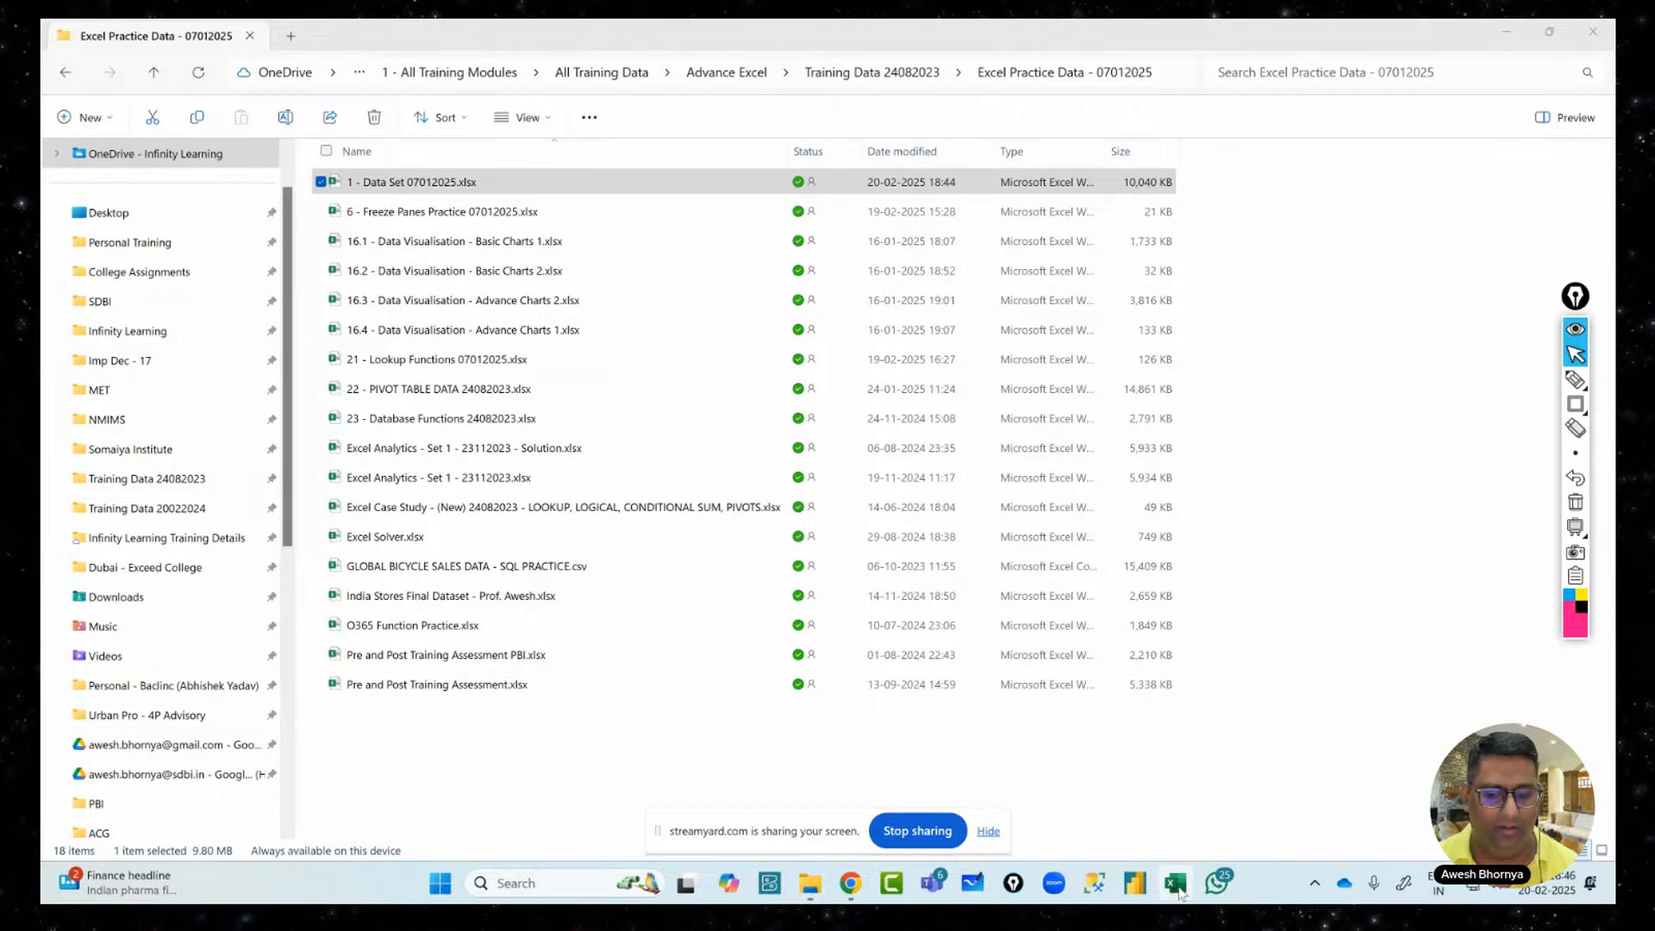
{"action": "left_click", "coordinate": [1178, 888]}
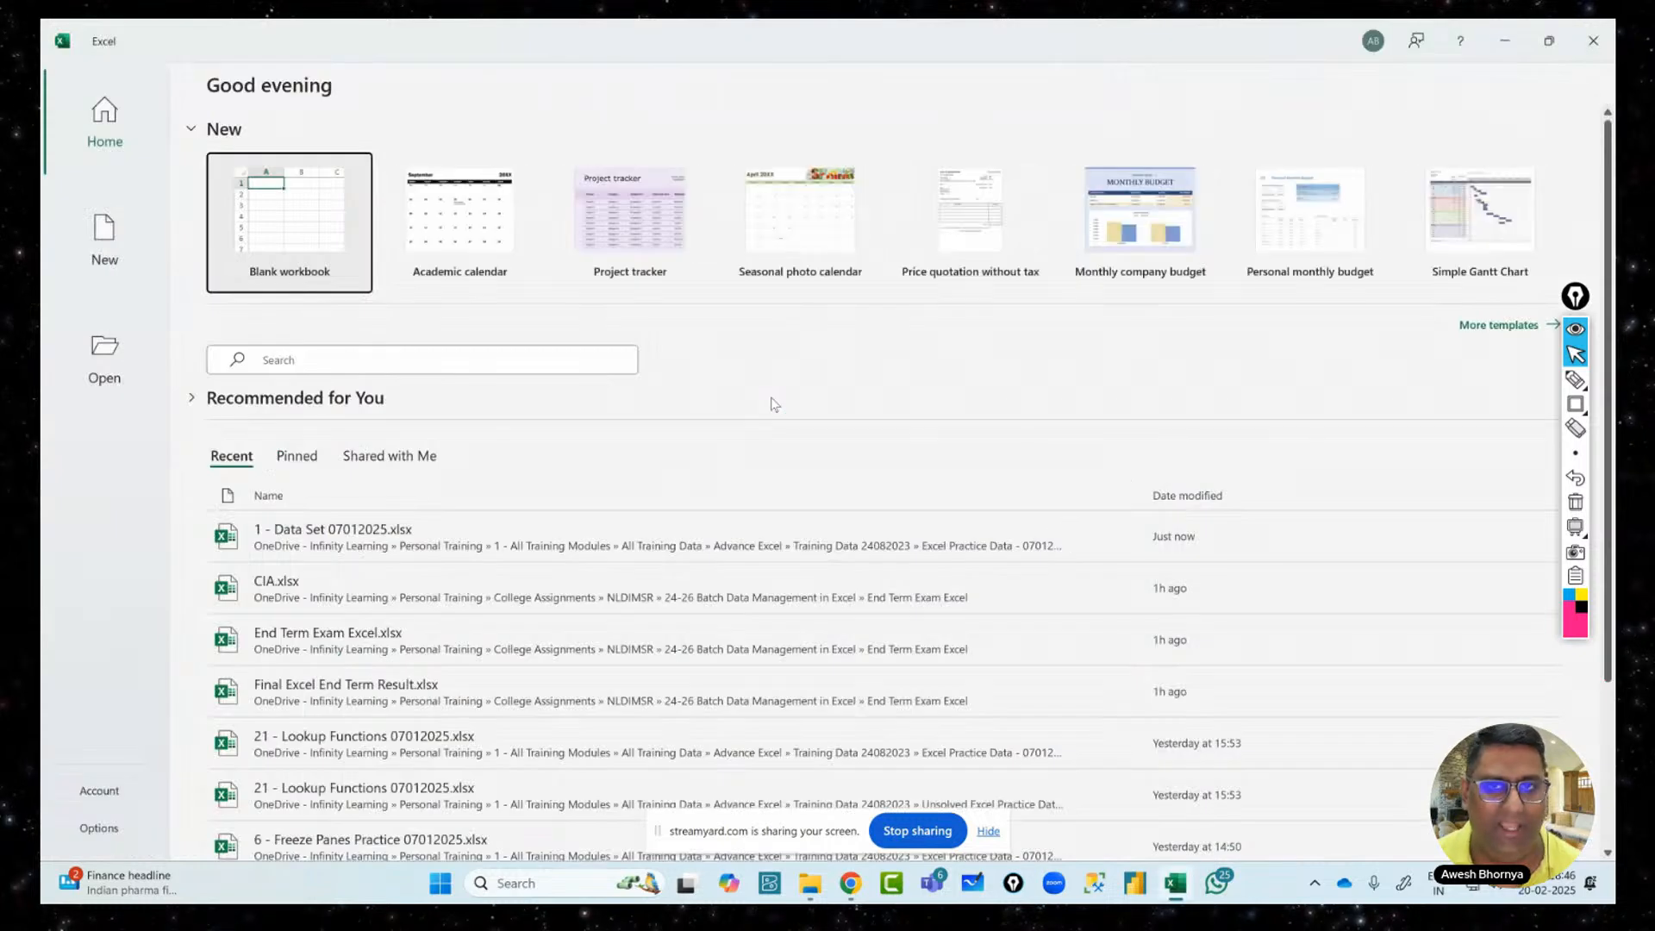
{"action": "left_click", "coordinate": [1550, 379]}
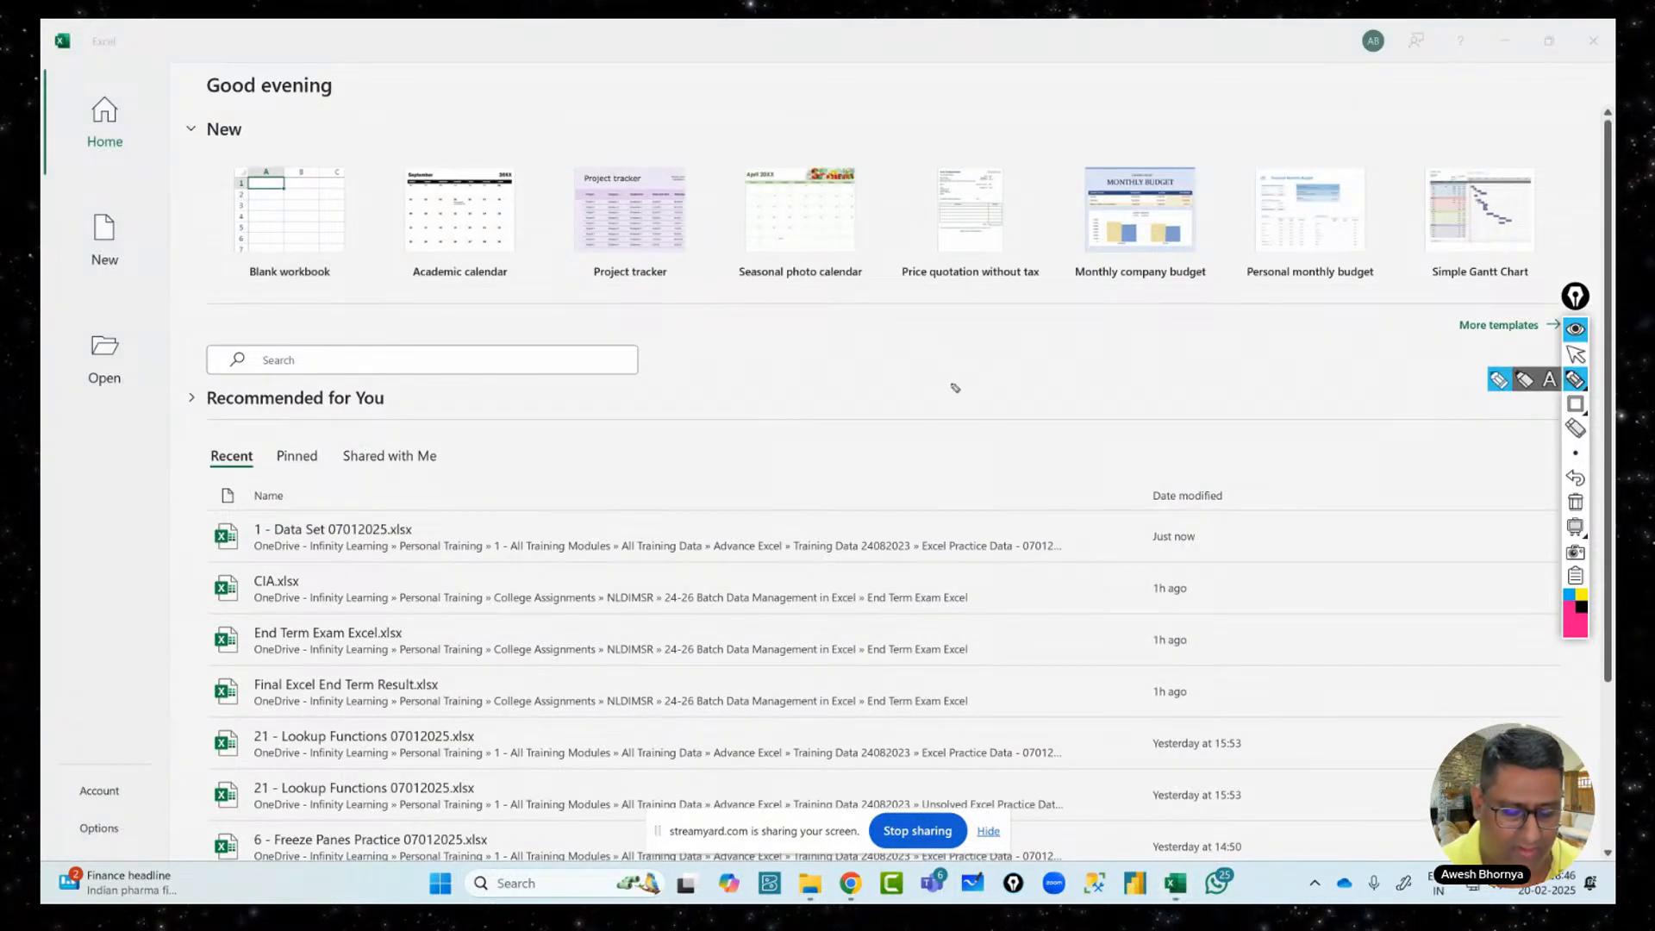
{"action": "left_click_drag", "start_coordinate": [952, 385], "coordinate": [948, 386]}
{"action": "mouse_move", "coordinate": [996, 385]}
{"action": "left_mouse_down"}
{"action": "mouse_move", "coordinate": [1035, 418]}
{"action": "mouse_move", "coordinate": [1014, 458]}
{"action": "left_mouse_up"}
{"action": "left_click_drag", "start_coordinate": [1049, 373], "coordinate": [1059, 444]}
{"action": "mouse_move", "coordinate": [1122, 361]}
{"action": "left_mouse_down"}
{"action": "mouse_move", "coordinate": [1090, 386]}
{"action": "mouse_move", "coordinate": [1083, 444]}
{"action": "left_mouse_up"}
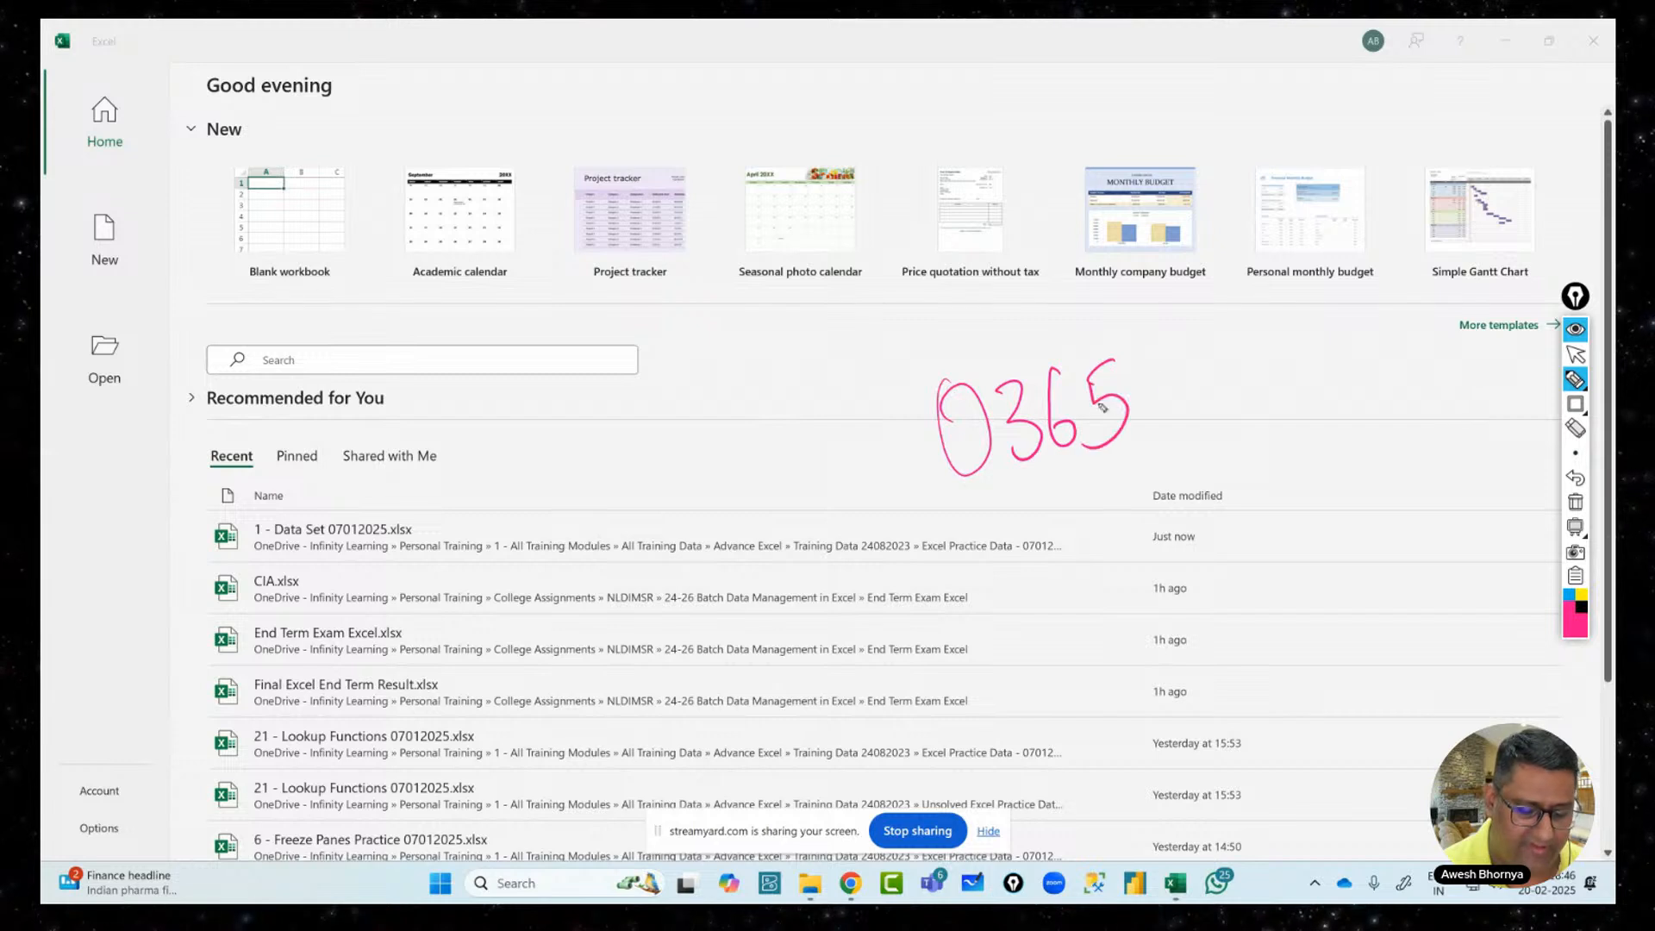
{"action": "mouse_move", "coordinate": [1182, 335]}
{"action": "left_mouse_down"}
{"action": "mouse_move", "coordinate": [1169, 480]}
{"action": "mouse_move", "coordinate": [1269, 366]}
{"action": "mouse_move", "coordinate": [1306, 409]}
{"action": "left_mouse_up"}
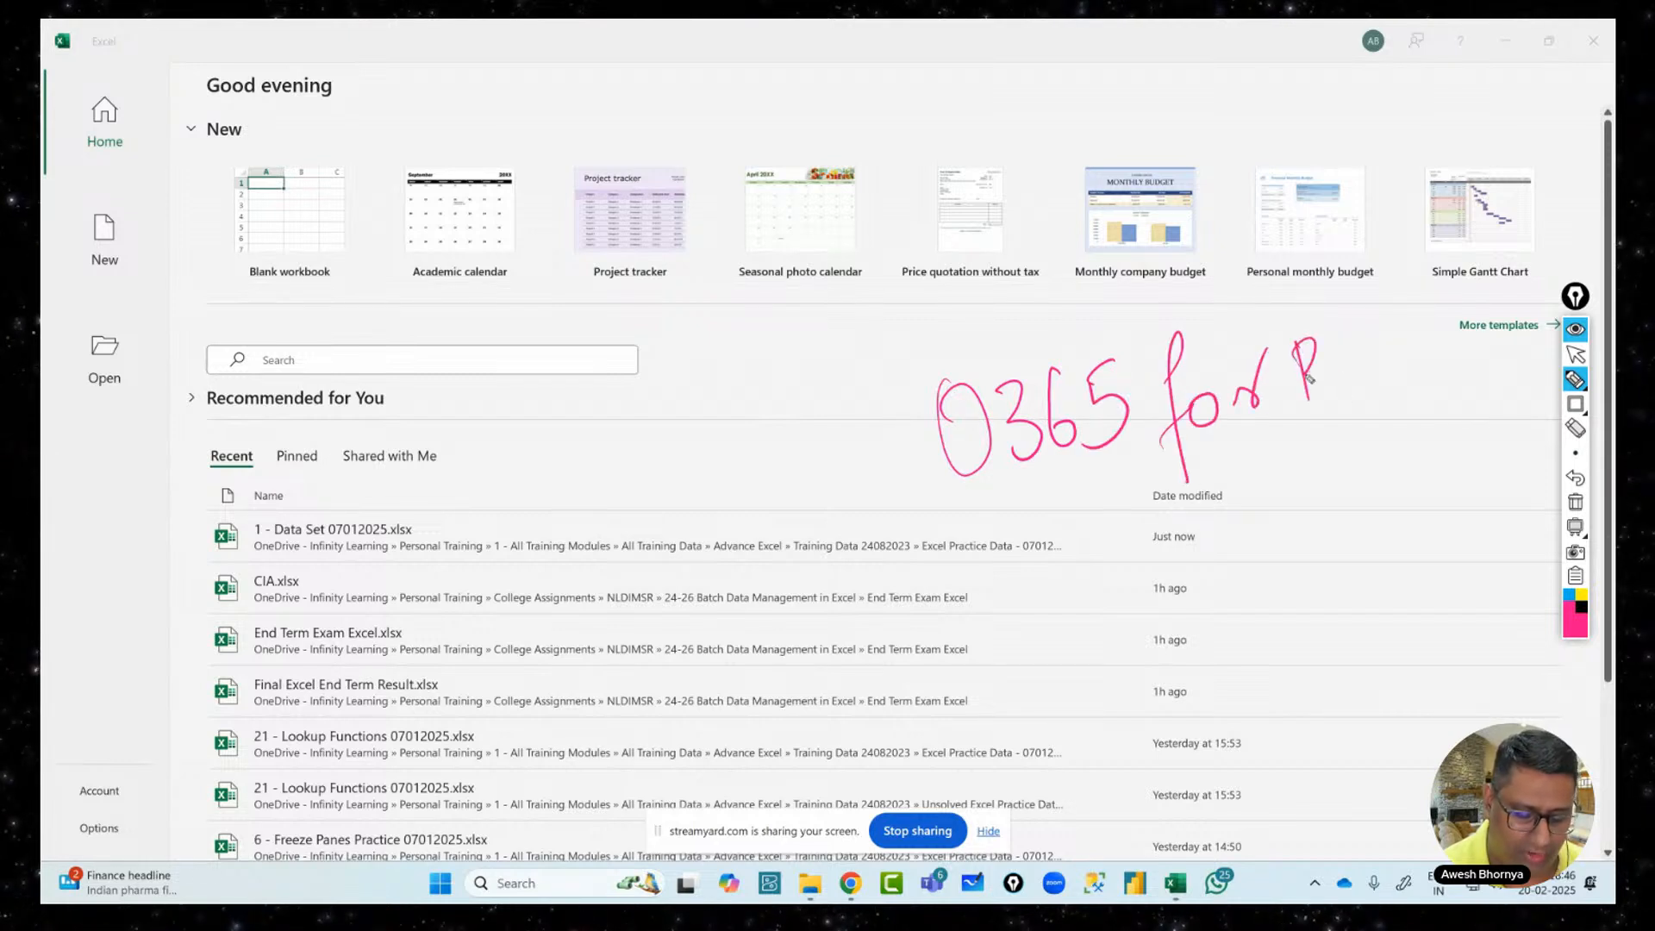
{"action": "left_click_drag", "start_coordinate": [1298, 342], "coordinate": [1312, 405]}
{"action": "mouse_move", "coordinate": [1353, 355]}
{"action": "left_mouse_down"}
{"action": "mouse_move", "coordinate": [1361, 393]}
{"action": "mouse_move", "coordinate": [1357, 345]}
{"action": "left_mouse_up"}
{"action": "mouse_move", "coordinate": [1388, 332]}
{"action": "left_mouse_down"}
{"action": "mouse_move", "coordinate": [1420, 371]}
{"action": "mouse_move", "coordinate": [1456, 351]}
{"action": "left_mouse_up"}
{"action": "left_click_drag", "start_coordinate": [931, 603], "coordinate": [1496, 418]}
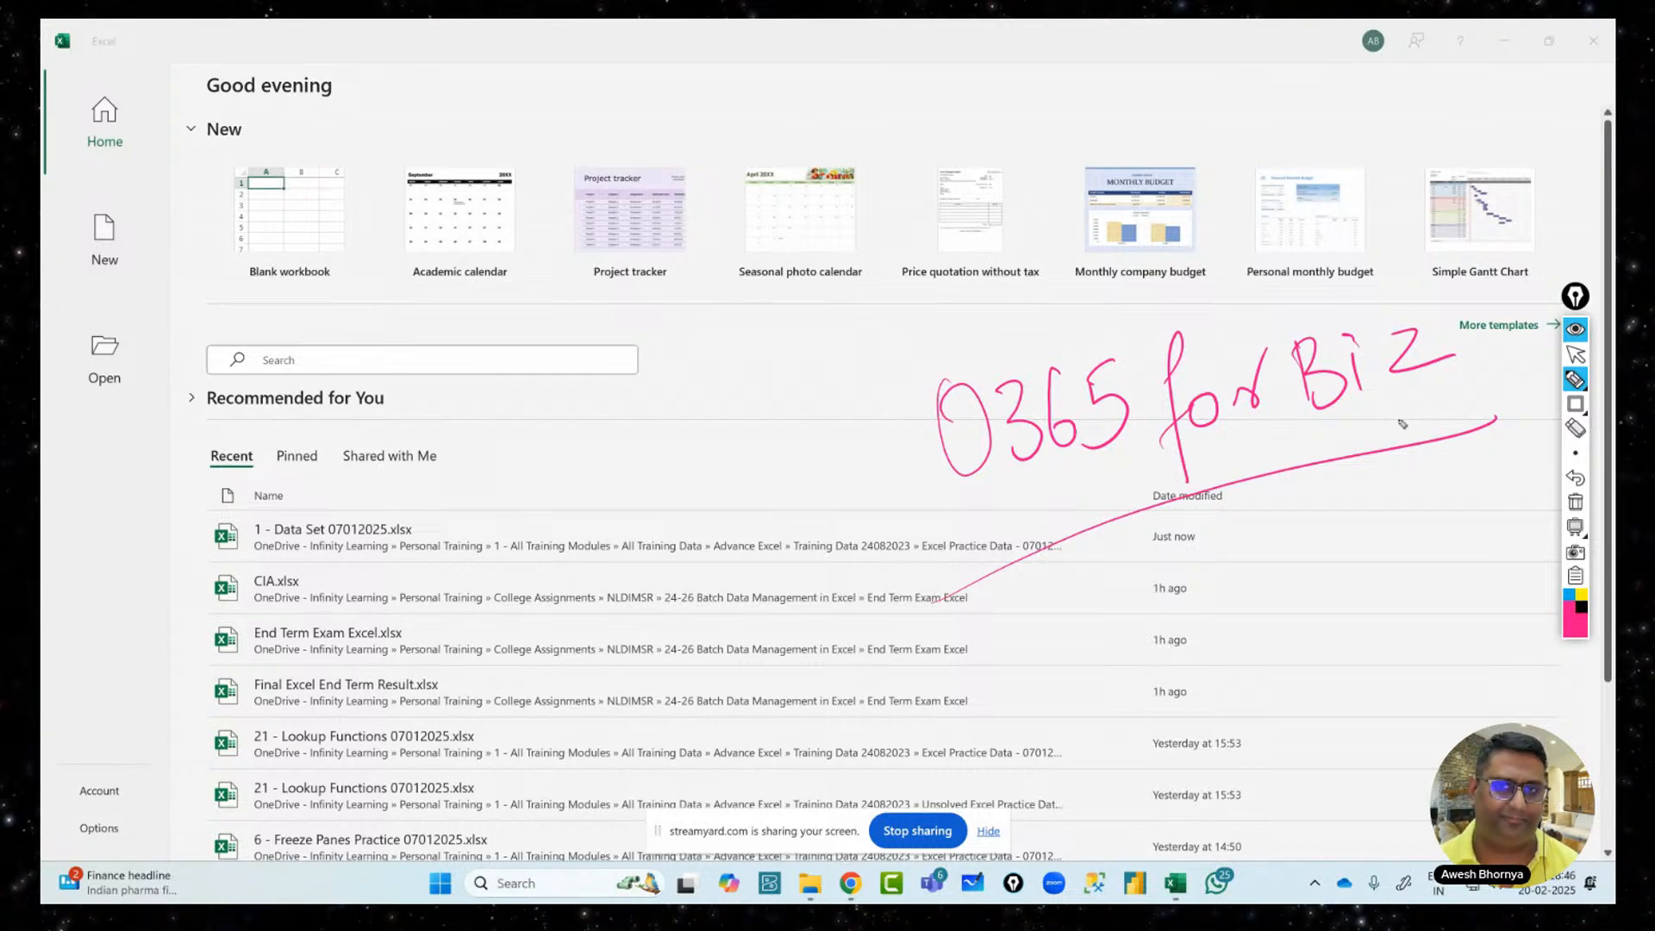
{"action": "left_click", "coordinate": [1577, 501]}
{"action": "left_click", "coordinate": [1577, 354]}
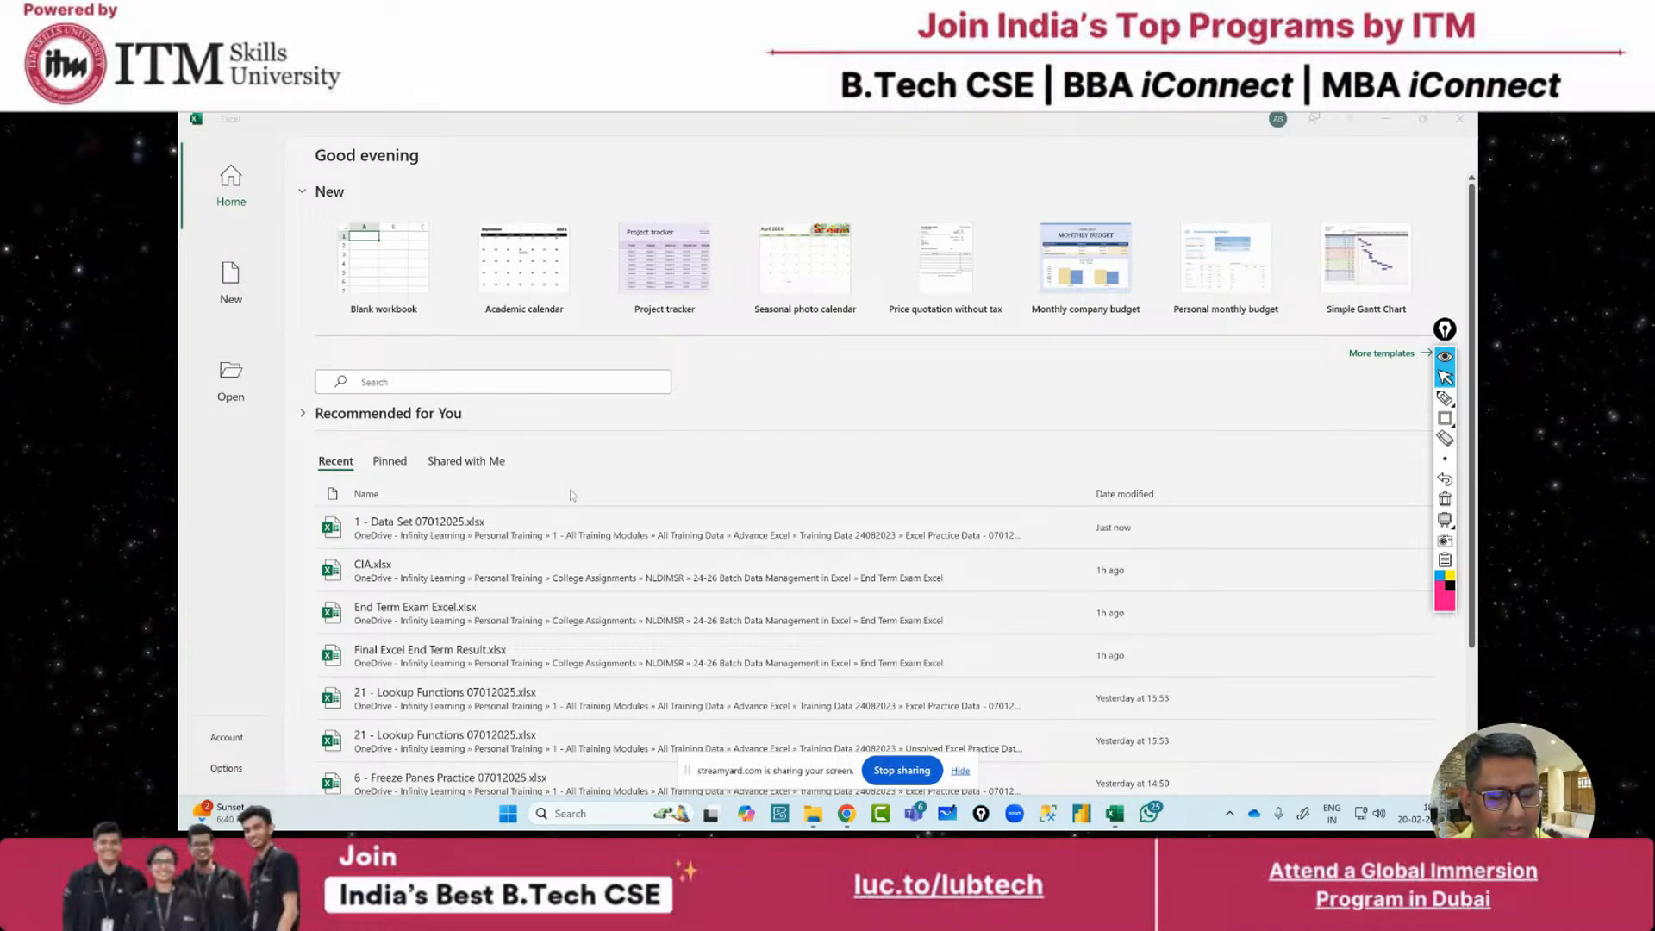
Reopen 1 - Data Set 07012025.xlsx from the start screen and switch to Sheet1
{"action": "left_click", "coordinate": [395, 535]}
{"action": "left_click", "coordinate": [476, 527]}
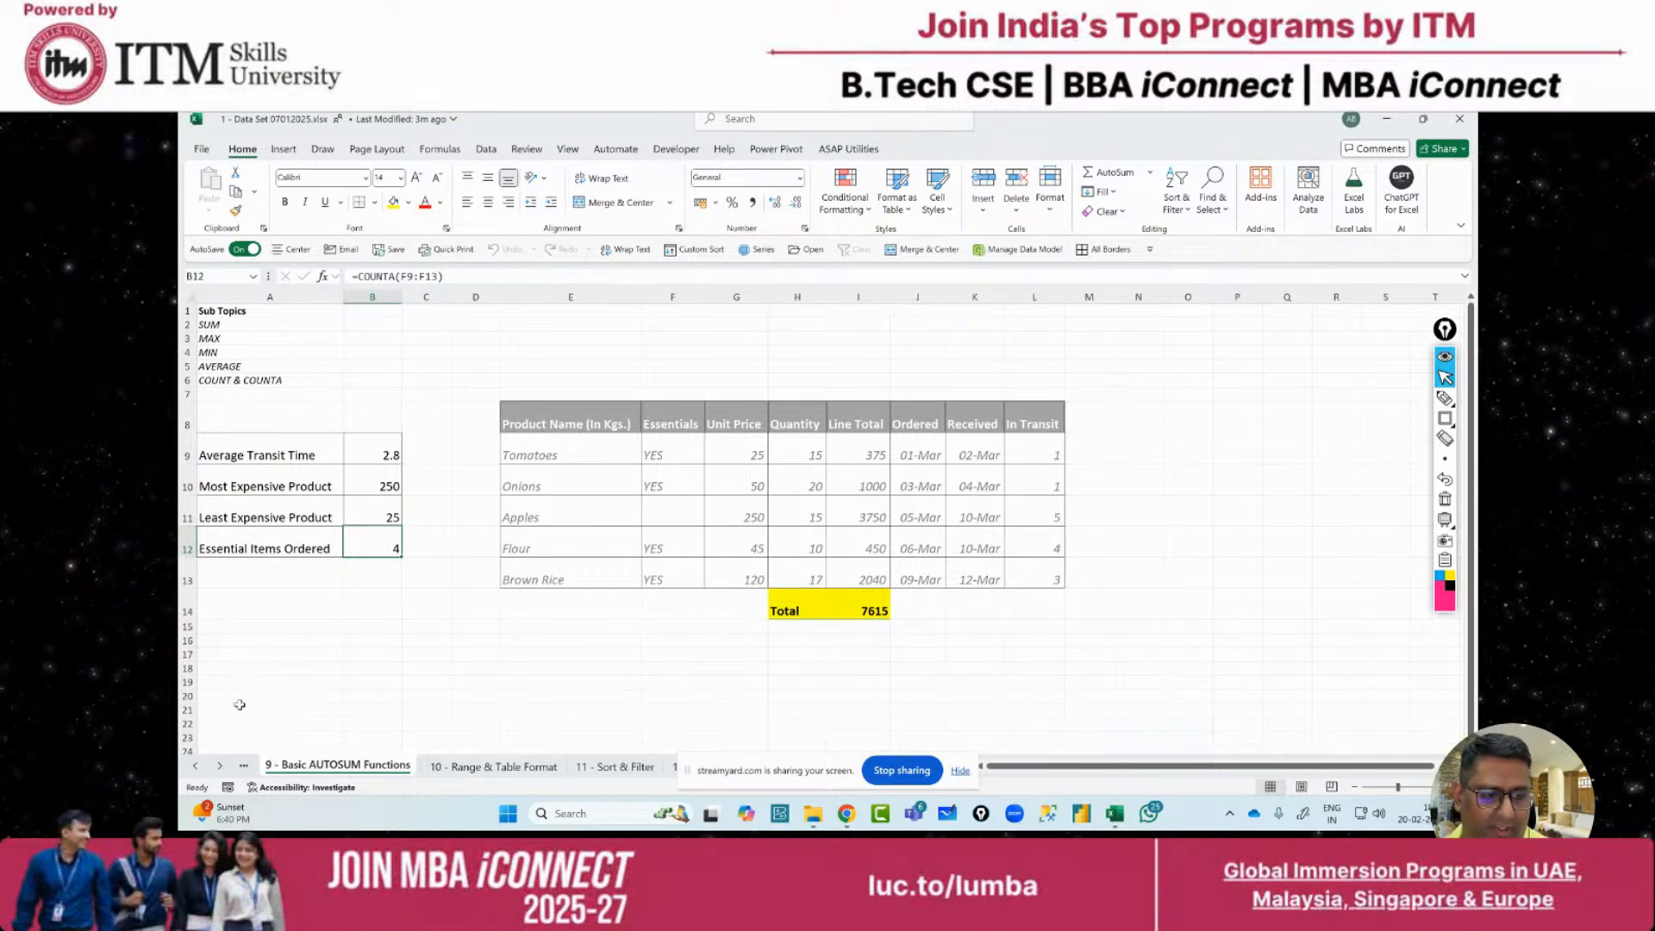
{"action": "right_click", "coordinate": [221, 765]}
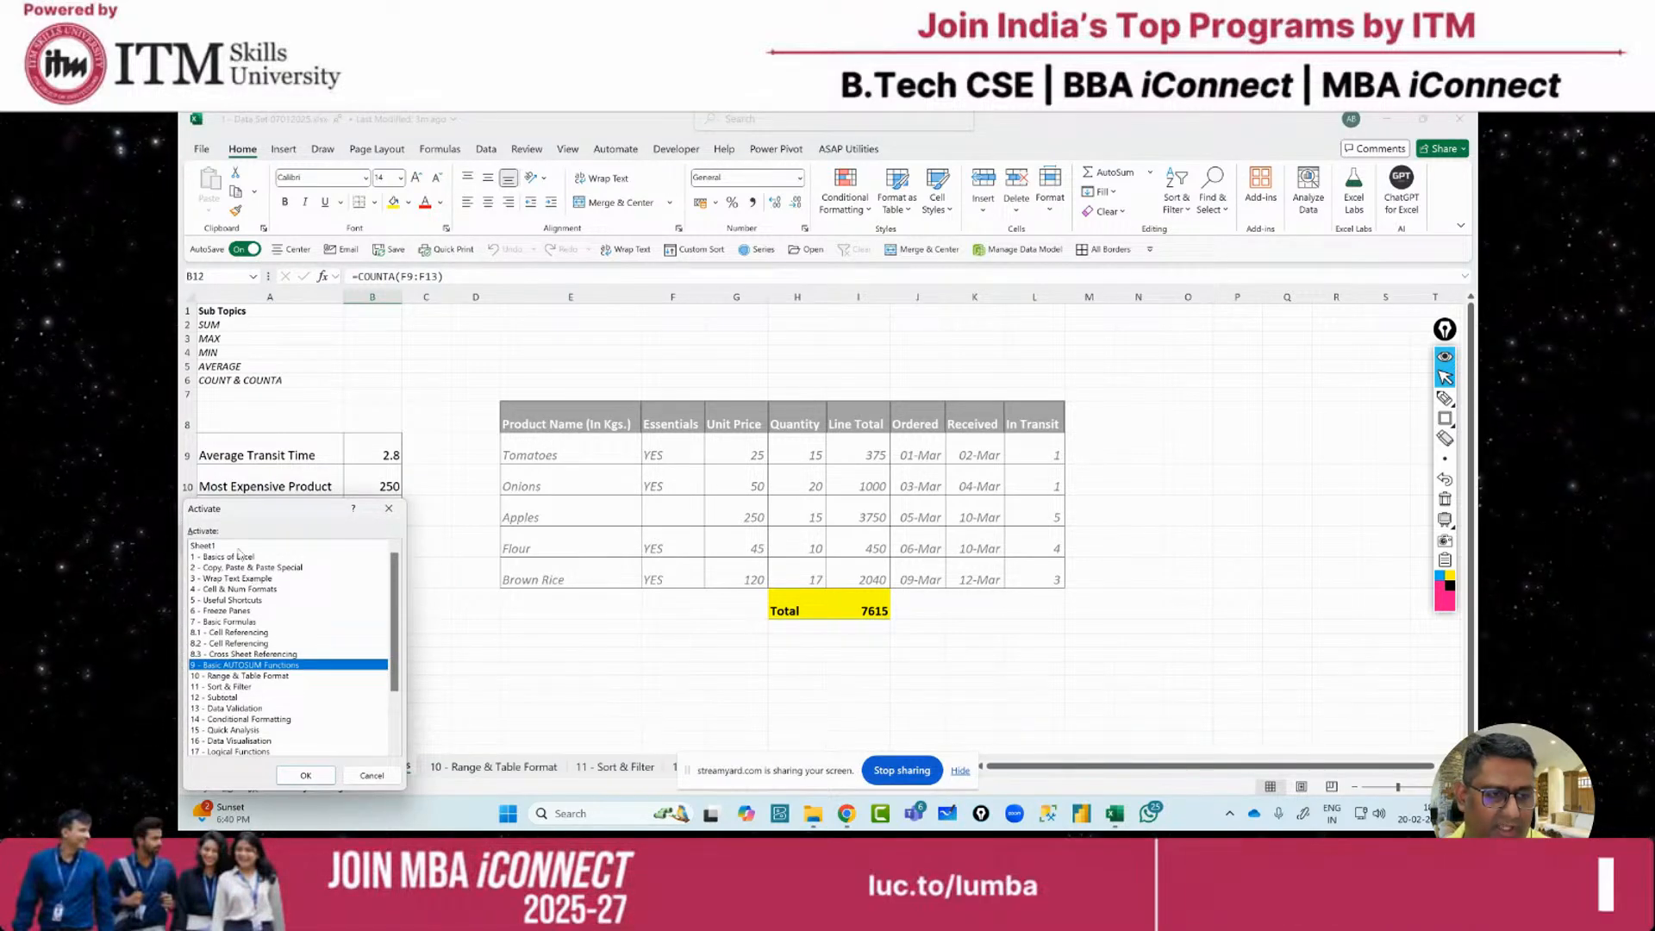
{"action": "double_click", "coordinate": [223, 546]}
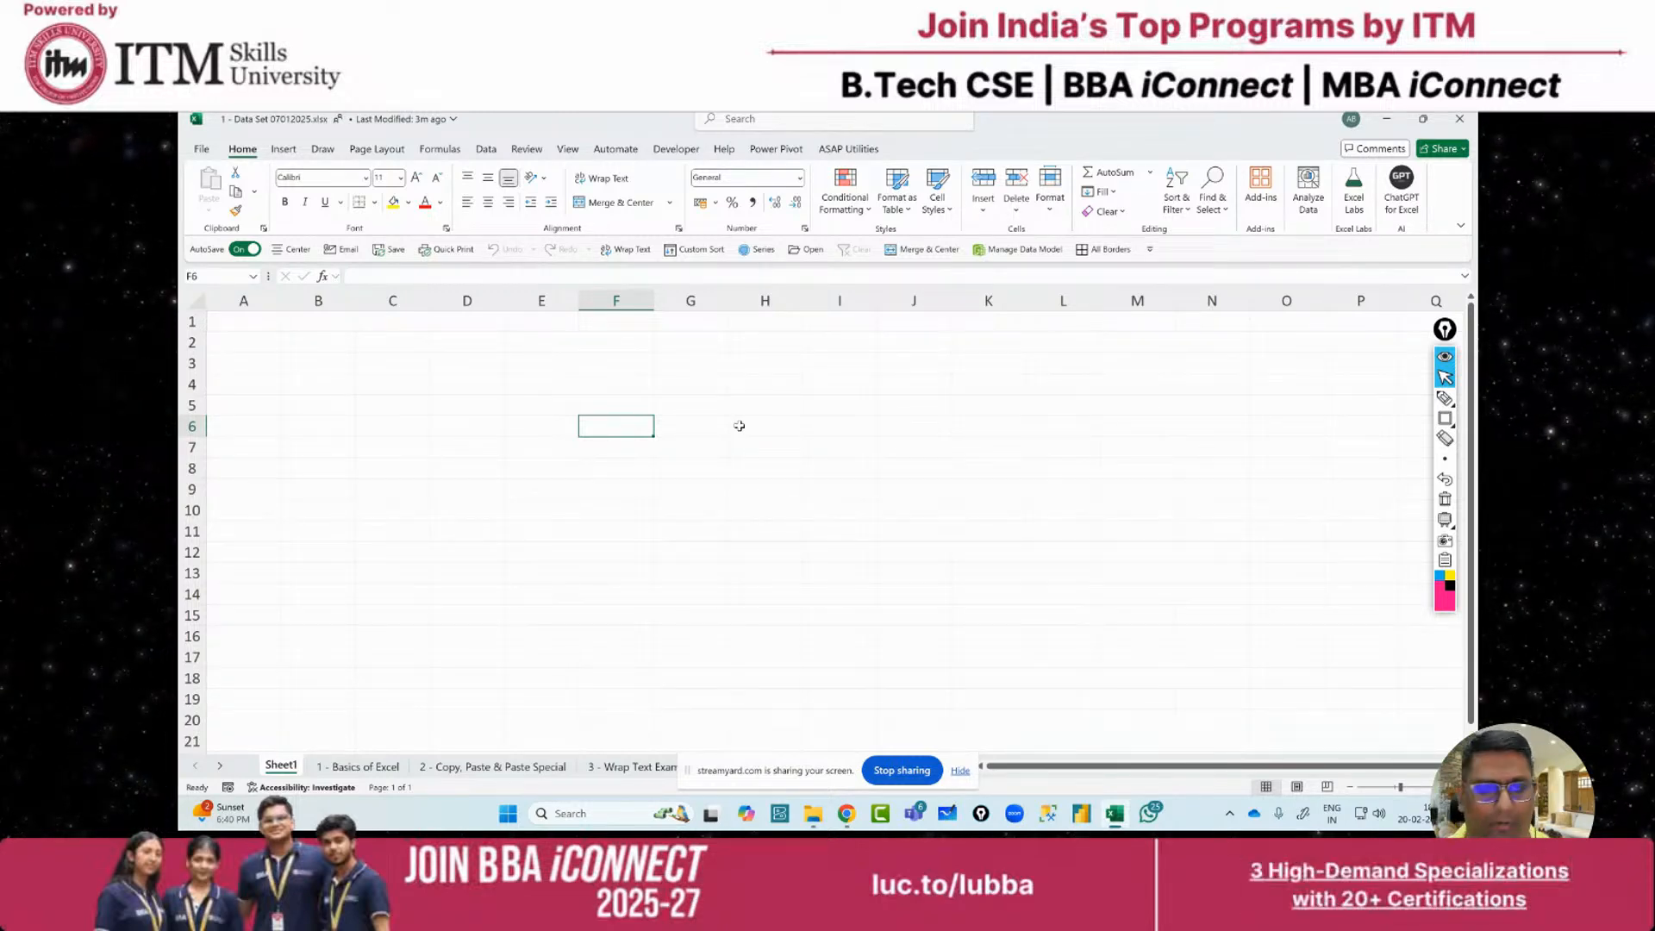
Draw pink rectangles around the workbook file name and the top of the window
{"action": "left_click", "coordinate": [1445, 418]}
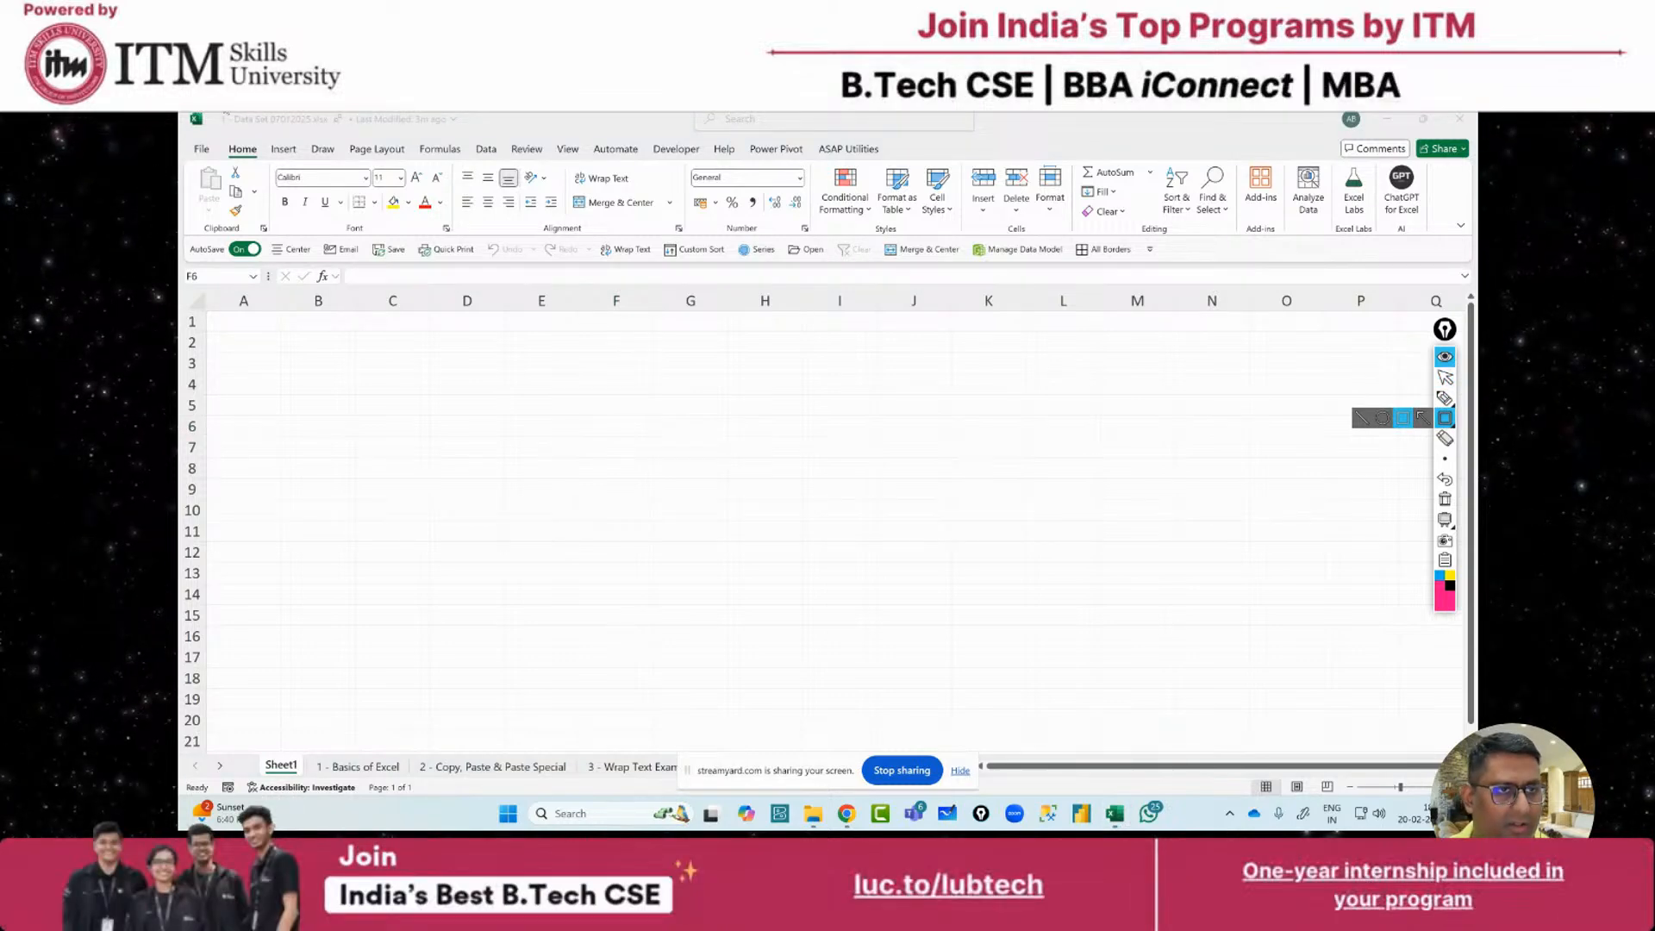
{"action": "left_click_drag", "start_coordinate": [215, 113], "coordinate": [461, 126]}
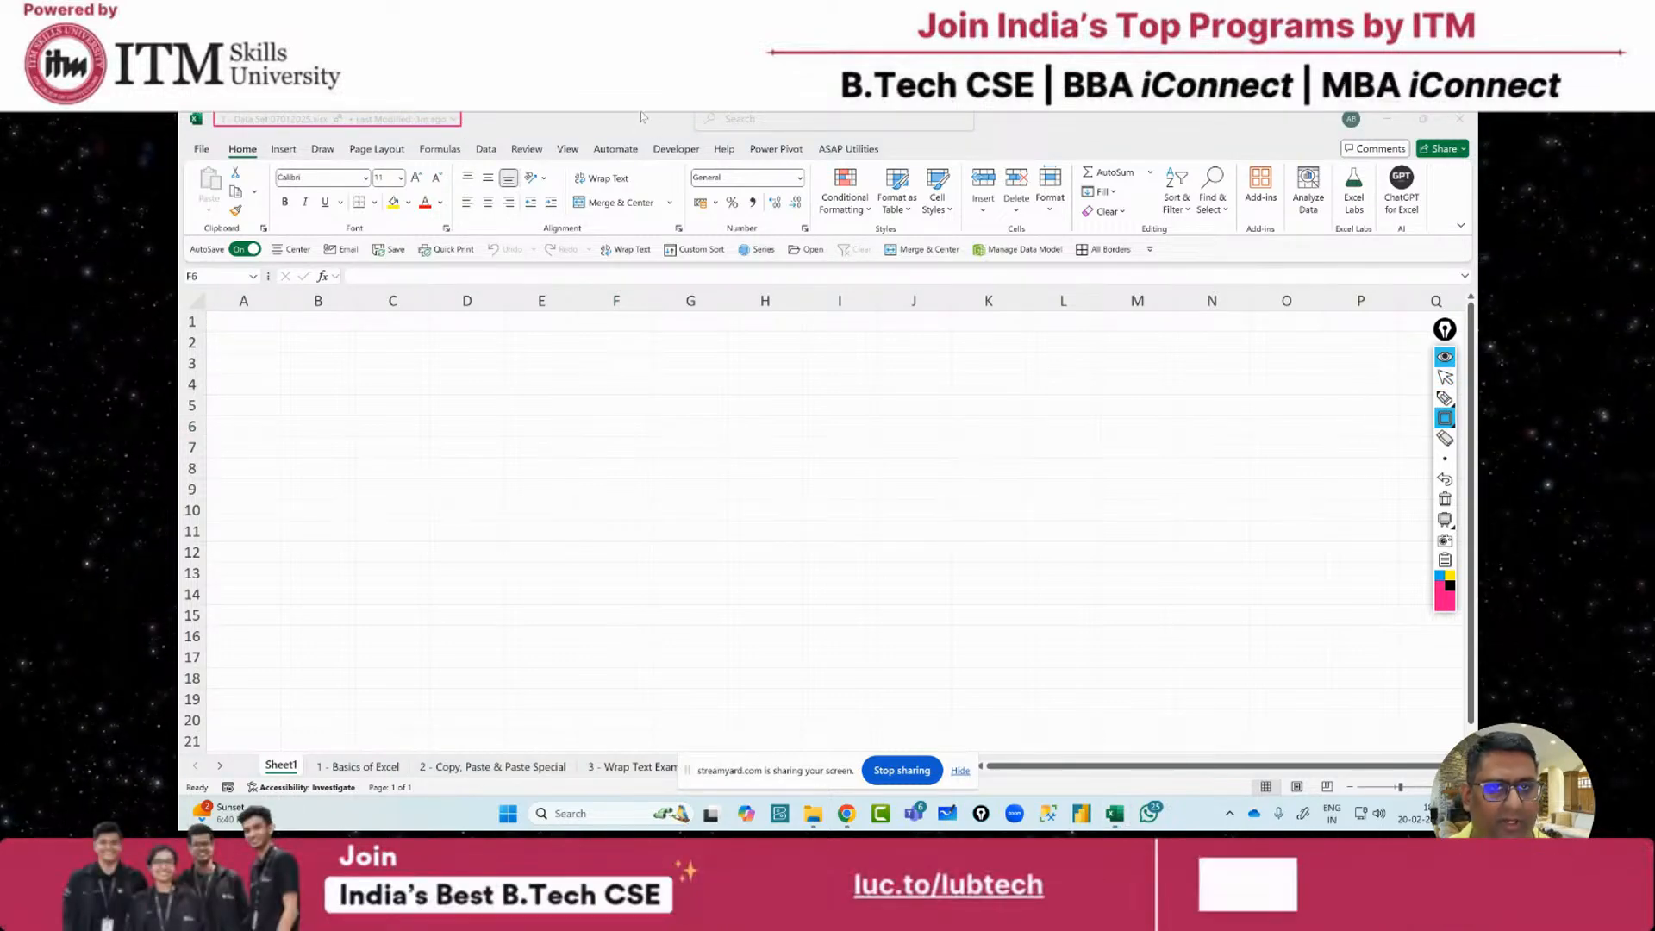
{"action": "left_click_drag", "start_coordinate": [666, 113], "coordinate": [986, 138]}
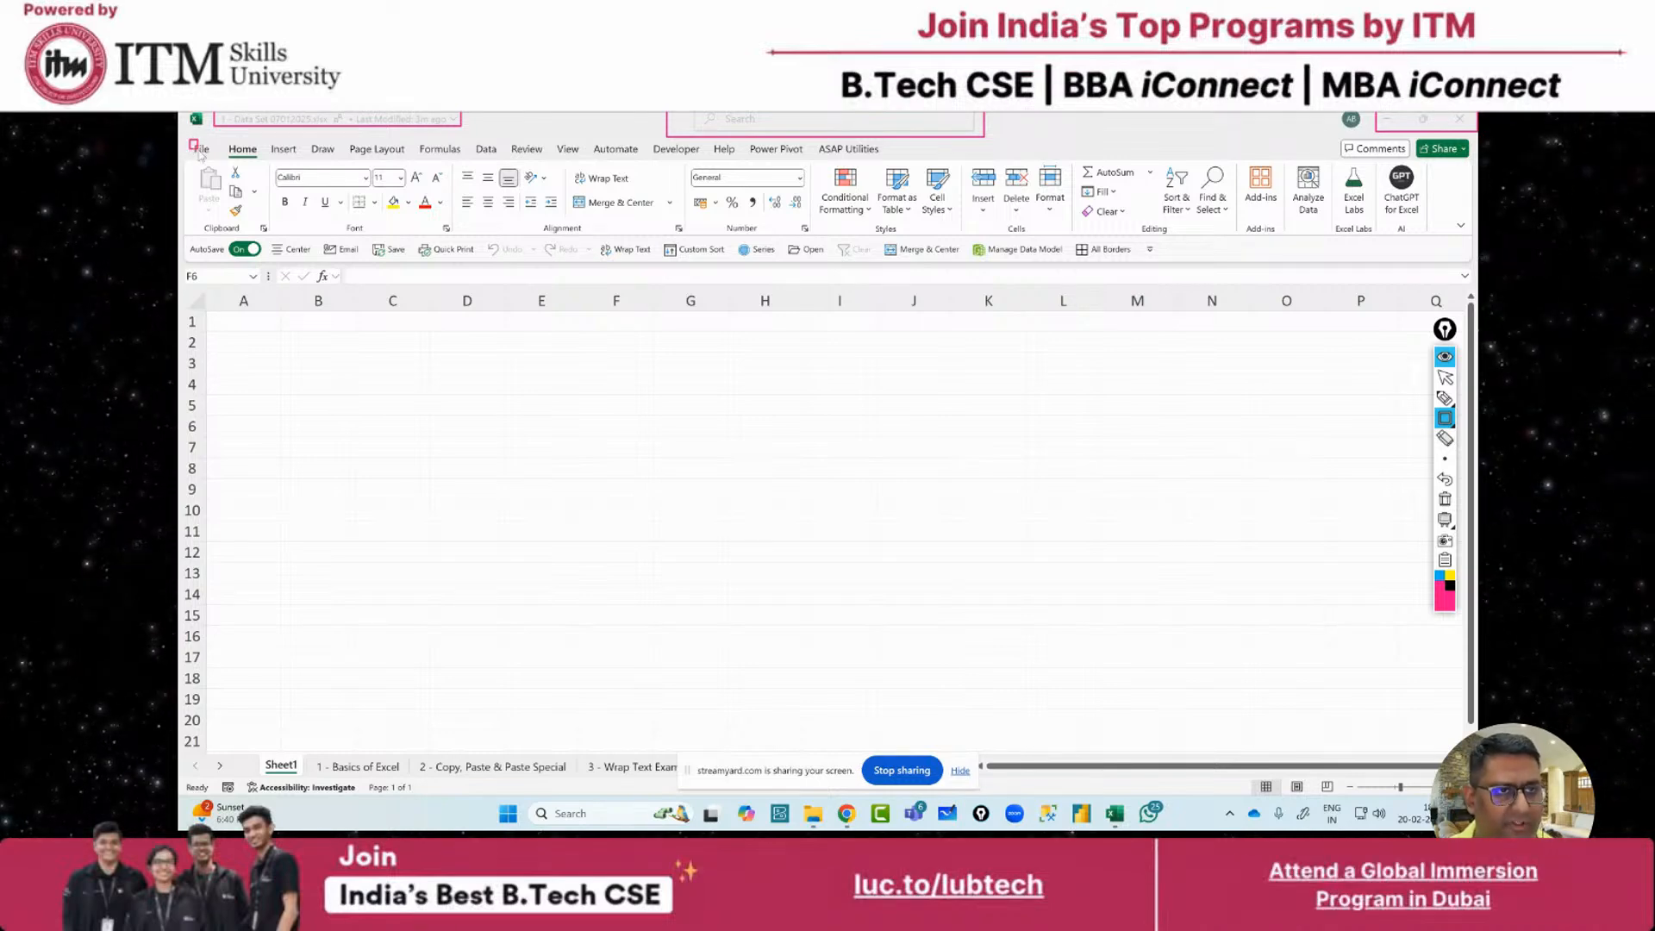
{"action": "left_click_drag", "start_coordinate": [200, 153], "coordinate": [212, 157]}
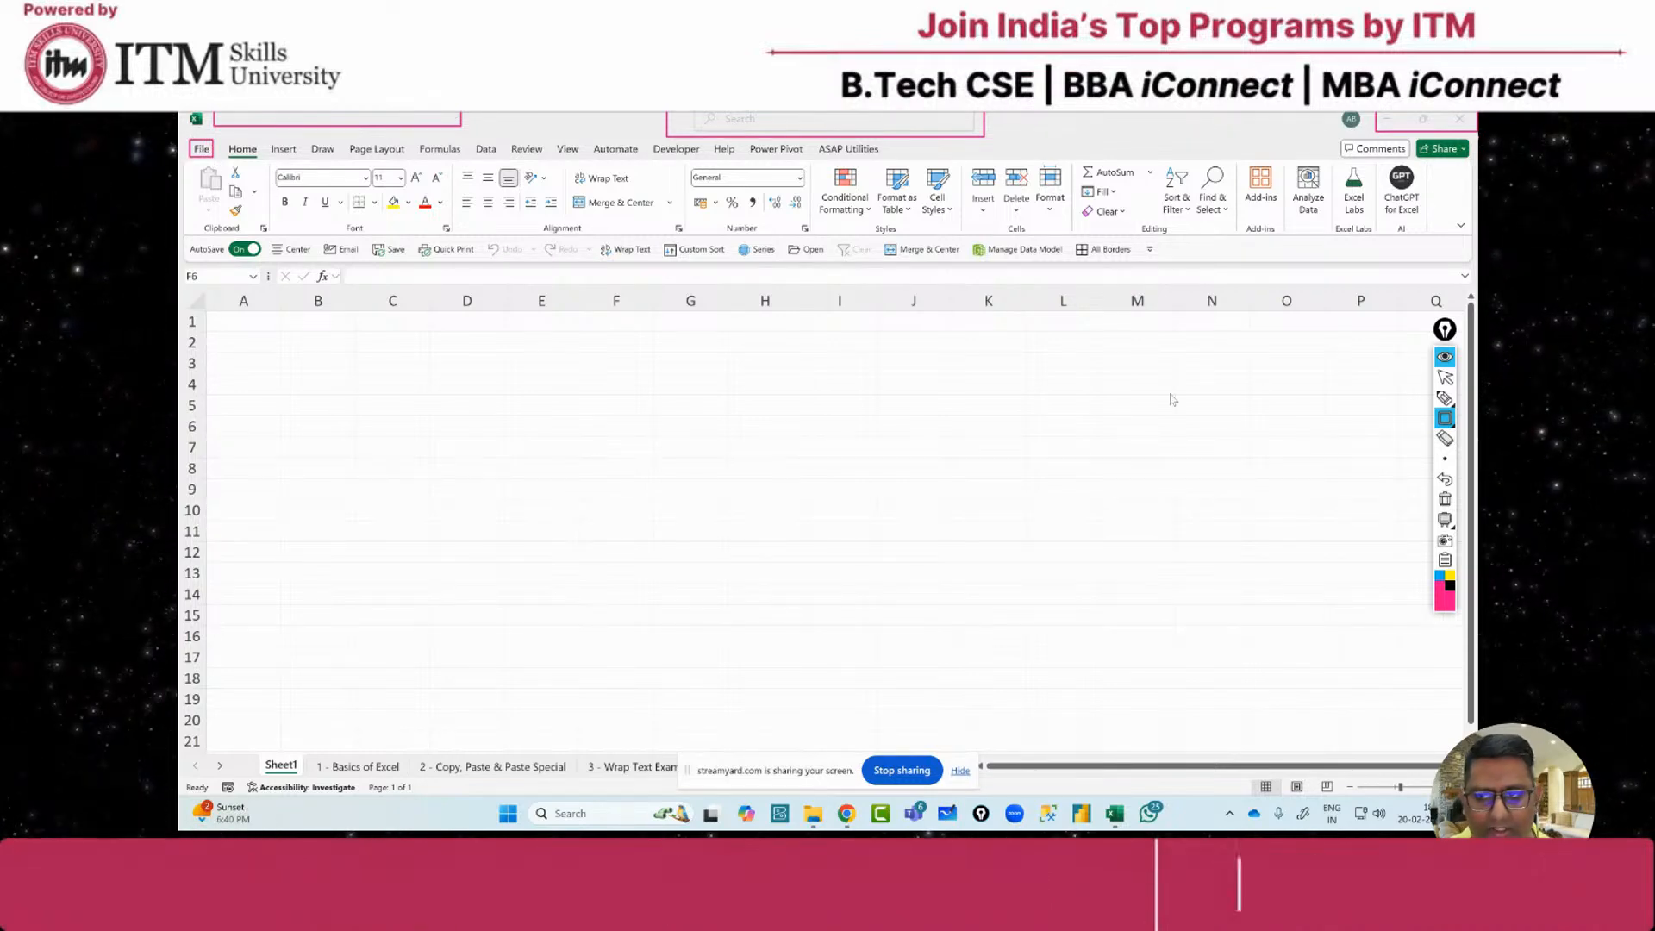
{"action": "left_click", "coordinate": [1445, 377]}
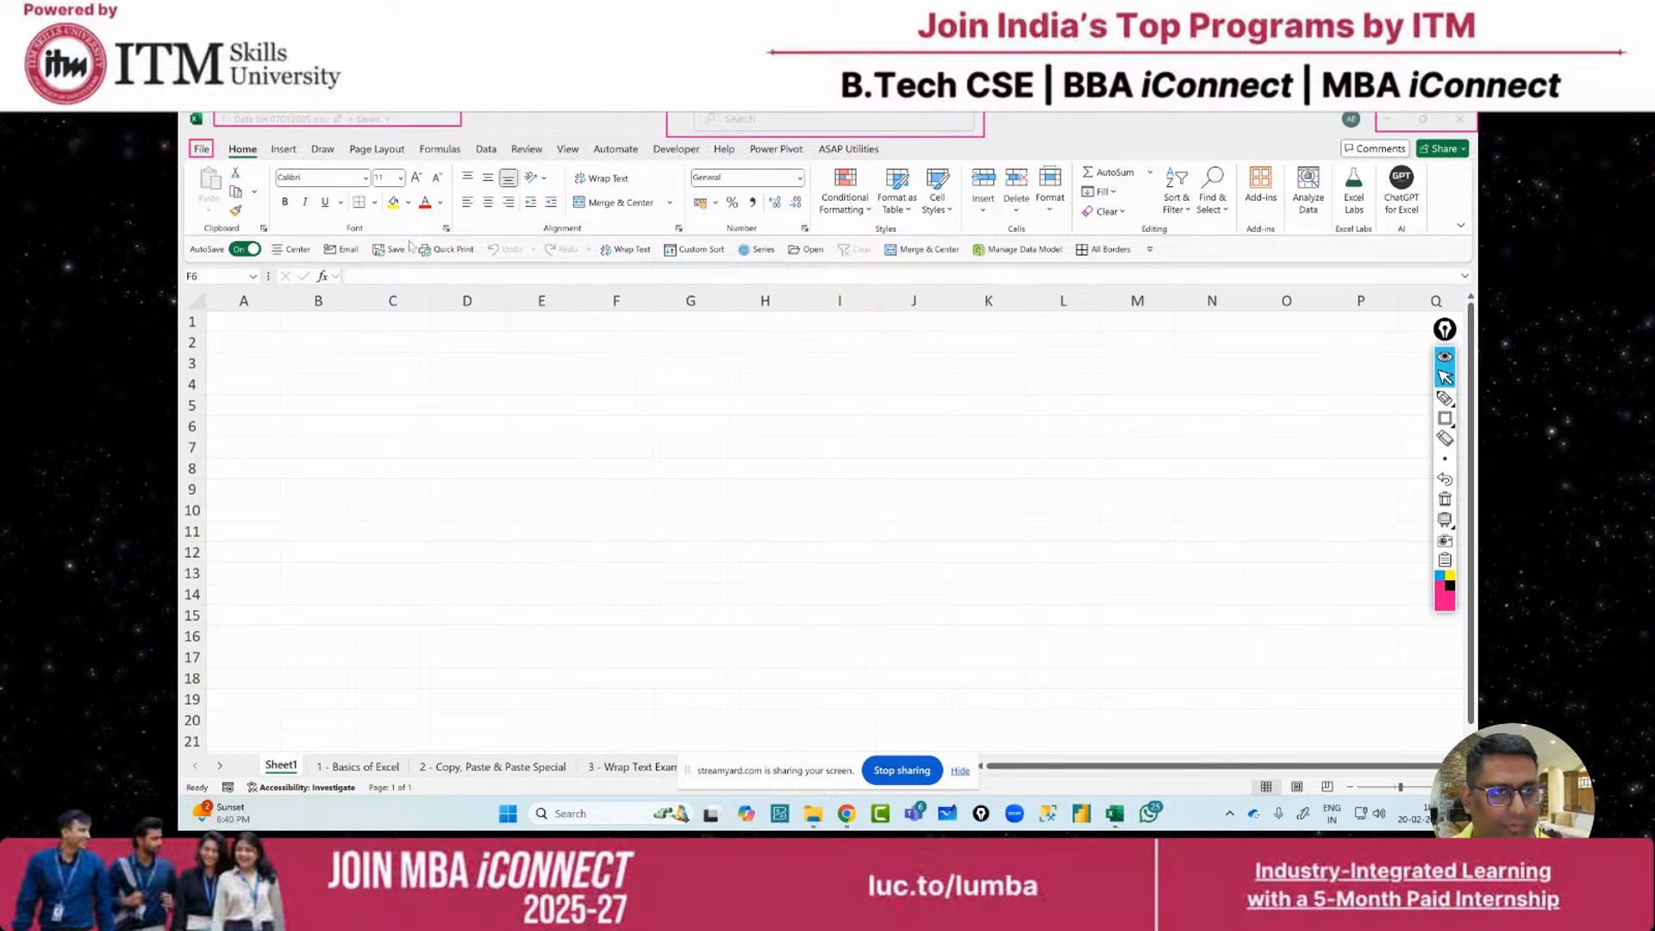
{"action": "left_click", "coordinate": [204, 150]}
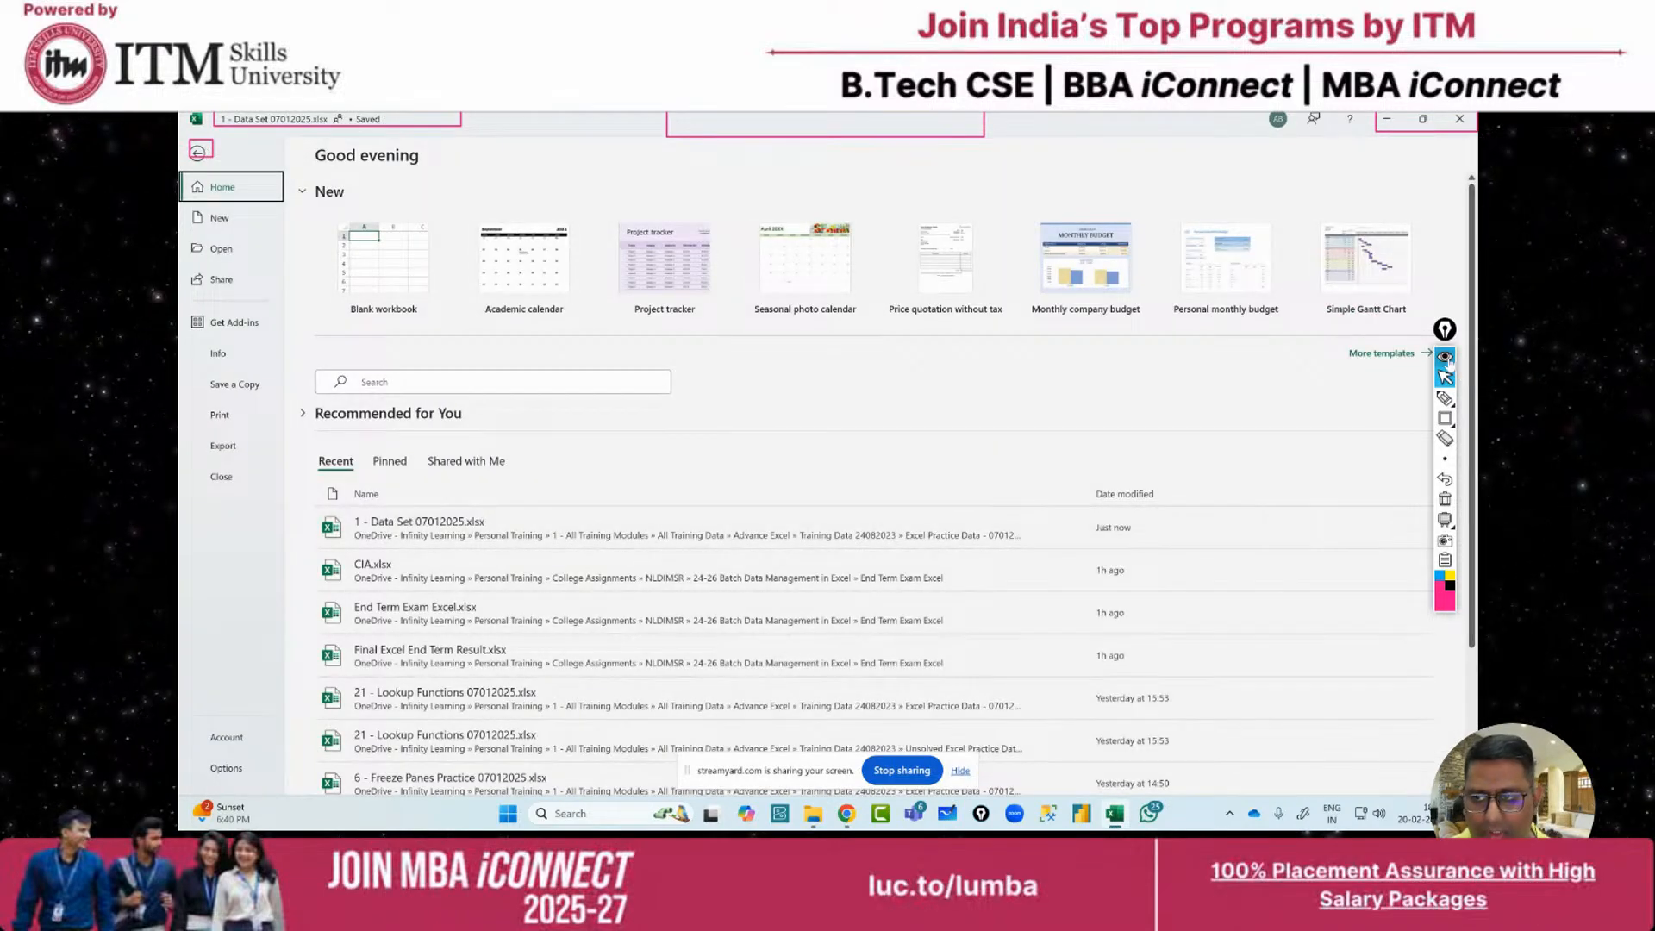
{"action": "key", "text": "Escape"}
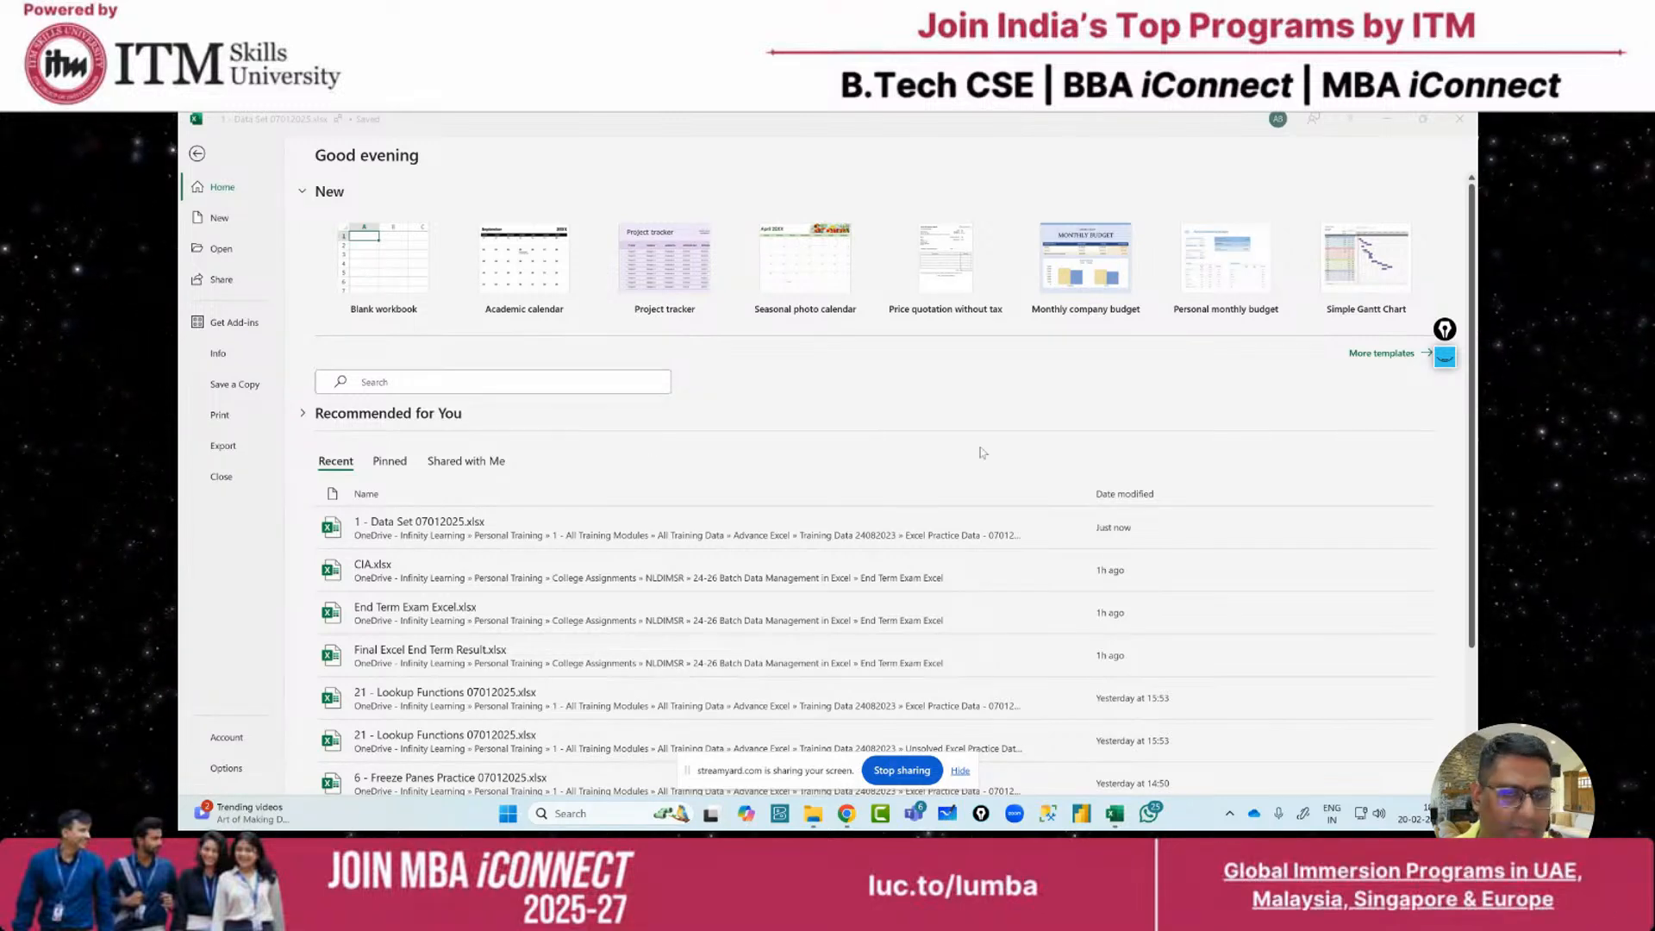
{"action": "left_click", "coordinate": [1445, 356]}
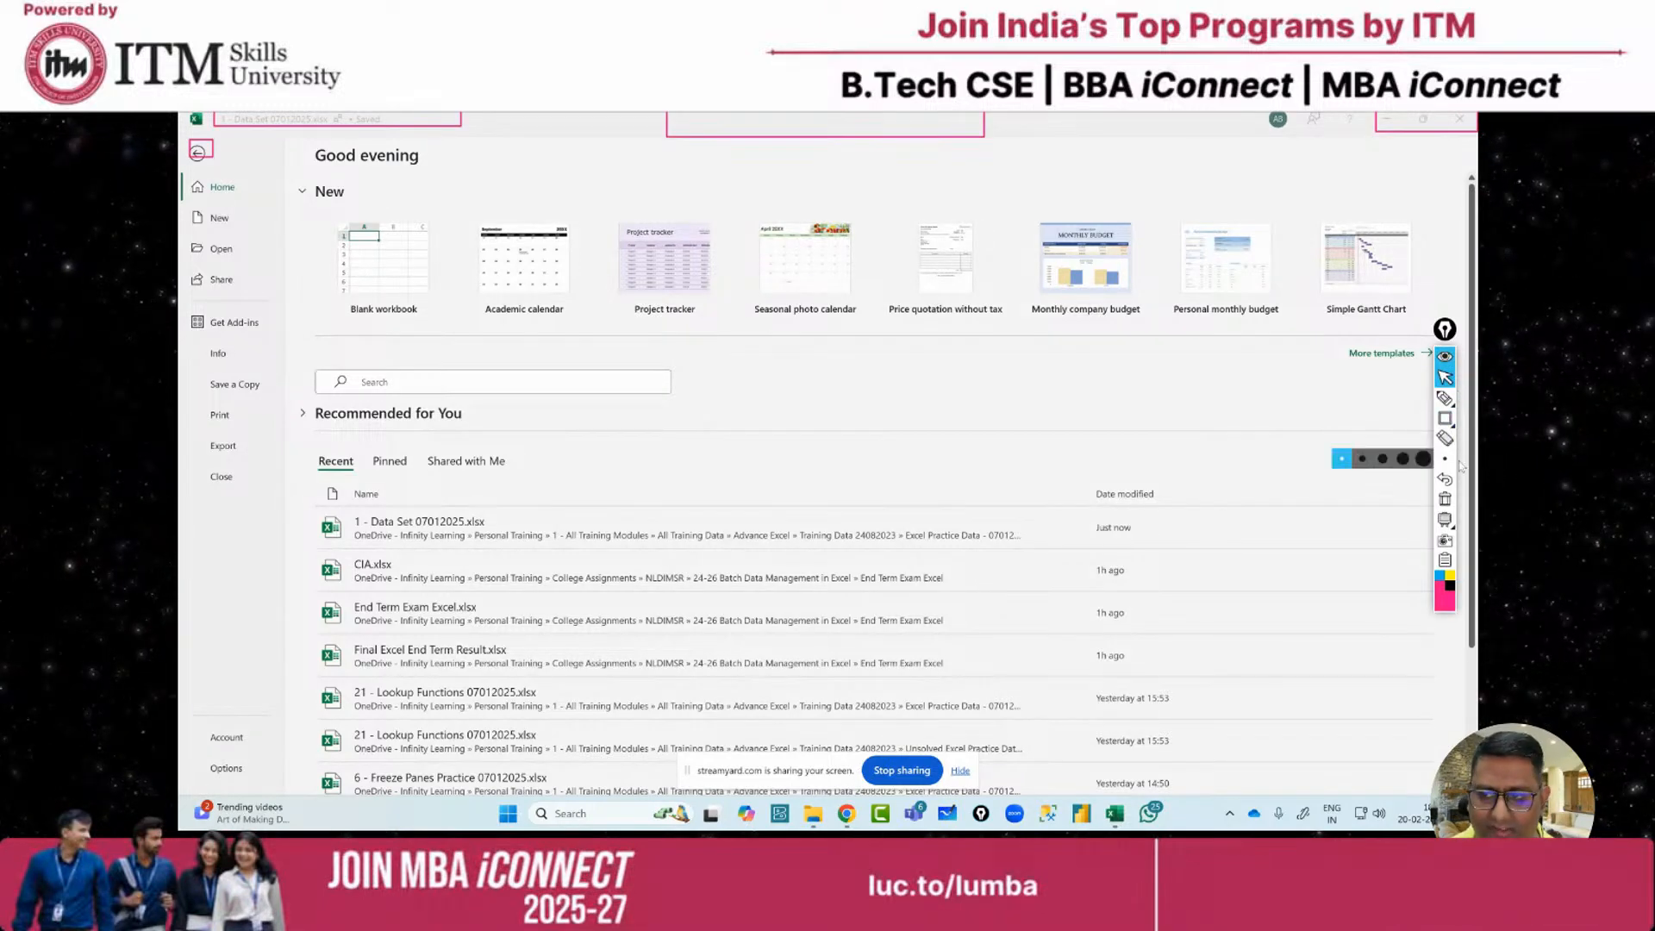
{"action": "left_click", "coordinate": [1445, 498]}
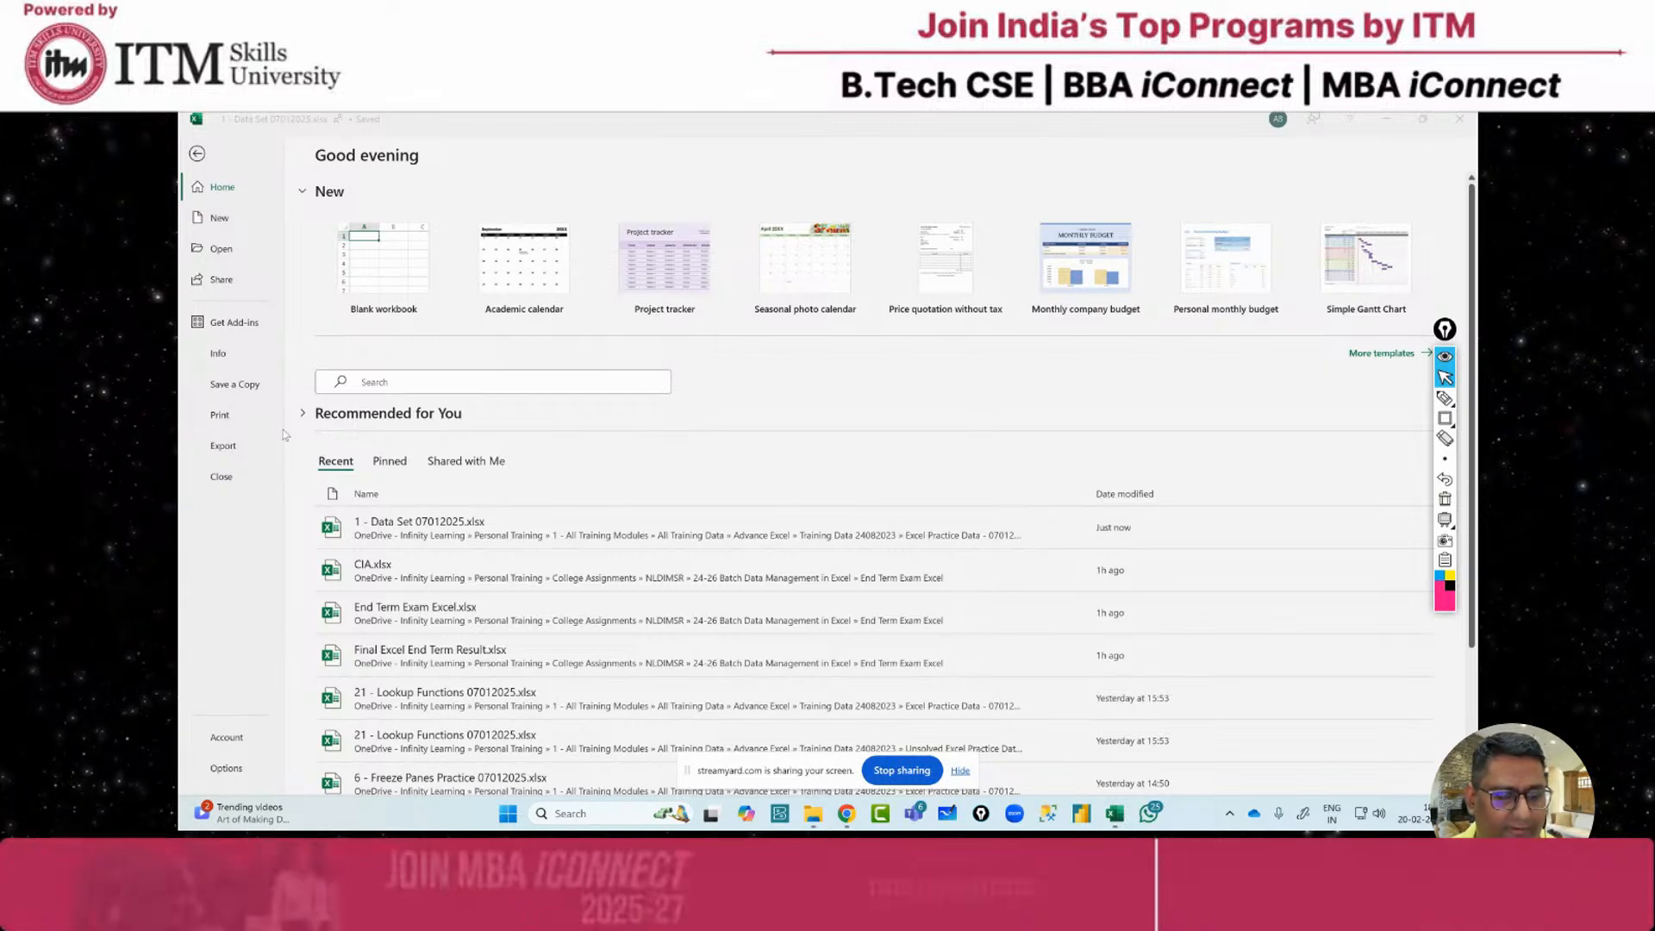
{"action": "left_click", "coordinate": [196, 154]}
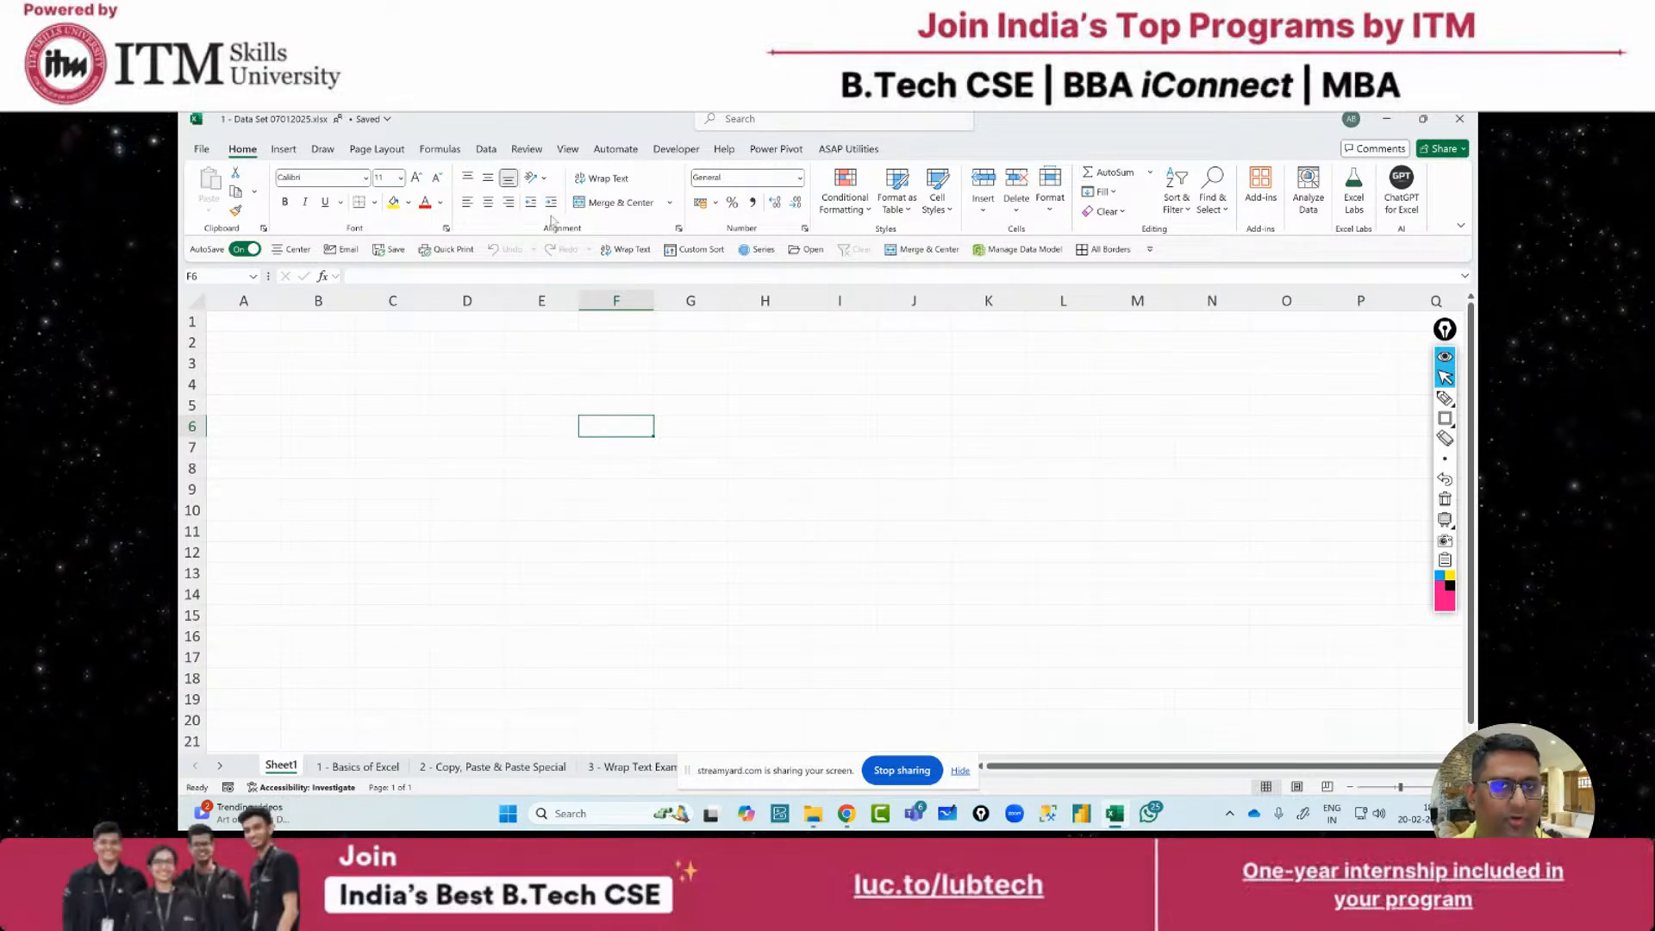
{"action": "left_click", "coordinate": [1445, 418]}
{"action": "left_click", "coordinate": [1445, 419]}
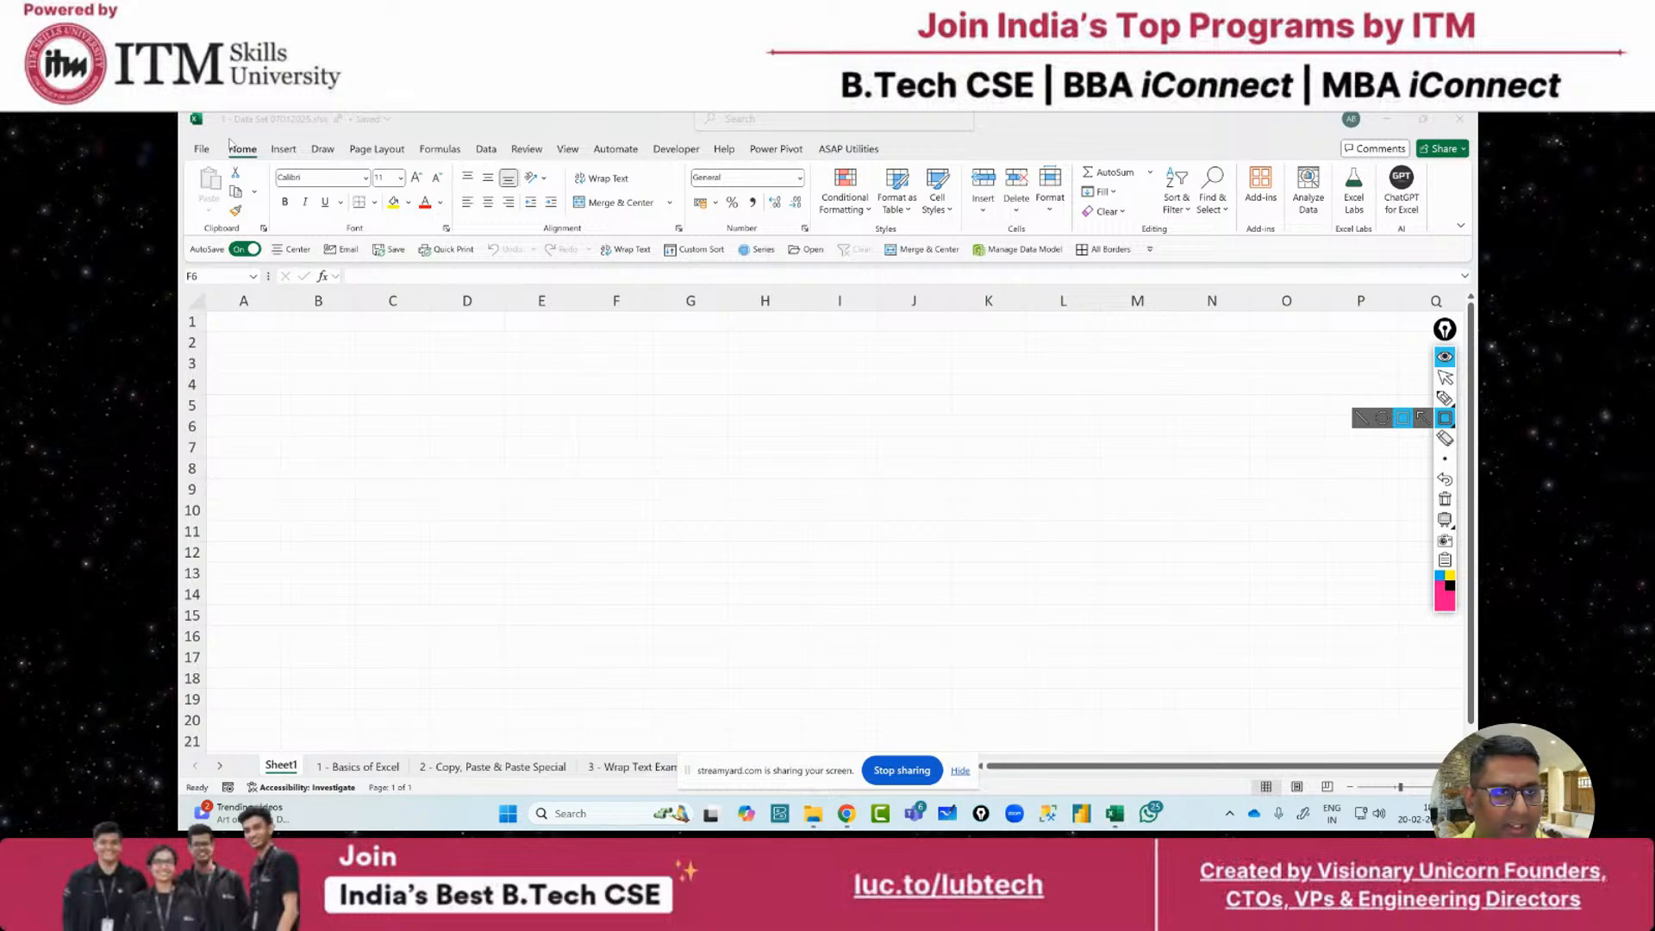
{"action": "left_click_drag", "start_coordinate": [223, 140], "coordinate": [264, 169]}
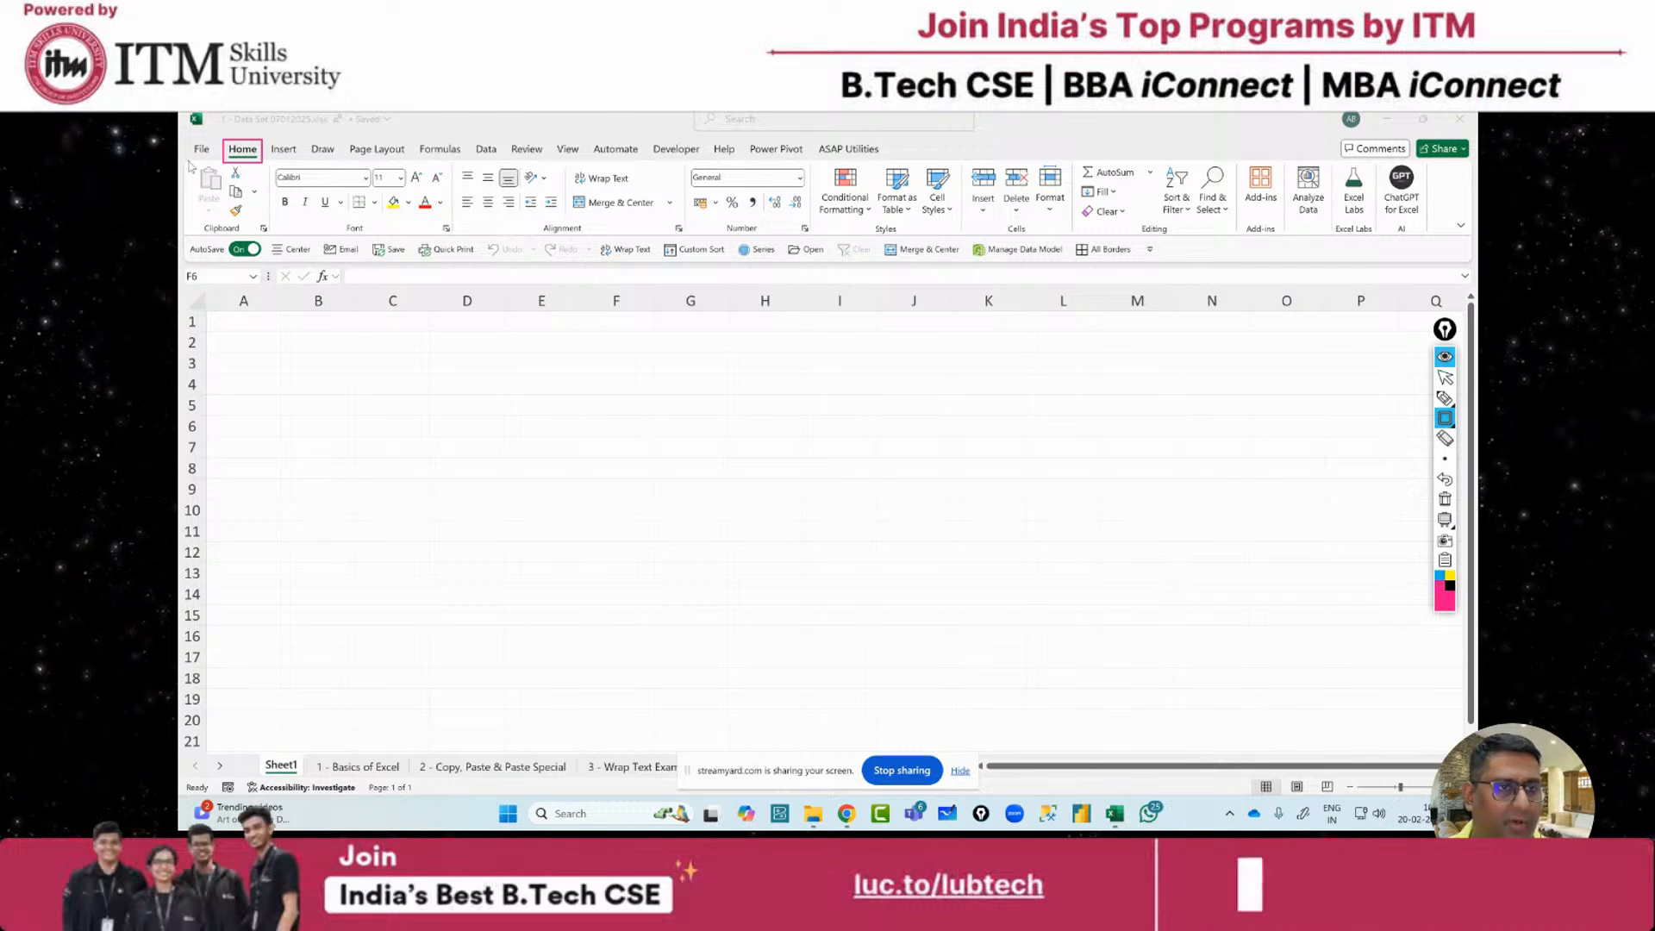
{"action": "mouse_move", "coordinate": [189, 162]}
{"action": "left_mouse_down"}
{"action": "mouse_move", "coordinate": [269, 236]}
{"action": "mouse_move", "coordinate": [244, 219]}
{"action": "left_mouse_up"}
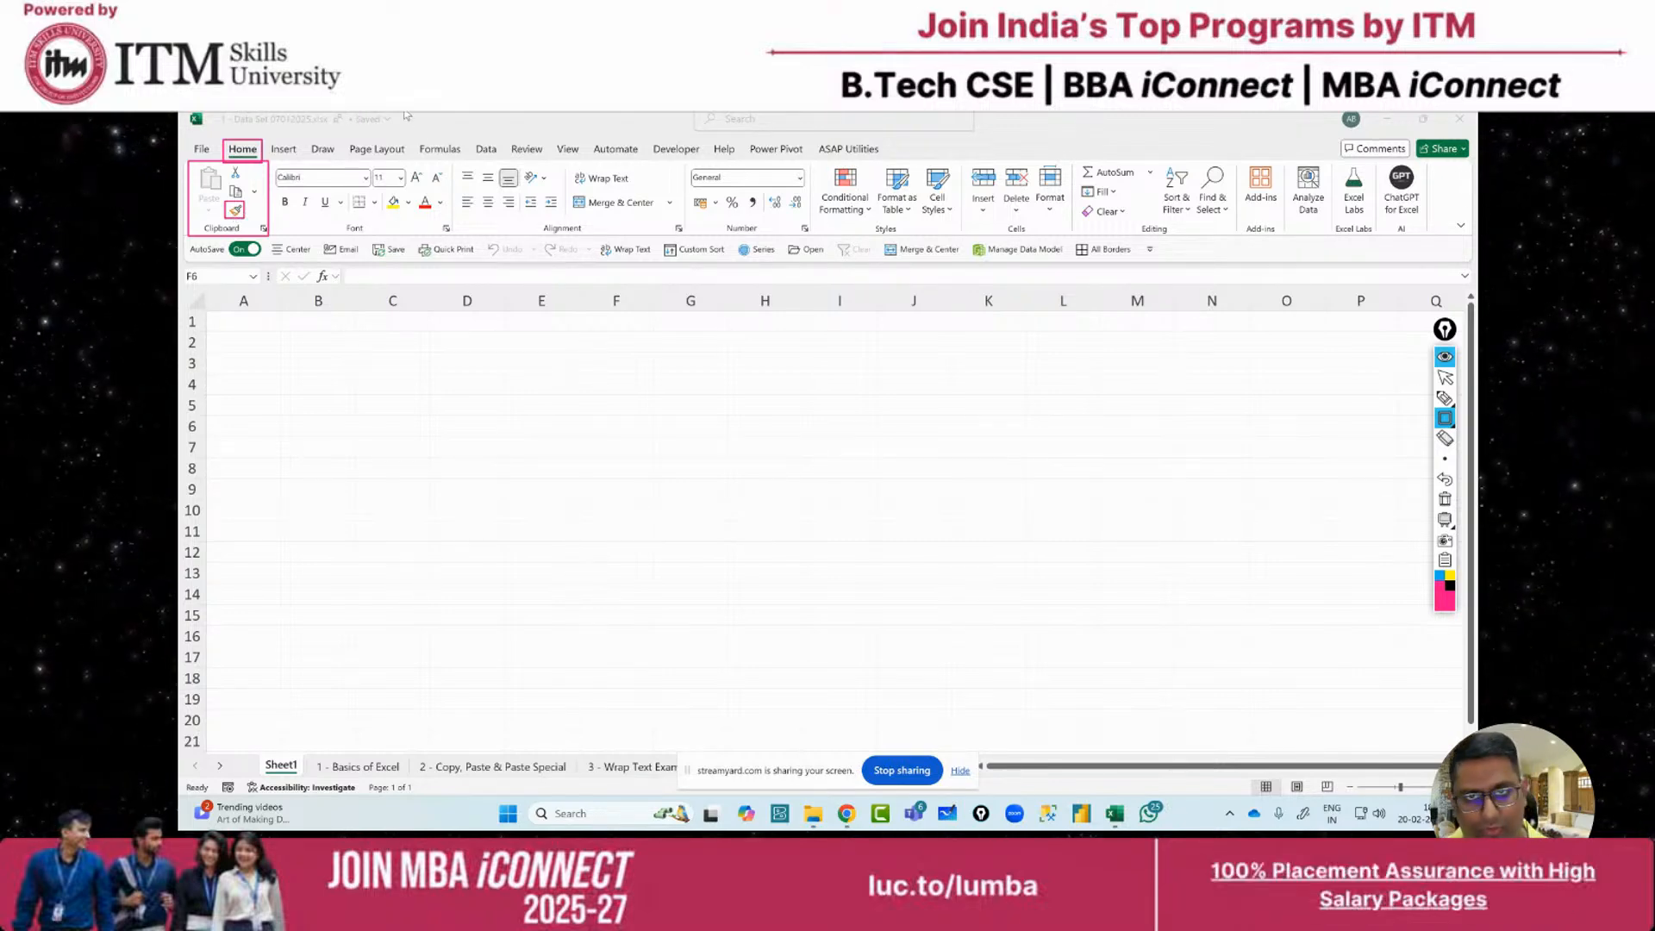
{"action": "mouse_move", "coordinate": [405, 113]}
{"action": "left_mouse_down"}
{"action": "mouse_move", "coordinate": [427, 134]}
{"action": "mouse_move", "coordinate": [676, 136]}
{"action": "left_mouse_up"}
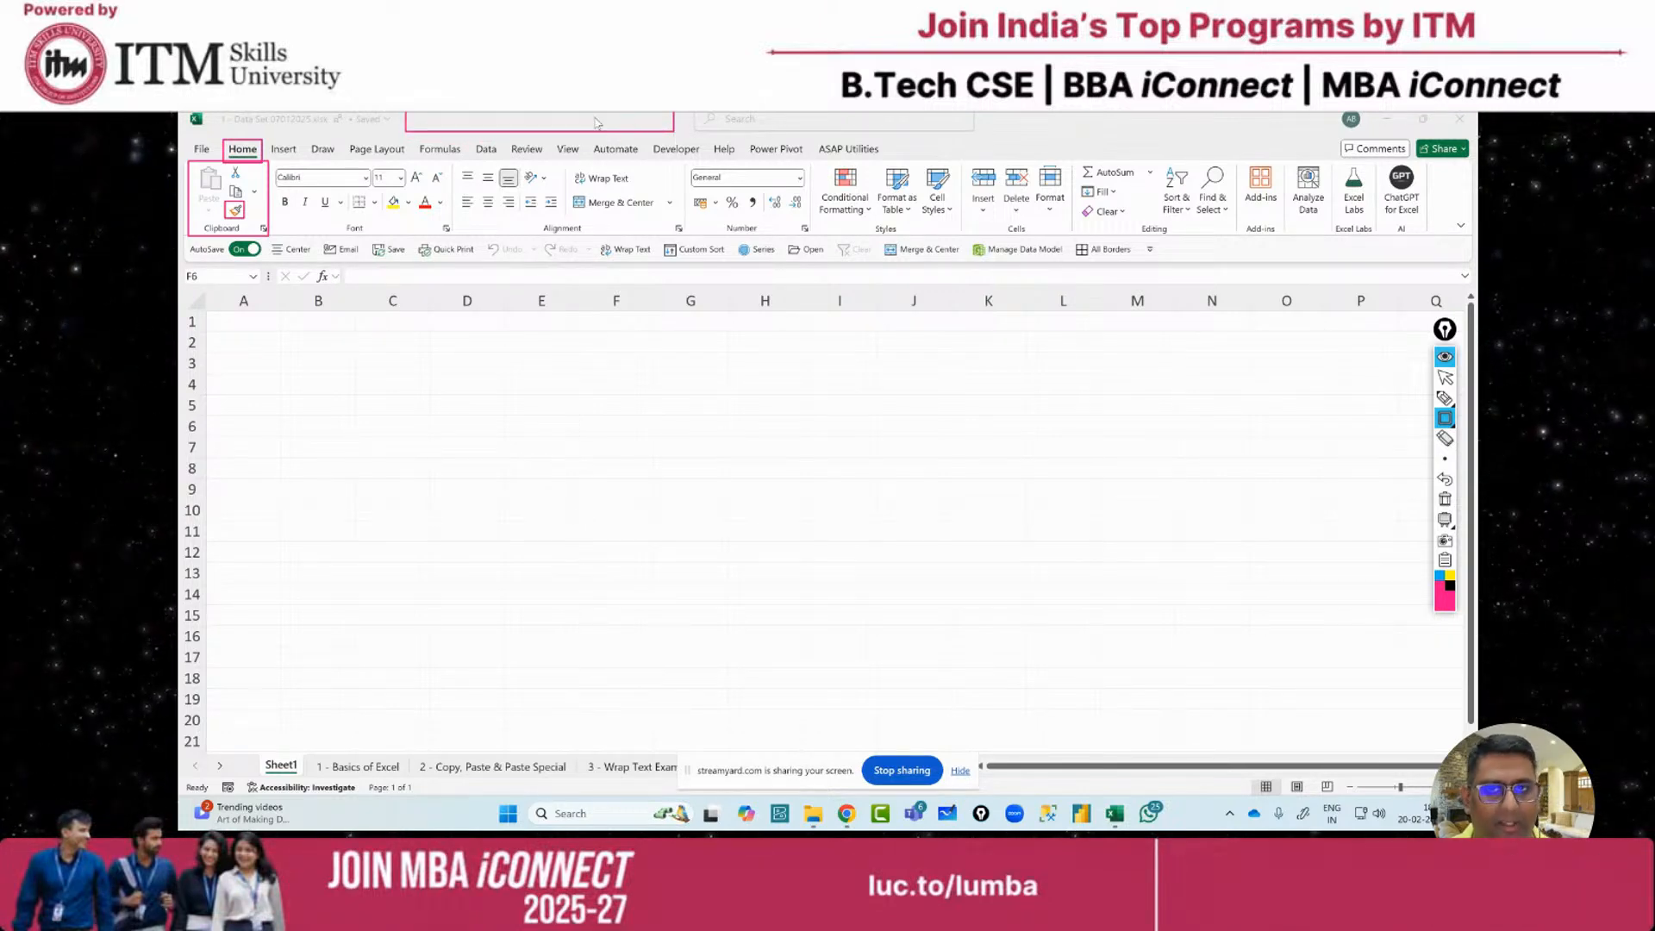
{"action": "left_click", "coordinate": [1447, 399]}
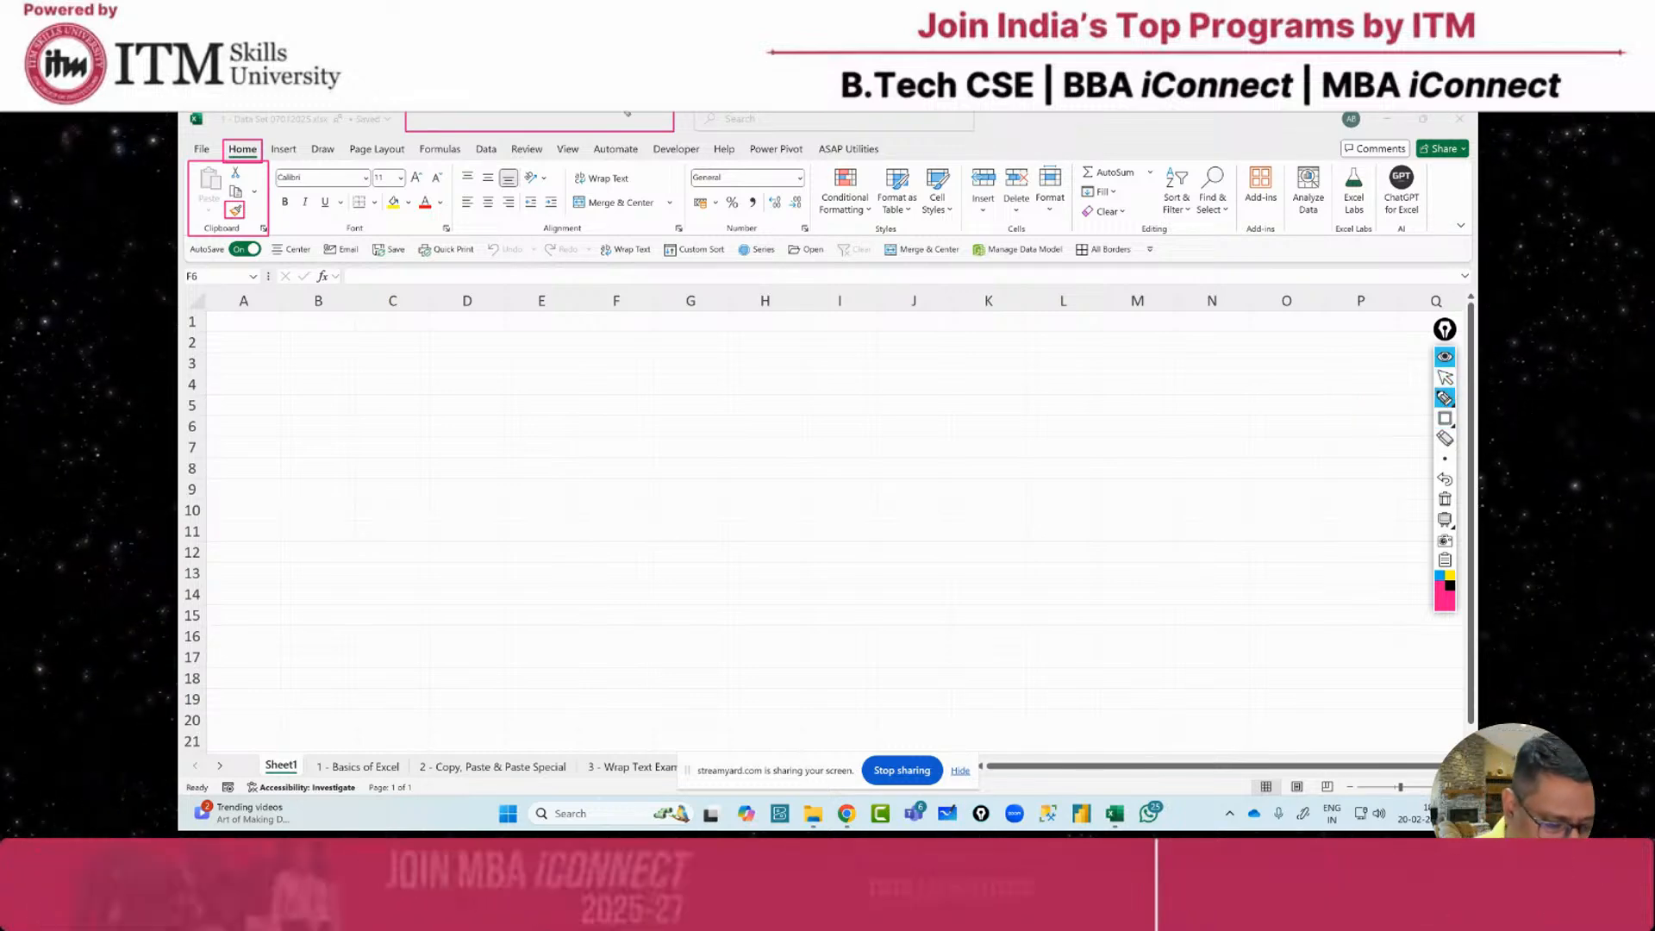
{"action": "left_click_drag", "start_coordinate": [626, 113], "coordinate": [669, 414]}
{"action": "left_click_drag", "start_coordinate": [648, 379], "coordinate": [688, 375]}
{"action": "mouse_move", "coordinate": [682, 450]}
{"action": "left_mouse_down"}
{"action": "mouse_move", "coordinate": [705, 486]}
{"action": "mouse_move", "coordinate": [740, 483]}
{"action": "mouse_move", "coordinate": [737, 461]}
{"action": "left_mouse_up"}
{"action": "mouse_move", "coordinate": [750, 440]}
{"action": "left_mouse_down"}
{"action": "mouse_move", "coordinate": [757, 474]}
{"action": "mouse_move", "coordinate": [767, 421]}
{"action": "left_mouse_up"}
{"action": "left_click_drag", "start_coordinate": [663, 535], "coordinate": [845, 470]}
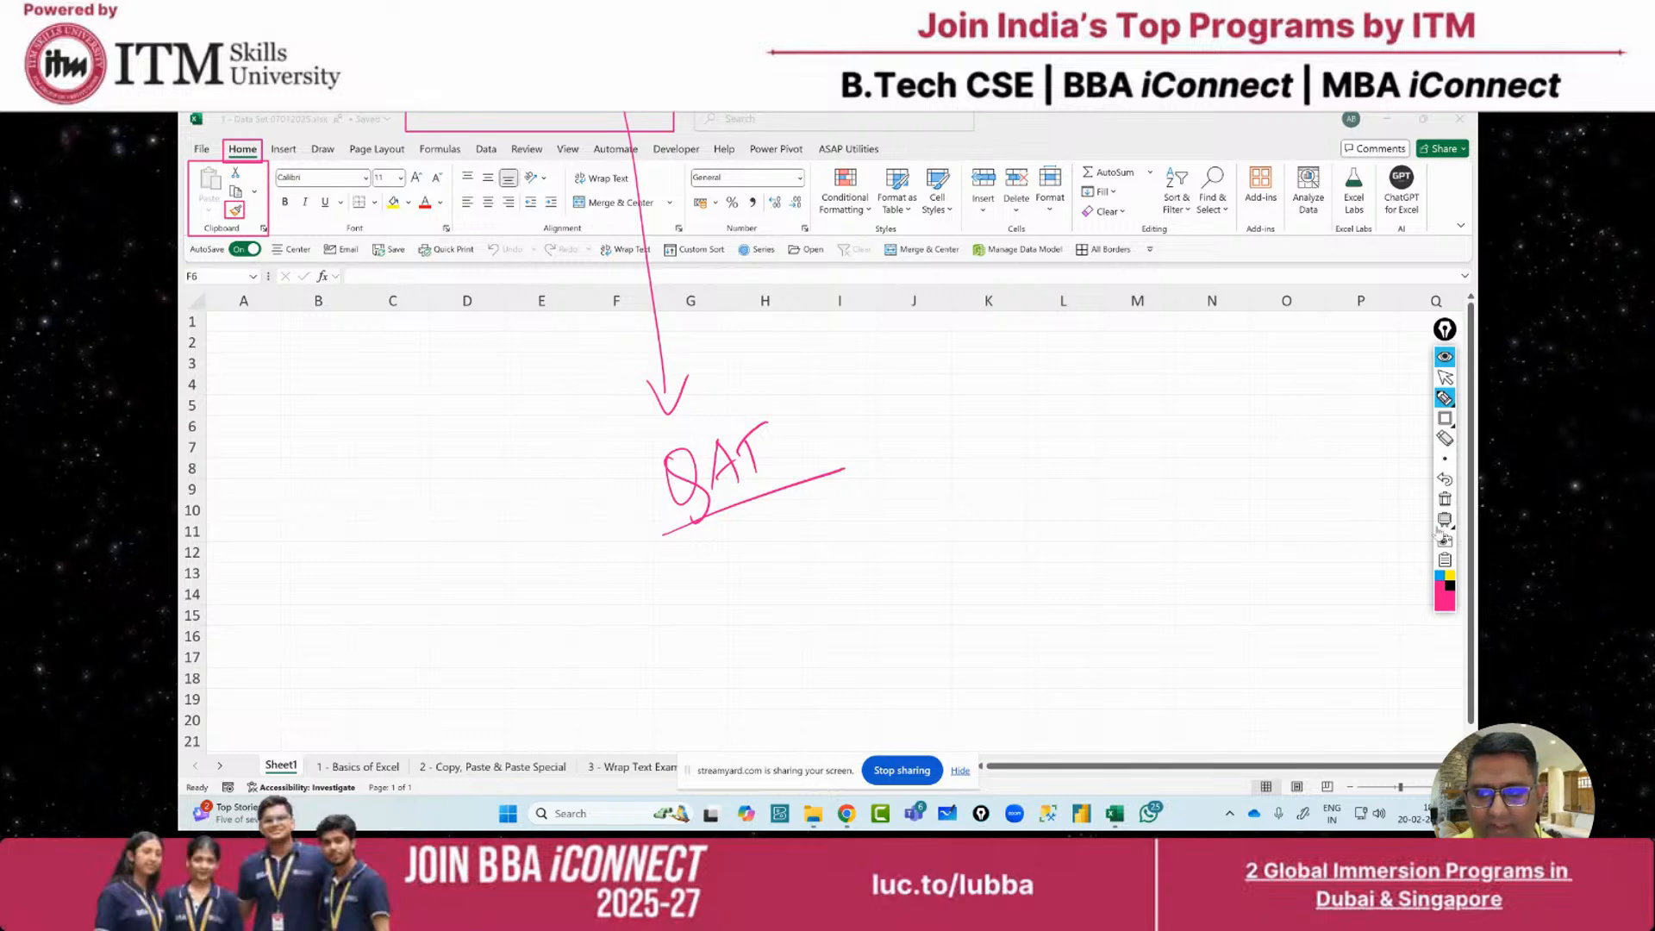
{"action": "left_click", "coordinate": [1445, 378]}
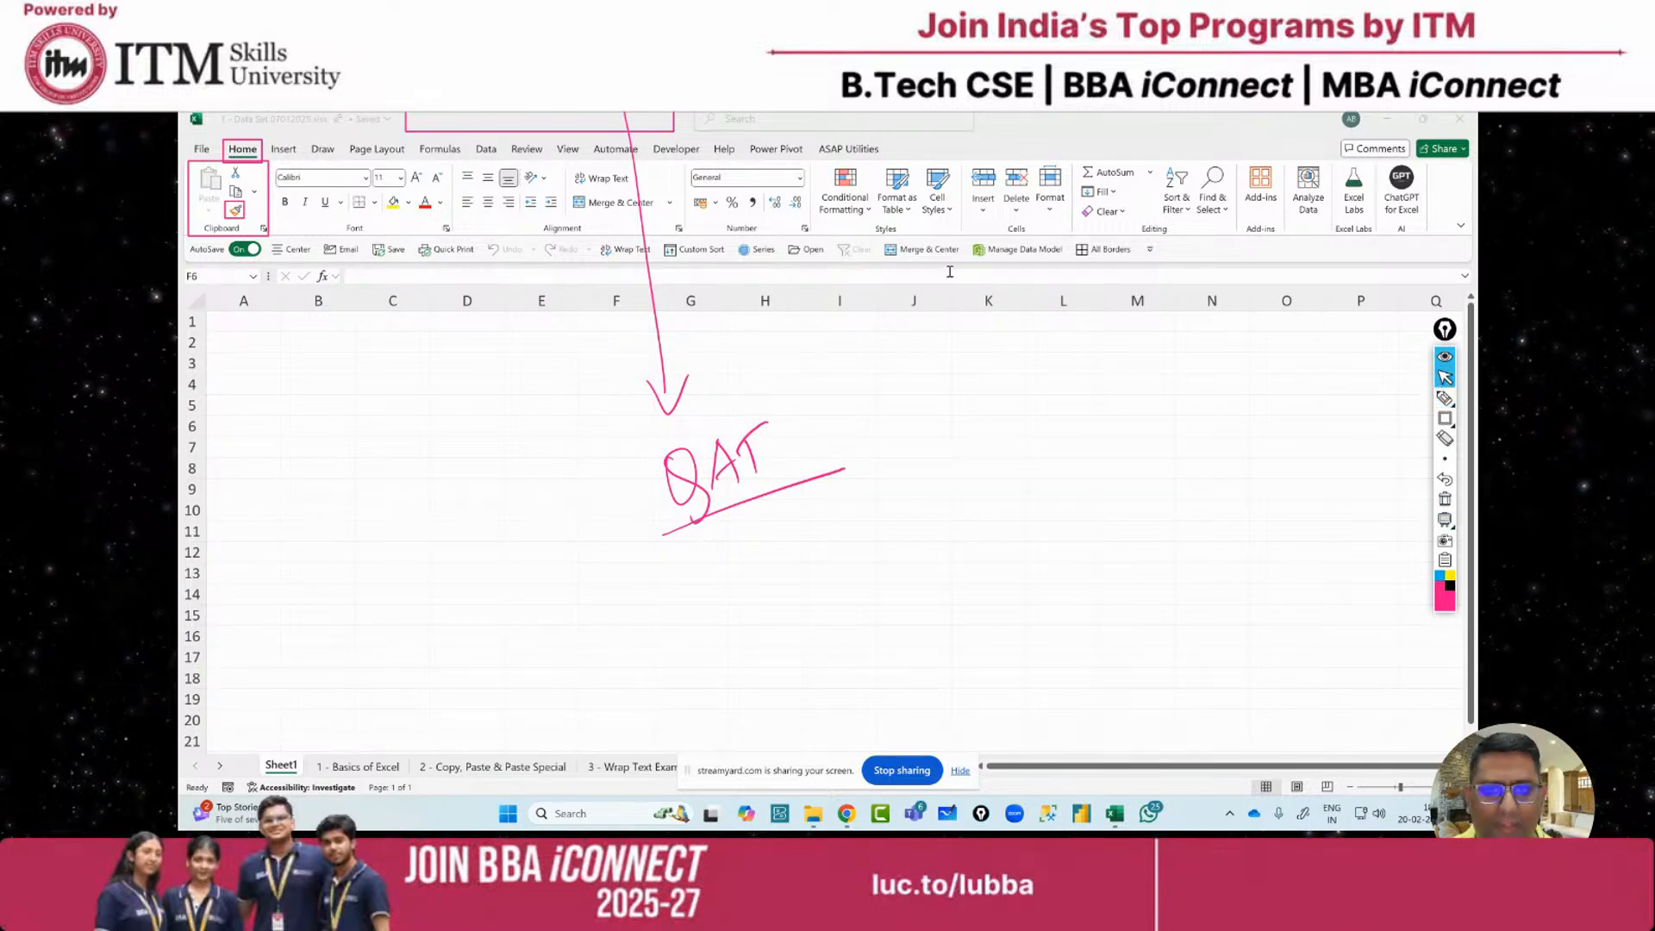
{"action": "left_click", "coordinate": [1446, 401]}
{"action": "left_click_drag", "start_coordinate": [556, 131], "coordinate": [558, 258]}
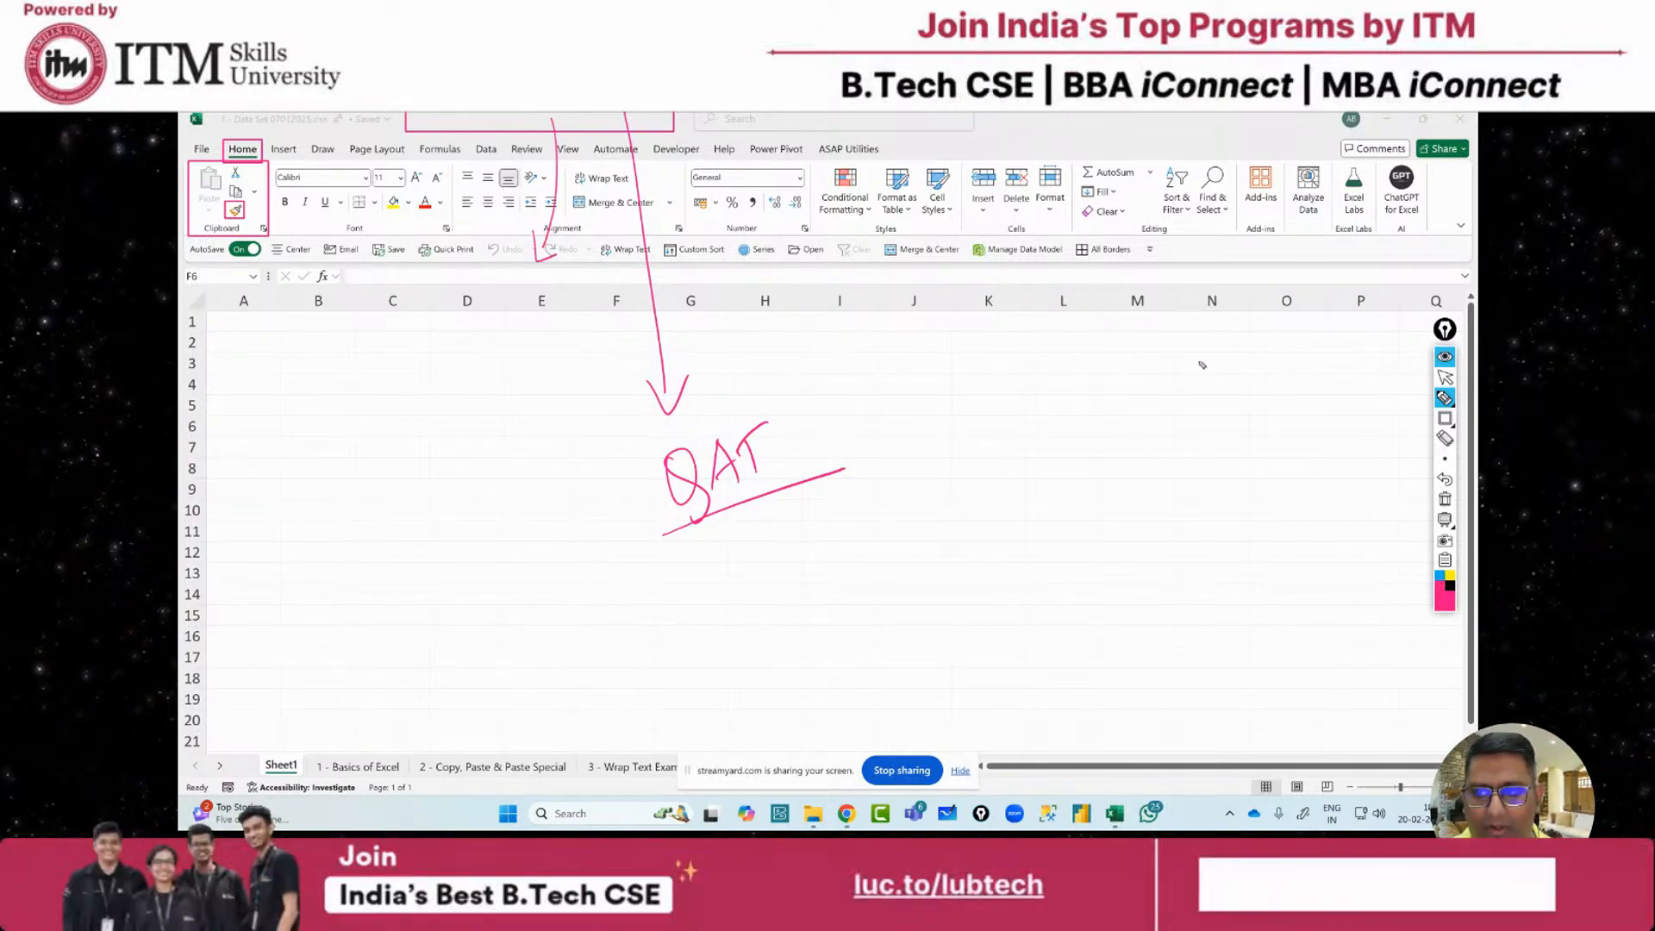
{"action": "left_click", "coordinate": [1445, 378]}
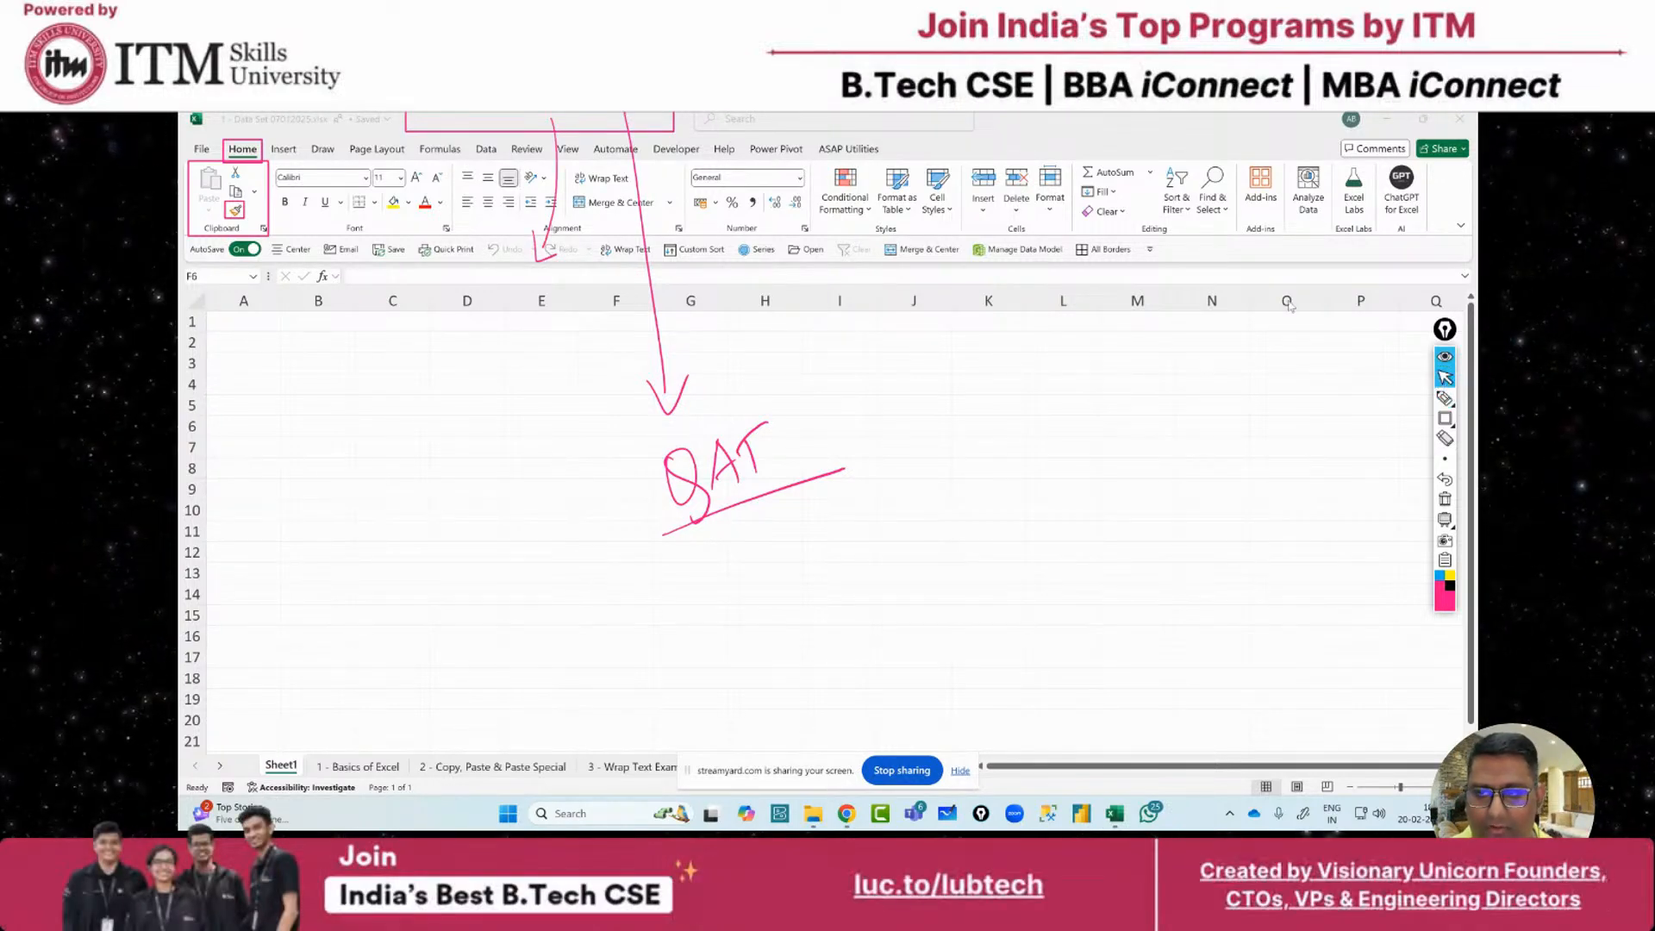
{"action": "left_click", "coordinate": [1150, 250]}
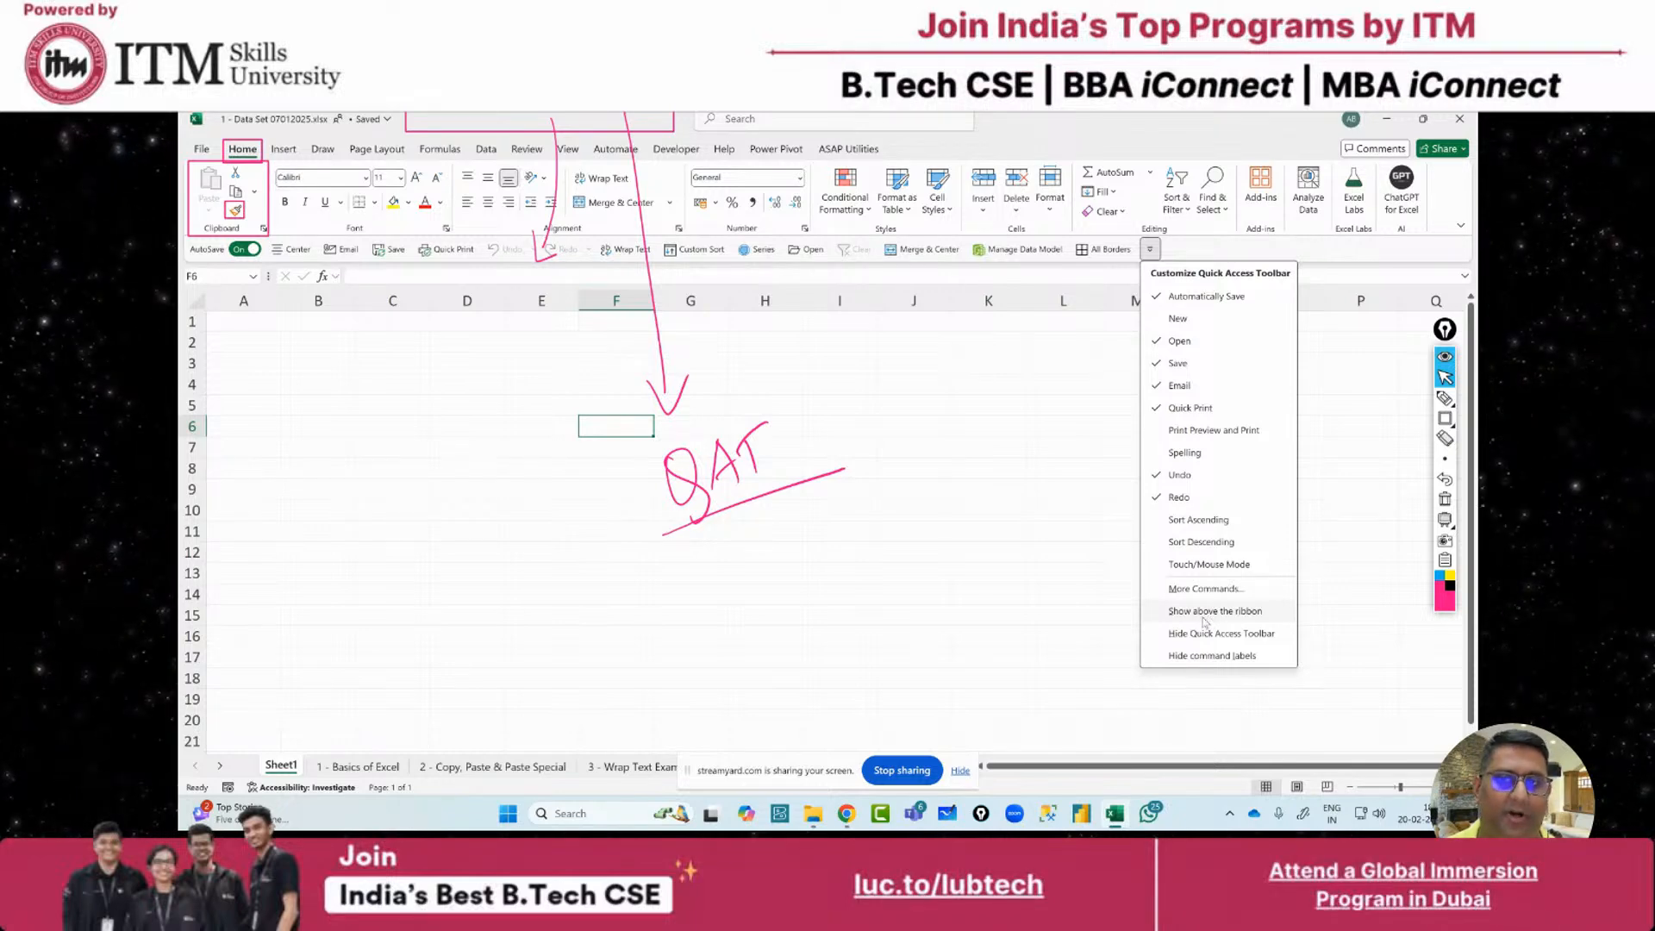
{"action": "left_click", "coordinate": [1201, 614]}
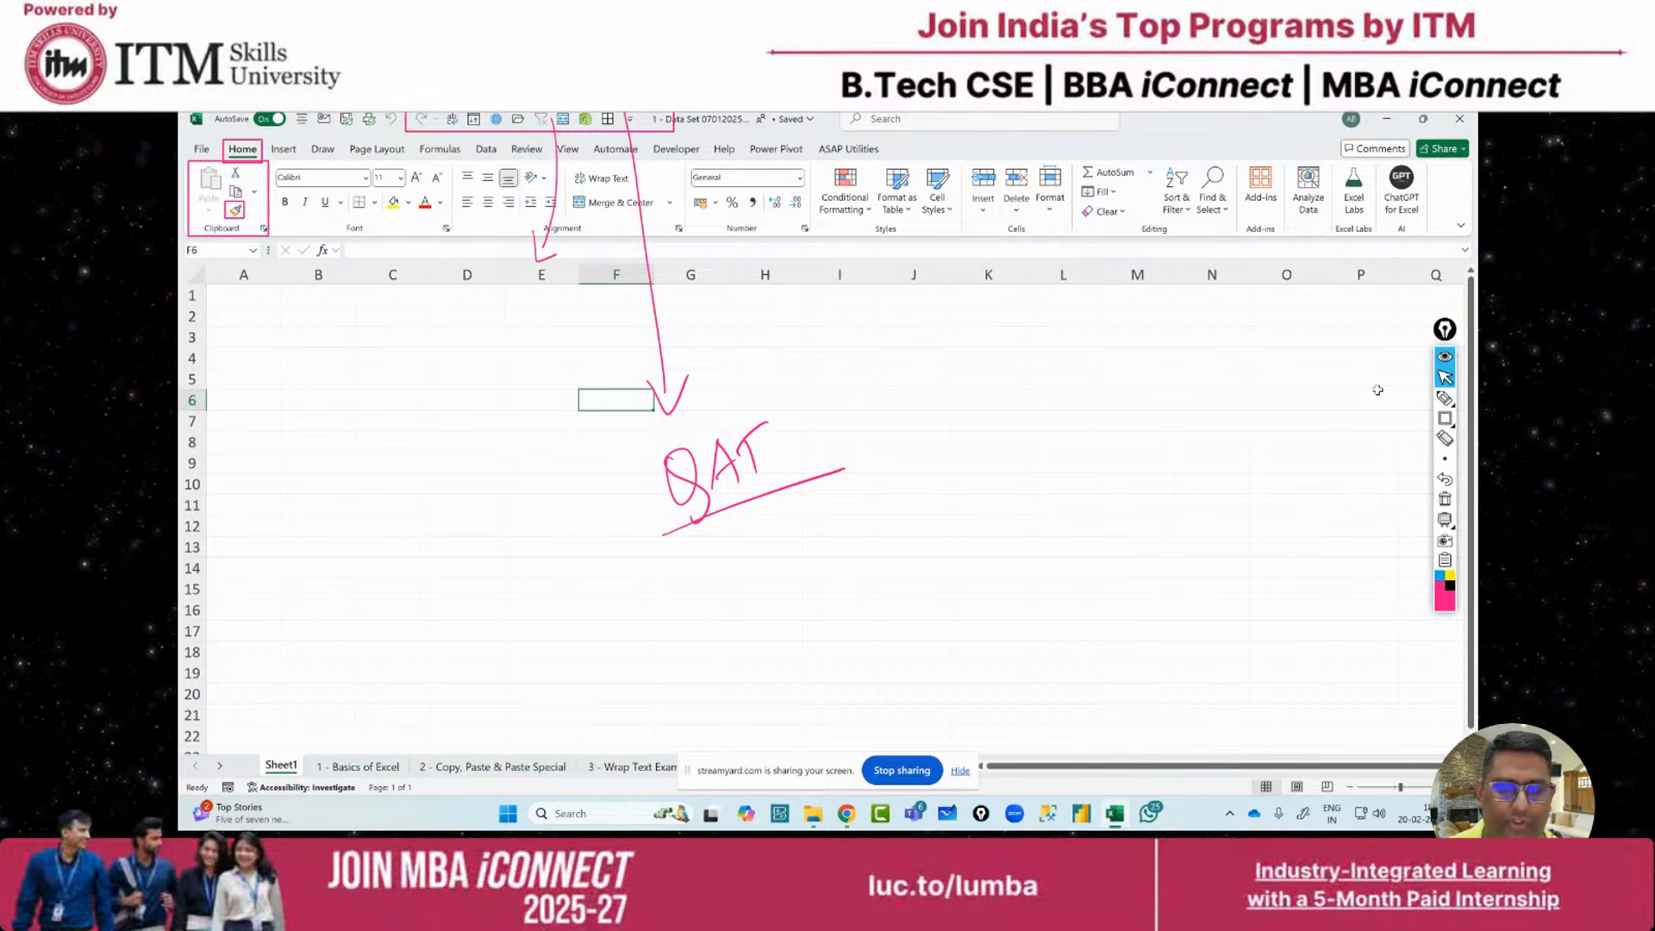
{"action": "left_click", "coordinate": [1445, 499]}
{"action": "left_click", "coordinate": [1446, 398]}
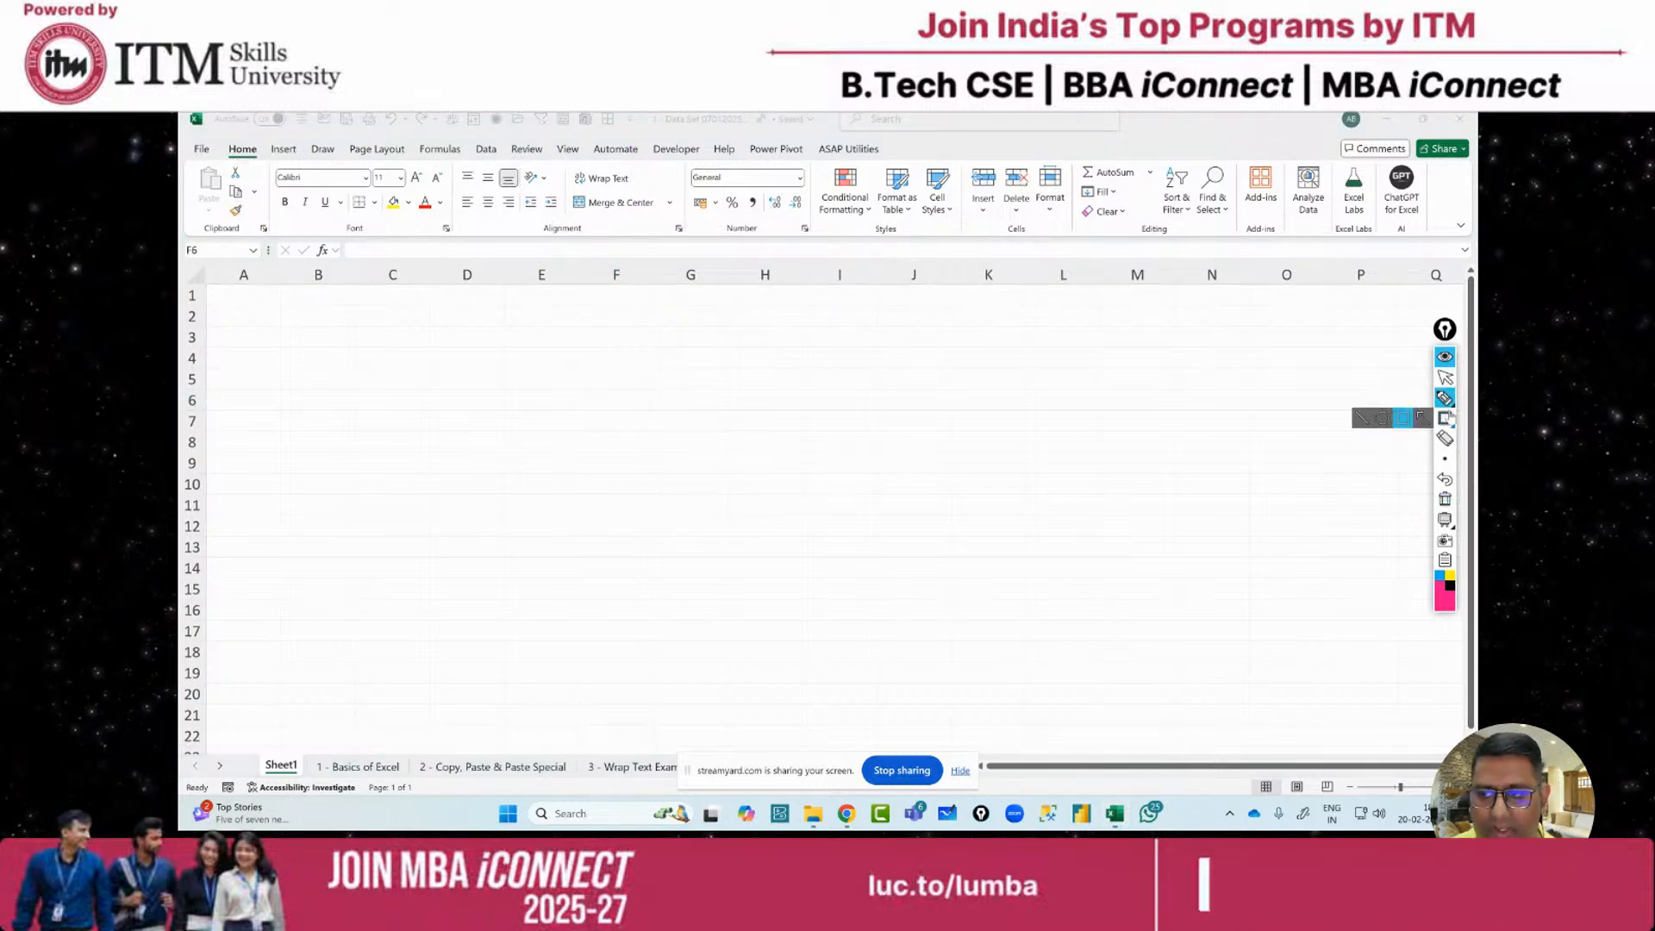
{"action": "left_click", "coordinate": [1446, 418]}
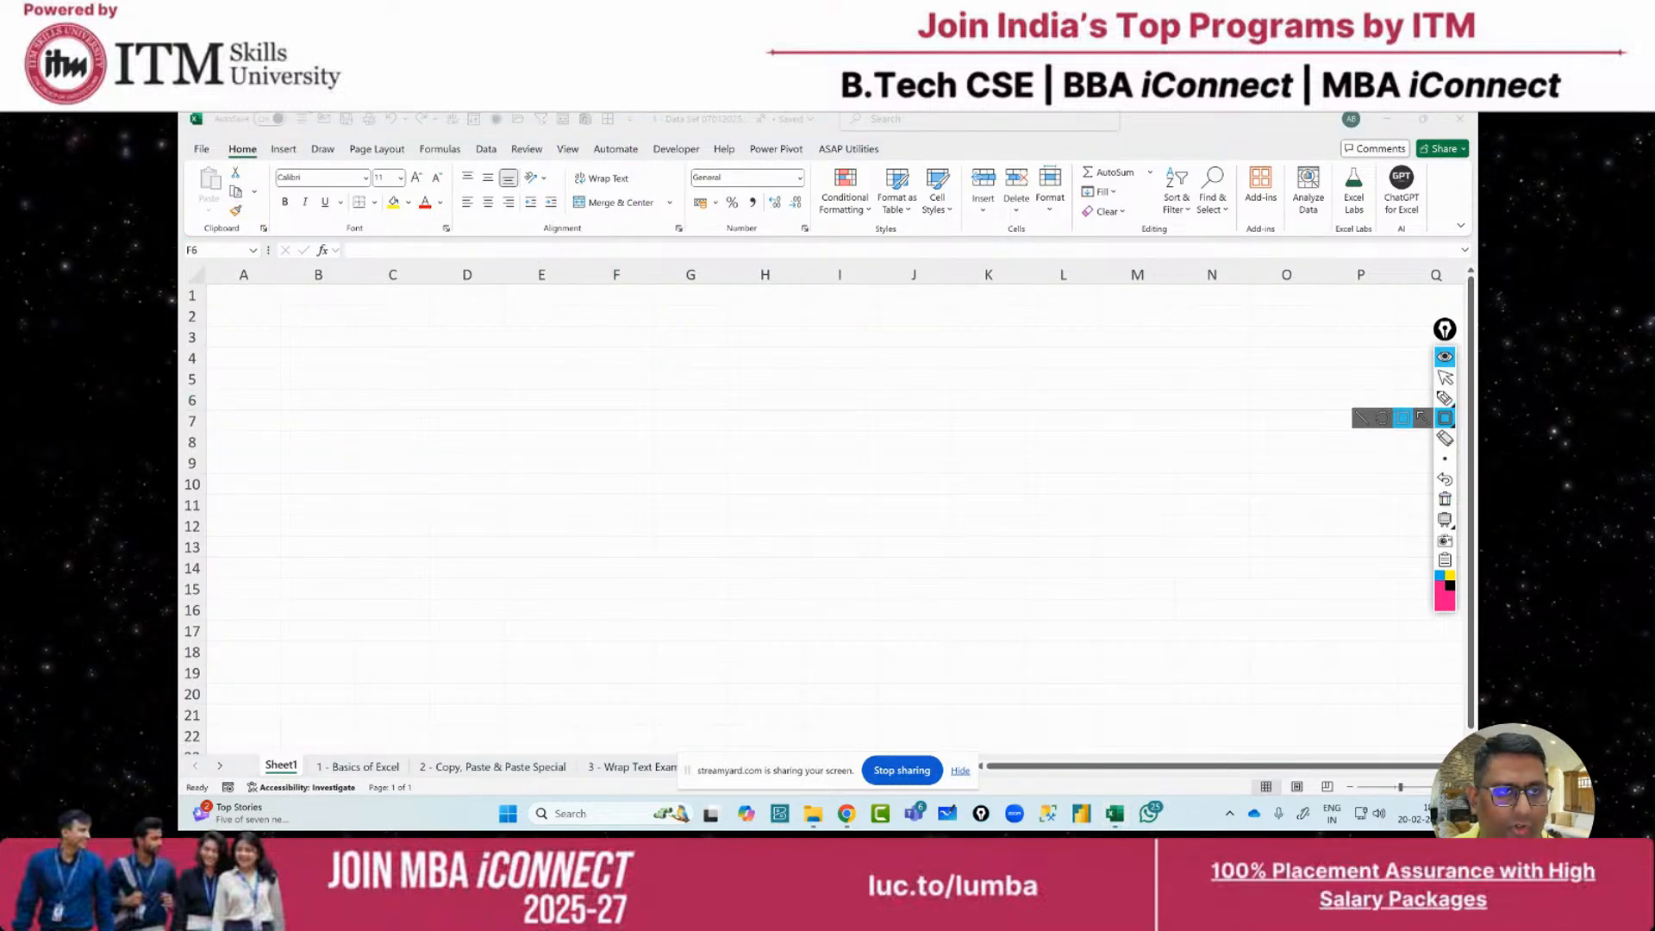
{"action": "left_click_drag", "start_coordinate": [305, 113], "coordinate": [643, 138]}
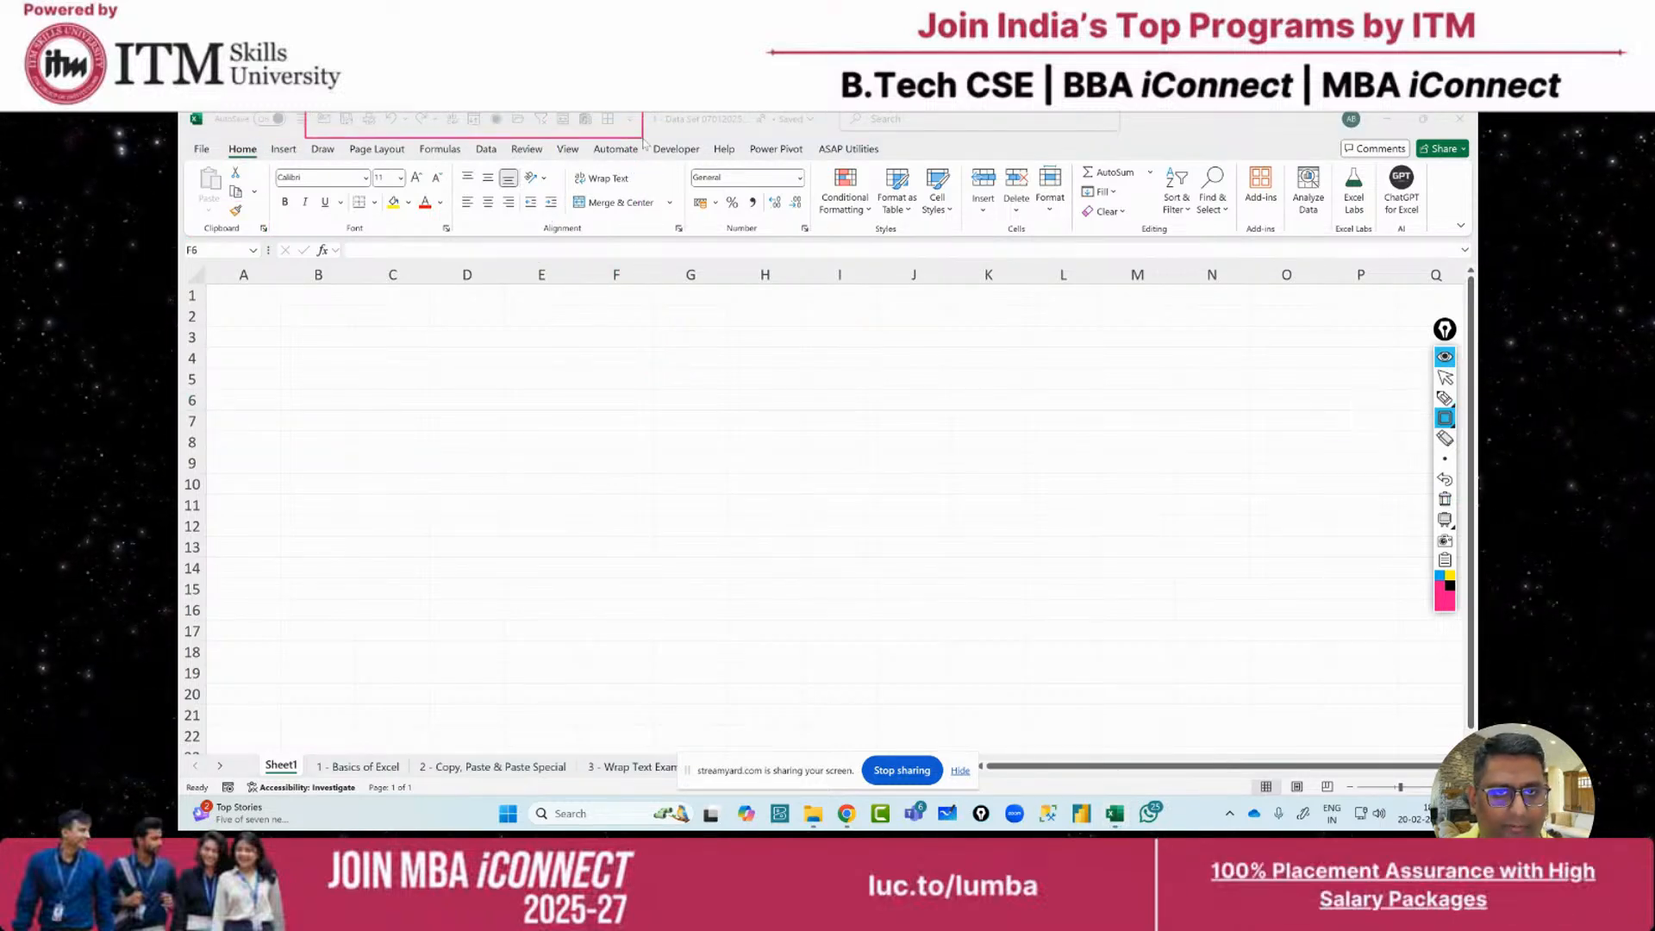
{"action": "left_click", "coordinate": [1445, 378]}
{"action": "left_click", "coordinate": [1445, 499]}
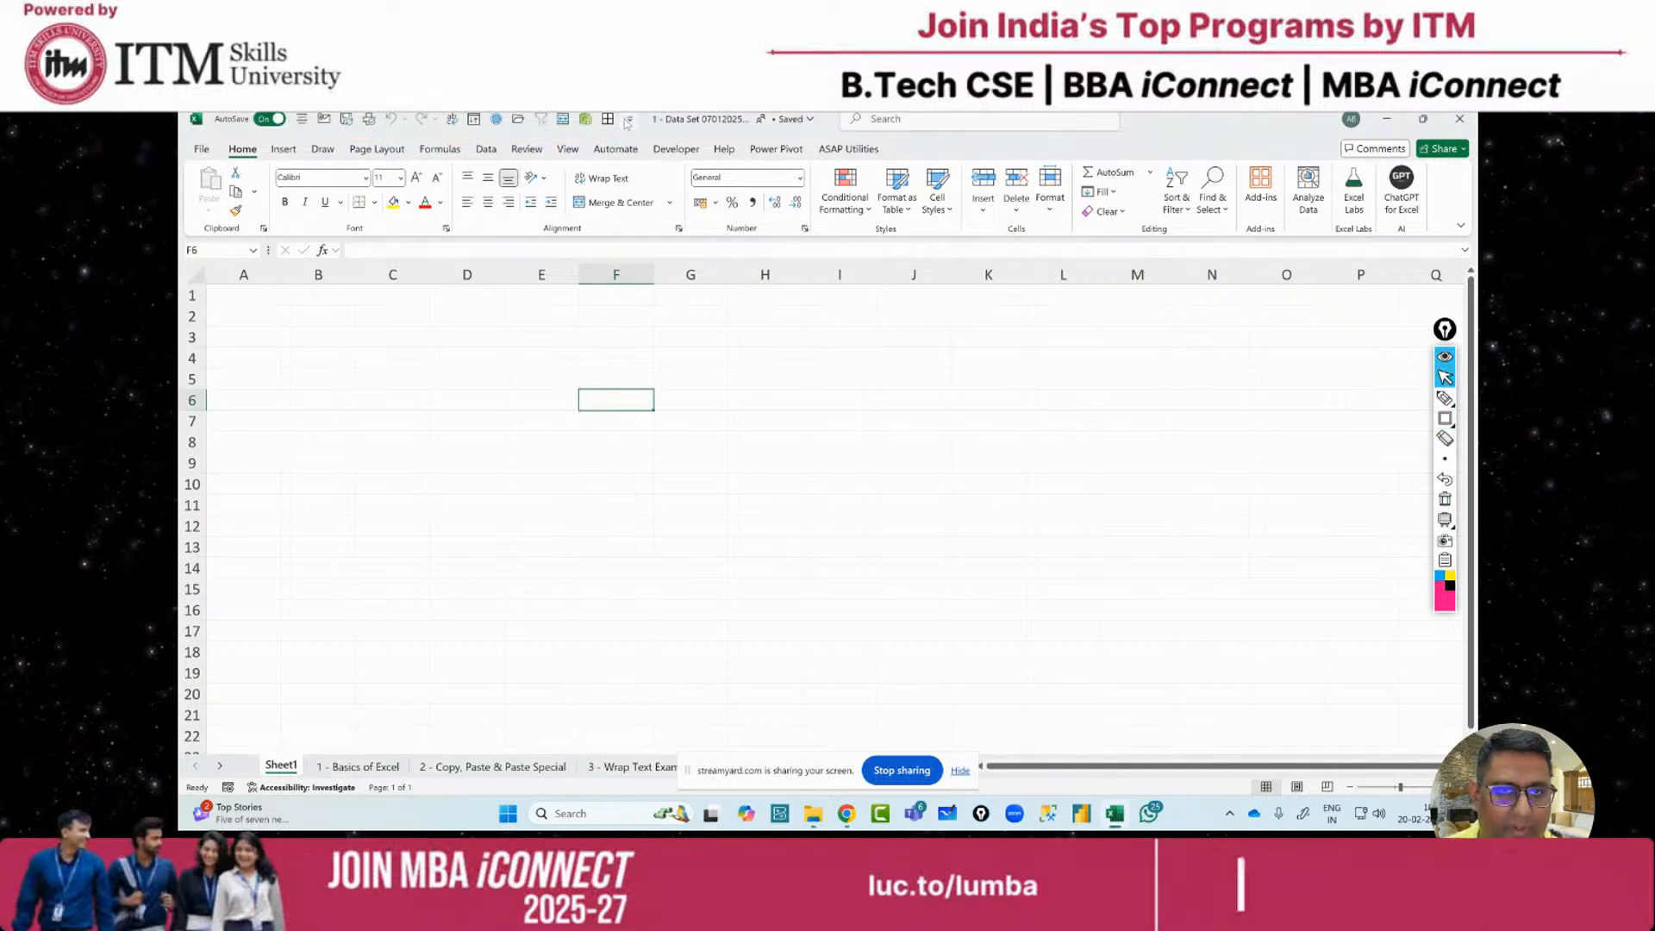
{"action": "left_click", "coordinate": [630, 119]}
{"action": "left_click", "coordinate": [707, 484]}
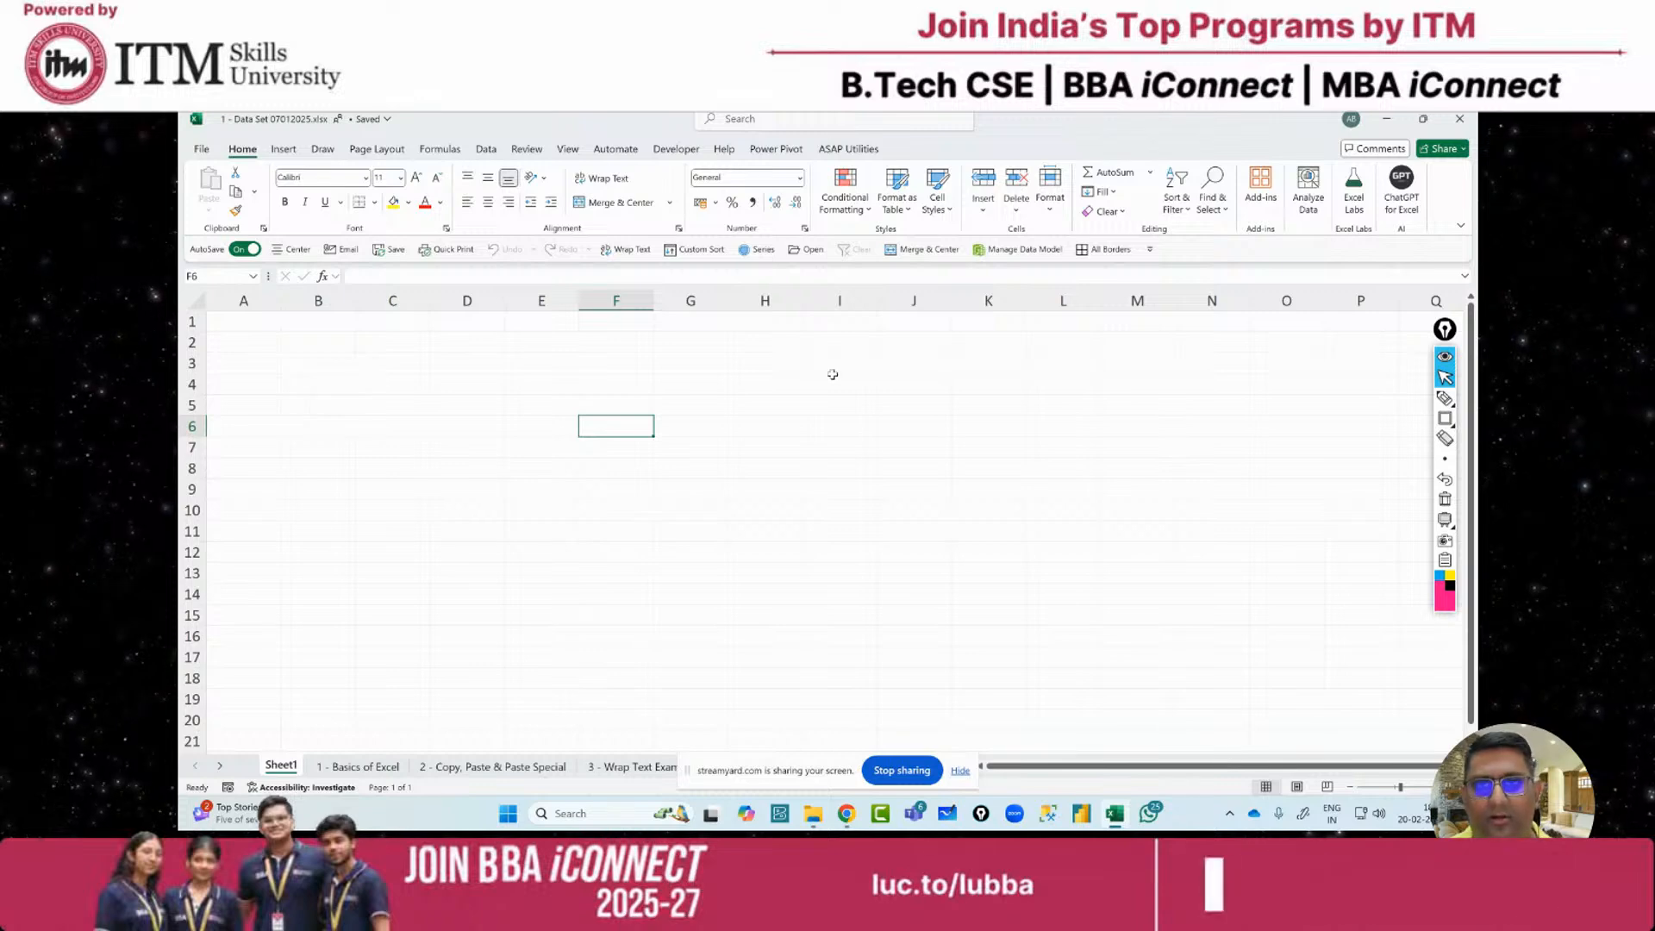
{"action": "left_click", "coordinate": [1445, 458]}
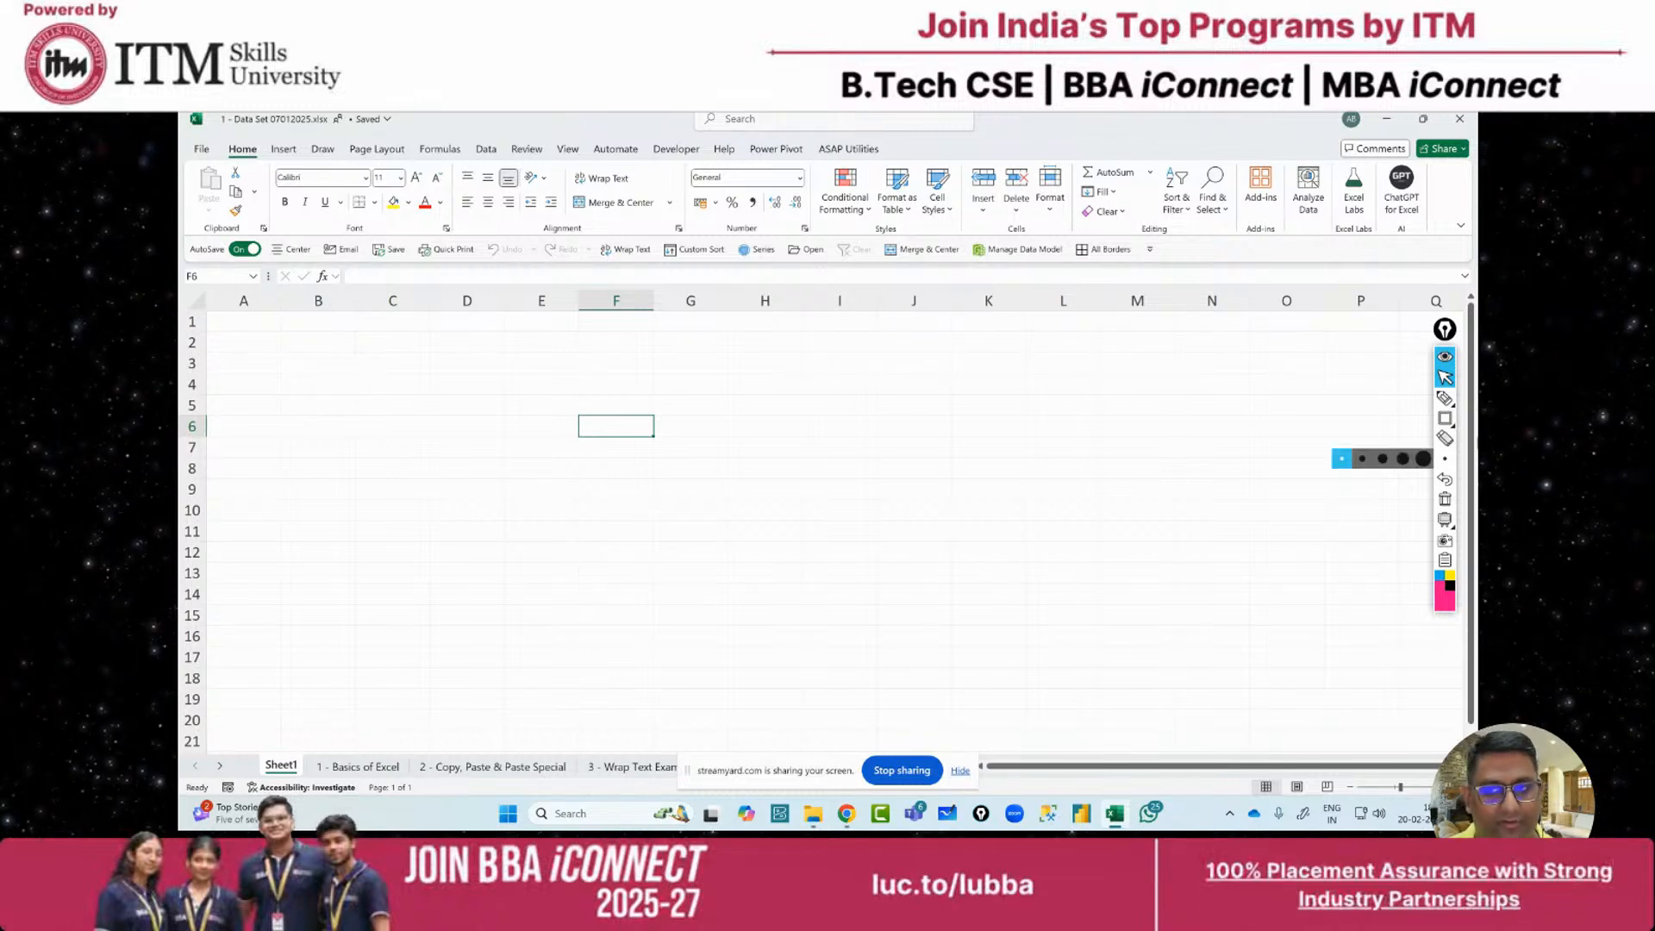
{"action": "left_click", "coordinate": [1447, 420]}
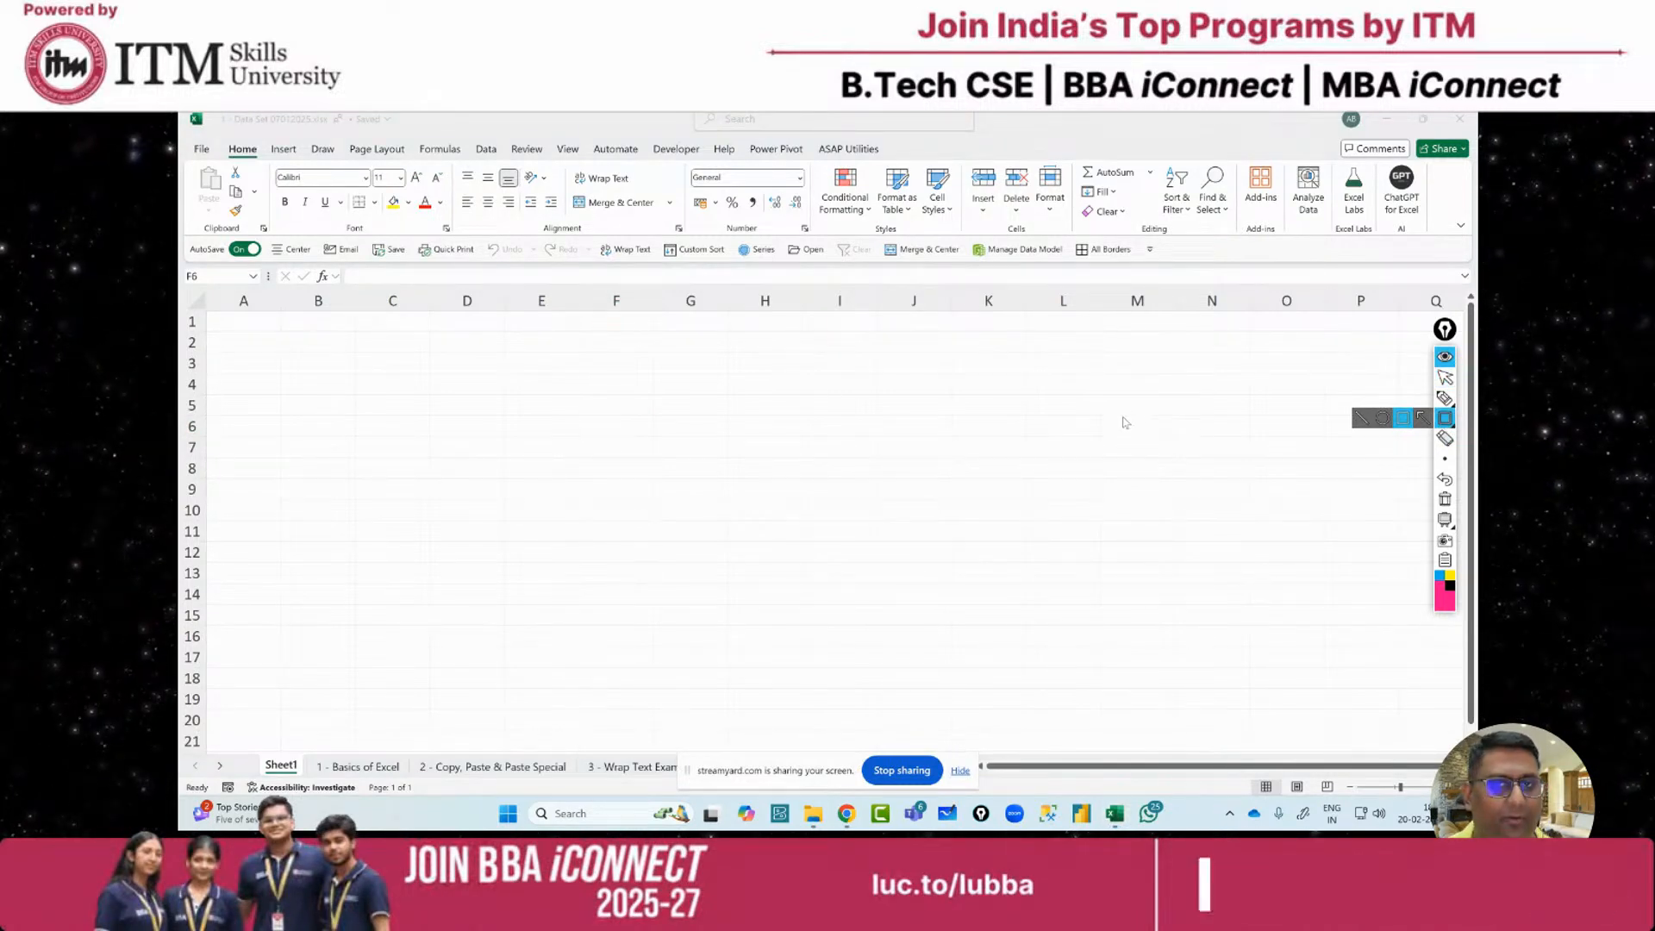
{"action": "left_click", "coordinate": [1446, 398]}
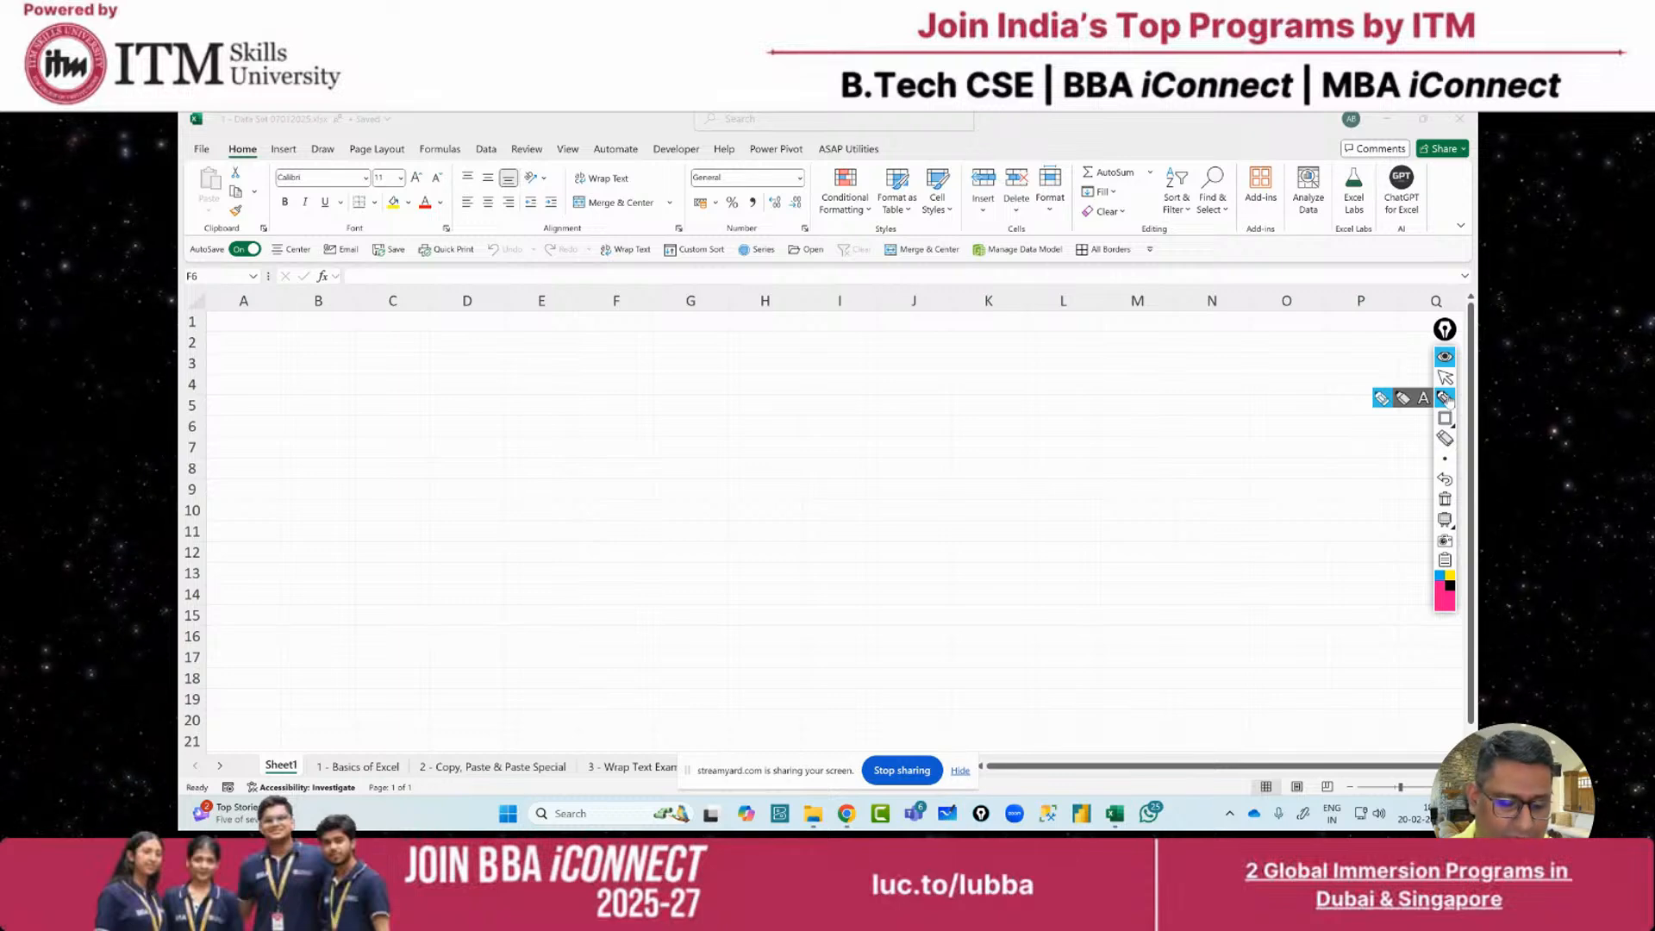
Handwrite the Excel versions 2024, 2016 and 0365 on the sheet
{"action": "mouse_move", "coordinate": [773, 516]}
{"action": "left_mouse_down"}
{"action": "mouse_move", "coordinate": [760, 562]}
{"action": "mouse_move", "coordinate": [803, 567]}
{"action": "left_mouse_up"}
{"action": "left_click_drag", "start_coordinate": [820, 516], "coordinate": [915, 514]}
{"action": "left_click_drag", "start_coordinate": [910, 502], "coordinate": [918, 541]}
{"action": "mouse_move", "coordinate": [782, 611]}
{"action": "left_mouse_down"}
{"action": "mouse_move", "coordinate": [766, 620]}
{"action": "mouse_move", "coordinate": [980, 538]}
{"action": "left_mouse_up"}
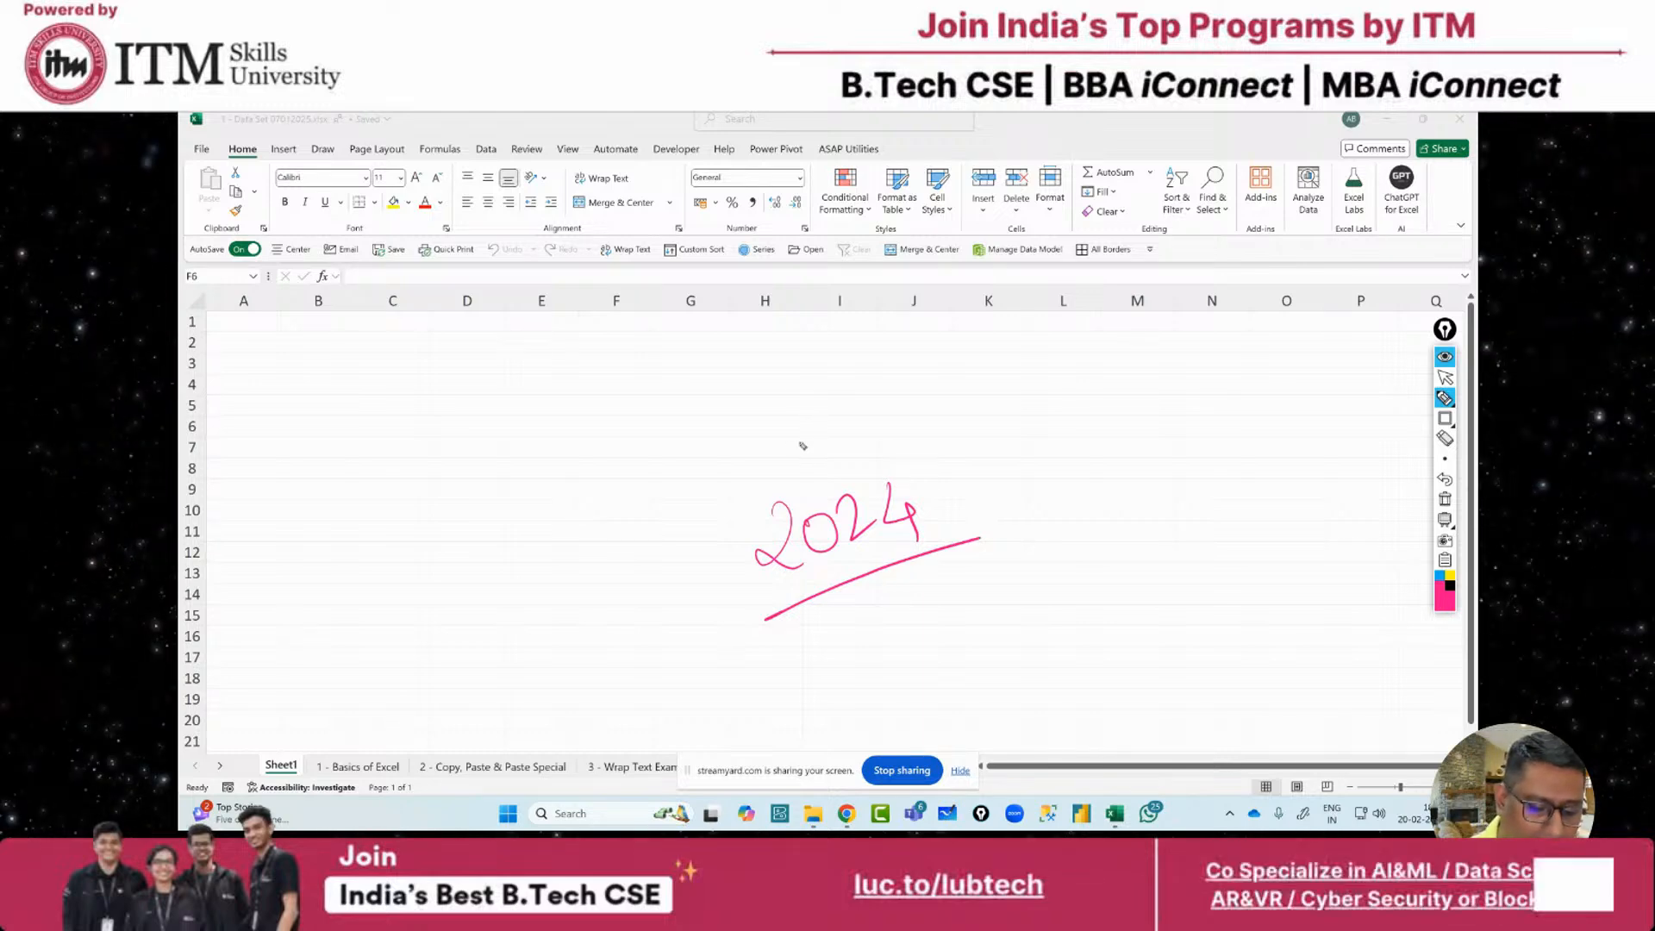
{"action": "mouse_move", "coordinate": [762, 395]}
{"action": "left_mouse_down"}
{"action": "mouse_move", "coordinate": [783, 414]}
{"action": "mouse_move", "coordinate": [832, 381]}
{"action": "mouse_move", "coordinate": [886, 468]}
{"action": "mouse_move", "coordinate": [896, 437]}
{"action": "left_mouse_up"}
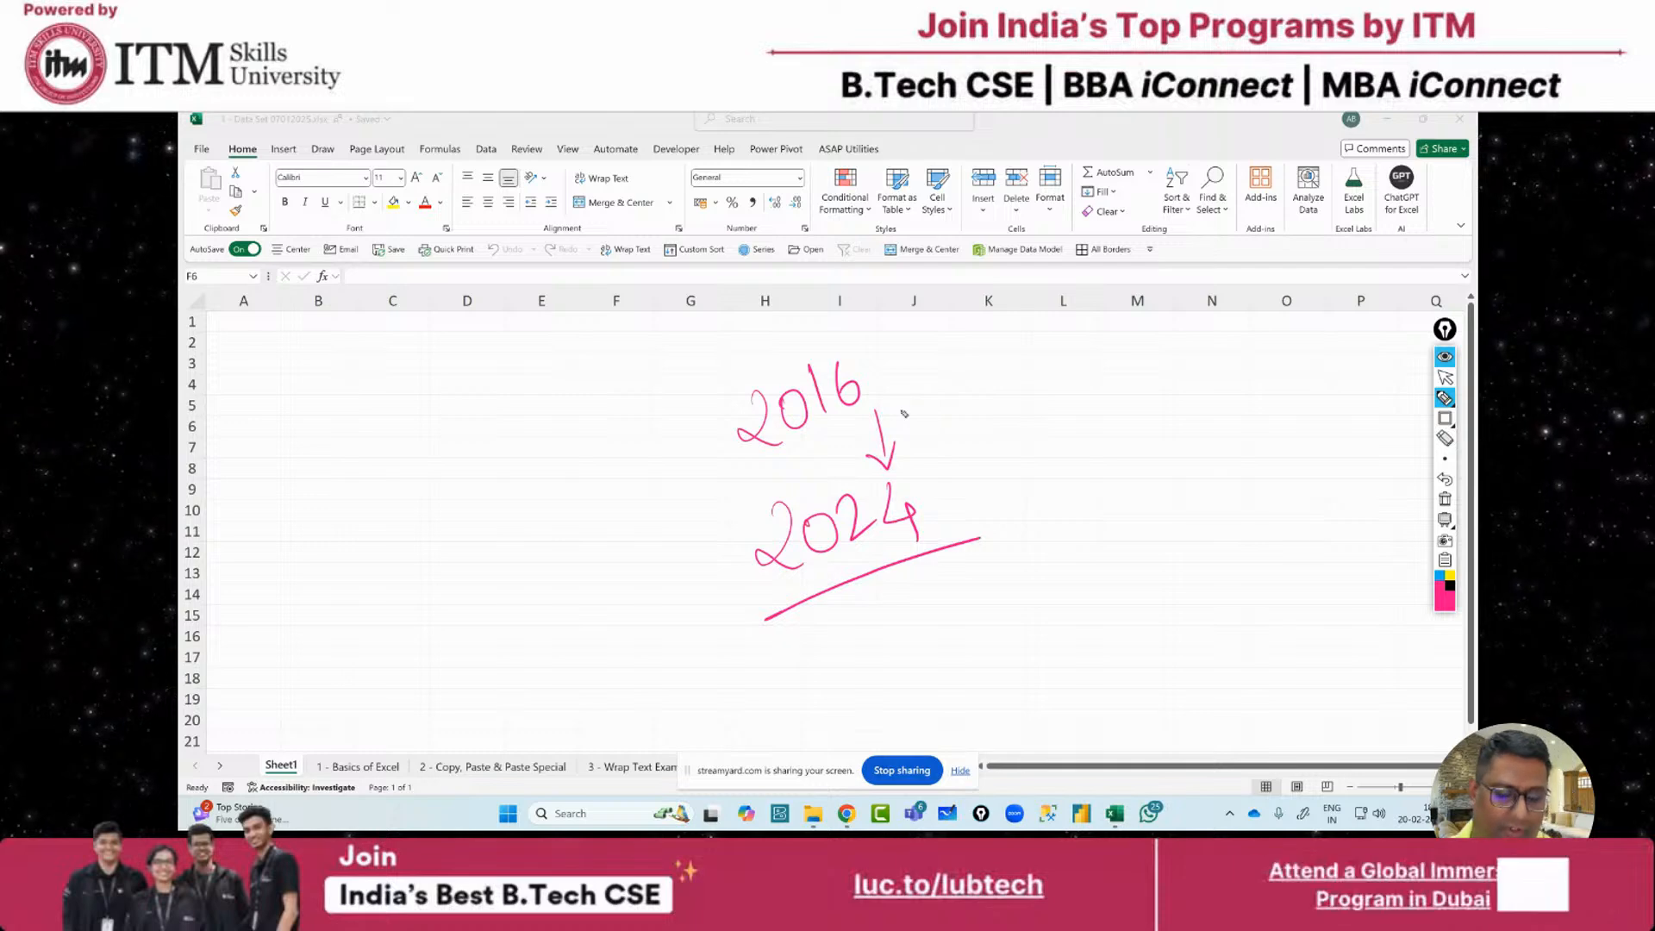
{"action": "left_click_drag", "start_coordinate": [1054, 413], "coordinate": [1083, 470]}
{"action": "mouse_move", "coordinate": [1117, 401]}
{"action": "left_mouse_down"}
{"action": "mouse_move", "coordinate": [1121, 444]}
{"action": "mouse_move", "coordinate": [1183, 420]}
{"action": "mouse_move", "coordinate": [1146, 449]}
{"action": "left_mouse_up"}
{"action": "left_click_drag", "start_coordinate": [1024, 531], "coordinate": [1247, 462]}
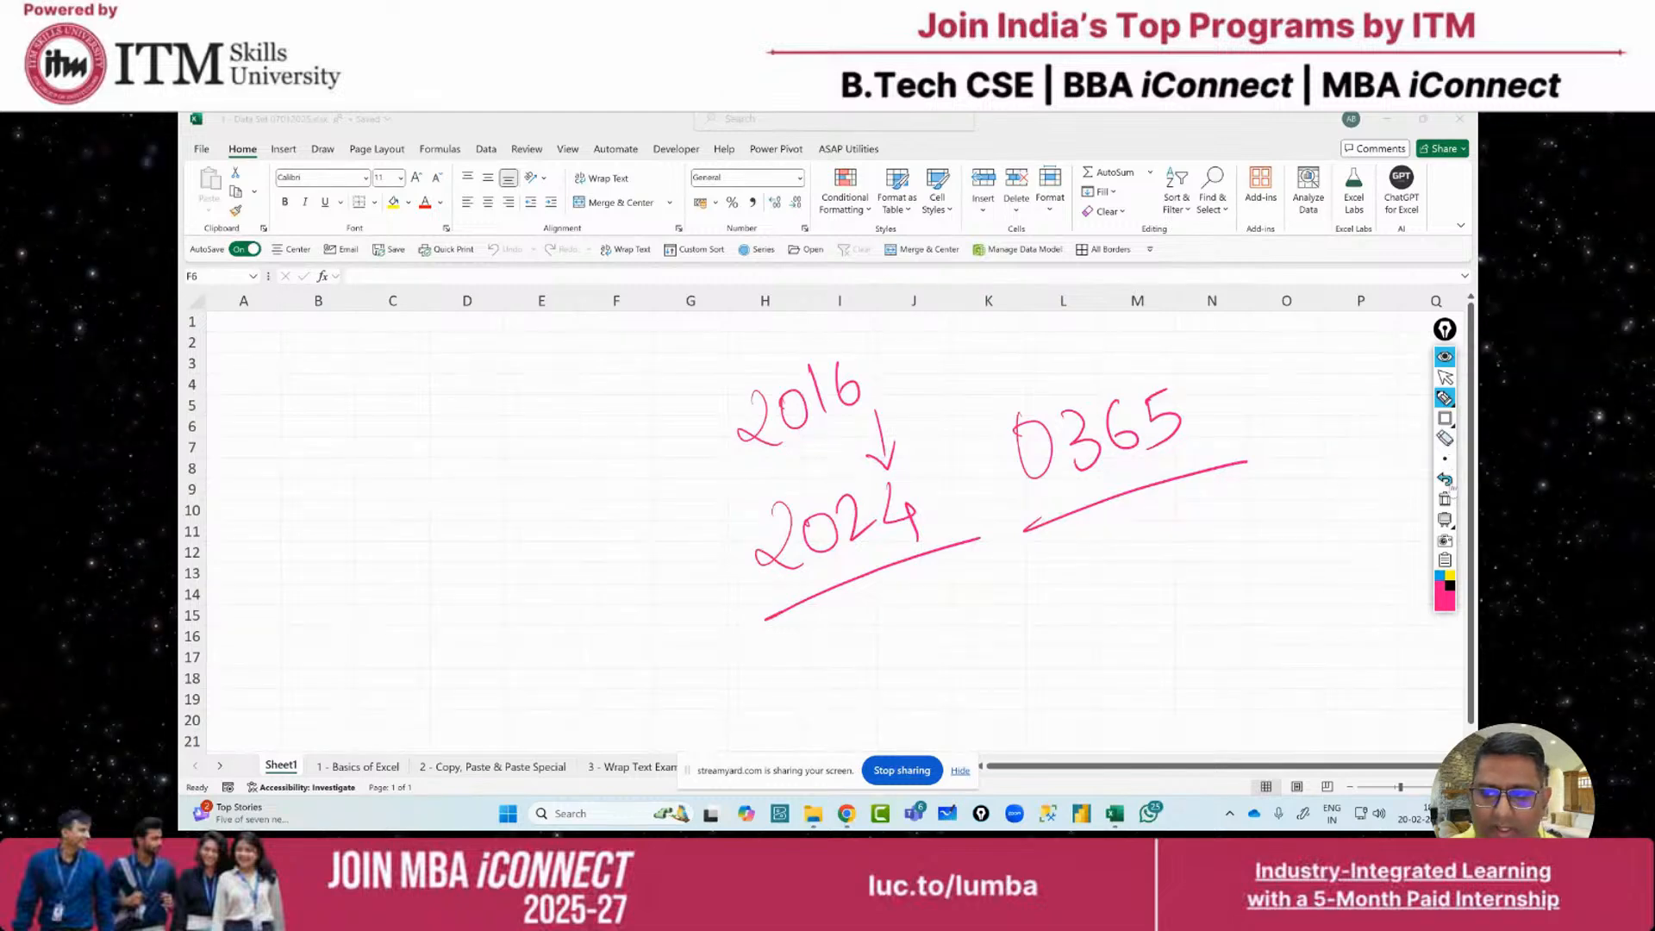
Clear the ink notes and draw a pink box around the F6 cell reference
{"action": "left_click", "coordinate": [1445, 499]}
{"action": "left_click", "coordinate": [1445, 376]}
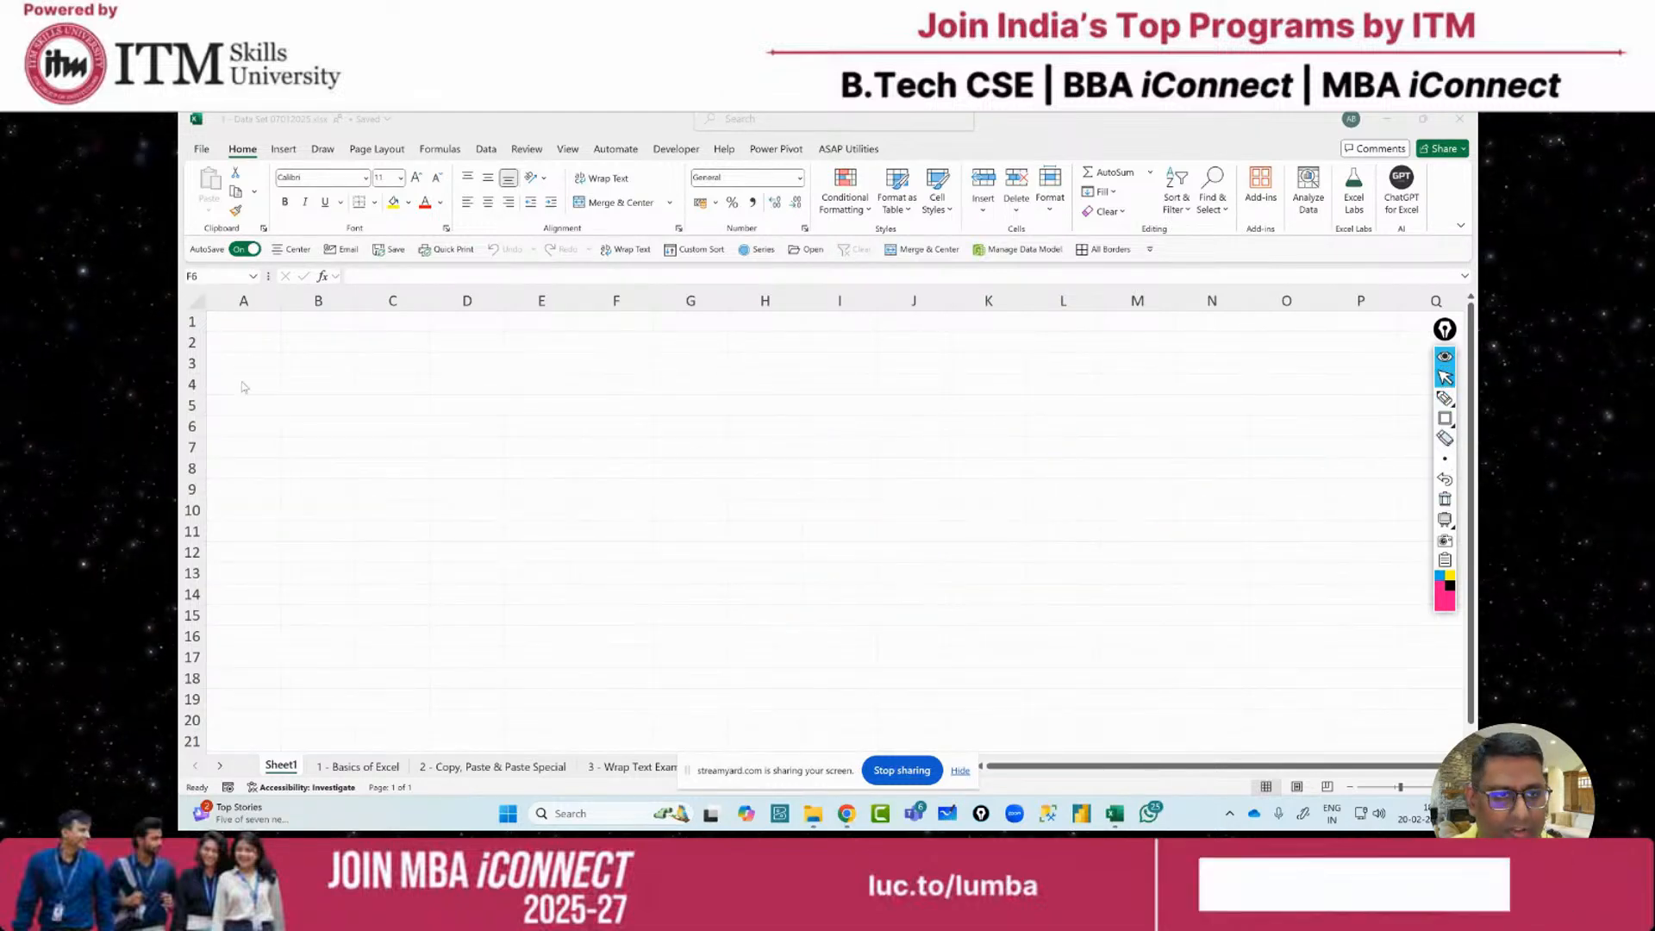
{"action": "left_click", "coordinate": [1445, 418]}
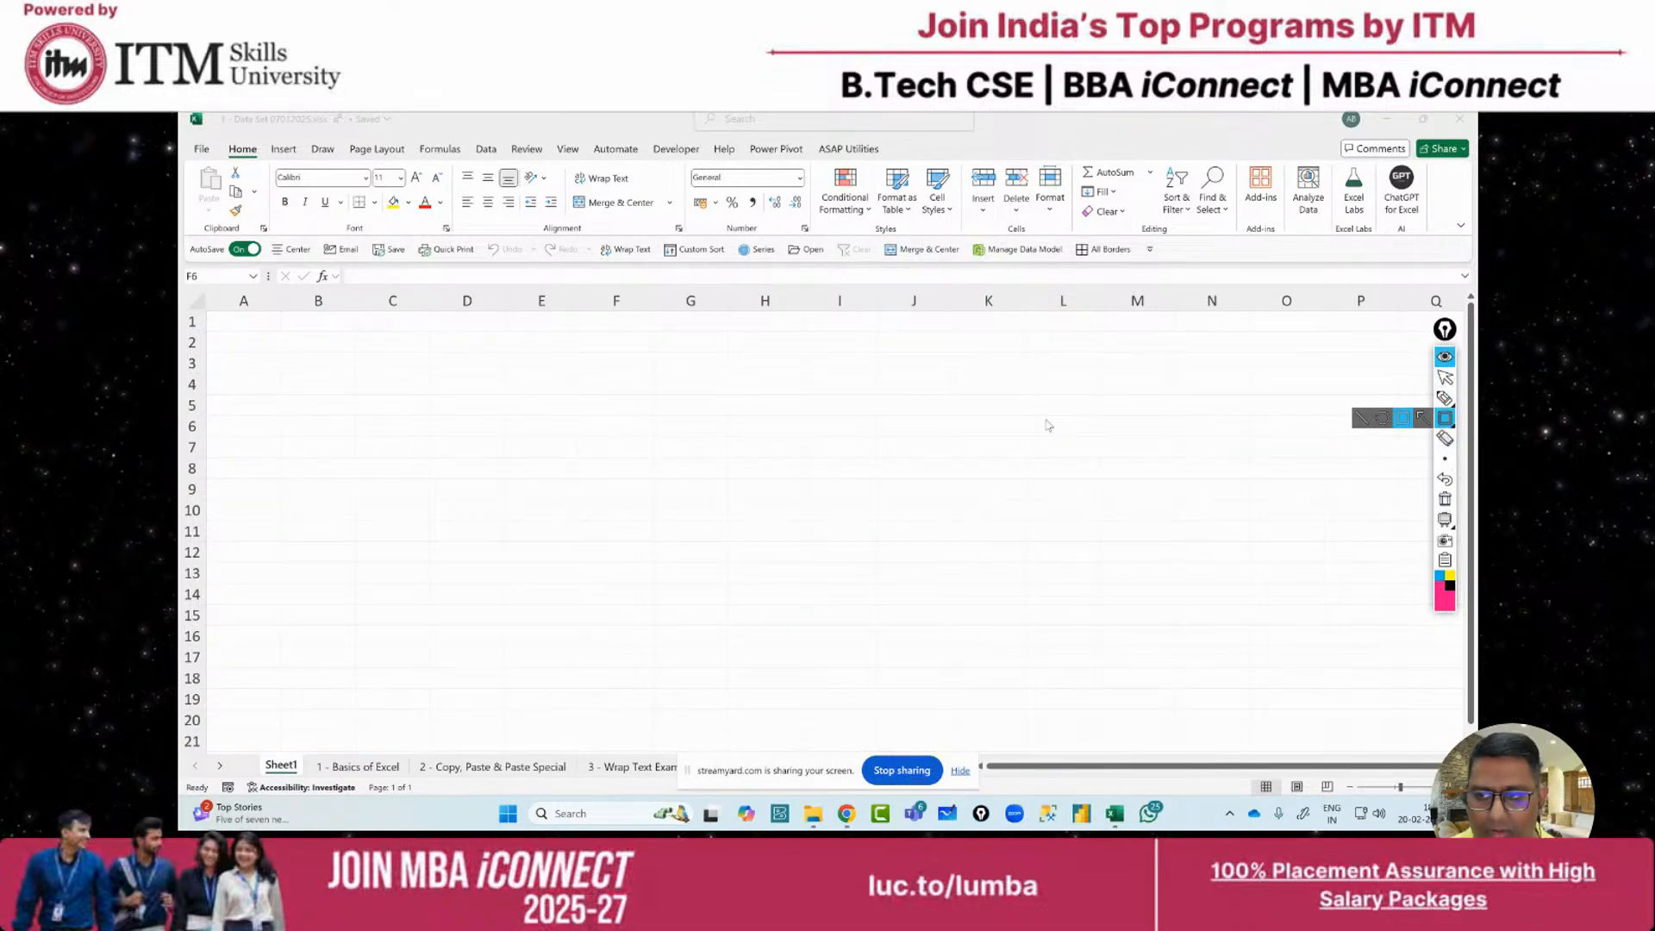
{"action": "left_click_drag", "start_coordinate": [182, 266], "coordinate": [264, 290]}
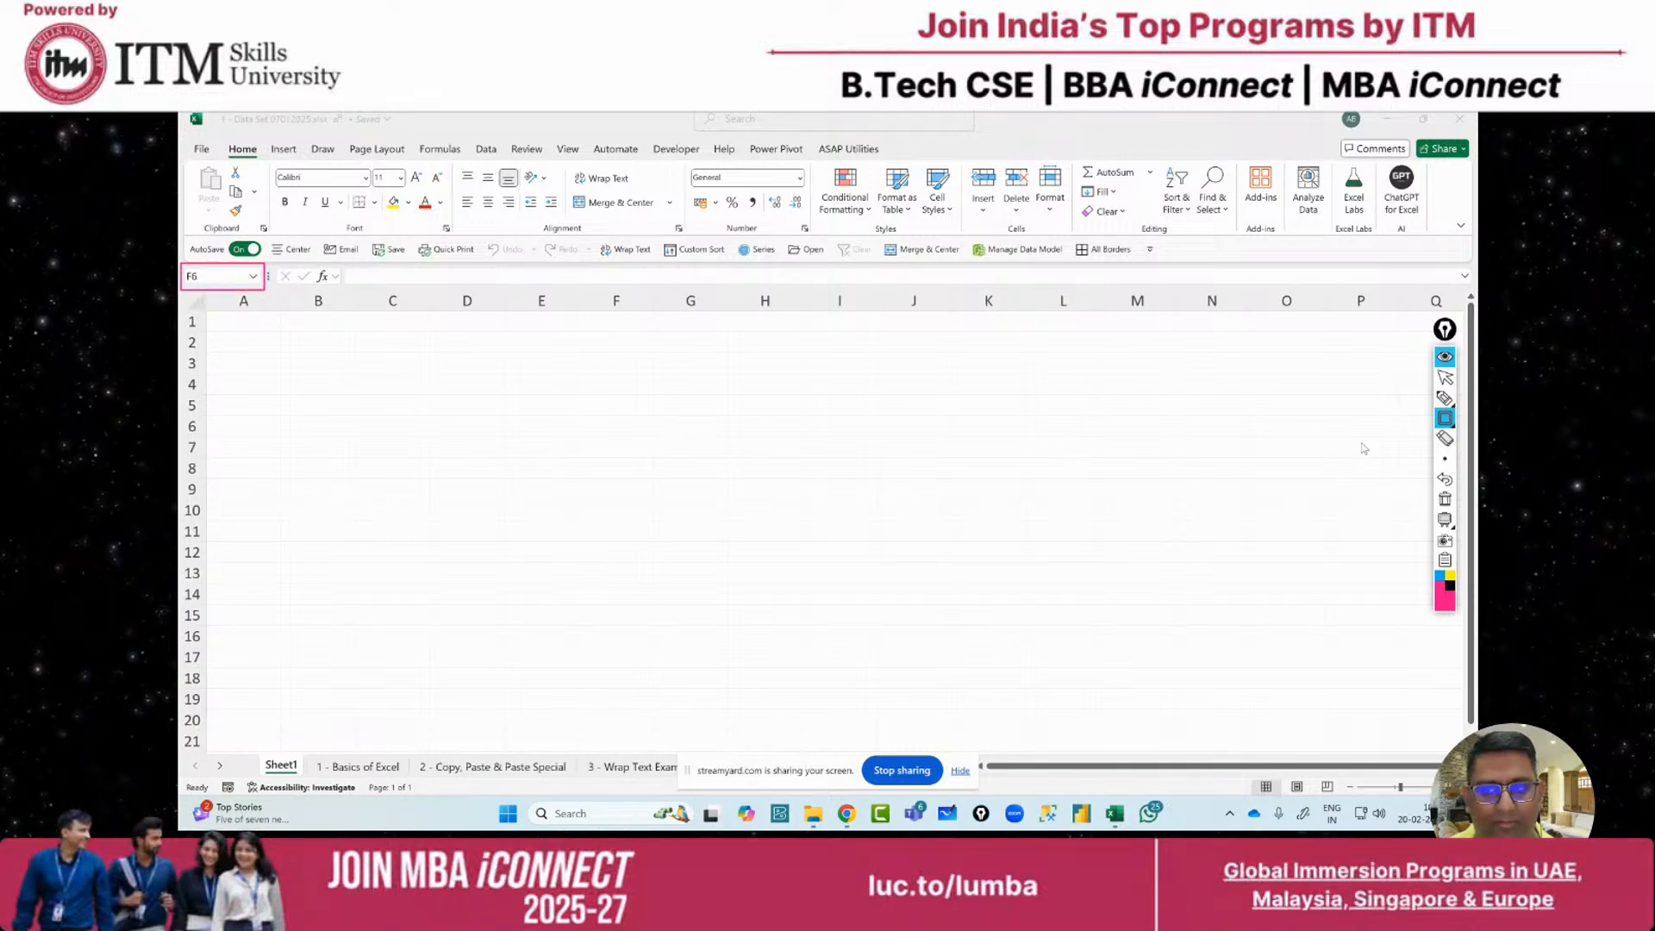
Label the Name Box with an arrow and 'Current cell', then wipe it
{"action": "left_click", "coordinate": [1445, 398]}
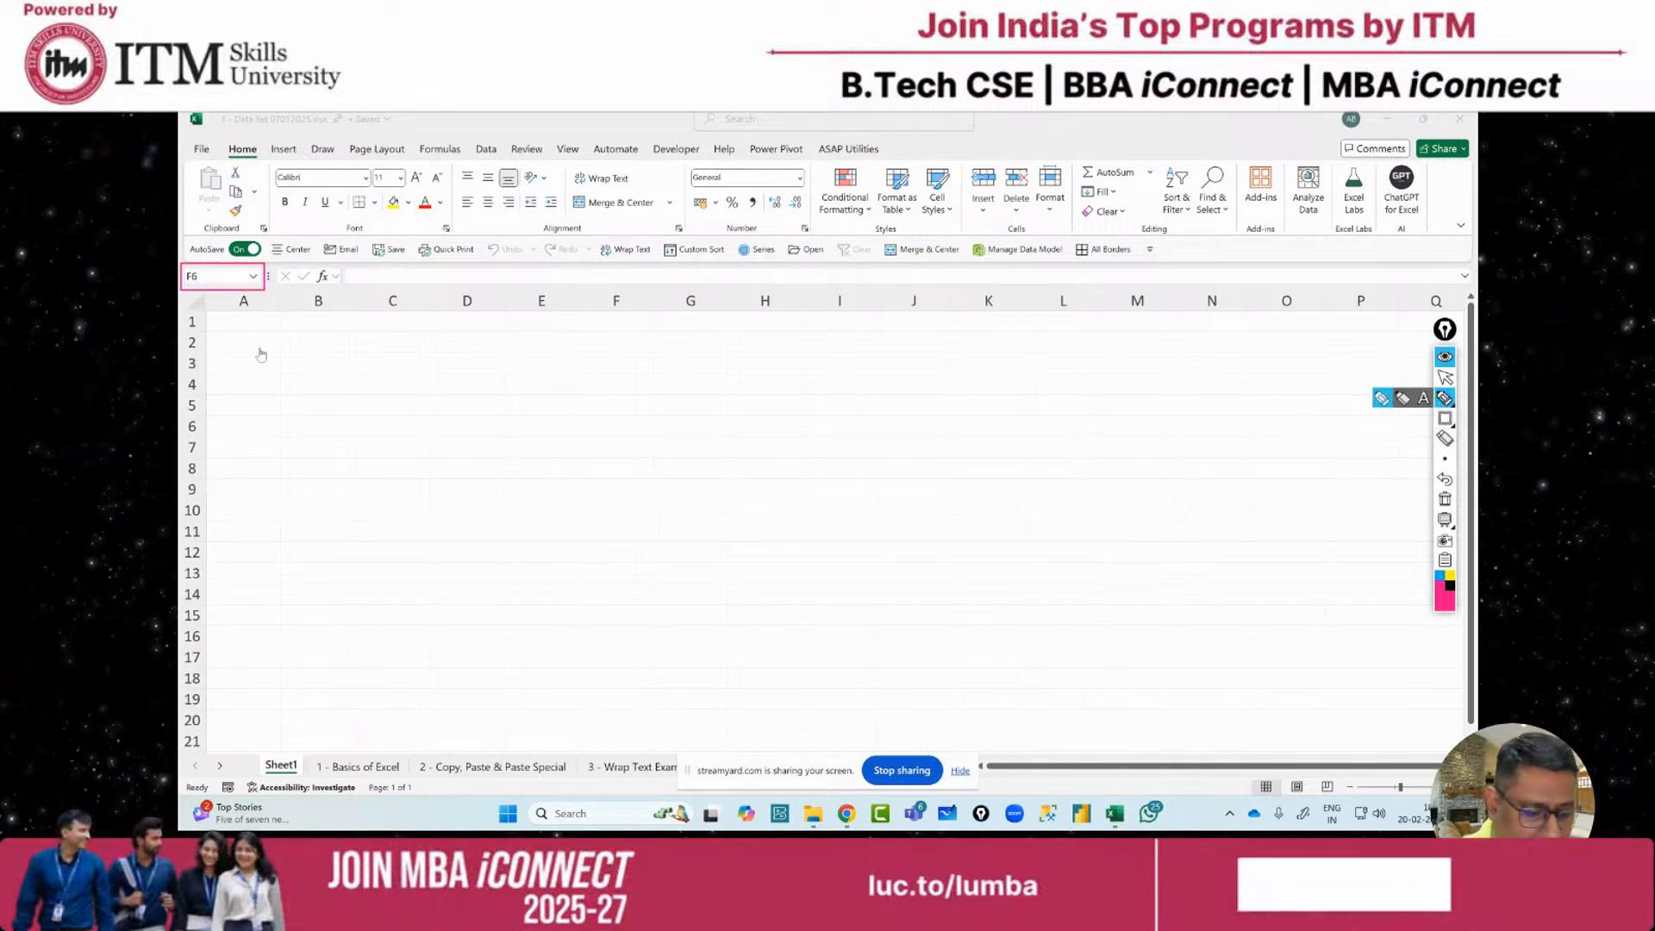
{"action": "mouse_move", "coordinate": [249, 296]}
{"action": "left_mouse_down"}
{"action": "mouse_move", "coordinate": [306, 427]}
{"action": "mouse_move", "coordinate": [326, 422]}
{"action": "left_mouse_up"}
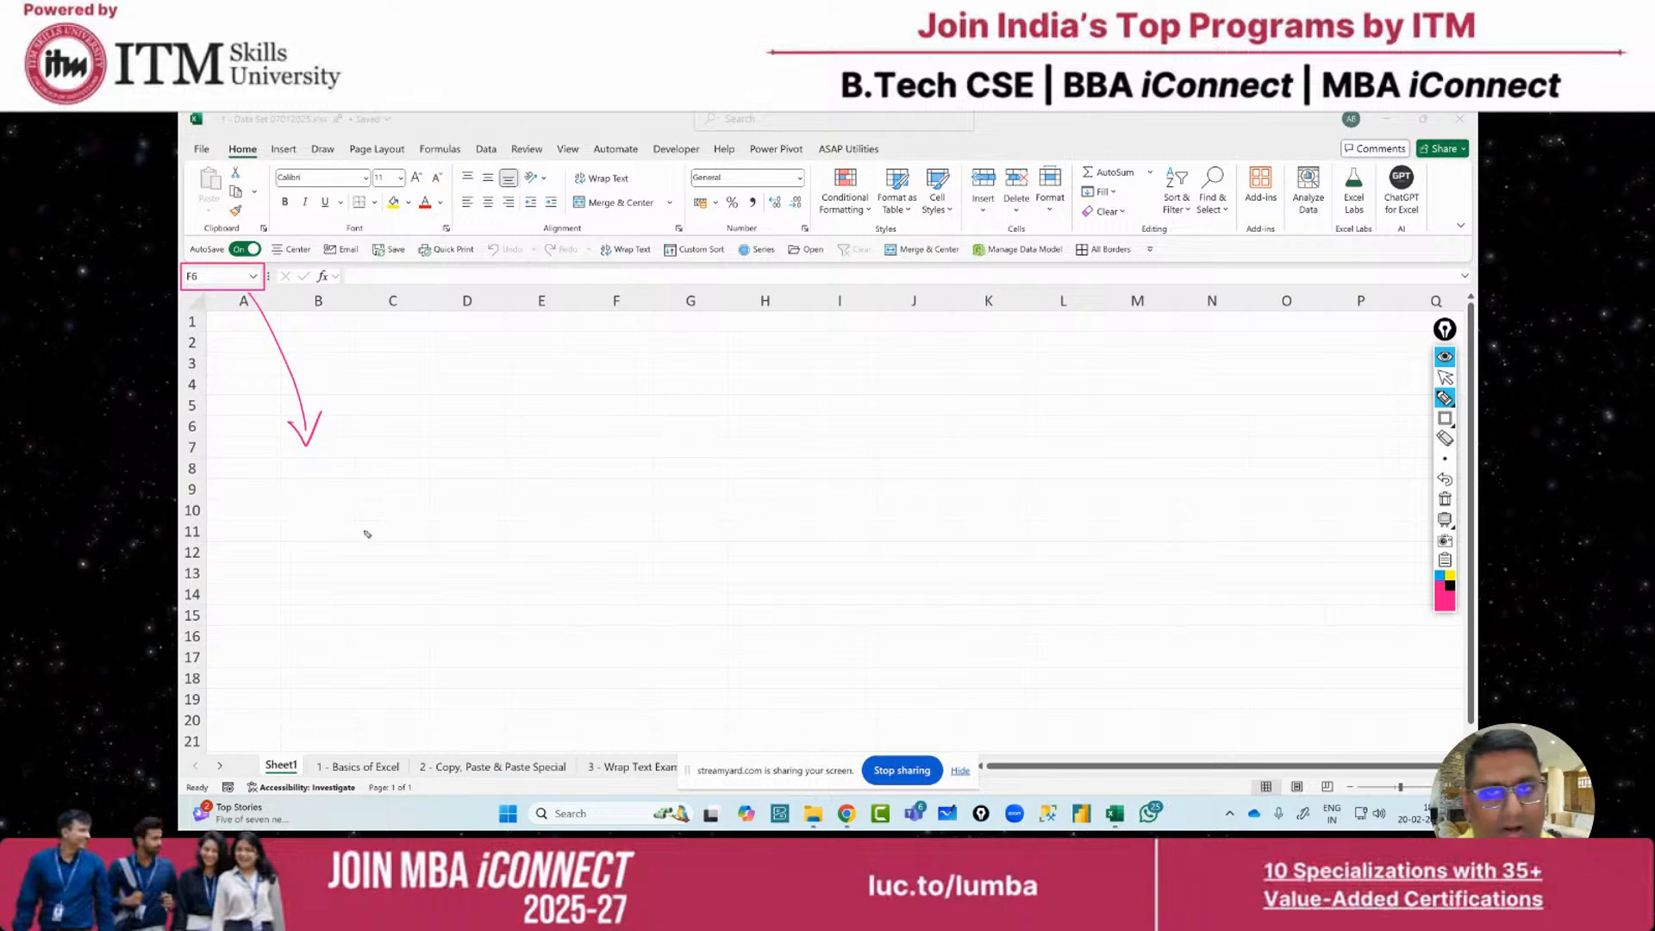
{"action": "mouse_move", "coordinate": [318, 465]}
{"action": "left_mouse_down"}
{"action": "mouse_move", "coordinate": [328, 518]}
{"action": "mouse_move", "coordinate": [488, 443]}
{"action": "mouse_move", "coordinate": [432, 540]}
{"action": "mouse_move", "coordinate": [474, 569]}
{"action": "left_mouse_up"}
{"action": "left_click_drag", "start_coordinate": [475, 506], "coordinate": [472, 569]}
{"action": "left_click_drag", "start_coordinate": [497, 493], "coordinate": [505, 565]}
{"action": "left_click_drag", "start_coordinate": [417, 619], "coordinate": [551, 556]}
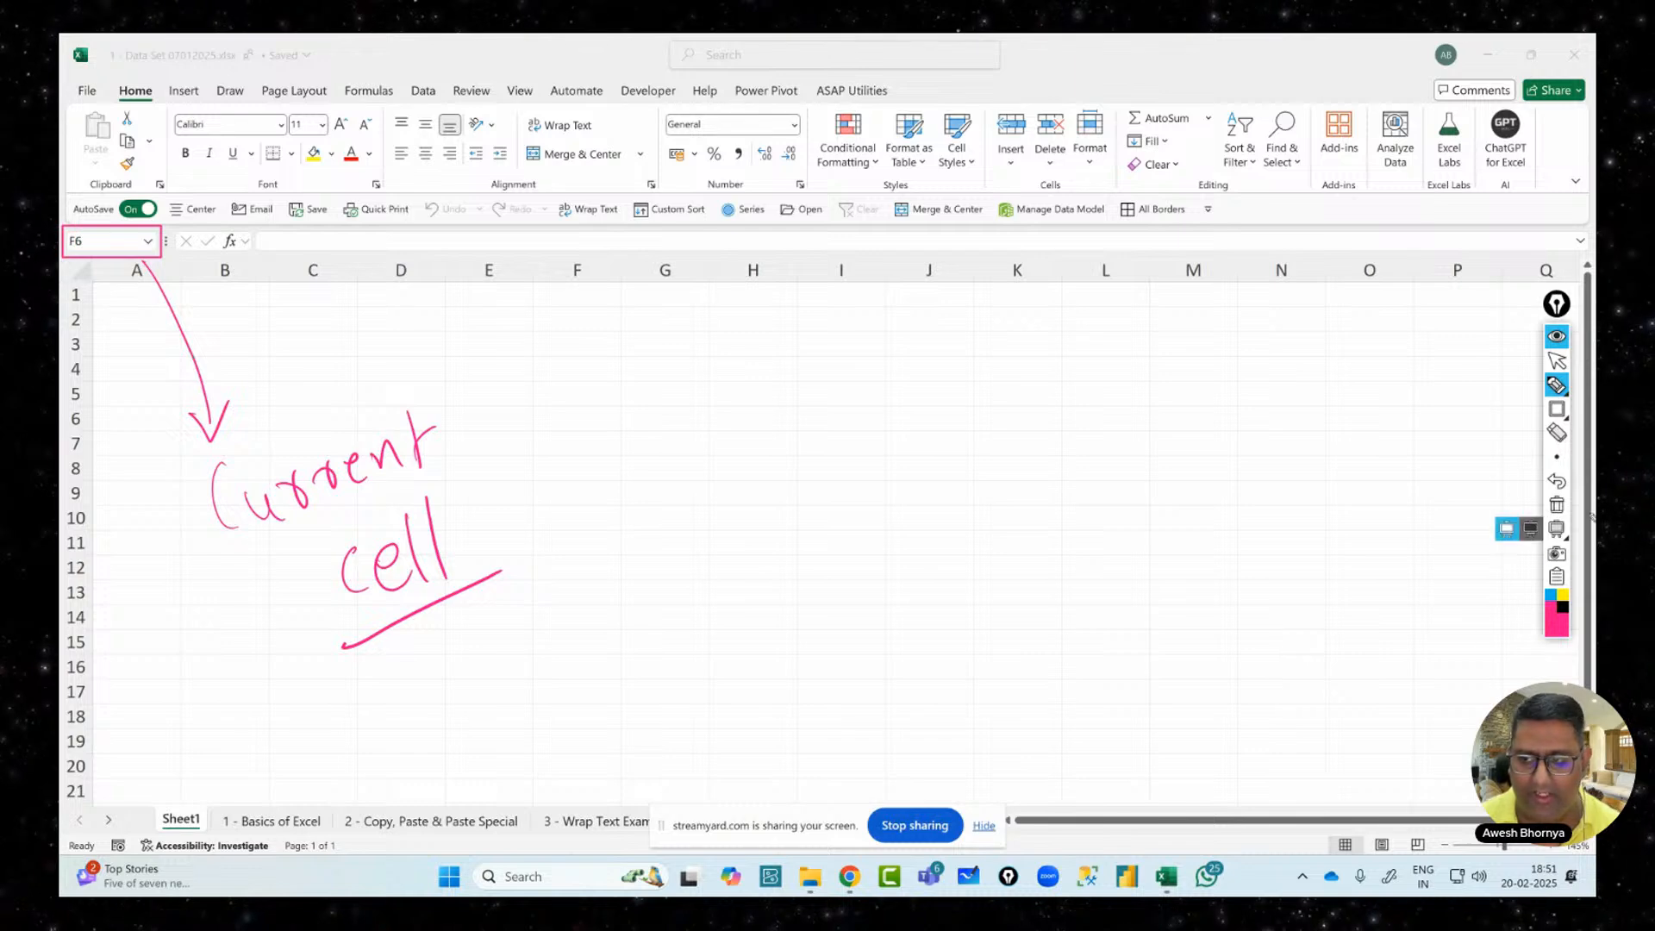
{"action": "left_click", "coordinate": [1557, 504]}
Box the fx button, label it 'Insert function', then wipe all annotations
{"action": "mouse_move", "coordinate": [1552, 454]}
{"action": "left_click", "coordinate": [1557, 409]}
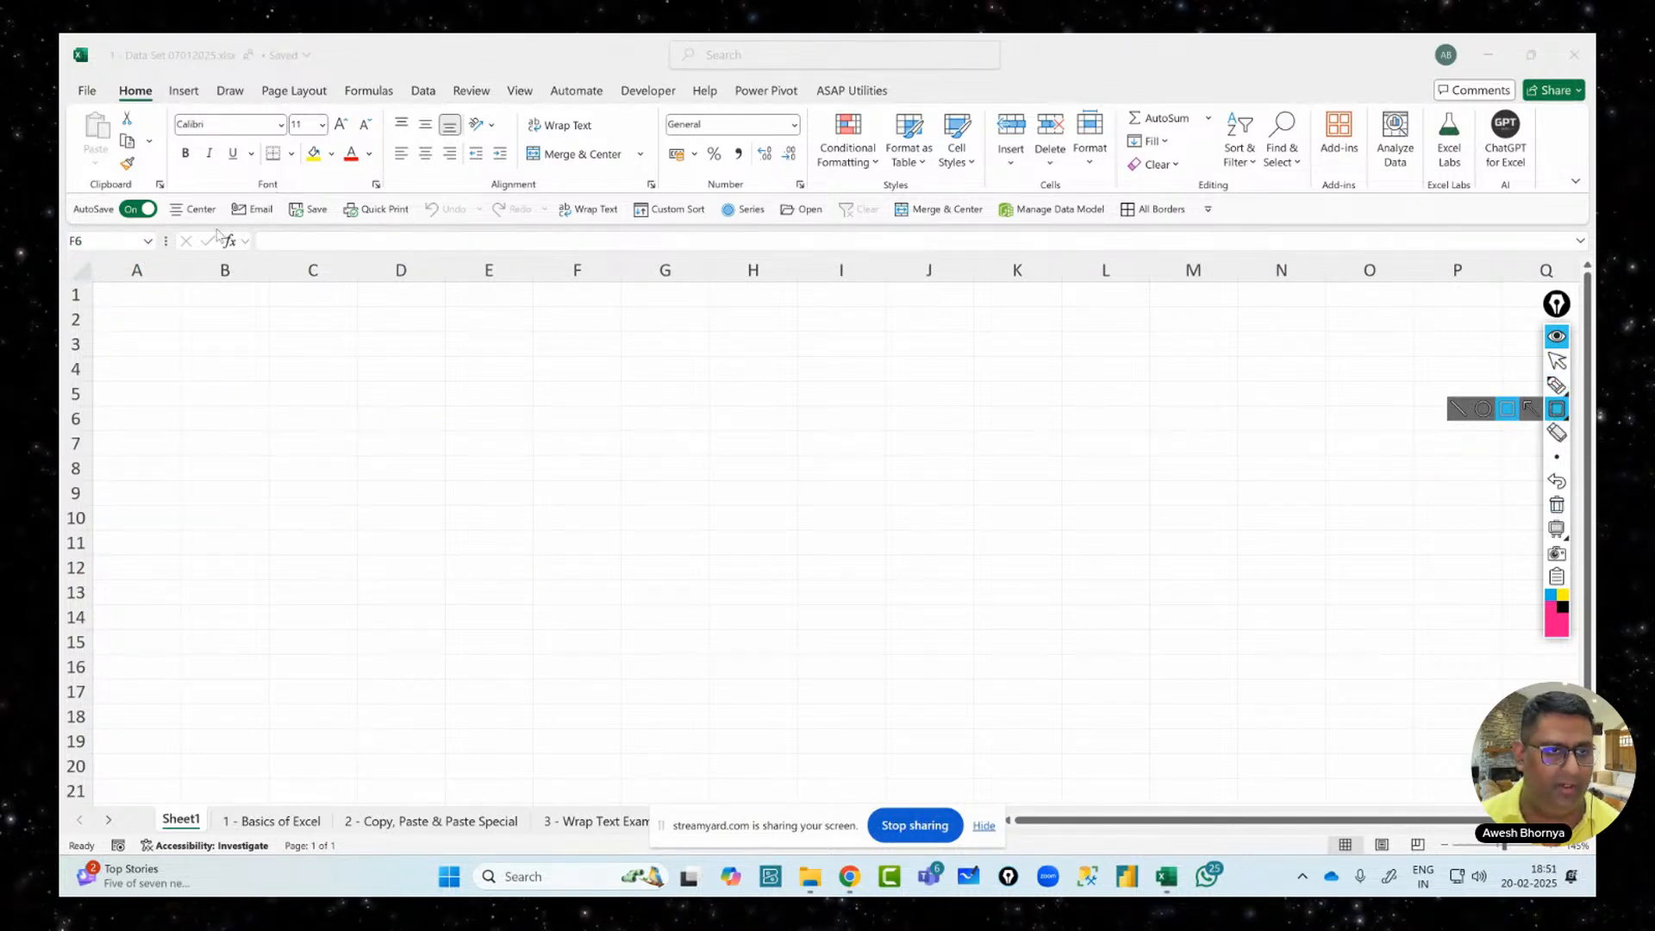
{"action": "left_click_drag", "start_coordinate": [216, 229], "coordinate": [253, 253]}
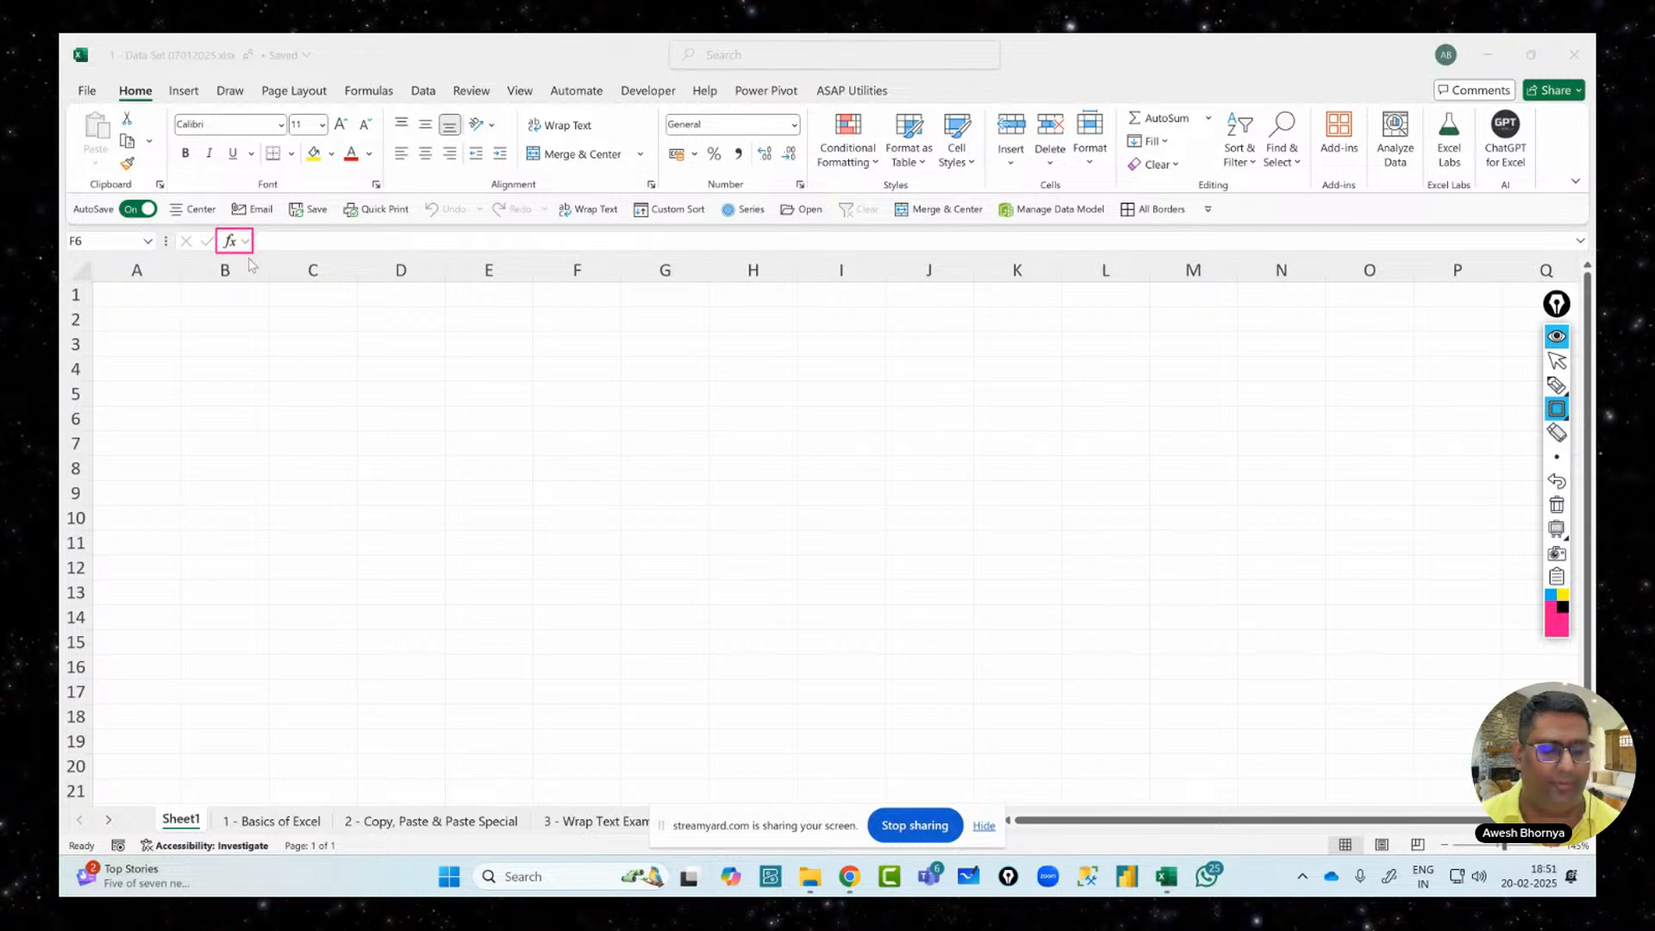
{"action": "left_click", "coordinate": [1557, 387]}
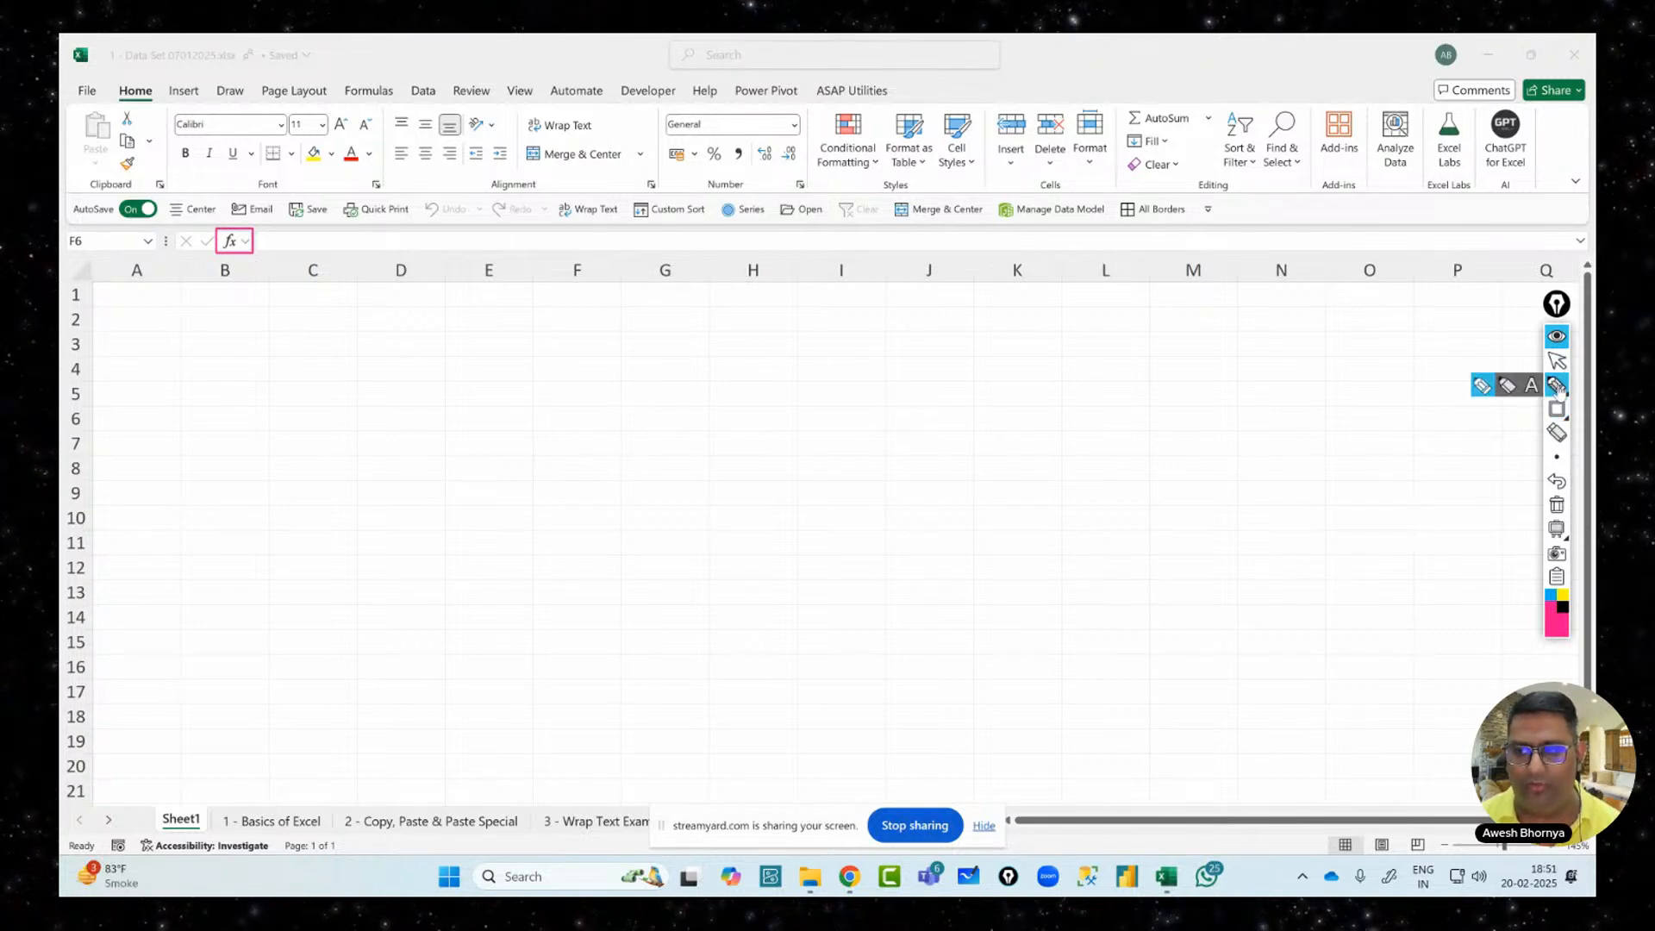
{"action": "left_click_drag", "start_coordinate": [238, 266], "coordinate": [284, 366]}
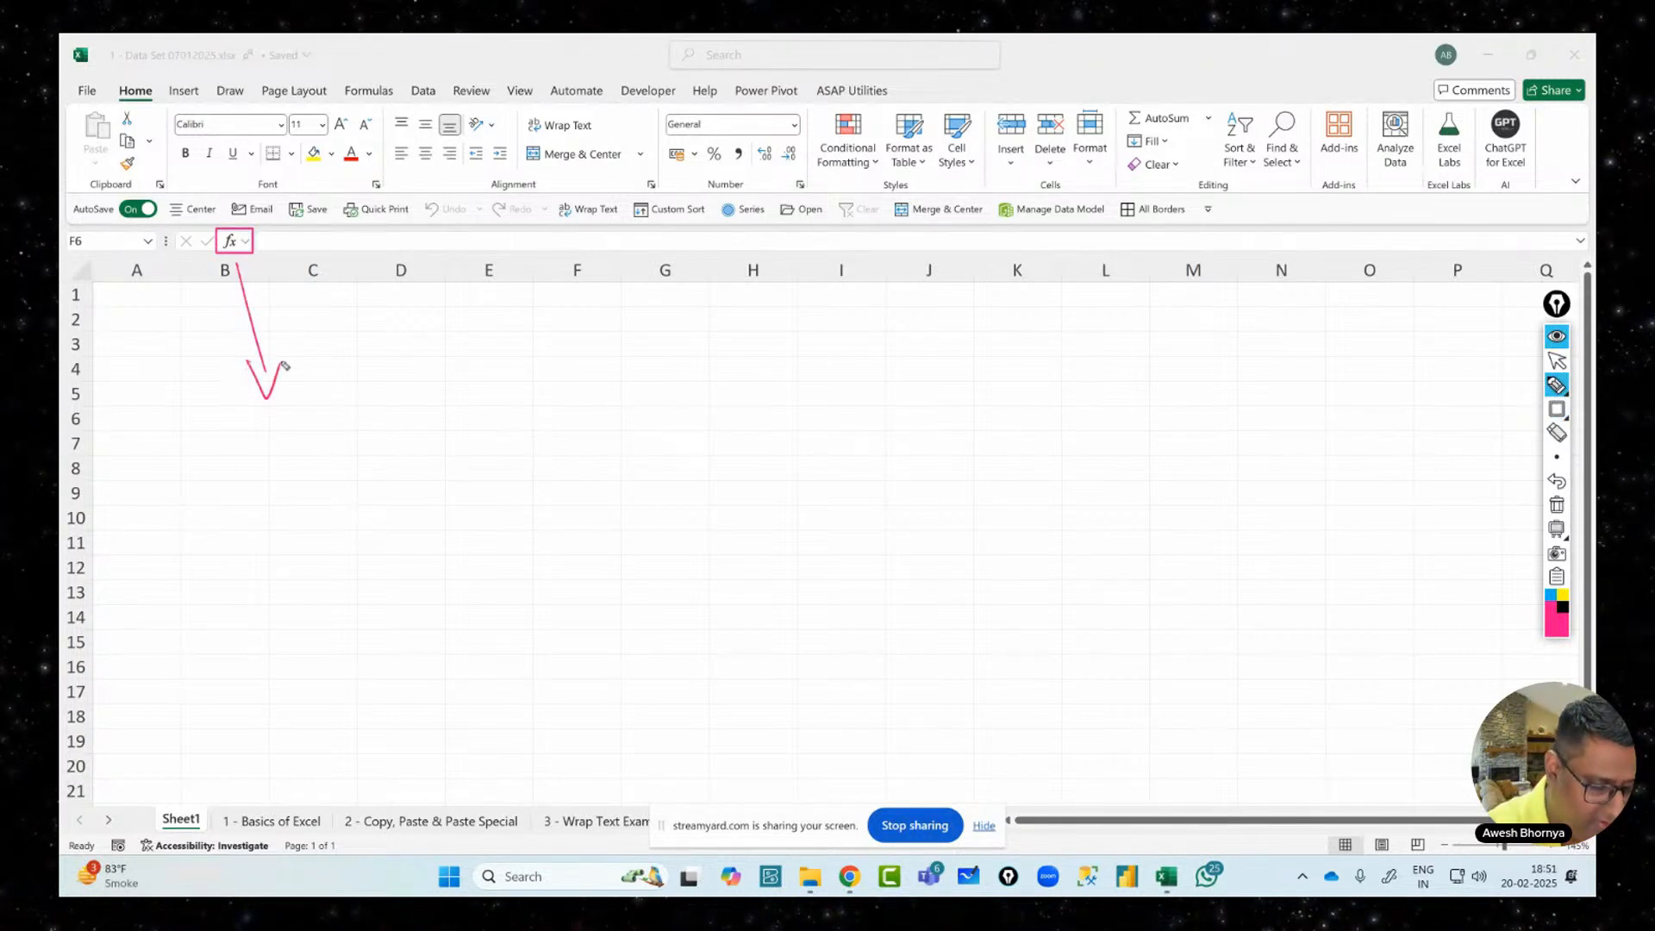
{"action": "mouse_move", "coordinate": [278, 435]}
{"action": "left_mouse_down"}
{"action": "mouse_move", "coordinate": [276, 510]}
{"action": "mouse_move", "coordinate": [424, 407]}
{"action": "mouse_move", "coordinate": [359, 562]}
{"action": "mouse_move", "coordinate": [383, 595]}
{"action": "mouse_move", "coordinate": [437, 613]}
{"action": "mouse_move", "coordinate": [520, 547]}
{"action": "mouse_move", "coordinate": [556, 551]}
{"action": "mouse_move", "coordinate": [604, 521]}
{"action": "left_mouse_up"}
{"action": "left_click_drag", "start_coordinate": [384, 686], "coordinate": [681, 577]}
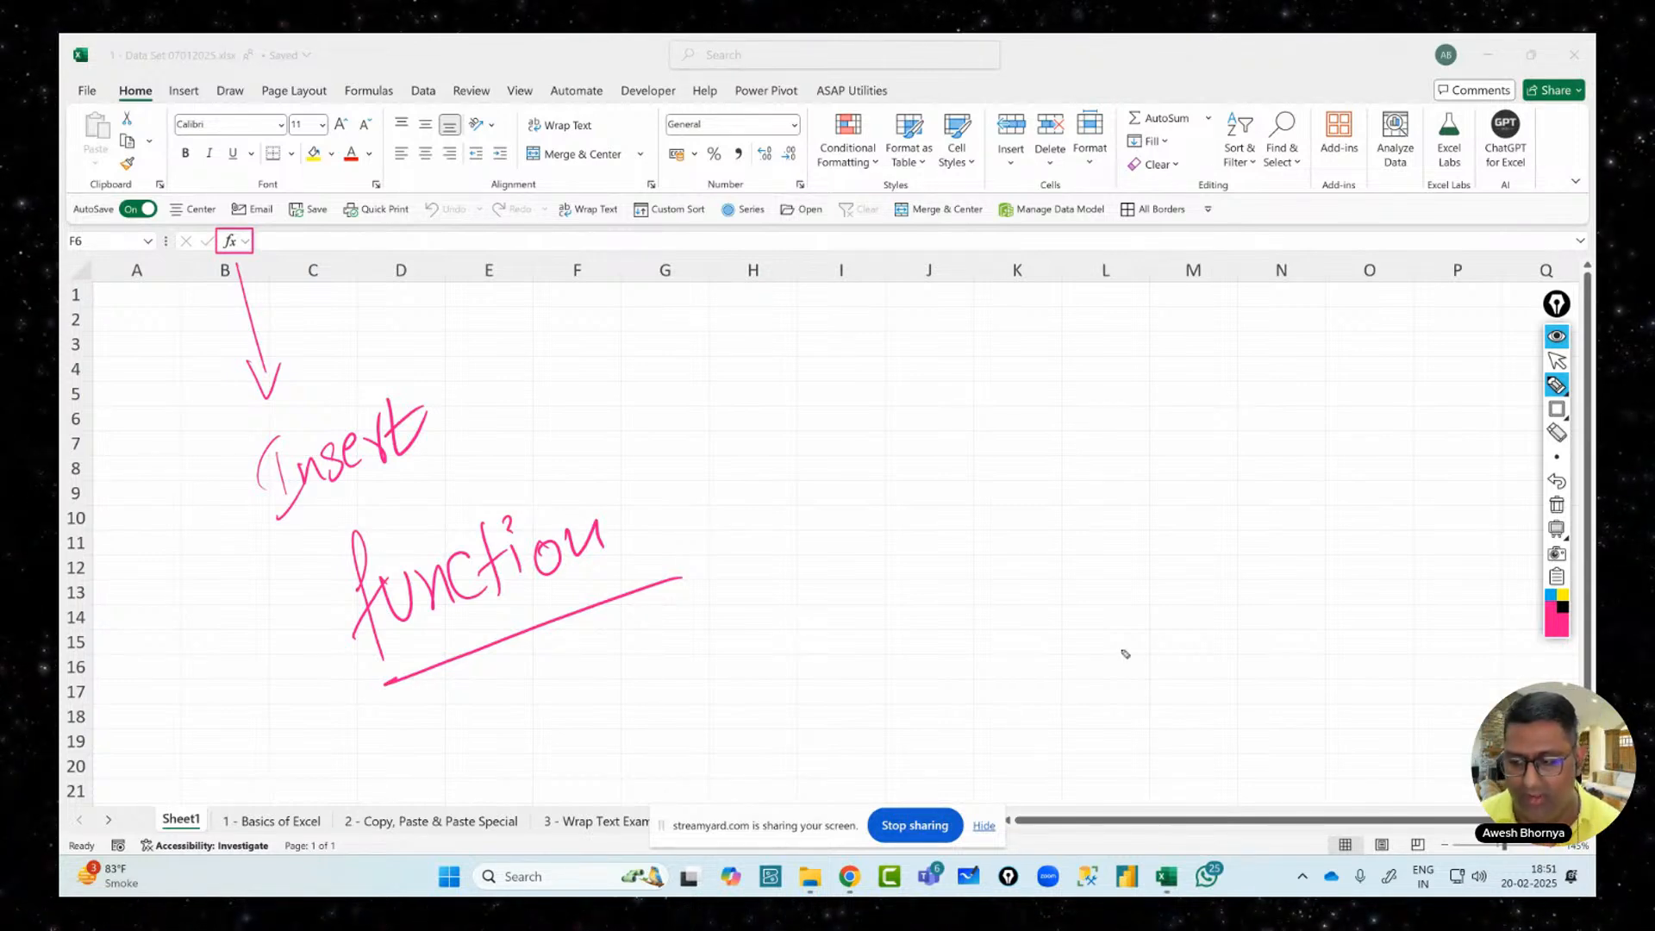
{"action": "left_click", "coordinate": [1557, 505]}
Outline the whole formula bar with a pink rectangle
{"action": "left_click", "coordinate": [1557, 360]}
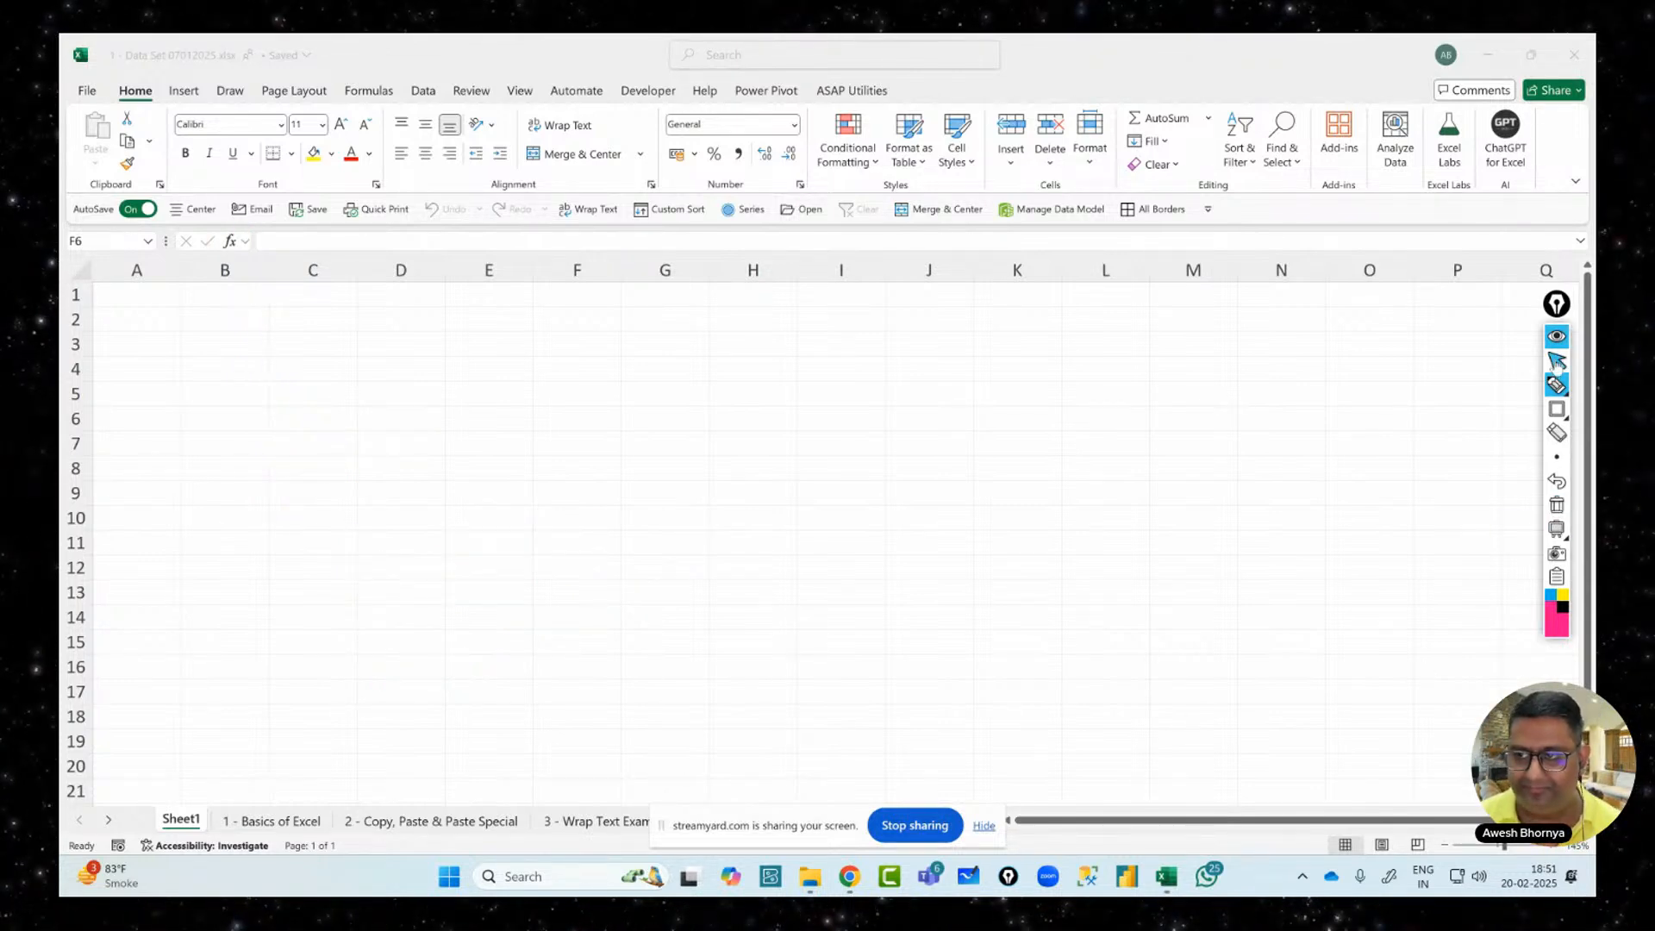
{"action": "left_click", "coordinate": [1557, 410]}
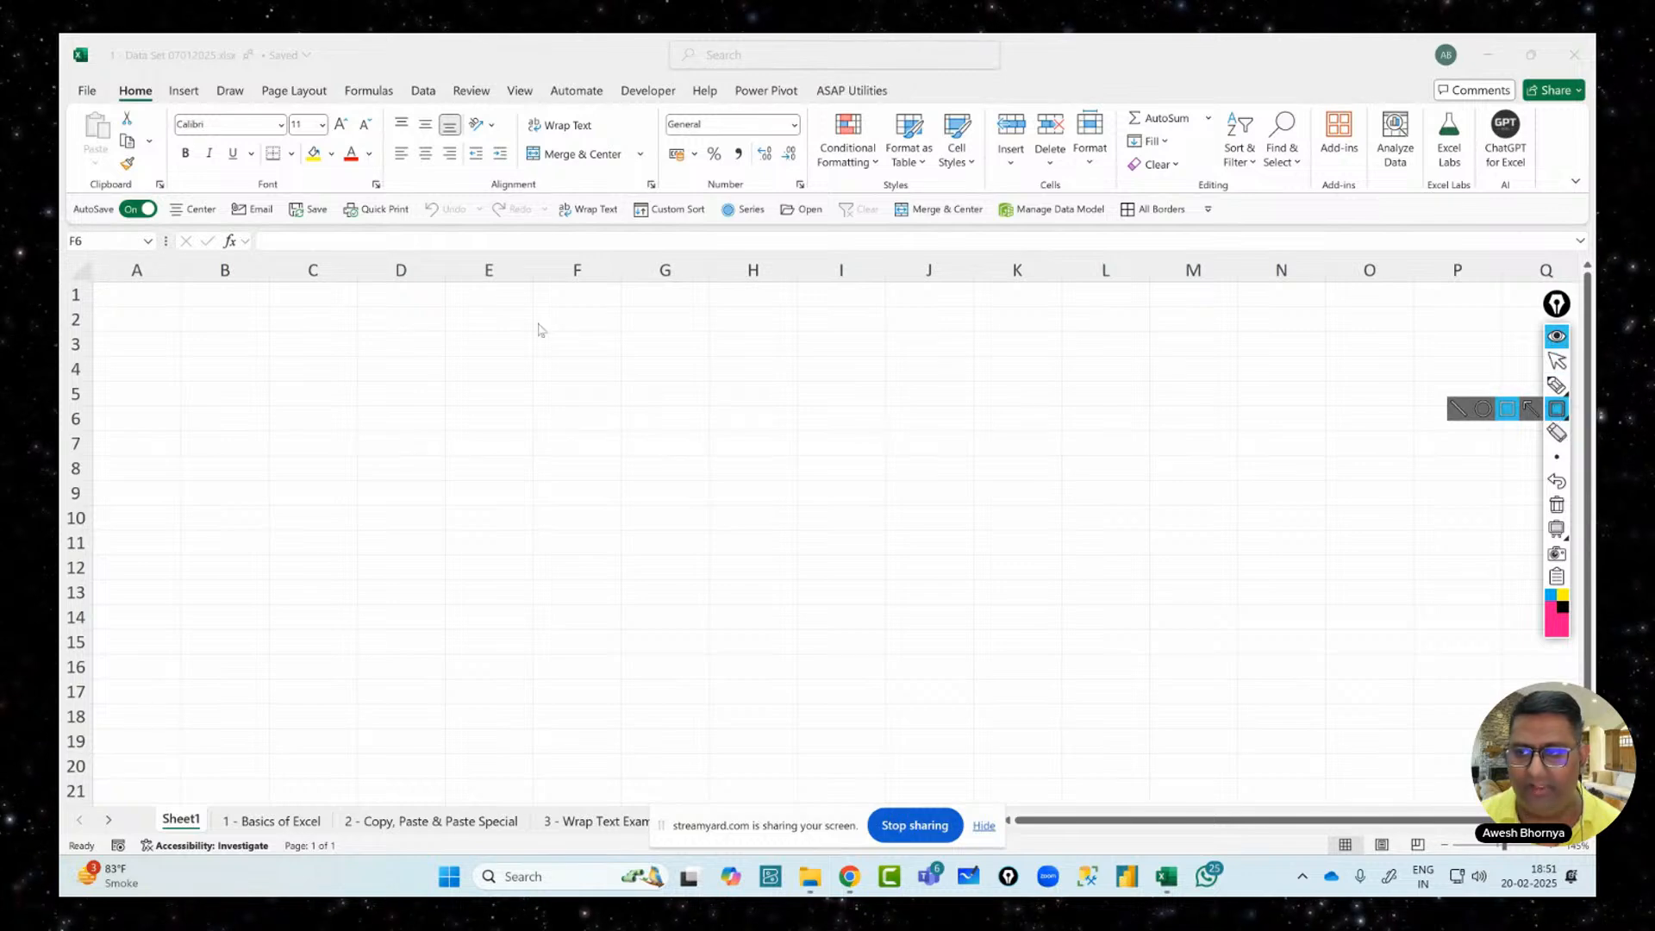
{"action": "left_click_drag", "start_coordinate": [251, 226], "coordinate": [1589, 265]}
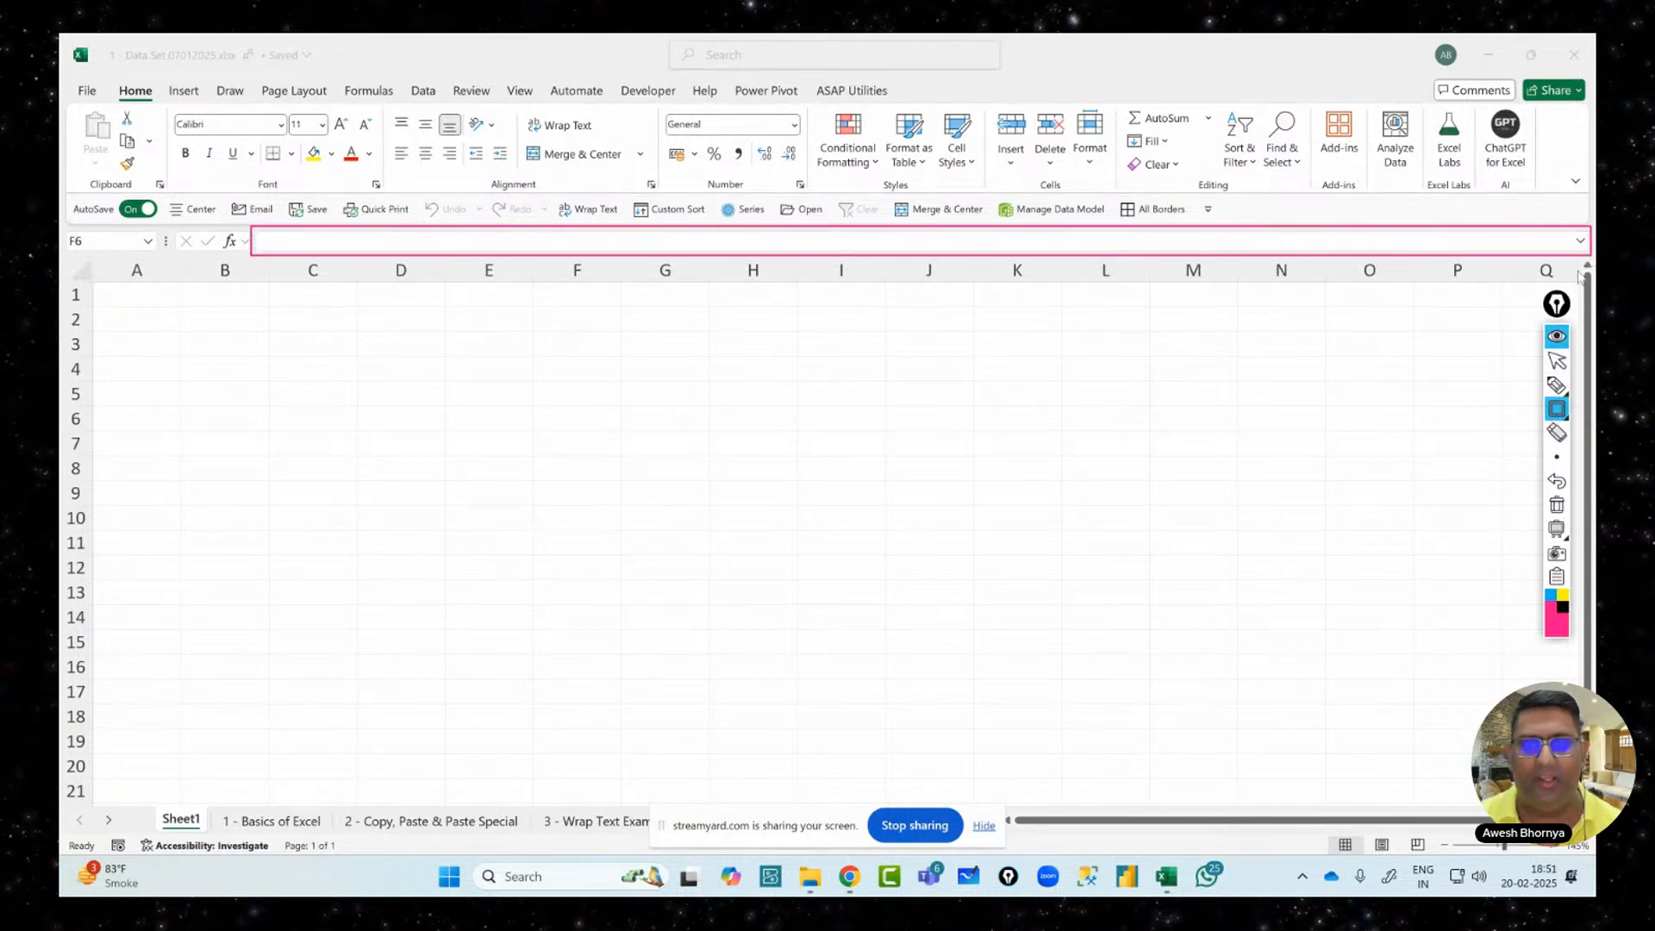
{"action": "left_click", "coordinate": [1557, 361]}
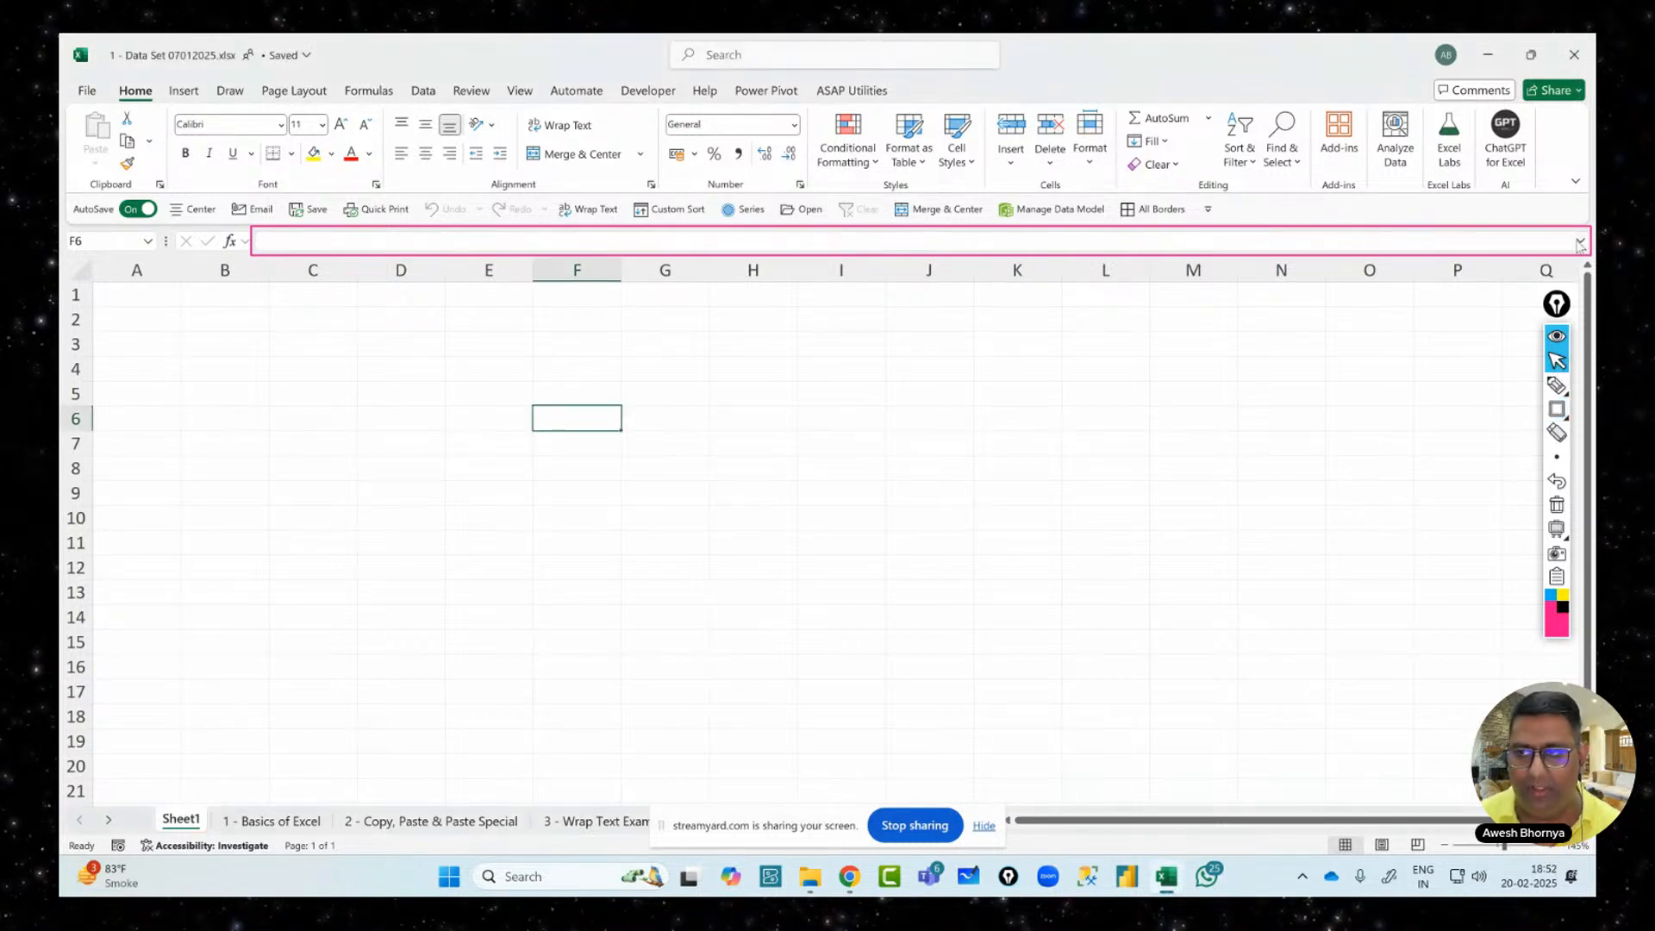
Expand the formula bar, collapse it back to one line, and select cell A1
{"action": "left_click", "coordinate": [1580, 243]}
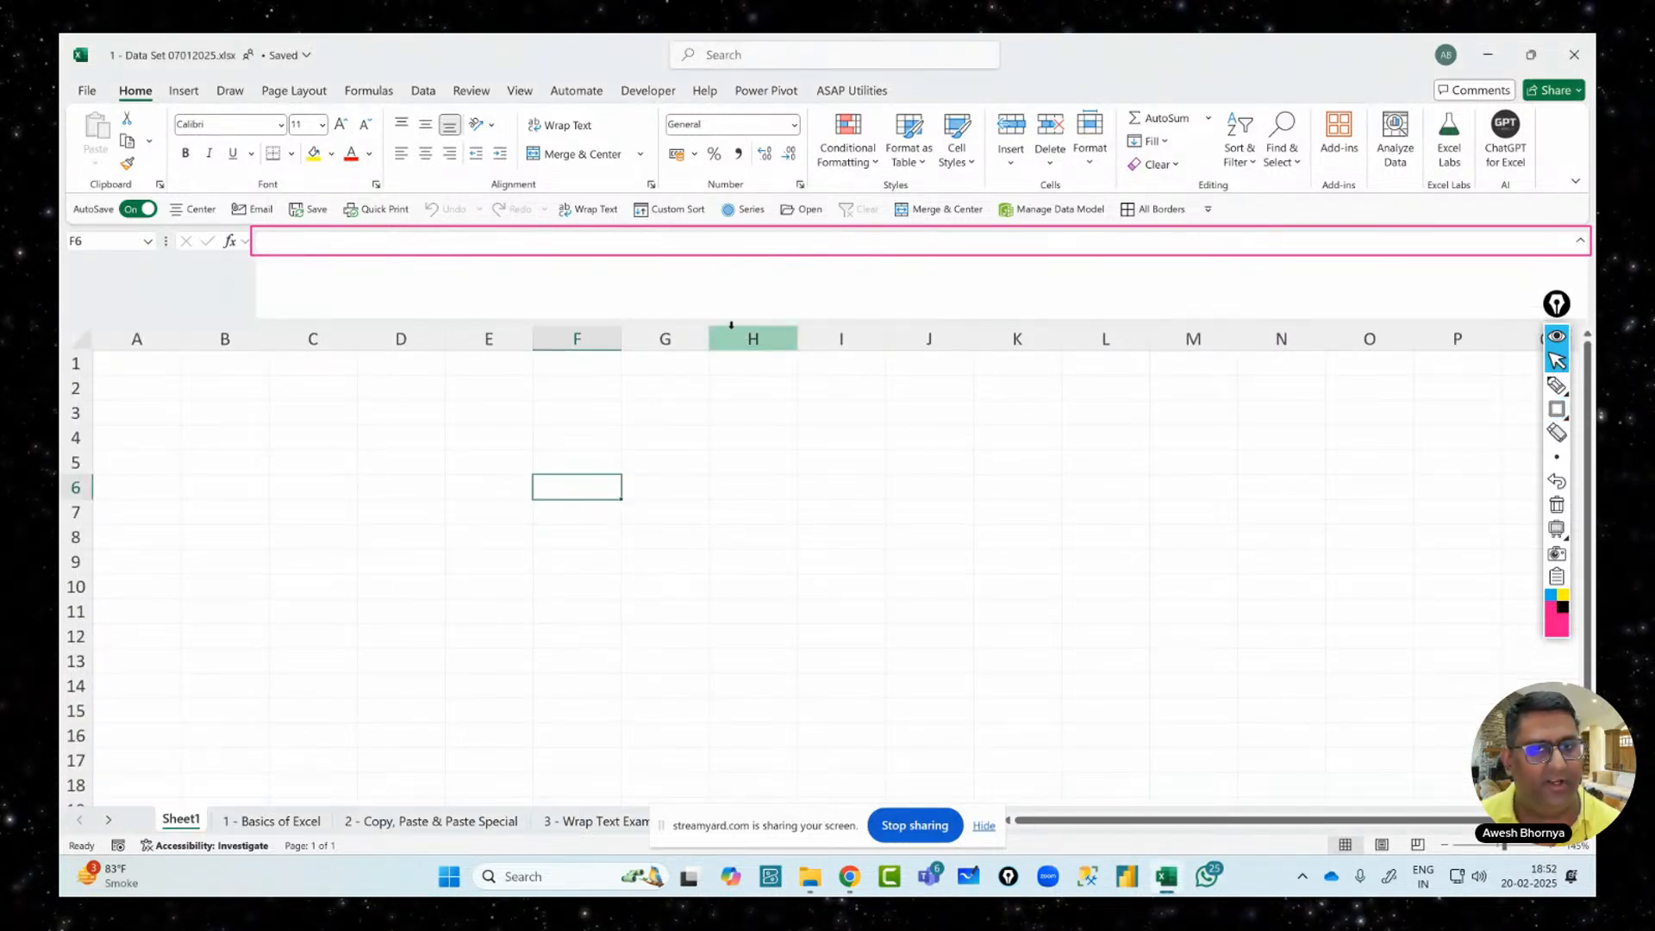
{"action": "left_click", "coordinate": [1557, 505]}
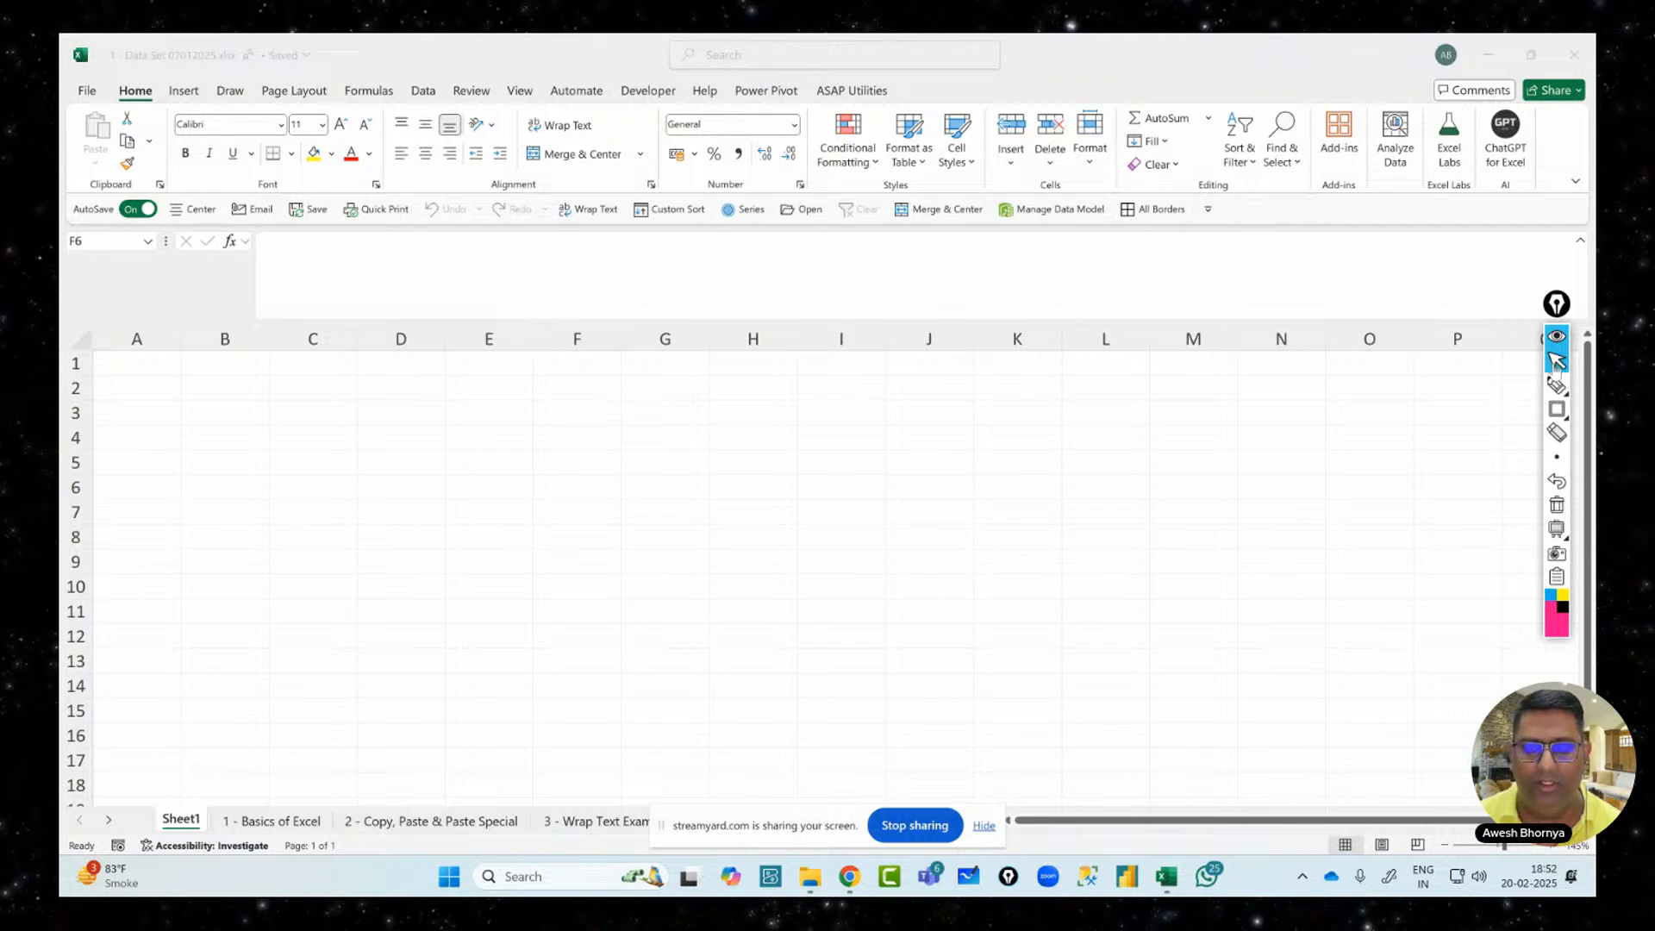
{"action": "left_click", "coordinate": [1582, 244]}
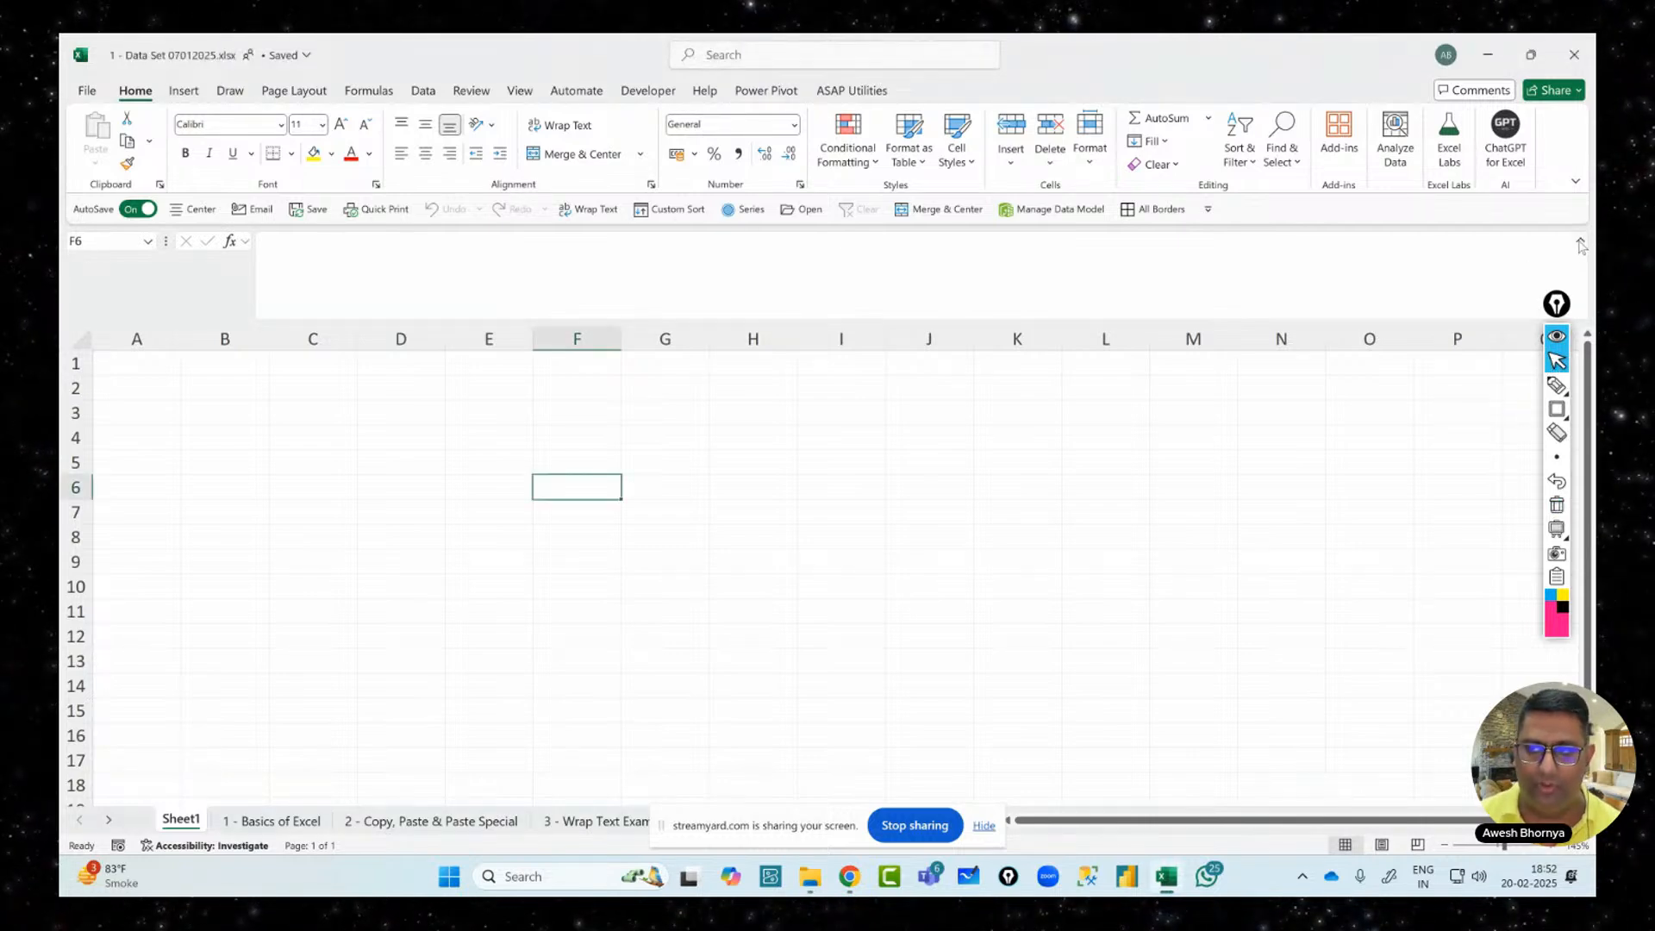
{"action": "left_click", "coordinate": [1581, 244]}
{"action": "left_click", "coordinate": [129, 298]}
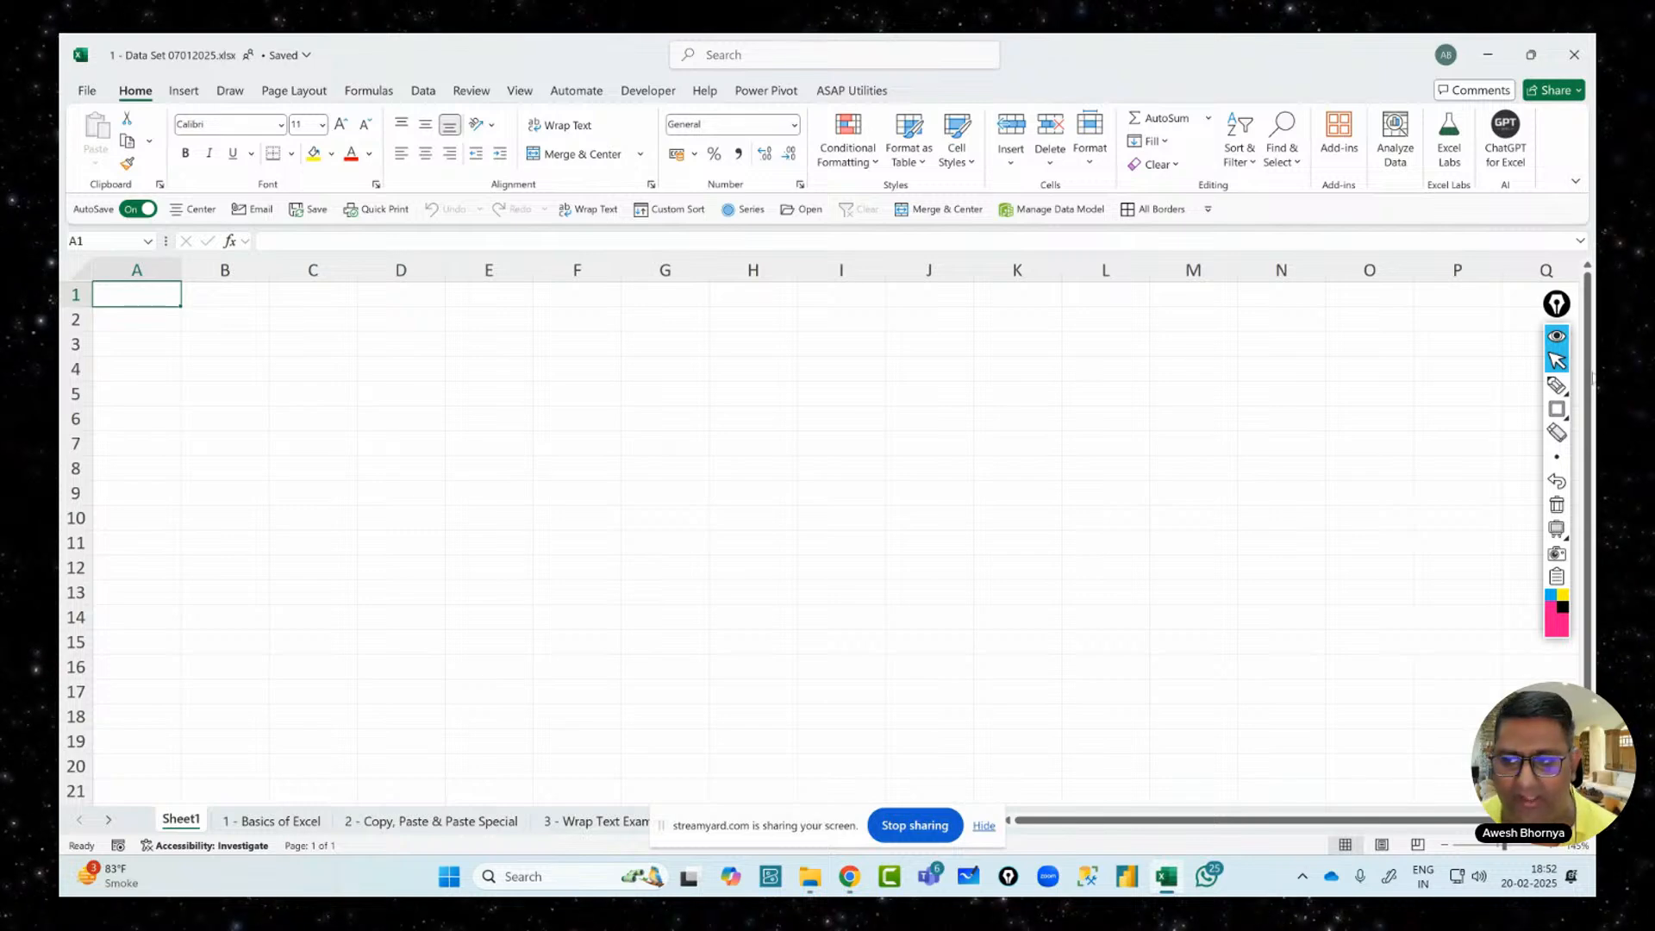
Draw pink boxes around cell A1, column A and row 1
{"action": "left_click", "coordinate": [1557, 409]}
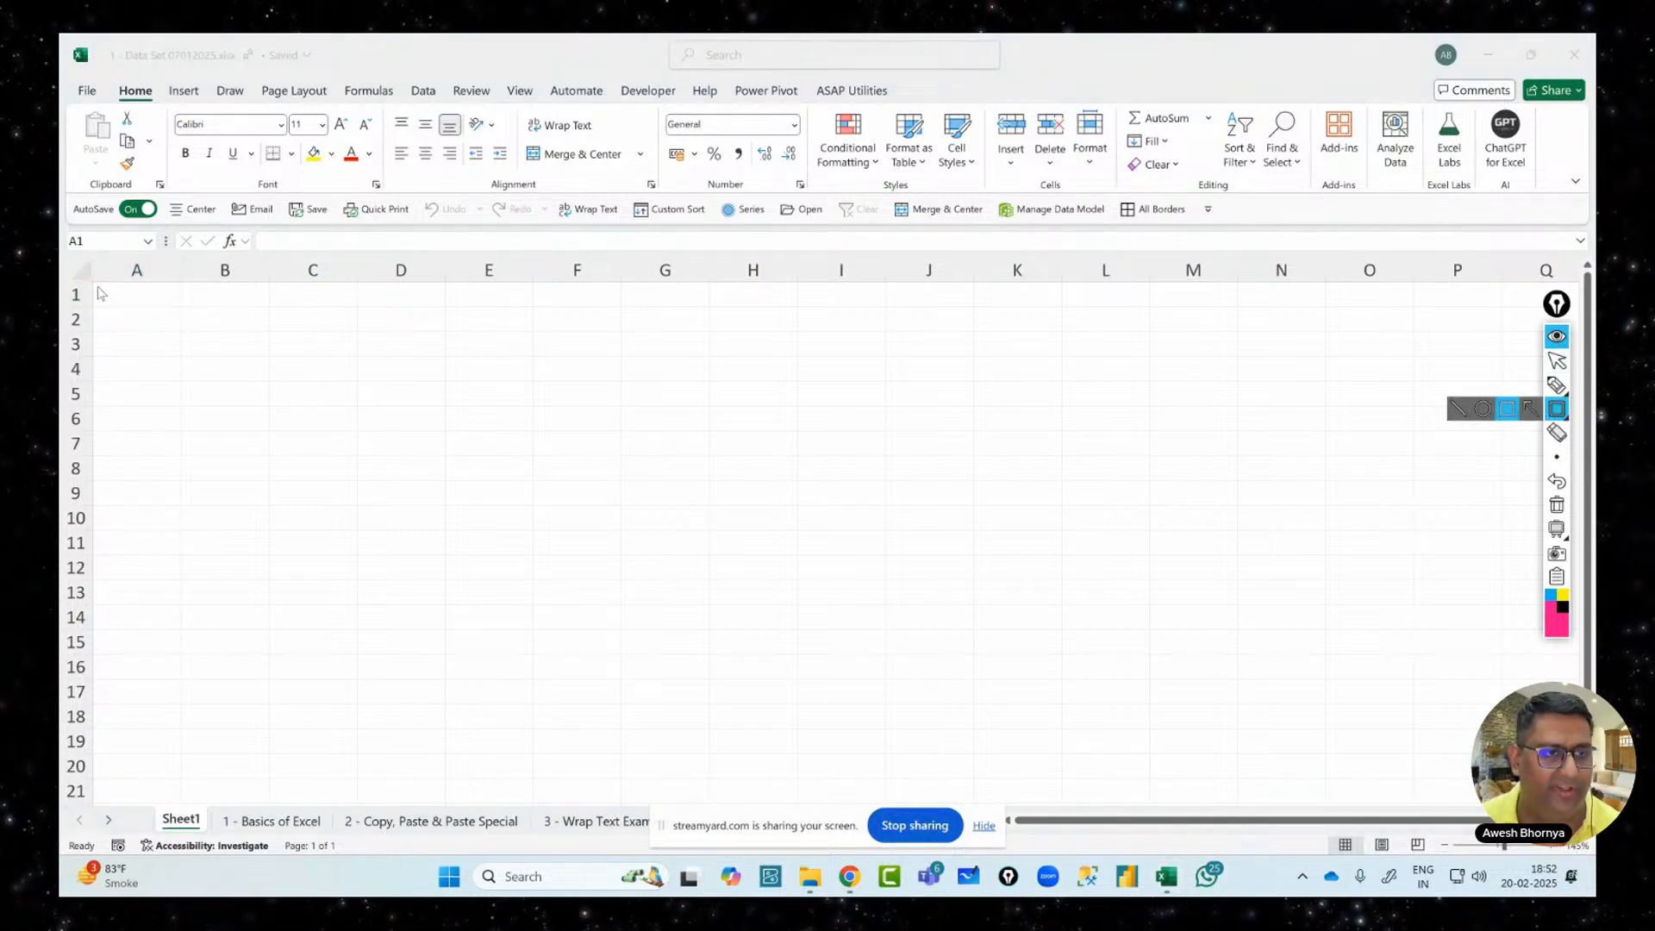
{"action": "left_click_drag", "start_coordinate": [95, 283], "coordinate": [180, 308]}
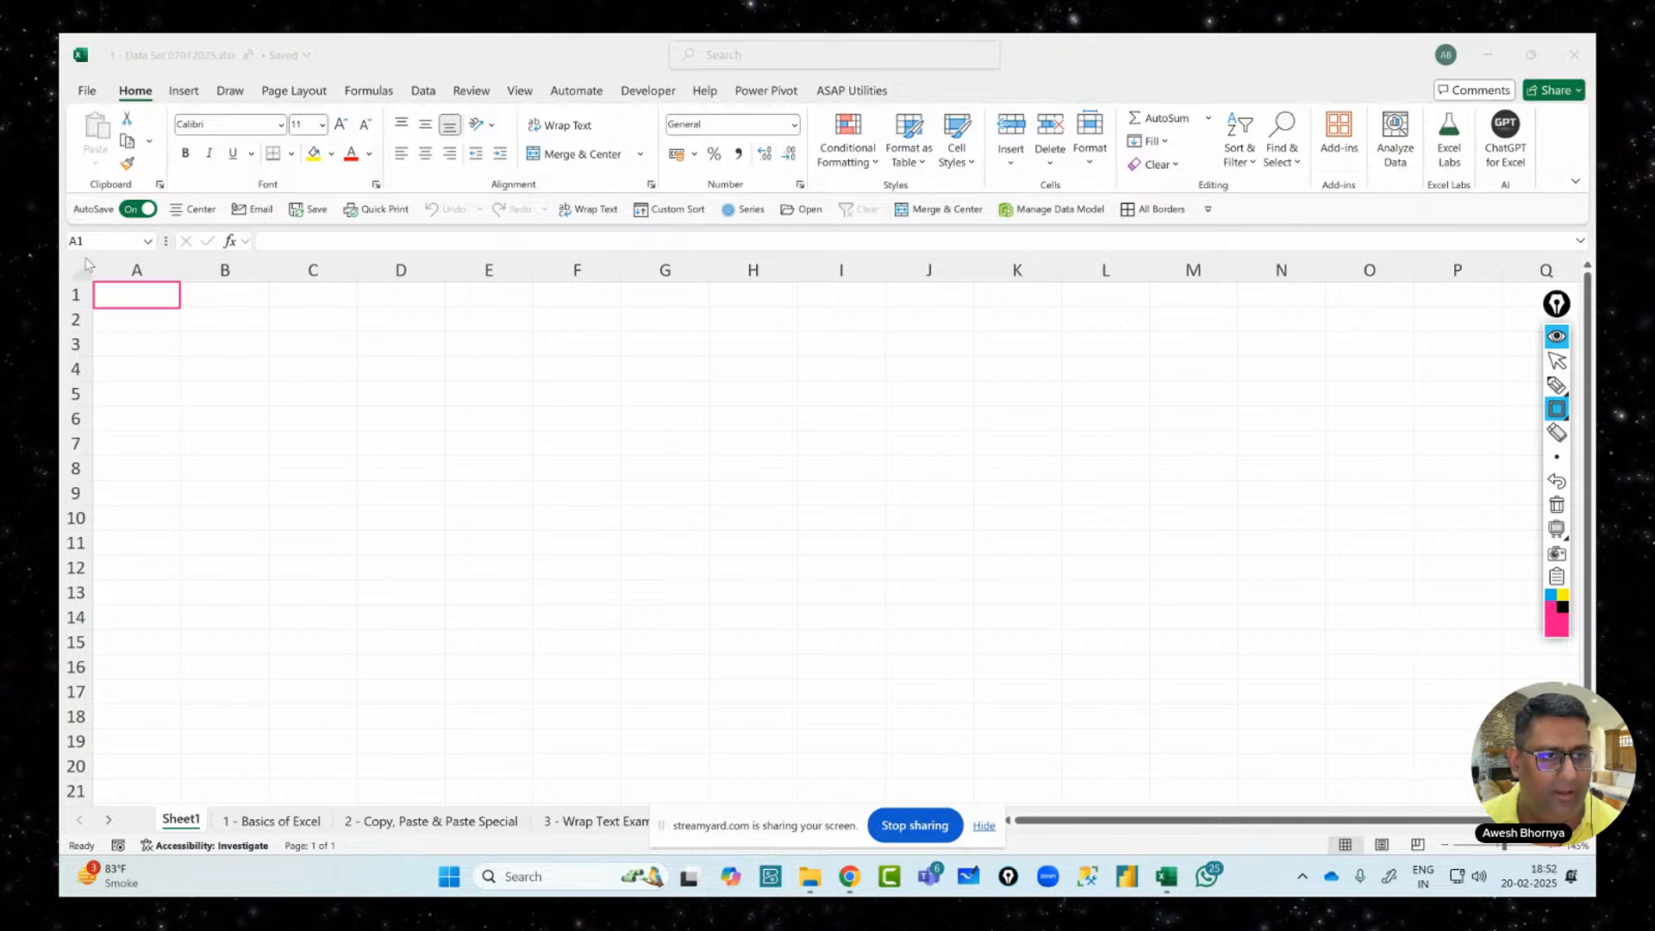
{"action": "mouse_move", "coordinate": [85, 257]}
{"action": "left_mouse_down"}
{"action": "mouse_move", "coordinate": [114, 269]}
{"action": "mouse_move", "coordinate": [182, 421]}
{"action": "mouse_move", "coordinate": [188, 814]}
{"action": "left_mouse_up"}
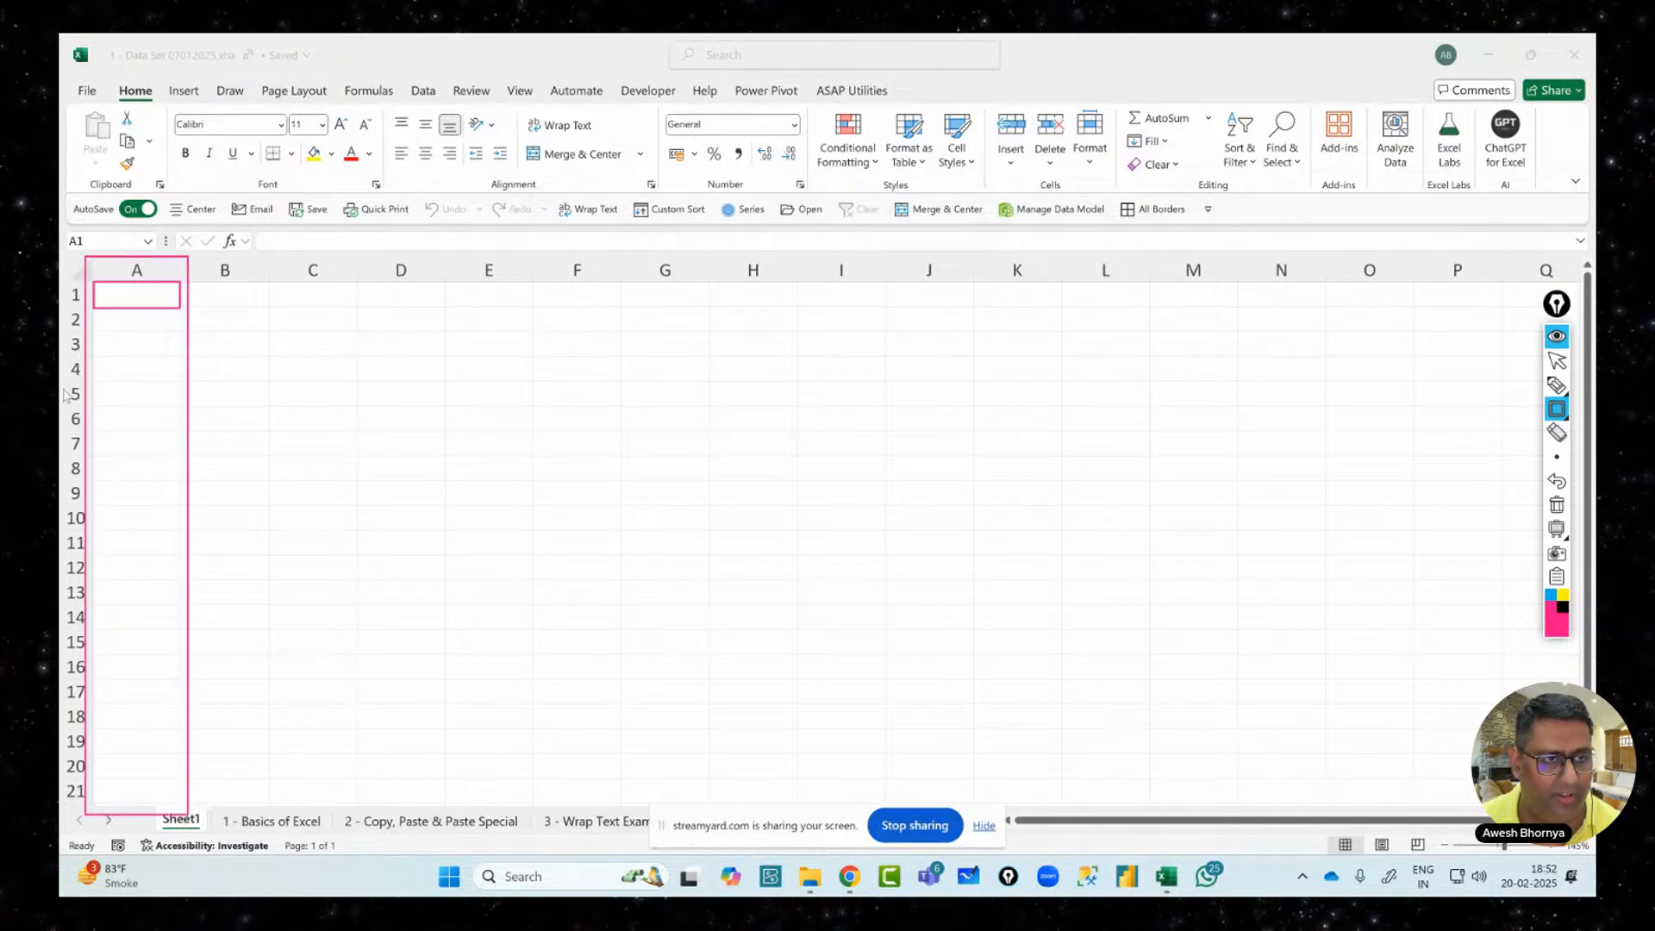
{"action": "left_click_drag", "start_coordinate": [59, 277], "coordinate": [1579, 308]}
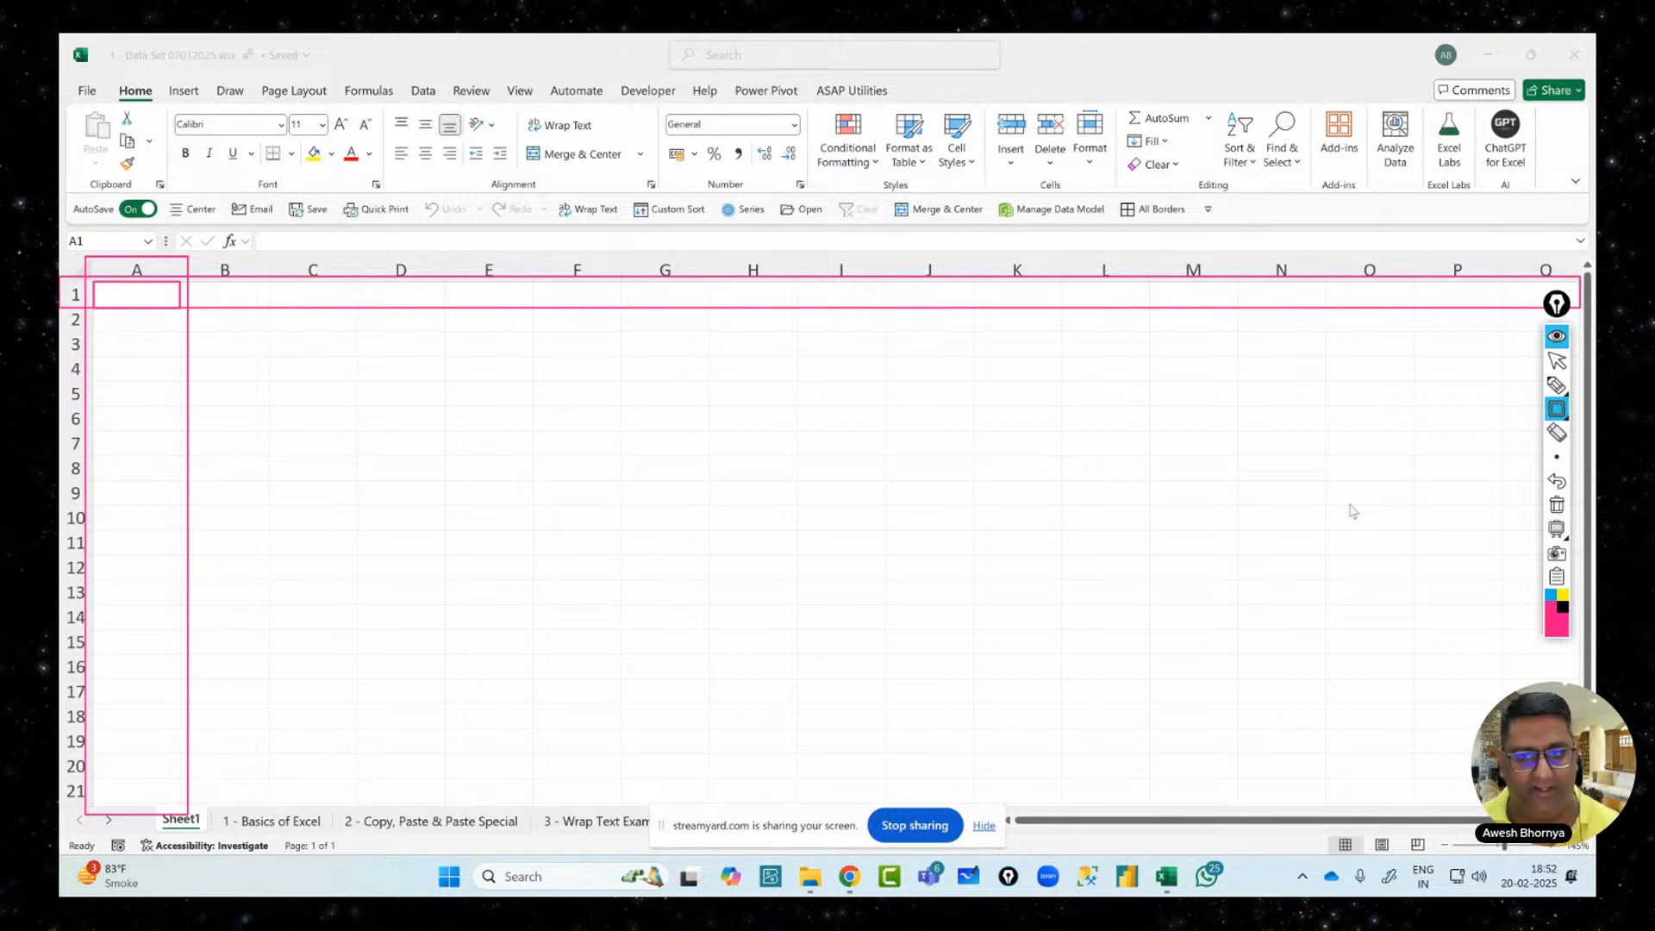
Draw pen arrows pointing at the worksheet tabs
{"action": "left_click", "coordinate": [1557, 386]}
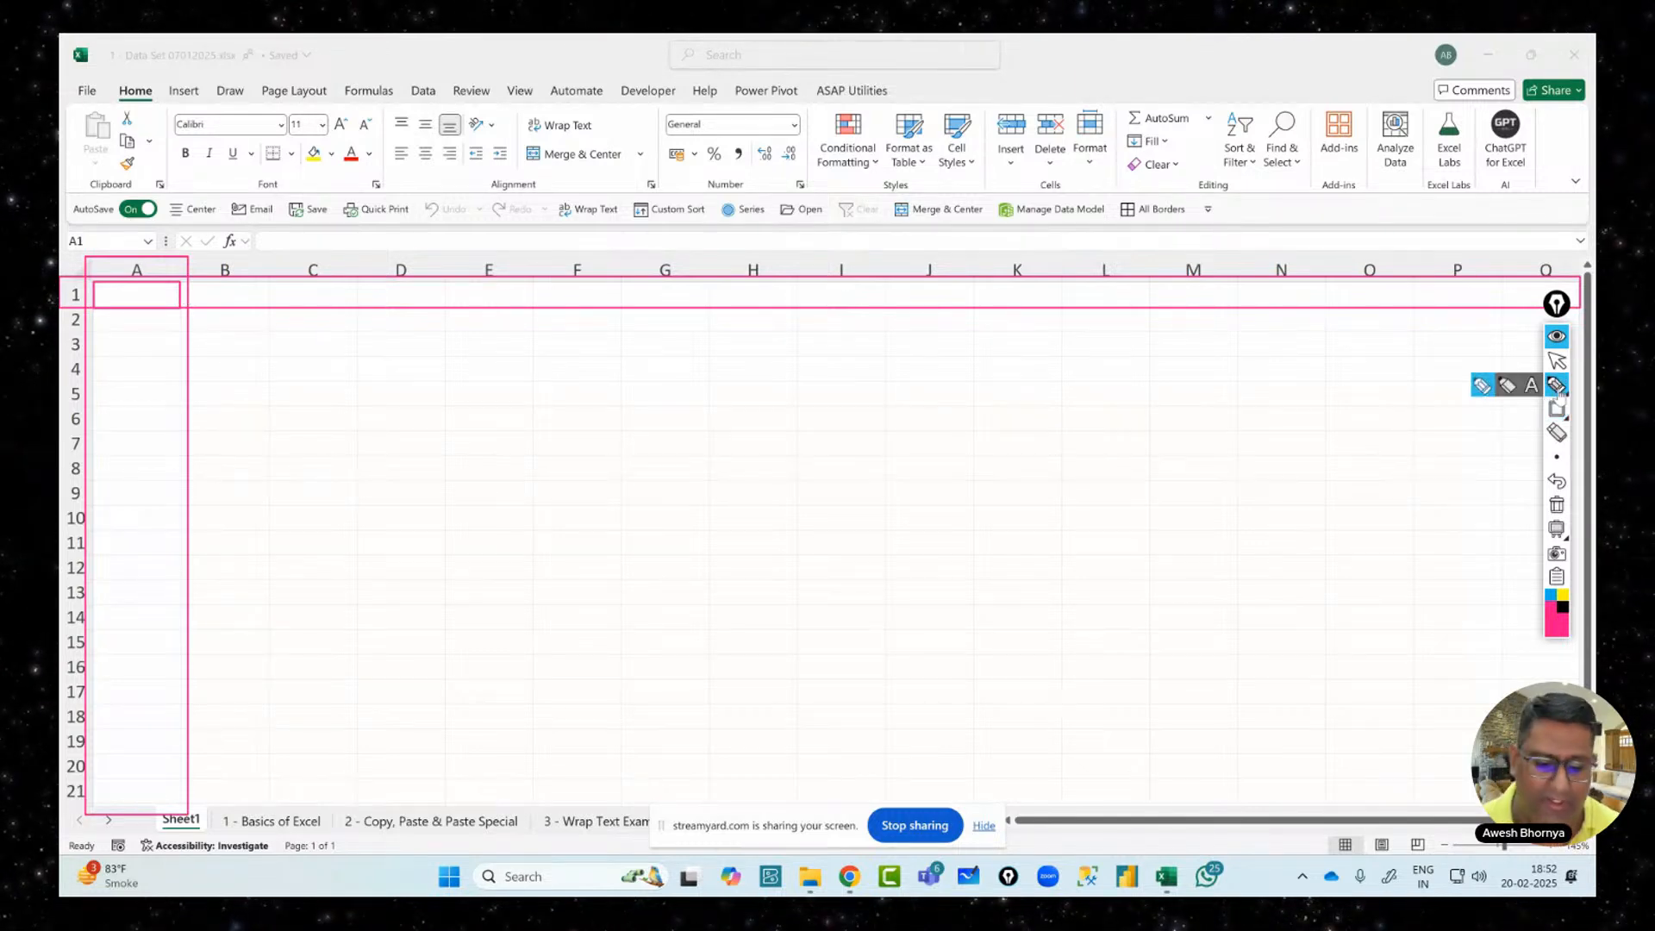
{"action": "mouse_move", "coordinate": [205, 740]}
{"action": "left_mouse_down"}
{"action": "mouse_move", "coordinate": [205, 806]}
{"action": "mouse_move", "coordinate": [259, 786]}
{"action": "left_mouse_up"}
{"action": "left_click_drag", "start_coordinate": [405, 728], "coordinate": [431, 789]}
{"action": "mouse_move", "coordinate": [595, 722]}
{"action": "left_mouse_down"}
{"action": "mouse_move", "coordinate": [607, 806]}
{"action": "mouse_move", "coordinate": [624, 772]}
{"action": "left_mouse_up"}
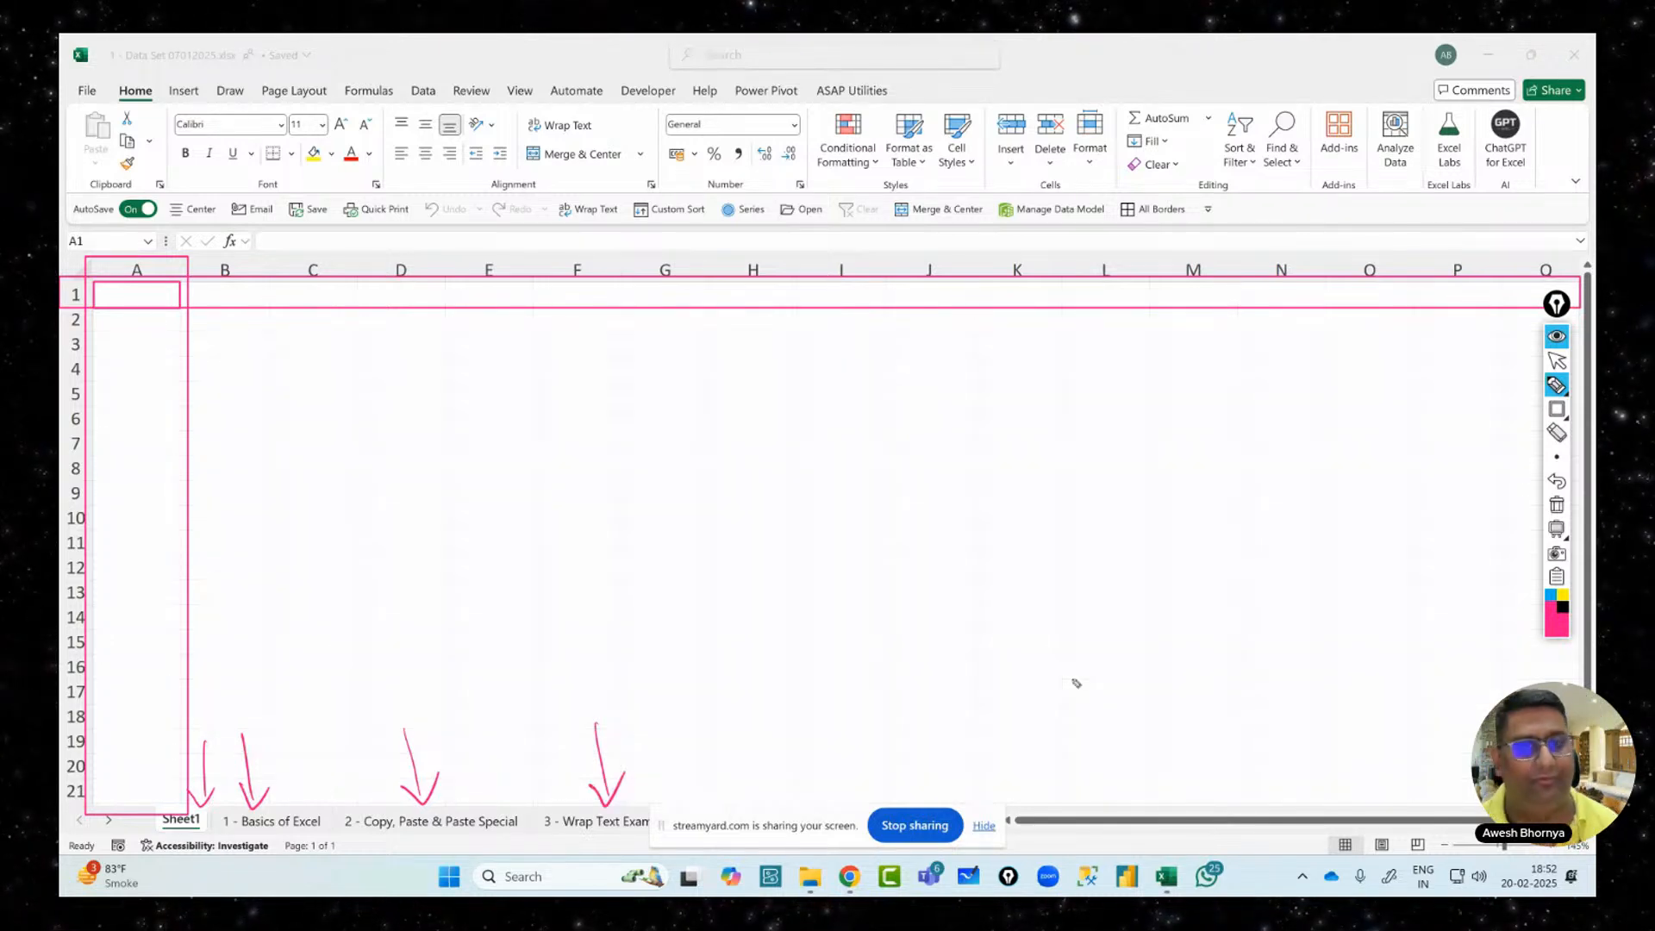
Sketch a WB diagram branching into three WS labels, then erase all ink
{"action": "mouse_move", "coordinate": [780, 479]}
{"action": "left_mouse_down"}
{"action": "mouse_move", "coordinate": [813, 546]}
{"action": "mouse_move", "coordinate": [845, 480]}
{"action": "mouse_move", "coordinate": [875, 538]}
{"action": "left_mouse_up"}
{"action": "left_click_drag", "start_coordinate": [768, 605], "coordinate": [936, 545]}
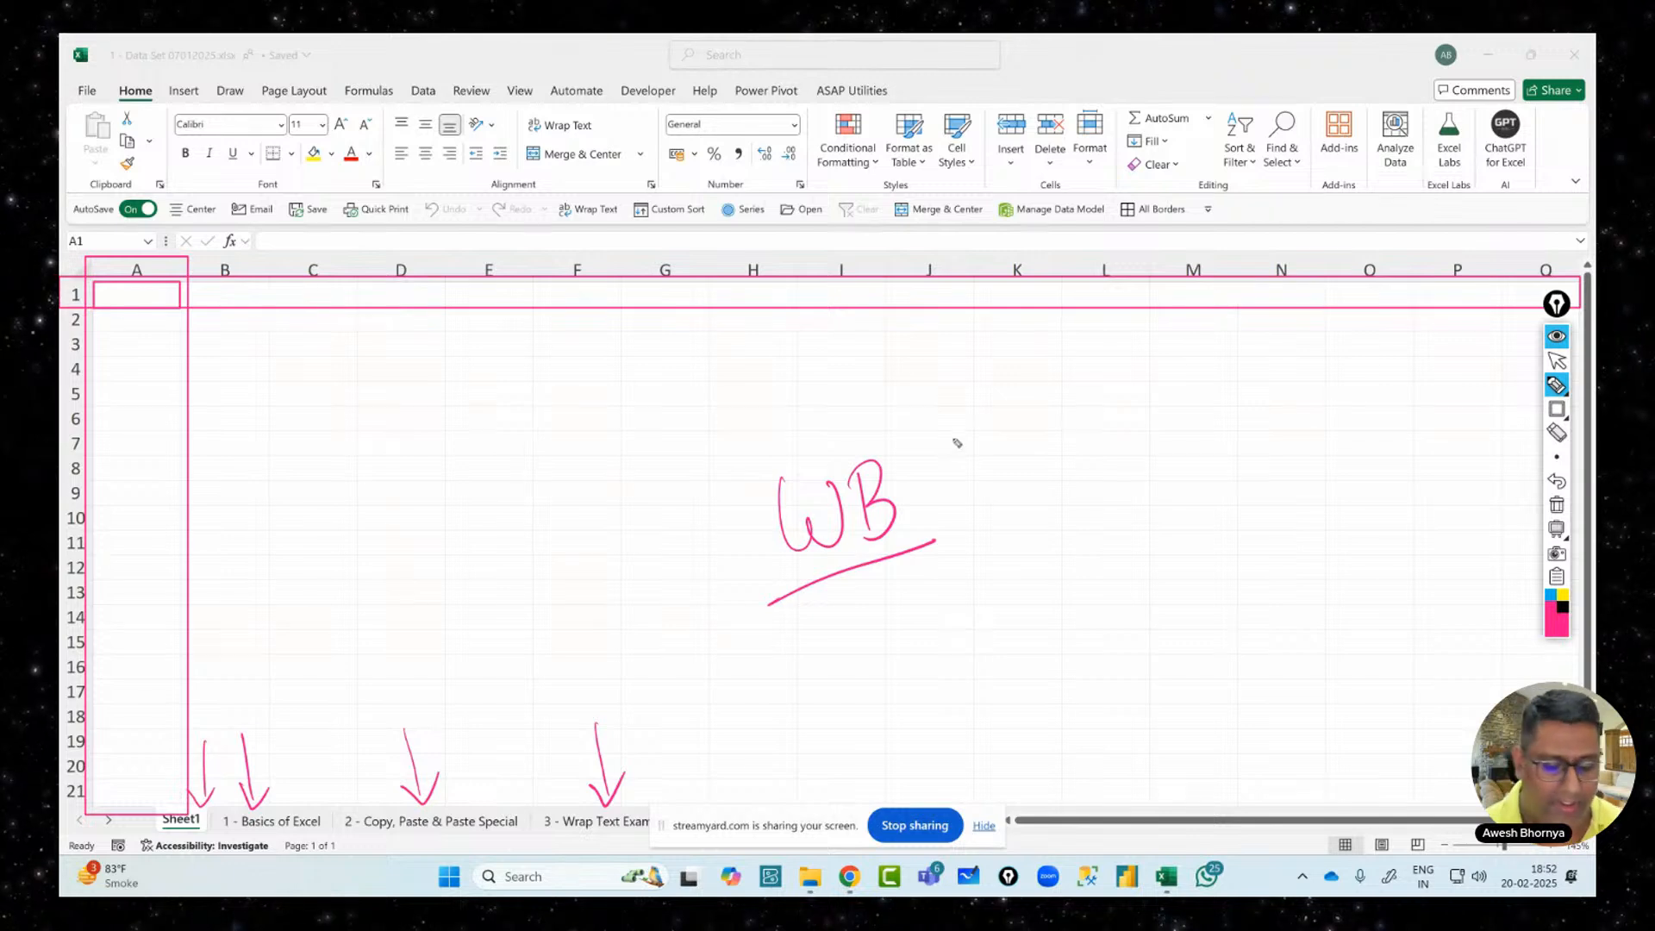
{"action": "left_click_drag", "start_coordinate": [921, 444], "coordinate": [980, 378]}
{"action": "left_click_drag", "start_coordinate": [924, 481], "coordinate": [998, 479]}
{"action": "left_click_drag", "start_coordinate": [940, 544], "coordinate": [1032, 597]}
{"action": "mouse_move", "coordinate": [987, 366]}
{"action": "left_mouse_down"}
{"action": "mouse_move", "coordinate": [1039, 355]}
{"action": "mouse_move", "coordinate": [1074, 417]}
{"action": "left_mouse_up"}
{"action": "mouse_move", "coordinate": [1018, 474]}
{"action": "left_mouse_down"}
{"action": "mouse_move", "coordinate": [1039, 495]}
{"action": "mouse_move", "coordinate": [1071, 464]}
{"action": "mouse_move", "coordinate": [1077, 517]}
{"action": "left_mouse_up"}
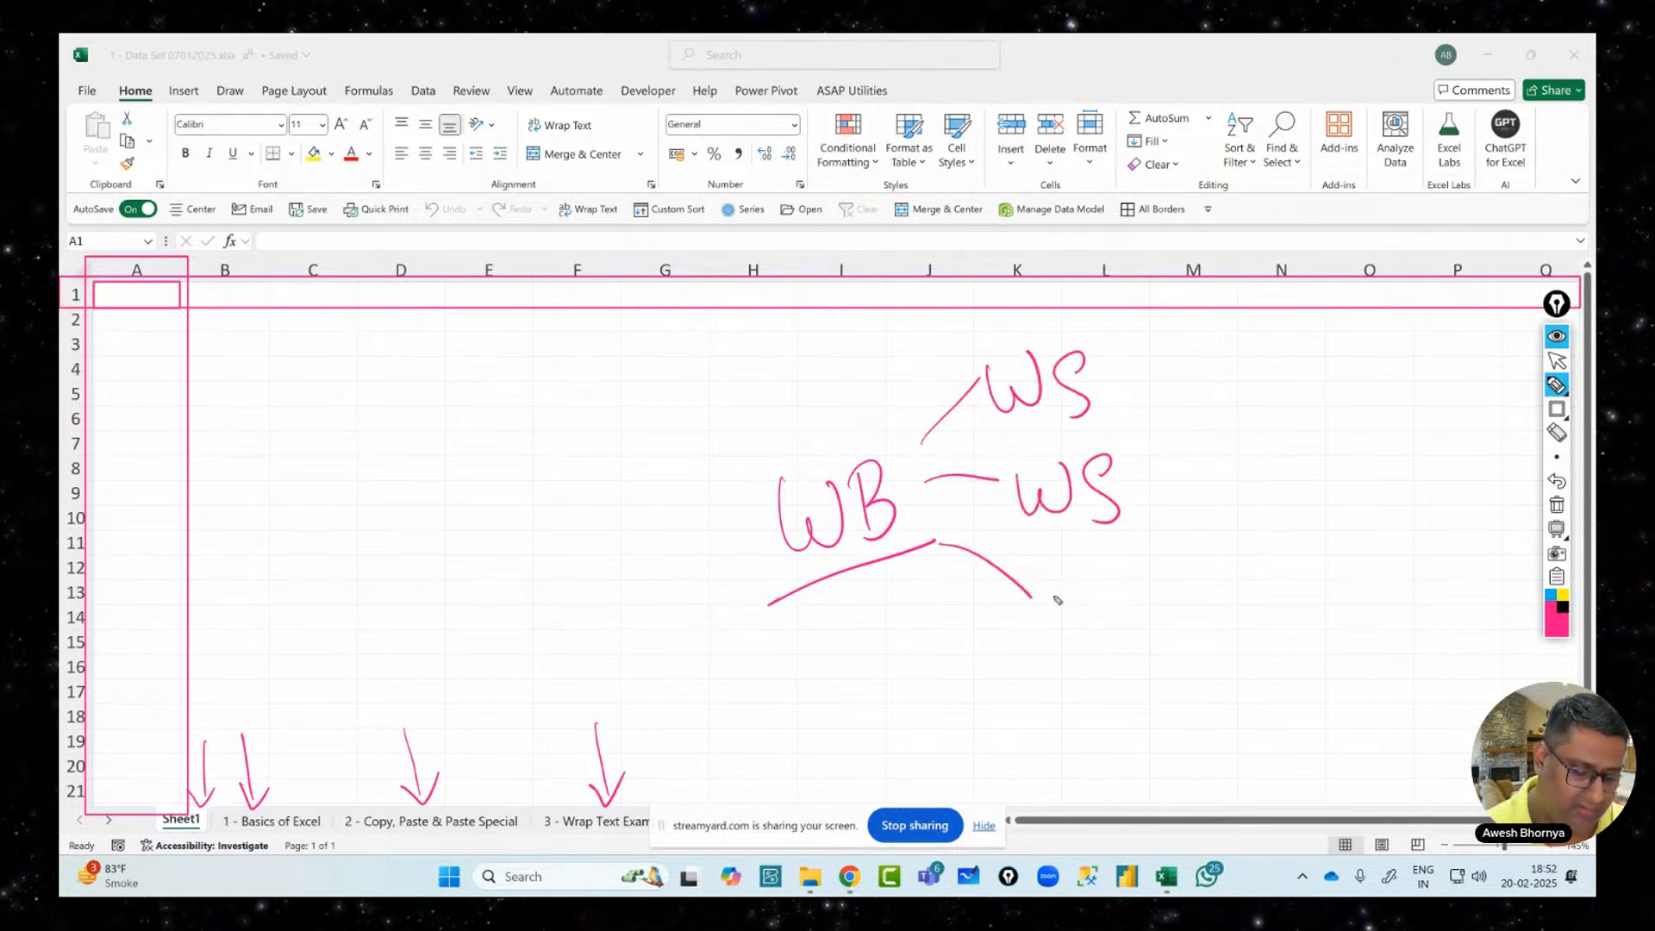
{"action": "mouse_move", "coordinate": [1042, 579]}
{"action": "left_mouse_down"}
{"action": "mouse_move", "coordinate": [1106, 580]}
{"action": "mouse_move", "coordinate": [1134, 619]}
{"action": "left_mouse_up"}
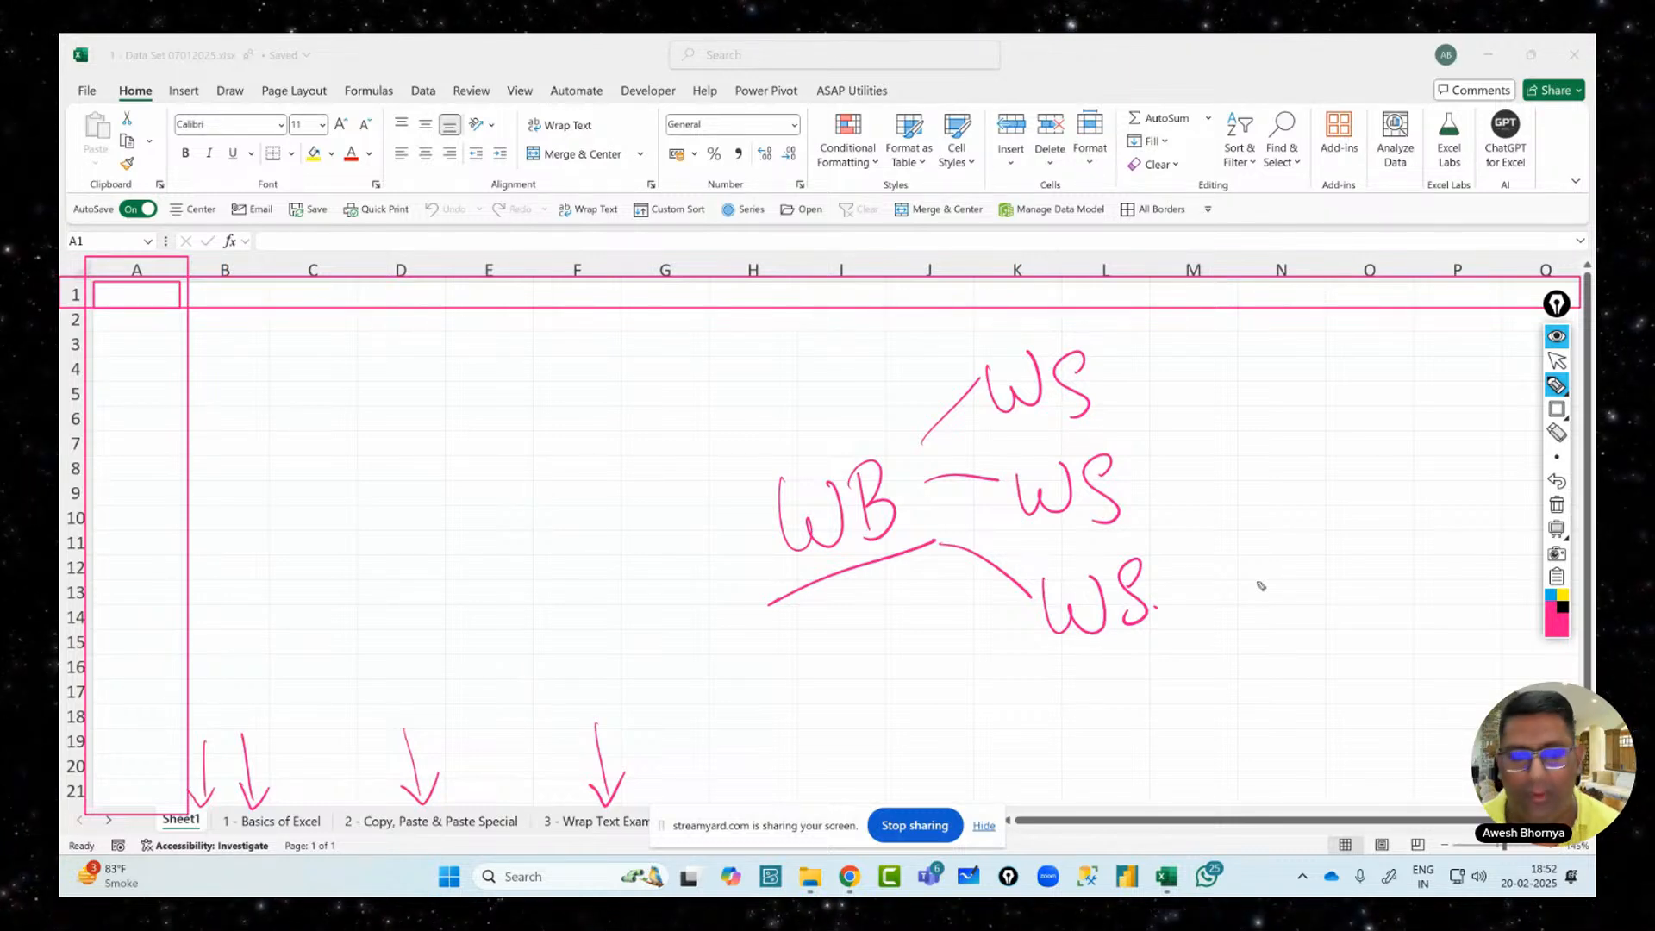
{"action": "left_click", "coordinate": [1557, 504]}
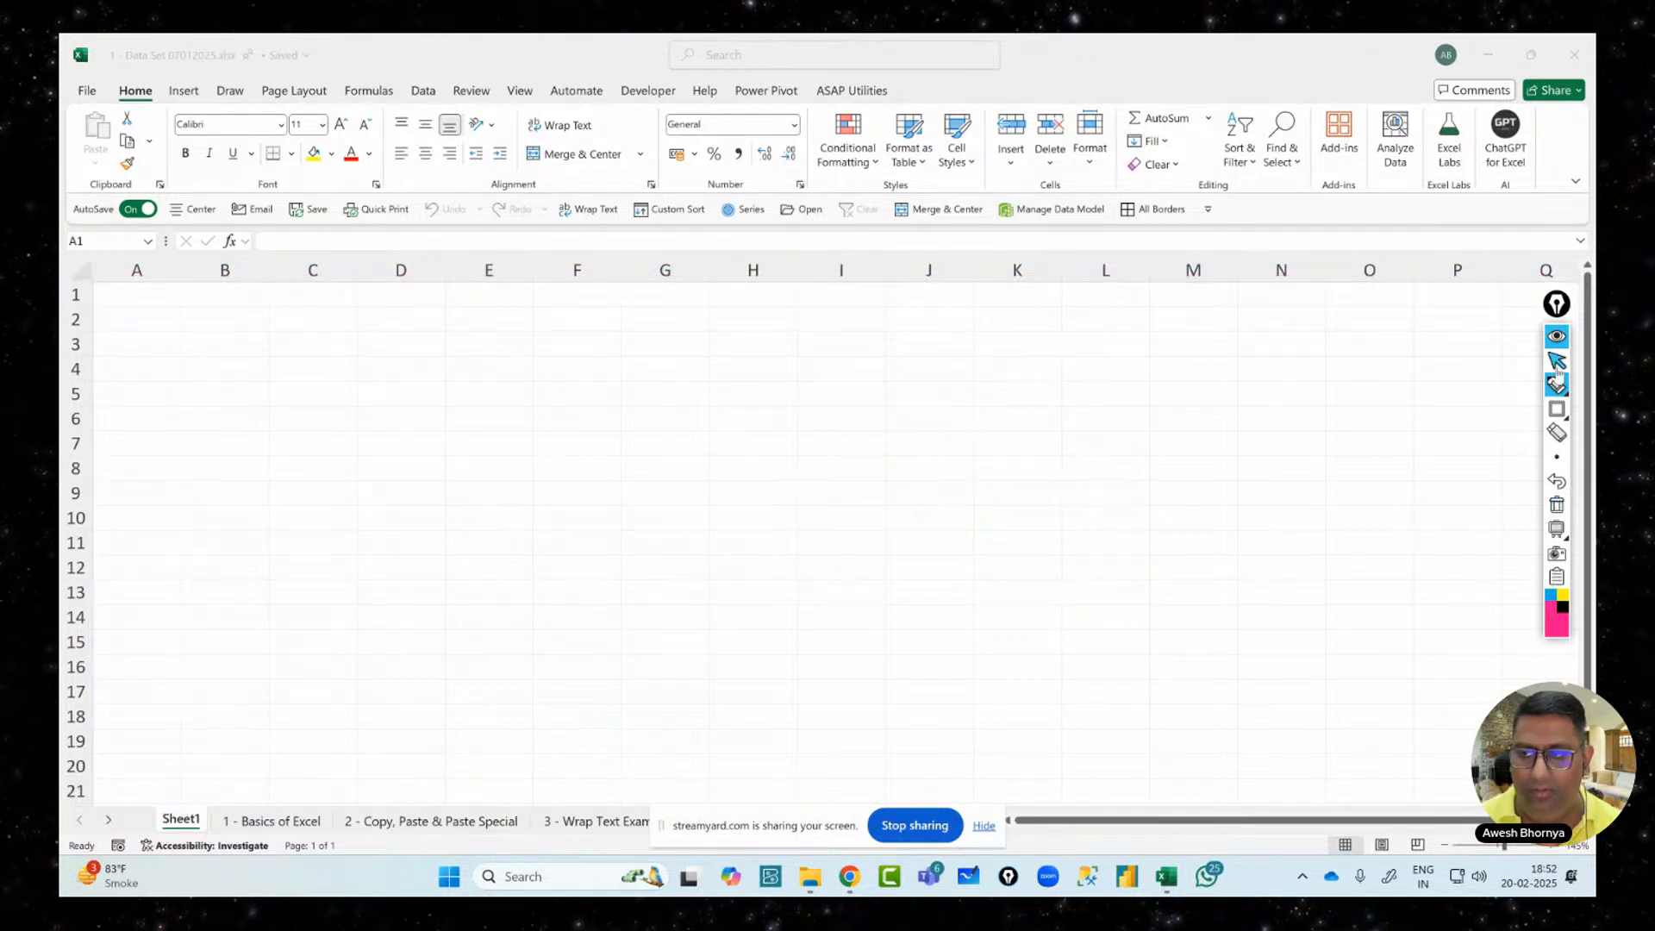
{"action": "left_click", "coordinate": [1557, 361]}
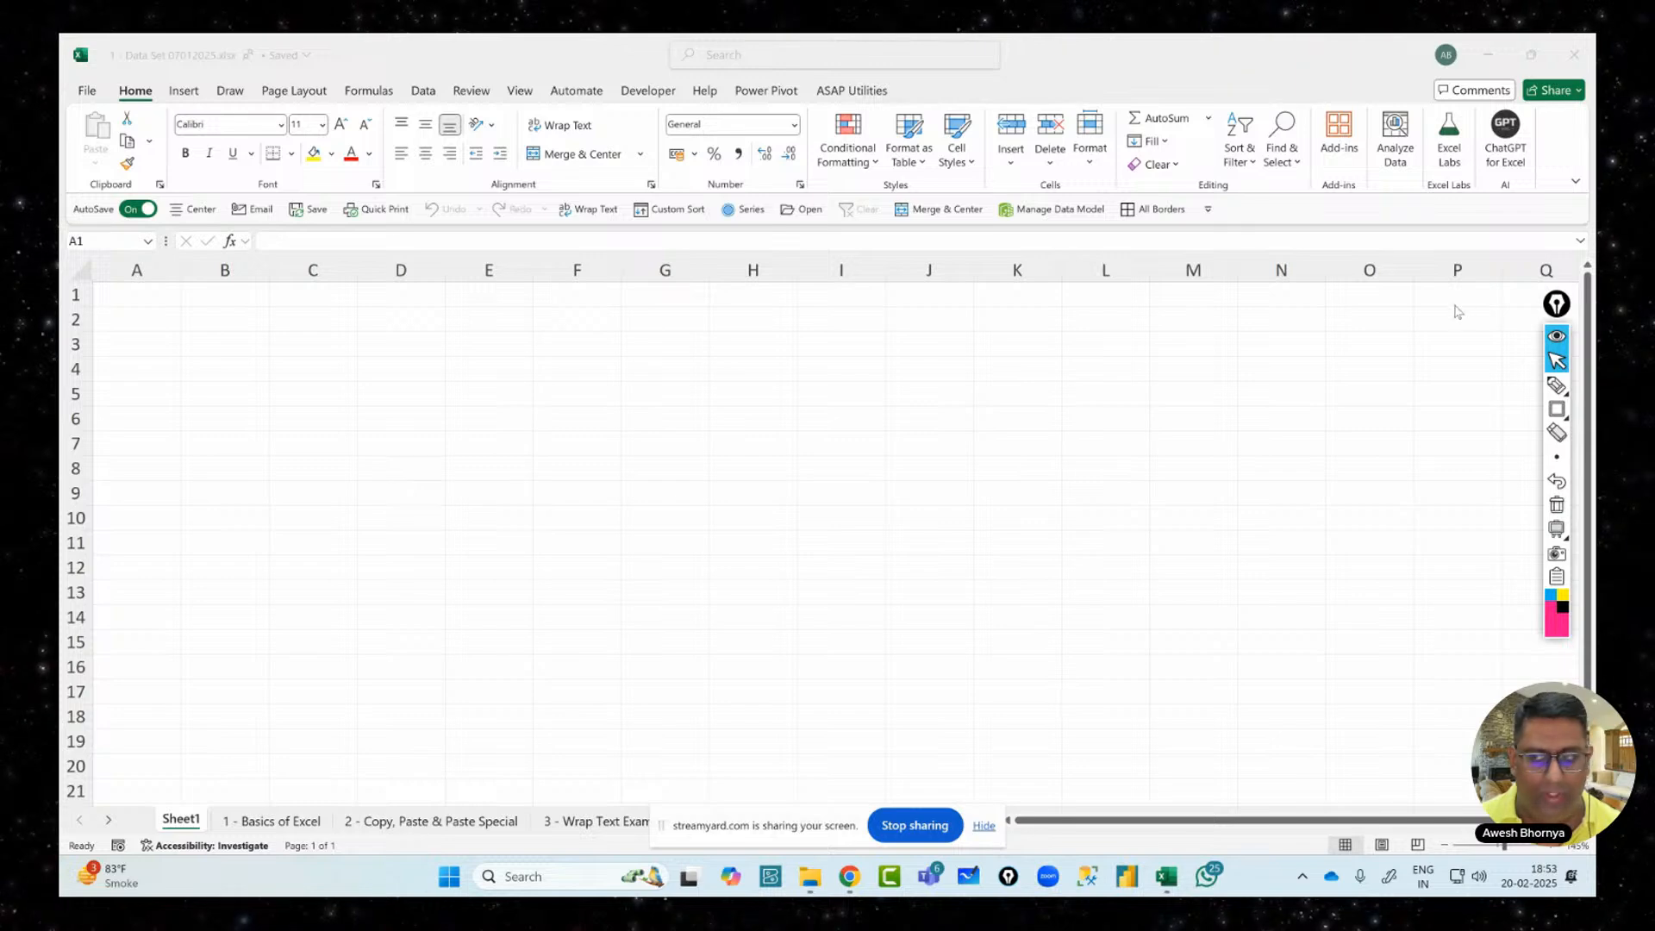
Handwrite '16384 Cols' with an underline using the pen
{"action": "left_click", "coordinate": [1557, 385]}
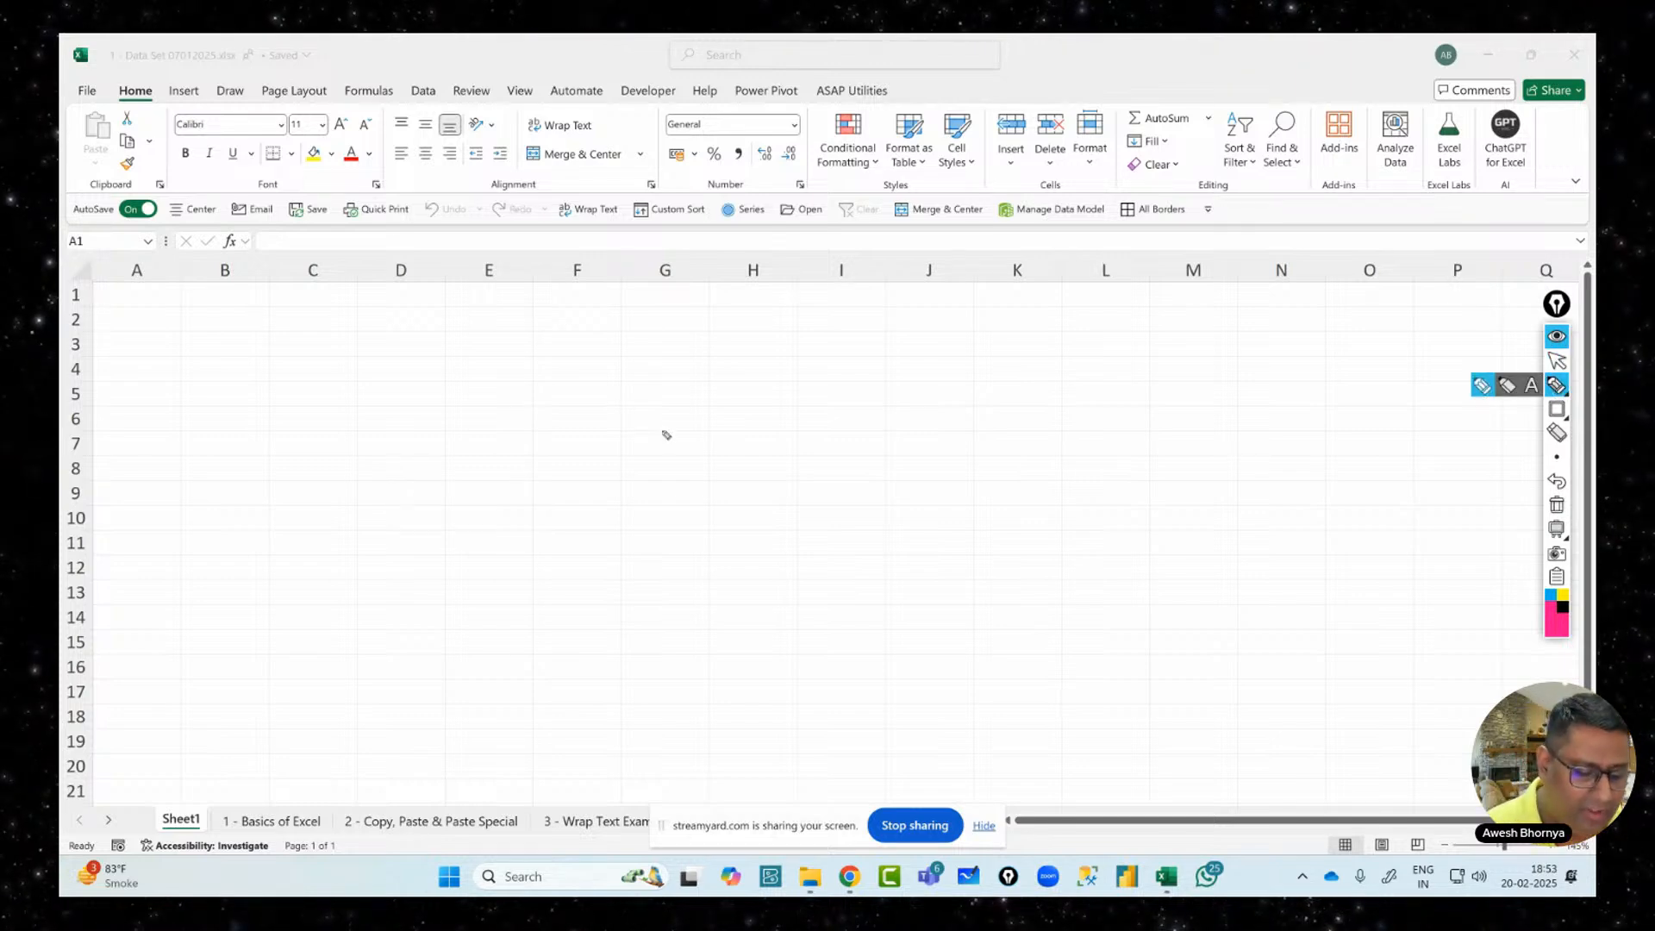
{"action": "left_click_drag", "start_coordinate": [664, 425], "coordinate": [672, 483]}
{"action": "mouse_move", "coordinate": [712, 428]}
{"action": "left_mouse_down"}
{"action": "mouse_move", "coordinate": [697, 473]}
{"action": "mouse_move", "coordinate": [700, 457]}
{"action": "mouse_move", "coordinate": [735, 461]}
{"action": "left_mouse_up"}
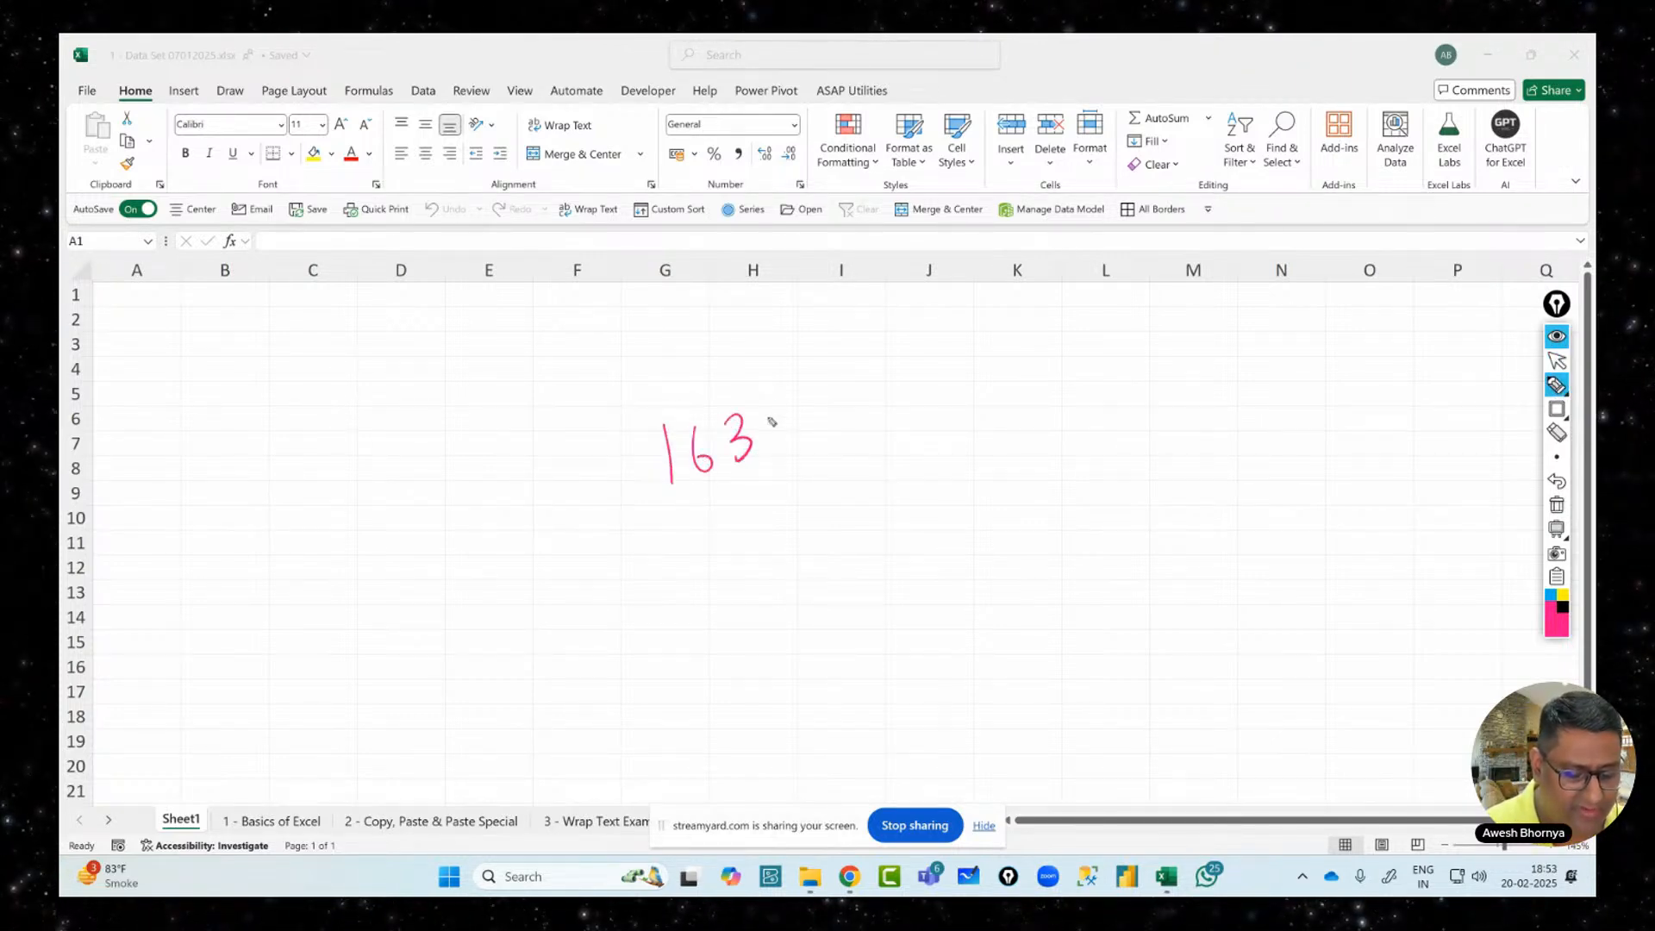
{"action": "left_click_drag", "start_coordinate": [791, 412], "coordinate": [826, 432]}
{"action": "left_click_drag", "start_coordinate": [823, 404], "coordinate": [819, 440]}
{"action": "mouse_move", "coordinate": [905, 379]}
{"action": "left_mouse_down"}
{"action": "mouse_move", "coordinate": [933, 427]}
{"action": "mouse_move", "coordinate": [975, 405]}
{"action": "mouse_move", "coordinate": [897, 481]}
{"action": "mouse_move", "coordinate": [1028, 449]}
{"action": "left_mouse_up"}
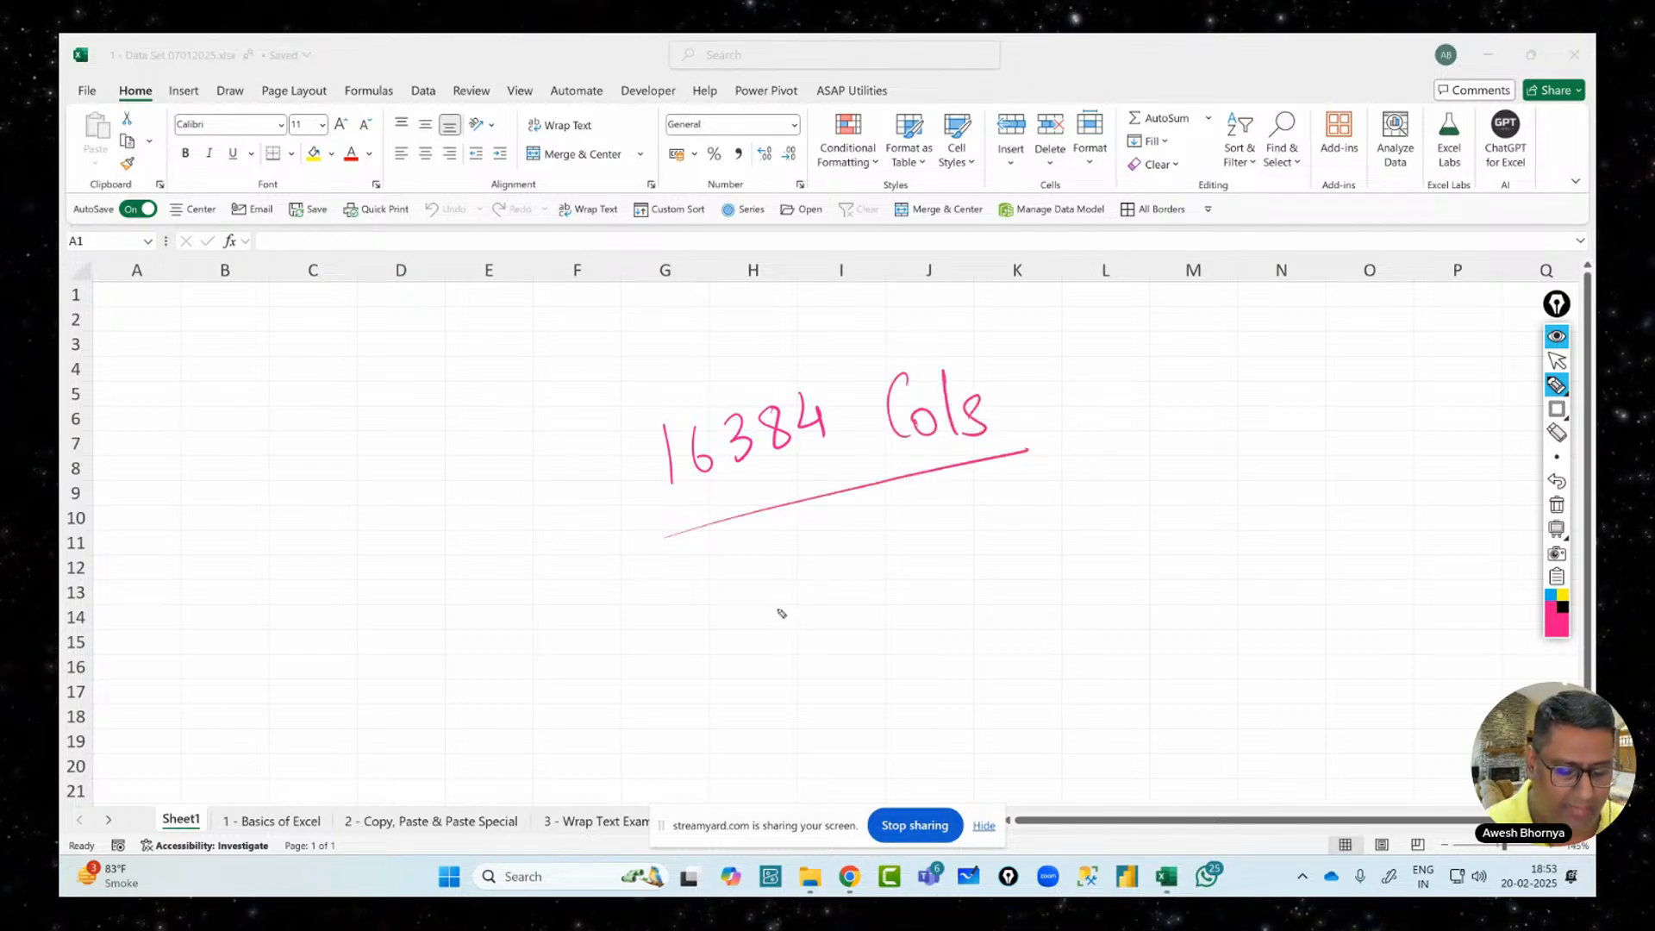
Handwrite '1048576 Rows' below it and underline it
{"action": "left_click_drag", "start_coordinate": [779, 606], "coordinate": [787, 653]}
{"action": "mouse_move", "coordinate": [808, 606]}
{"action": "left_mouse_down"}
{"action": "mouse_move", "coordinate": [875, 614]}
{"action": "mouse_move", "coordinate": [858, 651]}
{"action": "left_mouse_up"}
{"action": "left_click_drag", "start_coordinate": [883, 584], "coordinate": [933, 621]}
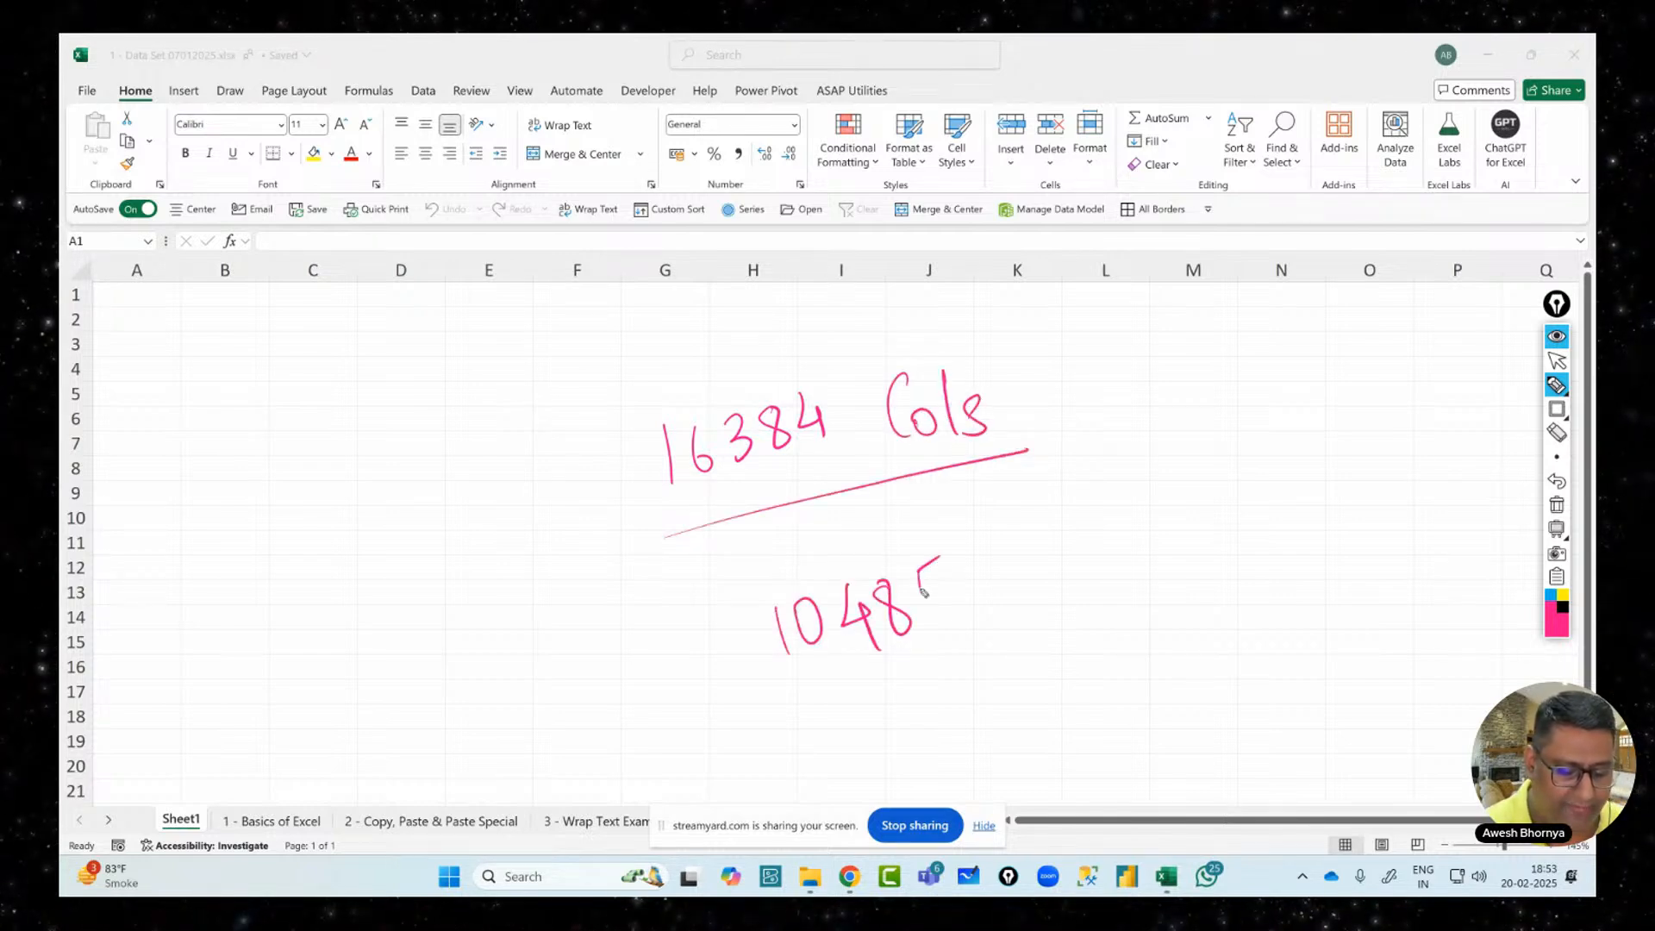
{"action": "mouse_move", "coordinate": [952, 562]}
{"action": "left_mouse_down"}
{"action": "mouse_move", "coordinate": [982, 557]}
{"action": "mouse_move", "coordinate": [981, 604]}
{"action": "left_mouse_up"}
{"action": "left_click_drag", "start_coordinate": [1015, 524], "coordinate": [1013, 569]}
{"action": "left_click_drag", "start_coordinate": [1065, 510], "coordinate": [1078, 585]}
{"action": "mouse_move", "coordinate": [1068, 514]}
{"action": "left_mouse_down"}
{"action": "mouse_move", "coordinate": [1108, 579]}
{"action": "mouse_move", "coordinate": [1125, 541]}
{"action": "mouse_move", "coordinate": [1185, 552]}
{"action": "mouse_move", "coordinate": [1208, 519]}
{"action": "left_mouse_up"}
{"action": "mouse_move", "coordinate": [1027, 644]}
{"action": "left_mouse_down"}
{"action": "mouse_move", "coordinate": [1170, 604]}
{"action": "mouse_move", "coordinate": [1210, 569]}
{"action": "left_mouse_up"}
{"action": "mouse_move", "coordinate": [1228, 506]}
{"action": "left_mouse_down"}
{"action": "mouse_move", "coordinate": [1240, 532]}
{"action": "mouse_move", "coordinate": [1212, 544]}
{"action": "left_mouse_up"}
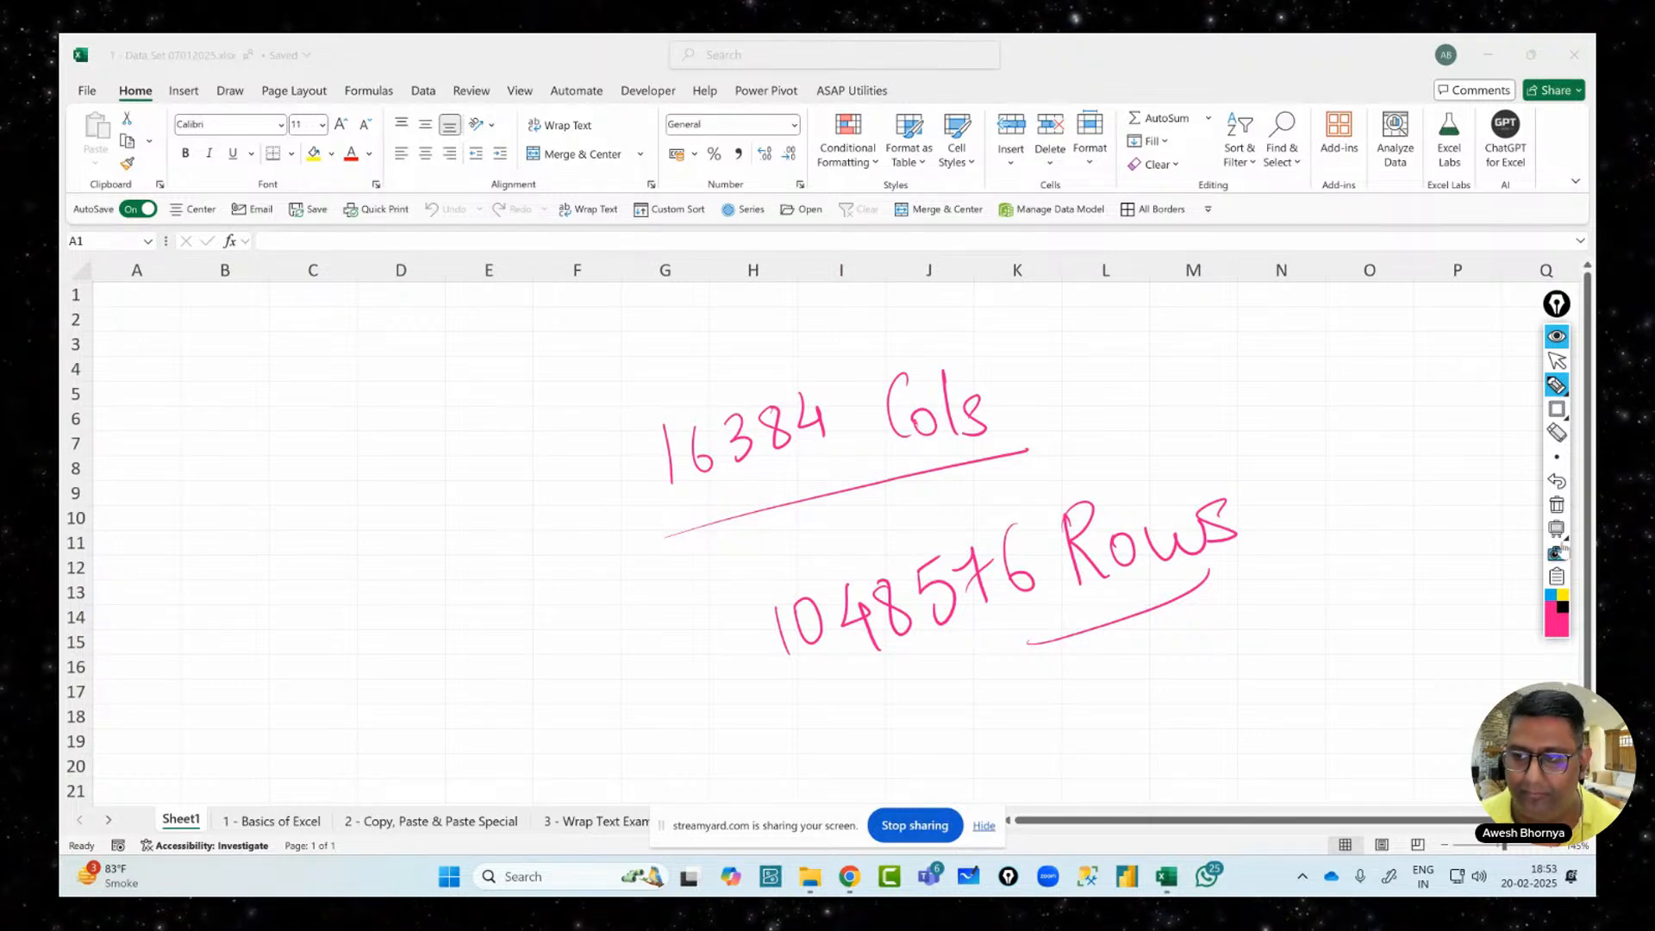
Clear the ink and box the sheet tabs and sheet-navigation arrows
{"action": "left_click", "coordinate": [1558, 506]}
{"action": "left_click", "coordinate": [1557, 361]}
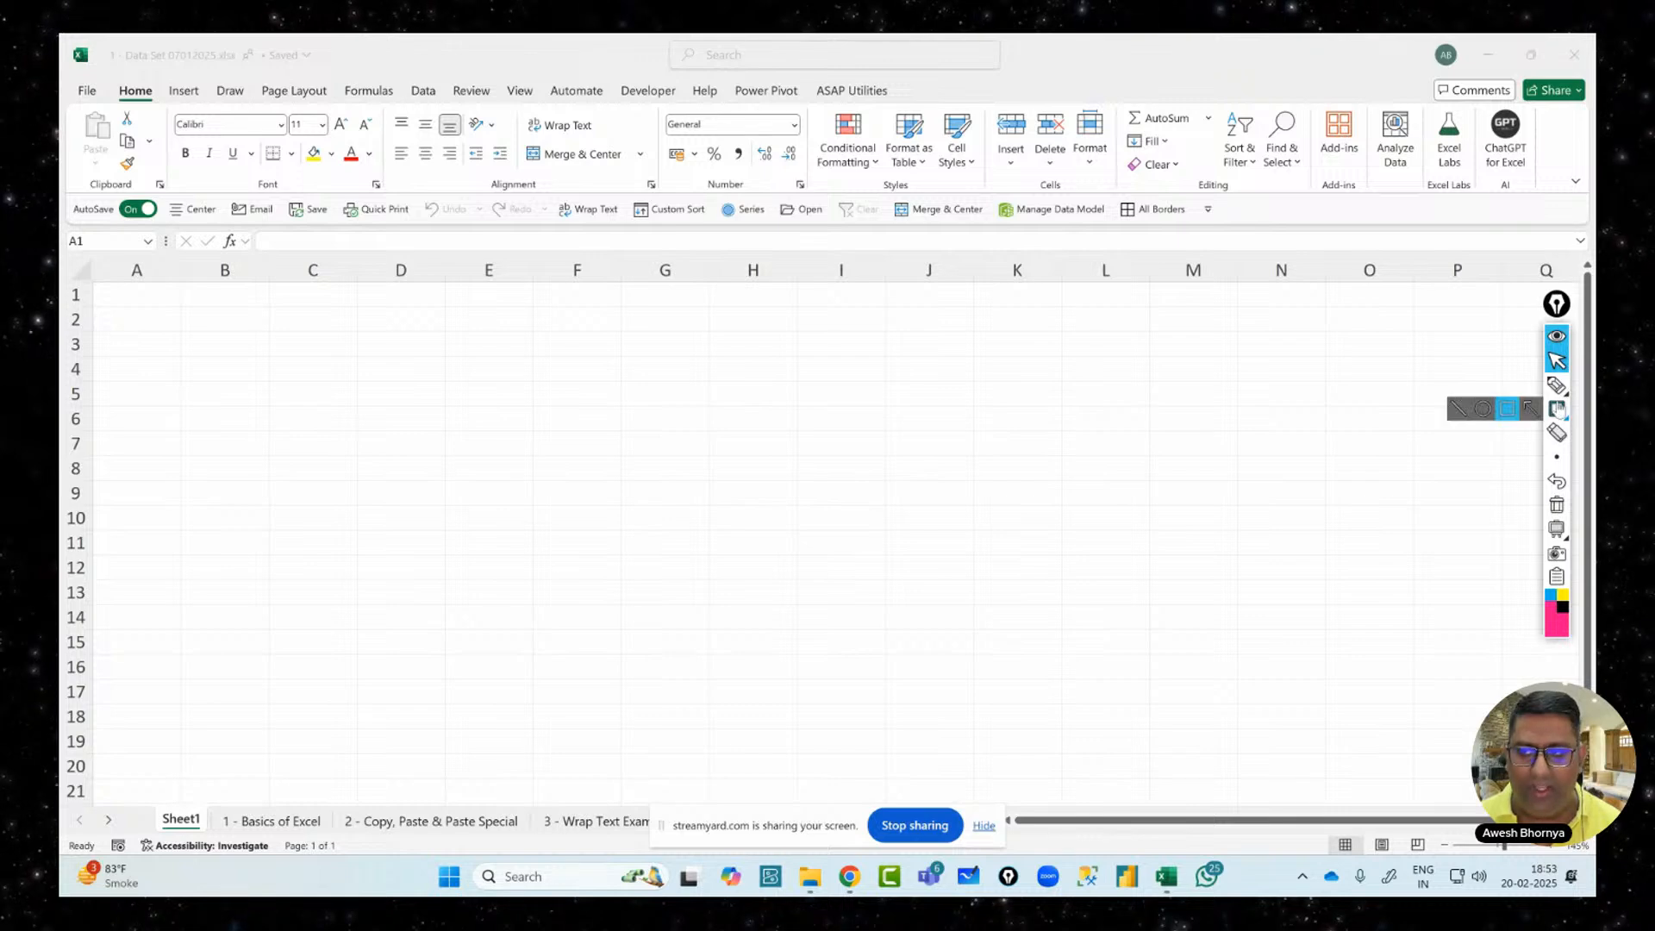
{"action": "left_click", "coordinate": [1557, 408]}
{"action": "left_click_drag", "start_coordinate": [132, 808], "coordinate": [324, 849]}
{"action": "left_click_drag", "start_coordinate": [475, 856], "coordinate": [783, 836]}
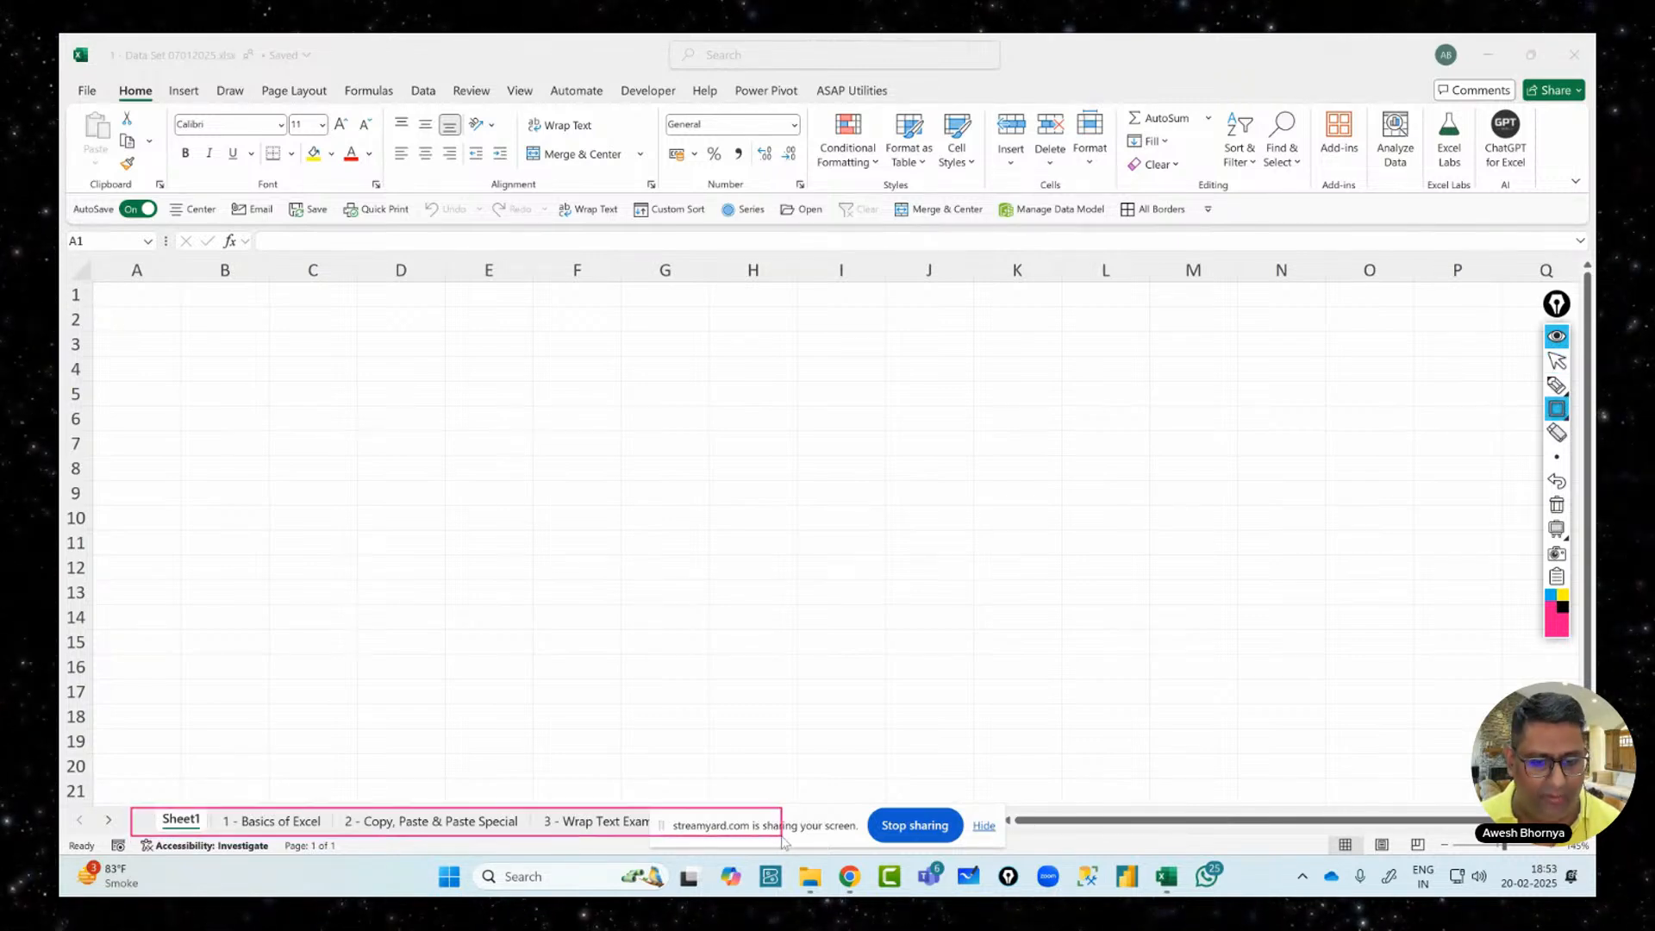
{"action": "left_click_drag", "start_coordinate": [78, 808], "coordinate": [121, 834]}
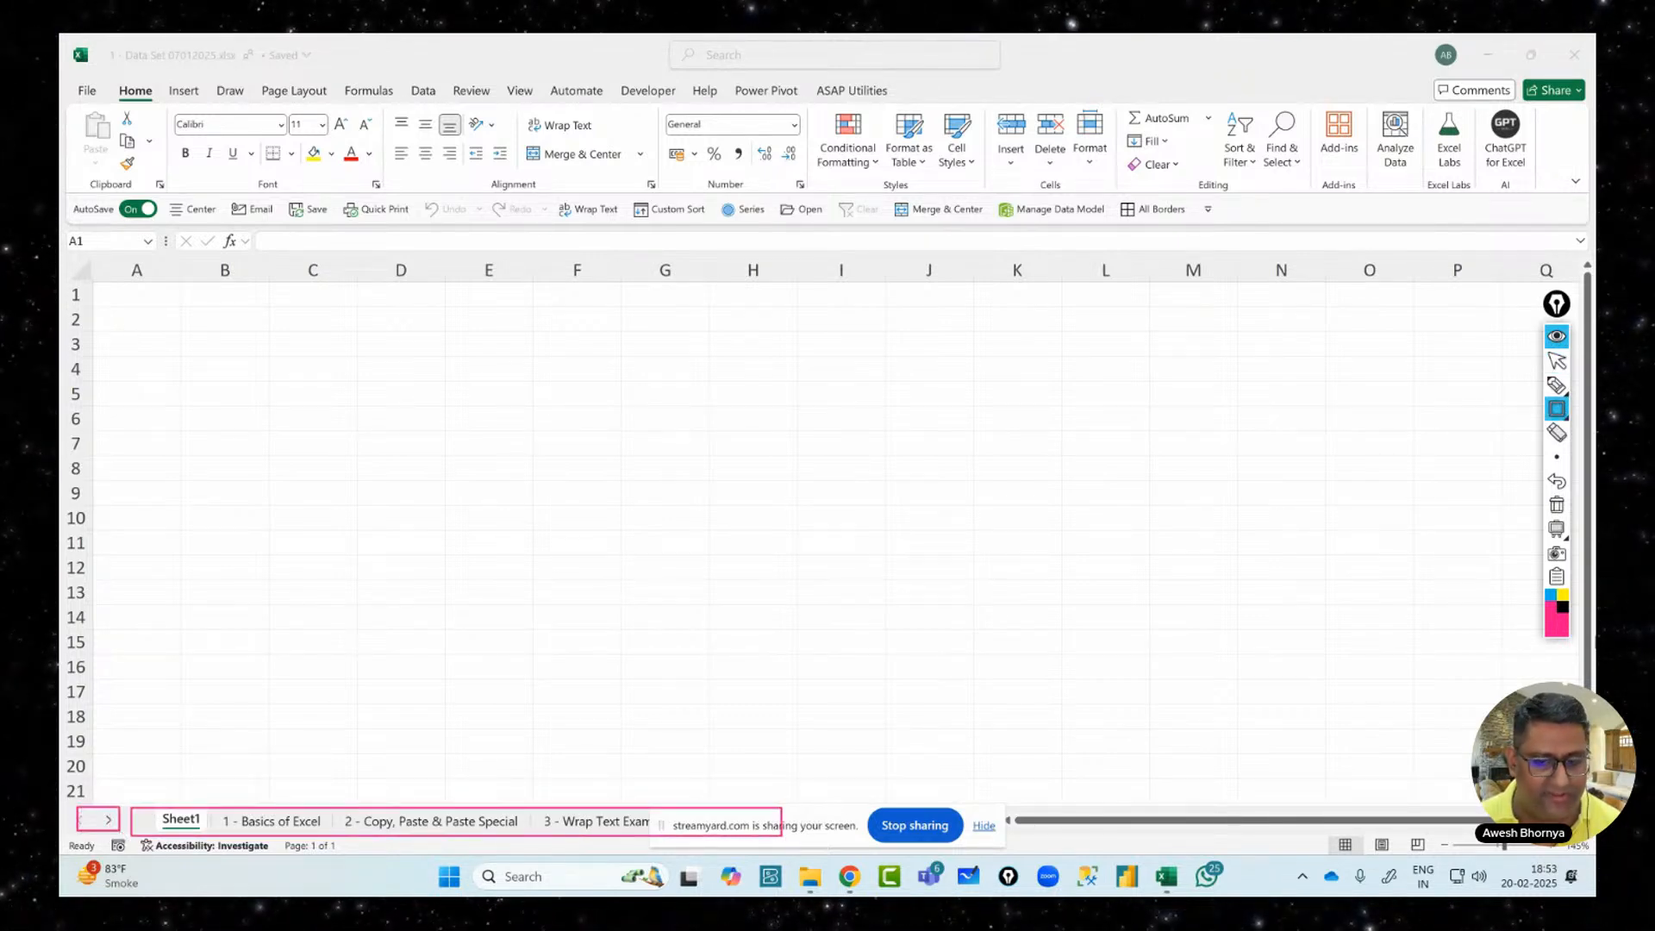
{"action": "left_click", "coordinate": [1557, 360]}
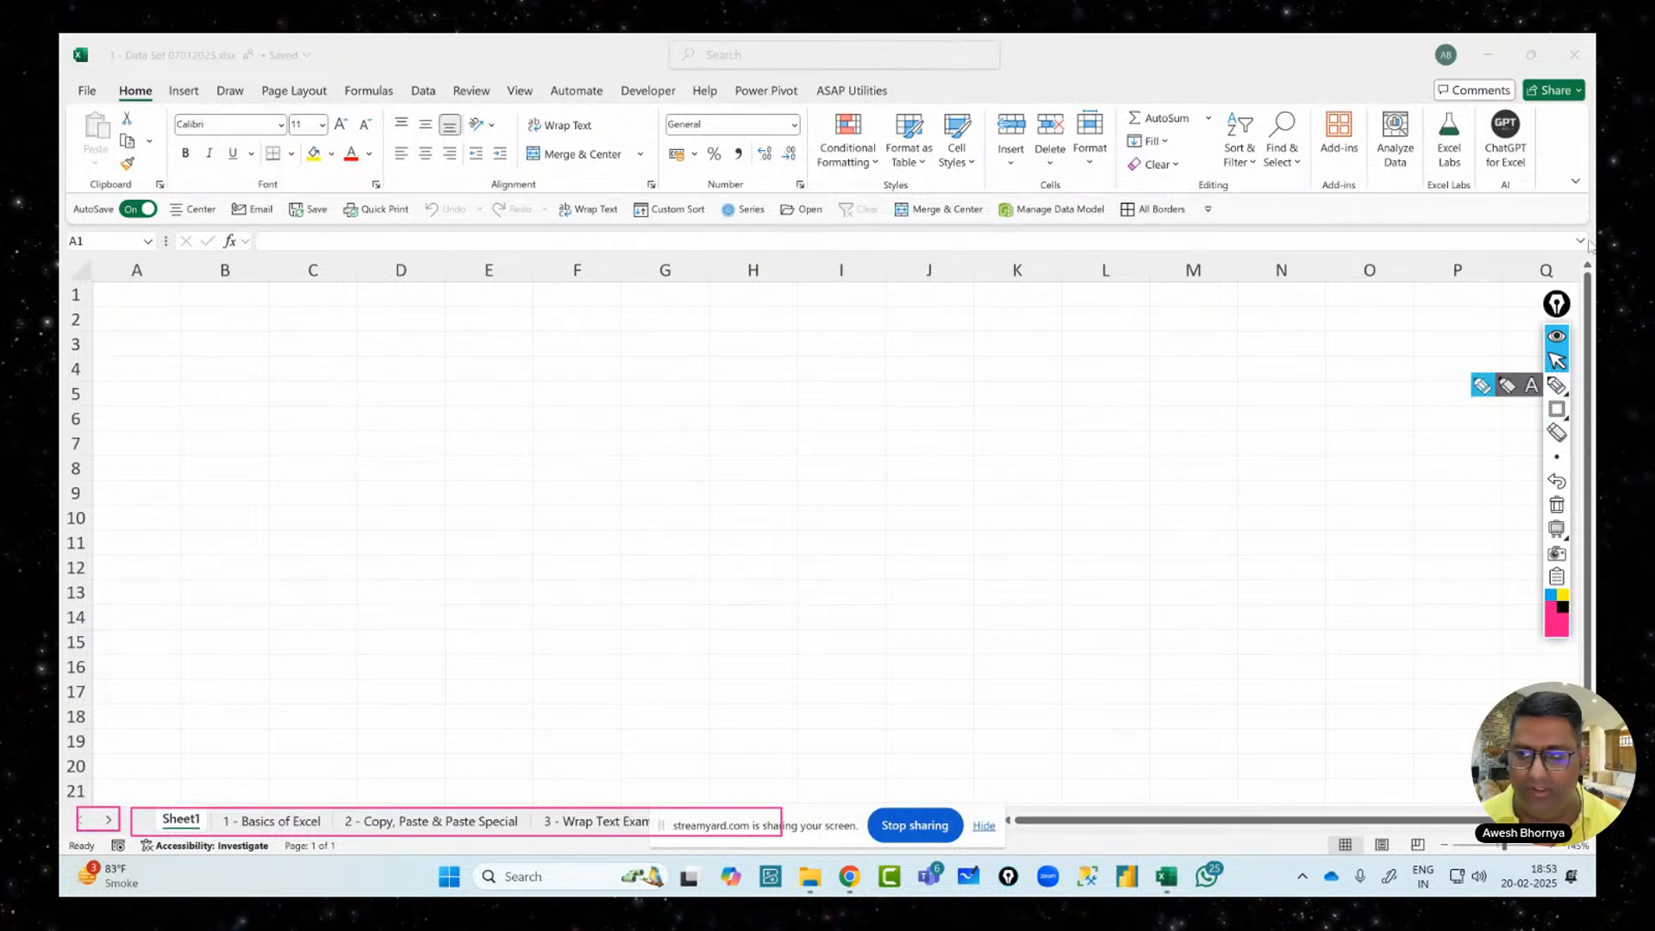
Box the vertical scrollbar, horizontal scroll area and status bar, then clear them
{"action": "left_click_drag", "start_coordinate": [1552, 310], "coordinate": [1534, 310]}
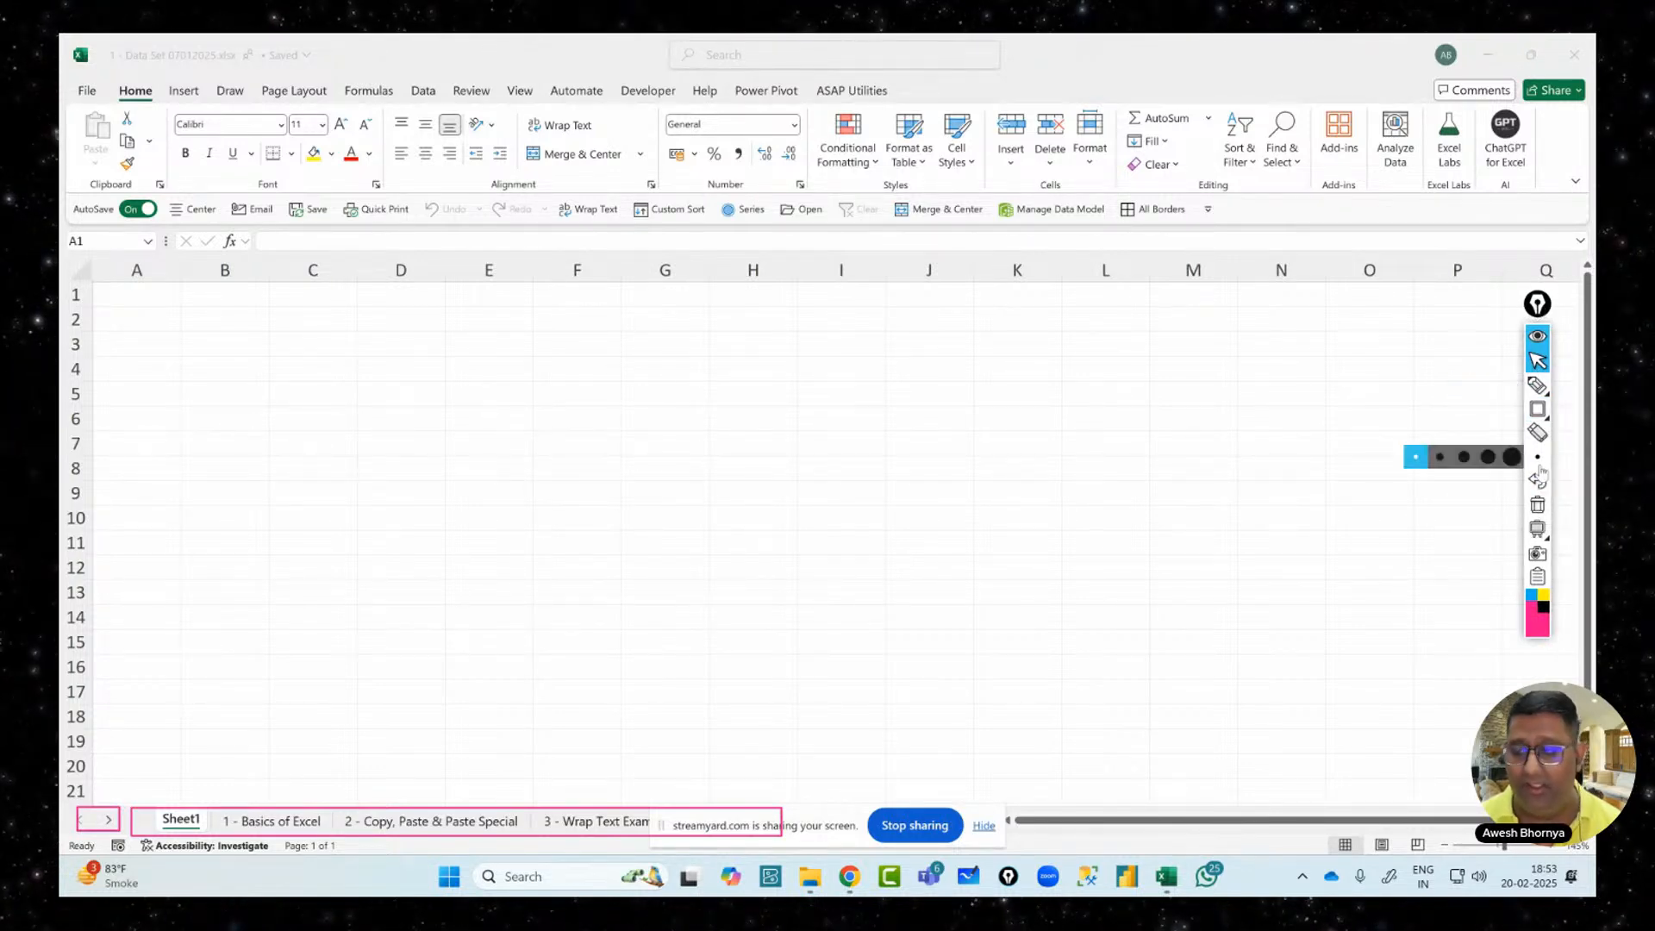
{"action": "left_click", "coordinate": [1539, 409]}
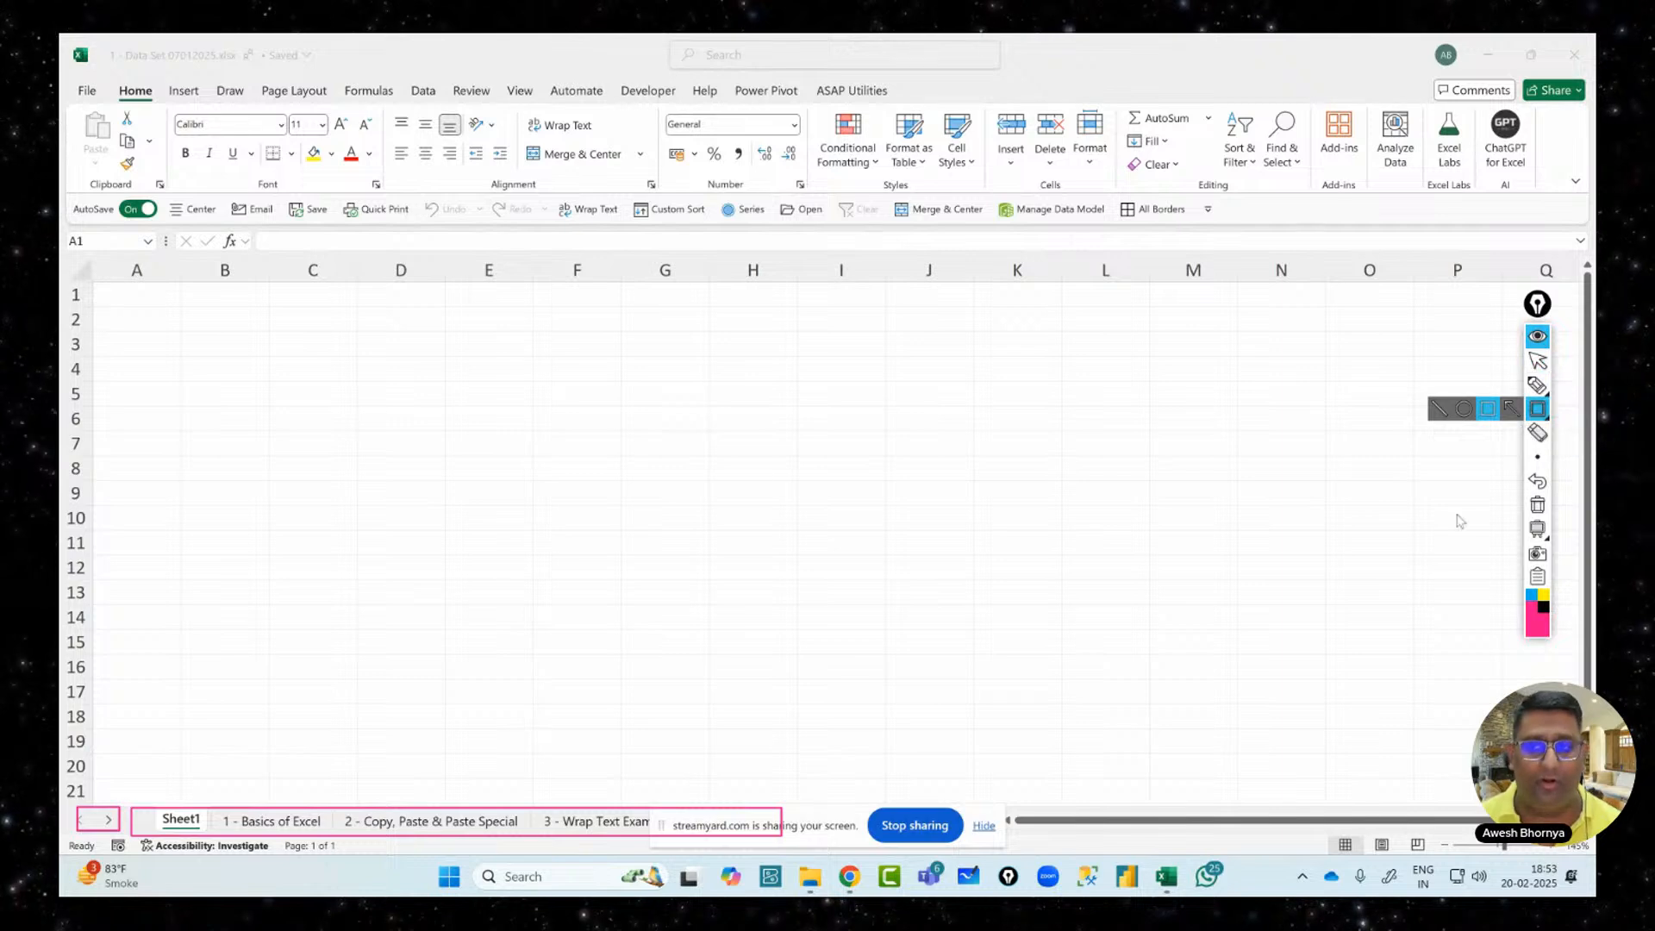
{"action": "left_click_drag", "start_coordinate": [1566, 245], "coordinate": [1597, 690]}
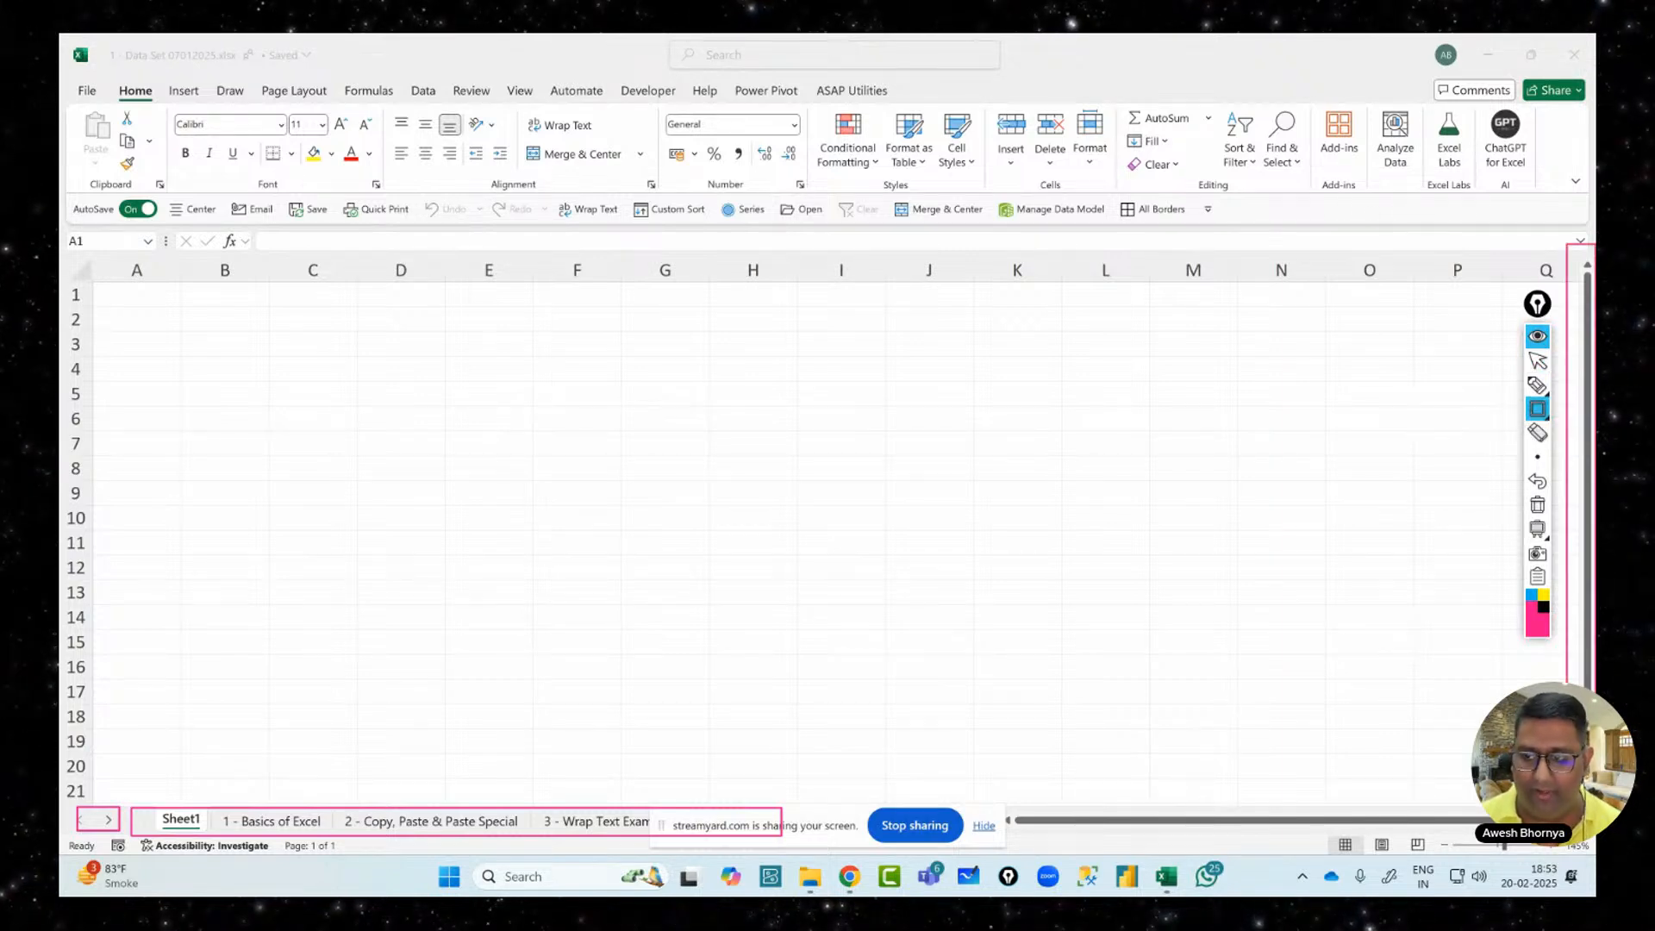
{"action": "mouse_move", "coordinate": [987, 778]}
{"action": "left_mouse_down"}
{"action": "mouse_move", "coordinate": [1025, 827]}
{"action": "mouse_move", "coordinate": [1480, 832]}
{"action": "left_mouse_up"}
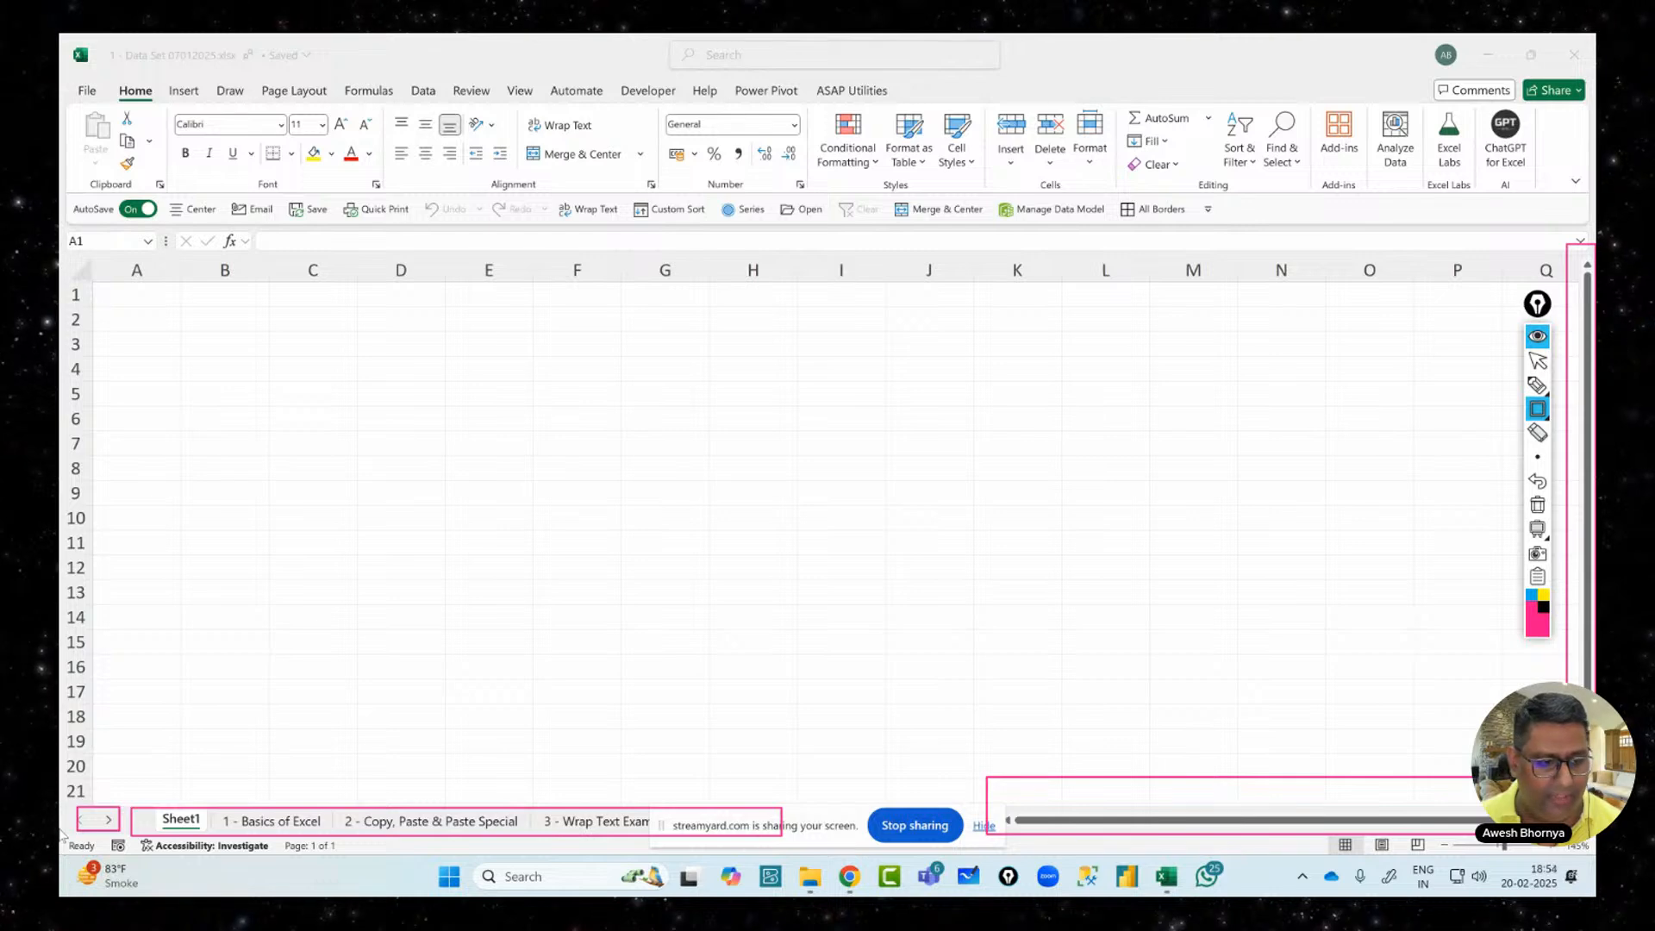
{"action": "left_click_drag", "start_coordinate": [60, 832], "coordinate": [1326, 851]}
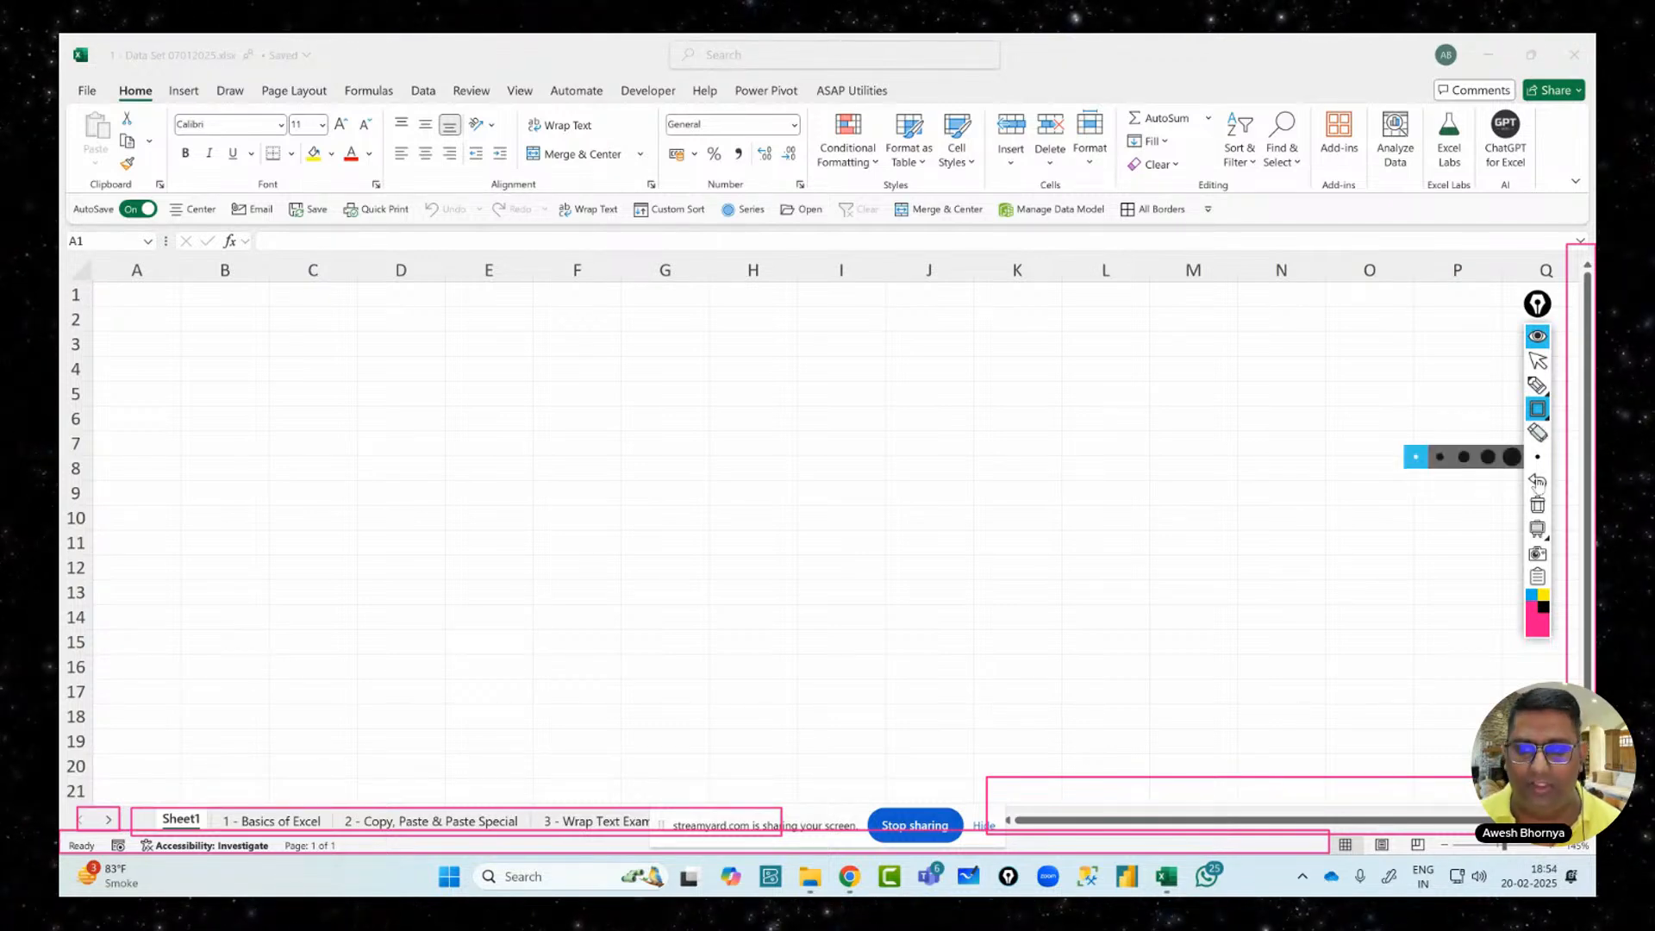
{"action": "left_click", "coordinate": [1537, 505]}
{"action": "mouse_move", "coordinate": [1548, 394]}
{"action": "left_click", "coordinate": [1538, 361]}
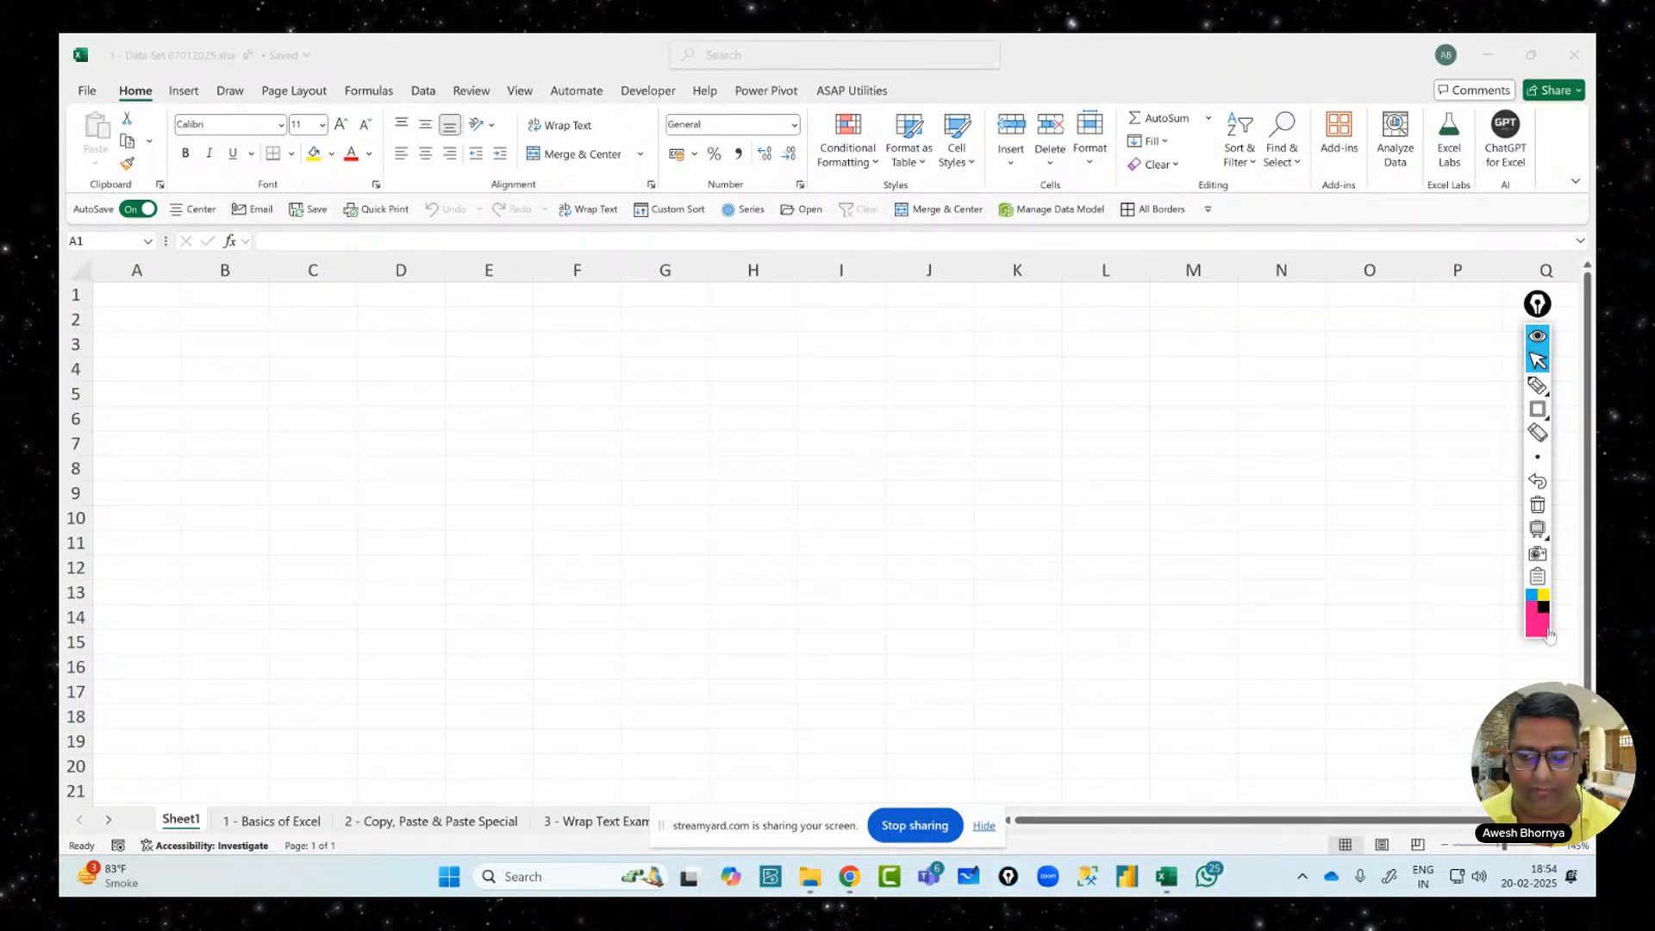
Box the sheet view buttons and zoom slider, then clear the outlines
{"action": "left_click", "coordinate": [1538, 410]}
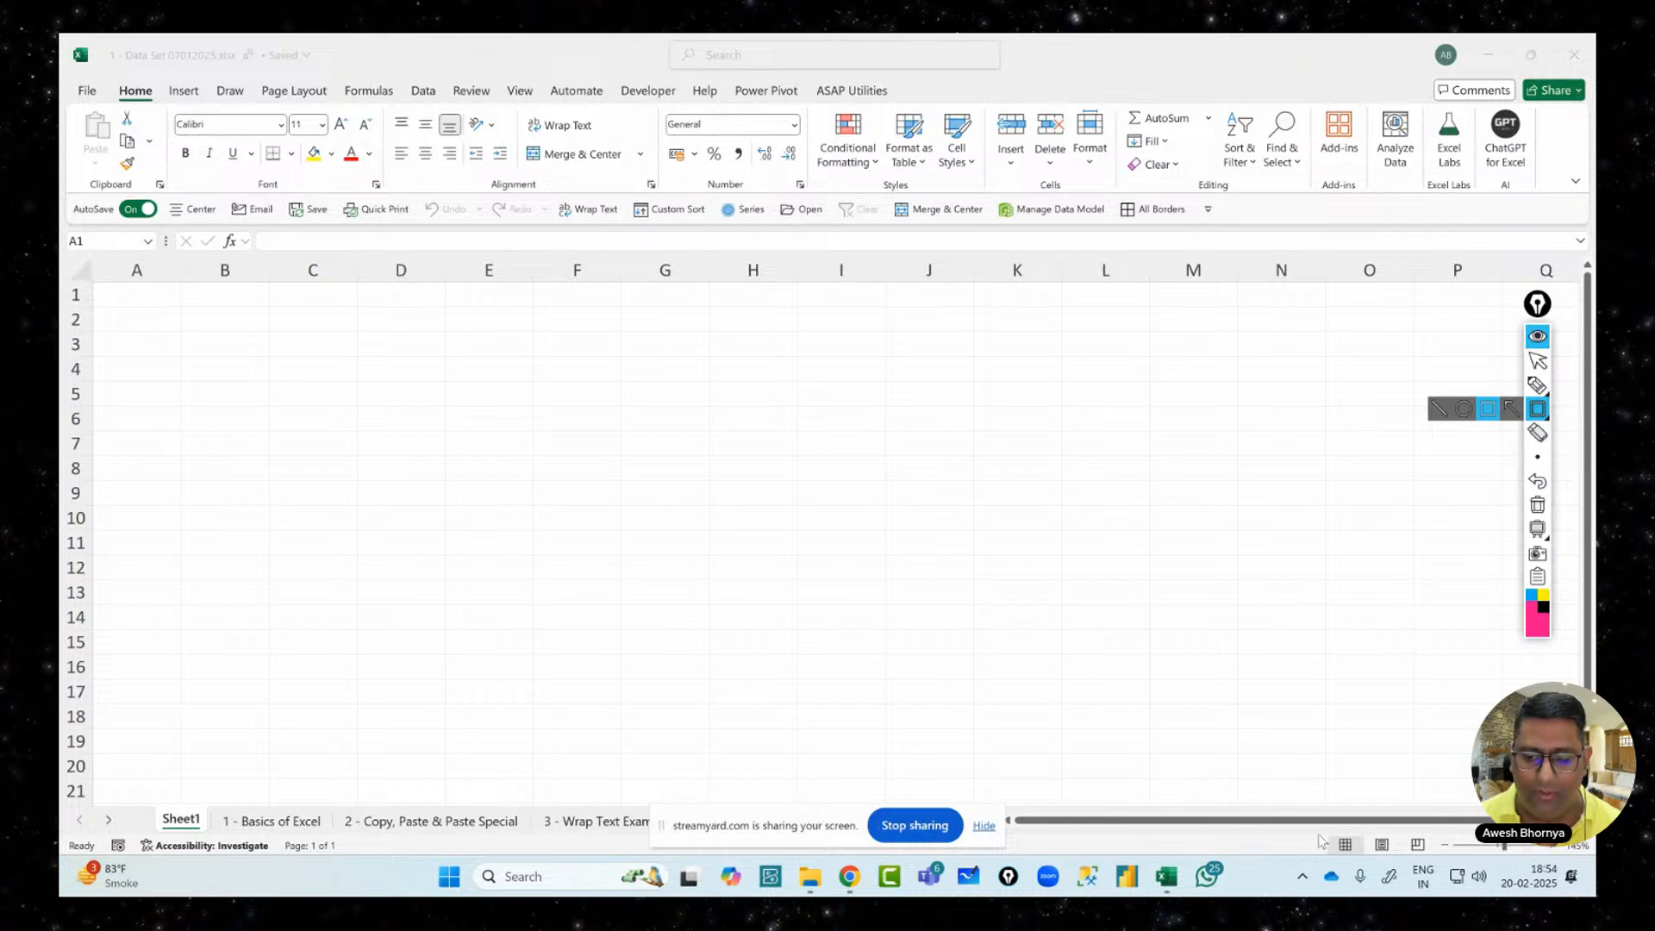
{"action": "left_click_drag", "start_coordinate": [1319, 834], "coordinate": [1431, 858]}
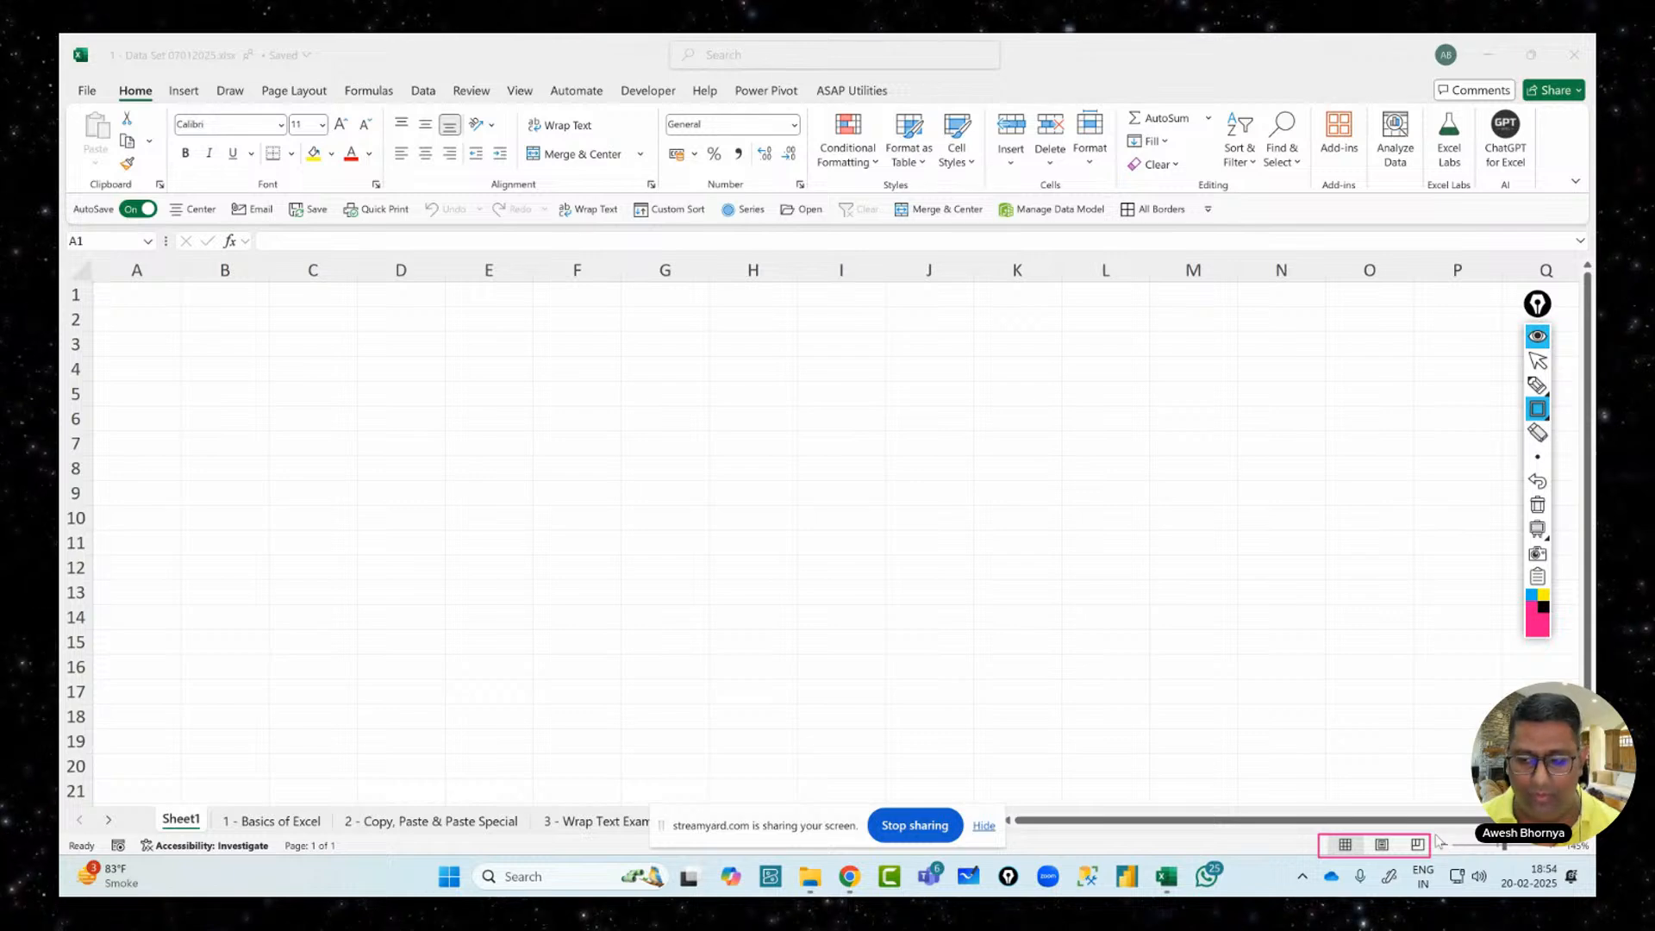
{"action": "left_click_drag", "start_coordinate": [1436, 835], "coordinate": [1457, 851]}
{"action": "left_click_drag", "start_coordinate": [1561, 866], "coordinate": [1565, 859]}
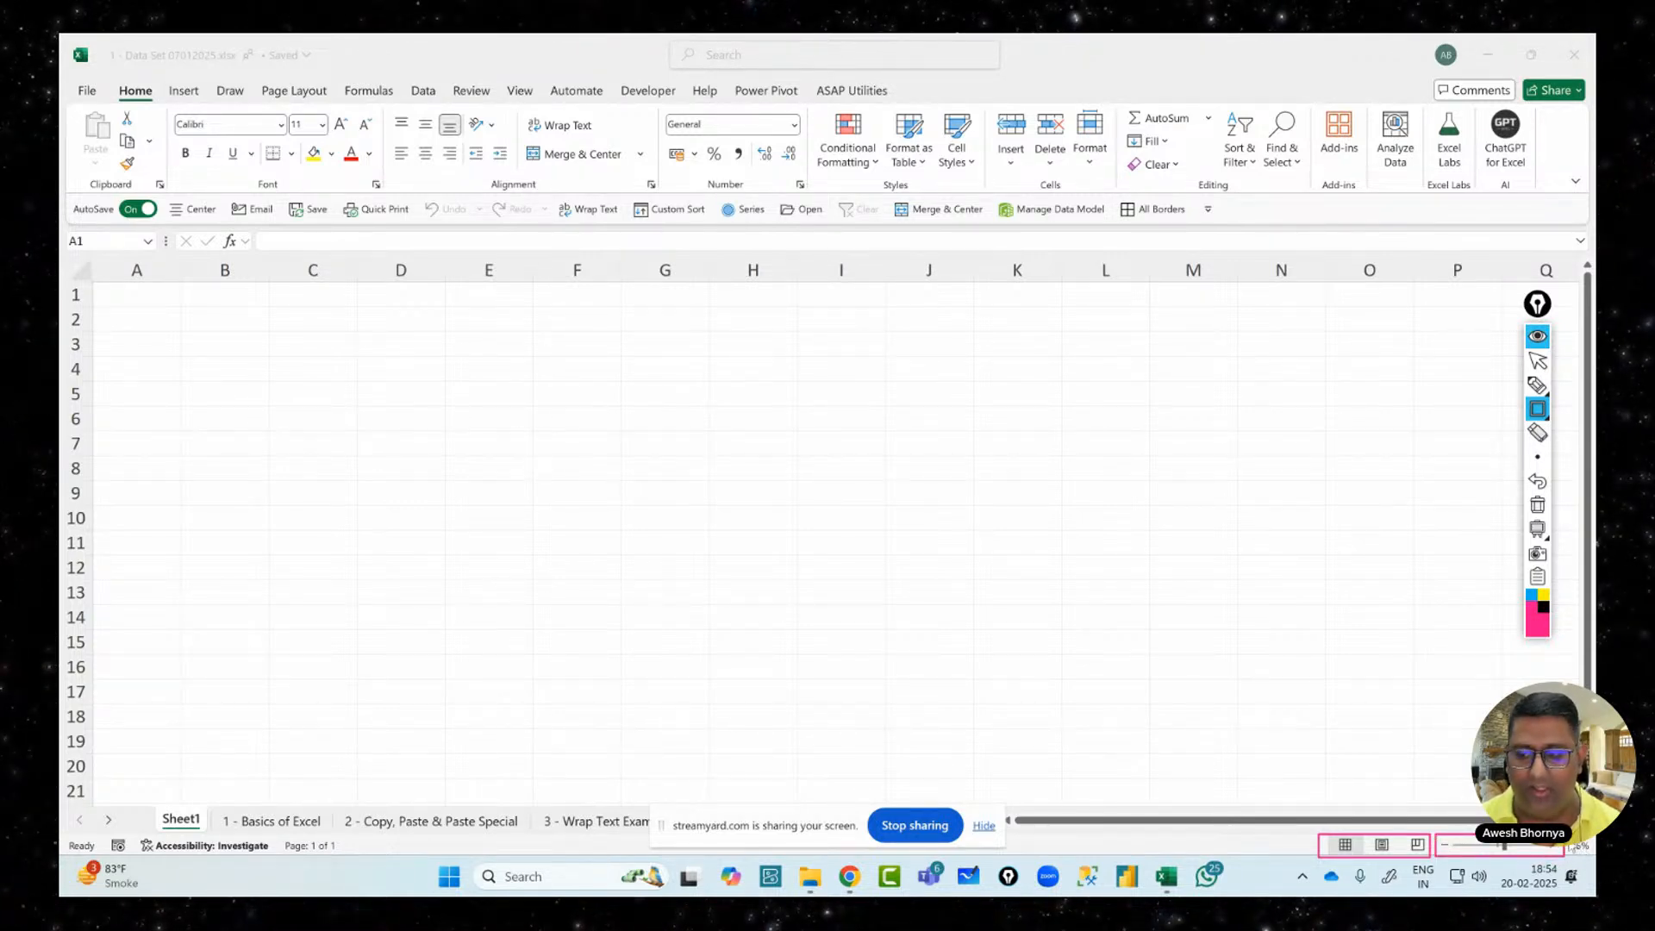
{"action": "left_click", "coordinate": [1538, 361]}
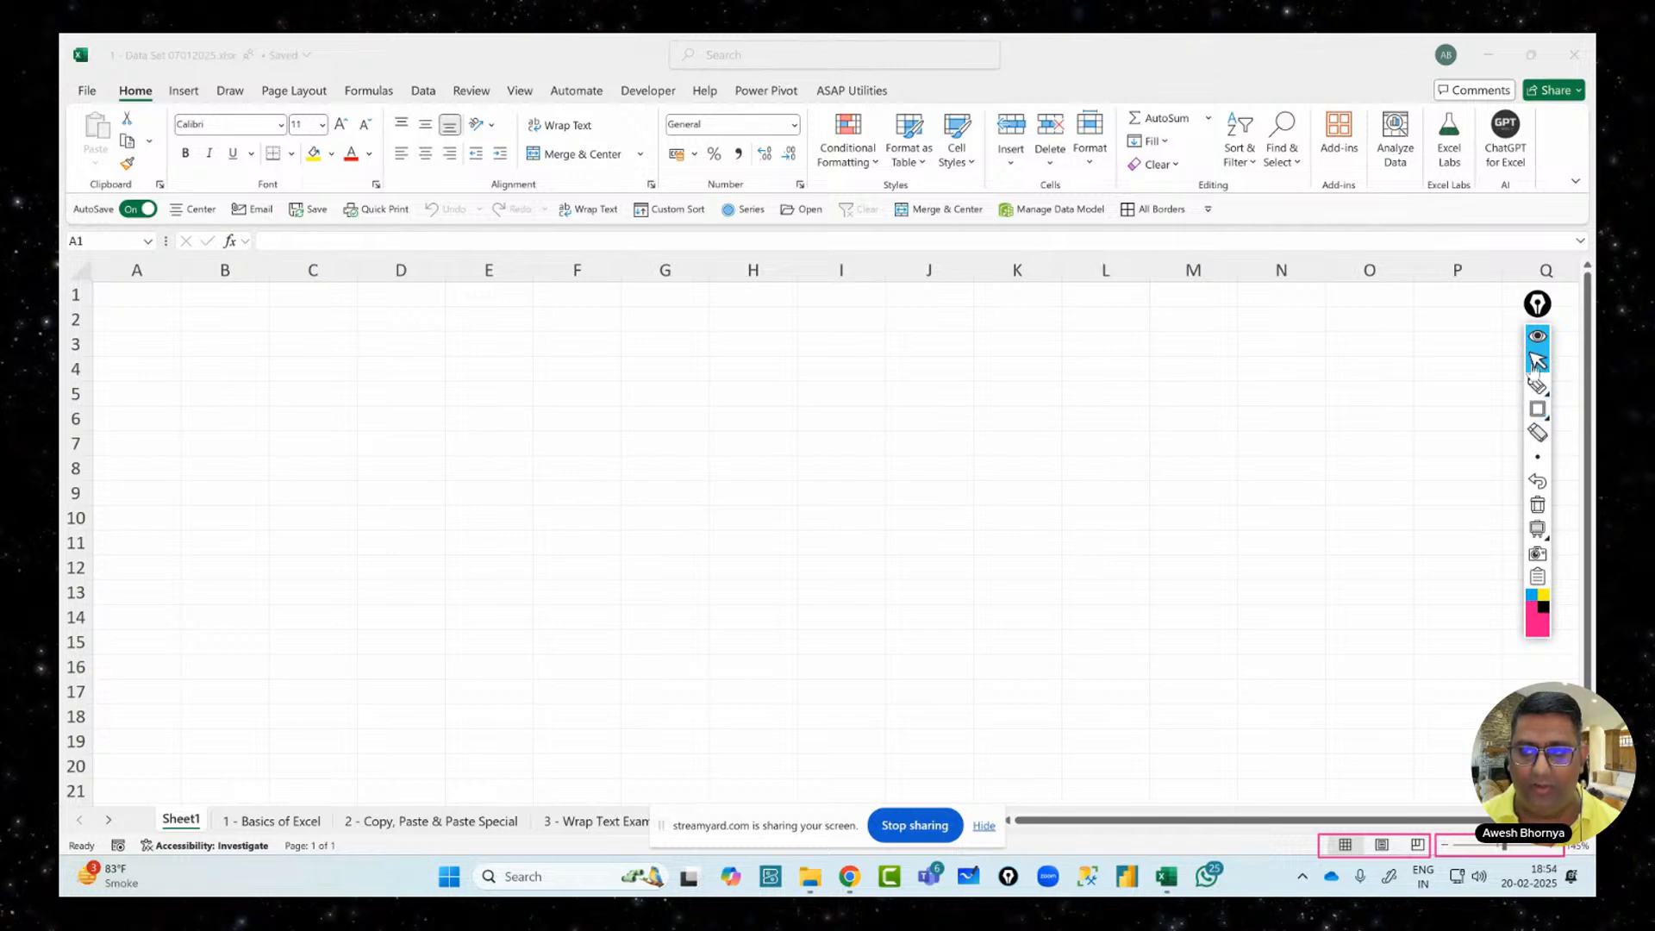
{"action": "left_click", "coordinate": [1538, 505]}
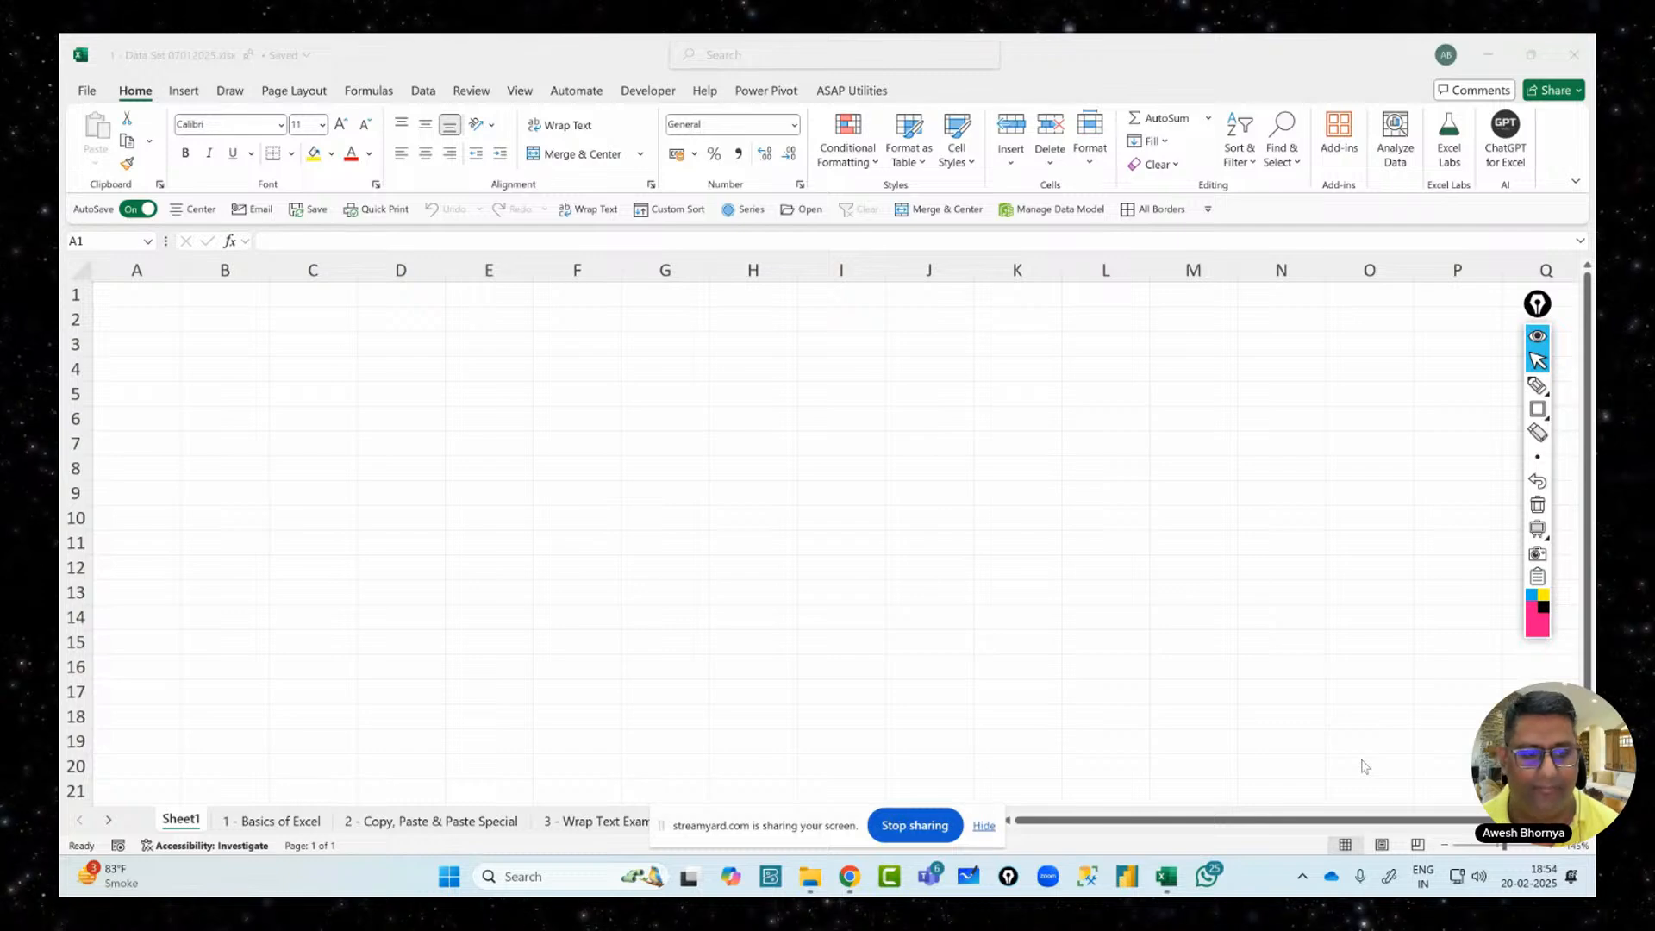
Drag column E's right border to make it about three times its normal width
{"action": "left_click", "coordinate": [535, 270]}
{"action": "left_click_drag", "start_coordinate": [536, 270], "coordinate": [535, 270]}
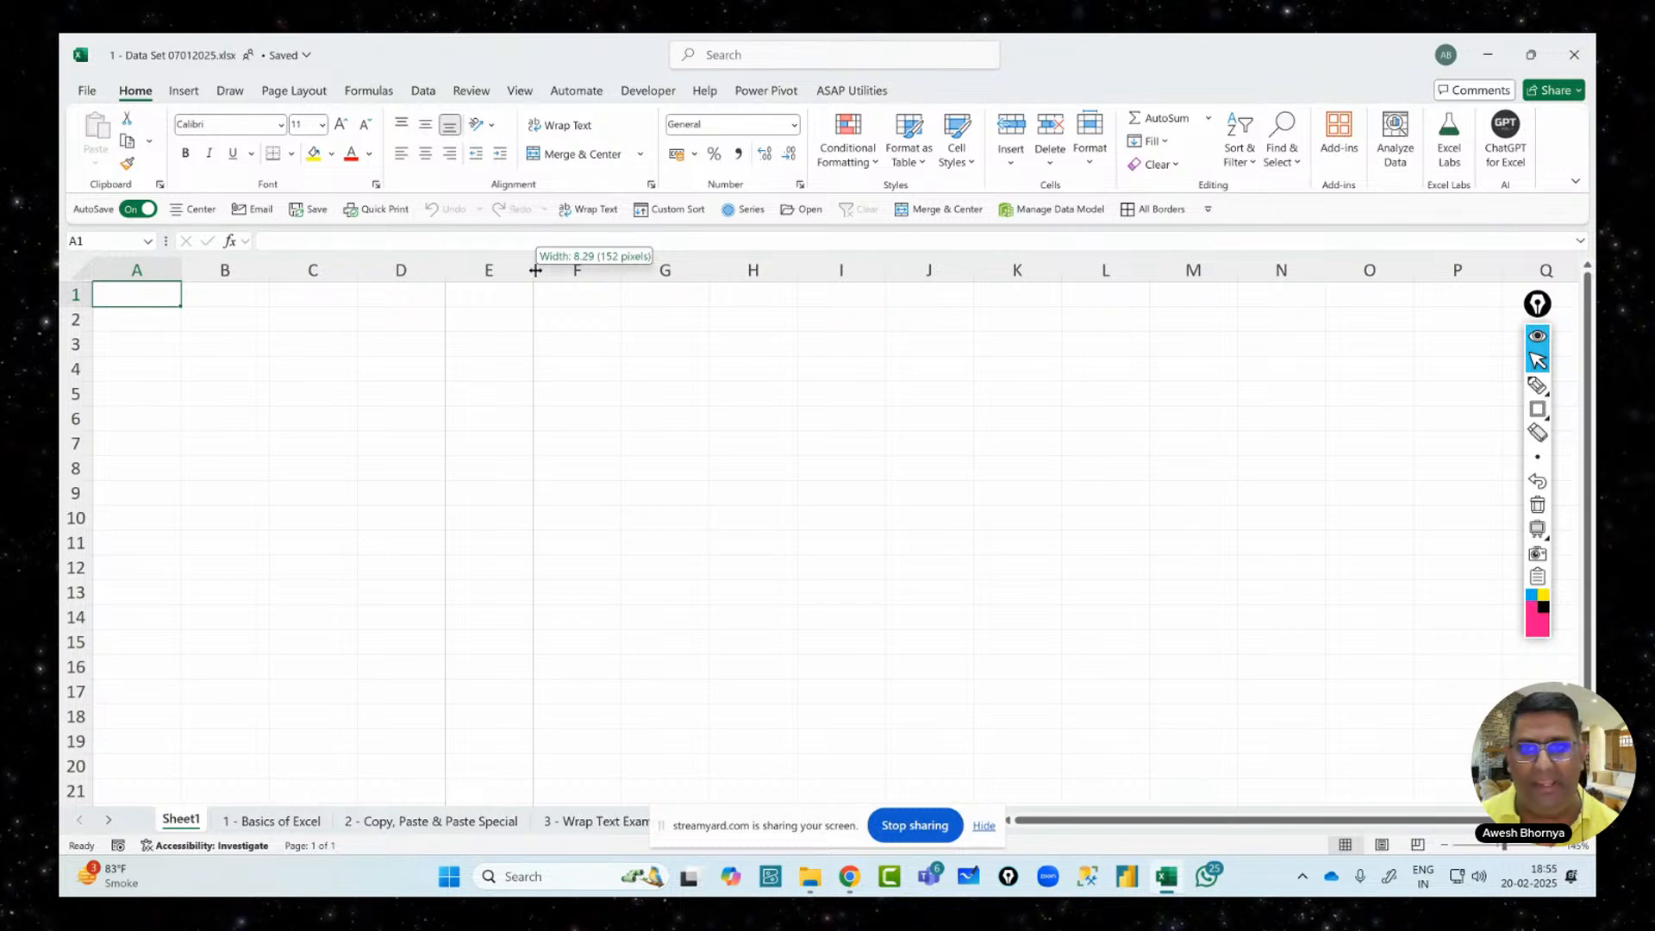
{"action": "left_click_drag", "start_coordinate": [536, 270], "coordinate": [717, 272]}
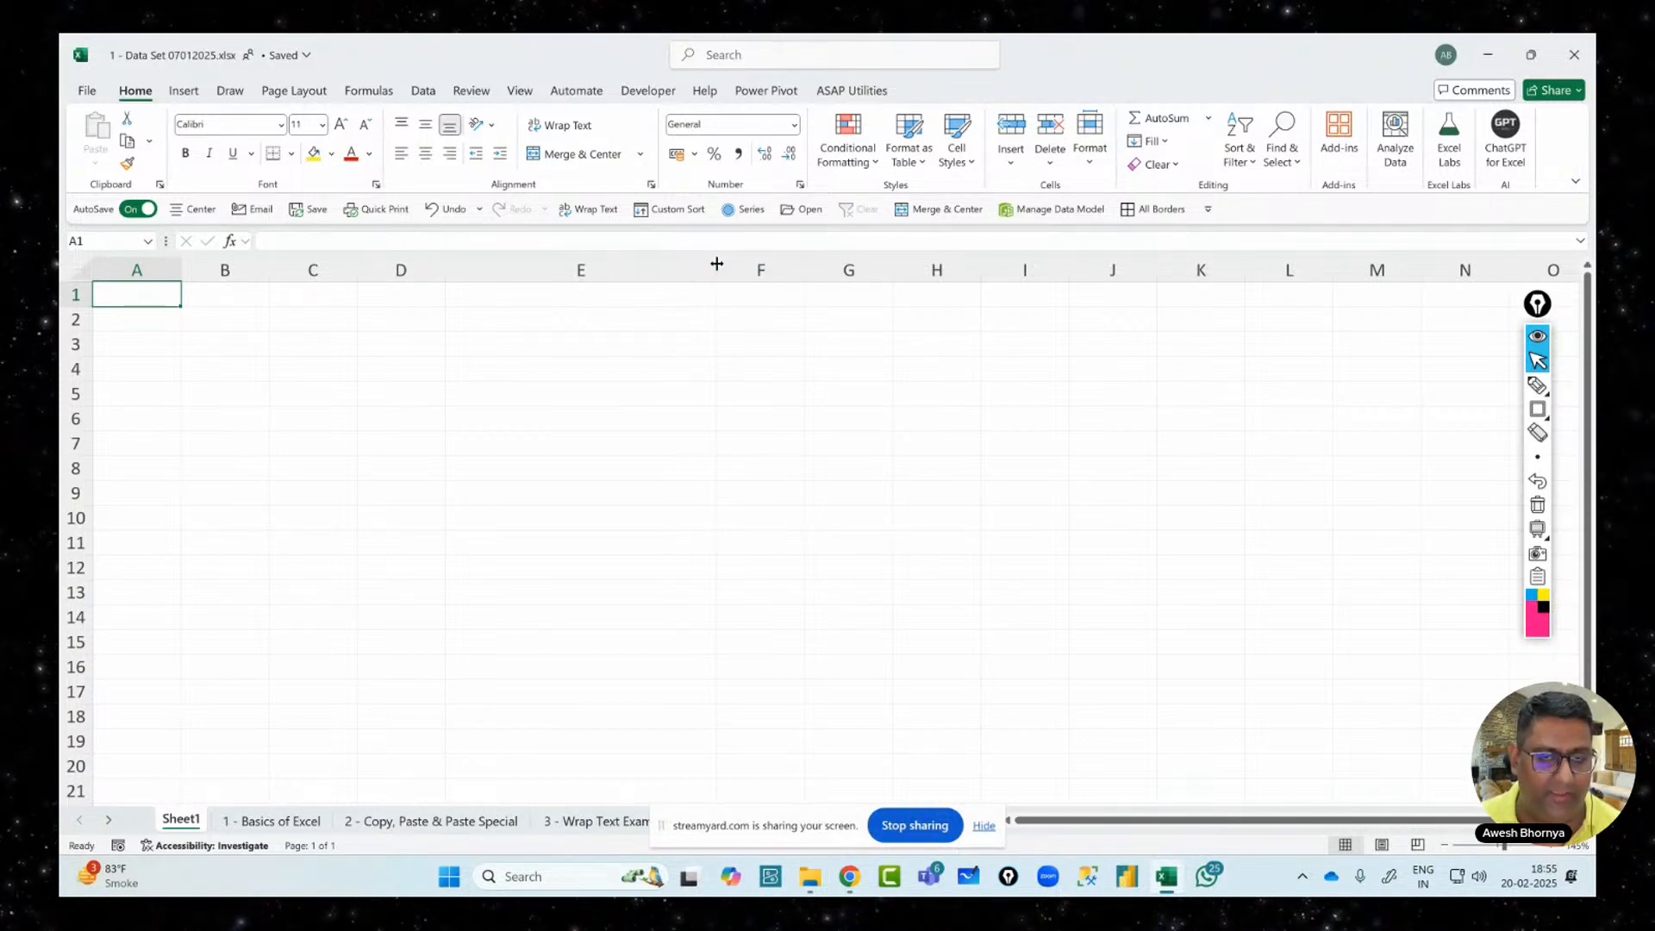
{"action": "left_click", "coordinate": [1538, 386]}
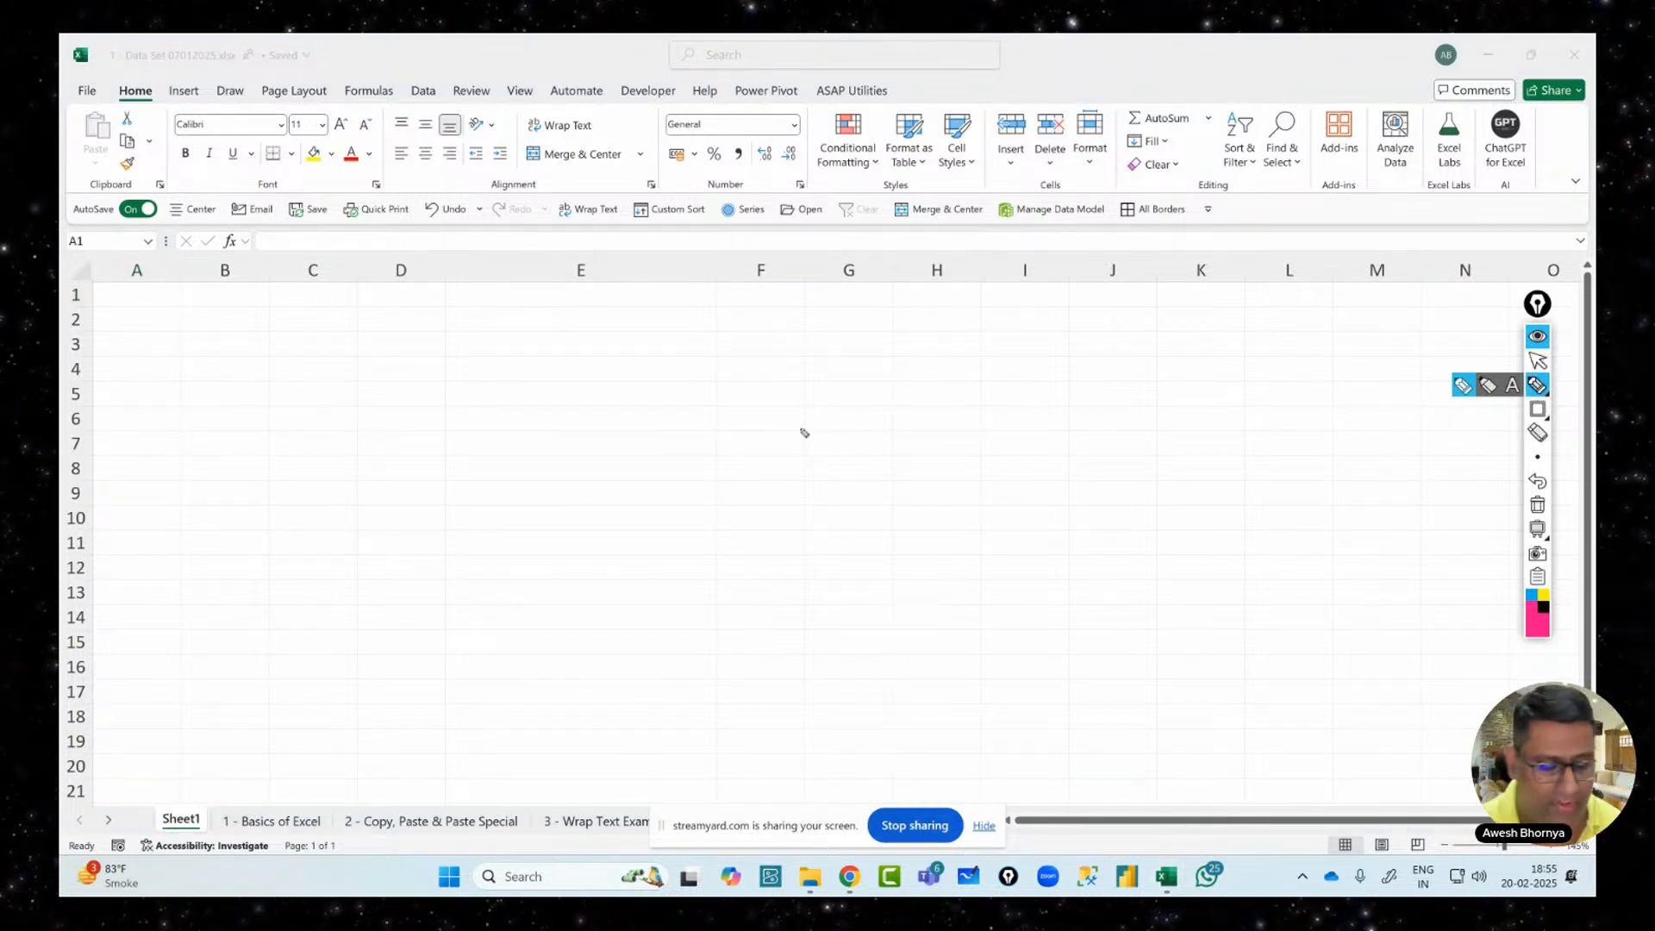
Handwrite 'Text' in pink, with 'Numbers' underlined below it, over the sheet's right half
{"action": "left_click_drag", "start_coordinate": [804, 410], "coordinate": [801, 479]}
{"action": "mouse_move", "coordinate": [770, 462]}
{"action": "left_mouse_down"}
{"action": "mouse_move", "coordinate": [806, 399]}
{"action": "mouse_move", "coordinate": [842, 459]}
{"action": "left_mouse_up"}
{"action": "mouse_move", "coordinate": [843, 422]}
{"action": "left_mouse_down"}
{"action": "mouse_move", "coordinate": [862, 455]}
{"action": "mouse_move", "coordinate": [841, 457]}
{"action": "left_mouse_up"}
{"action": "left_click_drag", "start_coordinate": [871, 396], "coordinate": [884, 451]}
{"action": "left_click_drag", "start_coordinate": [862, 415], "coordinate": [899, 399]}
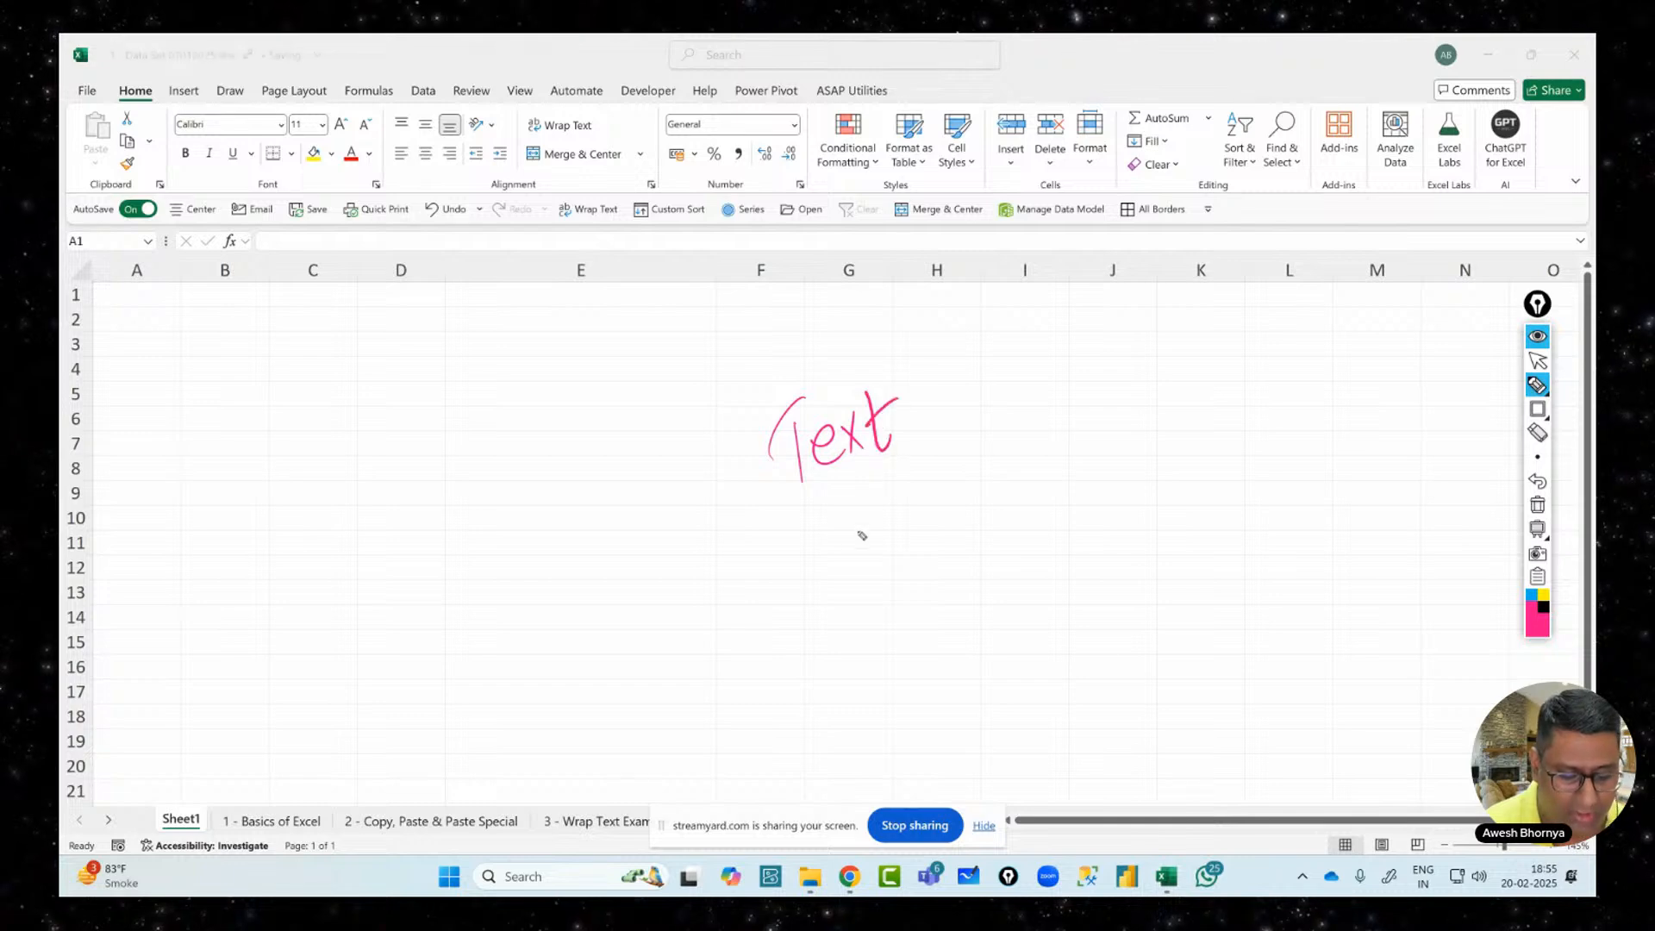
{"action": "mouse_move", "coordinate": [824, 528]}
{"action": "left_mouse_down"}
{"action": "mouse_move", "coordinate": [852, 560]}
{"action": "mouse_move", "coordinate": [890, 518]}
{"action": "mouse_move", "coordinate": [1005, 509]}
{"action": "mouse_move", "coordinate": [1030, 462]}
{"action": "mouse_move", "coordinate": [1039, 494]}
{"action": "left_mouse_up"}
{"action": "left_click_drag", "start_coordinate": [867, 586], "coordinate": [1118, 513]}
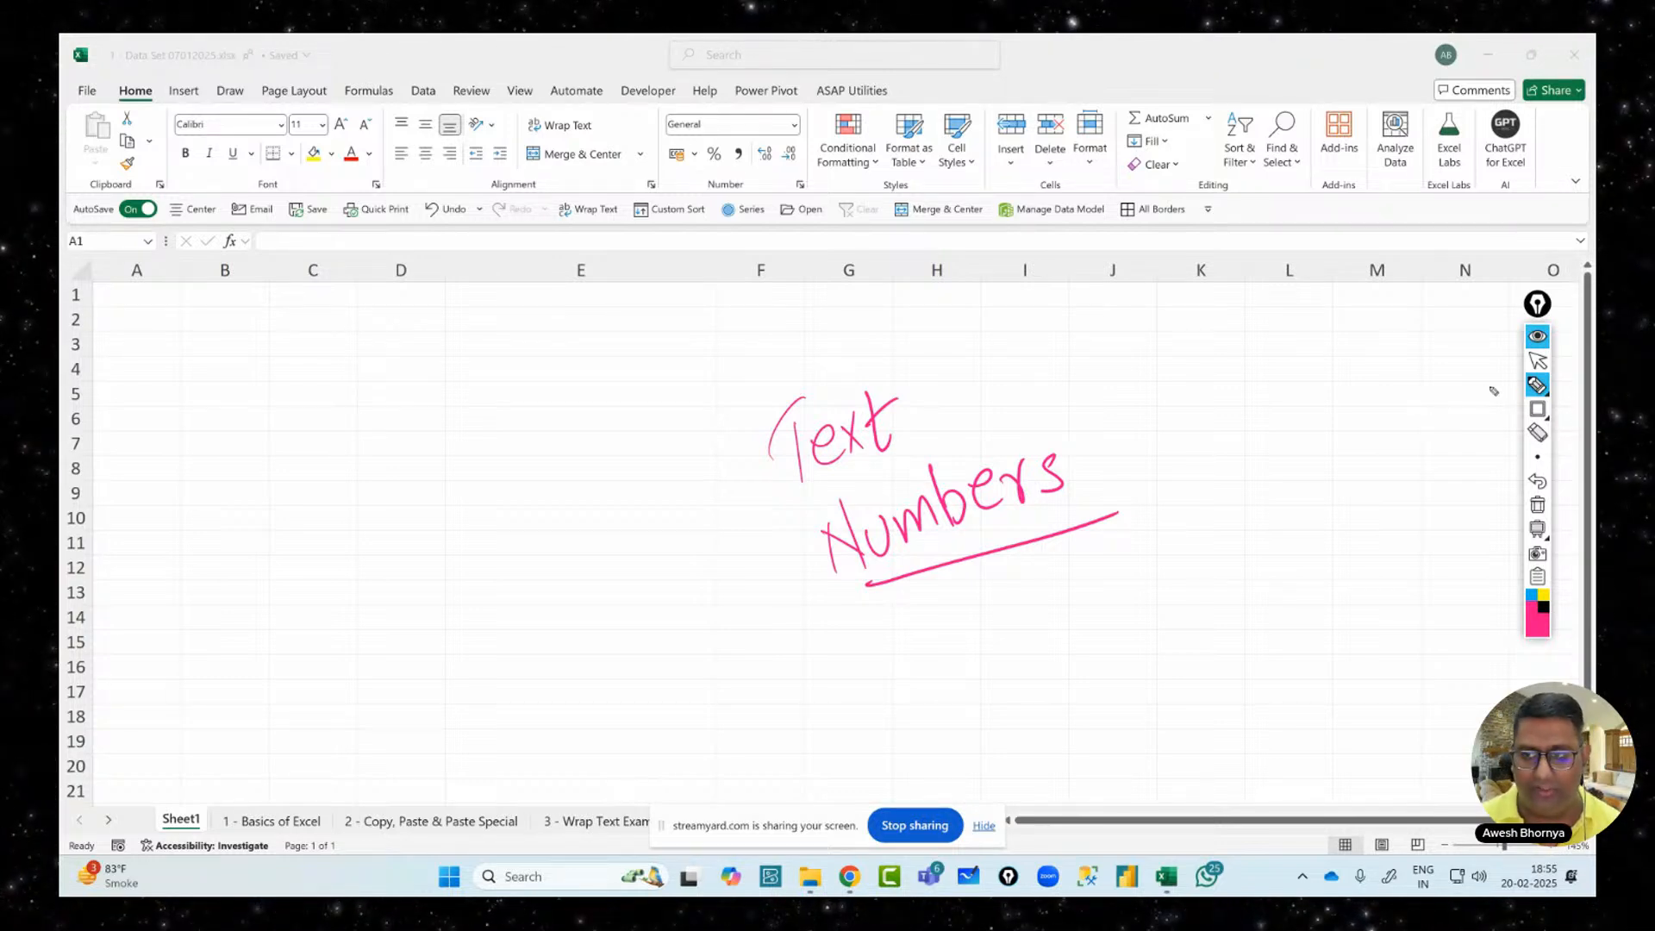
{"action": "left_click", "coordinate": [1537, 360]}
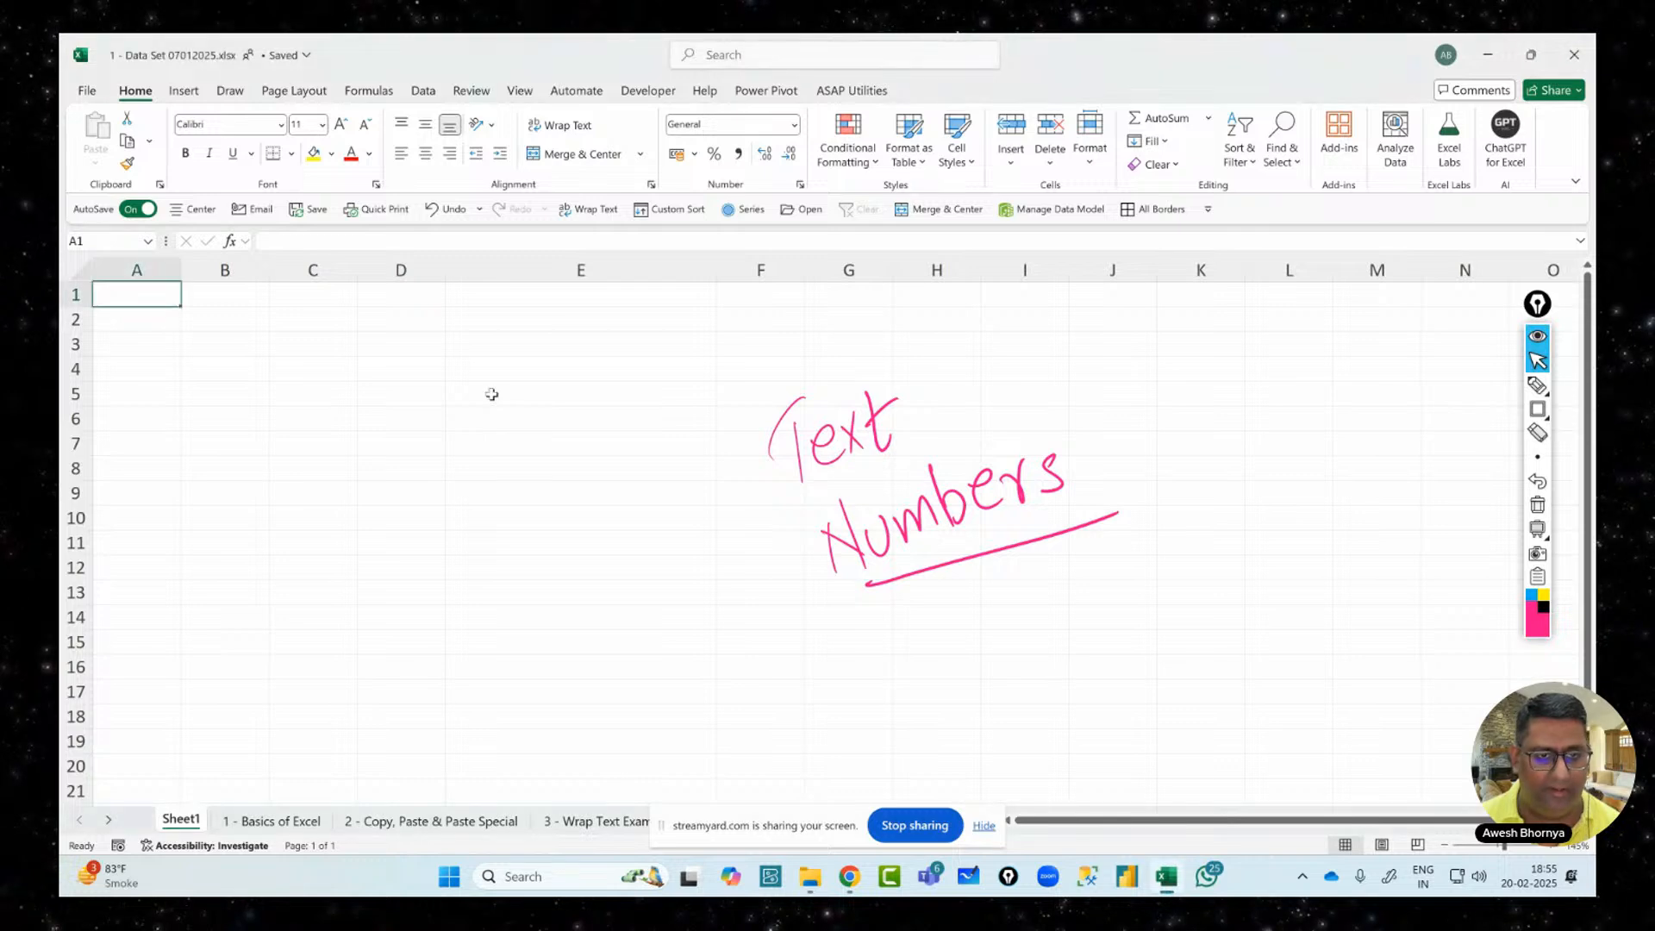
Enter 'Let's Upgrade' in E5, 'Let's Upgrade 2025' in E6 and the number 2025 in E7
{"action": "left_click", "coordinate": [557, 394]}
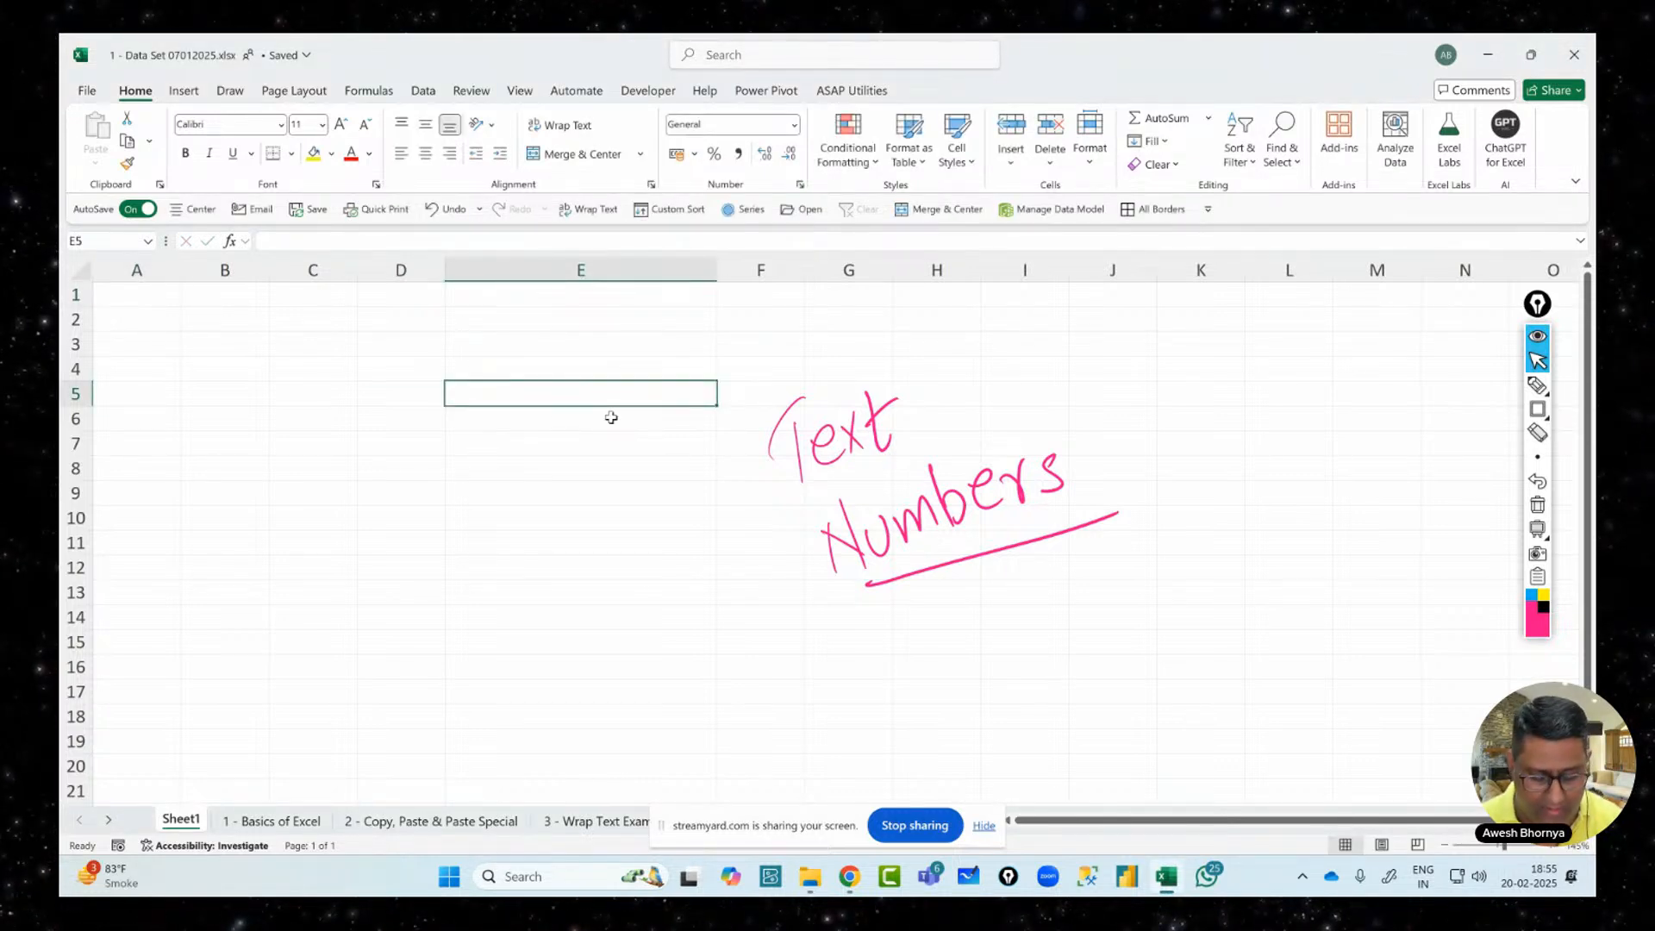
{"action": "type", "text": "Let's"}
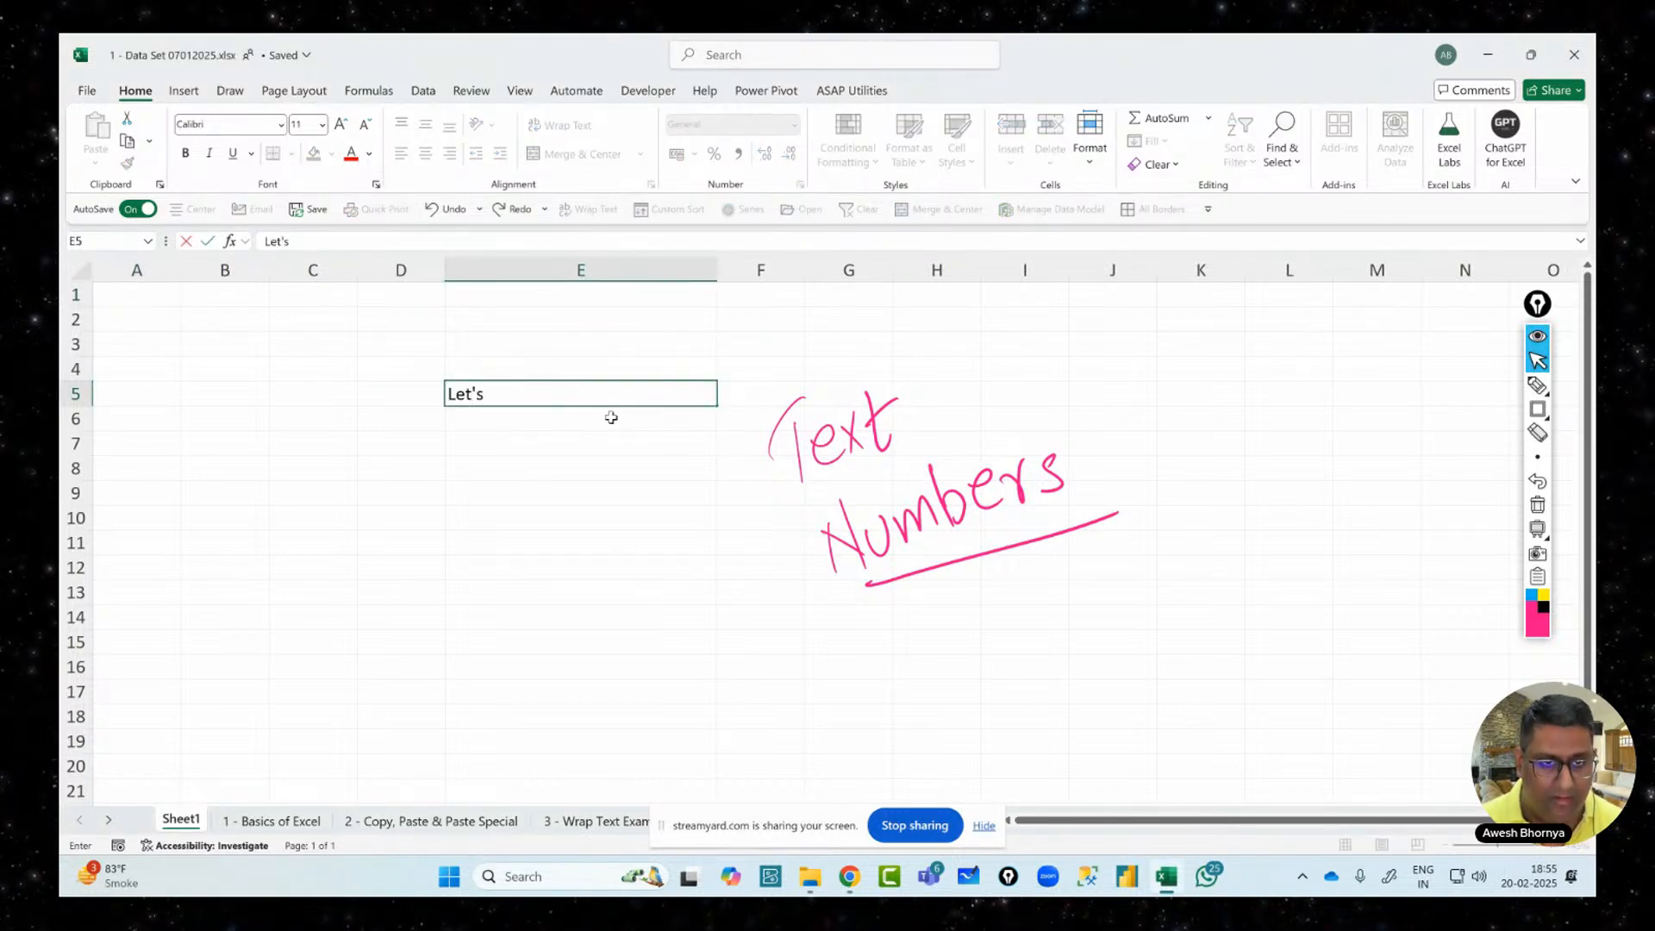
{"action": "type", "text": " Upgrade"}
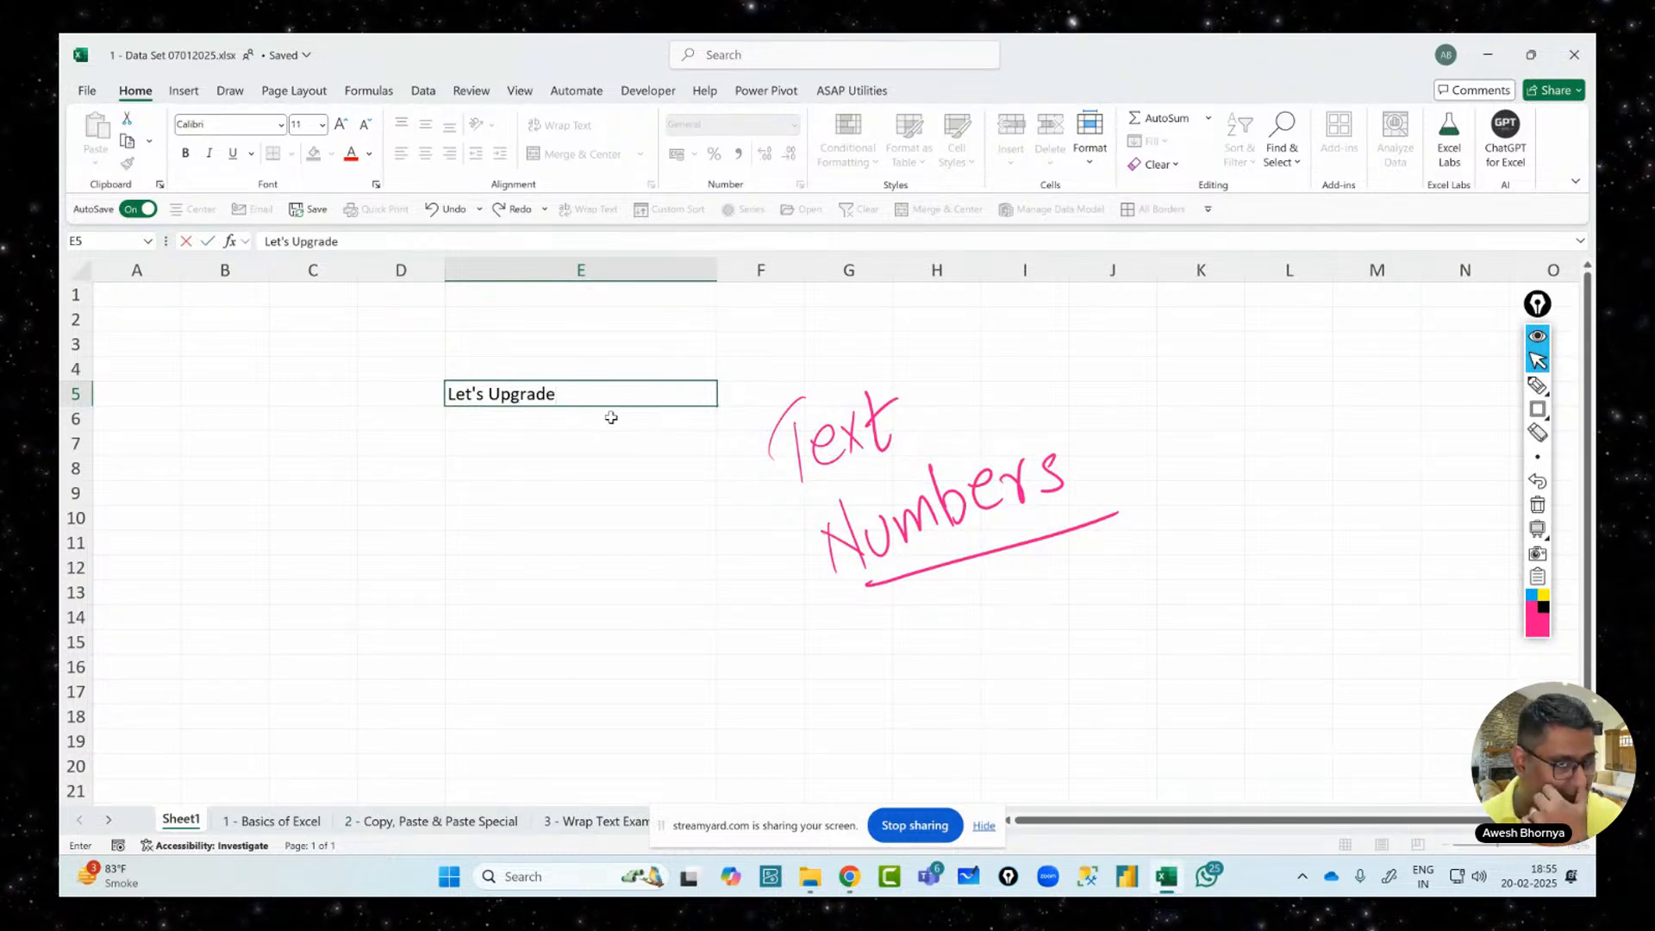
{"action": "key", "text": "Return"}
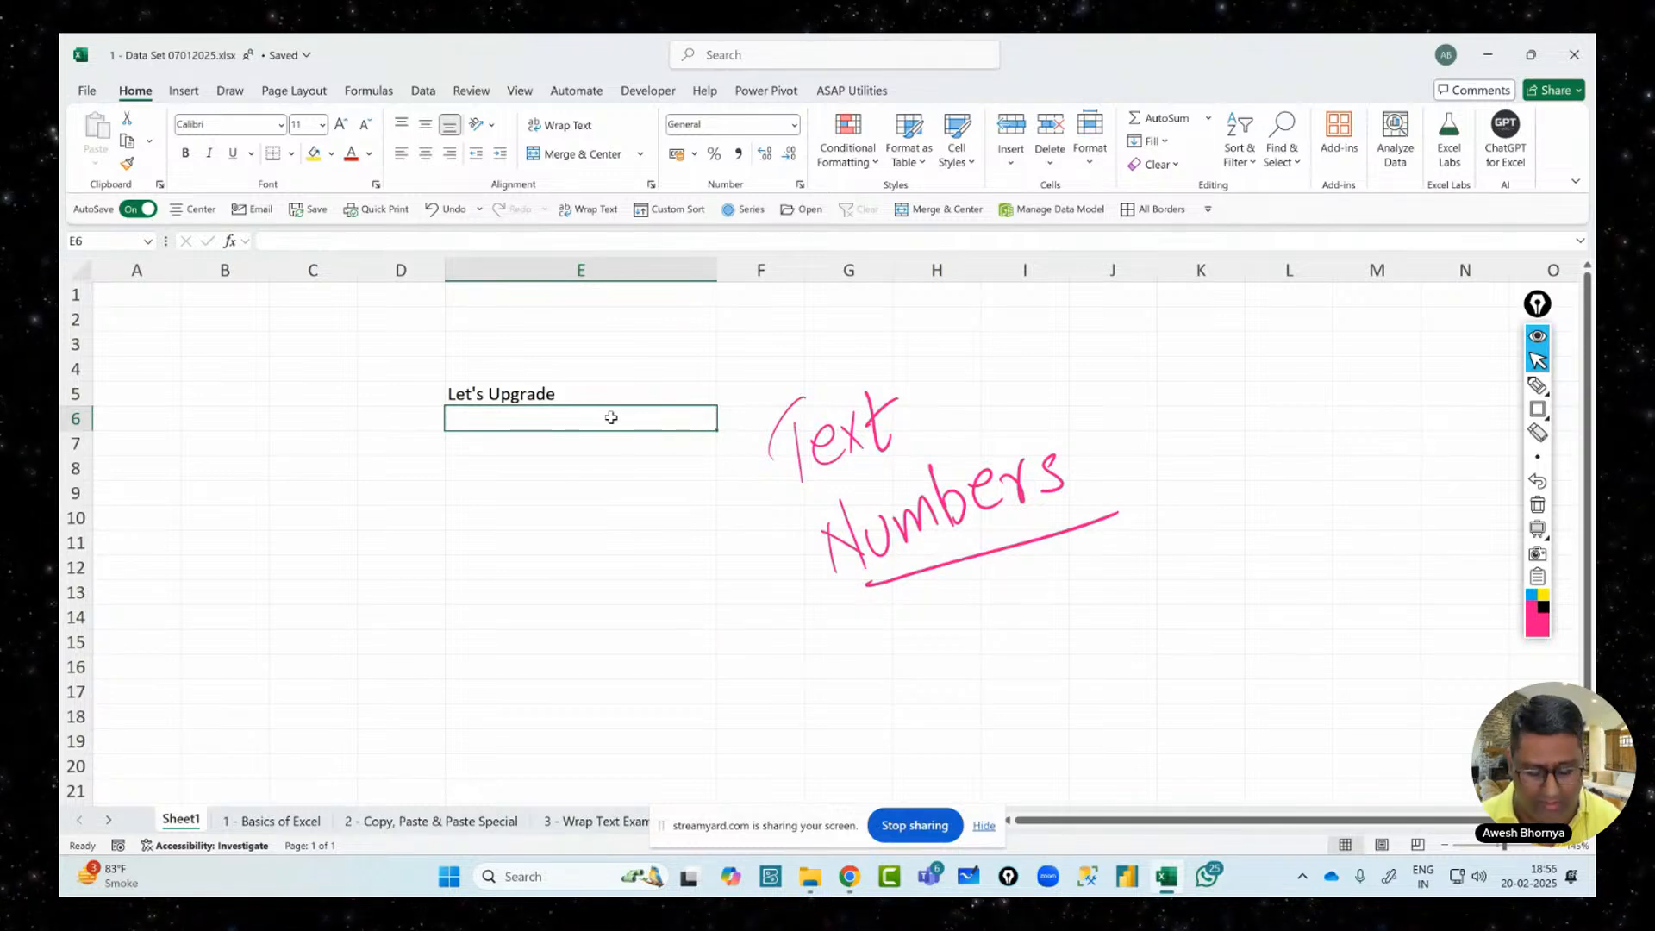
{"action": "type", "text": "Lets"}
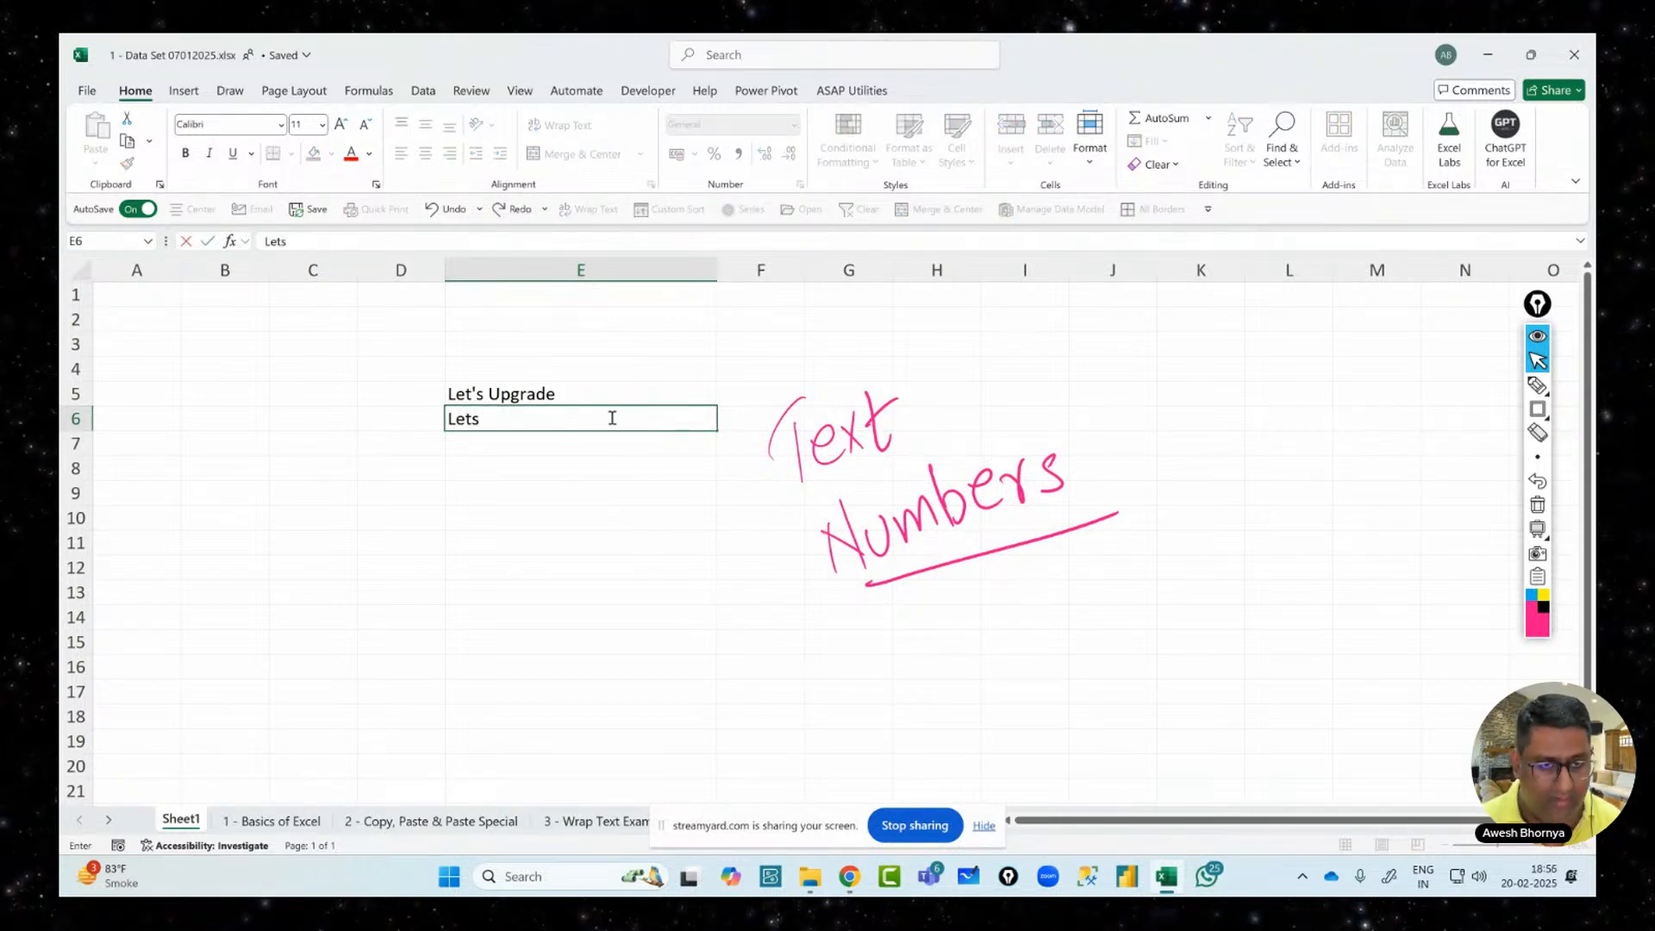
{"action": "type", "text": "'s Upgra"}
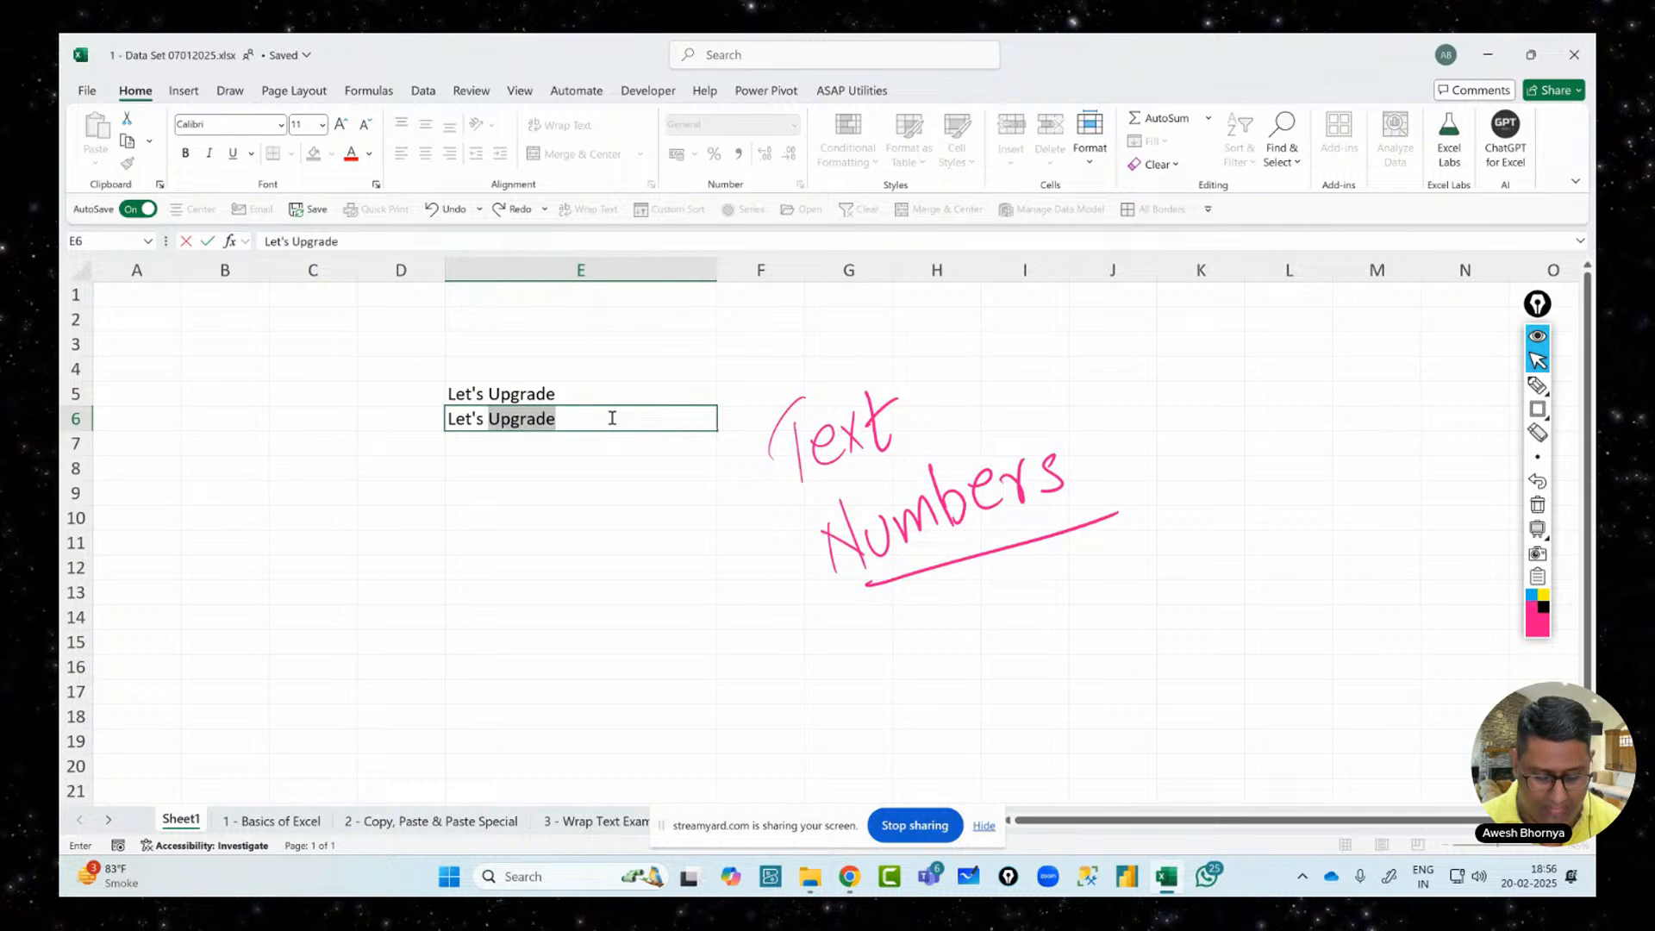
{"action": "type", "text": "de "}
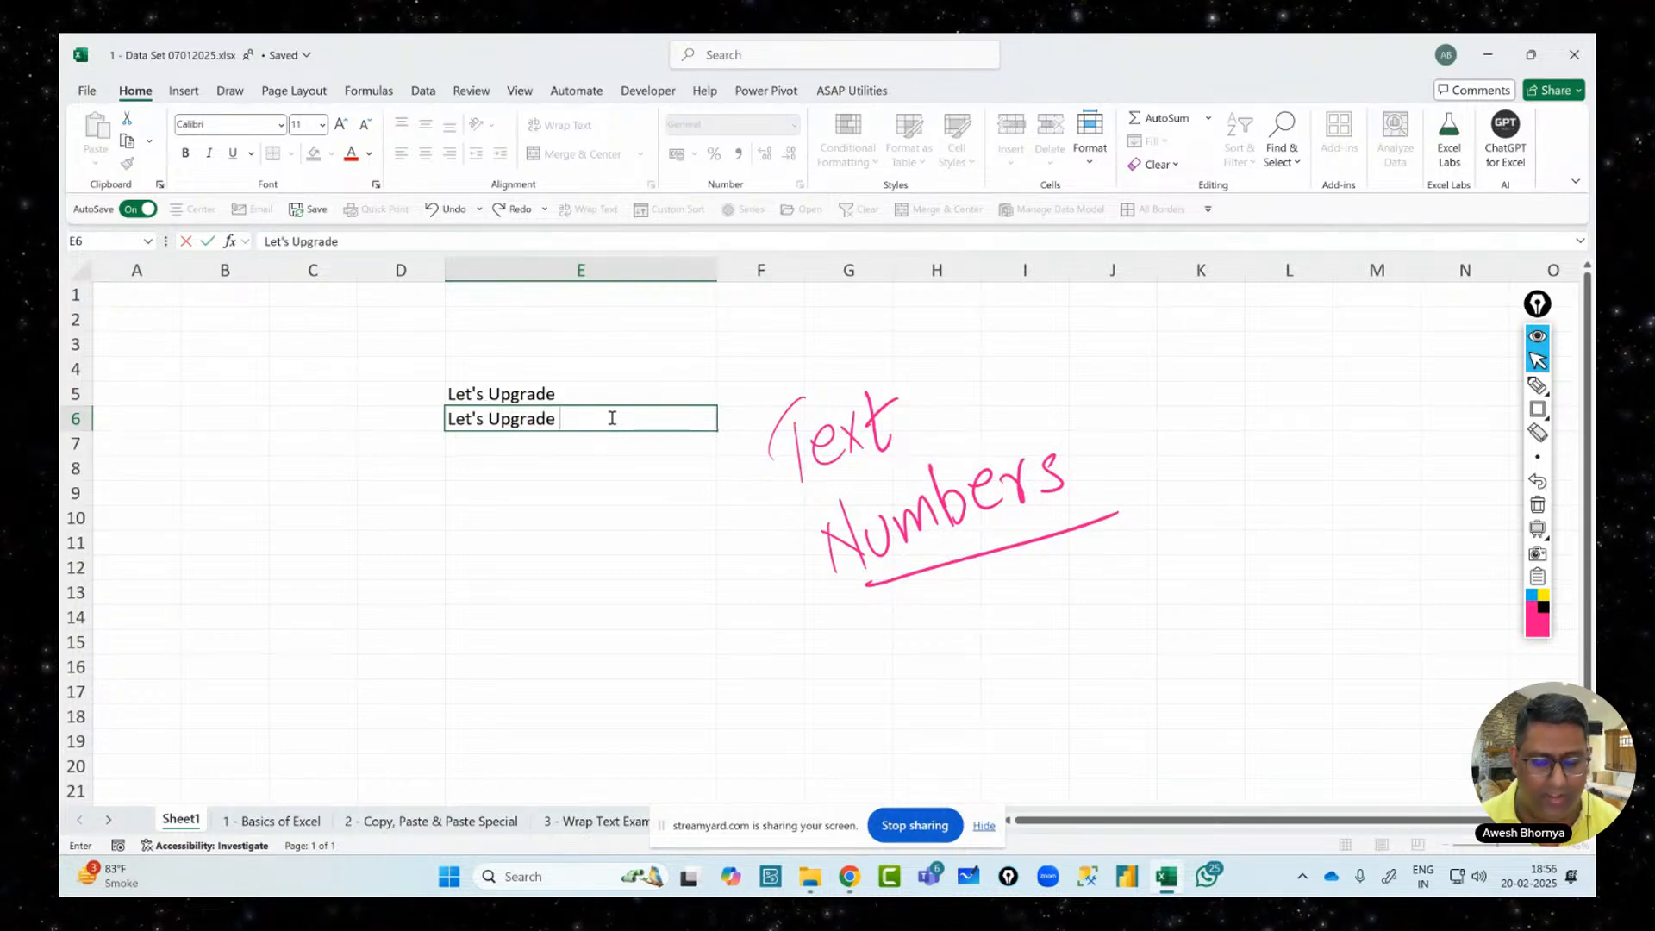
{"action": "type", "text": "2025"}
{"action": "key", "text": "Return"}
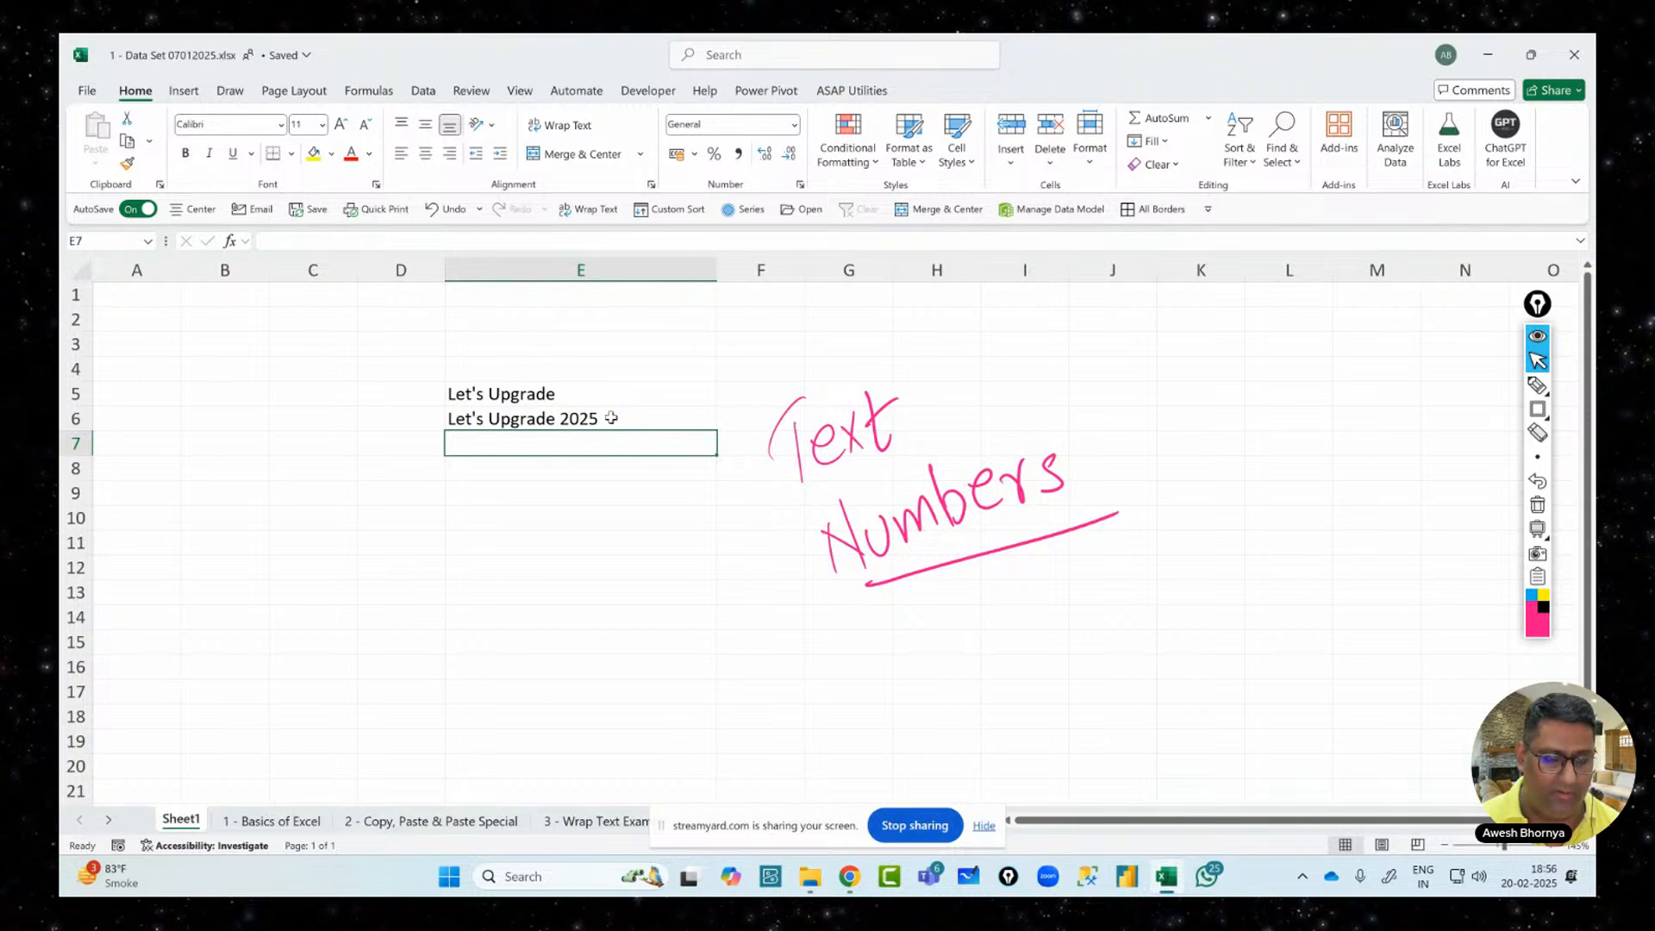
{"action": "type", "text": "2025"}
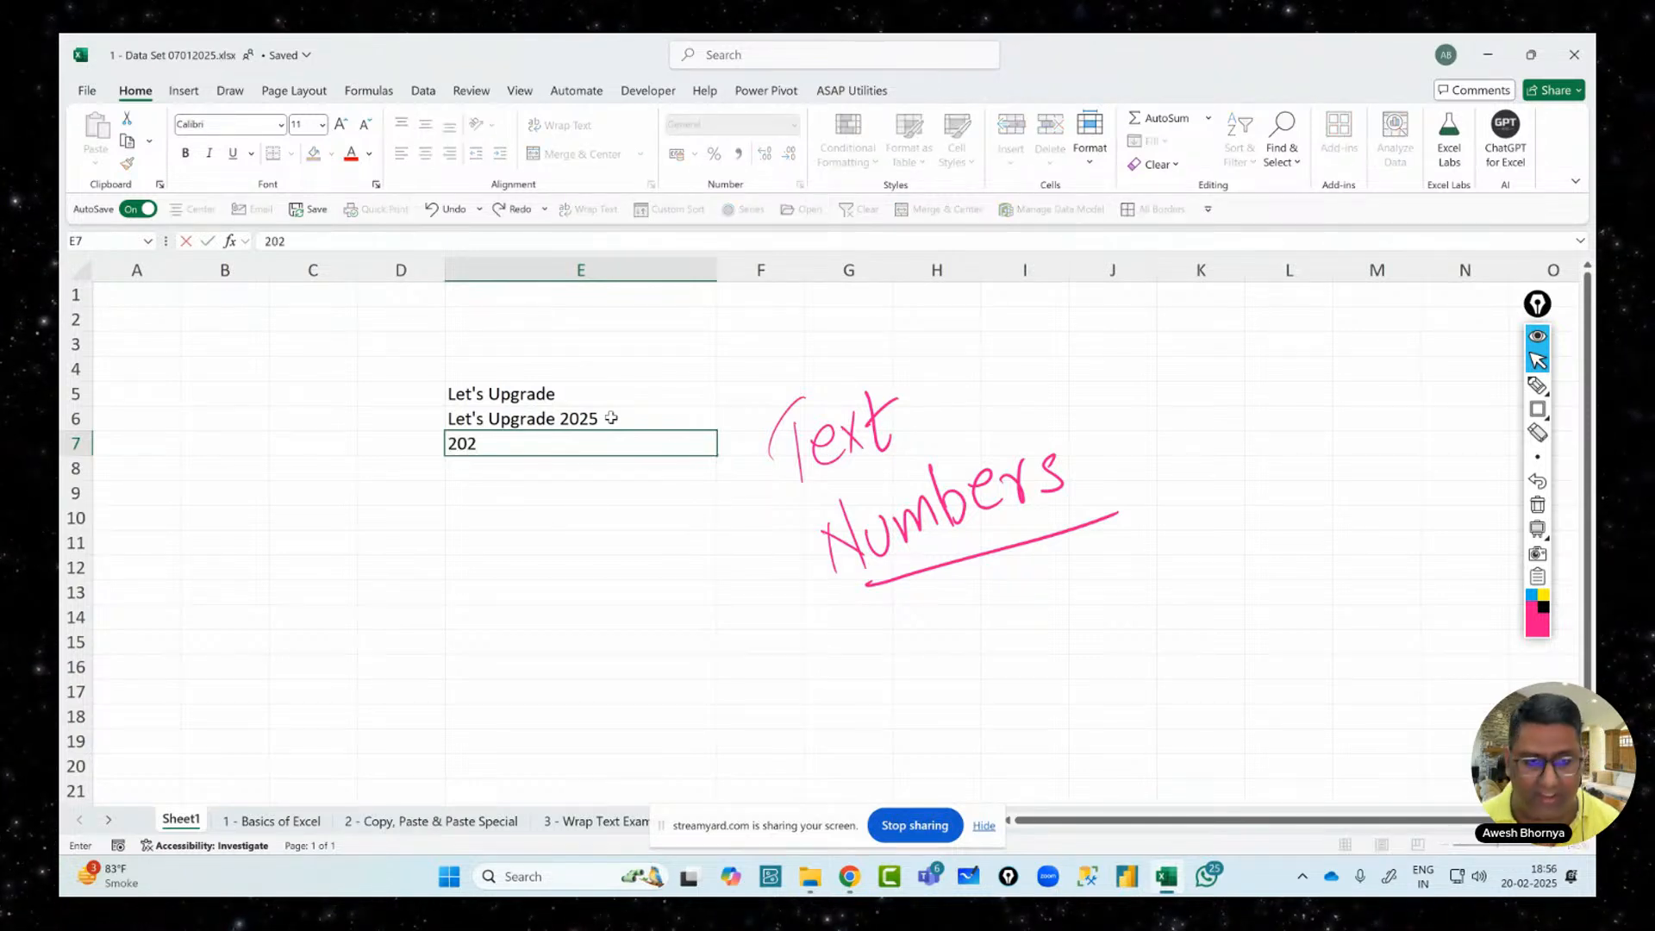
{"action": "key", "text": "Return"}
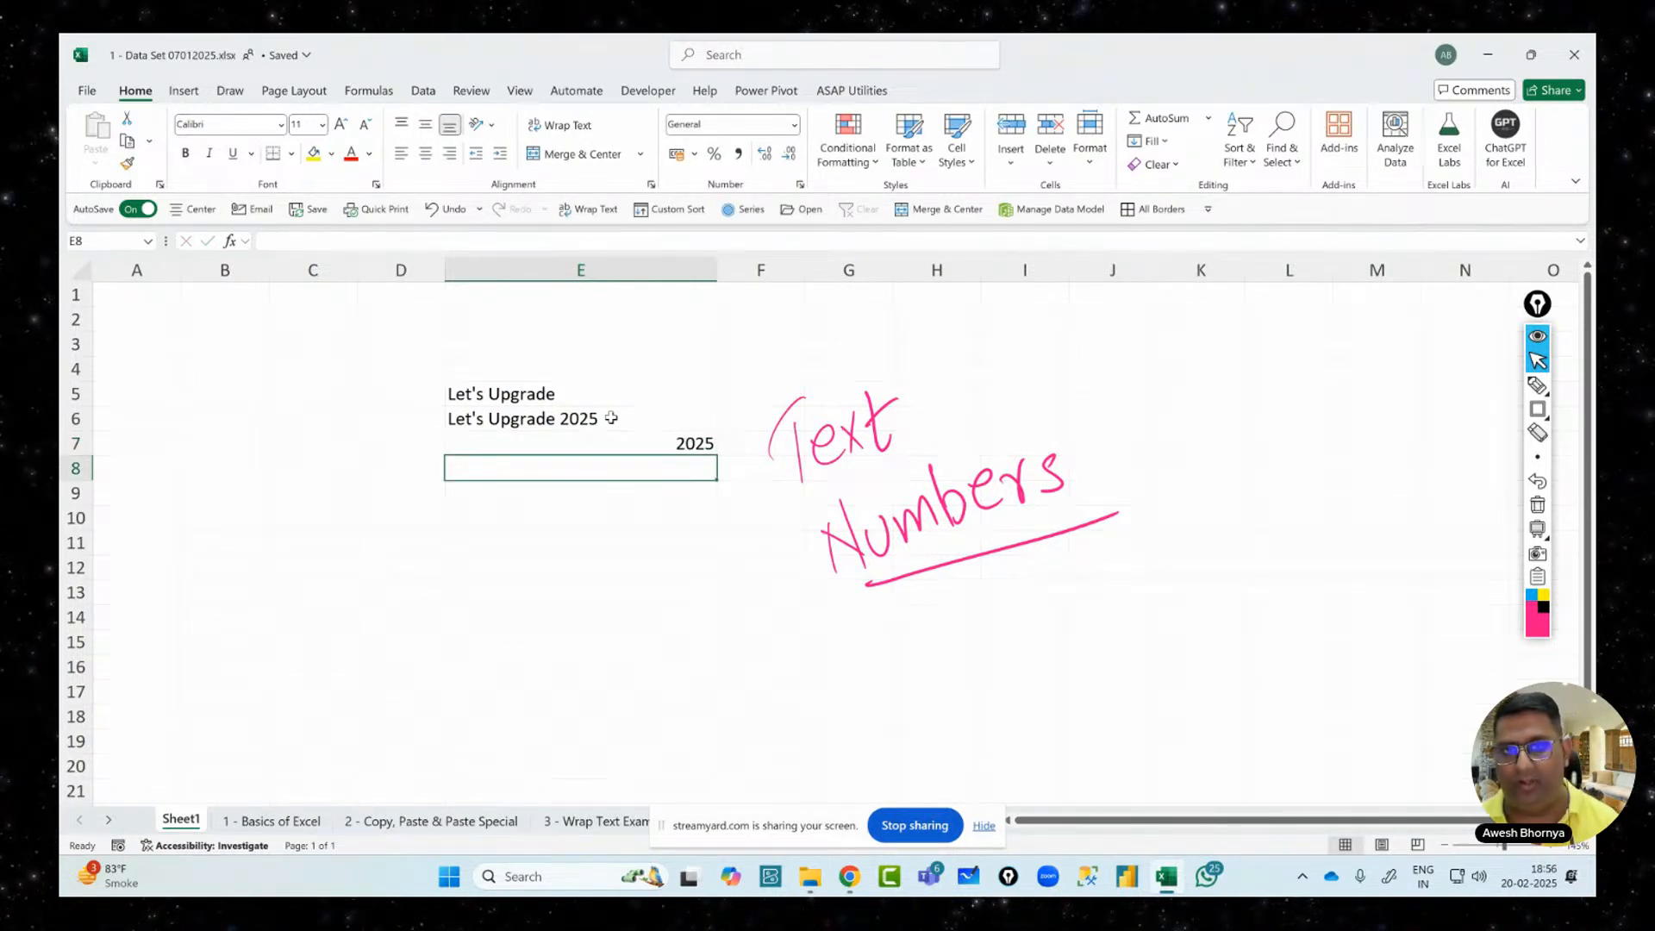
{"action": "left_click", "coordinate": [1538, 385]}
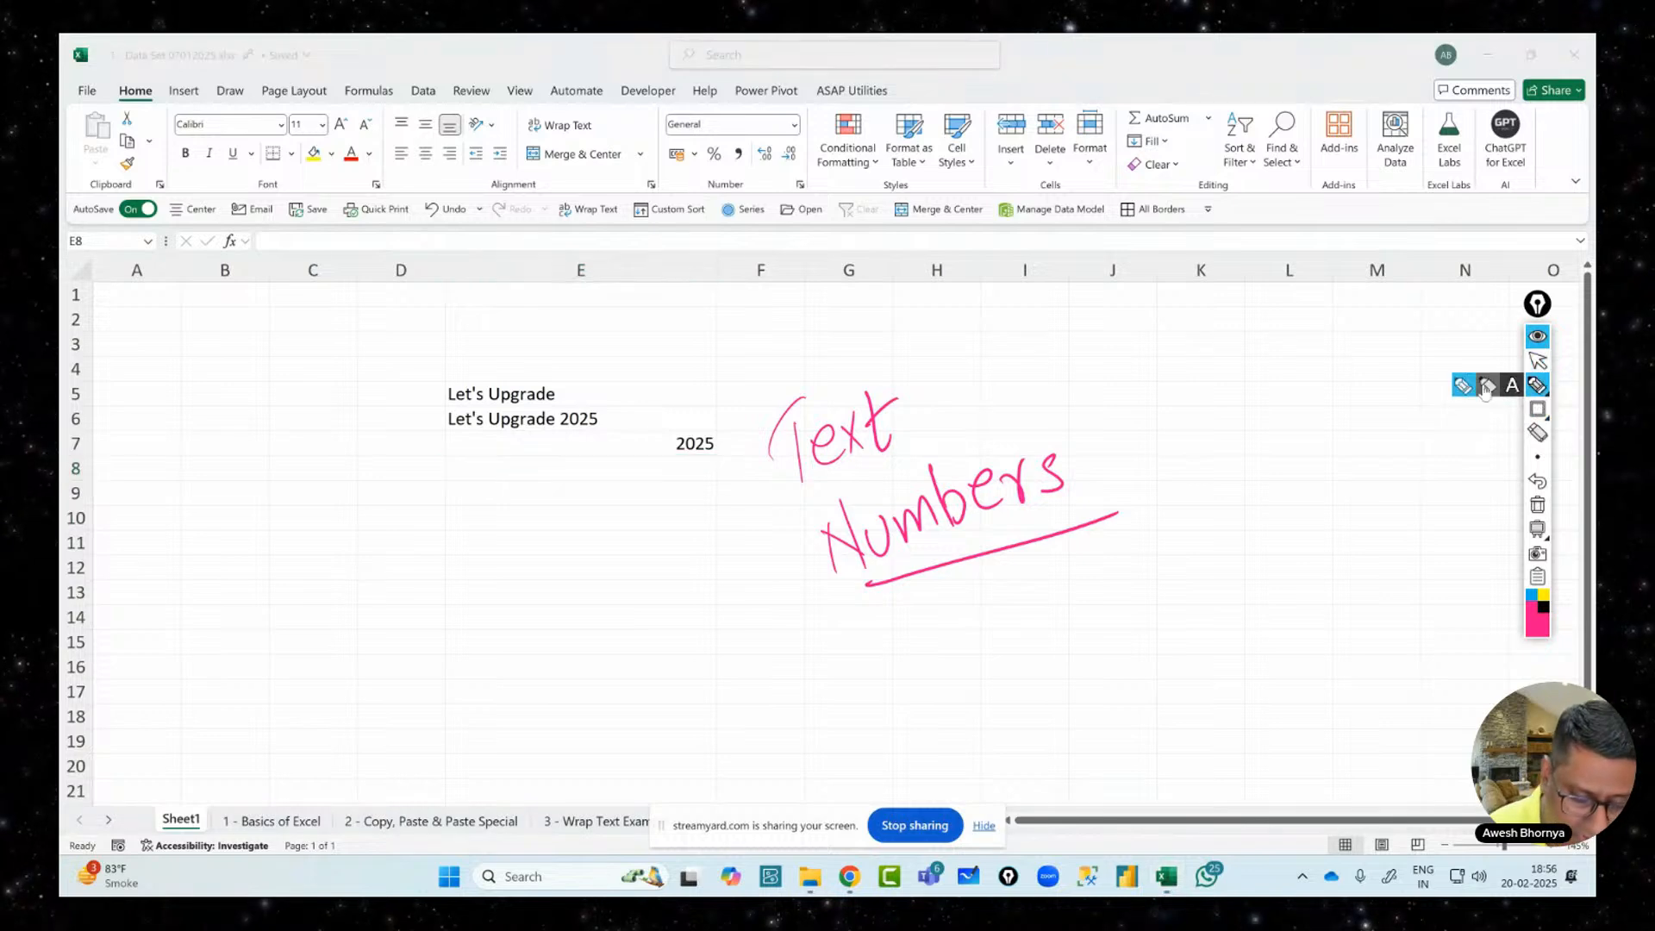
{"action": "mouse_move", "coordinate": [811, 399]}
{"action": "left_mouse_down"}
{"action": "mouse_move", "coordinate": [606, 343]}
{"action": "mouse_move", "coordinate": [575, 389]}
{"action": "mouse_move", "coordinate": [599, 379]}
{"action": "mouse_move", "coordinate": [643, 415]}
{"action": "mouse_move", "coordinate": [689, 353]}
{"action": "mouse_move", "coordinate": [721, 368]}
{"action": "left_mouse_up"}
{"action": "mouse_move", "coordinate": [942, 569]}
{"action": "left_mouse_down"}
{"action": "mouse_move", "coordinate": [938, 595]}
{"action": "mouse_move", "coordinate": [695, 488]}
{"action": "mouse_move", "coordinate": [697, 470]}
{"action": "left_mouse_up"}
{"action": "left_click_drag", "start_coordinate": [681, 498], "coordinate": [717, 513]}
{"action": "left_click_drag", "start_coordinate": [566, 566], "coordinate": [569, 622]}
{"action": "mouse_move", "coordinate": [571, 579]}
{"action": "left_mouse_down"}
{"action": "mouse_move", "coordinate": [588, 652]}
{"action": "mouse_move", "coordinate": [619, 636]}
{"action": "left_mouse_up"}
{"action": "mouse_move", "coordinate": [626, 569]}
{"action": "left_mouse_down"}
{"action": "mouse_move", "coordinate": [647, 595]}
{"action": "mouse_move", "coordinate": [709, 565]}
{"action": "left_mouse_up"}
{"action": "left_click", "coordinate": [734, 555]}
{"action": "left_click_drag", "start_coordinate": [818, 560], "coordinate": [548, 714]}
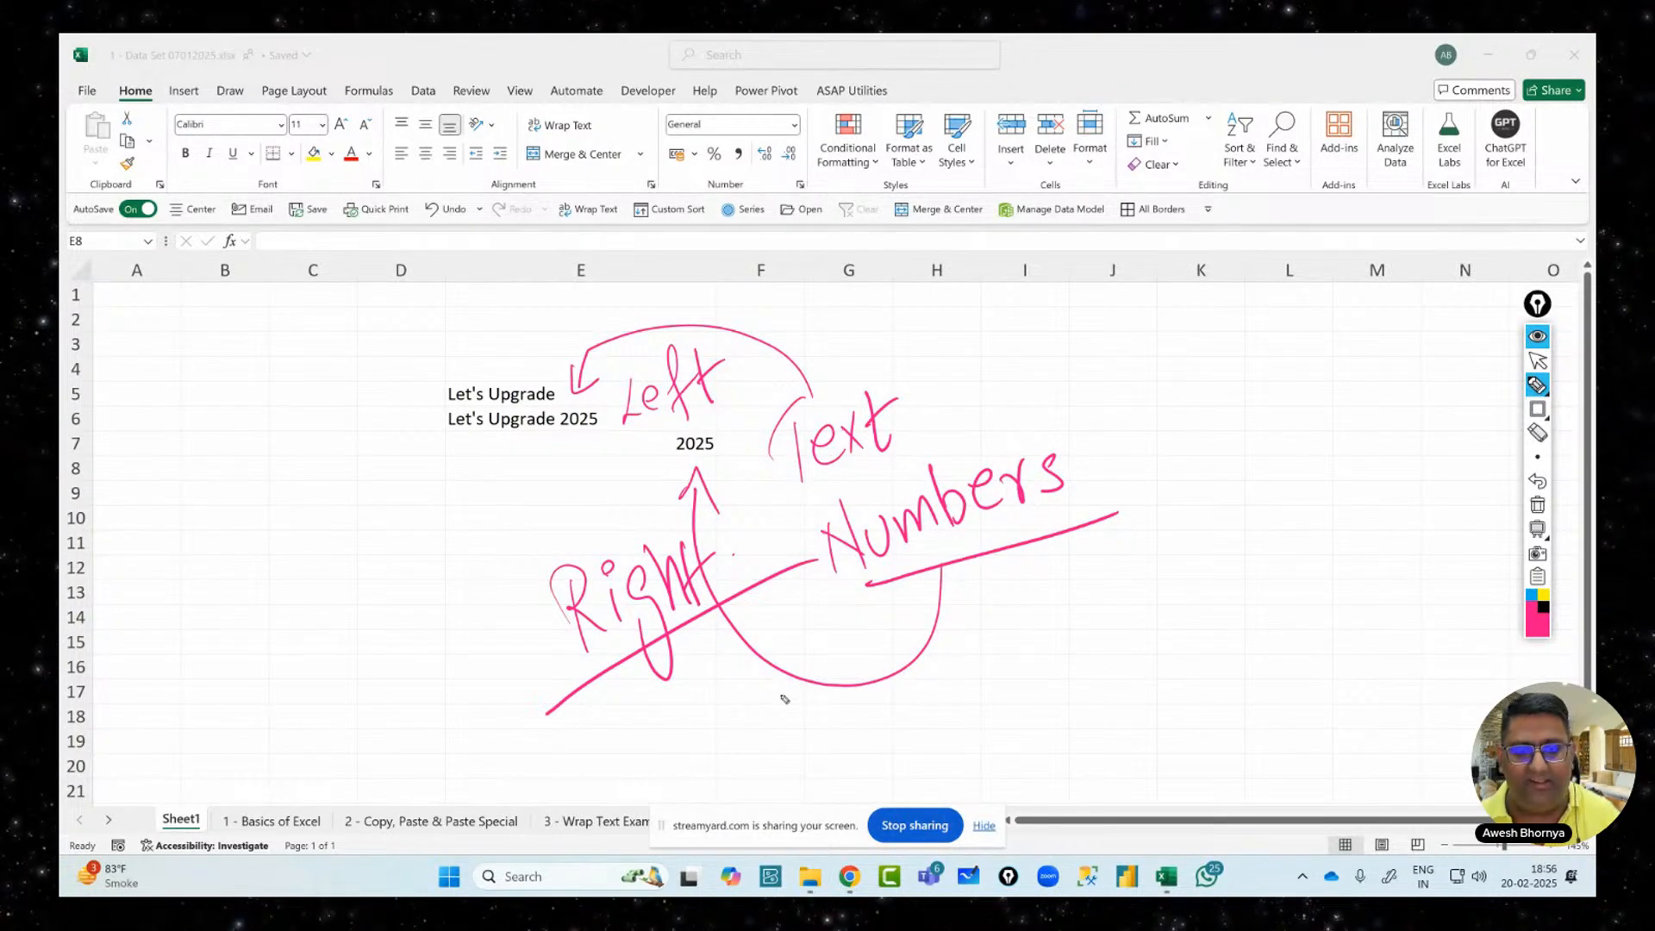
{"action": "left_click", "coordinate": [1538, 360]}
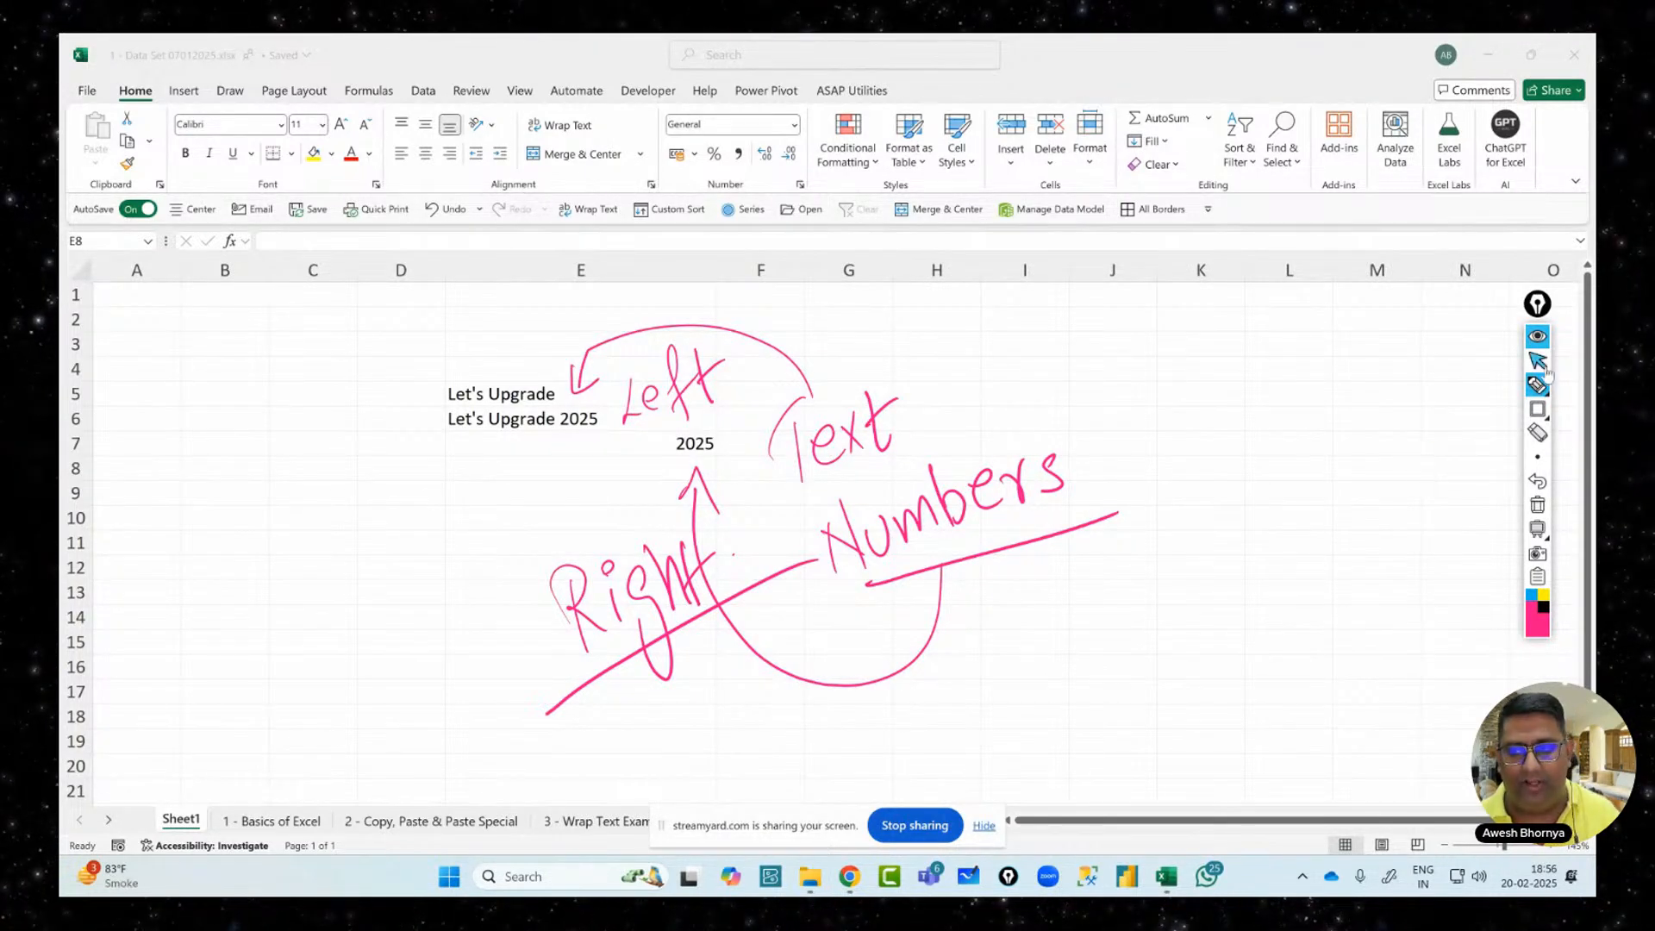
{"action": "left_click", "coordinate": [1534, 507]}
{"action": "mouse_move", "coordinate": [1538, 410]}
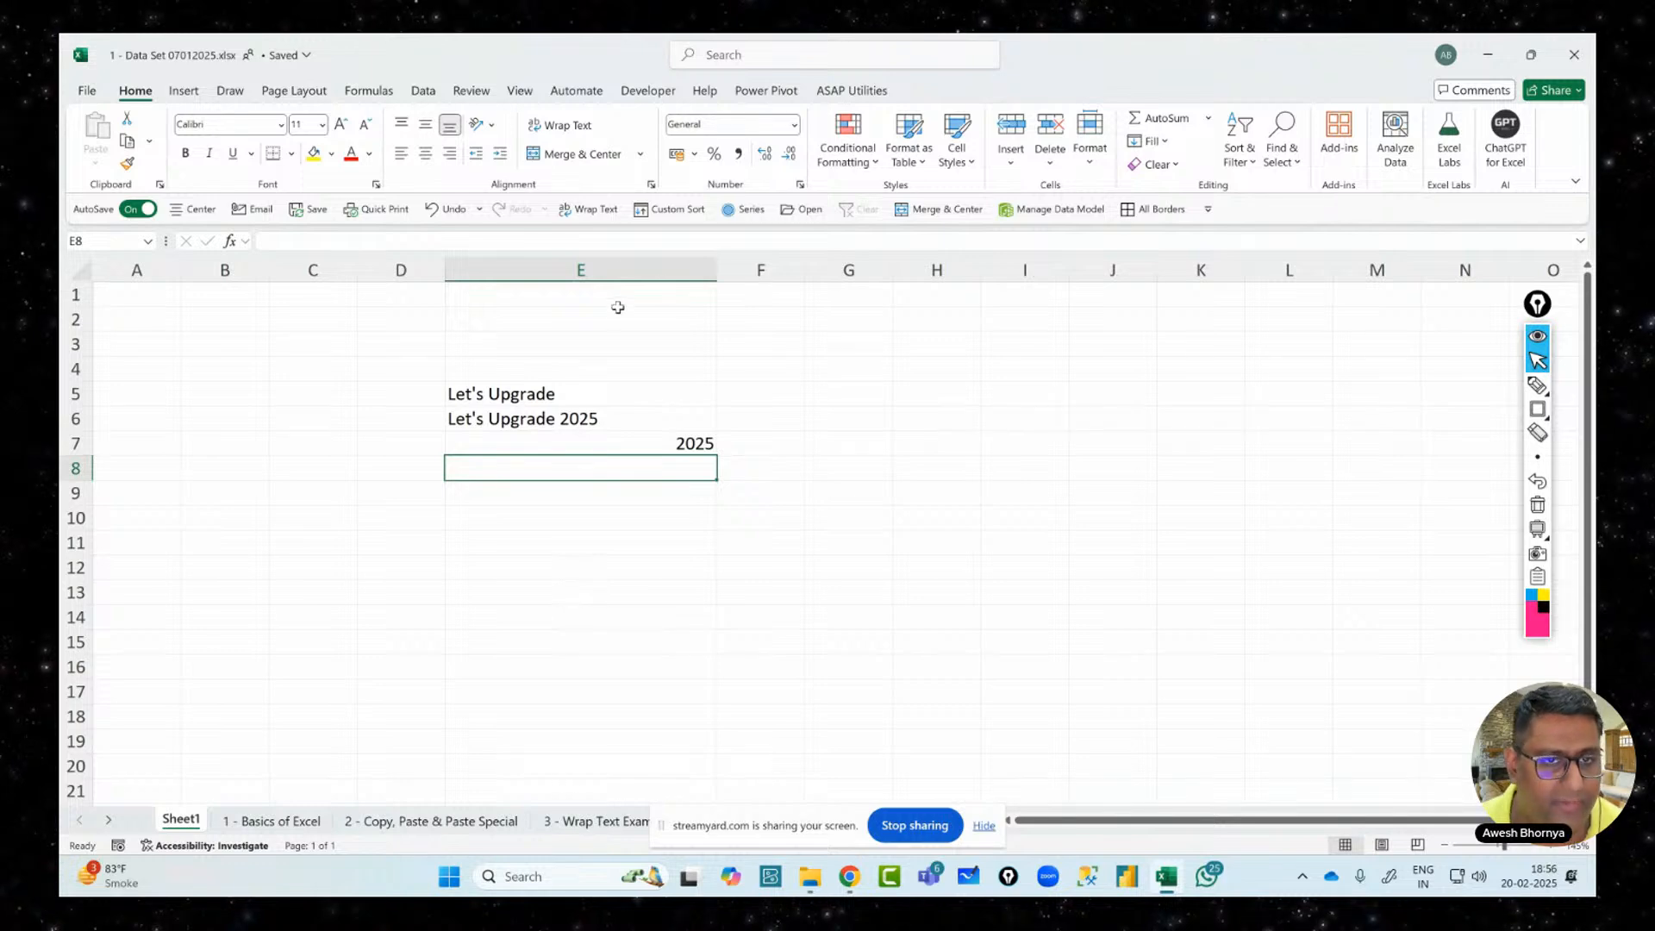
Delete column E from Sheet1 and switch to the 1 - Basics of Excel sheet
{"action": "left_click", "coordinate": [619, 262]}
{"action": "right_click", "coordinate": [619, 262]}
{"action": "left_click", "coordinate": [681, 474]}
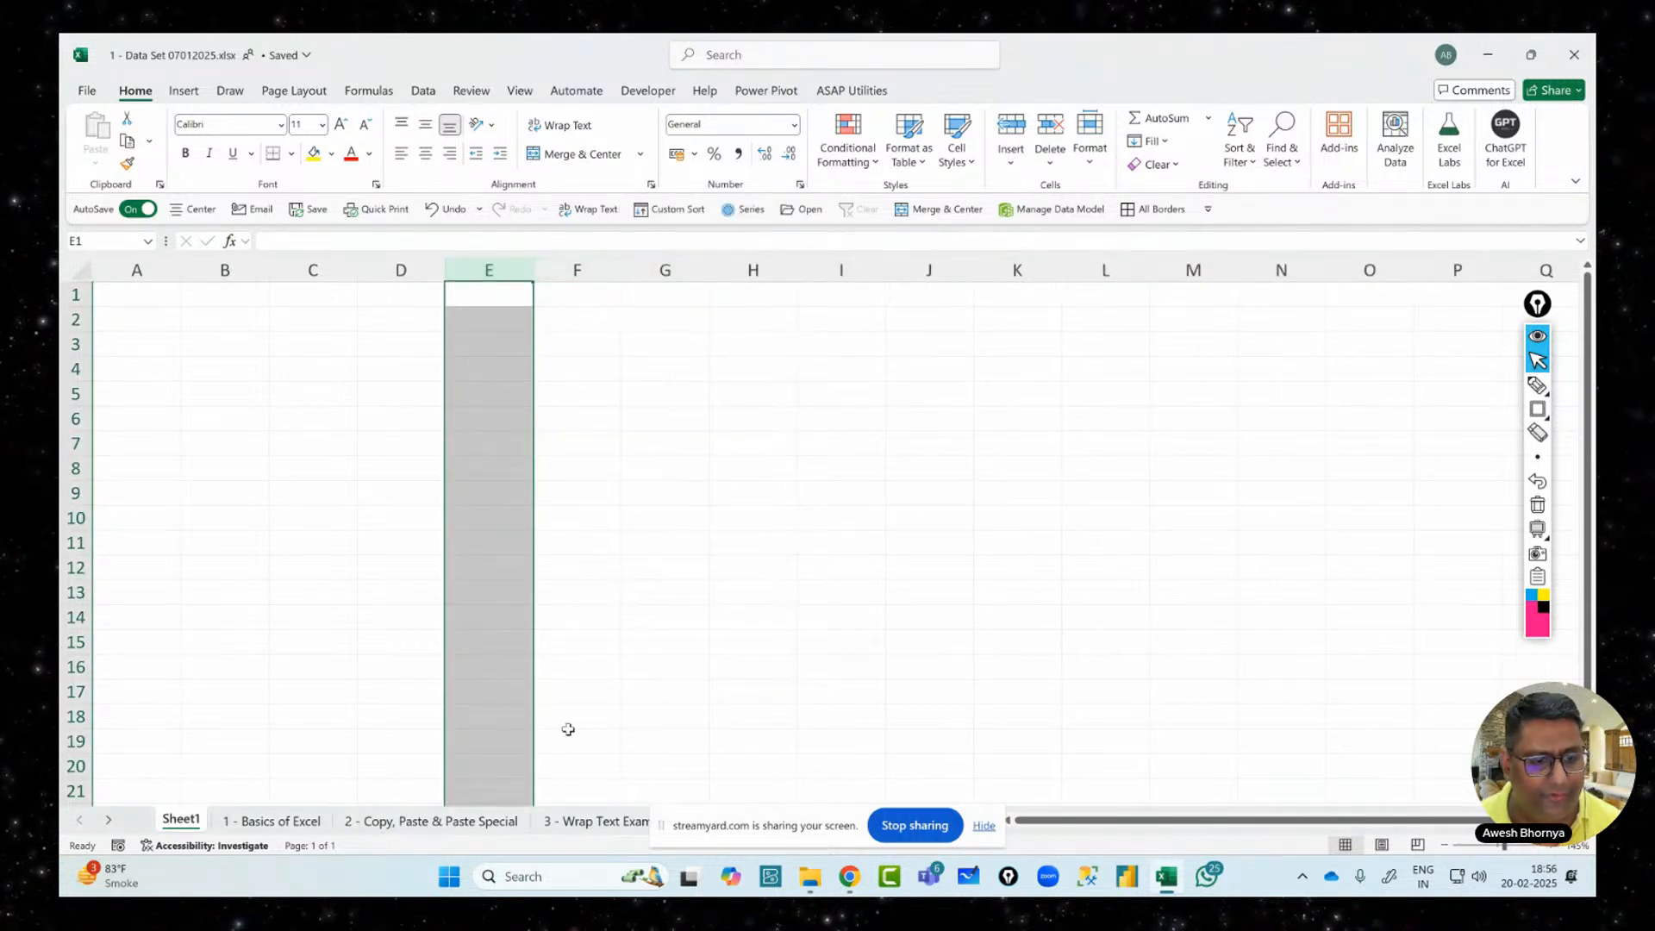
{"action": "left_click", "coordinate": [259, 820]}
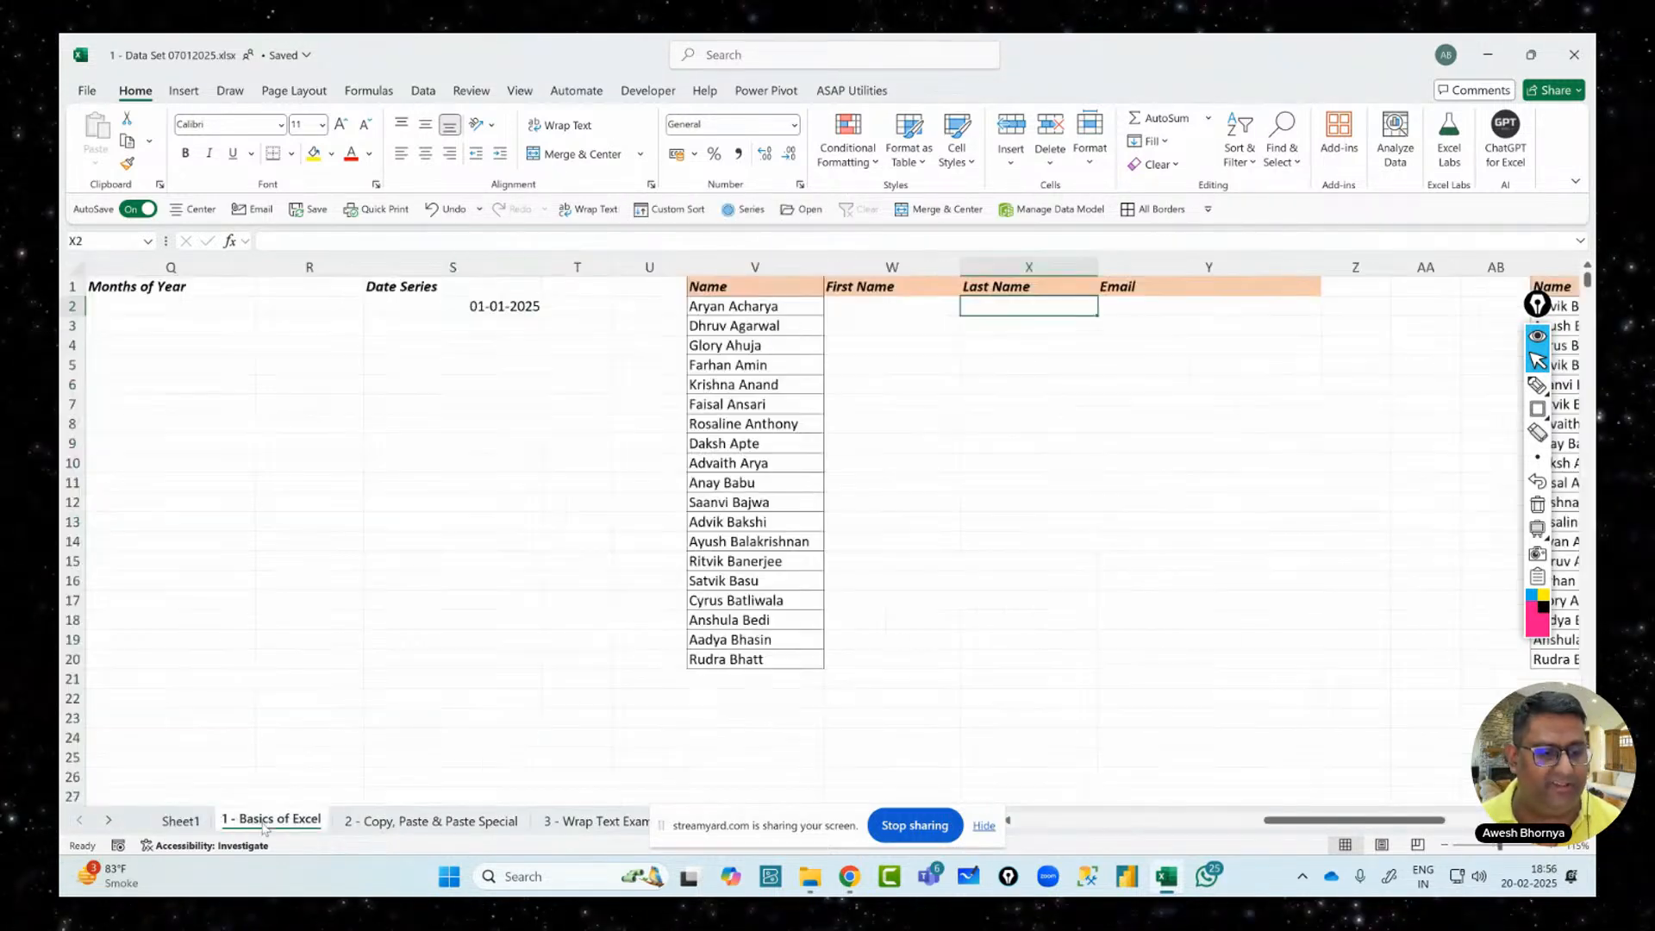
{"action": "left_click_drag", "start_coordinate": [1359, 828], "coordinate": [1109, 827]}
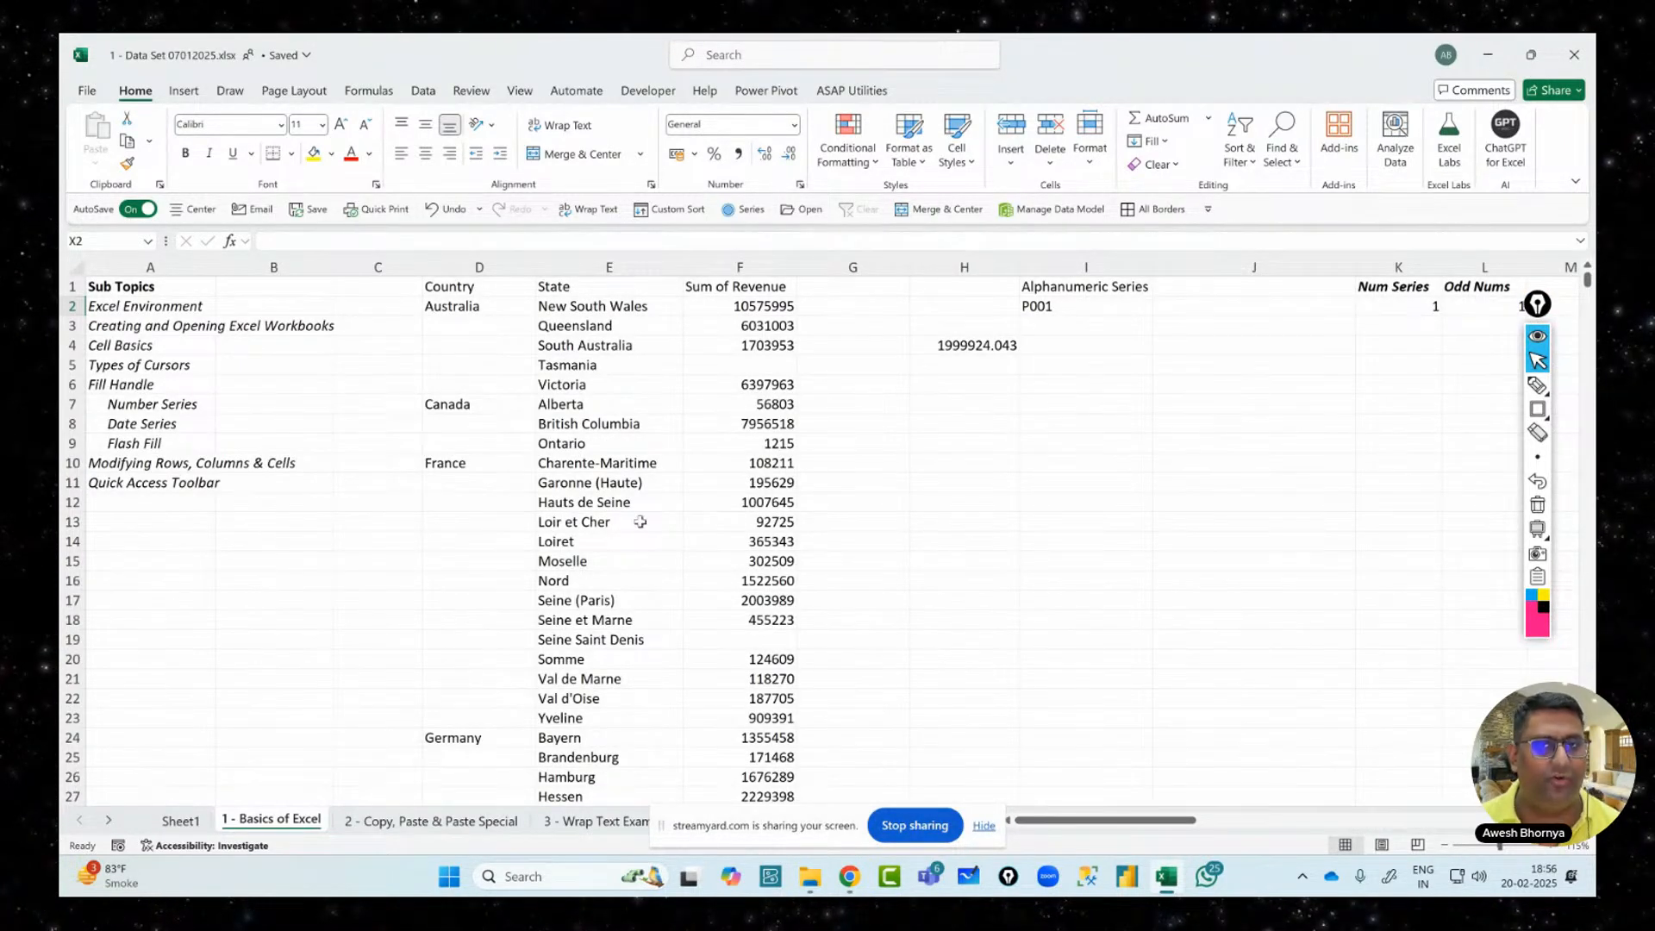
Select cell D2, then the ranges D2:F11, D2:F9 and A2:A11, then cell I10
{"action": "left_click", "coordinate": [457, 307]}
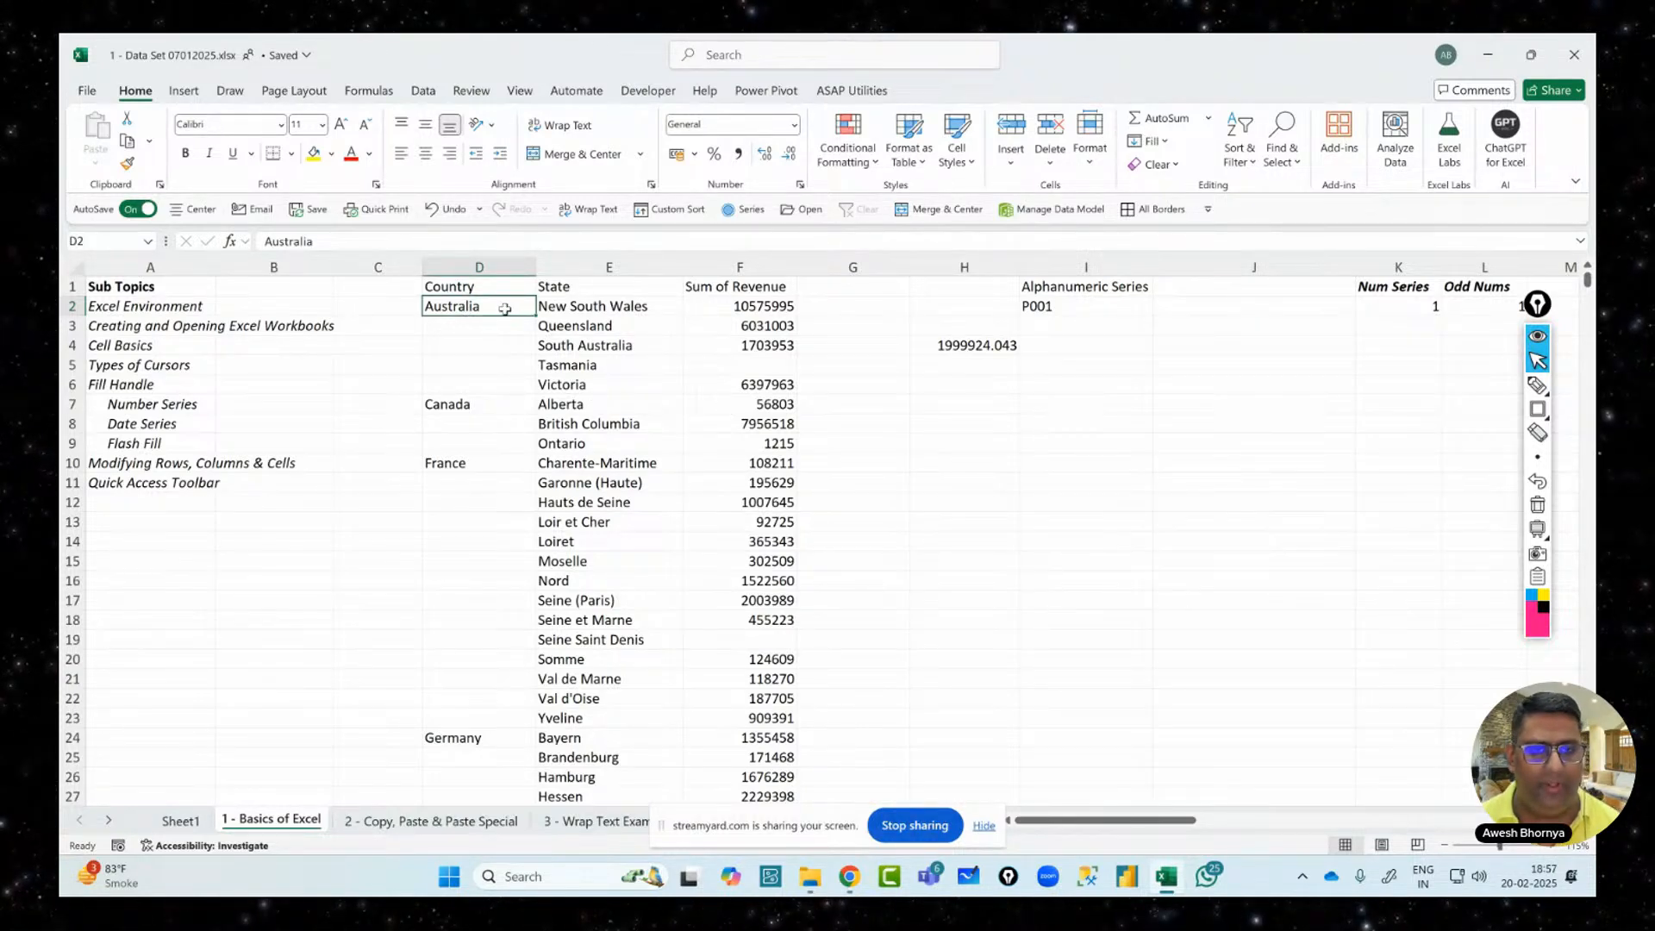
{"action": "left_click_drag", "start_coordinate": [518, 307], "coordinate": [789, 484]}
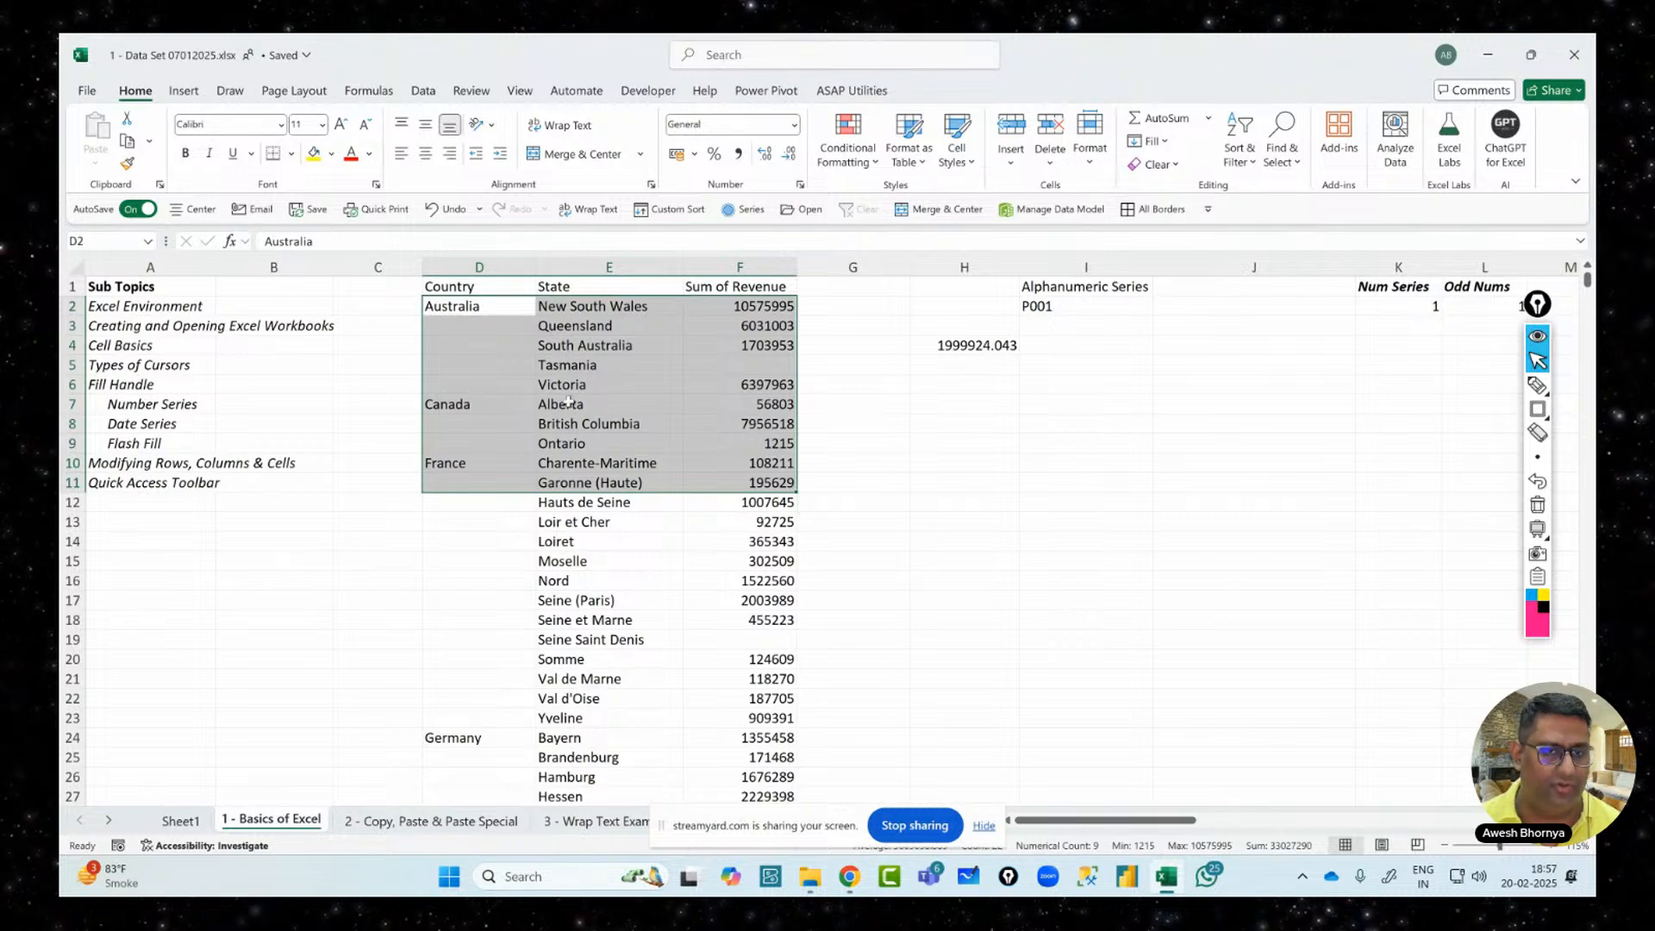
{"action": "left_click_drag", "start_coordinate": [499, 310], "coordinate": [734, 445]}
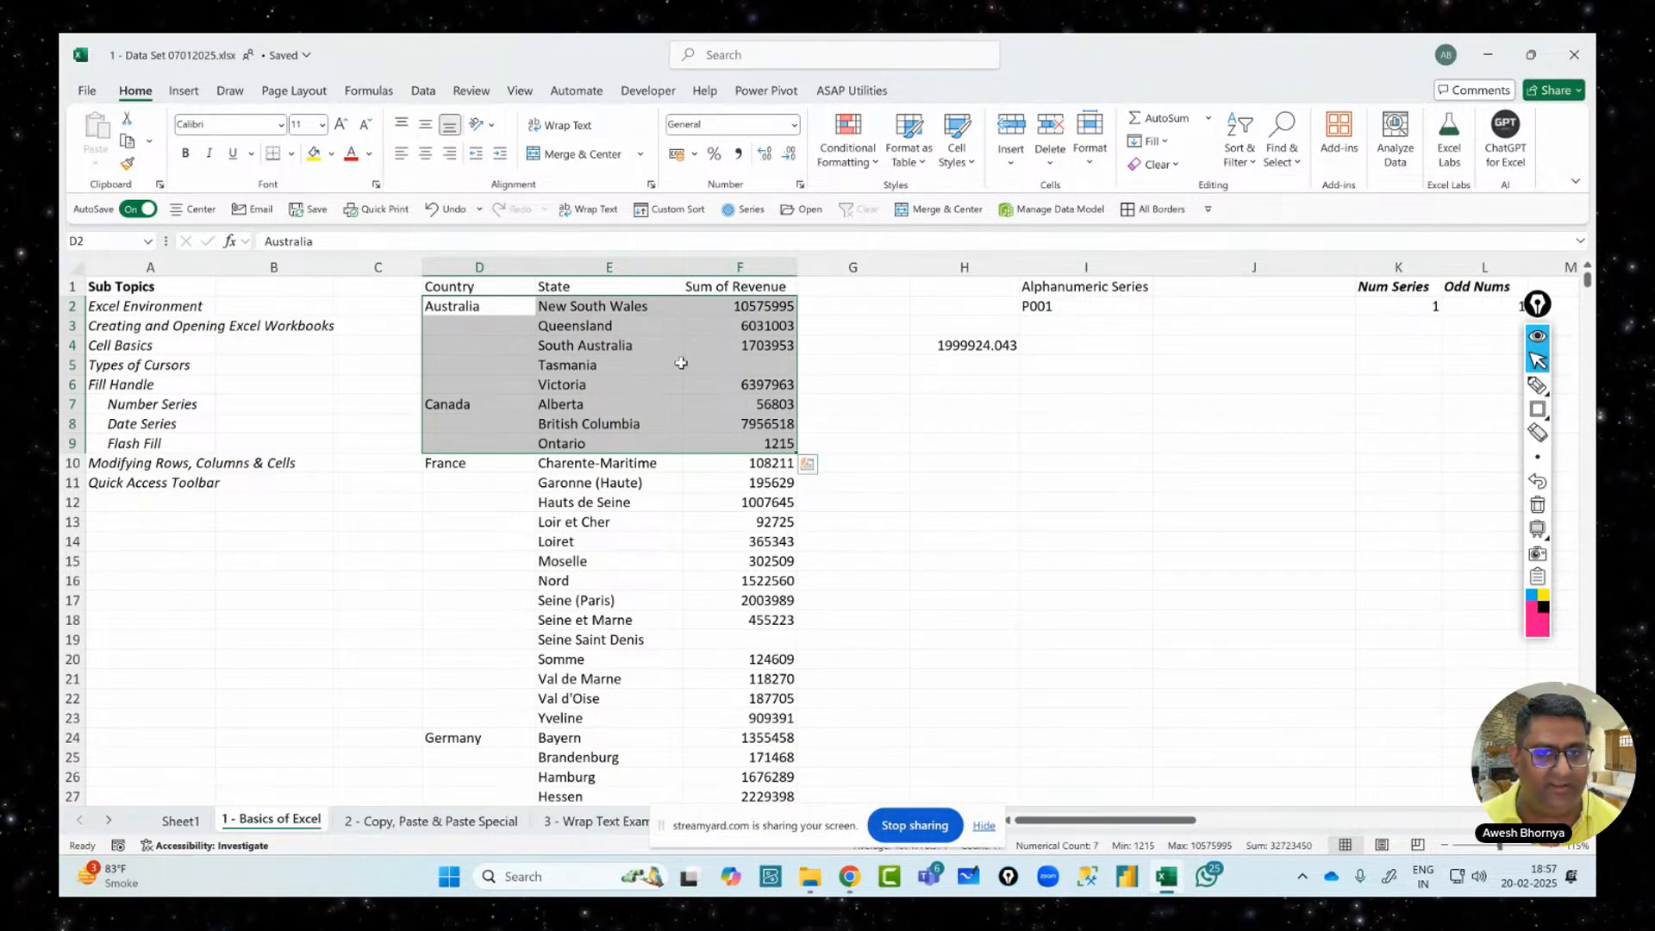
{"action": "left_click_drag", "start_coordinate": [145, 307], "coordinate": [164, 475]}
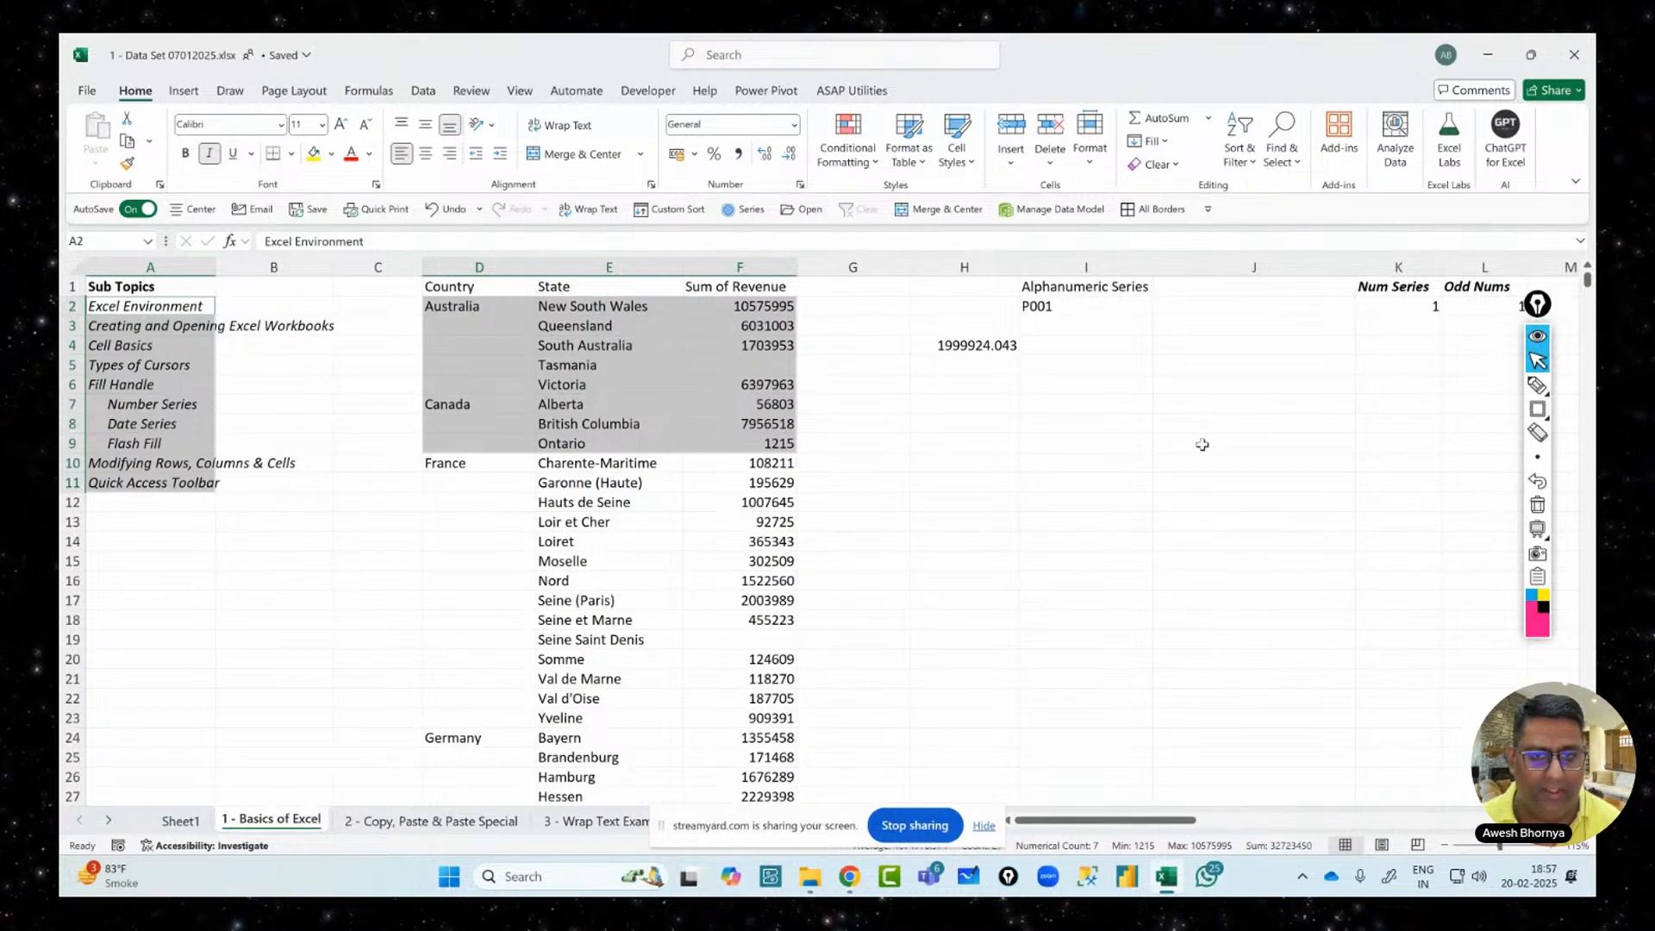
{"action": "left_click", "coordinate": [1039, 465]}
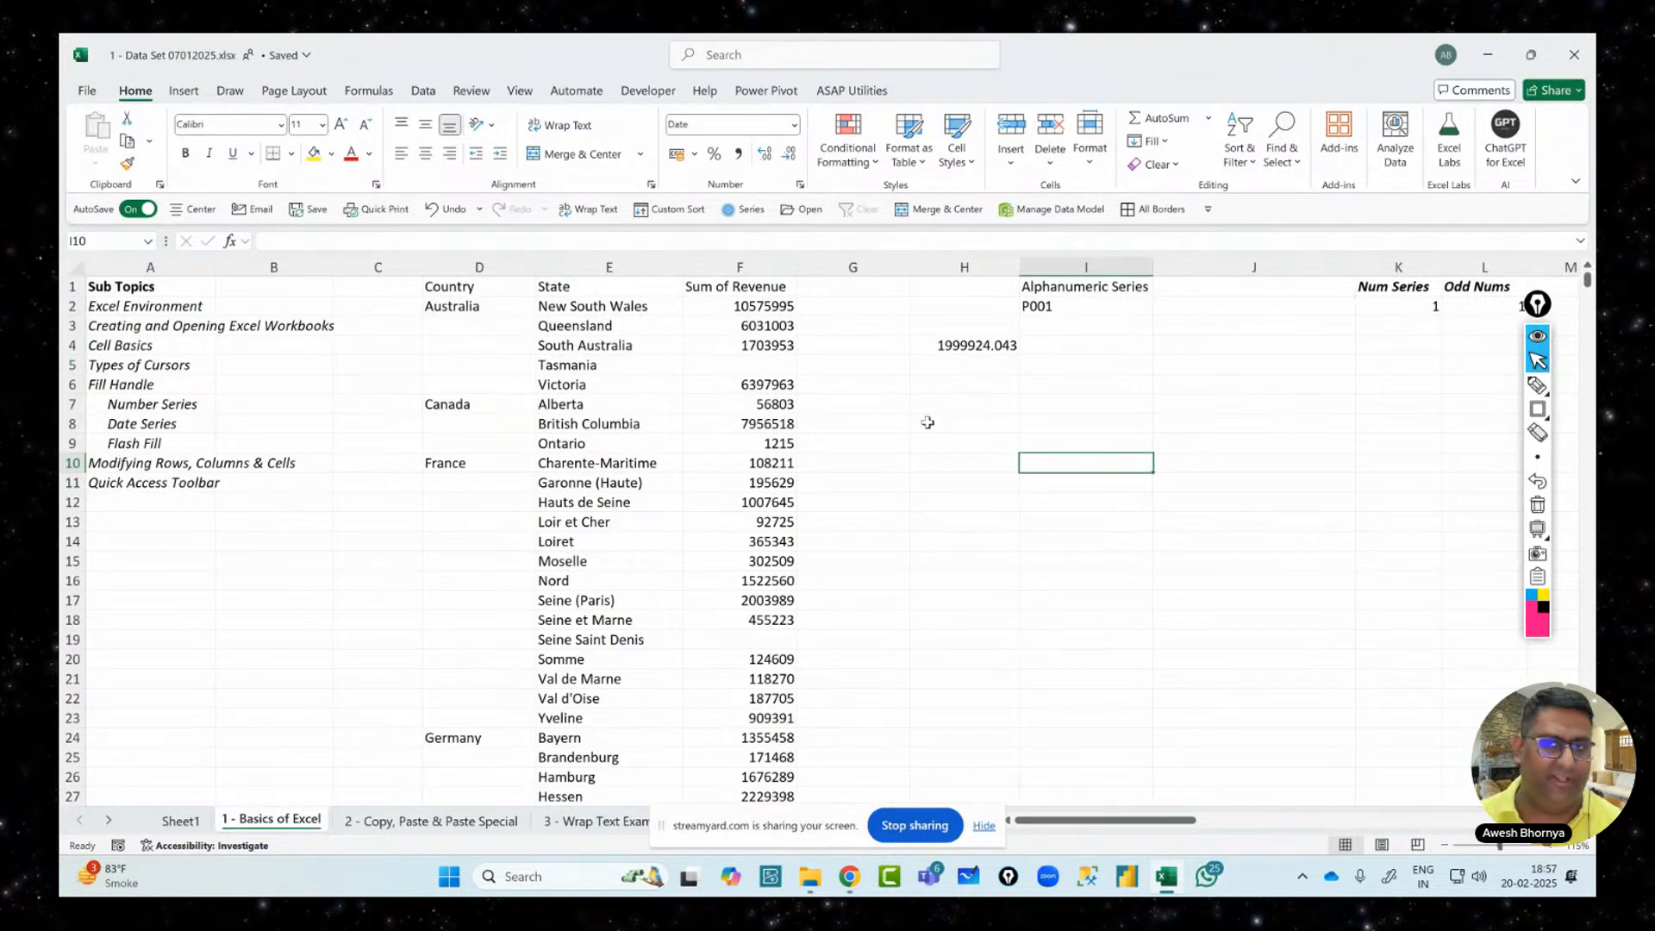
Select the whole of column D and row 2, twice each
{"action": "left_click", "coordinate": [480, 268]}
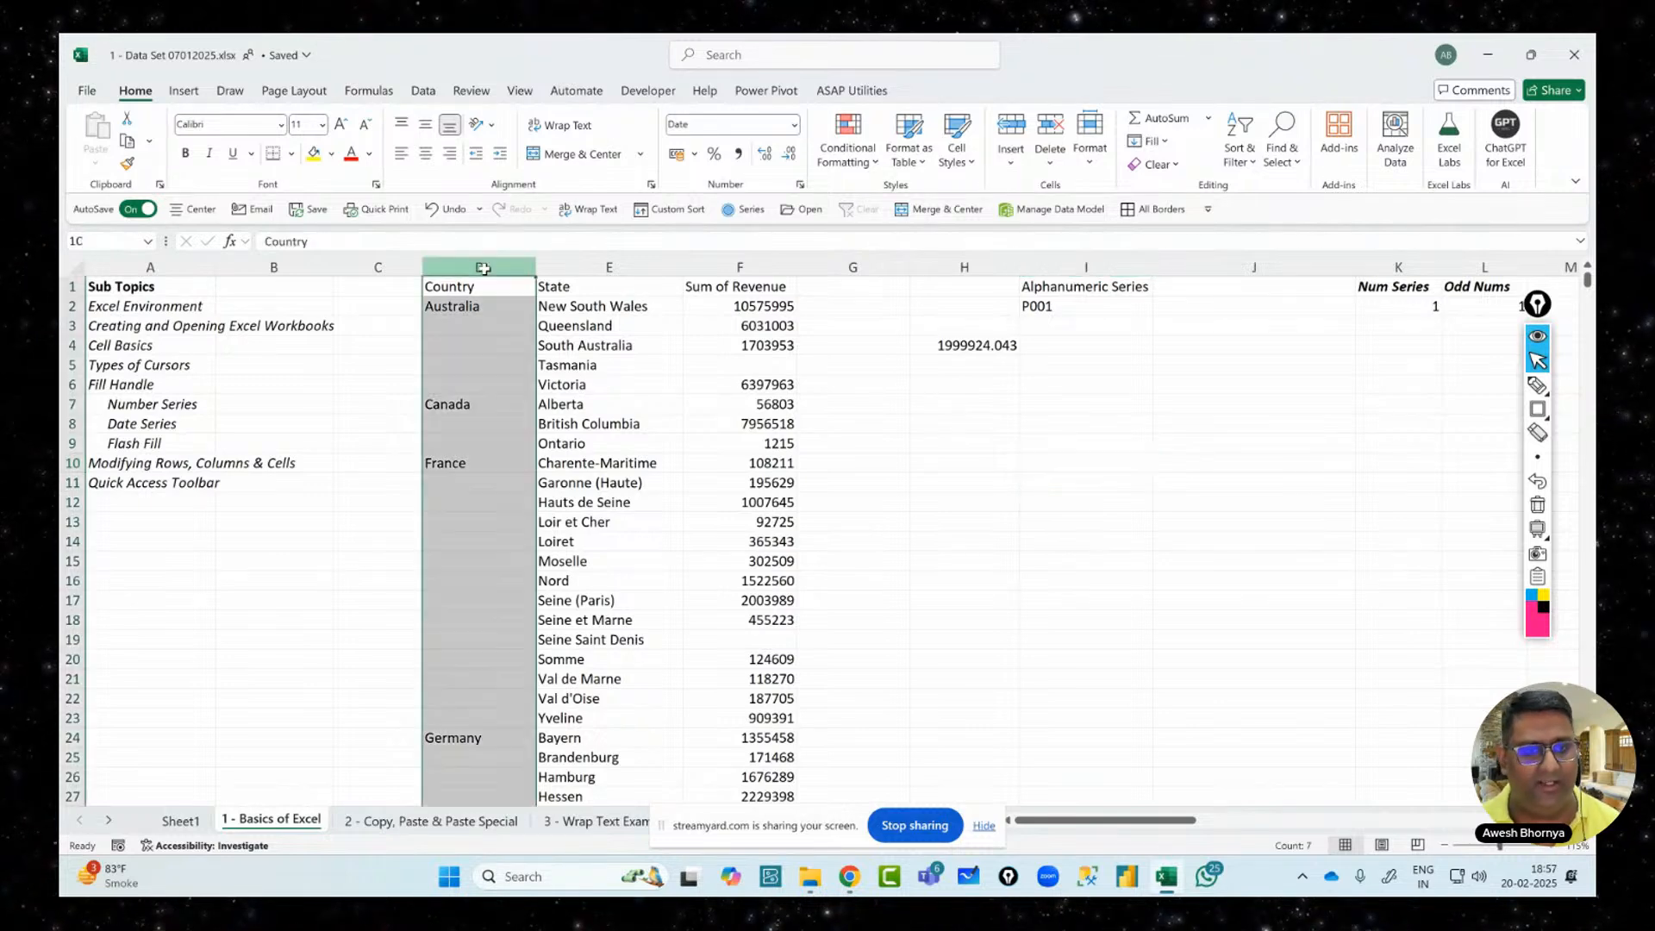
{"action": "left_click", "coordinate": [64, 306]}
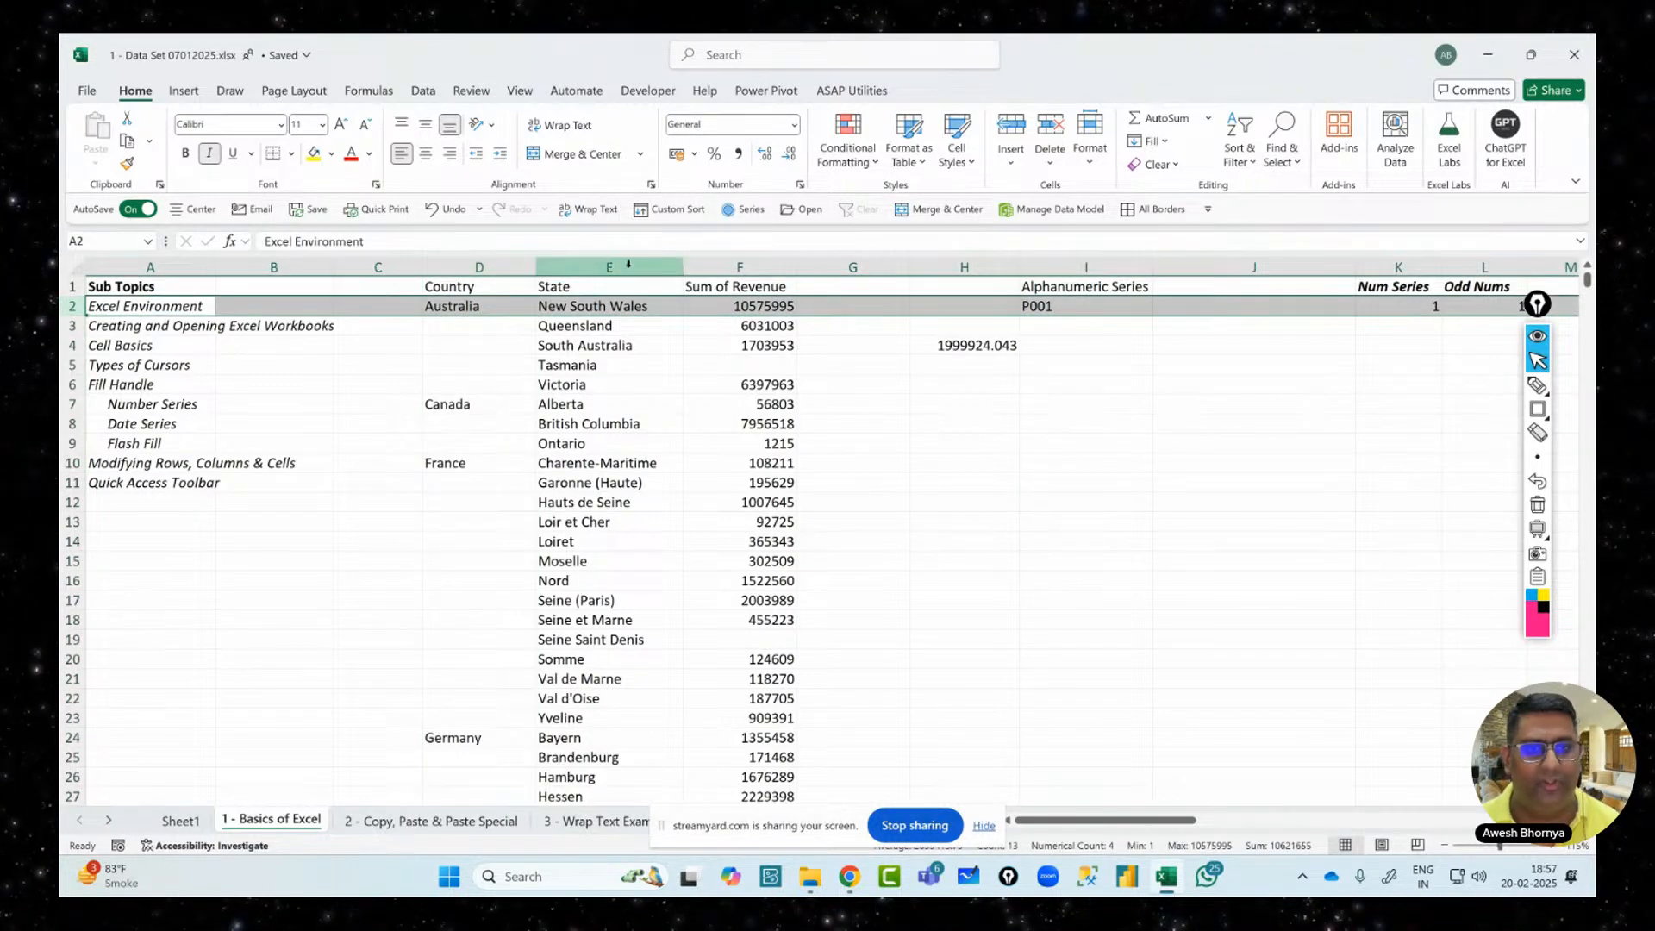
{"action": "left_click", "coordinate": [485, 267]}
{"action": "left_click", "coordinate": [62, 302]}
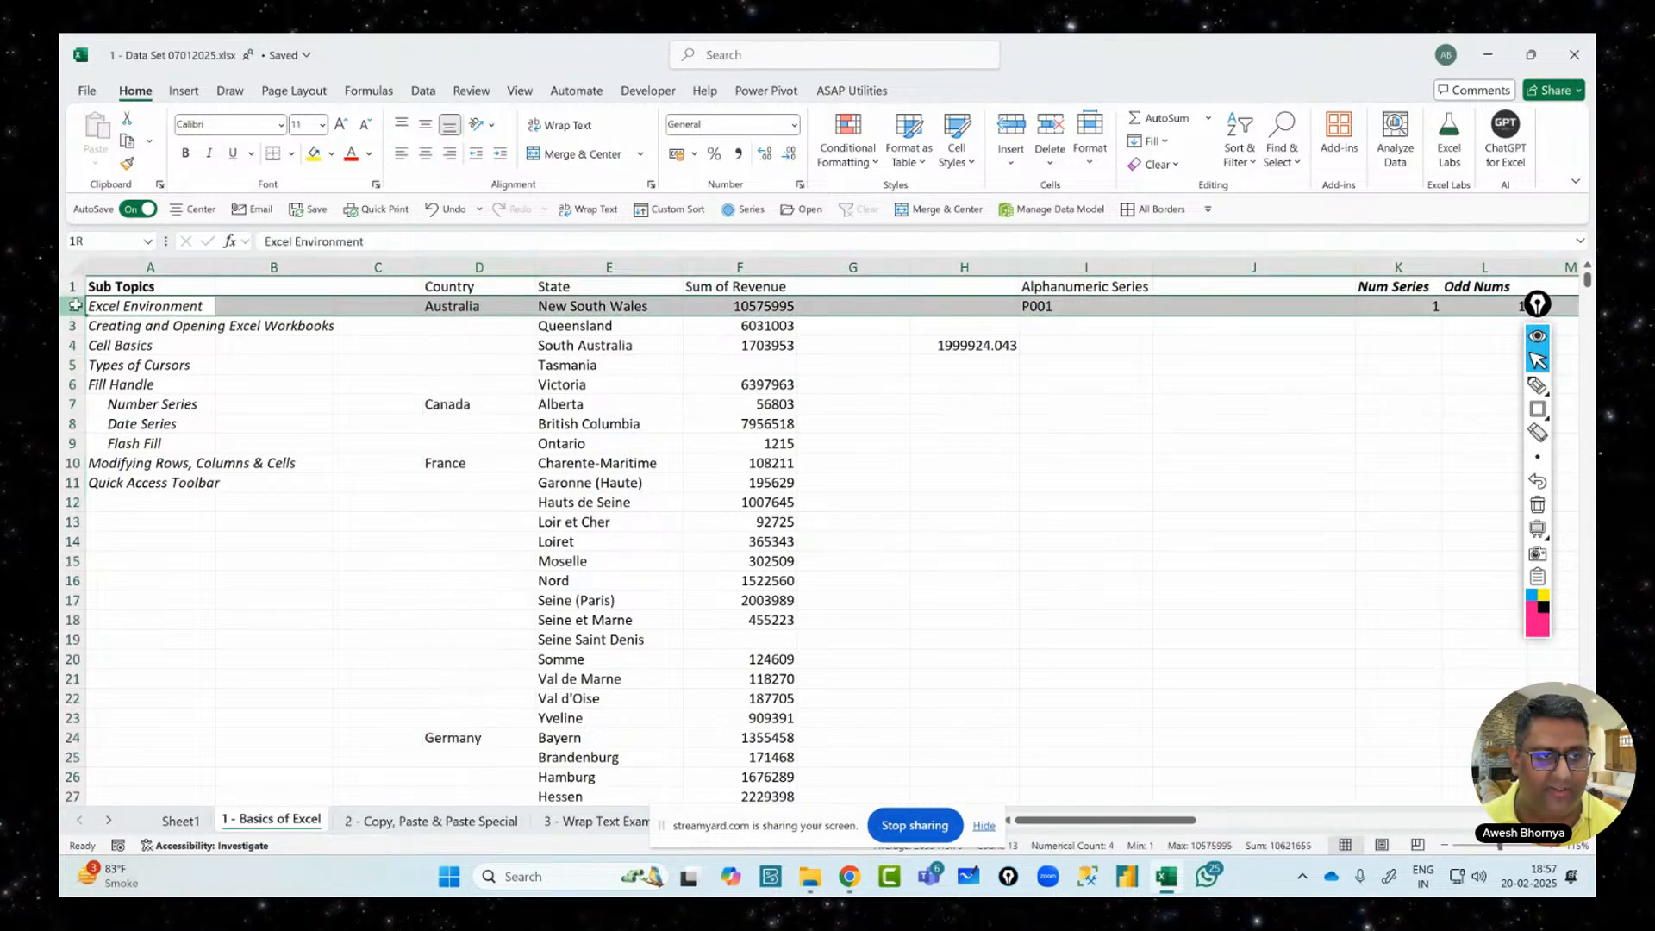
Select cell E7, edit H7, then select H9, column G, row 4 and H9
{"action": "left_click", "coordinate": [657, 403]}
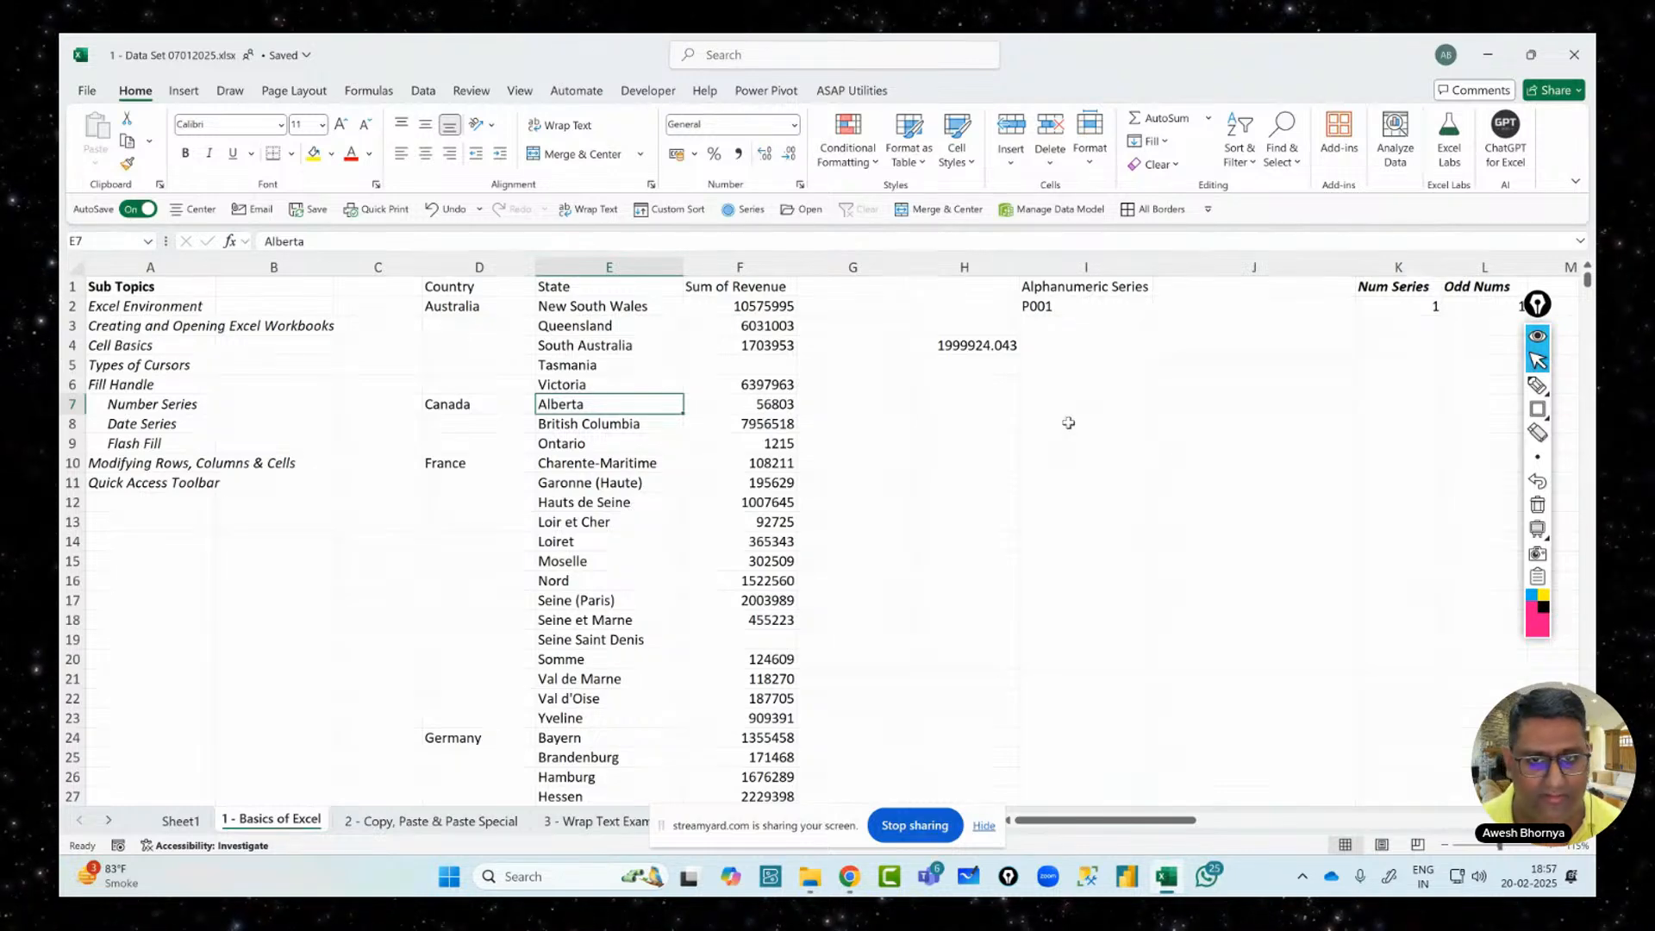
{"action": "left_click", "coordinate": [938, 402]}
{"action": "double_click", "coordinate": [938, 403]}
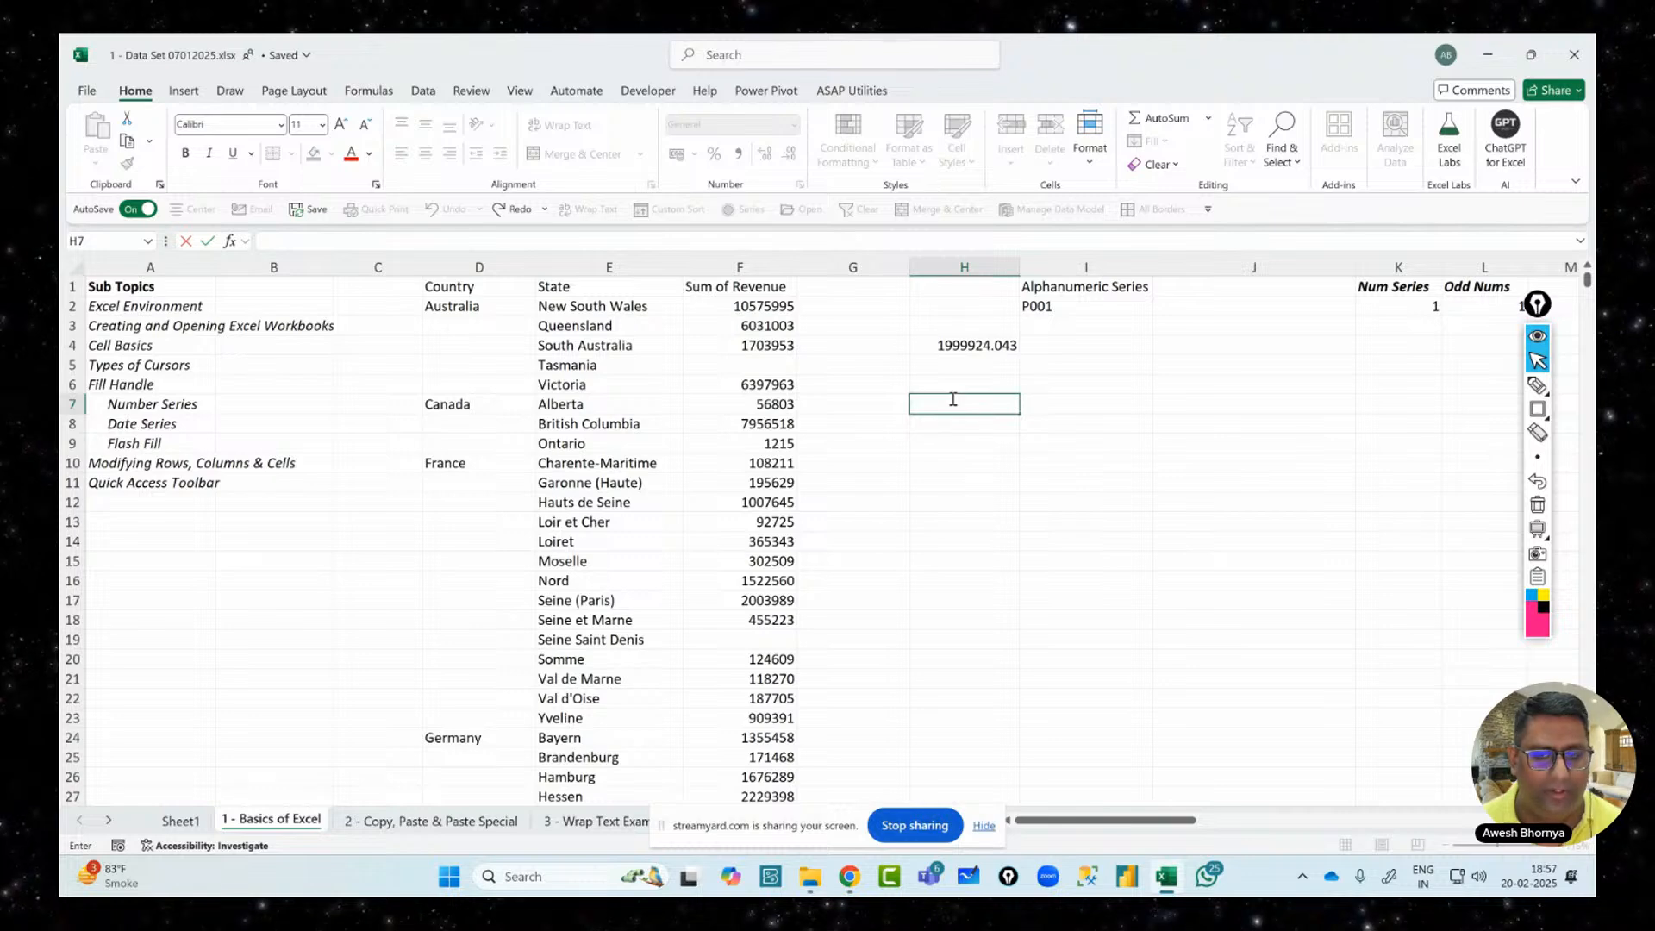
{"action": "left_click", "coordinate": [954, 443]}
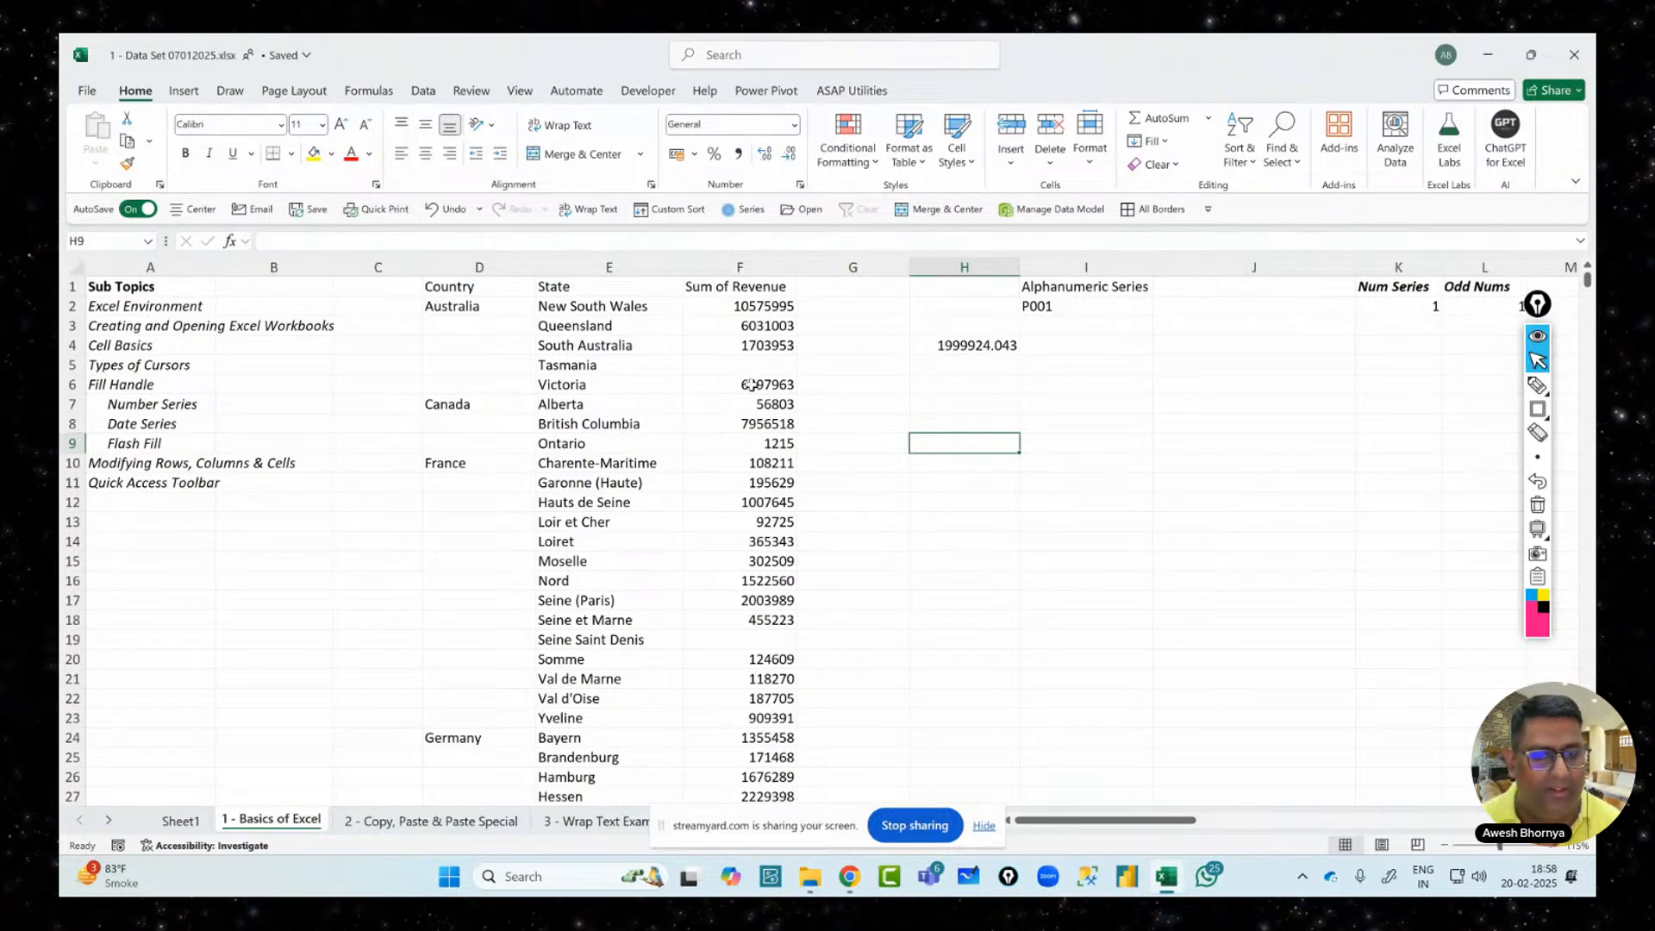
{"action": "left_click", "coordinate": [851, 268]}
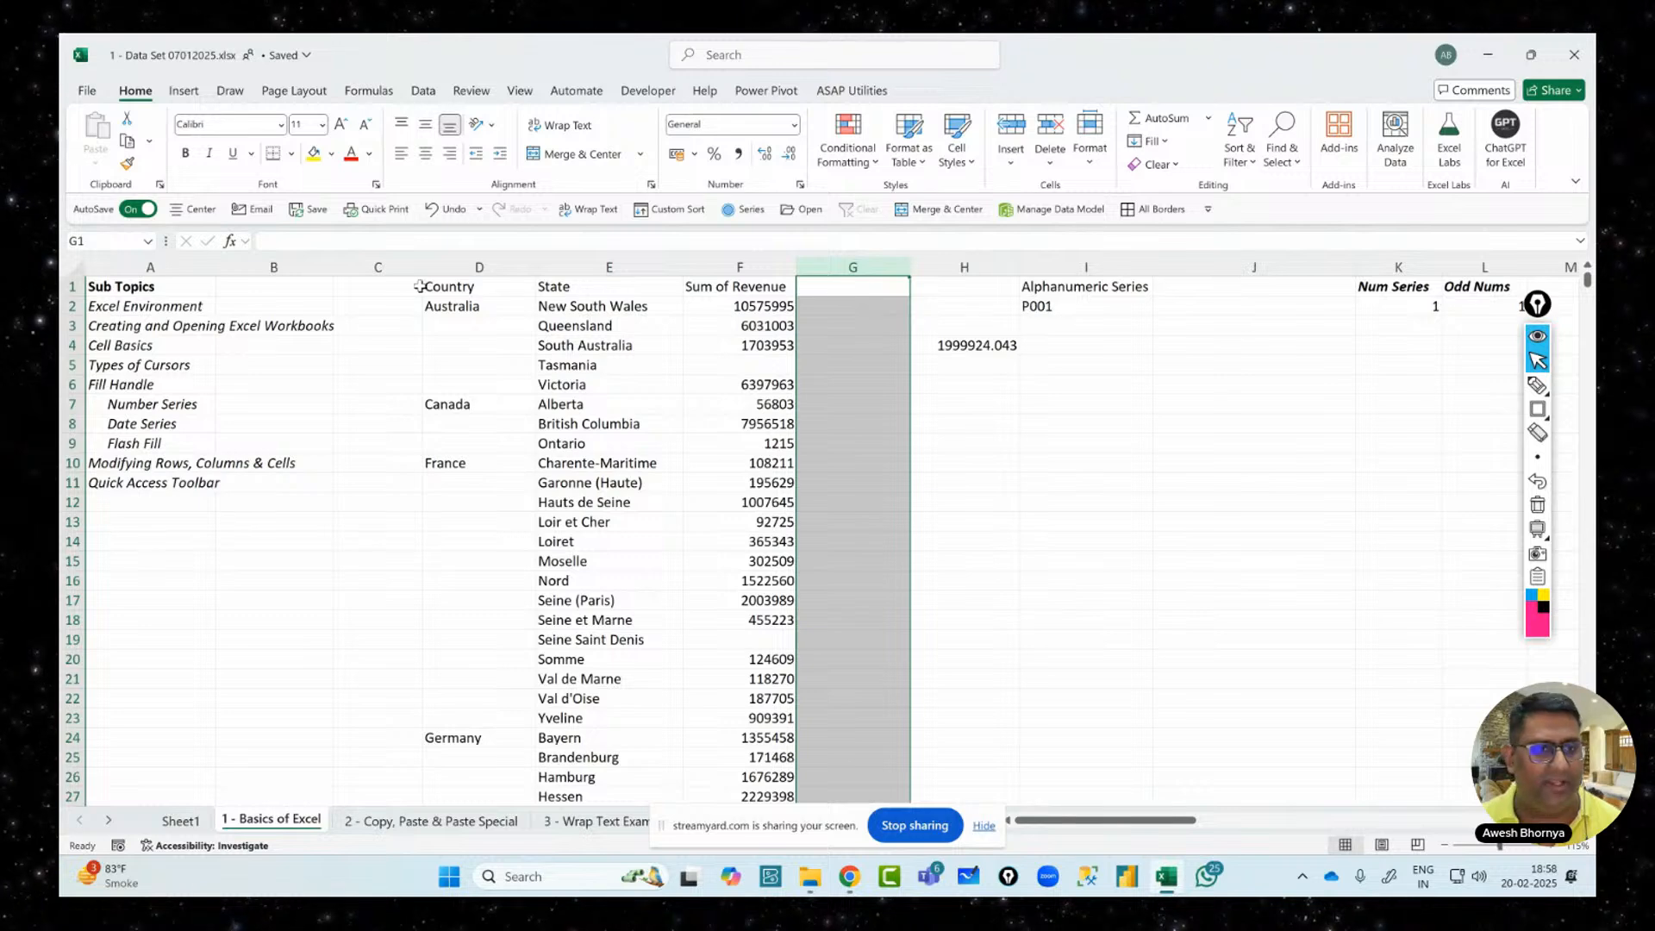
{"action": "left_click", "coordinate": [67, 345]}
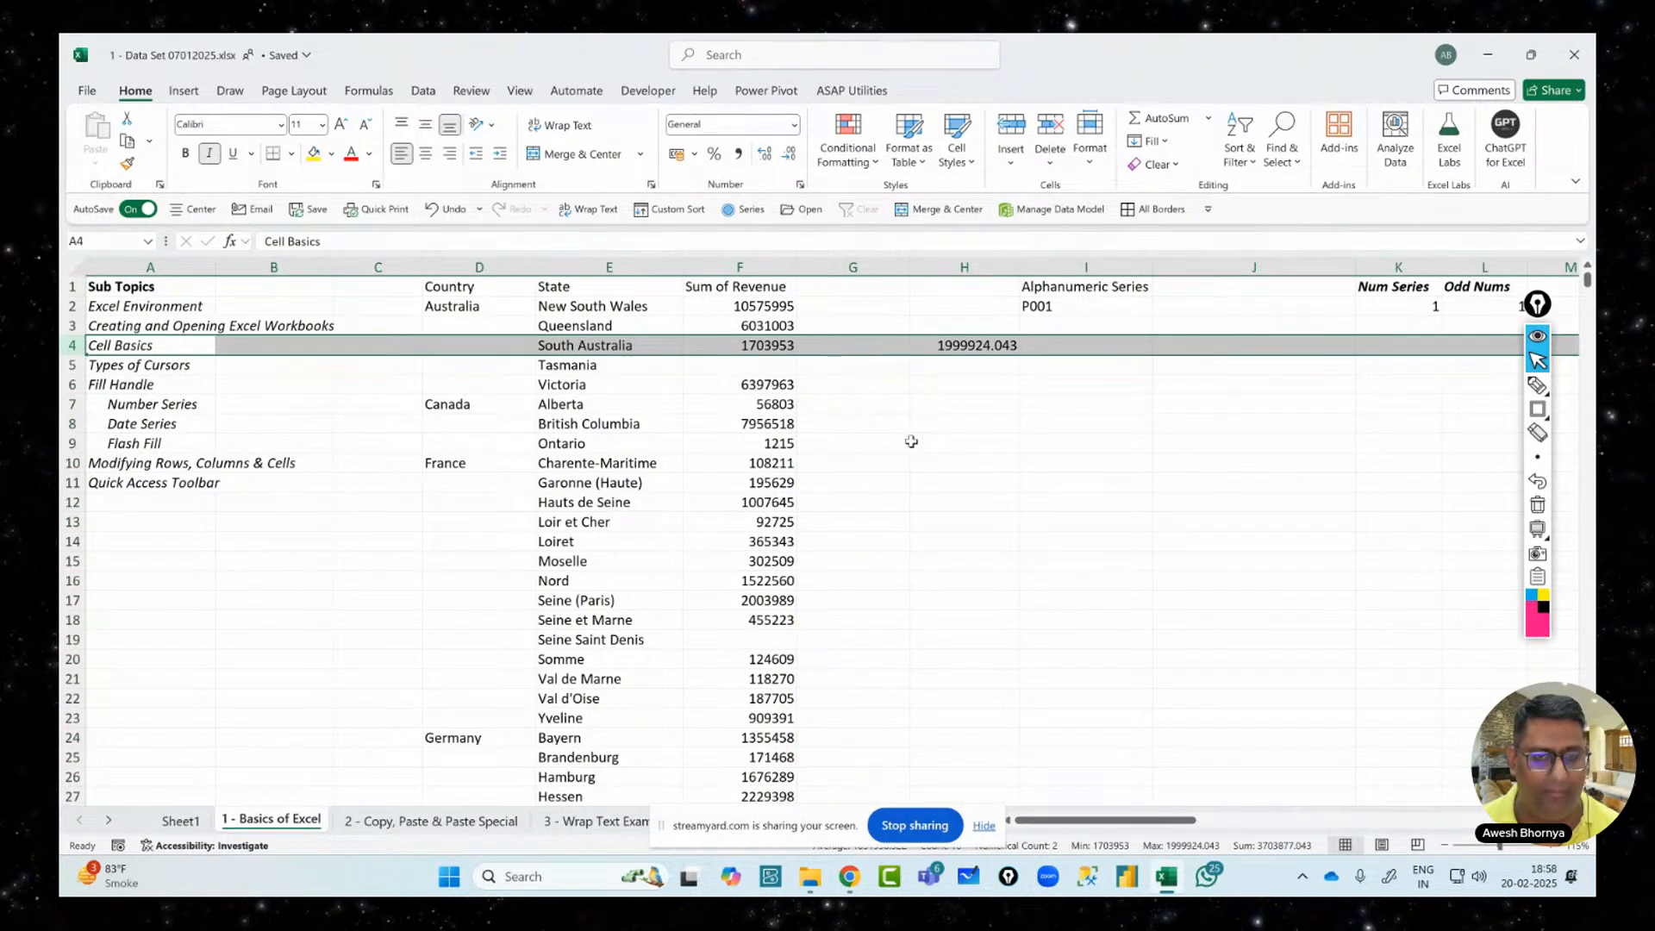
{"action": "left_click", "coordinate": [916, 443]}
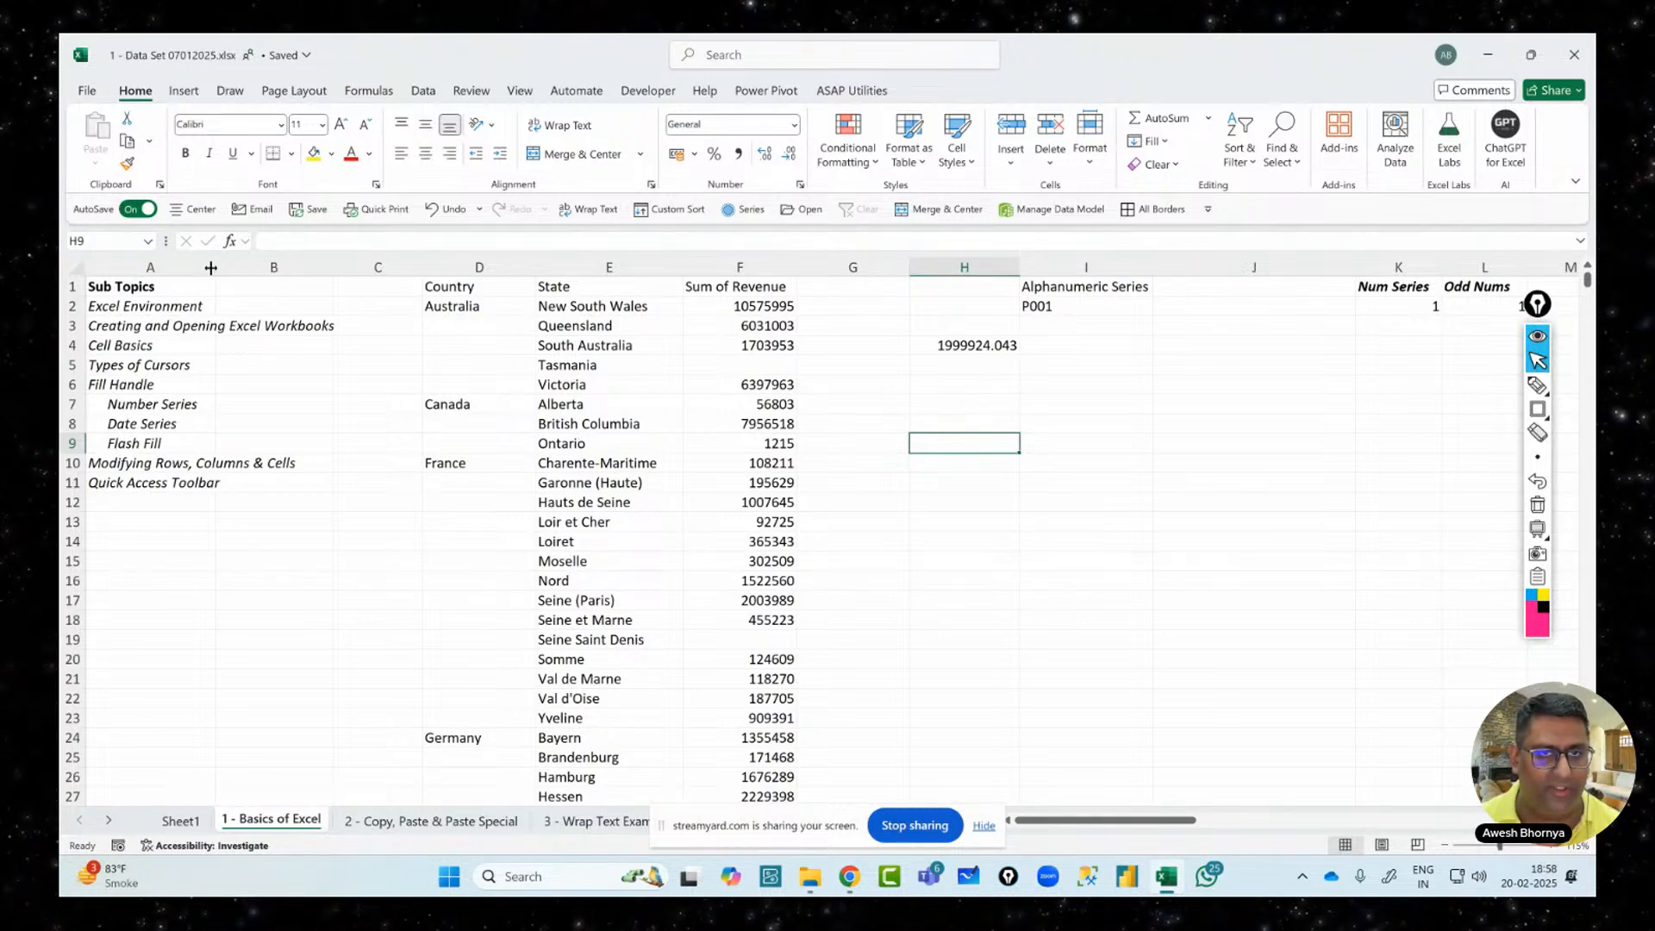
Widen and then auto-fit column A, undoing each change to keep its narrower width
{"action": "left_click_drag", "start_coordinate": [210, 268], "coordinate": [336, 268]}
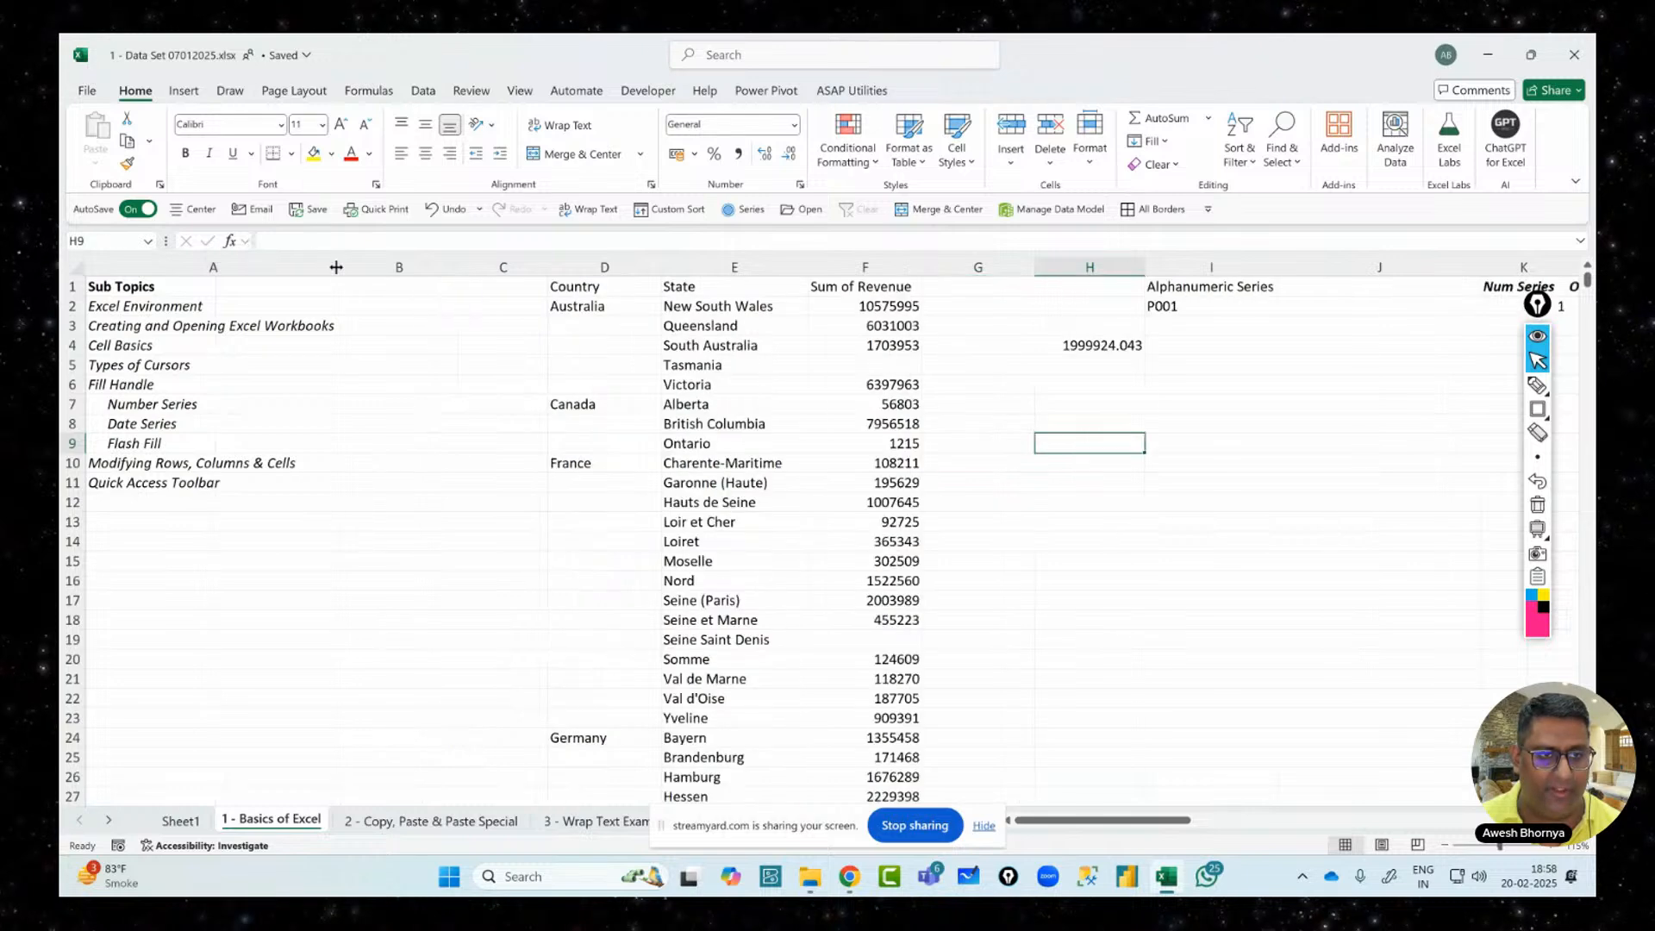
{"action": "key", "text": "ctrl+z"}
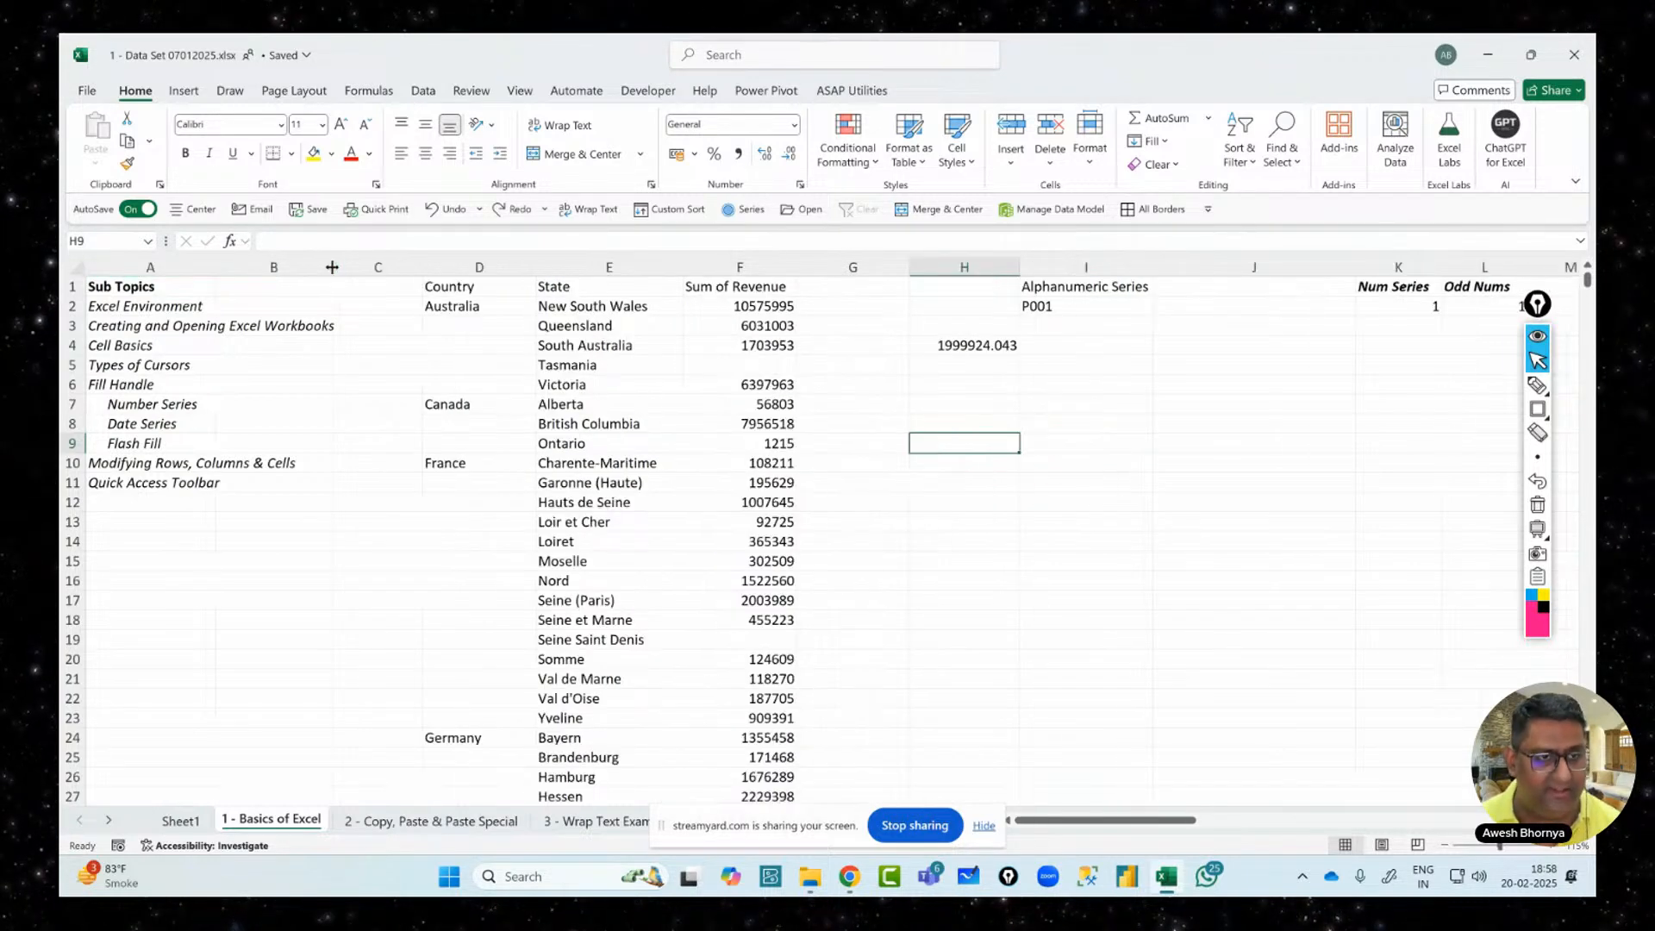
{"action": "left_click", "coordinate": [181, 328]}
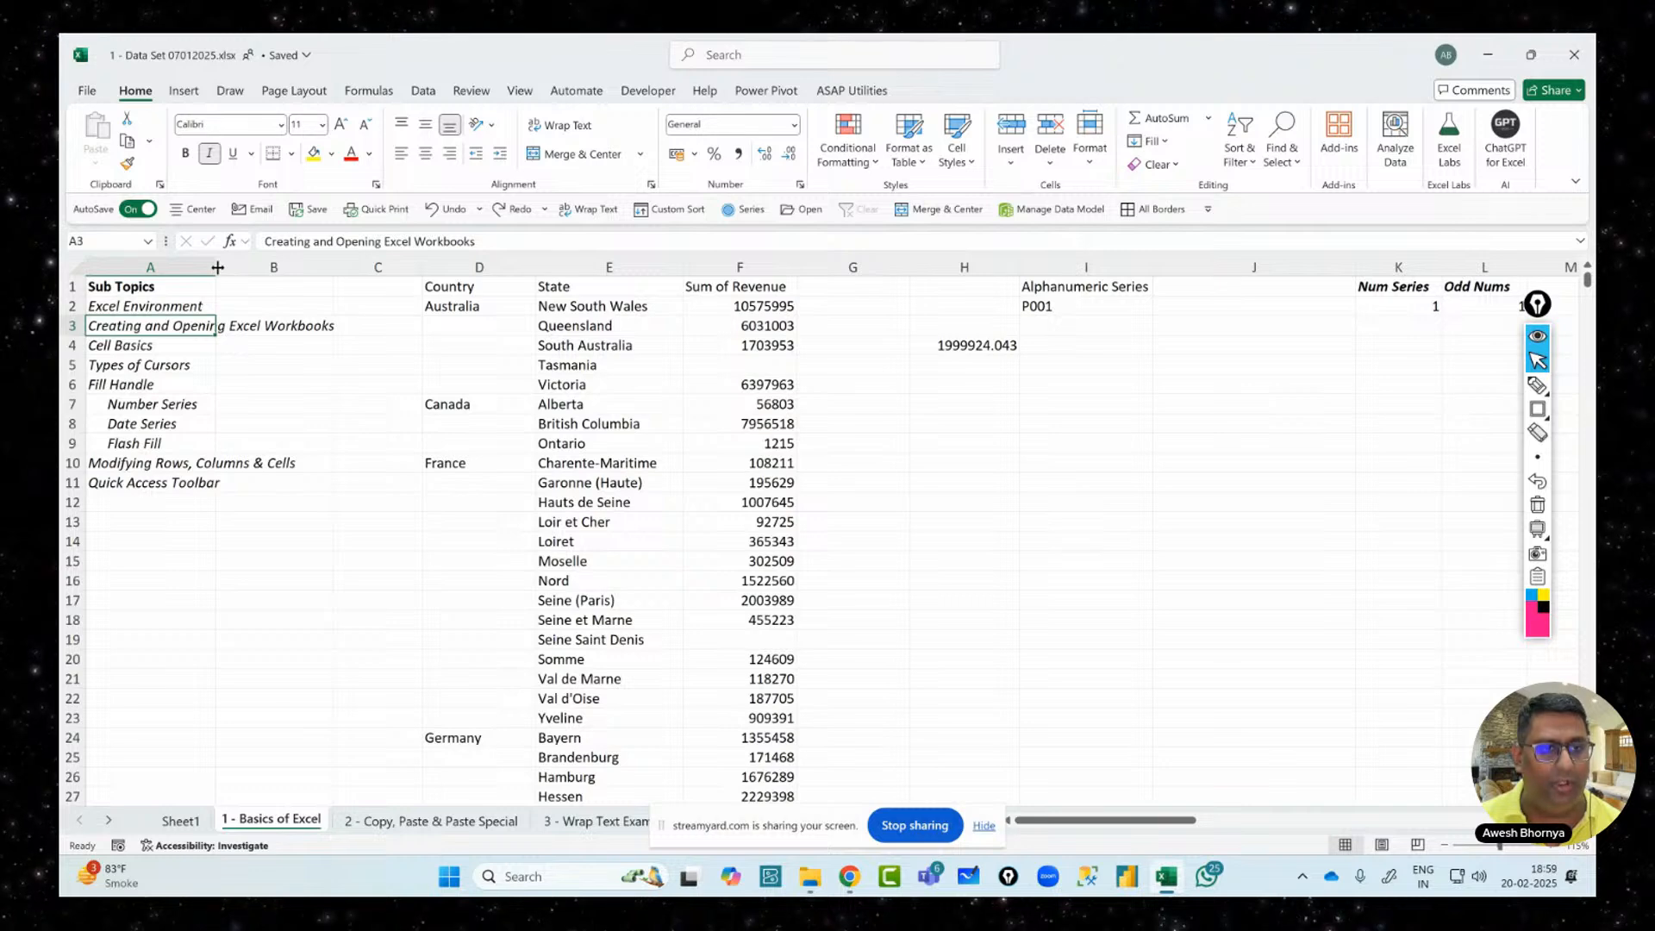
{"action": "double_click", "coordinate": [217, 267]}
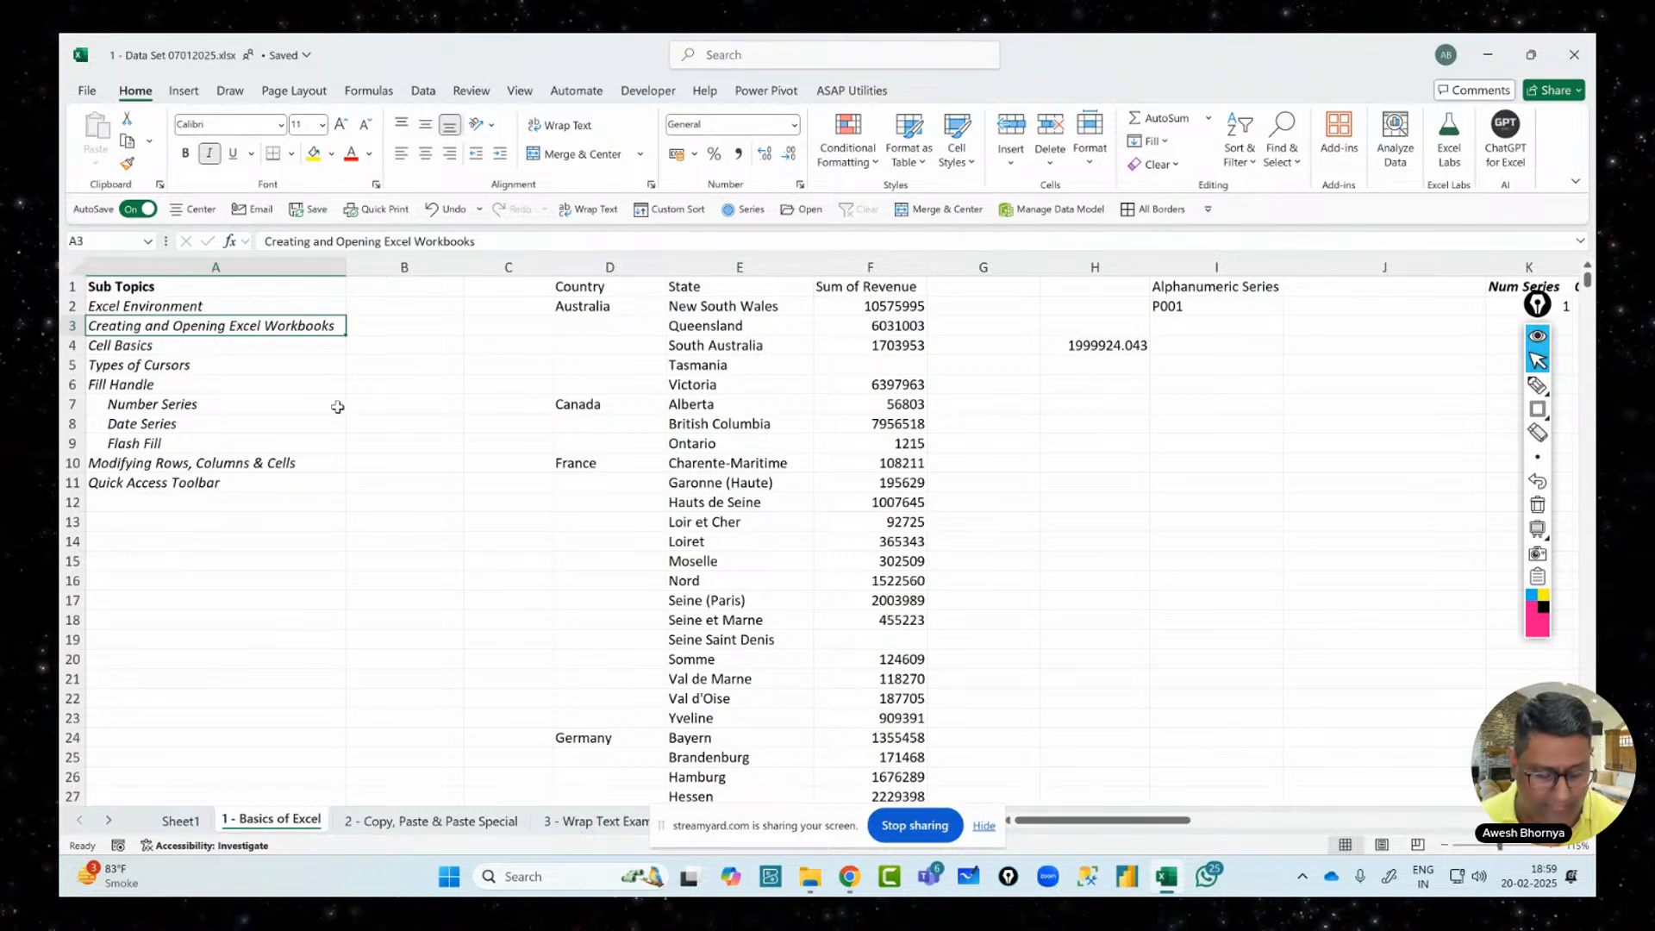
{"action": "key", "text": "ctrl+z"}
{"action": "left_click", "coordinate": [328, 407]}
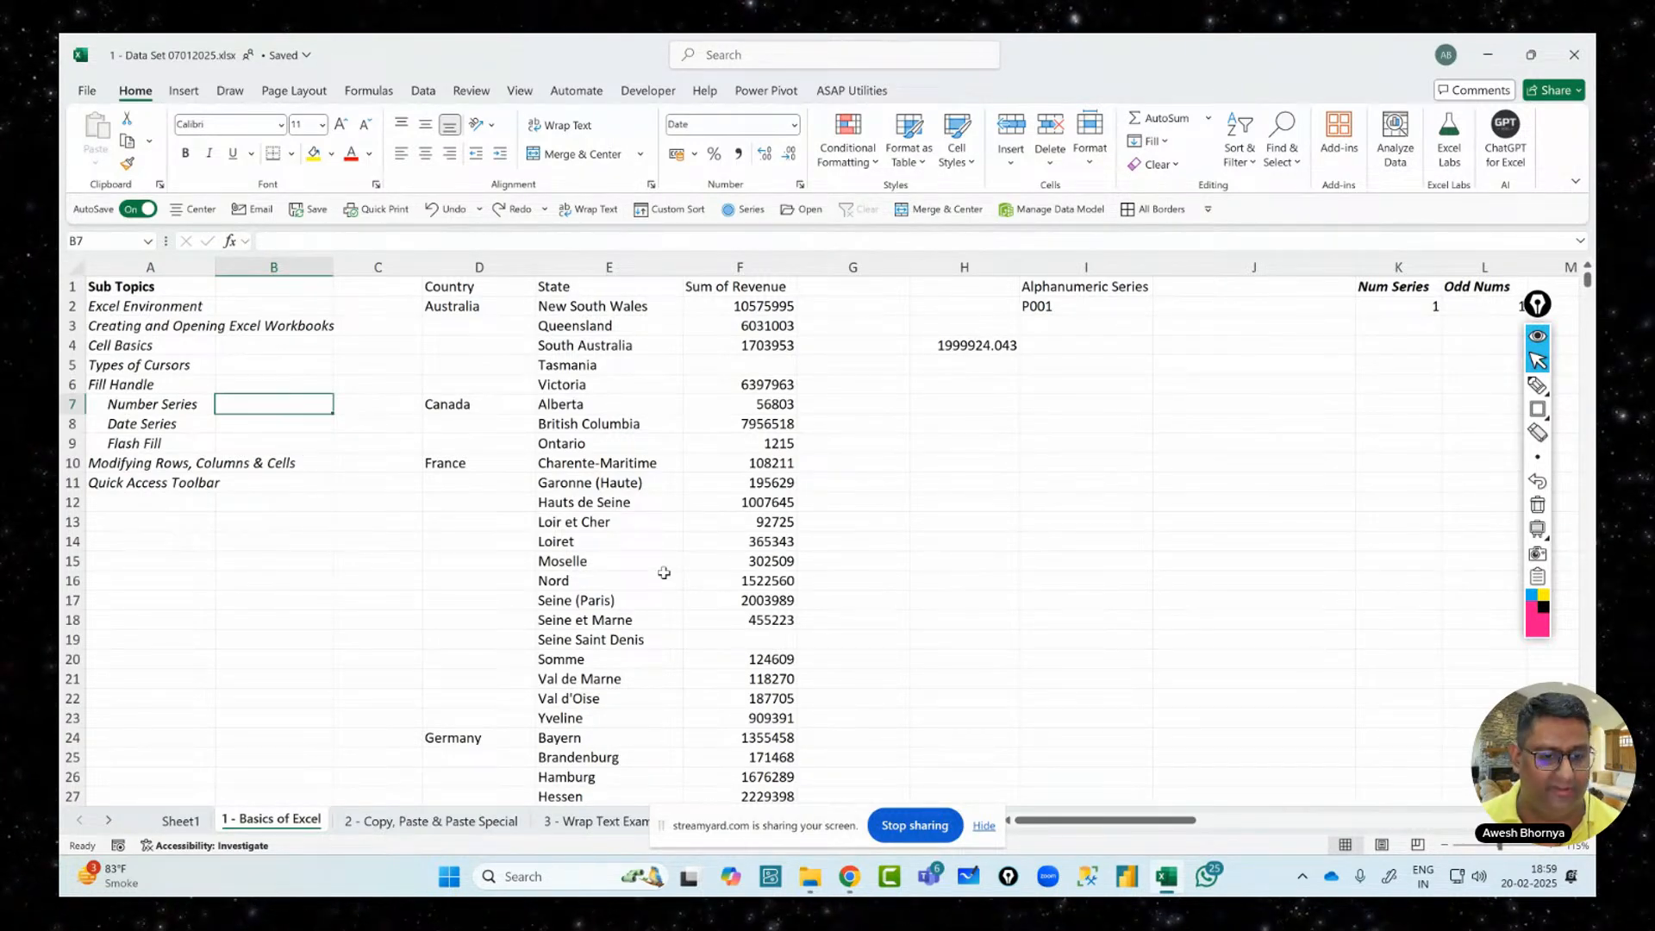
Switch to the 2 - Copy, Paste & Paste Special sheet and select its data and headers
{"action": "left_click", "coordinate": [488, 824]}
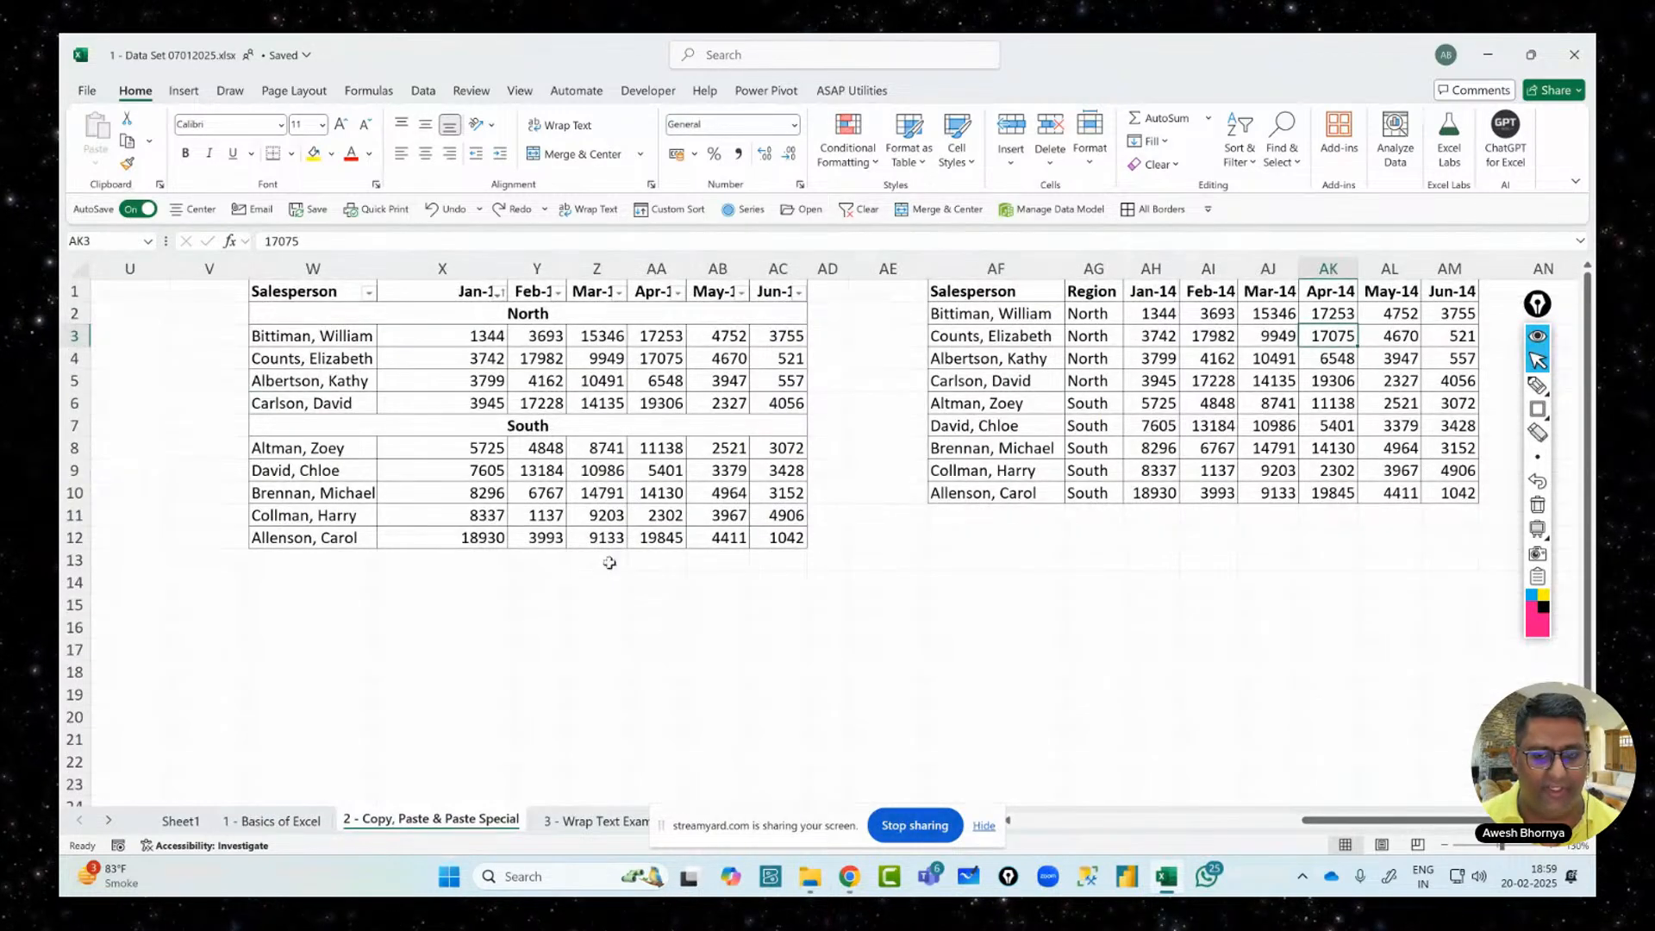
{"action": "left_click_drag", "start_coordinate": [1316, 819], "coordinate": [1018, 819]}
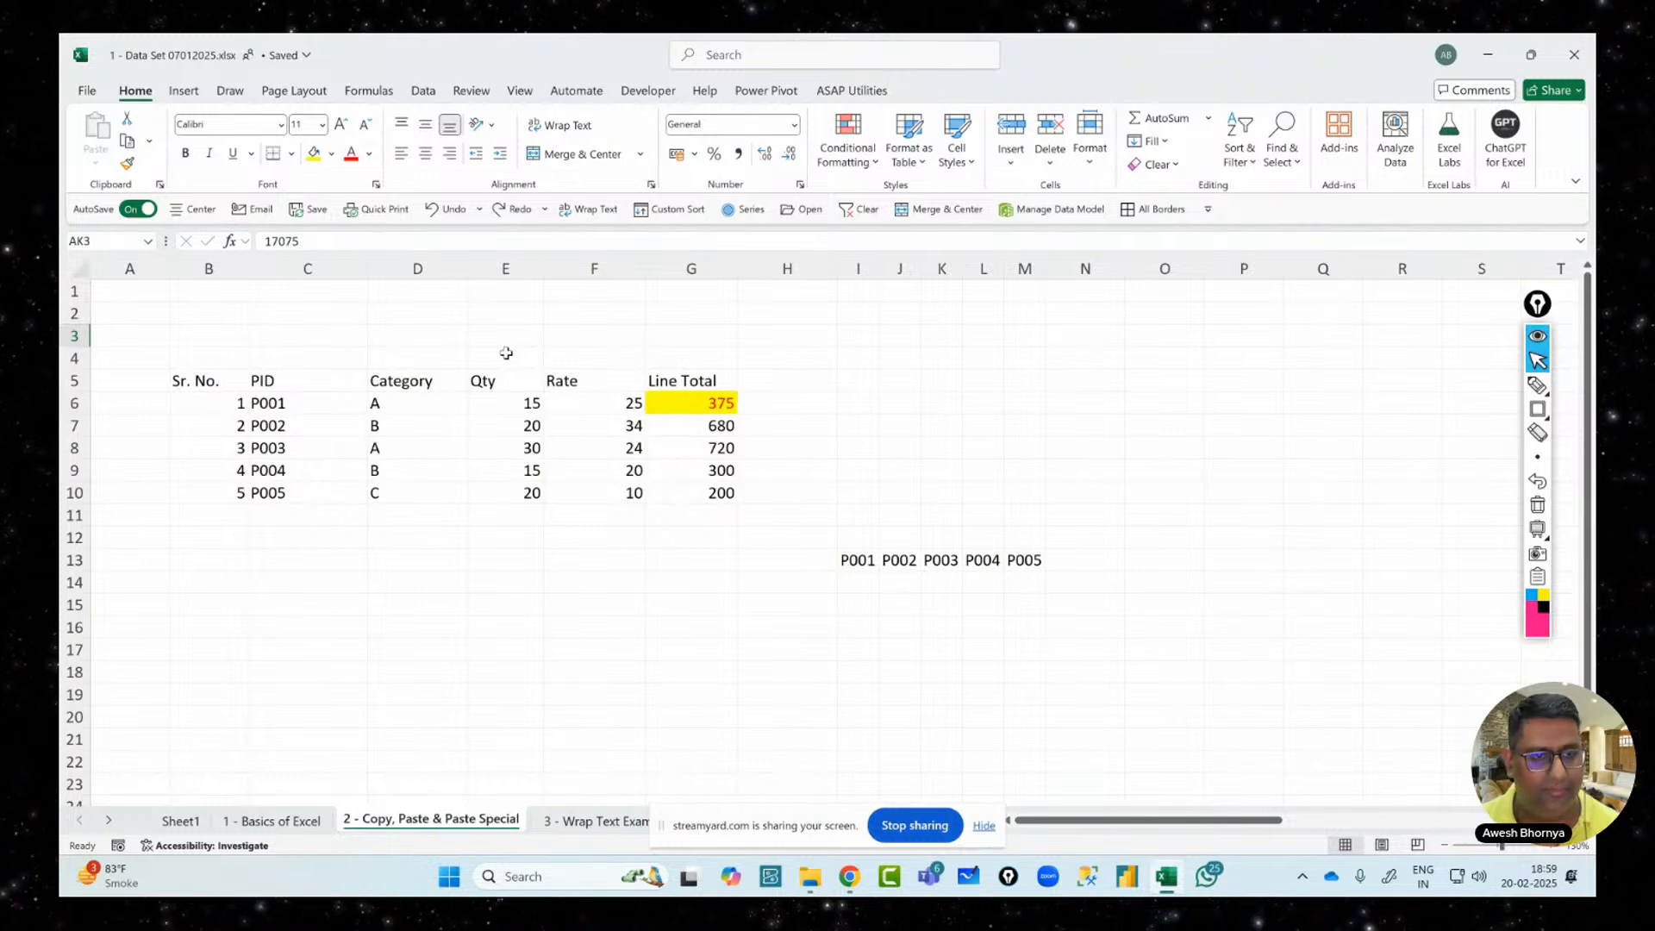
{"action": "left_click_drag", "start_coordinate": [234, 379], "coordinate": [328, 494]}
{"action": "left_click_drag", "start_coordinate": [415, 382], "coordinate": [624, 378]}
{"action": "left_click", "coordinate": [715, 380]}
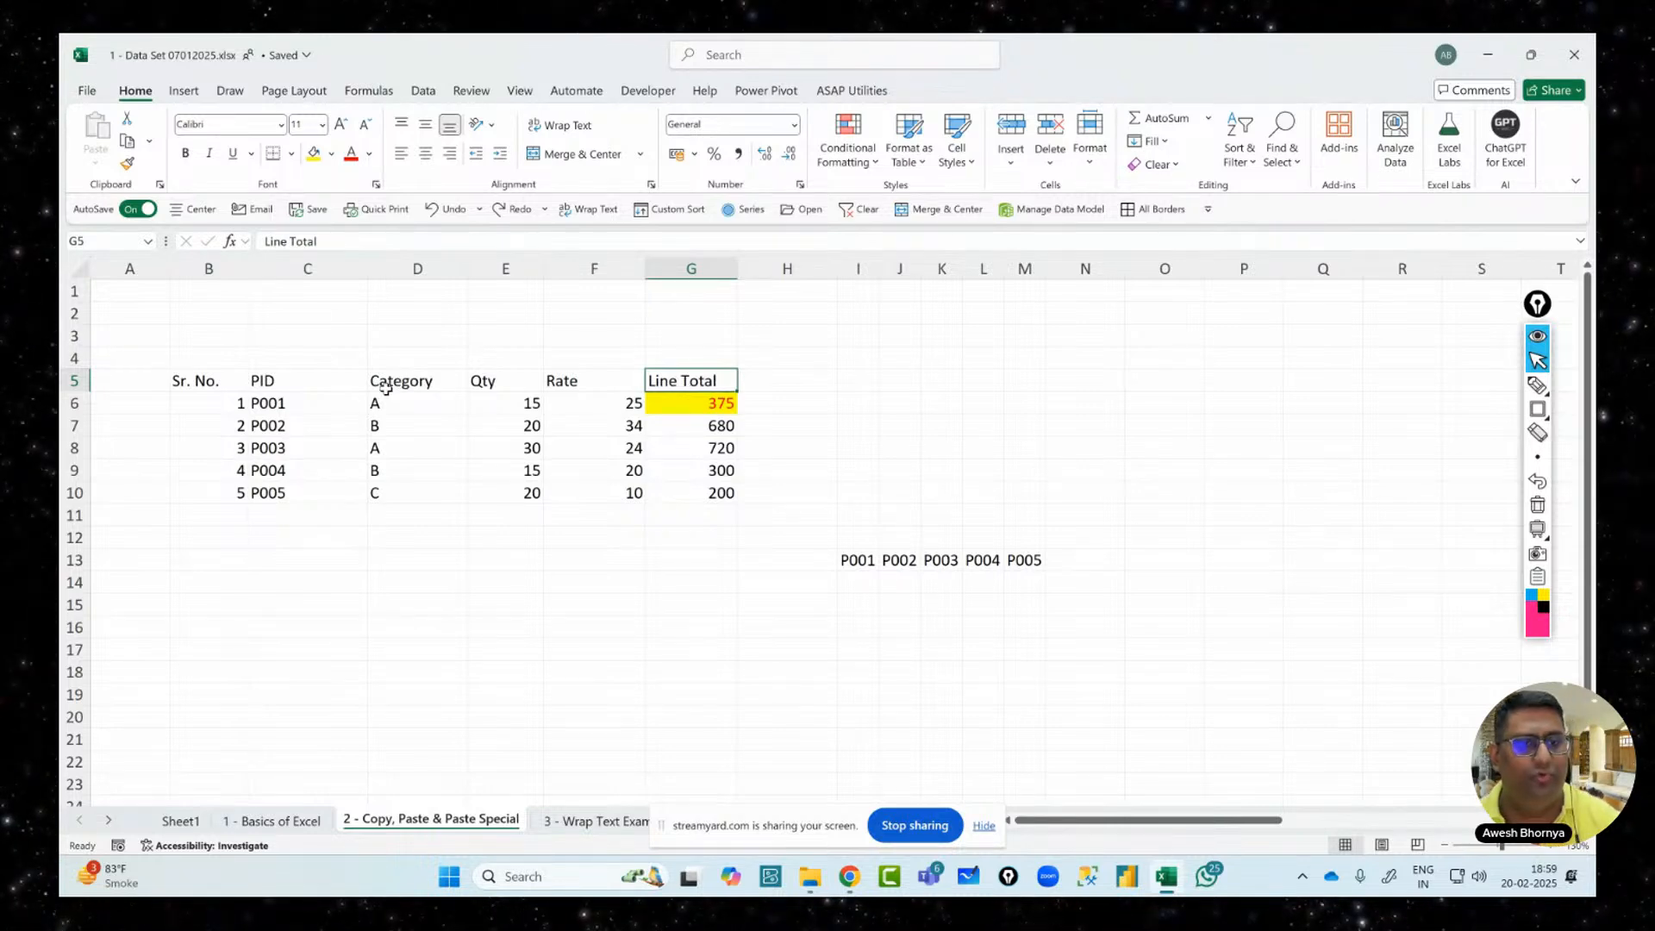
Move the Category block D5:D10 to H5:H10 by dragging its border
{"action": "left_click", "coordinate": [416, 268]}
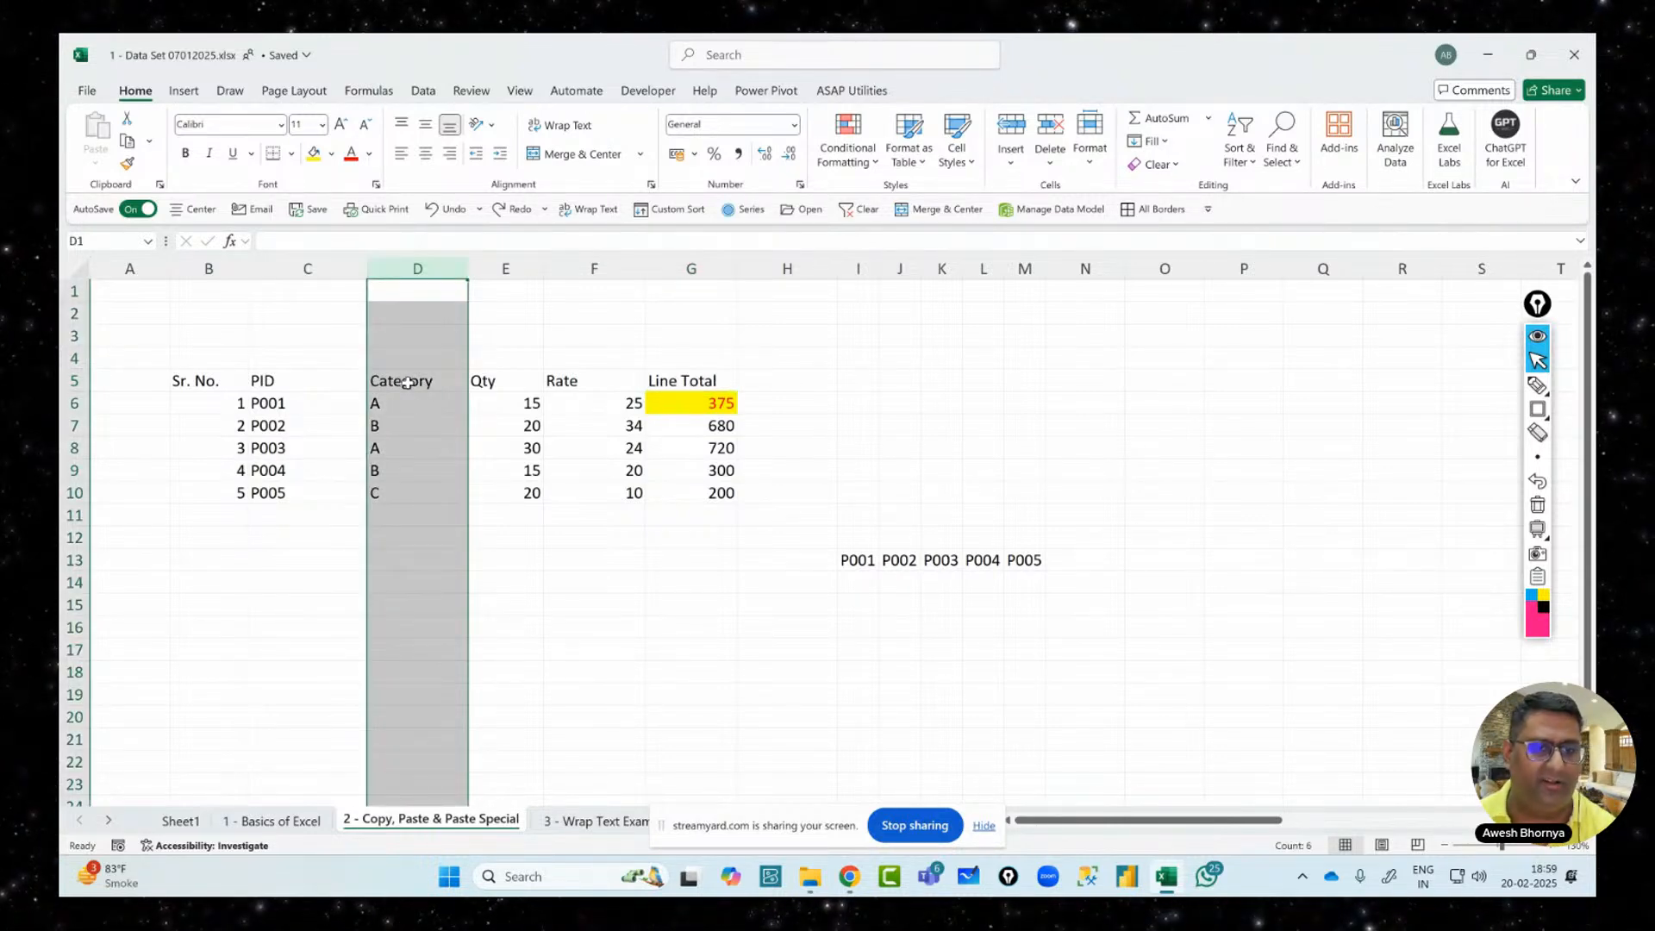
{"action": "left_click_drag", "start_coordinate": [407, 383], "coordinate": [418, 487]}
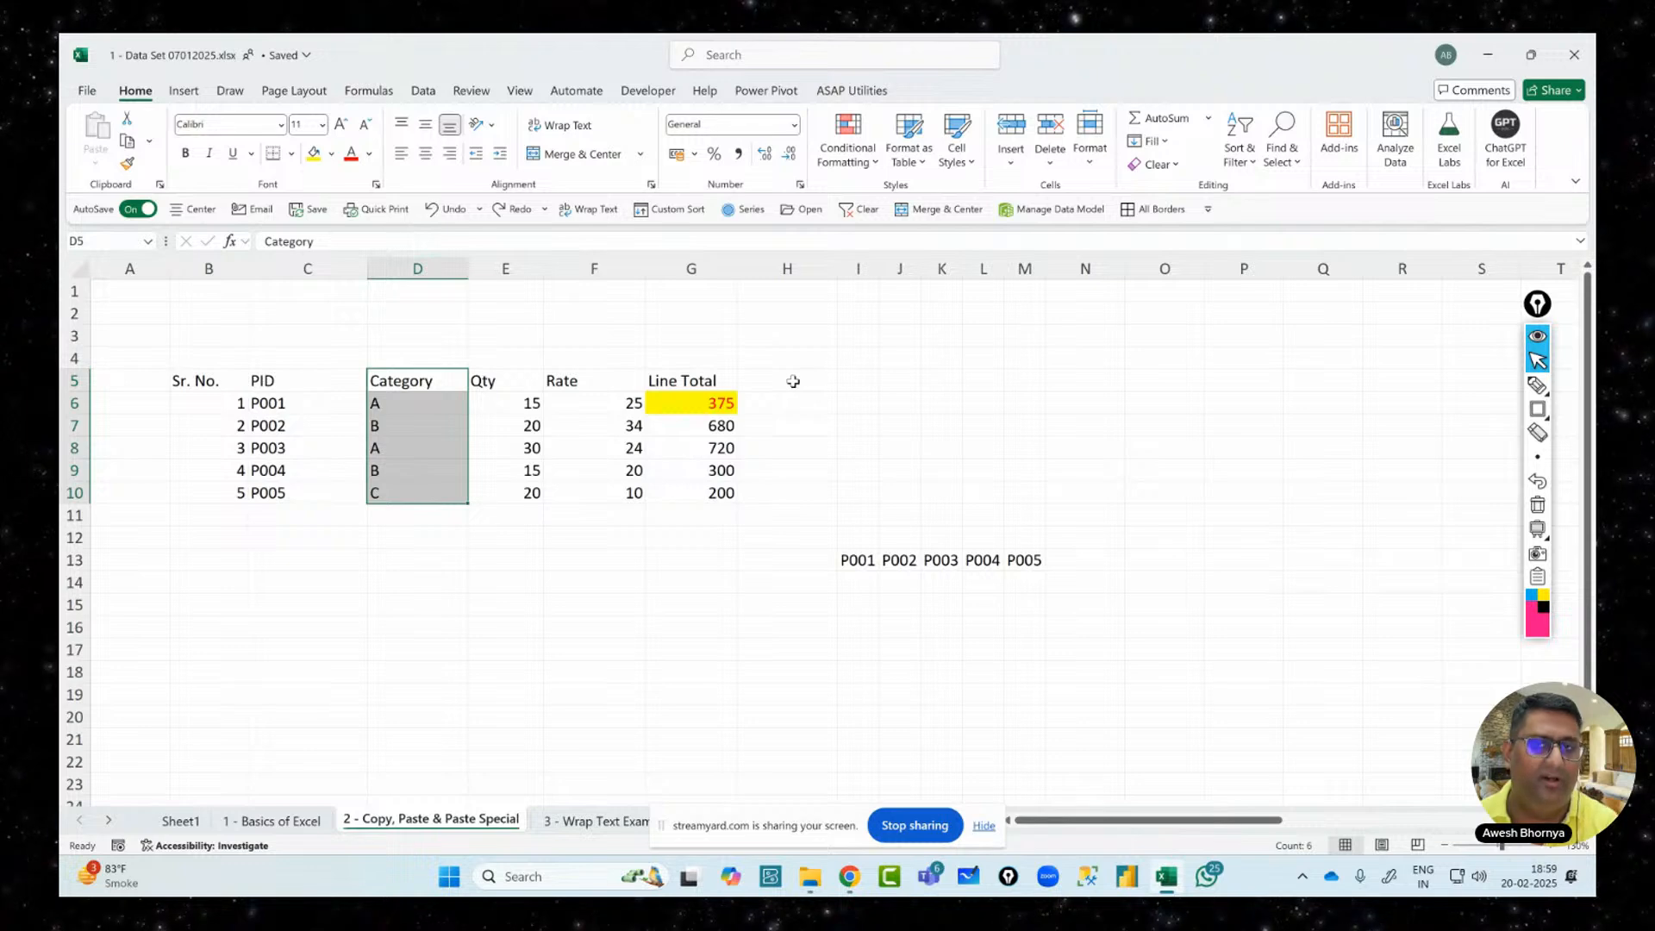
{"action": "type", "text": "Category A B A B C"}
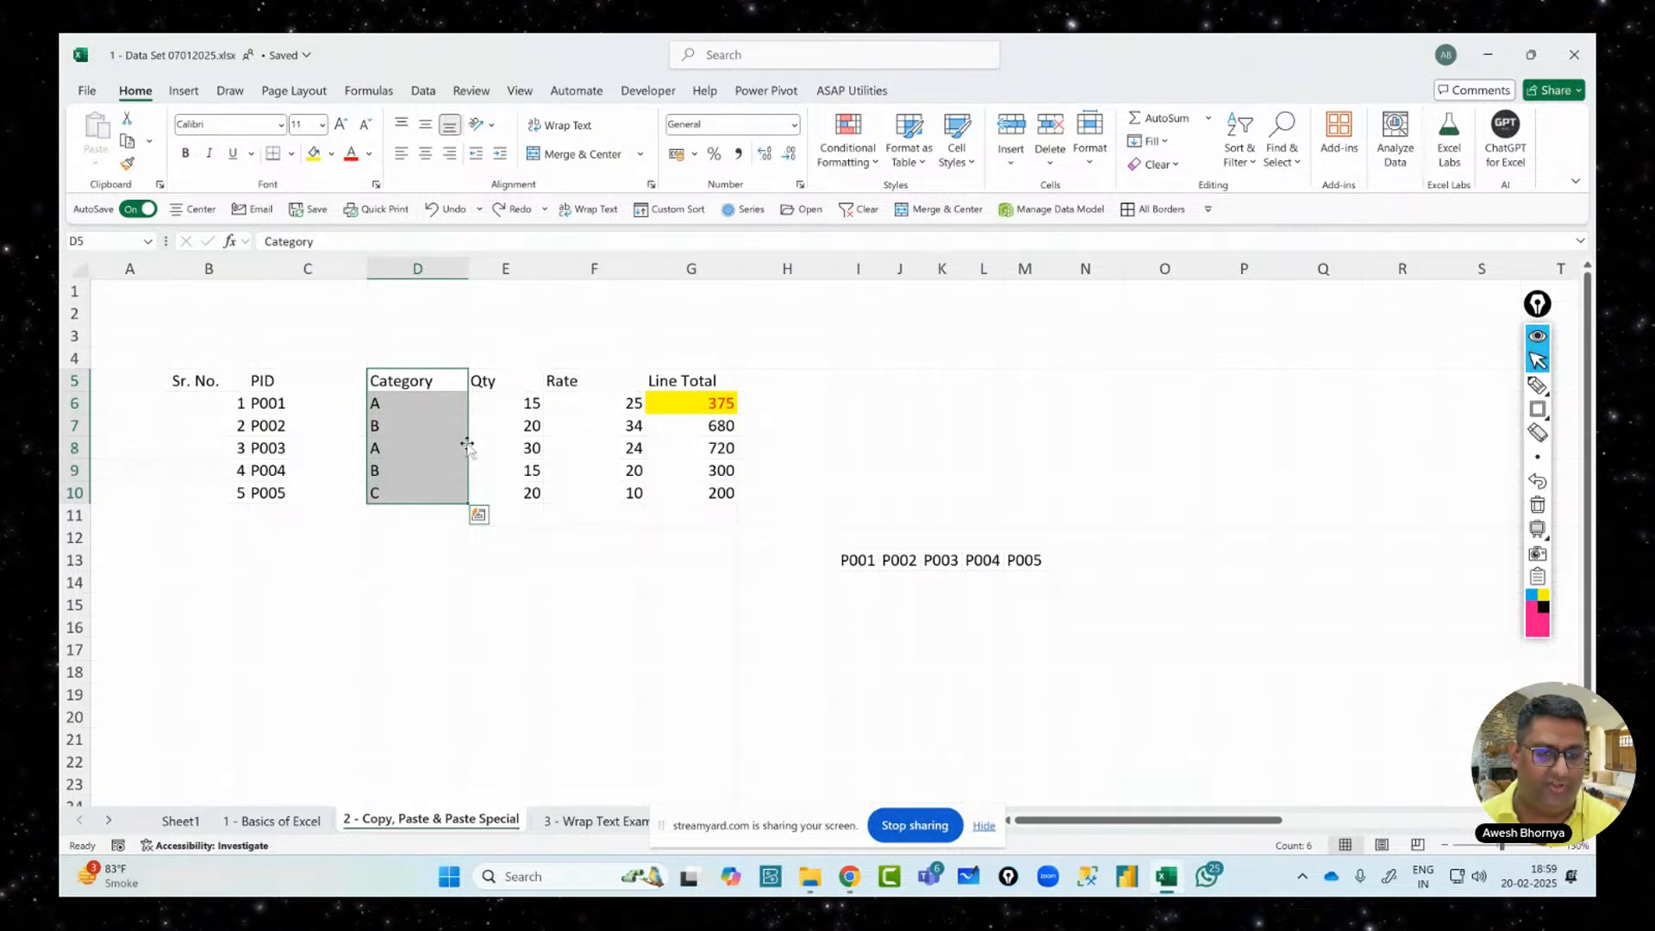
{"action": "left_click_drag", "start_coordinate": [467, 444], "coordinate": [780, 447]}
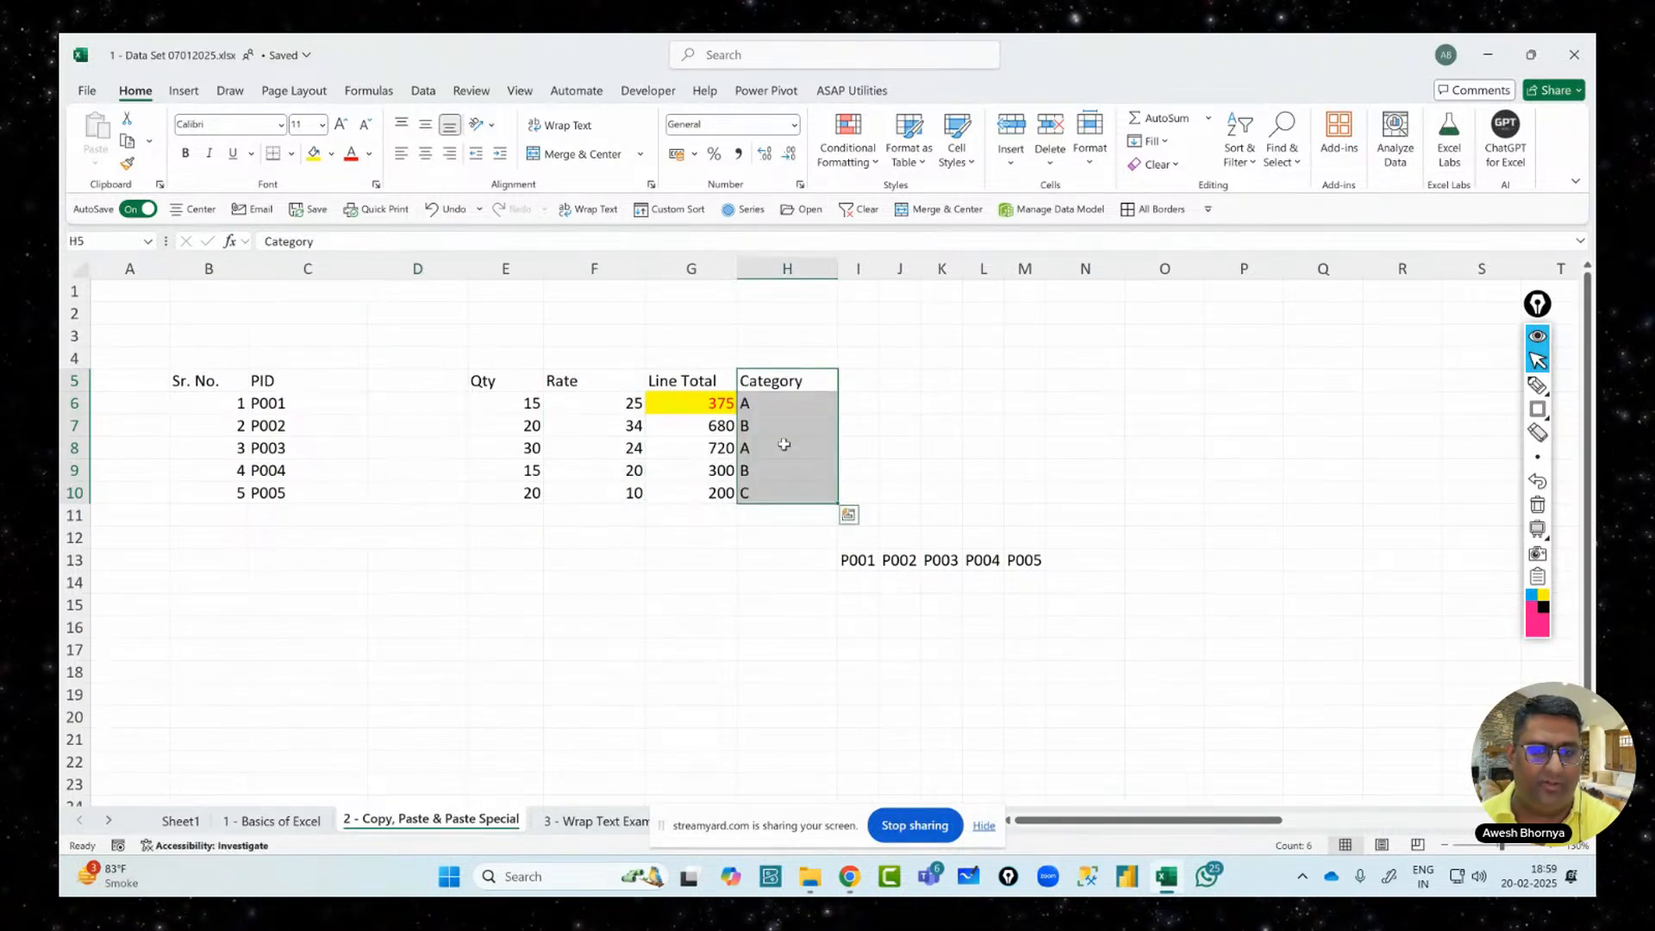
{"action": "left_click", "coordinate": [1537, 386]}
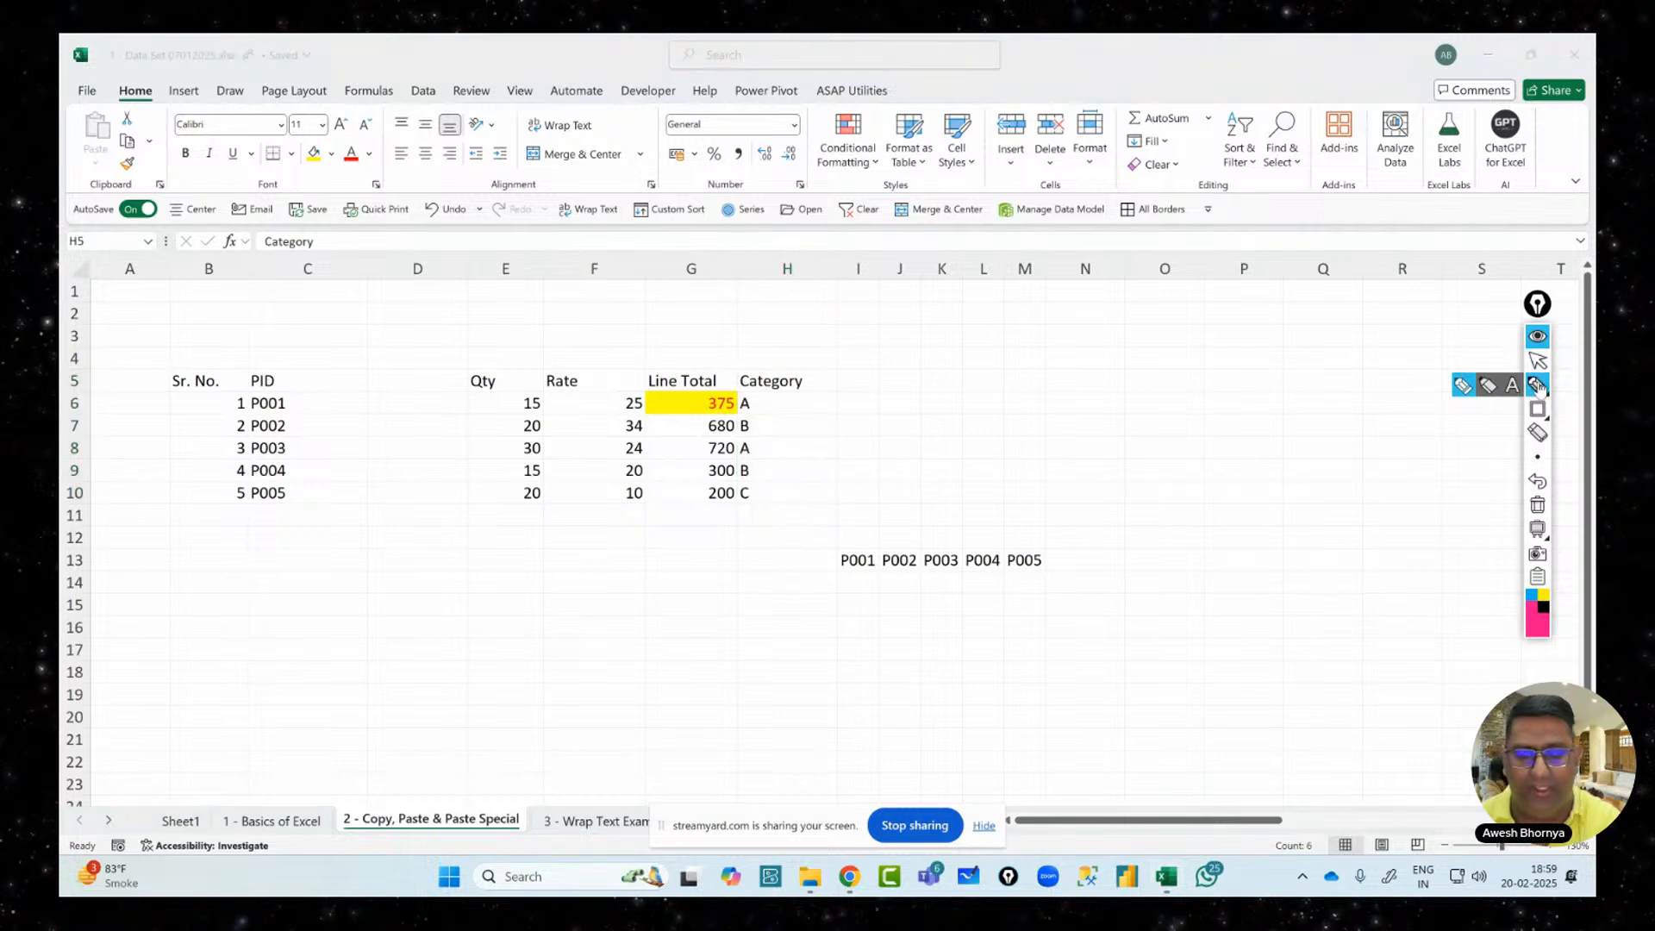
Handwrite an underlined 'C+D' note on screen, then erase the annotations
{"action": "mouse_move", "coordinate": [1120, 407]}
{"action": "left_mouse_down"}
{"action": "mouse_move", "coordinate": [1127, 479]}
{"action": "mouse_move", "coordinate": [1179, 425]}
{"action": "left_mouse_up"}
{"action": "left_click_drag", "start_coordinate": [1147, 420], "coordinate": [1168, 462]}
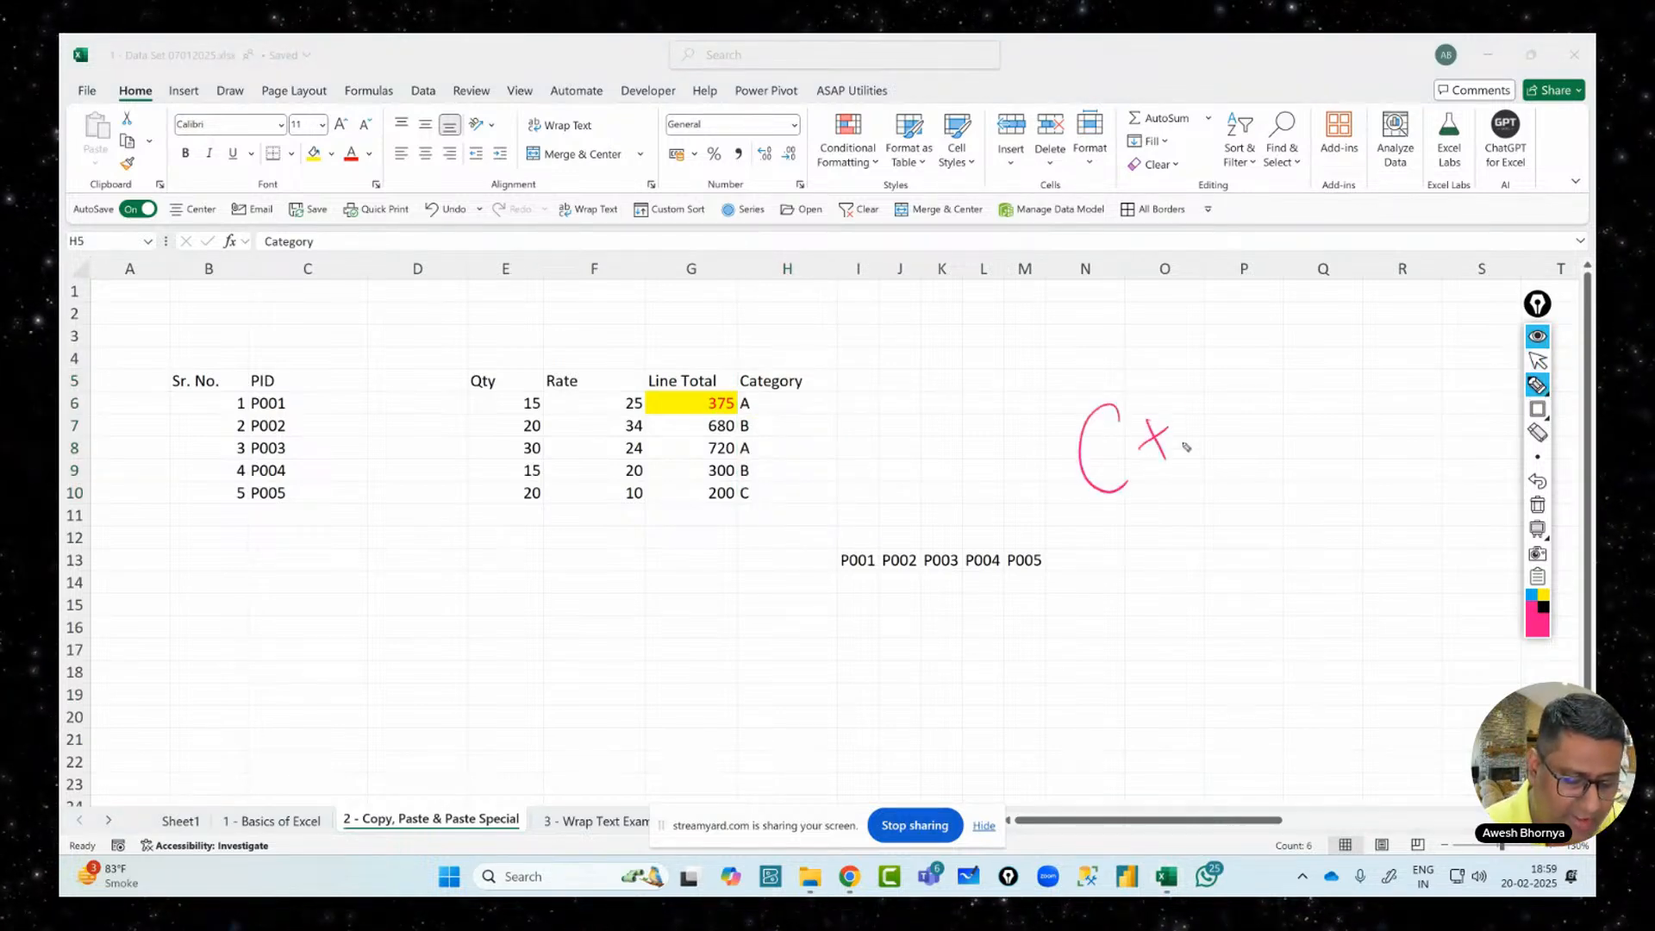
{"action": "left_click_drag", "start_coordinate": [1184, 390], "coordinate": [1192, 450]}
{"action": "left_click_drag", "start_coordinate": [1184, 393], "coordinate": [1194, 455]}
{"action": "left_click_drag", "start_coordinate": [1091, 524], "coordinate": [1273, 446]}
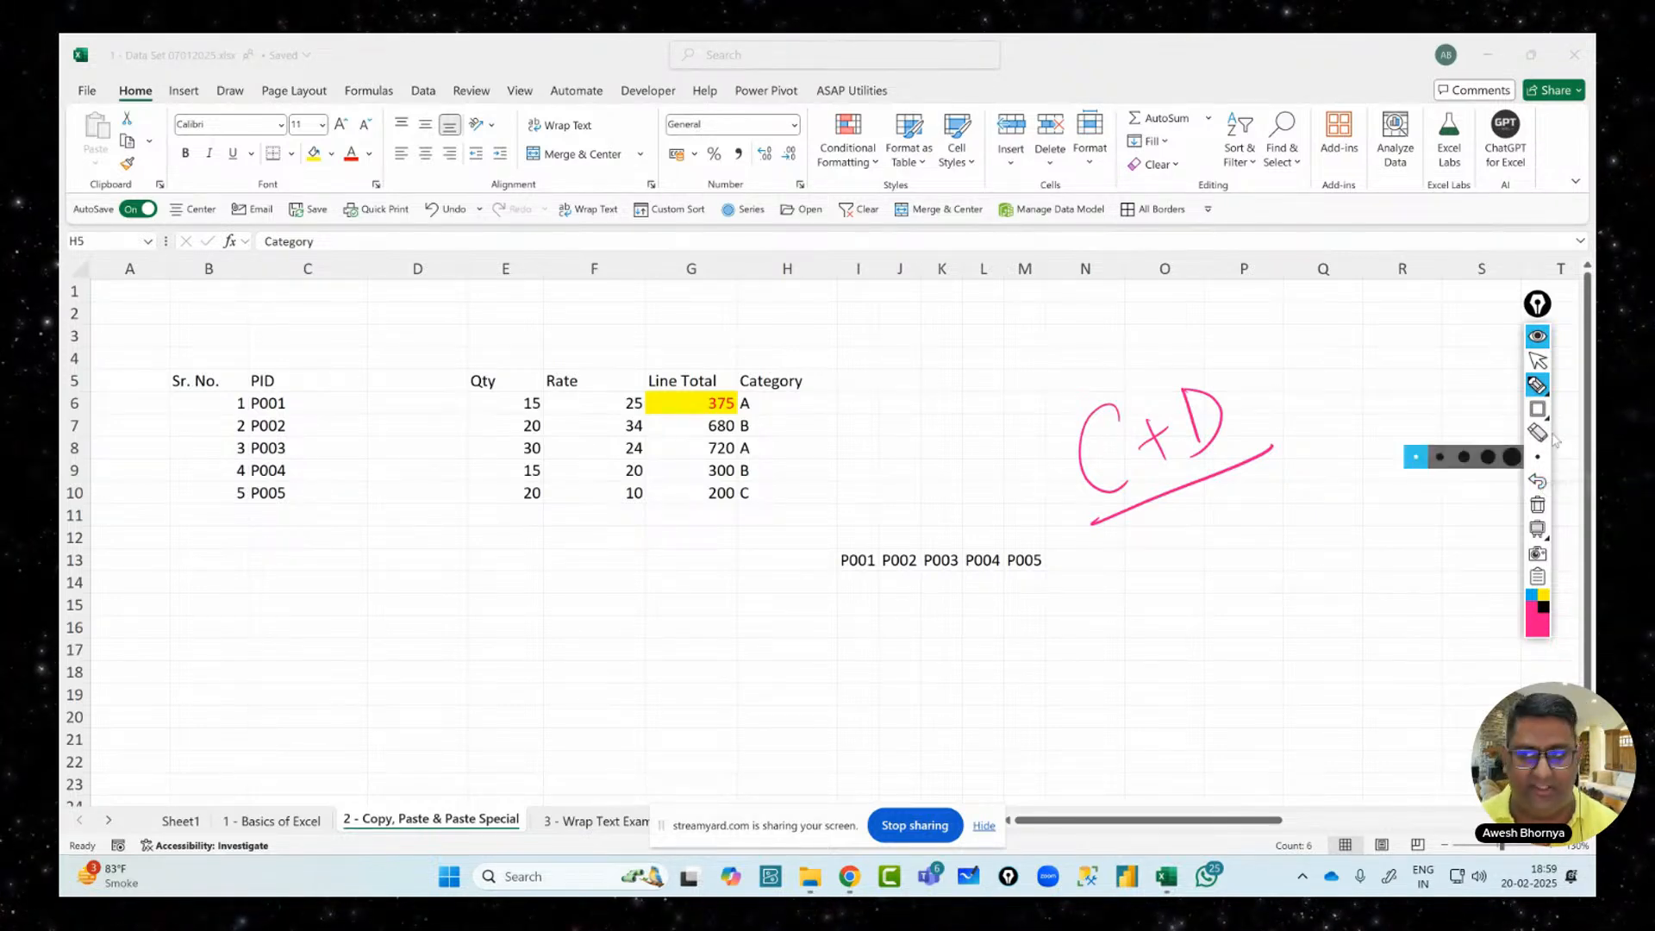
{"action": "left_click", "coordinate": [1538, 360]}
{"action": "left_click", "coordinate": [1538, 506]}
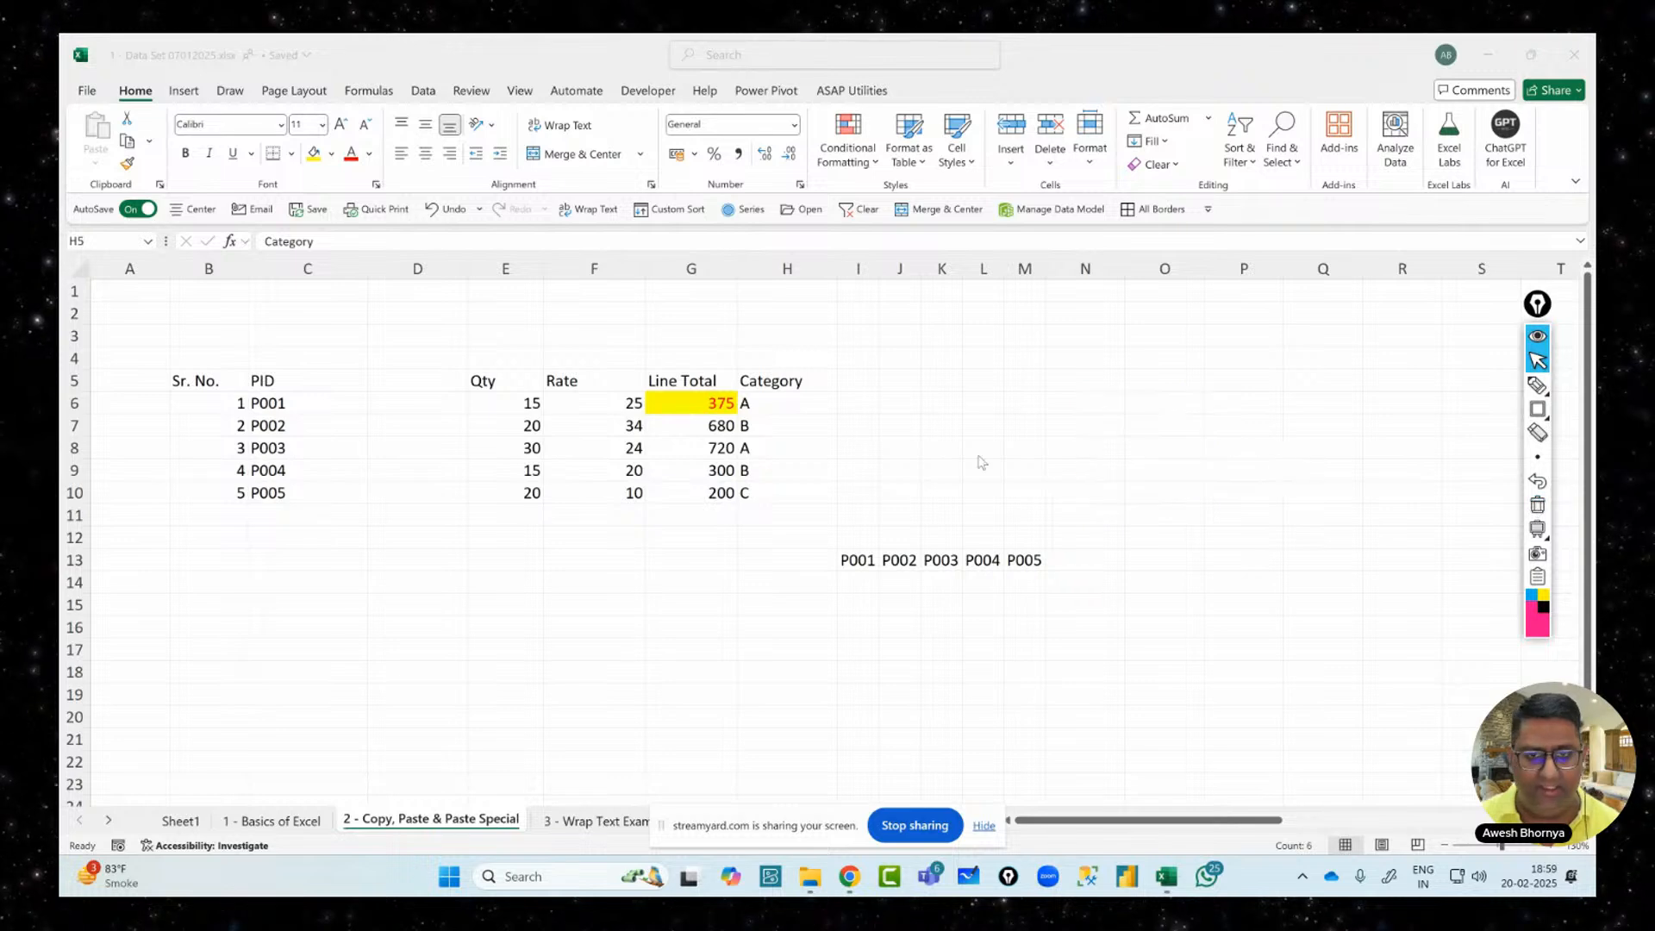
Undo the move and Ctrl-drag Category D5:D10 to copy it into H5:H10
{"action": "left_click_drag", "start_coordinate": [793, 373], "coordinate": [793, 494]}
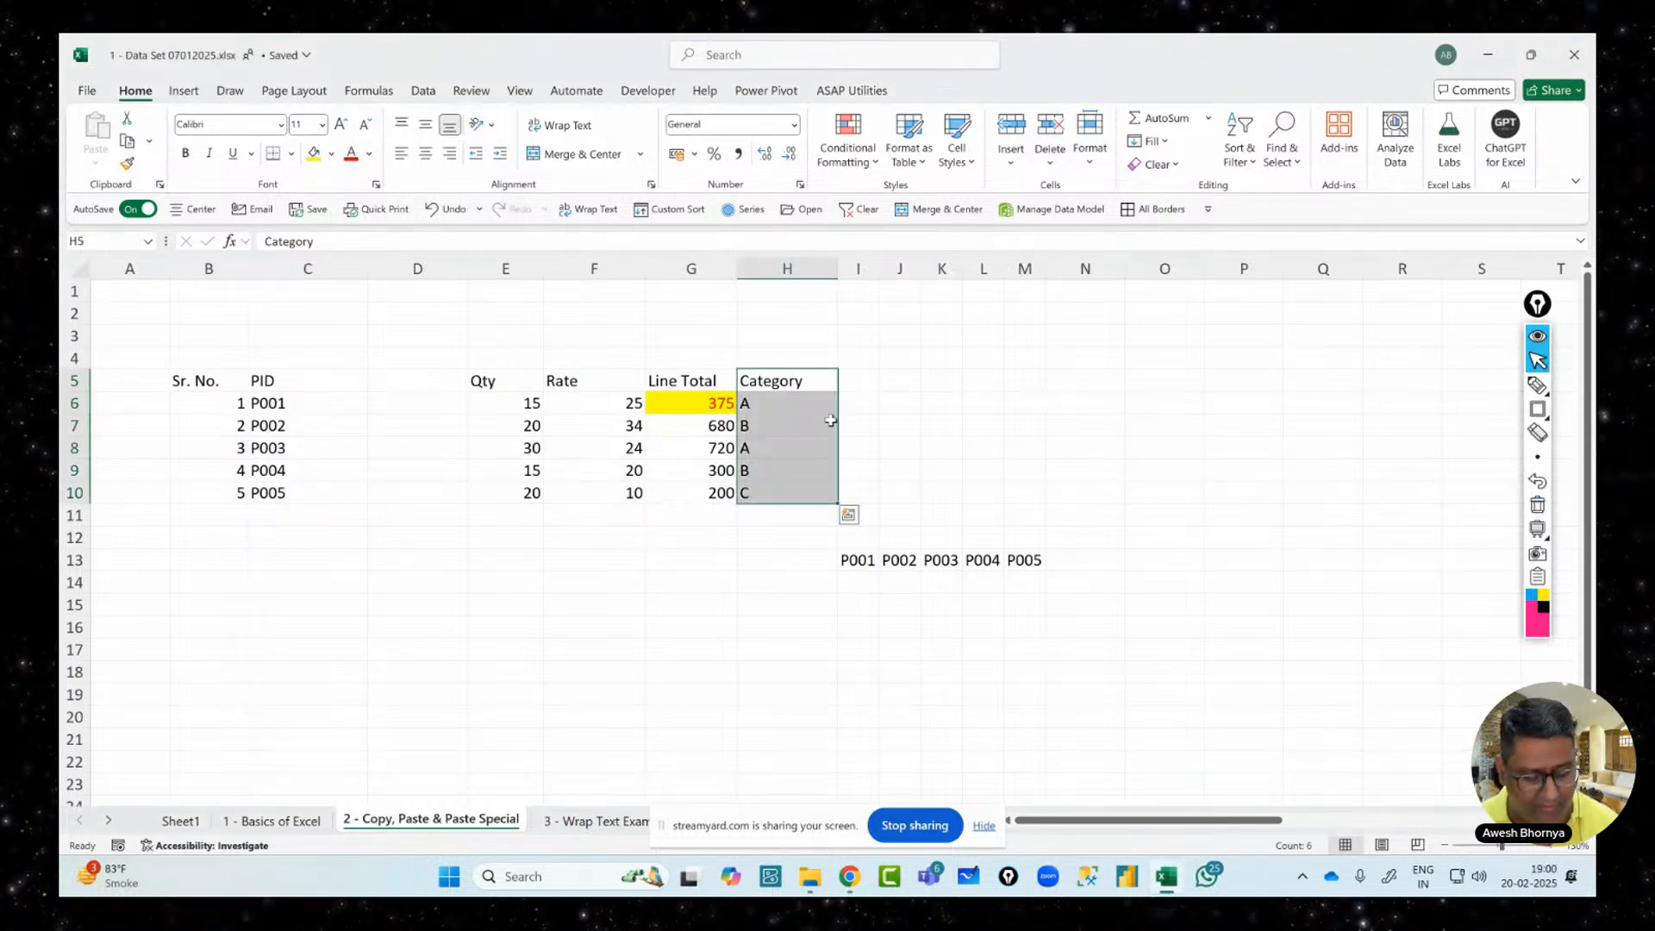
{"action": "key", "text": "ctrl+z"}
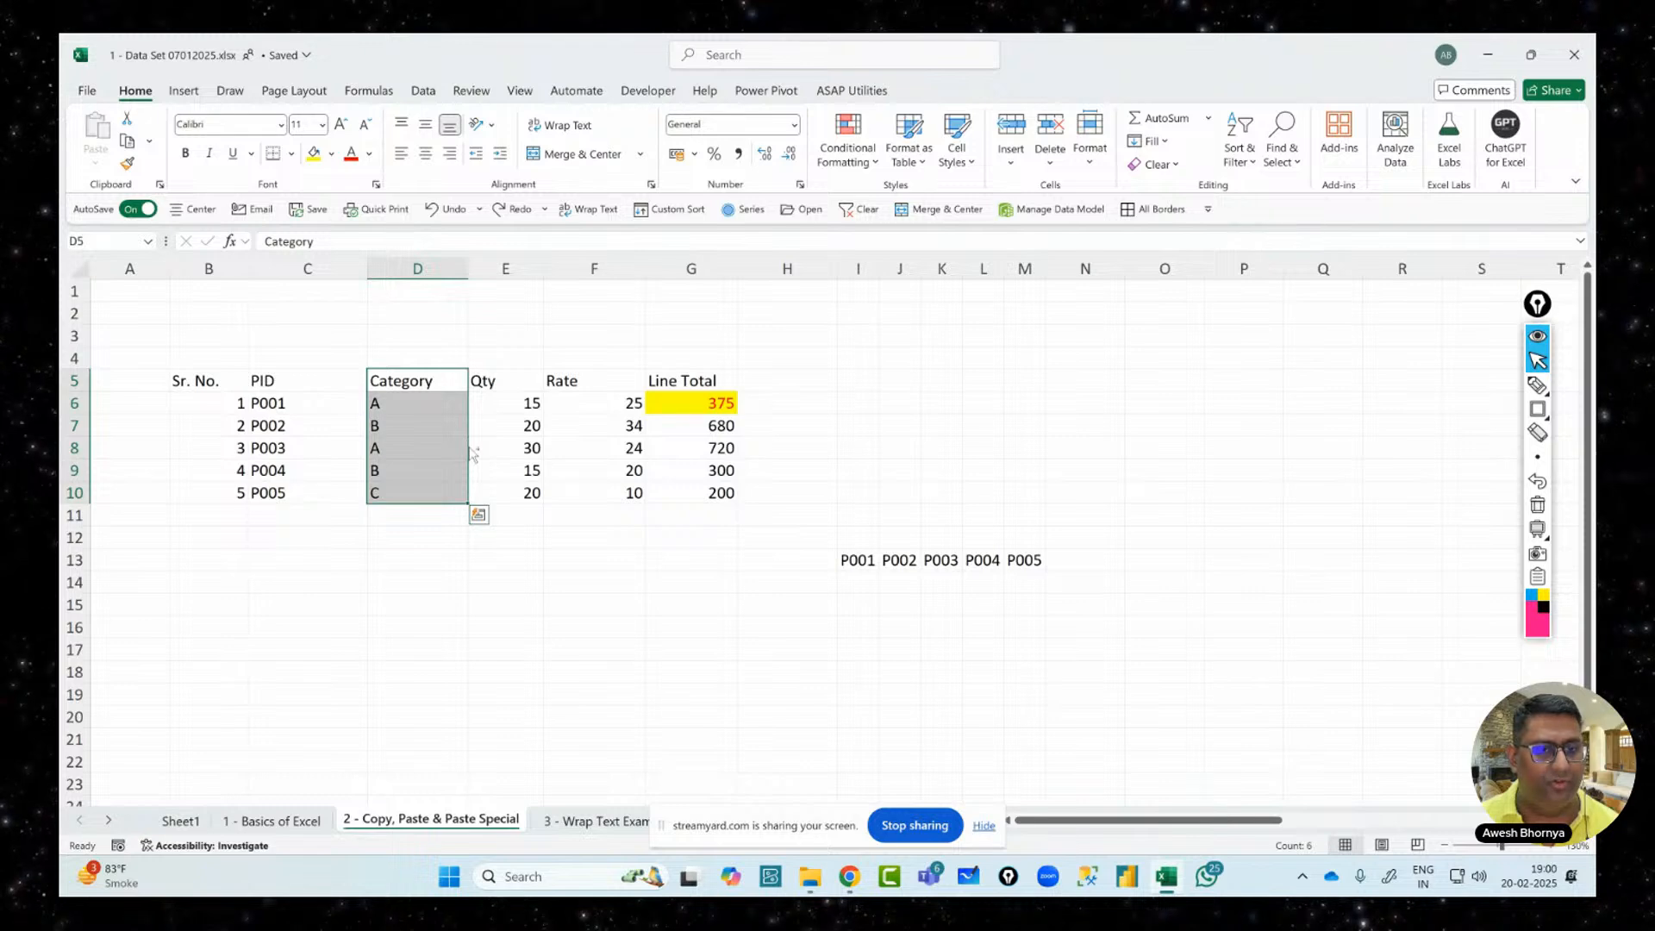
{"action": "left_click_drag", "start_coordinate": [471, 452], "coordinate": [799, 448]}
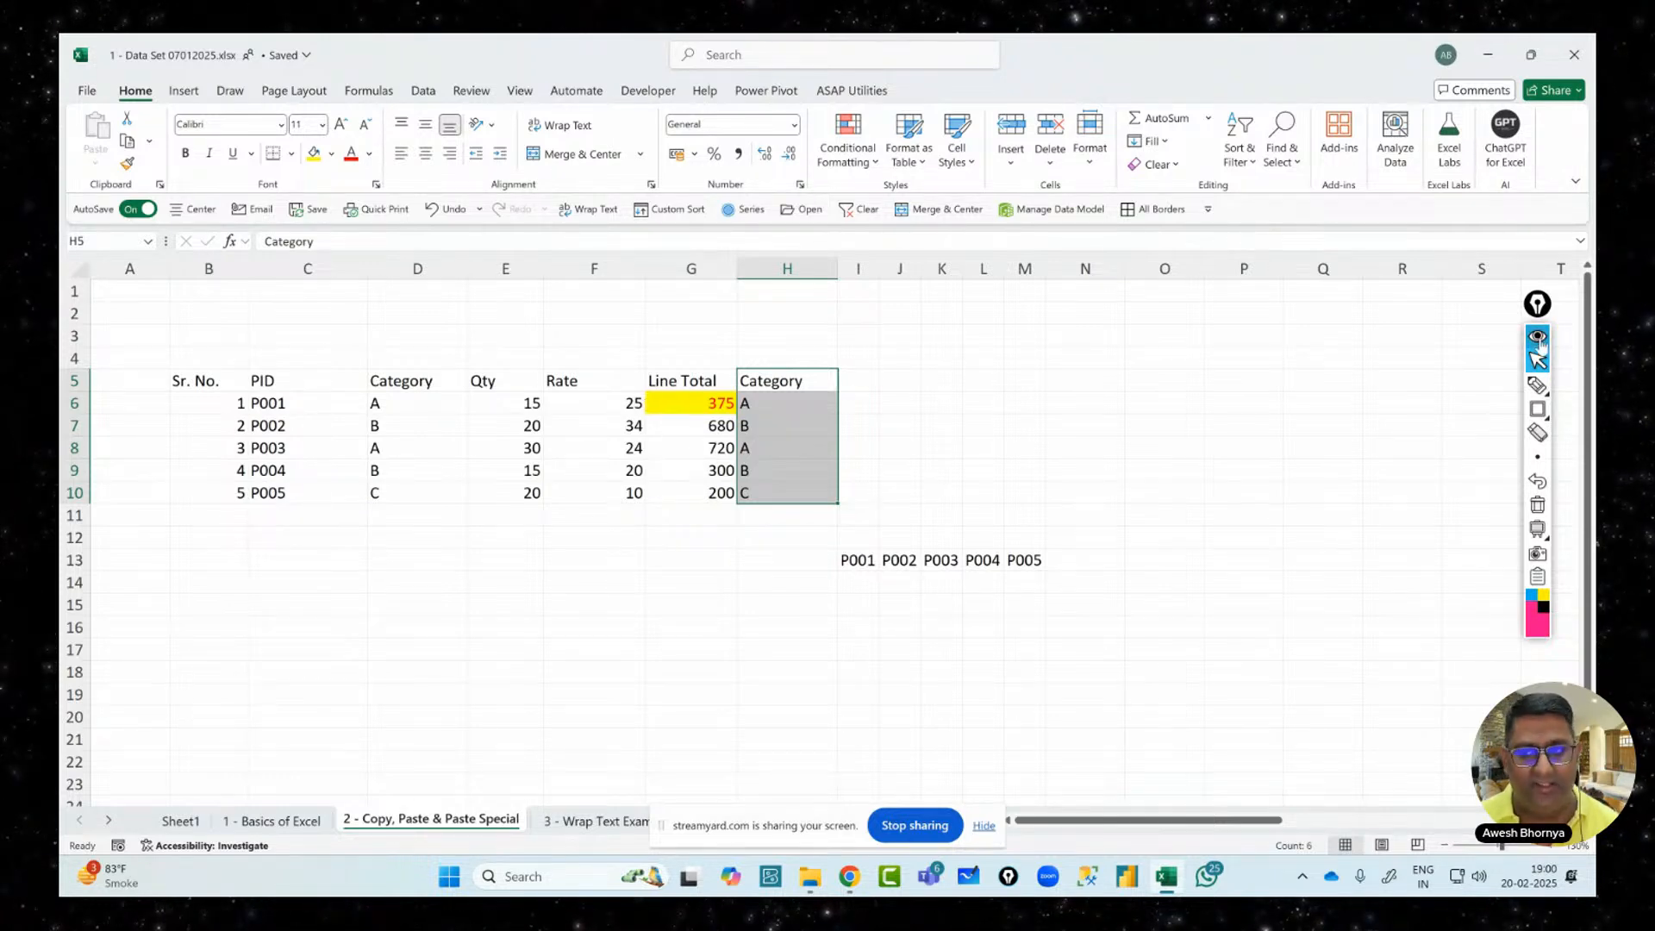
Add a handwritten 'Ctrl' note beside the C+D annotation on screen
{"action": "left_click", "coordinate": [1536, 385]}
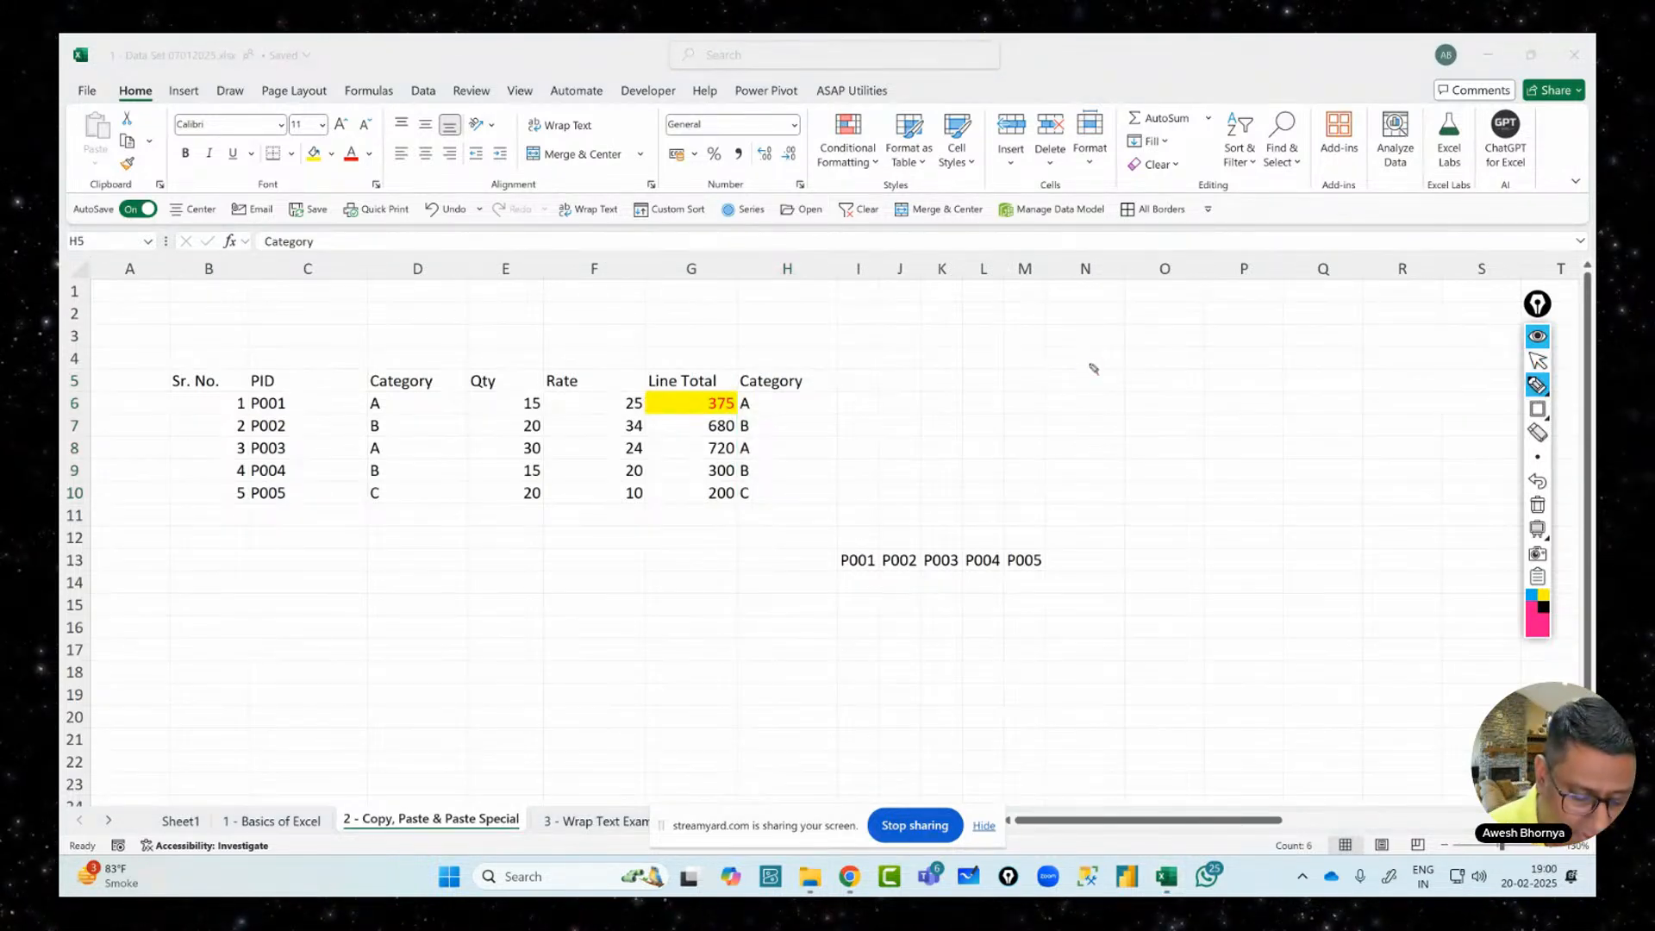
{"action": "mouse_move", "coordinate": [1100, 367]}
{"action": "left_mouse_down"}
{"action": "mouse_move", "coordinate": [1119, 412]}
{"action": "mouse_move", "coordinate": [1164, 380]}
{"action": "mouse_move", "coordinate": [1200, 390]}
{"action": "mouse_move", "coordinate": [1228, 362]}
{"action": "mouse_move", "coordinate": [1332, 345]}
{"action": "mouse_move", "coordinate": [1192, 453]}
{"action": "mouse_move", "coordinate": [1402, 372]}
{"action": "left_mouse_up"}
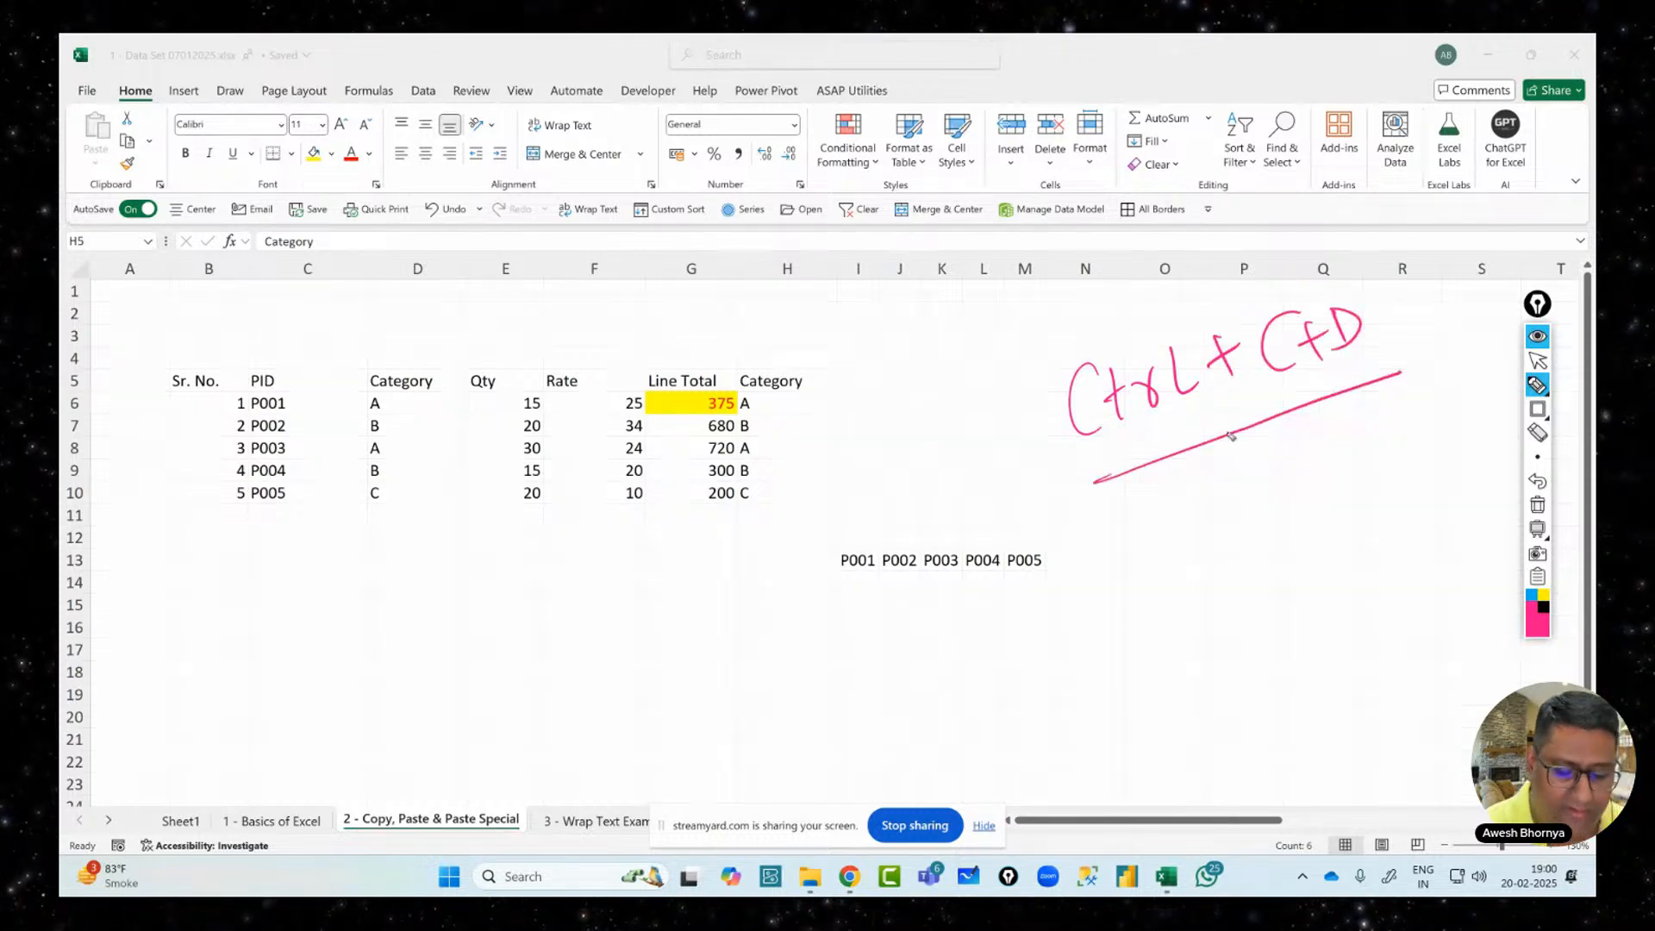
{"action": "mouse_move", "coordinate": [1090, 279]}
{"action": "left_mouse_down"}
{"action": "mouse_move", "coordinate": [1097, 335]}
{"action": "mouse_move", "coordinate": [1148, 288]}
{"action": "left_mouse_up"}
{"action": "mouse_move", "coordinate": [1129, 275]}
{"action": "left_mouse_down"}
{"action": "mouse_move", "coordinate": [1137, 320]}
{"action": "mouse_move", "coordinate": [1155, 304]}
{"action": "left_mouse_up"}
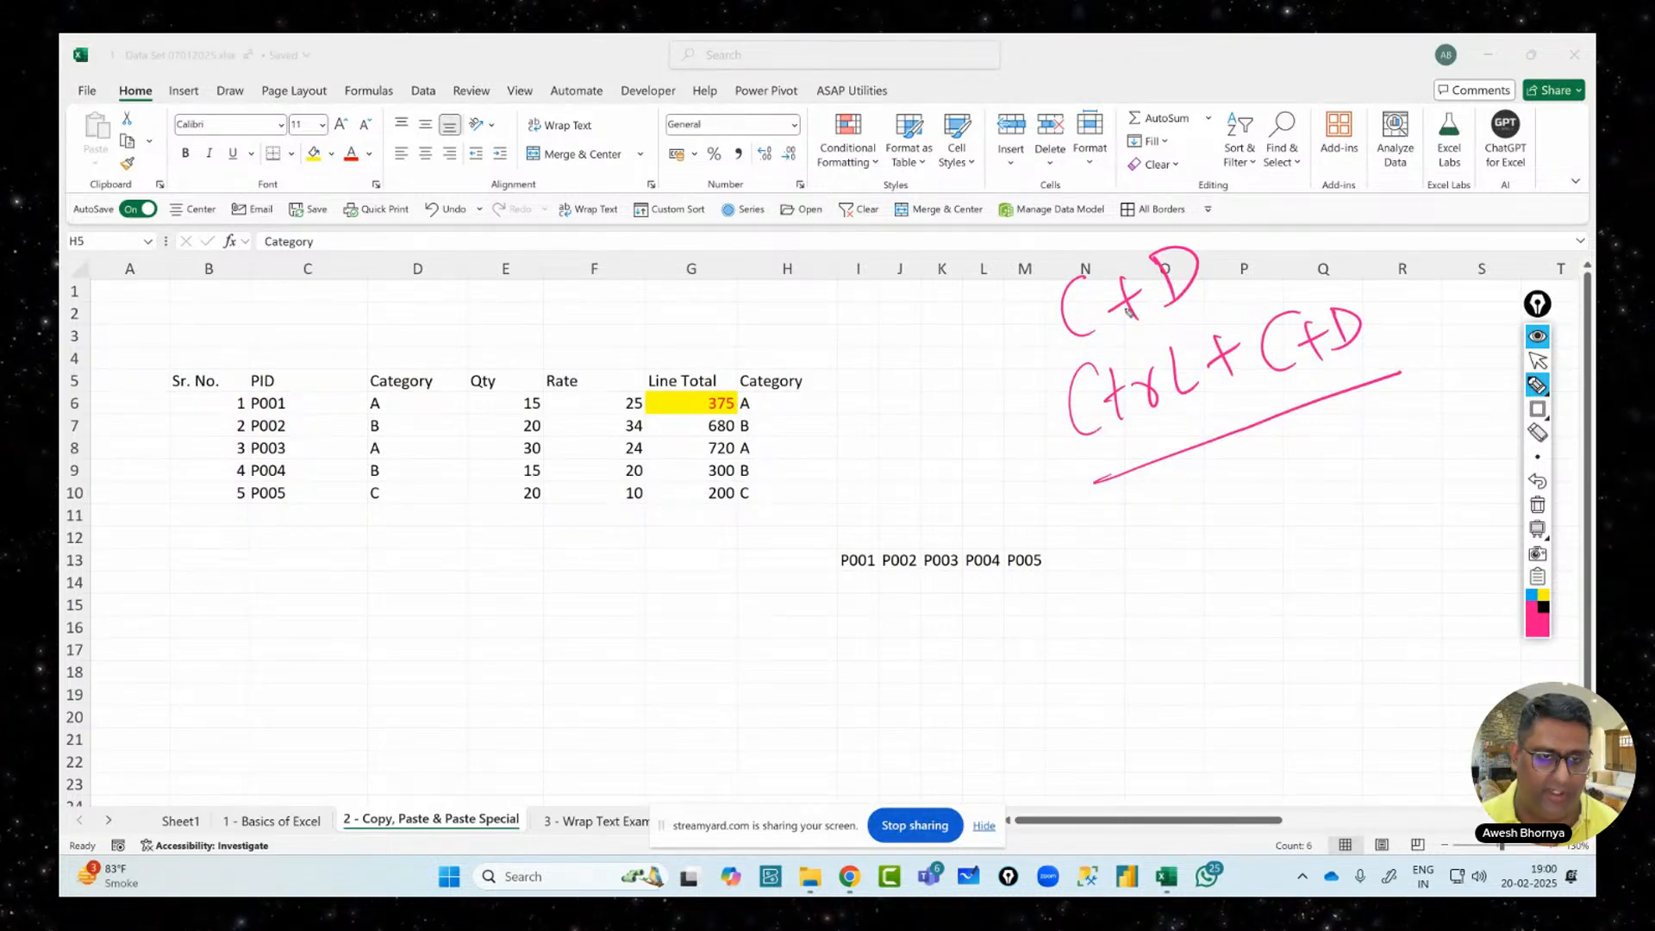
{"action": "left_click", "coordinate": [1537, 338]}
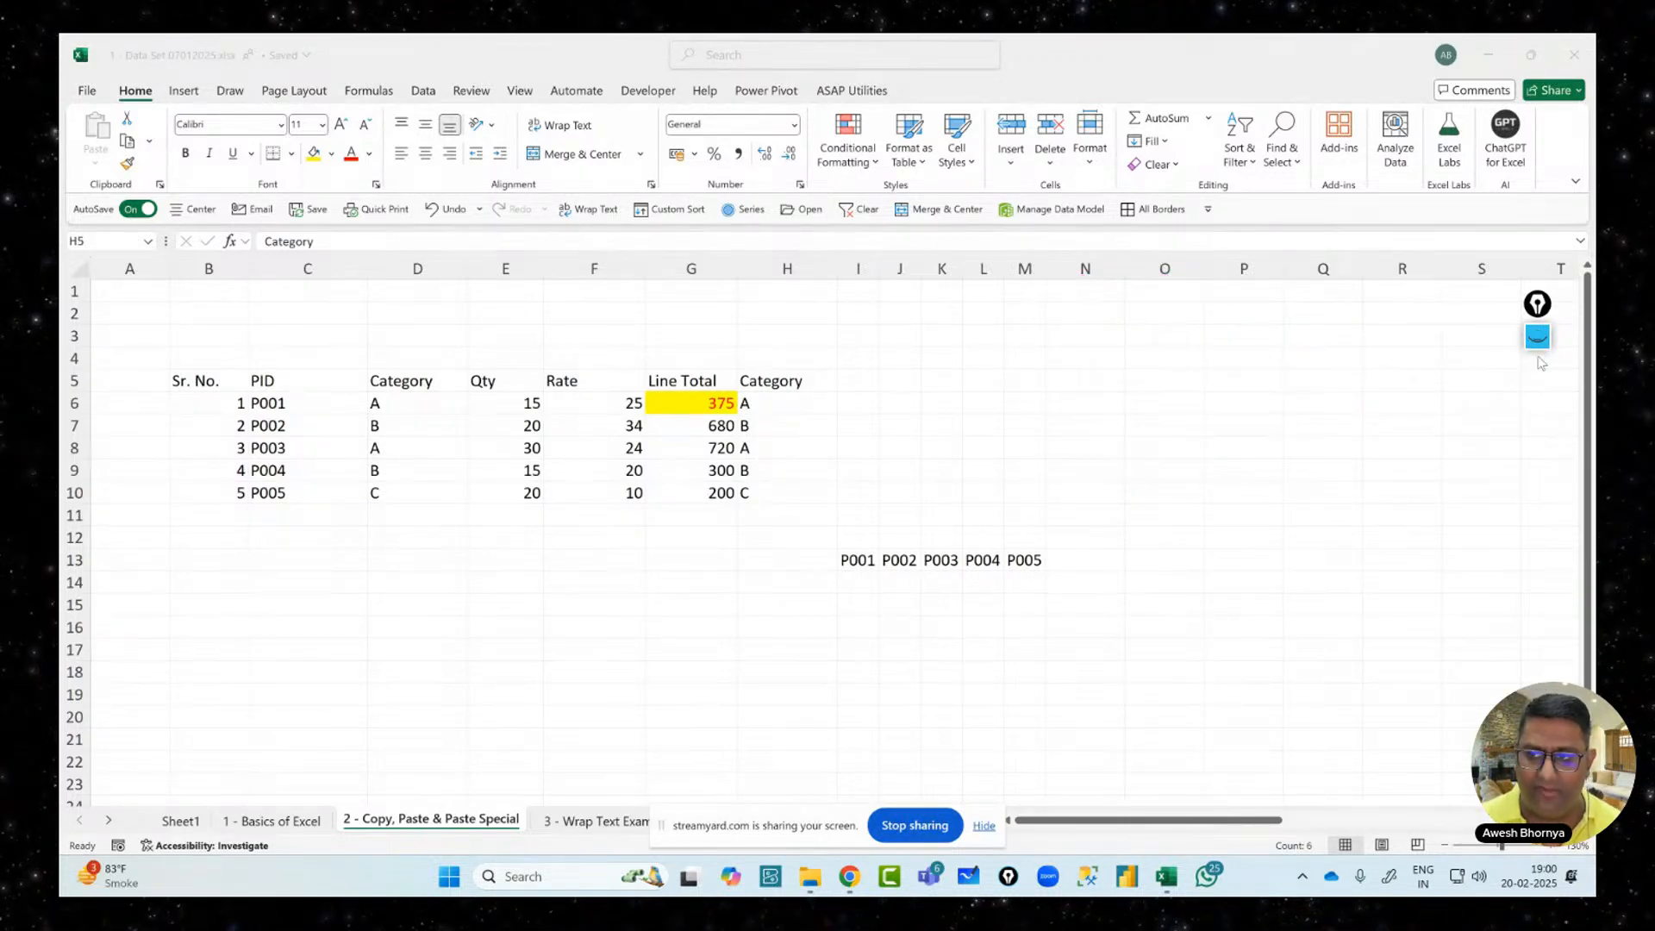
{"action": "left_click", "coordinate": [1537, 345]}
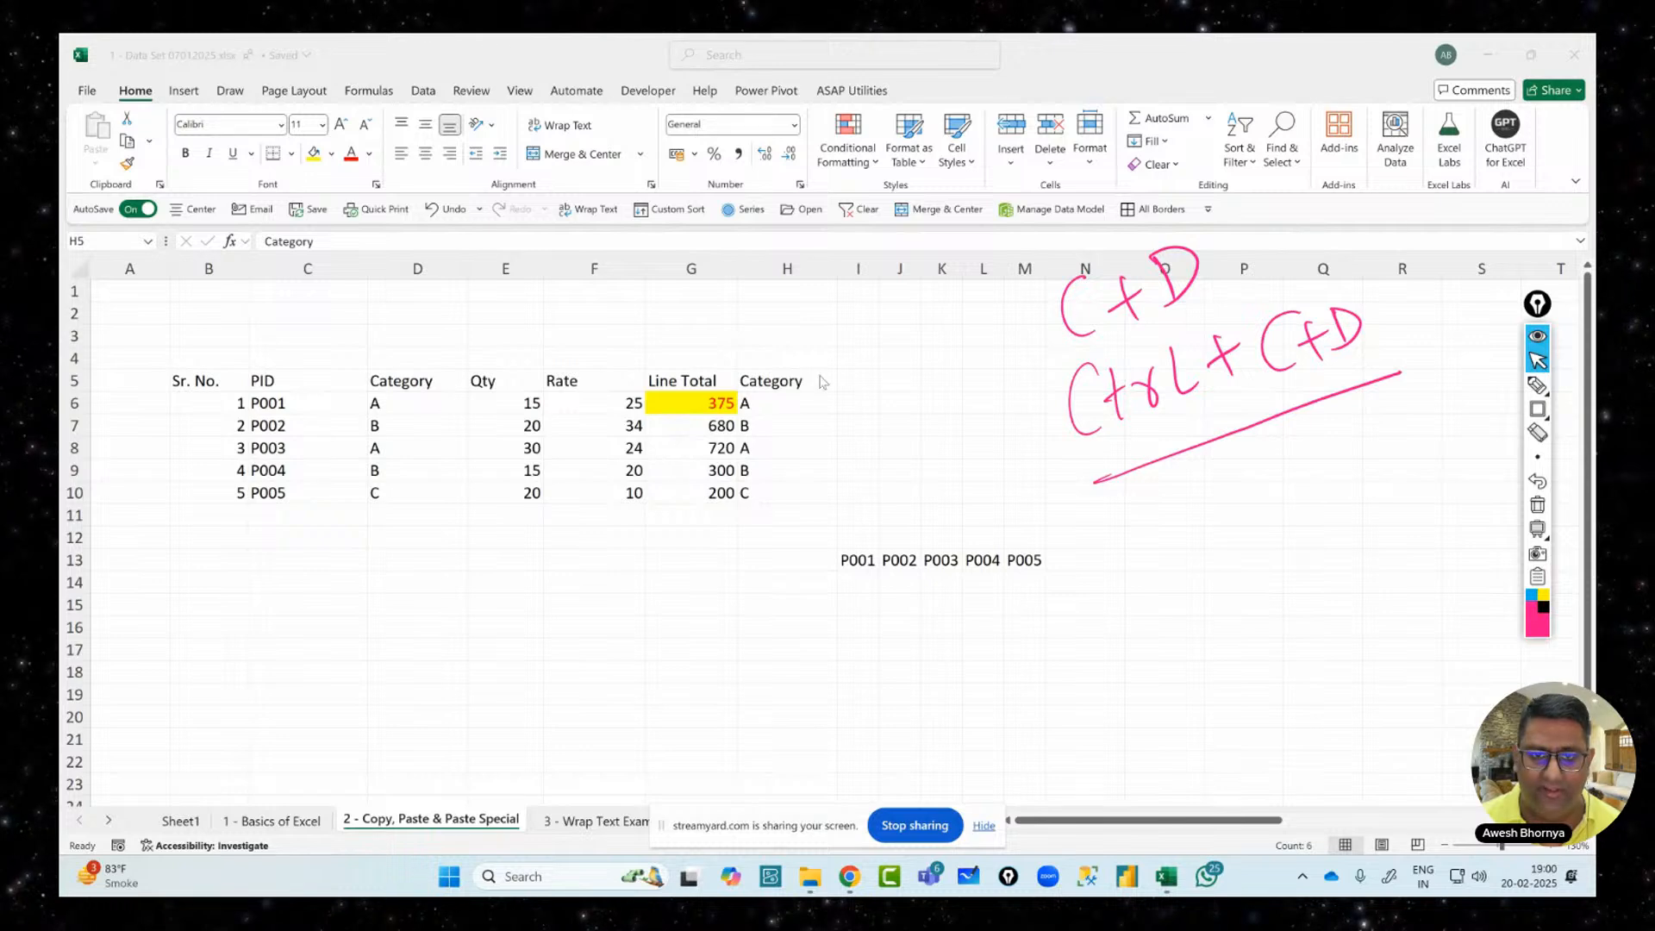
Clear the copied Category values from H5:H10 and reselect D5:D10
{"action": "key", "text": "Delete"}
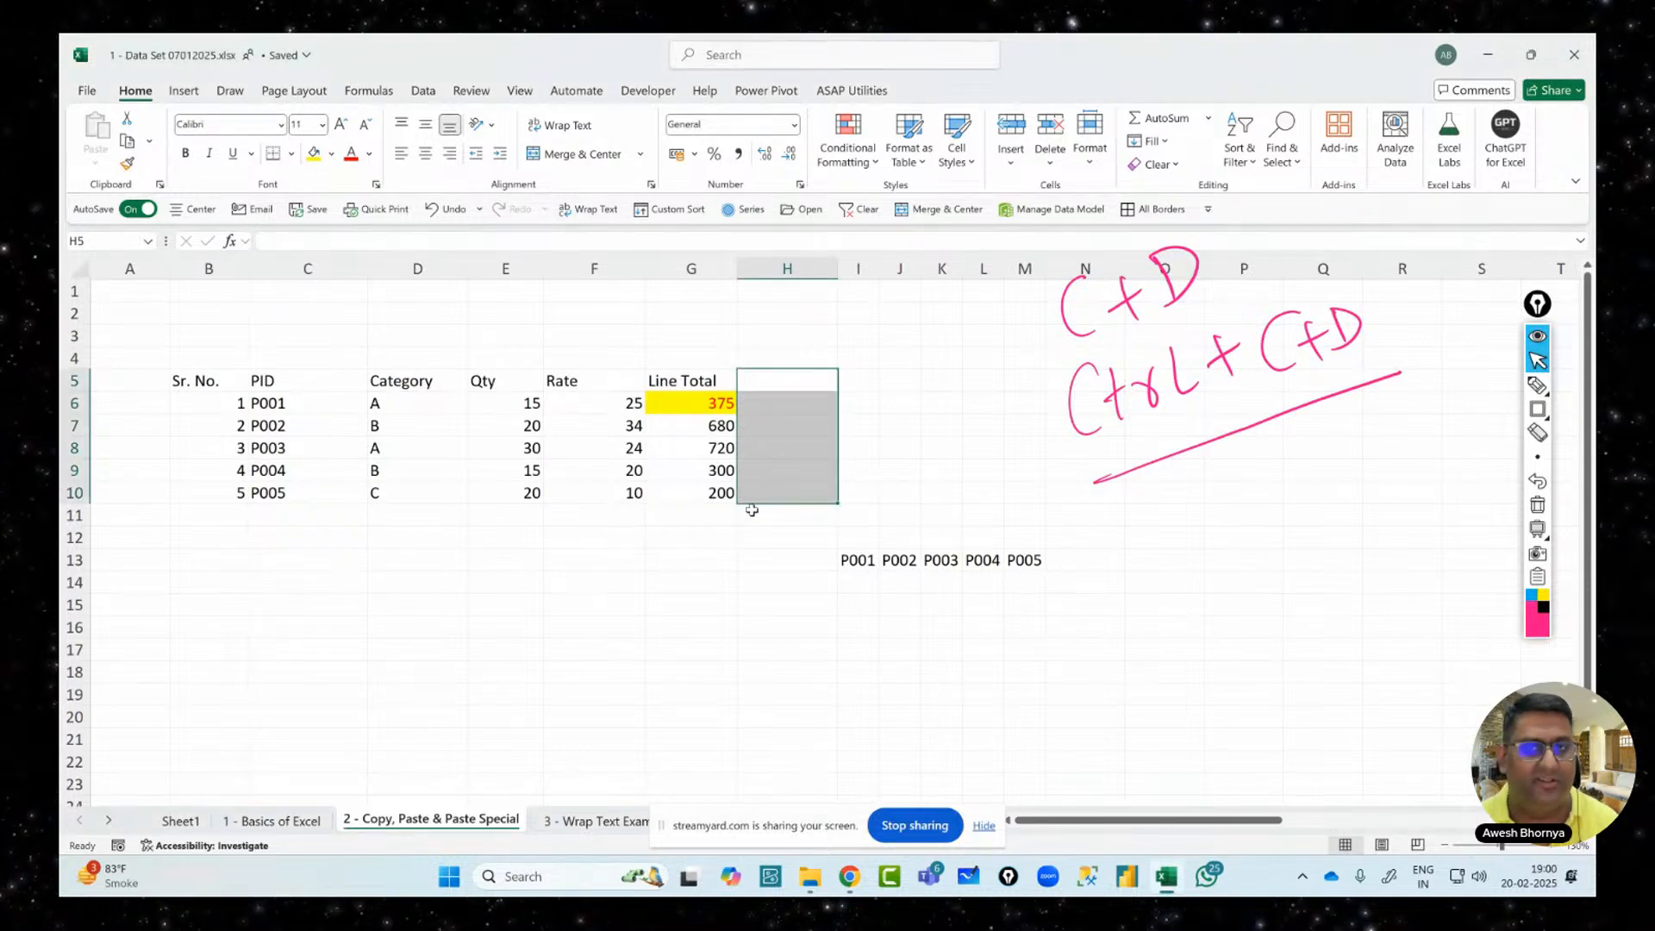
{"action": "left_click", "coordinate": [428, 382]}
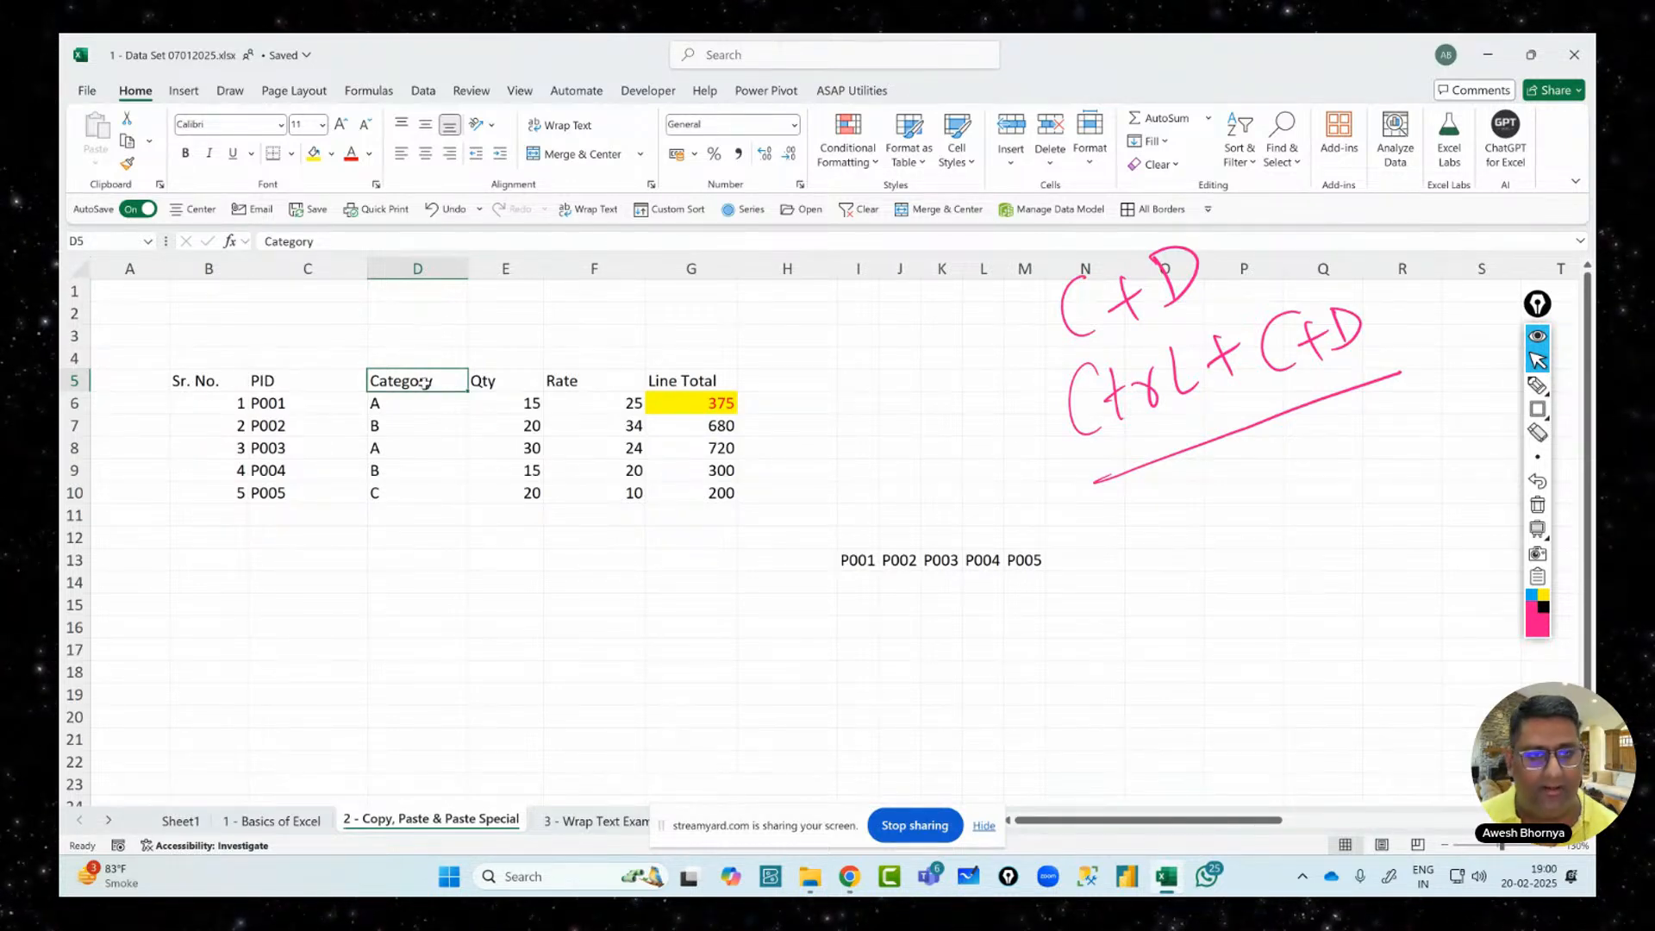
{"action": "left_click", "coordinate": [308, 268]}
{"action": "left_click_drag", "start_coordinate": [402, 380], "coordinate": [419, 494]}
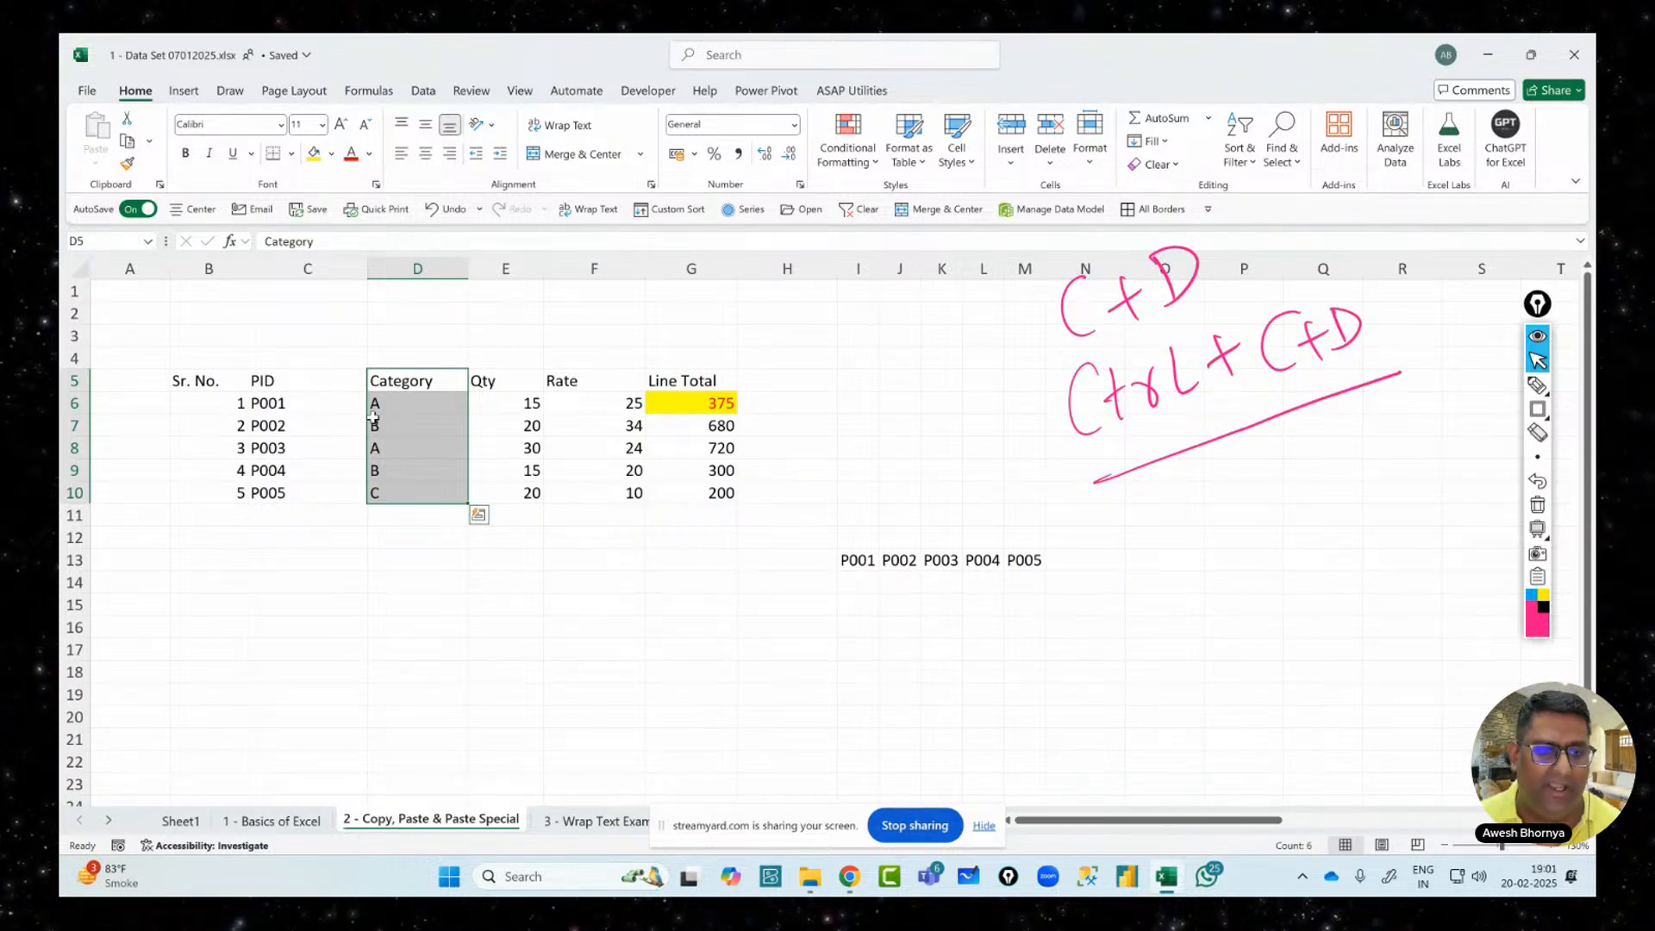
Insert an empty column before PID and select the shifted Category block E5:E10
{"action": "left_click", "coordinate": [306, 269]}
{"action": "right_click", "coordinate": [304, 281]}
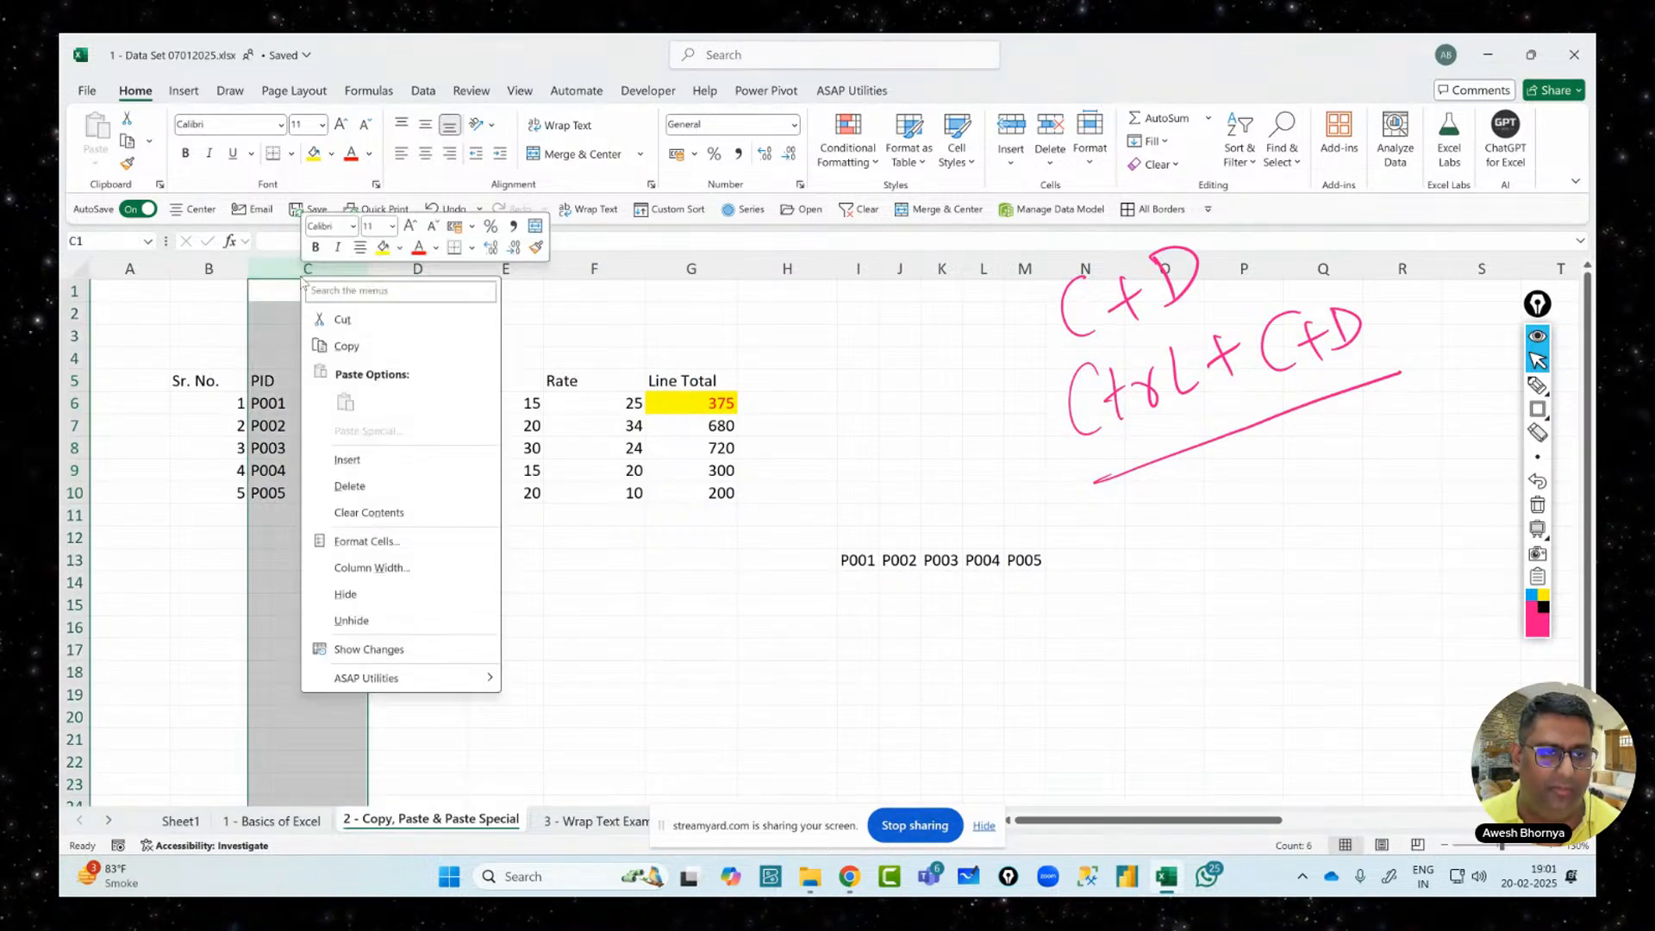
{"action": "left_click", "coordinate": [348, 459]}
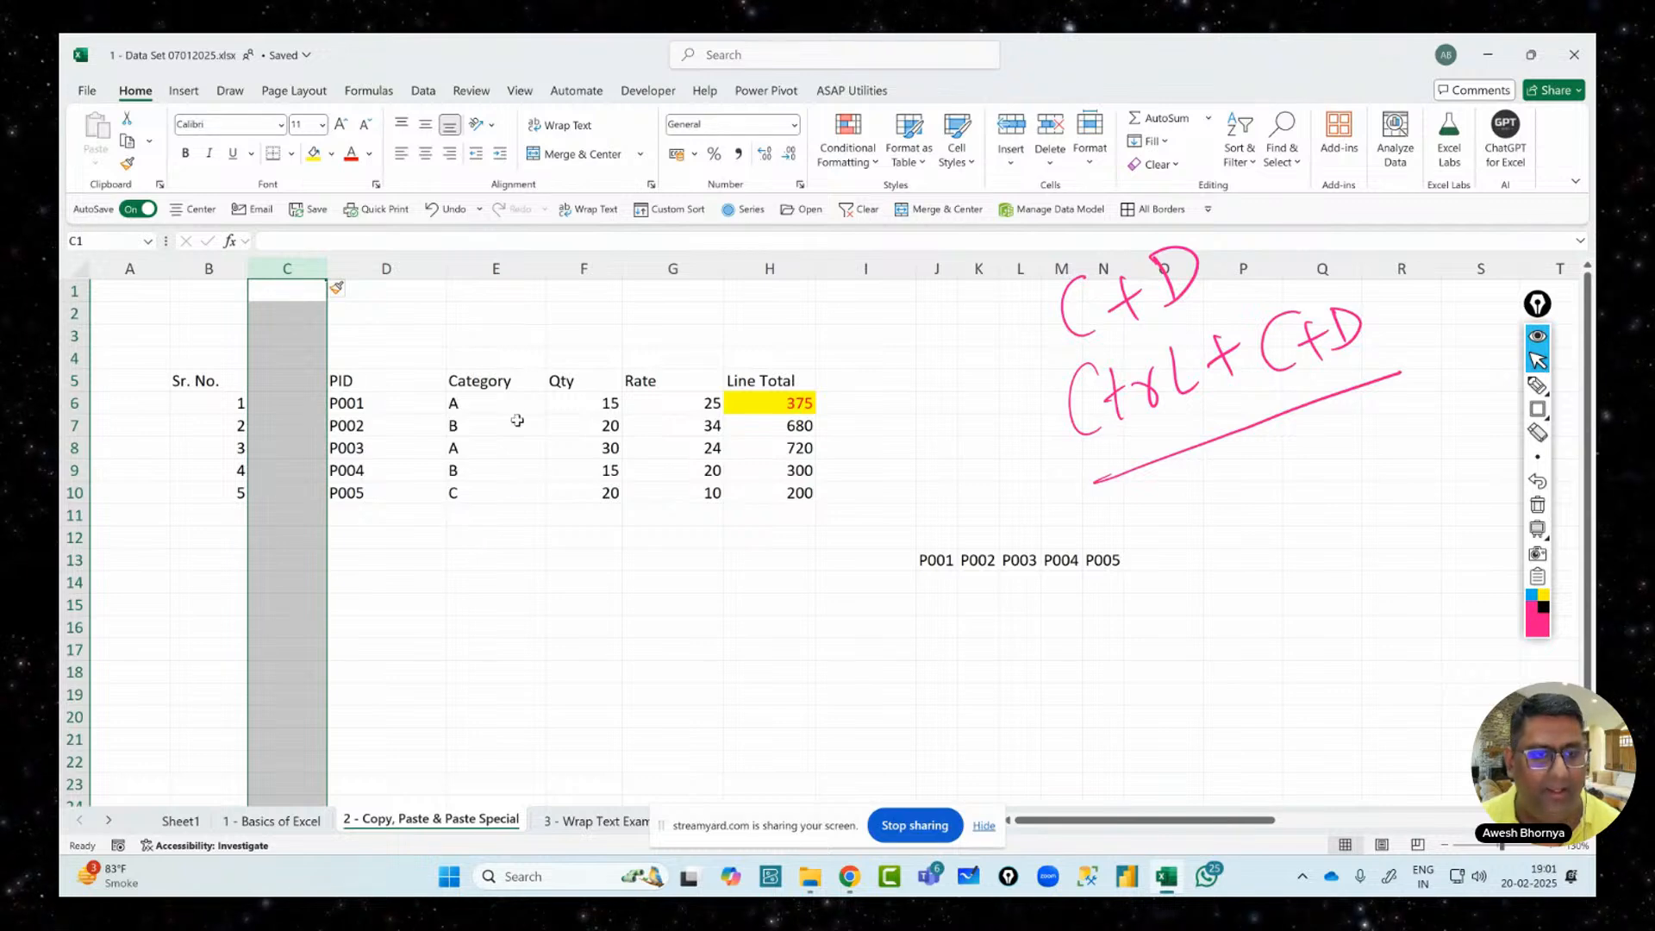
{"action": "left_click_drag", "start_coordinate": [507, 386], "coordinate": [502, 499]}
{"action": "left_click", "coordinate": [500, 523]}
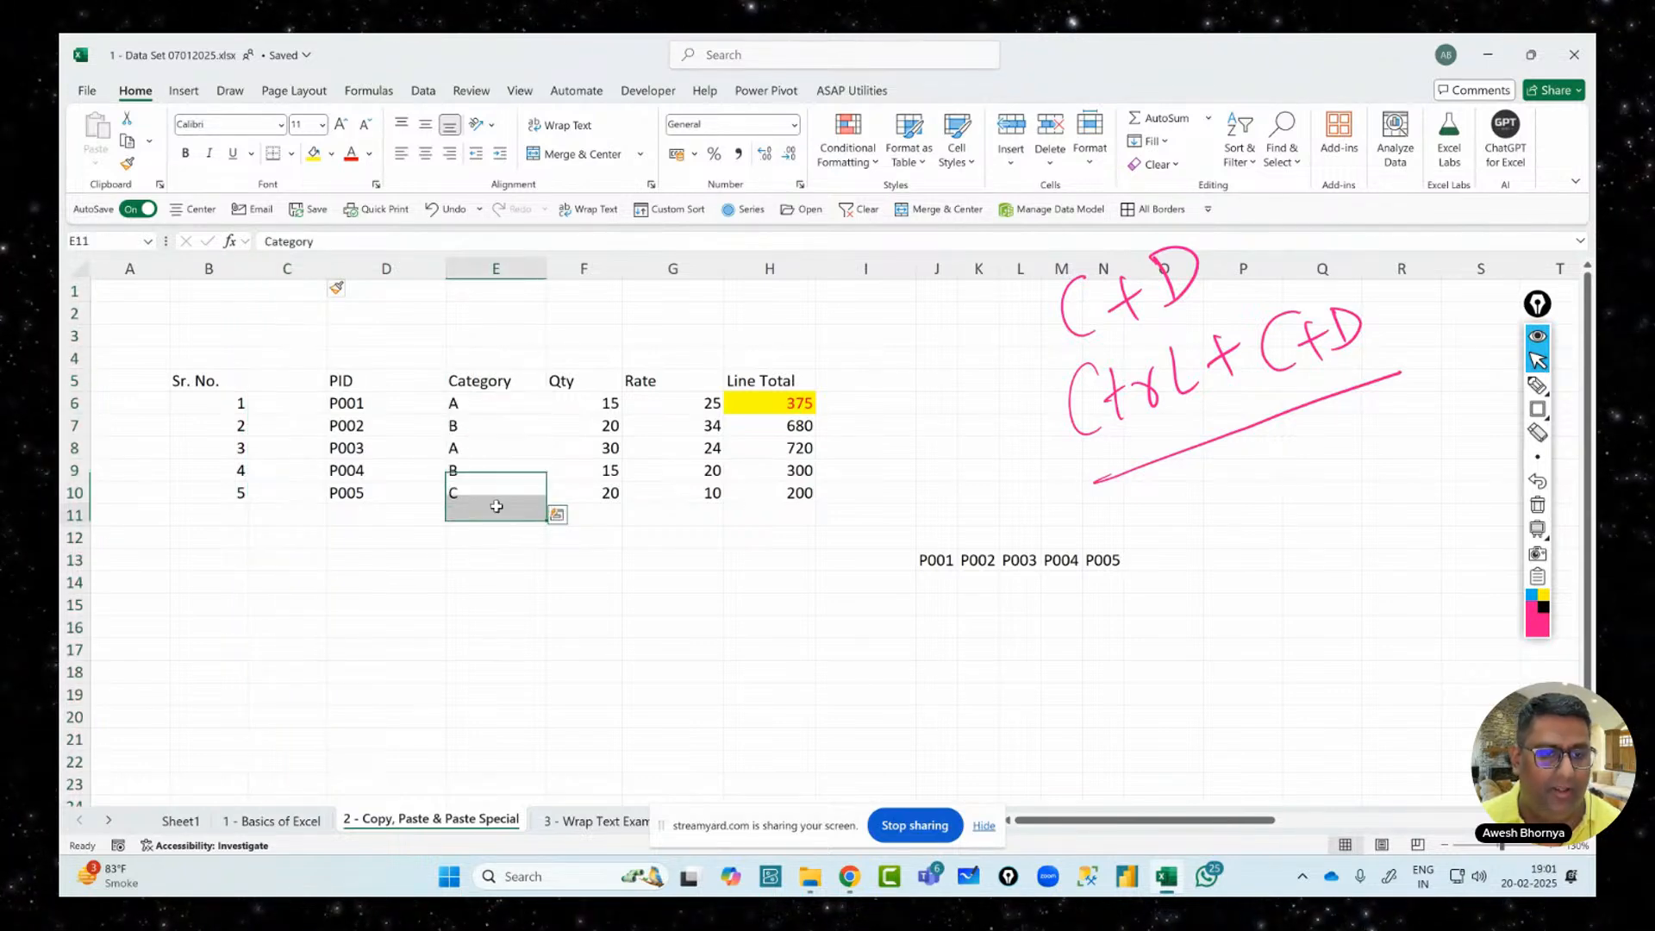
{"action": "left_click_drag", "start_coordinate": [499, 386], "coordinate": [311, 490]}
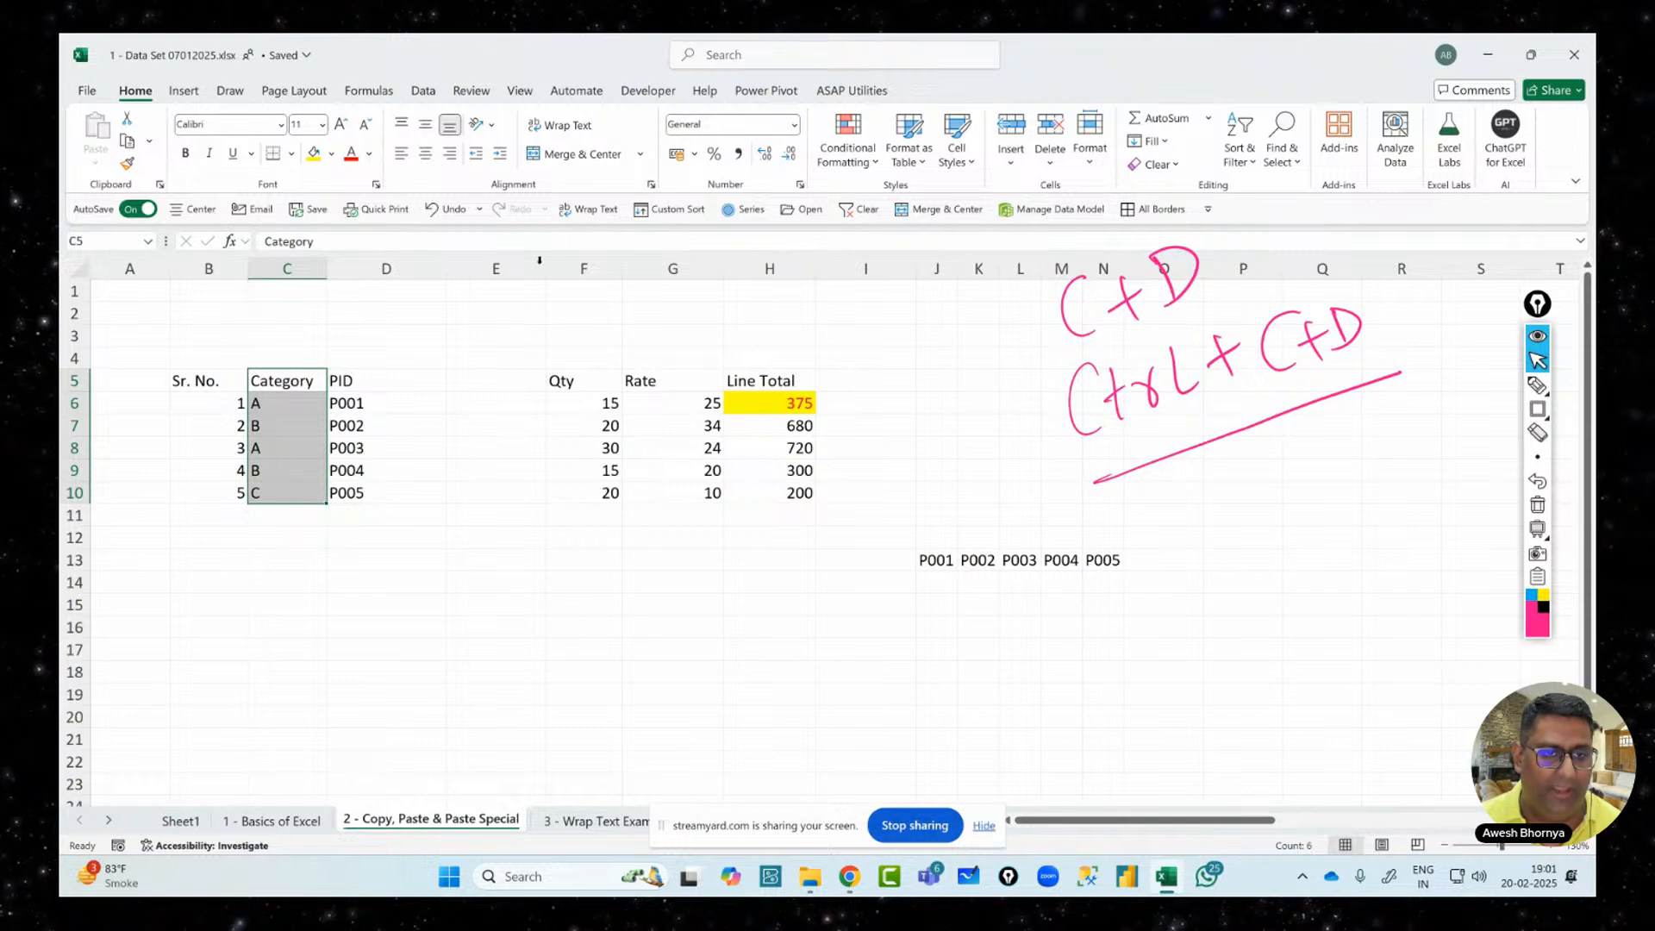
Delete then restore column E, and Shift-drag the Category column in front of PID
{"action": "left_click", "coordinate": [496, 268]}
{"action": "right_click", "coordinate": [497, 269]}
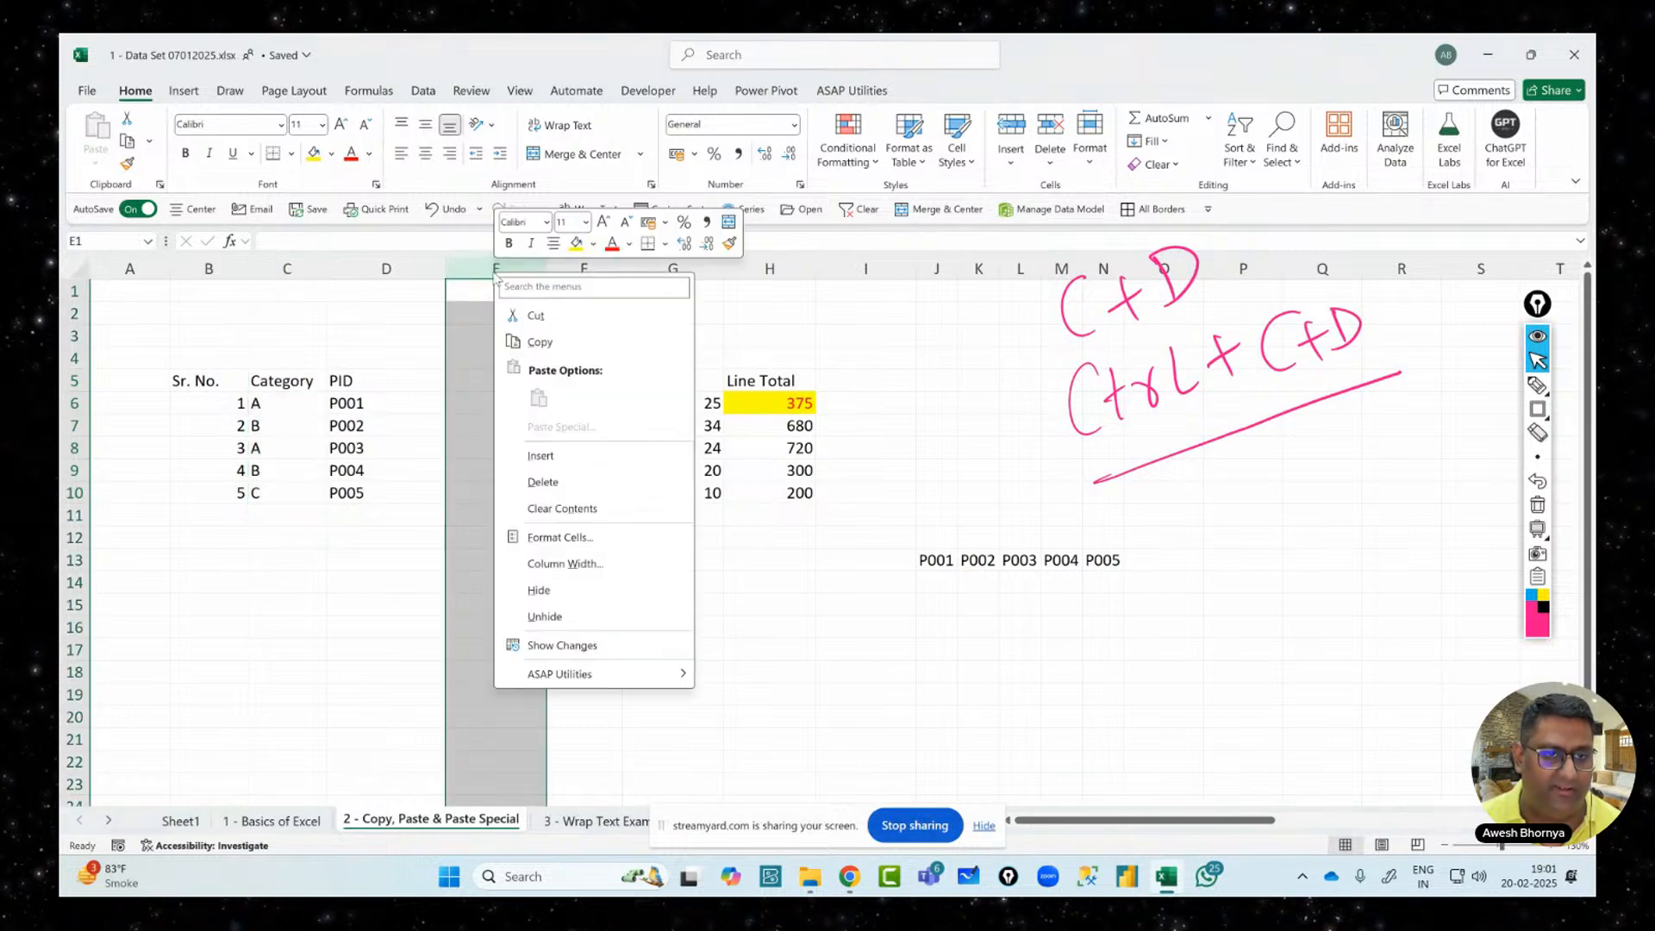
{"action": "left_click", "coordinate": [545, 481]}
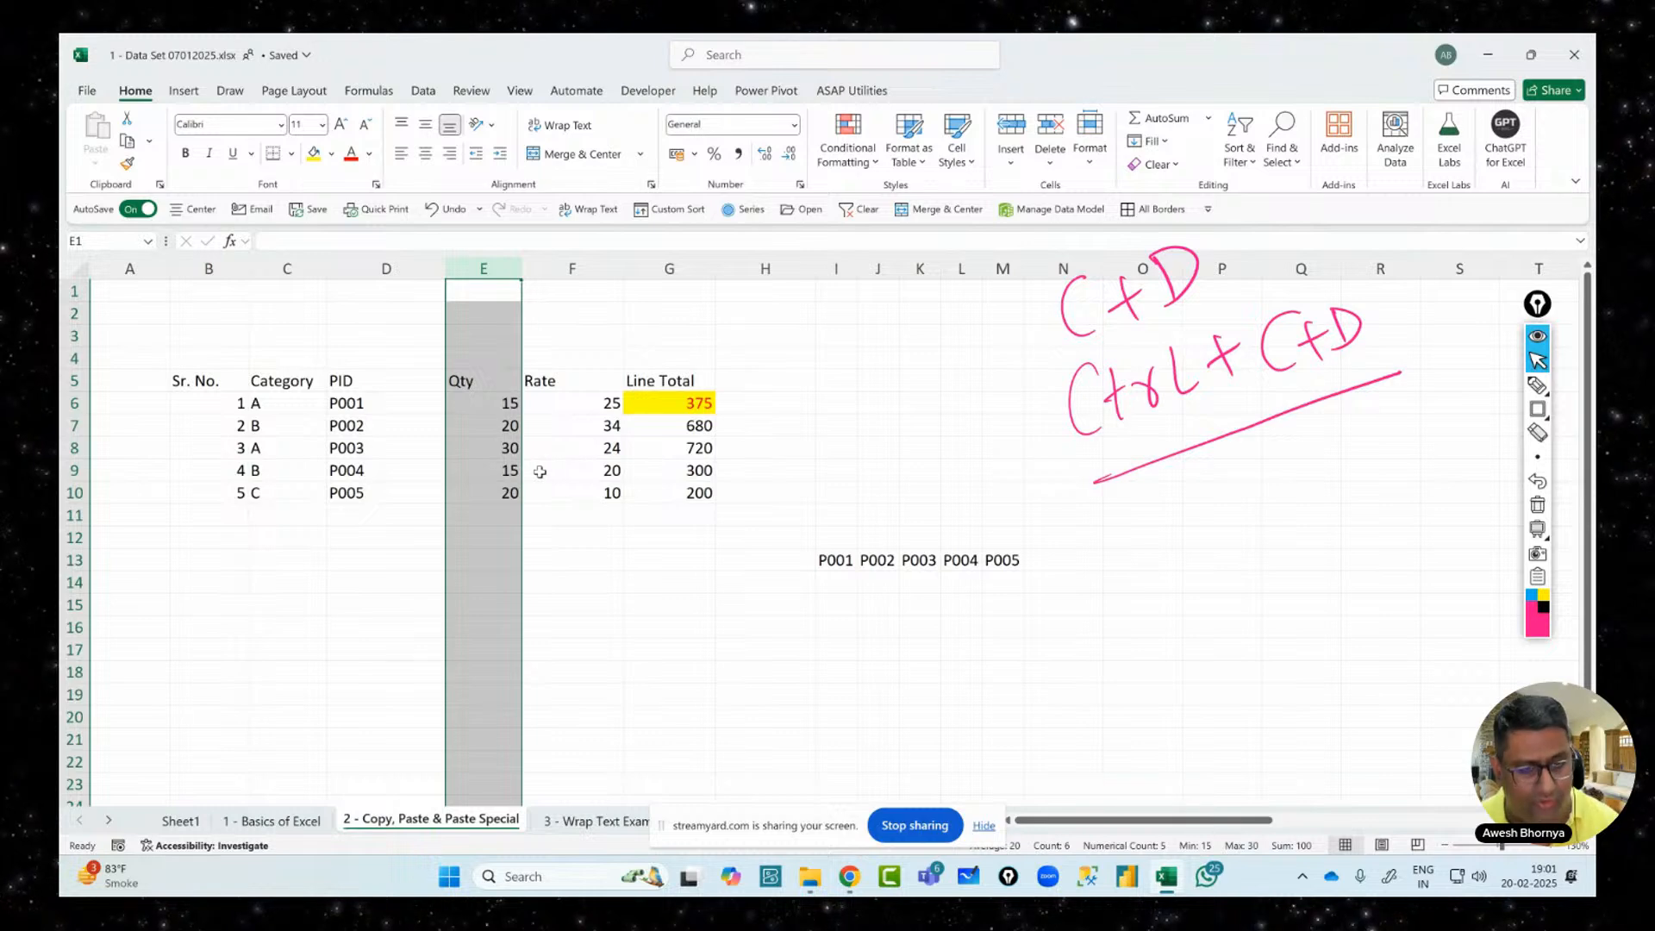
{"action": "key", "text": "ctrl+z"}
{"action": "key", "text": "ctrl+z"}
{"action": "key", "text": "ctrl+z"}
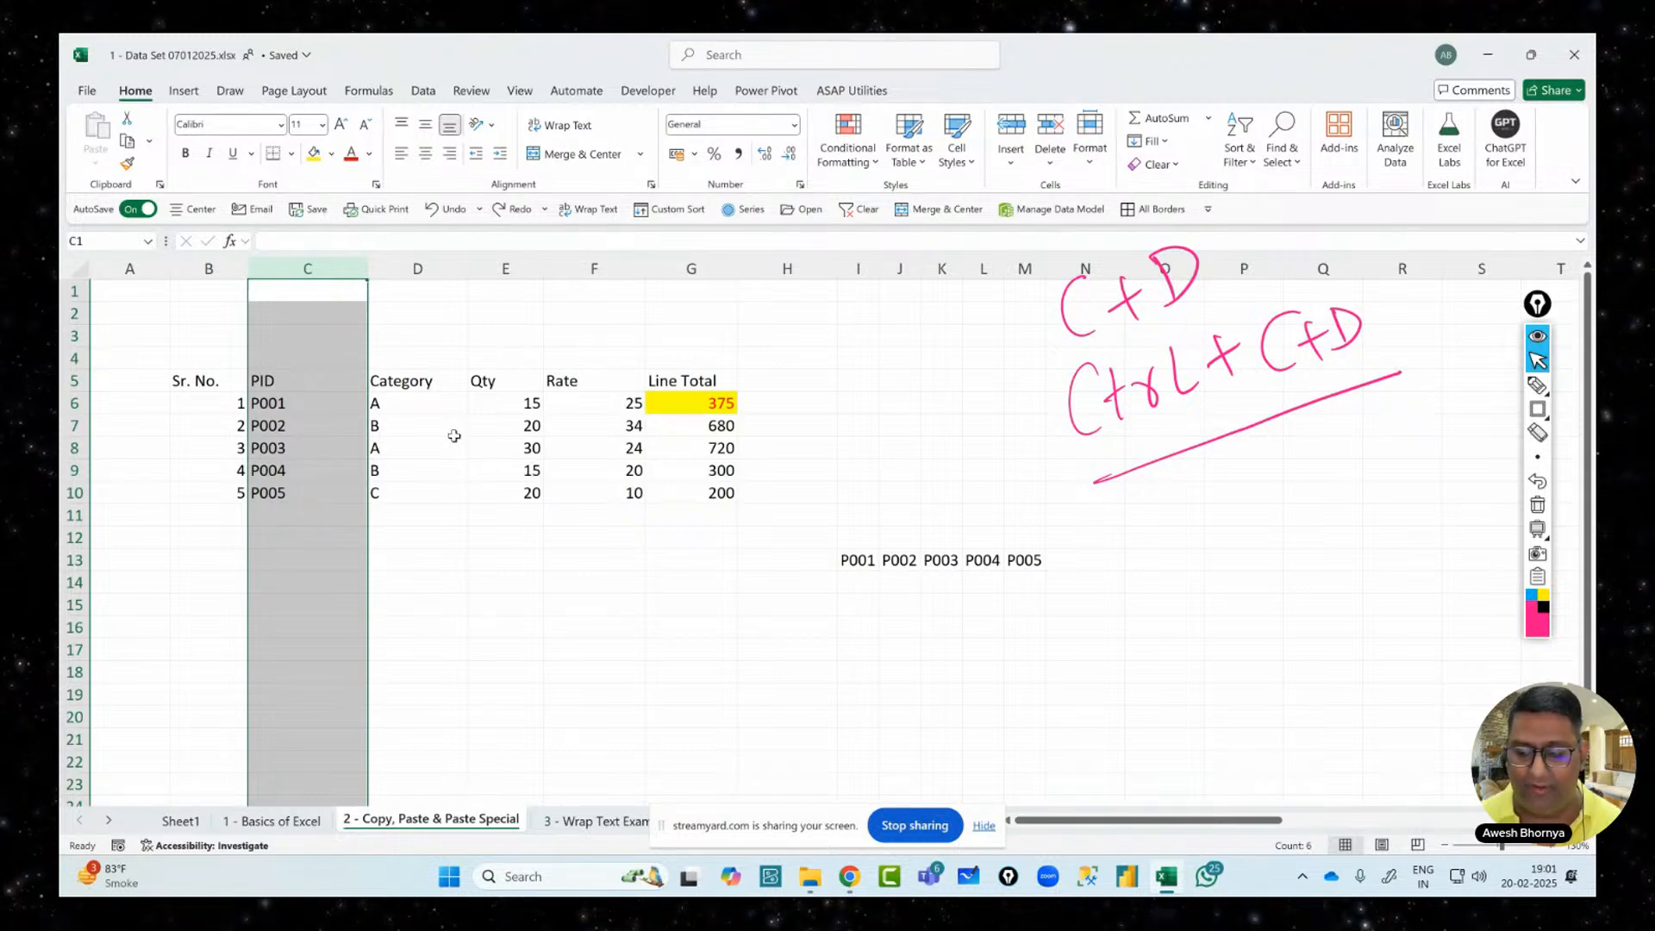
{"action": "left_click", "coordinate": [440, 375]}
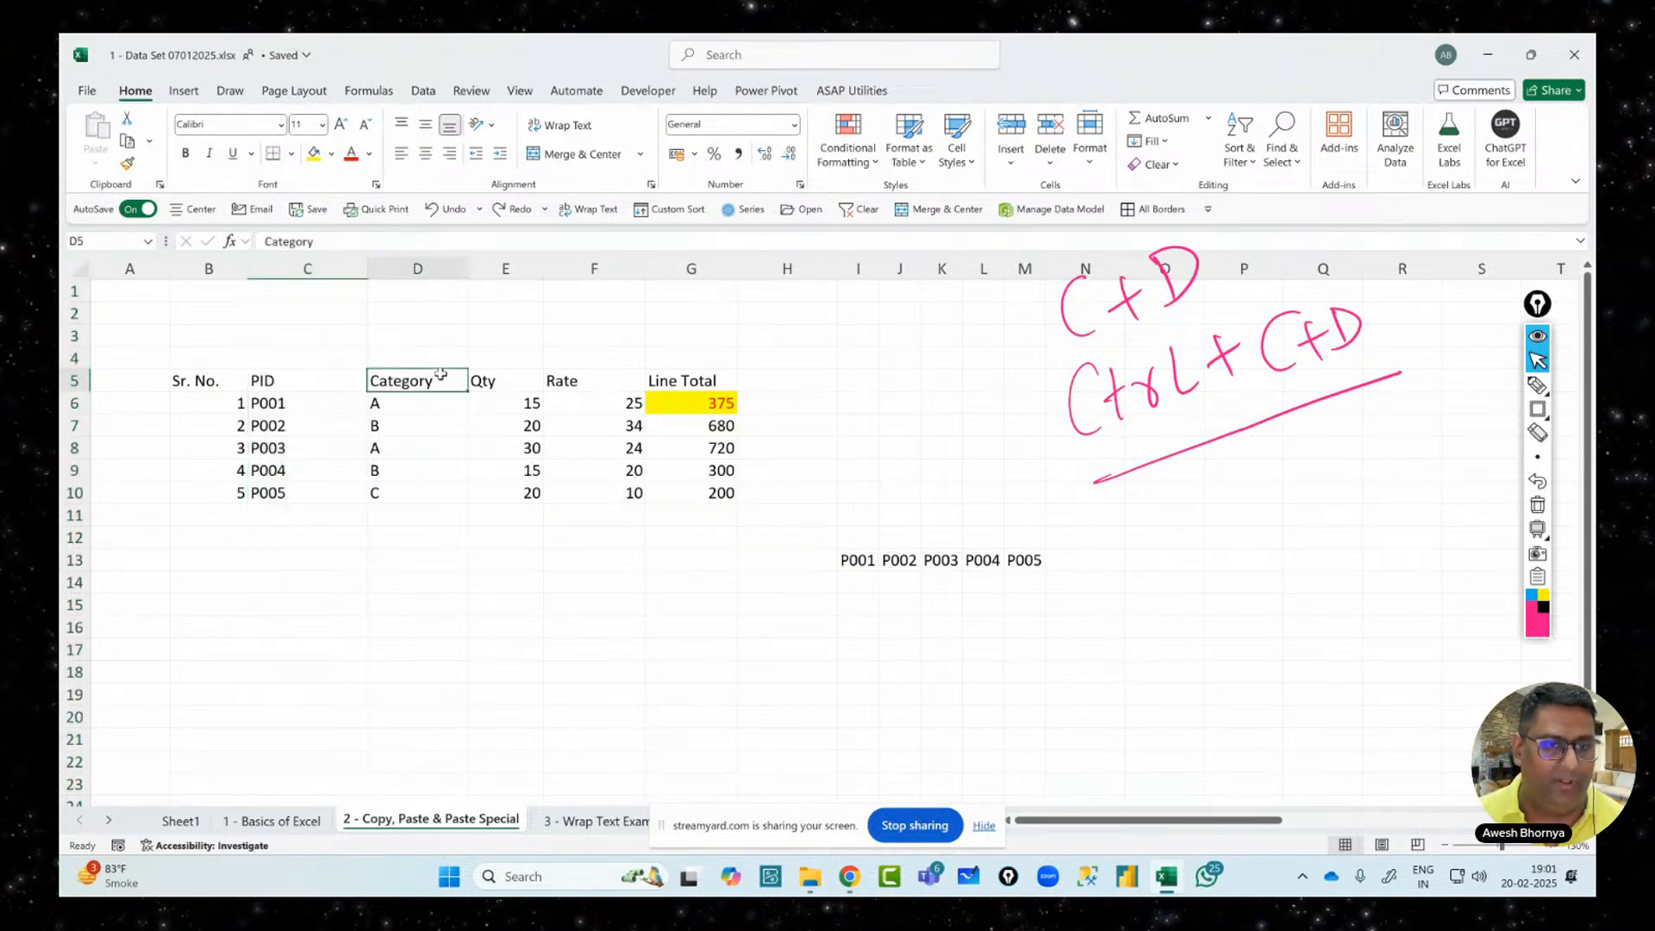
{"action": "left_click_drag", "start_coordinate": [440, 374], "coordinate": [453, 489]}
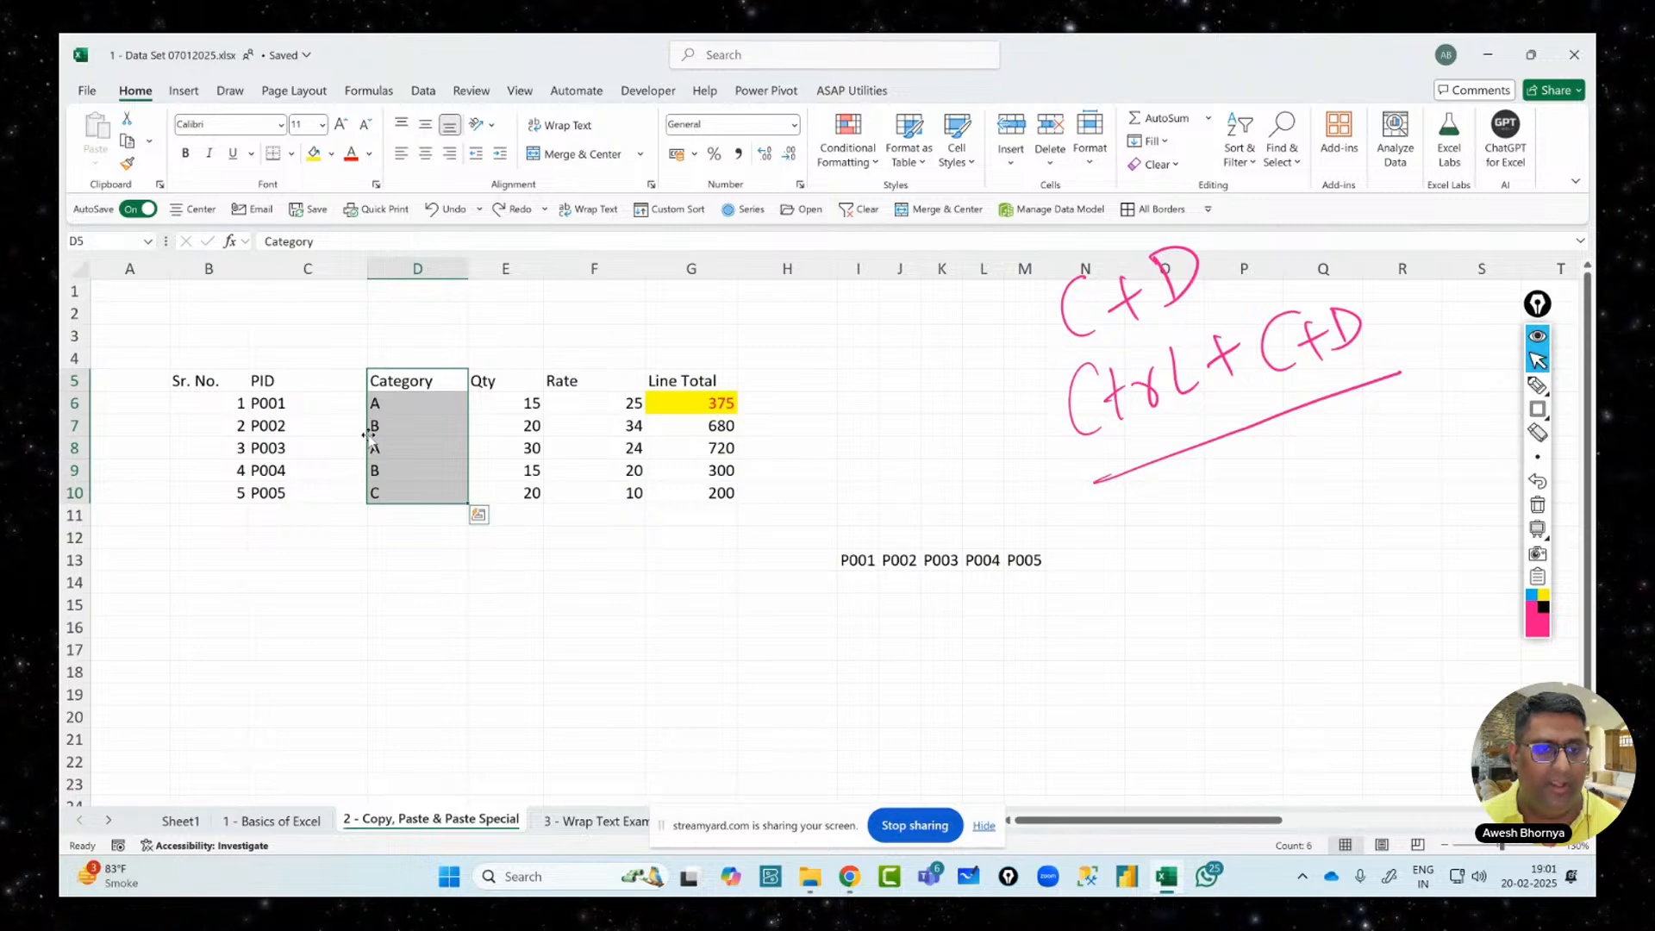
{"action": "left_click_drag", "start_coordinate": [367, 433], "coordinate": [251, 445]}
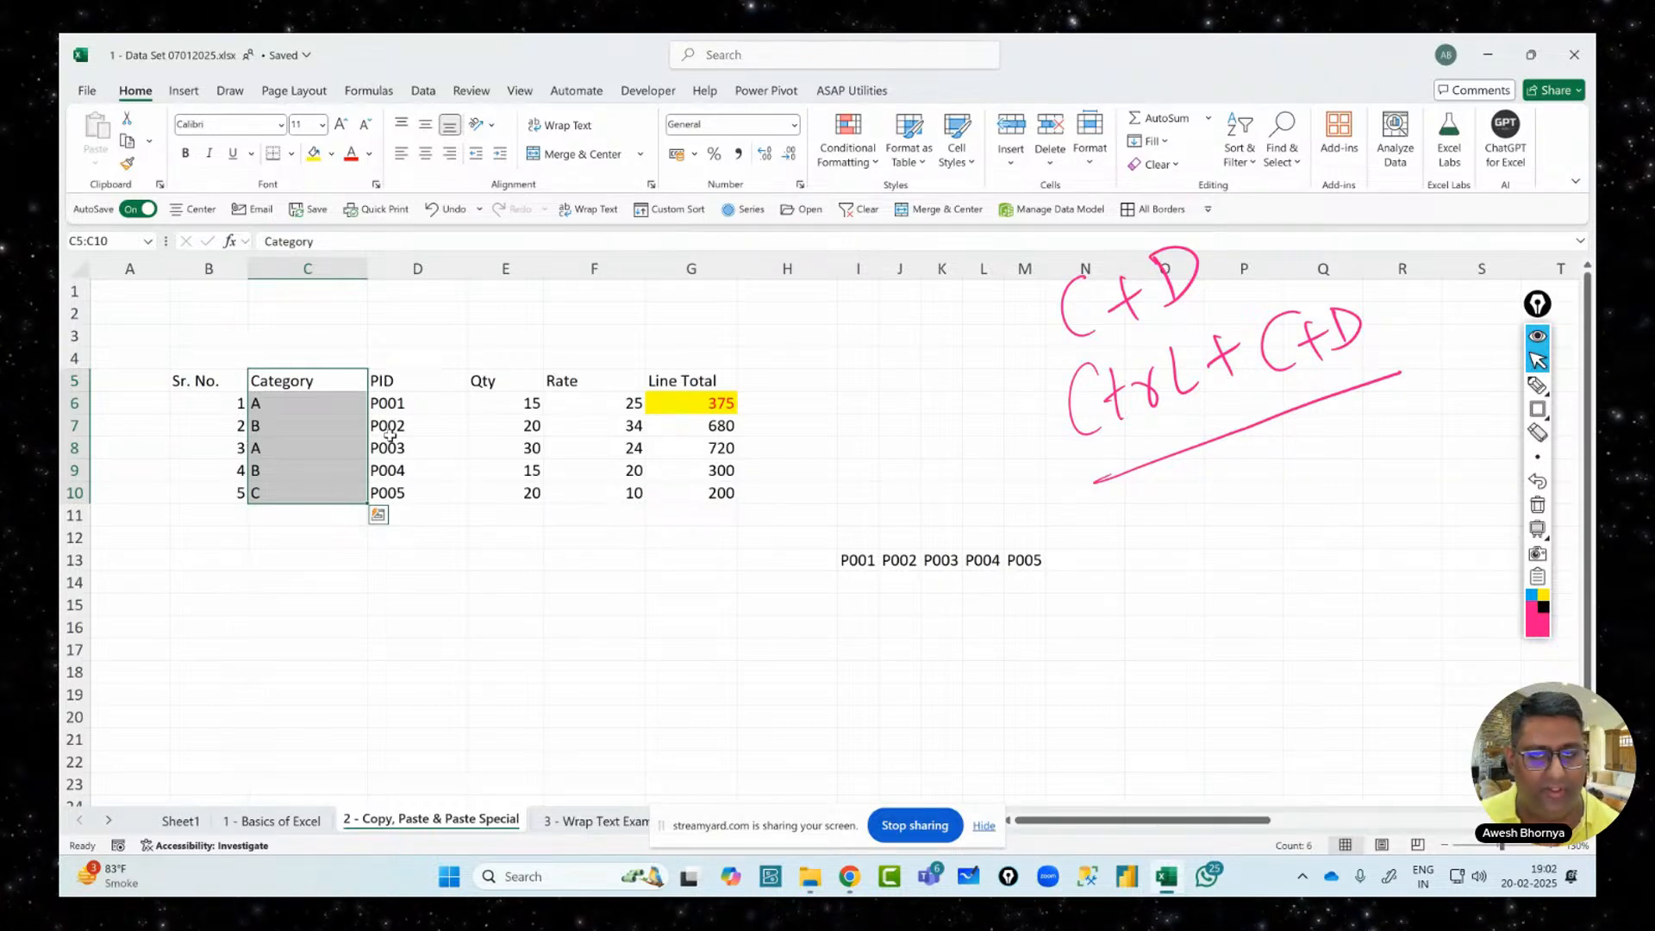
Handwrite an underlined 'Shift + C+D' note in pink beneath the earlier shortcut notes
{"action": "key", "text": "Escape"}
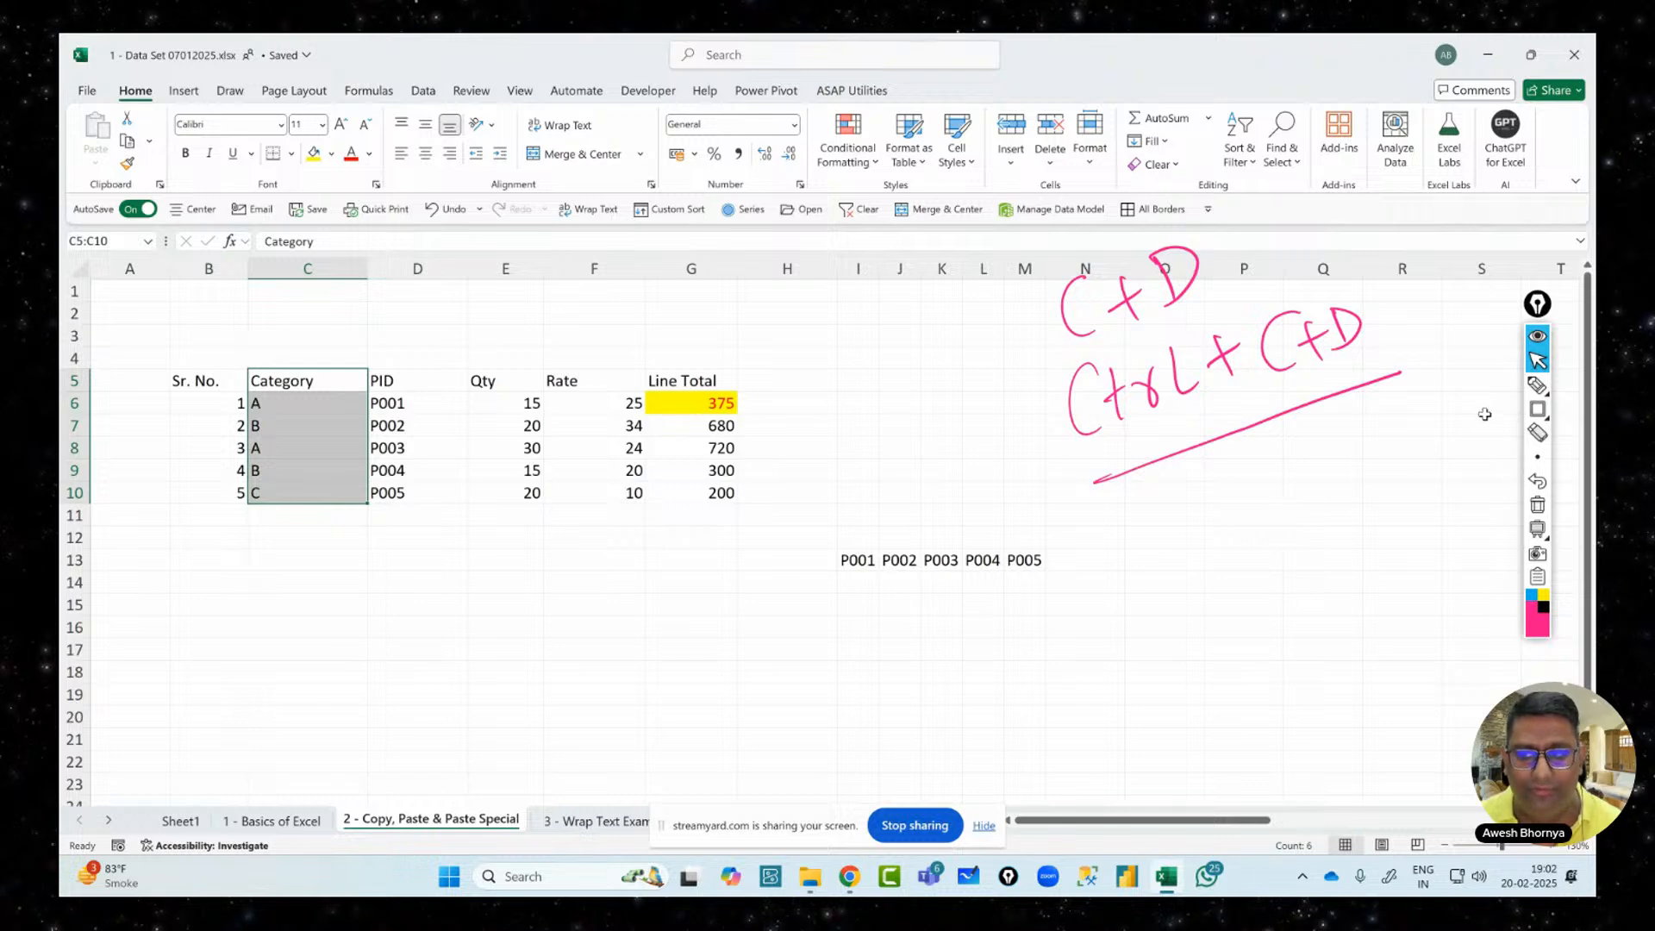
{"action": "left_click", "coordinate": [1537, 385]}
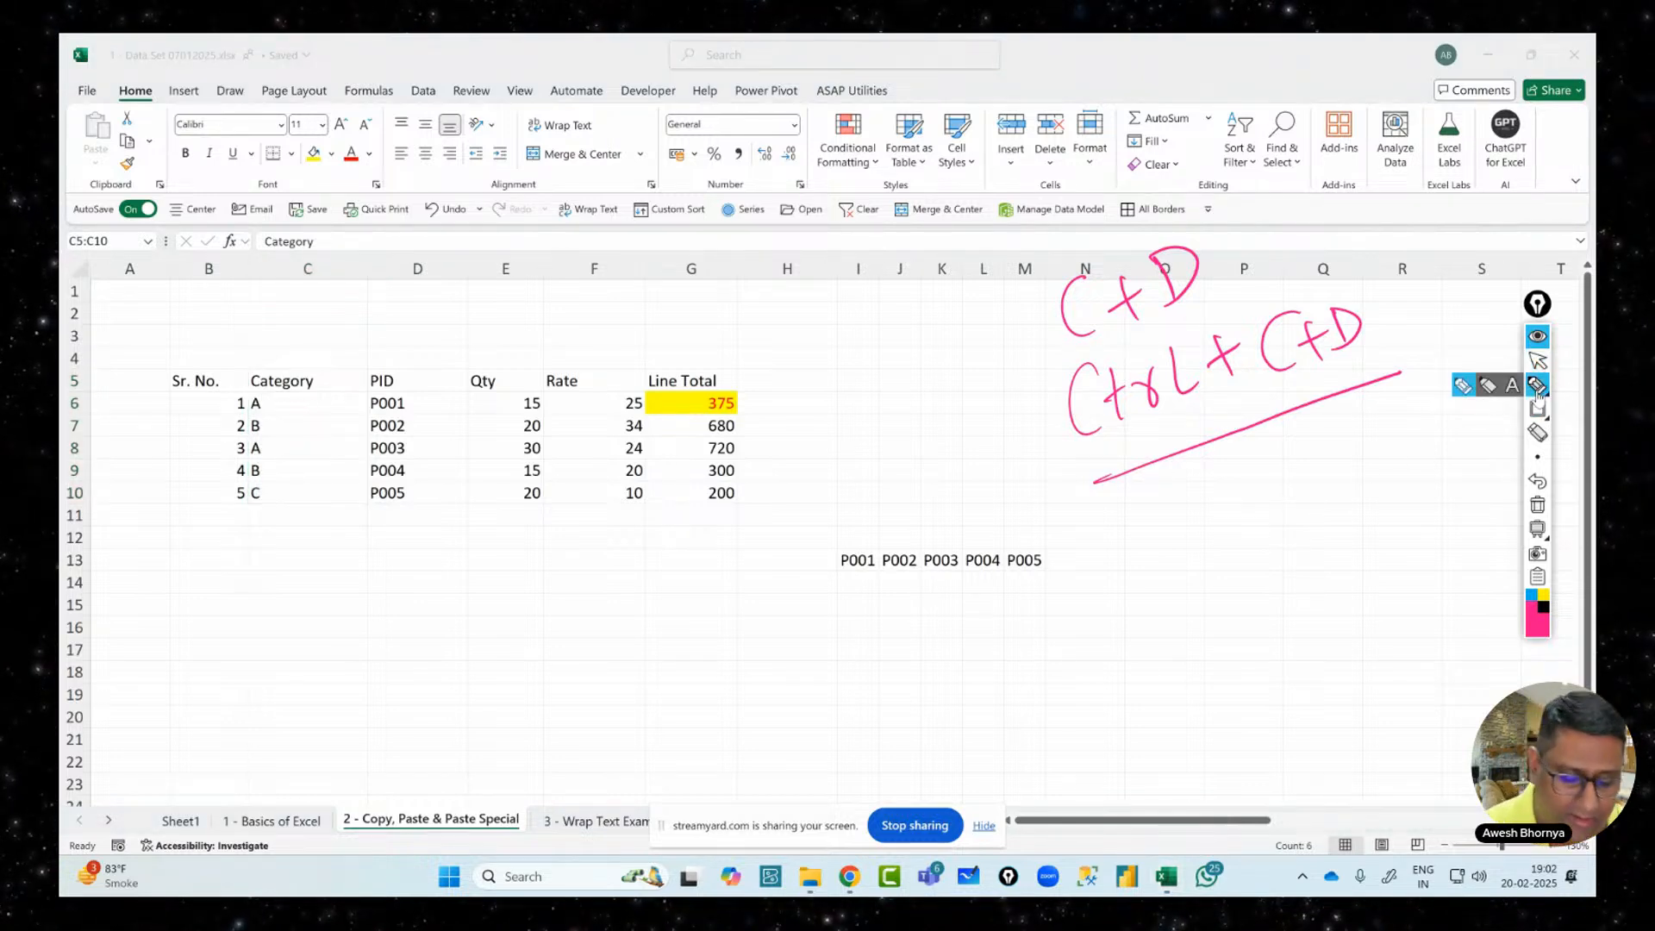
{"action": "mouse_move", "coordinate": [1121, 510]}
{"action": "left_mouse_down"}
{"action": "mouse_move", "coordinate": [1097, 528]}
{"action": "mouse_move", "coordinate": [1110, 562]}
{"action": "left_mouse_up"}
{"action": "left_click_drag", "start_coordinate": [1125, 502], "coordinate": [1159, 547]}
{"action": "mouse_move", "coordinate": [1174, 519]}
{"action": "left_mouse_down"}
{"action": "mouse_move", "coordinate": [1179, 541]}
{"action": "mouse_move", "coordinate": [1188, 500]}
{"action": "mouse_move", "coordinate": [1192, 552]}
{"action": "left_mouse_up"}
{"action": "left_click_drag", "start_coordinate": [1181, 517], "coordinate": [1222, 530]}
{"action": "left_click_drag", "start_coordinate": [1205, 504], "coordinate": [1268, 511]}
{"action": "left_click_drag", "start_coordinate": [1252, 498], "coordinate": [1309, 489]}
{"action": "mouse_move", "coordinate": [1326, 462]}
{"action": "left_mouse_down"}
{"action": "mouse_move", "coordinate": [1355, 450]}
{"action": "mouse_move", "coordinate": [1344, 474]}
{"action": "left_mouse_up"}
{"action": "left_click_drag", "start_coordinate": [1363, 431], "coordinate": [1379, 465]}
{"action": "left_click_drag", "start_coordinate": [1075, 636], "coordinate": [1423, 485]}
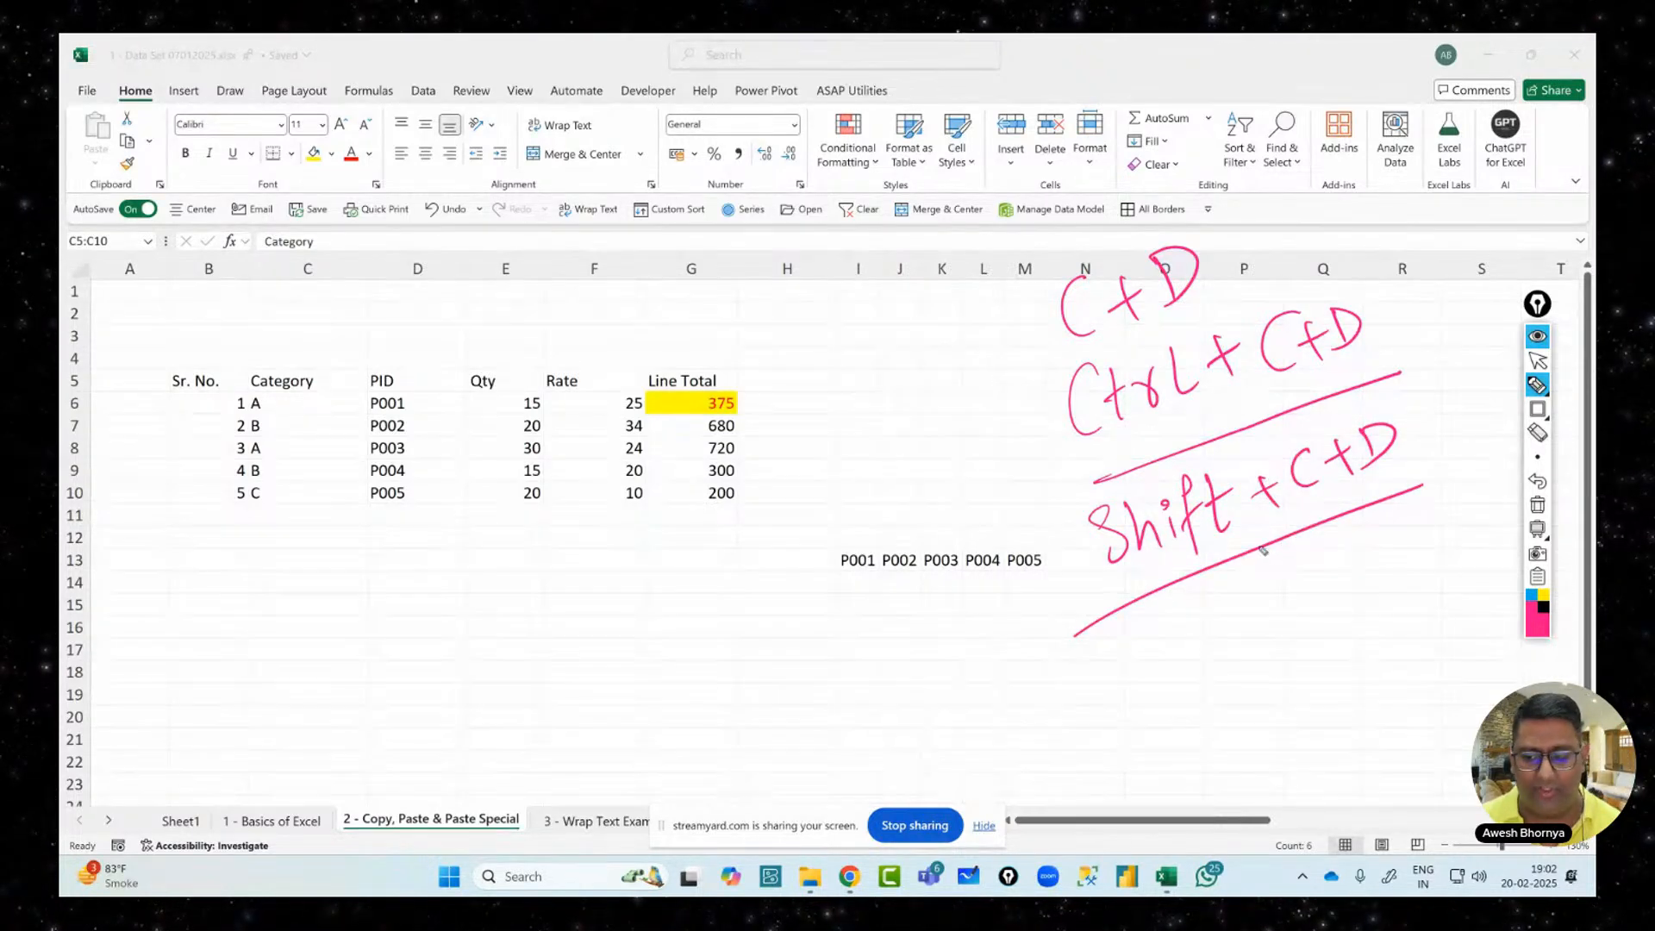
{"action": "left_click", "coordinate": [1537, 360]}
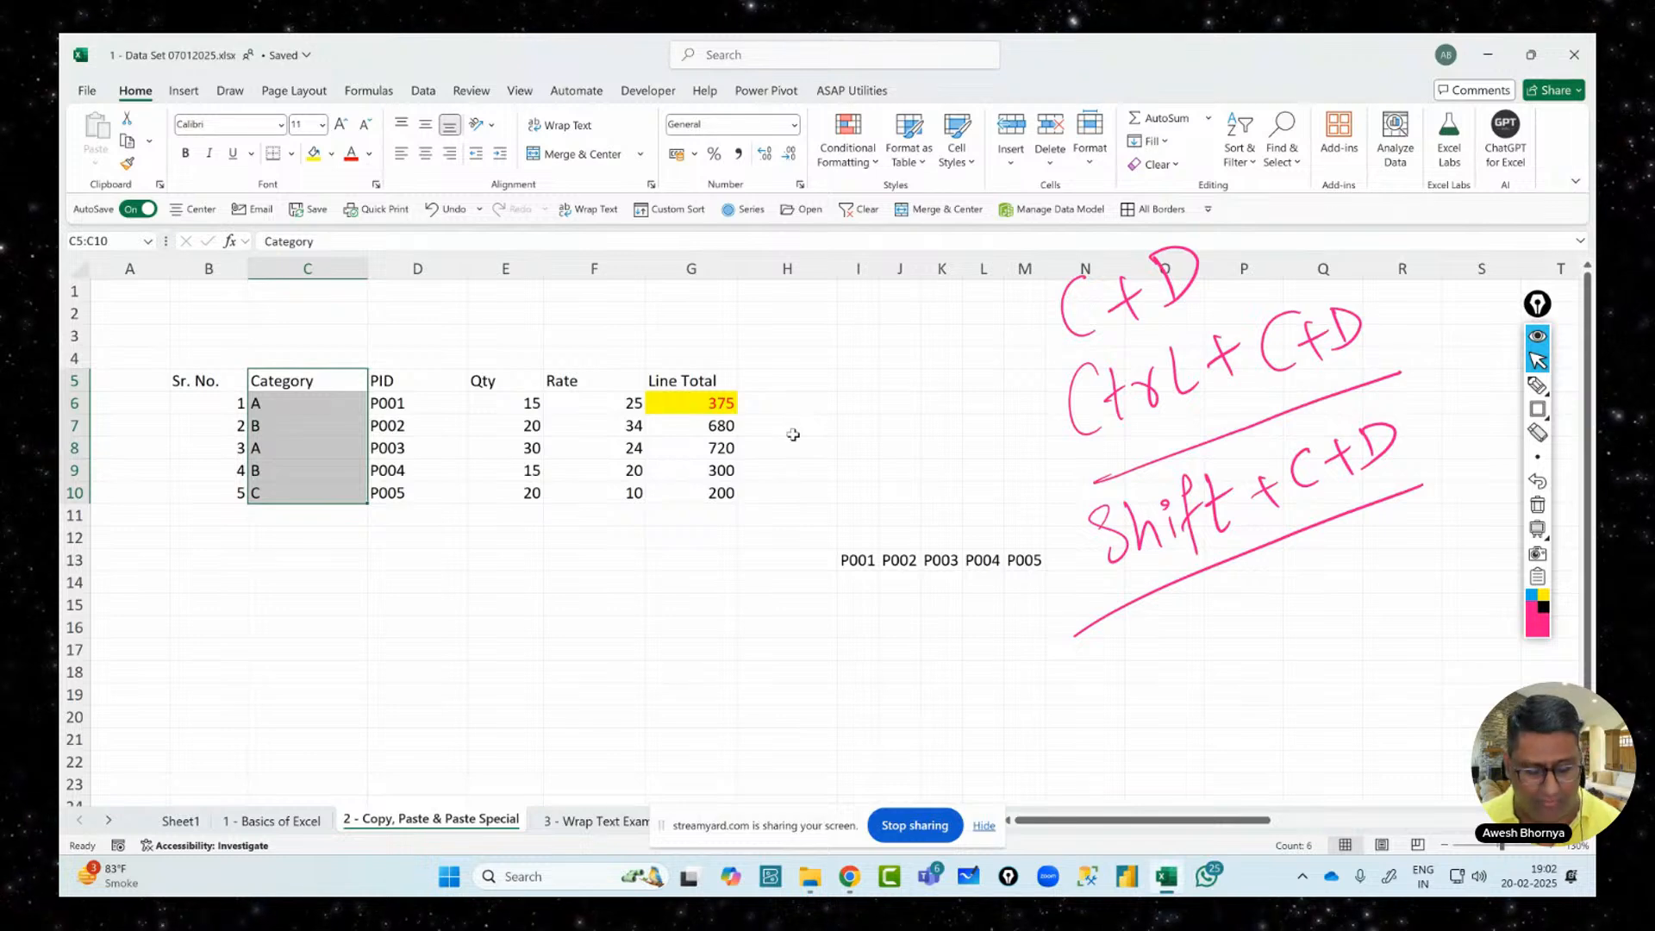
Undo the Category move, copy the Category column in front of PID, and select the original
{"action": "key", "text": "ctrl+z"}
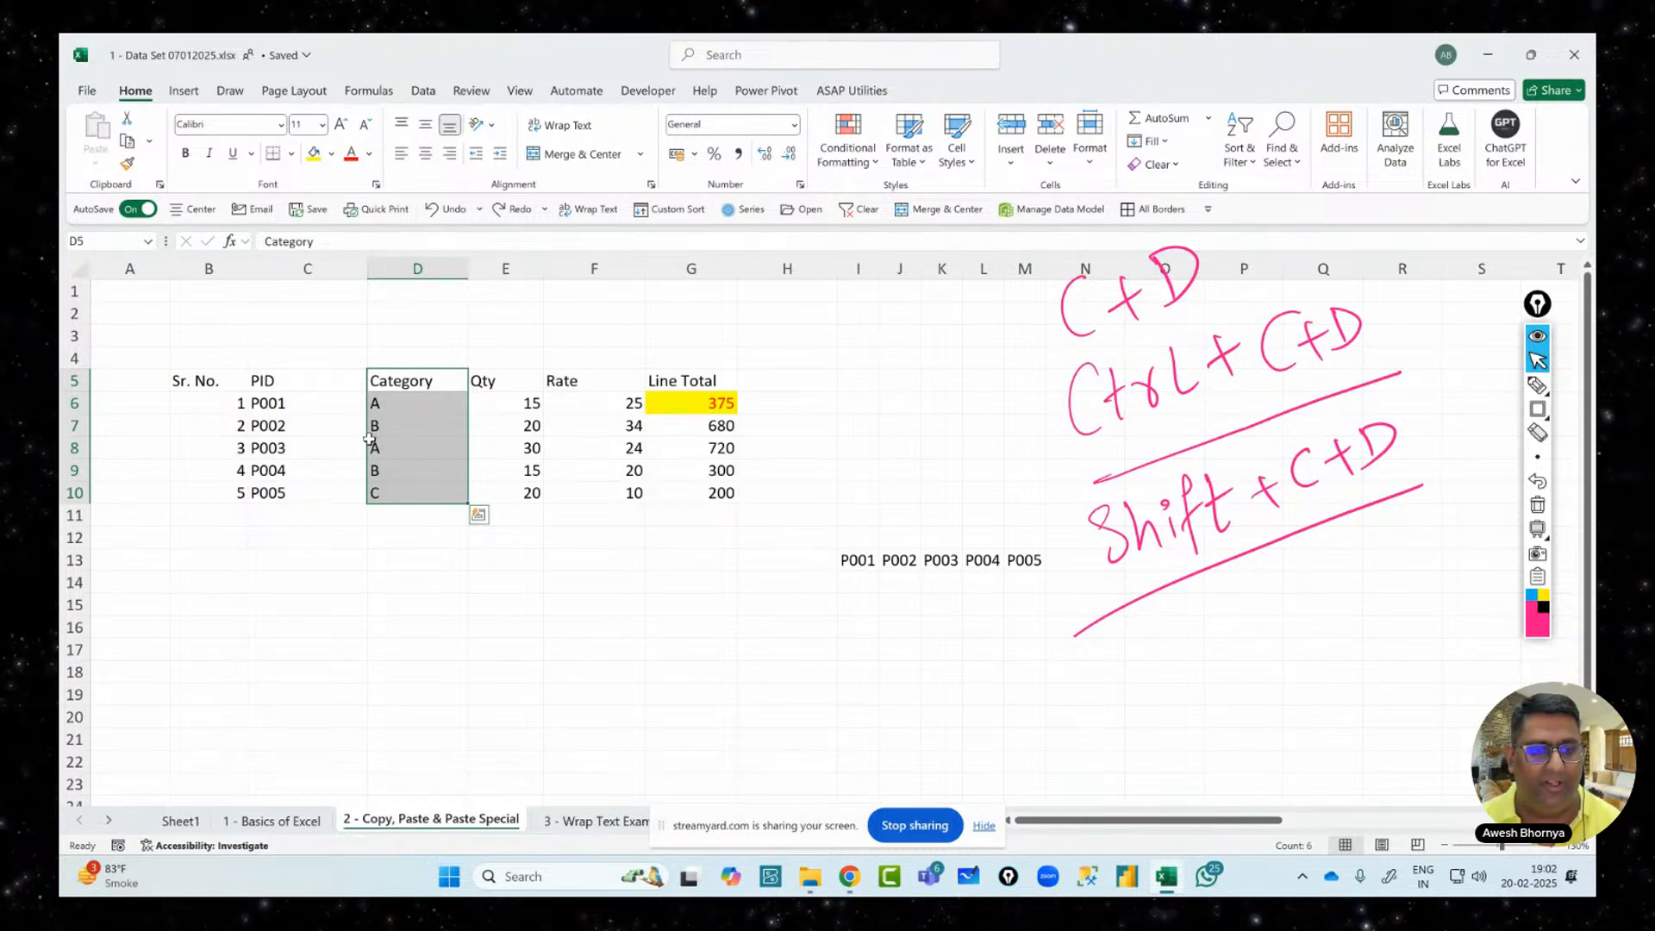
{"action": "left_click_drag", "start_coordinate": [369, 440], "coordinate": [257, 444]}
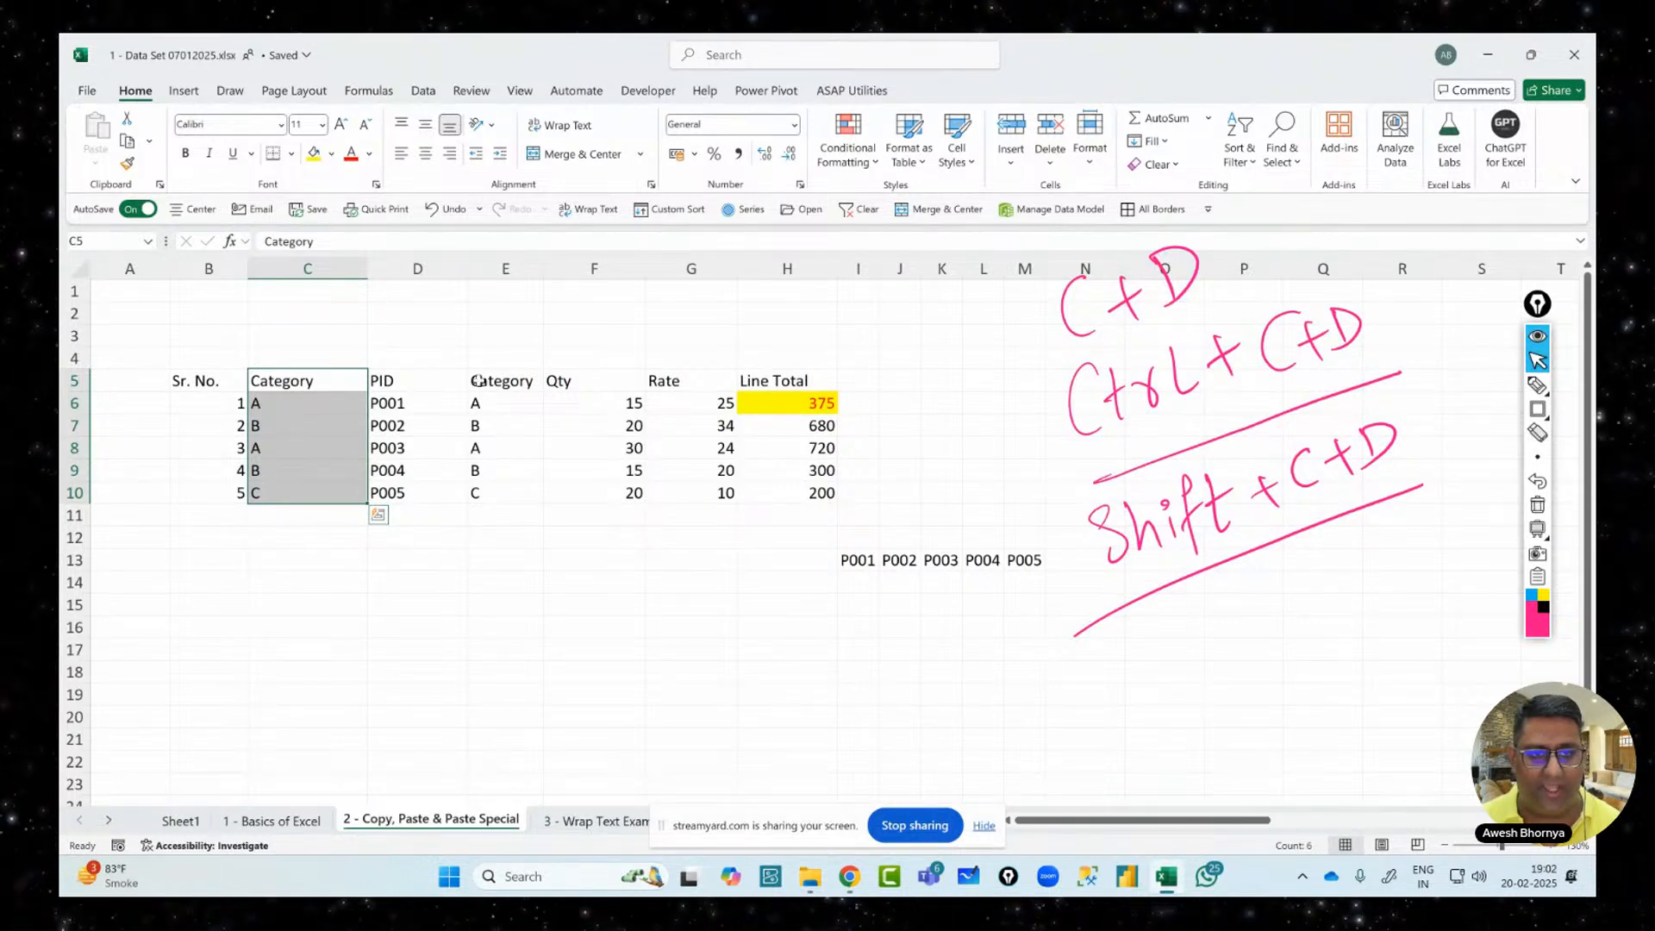
{"action": "left_click_drag", "start_coordinate": [480, 382], "coordinate": [485, 486]}
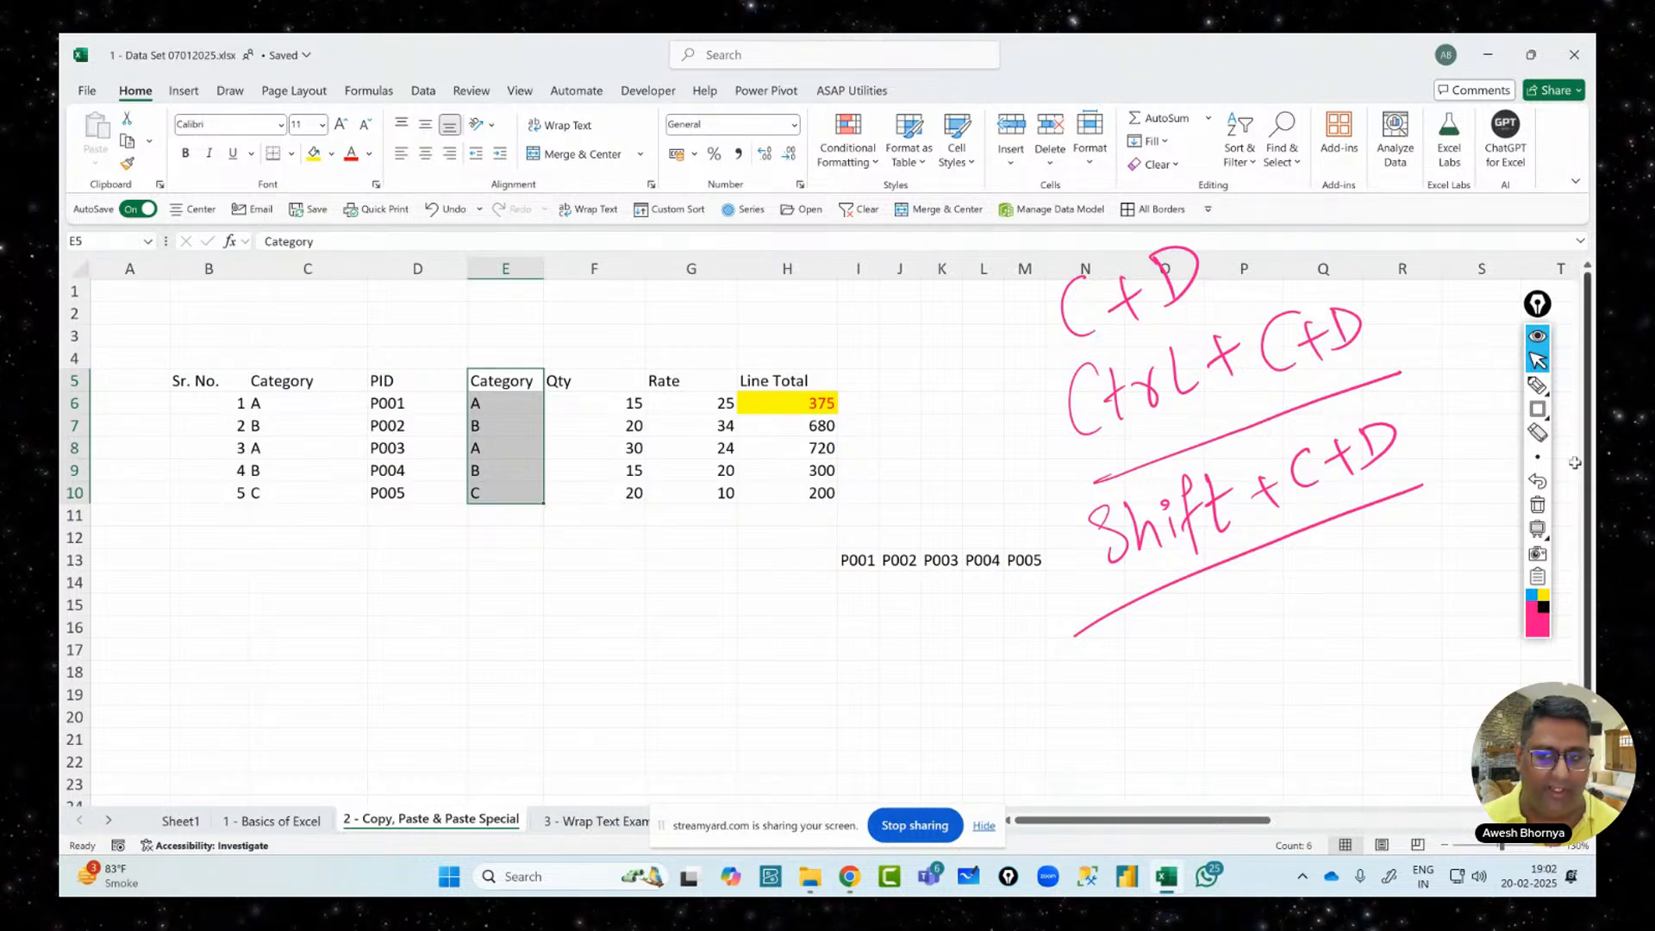
Handwrite an underlined 'Ctrl+Shift+C+D' note in pink below the earlier shortcut notes
{"action": "left_click", "coordinate": [1537, 386]}
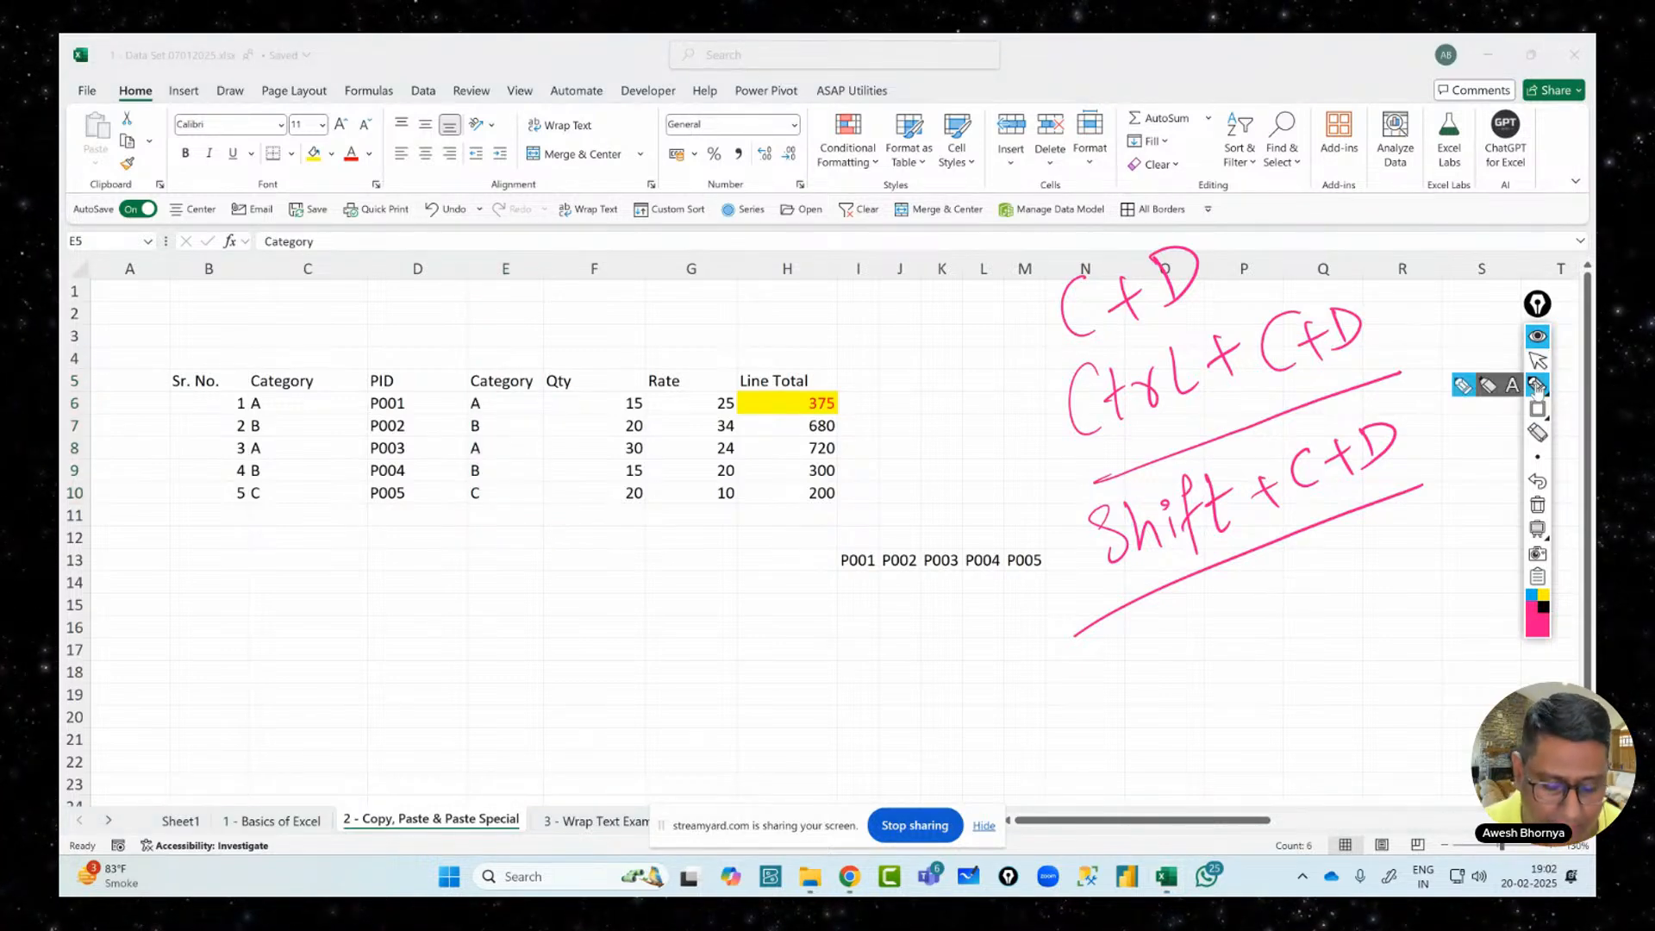
{"action": "left_click_drag", "start_coordinate": [1078, 671], "coordinate": [1076, 724]}
{"action": "left_click_drag", "start_coordinate": [1063, 700], "coordinate": [1116, 677]}
{"action": "mouse_move", "coordinate": [1142, 651]}
{"action": "left_mouse_down"}
{"action": "mouse_move", "coordinate": [1137, 700]}
{"action": "mouse_move", "coordinate": [1191, 655]}
{"action": "mouse_move", "coordinate": [1172, 685]}
{"action": "left_mouse_up"}
{"action": "mouse_move", "coordinate": [1216, 630]}
{"action": "left_mouse_down"}
{"action": "mouse_move", "coordinate": [1194, 668]}
{"action": "mouse_move", "coordinate": [1261, 654]}
{"action": "mouse_move", "coordinate": [1263, 671]}
{"action": "mouse_move", "coordinate": [1289, 618]}
{"action": "left_mouse_up"}
{"action": "mouse_move", "coordinate": [1302, 591]}
{"action": "left_mouse_down"}
{"action": "mouse_move", "coordinate": [1297, 648]}
{"action": "mouse_move", "coordinate": [1331, 621]}
{"action": "left_mouse_up"}
{"action": "left_click_drag", "start_coordinate": [1318, 608], "coordinate": [1339, 618]}
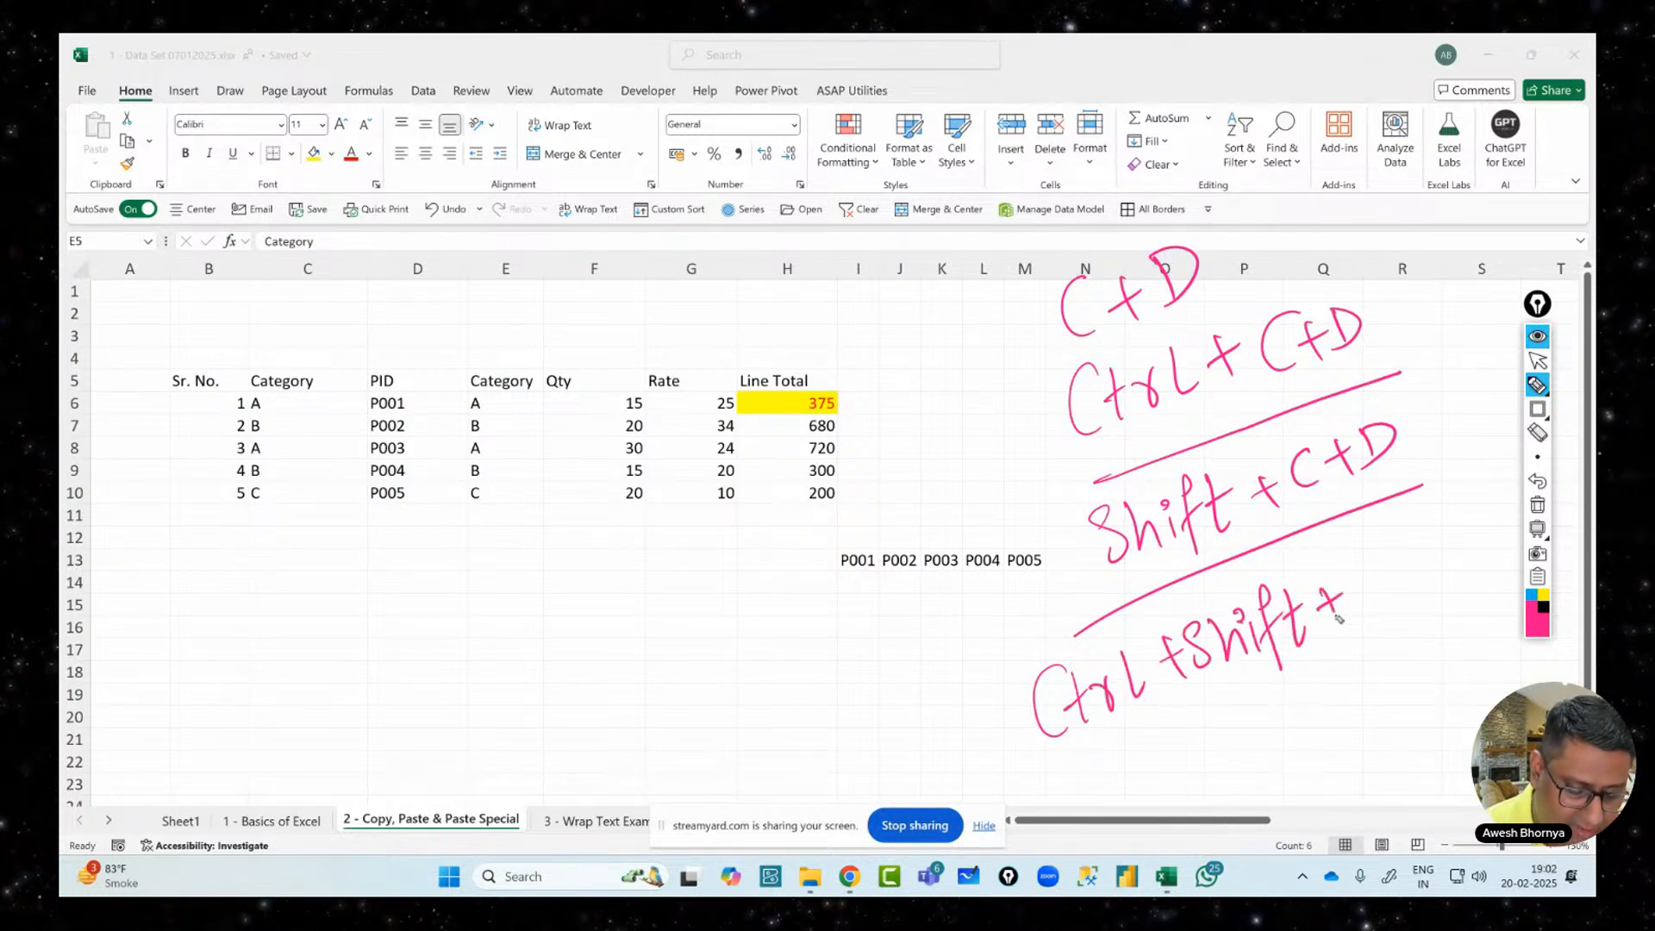
{"action": "mouse_move", "coordinate": [1381, 557]}
{"action": "left_mouse_down"}
{"action": "mouse_move", "coordinate": [1367, 601]}
{"action": "mouse_move", "coordinate": [1408, 569]}
{"action": "left_mouse_up"}
{"action": "mouse_move", "coordinate": [1397, 556]}
{"action": "left_mouse_down"}
{"action": "mouse_move", "coordinate": [1392, 593]}
{"action": "mouse_move", "coordinate": [1414, 575]}
{"action": "left_mouse_up"}
{"action": "left_click_drag", "start_coordinate": [1407, 537], "coordinate": [1418, 571]}
{"action": "left_click_drag", "start_coordinate": [1050, 786], "coordinate": [1506, 580]}
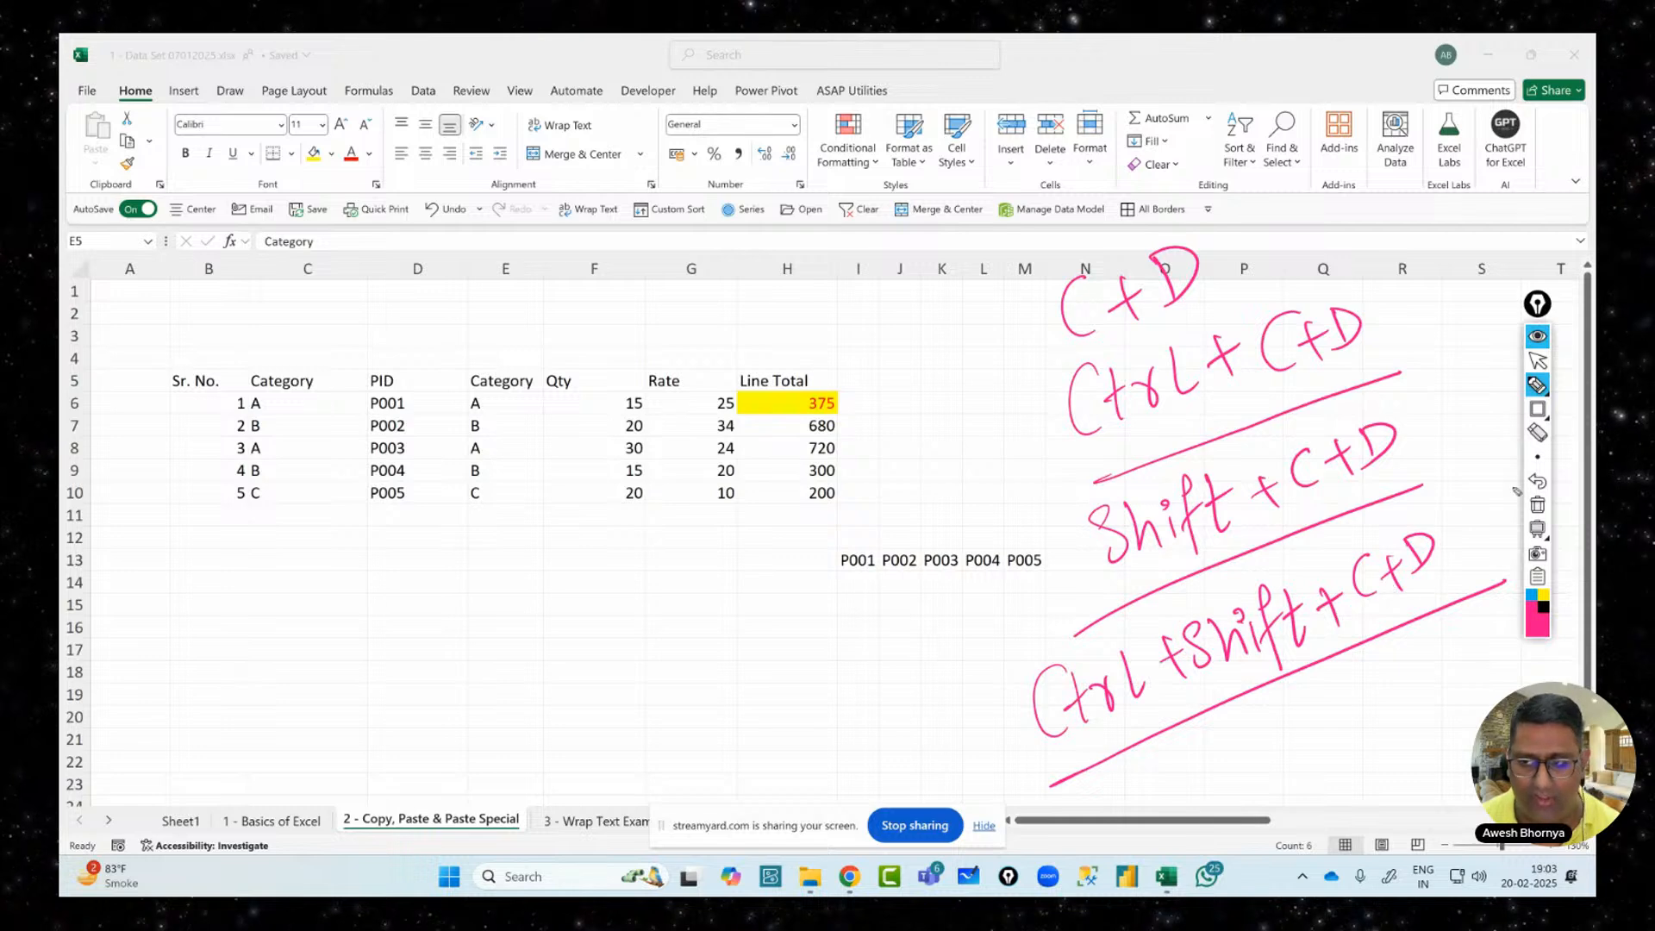
Erase the pink notes, undo the copied Category column with Ctrl+Z, and click an empty cell
{"action": "left_click", "coordinate": [1538, 505]}
{"action": "left_click", "coordinate": [1540, 362]}
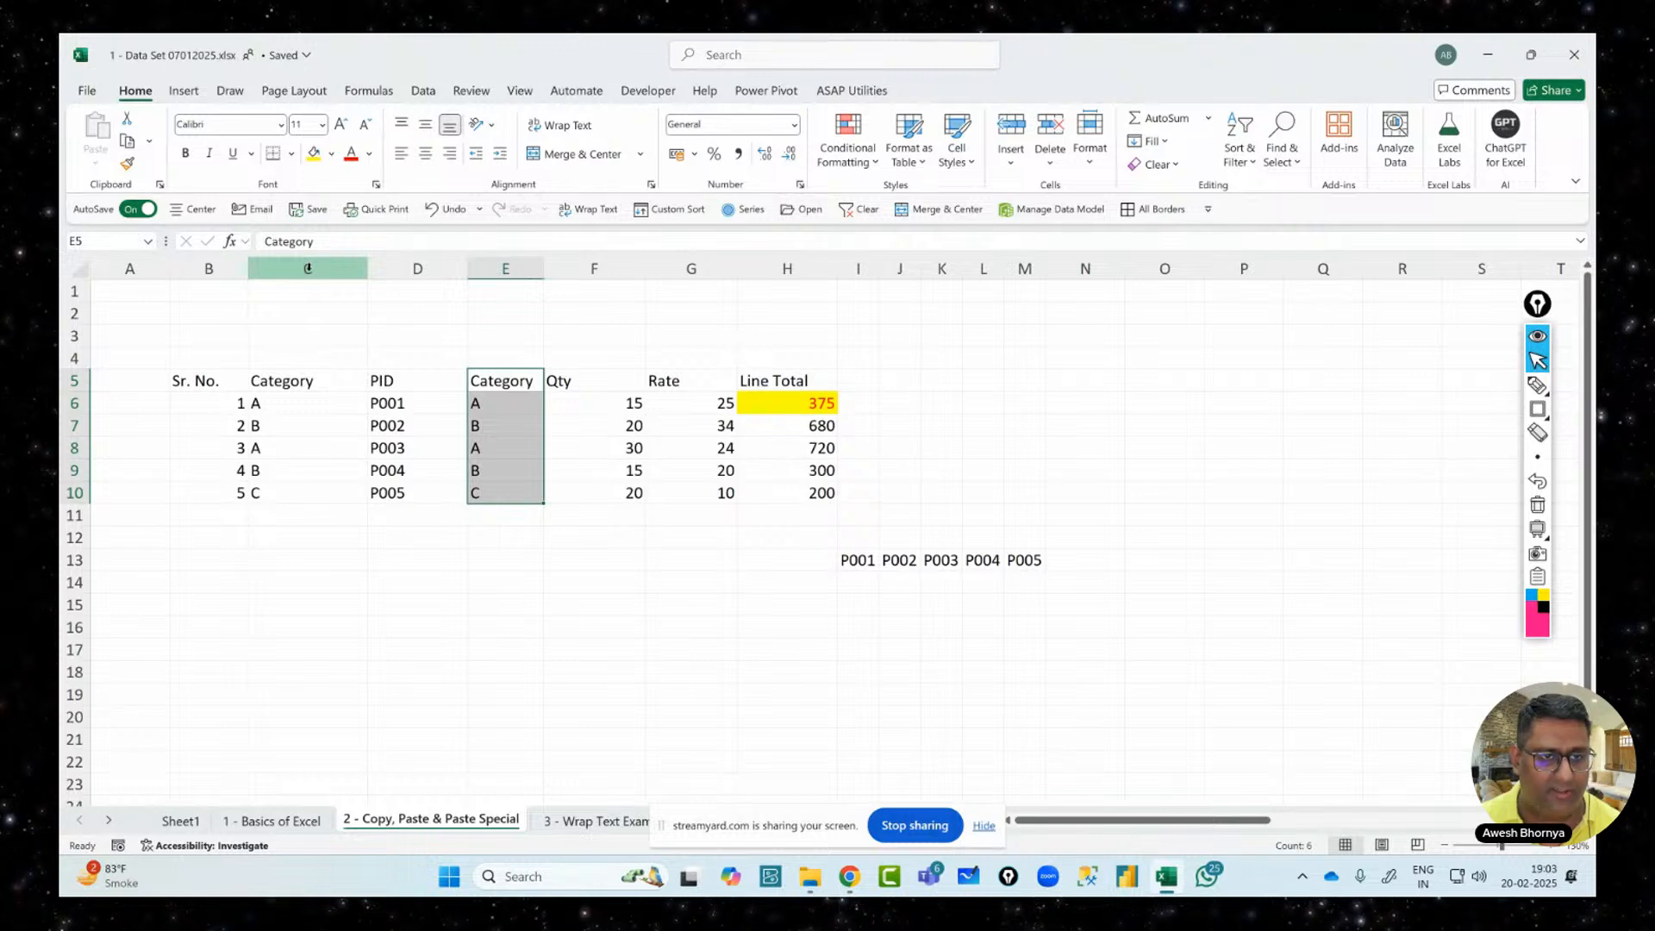
{"action": "key", "text": "ctrl+z"}
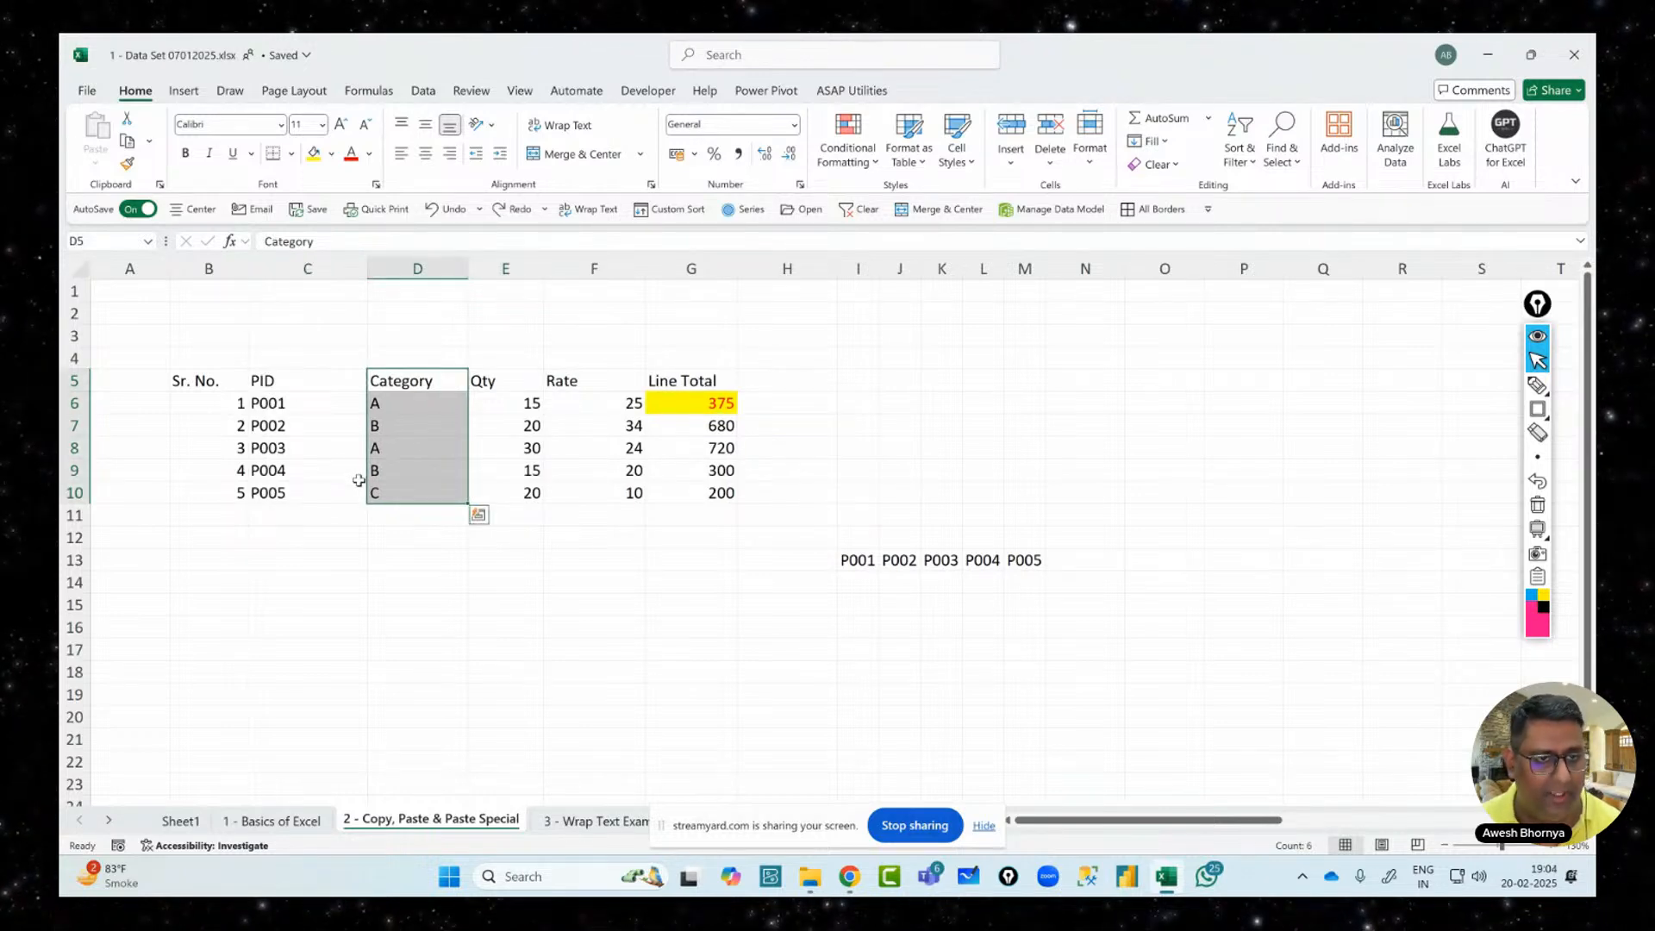
{"action": "left_click", "coordinate": [810, 614]}
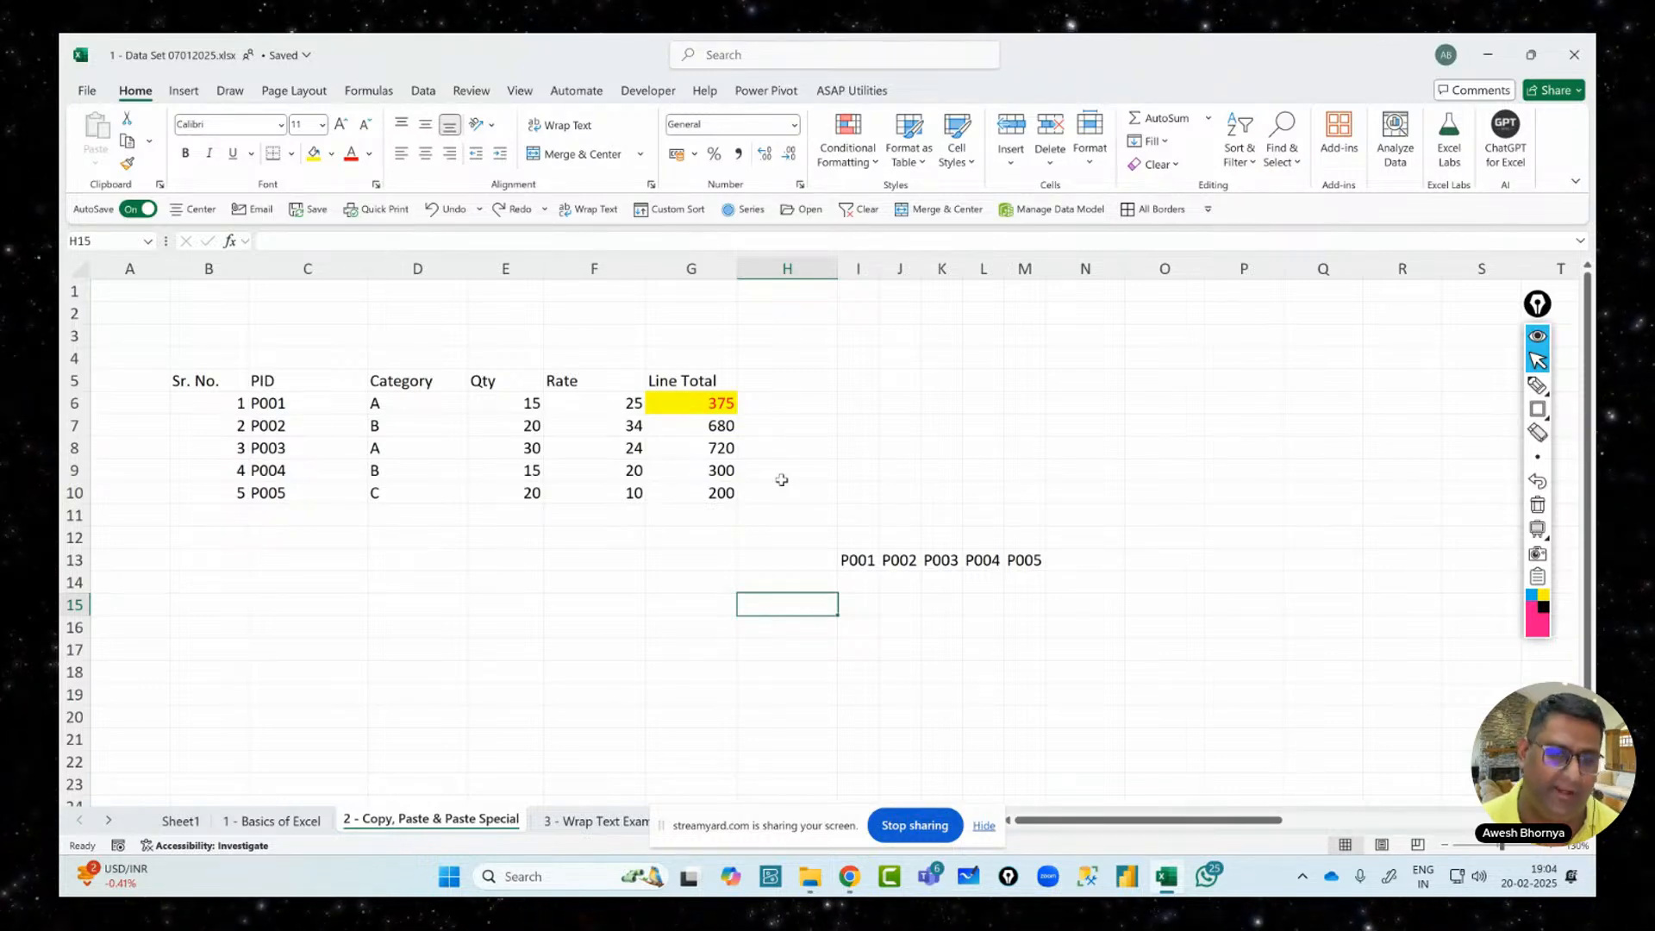
Switch to the '1 - Basics of Excel' sheet and scroll through its contents
{"action": "left_click", "coordinate": [249, 820]}
{"action": "left_click", "coordinate": [484, 308]}
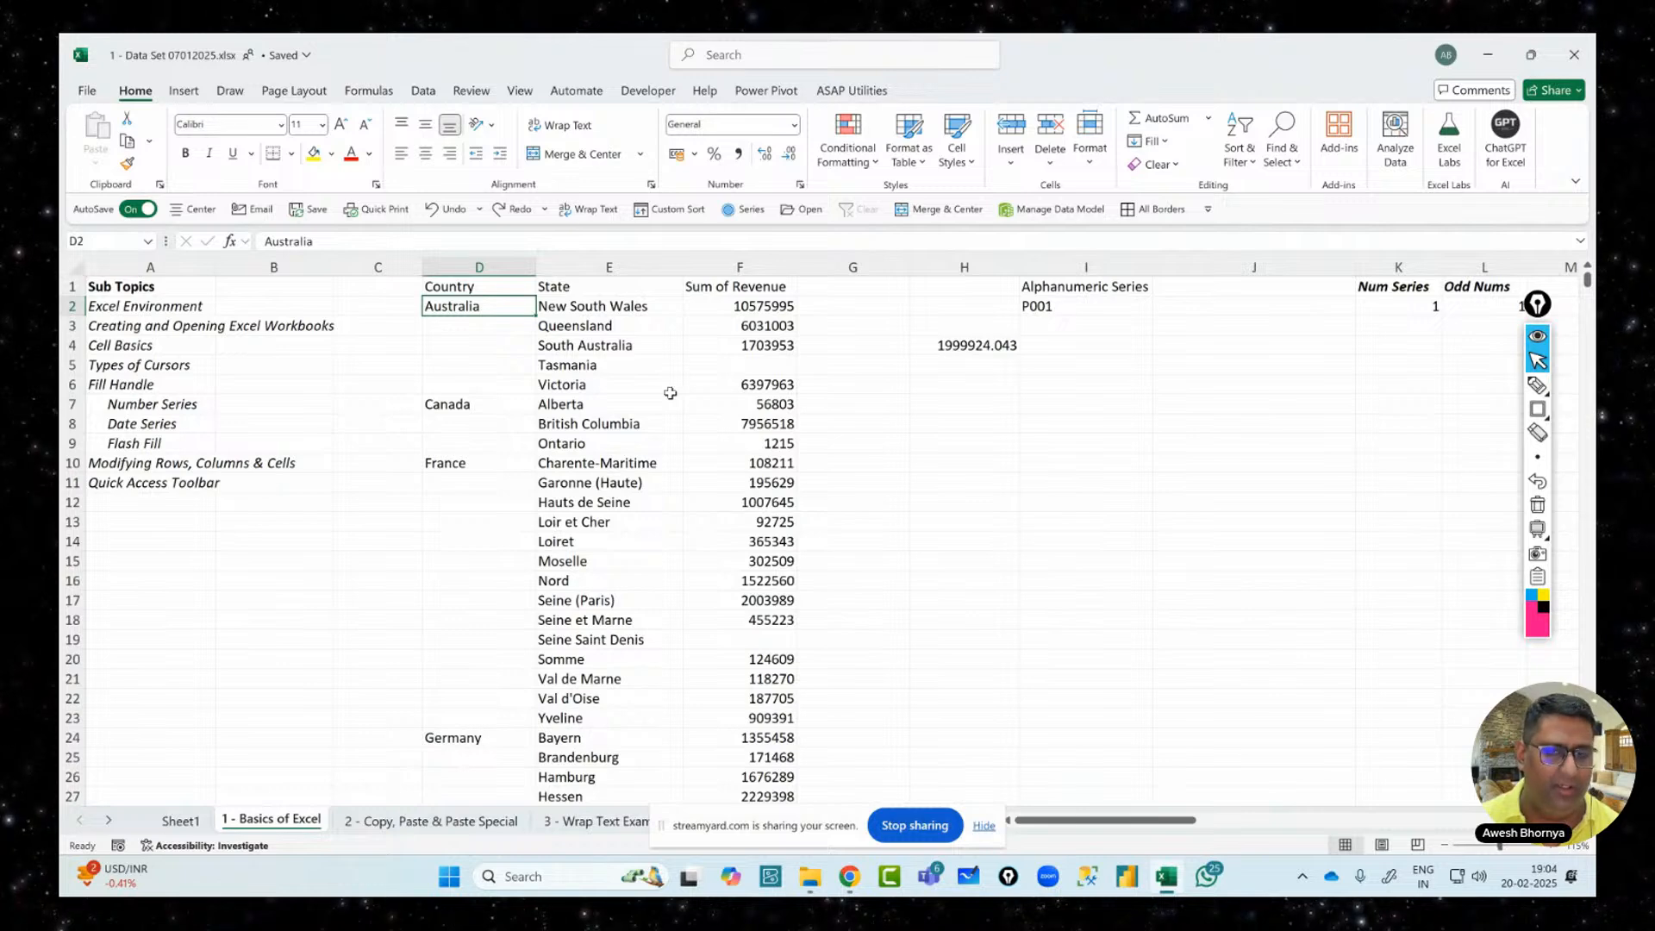
{"action": "scroll", "coordinate": [670, 393], "scroll_direction": "down", "scroll_amount": 10}
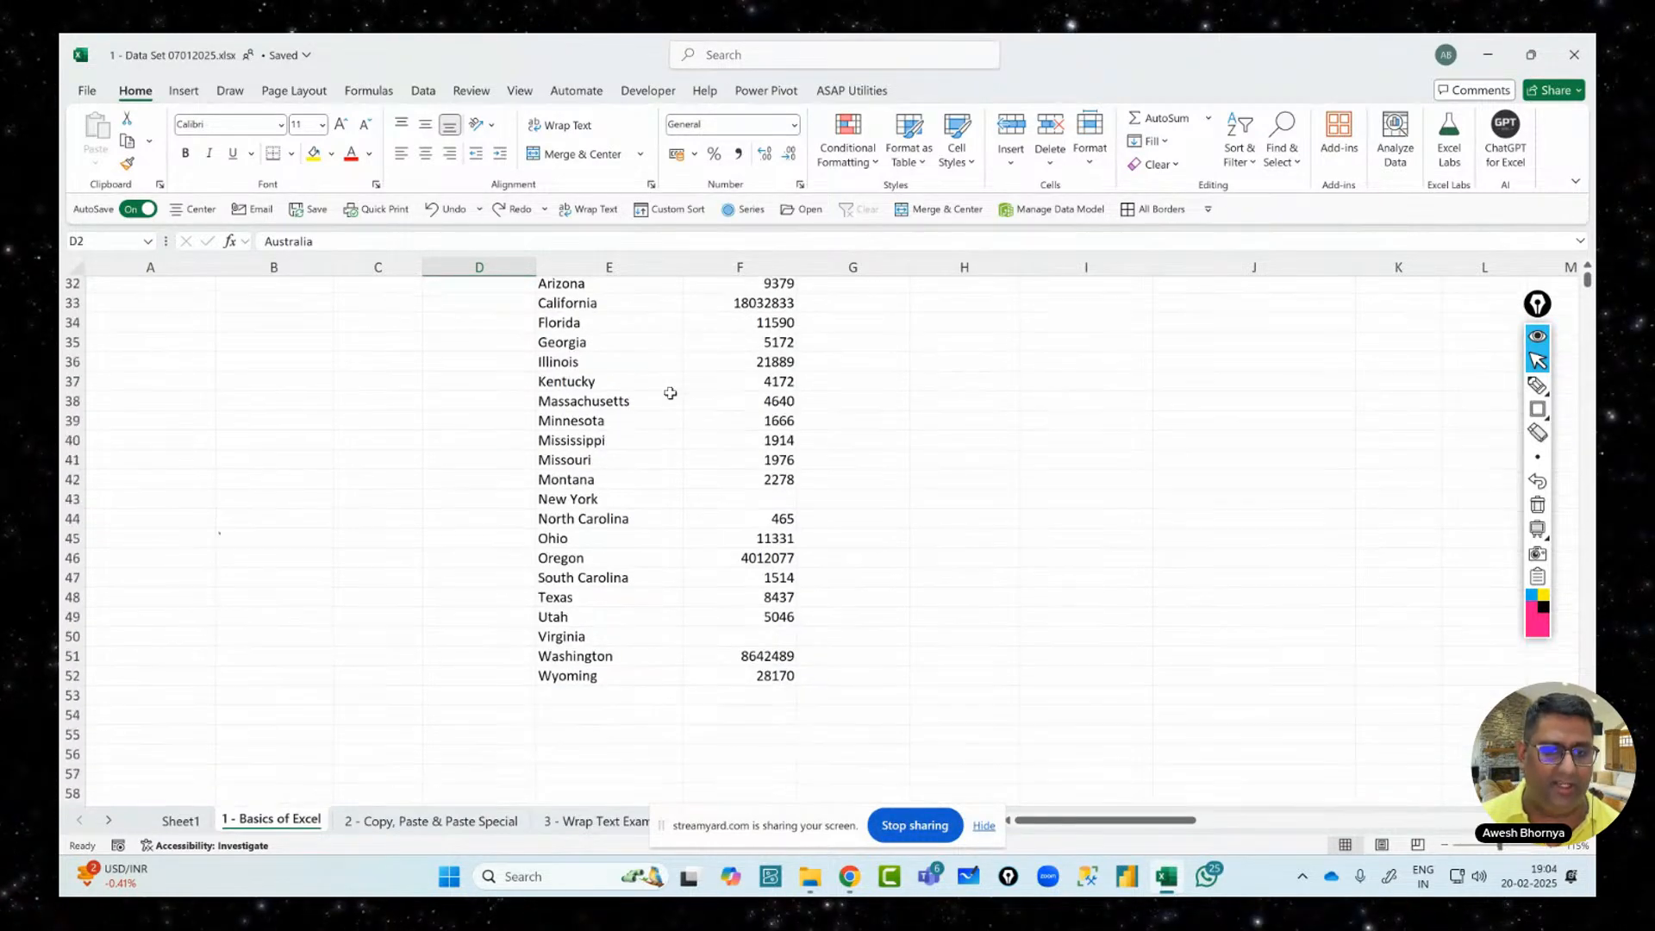
{"action": "scroll", "coordinate": [670, 394], "scroll_direction": "down", "scroll_amount": 1}
{"action": "scroll", "coordinate": [670, 393], "scroll_direction": "up", "scroll_amount": 11}
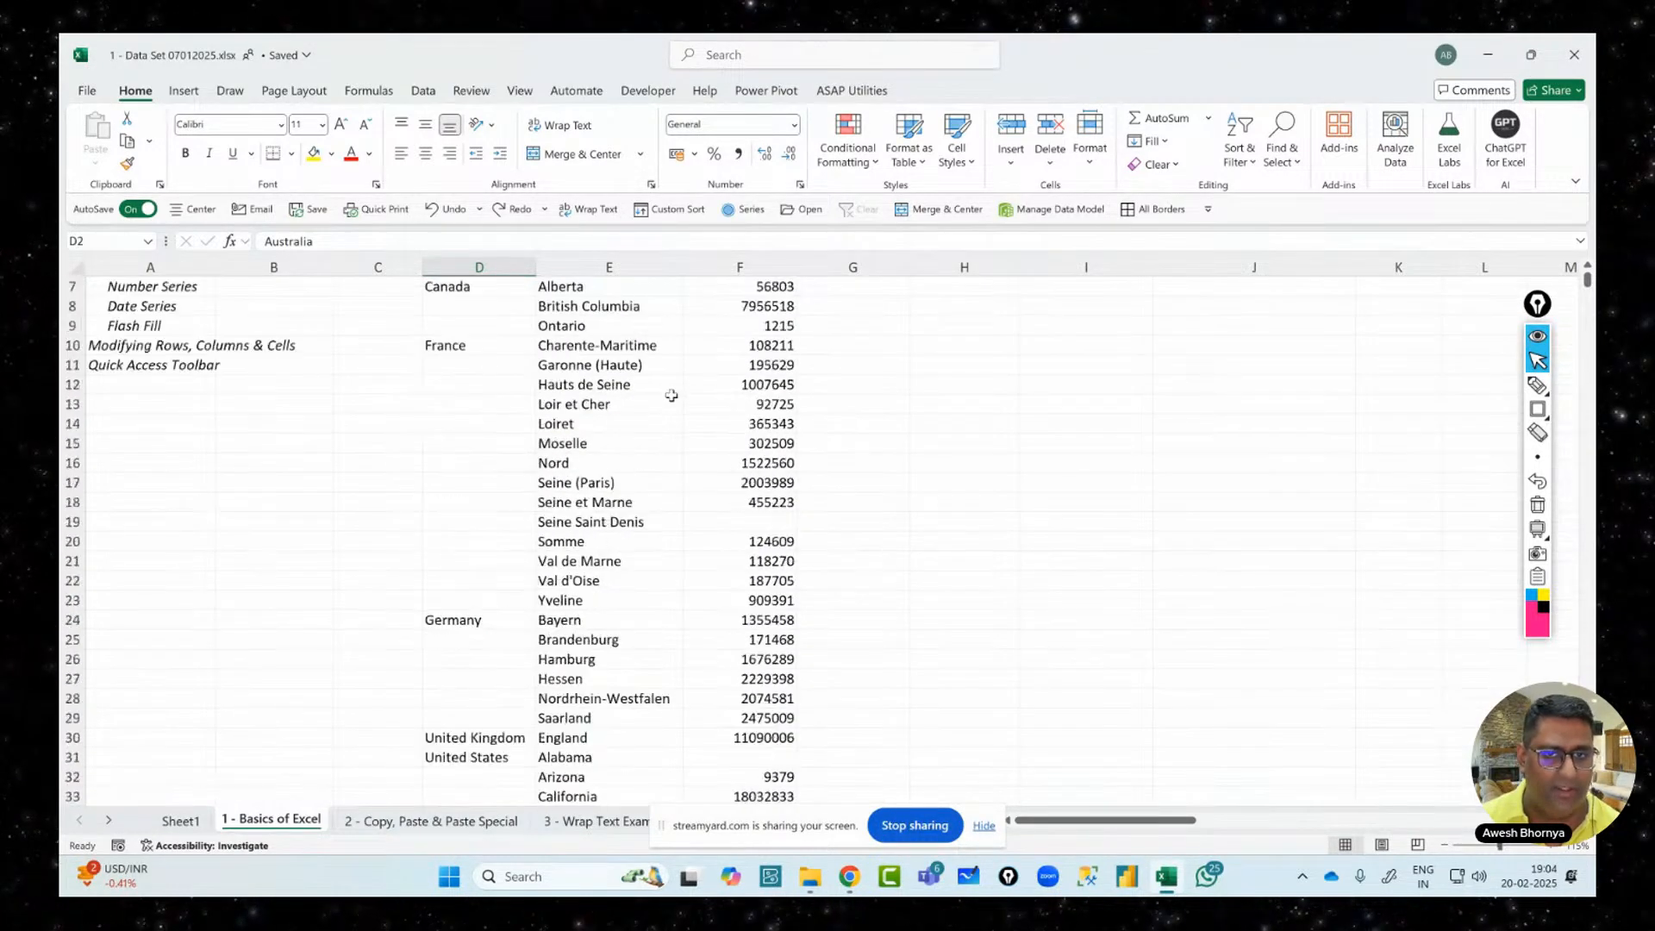
Select the Country, State and Sum of Revenue header cells, then the Australia cell D2
{"action": "left_click", "coordinate": [498, 290]}
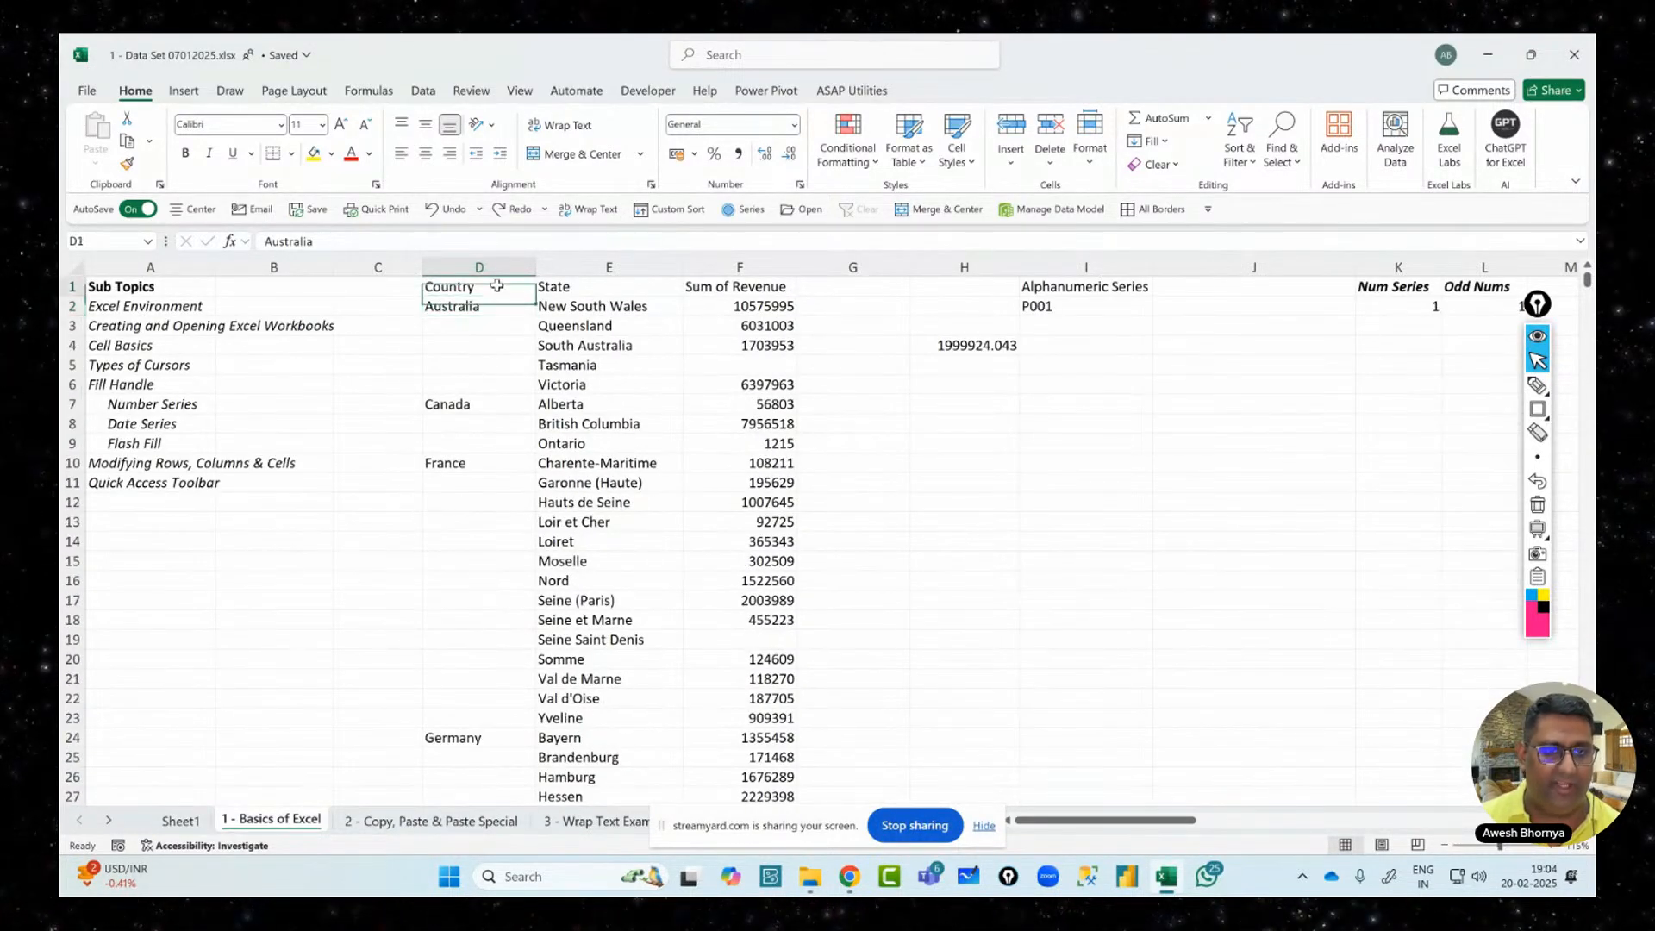
{"action": "left_click", "coordinate": [574, 287]}
{"action": "left_click", "coordinate": [704, 285]}
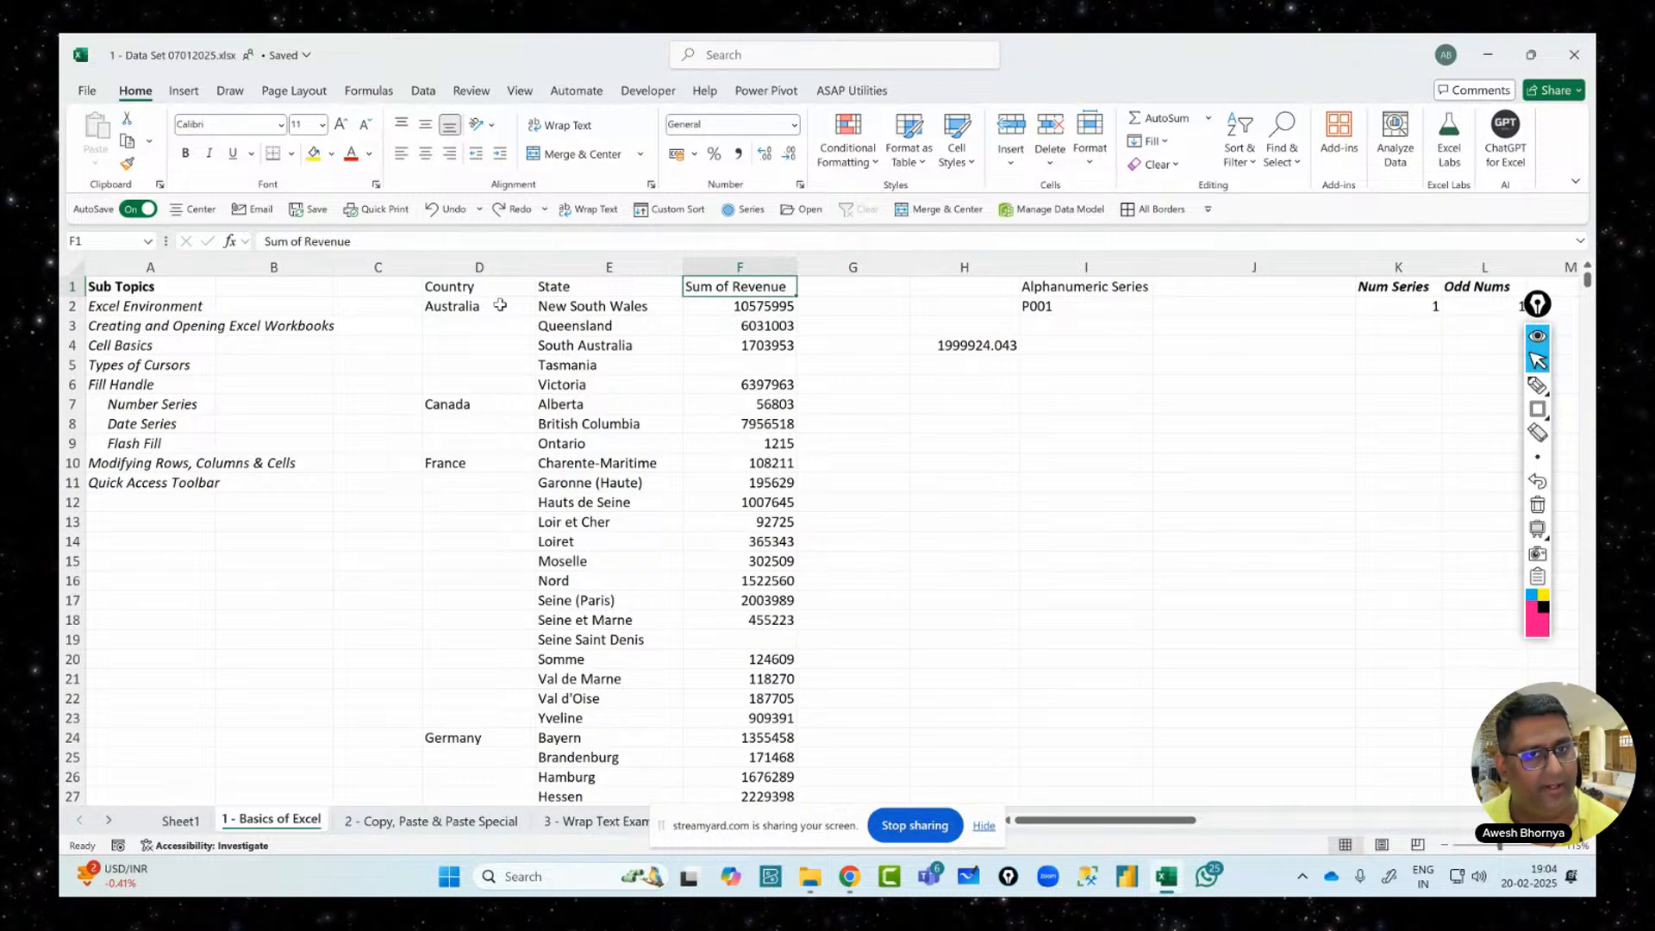
{"action": "left_click", "coordinate": [494, 310]}
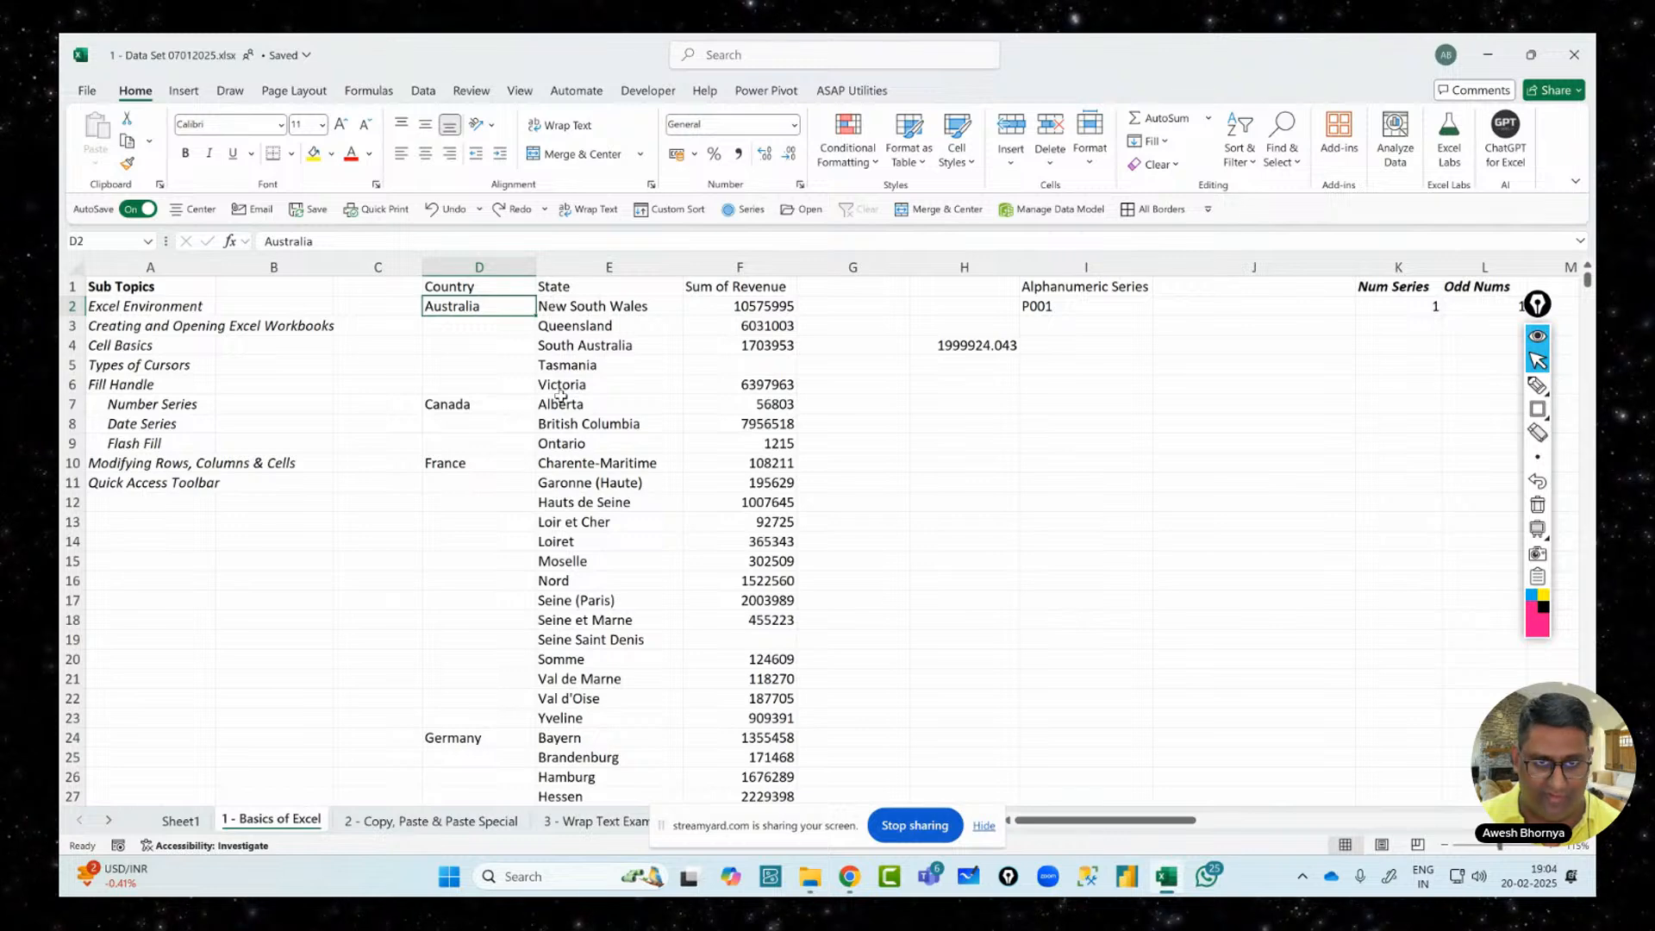
{"action": "left_click", "coordinate": [1538, 409]}
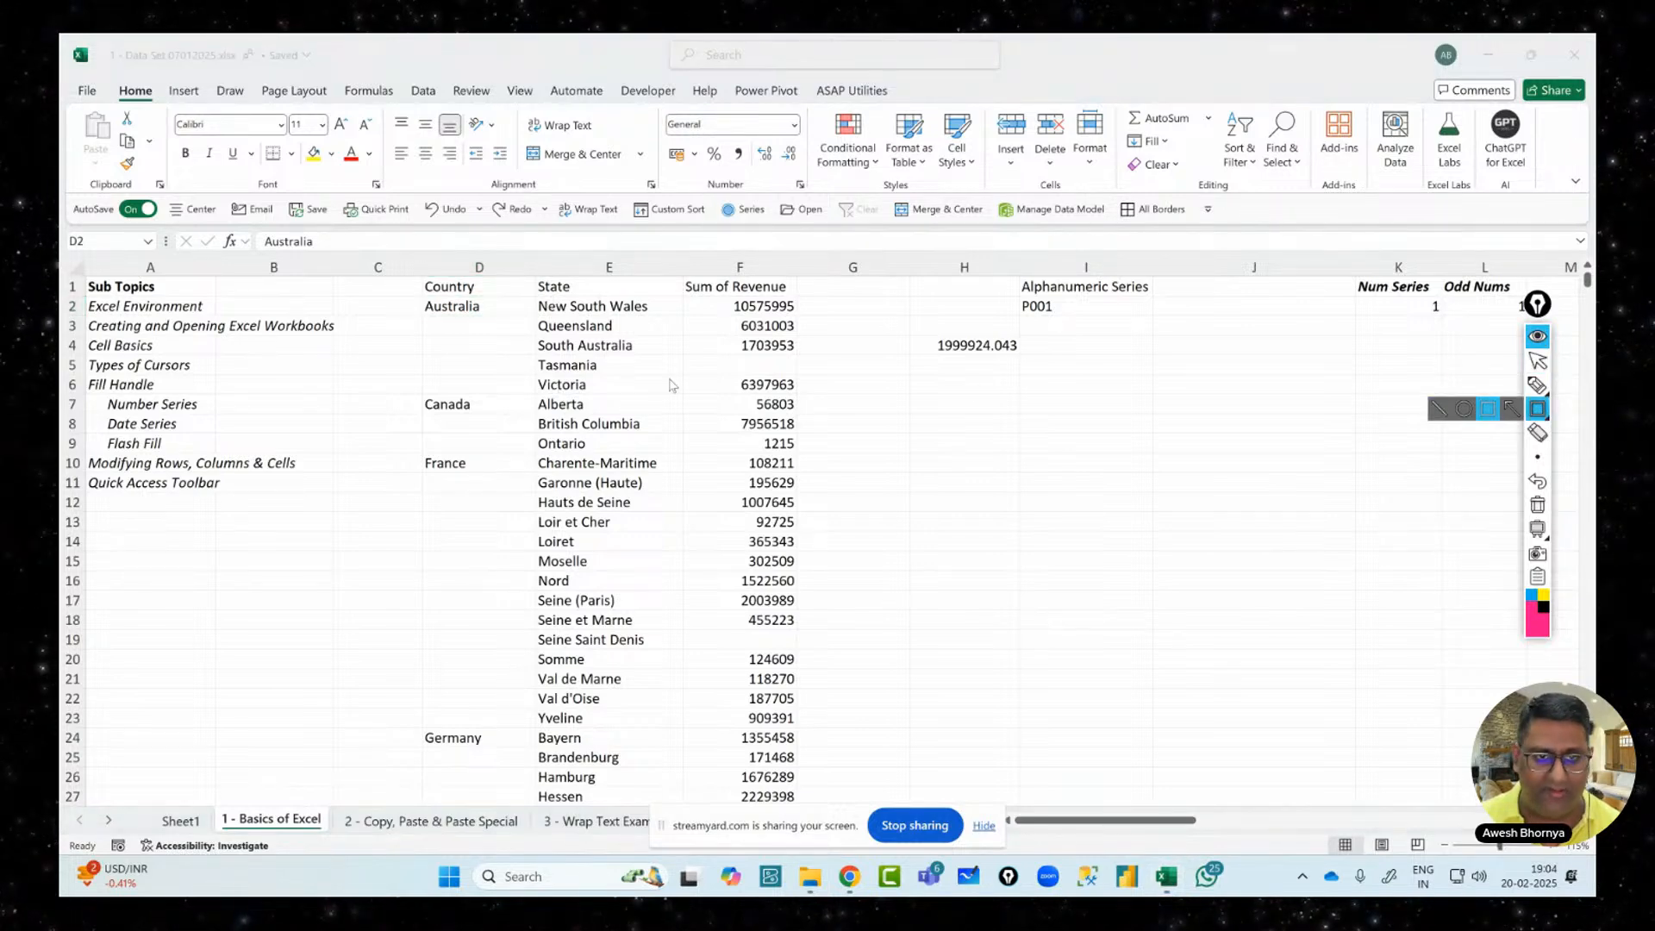
{"action": "mouse_move", "coordinate": [536, 297]}
{"action": "left_mouse_down"}
{"action": "mouse_move", "coordinate": [566, 399]}
{"action": "mouse_move", "coordinate": [687, 402]}
{"action": "left_mouse_up"}
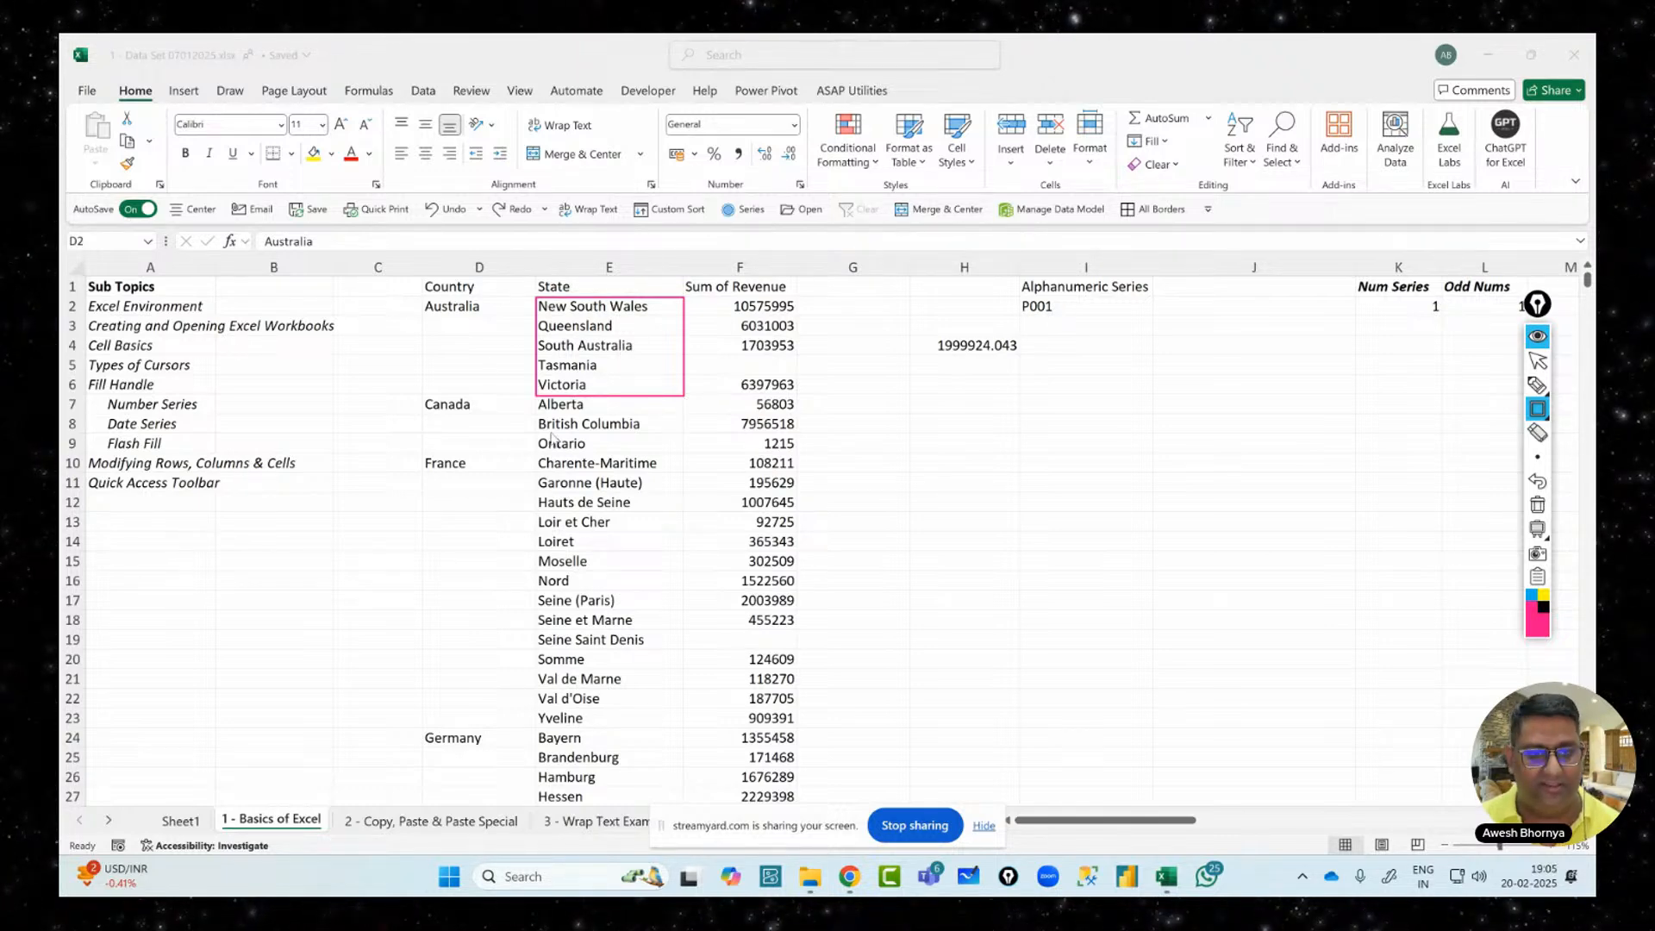
{"action": "mouse_move", "coordinate": [539, 400]}
{"action": "left_mouse_down"}
{"action": "mouse_move", "coordinate": [646, 470]}
{"action": "mouse_move", "coordinate": [694, 470]}
{"action": "mouse_move", "coordinate": [677, 451]}
{"action": "left_mouse_up"}
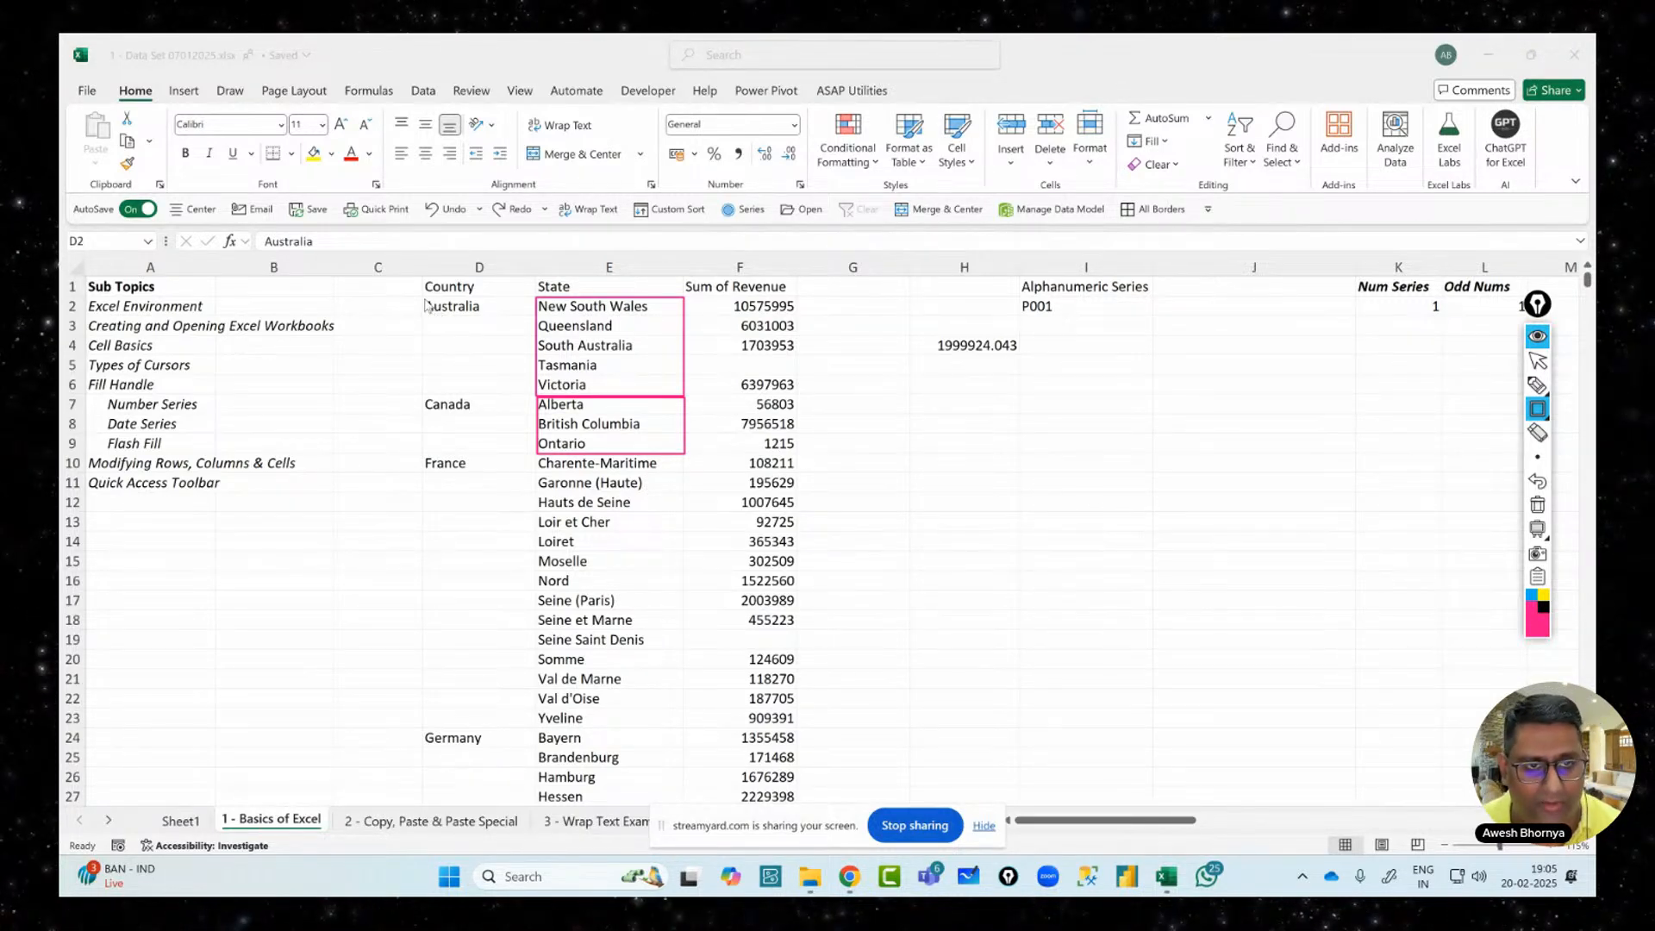
{"action": "mouse_move", "coordinate": [423, 298]}
{"action": "left_mouse_down"}
{"action": "mouse_move", "coordinate": [436, 329]}
{"action": "mouse_move", "coordinate": [535, 396]}
{"action": "left_mouse_up"}
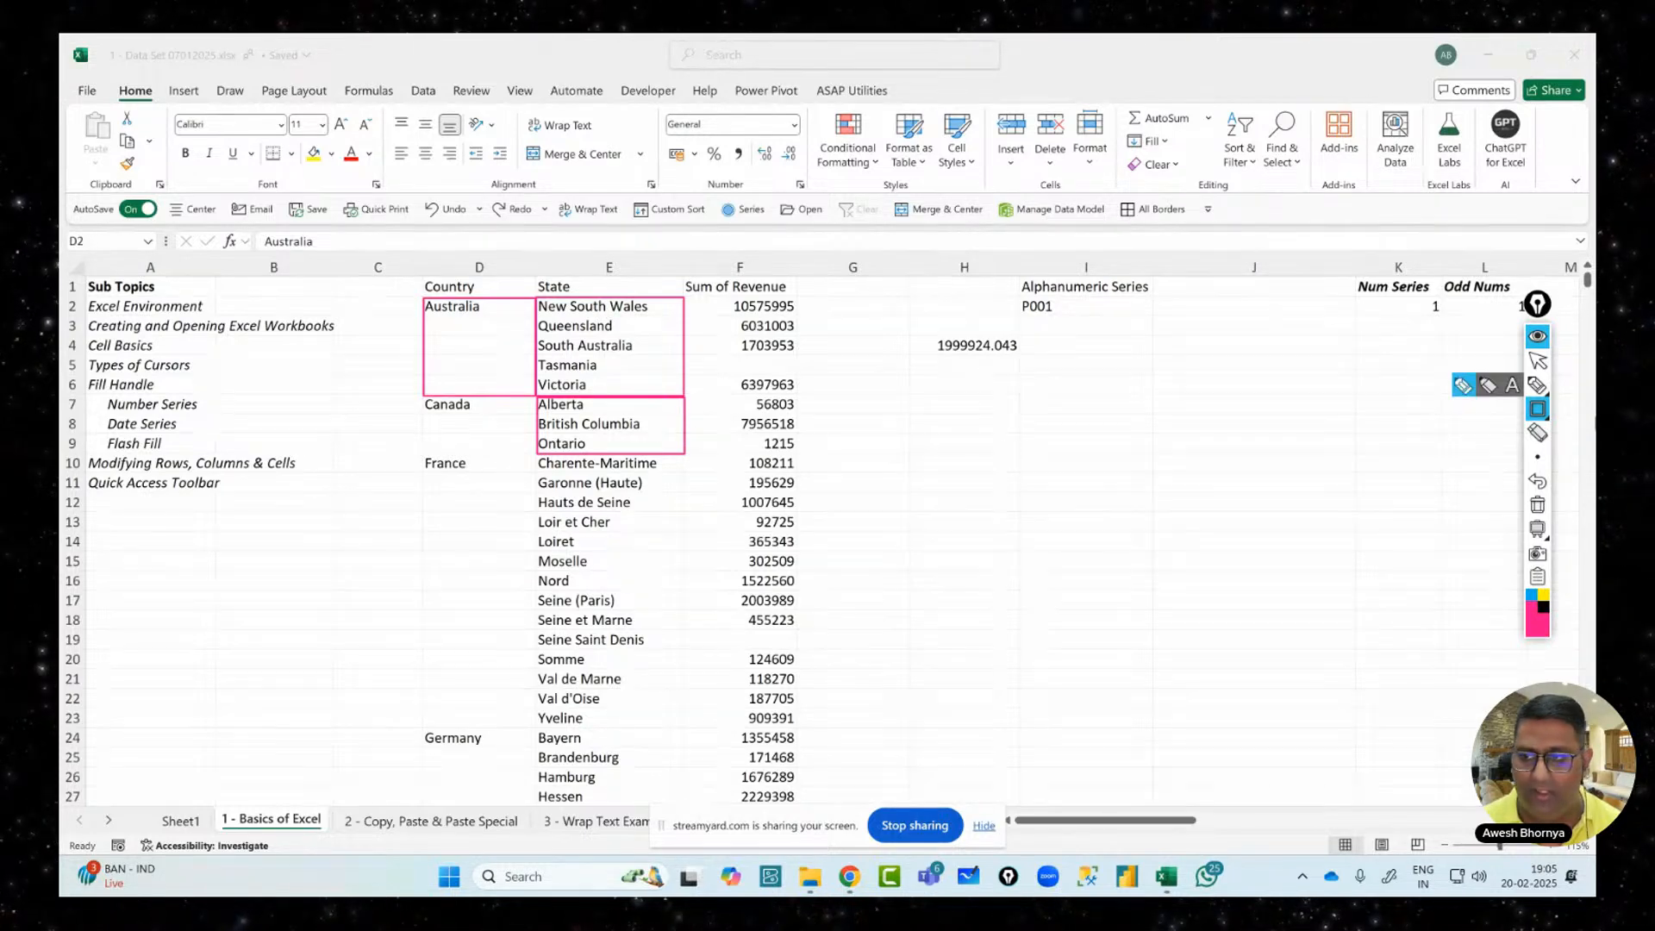
{"action": "left_click", "coordinate": [1538, 506]}
{"action": "left_click", "coordinate": [1538, 361]}
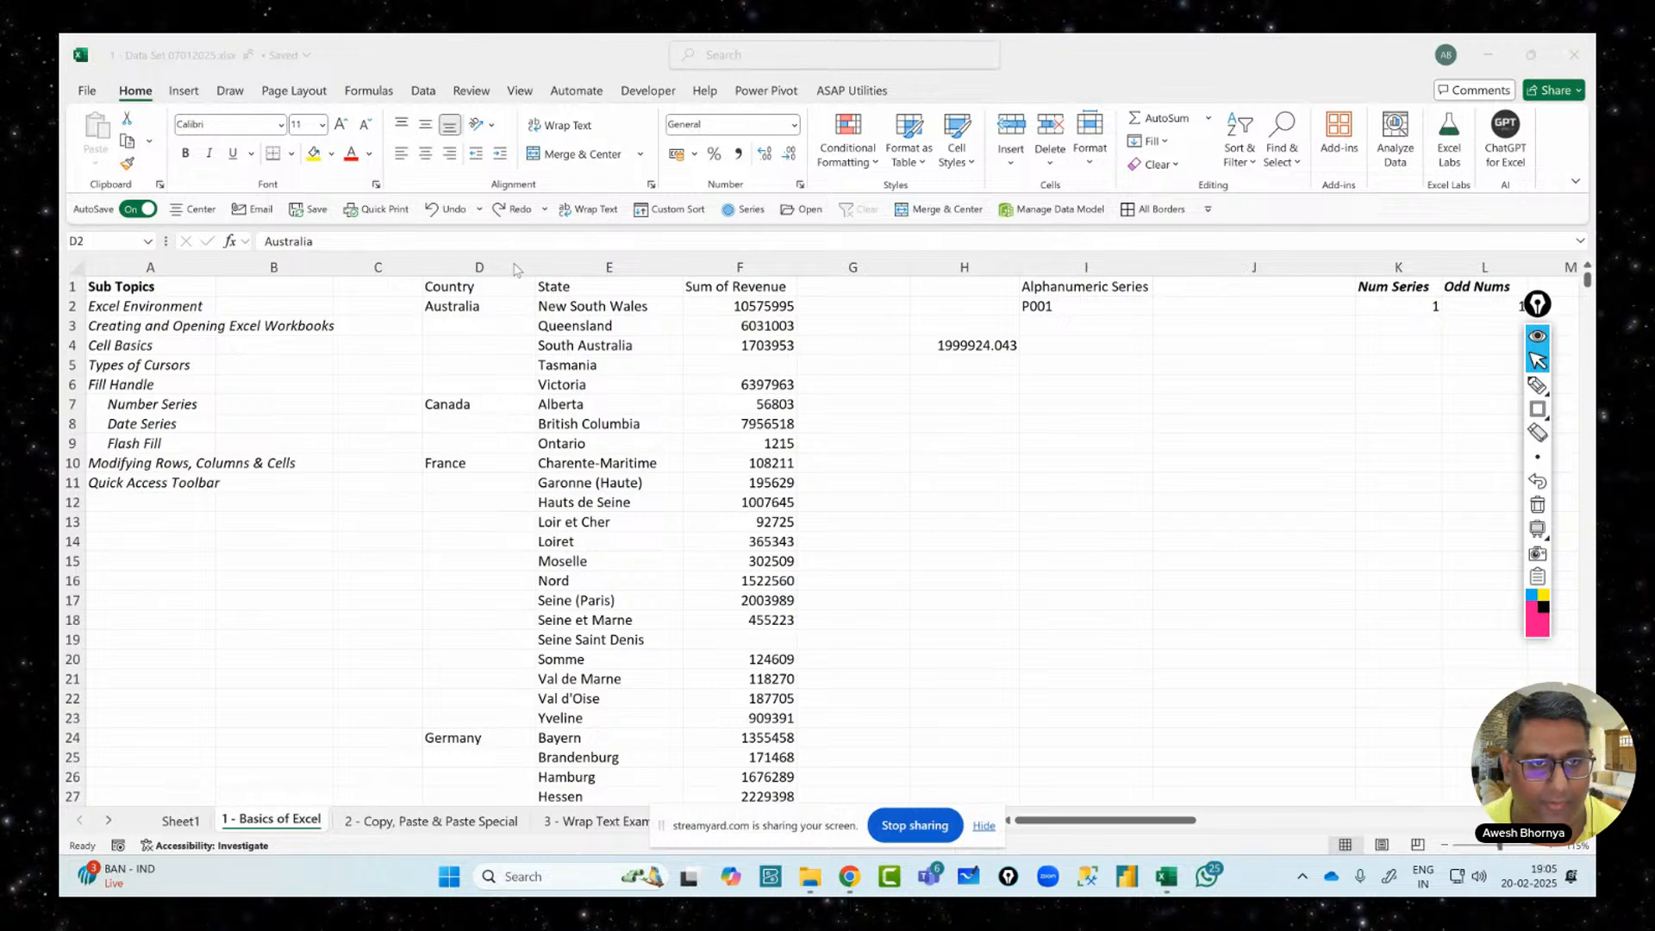
{"action": "left_click", "coordinate": [511, 310]}
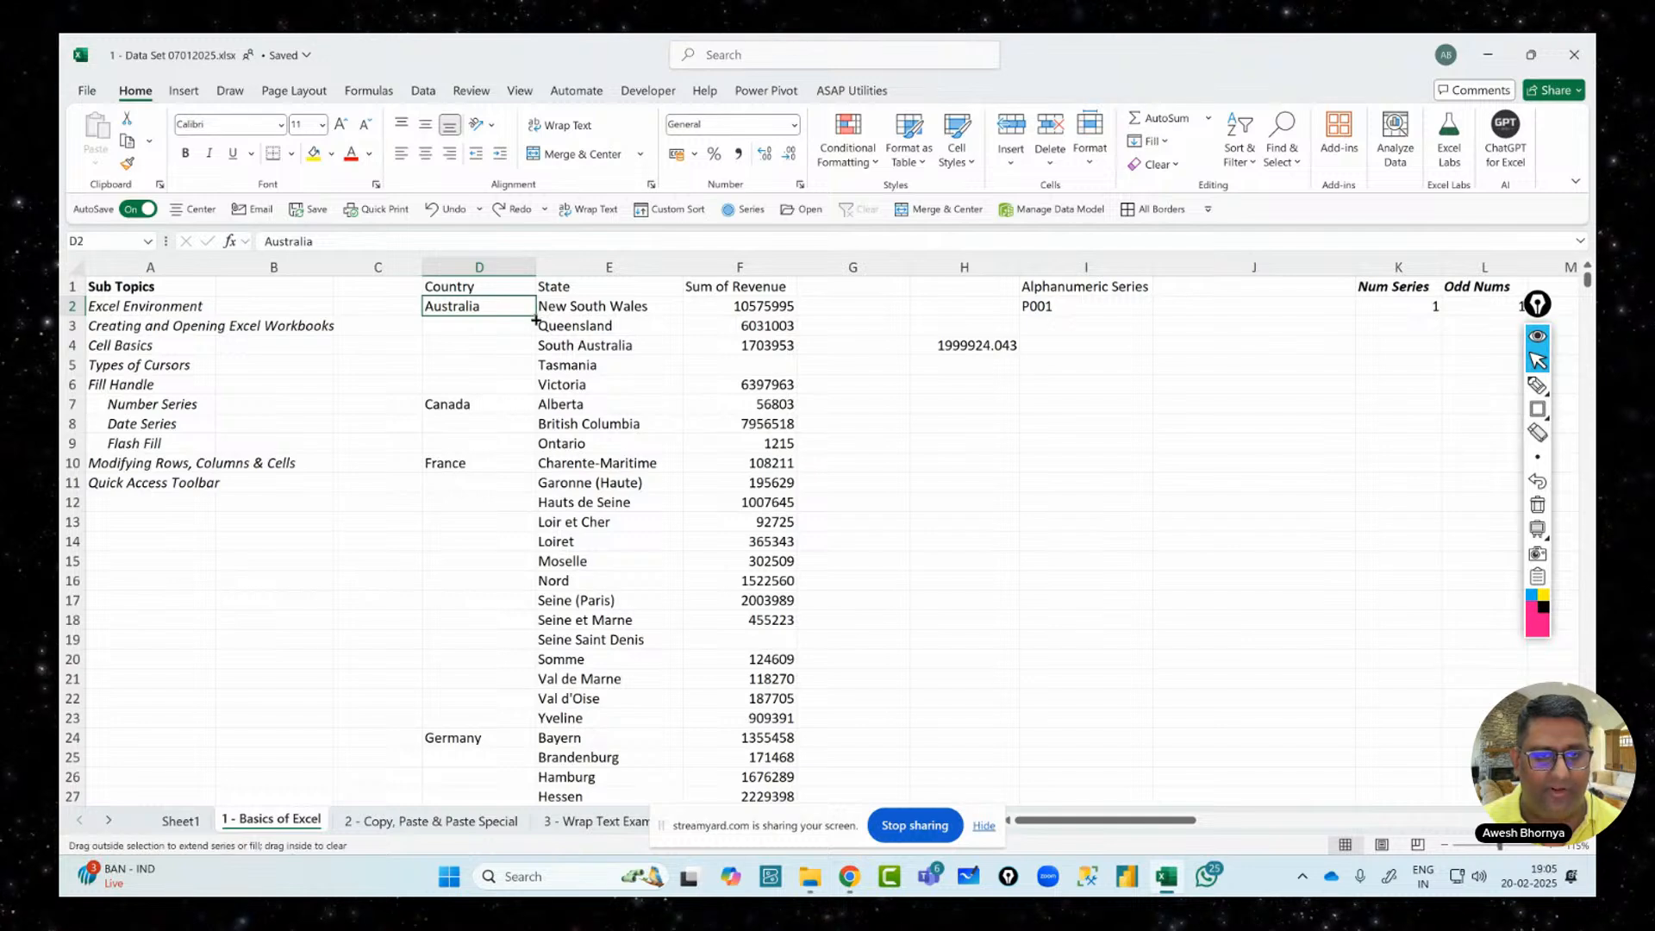
Fill Australia from D2 down into D3:D6 using Ctrl+D
{"action": "left_click_drag", "start_coordinate": [536, 316], "coordinate": [543, 389]}
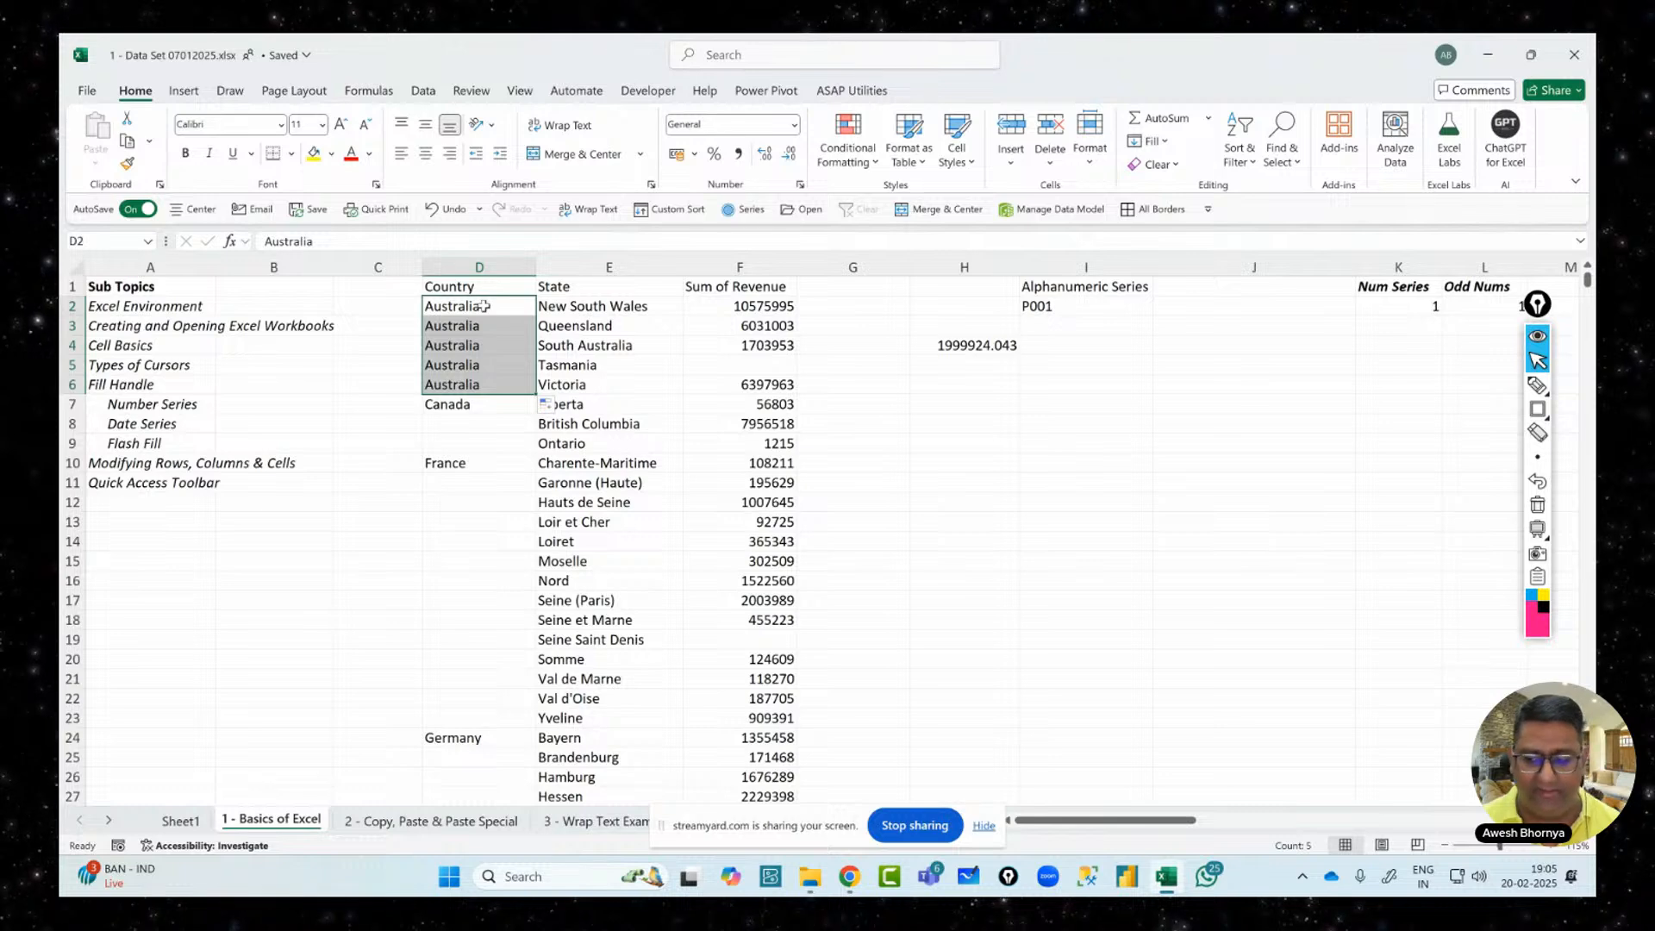
{"action": "key", "text": "ctrl+z"}
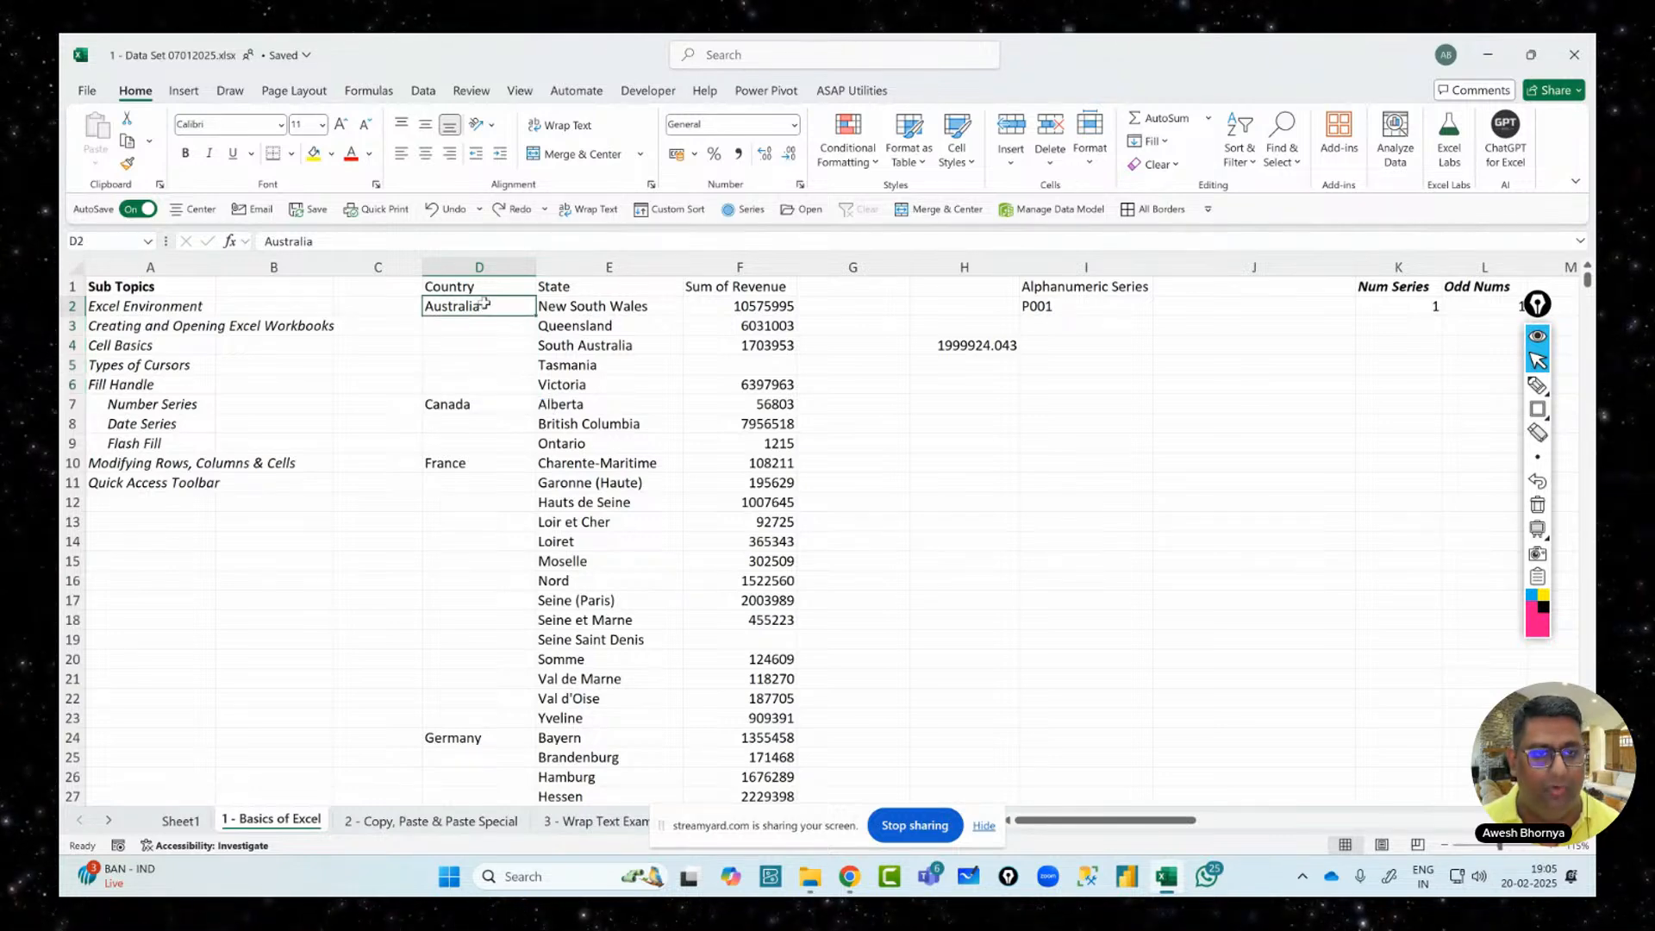
{"action": "left_click_drag", "start_coordinate": [484, 303], "coordinate": [480, 379]}
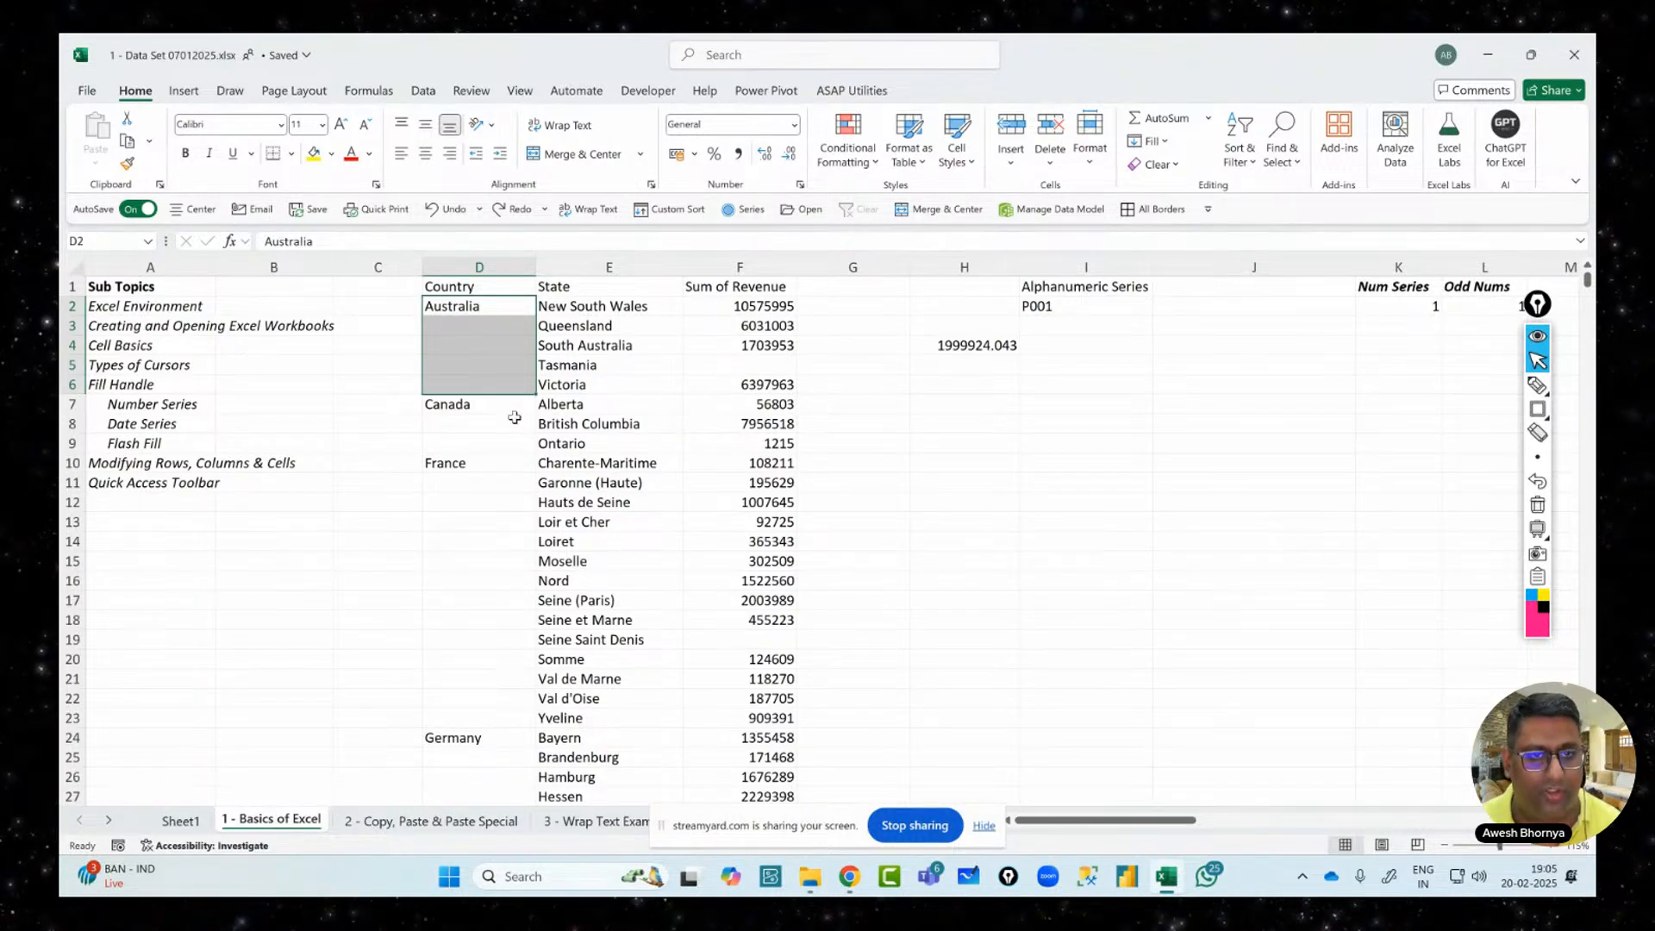
{"action": "key", "text": "ctrl+d"}
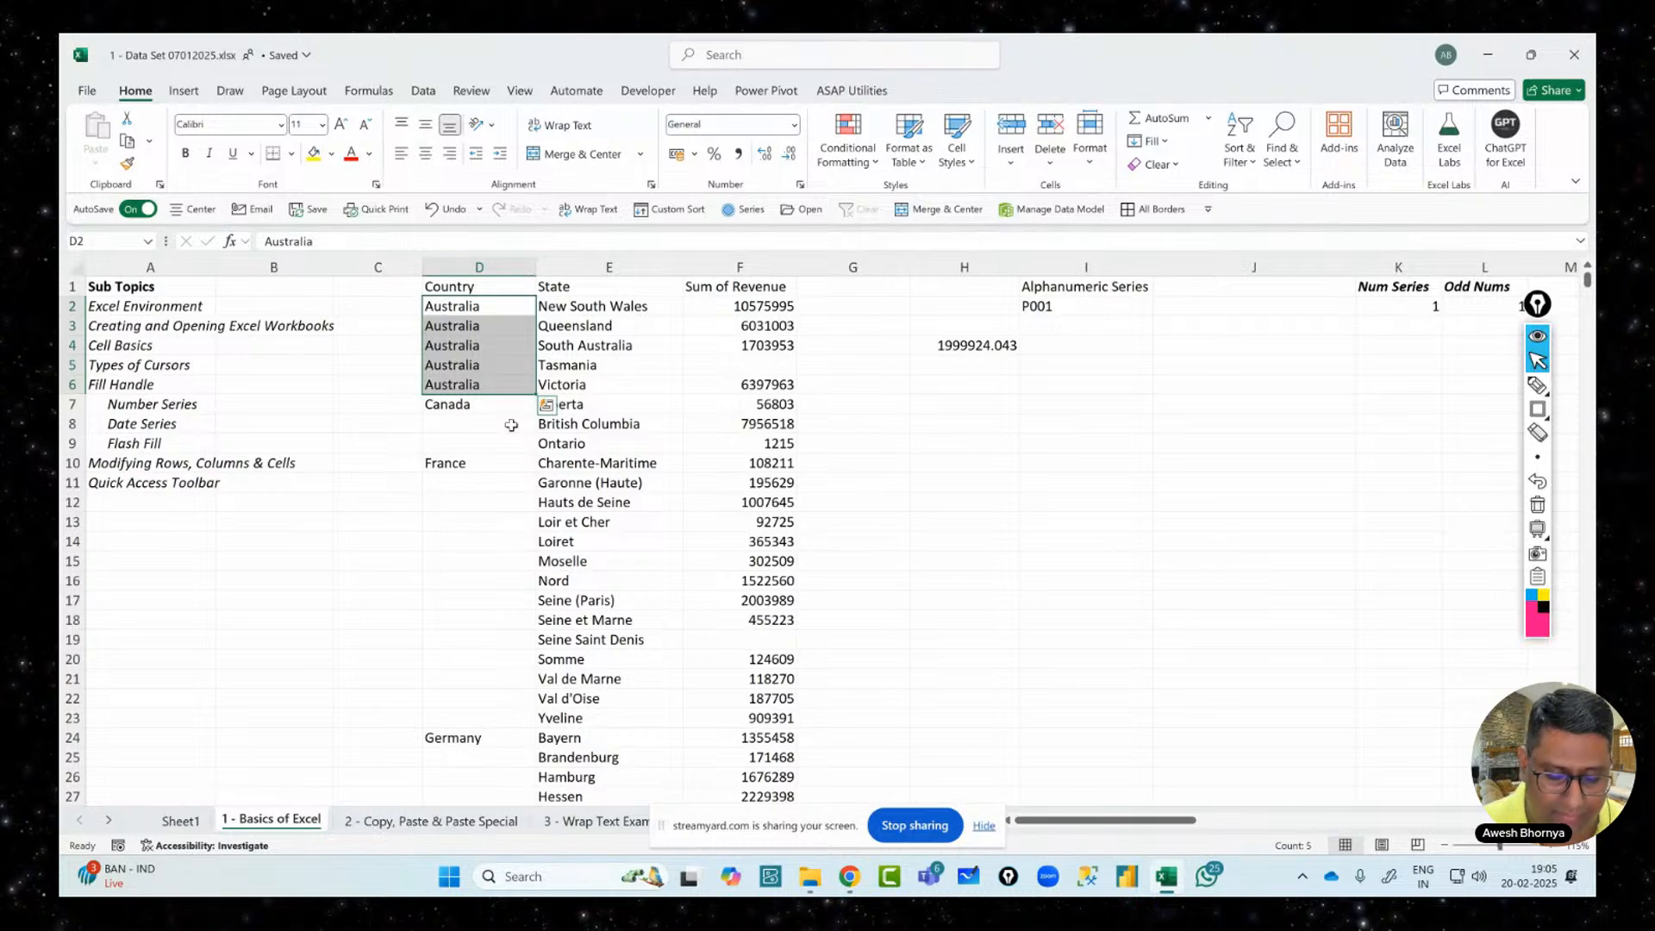
Handwrite an underlined on-screen note about the Ctrl+D fill-down shortcut
{"action": "left_click", "coordinate": [1537, 386]}
{"action": "mouse_move", "coordinate": [1020, 468]}
{"action": "left_mouse_down"}
{"action": "mouse_move", "coordinate": [1028, 536]}
{"action": "mouse_move", "coordinate": [1102, 450]}
{"action": "mouse_move", "coordinate": [1166, 475]}
{"action": "mouse_move", "coordinate": [1215, 461]}
{"action": "mouse_move", "coordinate": [1190, 472]}
{"action": "left_mouse_up"}
{"action": "left_click_drag", "start_coordinate": [1003, 592], "coordinate": [1261, 487]}
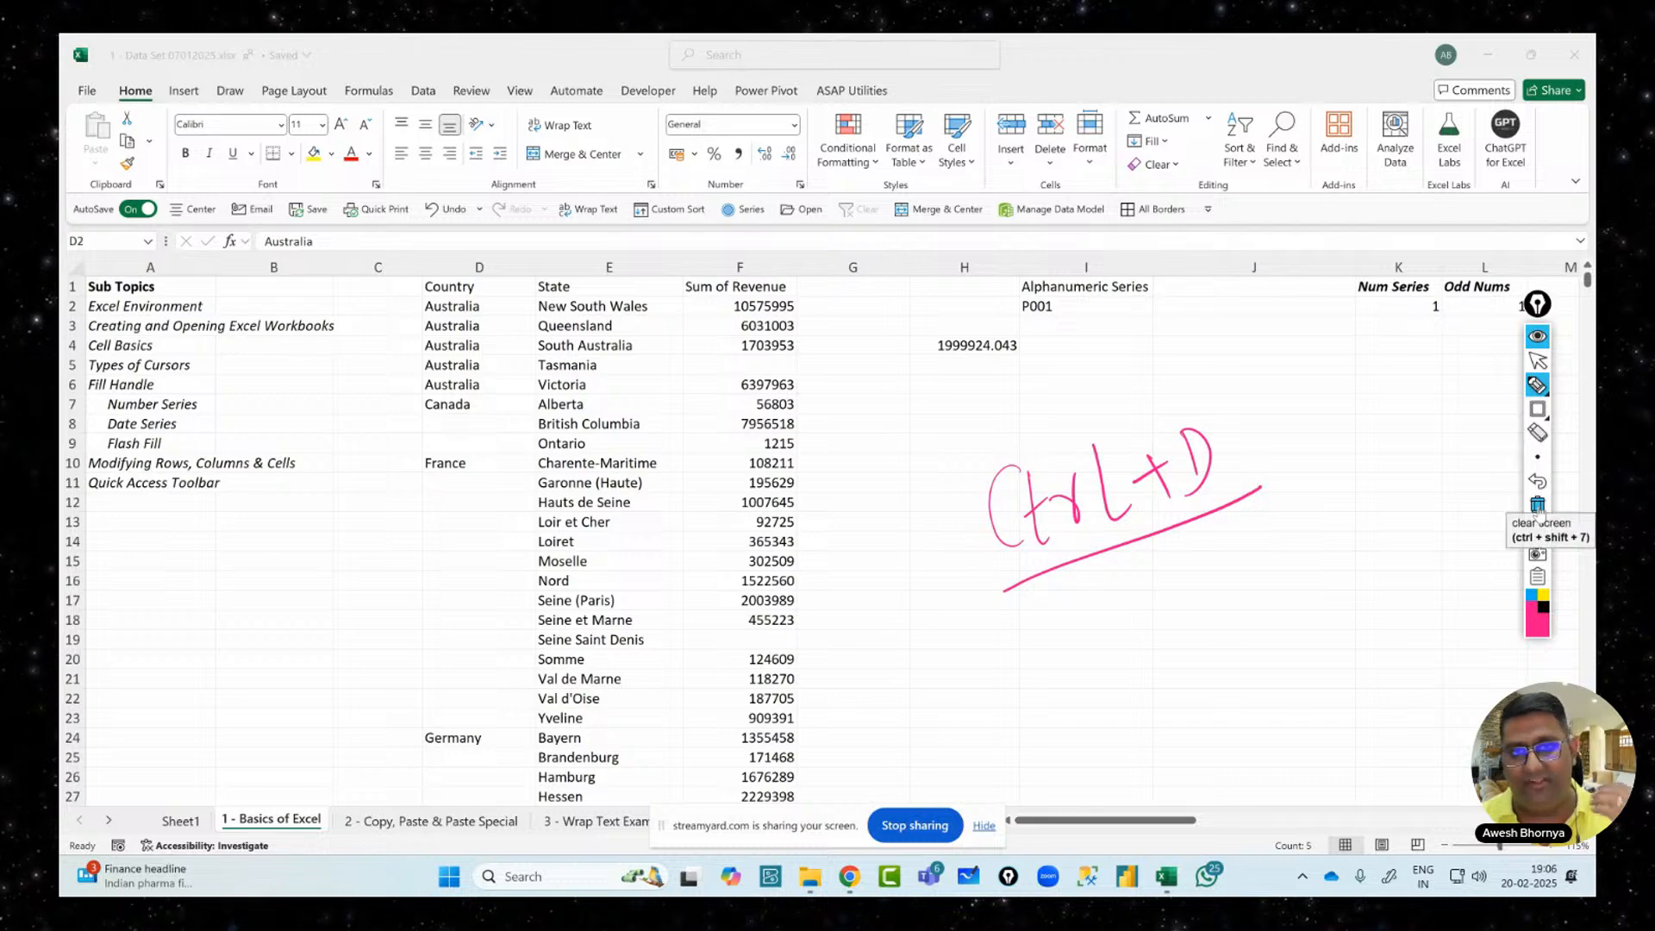
Clear the annotations, undo the Australia fill in D3:D6, and deselect the cells
{"action": "left_click", "coordinate": [1538, 508]}
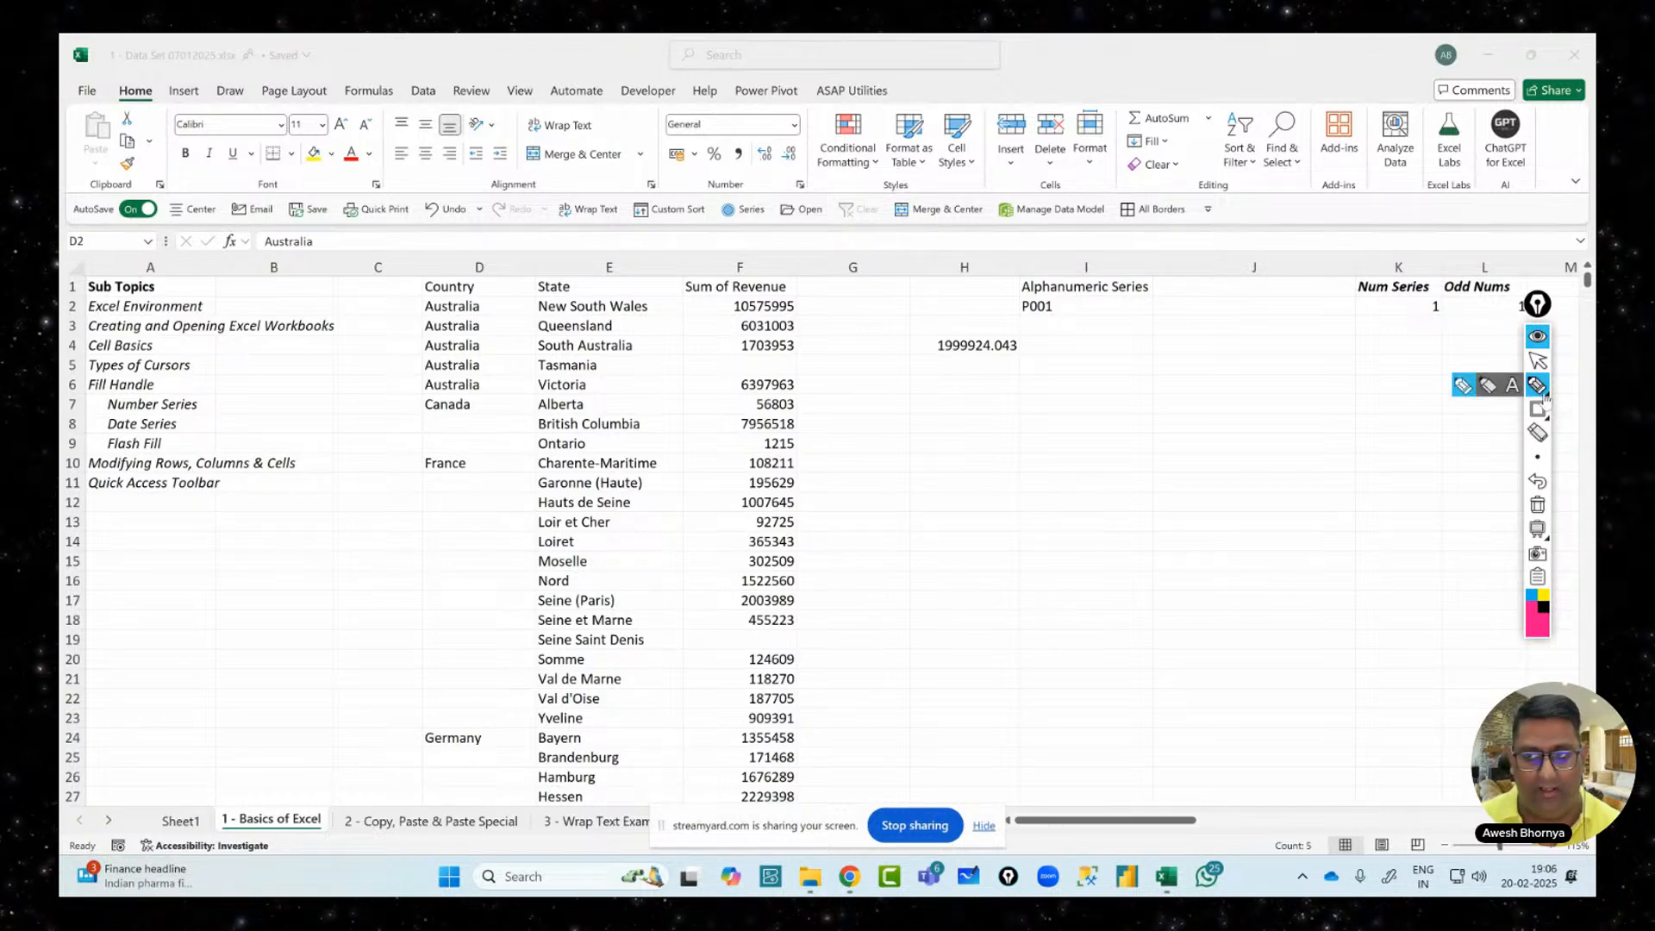
{"action": "left_click", "coordinate": [1538, 360]}
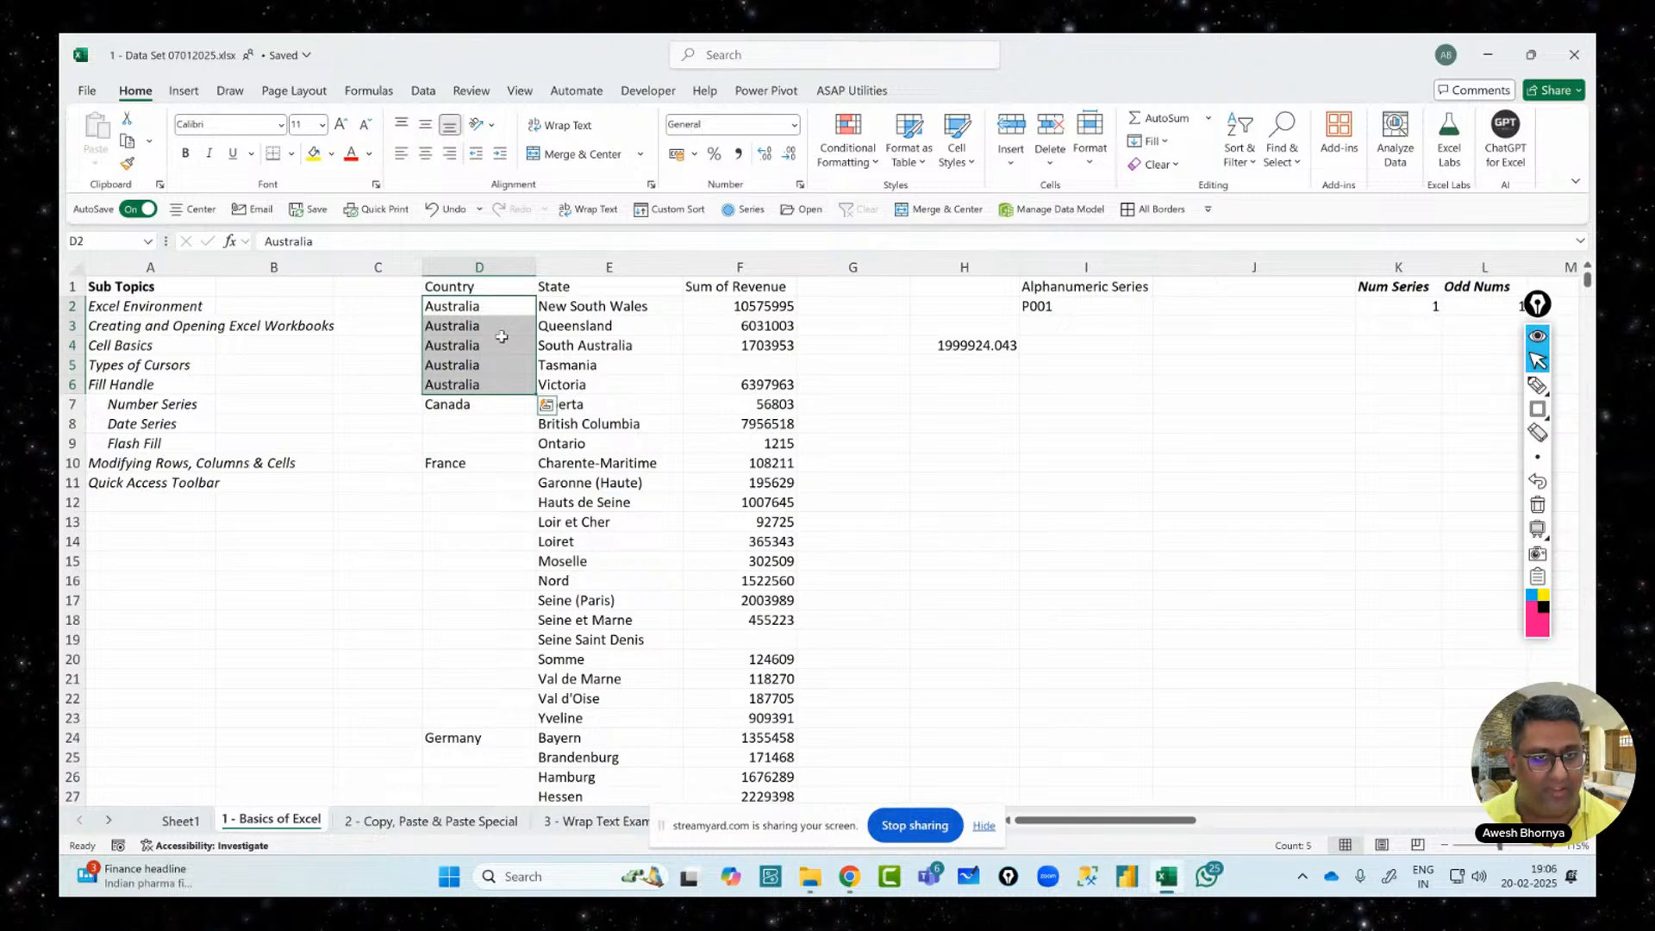
{"action": "key", "text": "ctrl+z"}
{"action": "left_click", "coordinate": [703, 349]}
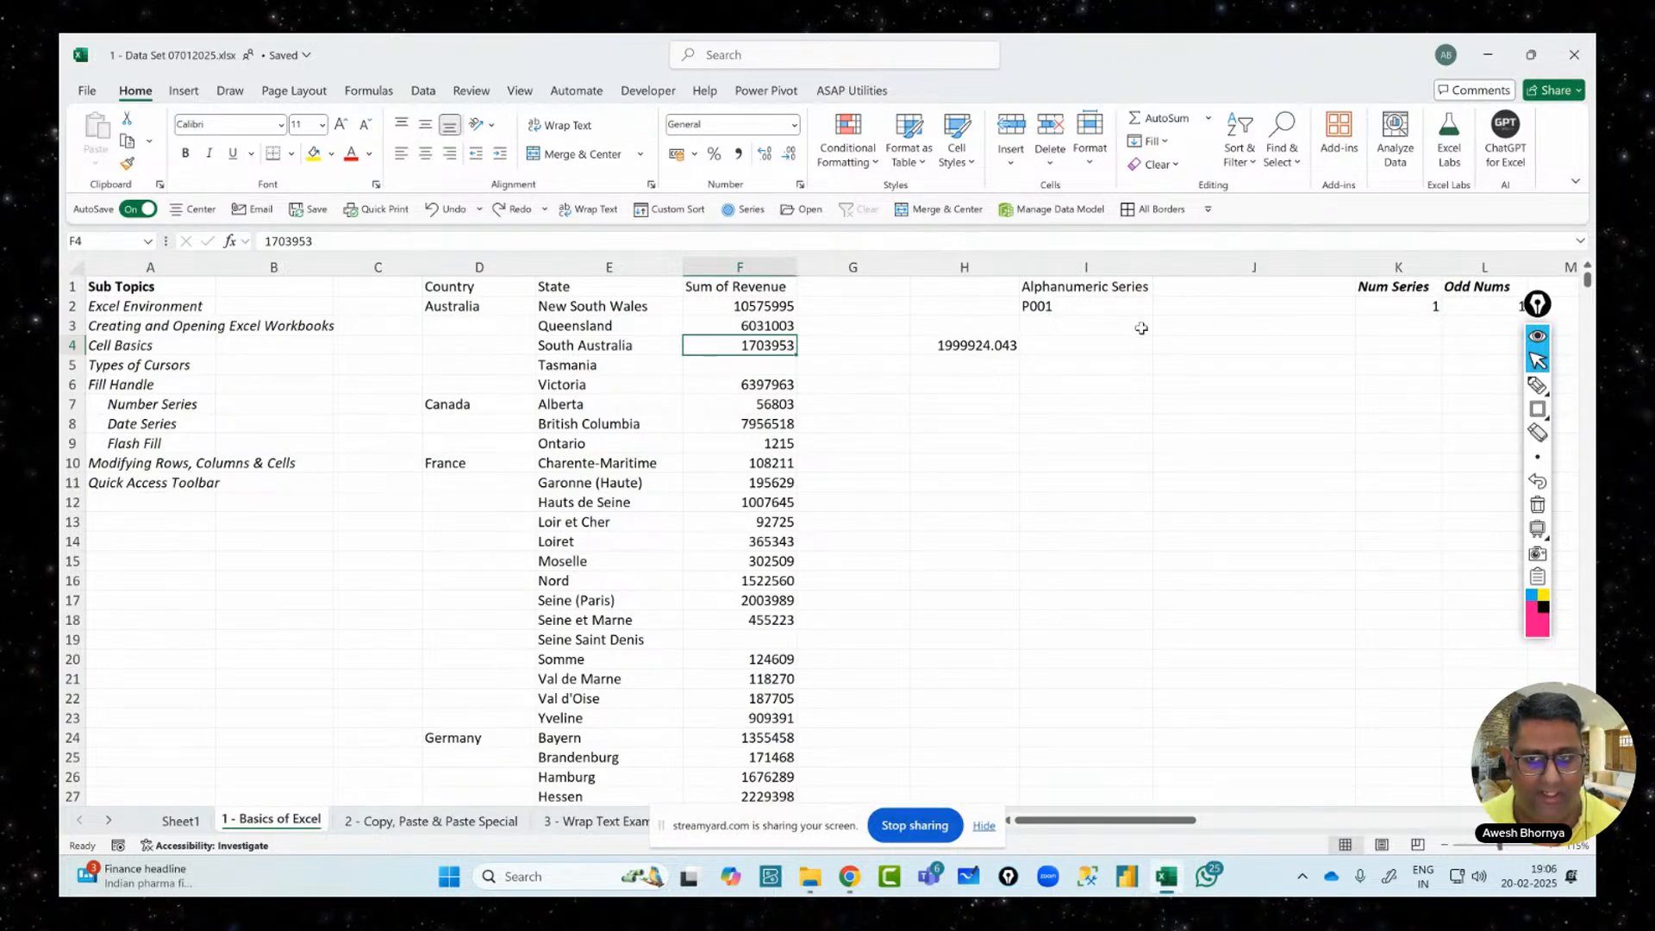
{"action": "left_click", "coordinate": [1106, 306]}
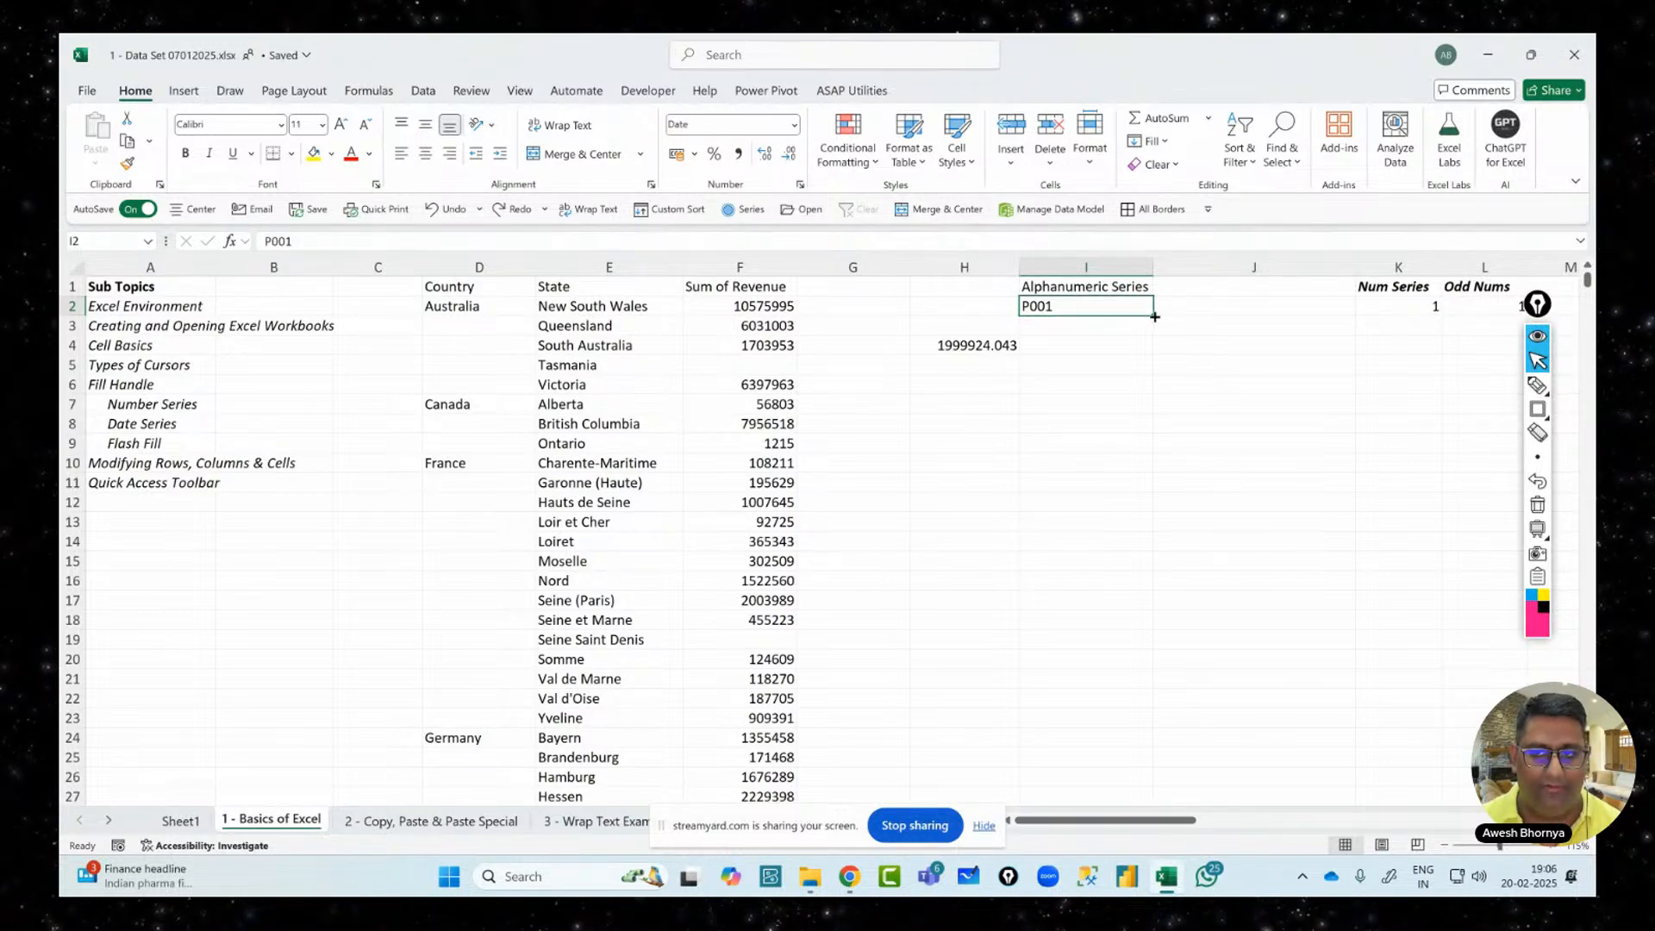
{"action": "left_click_drag", "start_coordinate": [1154, 317], "coordinate": [1155, 528]}
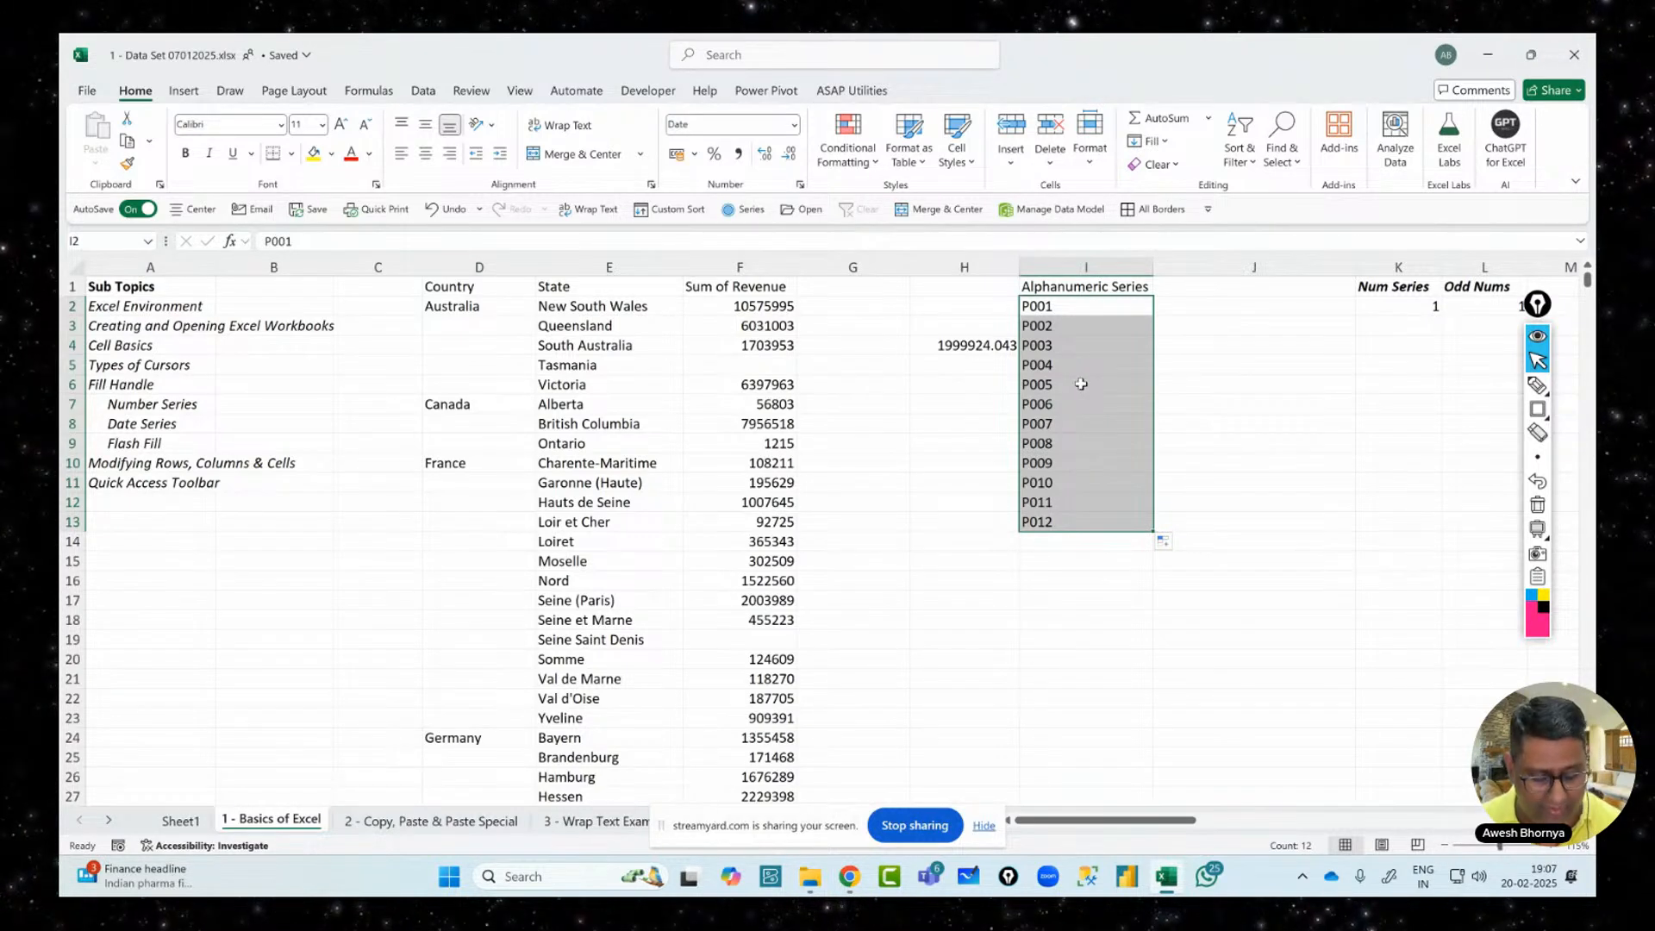
{"action": "key", "text": "ctrl+z"}
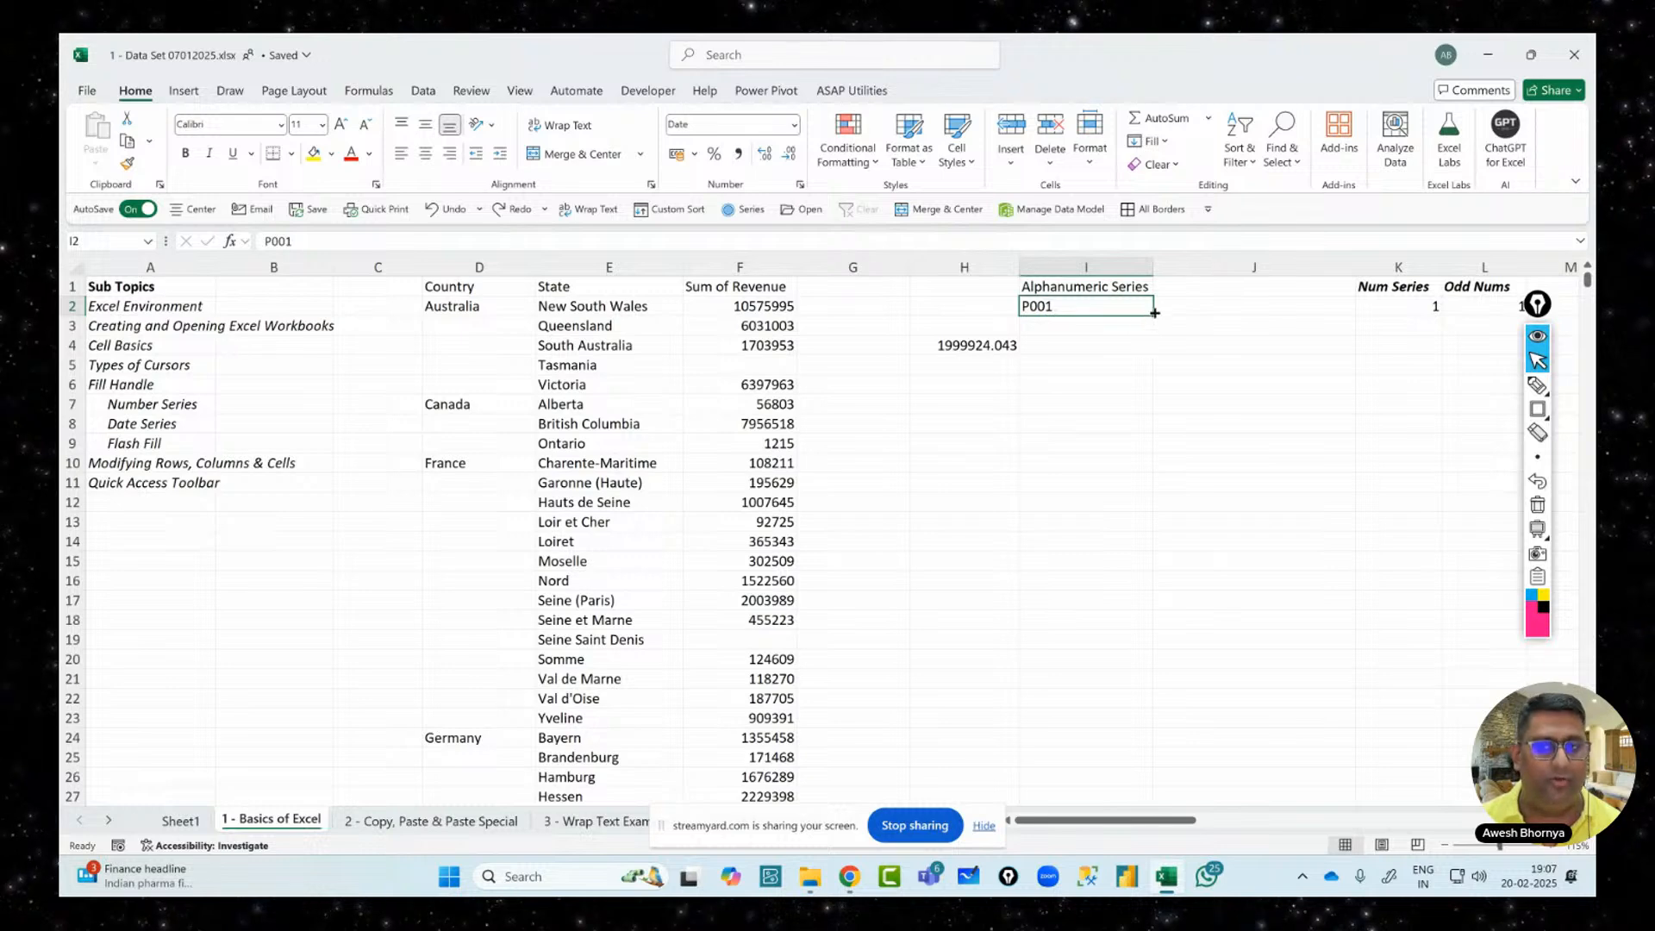
{"action": "left_click_drag", "start_coordinate": [1141, 317], "coordinate": [1138, 509]}
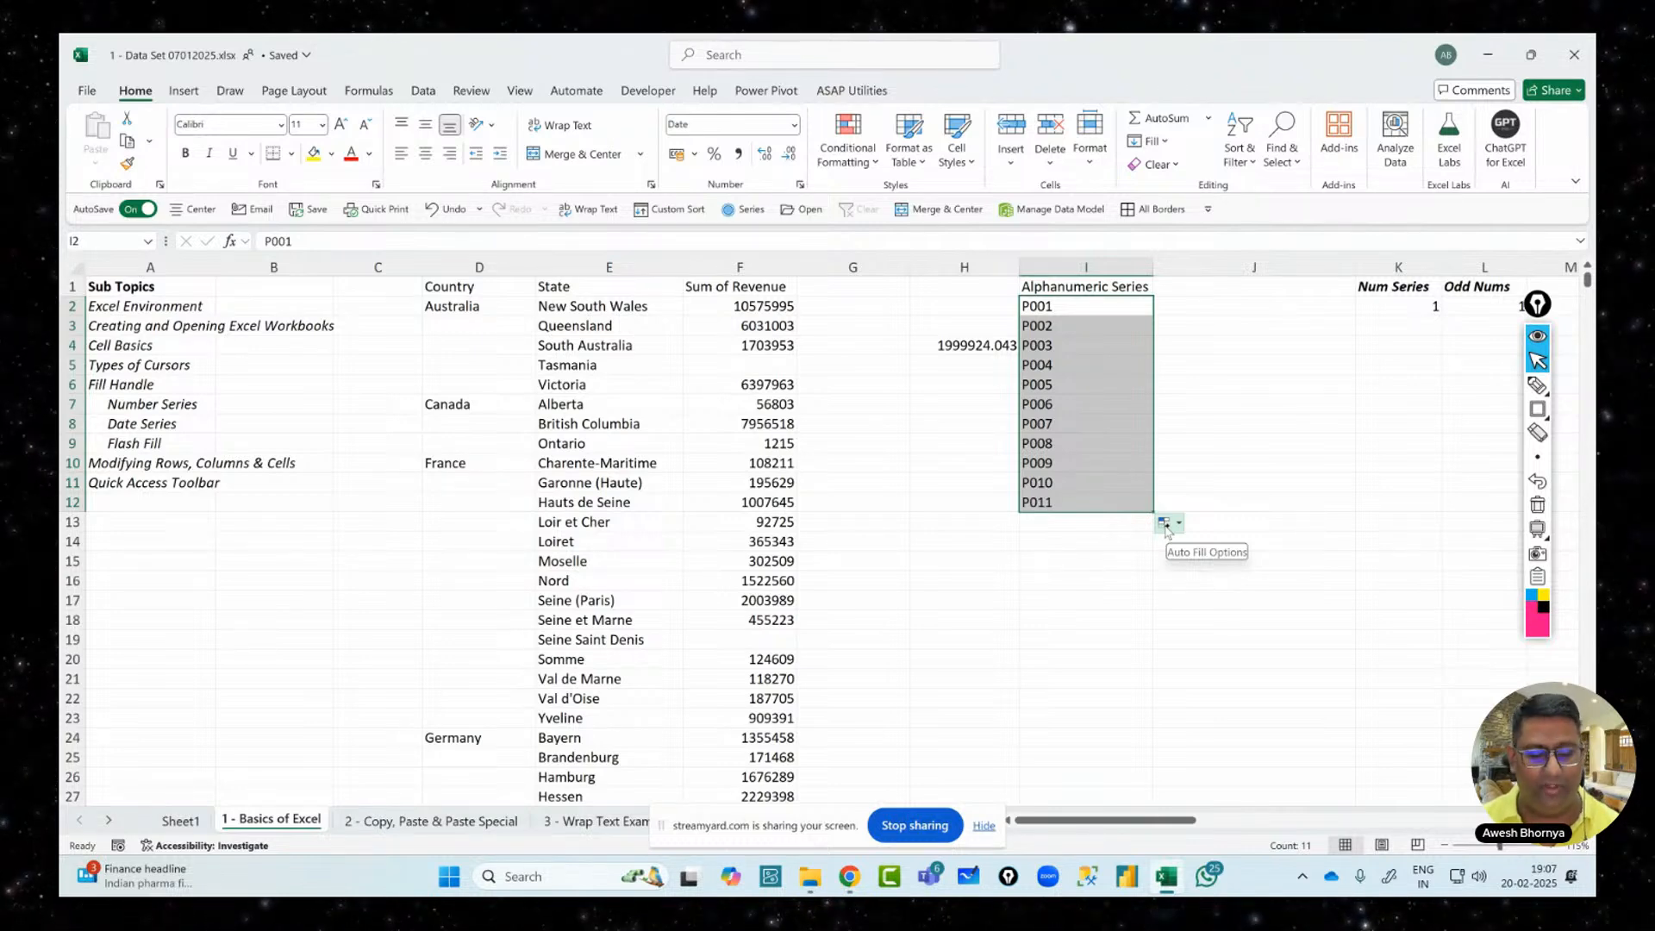
{"action": "left_click", "coordinate": [1167, 525]}
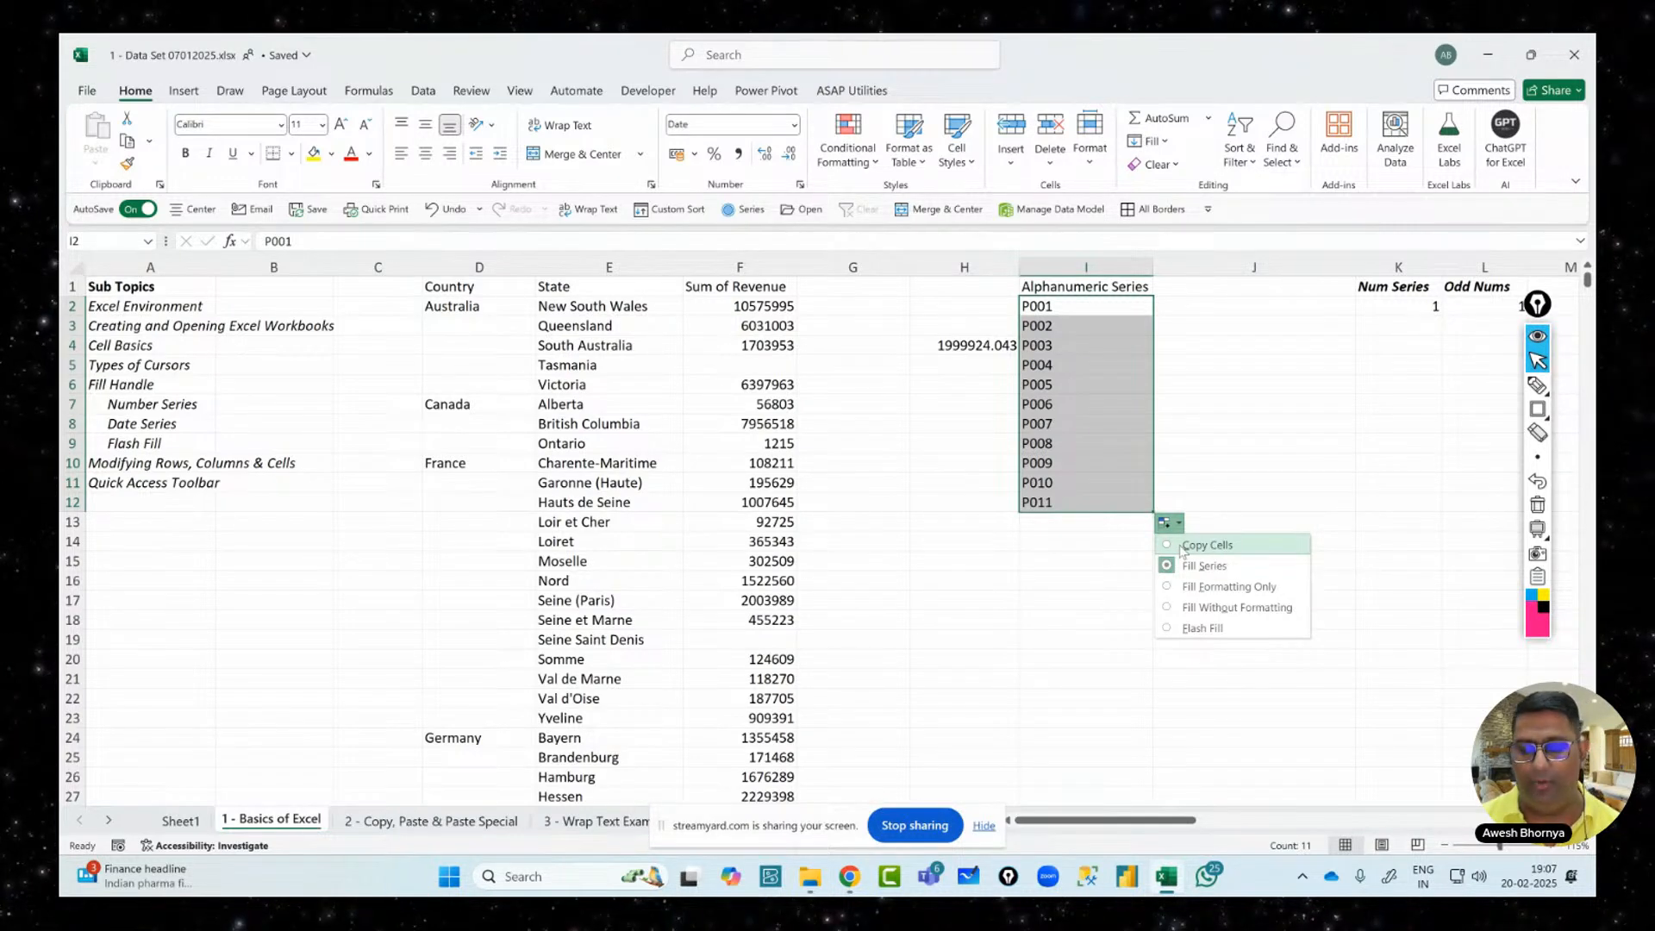
{"action": "left_click", "coordinate": [1183, 547]}
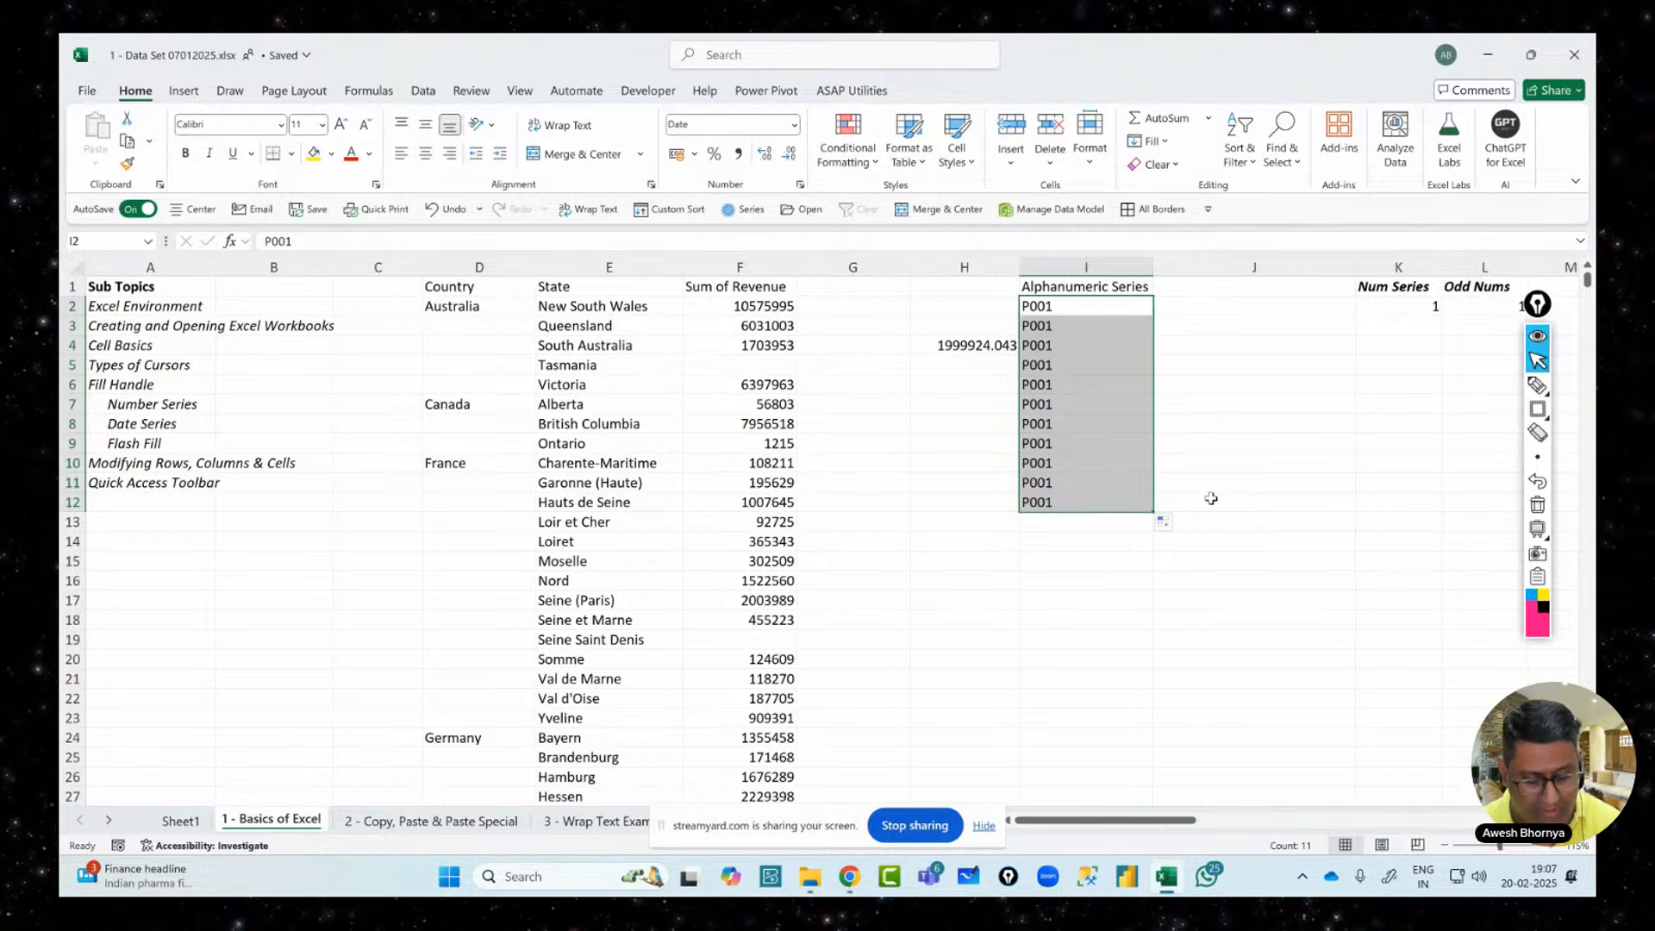
{"action": "key", "text": "ctrl+z"}
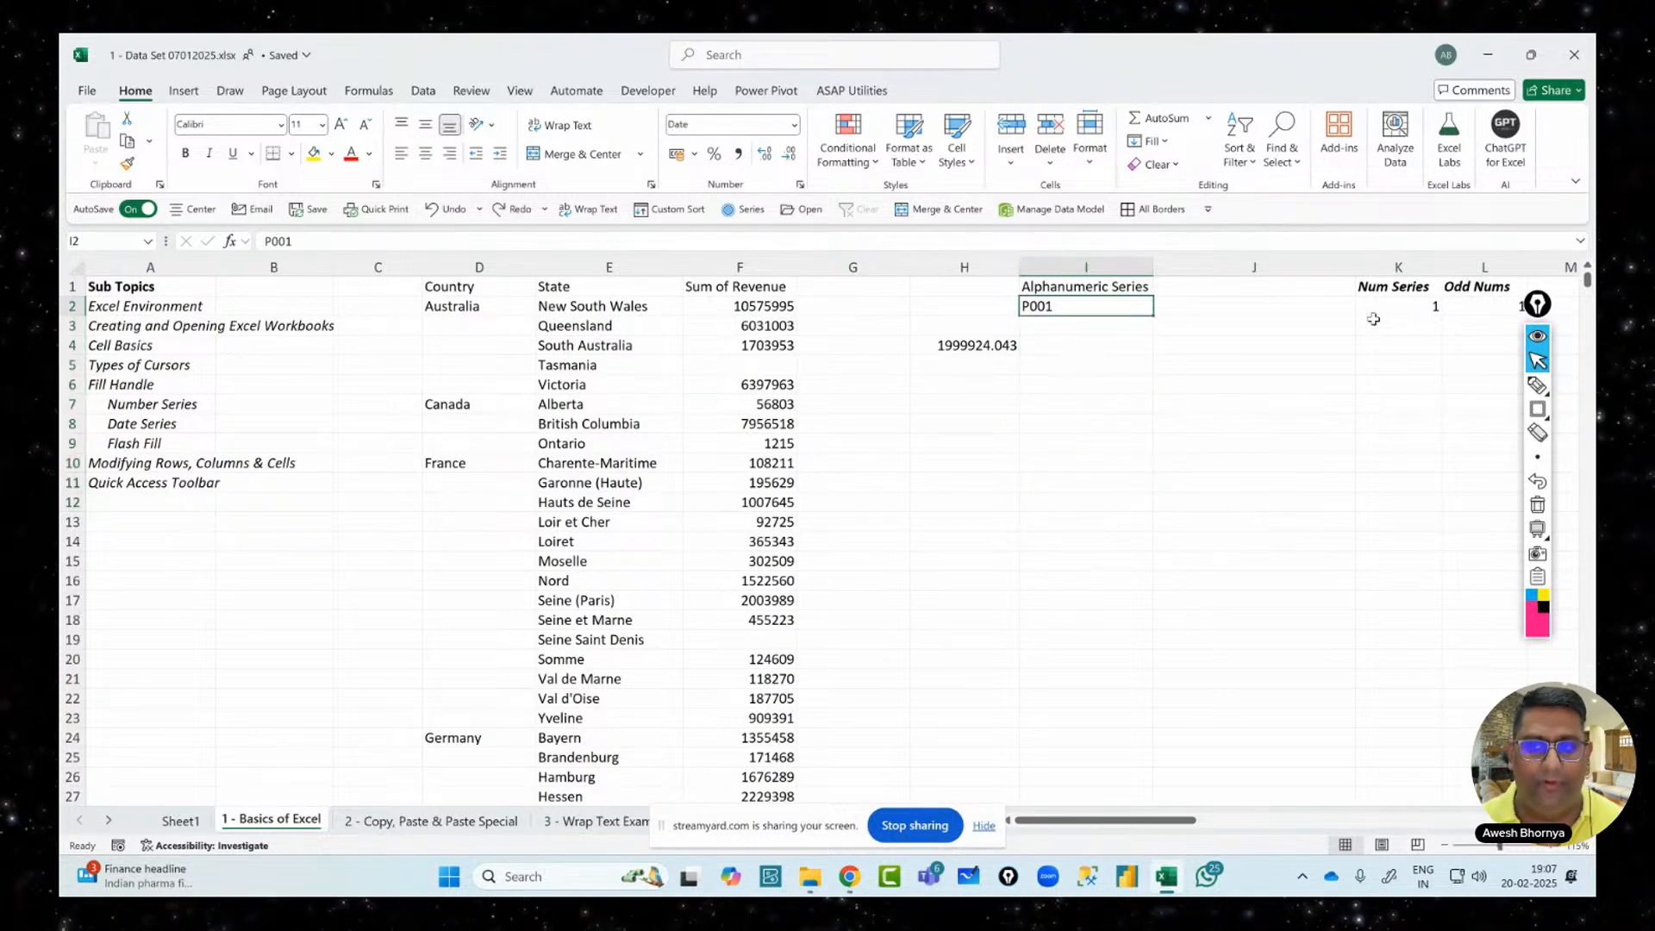
{"action": "left_click", "coordinate": [1379, 303]}
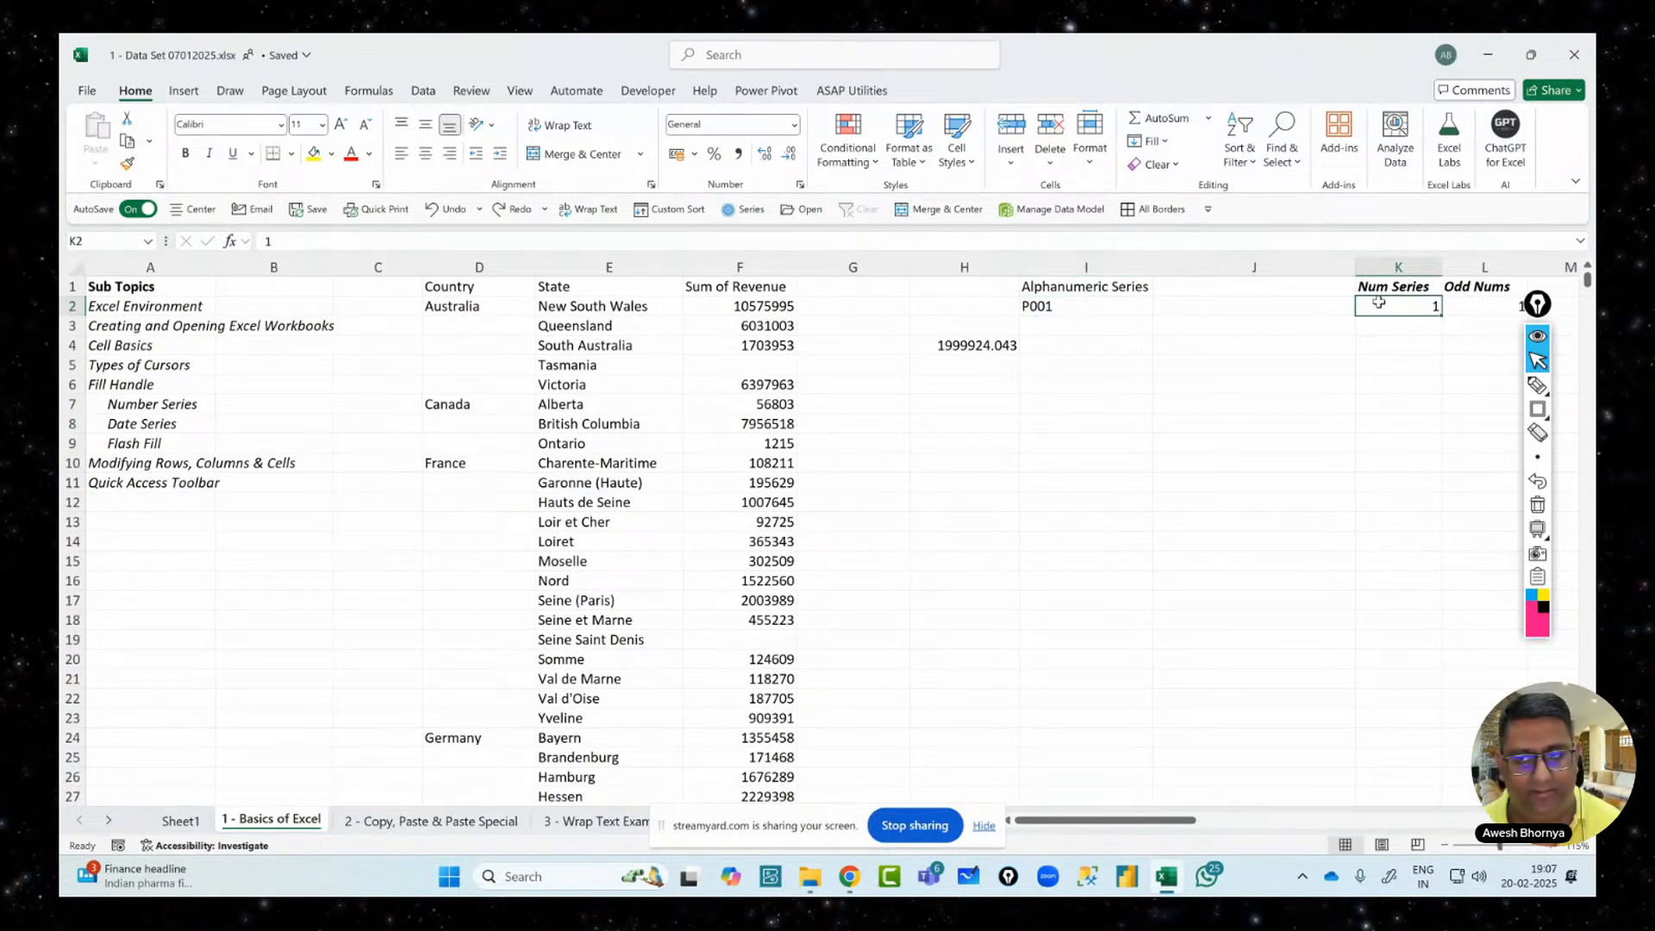
{"action": "key", "text": "Right"}
{"action": "key", "text": "Right"}
{"action": "key", "text": "Right"}
{"action": "key", "text": "Right"}
{"action": "key", "text": "Right"}
{"action": "key", "text": "Right"}
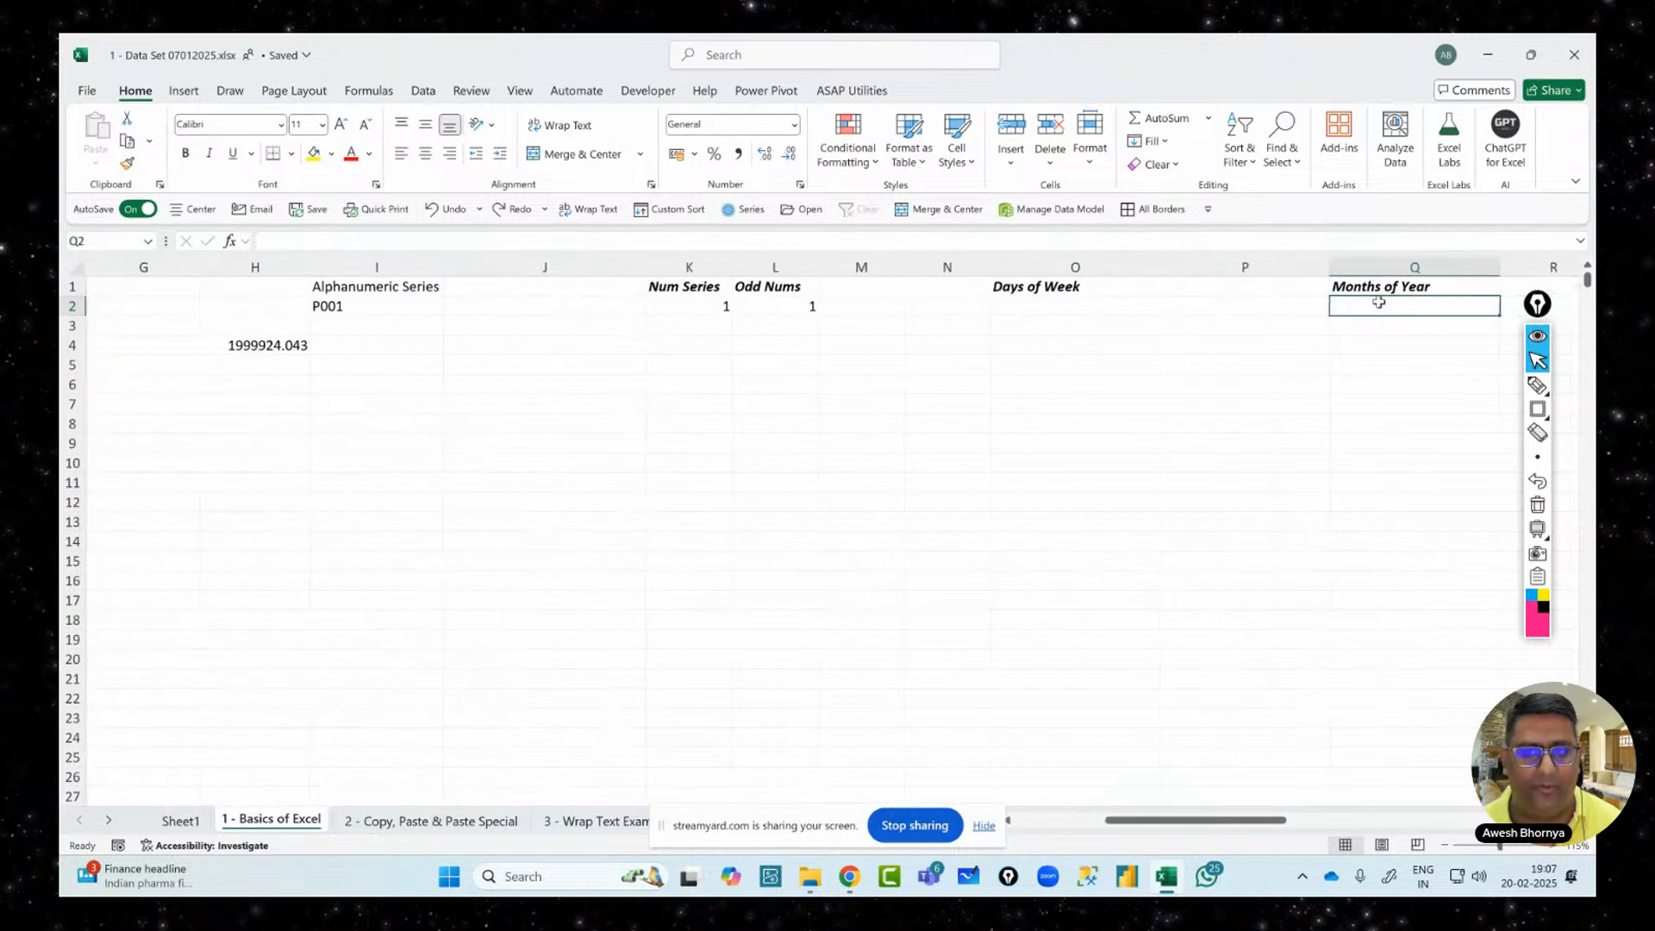
{"action": "key", "text": "Left"}
{"action": "key", "text": "Left"}
{"action": "key", "text": "Left"}
{"action": "key", "text": "Left"}
{"action": "key", "text": "Left"}
{"action": "key", "text": "Left"}
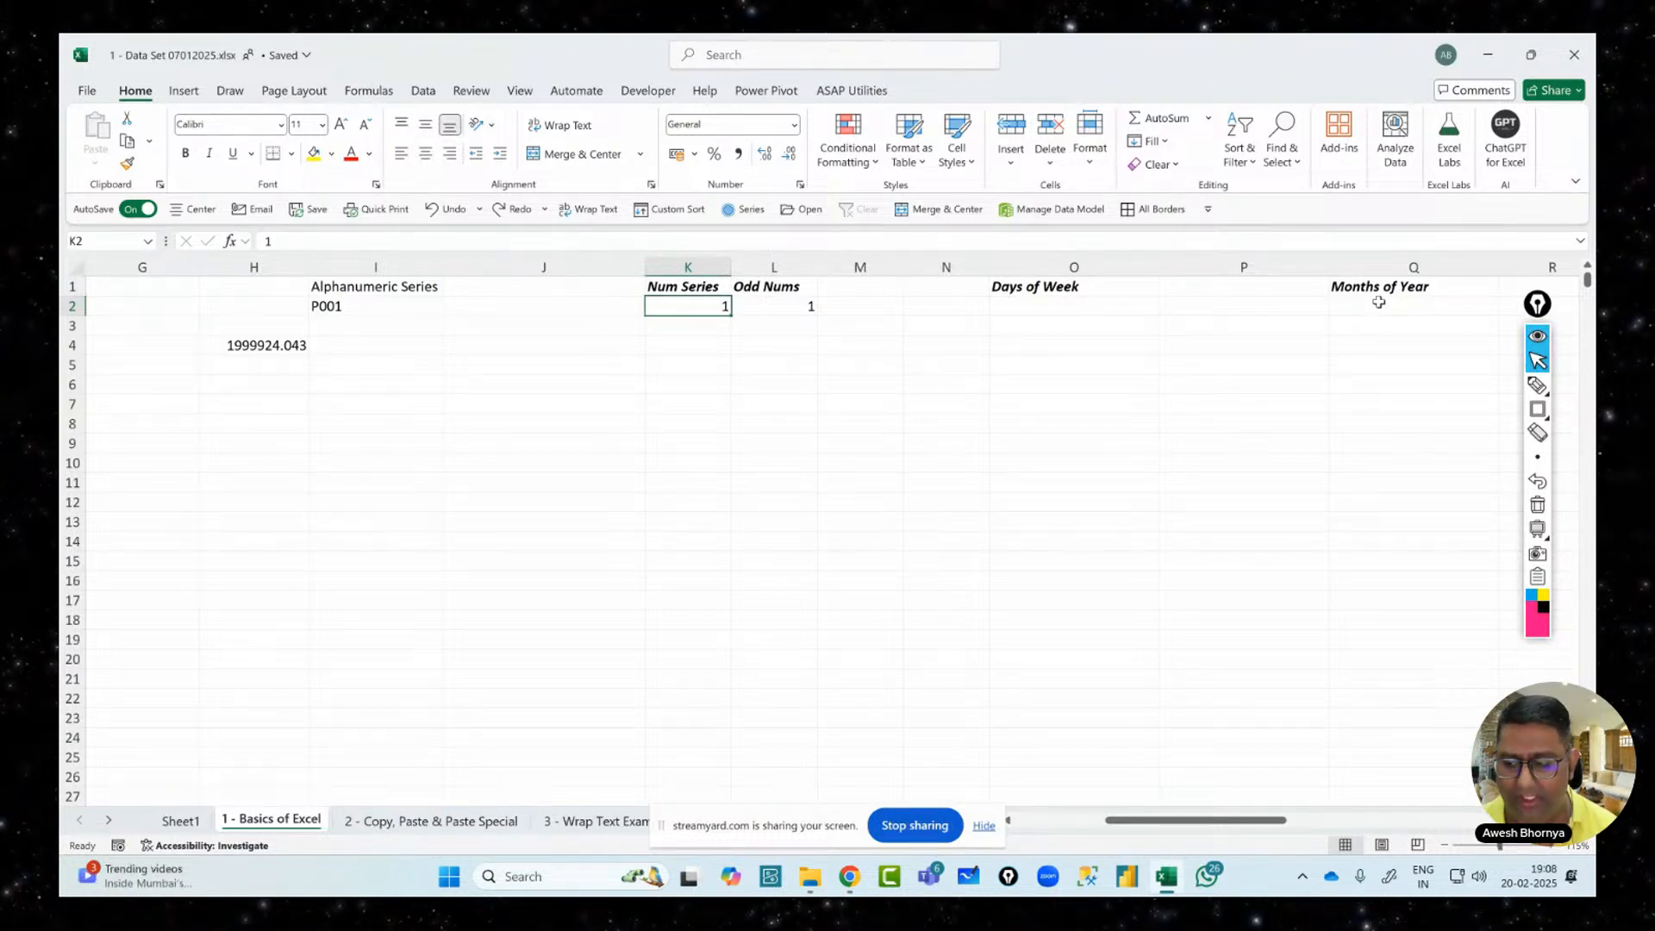
{"action": "key", "text": "Down"}
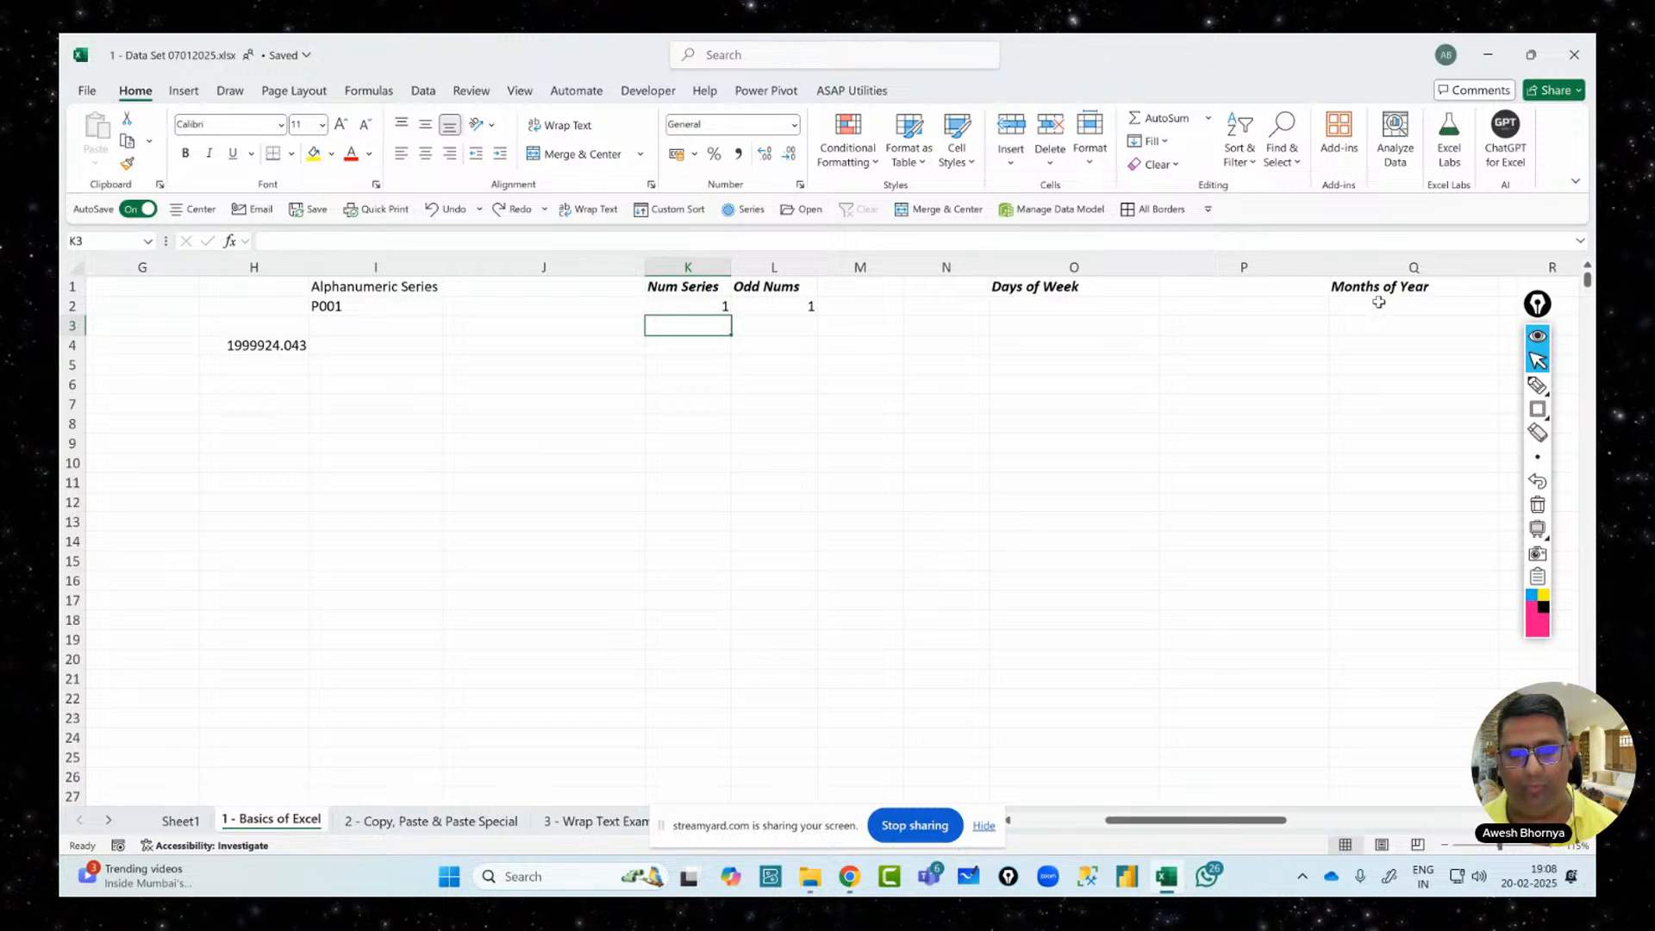
{"action": "key", "text": "Down"}
{"action": "key", "text": "Down"}
{"action": "key", "text": "Down"}
{"action": "key", "text": "Down"}
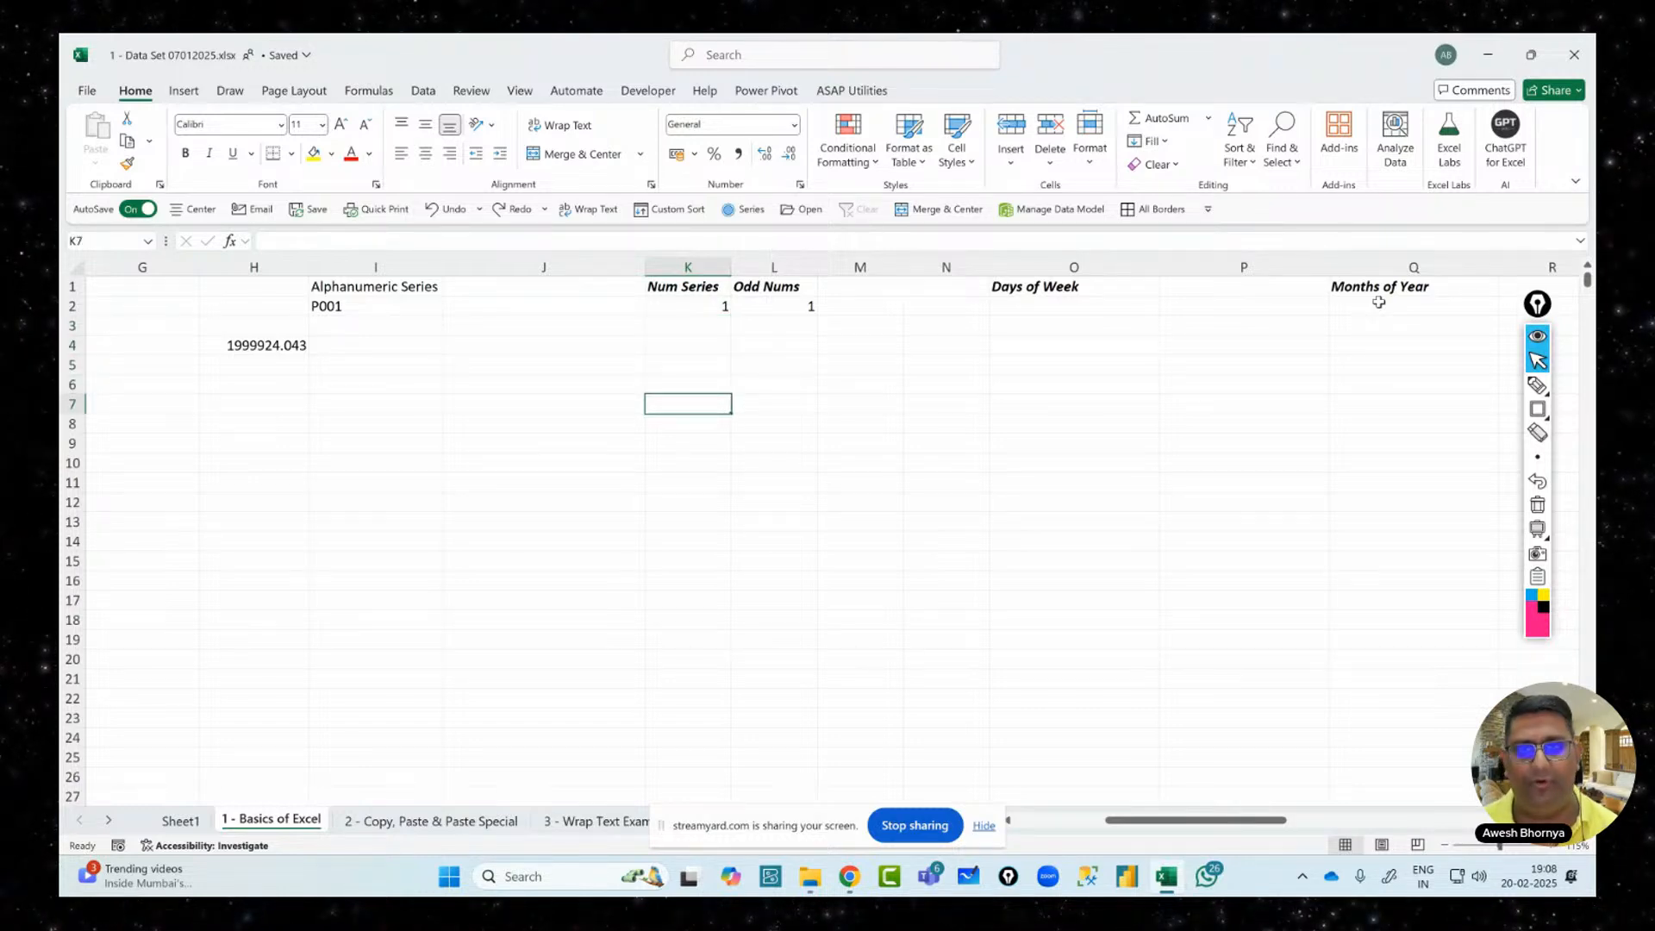
{"action": "key", "text": "Up"}
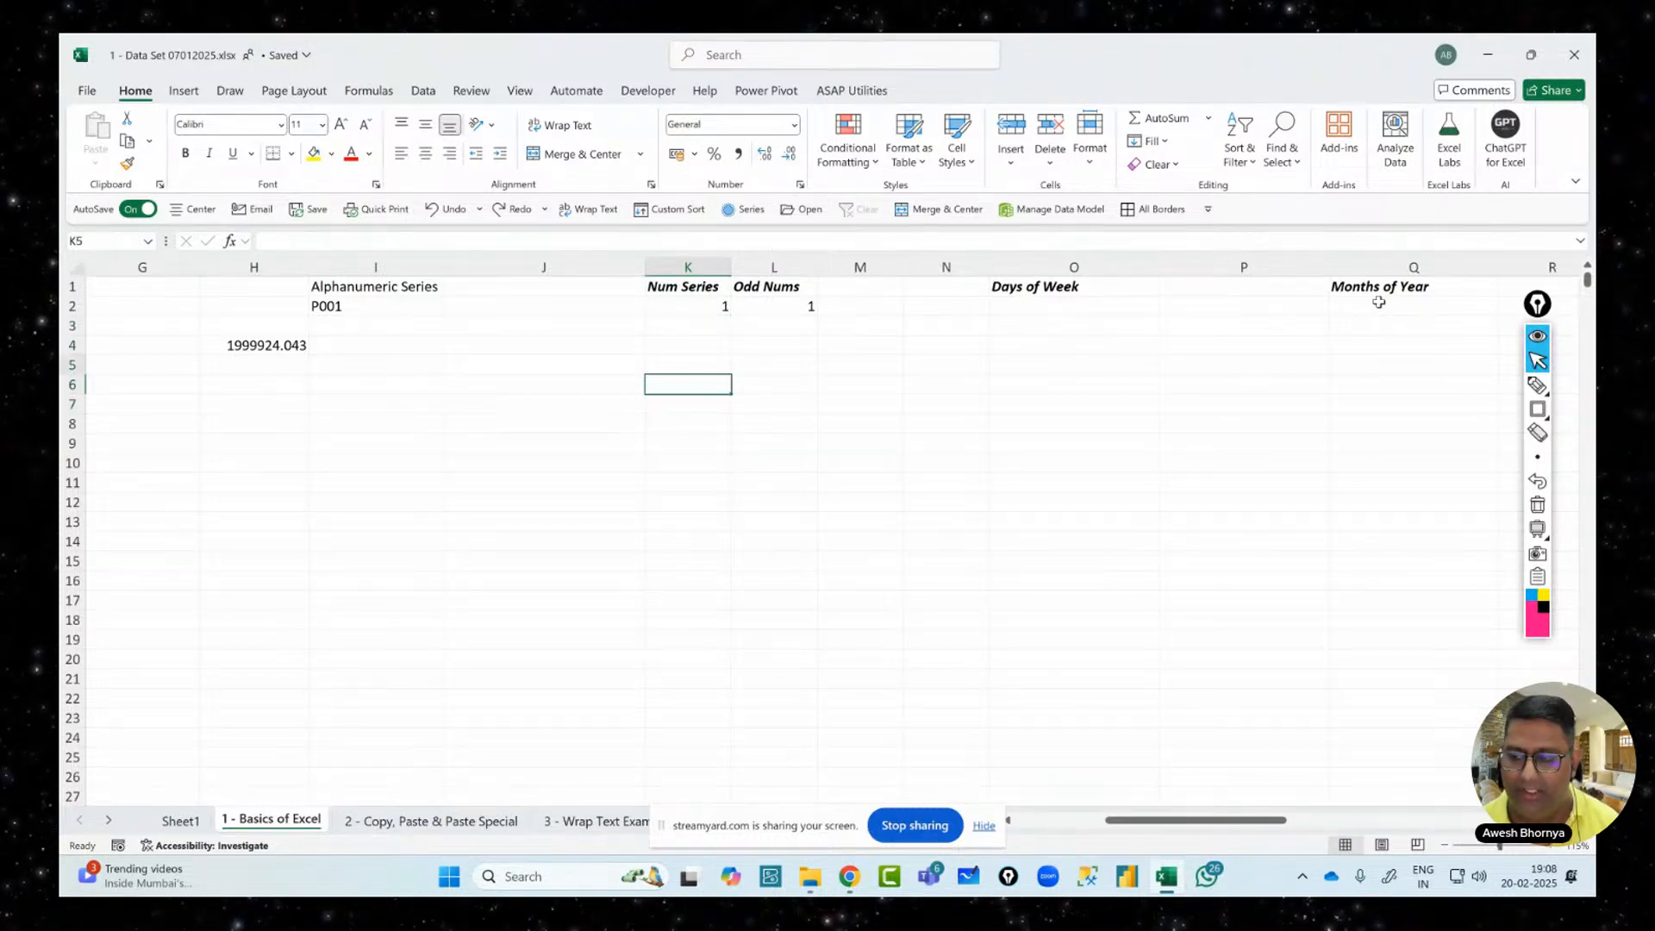
{"action": "key", "text": "Up"}
{"action": "key", "text": "Up"}
{"action": "key", "text": "Up"}
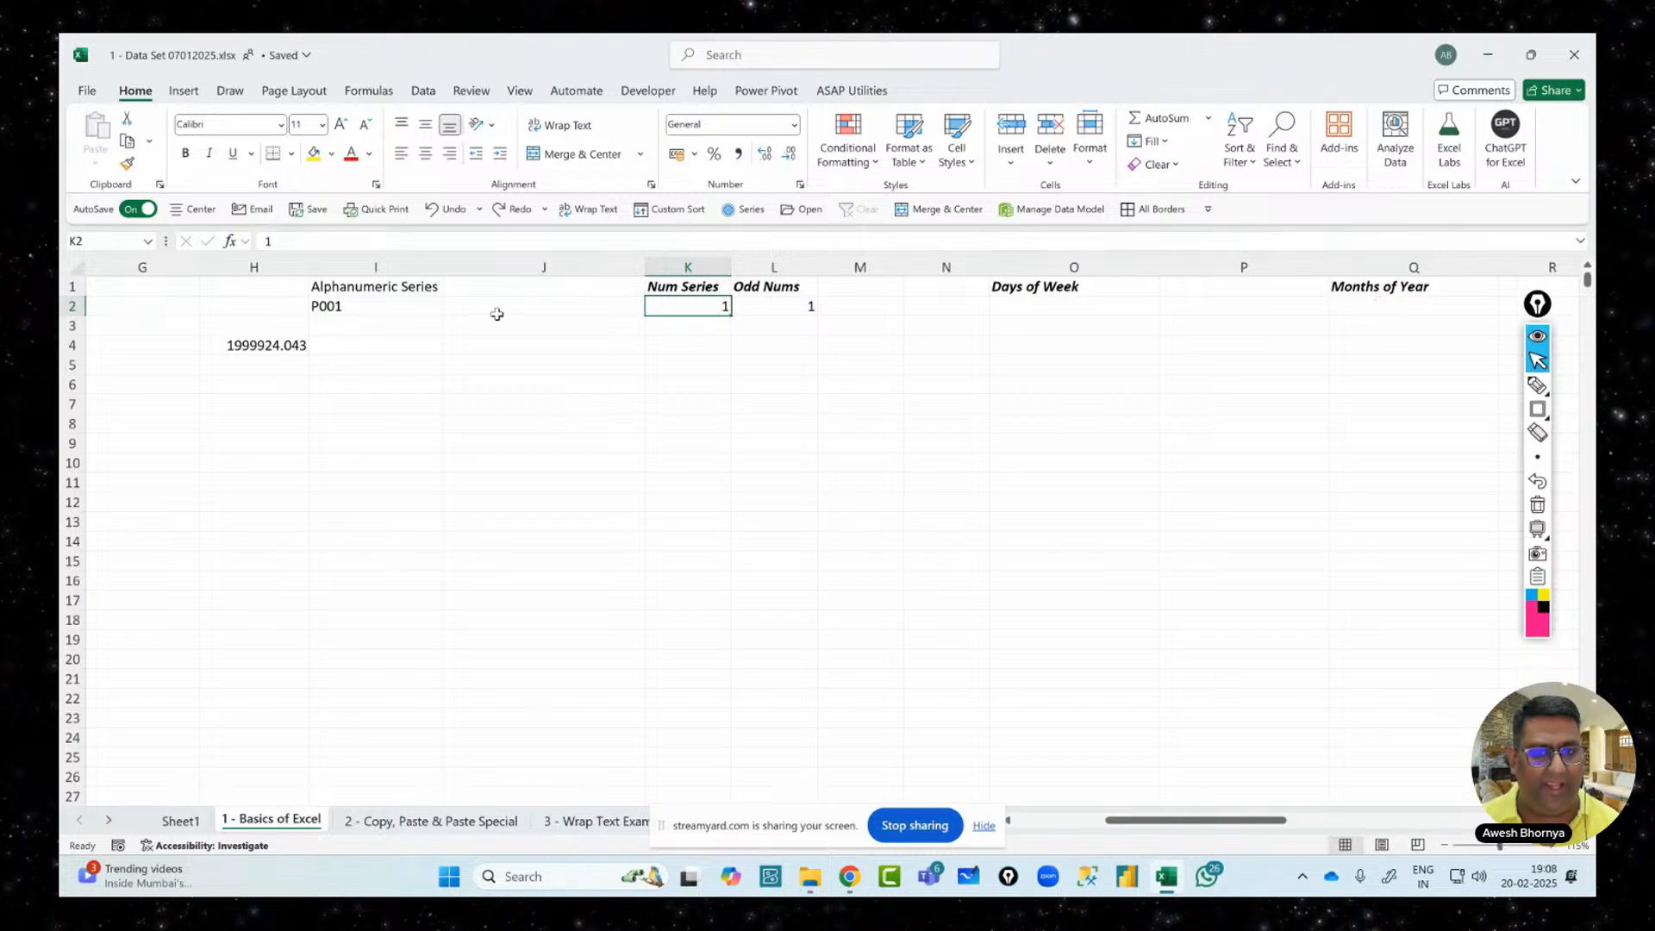
{"action": "left_click_drag", "start_coordinate": [730, 322], "coordinate": [729, 487]}
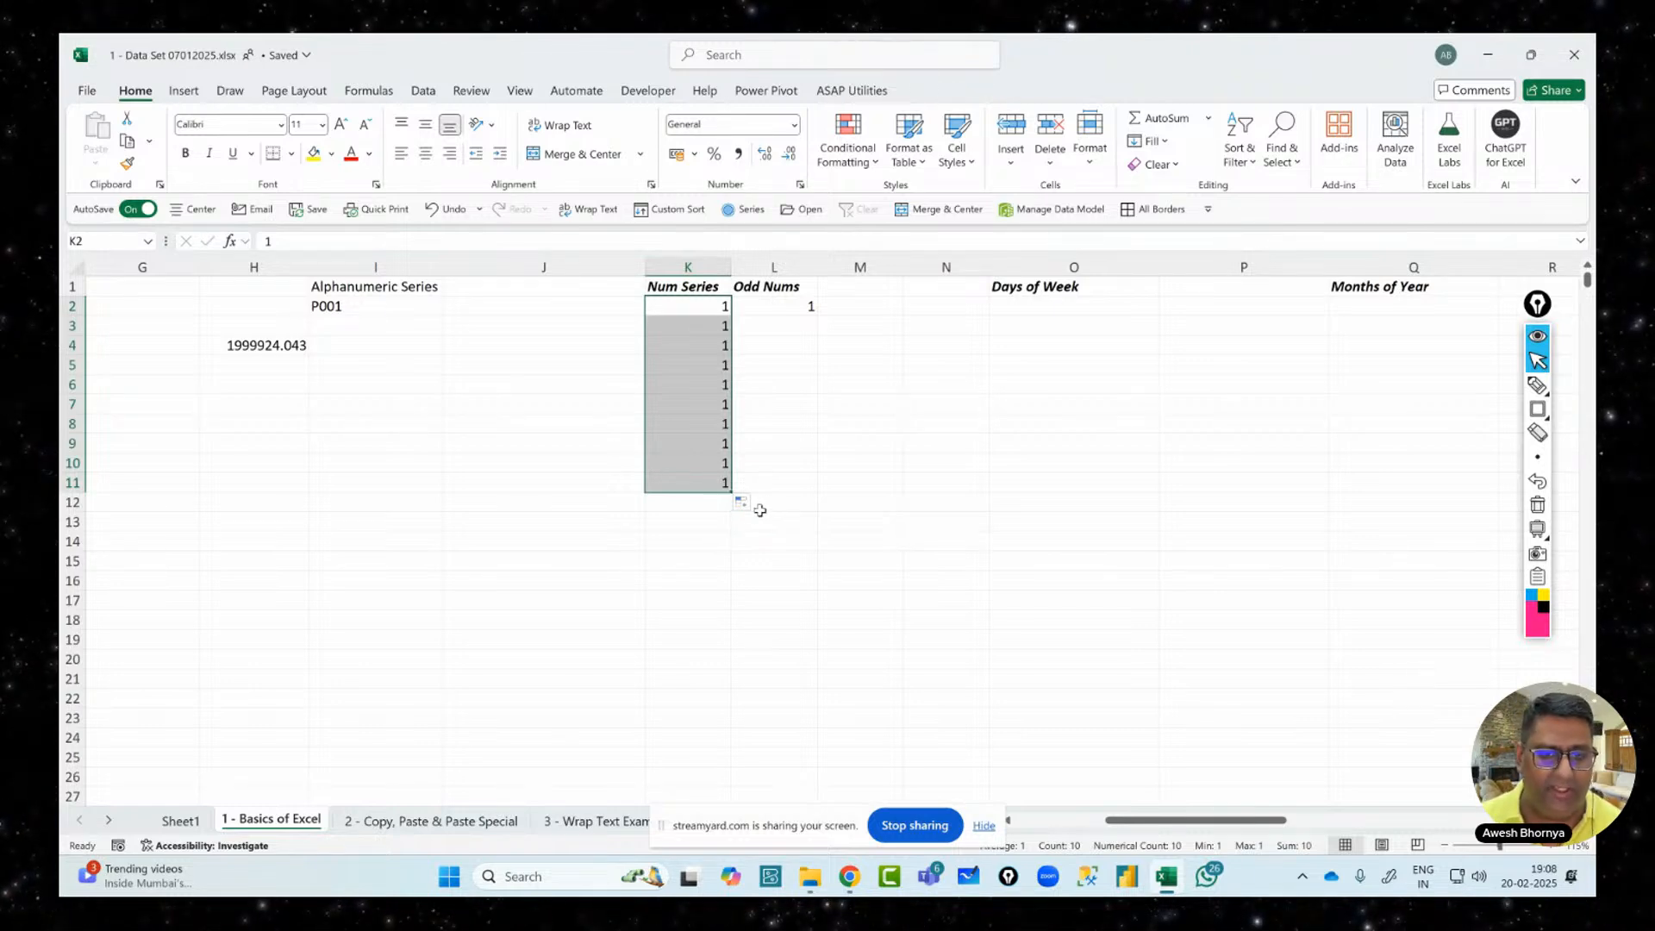
{"action": "left_click", "coordinate": [744, 504]}
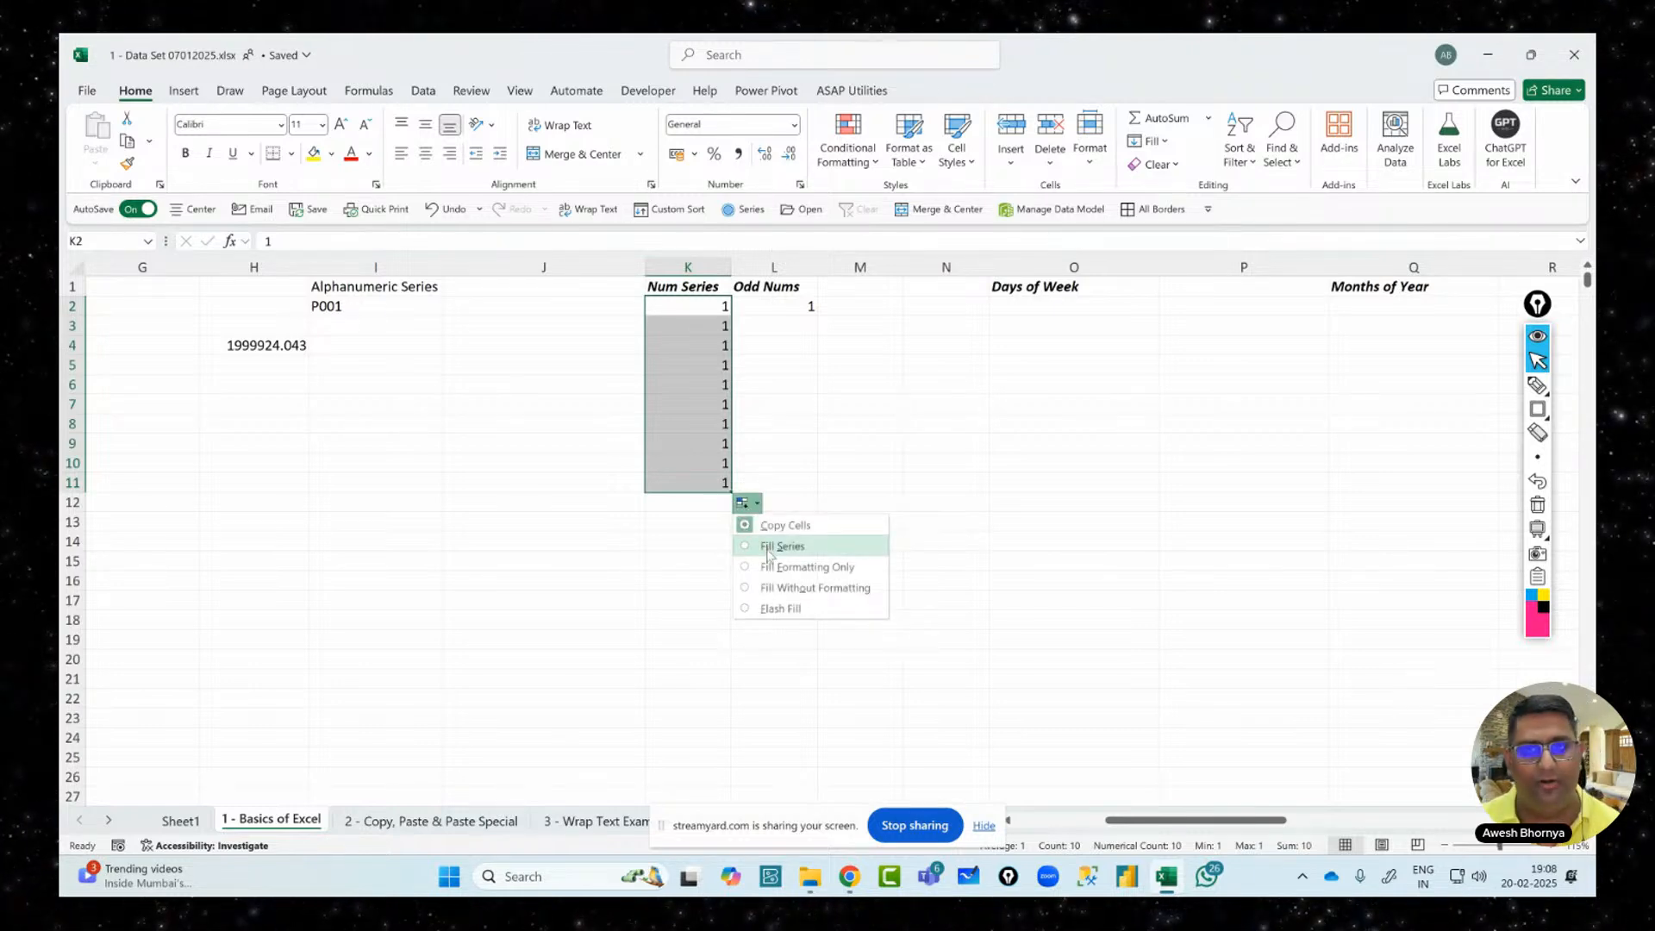
{"action": "left_click", "coordinate": [769, 549]}
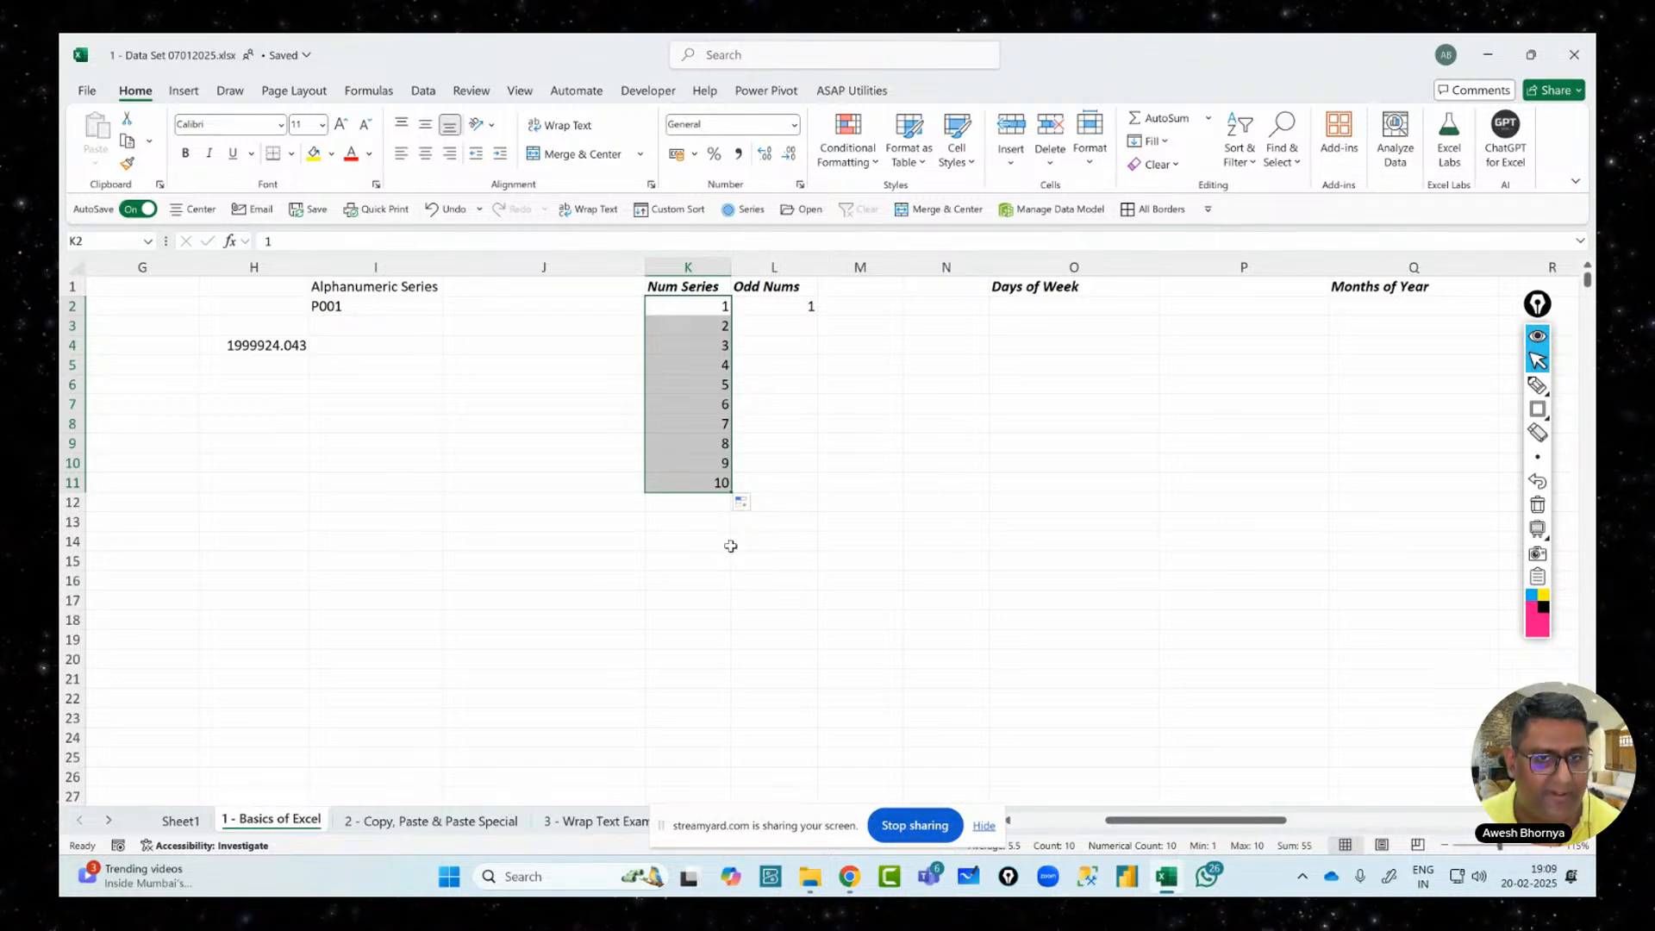
{"action": "key", "text": "ctrl+z"}
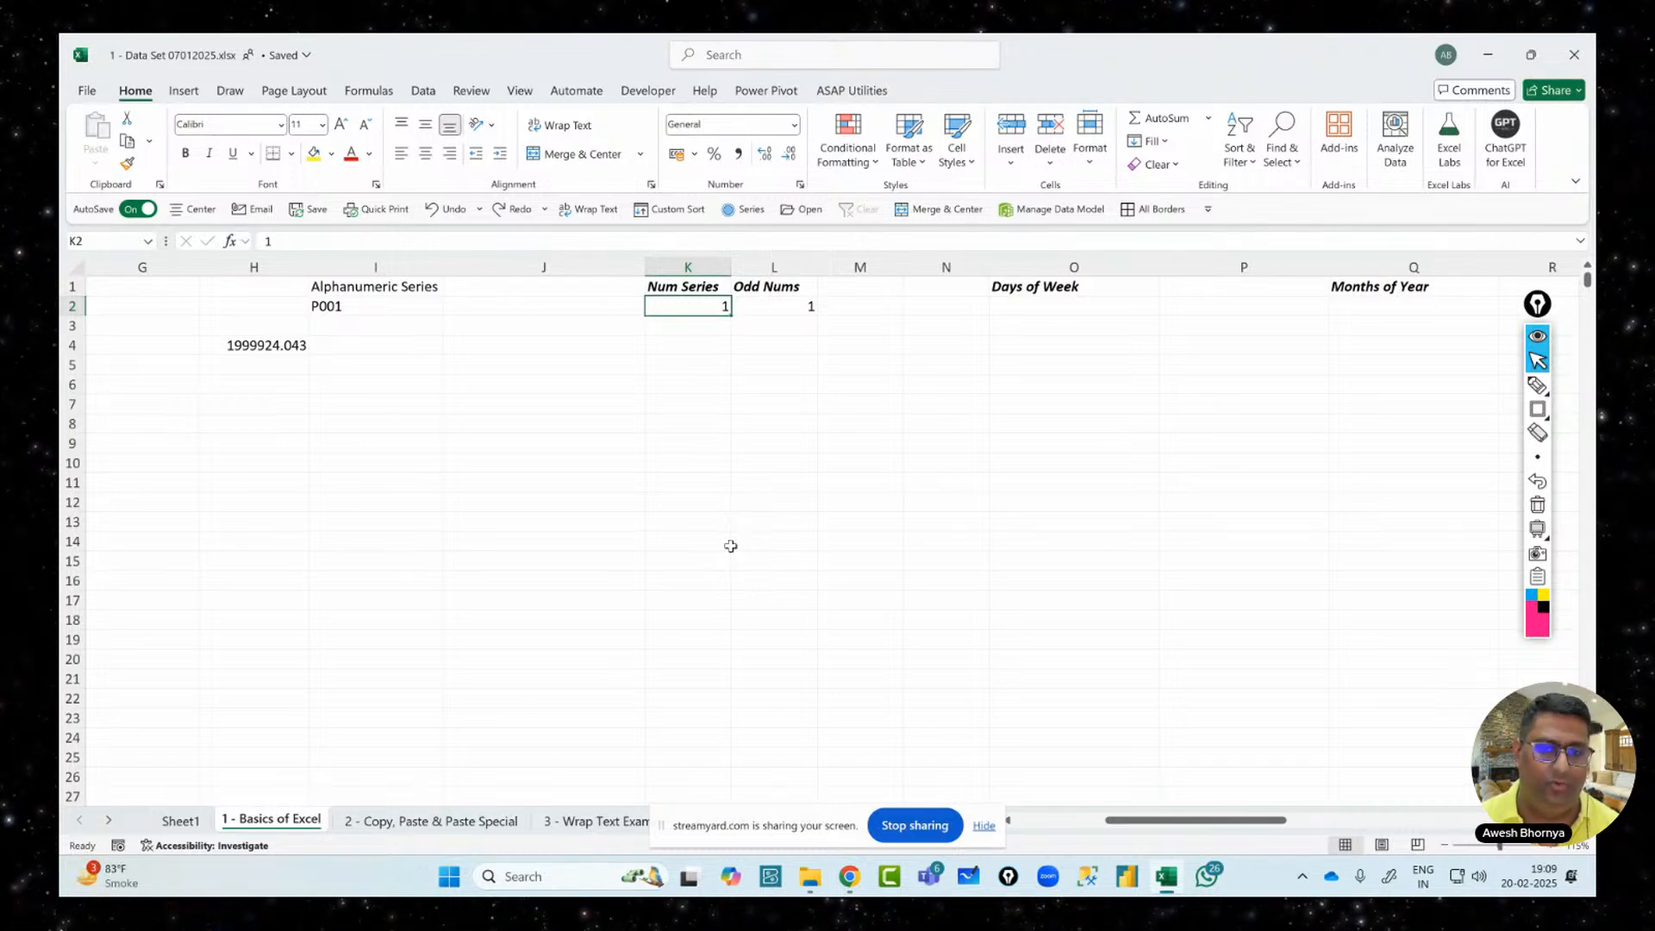
{"action": "key", "text": "Down"}
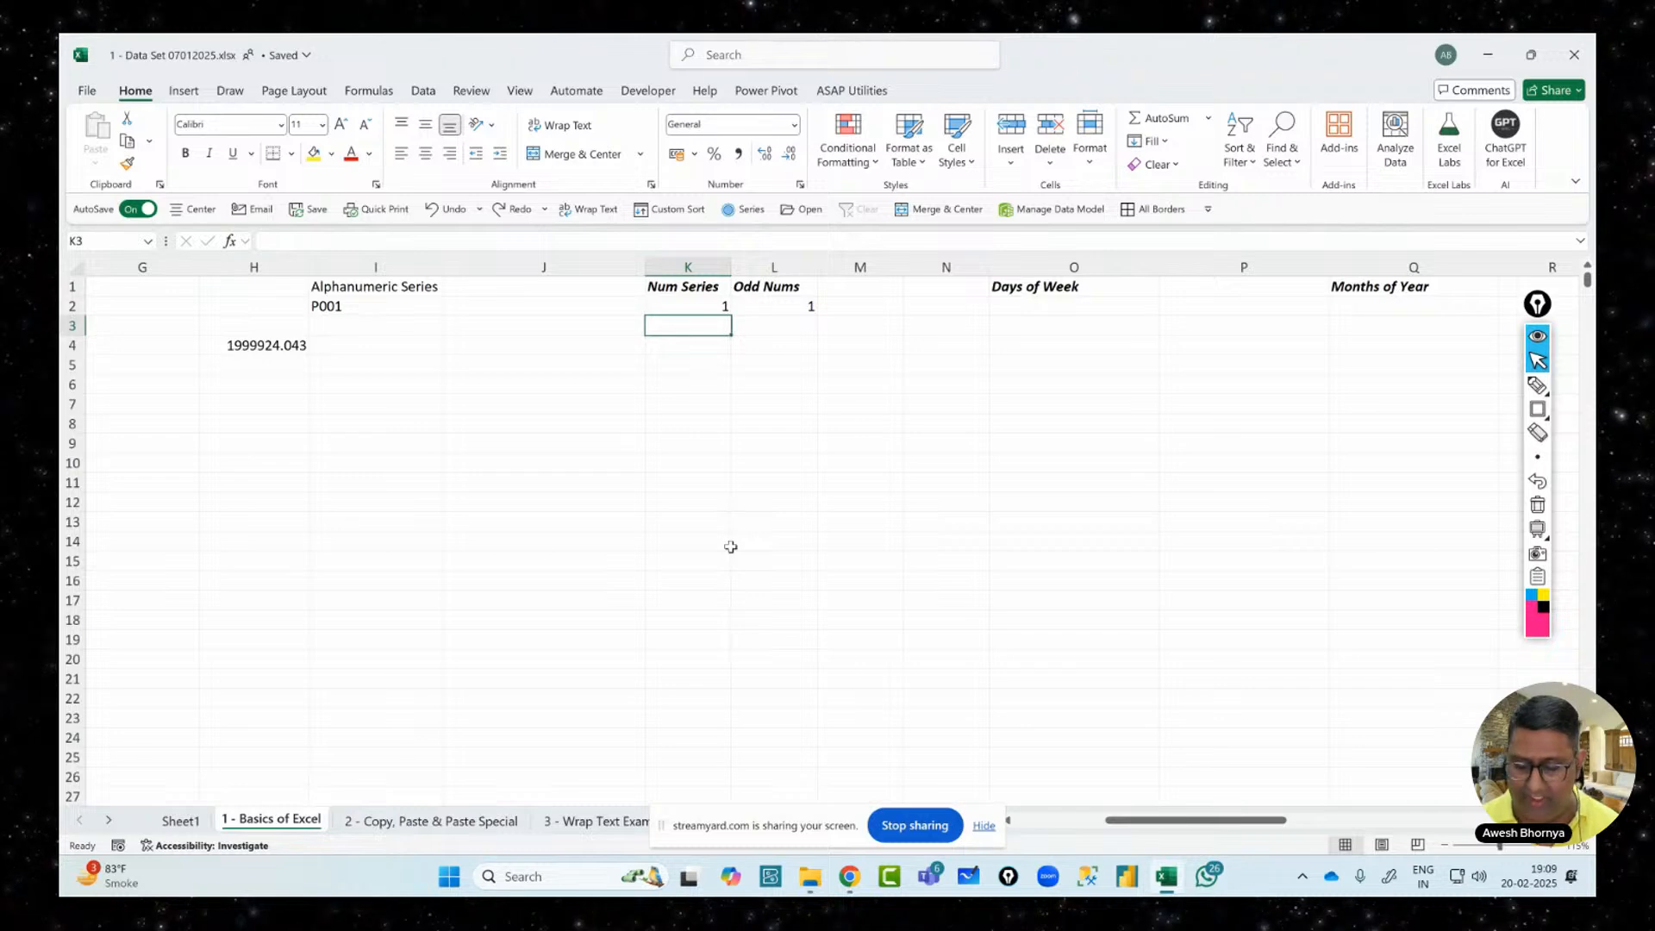
{"action": "type", "text": "2"}
{"action": "key", "text": "Return"}
{"action": "key", "text": "Up"}
{"action": "key", "text": "Up"}
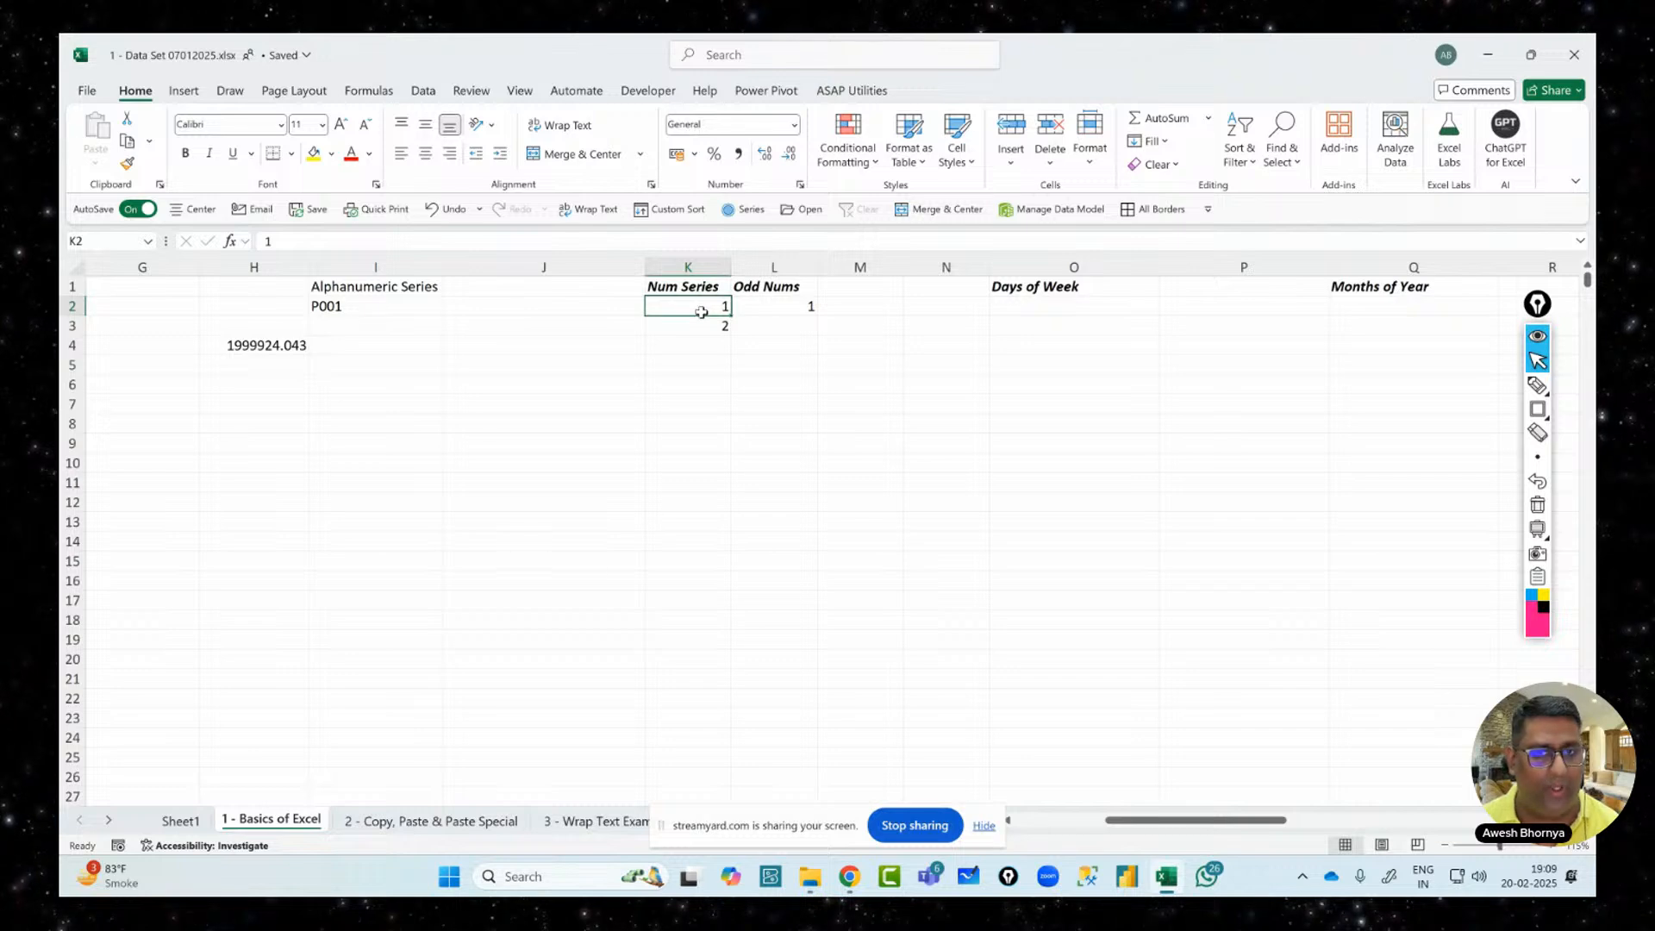
{"action": "left_click_drag", "start_coordinate": [698, 305], "coordinate": [706, 333]}
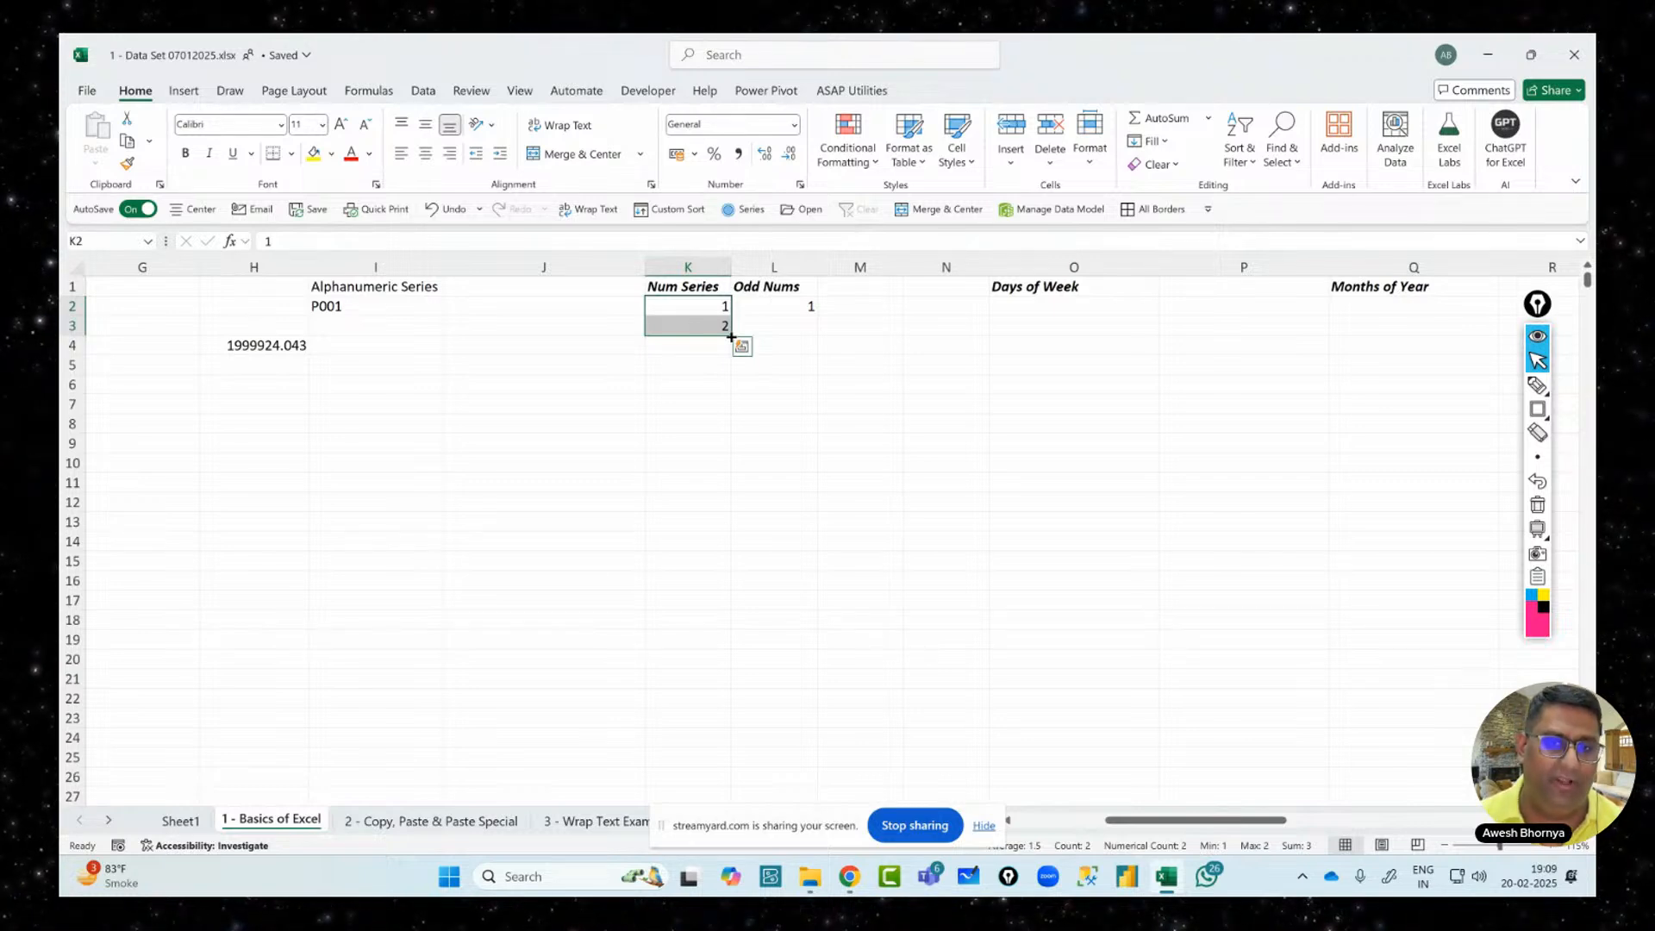
{"action": "left_click_drag", "start_coordinate": [731, 336], "coordinate": [734, 489]}
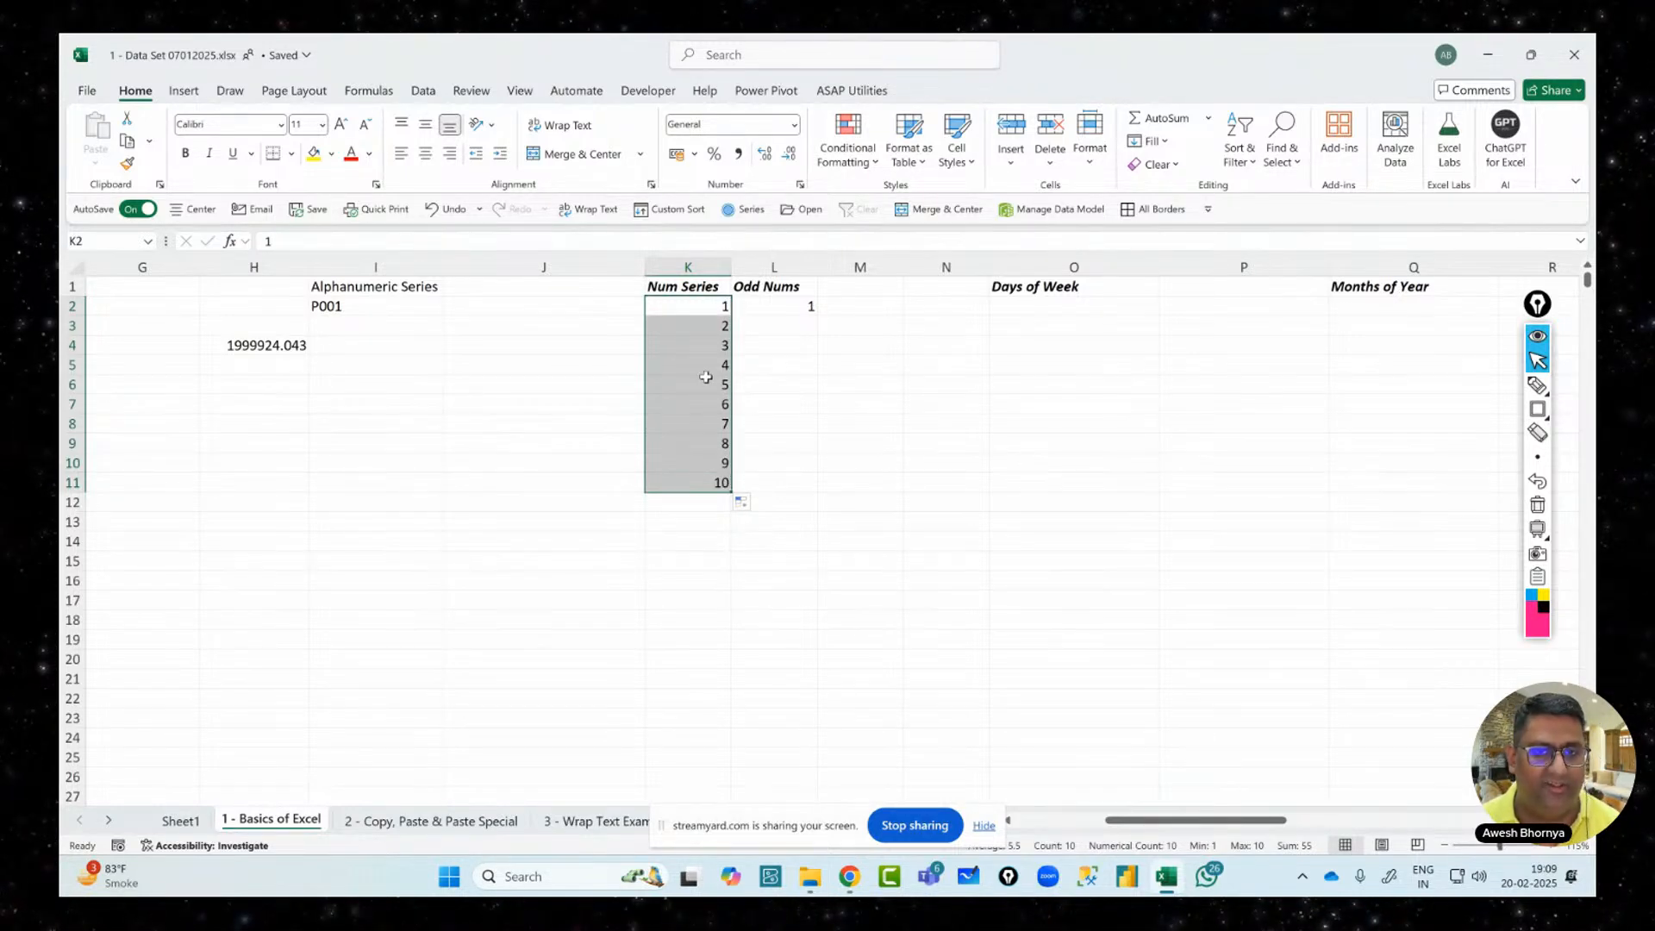
{"action": "left_click", "coordinate": [708, 326]}
{"action": "left_click_drag", "start_coordinate": [708, 340], "coordinate": [724, 477]}
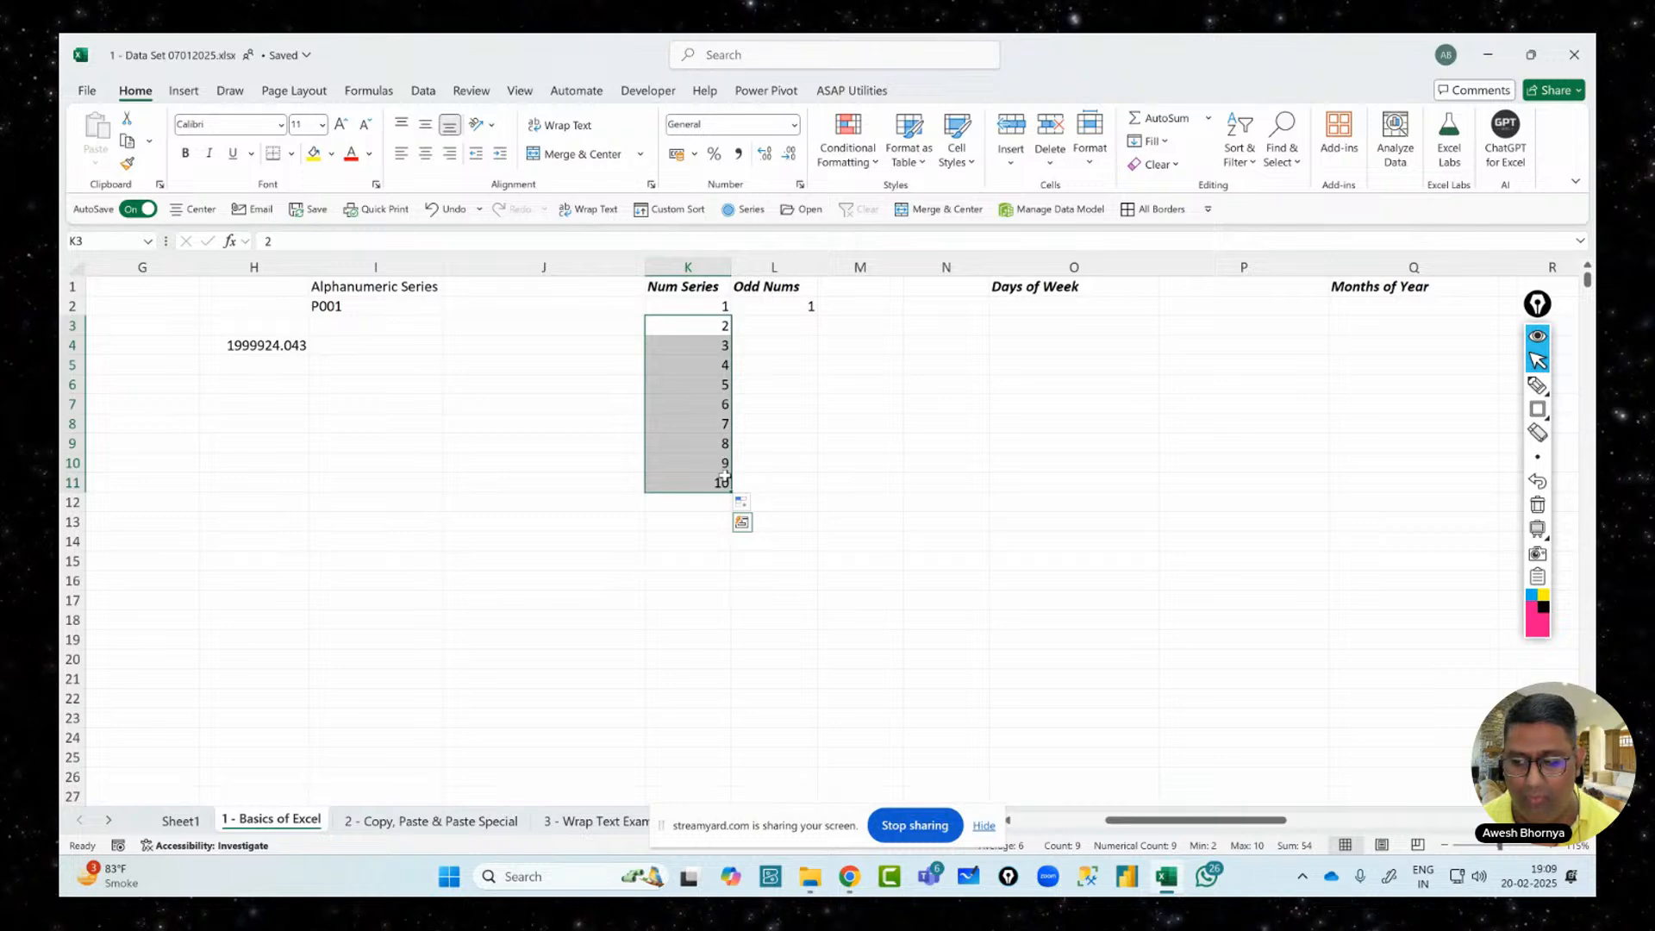
{"action": "key", "text": "Delete"}
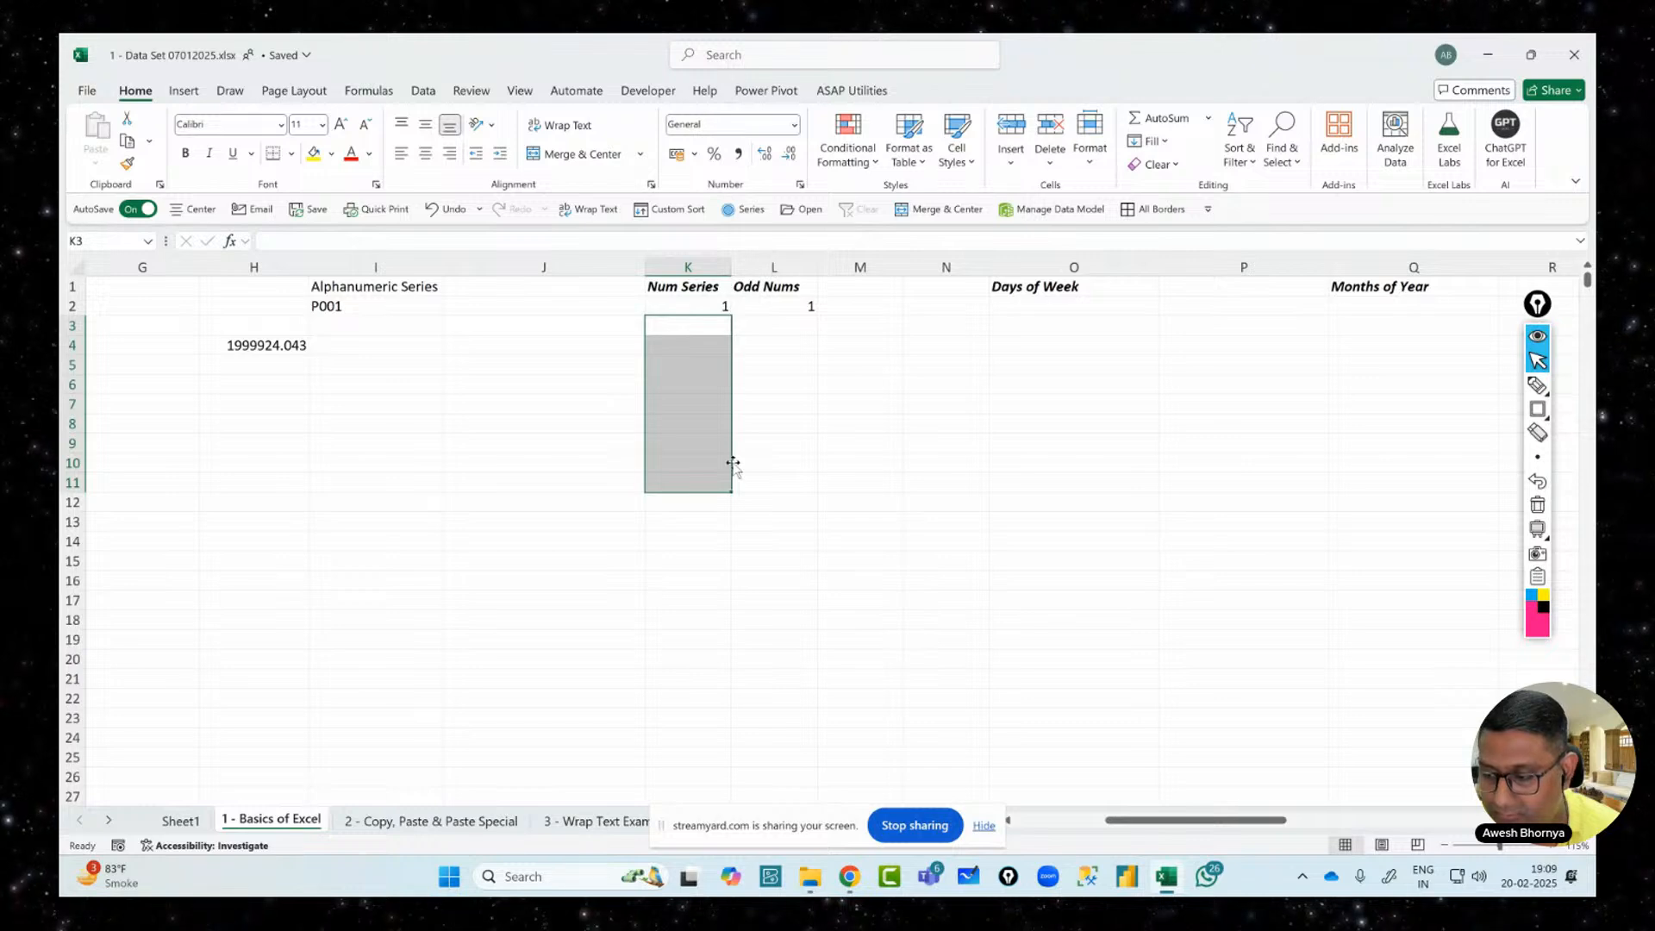
{"action": "left_click", "coordinate": [691, 308]}
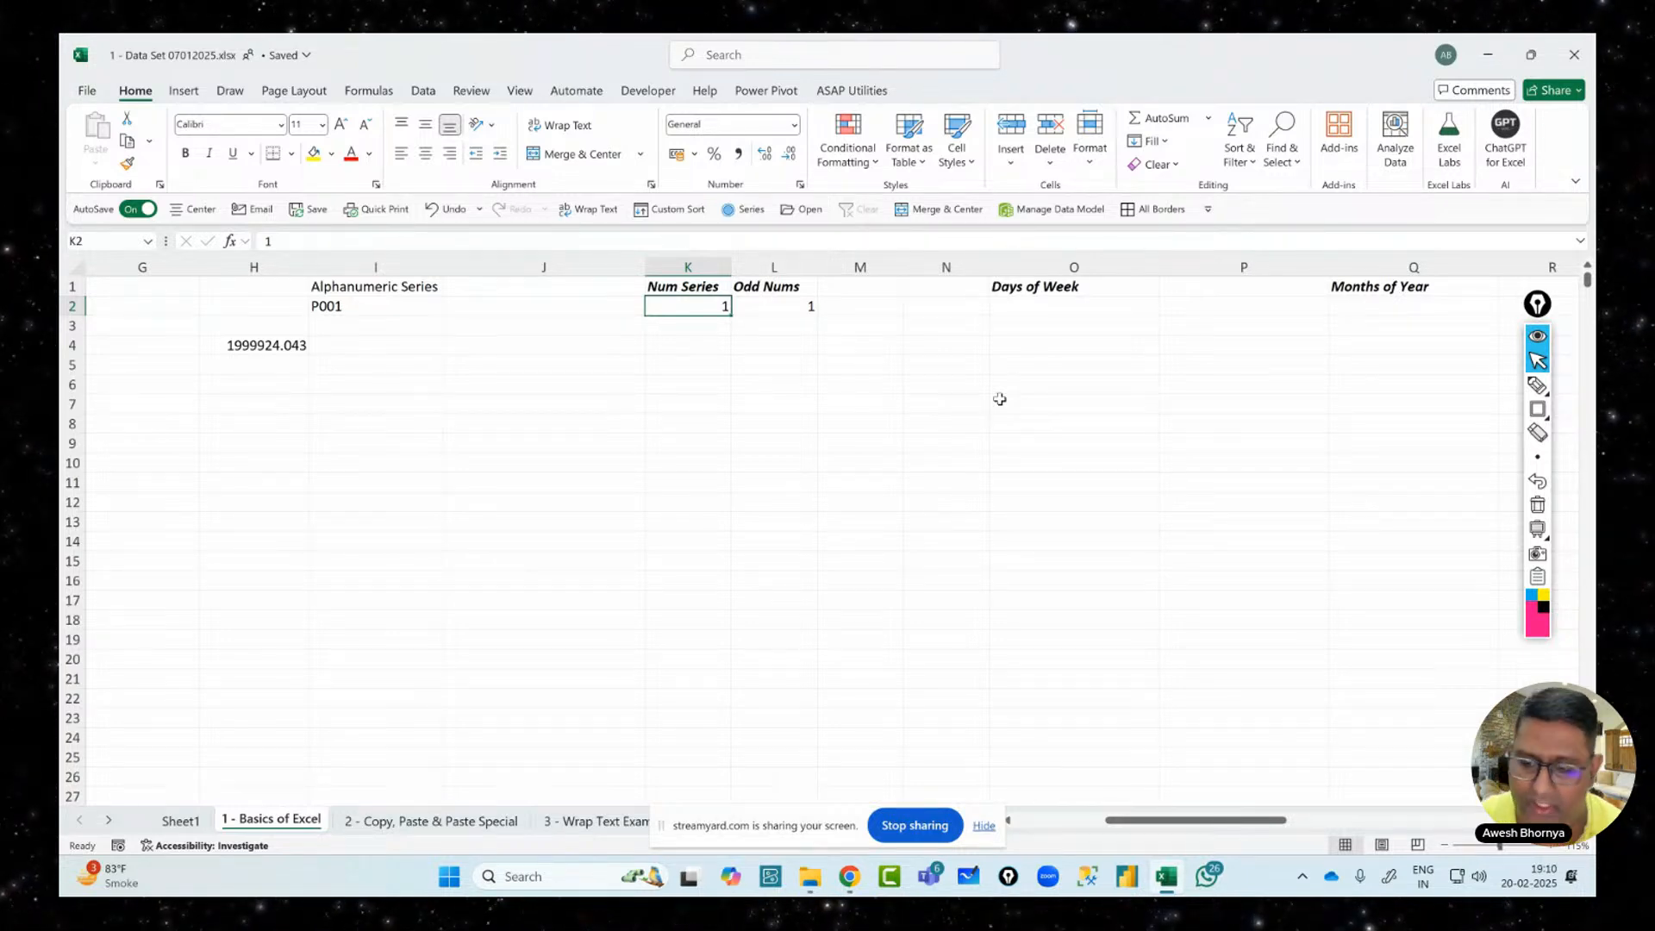
{"action": "left_click", "coordinate": [1539, 386]}
{"action": "mouse_move", "coordinate": [859, 509]}
{"action": "left_mouse_down"}
{"action": "mouse_move", "coordinate": [869, 577]}
{"action": "mouse_move", "coordinate": [883, 537]}
{"action": "mouse_move", "coordinate": [954, 509]}
{"action": "left_mouse_up"}
{"action": "mouse_move", "coordinate": [992, 498]}
{"action": "left_mouse_down"}
{"action": "mouse_move", "coordinate": [981, 510]}
{"action": "mouse_move", "coordinate": [990, 498]}
{"action": "left_mouse_up"}
{"action": "mouse_move", "coordinate": [1029, 482]}
{"action": "left_mouse_down"}
{"action": "mouse_move", "coordinate": [1018, 497]}
{"action": "mouse_move", "coordinate": [1026, 483]}
{"action": "left_mouse_up"}
{"action": "left_click_drag", "start_coordinate": [843, 625], "coordinate": [1095, 527]}
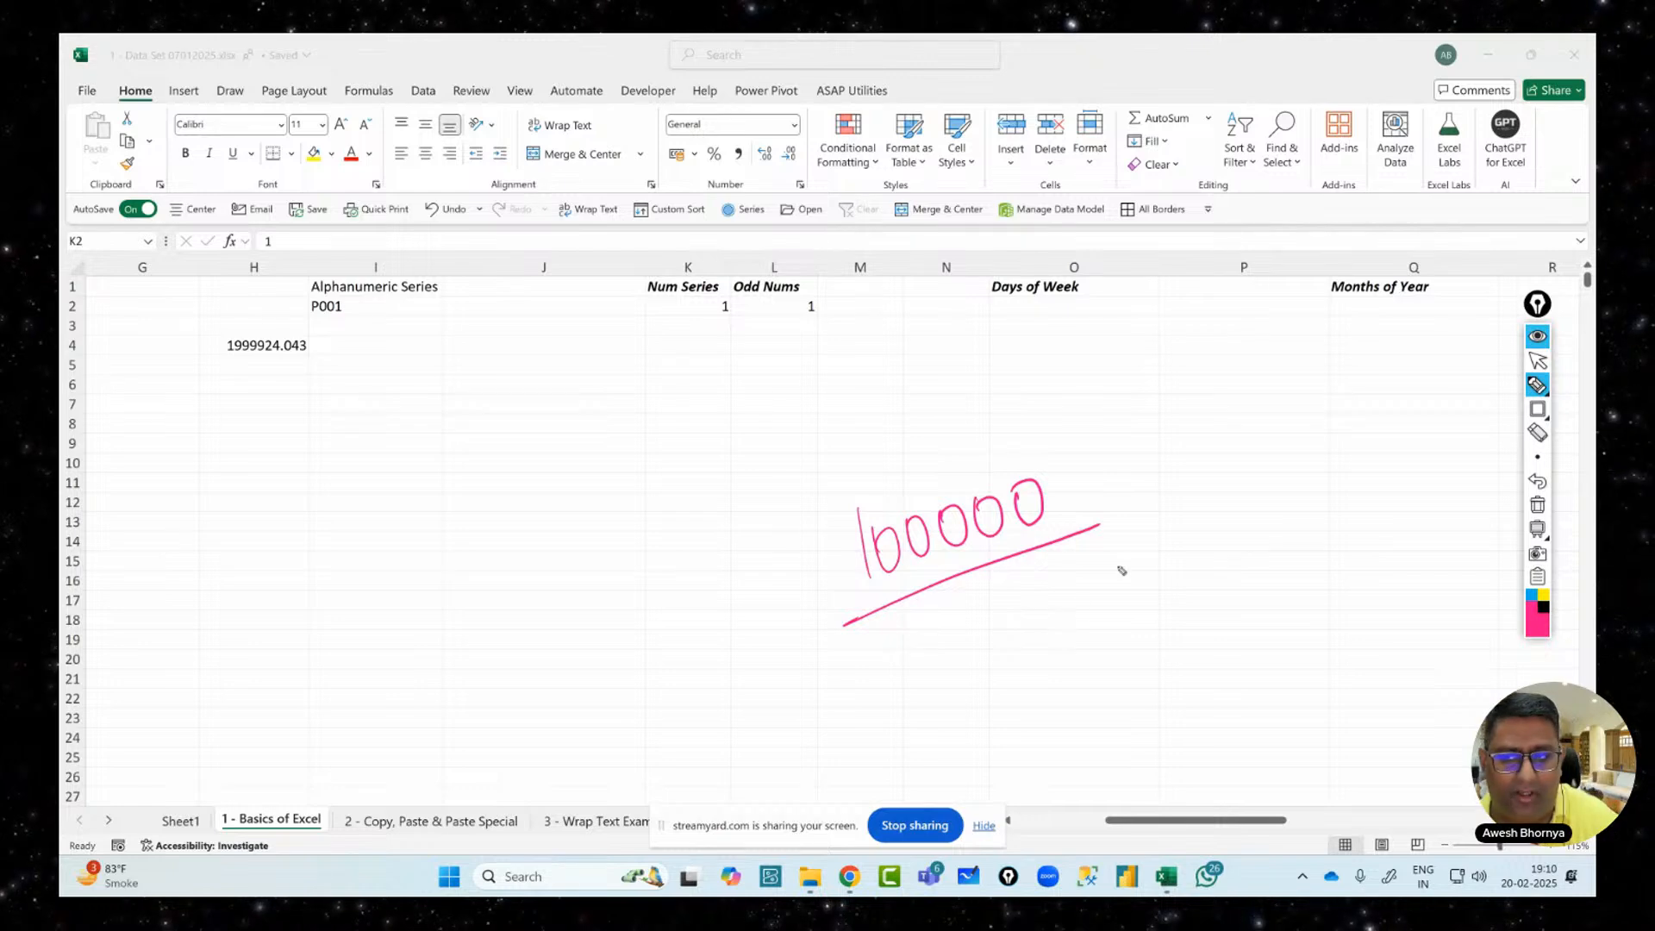
{"action": "left_click", "coordinate": [1539, 361]}
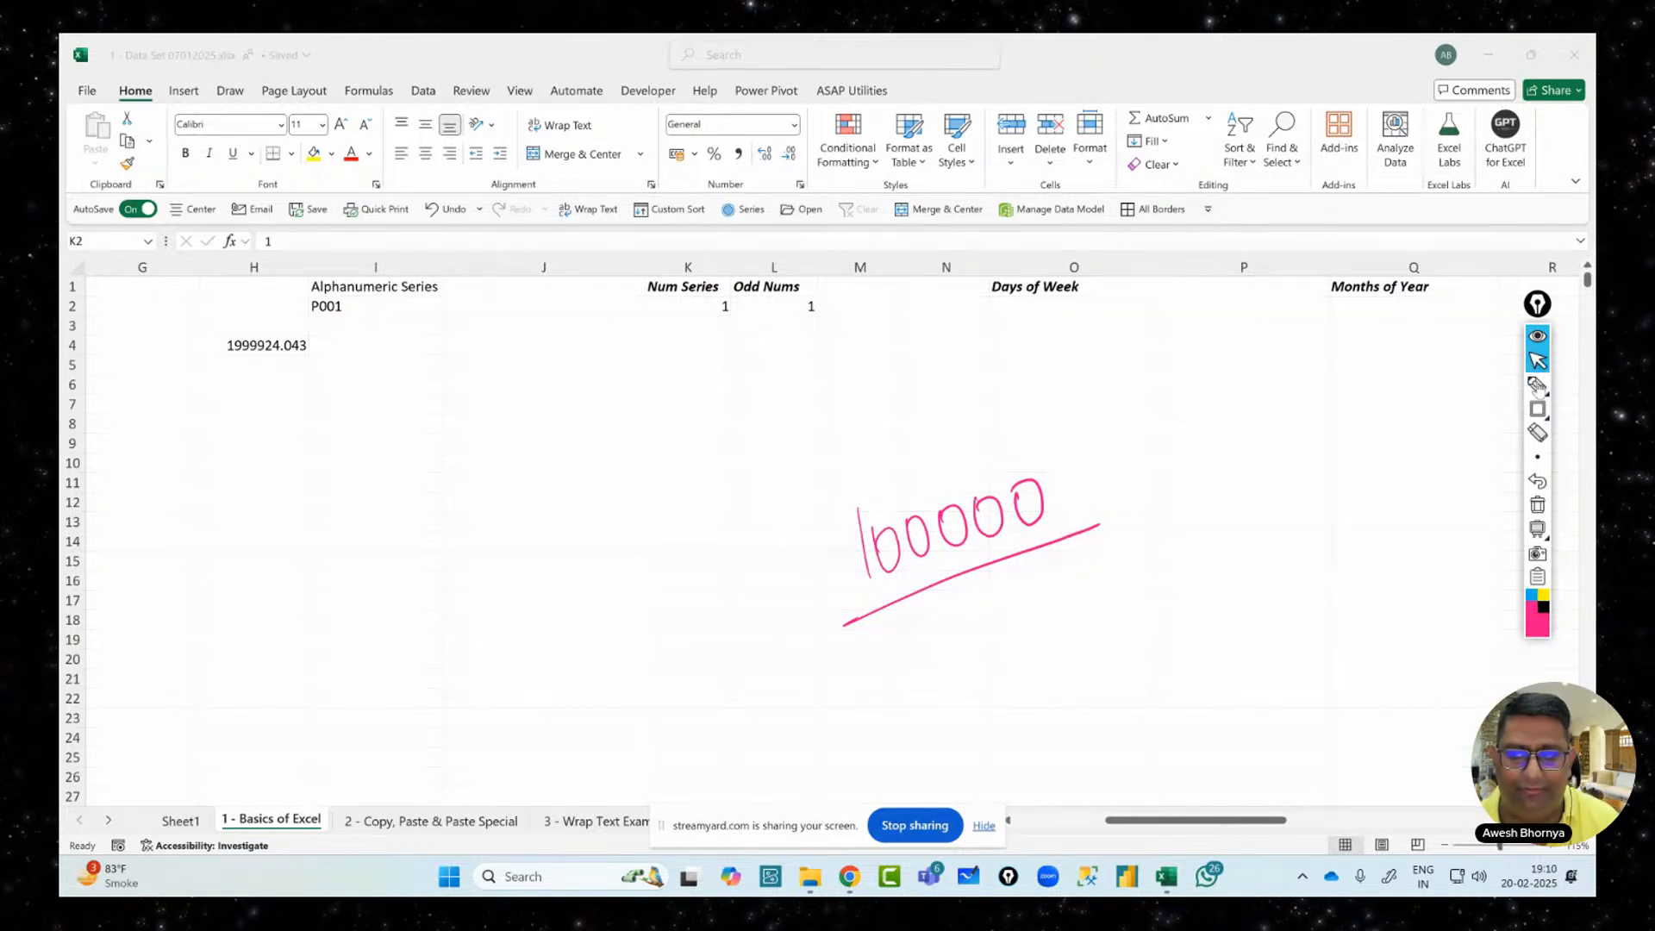
{"action": "left_click", "coordinate": [1539, 507]}
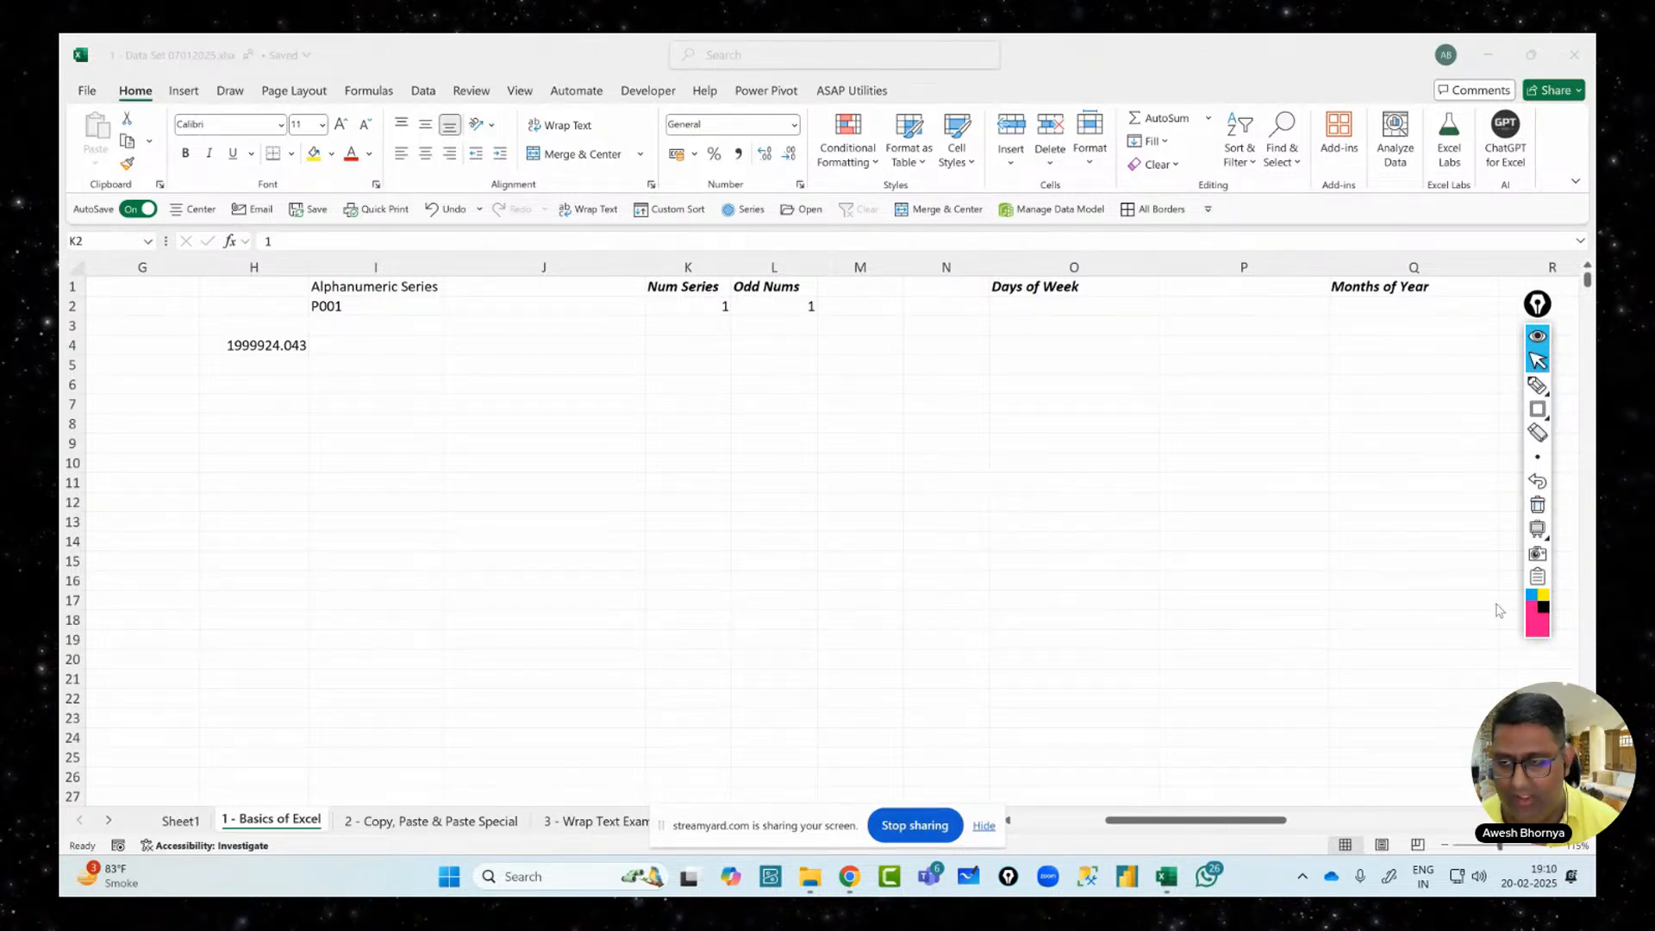
{"action": "left_click", "coordinate": [675, 309]}
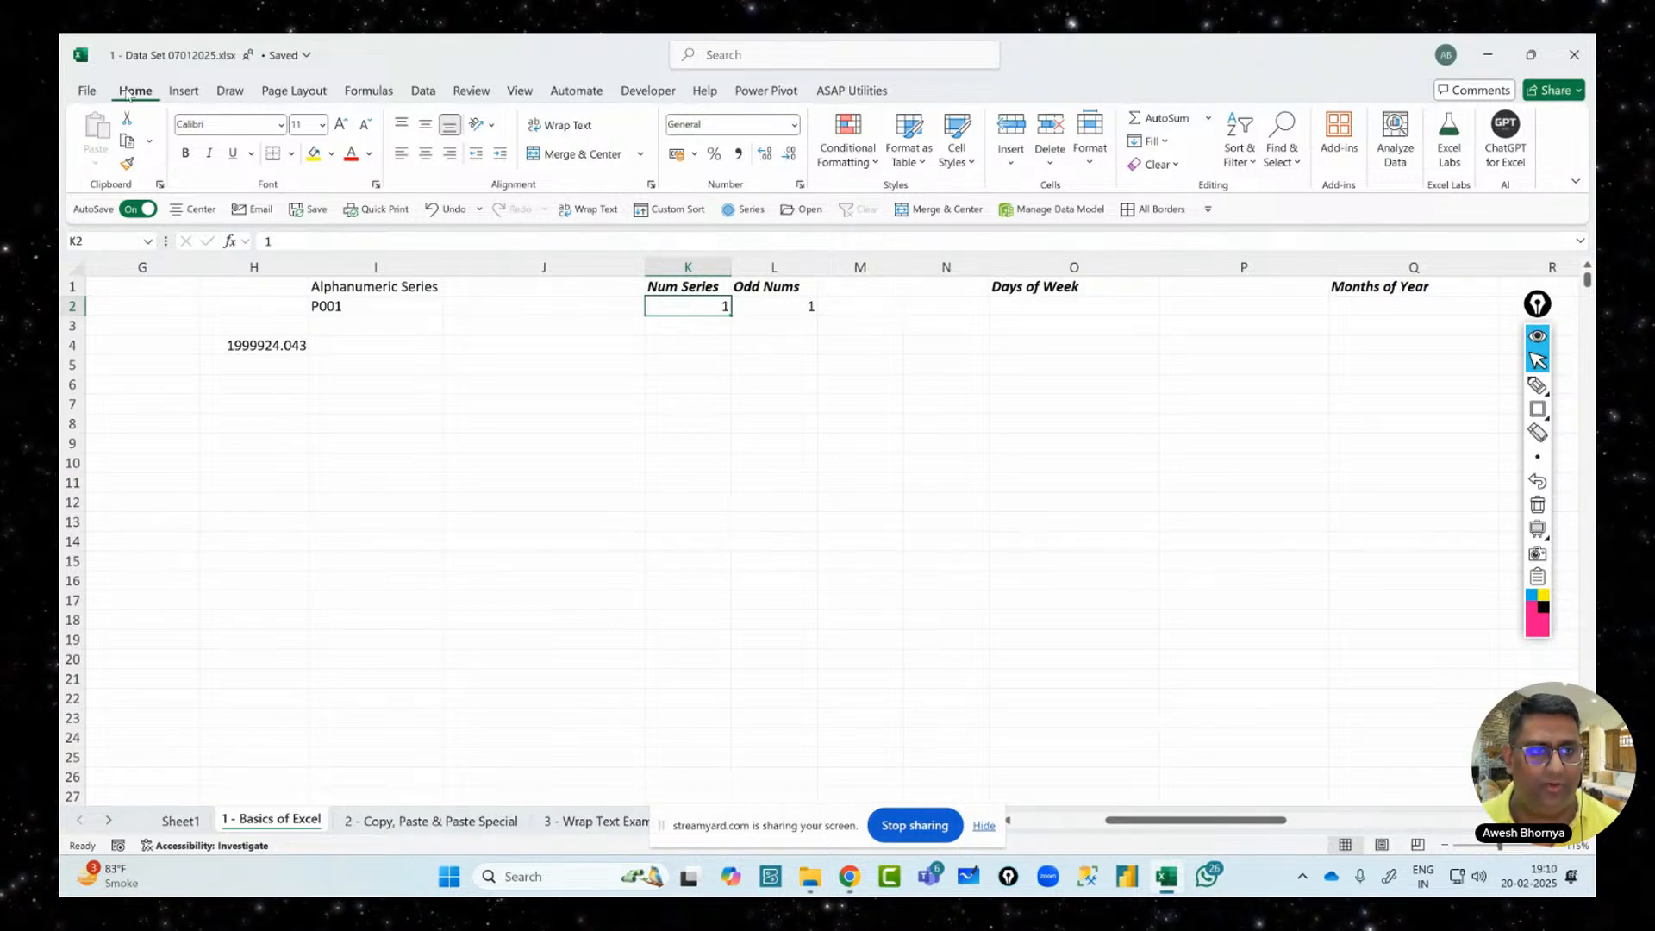
Box the Editing group and Fill command on screen, then open the Home Fill dropdown
{"action": "left_click", "coordinate": [1538, 411]}
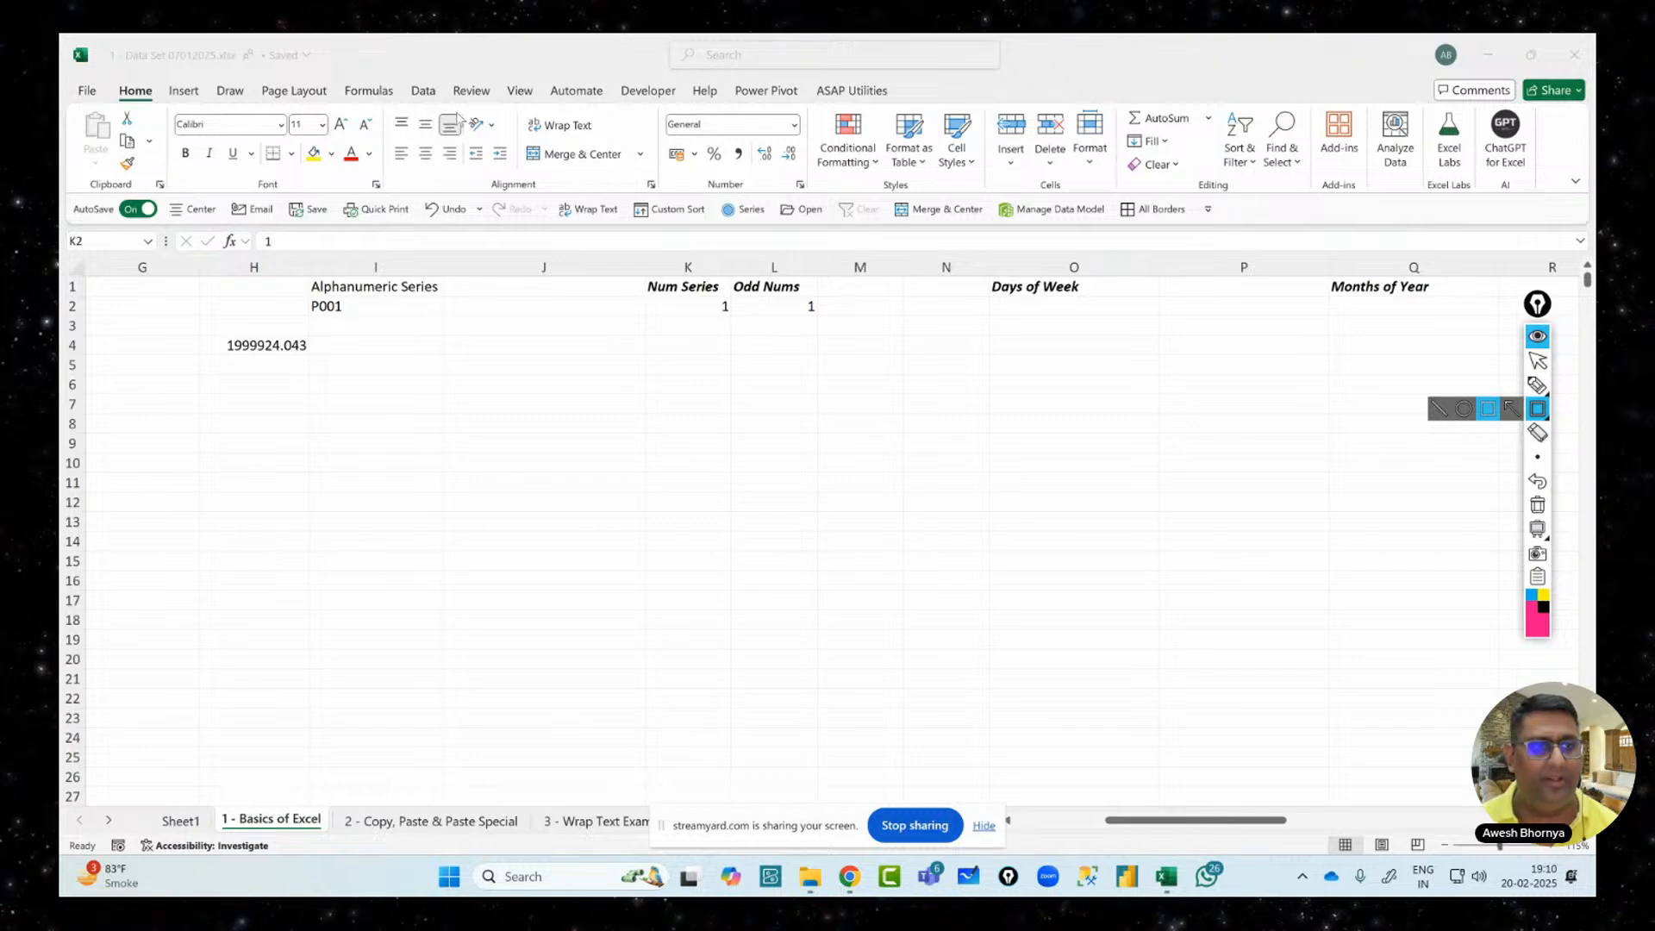
{"action": "left_click_drag", "start_coordinate": [113, 81], "coordinate": [160, 107]}
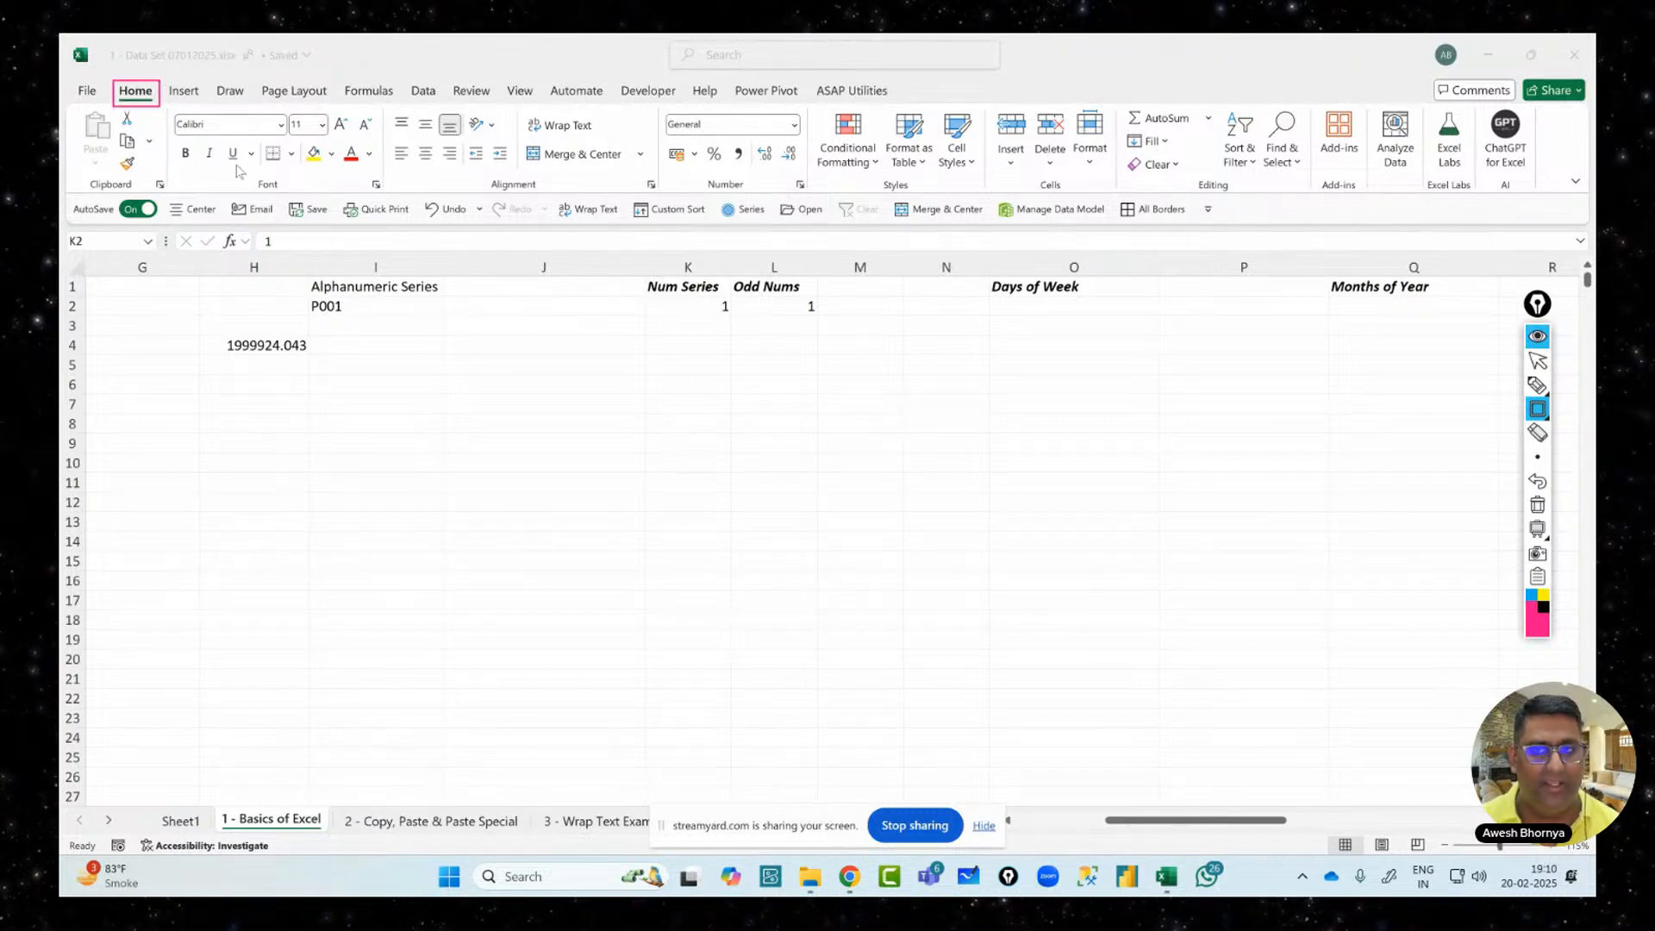
{"action": "left_click_drag", "start_coordinate": [1193, 175], "coordinate": [1237, 195]}
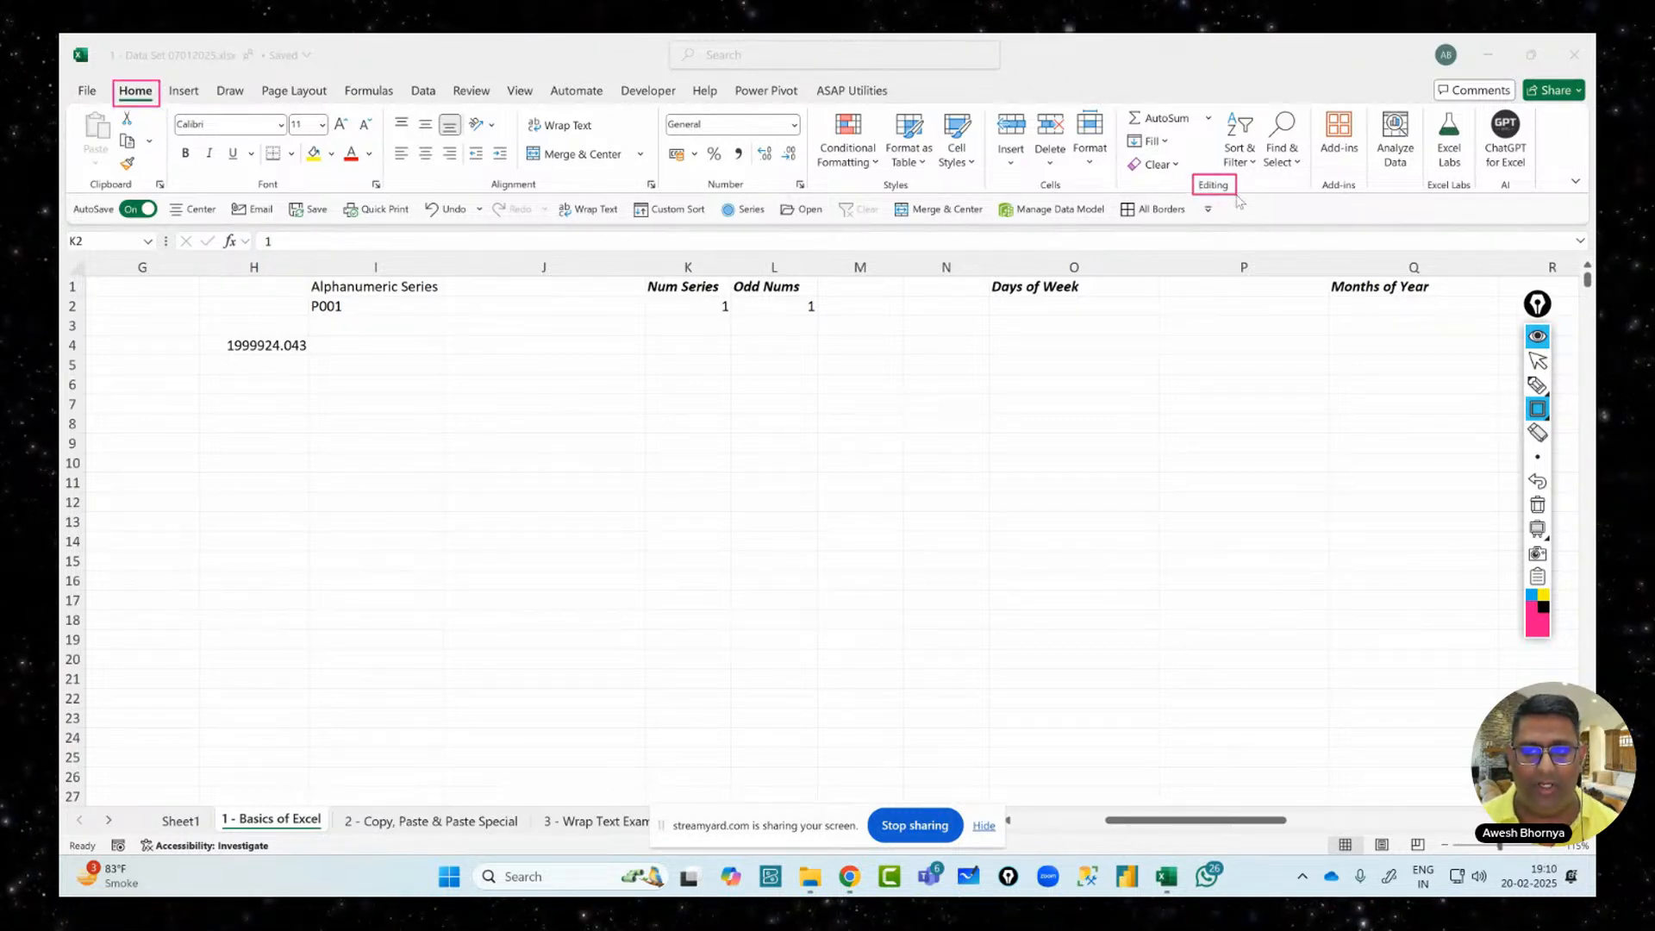
{"action": "left_click_drag", "start_coordinate": [1121, 130], "coordinate": [1175, 154]}
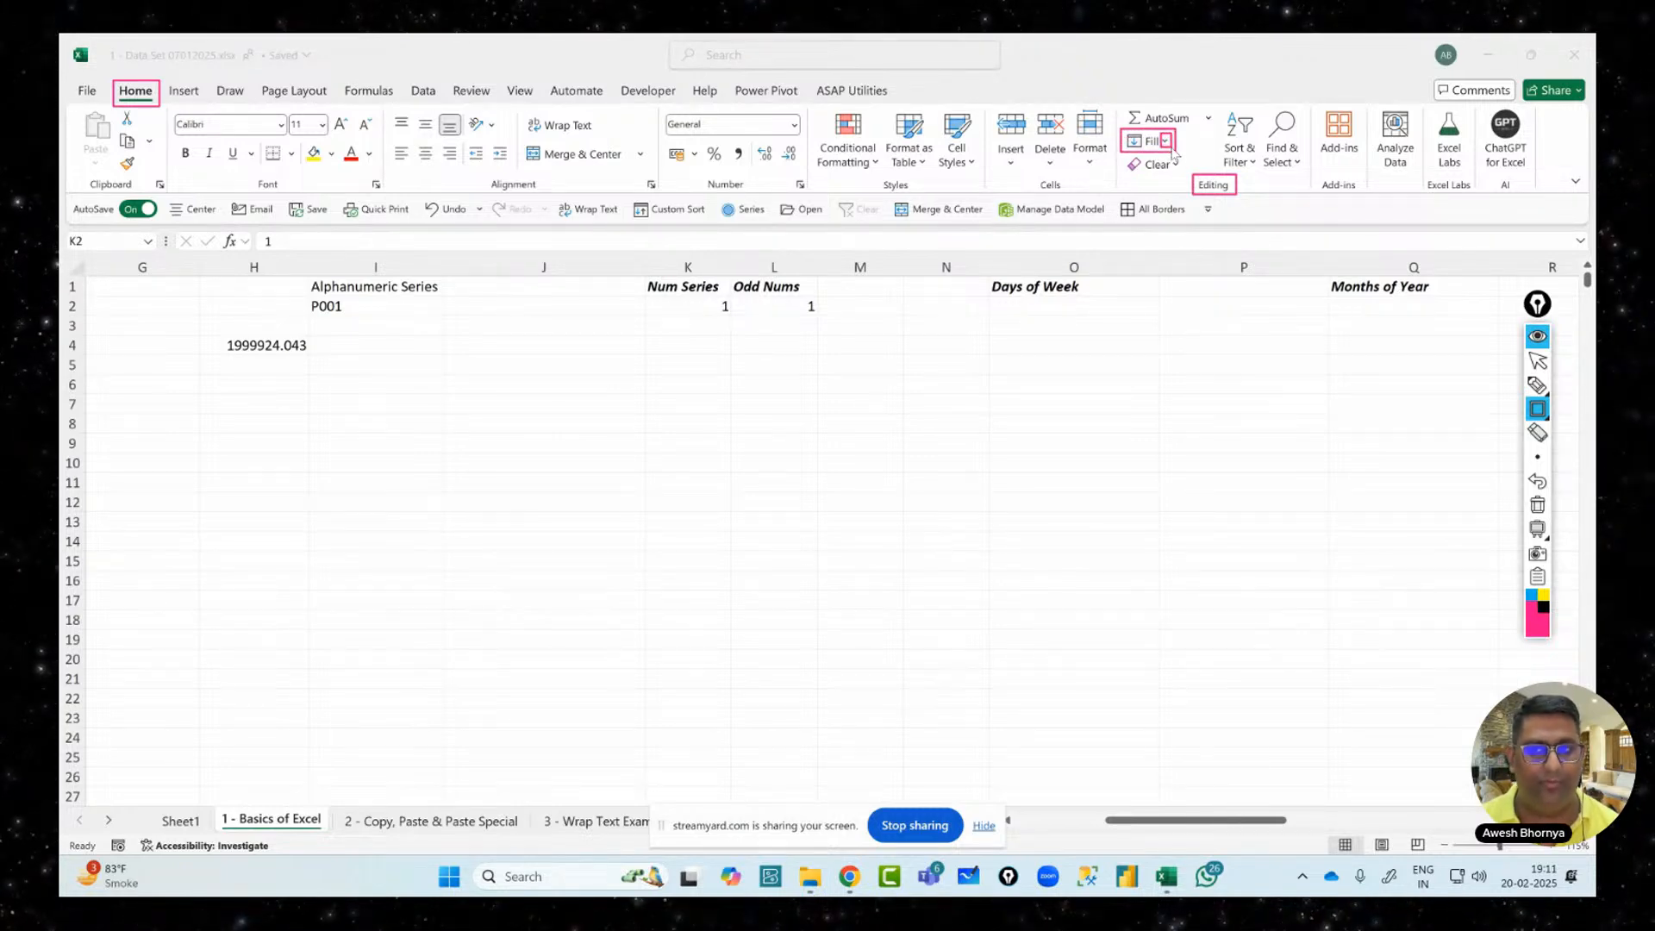
{"action": "left_click", "coordinate": [1536, 363]}
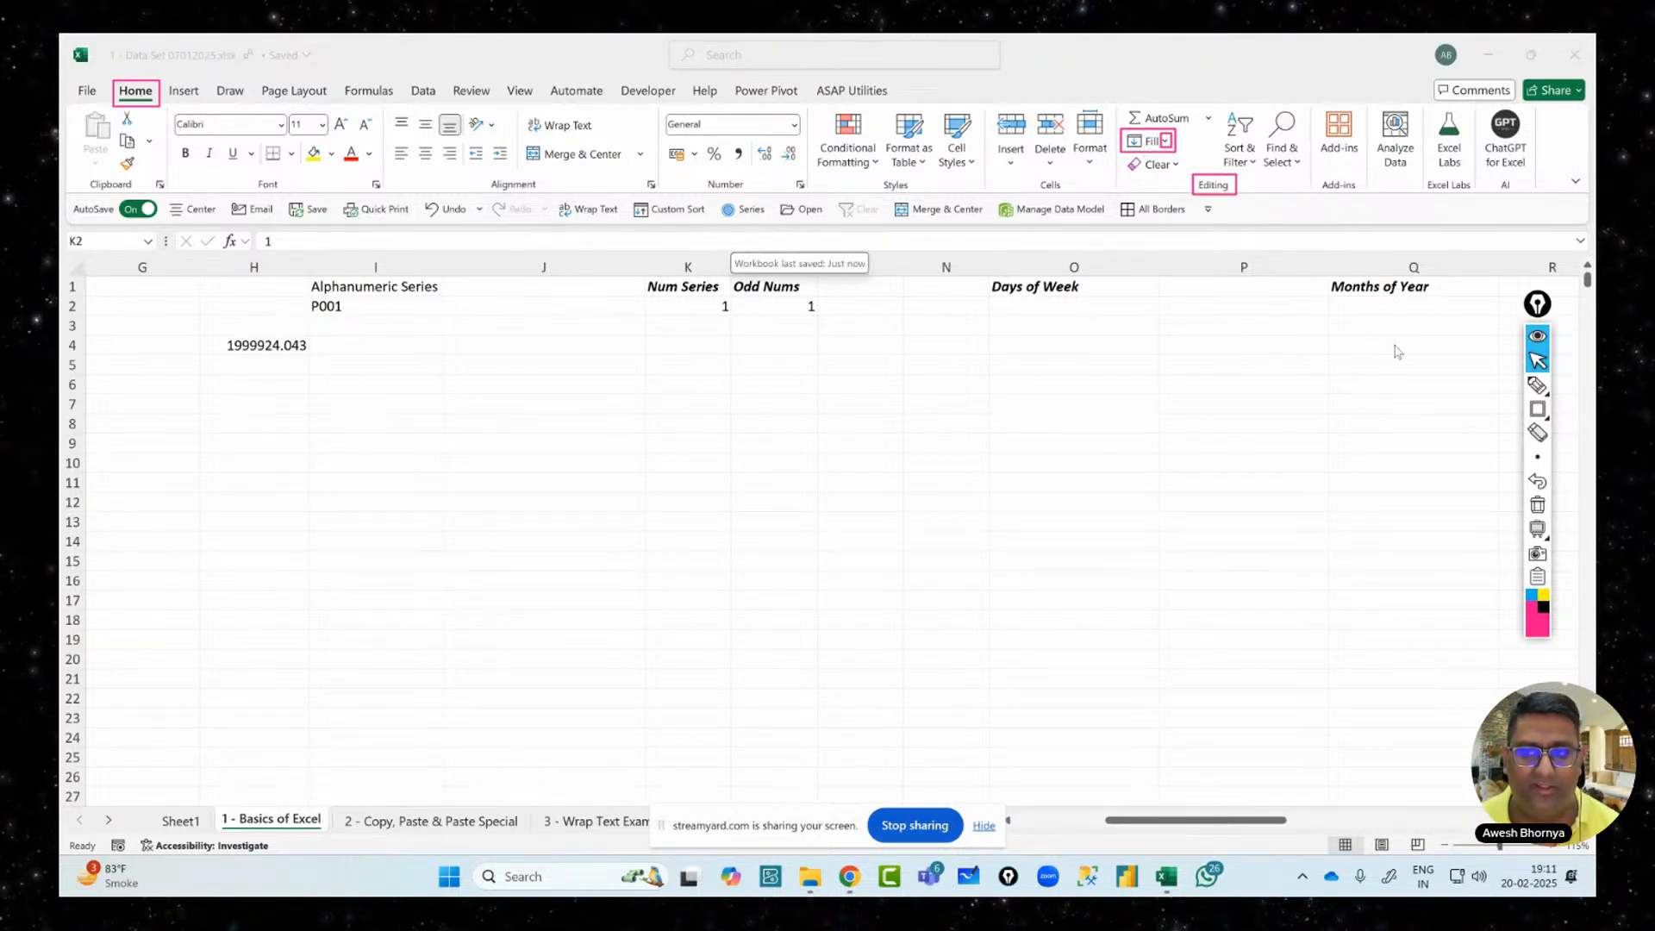
{"action": "left_click", "coordinate": [1165, 140]}
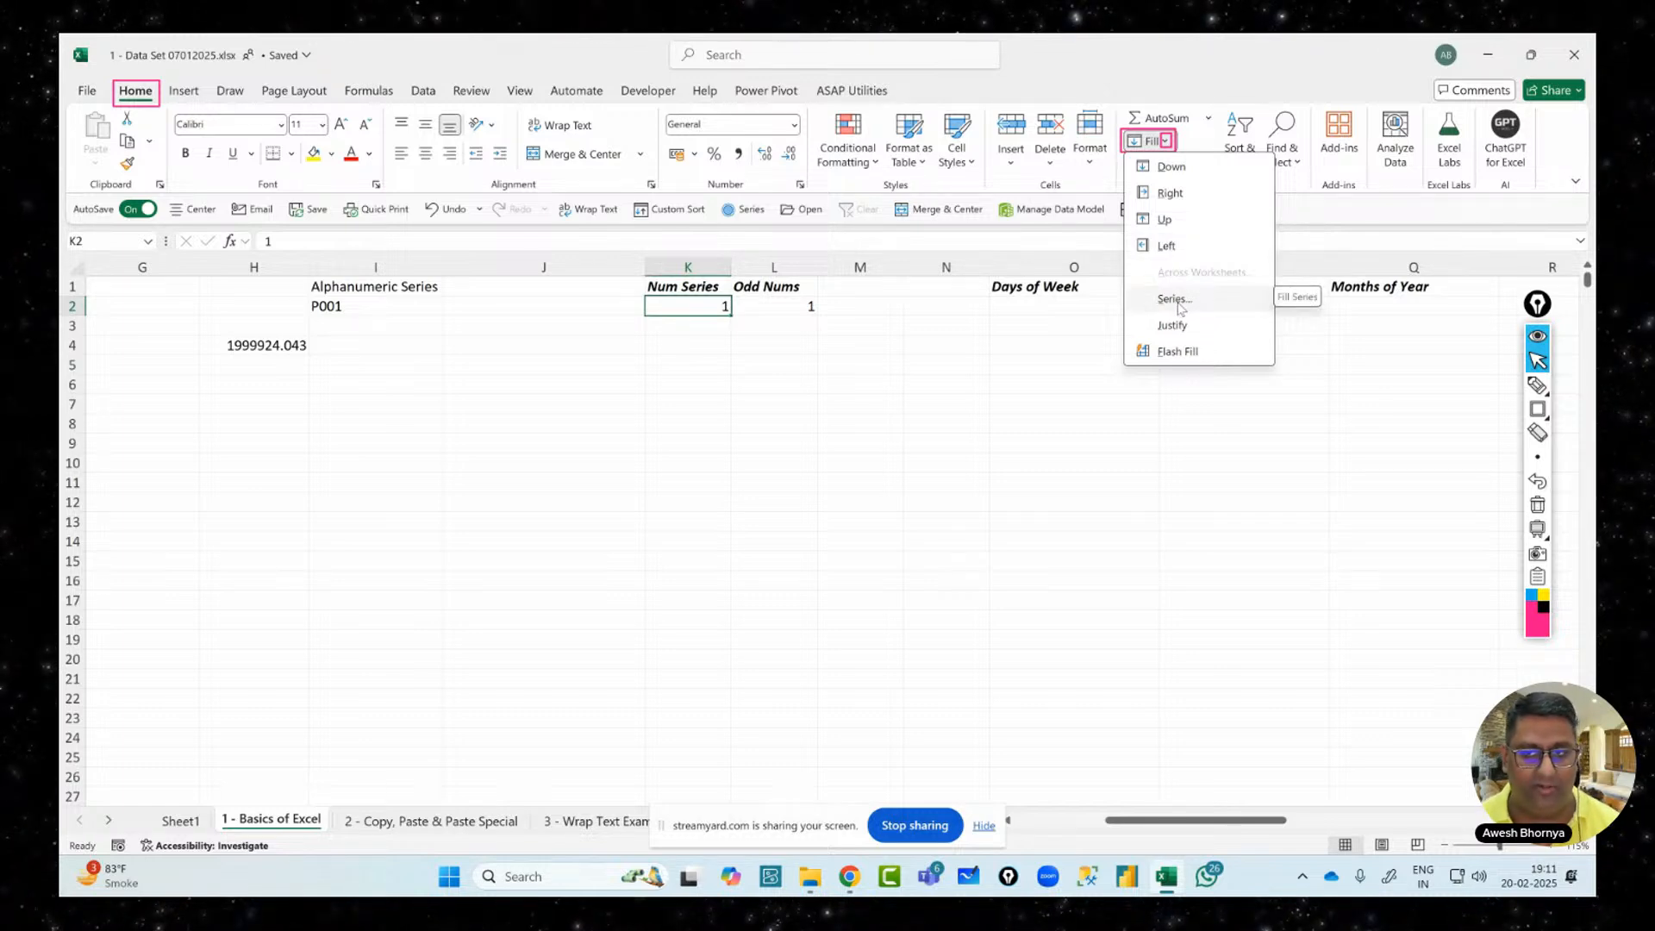
Open Fill > Series, move the dialog mid-sheet, and box its Columns option
{"action": "left_click", "coordinate": [1176, 302]}
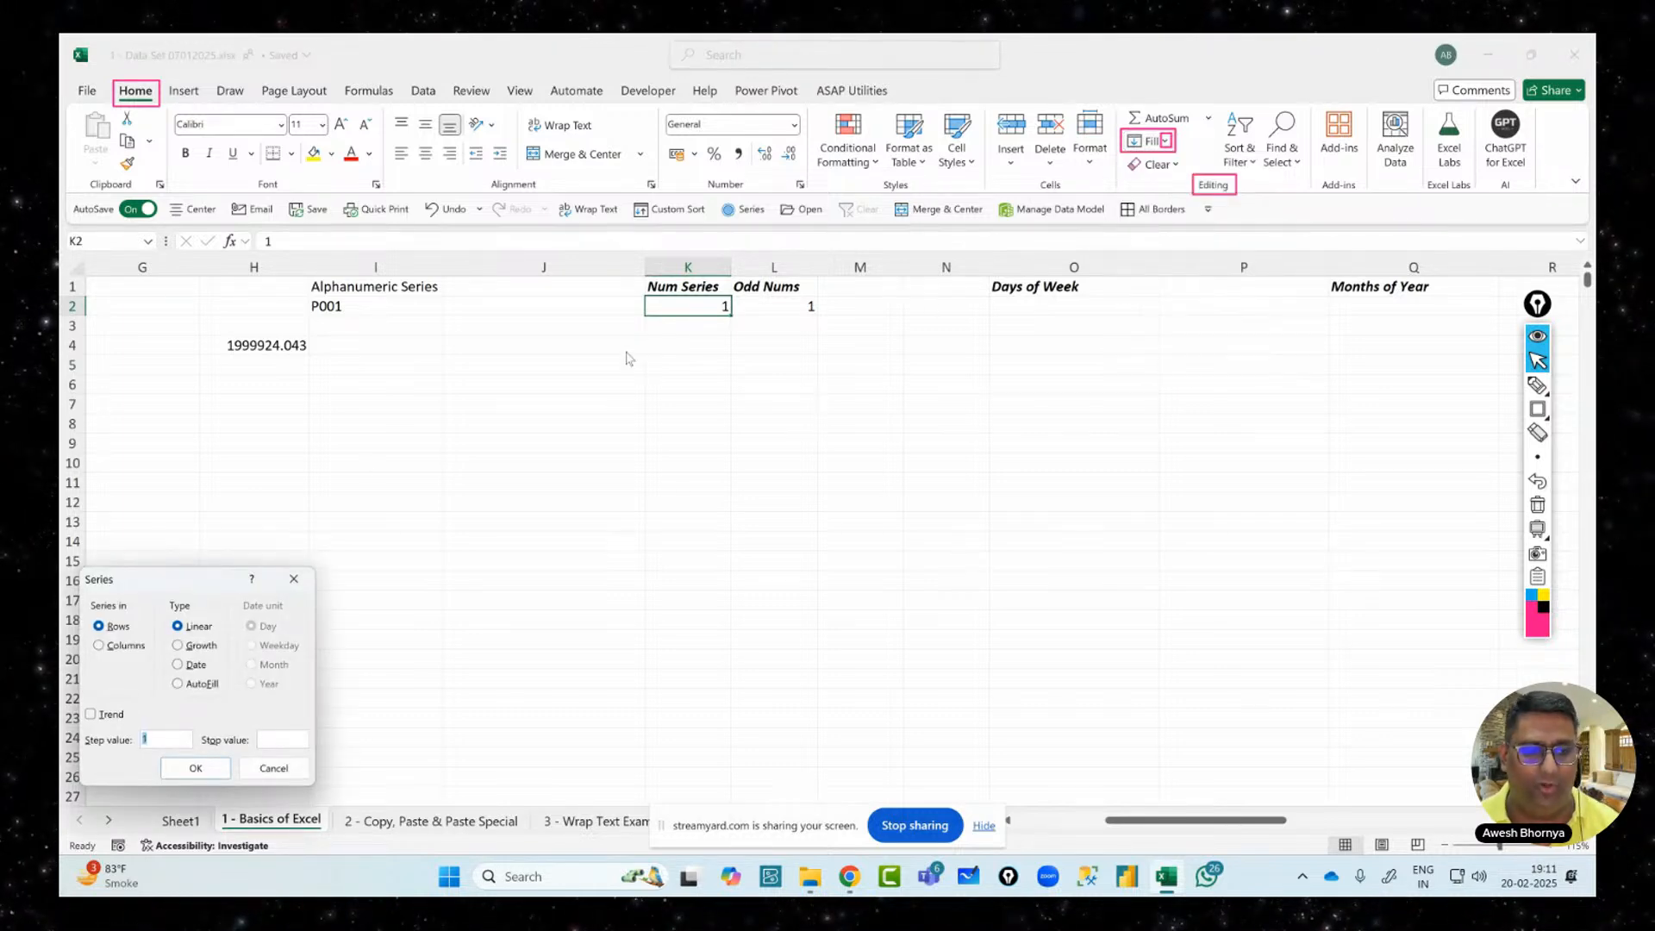
{"action": "left_click_drag", "start_coordinate": [146, 579], "coordinate": [806, 348]}
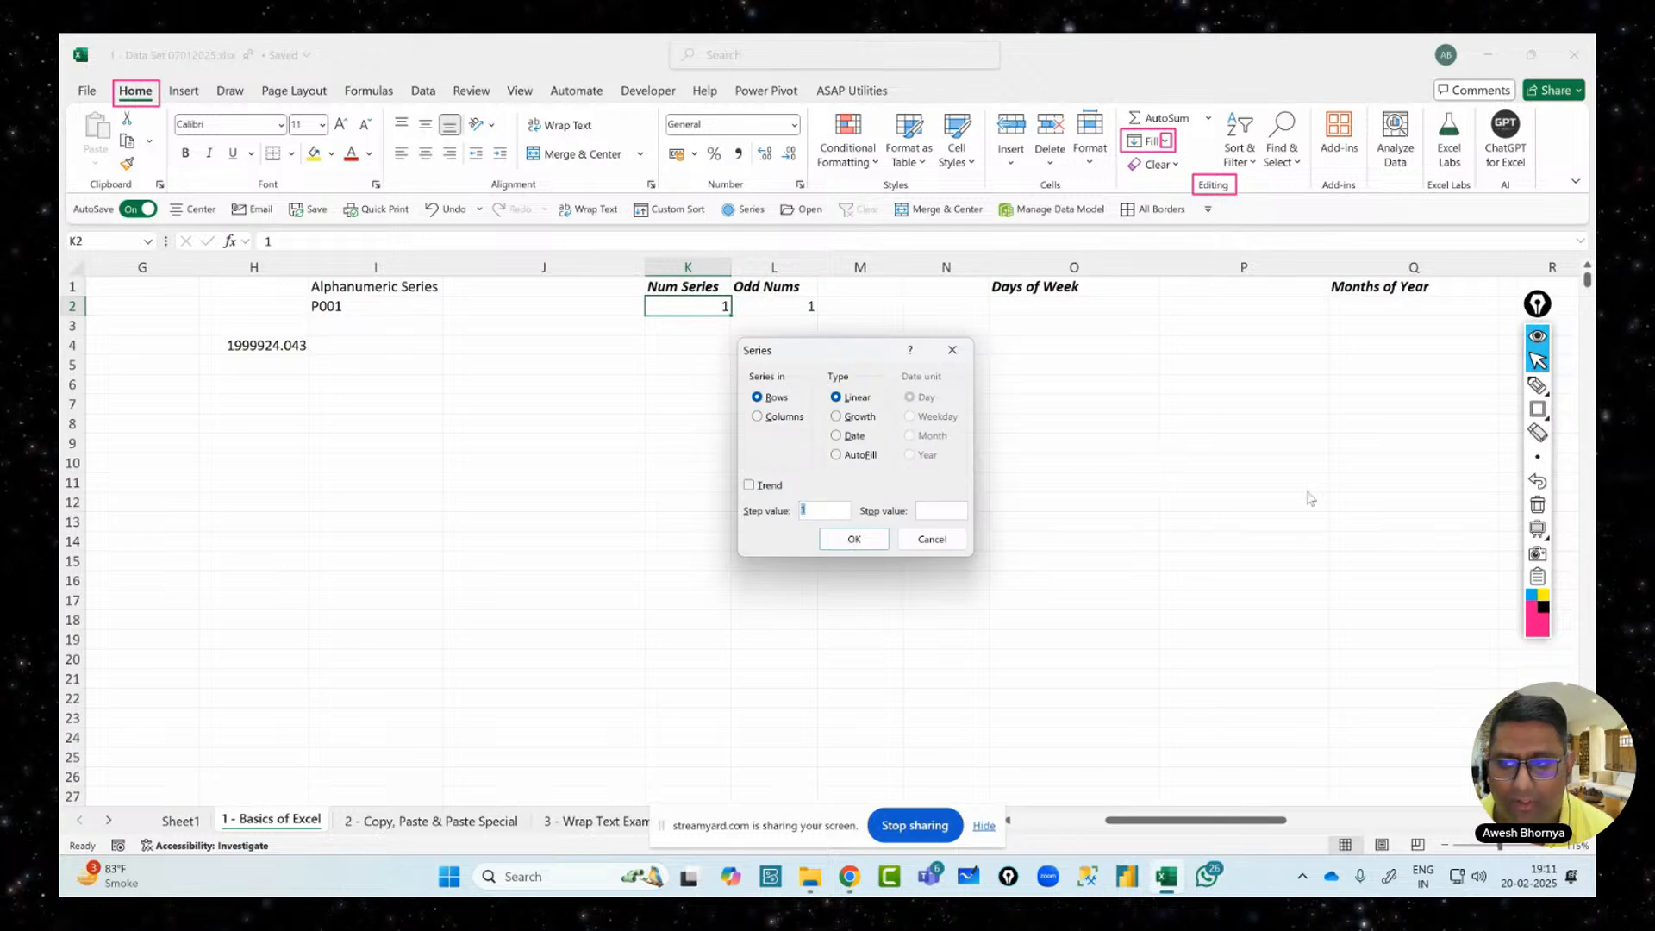
{"action": "left_click", "coordinate": [1538, 409]}
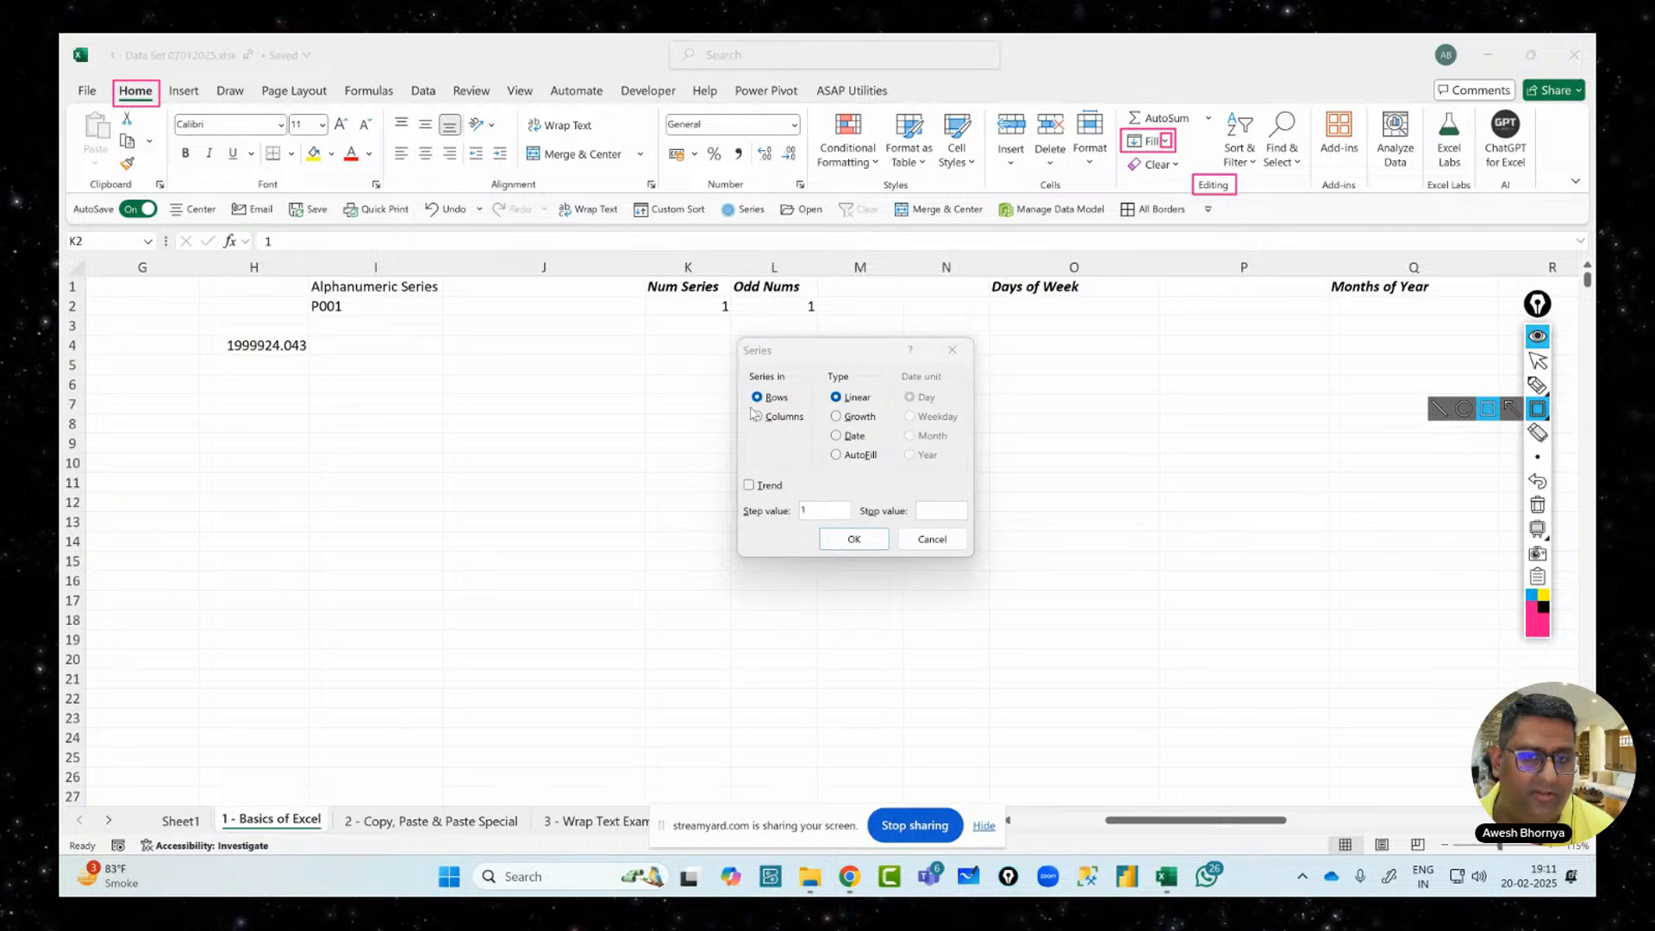
{"action": "left_click_drag", "start_coordinate": [750, 410], "coordinate": [810, 424]}
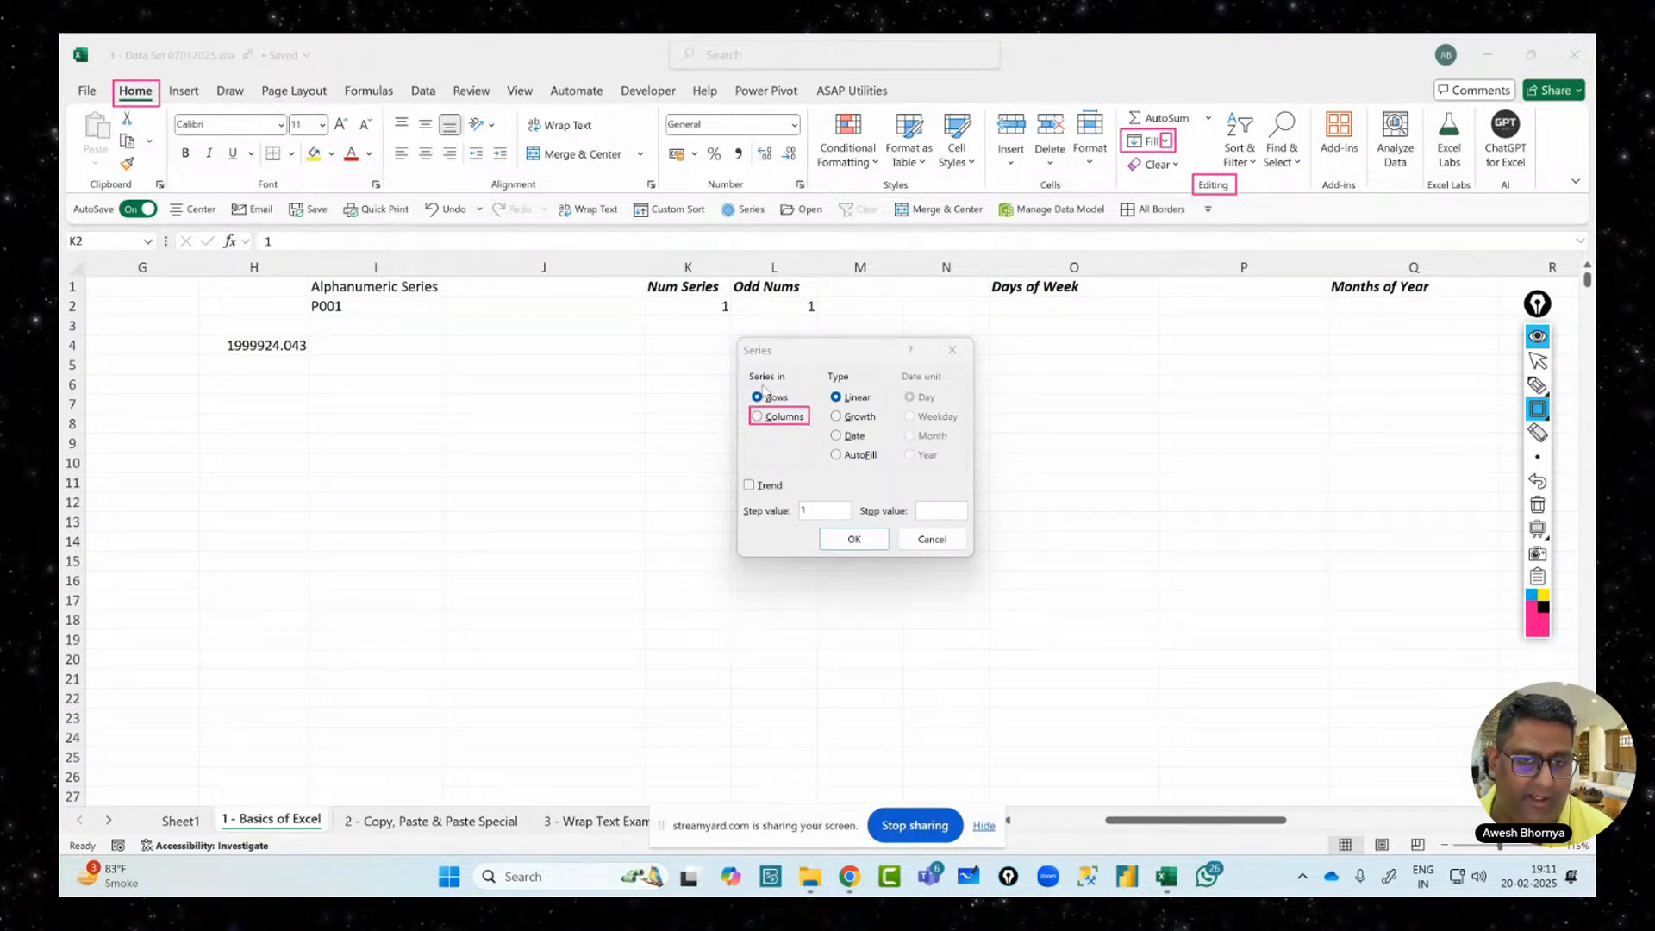
{"action": "left_click", "coordinate": [1539, 363]}
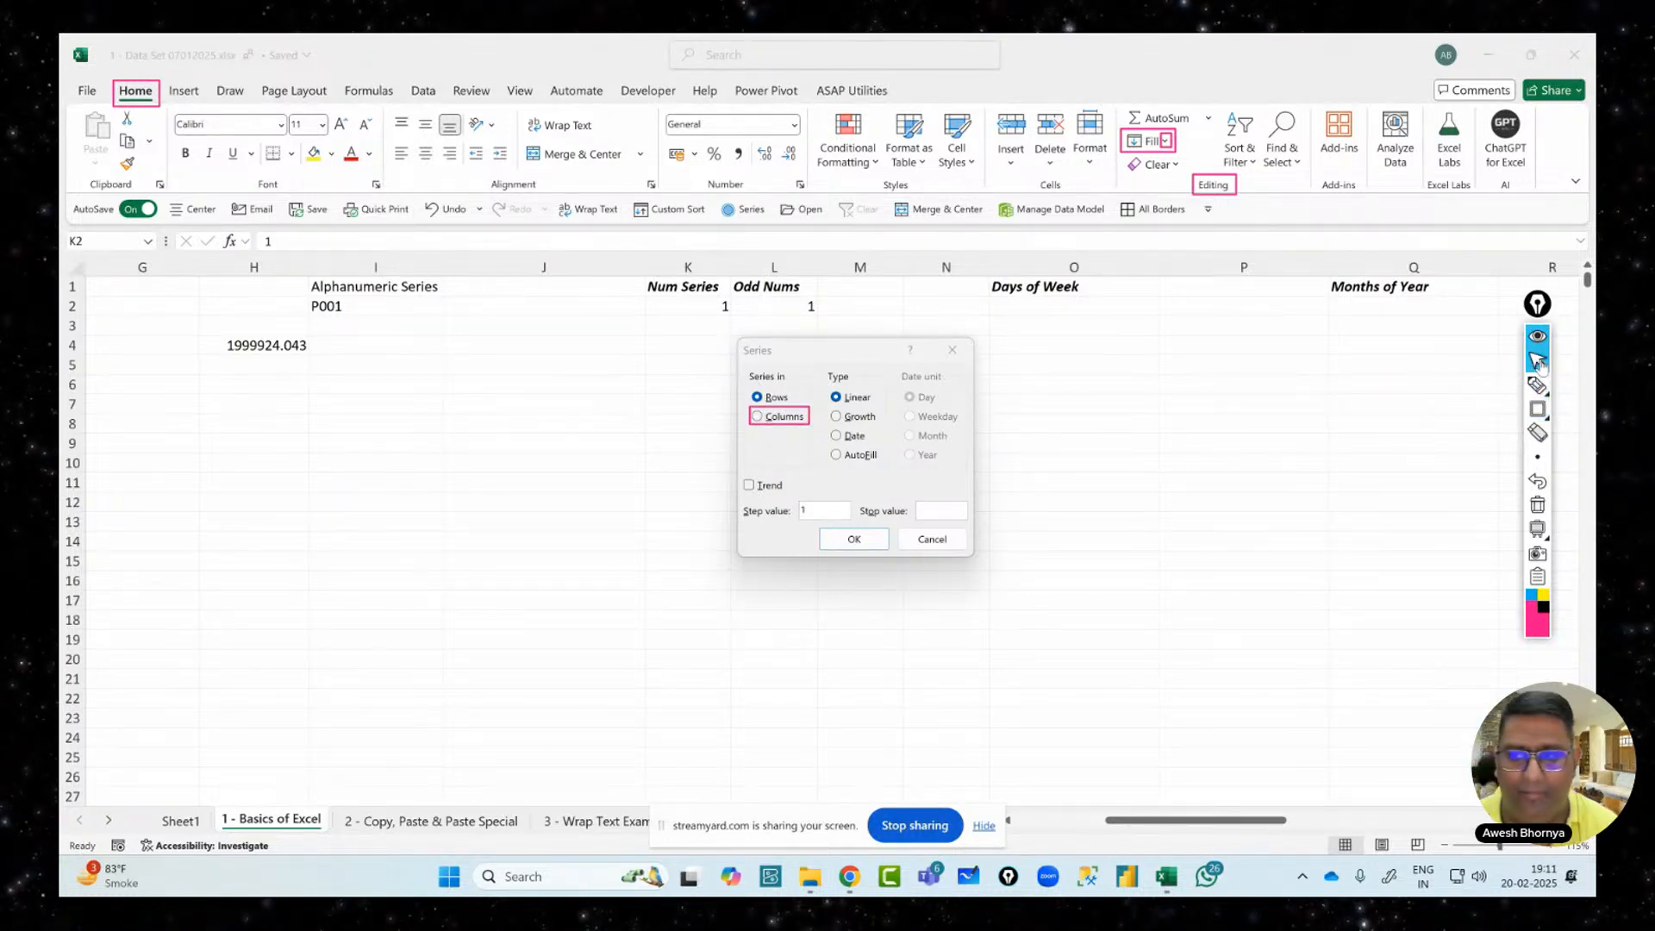
Handwrite a 'C → Hot Key' note beside the Series dialog, fixing stray marks
{"action": "mouse_move", "coordinate": [1539, 412]}
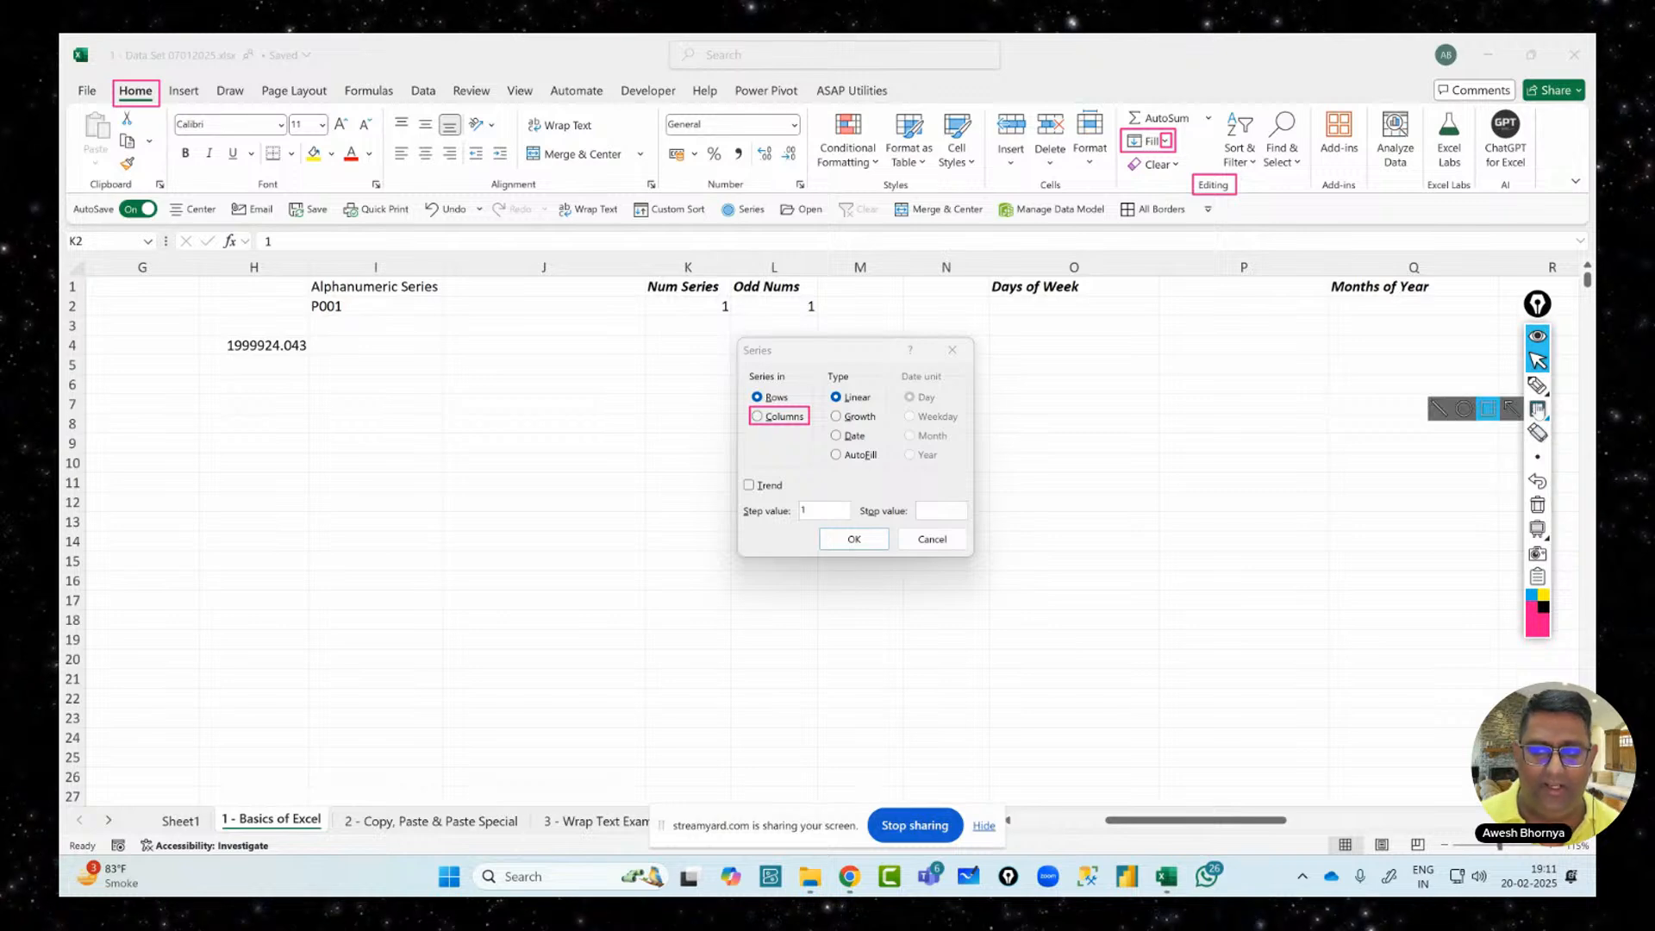
{"action": "left_click", "coordinate": [1539, 387]}
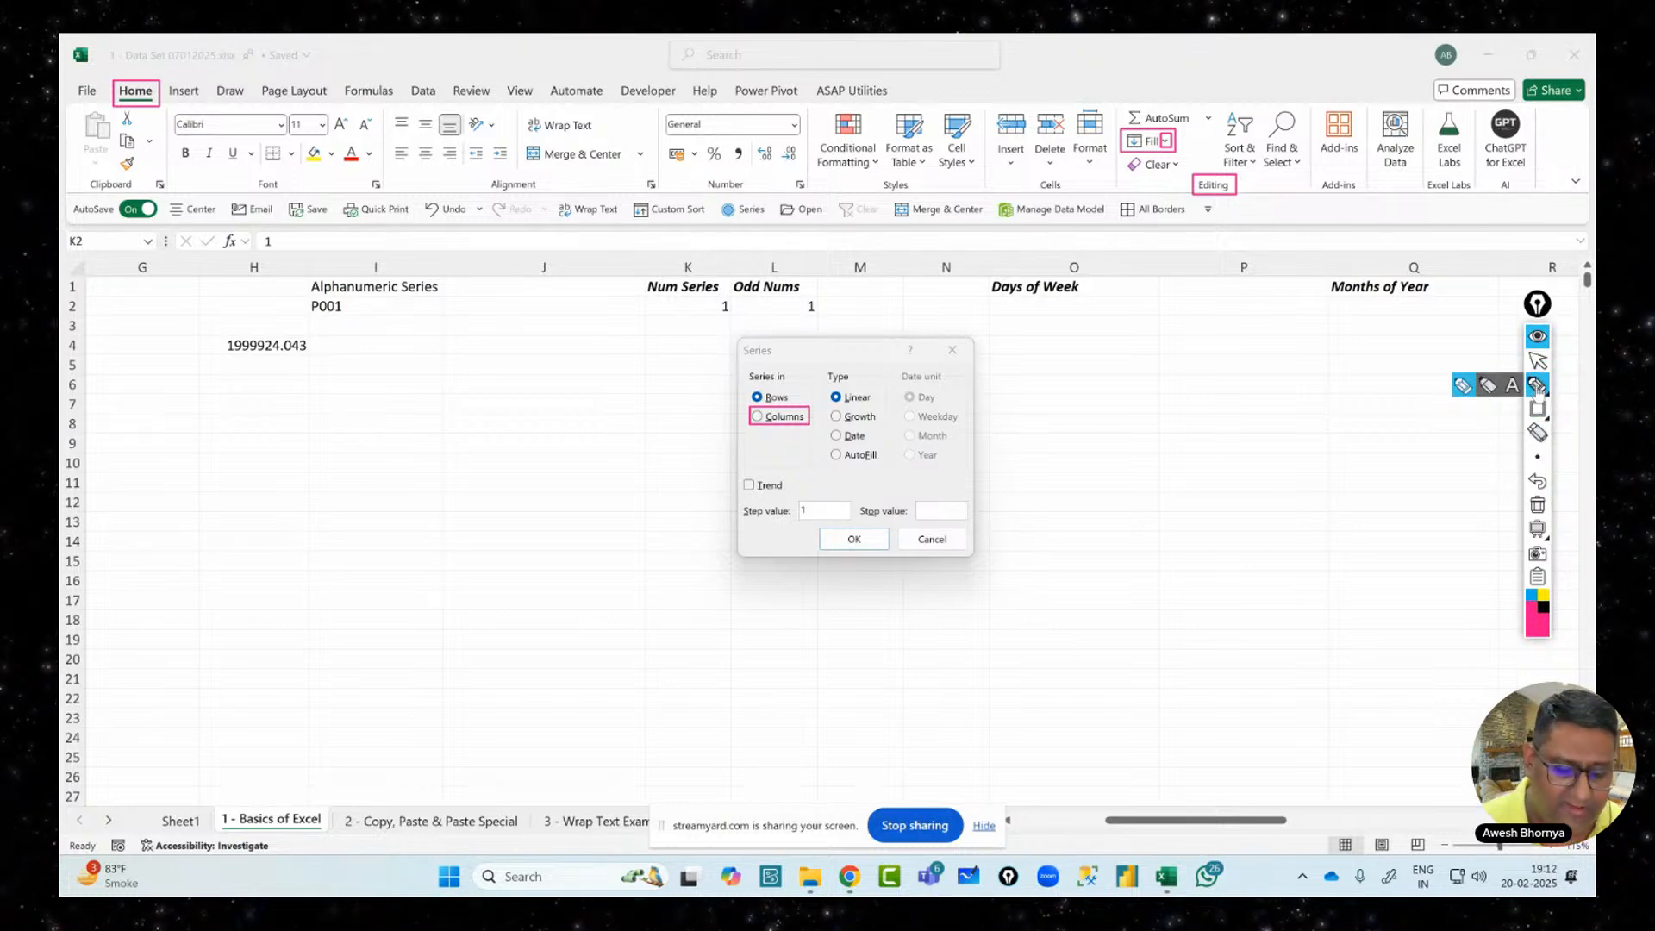
{"action": "mouse_move", "coordinate": [1093, 496]}
{"action": "left_mouse_down"}
{"action": "mouse_move", "coordinate": [1177, 470]}
{"action": "mouse_move", "coordinate": [1183, 542]}
{"action": "mouse_move", "coordinate": [1202, 517]}
{"action": "left_mouse_up"}
{"action": "mouse_move", "coordinate": [1174, 570]}
{"action": "left_mouse_down"}
{"action": "mouse_move", "coordinate": [1181, 595]}
{"action": "mouse_move", "coordinate": [1223, 595]}
{"action": "left_mouse_up"}
{"action": "left_click", "coordinate": [1228, 556]}
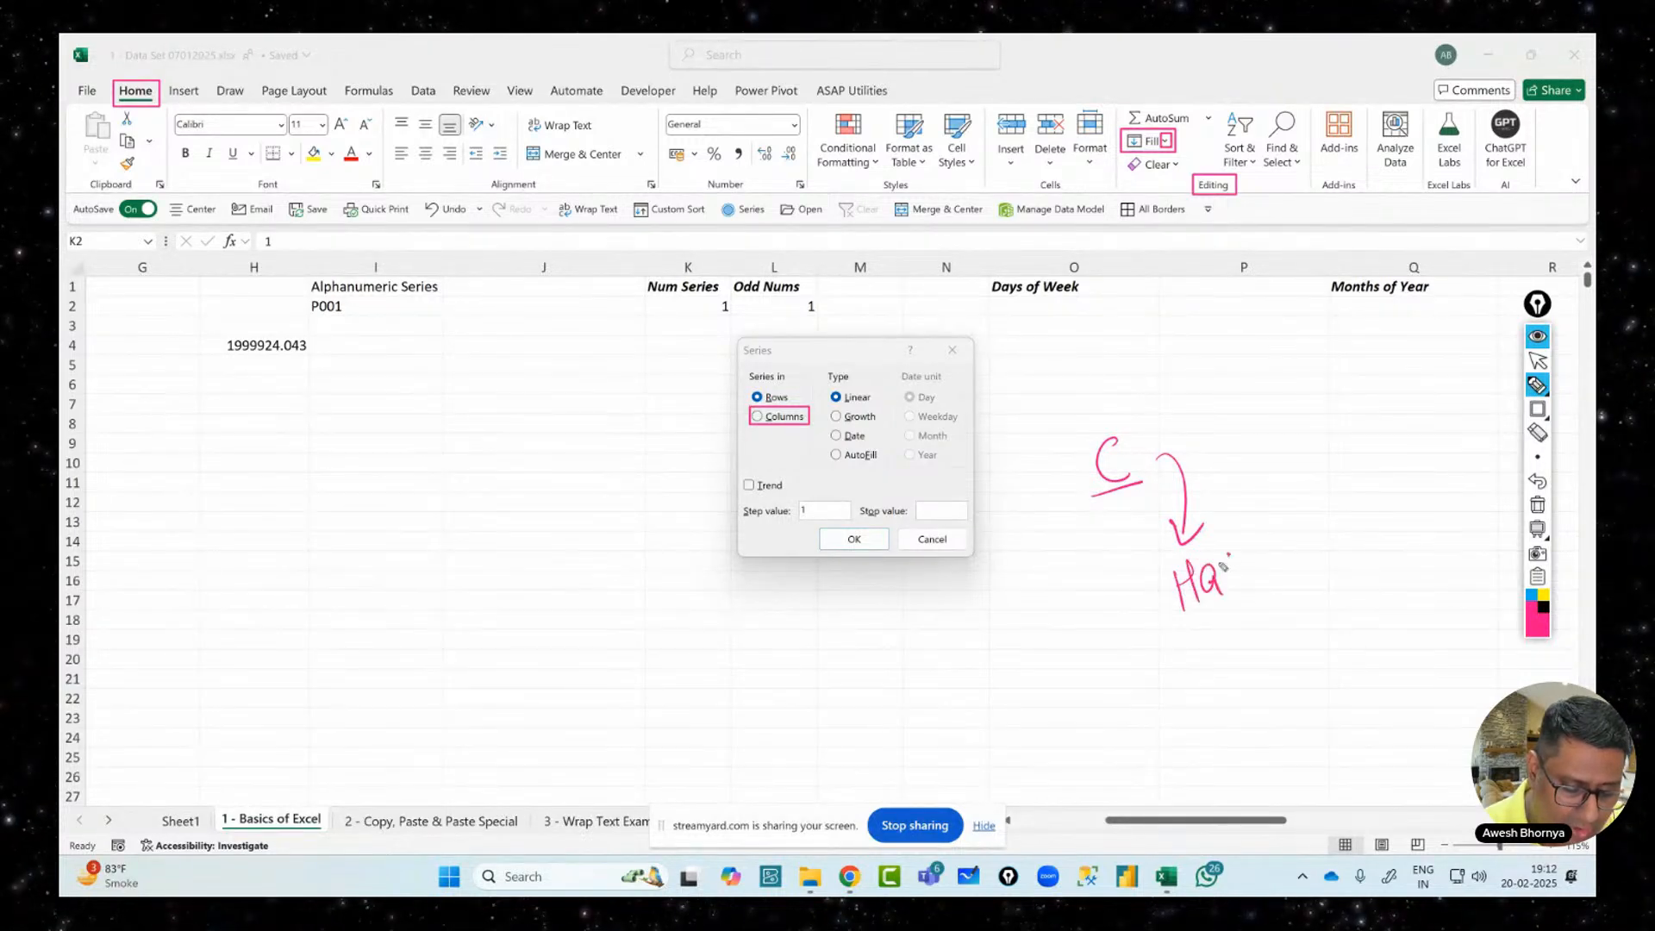
{"action": "left_click", "coordinate": [1540, 485]}
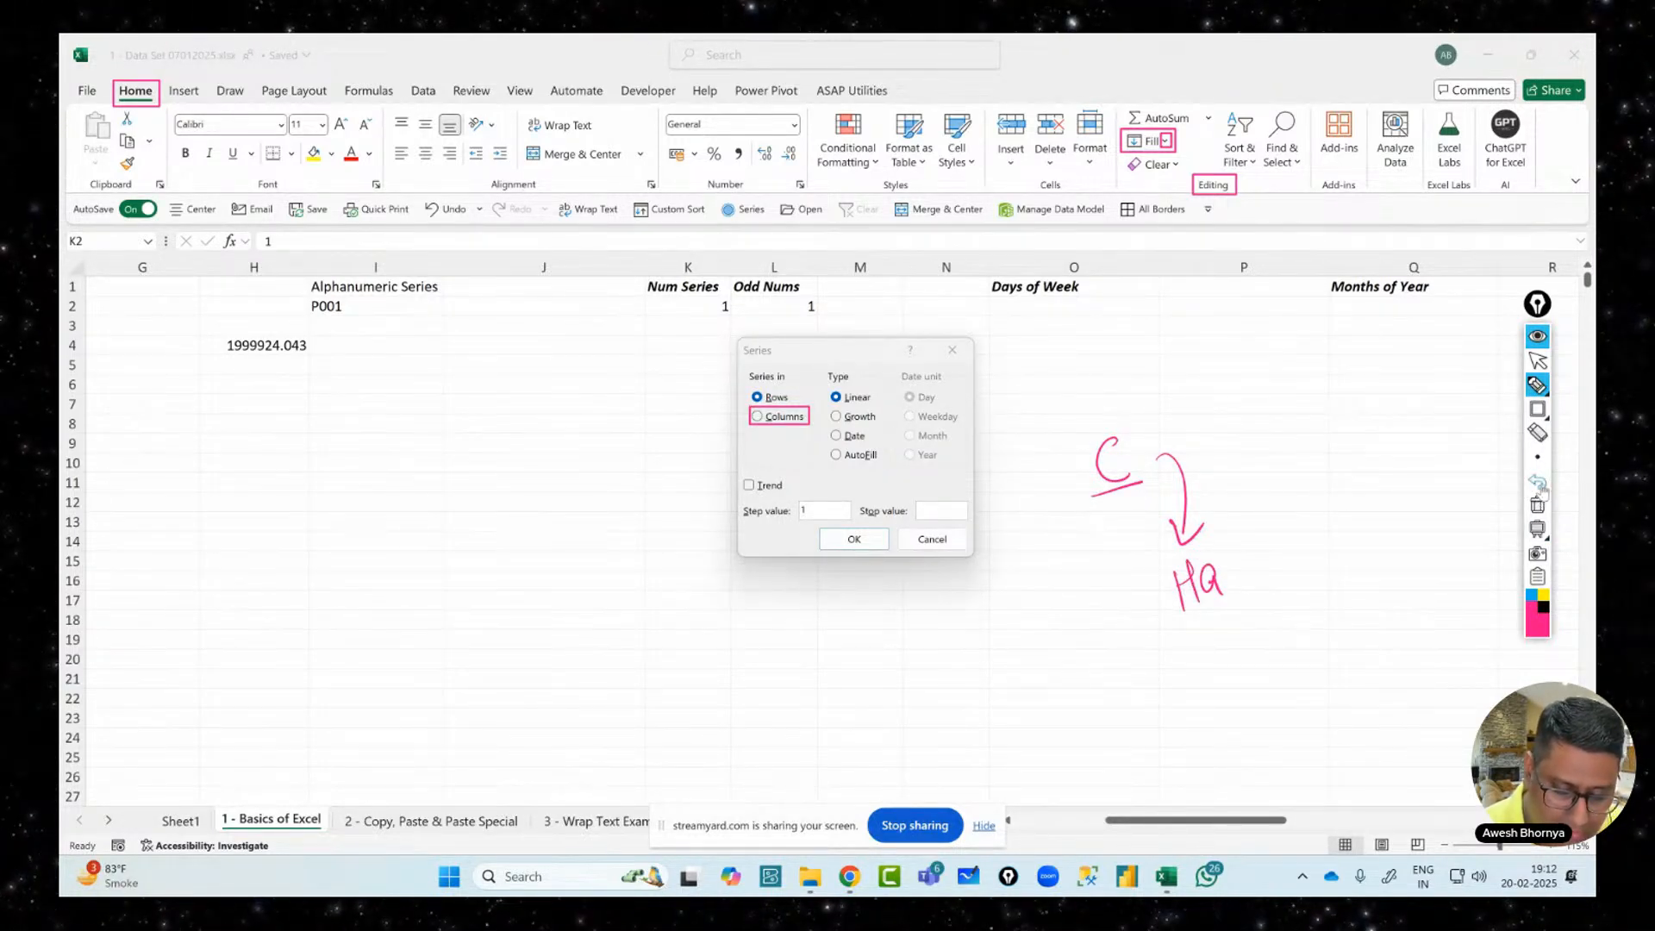
{"action": "left_click", "coordinate": [1540, 485]}
{"action": "left_click_drag", "start_coordinate": [1221, 570], "coordinate": [1234, 586]}
{"action": "left_click_drag", "start_coordinate": [1219, 566], "coordinate": [1268, 567]}
{"action": "mouse_move", "coordinate": [1281, 526]}
{"action": "left_mouse_down"}
{"action": "mouse_move", "coordinate": [1295, 569]}
{"action": "mouse_move", "coordinate": [1322, 542]}
{"action": "left_mouse_up"}
{"action": "left_click_drag", "start_coordinate": [1326, 528], "coordinate": [1337, 552]}
{"action": "left_click_drag", "start_coordinate": [1347, 516], "coordinate": [1360, 583]}
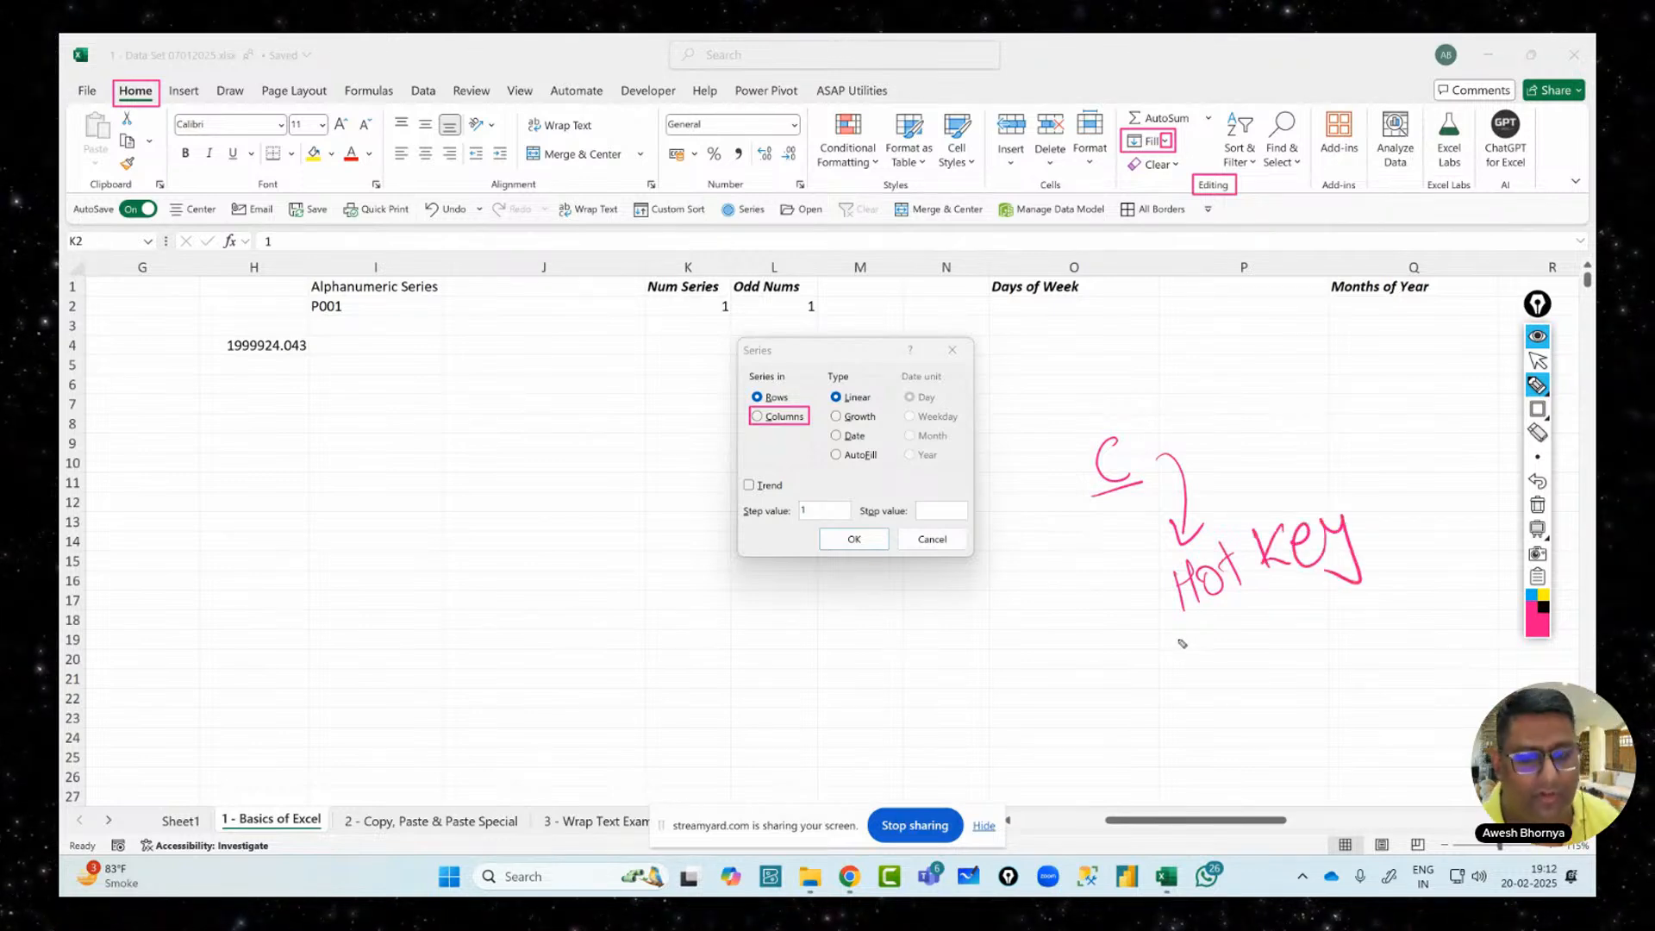
Add 'Accelerator Key.' beneath the note, then erase all the handwriting
{"action": "mouse_move", "coordinate": [1137, 674]}
{"action": "left_mouse_down"}
{"action": "mouse_move", "coordinate": [1160, 728]}
{"action": "mouse_move", "coordinate": [1264, 712]}
{"action": "mouse_move", "coordinate": [1412, 622]}
{"action": "mouse_move", "coordinate": [1424, 590]}
{"action": "left_mouse_up"}
{"action": "mouse_move", "coordinate": [1335, 703]}
{"action": "left_mouse_down"}
{"action": "mouse_move", "coordinate": [1402, 718]}
{"action": "mouse_move", "coordinate": [1450, 771]}
{"action": "left_mouse_up"}
{"action": "left_click", "coordinate": [1451, 712]}
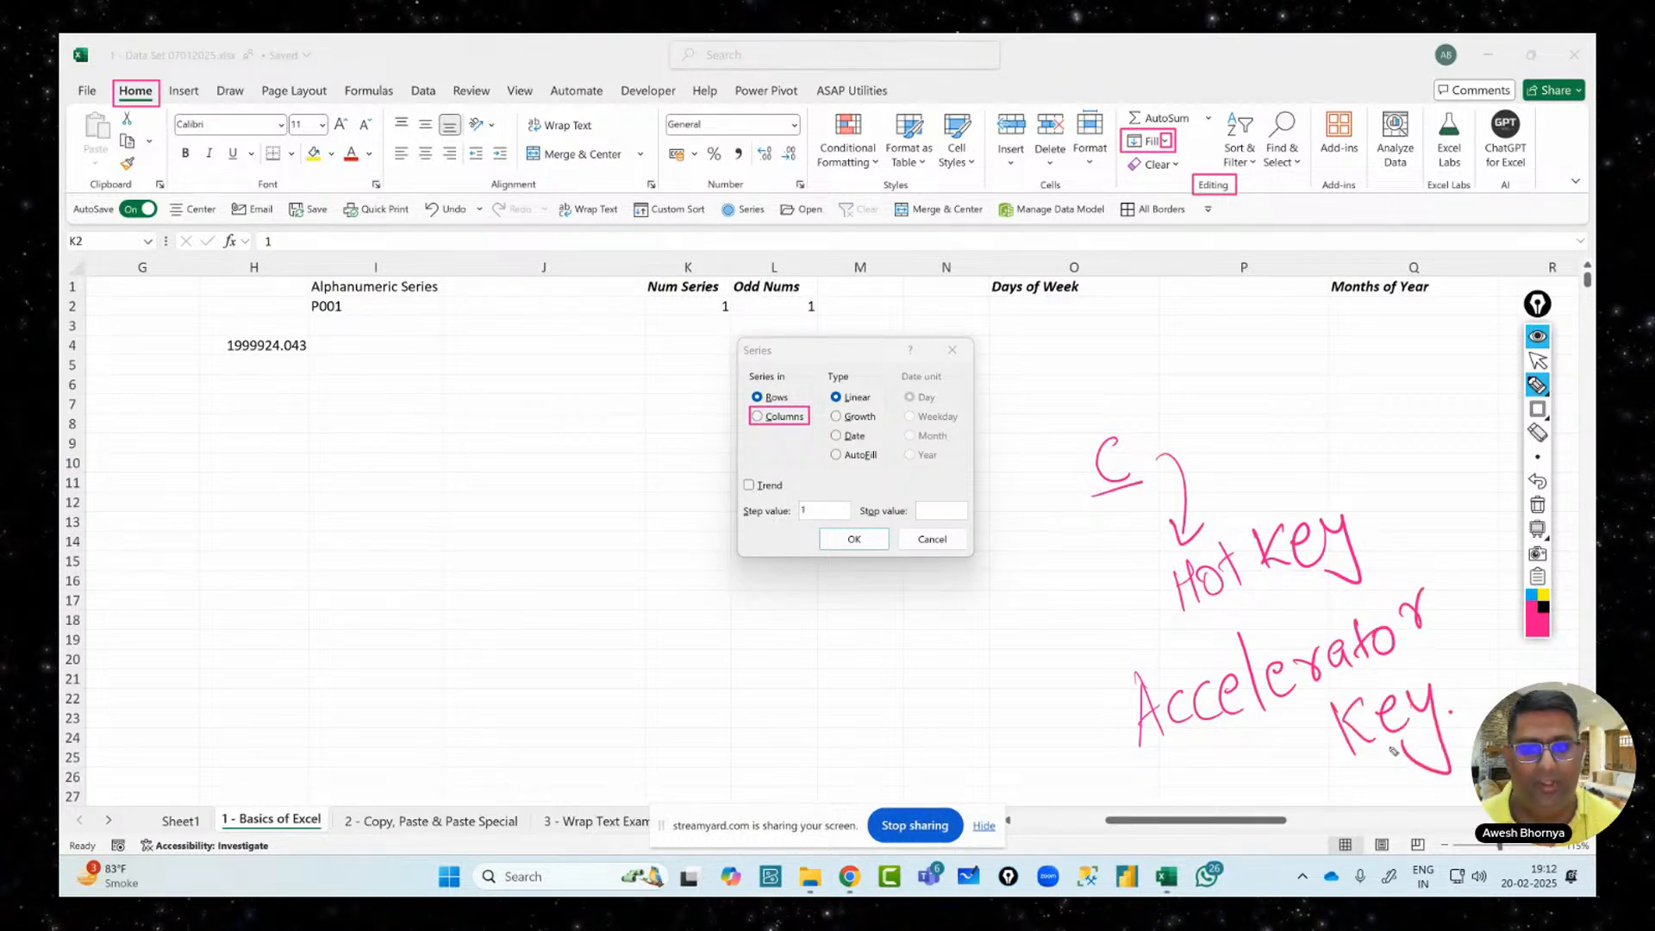
{"action": "left_click", "coordinate": [1539, 361]}
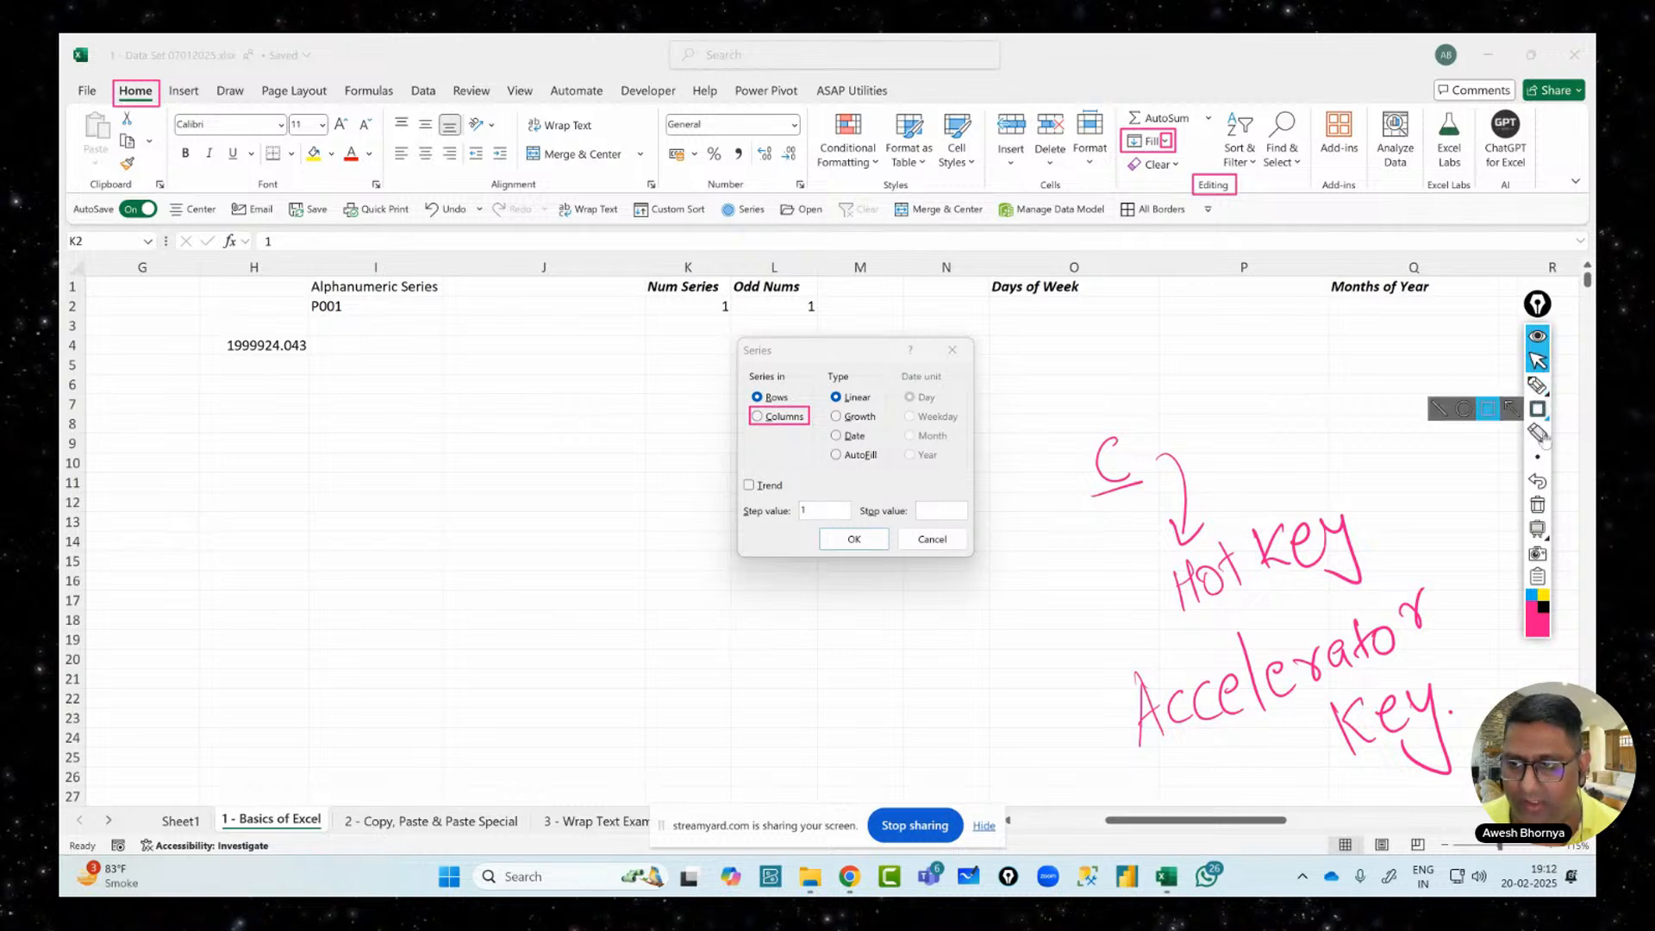
{"action": "left_click", "coordinate": [1540, 506]}
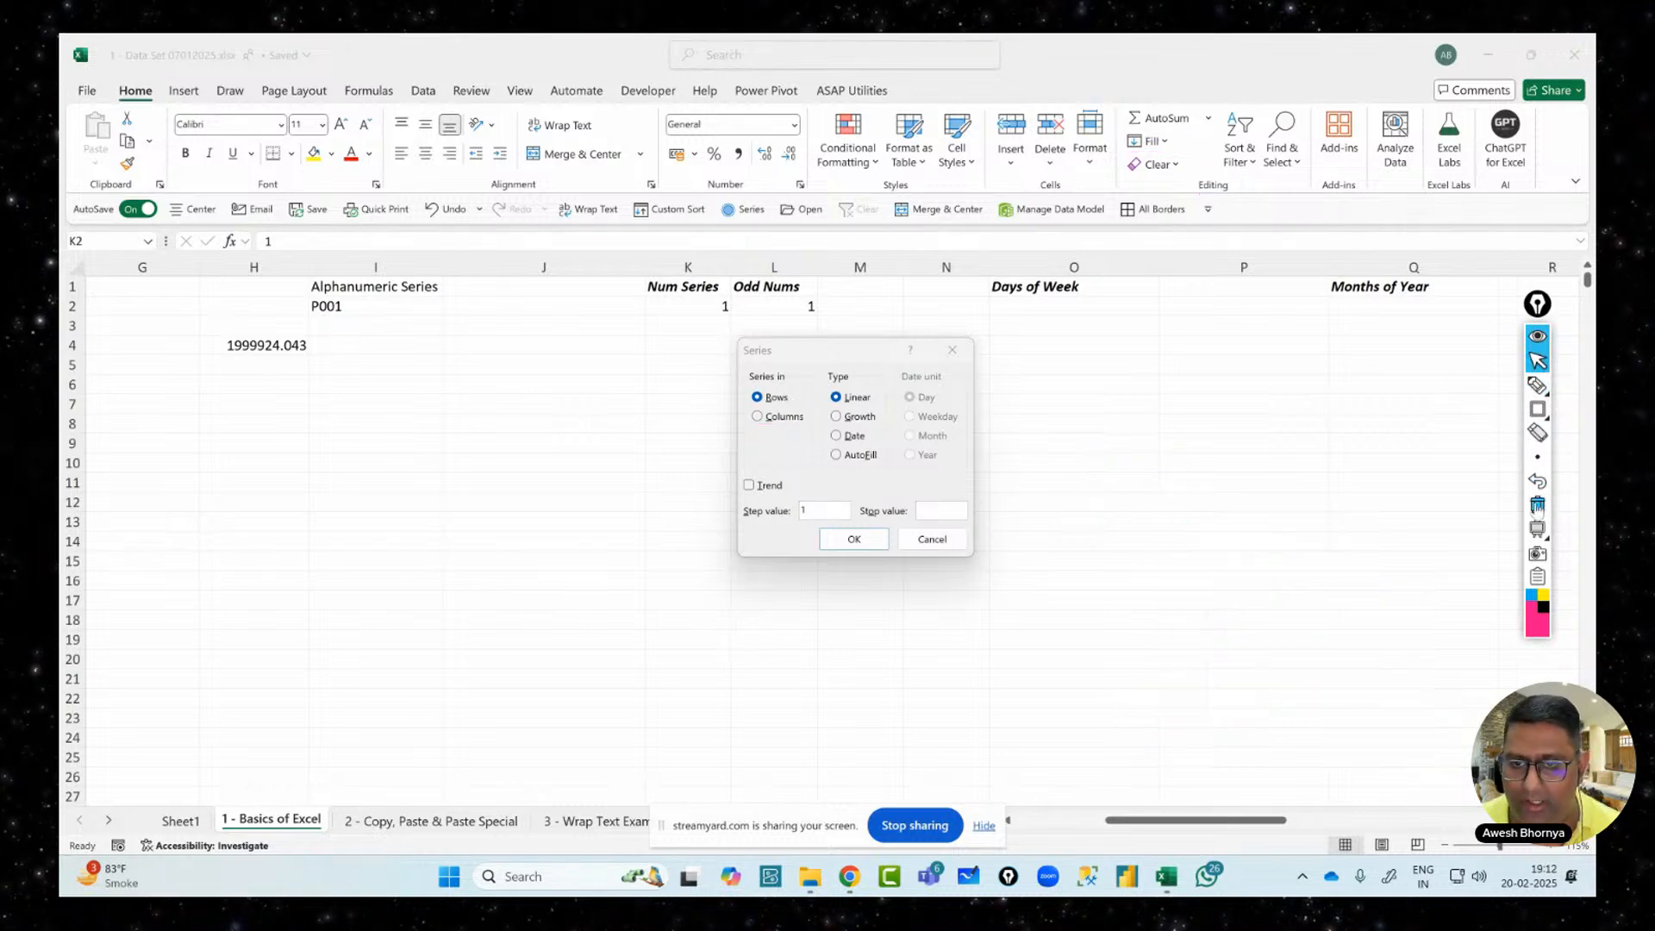
Fill column K as a Columns series with stop value 100000, then verify it ends at K100001
{"action": "left_click", "coordinate": [760, 418]}
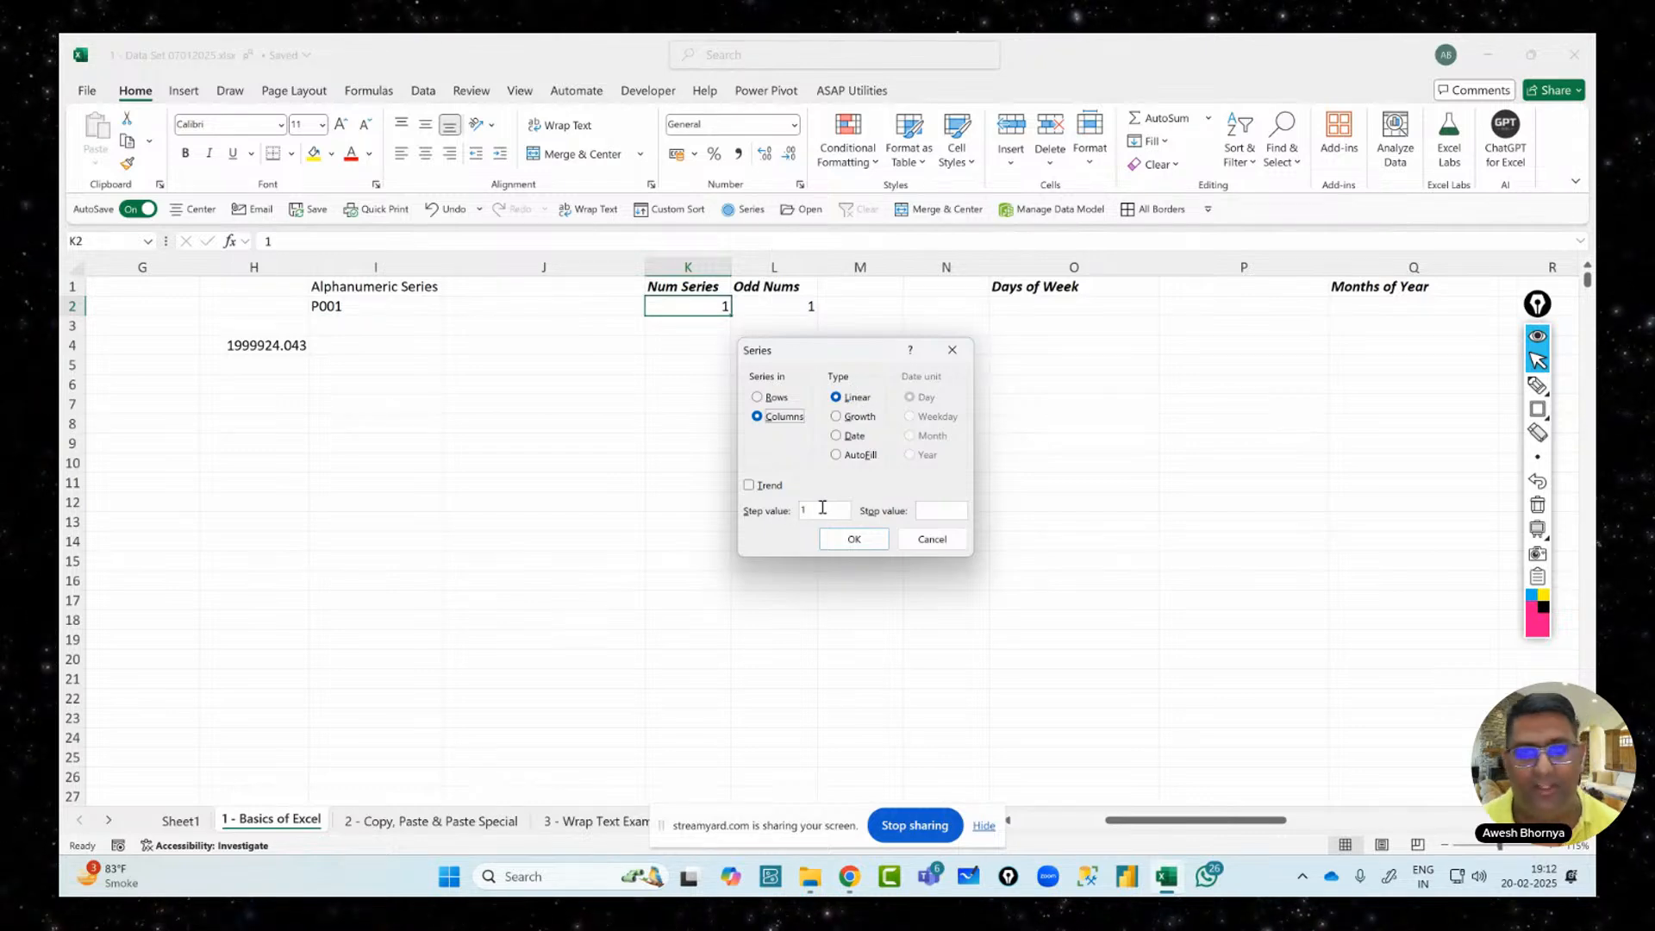
{"action": "left_click", "coordinate": [963, 508]}
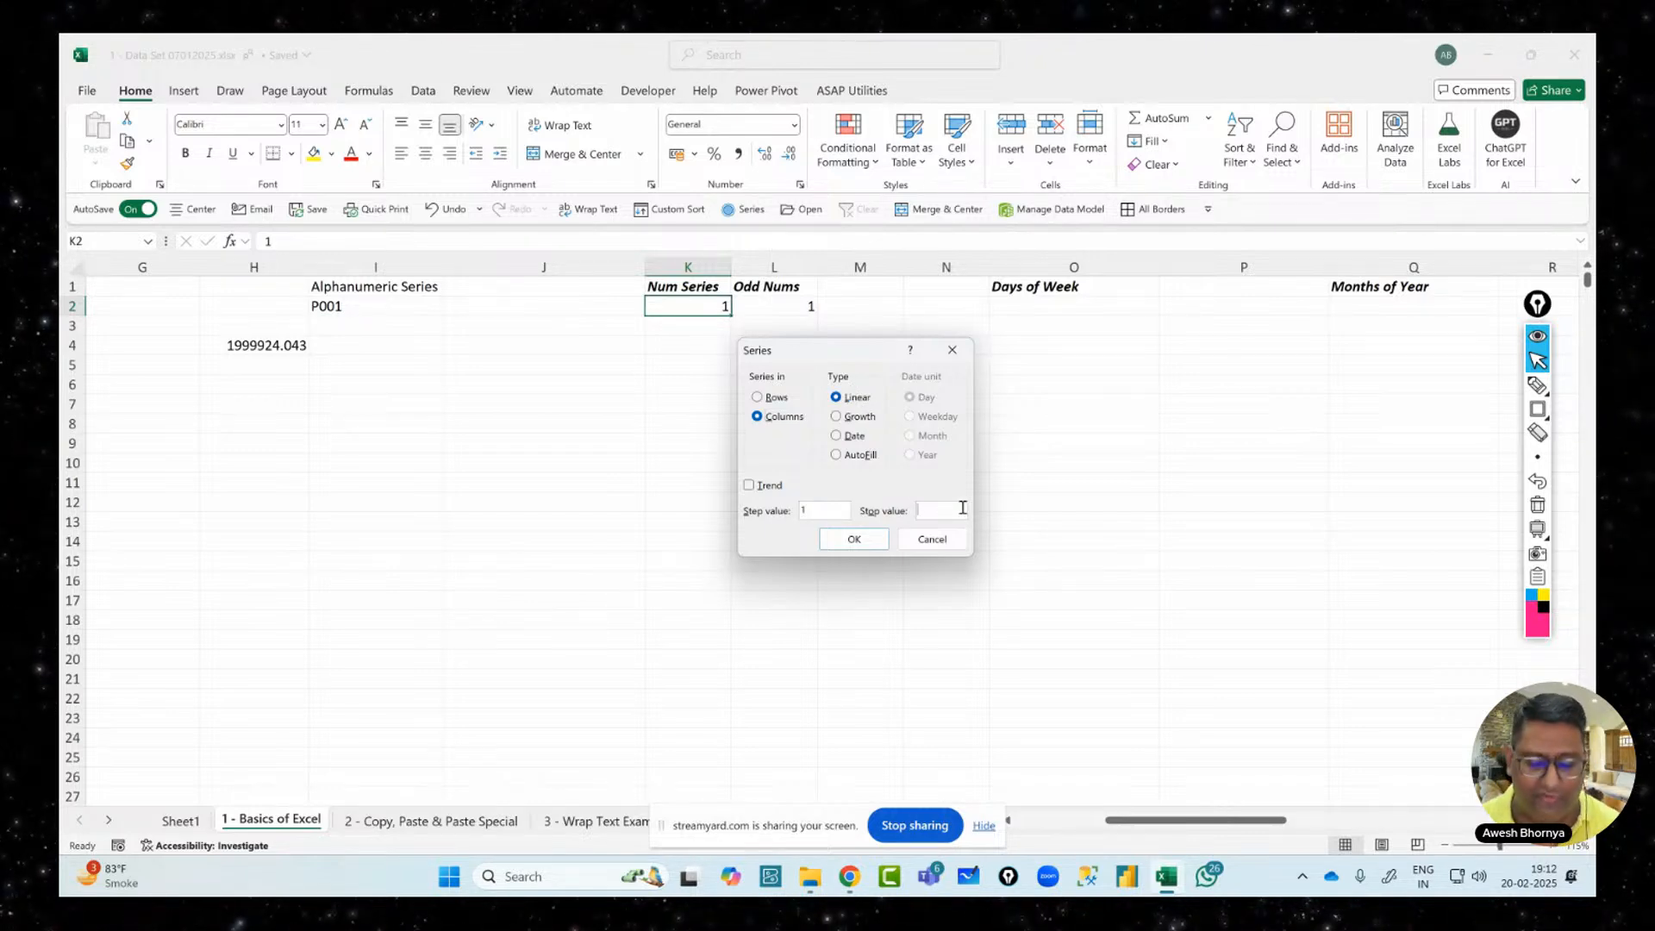
{"action": "type", "text": "10000"}
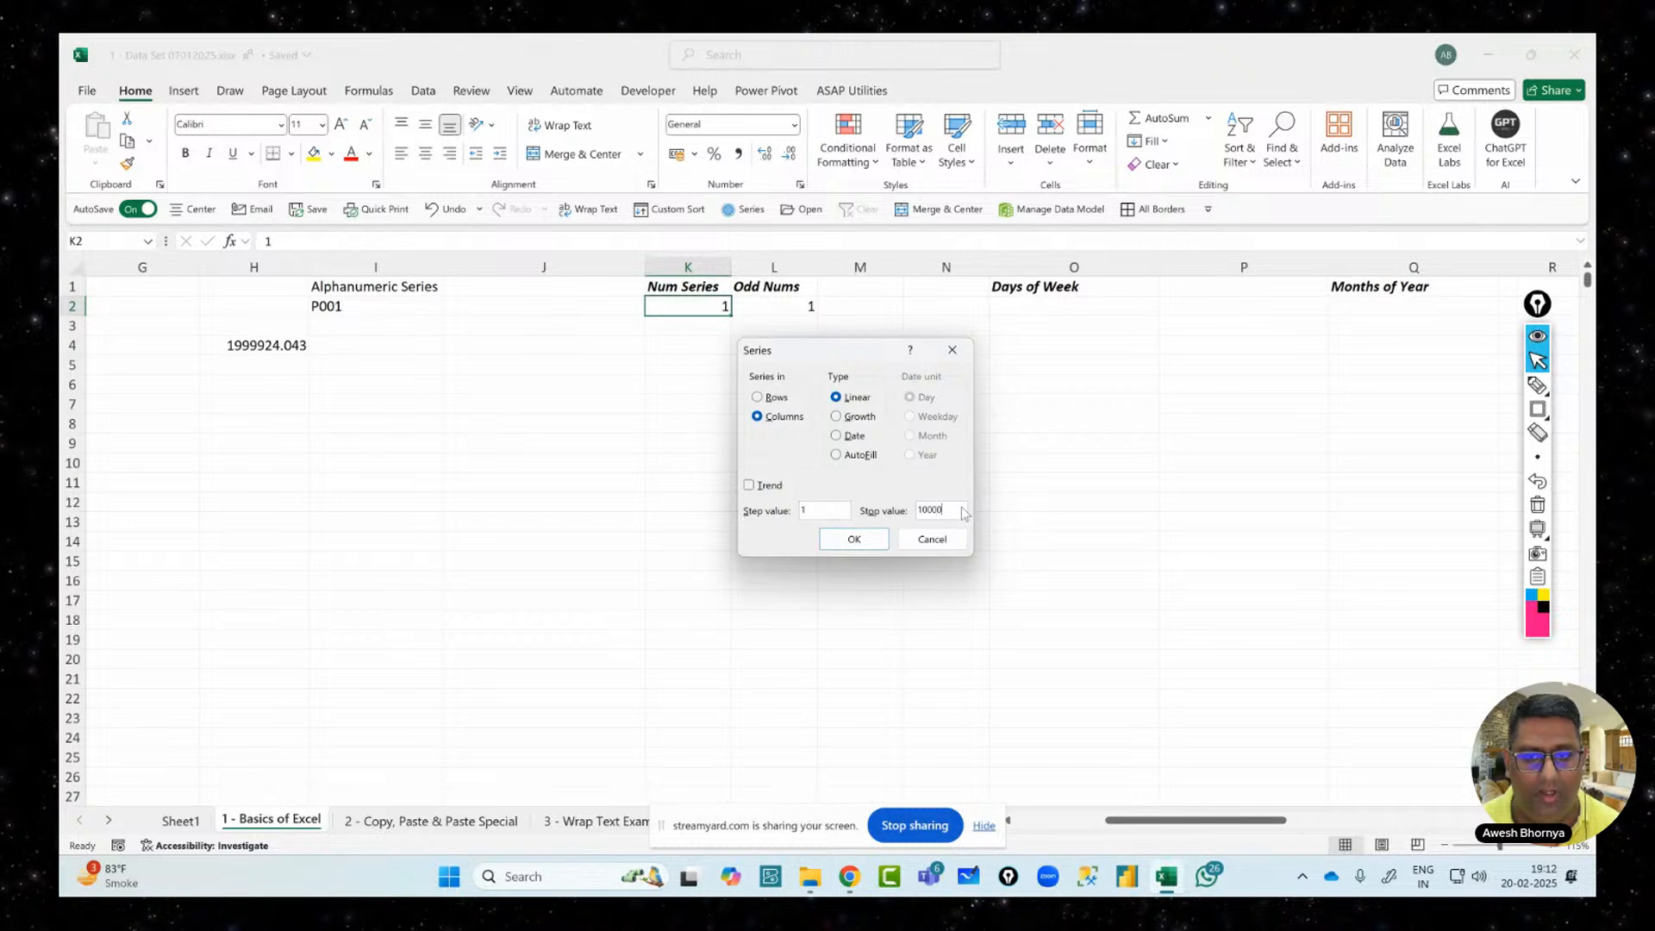
{"action": "type", "text": "0"}
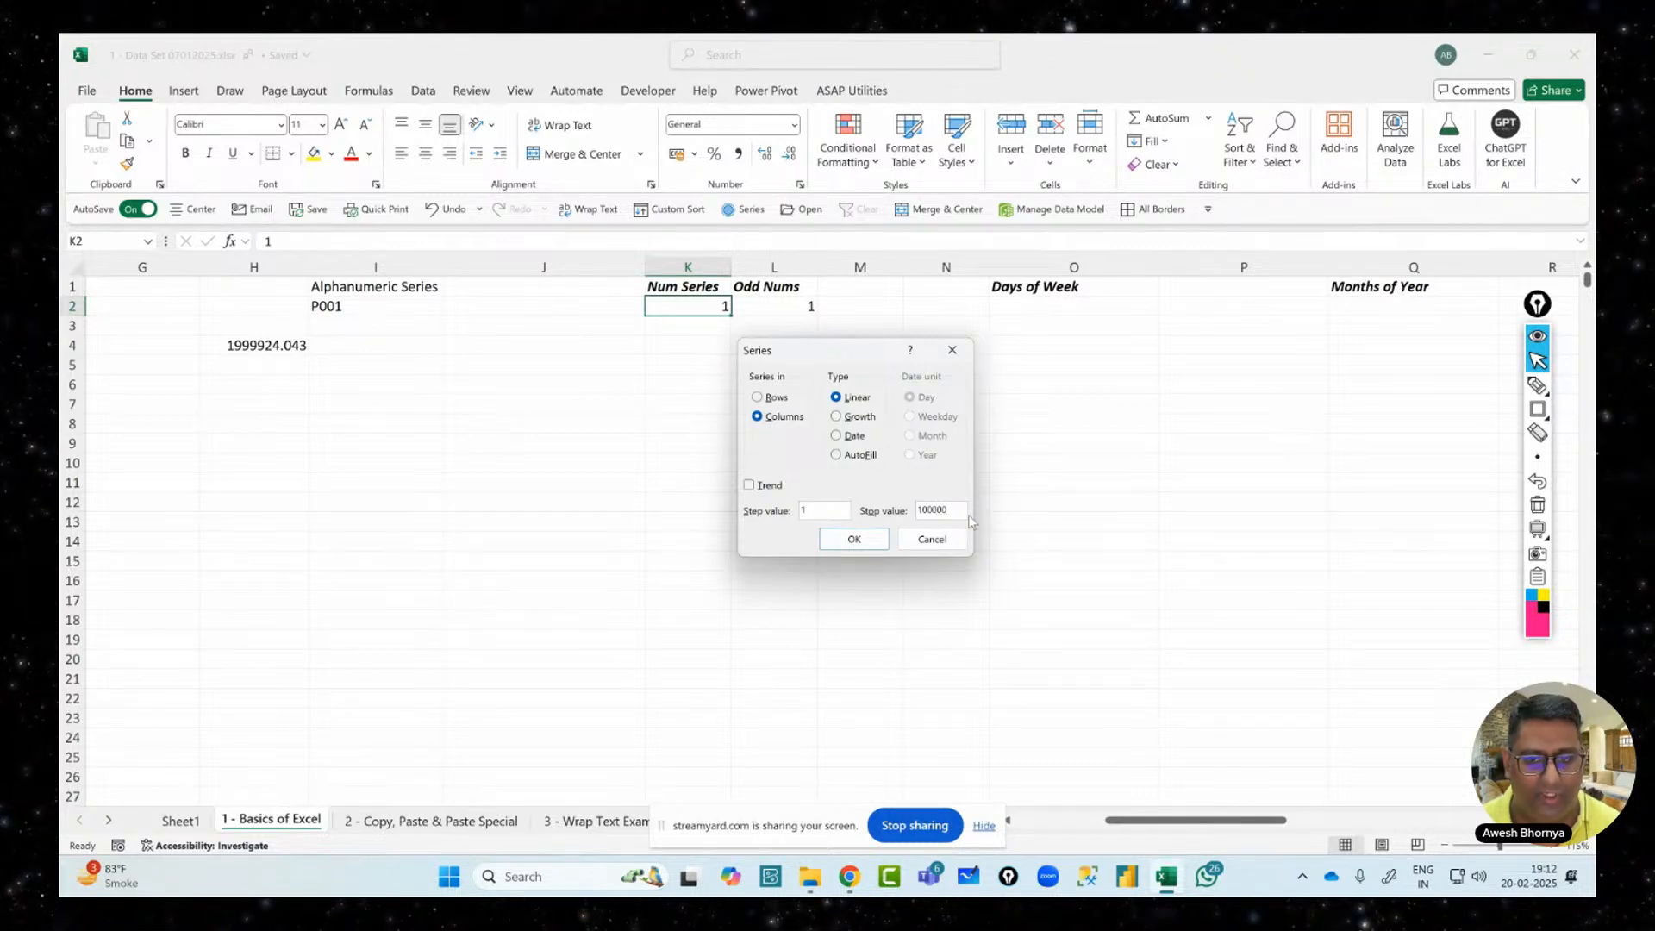
{"action": "left_click", "coordinate": [852, 542]}
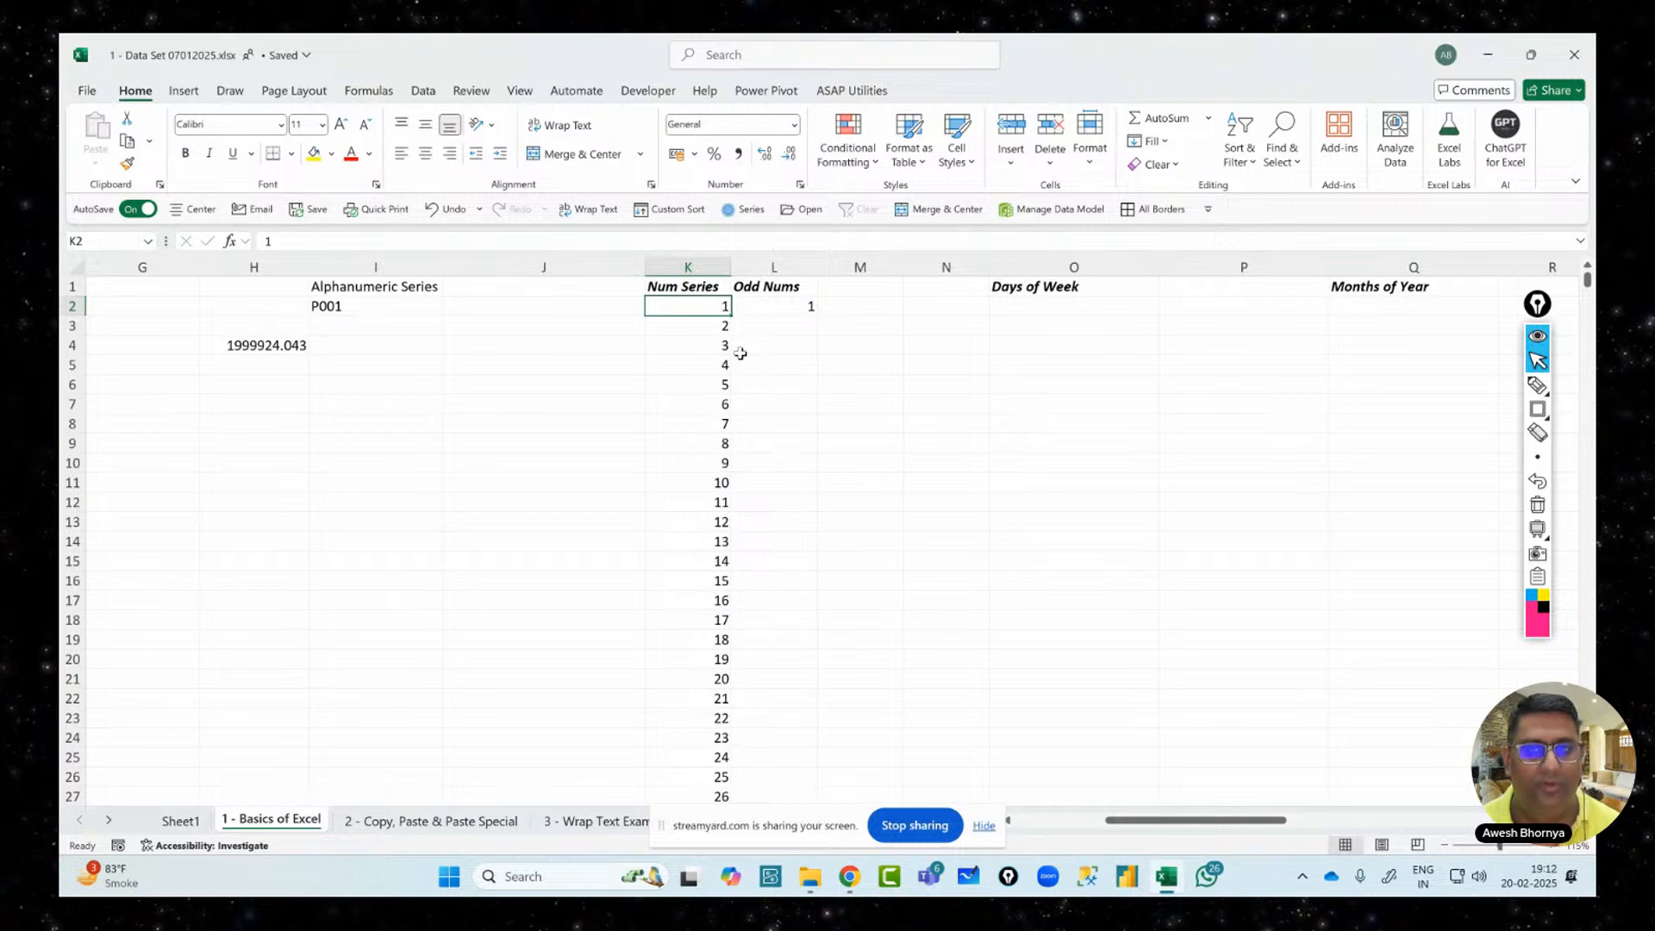
{"action": "key", "text": "ctrl+Down"}
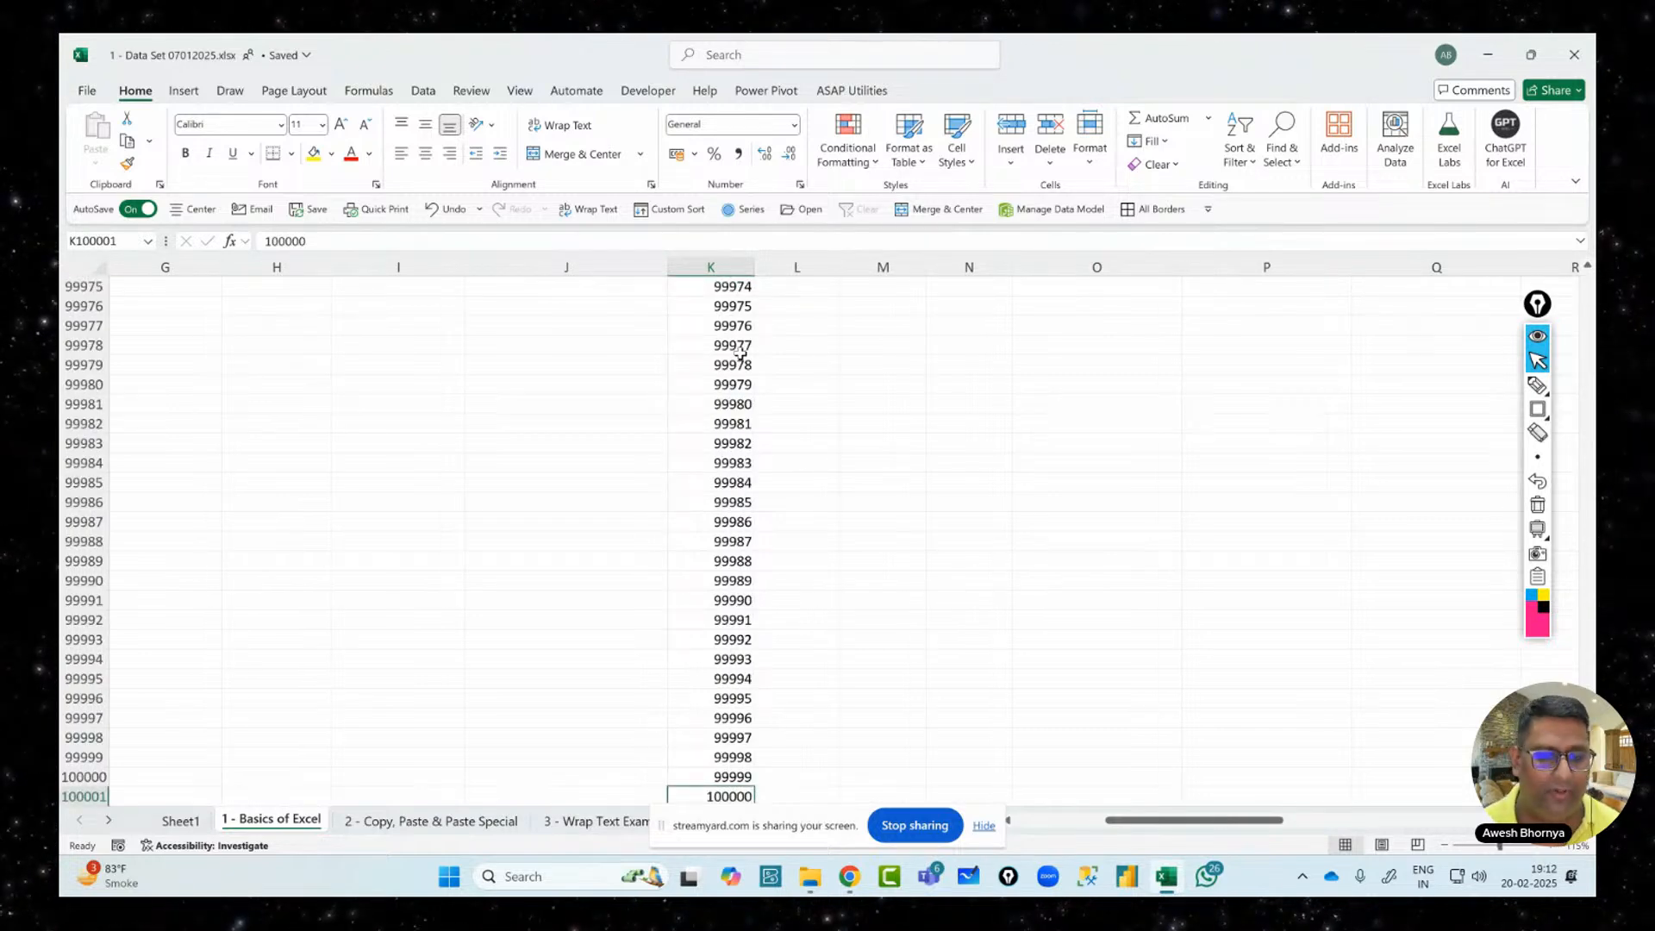
{"action": "key", "text": "ctrl+Up"}
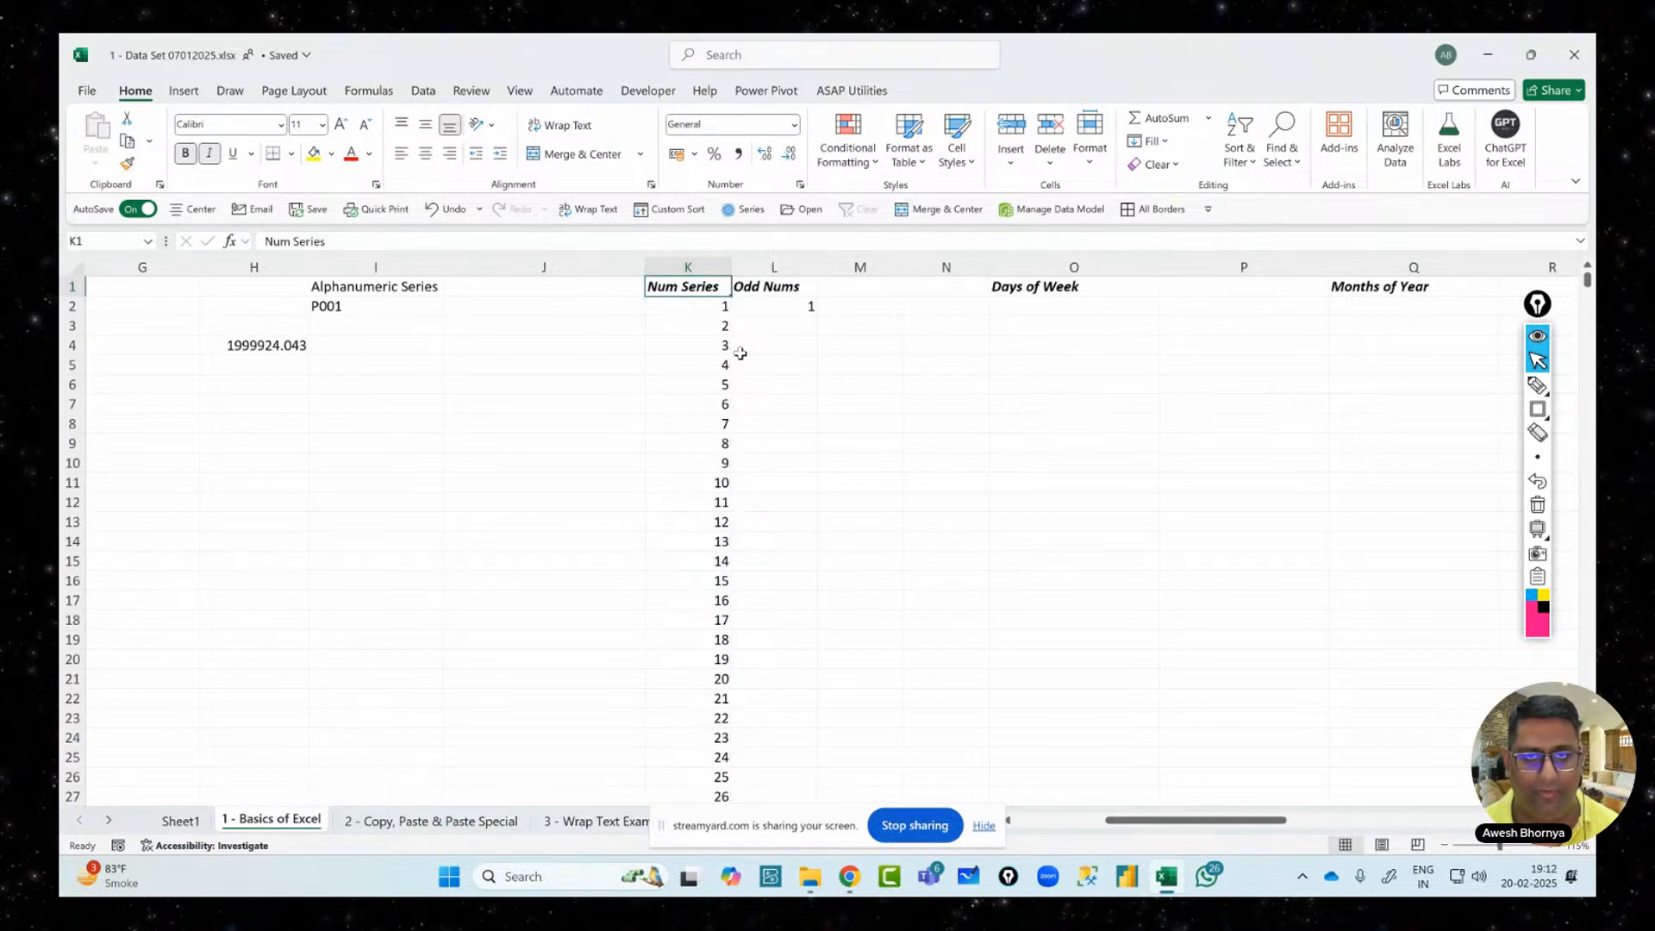
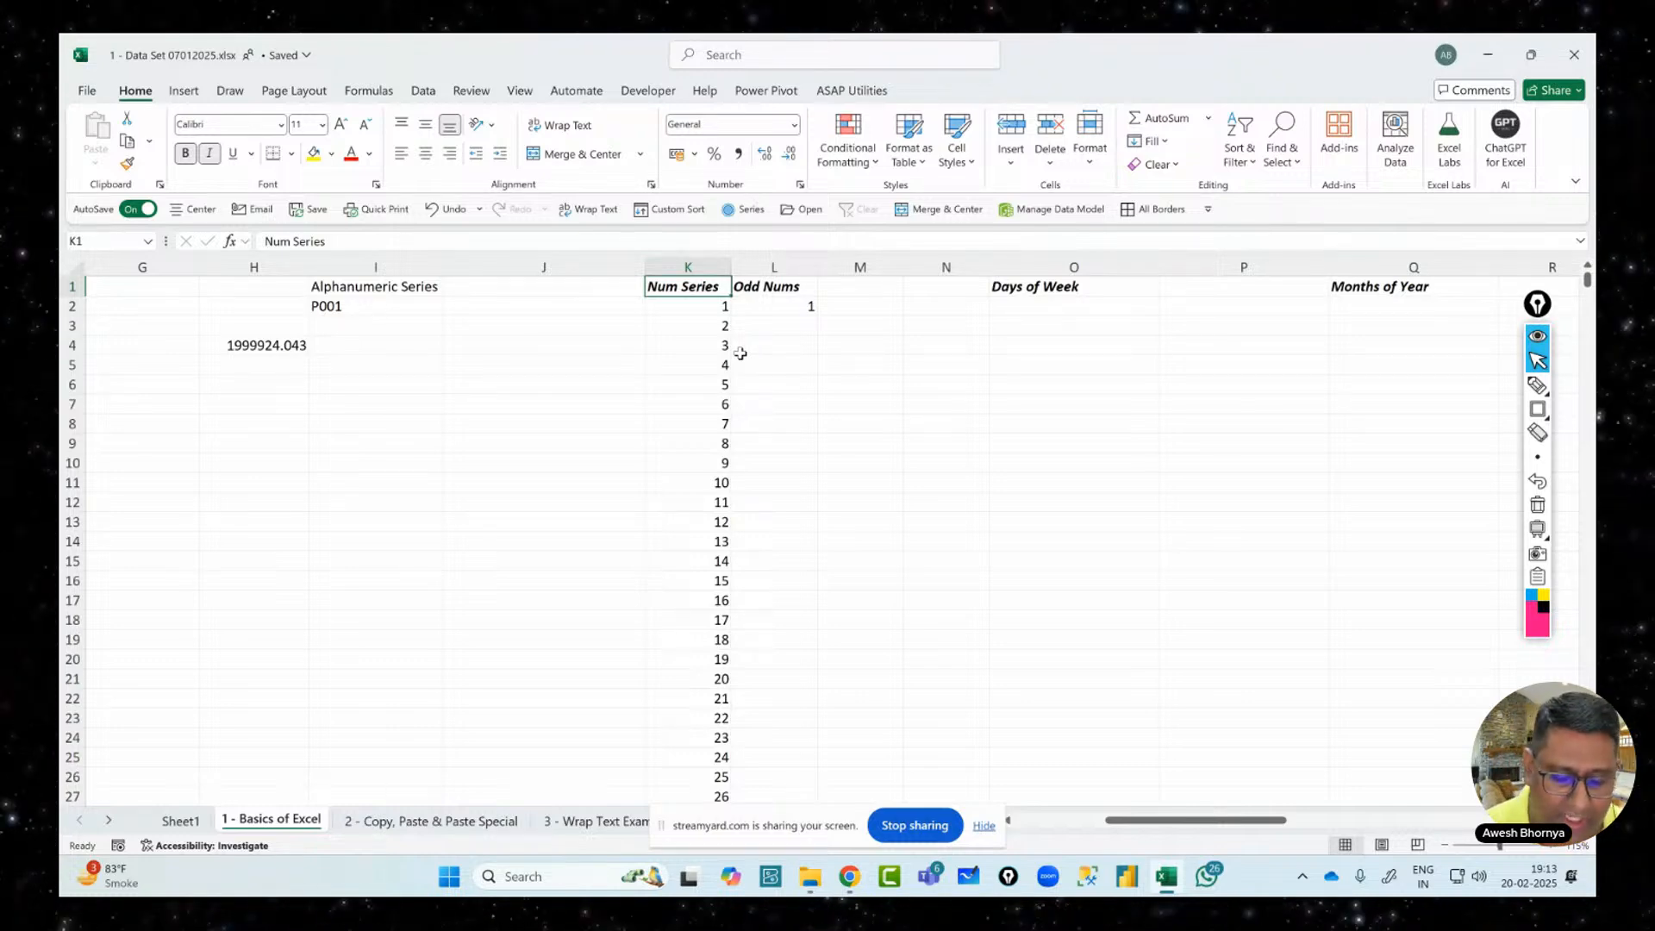
In pink ink, circle the Odd Nums, Days of Week and Months of Year headers, with an arrow under Odd Nums
{"action": "left_click", "coordinate": [1538, 386]}
{"action": "mouse_move", "coordinate": [805, 259]}
{"action": "left_mouse_down"}
{"action": "mouse_move", "coordinate": [820, 325]}
{"action": "mouse_move", "coordinate": [798, 248]}
{"action": "left_mouse_up"}
{"action": "mouse_move", "coordinate": [806, 338]}
{"action": "left_mouse_down"}
{"action": "mouse_move", "coordinate": [807, 426]}
{"action": "mouse_move", "coordinate": [841, 396]}
{"action": "left_mouse_up"}
{"action": "mouse_move", "coordinate": [1075, 268]}
{"action": "left_mouse_down"}
{"action": "mouse_move", "coordinate": [1120, 295]}
{"action": "mouse_move", "coordinate": [1017, 255]}
{"action": "left_mouse_up"}
{"action": "mouse_move", "coordinate": [1423, 250]}
{"action": "left_mouse_down"}
{"action": "mouse_move", "coordinate": [1301, 310]}
{"action": "mouse_move", "coordinate": [1378, 235]}
{"action": "left_mouse_up"}
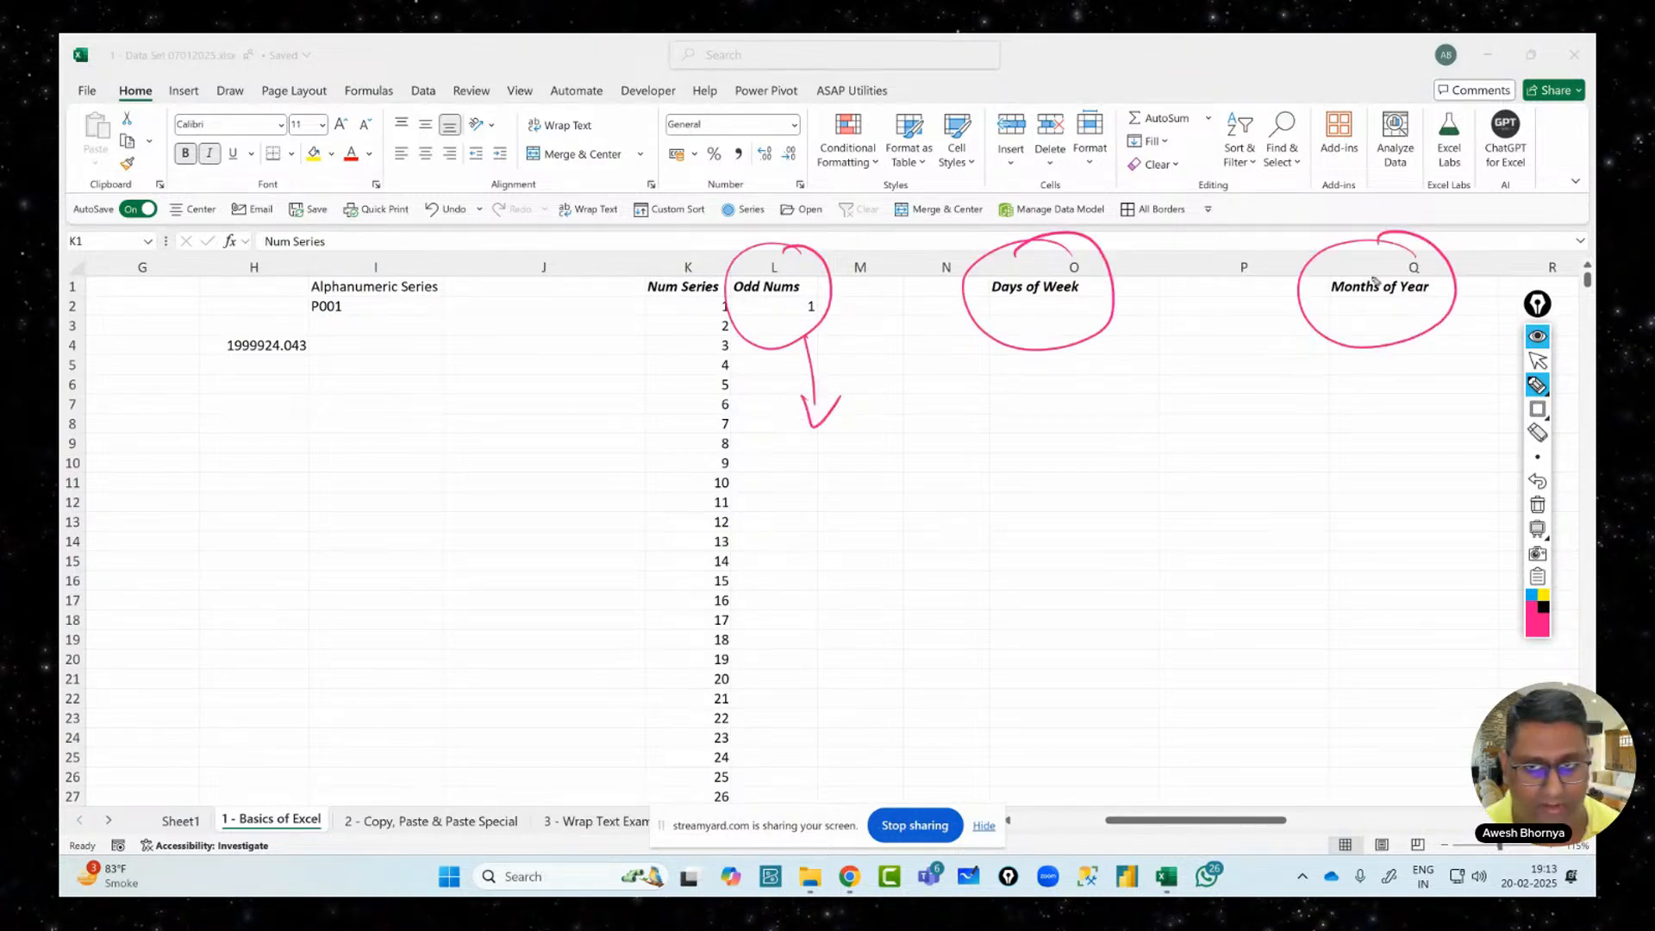
Tick Days of Week and Months of Year, and write Mon and Monday below
{"action": "left_click_drag", "start_coordinate": [1063, 379], "coordinate": [1166, 342]}
{"action": "left_click_drag", "start_coordinate": [1359, 360], "coordinate": [1437, 342]}
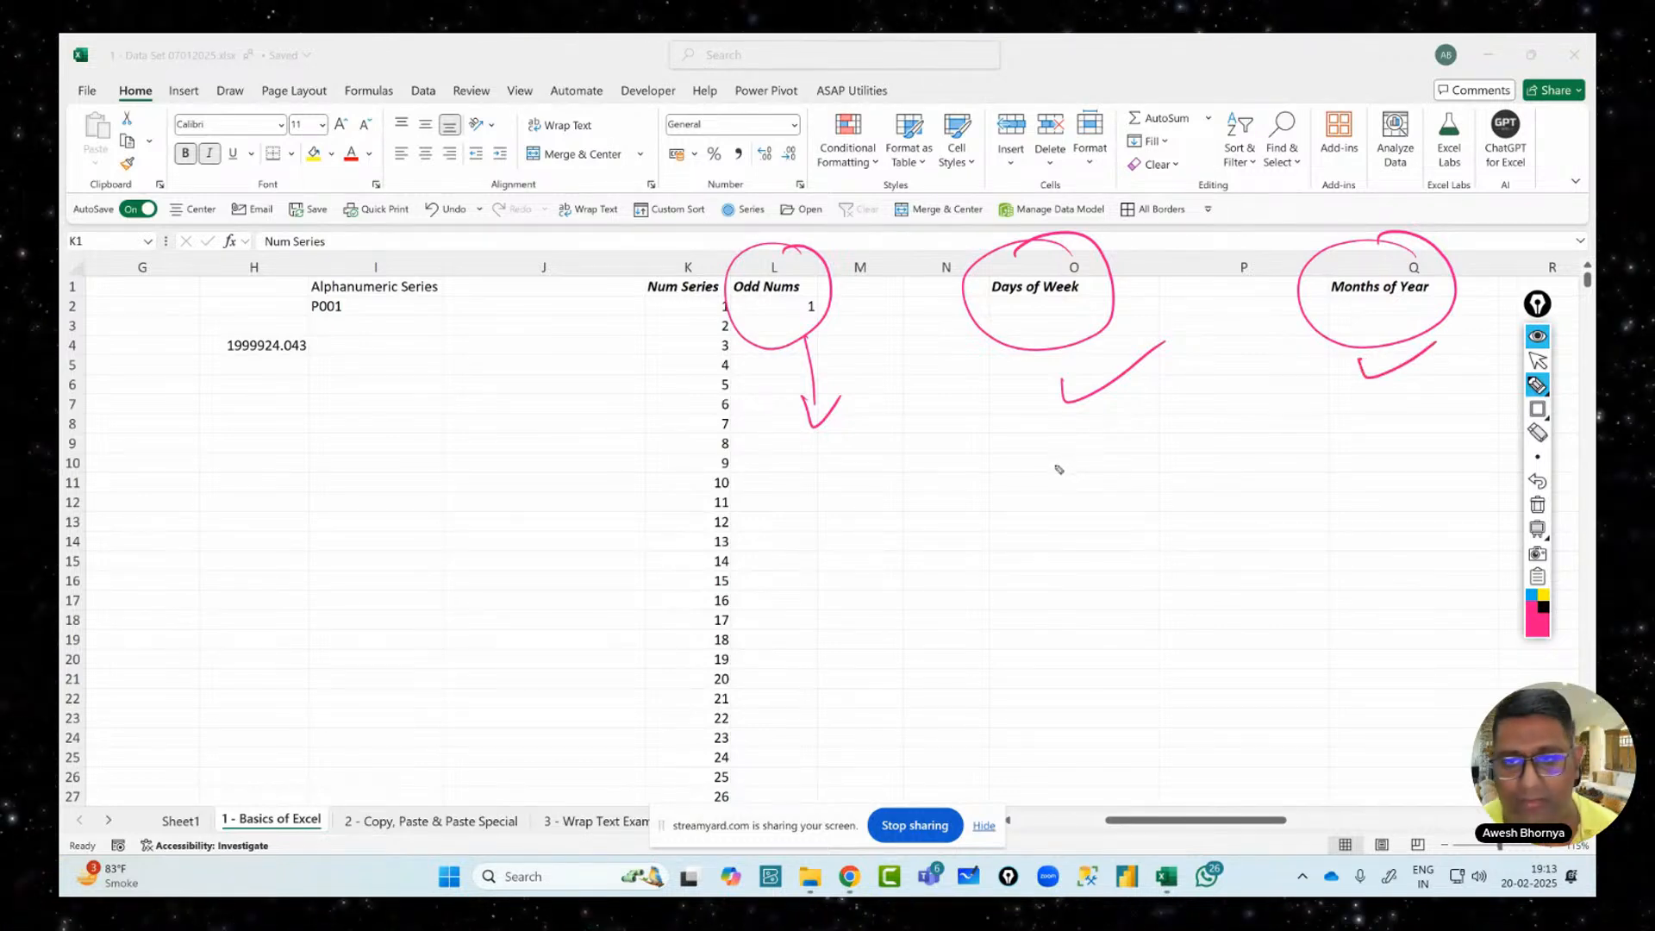
{"action": "mouse_move", "coordinate": [1052, 513]}
{"action": "left_mouse_down"}
{"action": "mouse_move", "coordinate": [1069, 453]}
{"action": "mouse_move", "coordinate": [1095, 483]}
{"action": "mouse_move", "coordinate": [1158, 442]}
{"action": "left_mouse_up"}
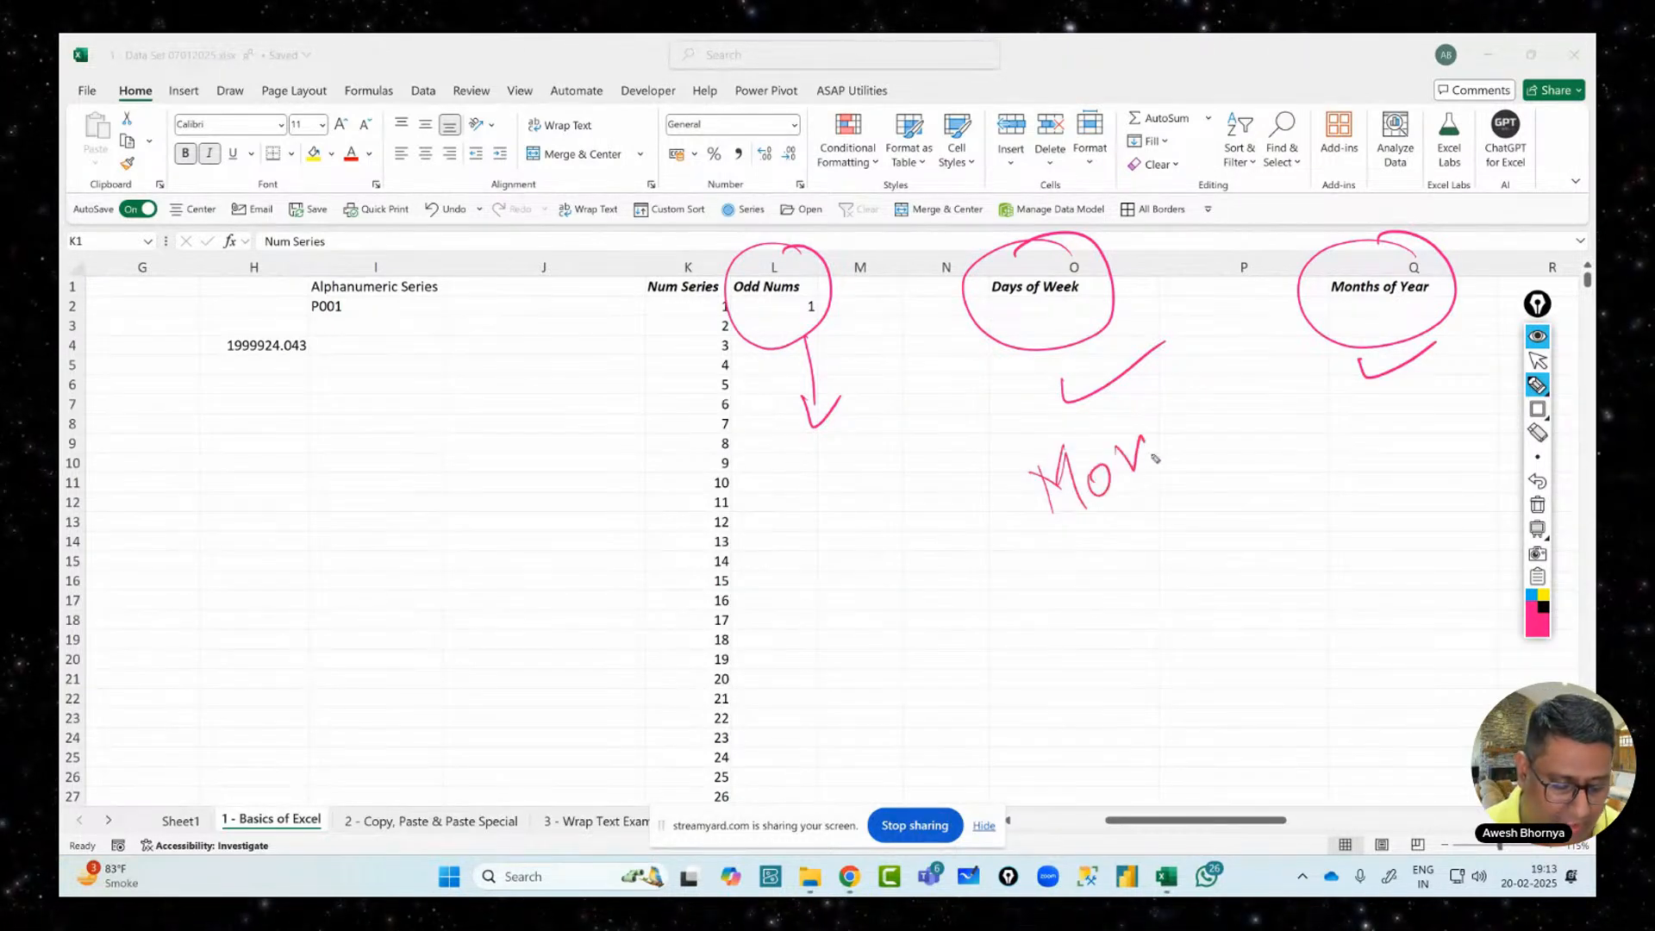
{"action": "mouse_move", "coordinate": [1092, 614]}
{"action": "left_mouse_down"}
{"action": "mouse_move", "coordinate": [1073, 571]}
{"action": "mouse_move", "coordinate": [1397, 522]}
{"action": "left_mouse_up"}
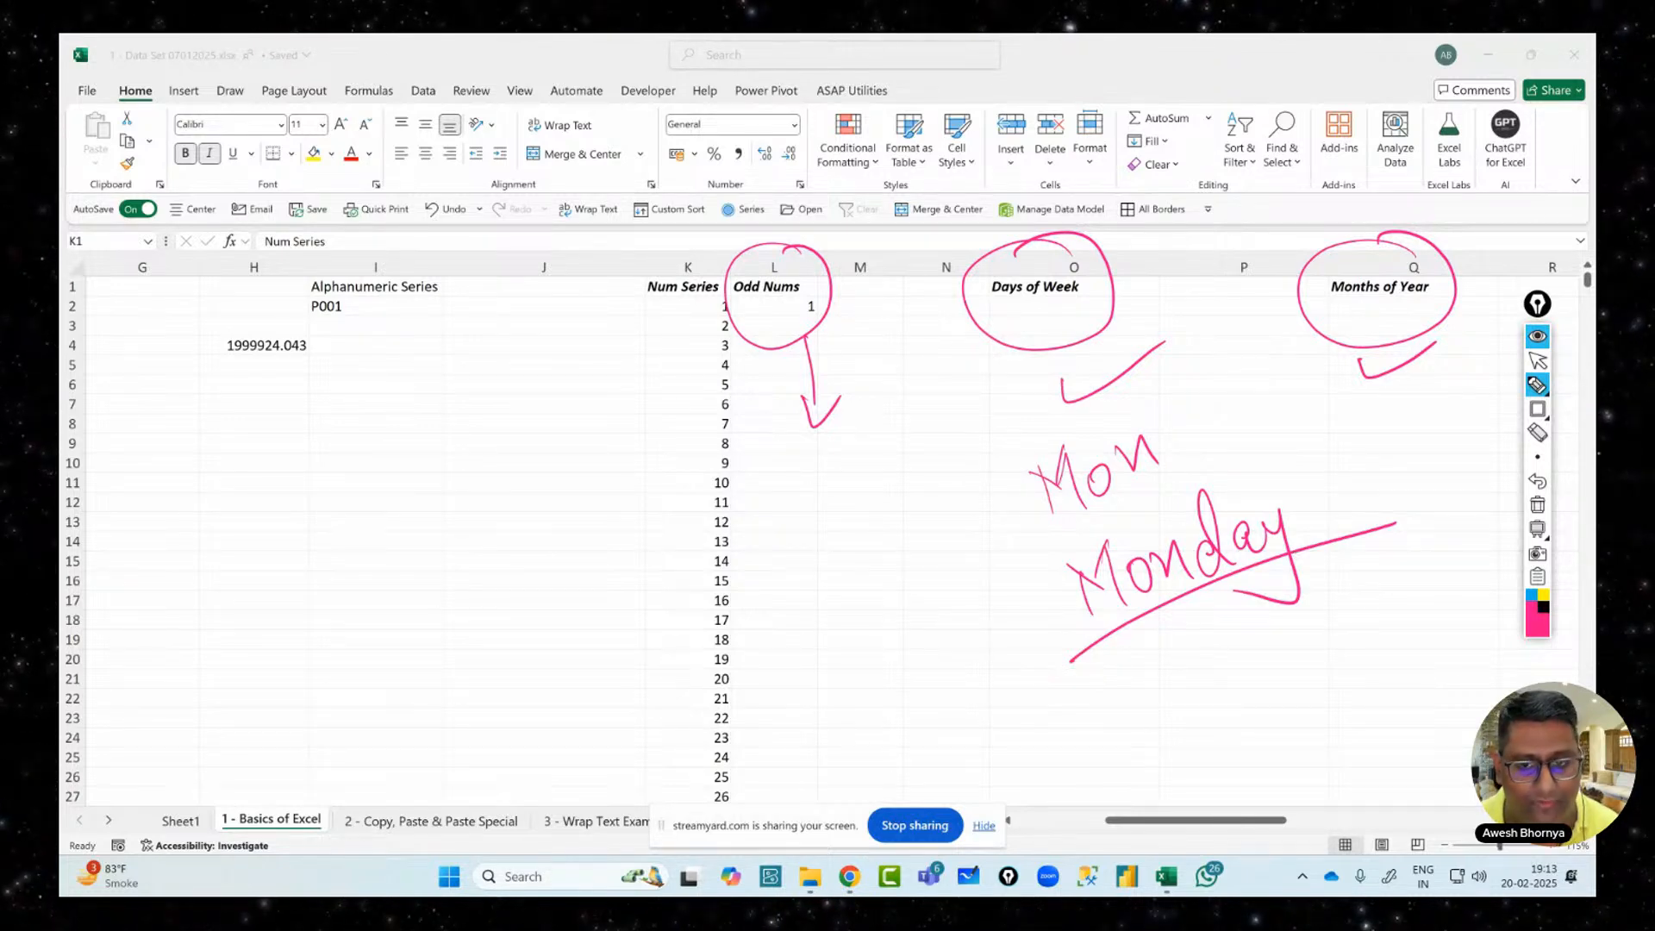
Leave the pen and stop screen sharing in the StreamYard studio
{"action": "left_click", "coordinate": [1538, 360]}
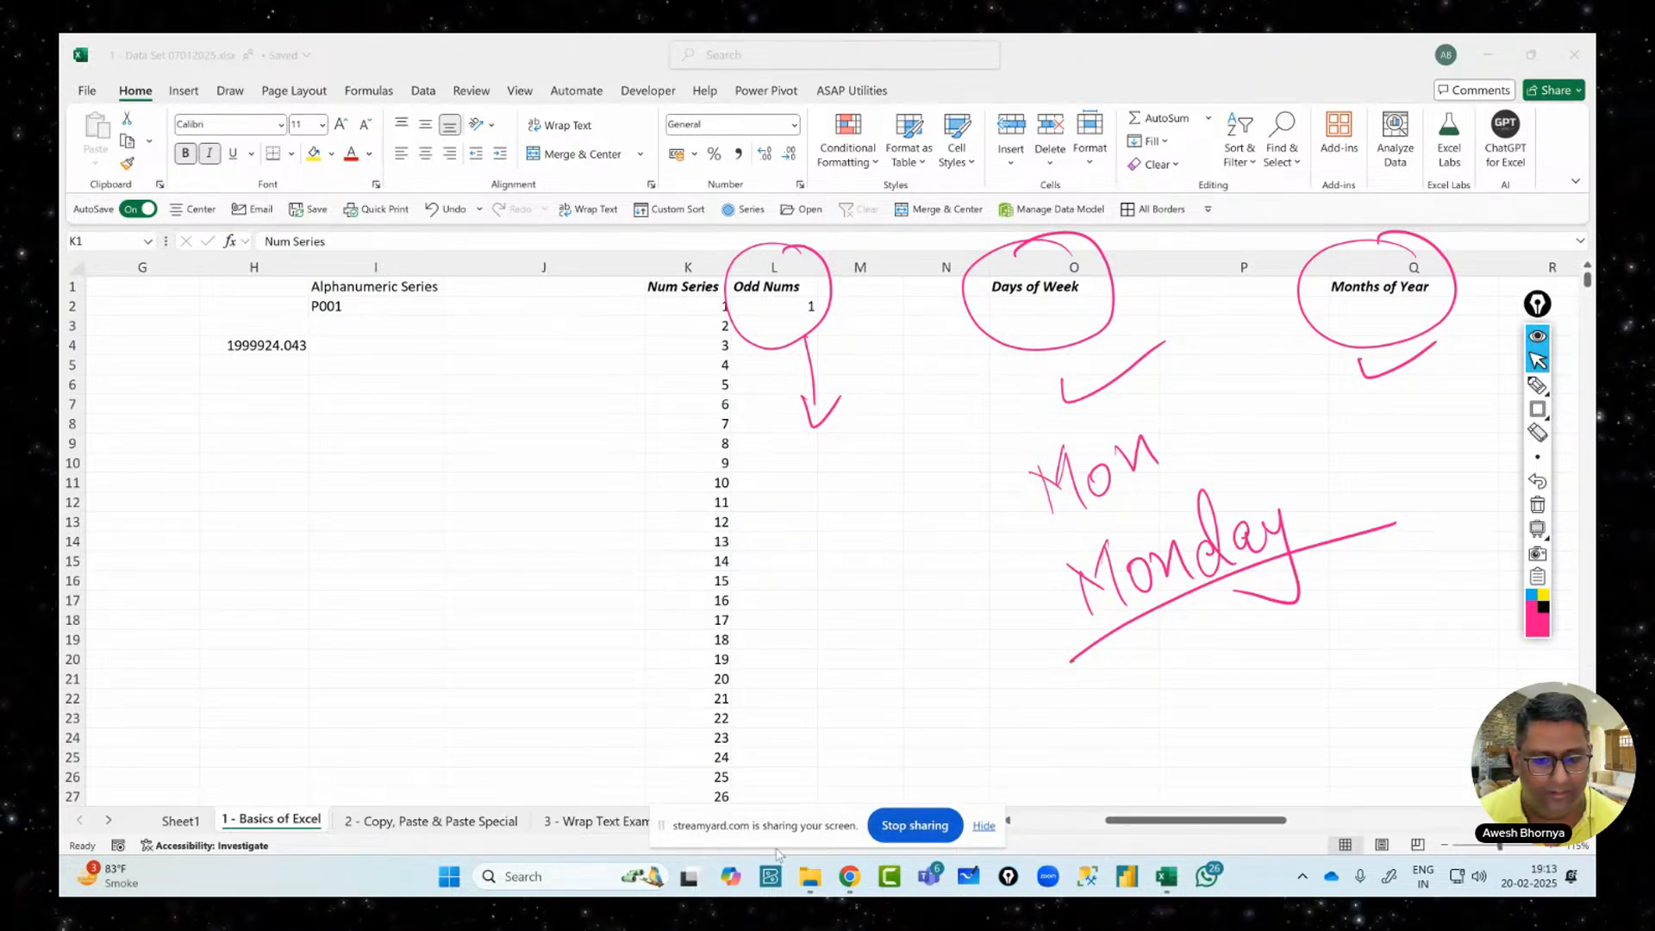
{"action": "mouse_move", "coordinate": [850, 876]}
{"action": "left_click", "coordinate": [728, 779]}
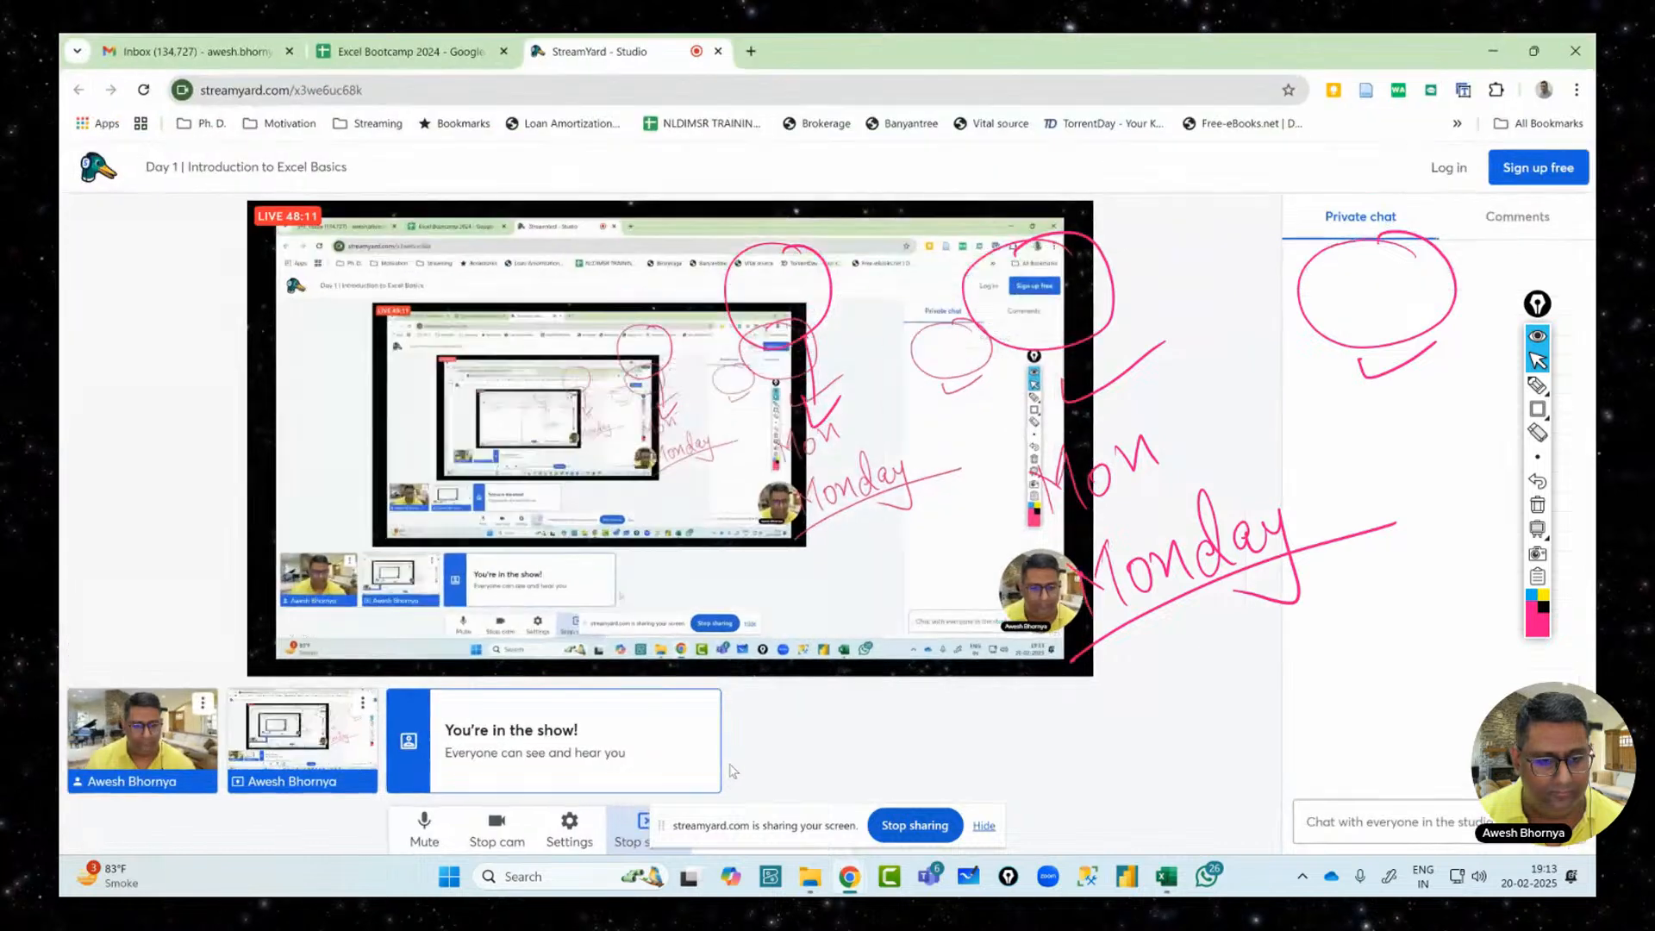
{"action": "left_click", "coordinate": [642, 835]}
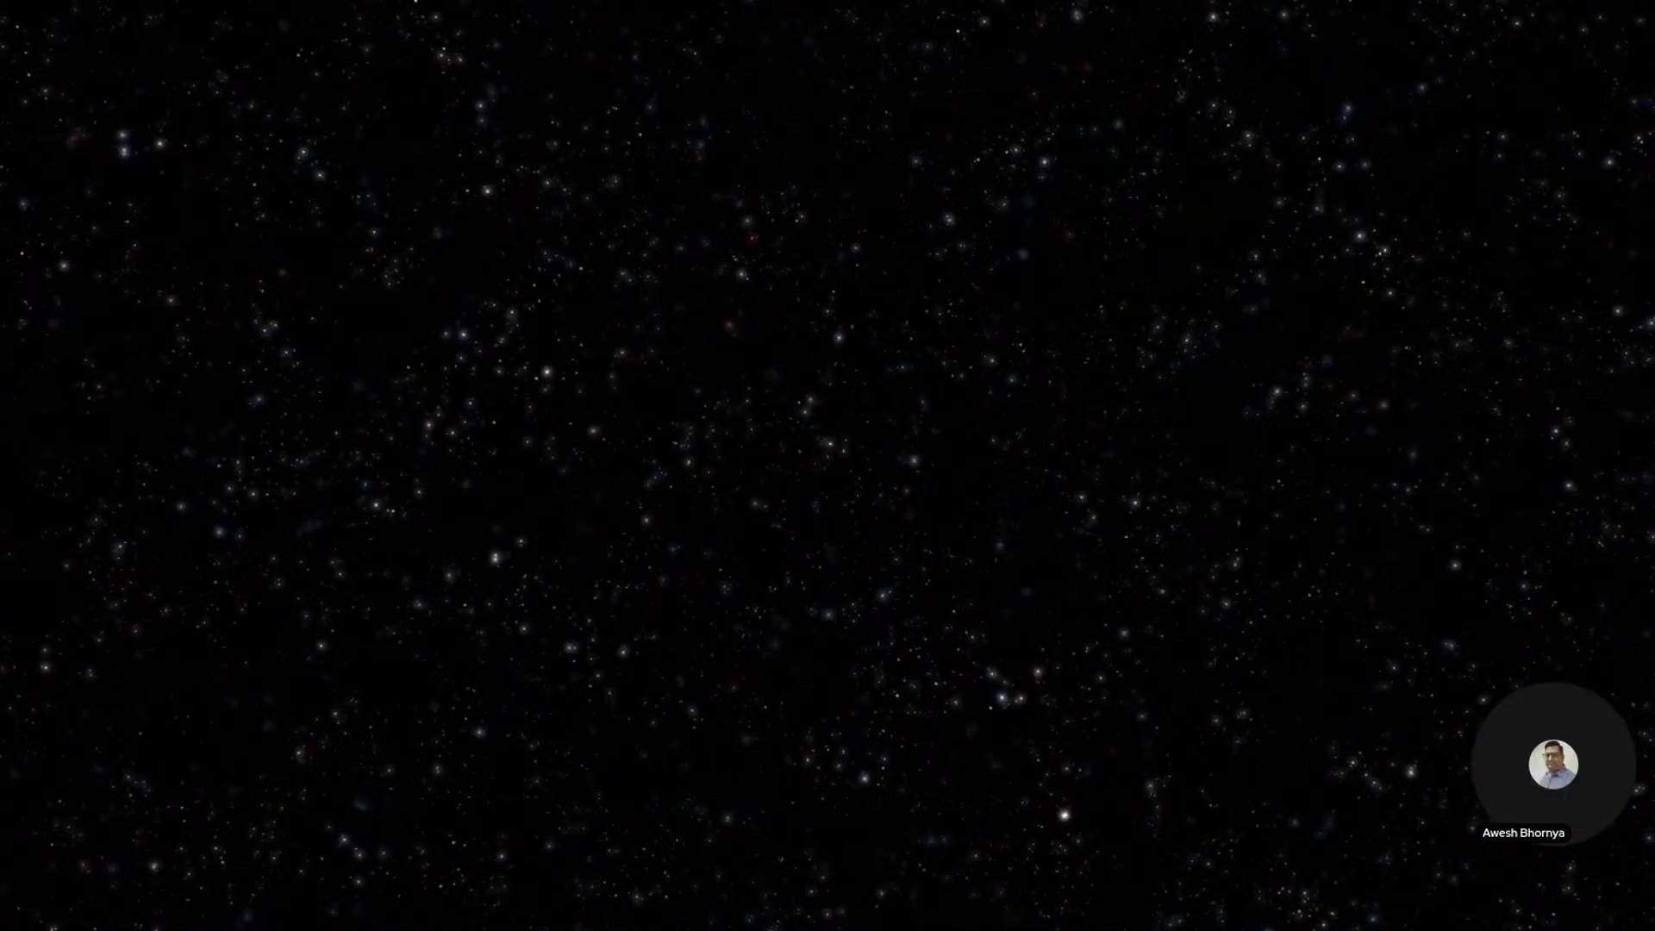
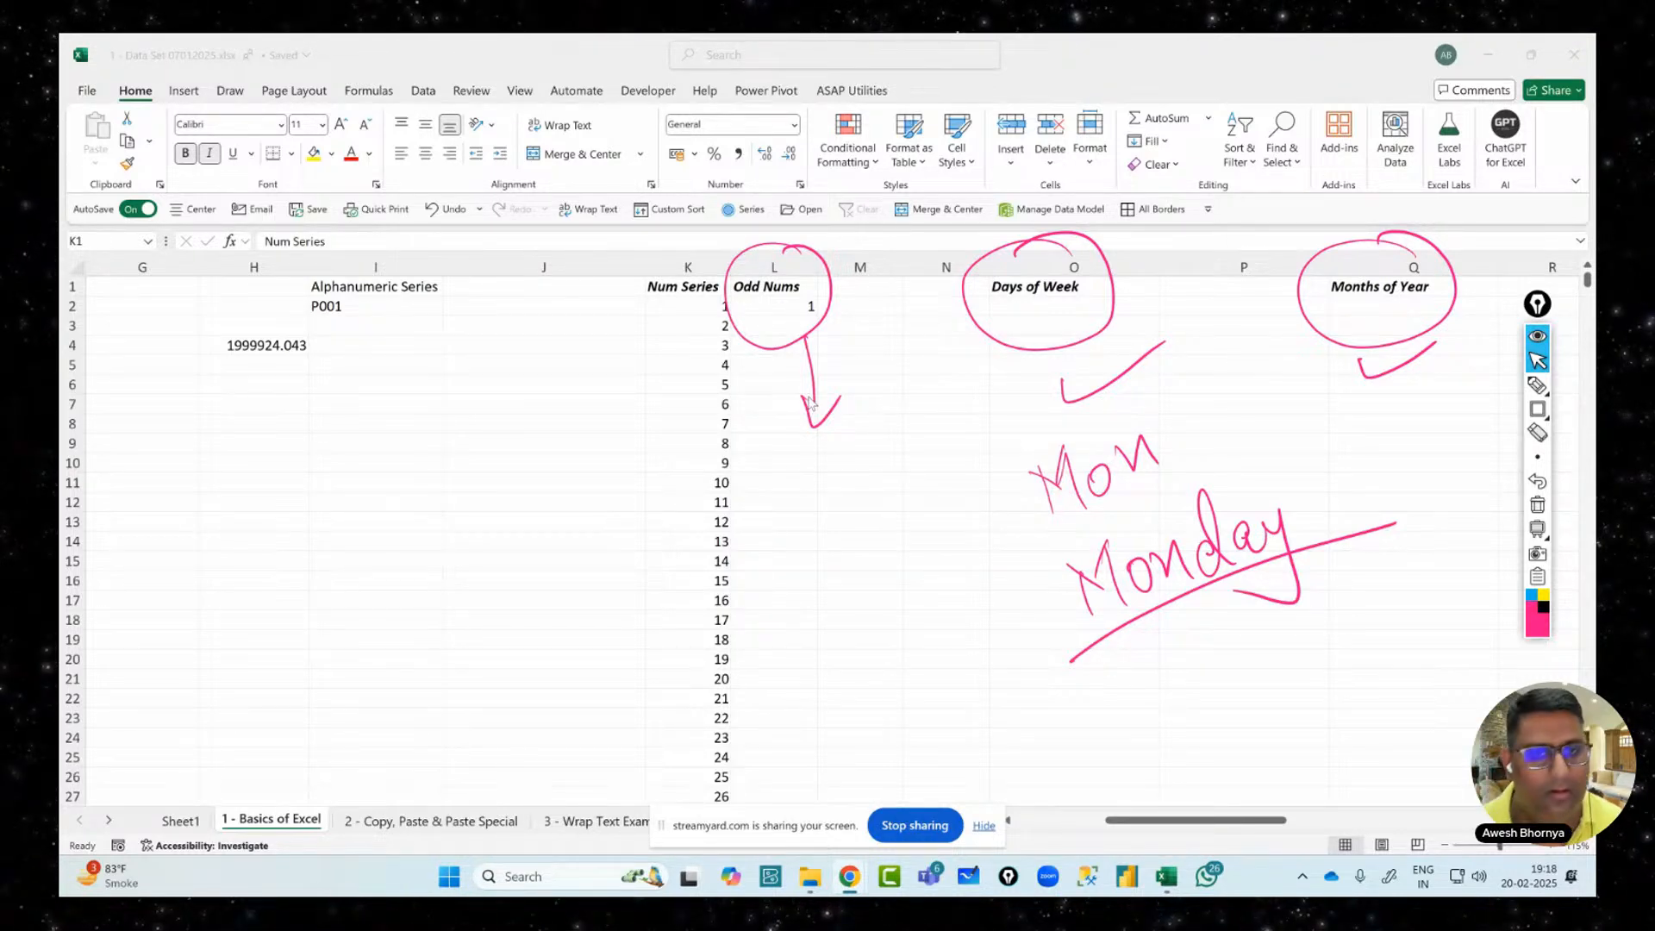
Erase the pink hand-drawn notes and arrows from the sheet
{"action": "mouse_move", "coordinate": [1537, 385]}
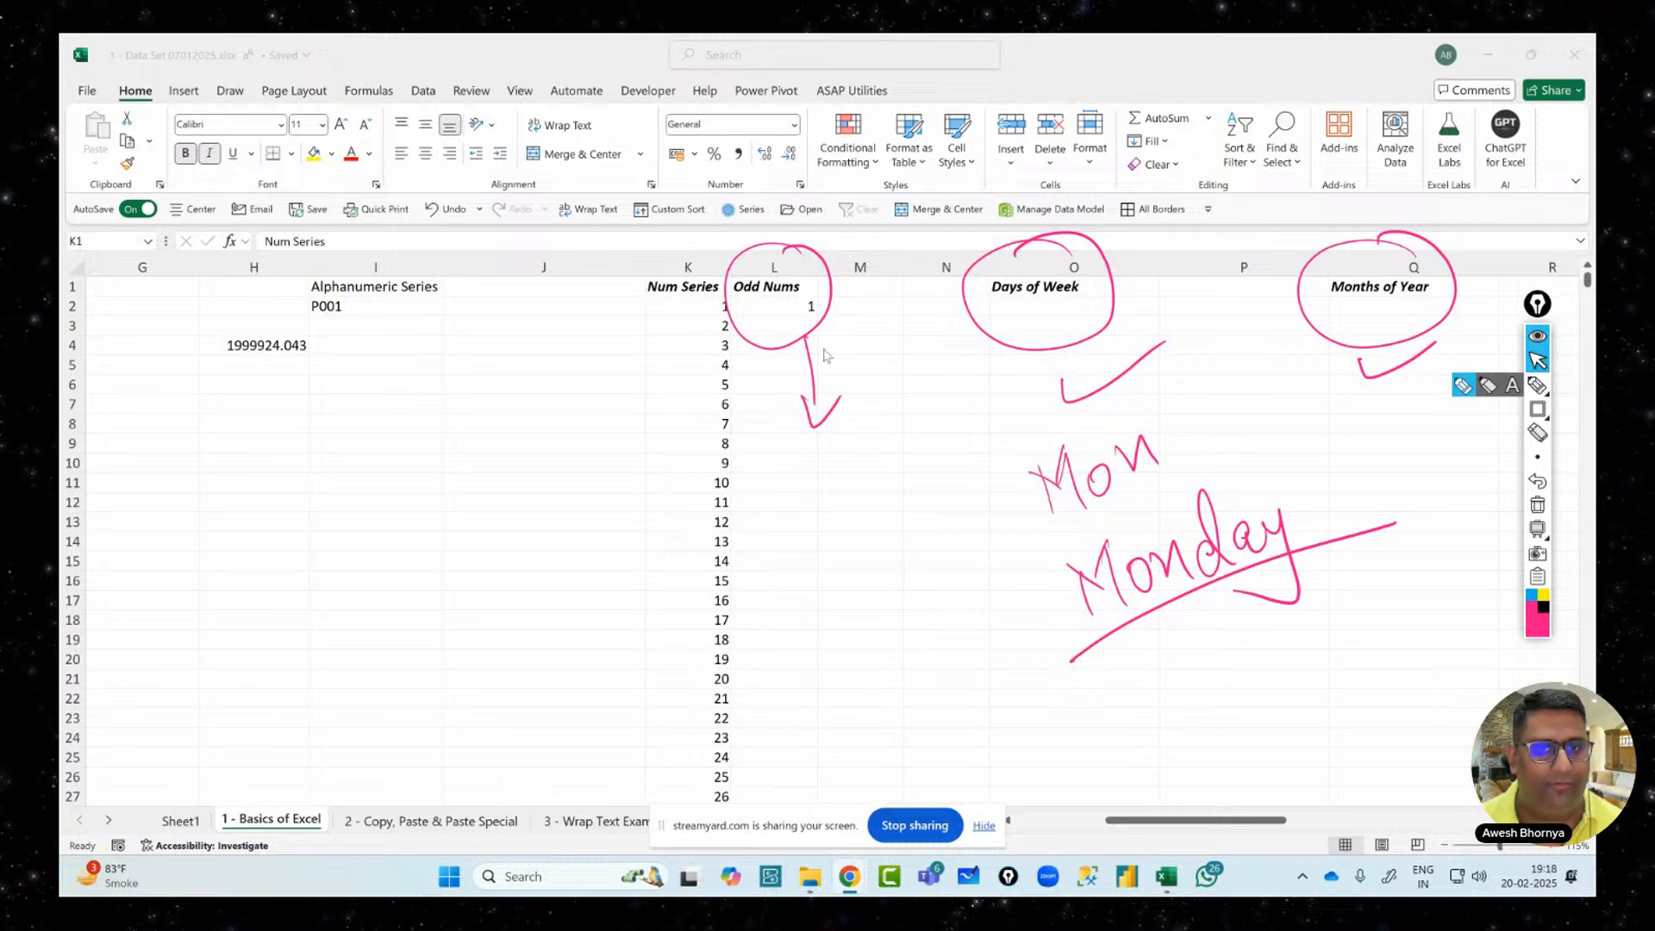
{"action": "left_click", "coordinate": [1537, 505]}
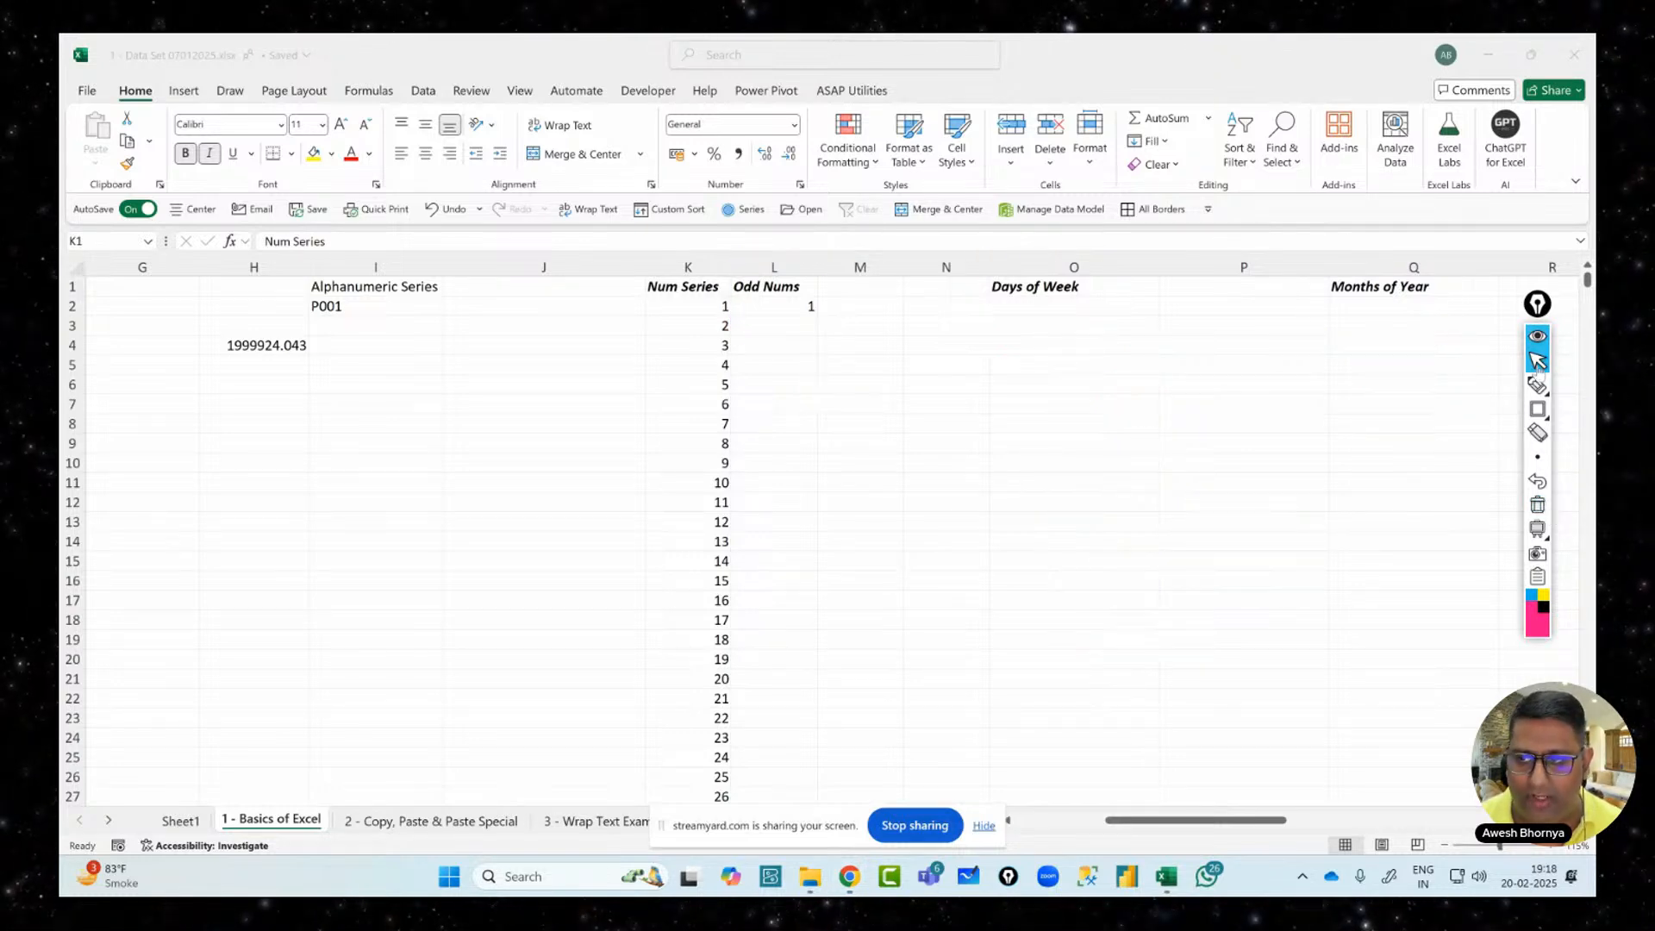
{"action": "left_click", "coordinate": [1538, 362]}
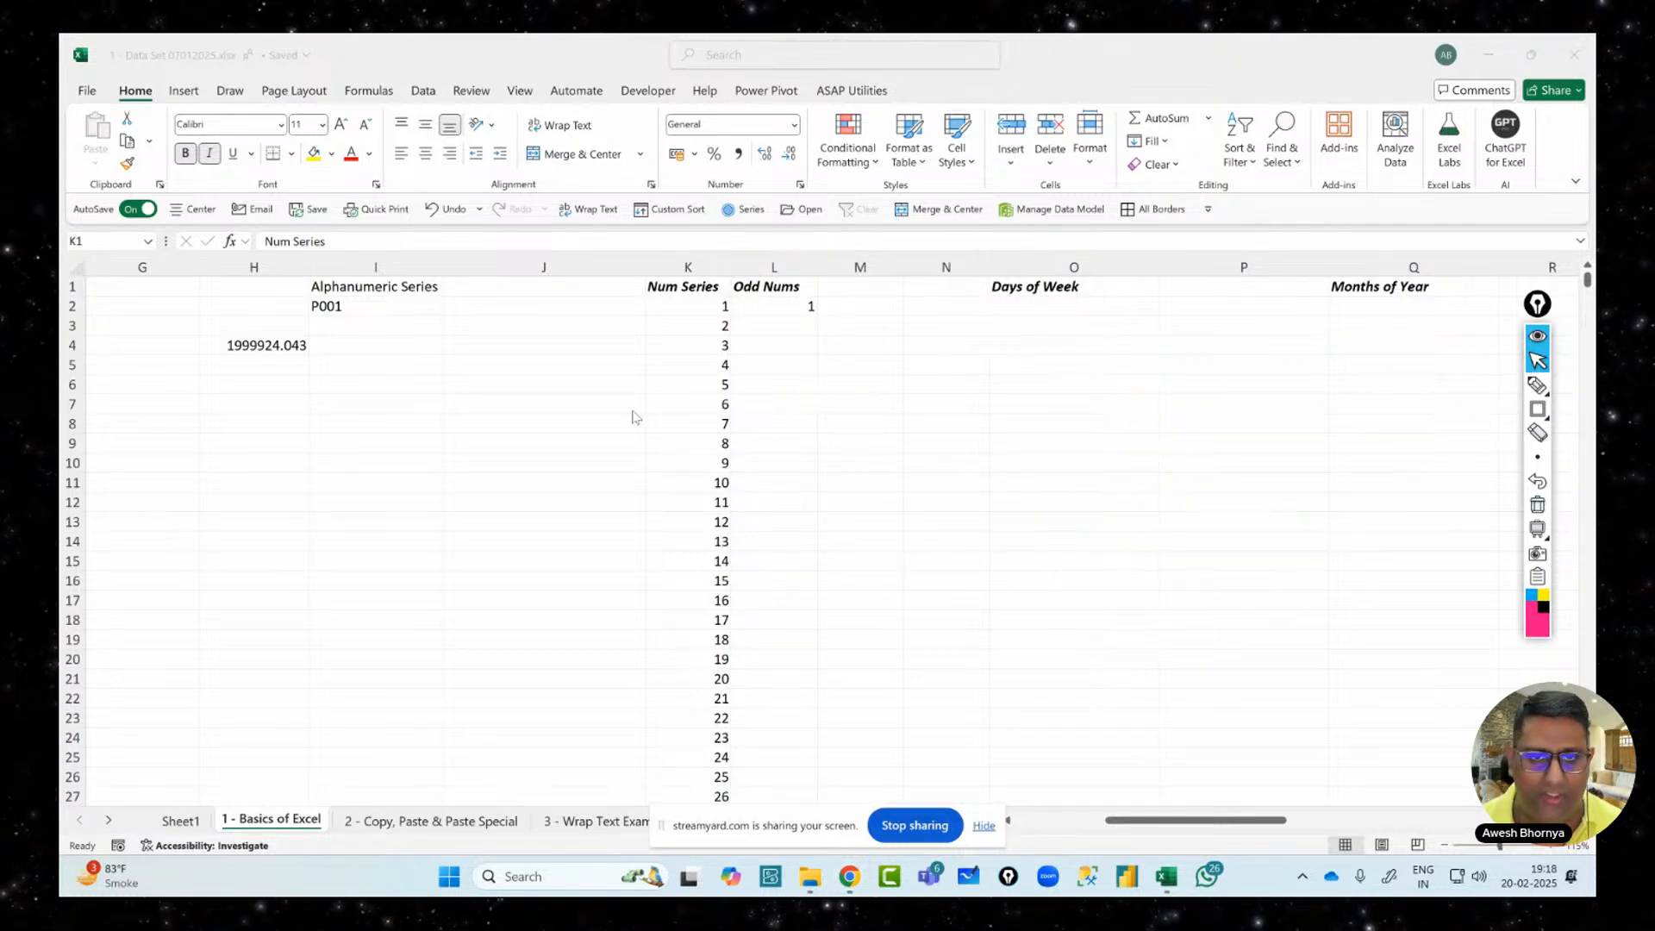
{"action": "left_click", "coordinate": [708, 328]}
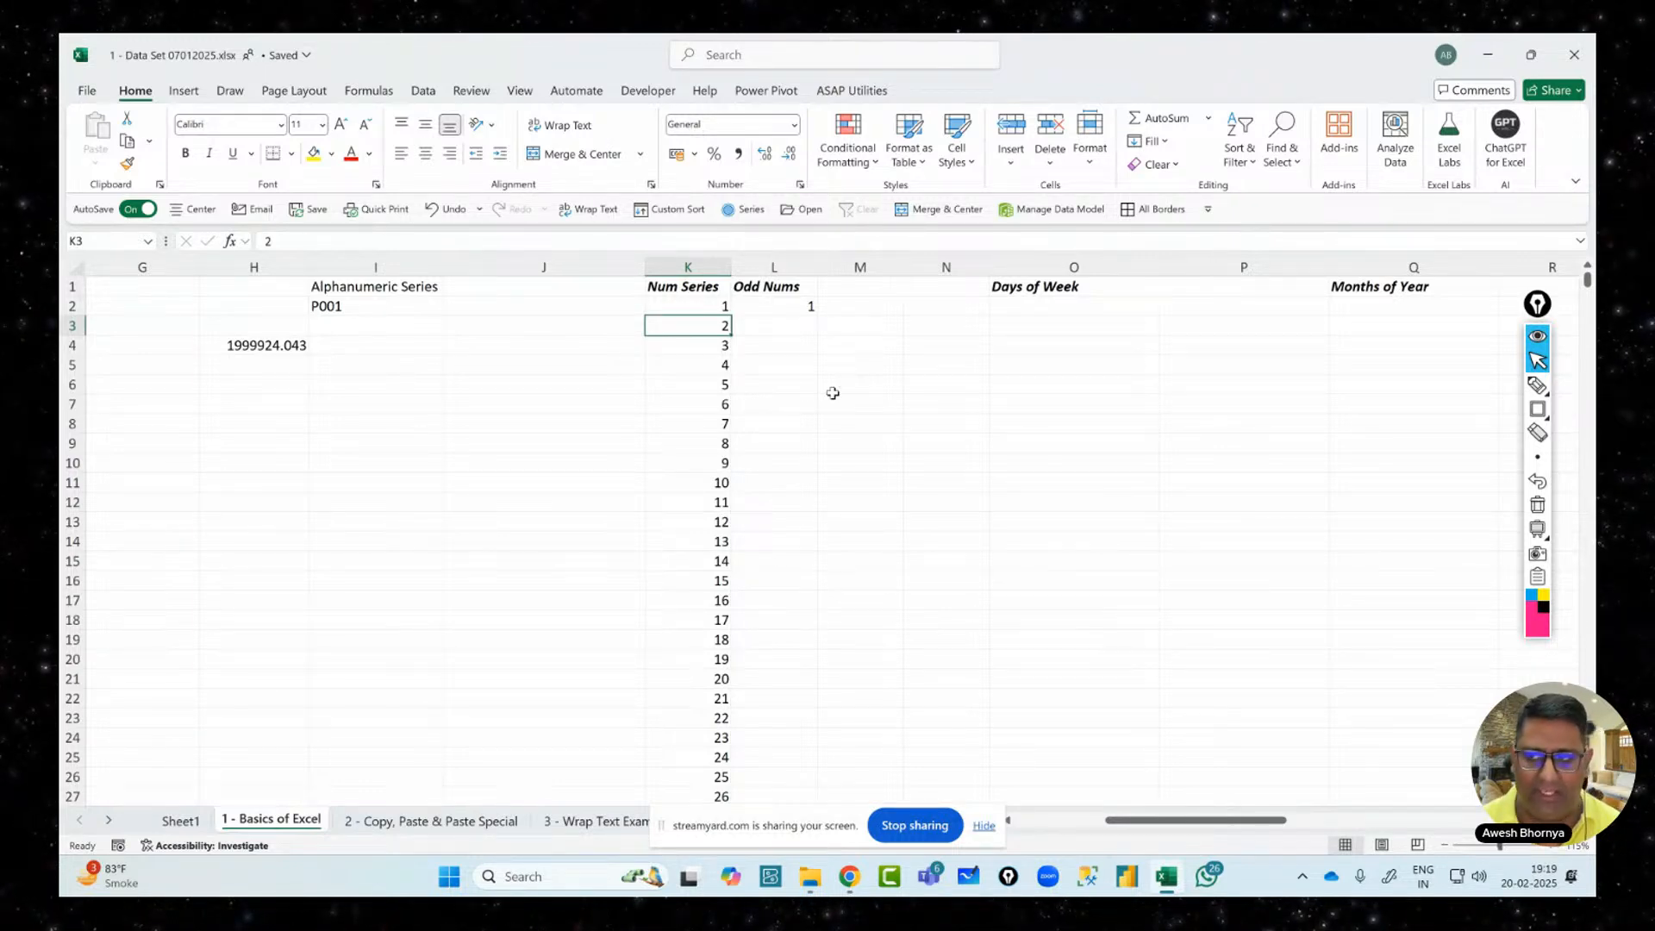
Check where the Num Series ends, then delete K3 through K100001, keeping 1 in K2
{"action": "scroll", "coordinate": [835, 364], "scroll_direction": "down", "scroll_amount": 20}
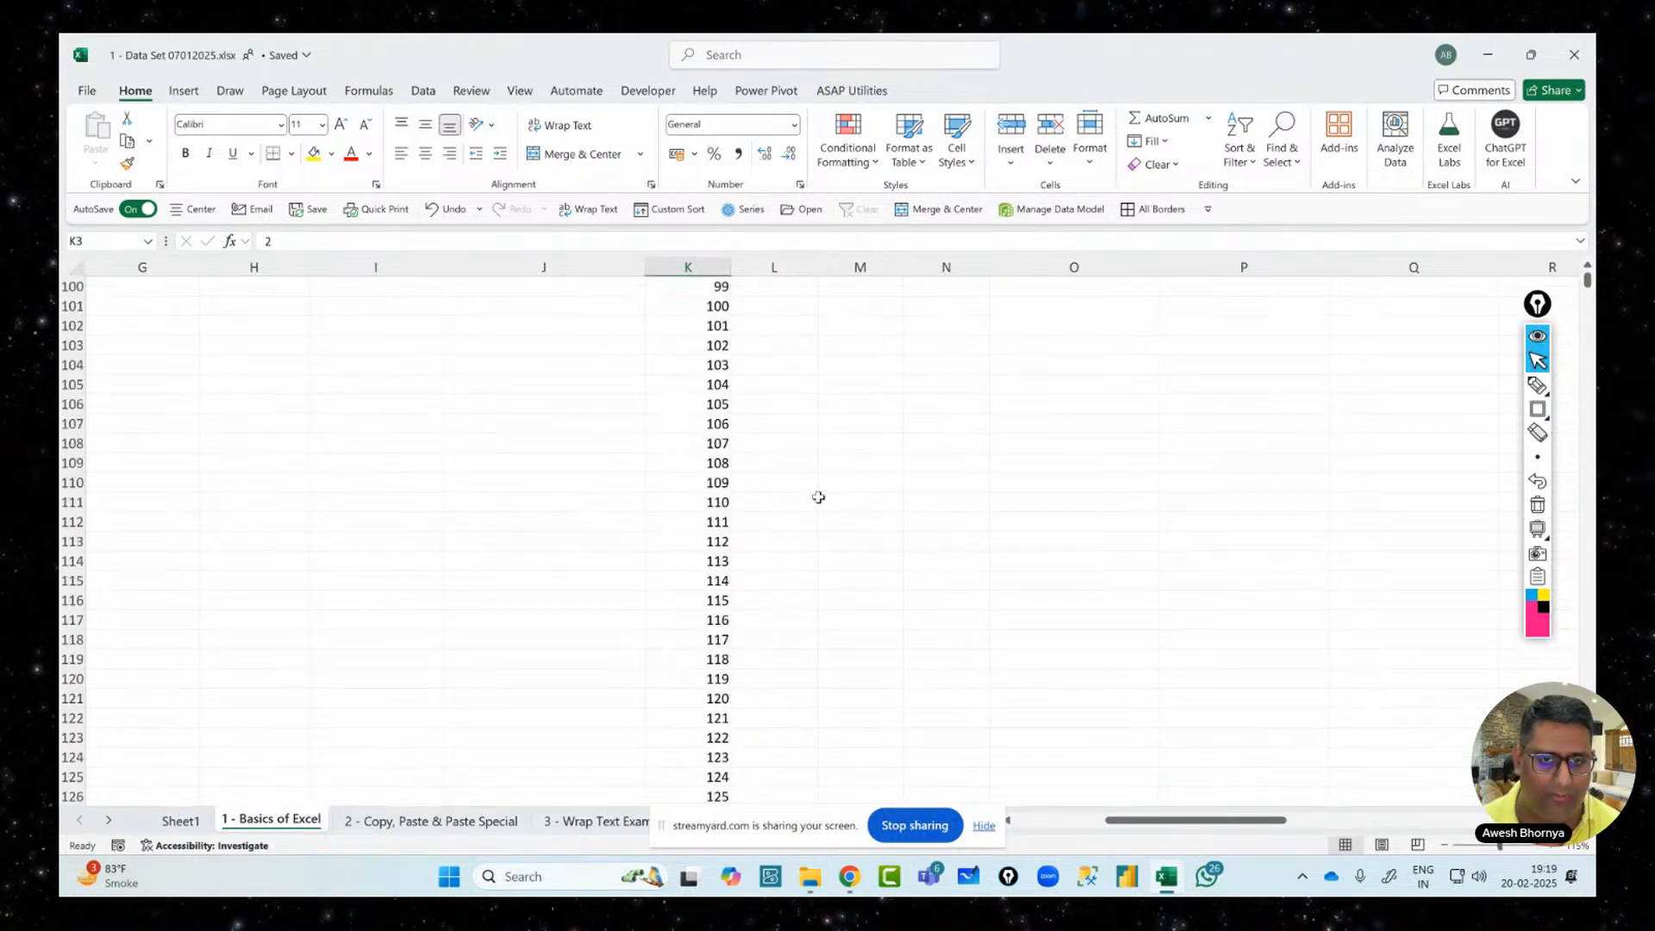
{"action": "scroll", "coordinate": [818, 497], "scroll_direction": "up", "scroll_amount": 20}
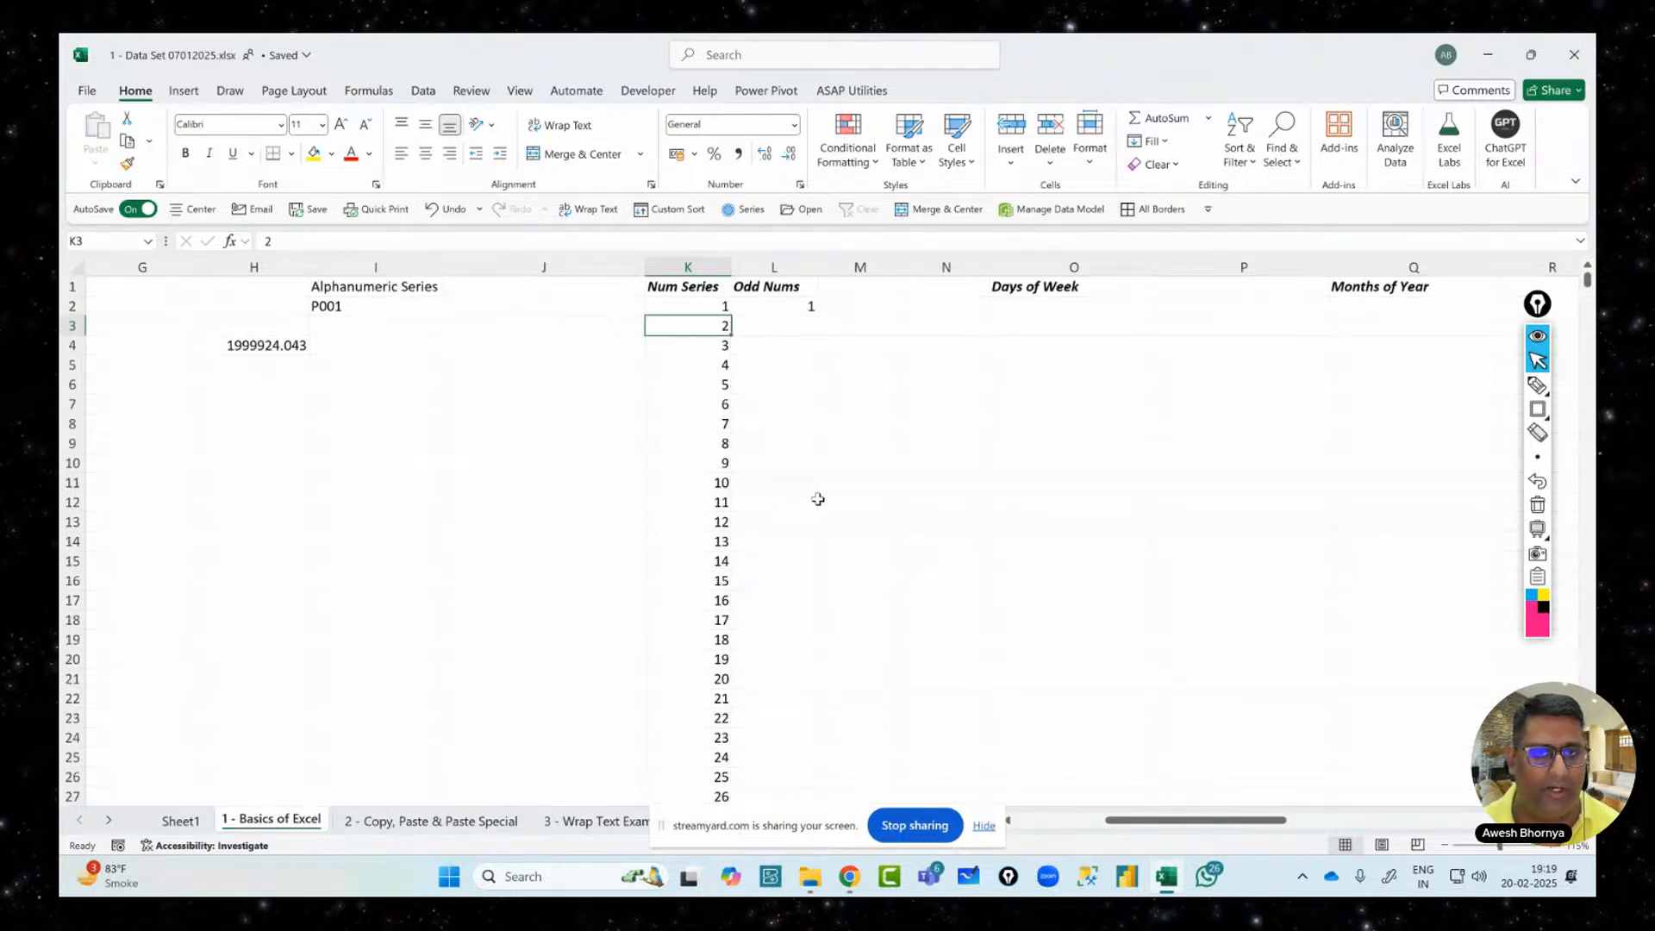
{"action": "key", "text": "ctrl+Down"}
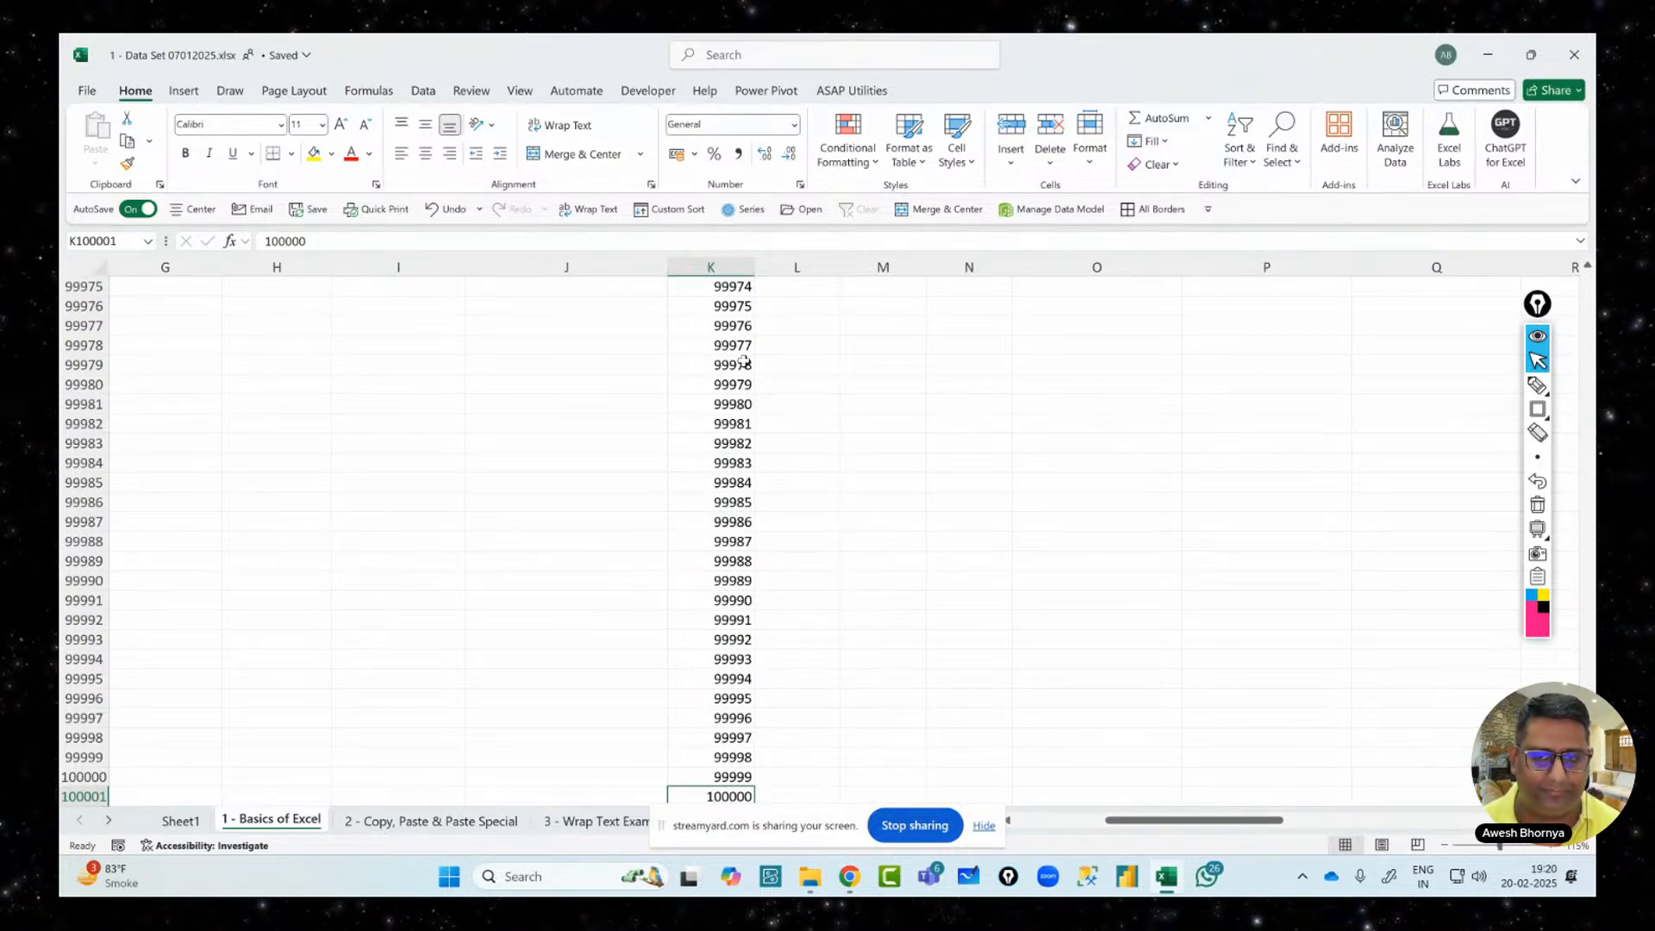
{"action": "key", "text": "ctrl+Up"}
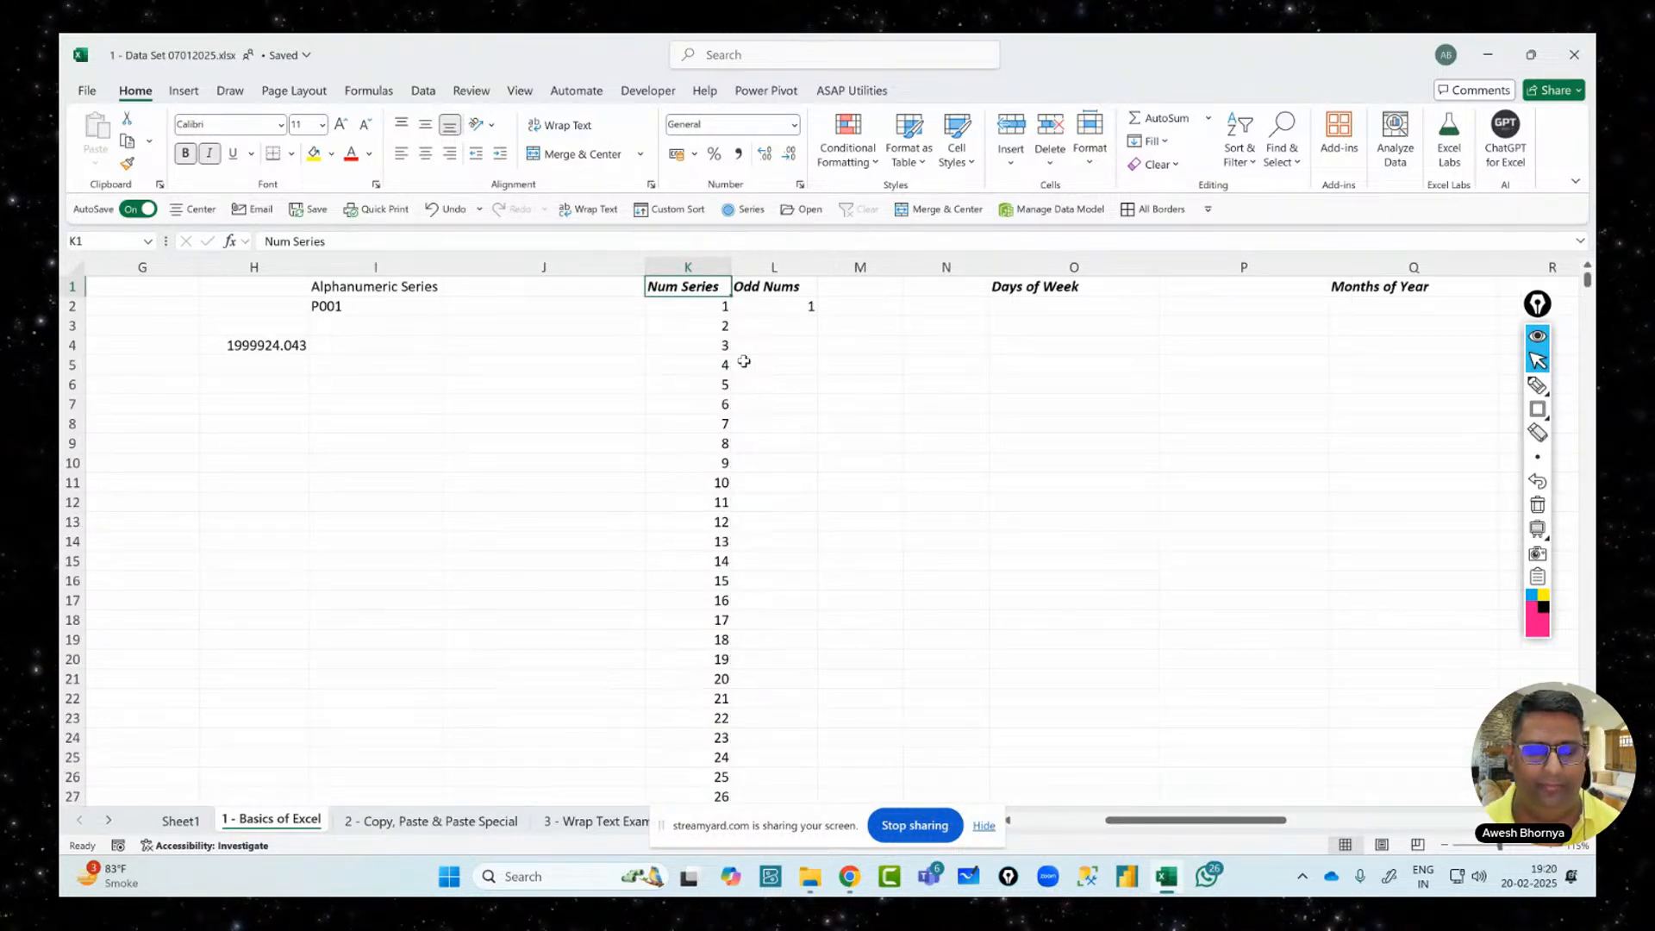
{"action": "key", "text": "Down"}
{"action": "key", "text": "Down"}
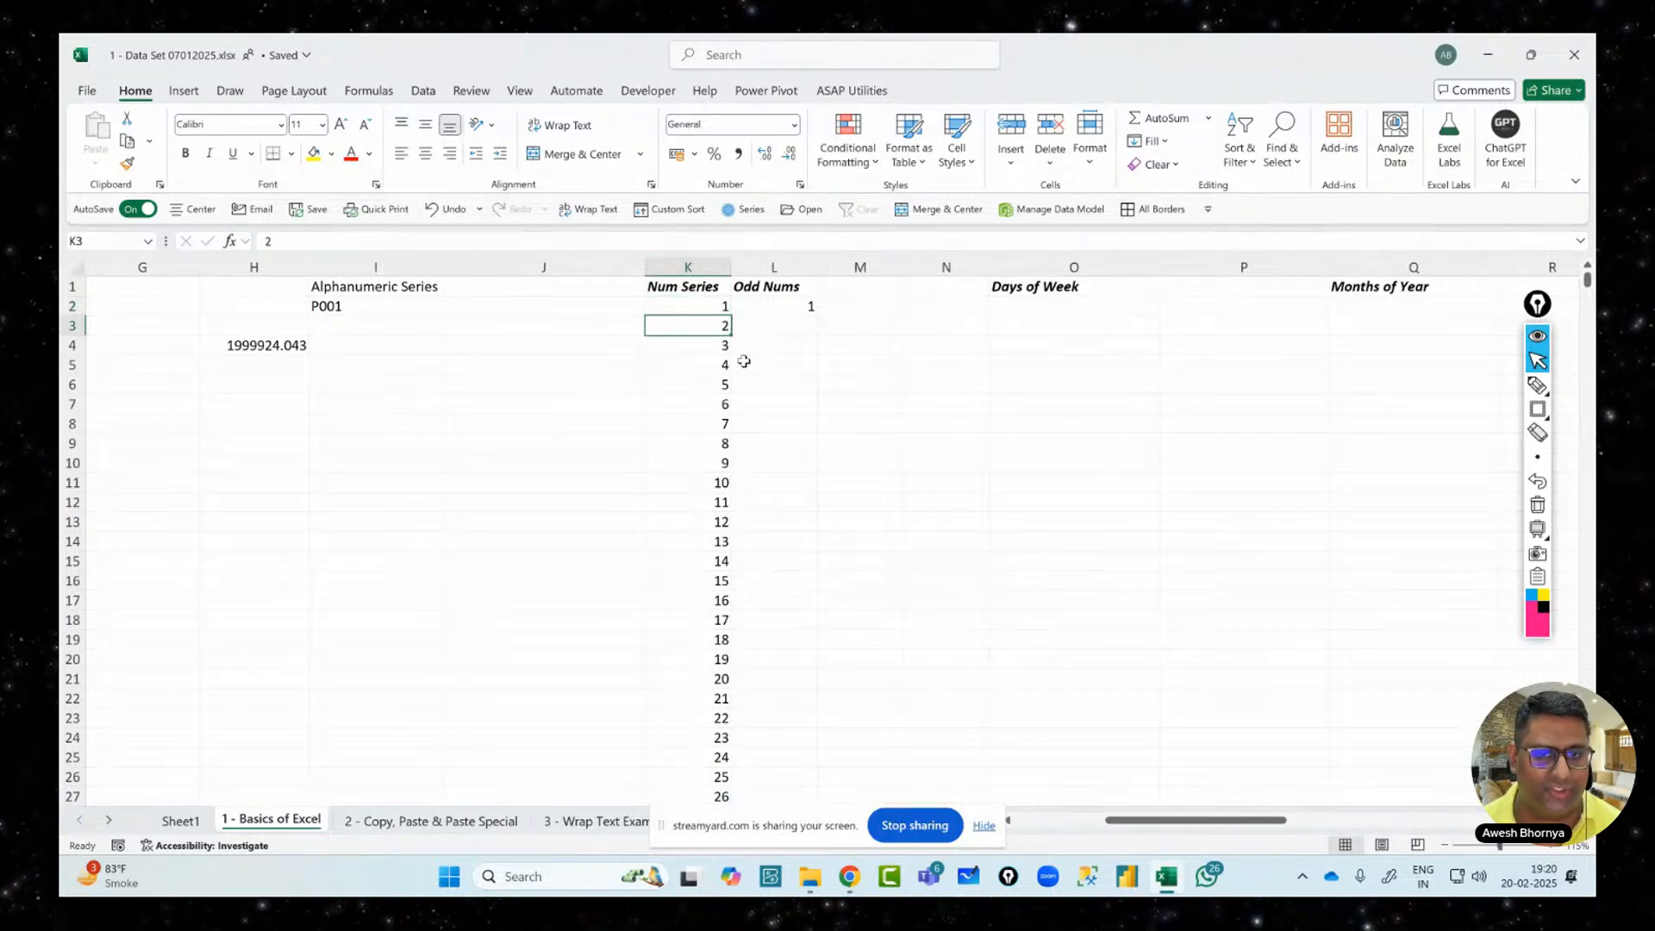
{"action": "key", "text": "shift+Down"}
{"action": "key", "text": "shift+Down"}
{"action": "key", "text": "shift+Down"}
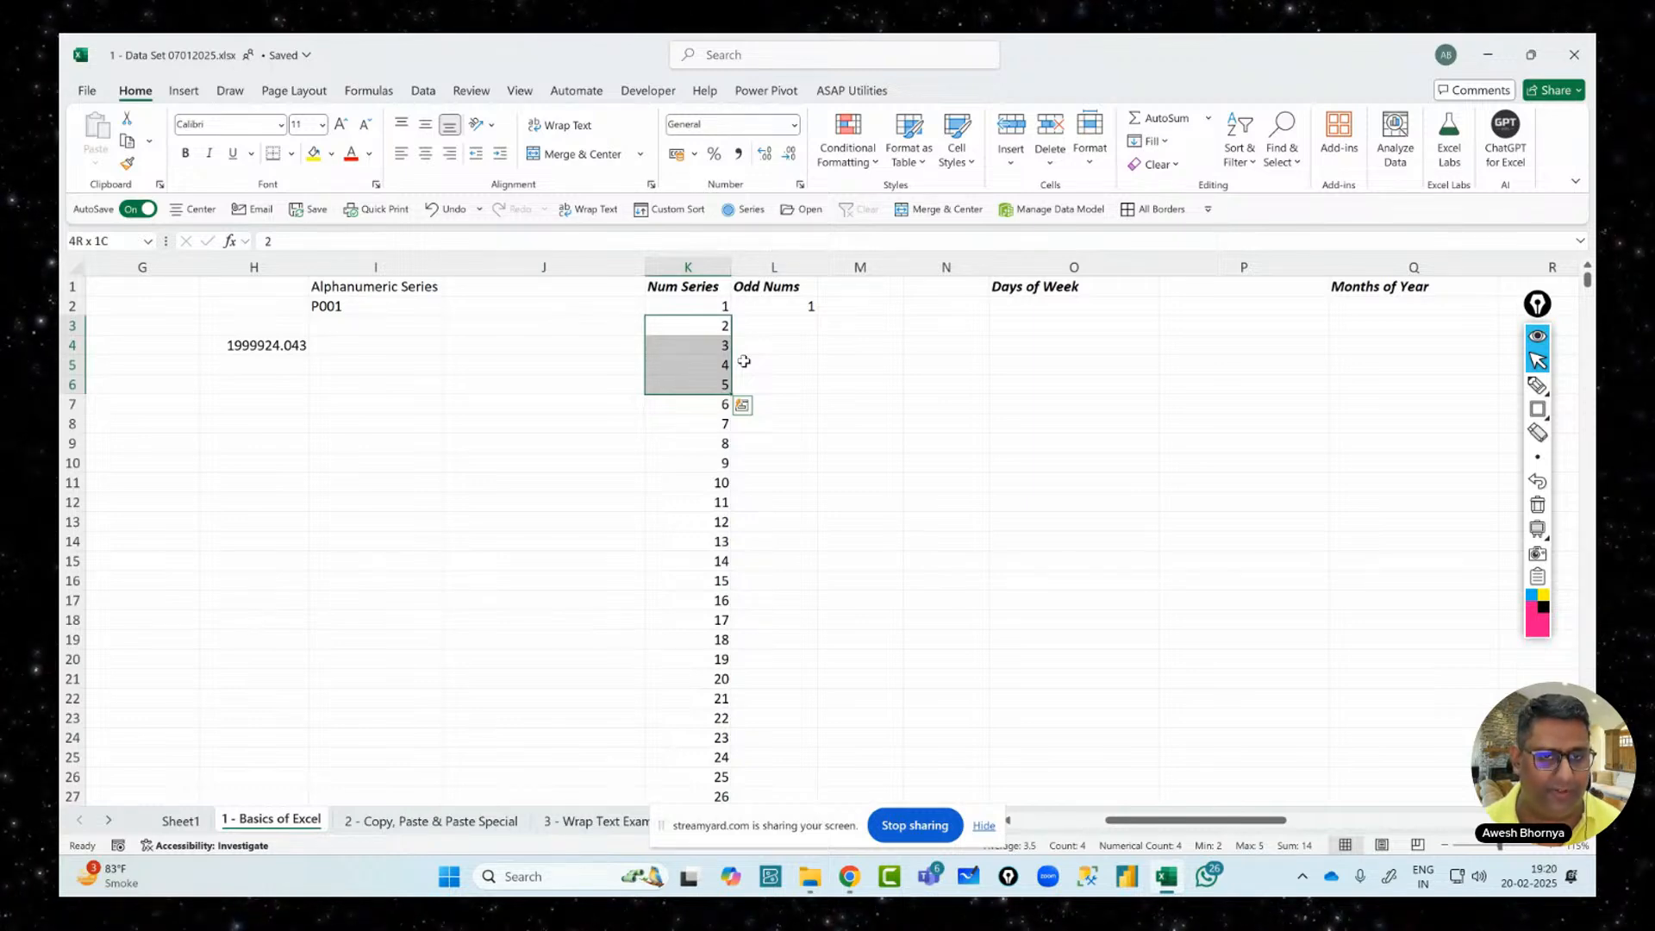
{"action": "key", "text": "ctrl+shift+Down"}
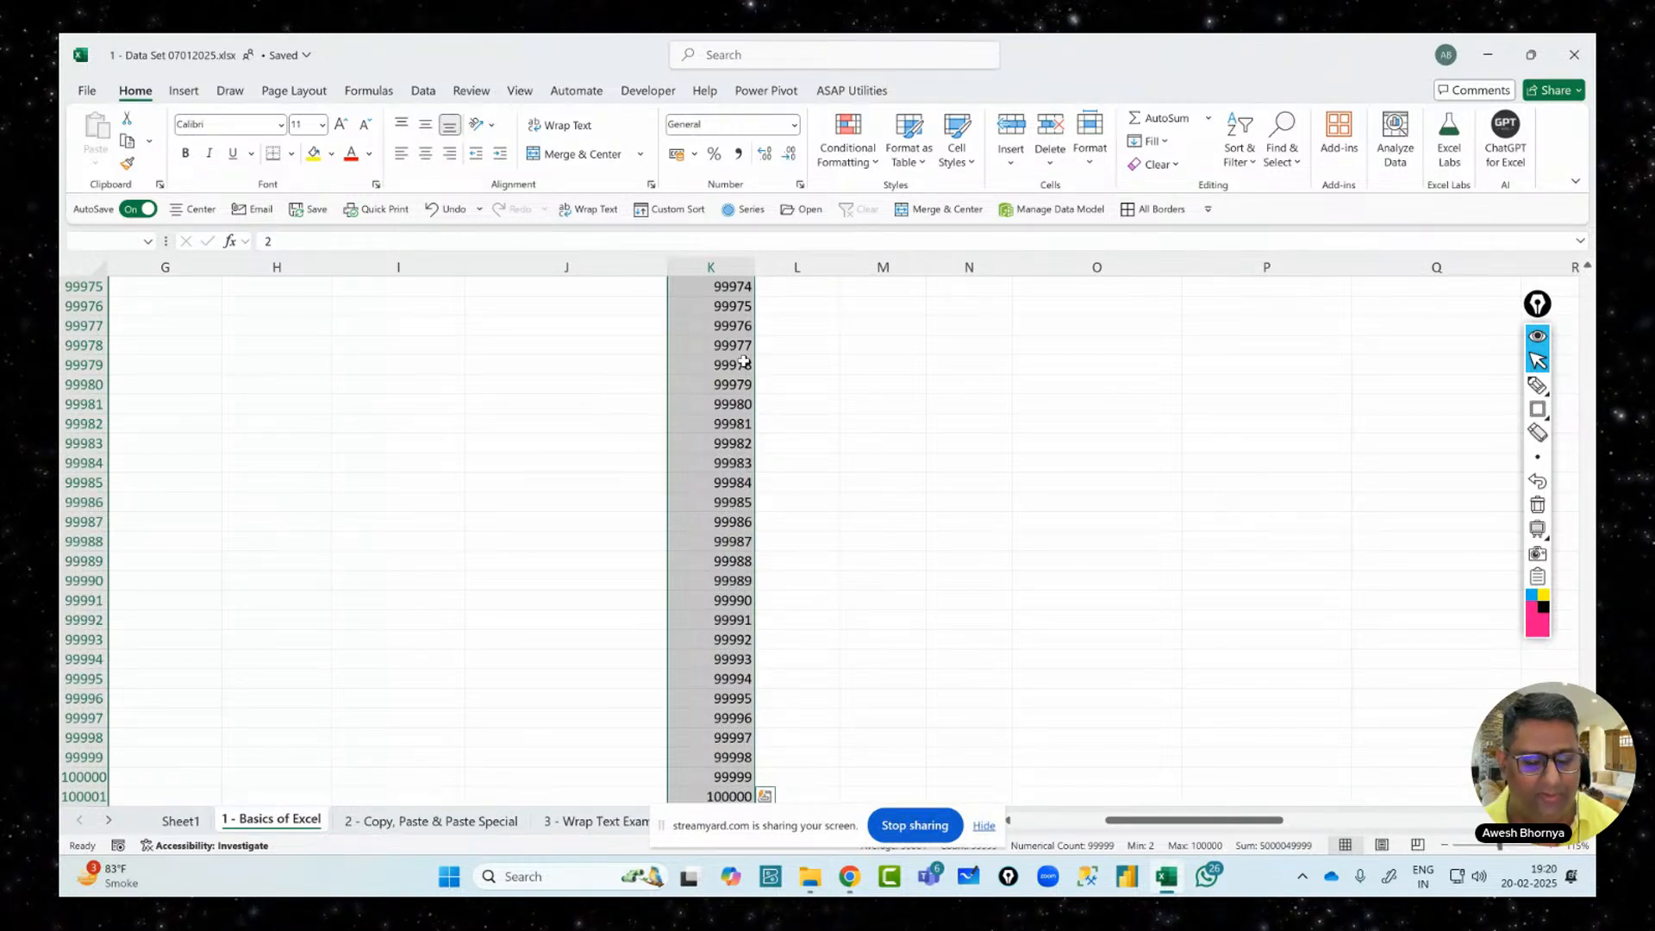
{"action": "key", "text": "Delete"}
Select the first Odd Nums value and scroll right to the Date Series in column S
{"action": "key", "text": "Up"}
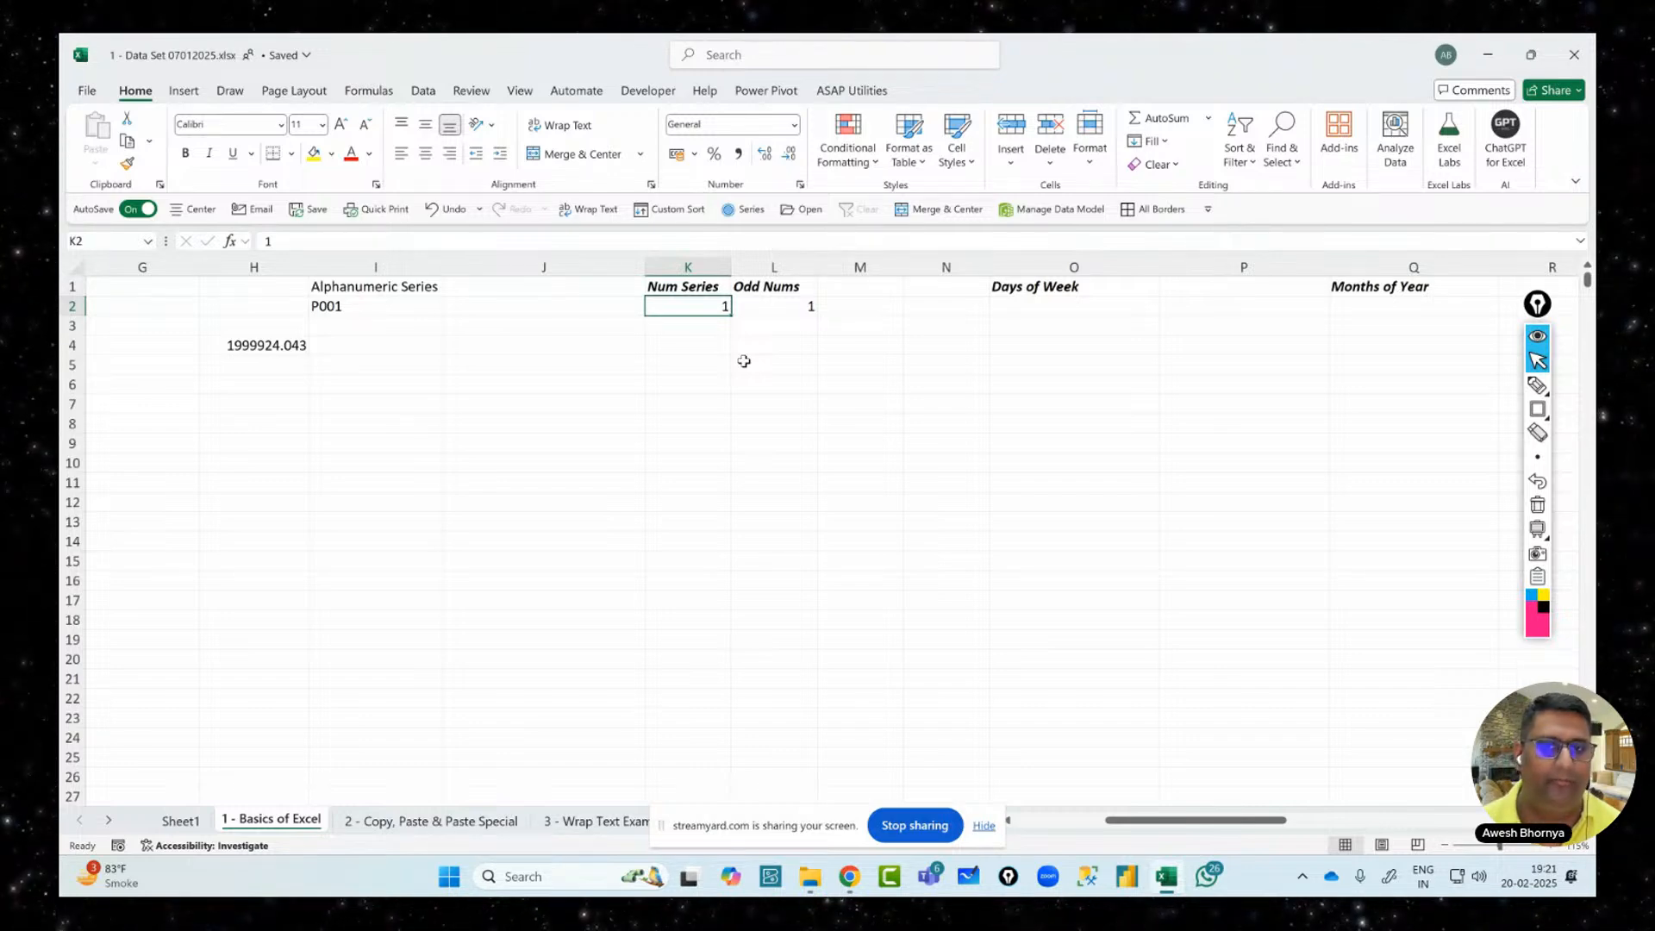
{"action": "left_click", "coordinate": [762, 310]}
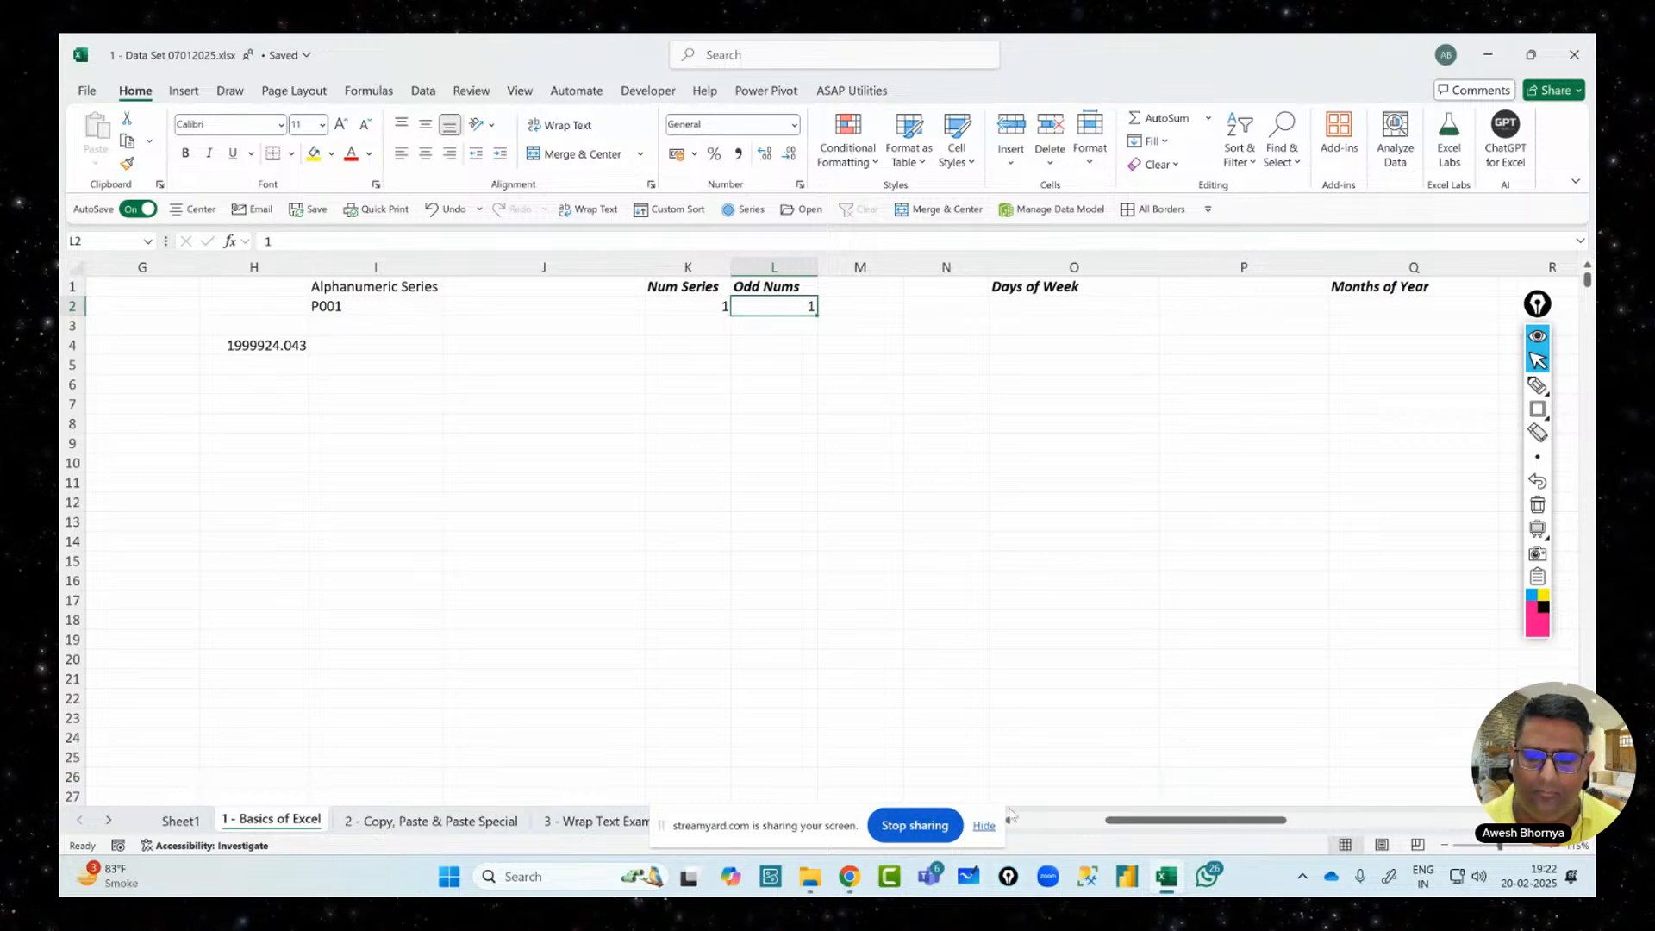
{"action": "left_click_drag", "start_coordinate": [1154, 821], "coordinate": [1254, 824]}
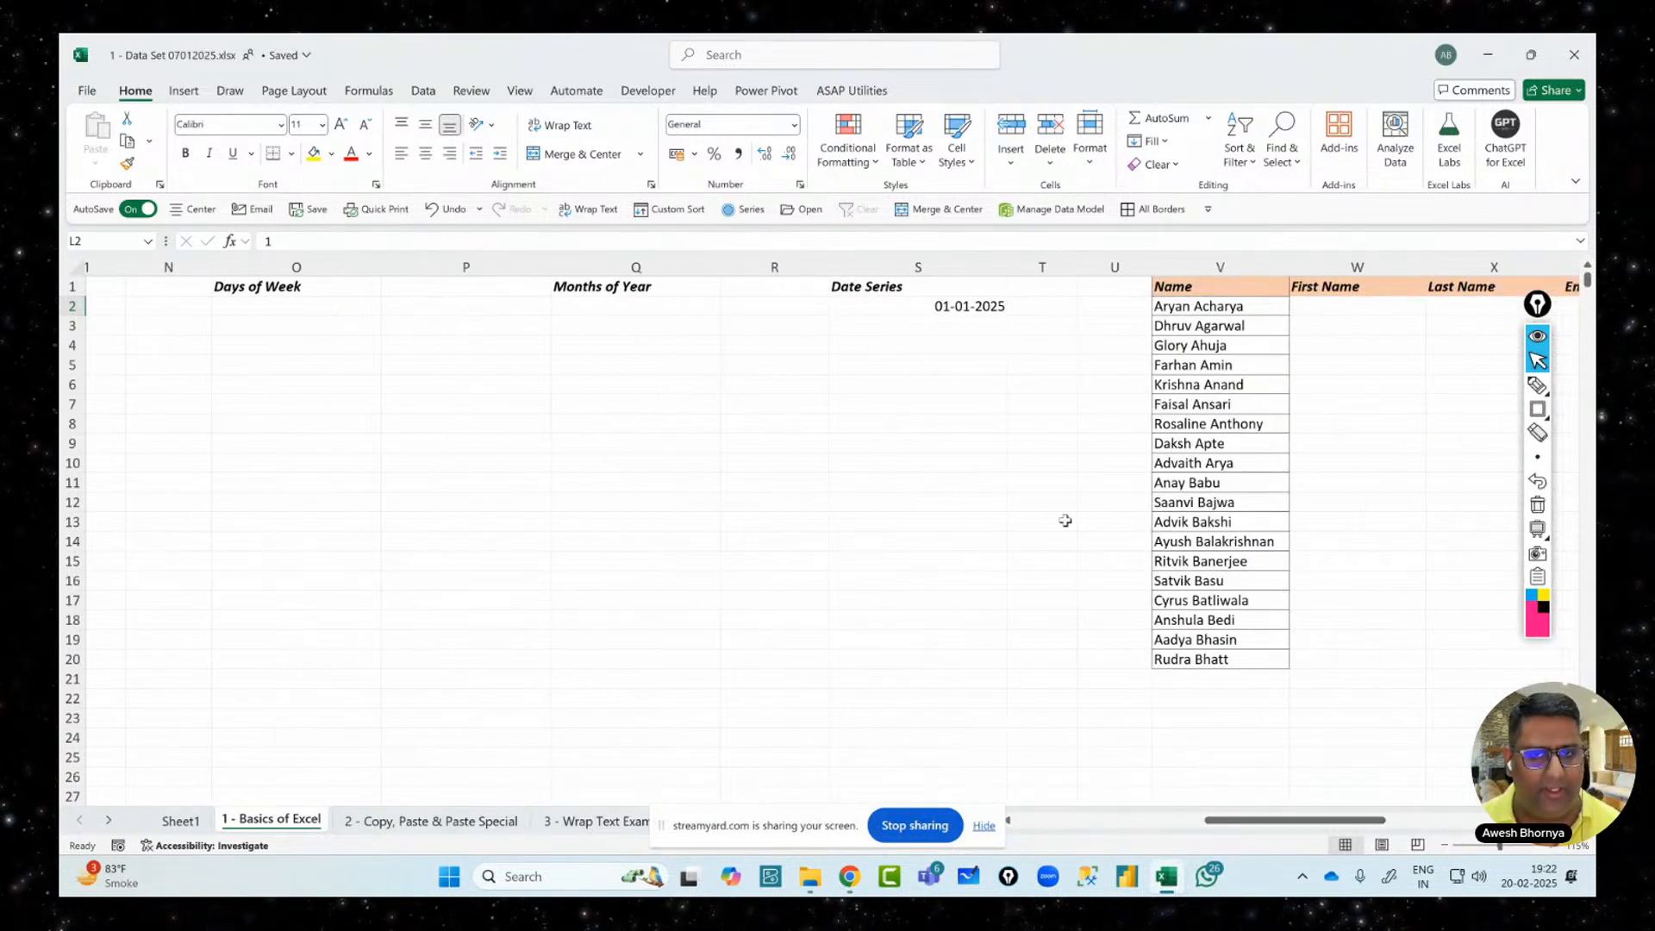
Fill S2 down to S10 with dates from 01-01-2025 to 09-01-2025
{"action": "left_click", "coordinate": [879, 301]}
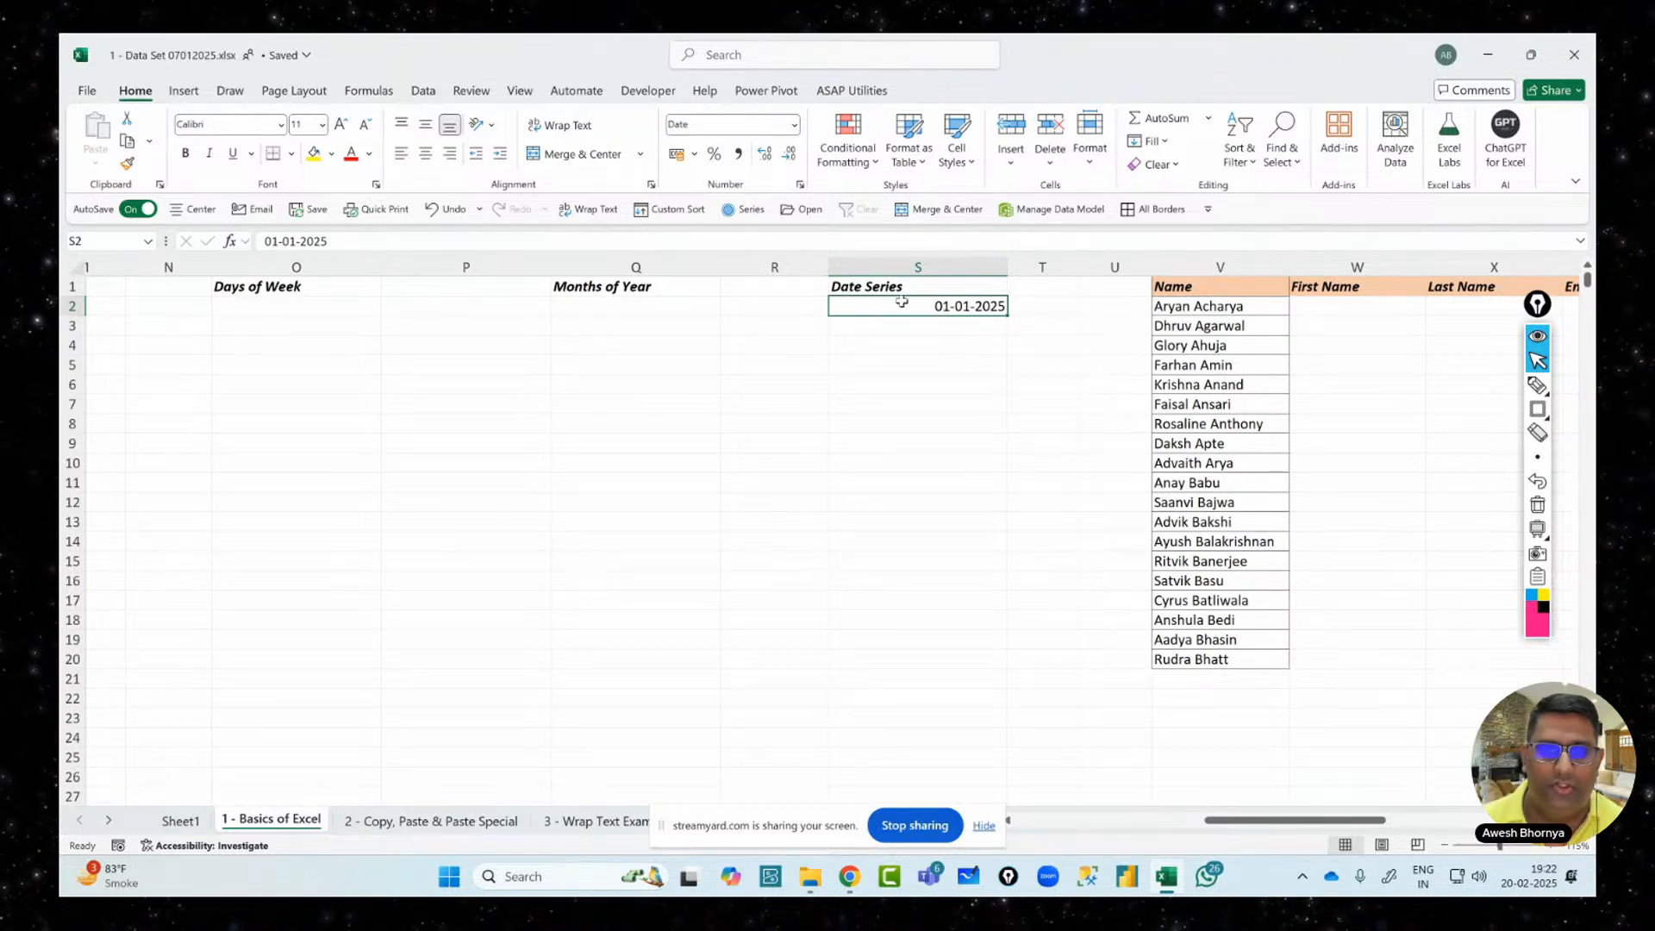
{"action": "left_click_drag", "start_coordinate": [1006, 315], "coordinate": [1016, 472]}
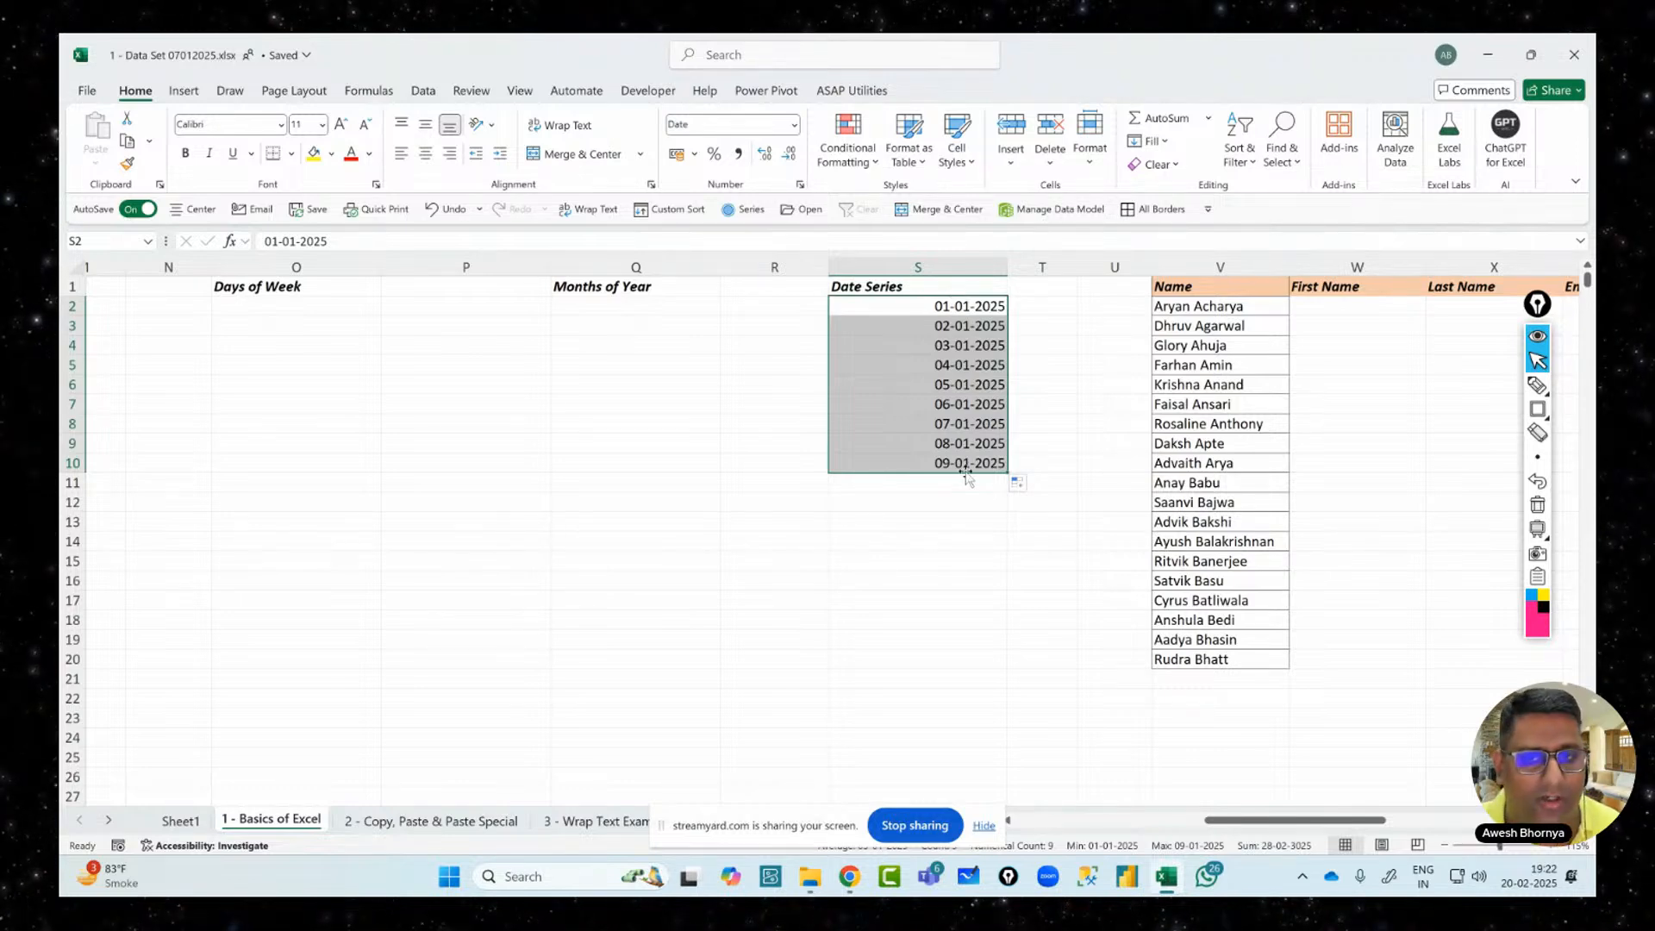
Mark the filled dates with an arrow and a handwritten note, then clear the ink
{"action": "left_click", "coordinate": [1537, 386]}
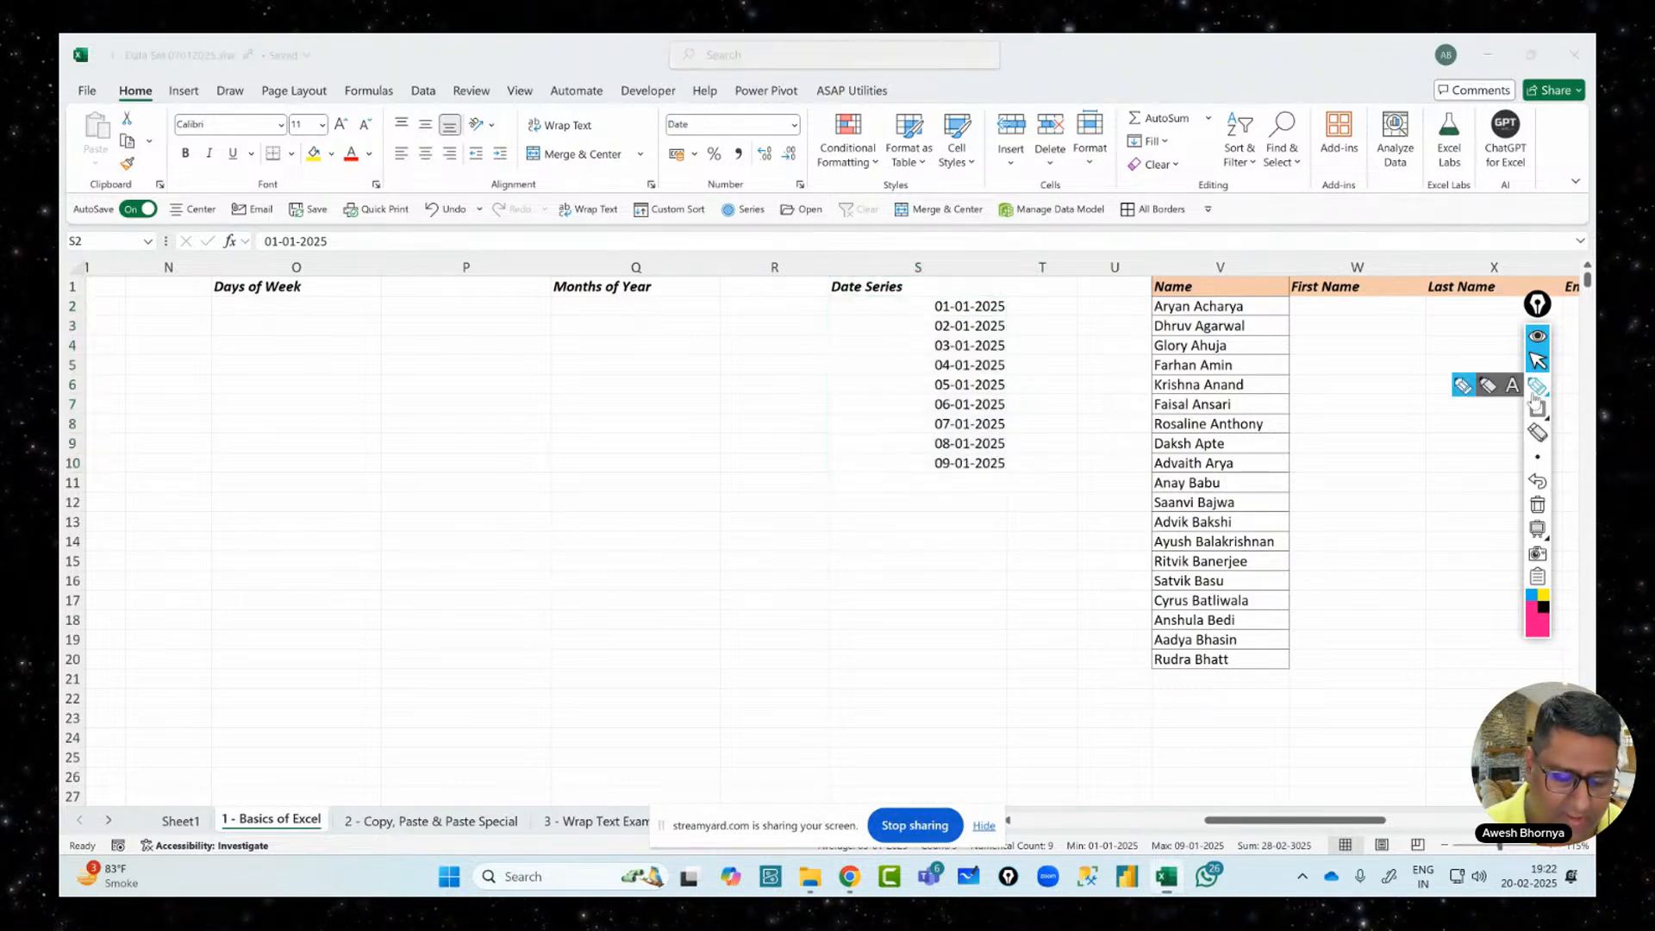
{"action": "mouse_move", "coordinate": [1028, 313]}
{"action": "left_mouse_down"}
{"action": "mouse_move", "coordinate": [1040, 476]}
{"action": "mouse_move", "coordinate": [1058, 449]}
{"action": "left_mouse_up"}
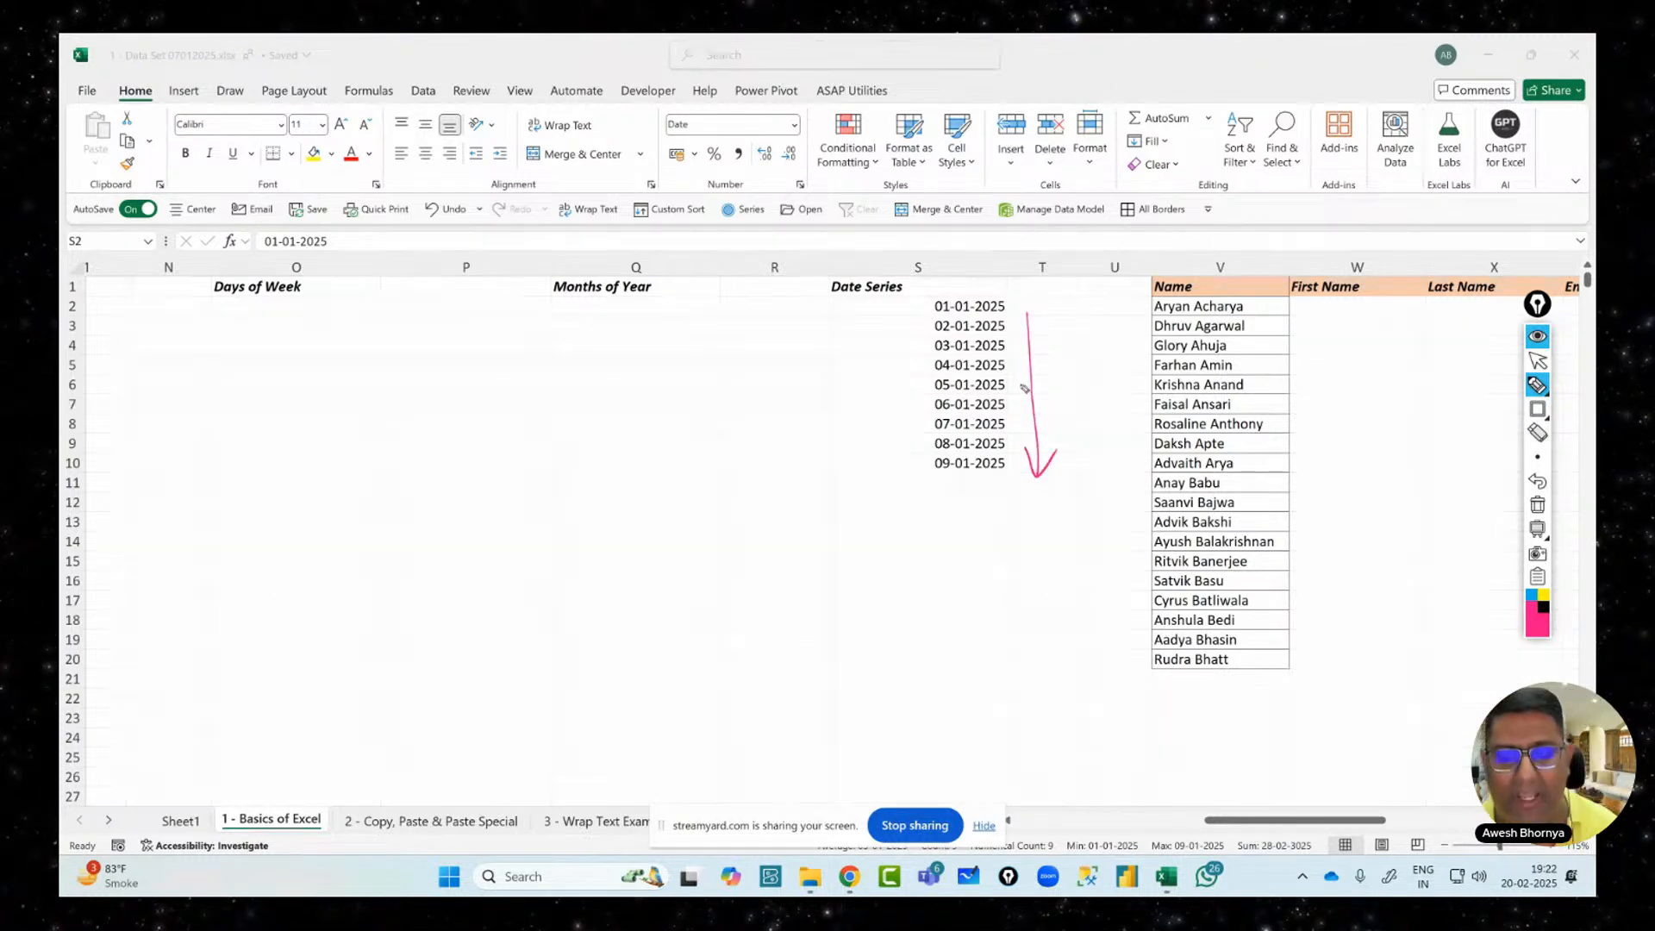
{"action": "mouse_move", "coordinate": [823, 381]}
{"action": "left_mouse_down"}
{"action": "mouse_move", "coordinate": [758, 435]}
{"action": "mouse_move", "coordinate": [771, 452]}
{"action": "left_mouse_up"}
{"action": "mouse_move", "coordinate": [764, 525]}
{"action": "left_mouse_down"}
{"action": "mouse_move", "coordinate": [816, 501]}
{"action": "mouse_move", "coordinate": [786, 541]}
{"action": "mouse_move", "coordinate": [862, 510]}
{"action": "left_mouse_up"}
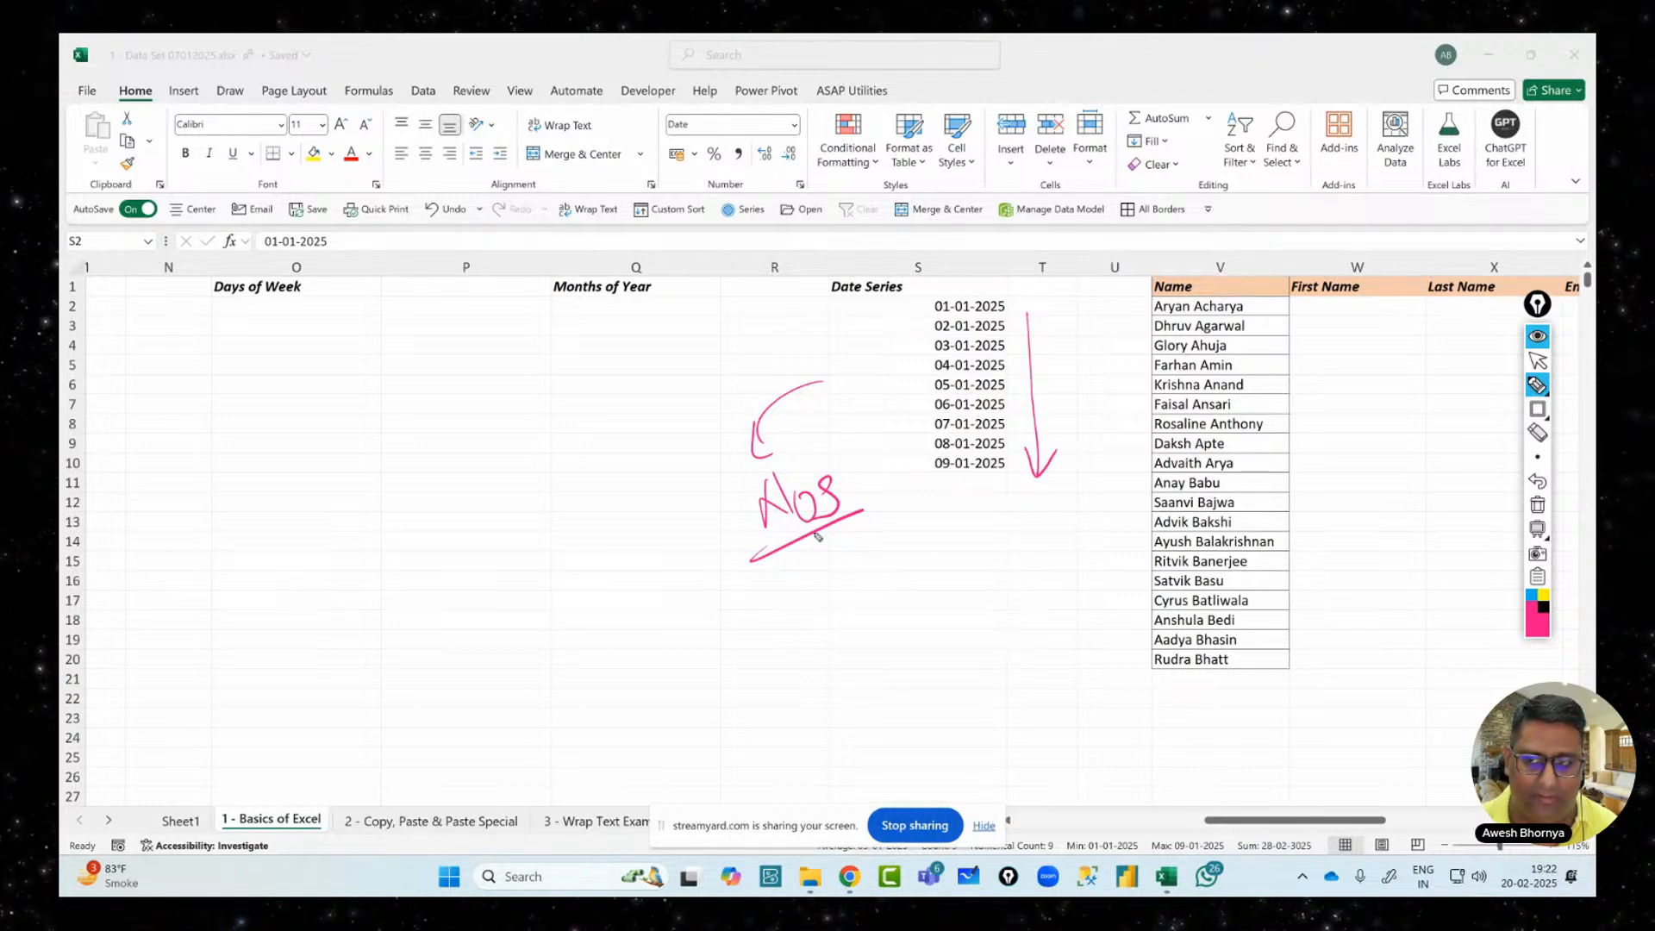
{"action": "mouse_move", "coordinate": [1528, 532]}
{"action": "left_click", "coordinate": [1538, 504]}
{"action": "left_click", "coordinate": [1537, 360]}
Delete the dates in S3:S10, leaving 01-01-2025 in S2
{"action": "left_click_drag", "start_coordinate": [921, 328], "coordinate": [928, 467]}
{"action": "key", "text": "Delete"}
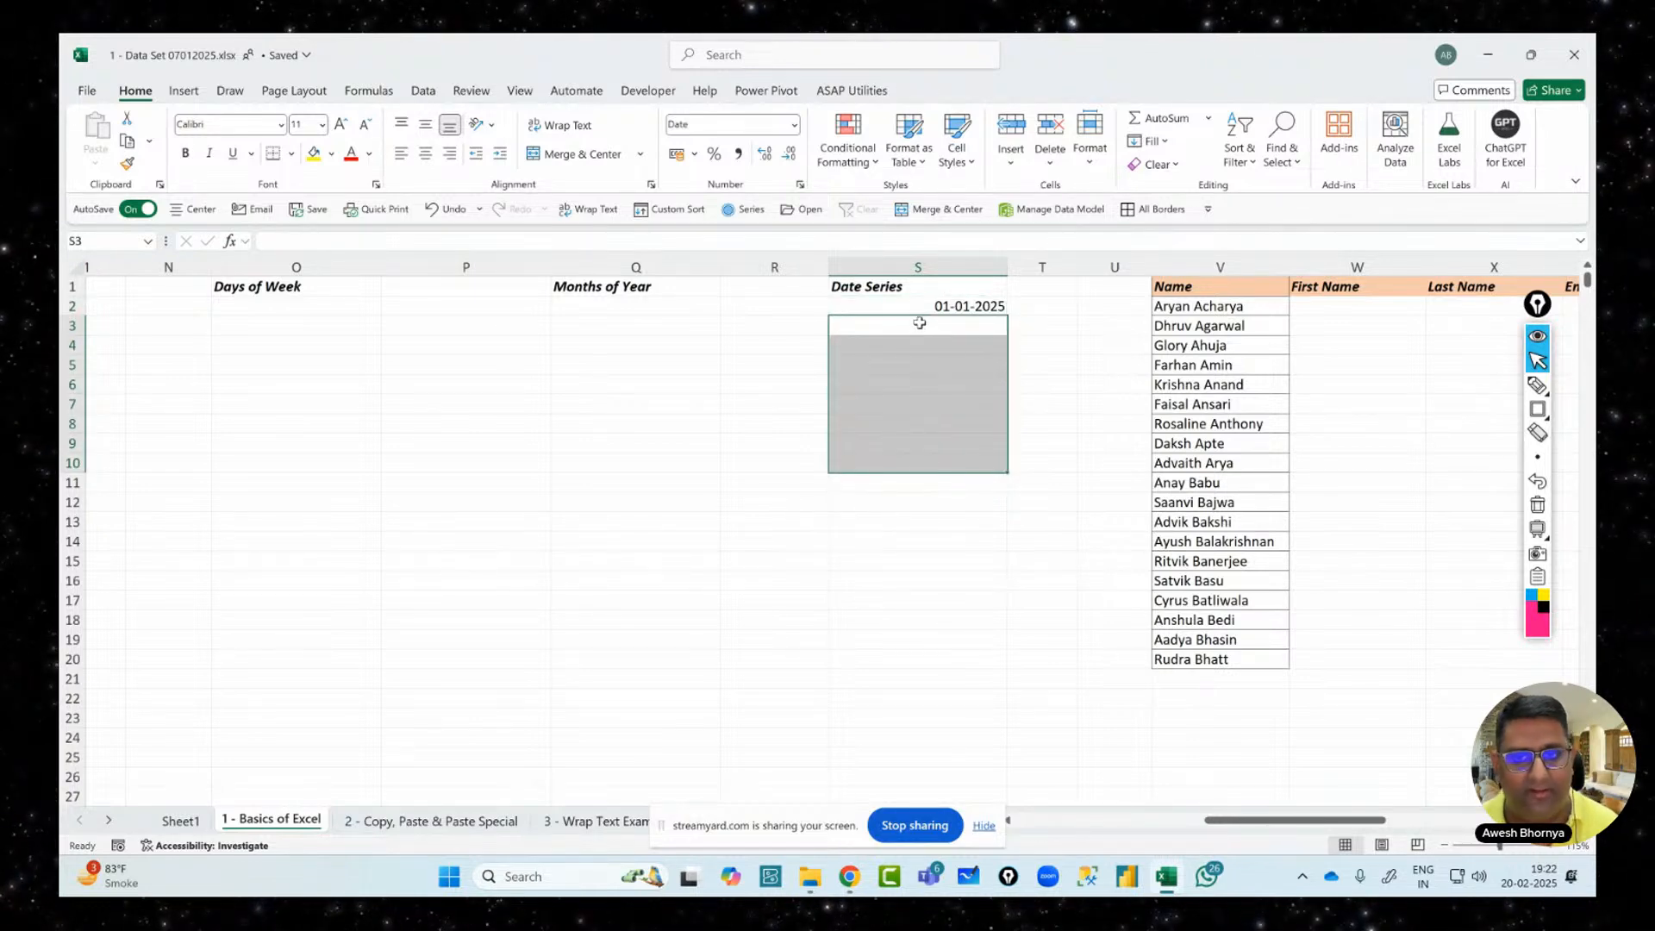
{"action": "left_click", "coordinate": [919, 309]}
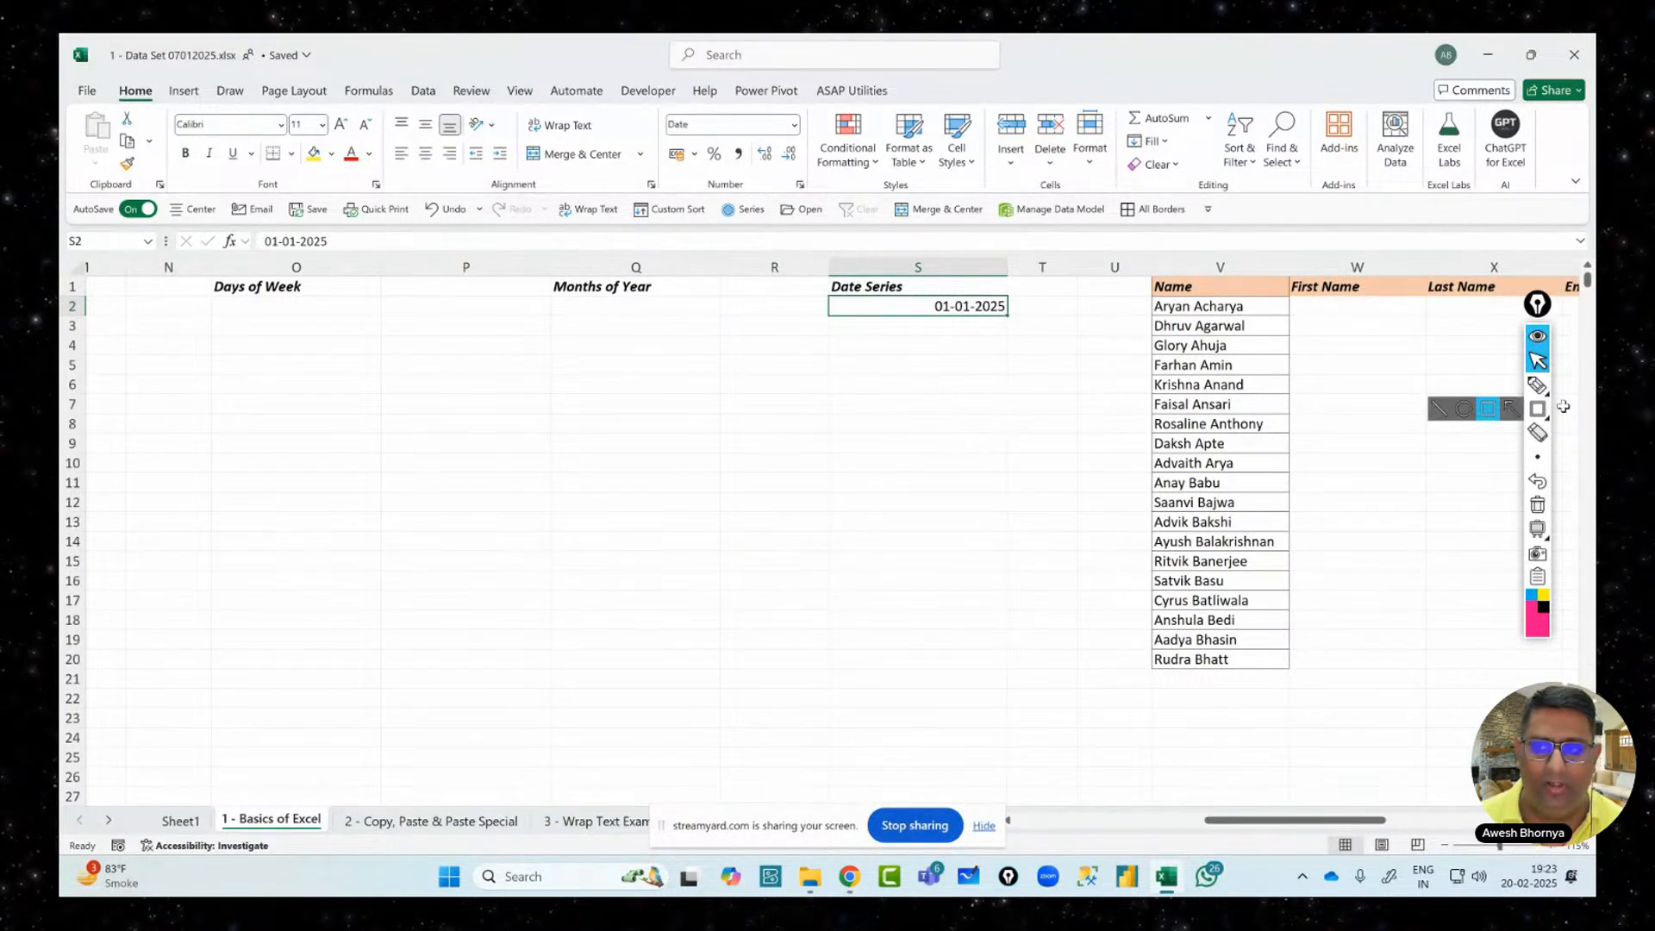
{"action": "left_click", "coordinate": [1539, 387]}
{"action": "mouse_move", "coordinate": [511, 536]}
{"action": "left_mouse_down"}
{"action": "mouse_move", "coordinate": [528, 576]}
{"action": "mouse_move", "coordinate": [561, 569]}
{"action": "mouse_move", "coordinate": [613, 504]}
{"action": "mouse_move", "coordinate": [655, 507]}
{"action": "mouse_move", "coordinate": [688, 473]}
{"action": "left_mouse_up"}
{"action": "mouse_move", "coordinate": [591, 614]}
{"action": "left_mouse_down"}
{"action": "mouse_move", "coordinate": [603, 670]}
{"action": "mouse_move", "coordinate": [642, 681]}
{"action": "mouse_move", "coordinate": [688, 646]}
{"action": "mouse_move", "coordinate": [712, 656]}
{"action": "mouse_move", "coordinate": [766, 570]}
{"action": "left_mouse_up"}
{"action": "left_click_drag", "start_coordinate": [611, 757], "coordinate": [814, 598]}
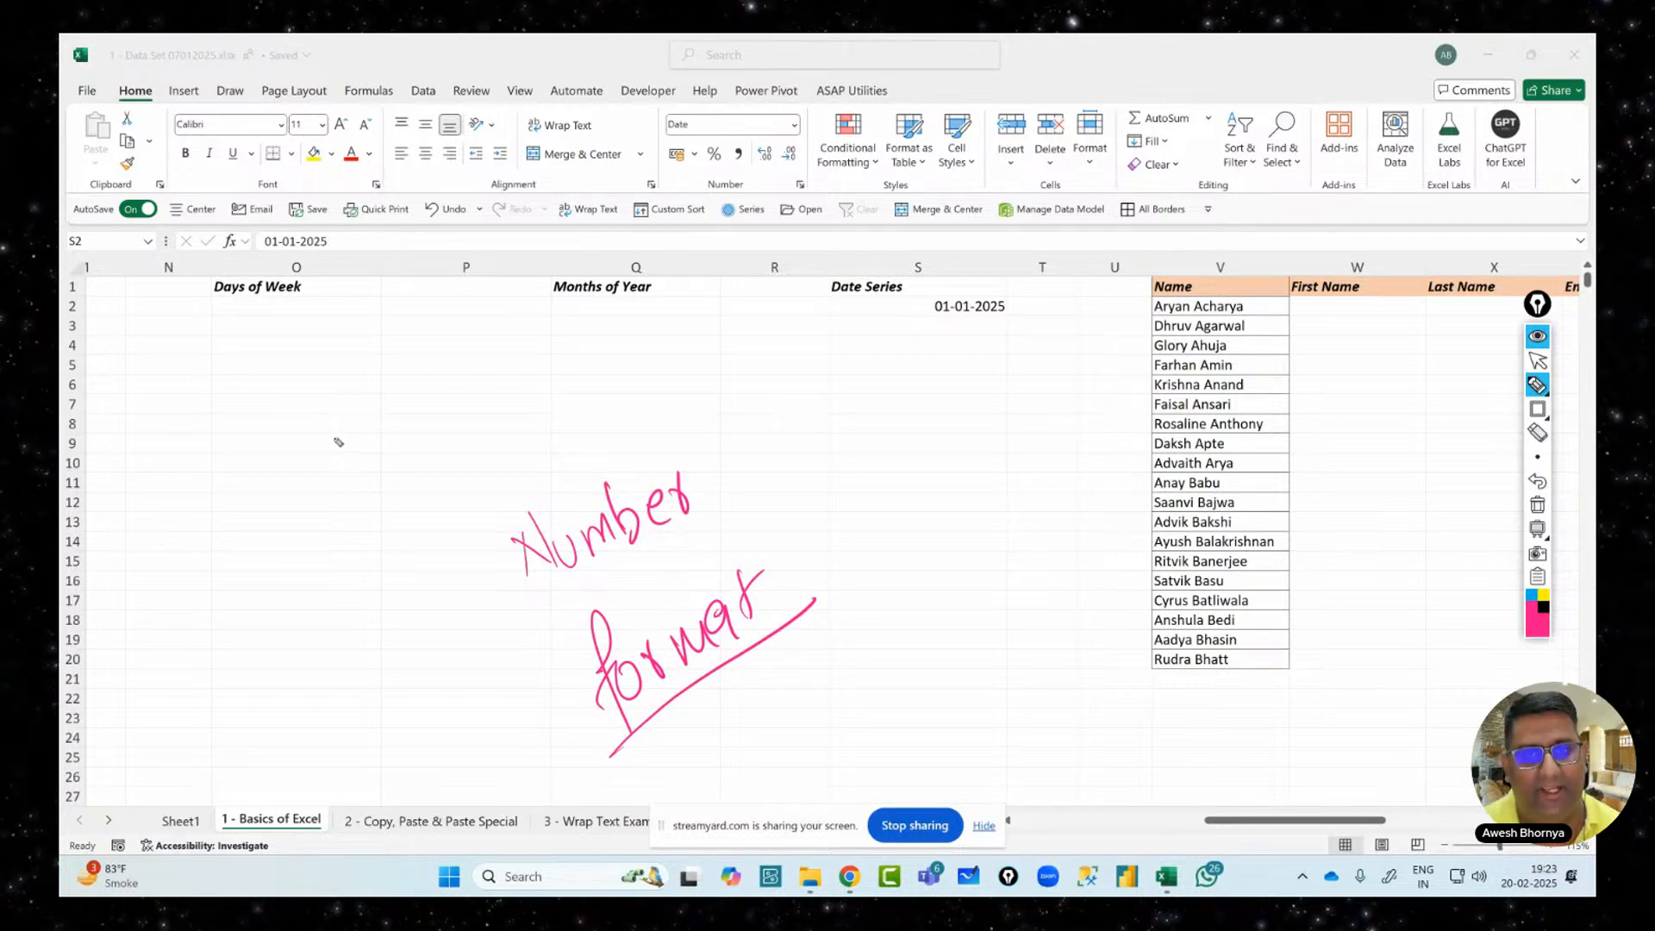
{"action": "mouse_move", "coordinate": [347, 433]}
{"action": "left_mouse_down"}
{"action": "mouse_move", "coordinate": [354, 504]}
{"action": "mouse_move", "coordinate": [390, 431]}
{"action": "mouse_move", "coordinate": [349, 390]}
{"action": "left_mouse_up"}
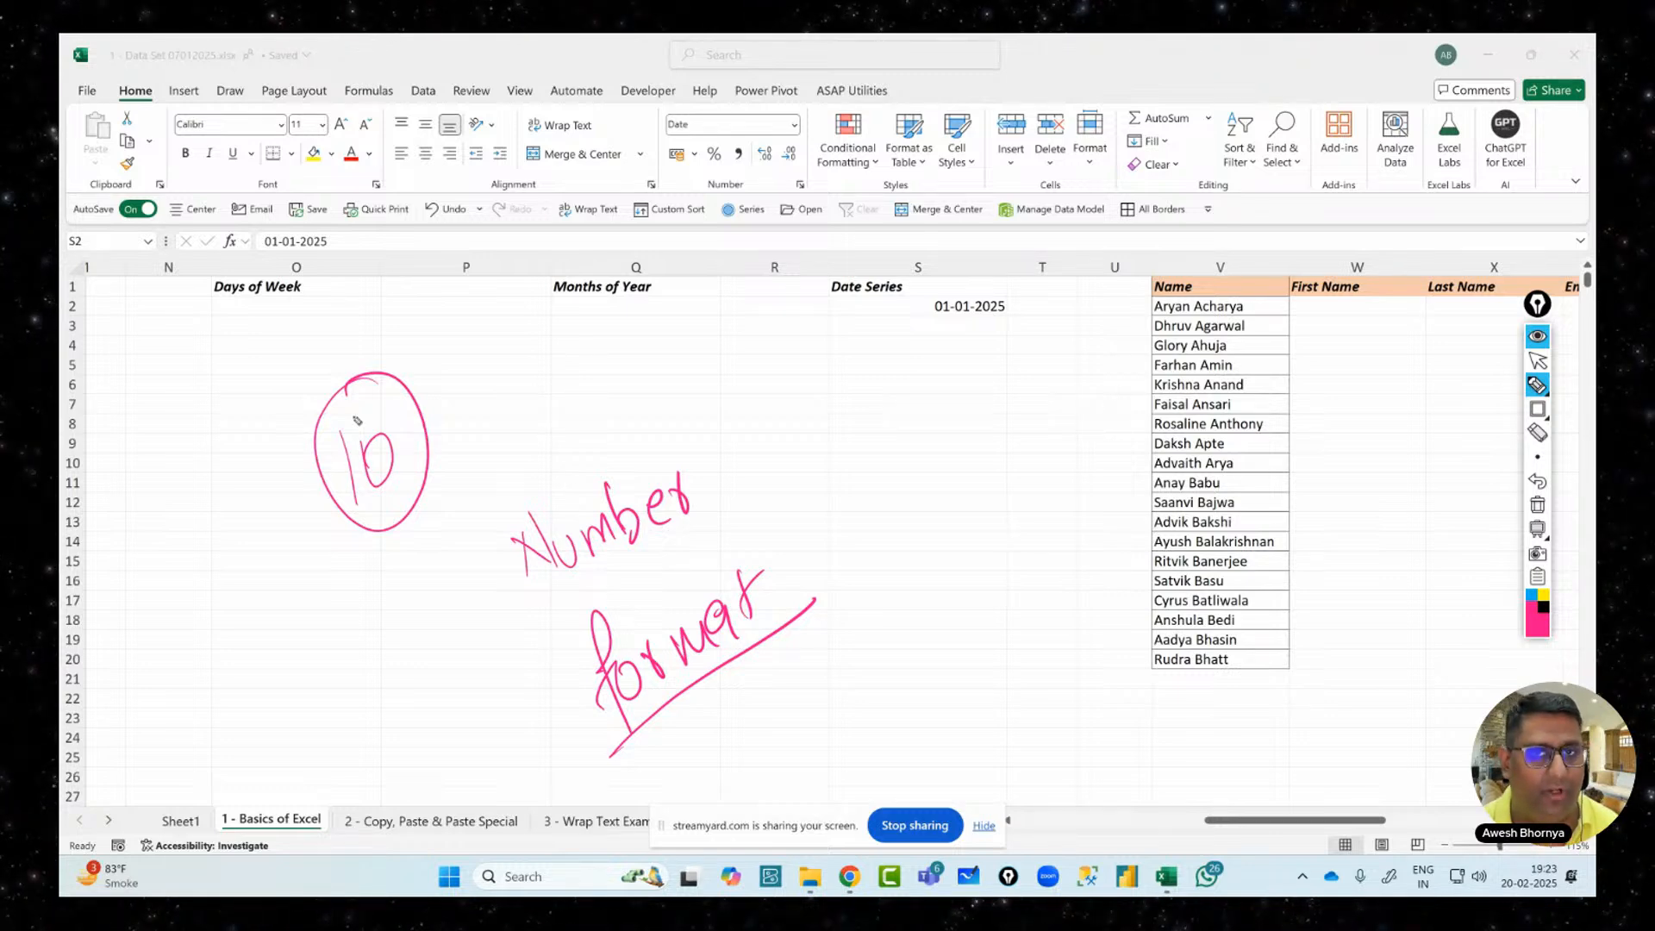
{"action": "mouse_move", "coordinate": [338, 608]}
{"action": "left_mouse_down"}
{"action": "mouse_move", "coordinate": [384, 679]}
{"action": "mouse_move", "coordinate": [383, 590]}
{"action": "mouse_move", "coordinate": [444, 652]}
{"action": "left_mouse_up"}
{"action": "mouse_move", "coordinate": [452, 597]}
{"action": "left_mouse_down"}
{"action": "mouse_move", "coordinate": [459, 642]}
{"action": "mouse_move", "coordinate": [466, 608]}
{"action": "left_mouse_up"}
{"action": "mouse_move", "coordinate": [313, 757]}
{"action": "left_mouse_down"}
{"action": "mouse_move", "coordinate": [362, 726]}
{"action": "mouse_move", "coordinate": [365, 537]}
{"action": "mouse_move", "coordinate": [362, 757]}
{"action": "left_mouse_up"}
{"action": "mouse_move", "coordinate": [384, 328]}
{"action": "left_mouse_down"}
{"action": "mouse_move", "coordinate": [244, 422]}
{"action": "mouse_move", "coordinate": [517, 487]}
{"action": "mouse_move", "coordinate": [238, 436]}
{"action": "left_mouse_up"}
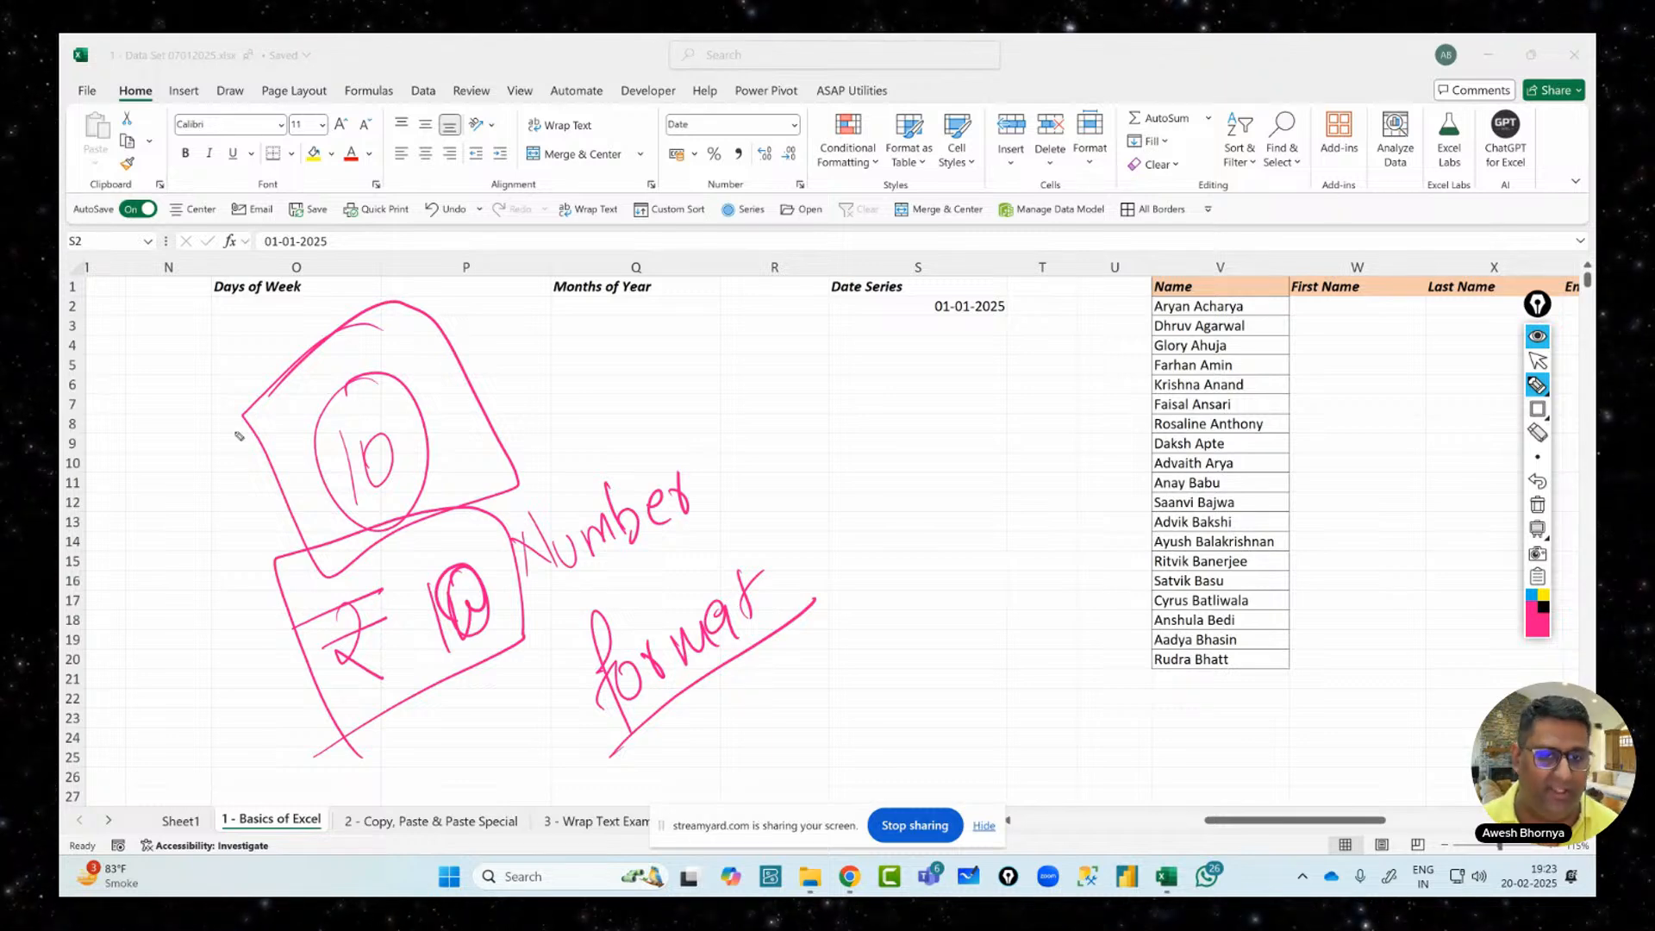
{"action": "left_click", "coordinate": [1537, 505]}
{"action": "left_click", "coordinate": [1538, 360]}
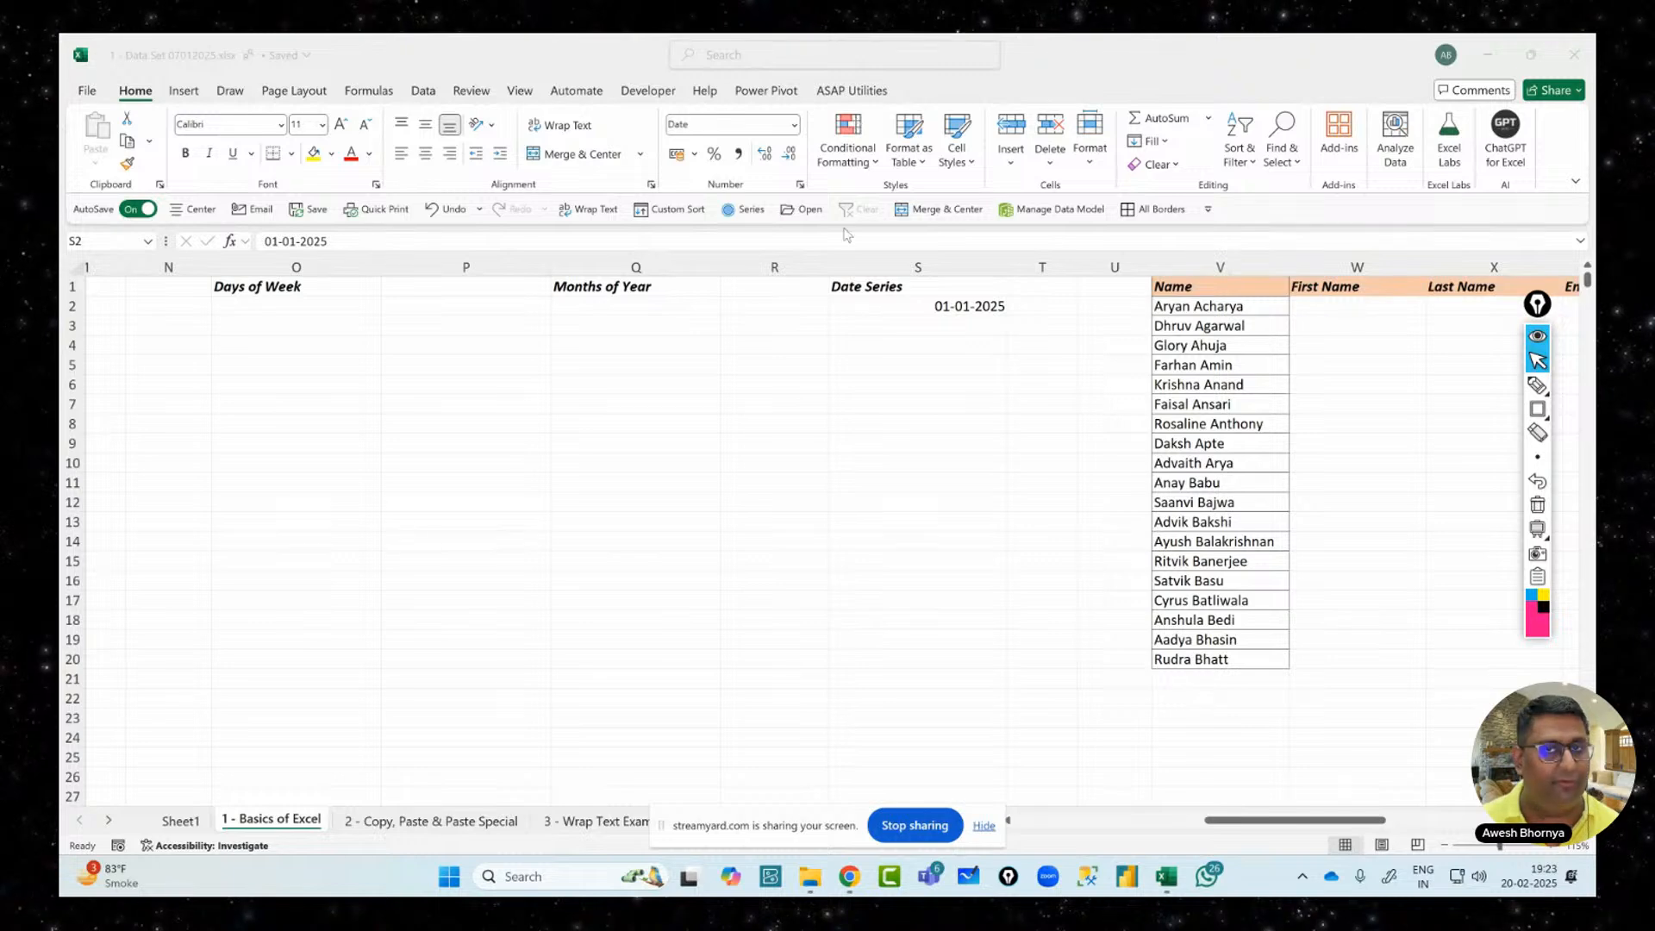
{"action": "left_click", "coordinate": [1537, 409]}
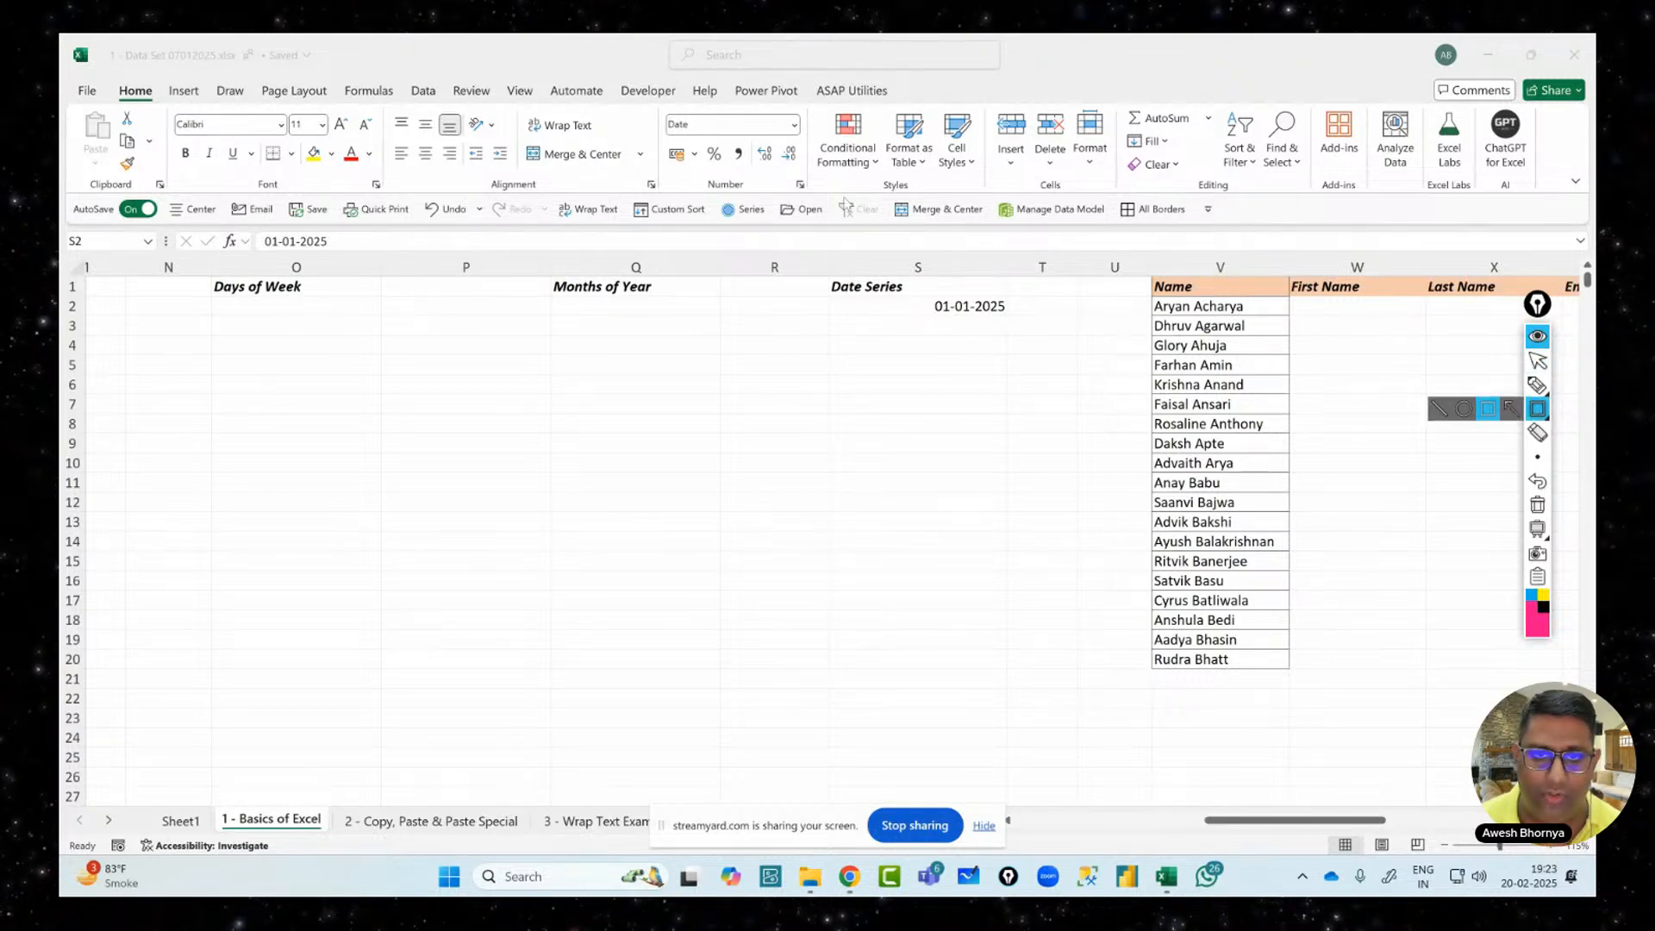
{"action": "left_click_drag", "start_coordinate": [654, 105], "coordinate": [809, 198]}
{"action": "left_click", "coordinate": [1538, 385]}
{"action": "mouse_move", "coordinate": [434, 483]}
{"action": "left_mouse_down"}
{"action": "mouse_move", "coordinate": [450, 513]}
{"action": "mouse_move", "coordinate": [495, 528]}
{"action": "left_mouse_up"}
{"action": "left_click_drag", "start_coordinate": [500, 462], "coordinate": [505, 530]}
{"action": "mouse_move", "coordinate": [485, 493]}
{"action": "left_mouse_down"}
{"action": "mouse_move", "coordinate": [530, 483]}
{"action": "mouse_move", "coordinate": [541, 500]}
{"action": "left_mouse_up"}
{"action": "left_click_drag", "start_coordinate": [518, 564], "coordinate": [522, 629]}
{"action": "mouse_move", "coordinate": [490, 604]}
{"action": "left_mouse_down"}
{"action": "mouse_move", "coordinate": [528, 562]}
{"action": "mouse_move", "coordinate": [539, 619]}
{"action": "mouse_move", "coordinate": [622, 588]}
{"action": "left_mouse_up"}
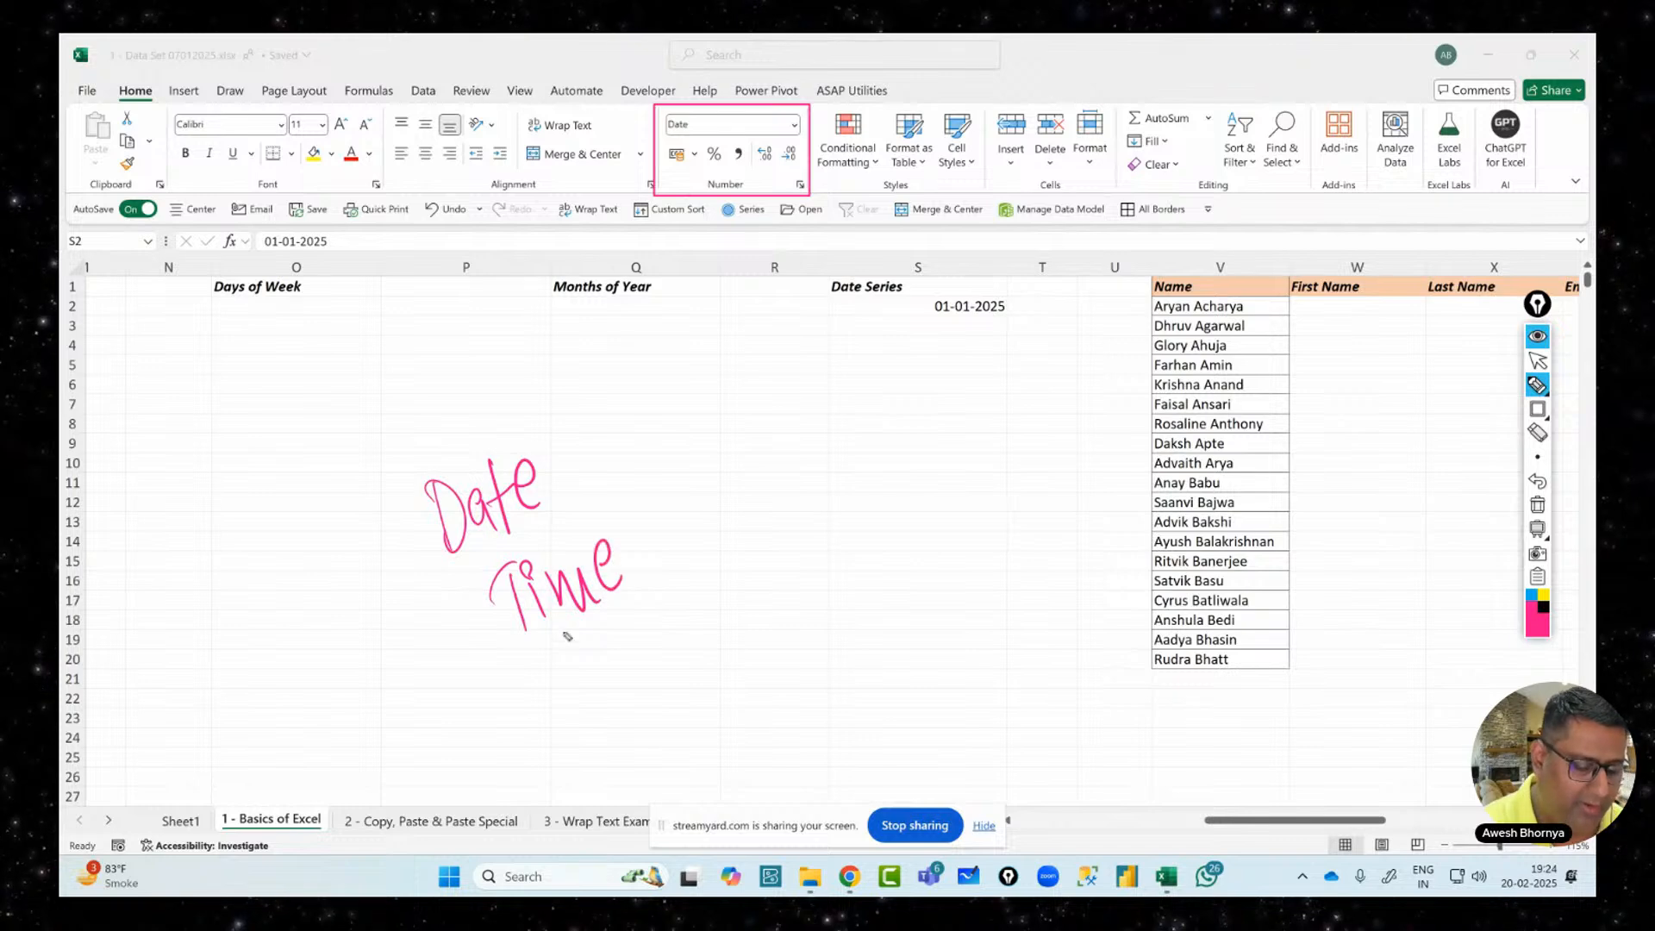
{"action": "left_click_drag", "start_coordinate": [548, 672], "coordinate": [569, 724]}
{"action": "mouse_move", "coordinate": [543, 664]}
{"action": "left_mouse_down"}
{"action": "mouse_move", "coordinate": [561, 690]}
{"action": "mouse_move", "coordinate": [612, 681]}
{"action": "mouse_move", "coordinate": [628, 655]}
{"action": "mouse_move", "coordinate": [625, 677]}
{"action": "left_mouse_up"}
{"action": "mouse_move", "coordinate": [662, 623]}
{"action": "left_mouse_down"}
{"action": "mouse_move", "coordinate": [655, 642]}
{"action": "mouse_move", "coordinate": [724, 614]}
{"action": "mouse_move", "coordinate": [750, 576]}
{"action": "mouse_move", "coordinate": [752, 608]}
{"action": "mouse_move", "coordinate": [787, 599]}
{"action": "mouse_move", "coordinate": [761, 645]}
{"action": "left_mouse_up"}
{"action": "mouse_move", "coordinate": [783, 579]}
{"action": "left_mouse_down"}
{"action": "mouse_move", "coordinate": [798, 552]}
{"action": "mouse_move", "coordinate": [811, 569]}
{"action": "left_mouse_up"}
{"action": "left_click_drag", "start_coordinate": [564, 774], "coordinate": [856, 588]}
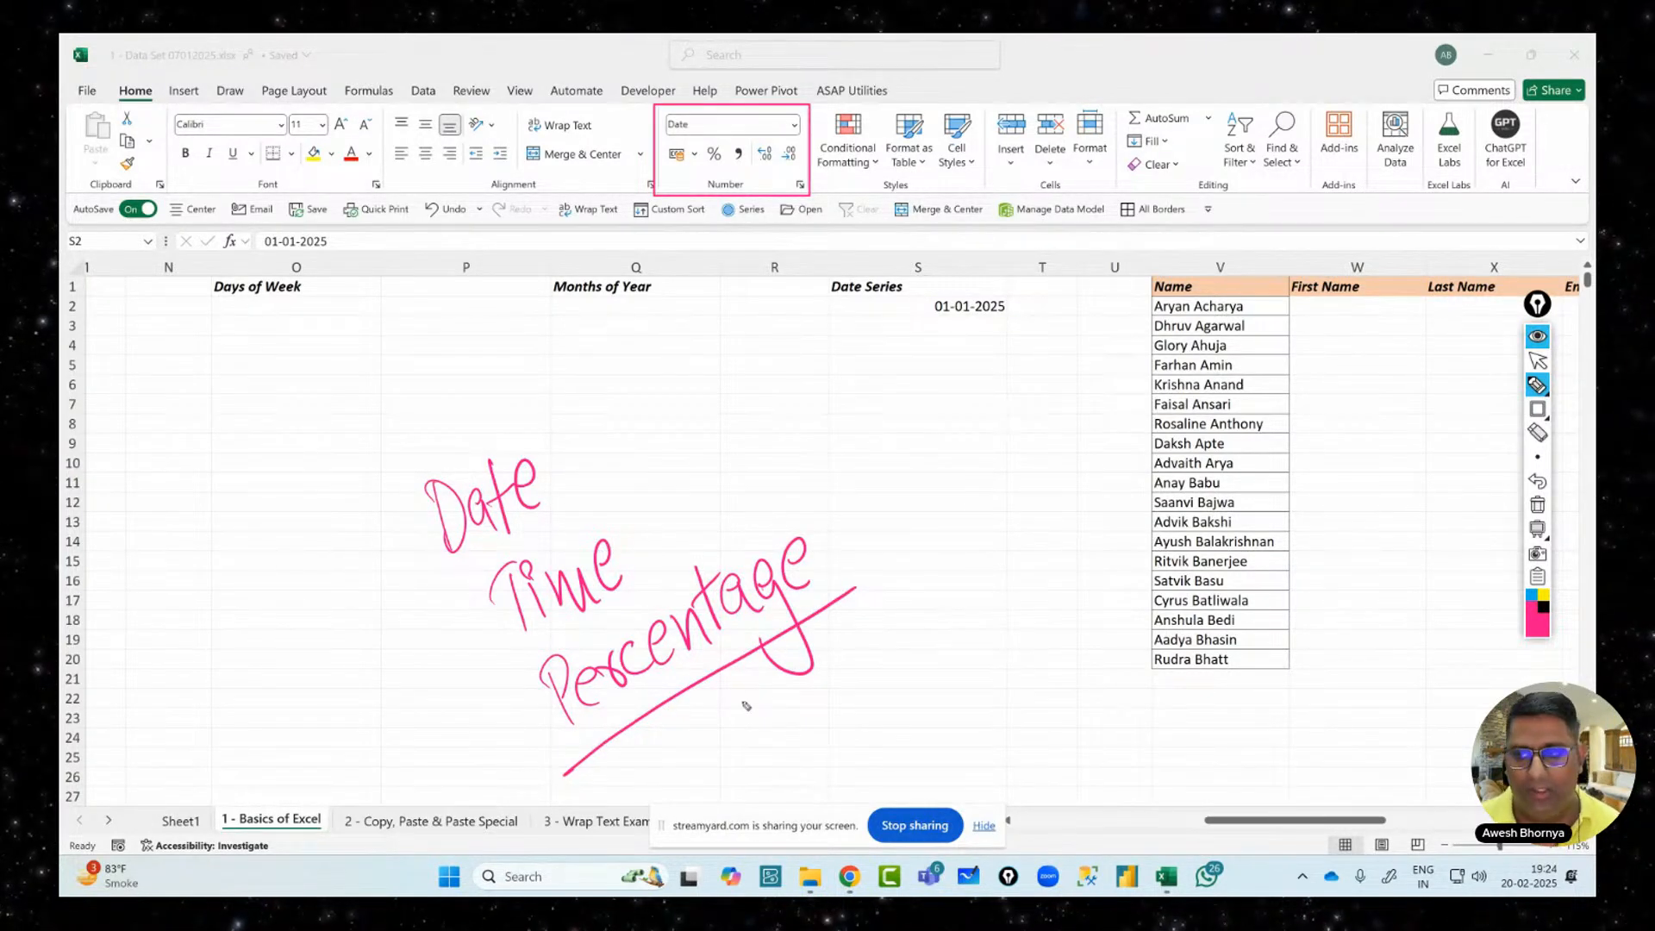
{"action": "left_click", "coordinate": [1535, 506]}
{"action": "left_click", "coordinate": [1538, 361]}
{"action": "left_click", "coordinate": [913, 303]}
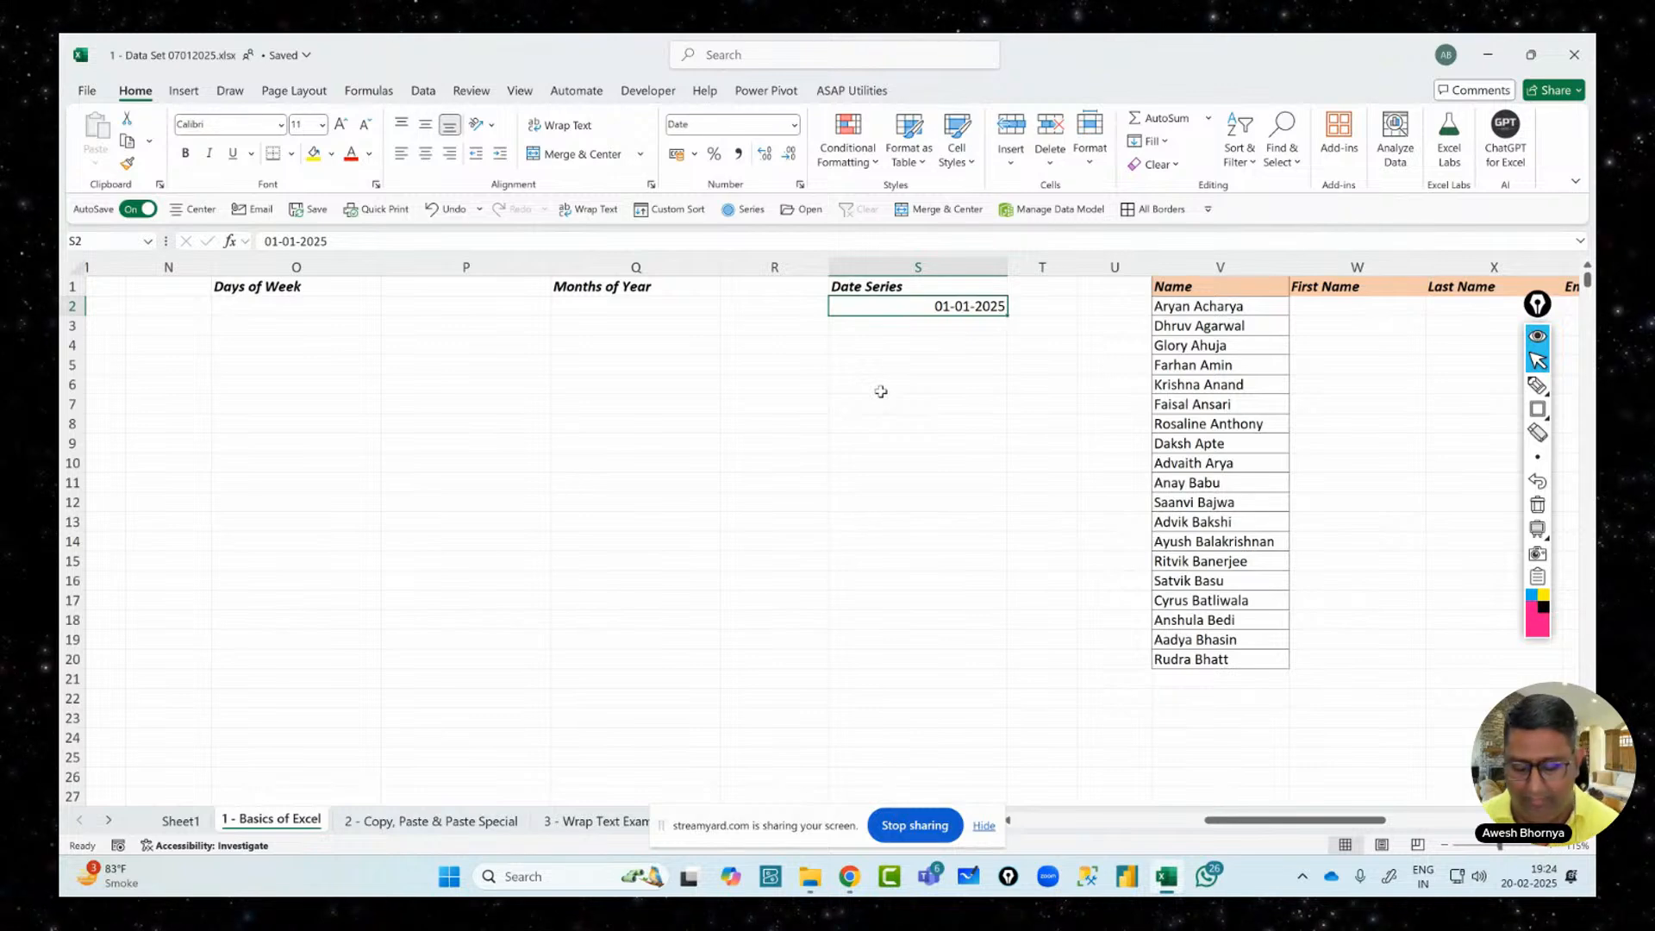
Clear S2, reformat column S, and test-enter 56465465 in S2 before deleting it
{"action": "key", "text": "Delete"}
{"action": "left_click", "coordinate": [875, 263]}
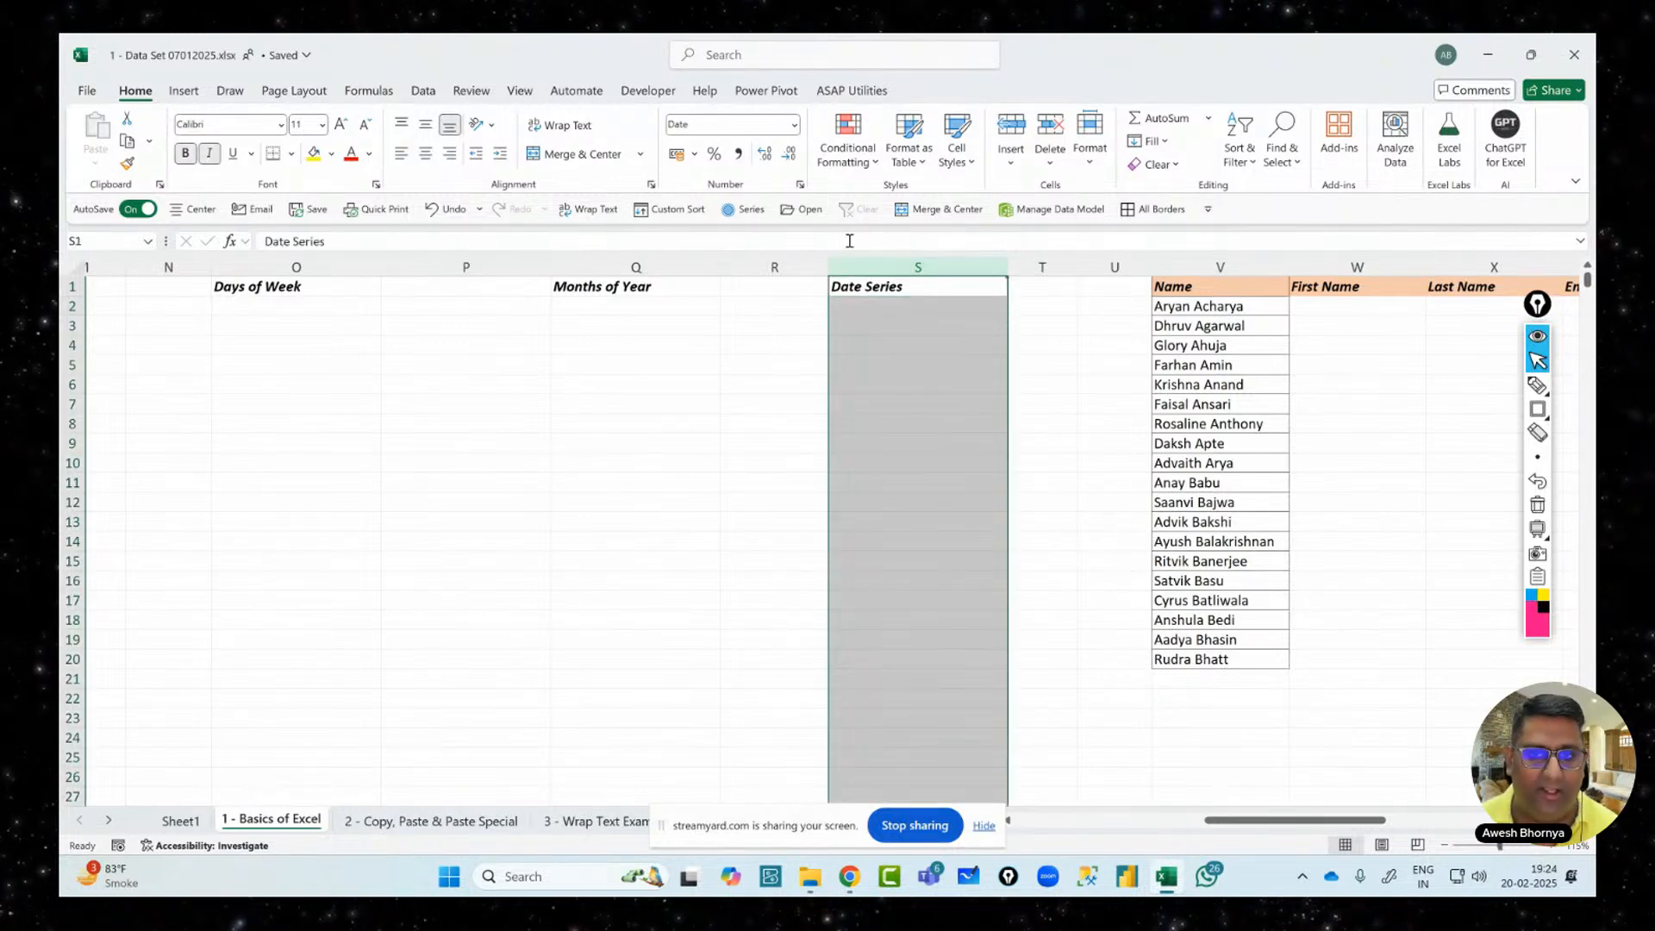
{"action": "left_click", "coordinate": [794, 125]}
{"action": "left_click", "coordinate": [918, 306]}
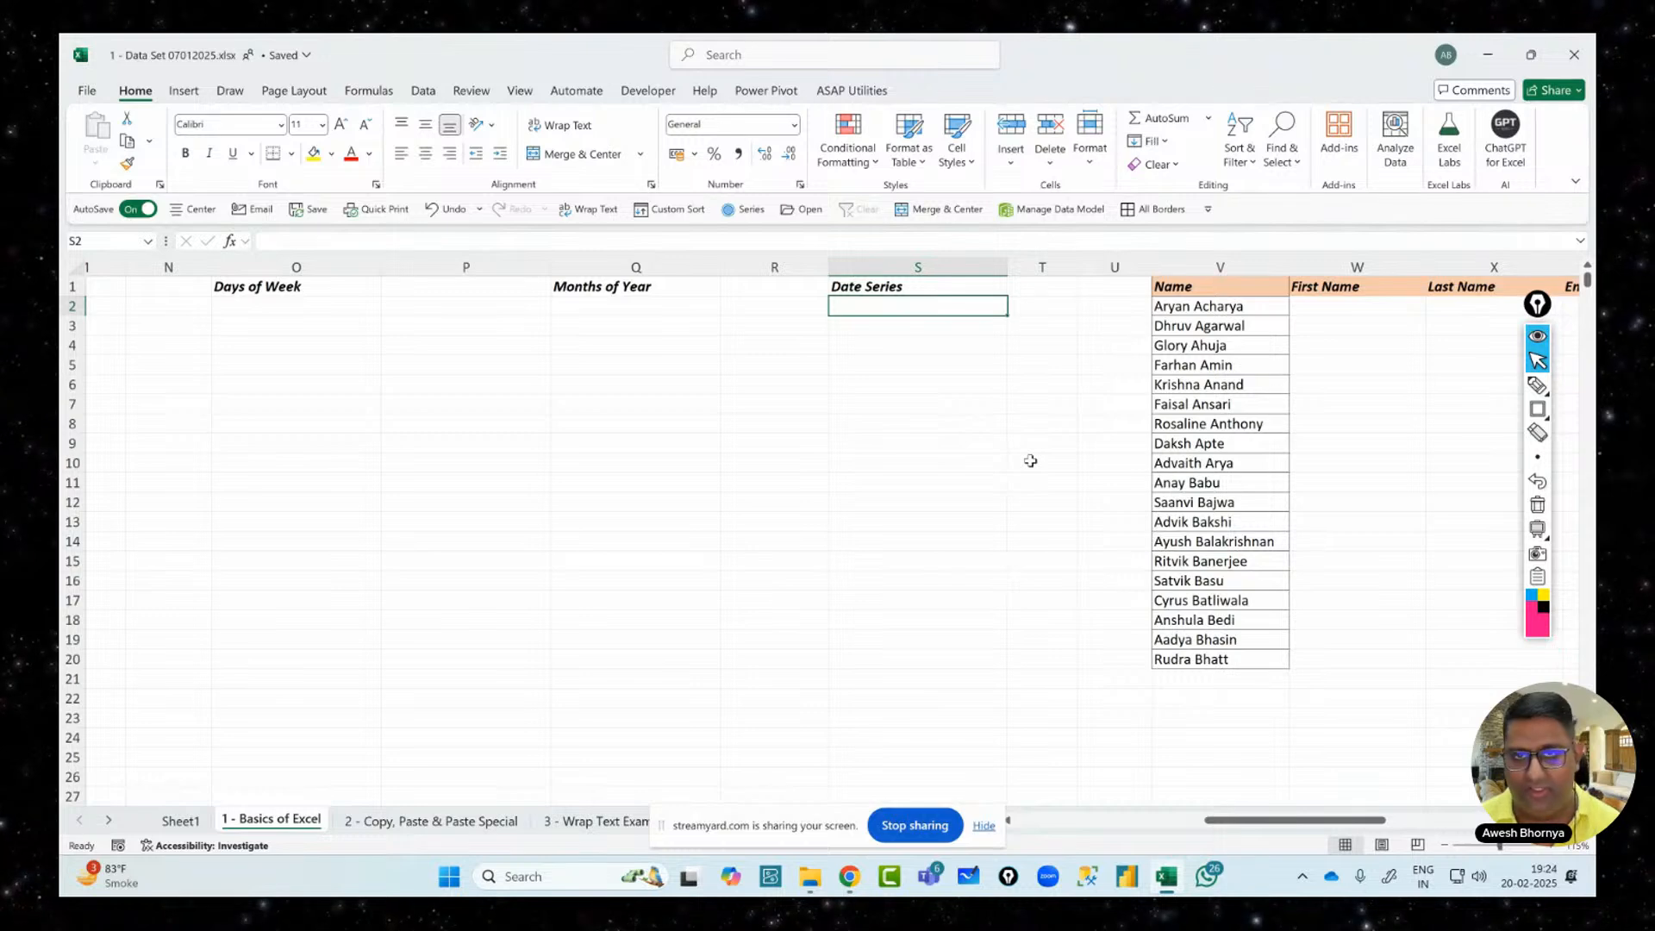
{"action": "type", "text": "56465465"}
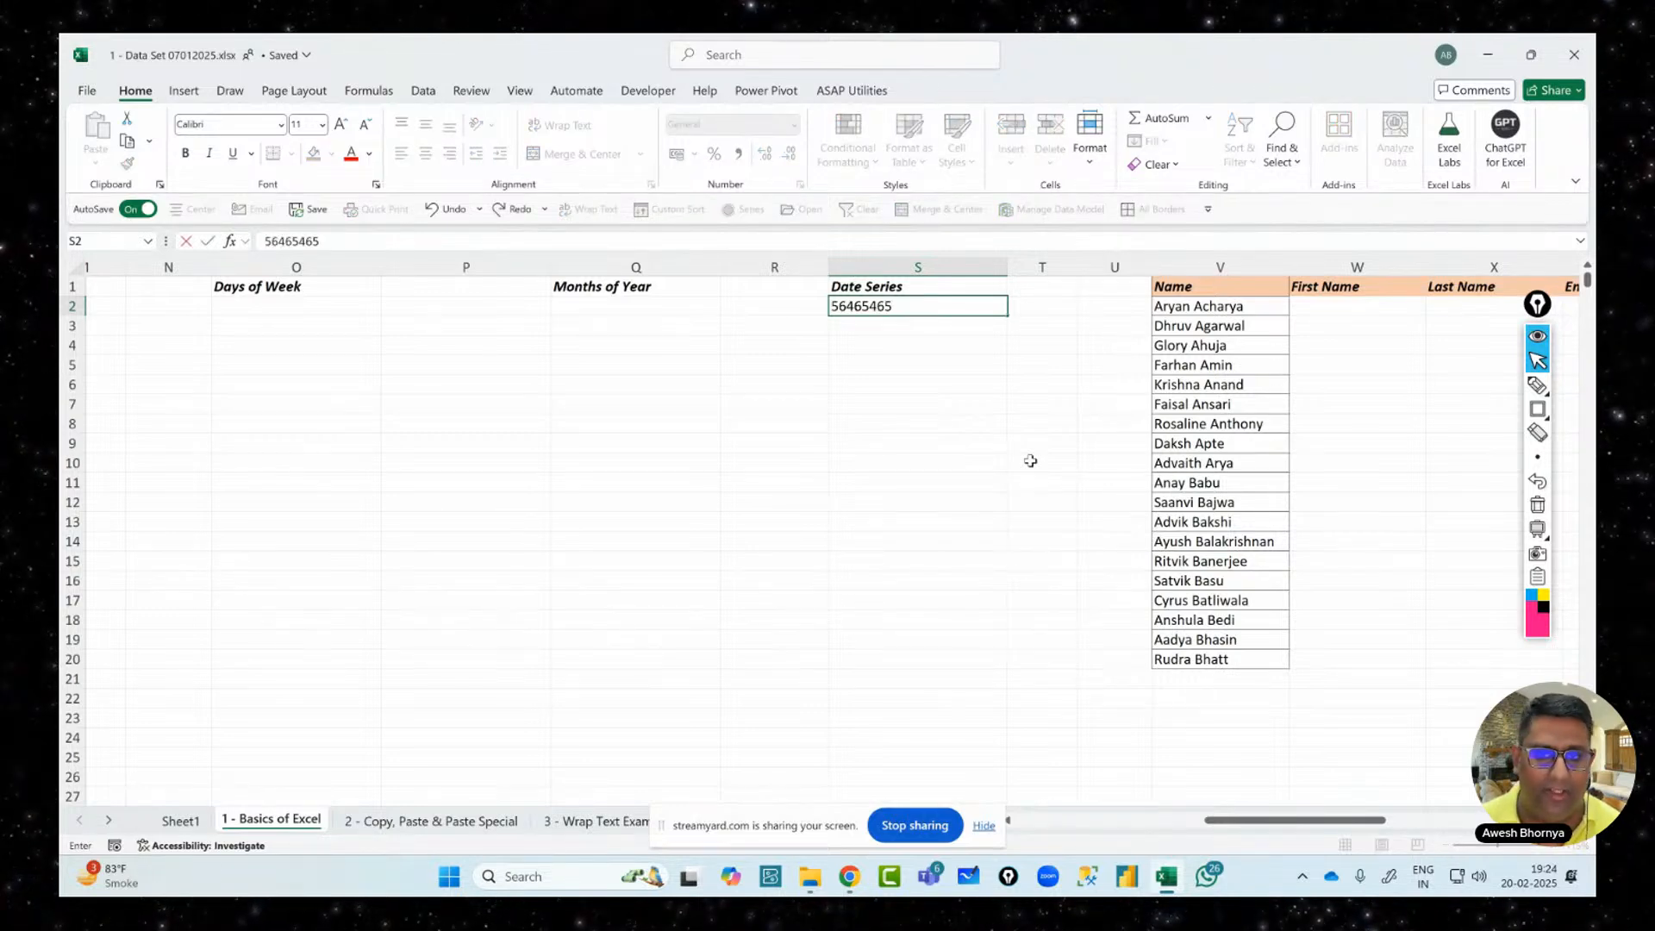
{"action": "key", "text": "Return"}
{"action": "key", "text": "Up"}
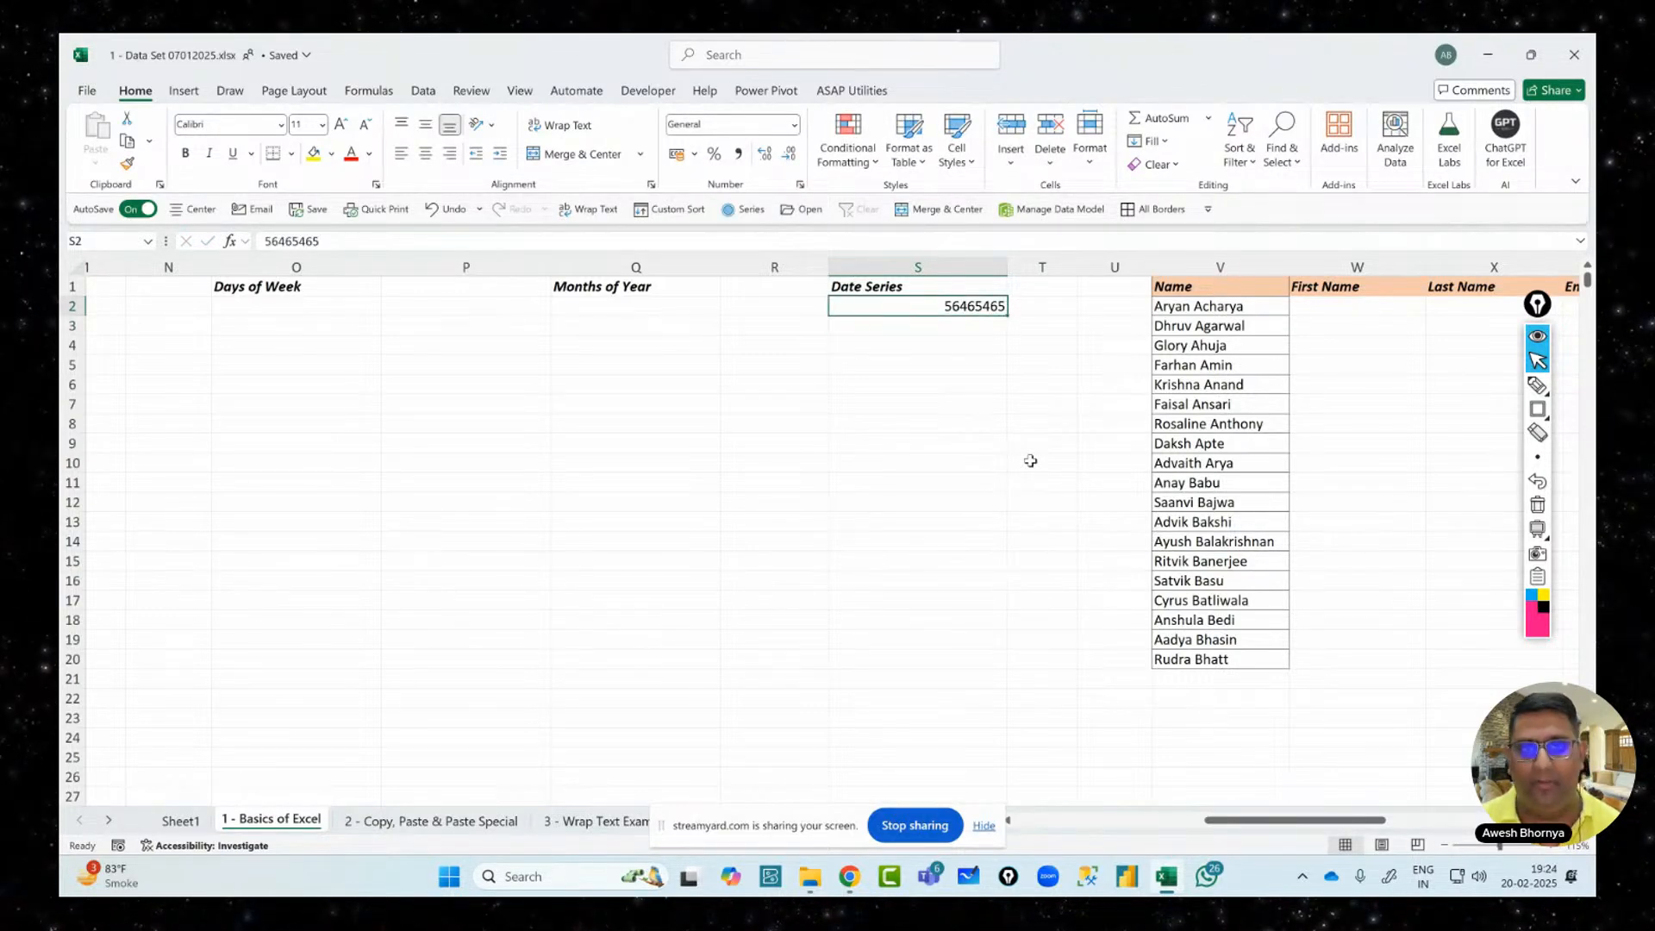
{"action": "key", "text": "Delete"}
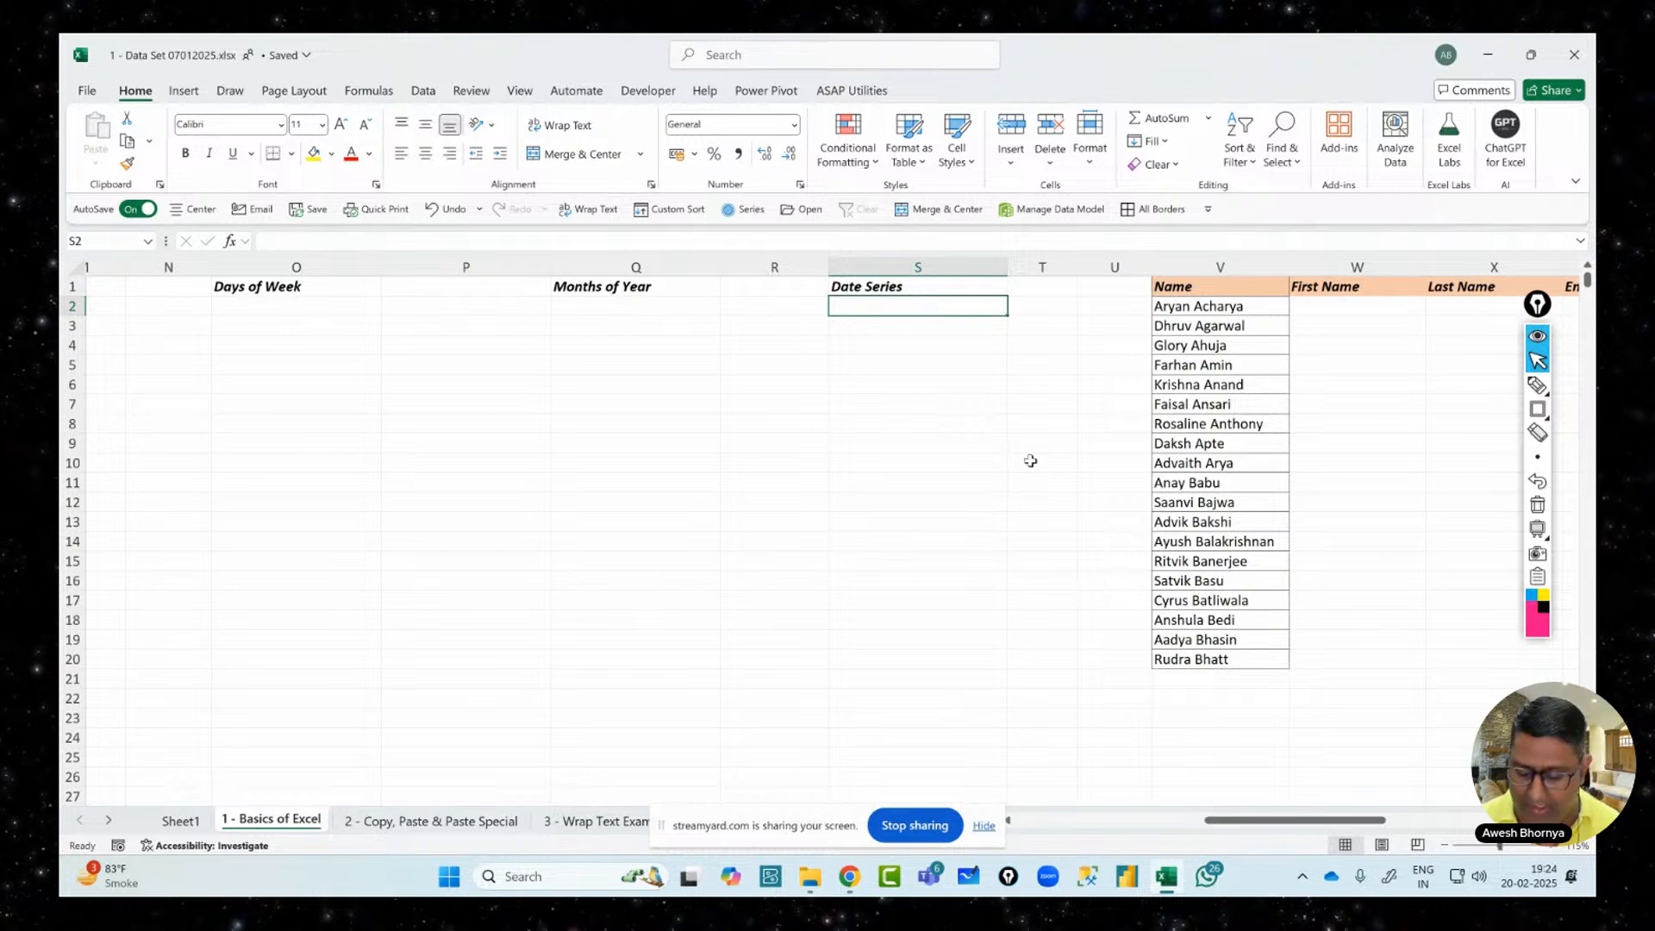
Enter 1-1-2025 in S2 so it displays 01-01-2025, boxing the Date format
{"action": "type", "text": "1-1-2025"}
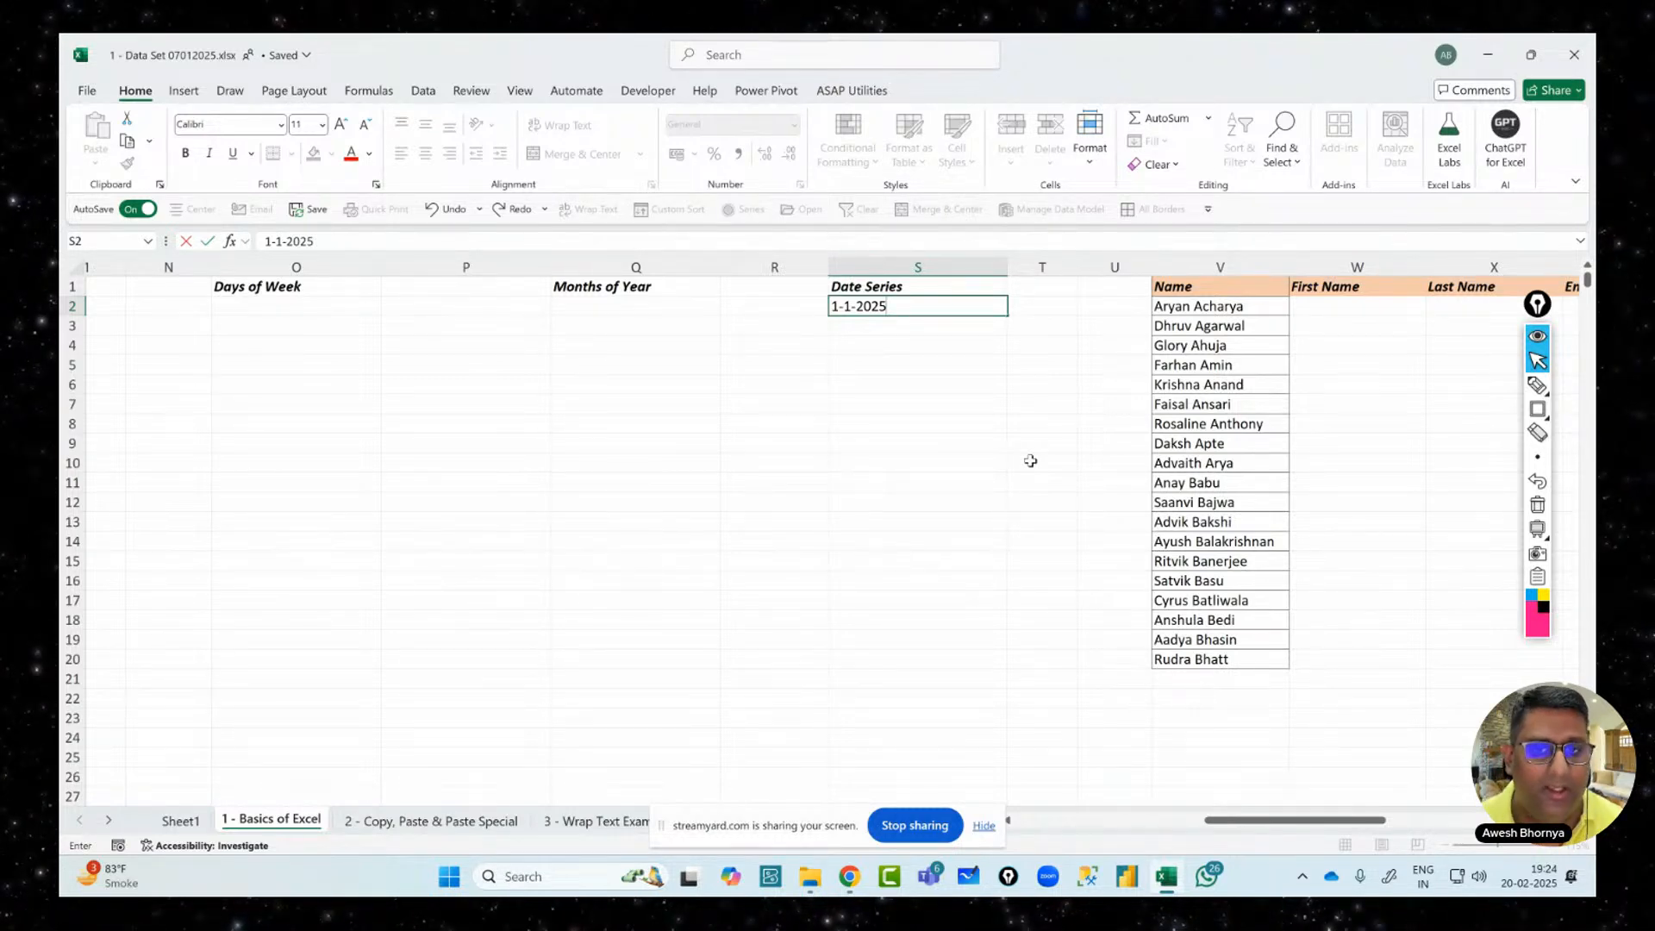
{"action": "key", "text": "Return"}
{"action": "key", "text": "Up"}
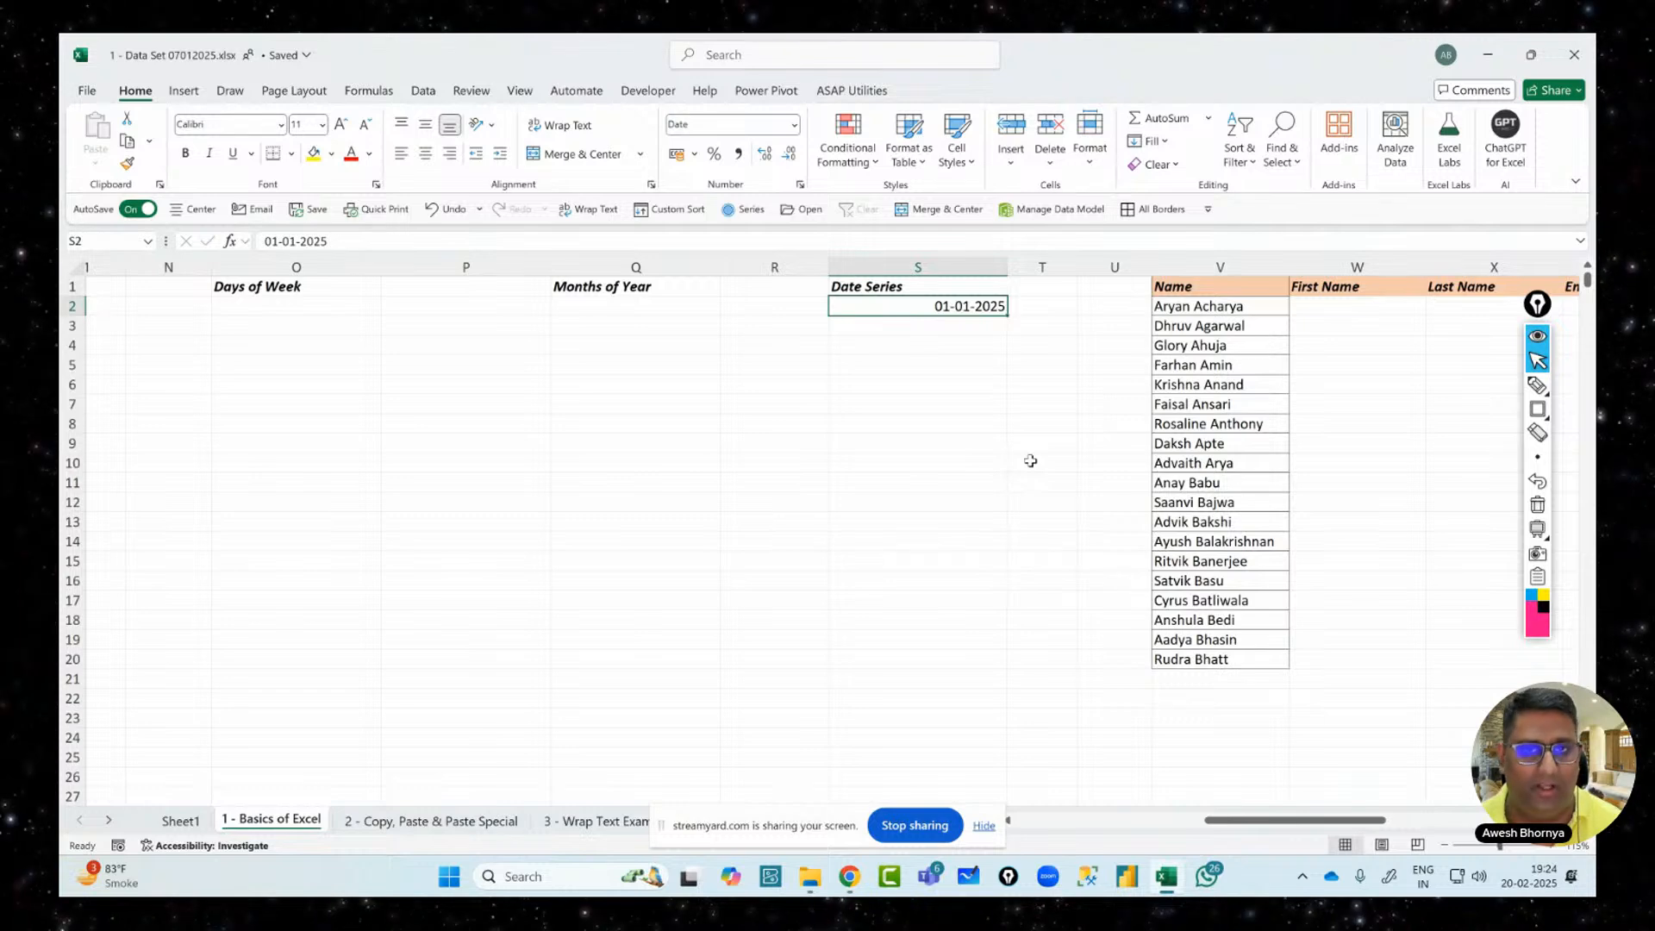
{"action": "left_click", "coordinate": [1538, 408]}
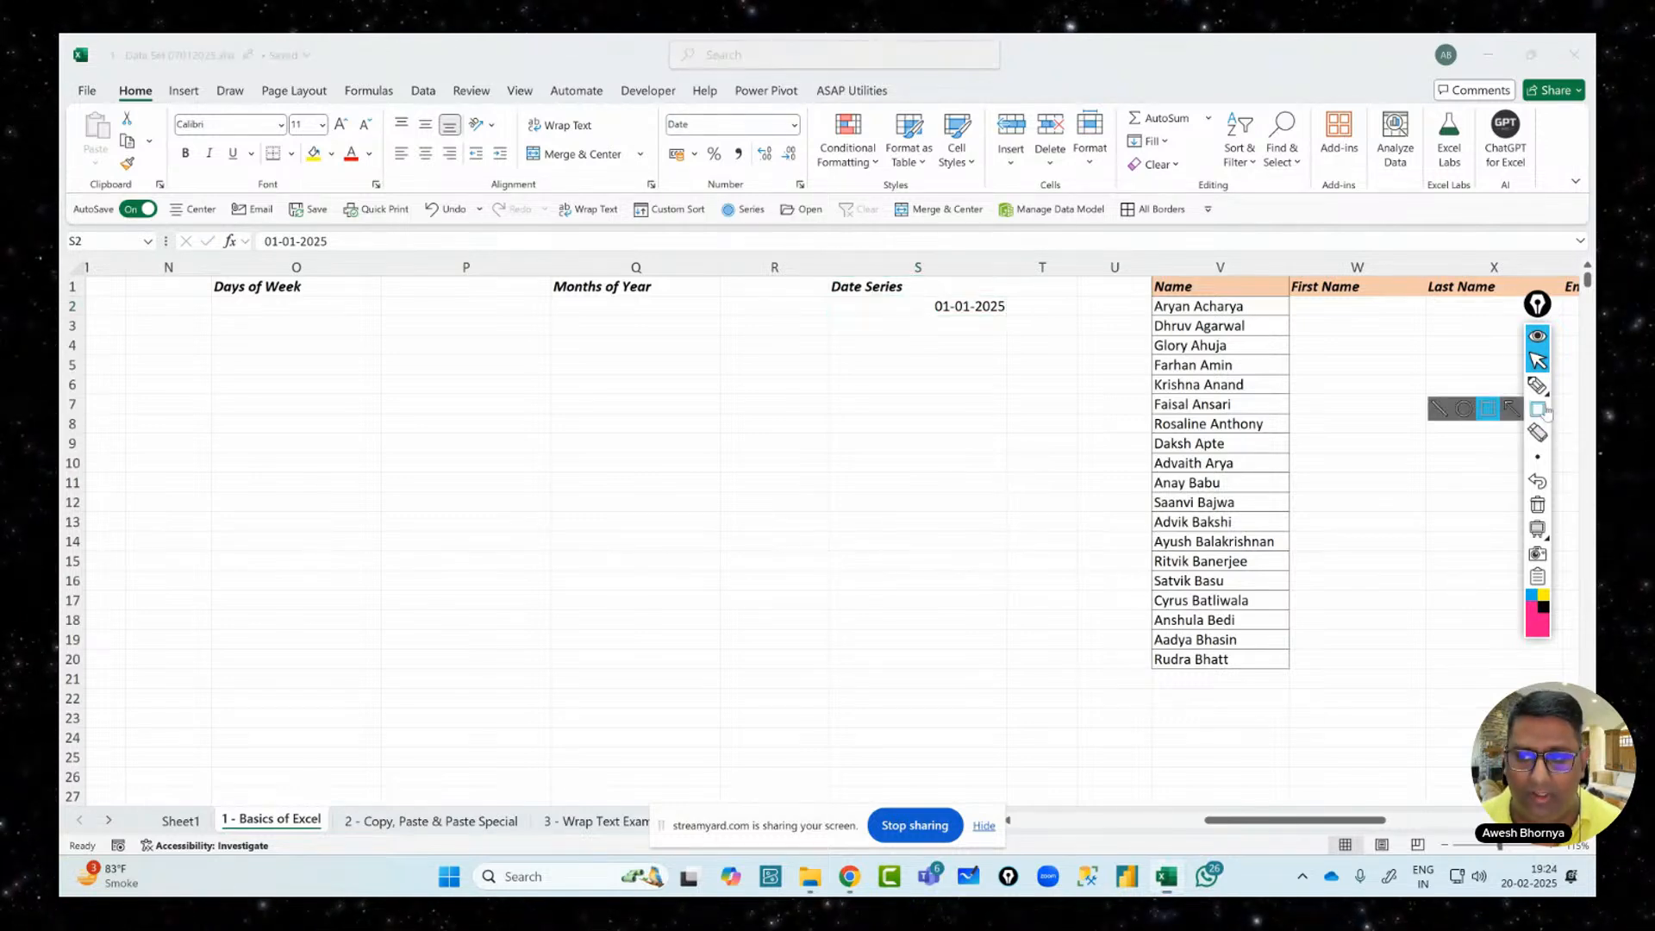
{"action": "left_click_drag", "start_coordinate": [657, 105], "coordinate": [810, 138]}
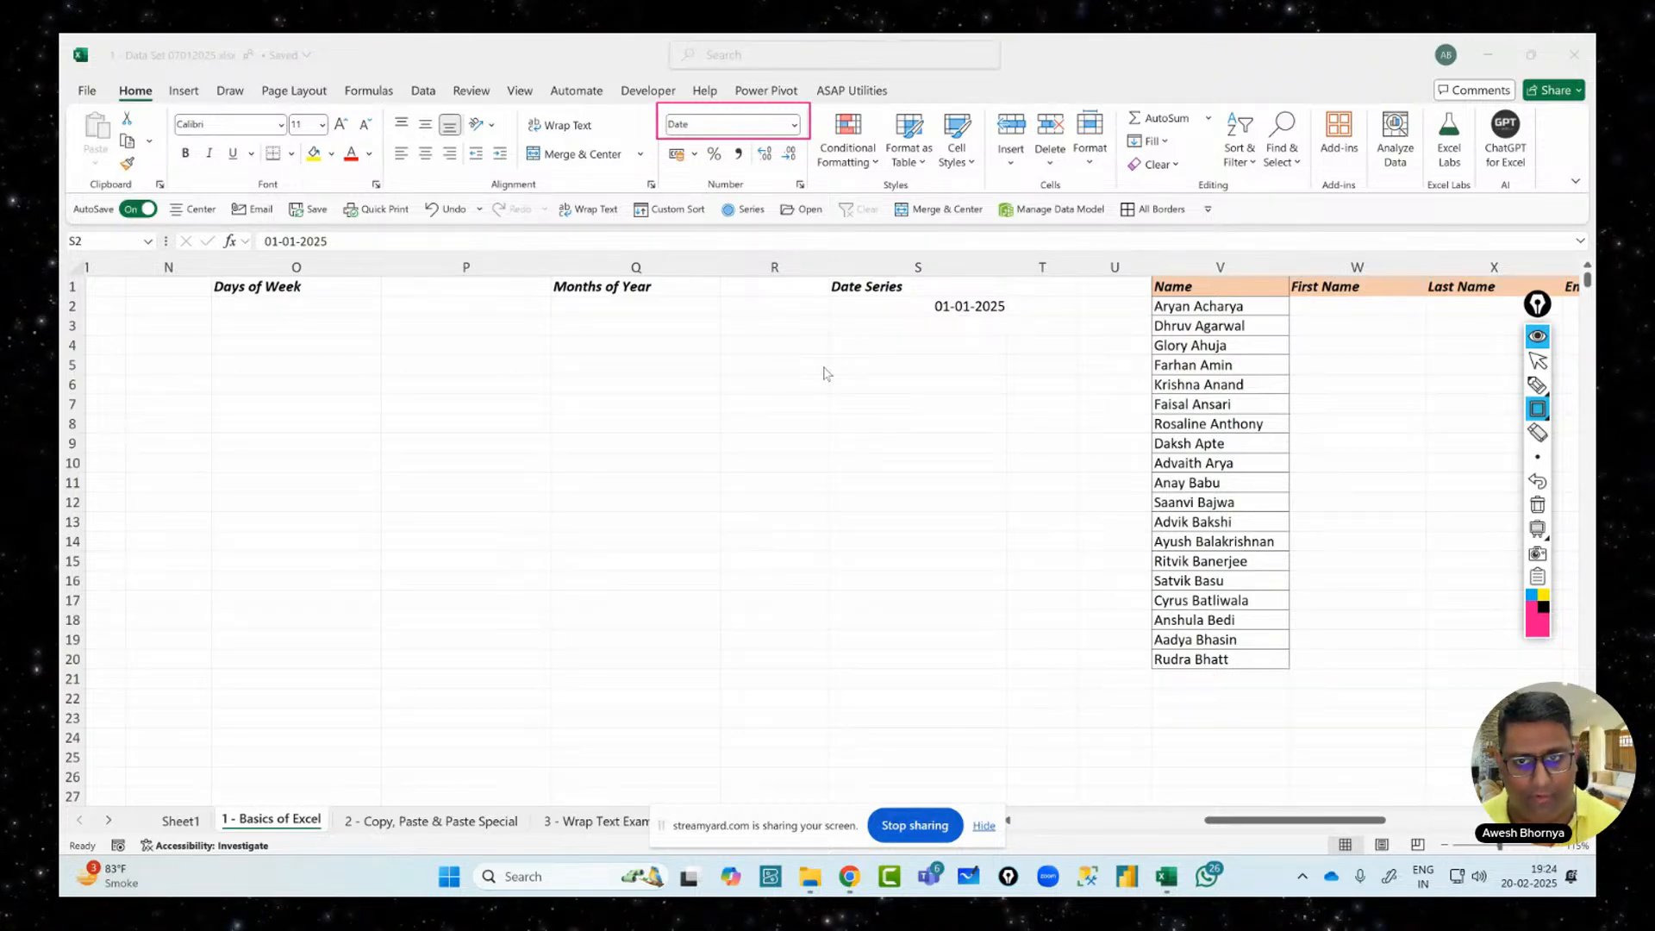
{"action": "left_click", "coordinate": [1538, 363]}
{"action": "left_click", "coordinate": [953, 312]}
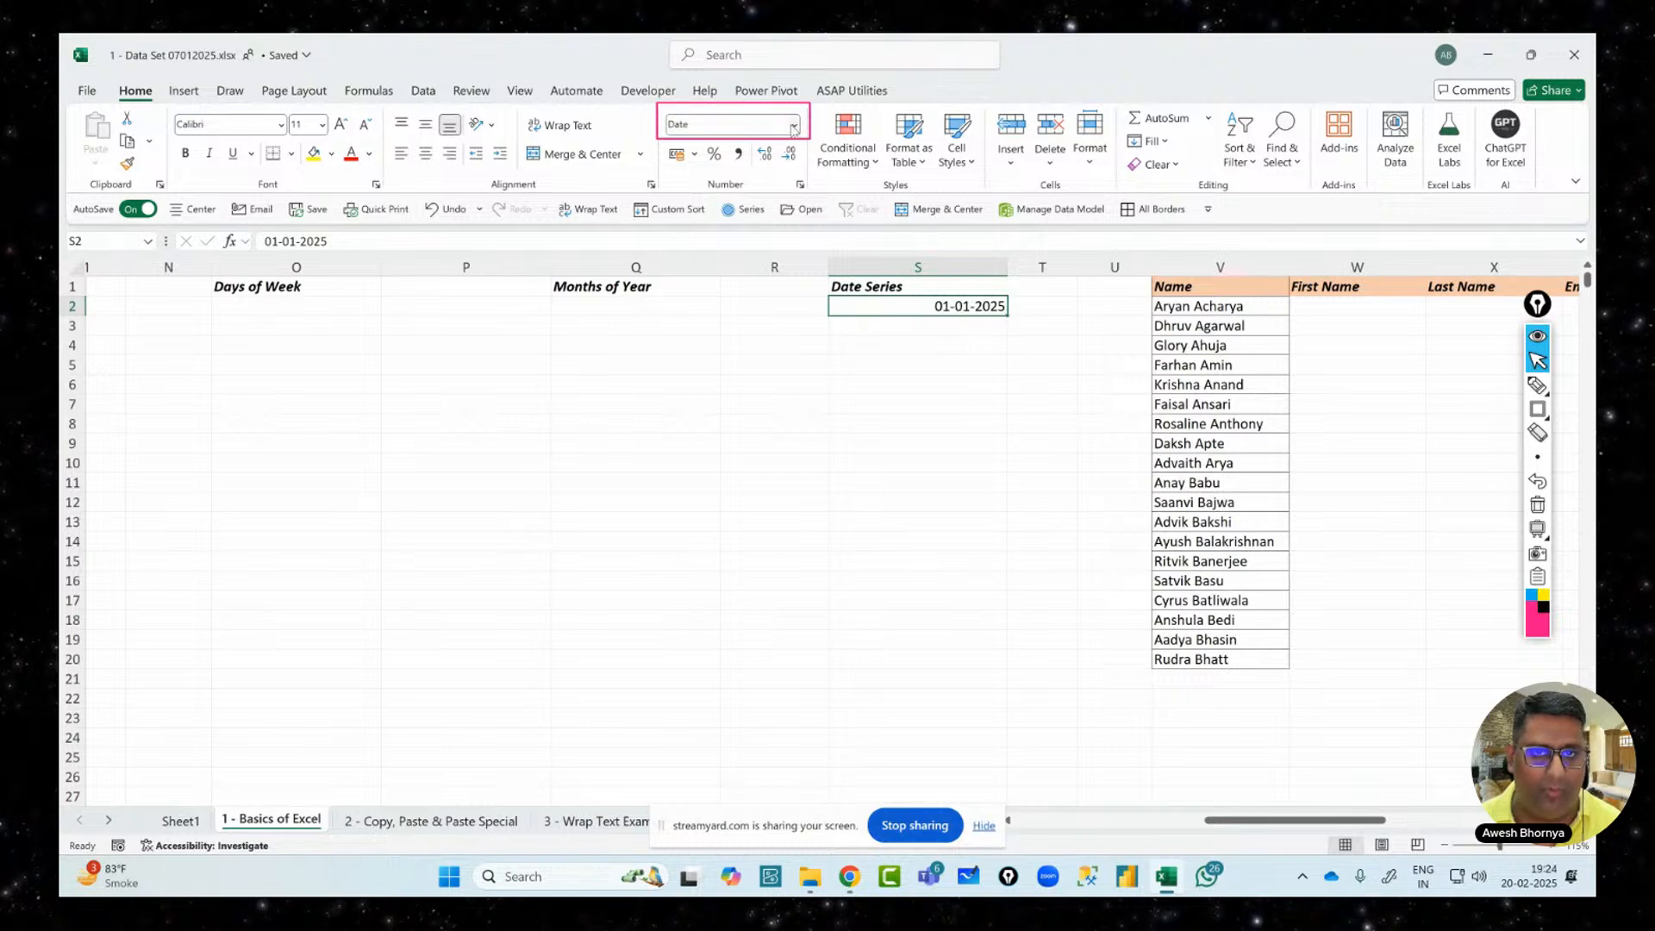
{"action": "left_click", "coordinate": [793, 129]}
Switch S2 to General so it shows serial number 45658, and box that value
{"action": "left_click", "coordinate": [783, 160]}
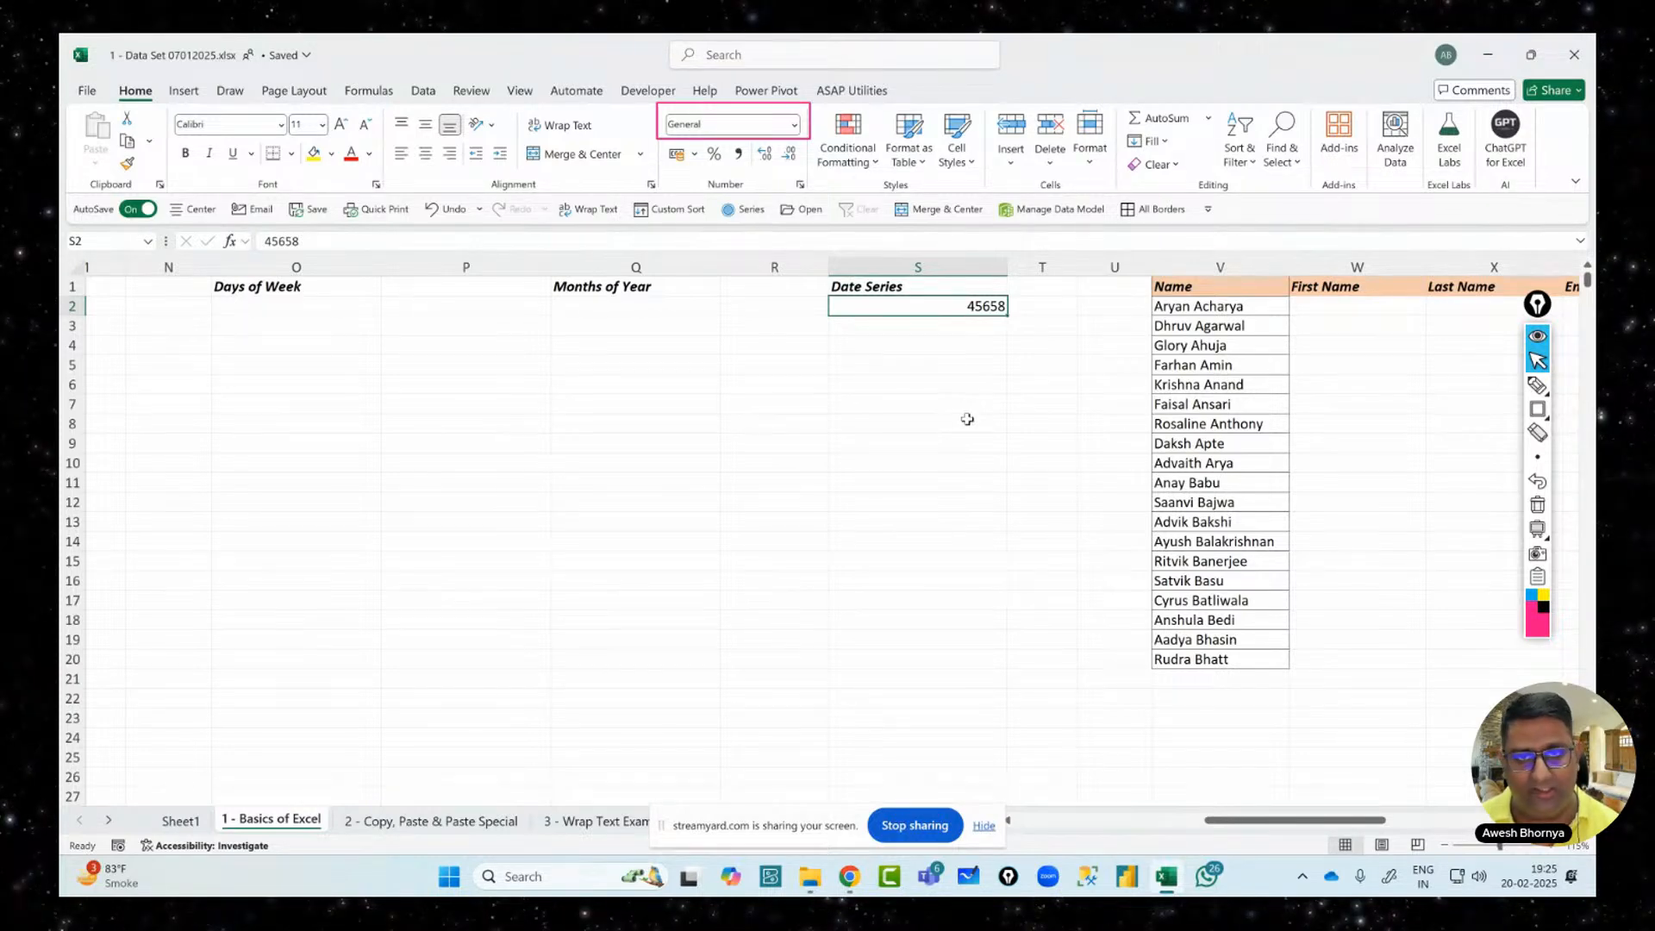
{"action": "mouse_move", "coordinate": [1540, 411]}
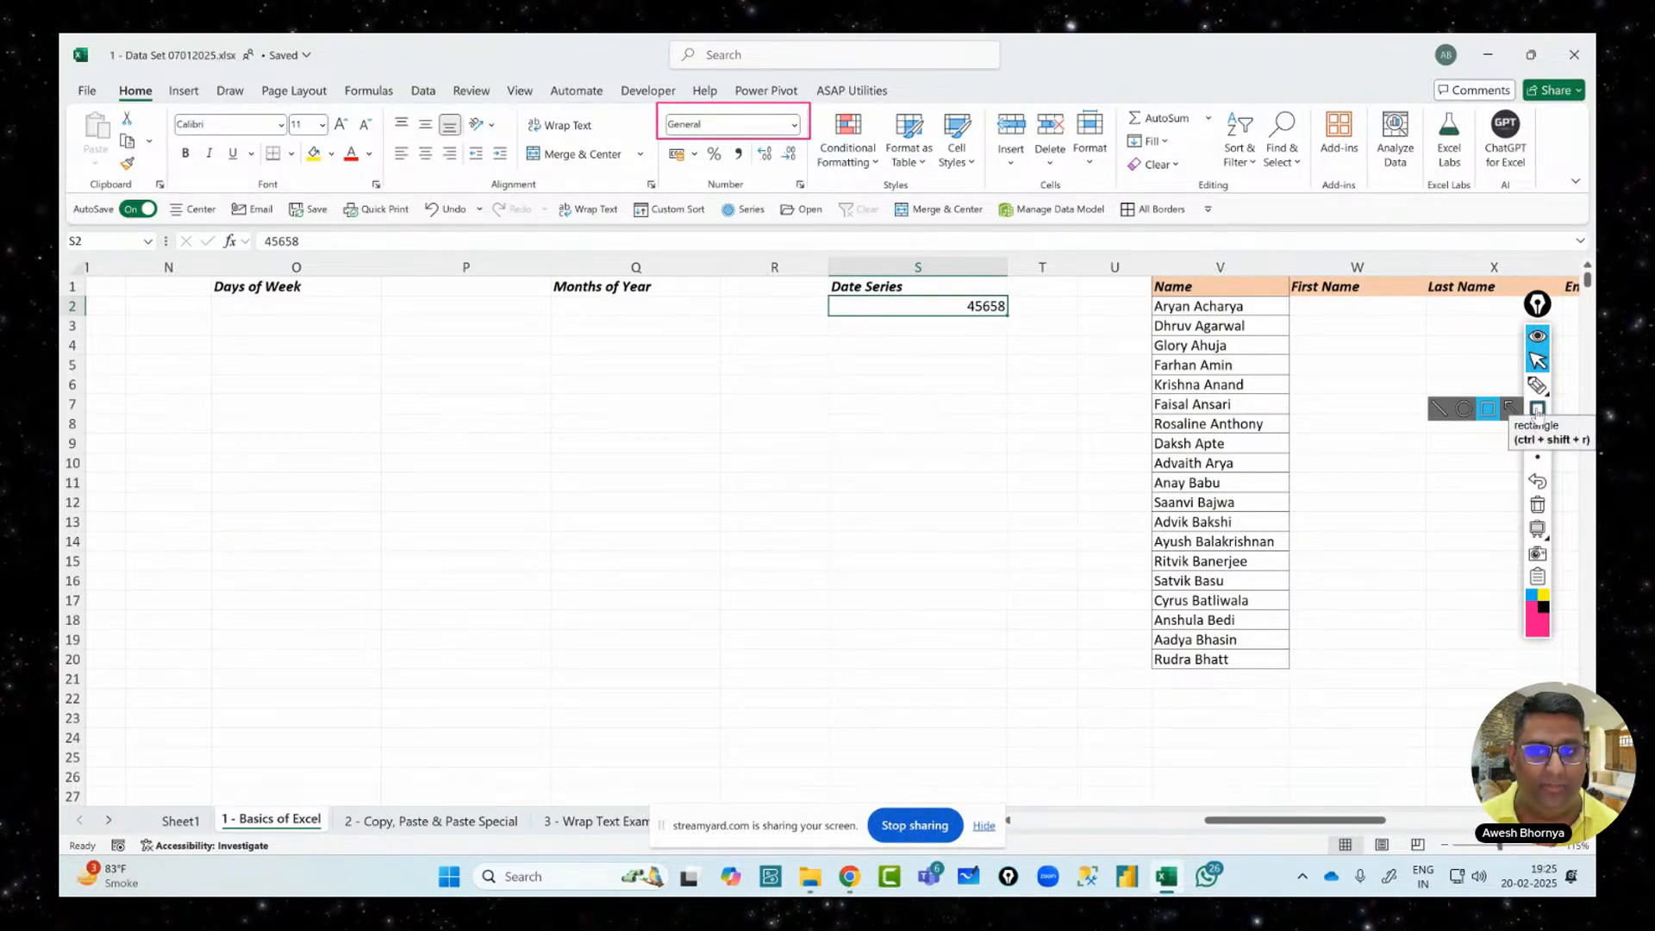
{"action": "left_click", "coordinate": [1539, 412]}
{"action": "left_click_drag", "start_coordinate": [955, 296], "coordinate": [1007, 316]}
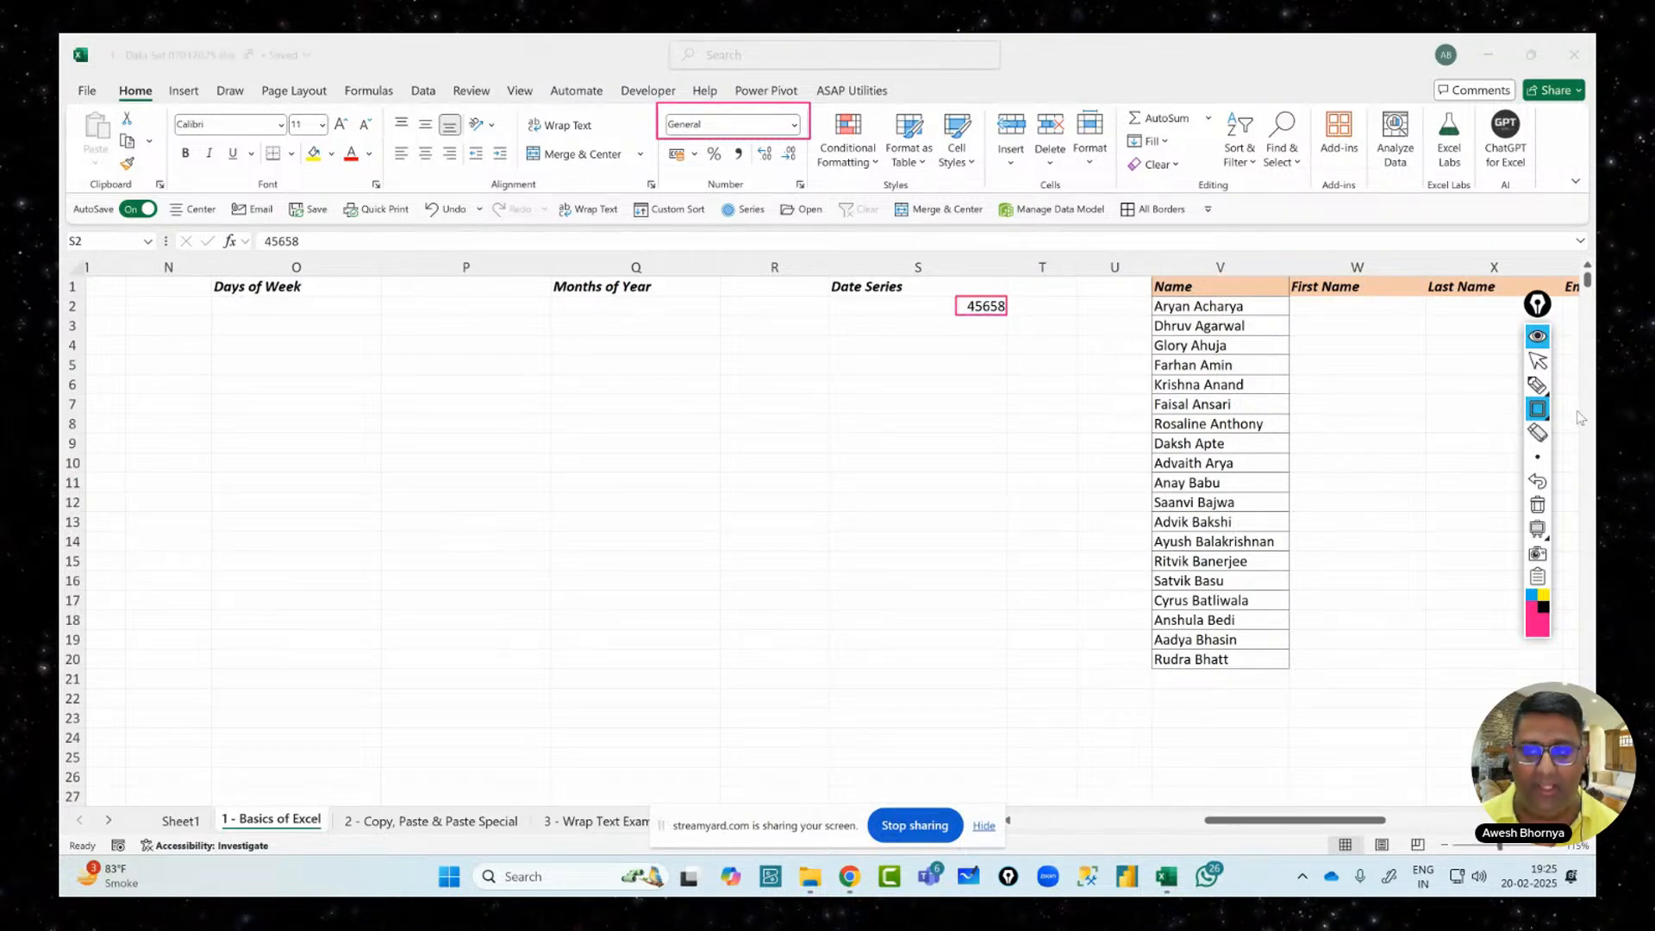
Handwrite 1-1-1900 with an arrow to a circled 1, marking it as serial number 1
{"action": "left_click", "coordinate": [1539, 386]}
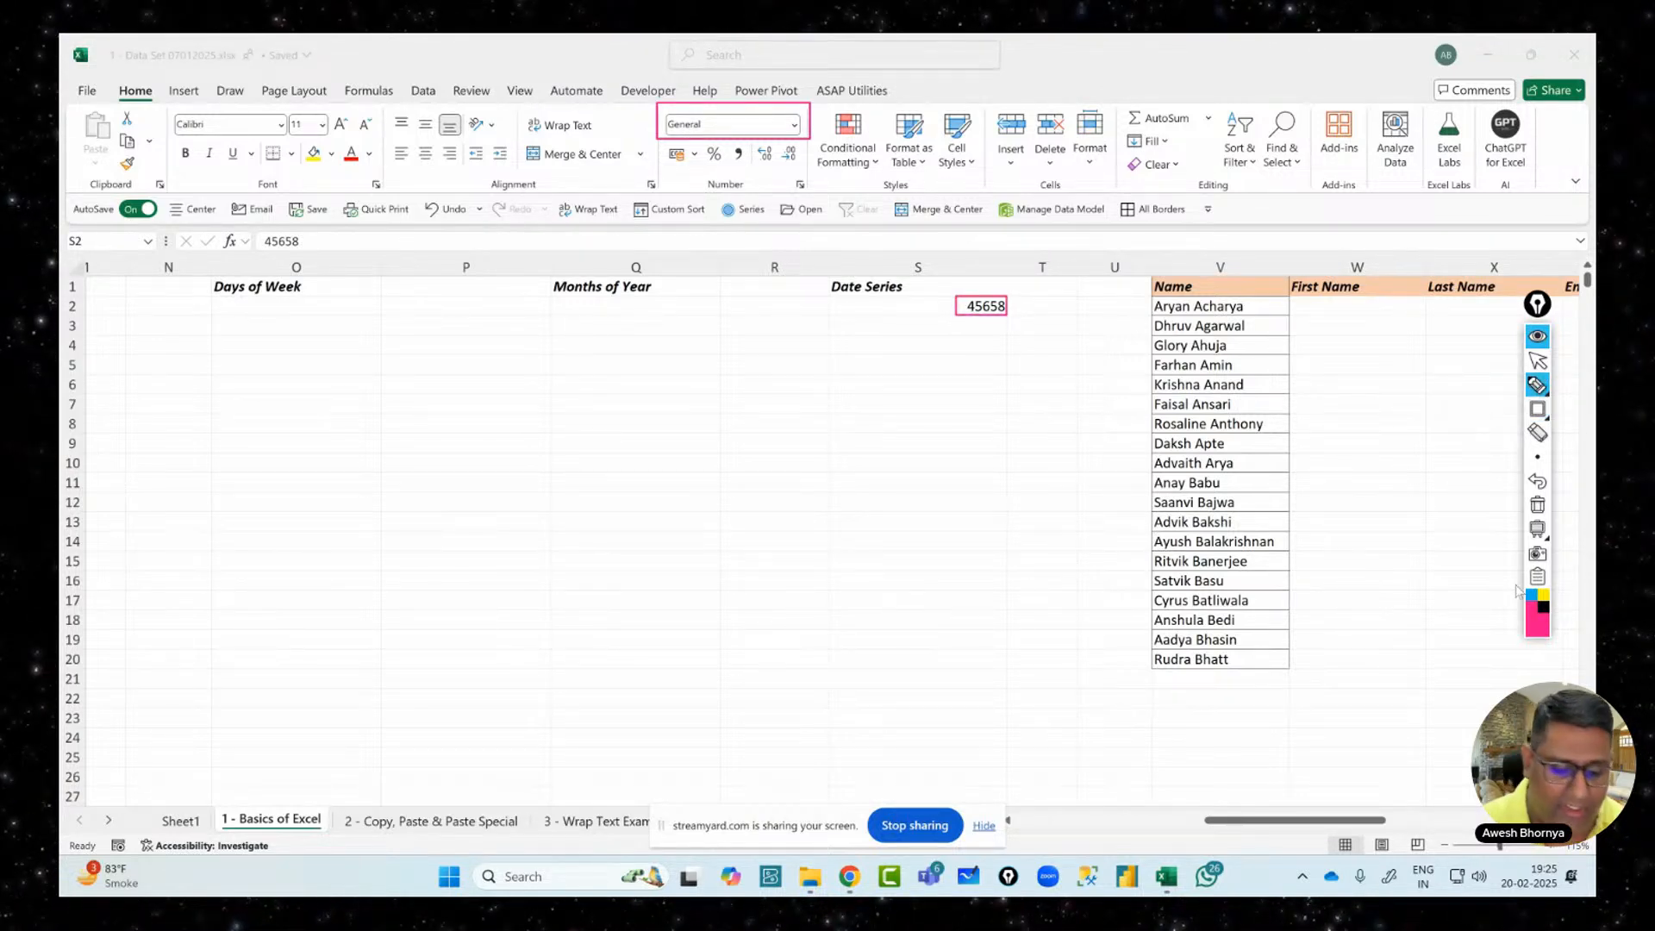
{"action": "mouse_move", "coordinate": [978, 337]}
{"action": "left_mouse_down"}
{"action": "mouse_move", "coordinate": [975, 418]}
{"action": "mouse_move", "coordinate": [996, 404]}
{"action": "left_mouse_up"}
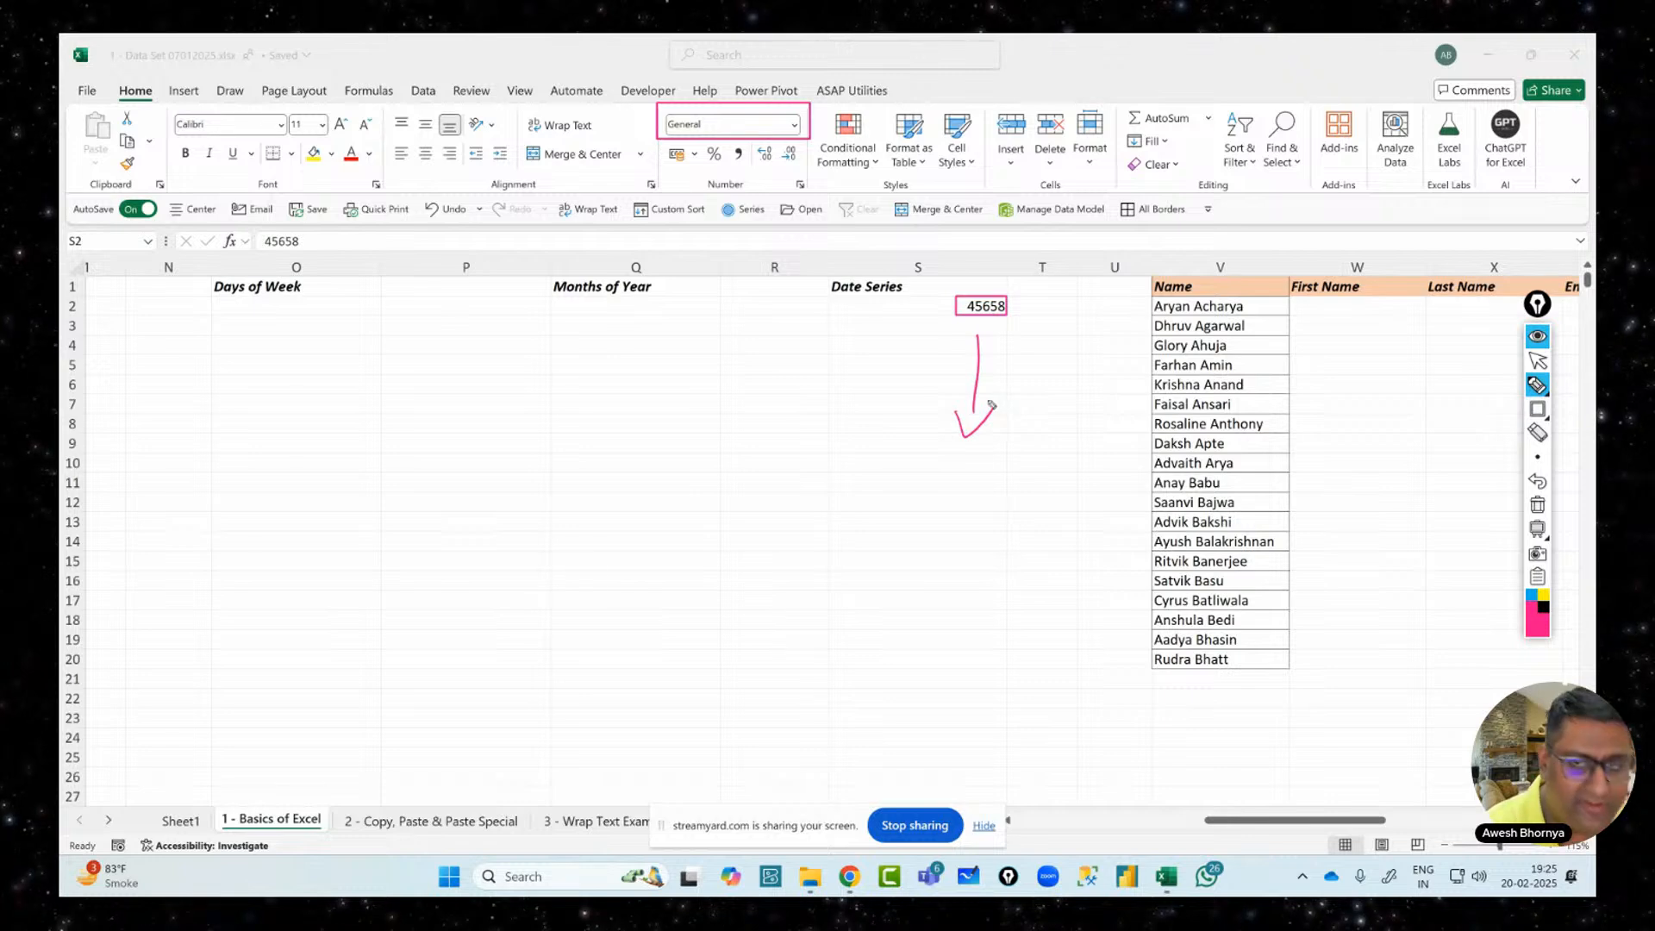
{"action": "mouse_move", "coordinate": [905, 483]}
{"action": "left_mouse_down"}
{"action": "mouse_move", "coordinate": [907, 517]}
{"action": "mouse_move", "coordinate": [947, 491]}
{"action": "mouse_move", "coordinate": [974, 502]}
{"action": "left_mouse_up"}
{"action": "mouse_move", "coordinate": [986, 480]}
{"action": "left_mouse_down"}
{"action": "mouse_move", "coordinate": [1047, 480]}
{"action": "mouse_move", "coordinate": [1052, 447]}
{"action": "mouse_move", "coordinate": [1076, 436]}
{"action": "left_mouse_up"}
{"action": "left_click_drag", "start_coordinate": [871, 563], "coordinate": [1099, 465]}
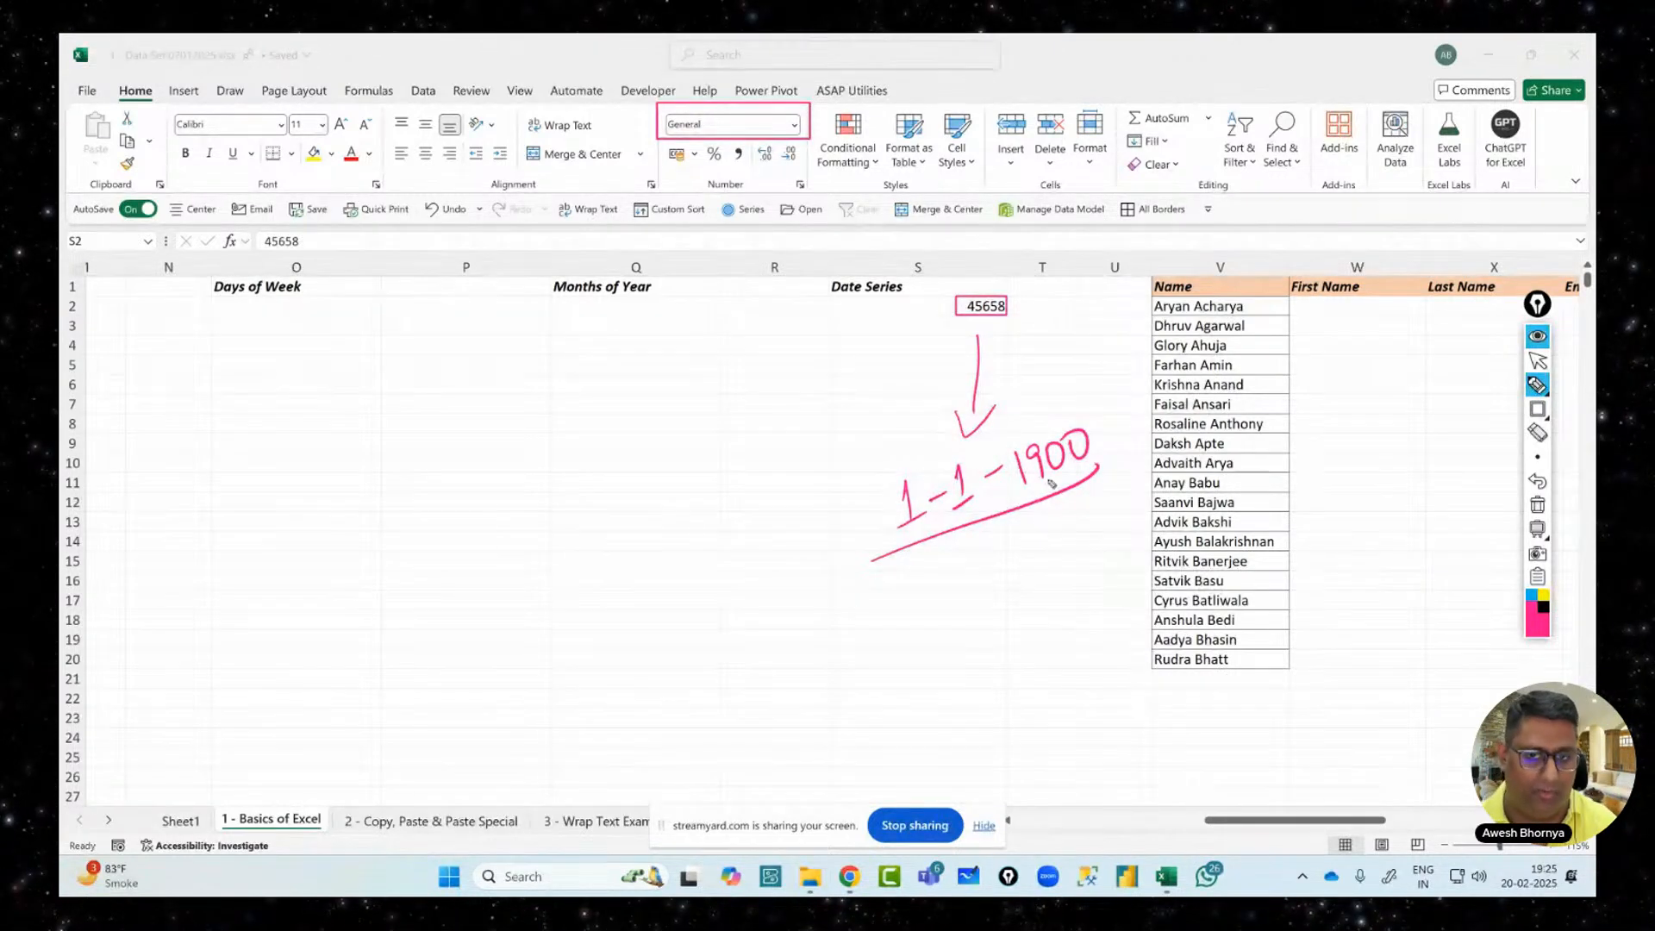
{"action": "mouse_move", "coordinate": [866, 520]}
{"action": "left_mouse_down"}
{"action": "mouse_move", "coordinate": [799, 546]}
{"action": "mouse_move", "coordinate": [833, 554]}
{"action": "left_mouse_up"}
{"action": "mouse_move", "coordinate": [723, 542]}
{"action": "left_mouse_down"}
{"action": "mouse_move", "coordinate": [728, 528]}
{"action": "mouse_move", "coordinate": [739, 575]}
{"action": "left_mouse_up"}
{"action": "left_click_drag", "start_coordinate": [719, 590], "coordinate": [750, 565]}
{"action": "left_click_drag", "start_coordinate": [686, 518], "coordinate": [681, 530]}
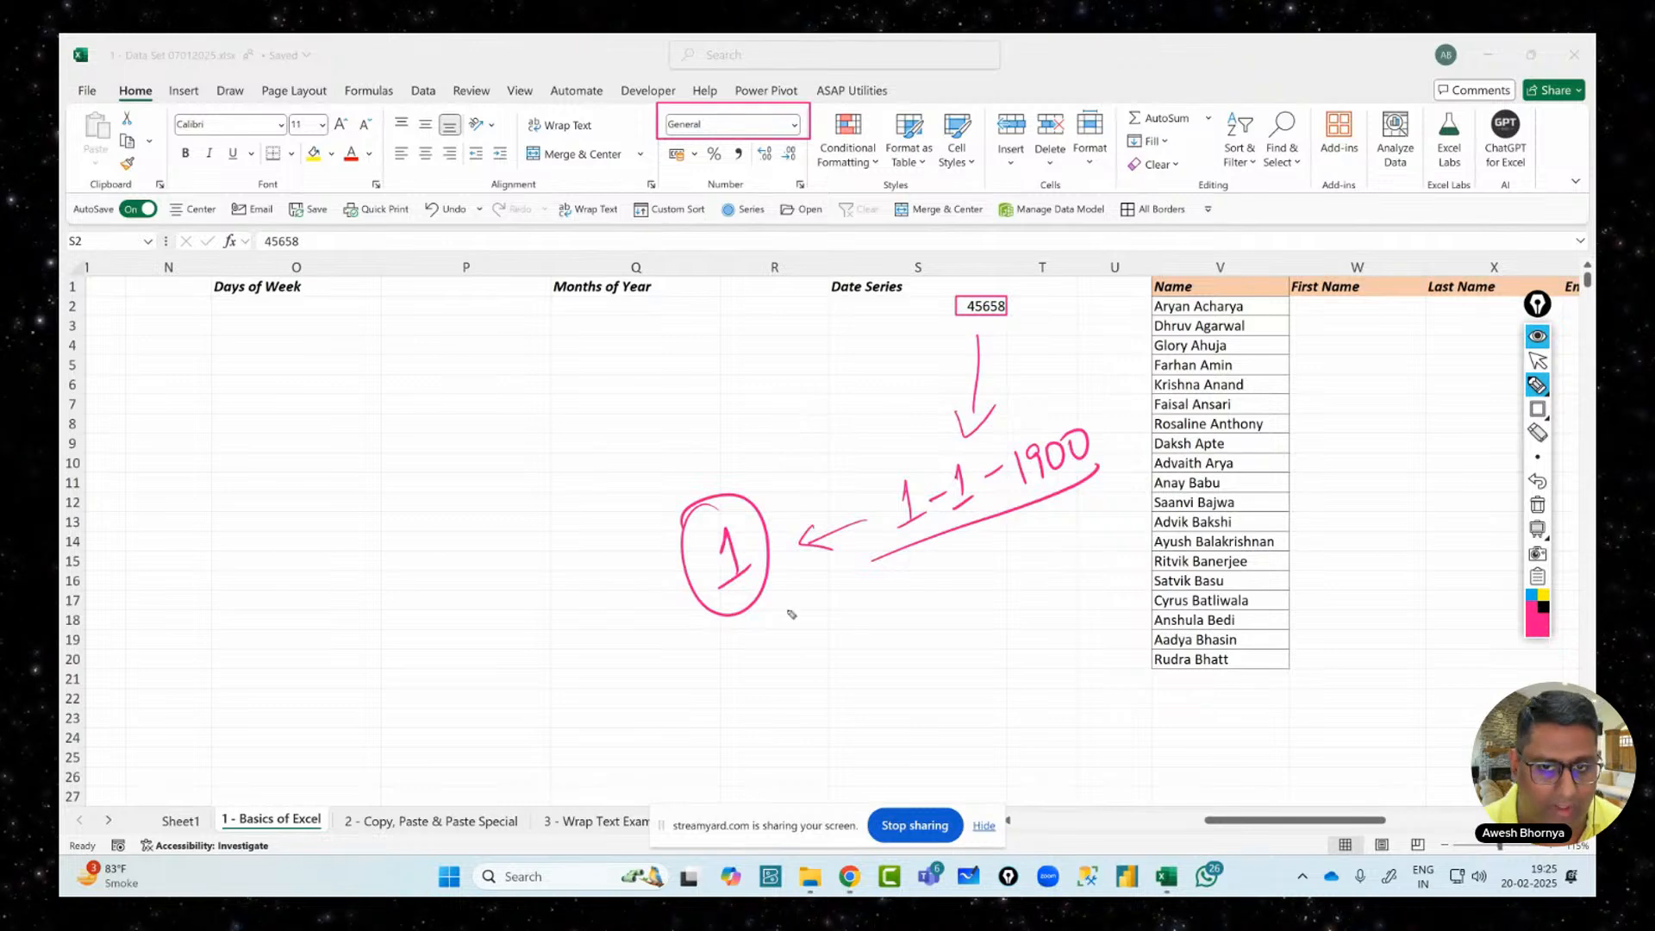
Link 45658 to the circled 1 and a 1/1/25 note, then clear the ink
{"action": "mouse_move", "coordinate": [970, 319]}
{"action": "left_mouse_down"}
{"action": "mouse_move", "coordinate": [765, 491]}
{"action": "mouse_move", "coordinate": [783, 495]}
{"action": "left_mouse_up"}
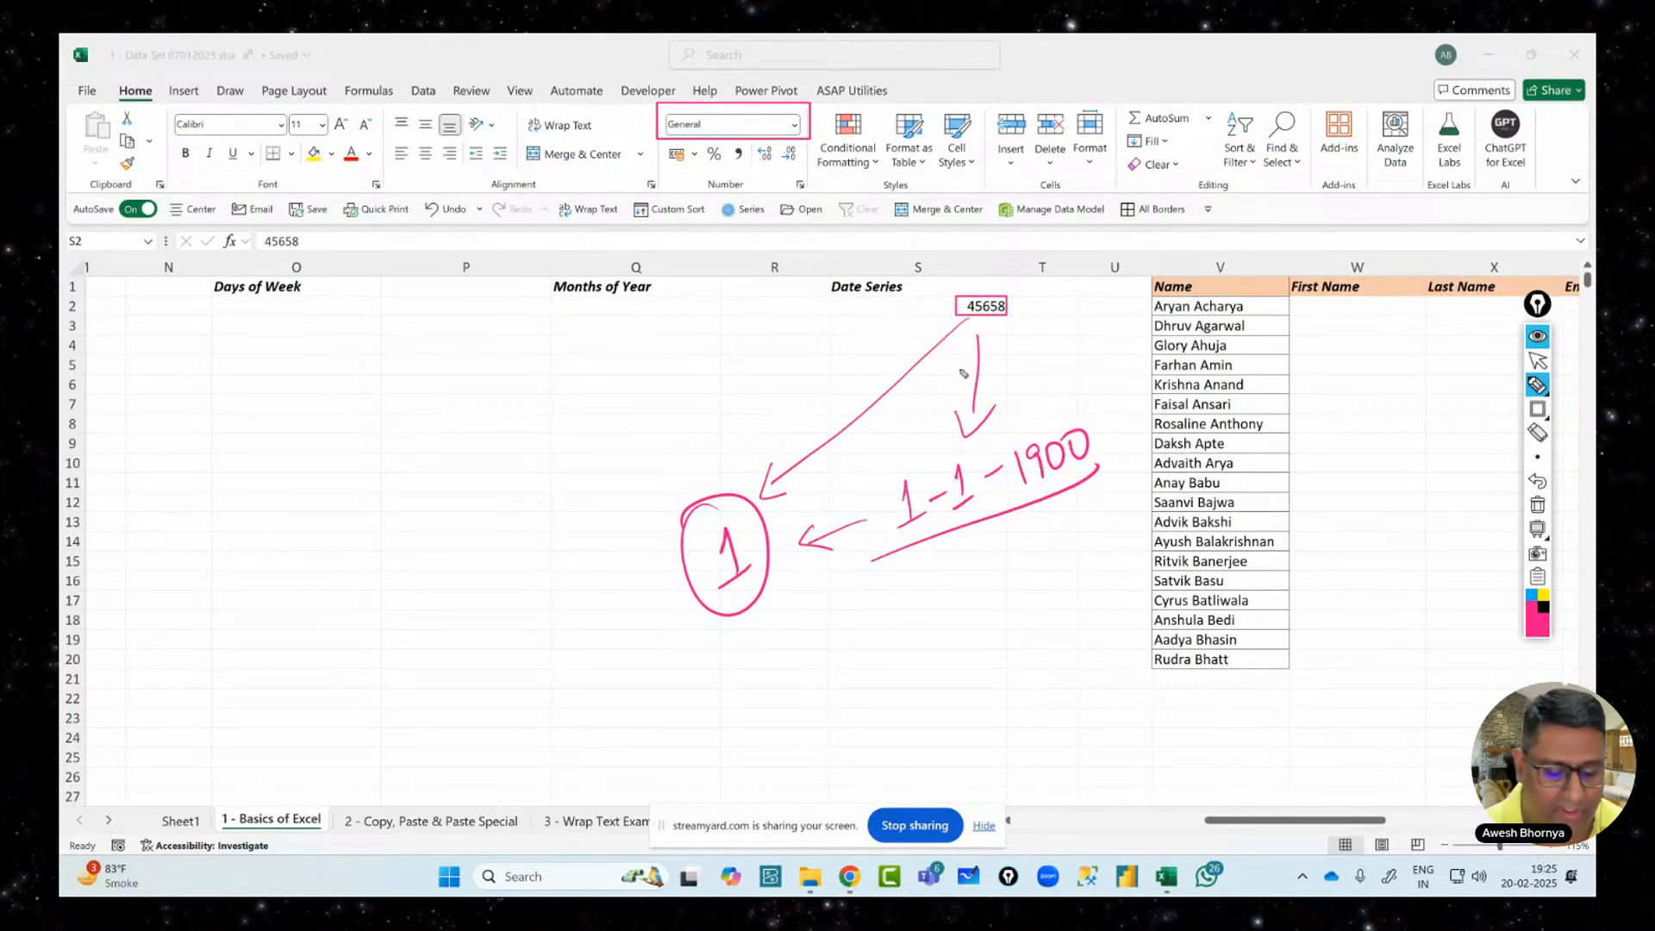
{"action": "left_click_drag", "start_coordinate": [1023, 308], "coordinate": [1044, 295]}
{"action": "mouse_move", "coordinate": [1032, 296]}
{"action": "left_mouse_down"}
{"action": "mouse_move", "coordinate": [1069, 311]}
{"action": "mouse_move", "coordinate": [1096, 251]}
{"action": "mouse_move", "coordinate": [1103, 312]}
{"action": "left_mouse_up"}
{"action": "right_click", "coordinate": [1143, 273]}
{"action": "mouse_move", "coordinate": [1116, 231]}
{"action": "left_mouse_down"}
{"action": "mouse_move", "coordinate": [1125, 326]}
{"action": "mouse_move", "coordinate": [1114, 300]}
{"action": "mouse_move", "coordinate": [1169, 281]}
{"action": "mouse_move", "coordinate": [1183, 233]}
{"action": "mouse_move", "coordinate": [1154, 300]}
{"action": "left_mouse_up"}
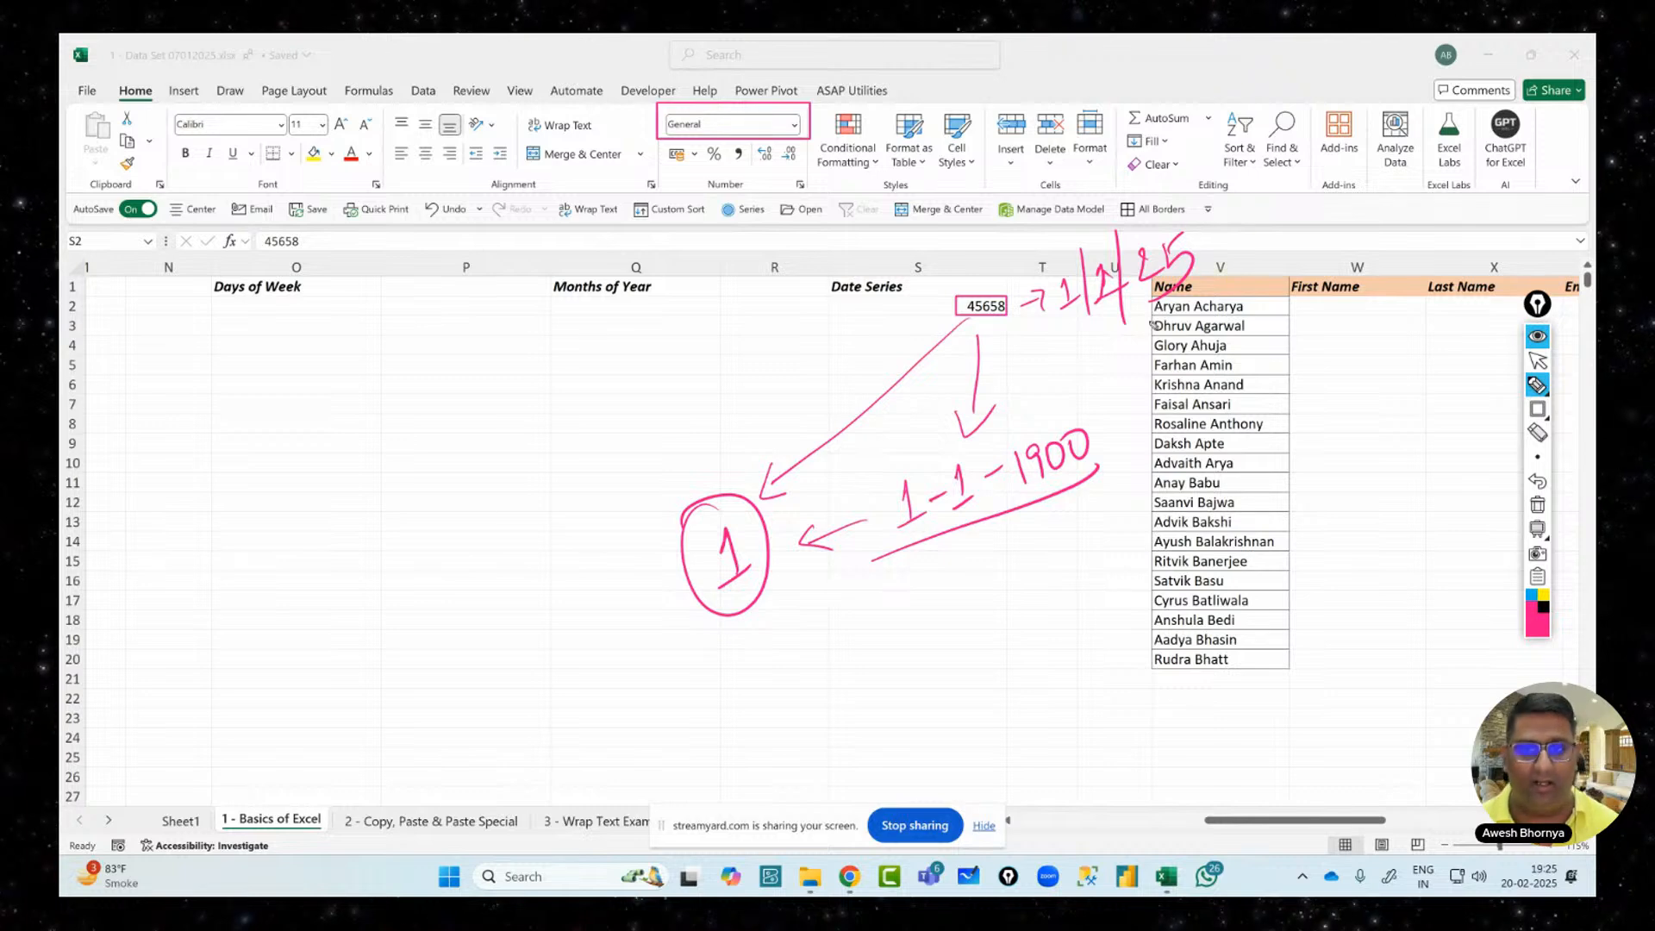
{"action": "left_click", "coordinate": [1533, 507]}
{"action": "left_click", "coordinate": [1538, 361]}
Format S2 as Short Date showing 01-01-2025, then fill to S13 and undo the fill
{"action": "left_click", "coordinate": [950, 307]}
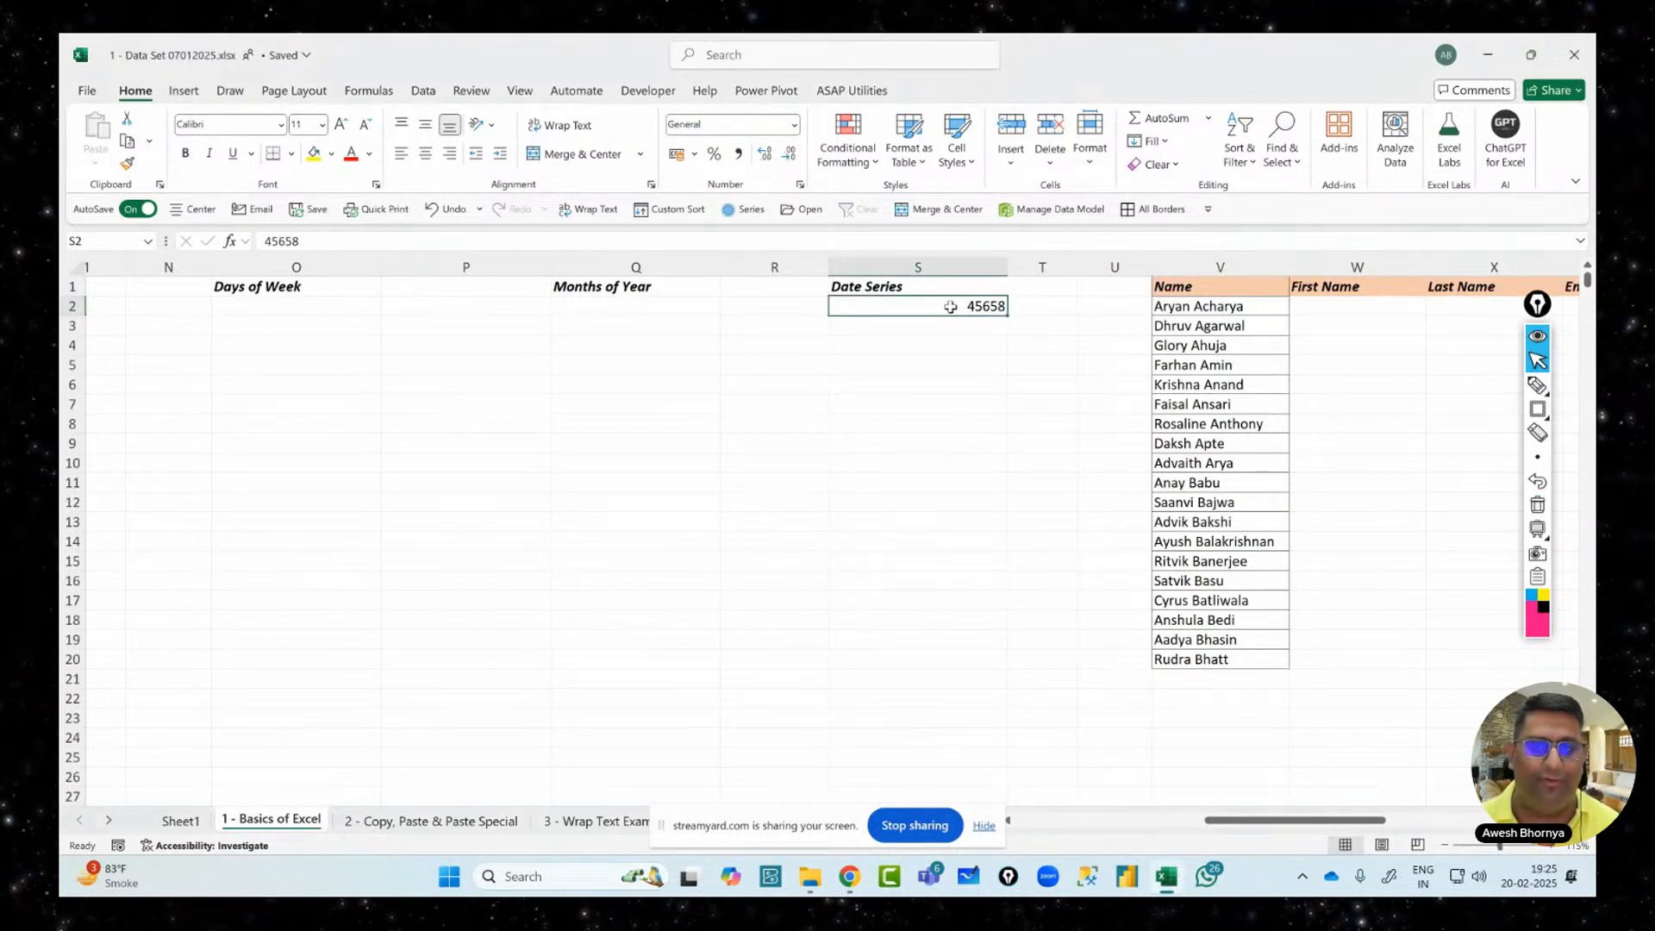
{"action": "left_click", "coordinate": [793, 125]}
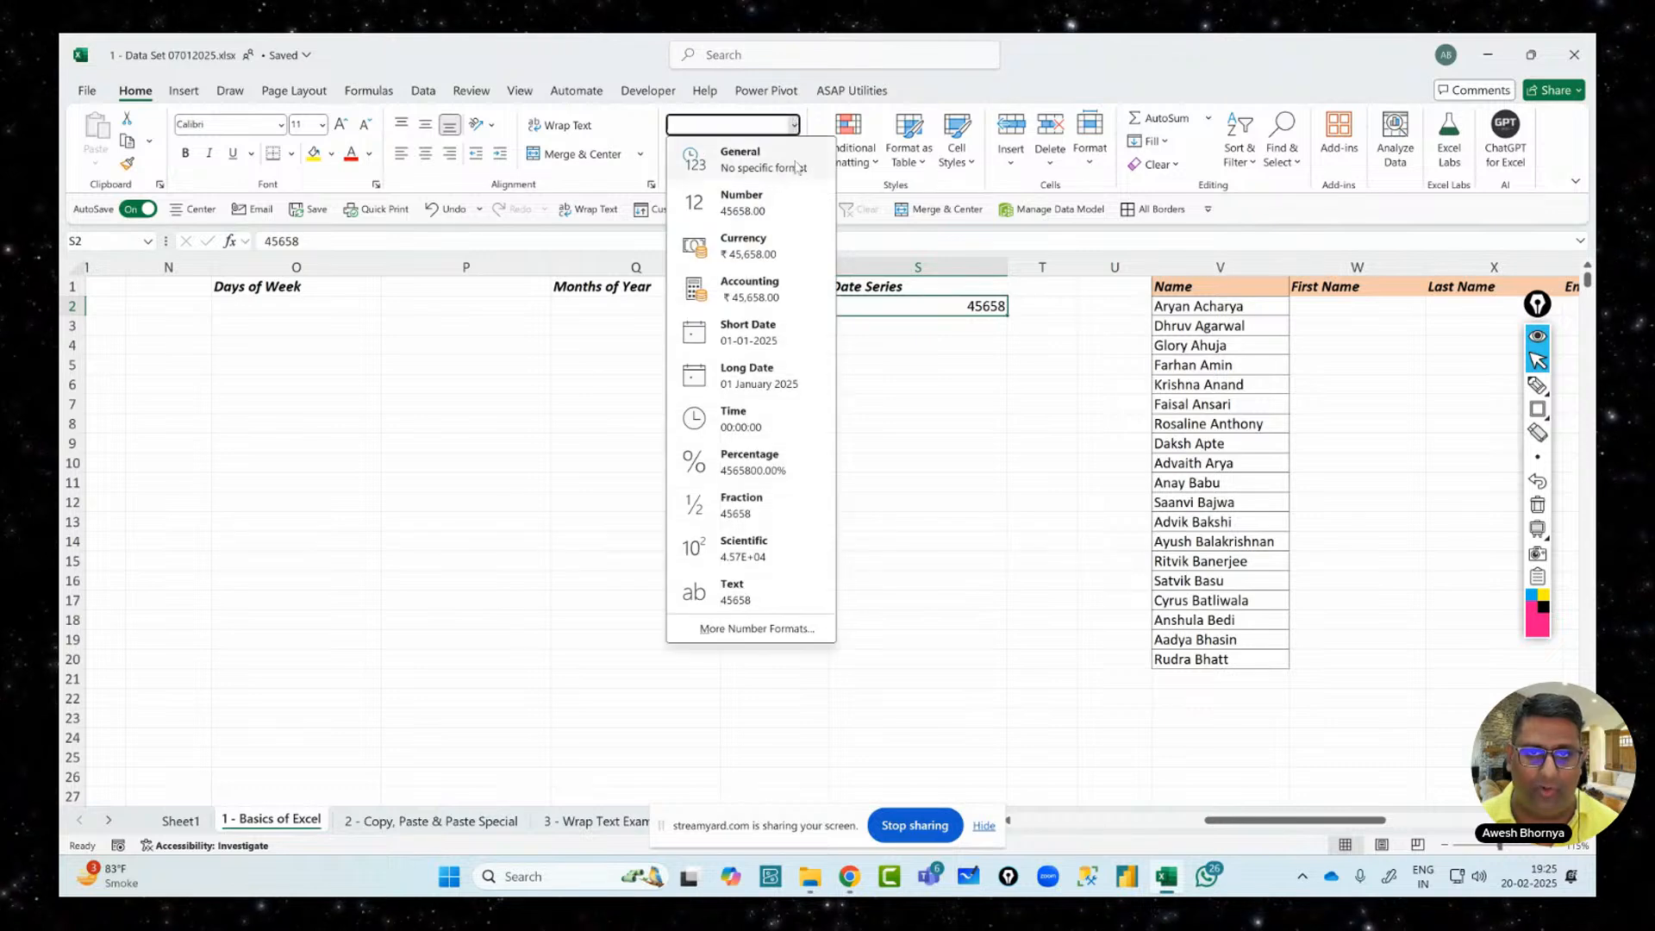
{"action": "left_click", "coordinate": [764, 333]}
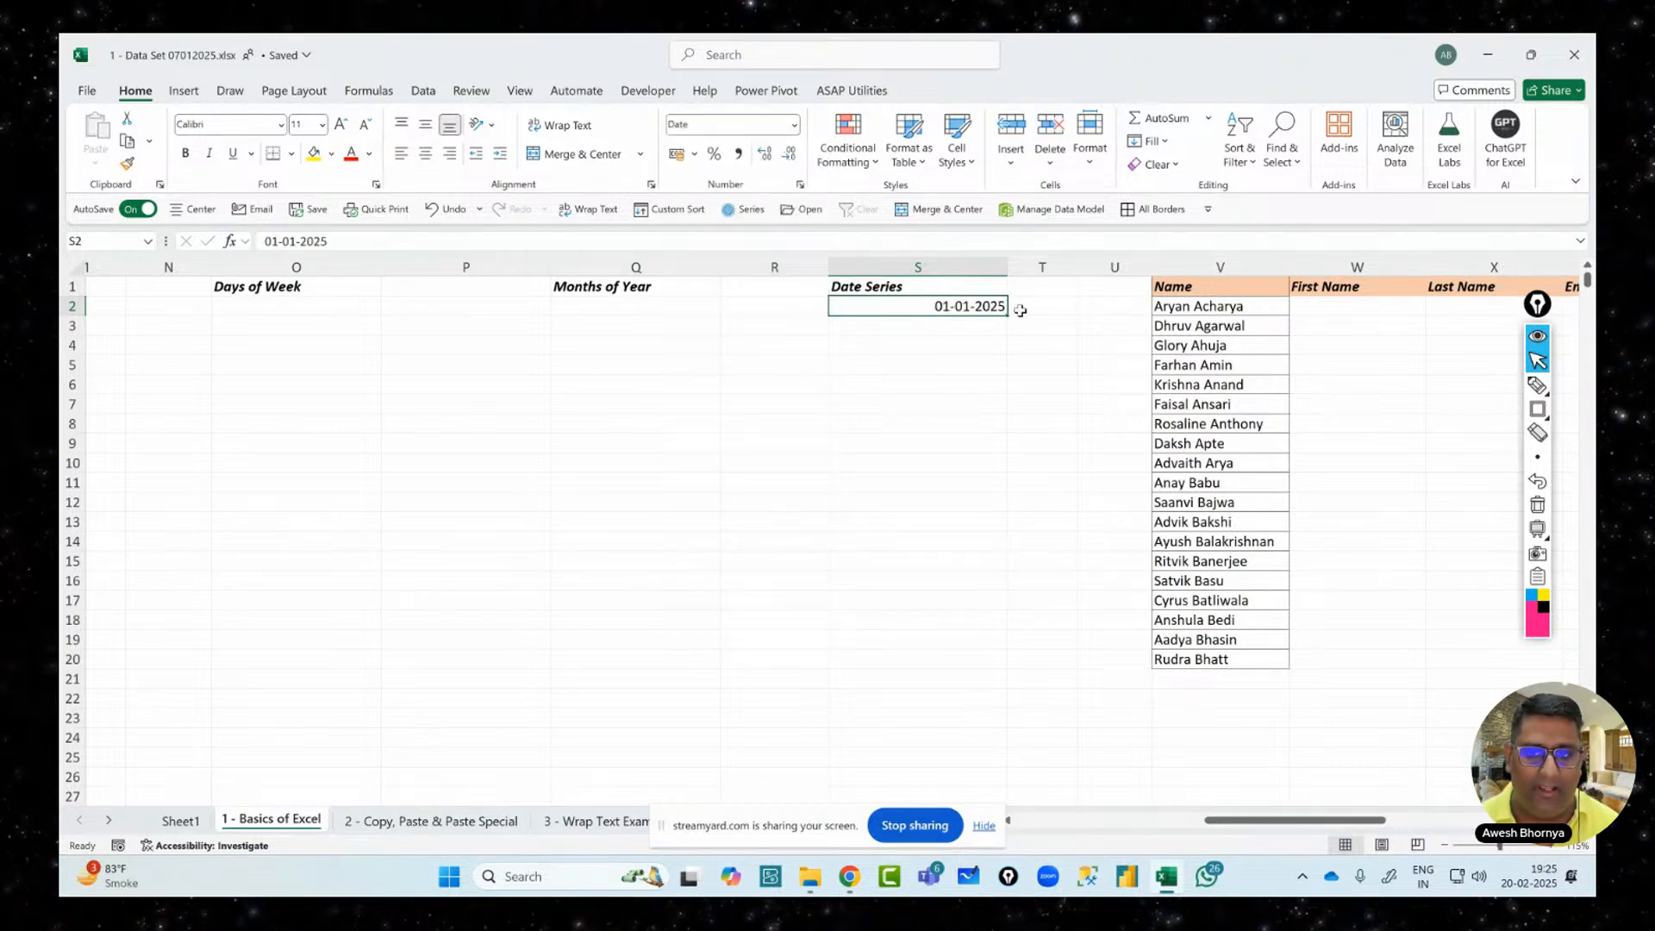
{"action": "left_click_drag", "start_coordinate": [1006, 314], "coordinate": [1005, 532]}
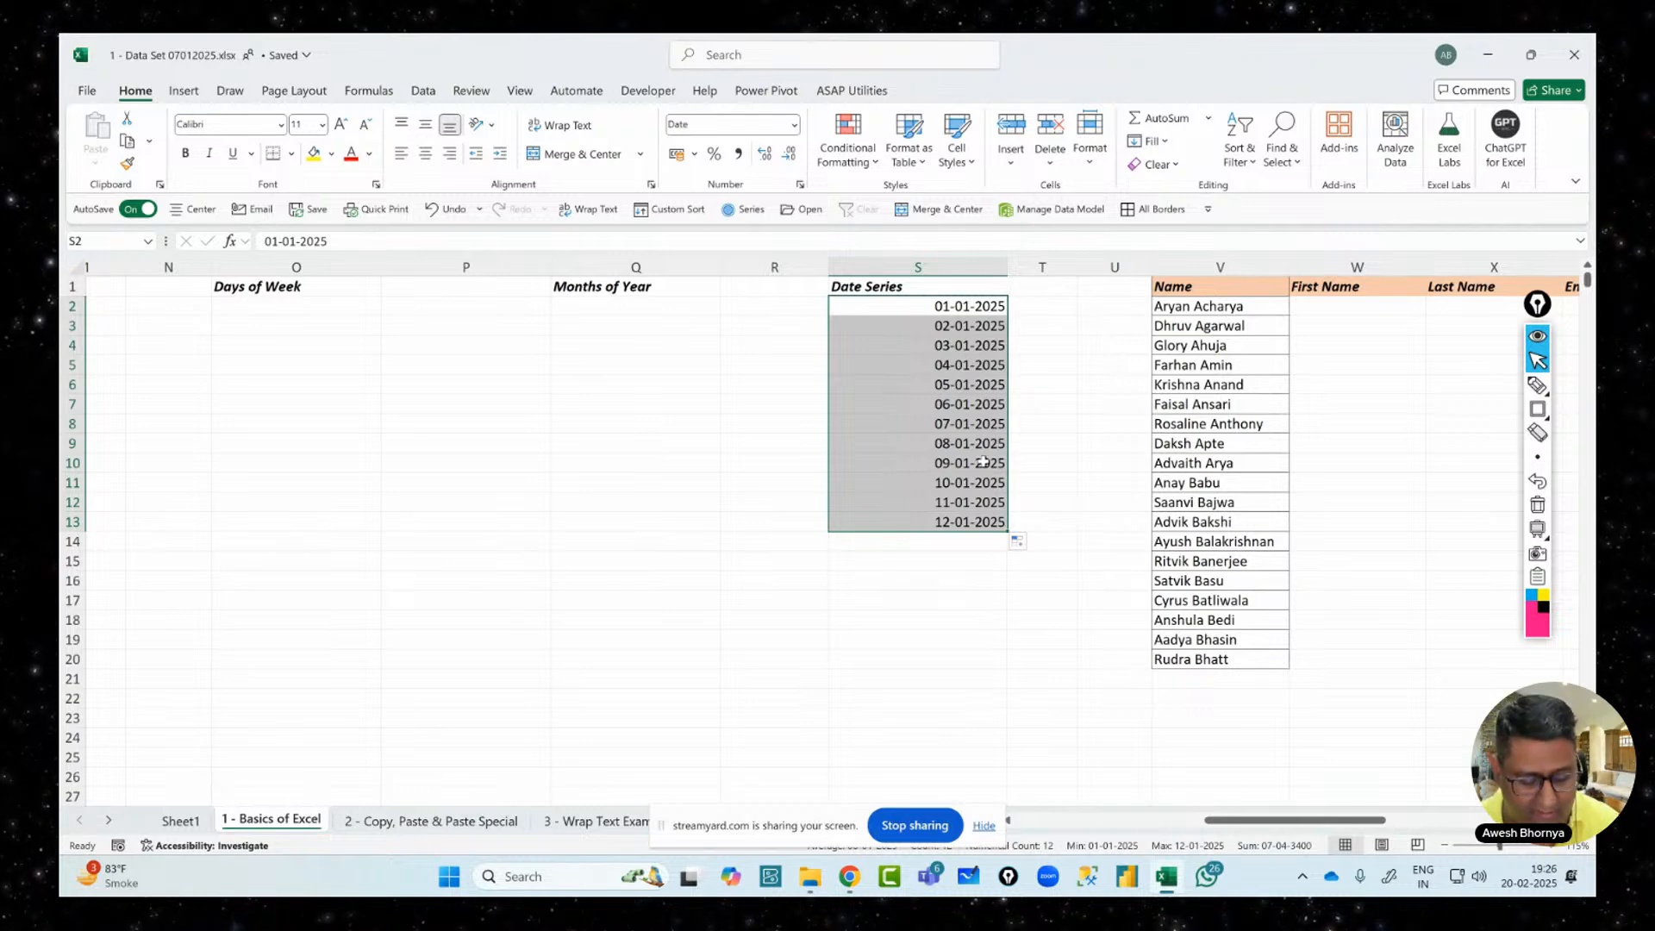
{"action": "key", "text": "ctrl+z"}
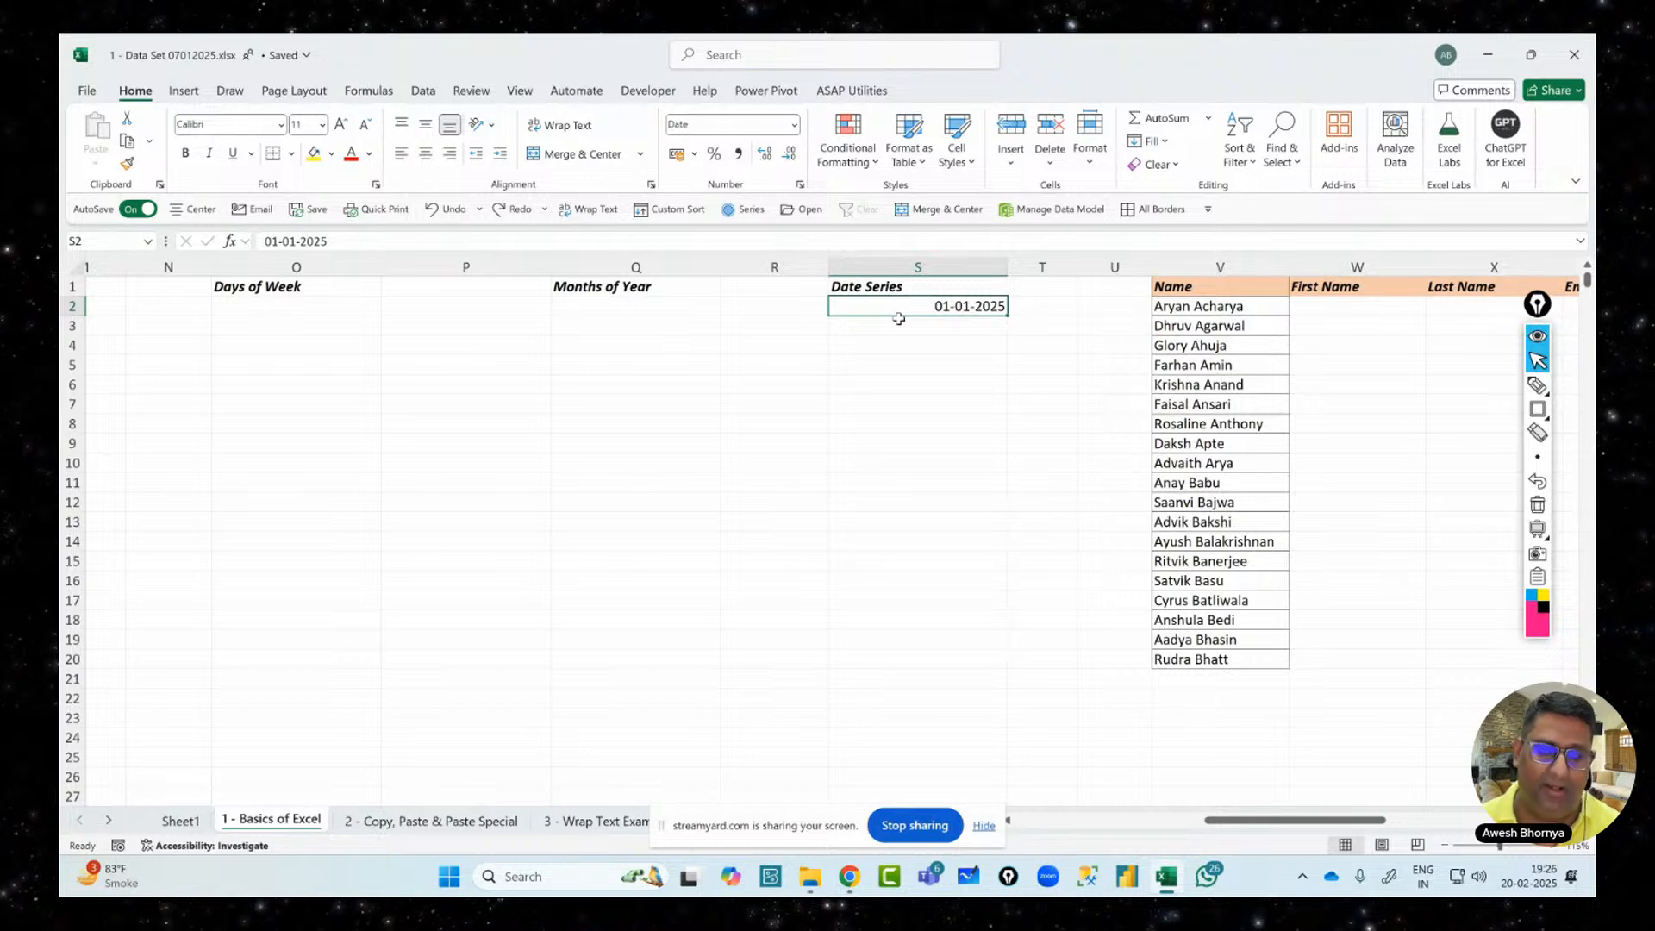
Set up a Fill Series down Columns by Weekday, step 1, and box the Stop value
{"action": "left_click", "coordinate": [1151, 140]}
{"action": "left_click", "coordinate": [1174, 299]}
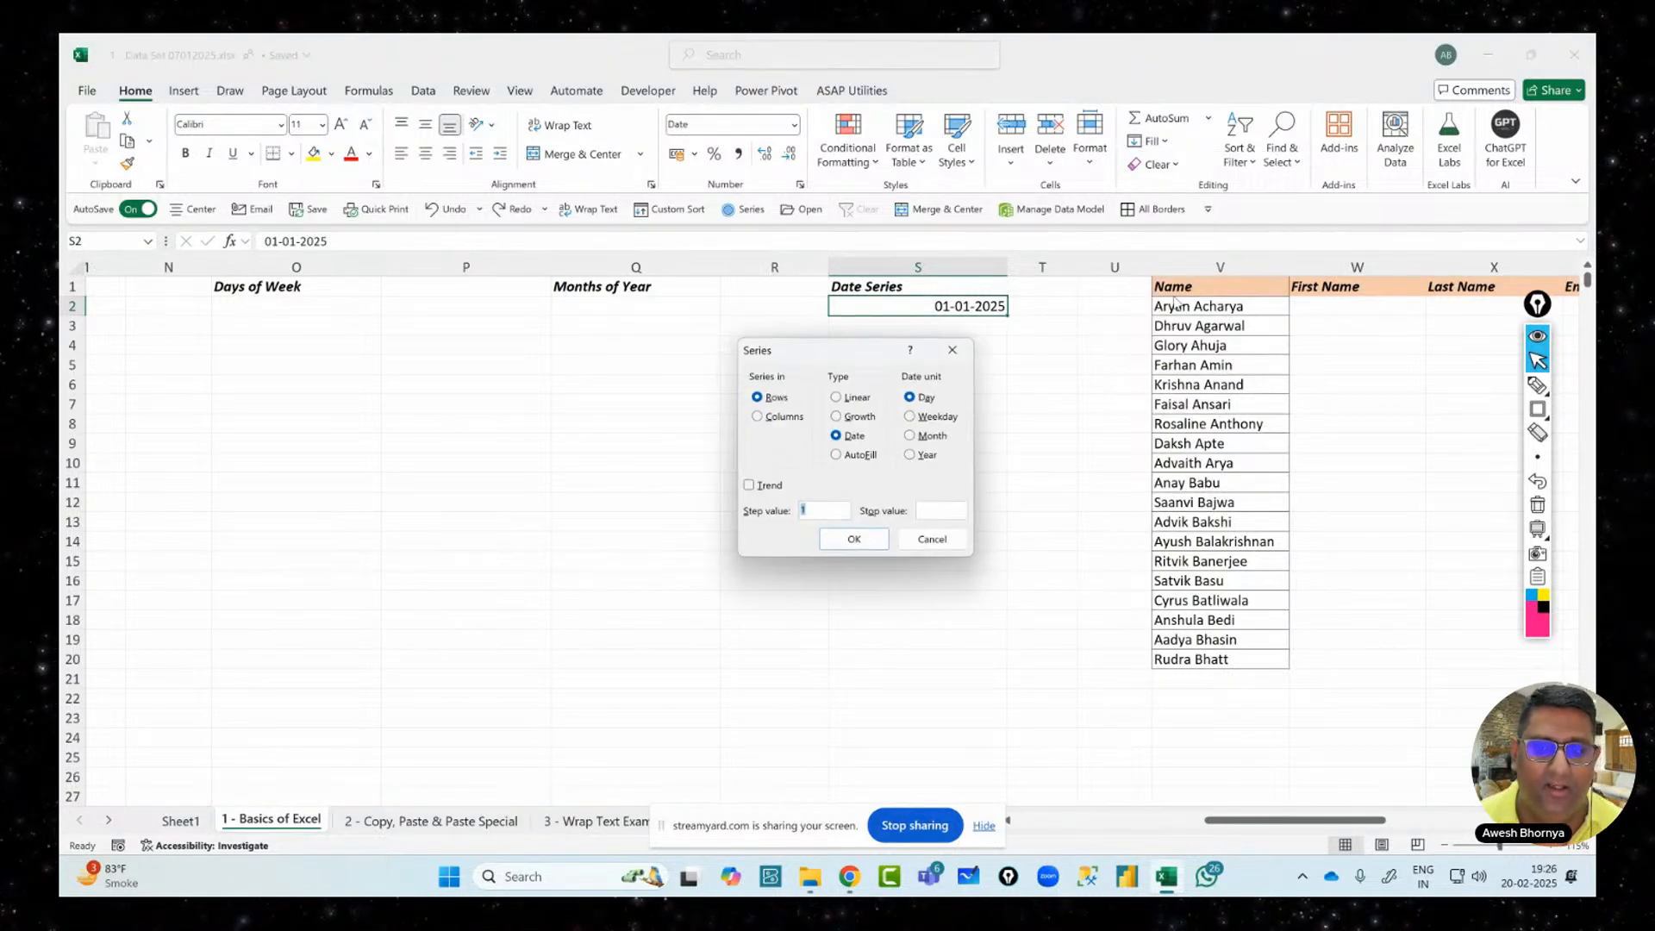
{"action": "left_click_drag", "start_coordinate": [765, 345], "coordinate": [613, 377]}
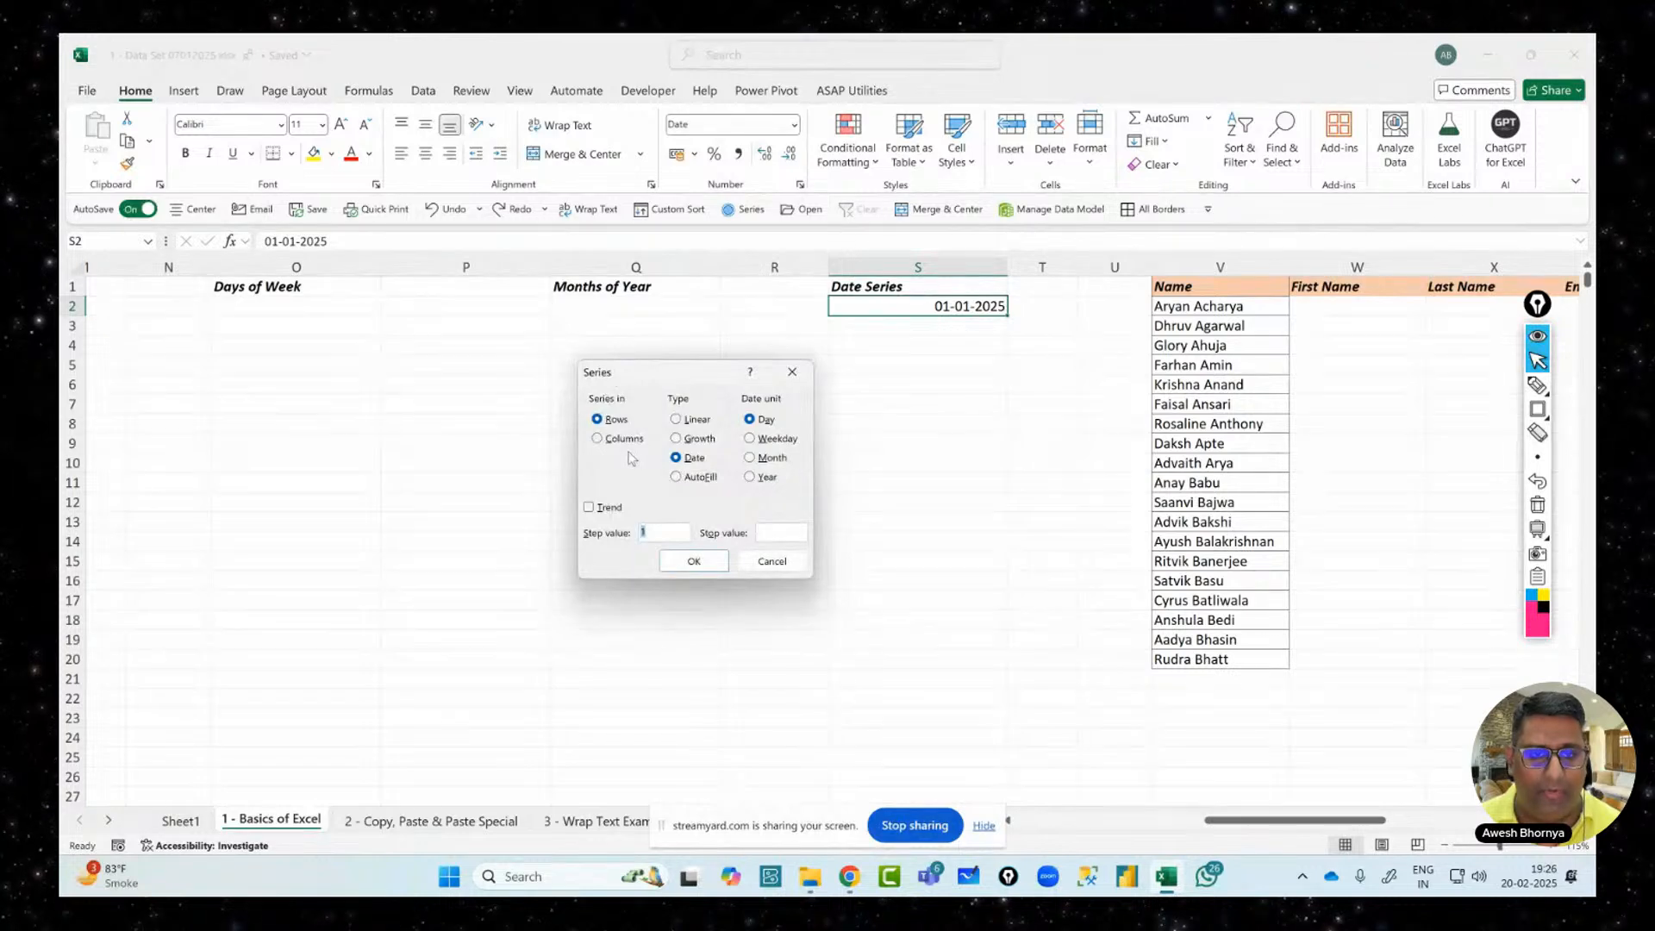
{"action": "left_click", "coordinate": [622, 439]}
{"action": "mouse_move", "coordinate": [1540, 386]}
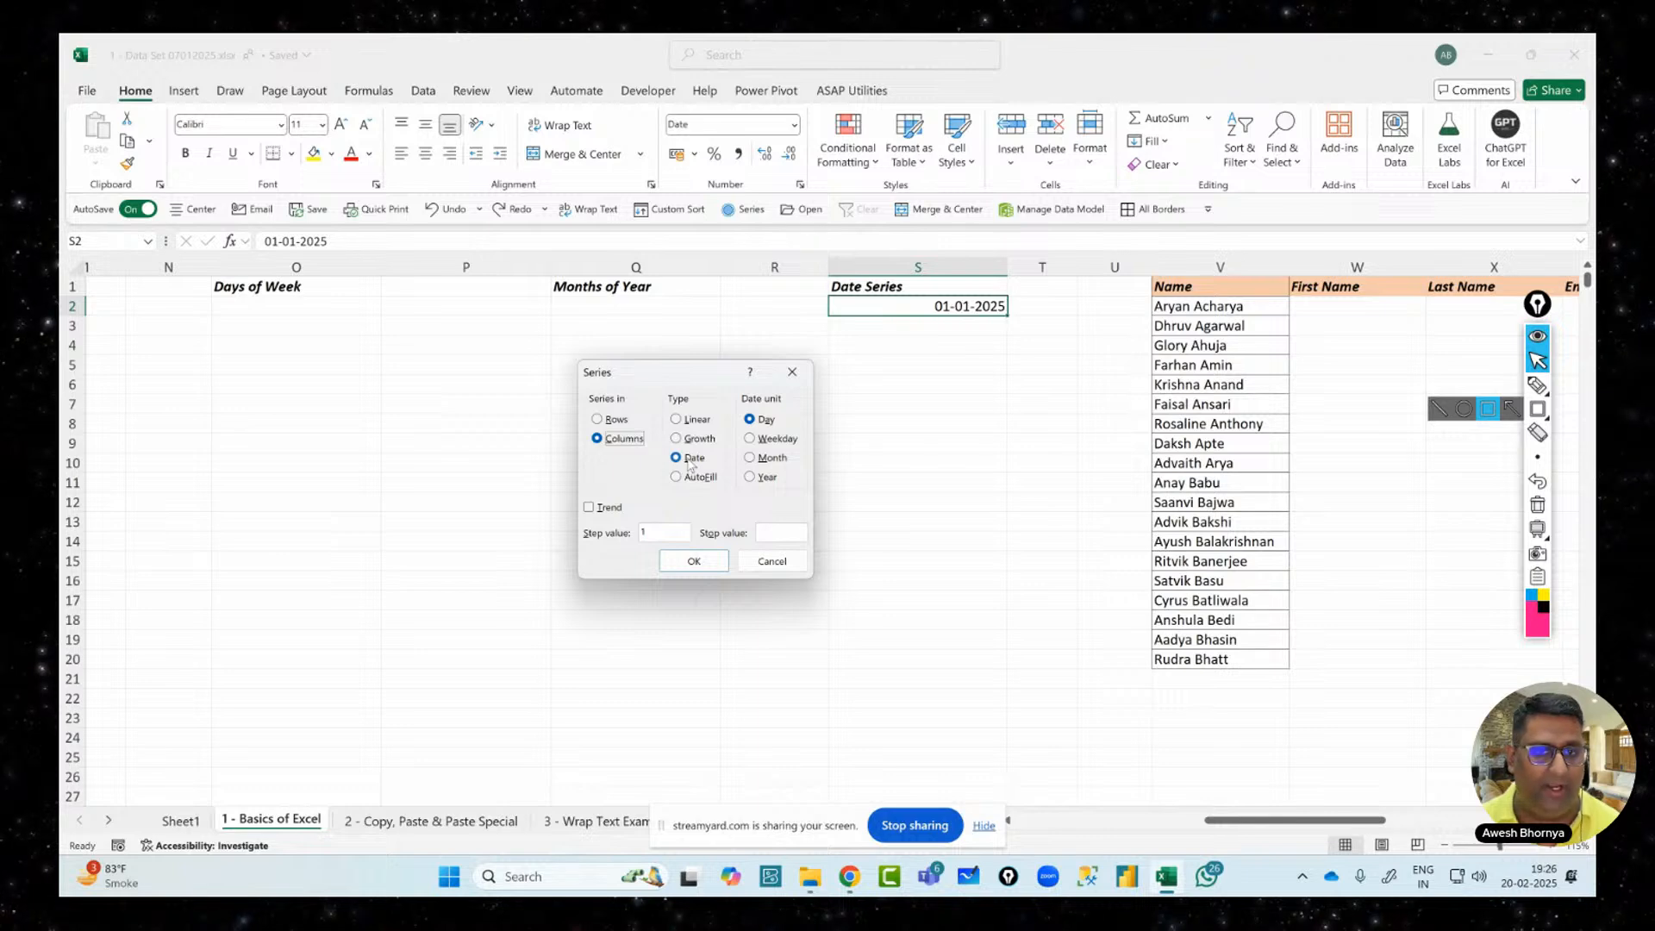
{"action": "left_click", "coordinate": [752, 444]}
{"action": "left_click", "coordinate": [751, 439]}
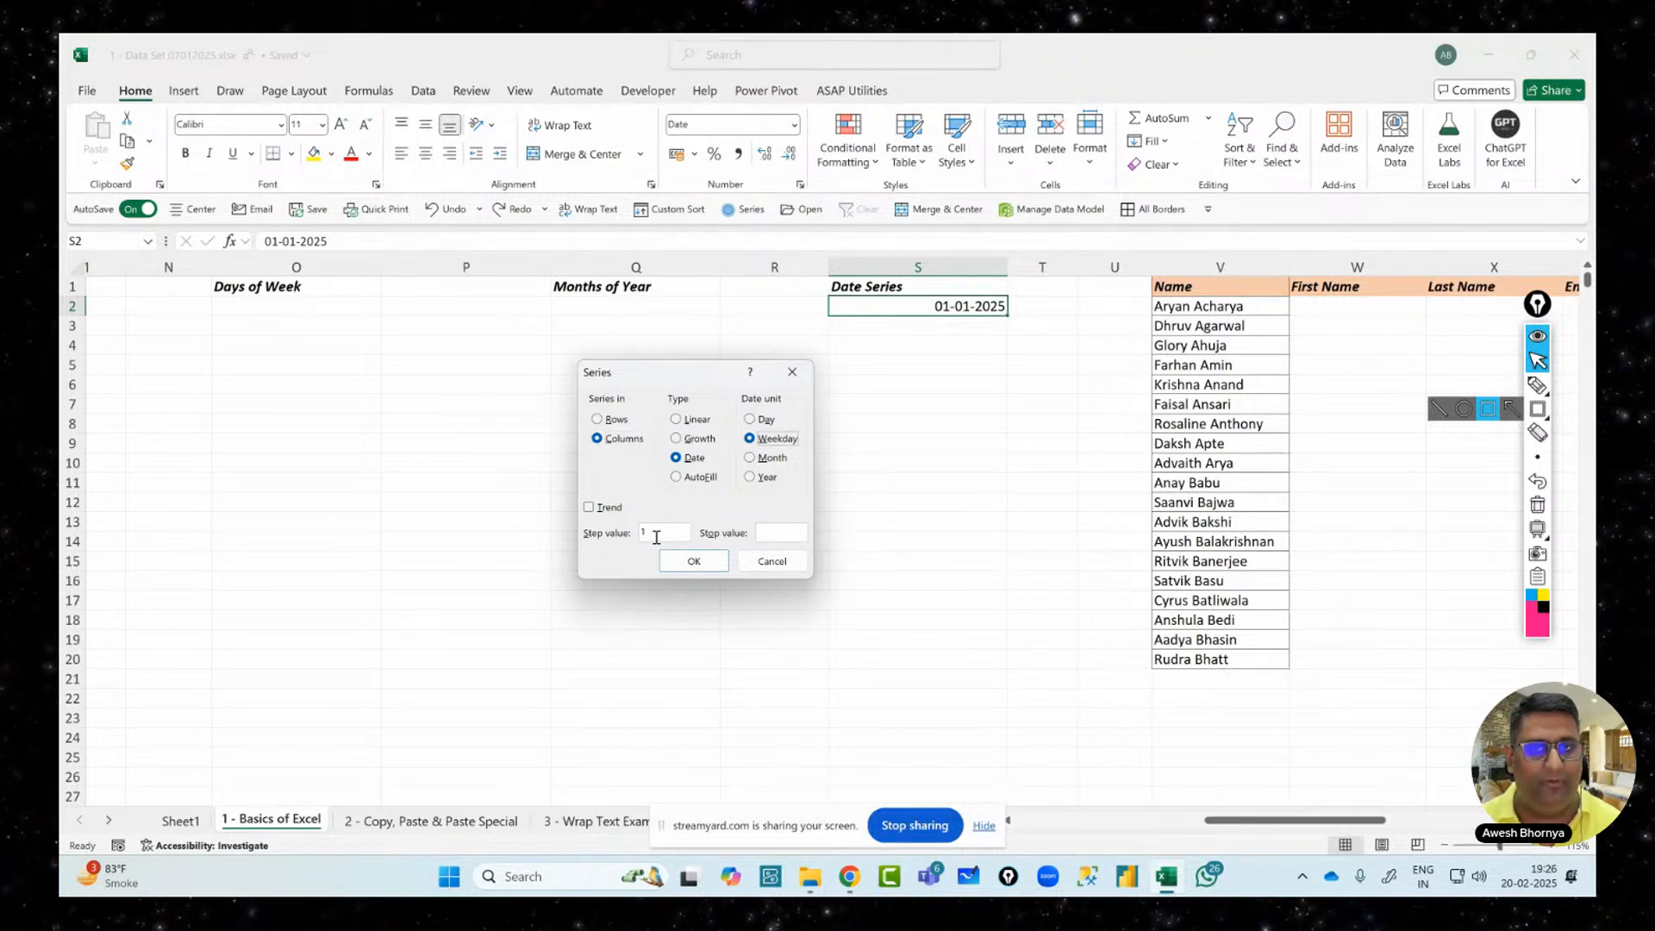
{"action": "key", "text": "ctrl+shift+r"}
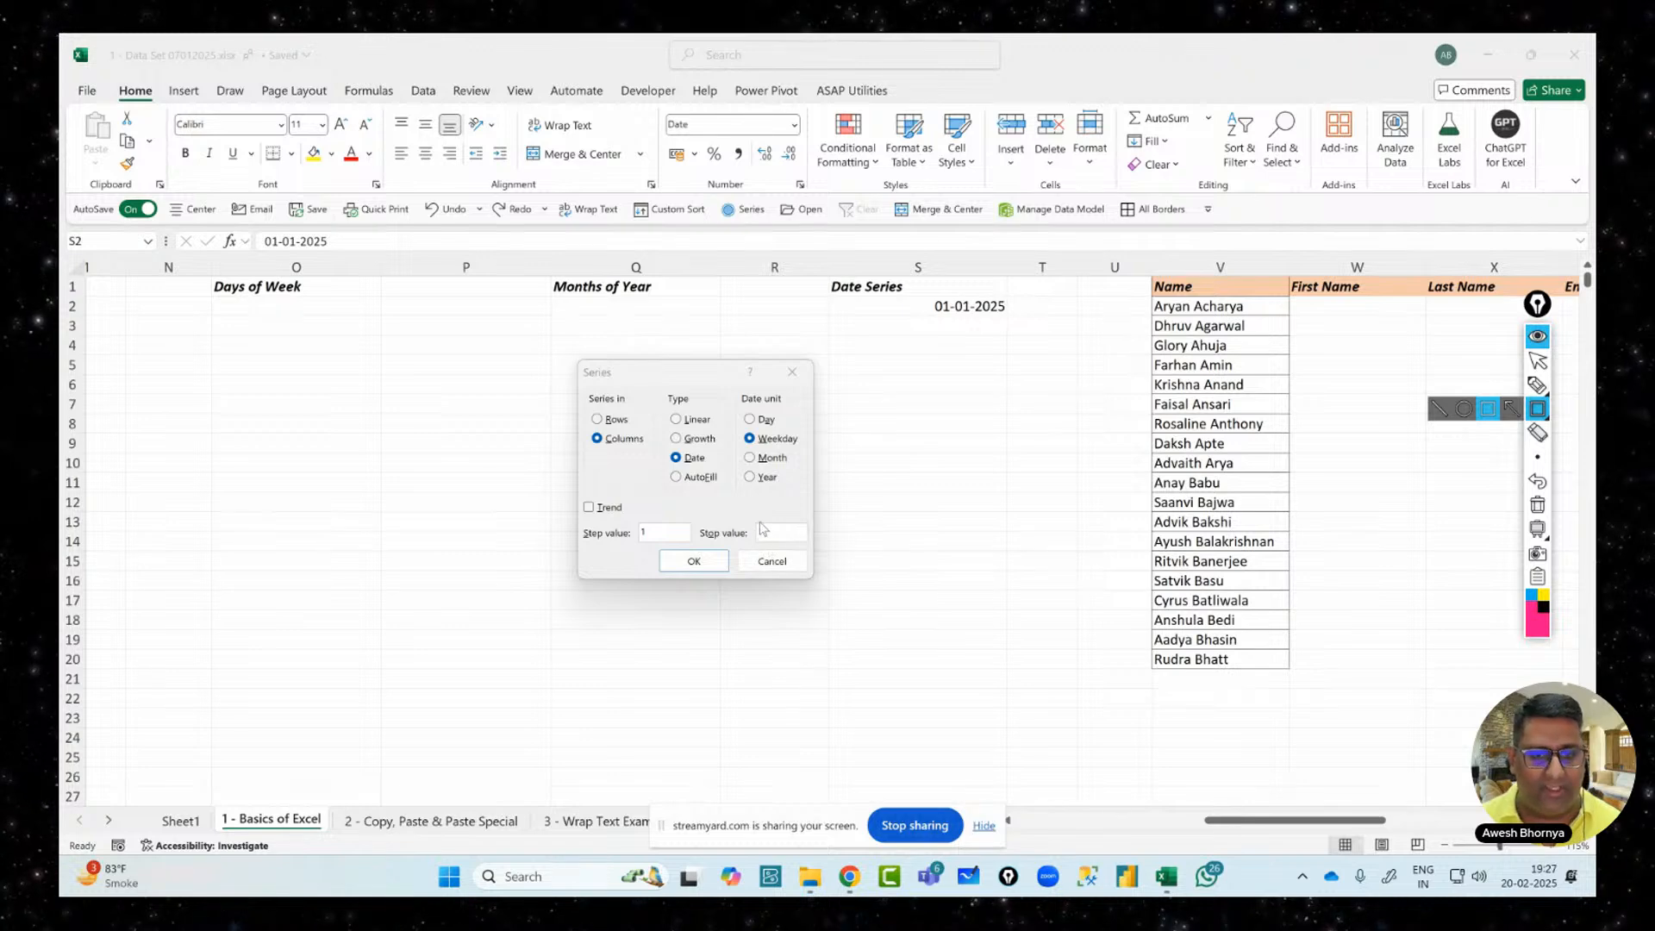
{"action": "left_click_drag", "start_coordinate": [752, 517], "coordinate": [812, 548]}
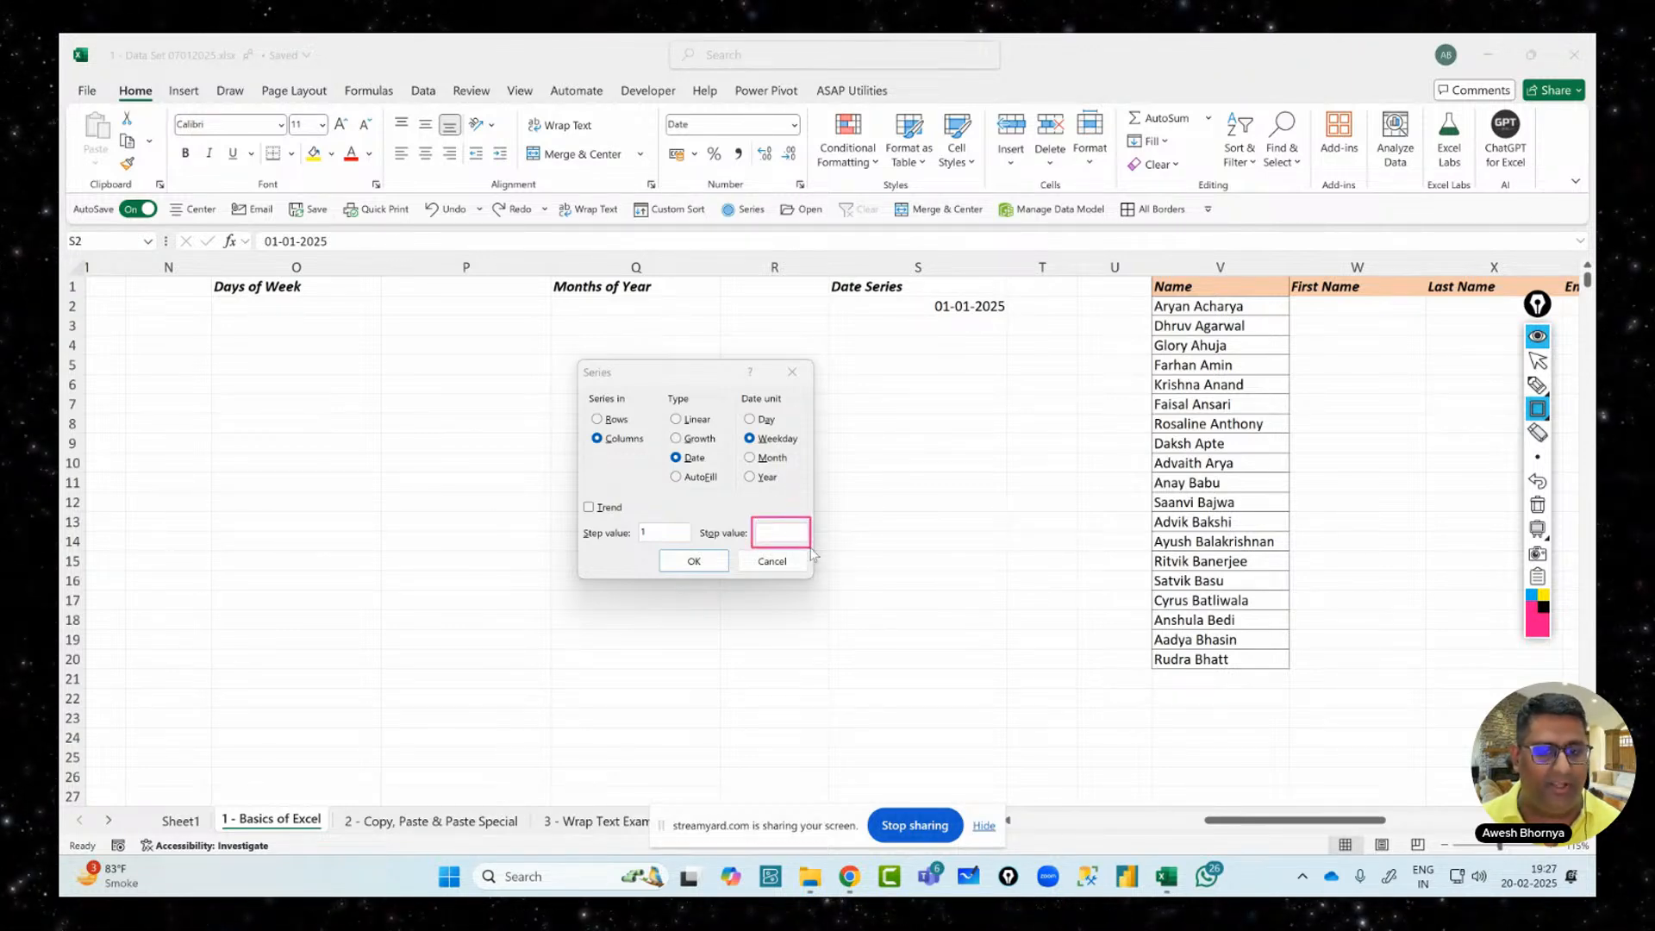
{"action": "left_click", "coordinate": [1538, 385]}
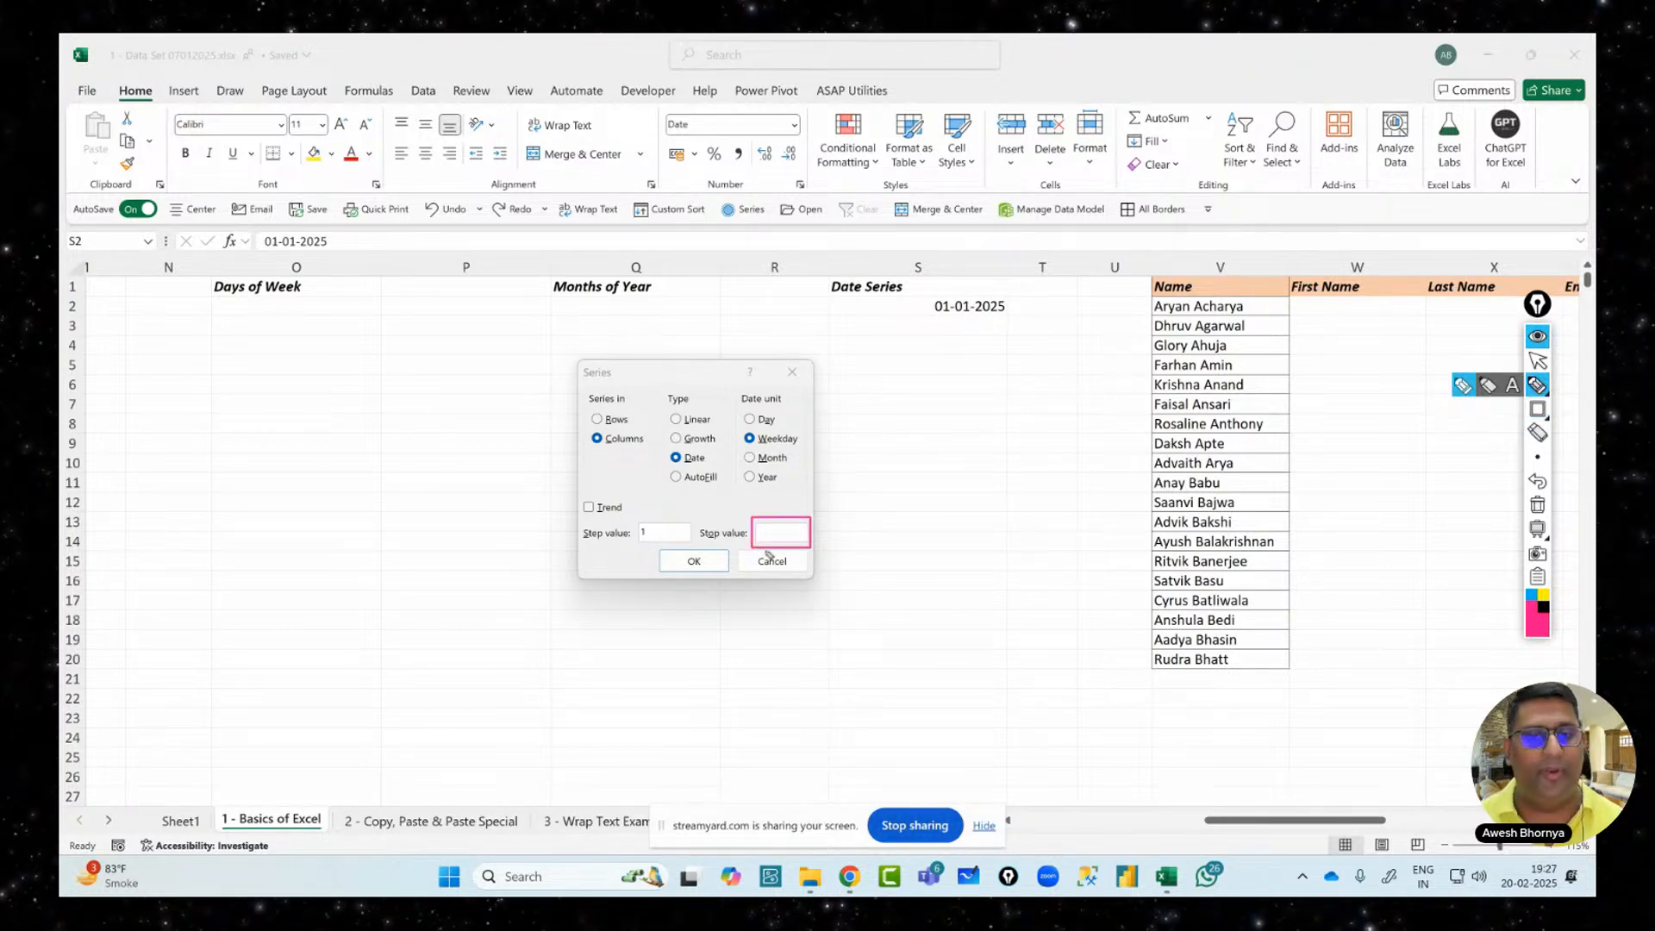
Annotate the Stop value with arrows and a circled 365, then cross the 365 out
{"action": "mouse_move", "coordinate": [805, 543]}
{"action": "left_mouse_down"}
{"action": "mouse_move", "coordinate": [863, 505]}
{"action": "mouse_move", "coordinate": [862, 523]}
{"action": "left_mouse_up"}
{"action": "mouse_move", "coordinate": [895, 490]}
{"action": "left_mouse_down"}
{"action": "mouse_move", "coordinate": [919, 505]}
{"action": "mouse_move", "coordinate": [906, 533]}
{"action": "mouse_move", "coordinate": [929, 523]}
{"action": "left_mouse_up"}
{"action": "mouse_move", "coordinate": [985, 468]}
{"action": "left_mouse_down"}
{"action": "mouse_move", "coordinate": [960, 475]}
{"action": "mouse_move", "coordinate": [948, 522]}
{"action": "left_mouse_up"}
{"action": "mouse_move", "coordinate": [922, 444]}
{"action": "left_mouse_down"}
{"action": "mouse_move", "coordinate": [873, 496]}
{"action": "mouse_move", "coordinate": [944, 428]}
{"action": "mouse_move", "coordinate": [903, 688]}
{"action": "left_mouse_up"}
{"action": "left_click_drag", "start_coordinate": [854, 453], "coordinate": [1027, 583]}
{"action": "left_click_drag", "start_coordinate": [985, 653], "coordinate": [1000, 697]}
{"action": "mouse_move", "coordinate": [959, 648]}
{"action": "left_mouse_down"}
{"action": "mouse_move", "coordinate": [1024, 667]}
{"action": "mouse_move", "coordinate": [996, 705]}
{"action": "left_mouse_up"}
Handwrite an underlined 'Date' note, a curved arrow, and the year-end stop date
{"action": "mouse_move", "coordinate": [1056, 645]}
{"action": "left_mouse_down"}
{"action": "mouse_move", "coordinate": [1045, 677]}
{"action": "mouse_move", "coordinate": [1076, 614]}
{"action": "mouse_move", "coordinate": [1119, 645]}
{"action": "left_mouse_up"}
{"action": "left_click", "coordinate": [1127, 635]}
{"action": "left_click_drag", "start_coordinate": [978, 737], "coordinate": [1142, 651]}
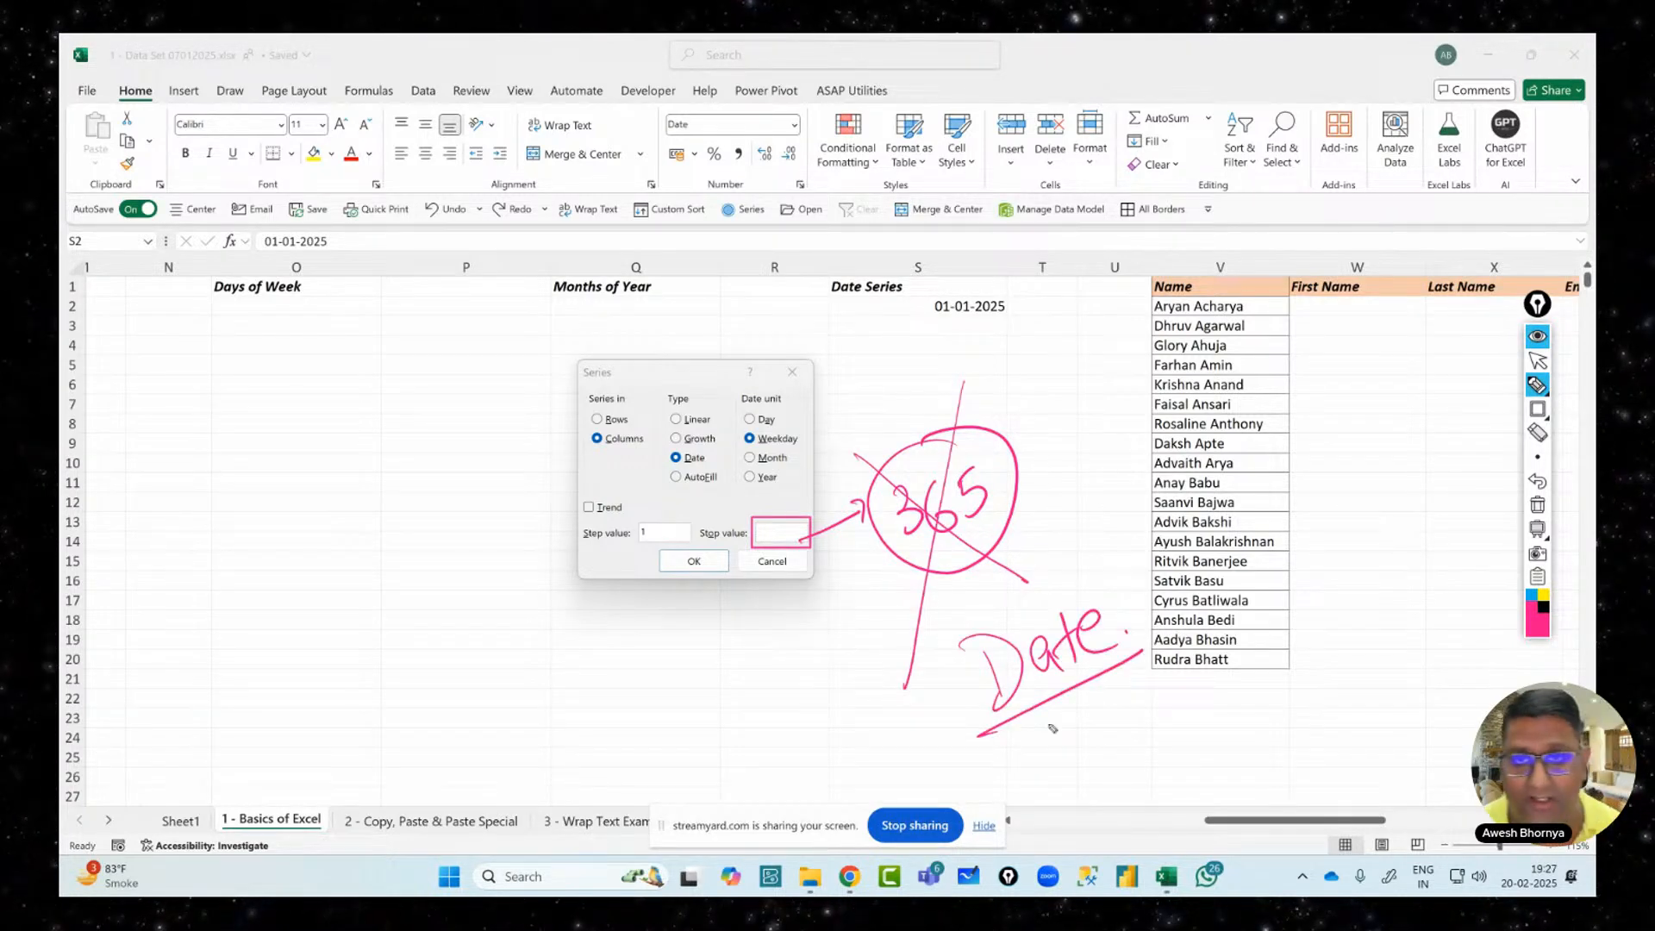
{"action": "mouse_move", "coordinate": [930, 714]}
{"action": "left_mouse_down"}
{"action": "mouse_move", "coordinate": [810, 614]}
{"action": "mouse_move", "coordinate": [847, 622]}
{"action": "left_mouse_up"}
{"action": "mouse_move", "coordinate": [667, 669]}
{"action": "left_mouse_down"}
{"action": "mouse_move", "coordinate": [683, 681]}
{"action": "mouse_move", "coordinate": [673, 707]}
{"action": "left_mouse_up"}
{"action": "left_click_drag", "start_coordinate": [700, 661], "coordinate": [709, 695]}
{"action": "mouse_move", "coordinate": [724, 647]}
{"action": "left_mouse_down"}
{"action": "mouse_move", "coordinate": [742, 725]}
{"action": "mouse_move", "coordinate": [724, 682]}
{"action": "left_mouse_up"}
{"action": "left_click_drag", "start_coordinate": [731, 648], "coordinate": [763, 664]}
{"action": "left_click_drag", "start_coordinate": [761, 596], "coordinate": [780, 689]}
{"action": "left_click_drag", "start_coordinate": [772, 625], "coordinate": [791, 645]}
{"action": "left_click_drag", "start_coordinate": [780, 613], "coordinate": [774, 630]}
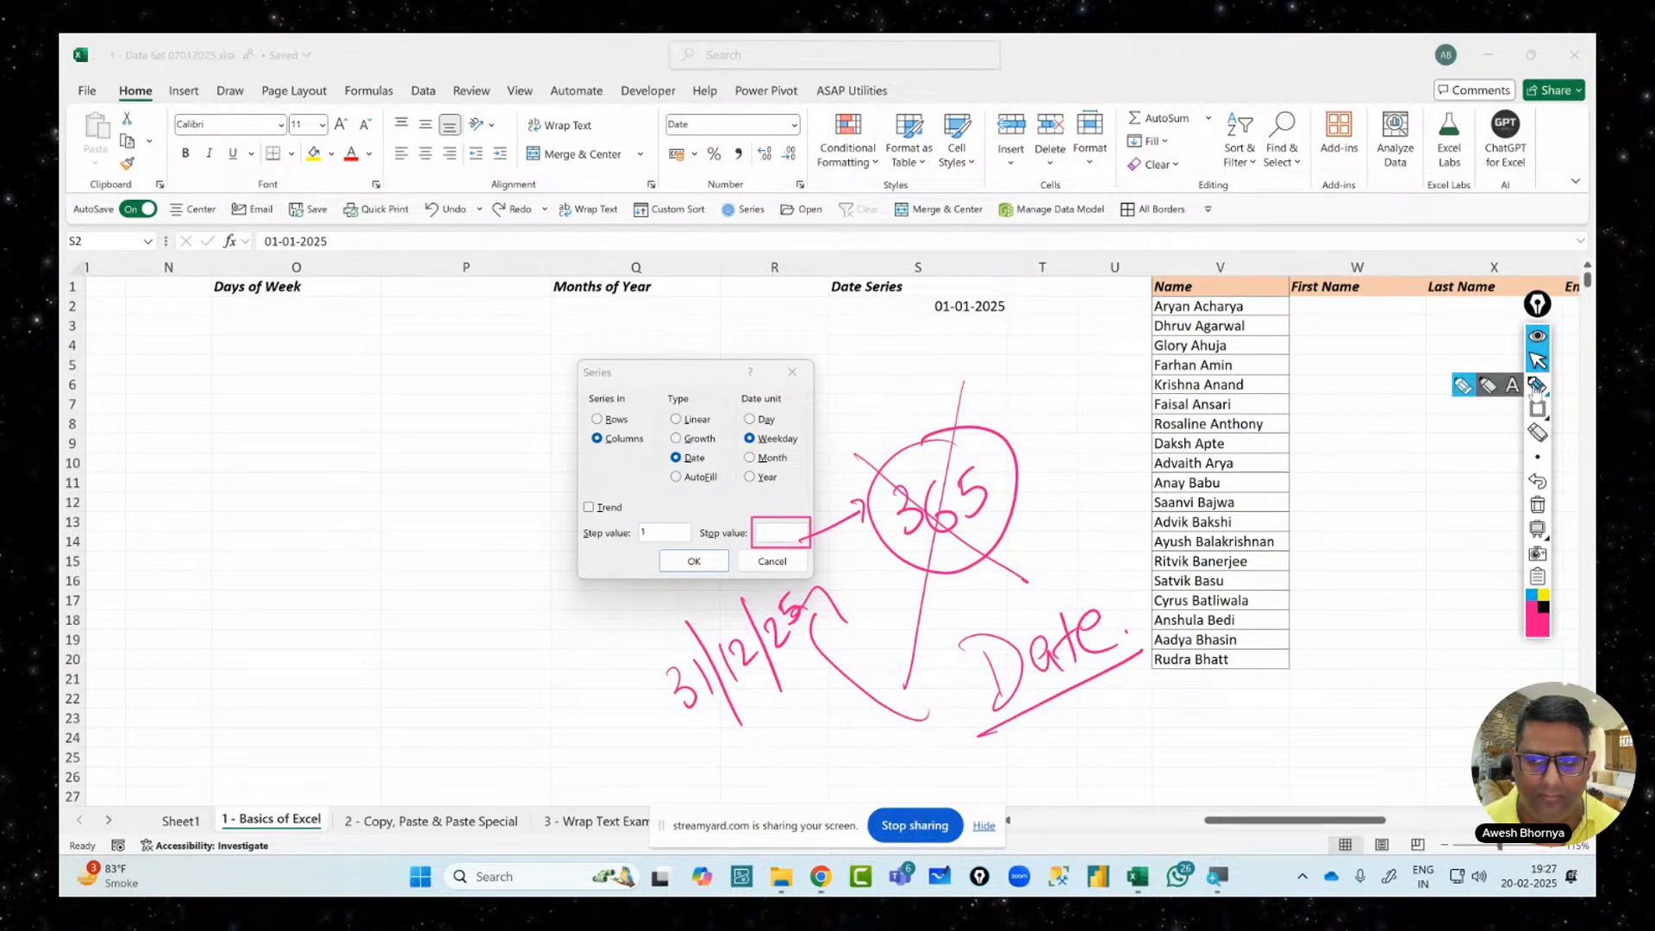
{"action": "mouse_move", "coordinate": [1536, 383]}
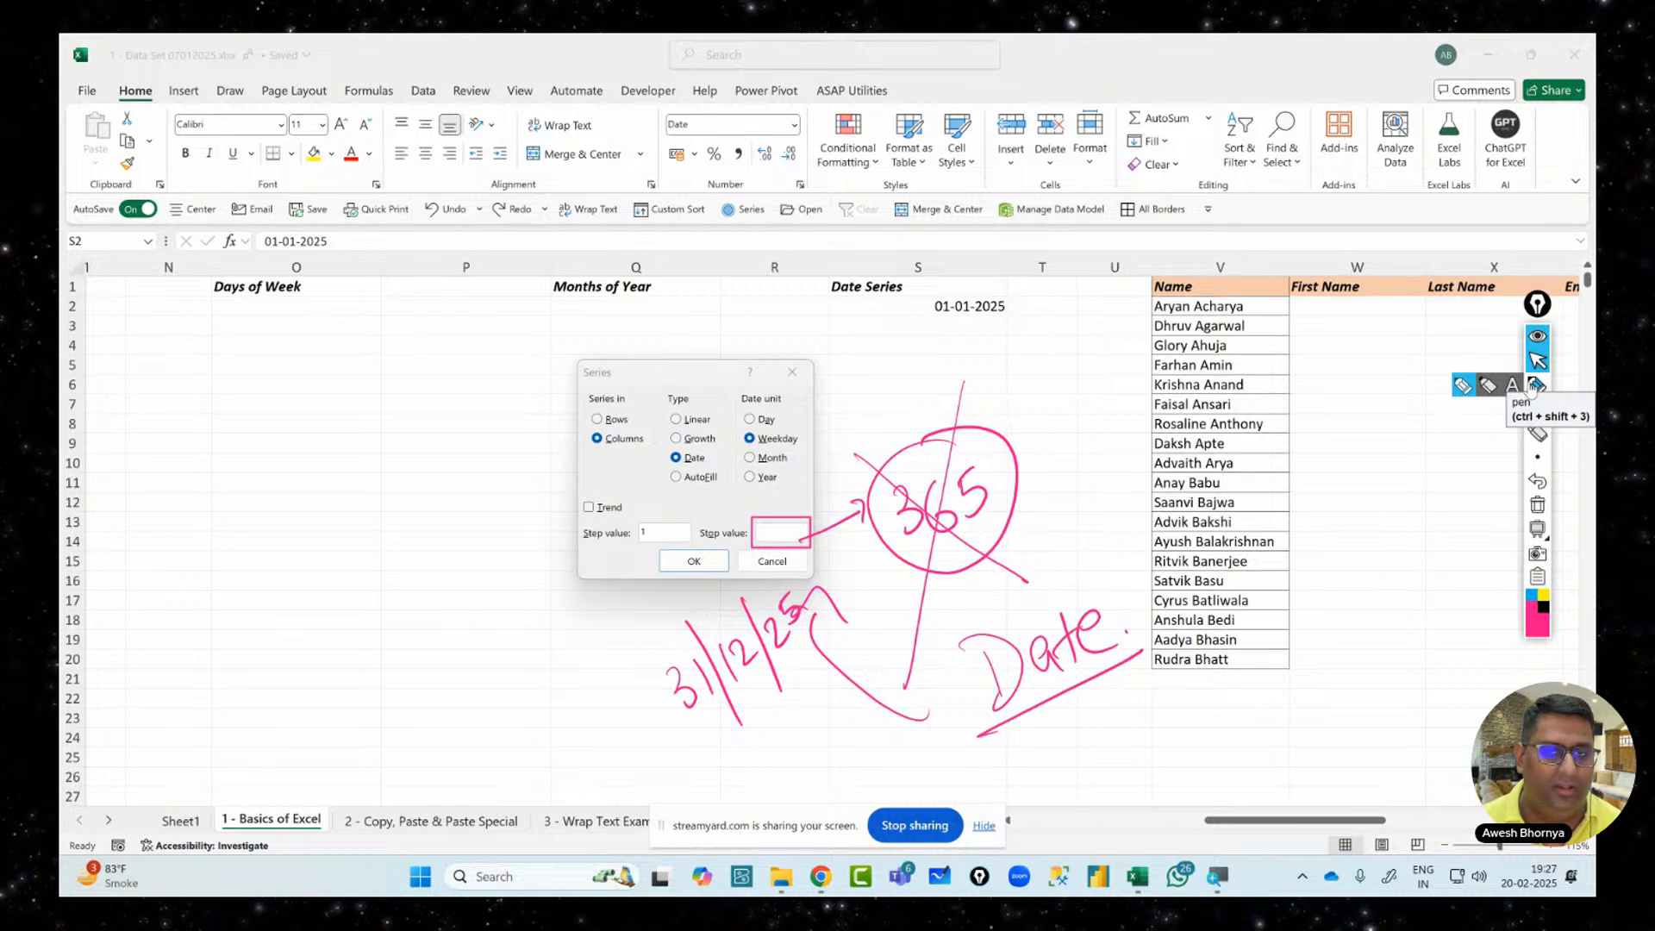
Enter 31-12-2025 as the Stop value and confirm the weekday date series
{"action": "left_click", "coordinate": [785, 535]}
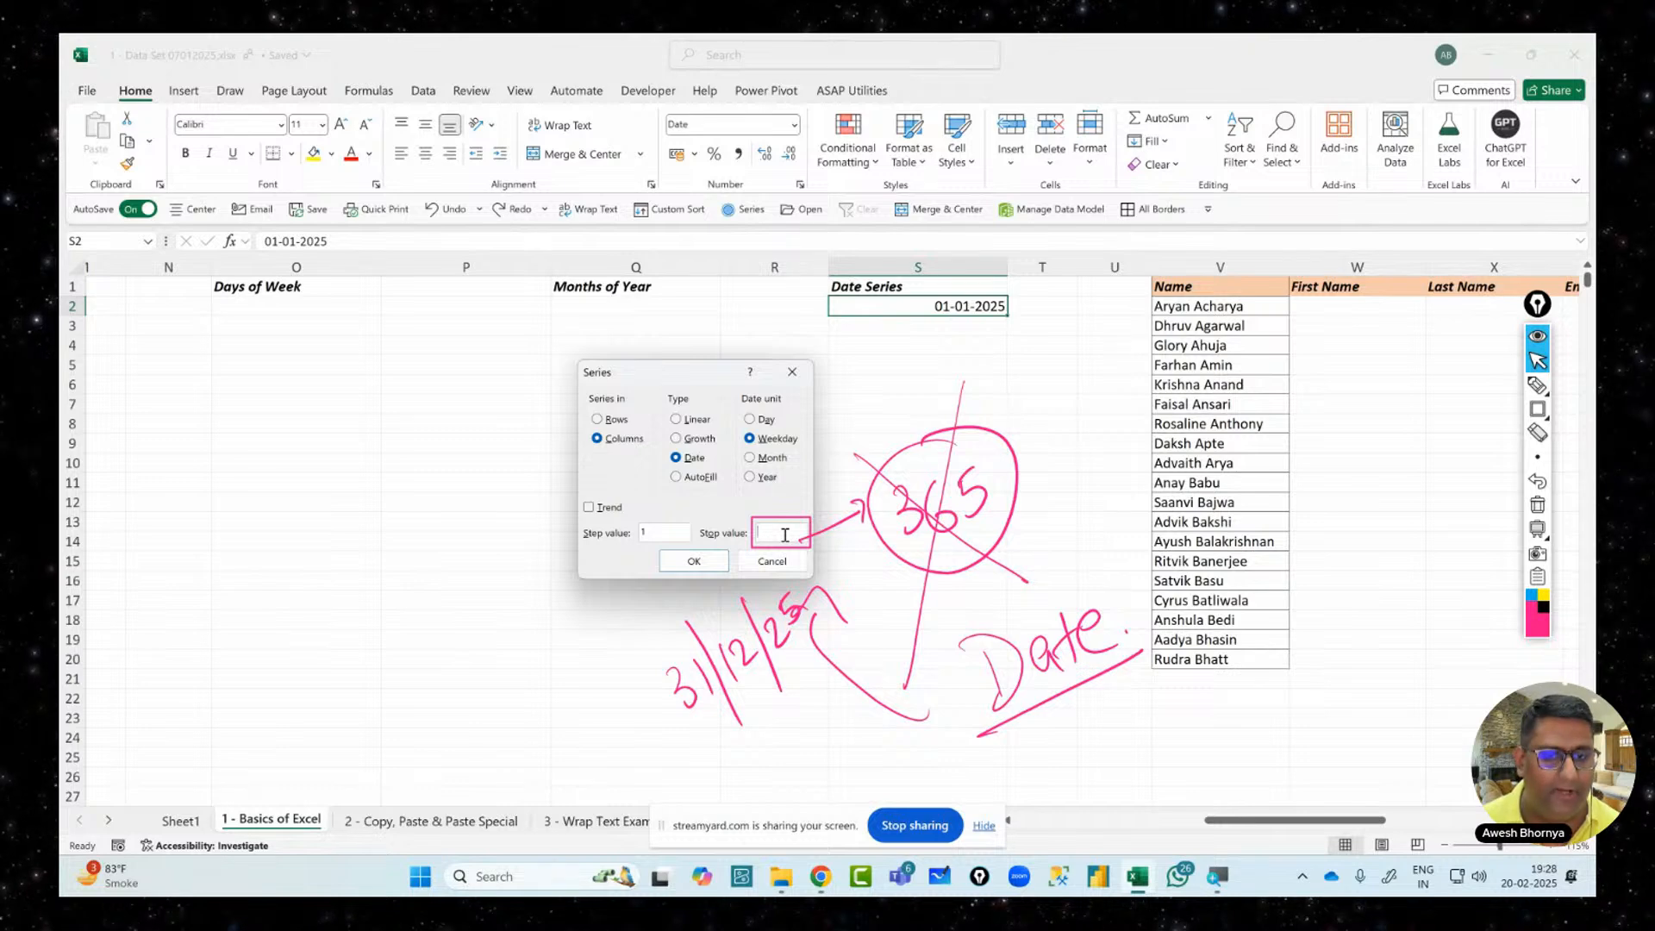
{"action": "type", "text": "31-12-2025"}
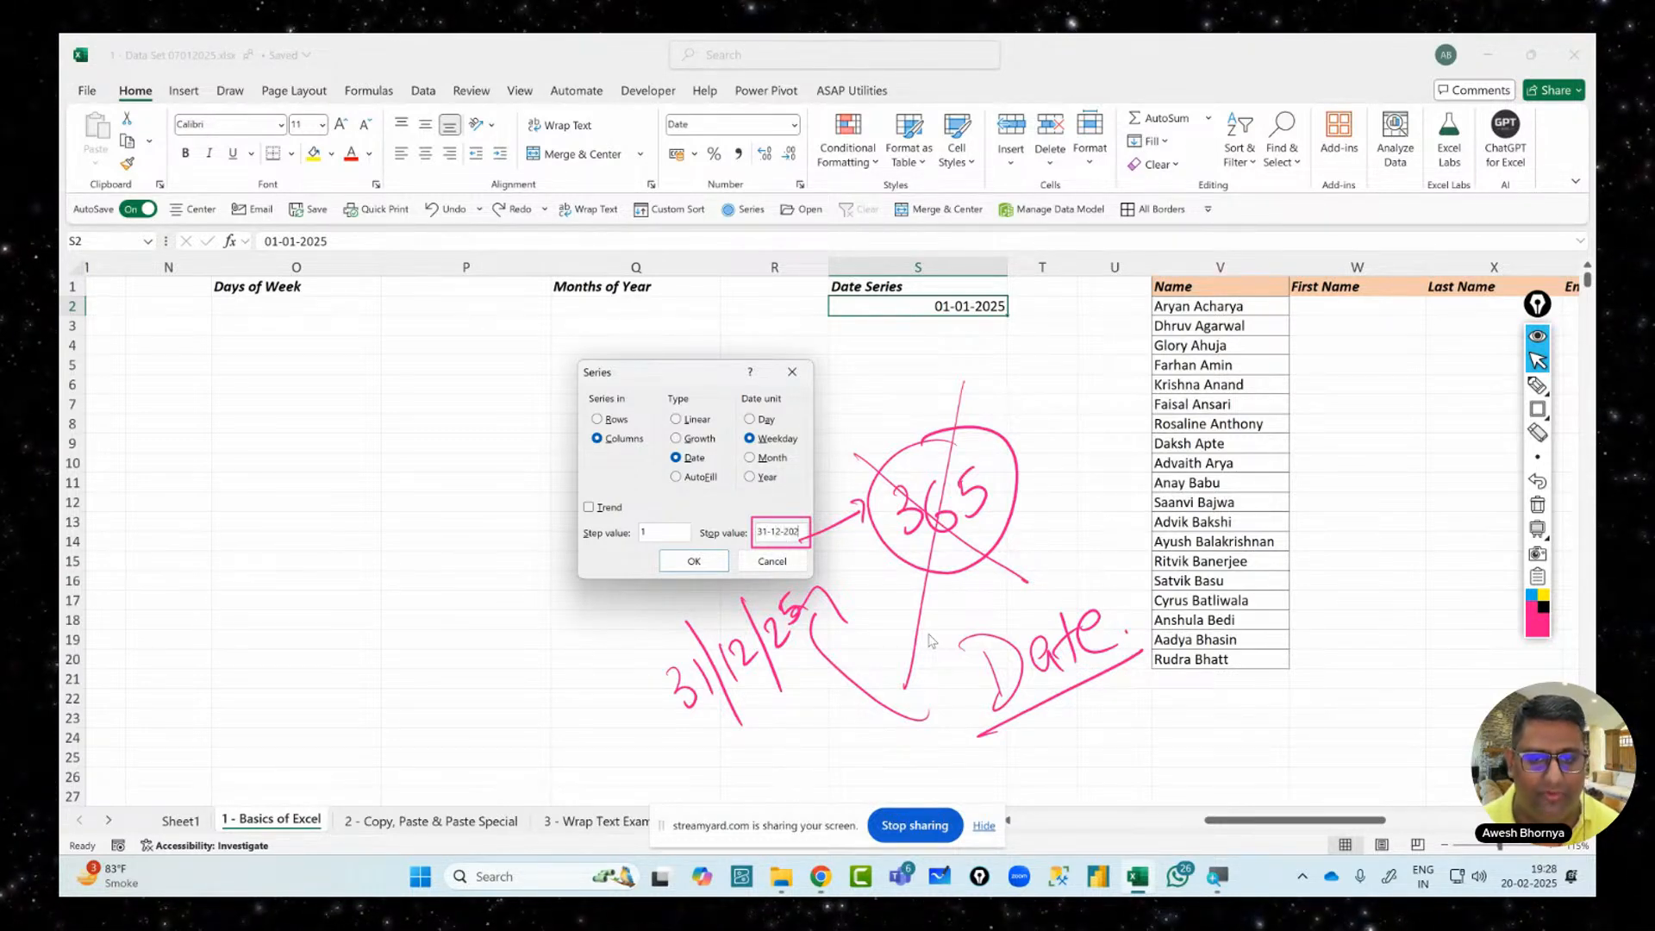
{"action": "key", "text": "Return"}
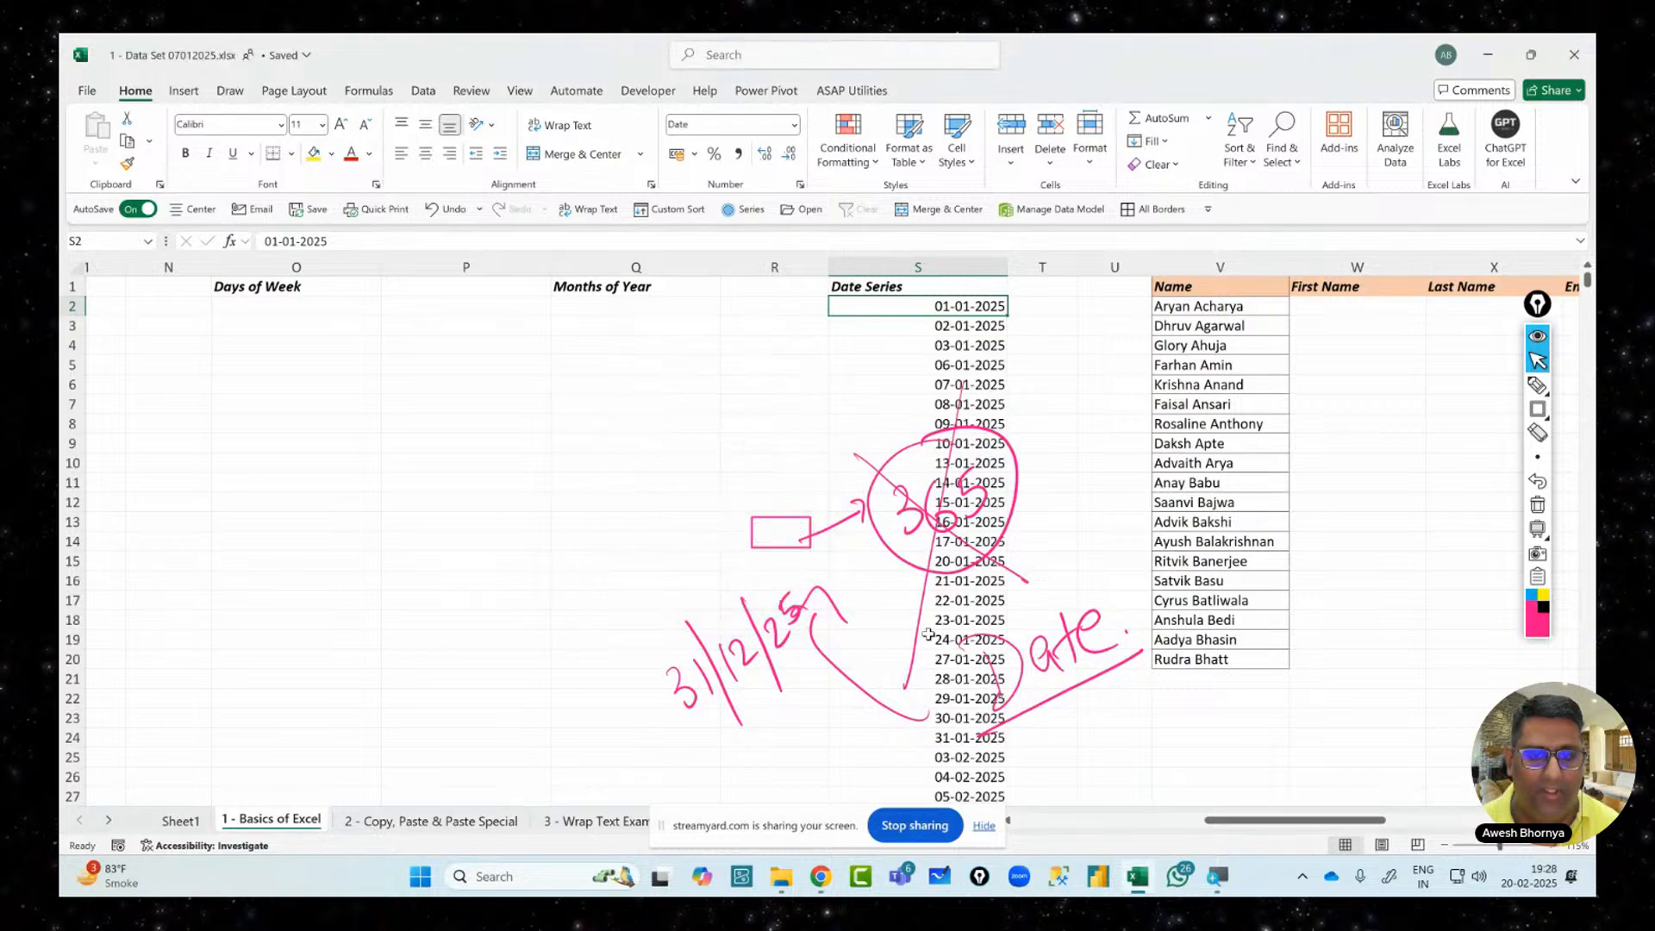
{"action": "left_click", "coordinate": [1538, 504]}
{"action": "left_click", "coordinate": [974, 326]}
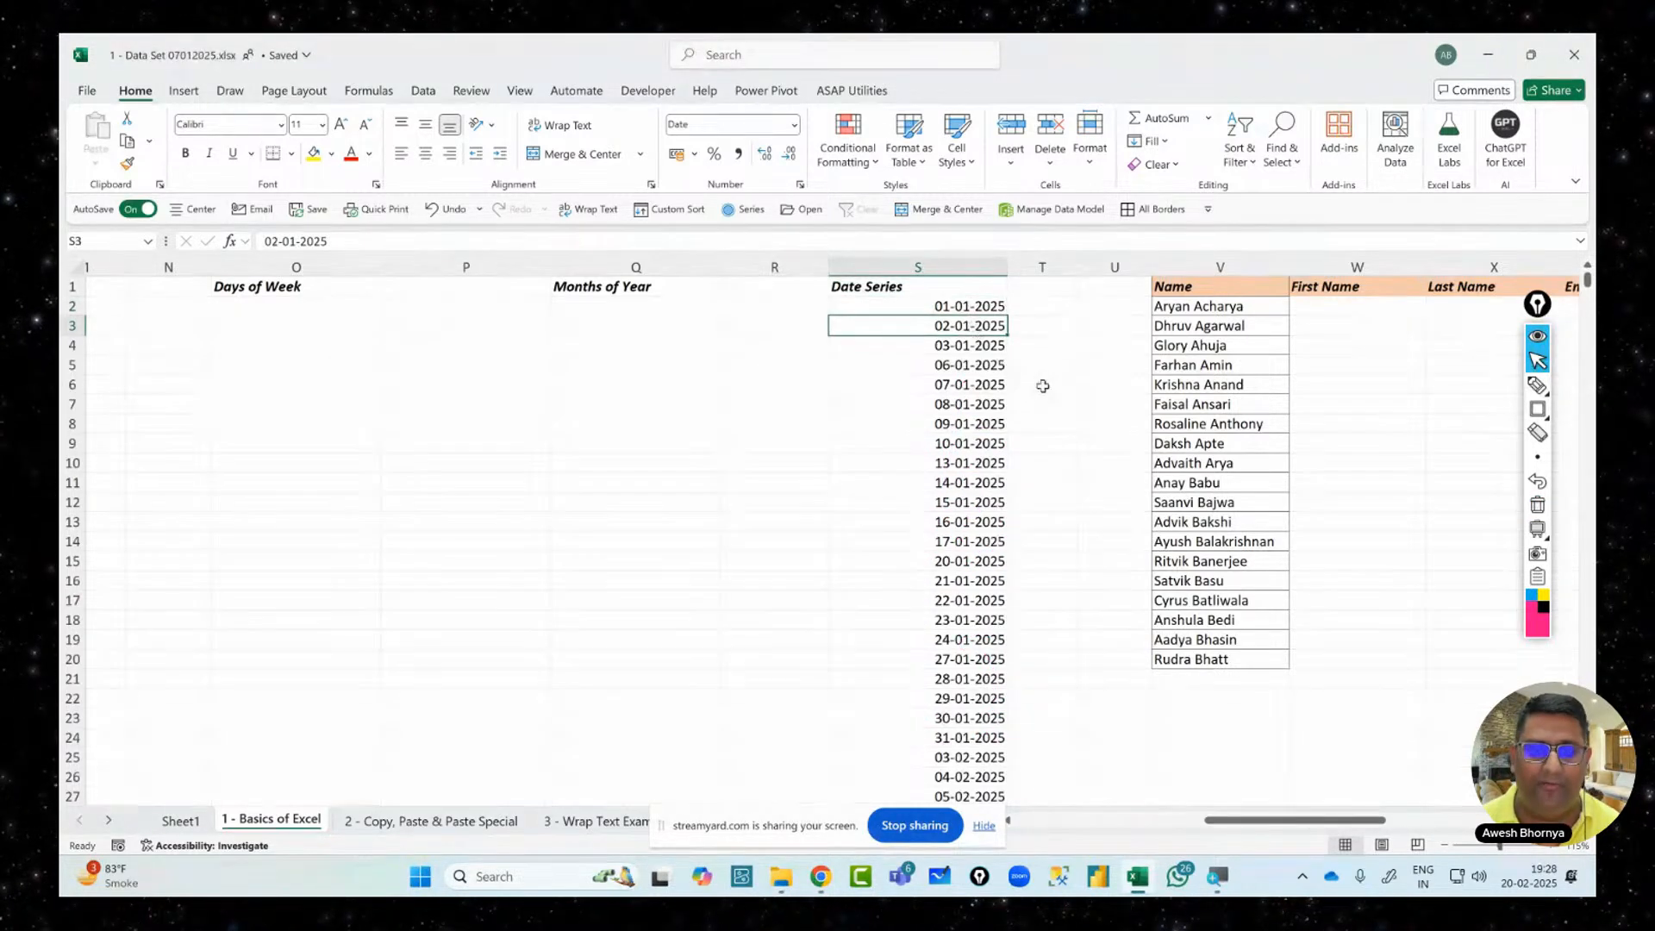
{"action": "key", "text": "Down"}
{"action": "key", "text": "Down"}
{"action": "key", "text": "Down"}
{"action": "key", "text": "Down"}
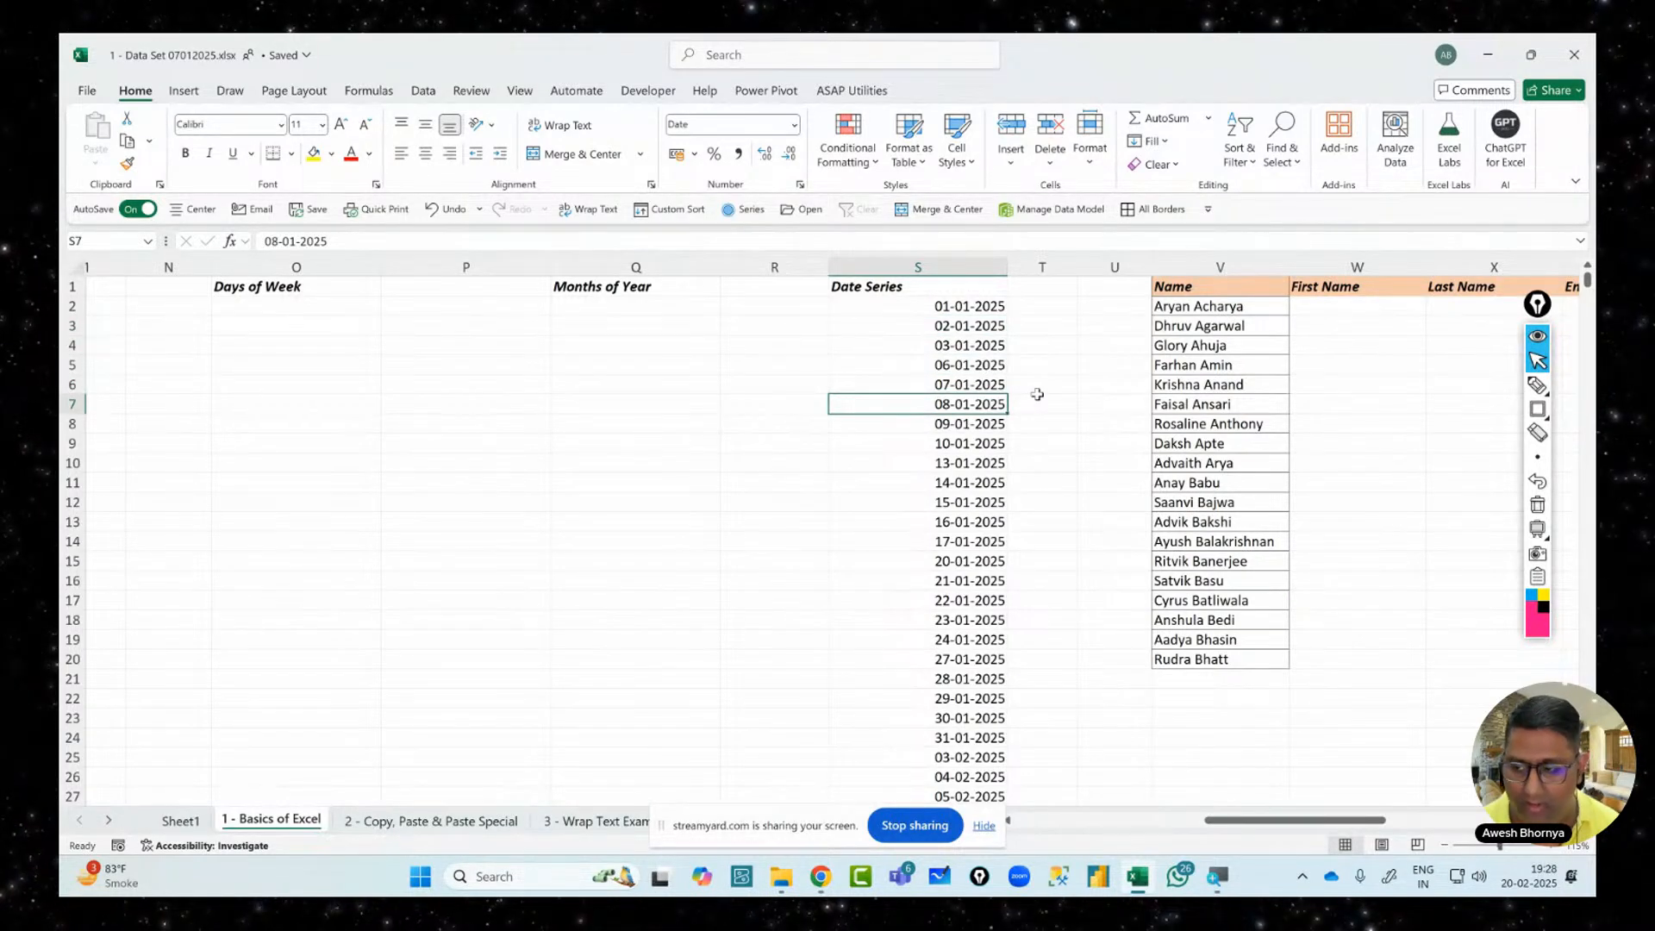
{"action": "key", "text": "Up"}
{"action": "key", "text": "Up"}
{"action": "key", "text": "Up"}
{"action": "key", "text": "Down"}
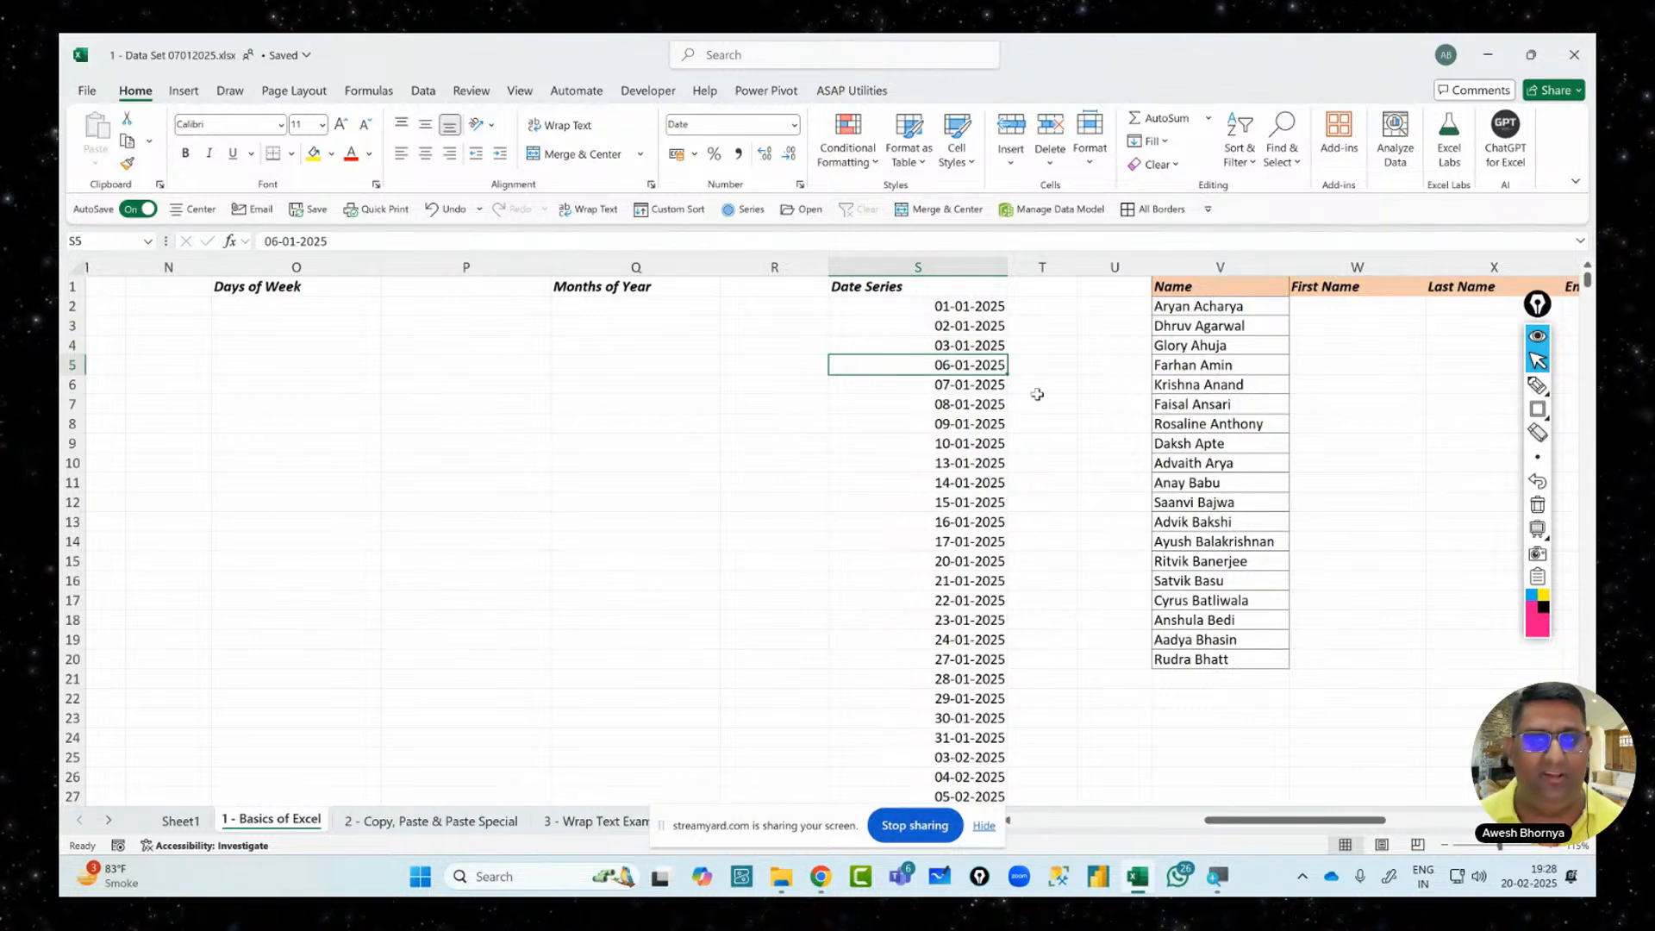
{"action": "key", "text": "Up"}
{"action": "key", "text": "Up"}
{"action": "key", "text": "Up"}
{"action": "key", "text": "ctrl+shift+Down"}
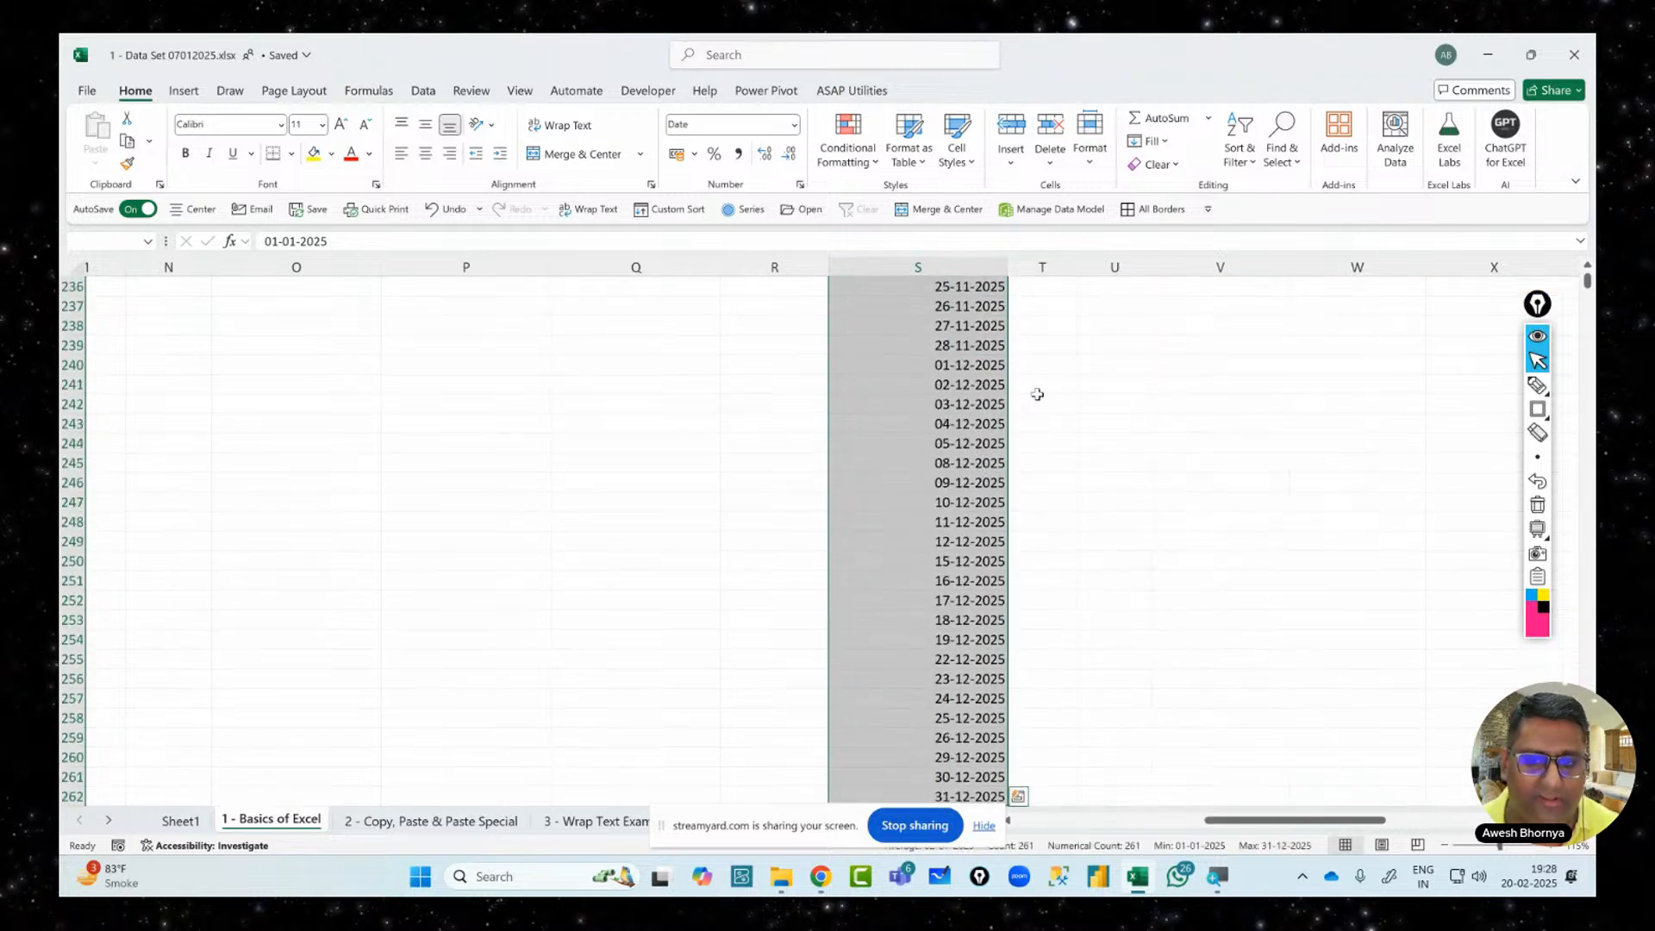
{"action": "mouse_move", "coordinate": [757, 829]}
{"action": "left_mouse_down"}
{"action": "mouse_move", "coordinate": [752, 780]}
{"action": "mouse_move", "coordinate": [751, 804]}
{"action": "left_mouse_up"}
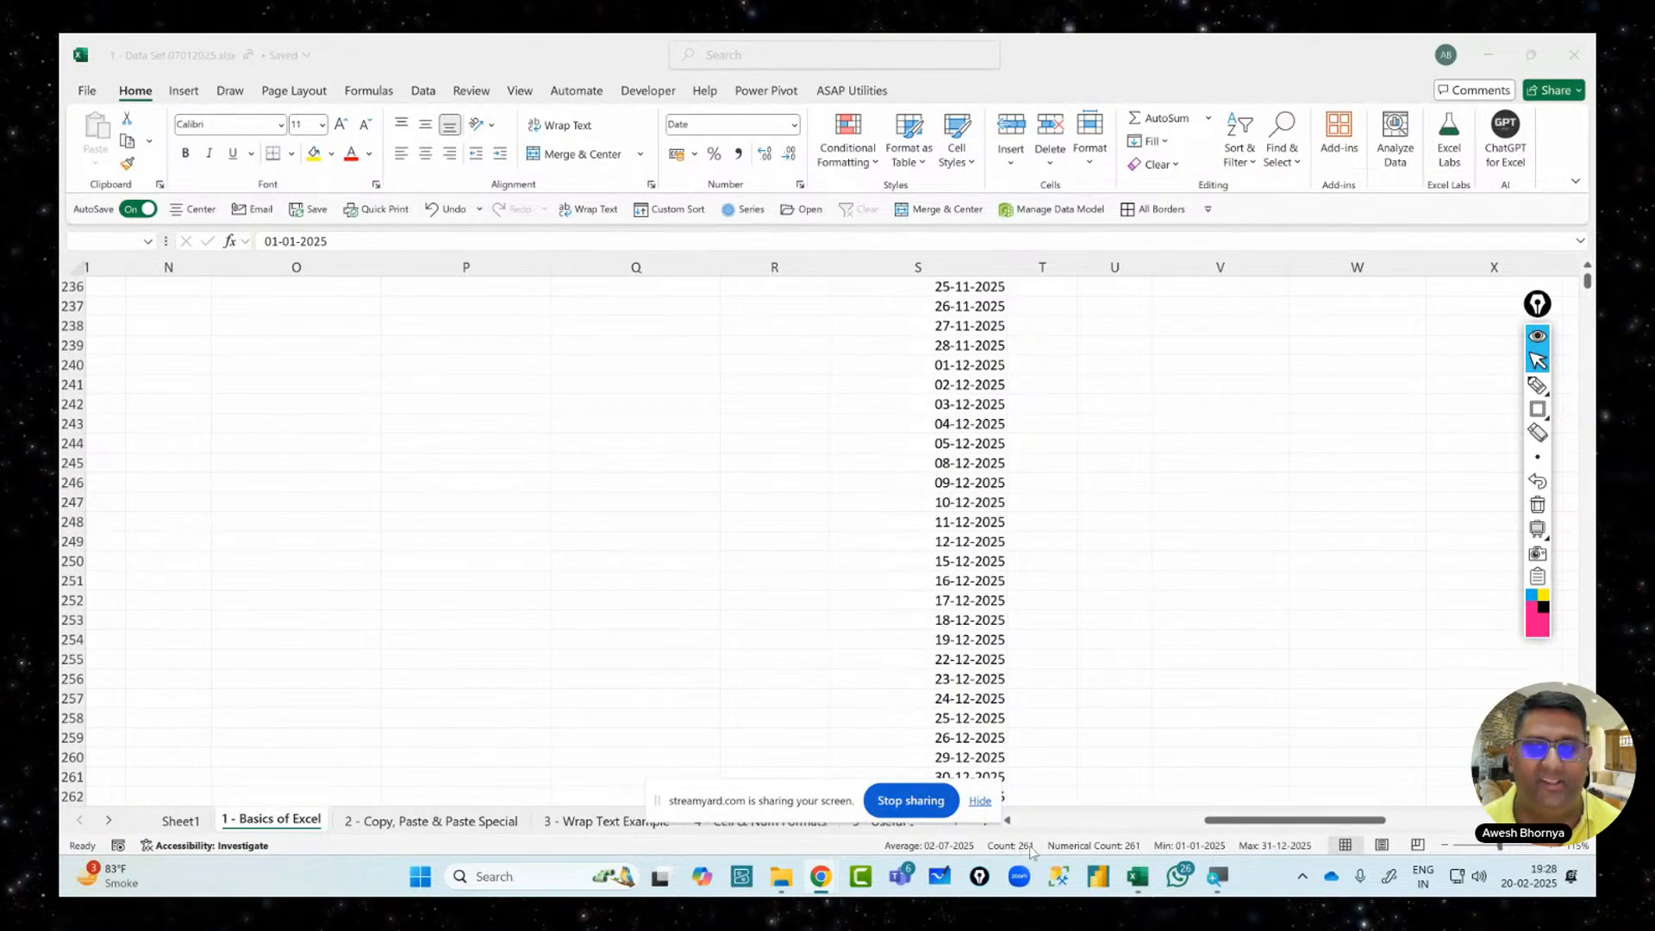
{"action": "left_click", "coordinate": [1540, 368]}
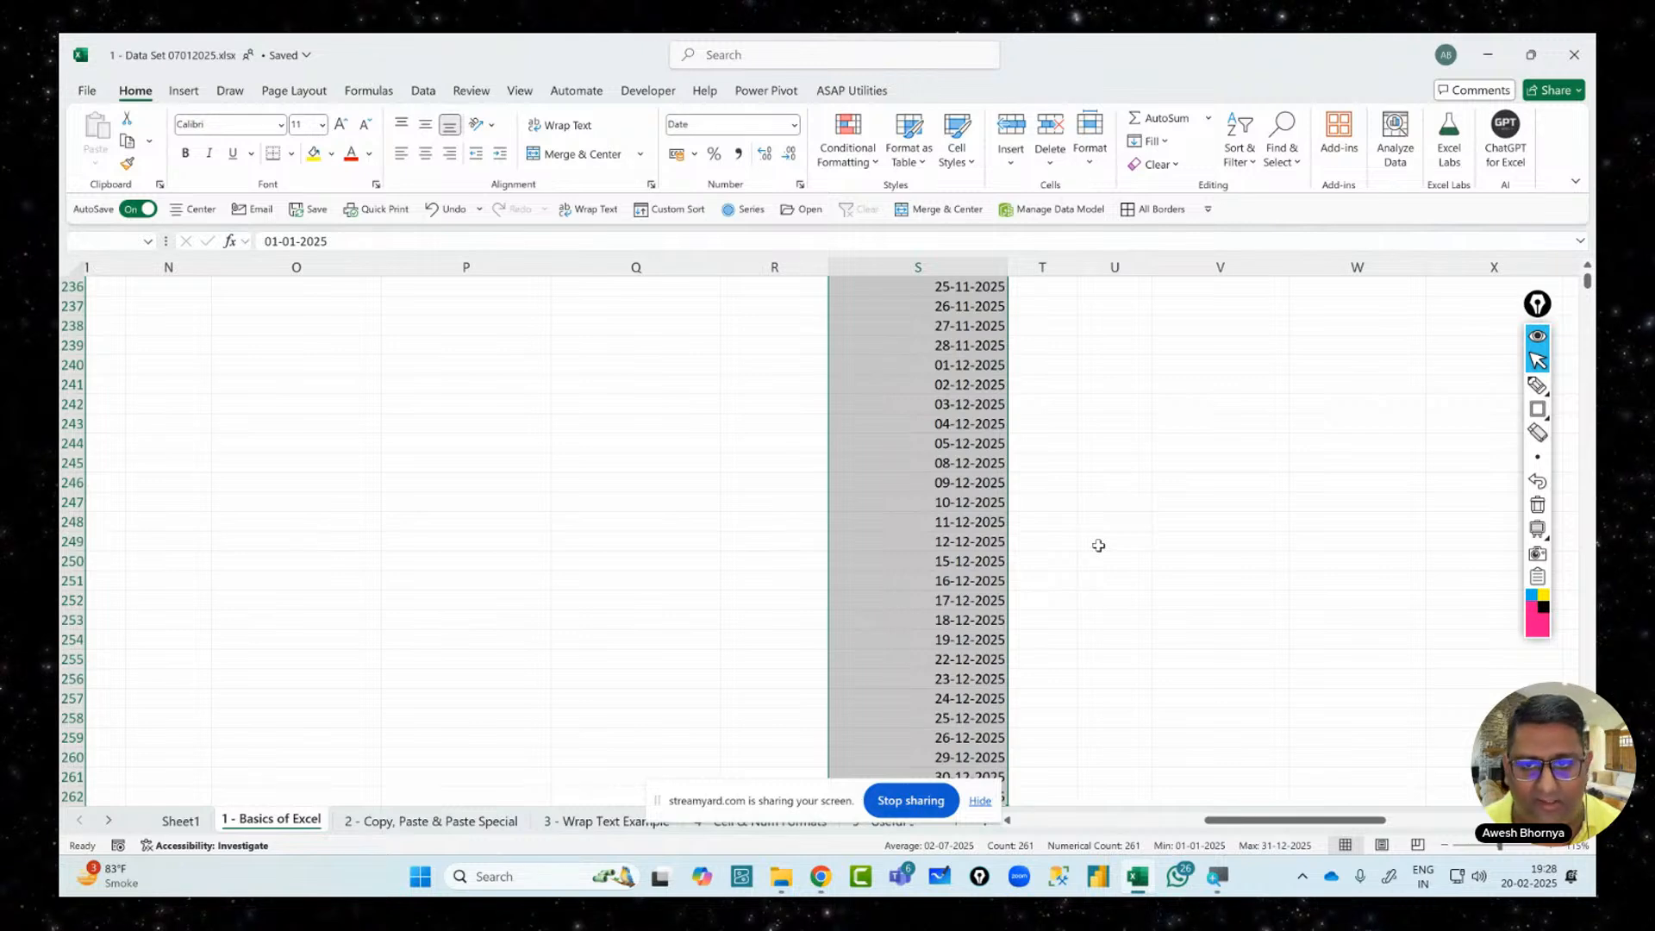
{"action": "key", "text": "ctrl+Up"}
{"action": "key", "text": "Down"}
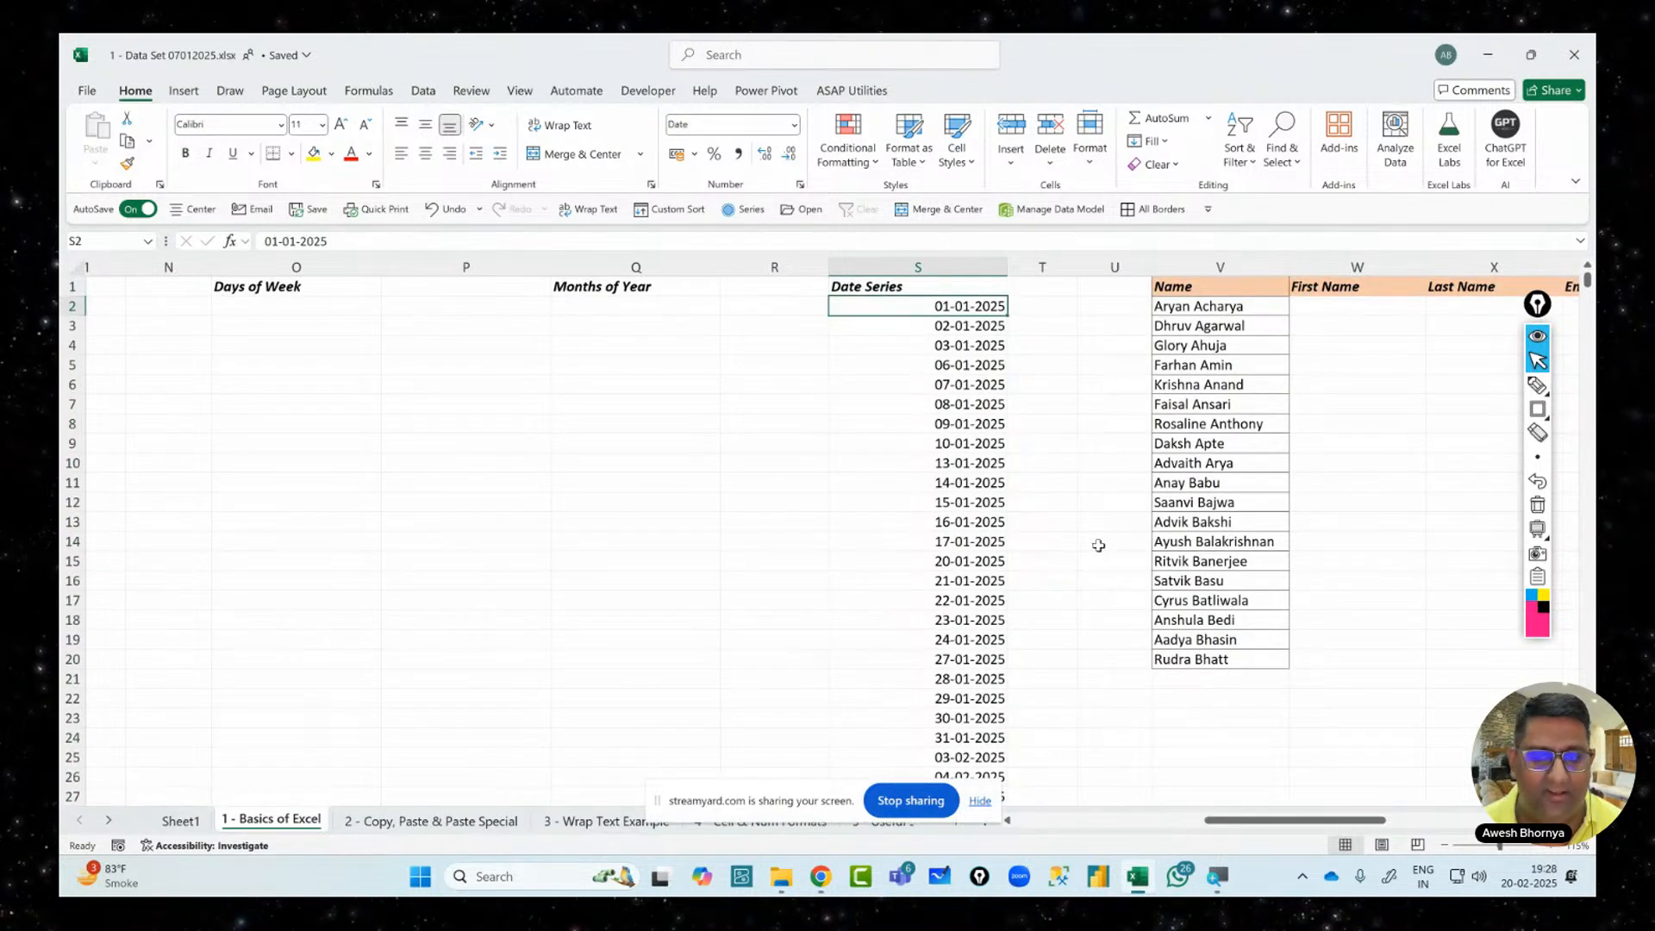
Clear the generated weekday dates so only 01-01-2025 remains under Date Series
{"action": "key", "text": "Down"}
{"action": "key", "text": "ctrl+shift+Down"}
{"action": "key", "text": "Delete"}
{"action": "key", "text": "ctrl+BackSpace"}
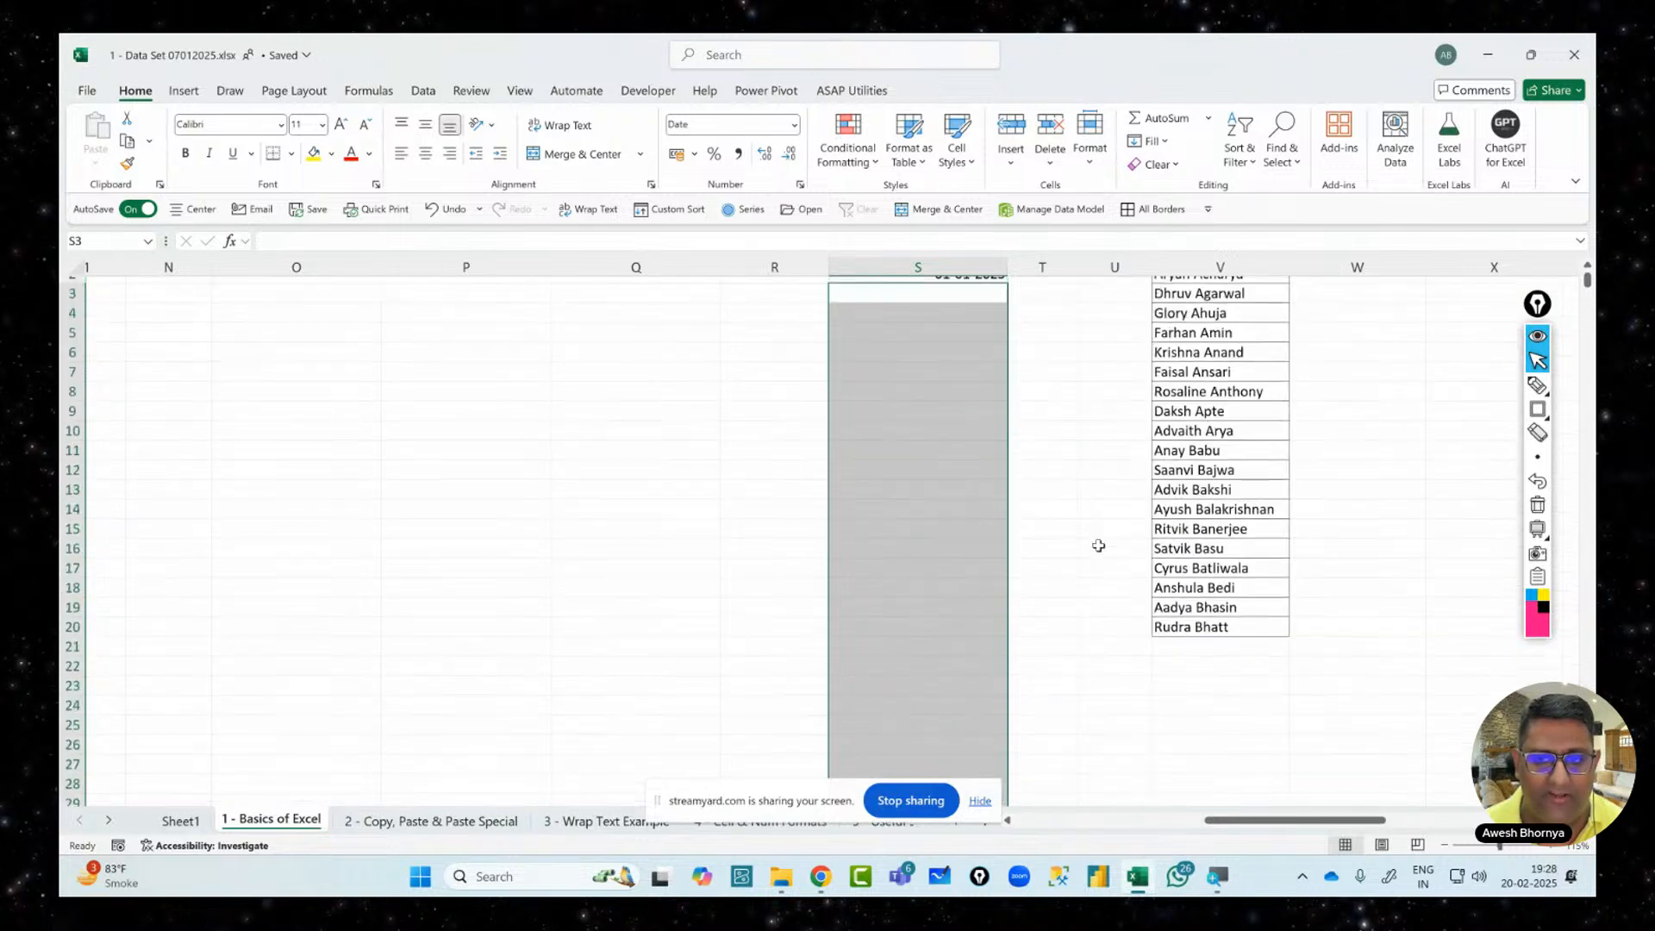
{"action": "key", "text": "Up"}
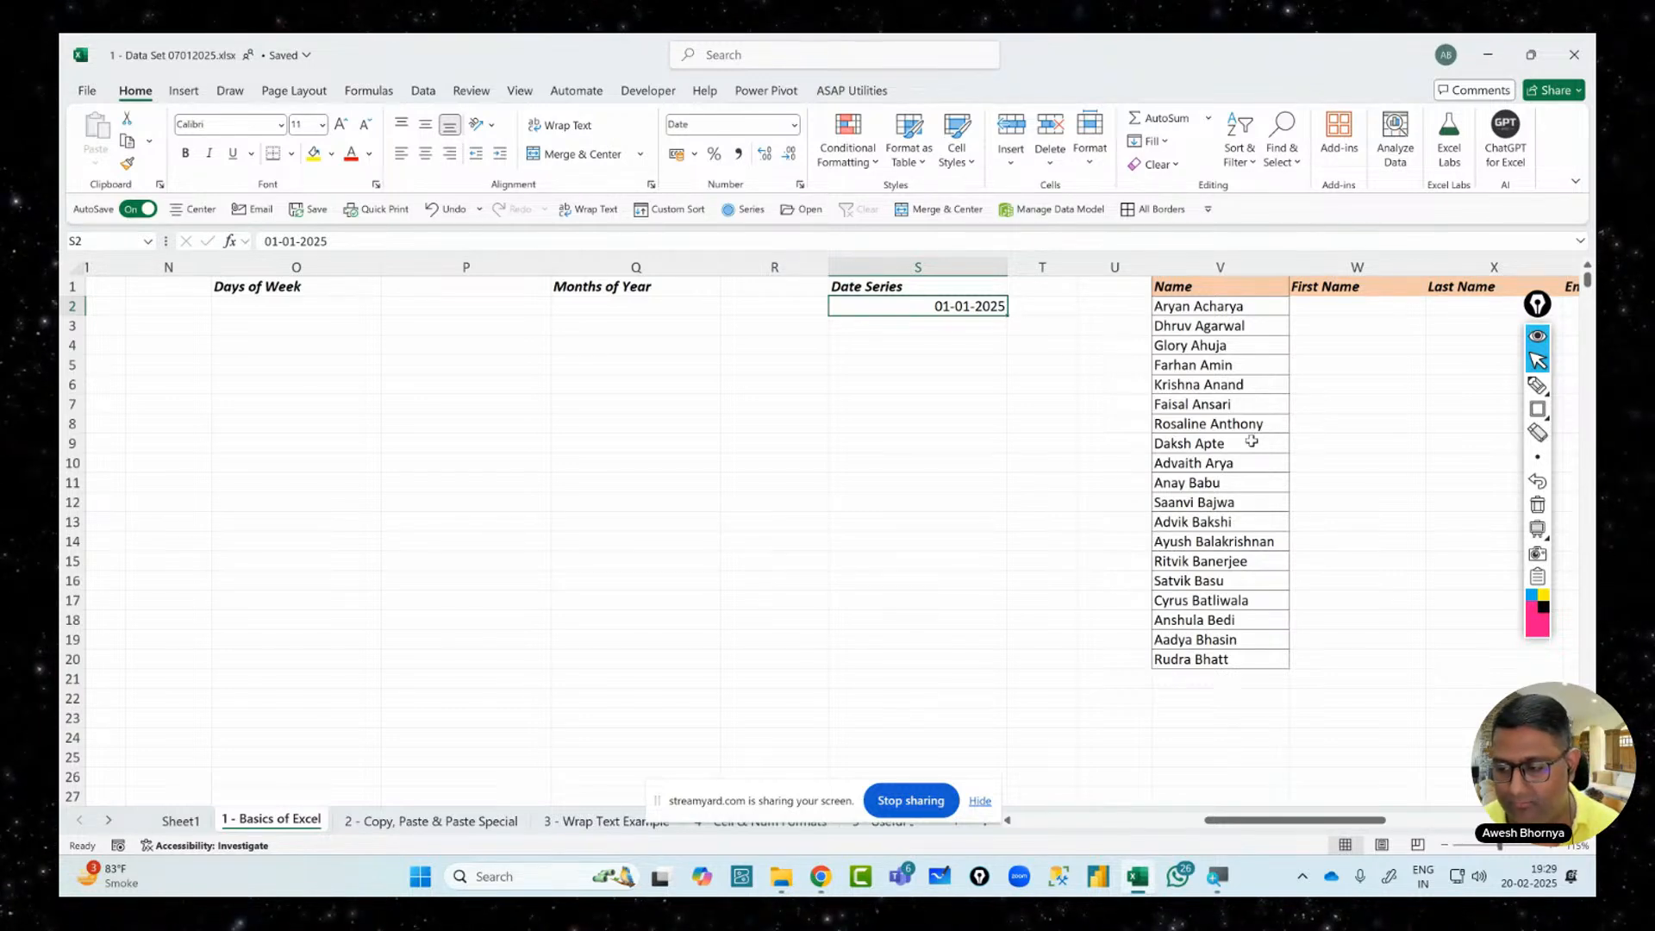
{"action": "left_click", "coordinate": [1207, 308]}
{"action": "key", "text": "Right"}
{"action": "key", "text": "Right"}
{"action": "key", "text": "Right"}
{"action": "key", "text": "Right"}
{"action": "key", "text": "Right"}
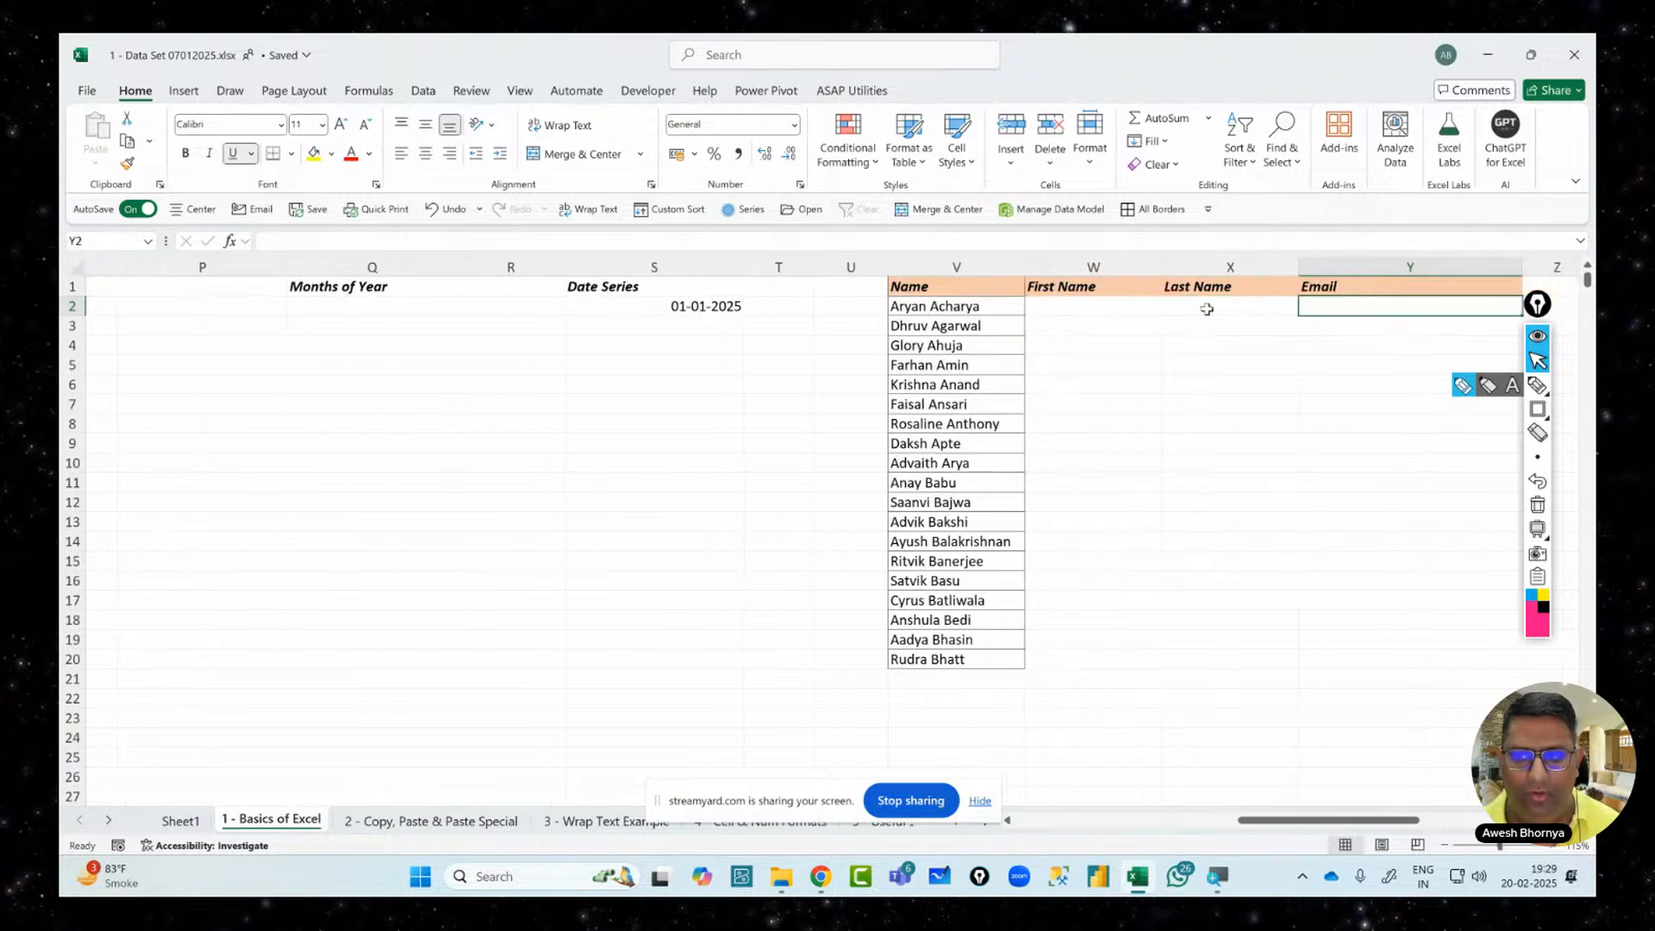
{"action": "key", "text": "Left"}
{"action": "key", "text": "Left"}
{"action": "key", "text": "Left"}
{"action": "key", "text": "Left"}
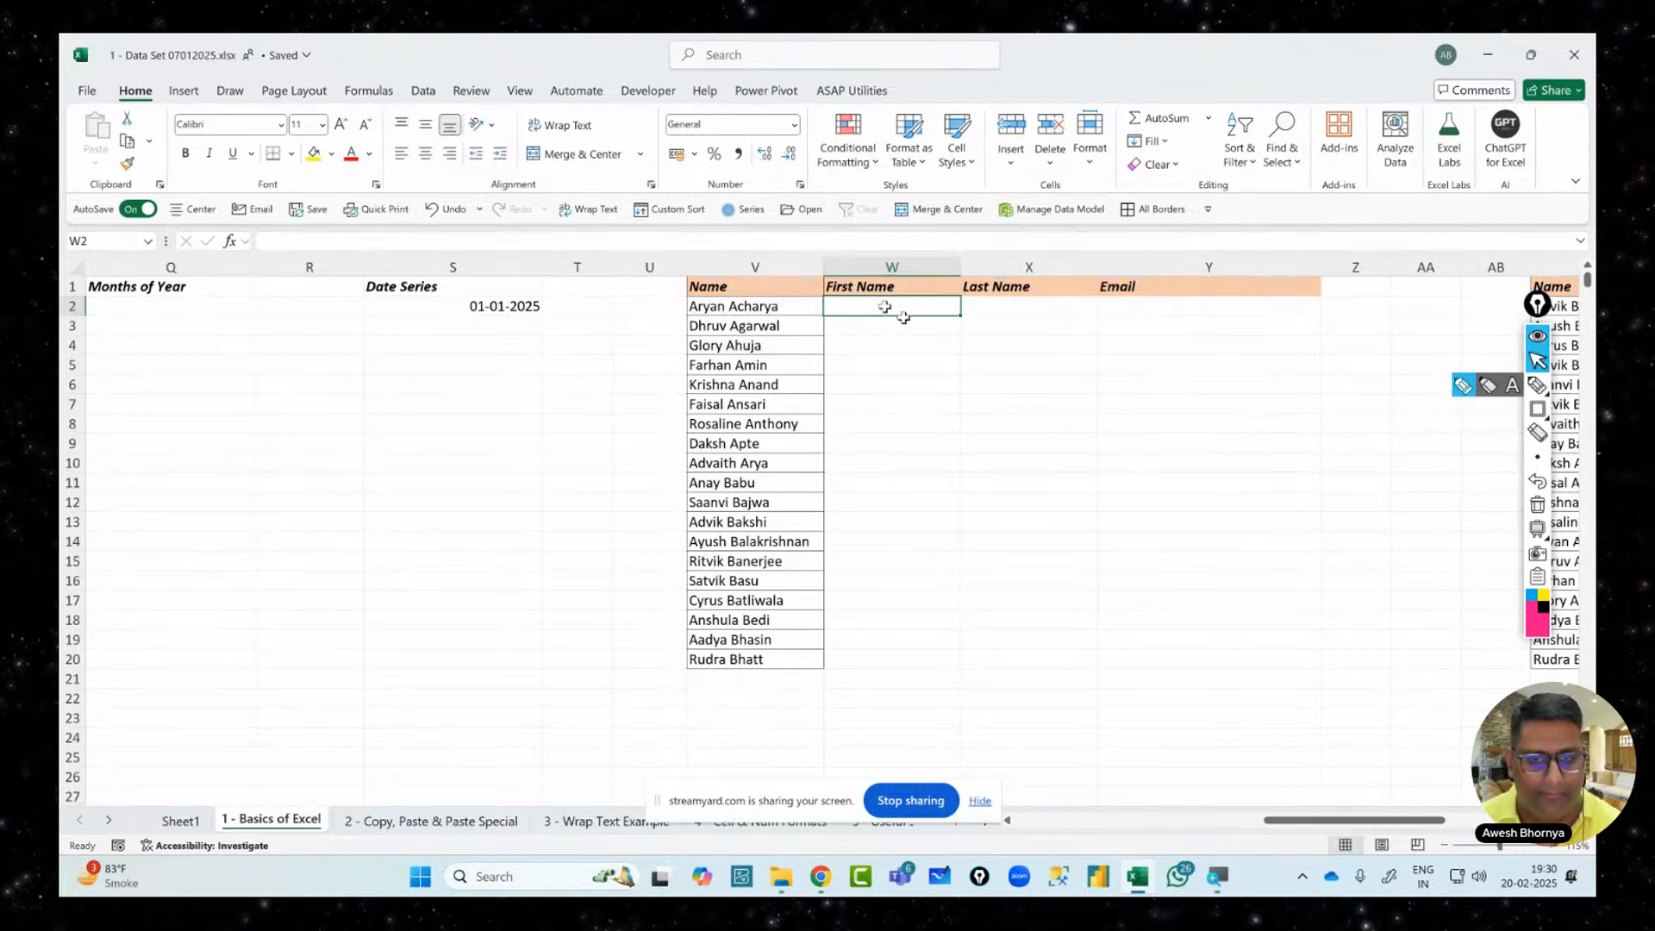
Type the first two people's first names in W2:W3 and accept Flash Fill for the remaining rows
{"action": "type", "text": "Aryab"}
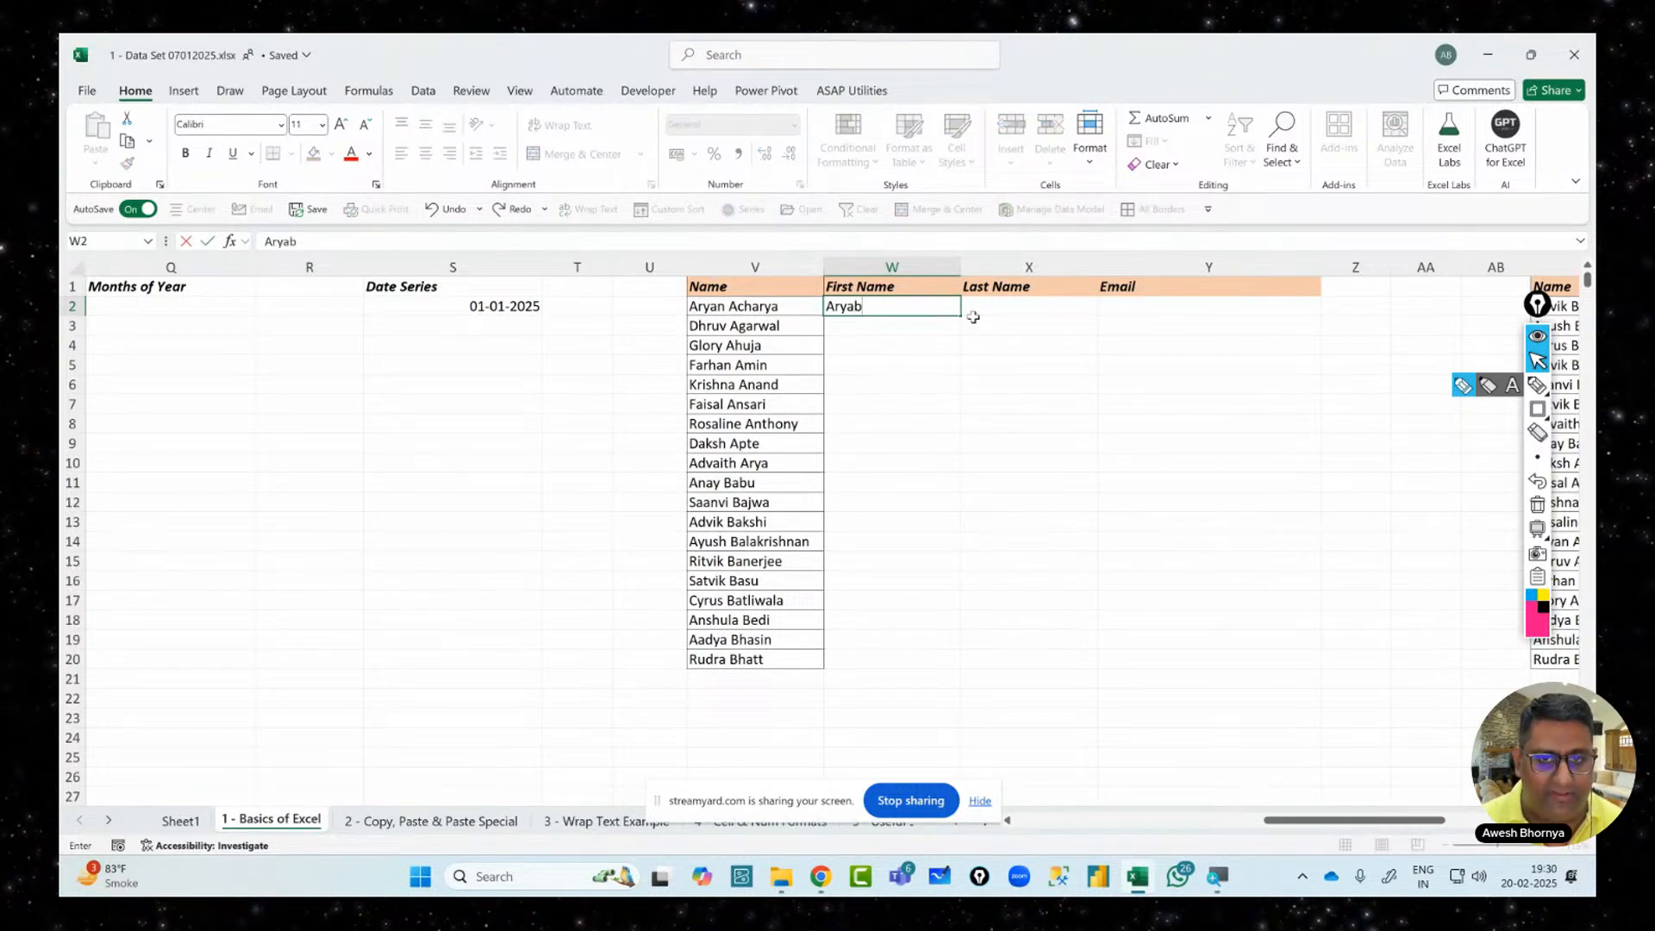
{"action": "key", "text": "BackSpace"}
{"action": "type", "text": "n"}
{"action": "key", "text": "Return"}
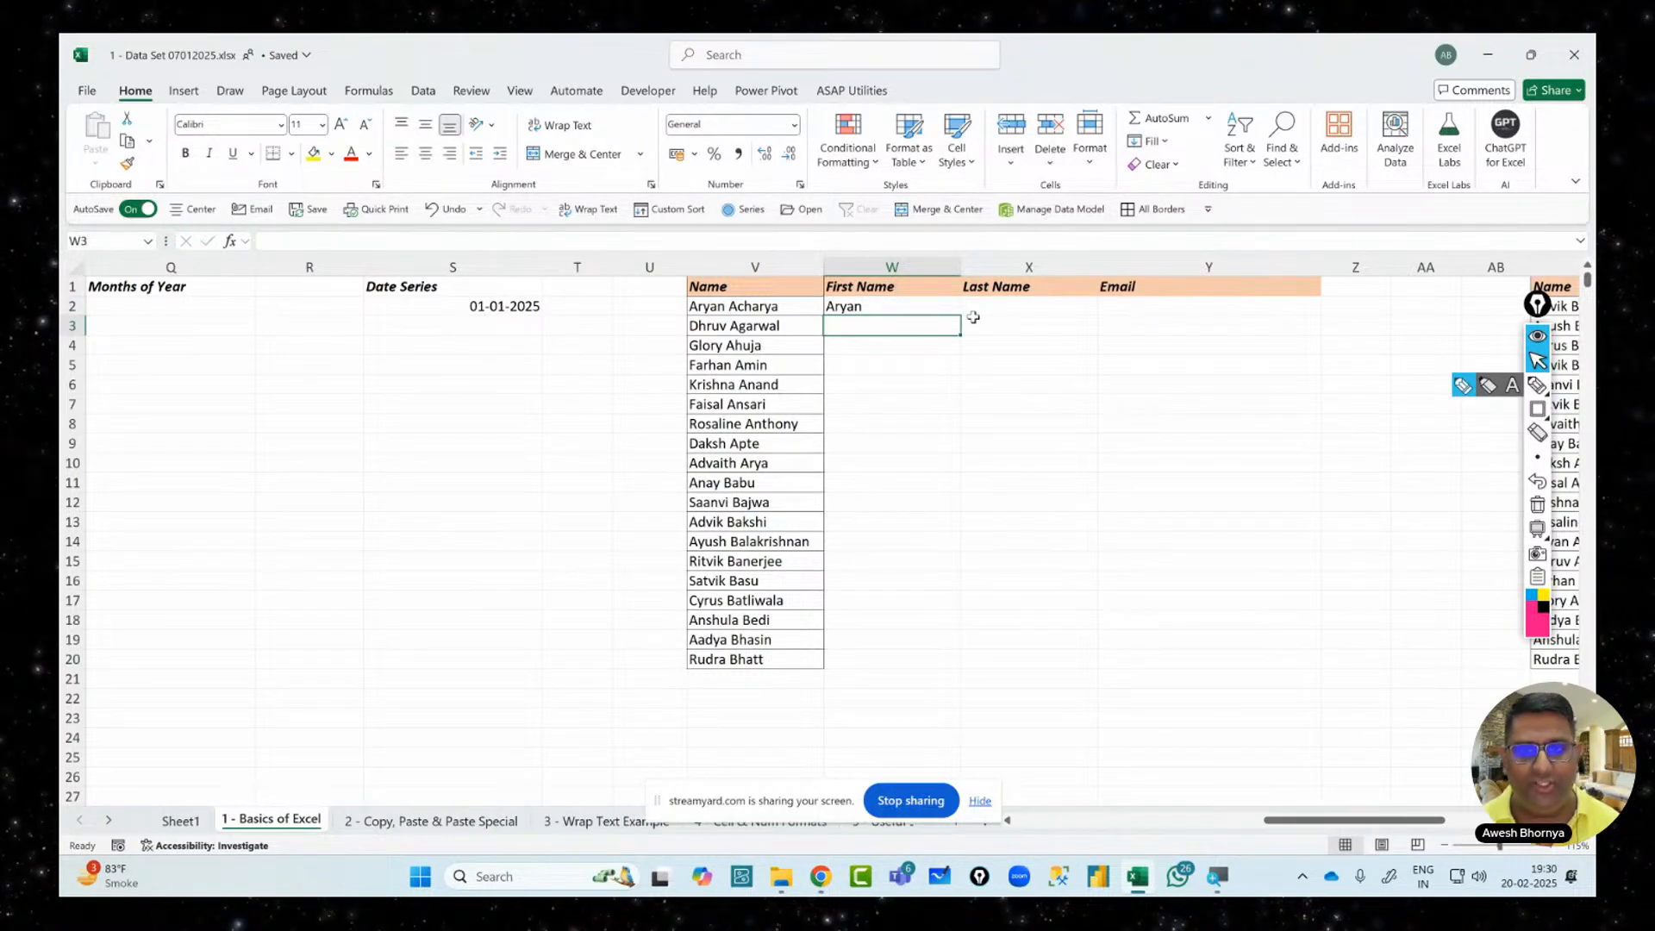
{"action": "key", "text": "Up"}
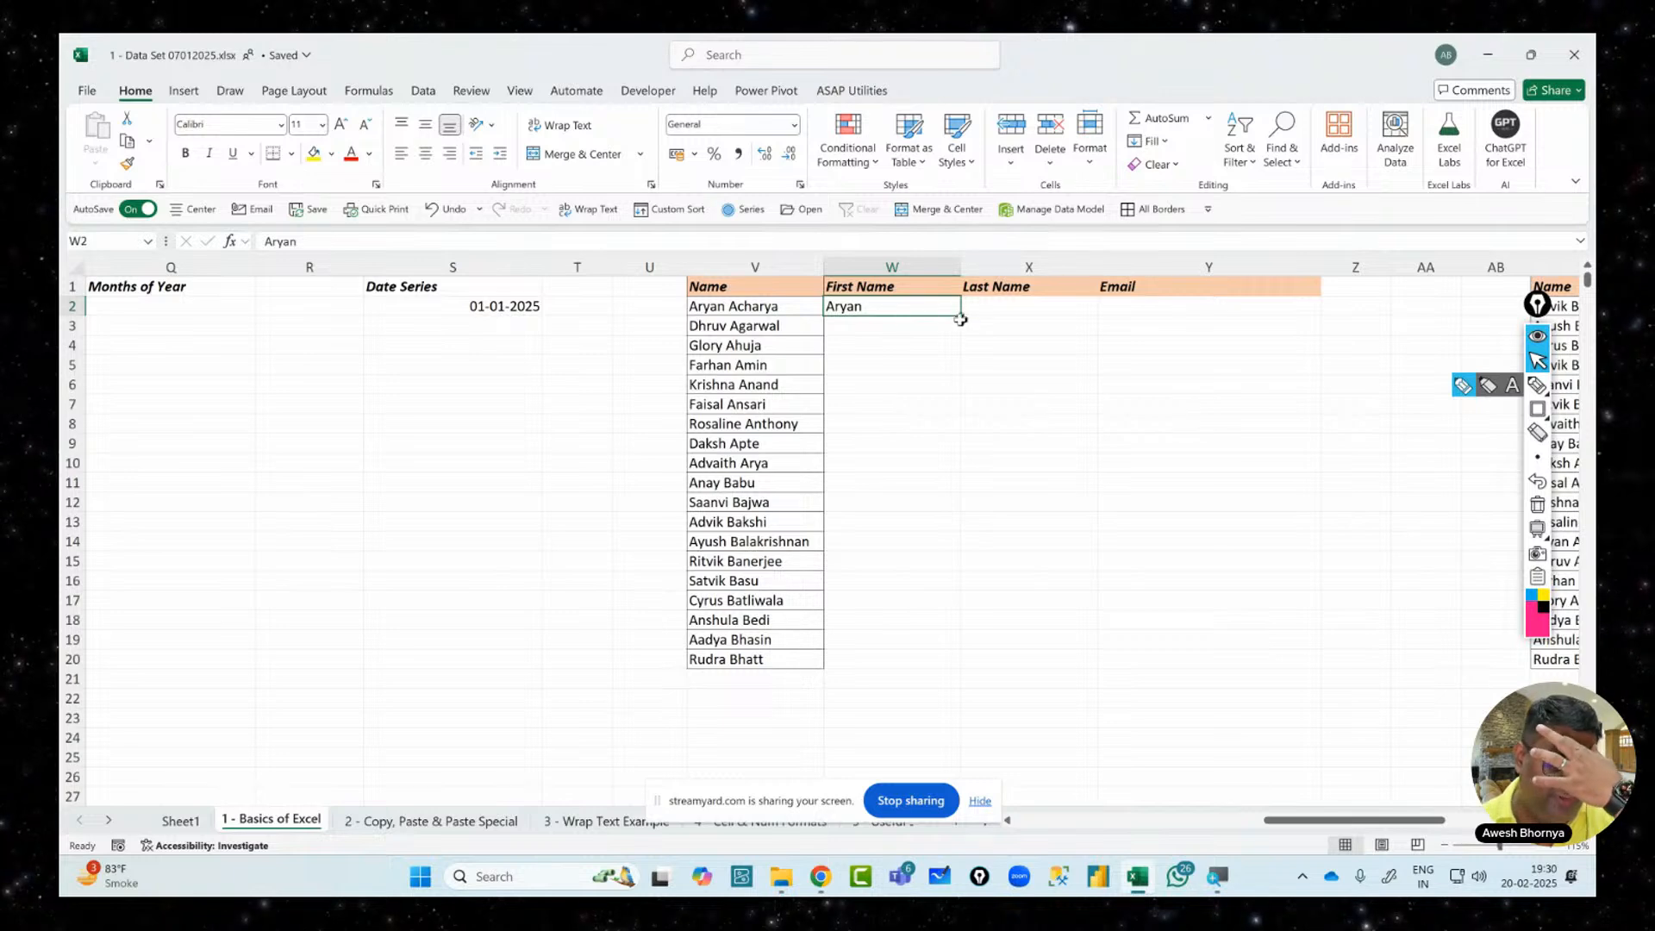
{"action": "left_click", "coordinate": [900, 321]}
{"action": "type", "text": "Dhruv"}
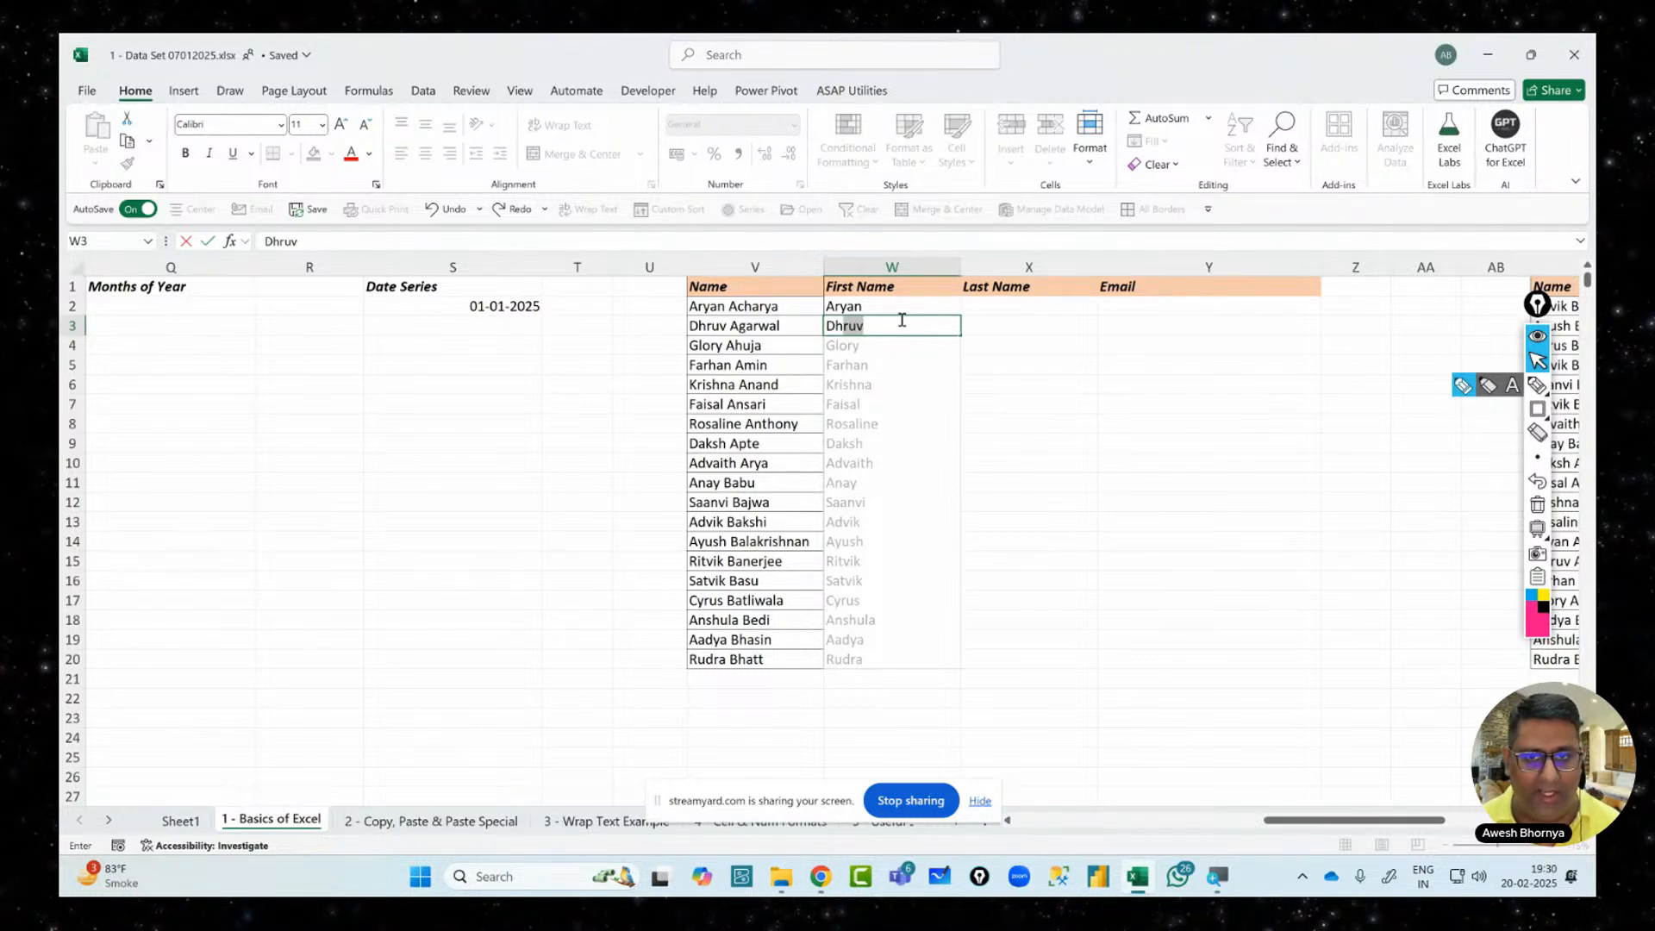
{"action": "key", "text": "Return"}
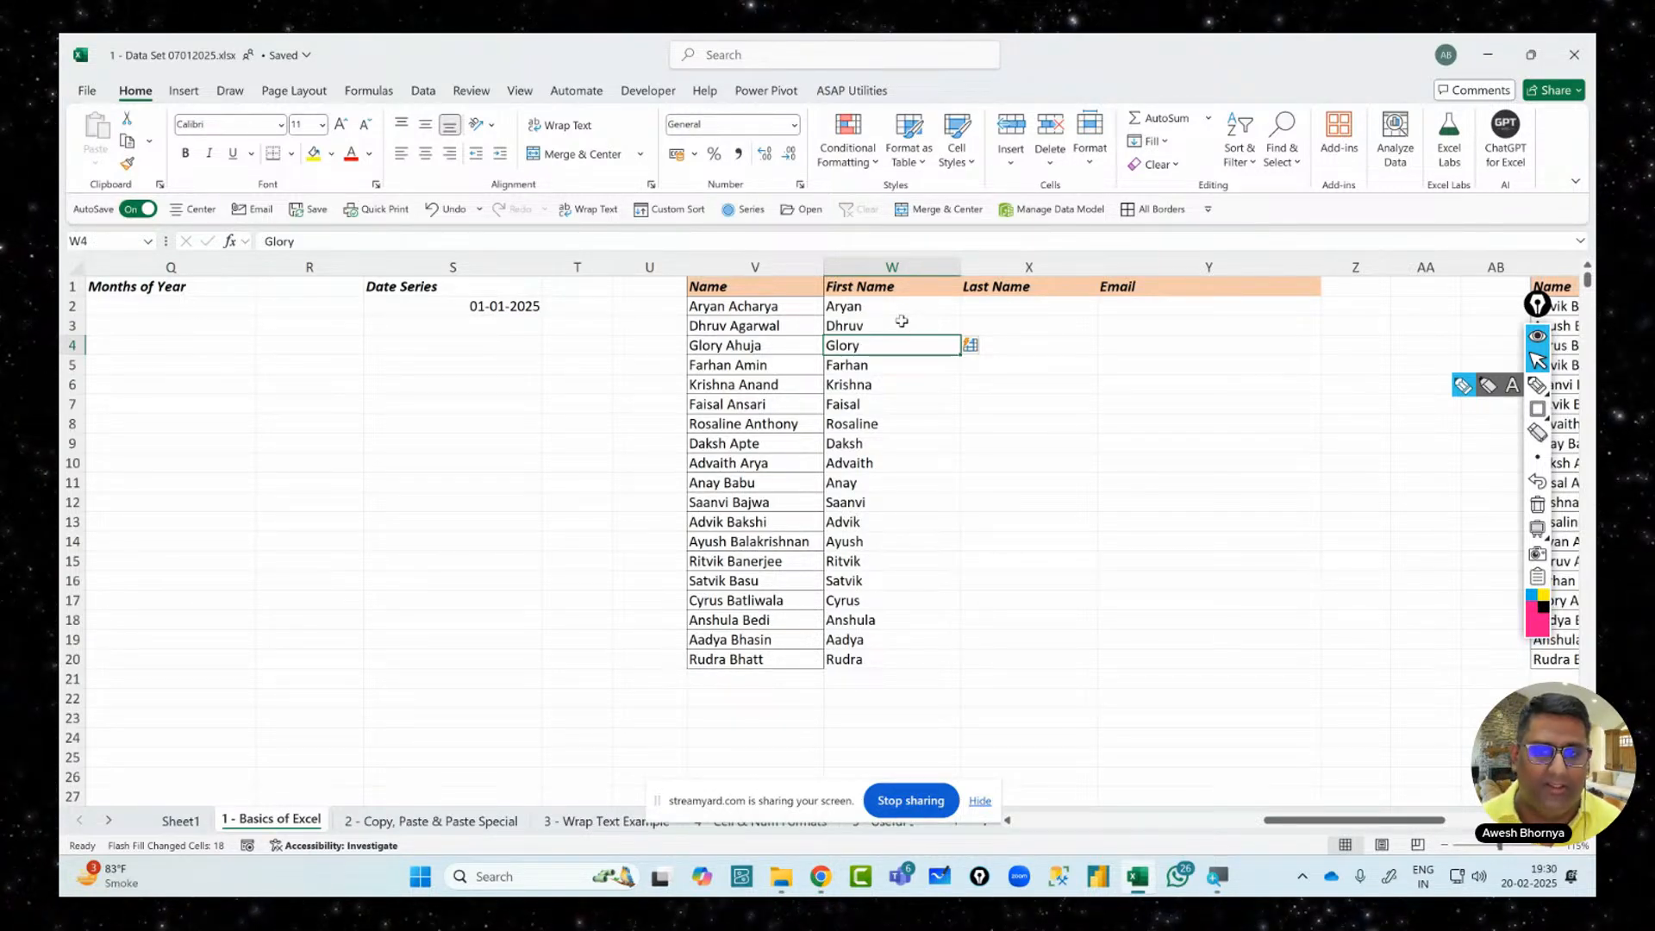
{"action": "left_click_drag", "start_coordinate": [901, 320], "coordinate": [894, 669]}
{"action": "key", "text": "Delete"}
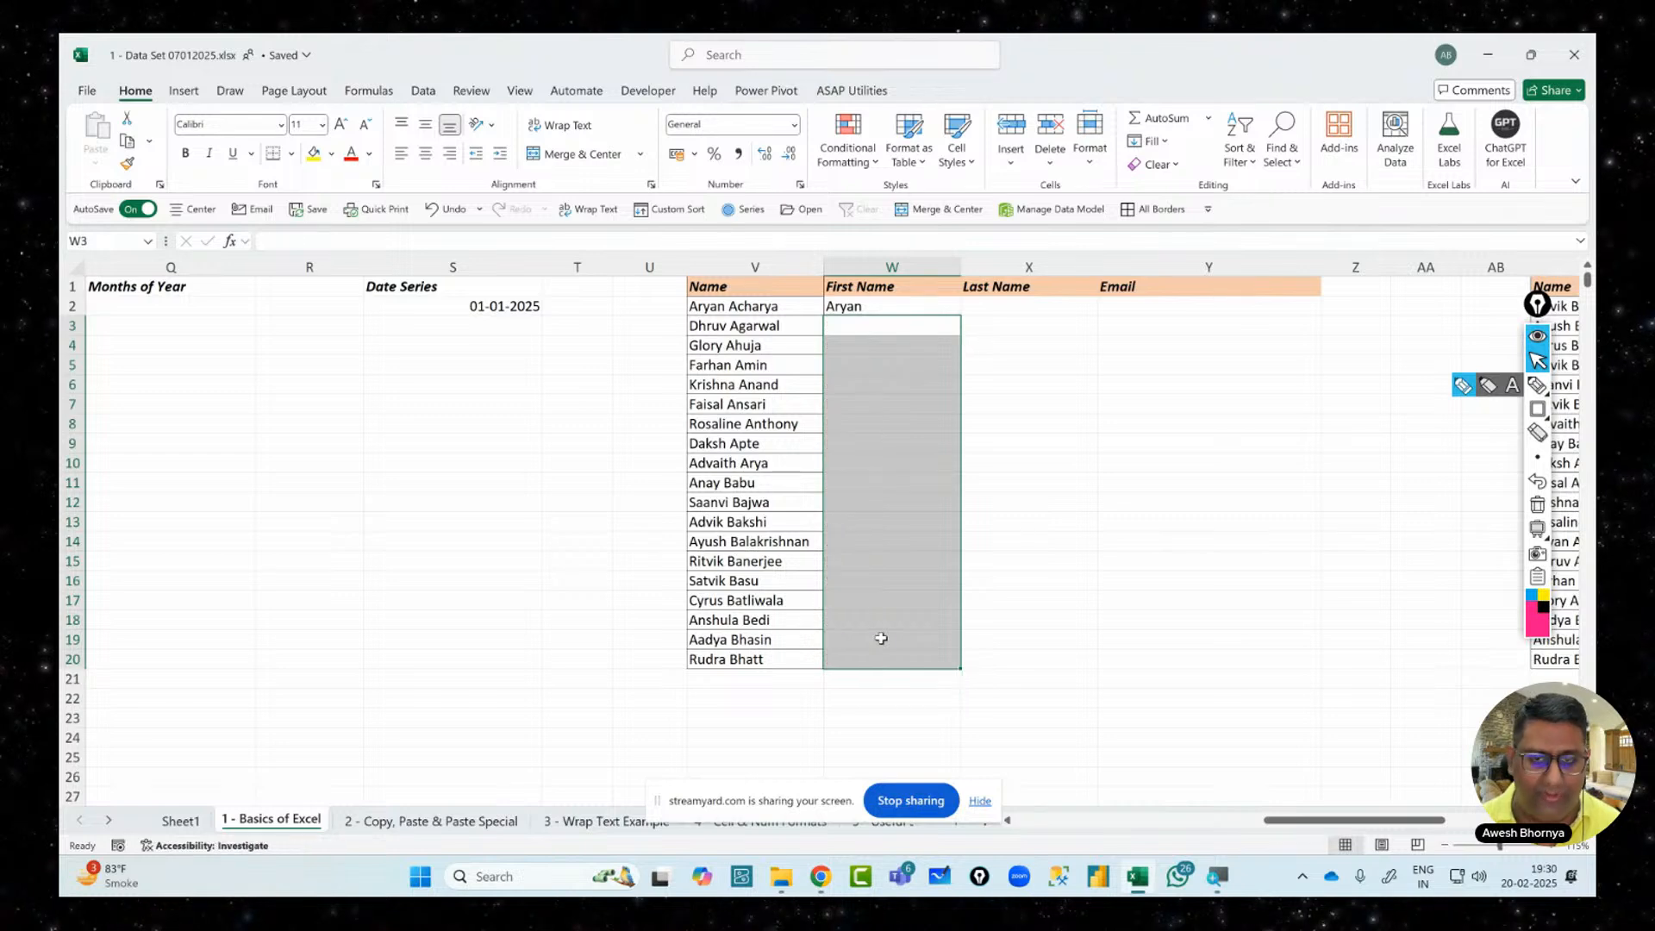
{"action": "left_click", "coordinate": [880, 308]}
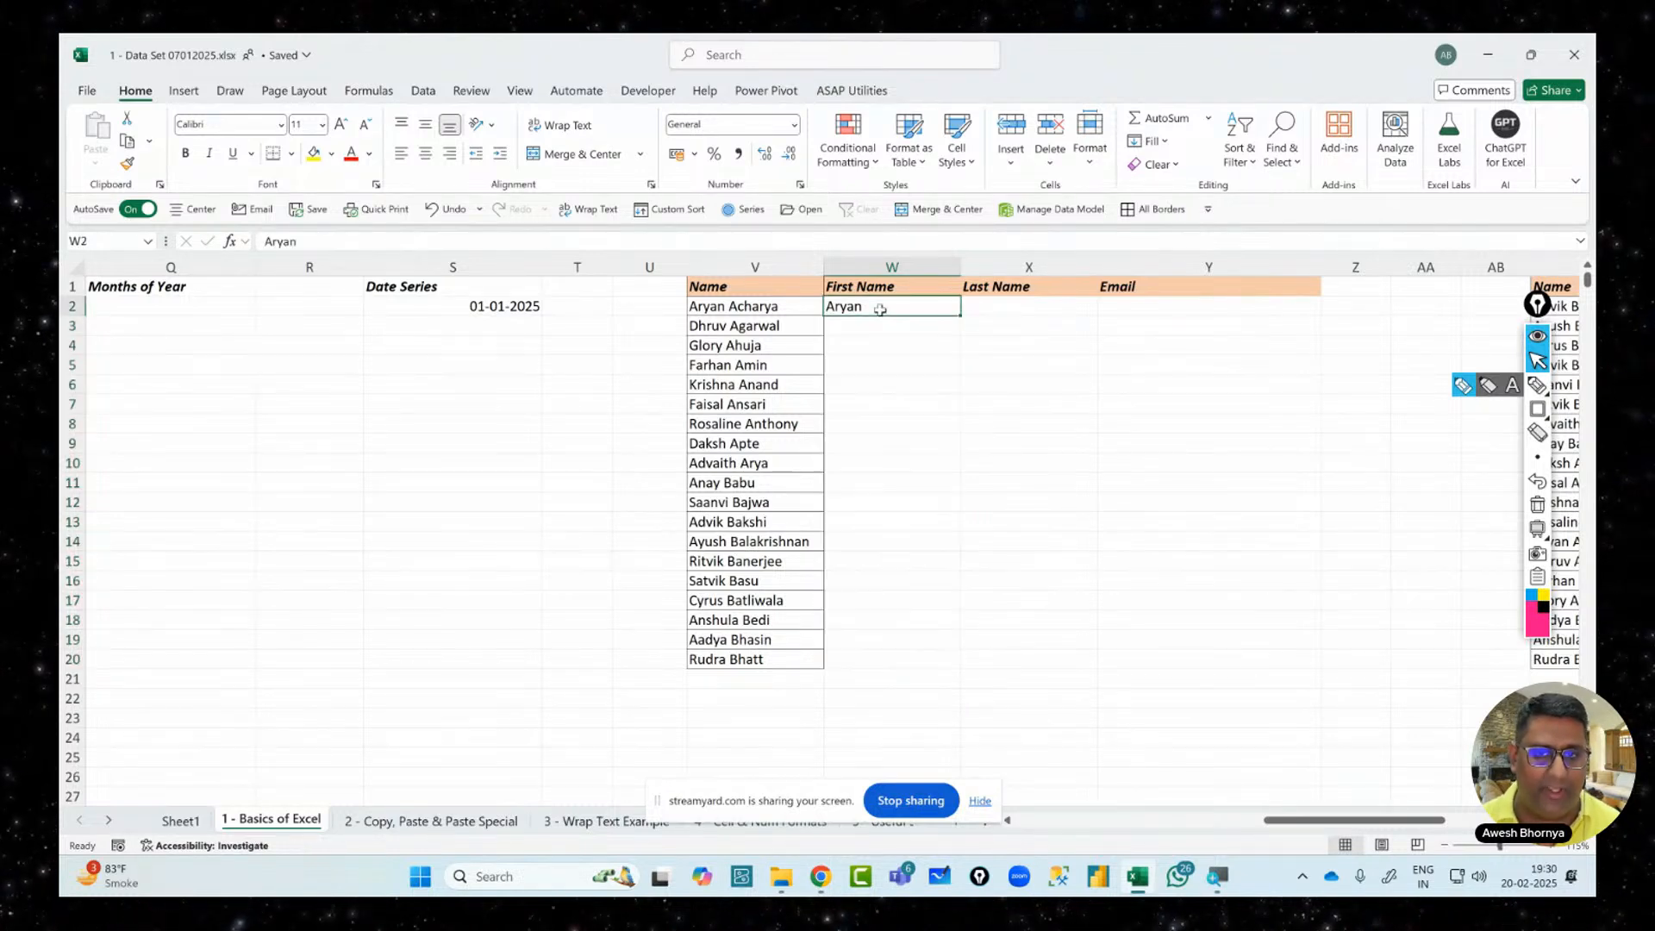
{"action": "double_click", "coordinate": [962, 316]}
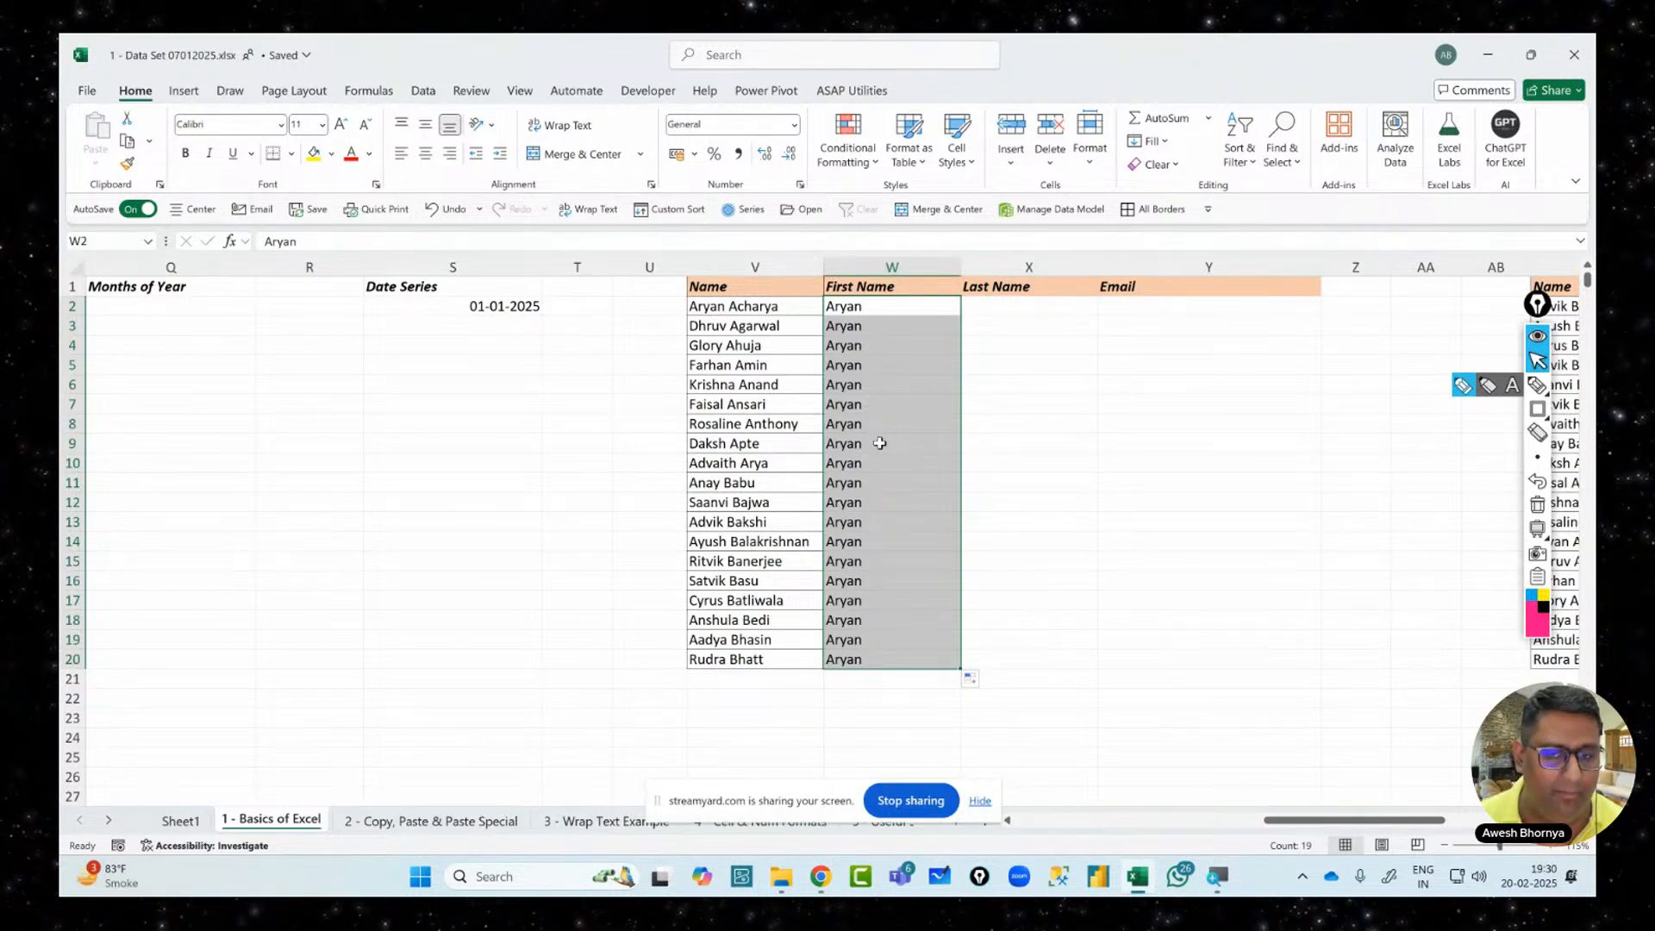
{"action": "left_click", "coordinate": [975, 681]}
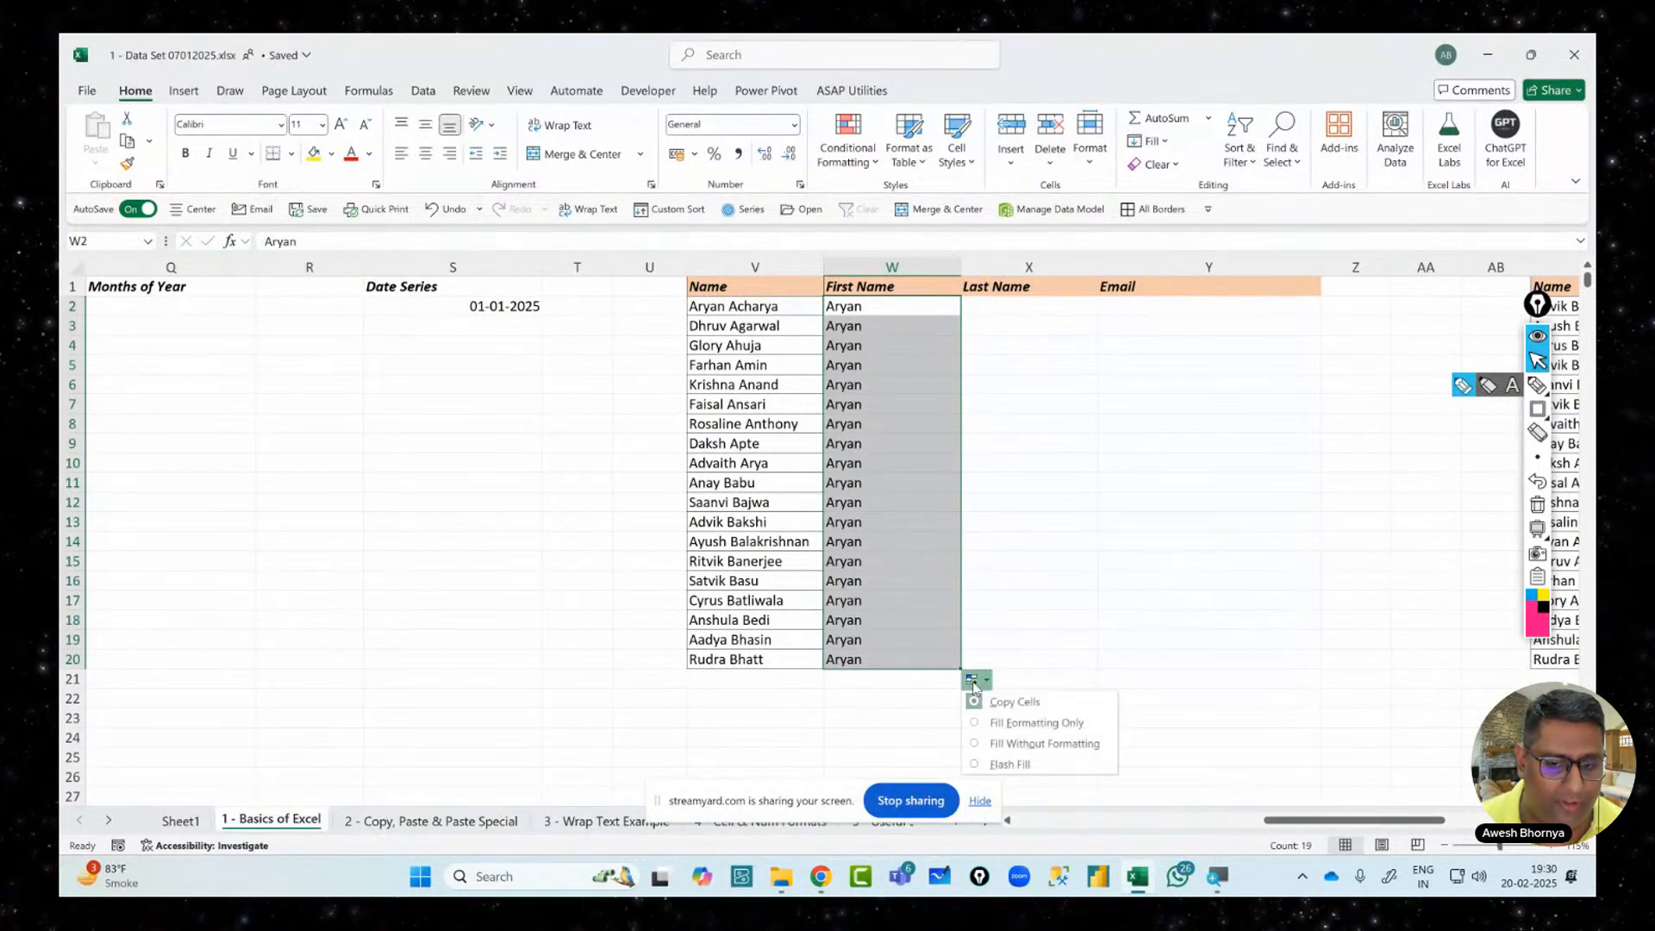
{"action": "left_click", "coordinate": [998, 765]}
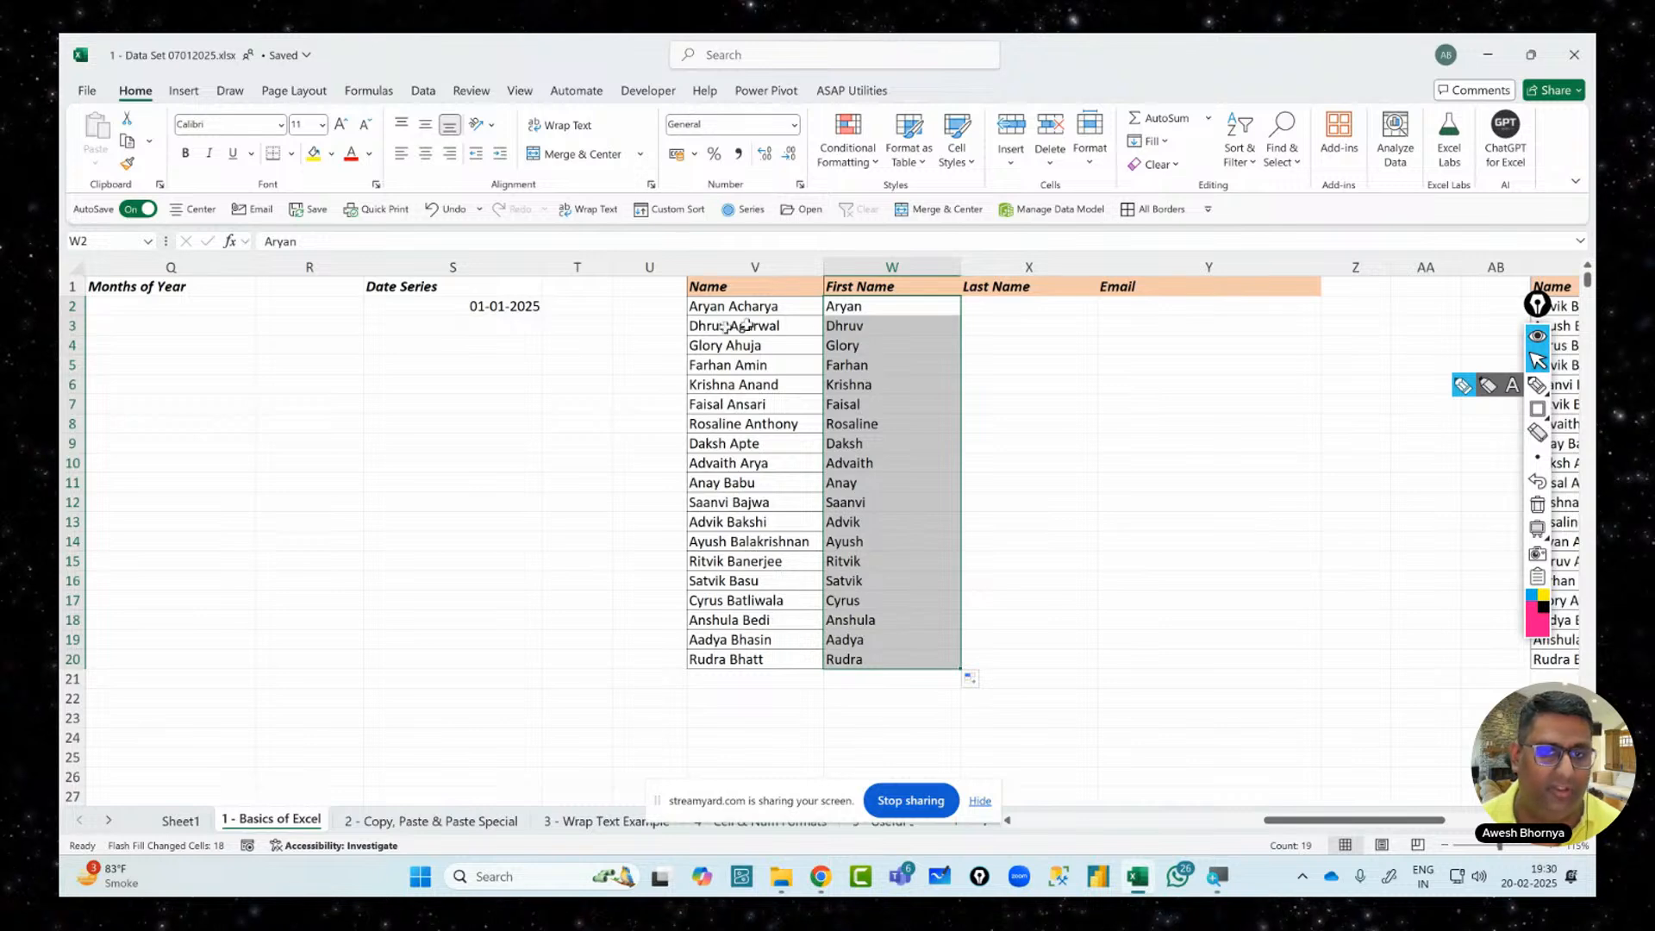
{"action": "left_click", "coordinate": [1064, 303]}
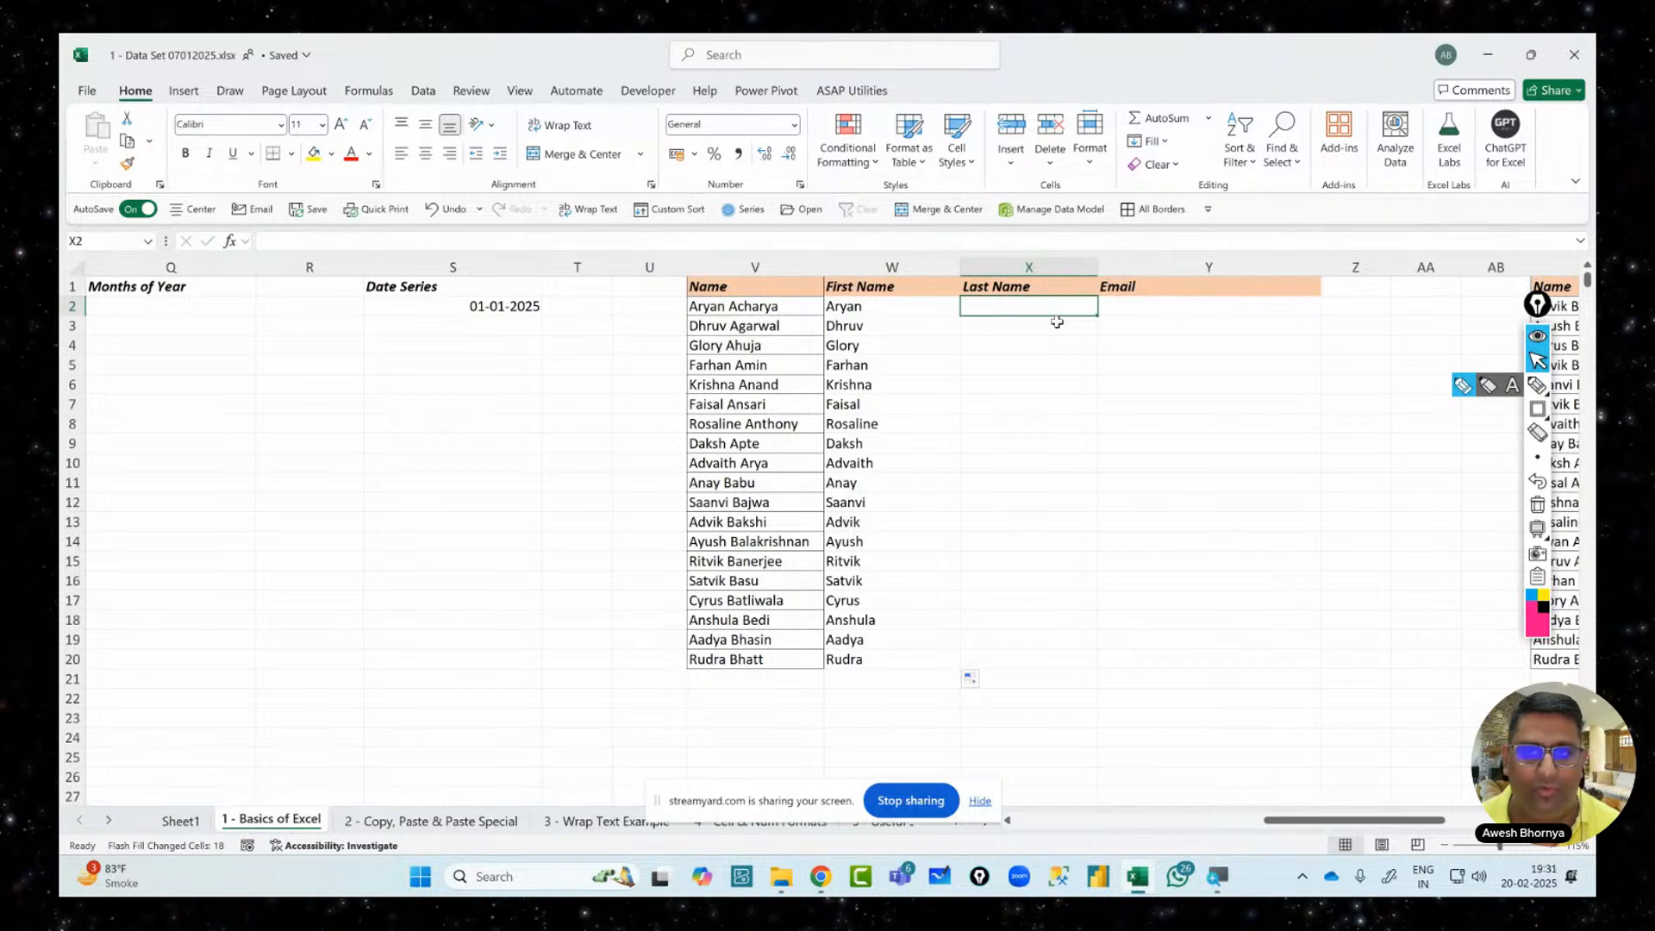
Type the first person's surname in X2, then Flash Fill the remaining surnames via Home > Fill
{"action": "left_click", "coordinate": [1156, 140]}
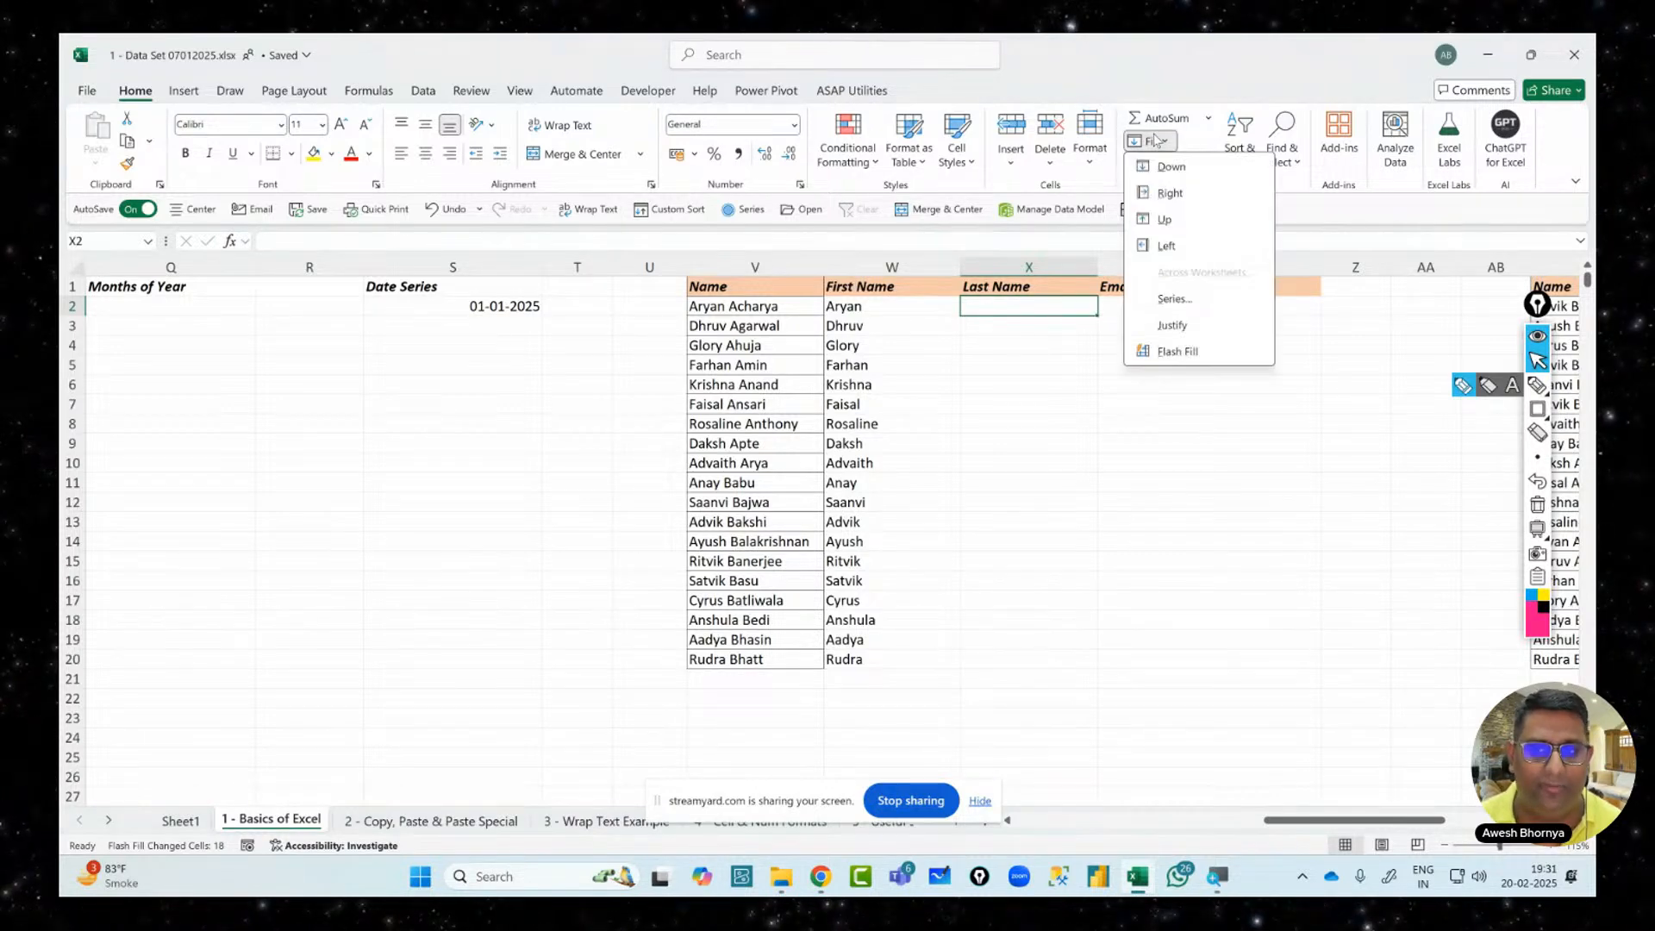
{"action": "left_click", "coordinate": [1018, 303]}
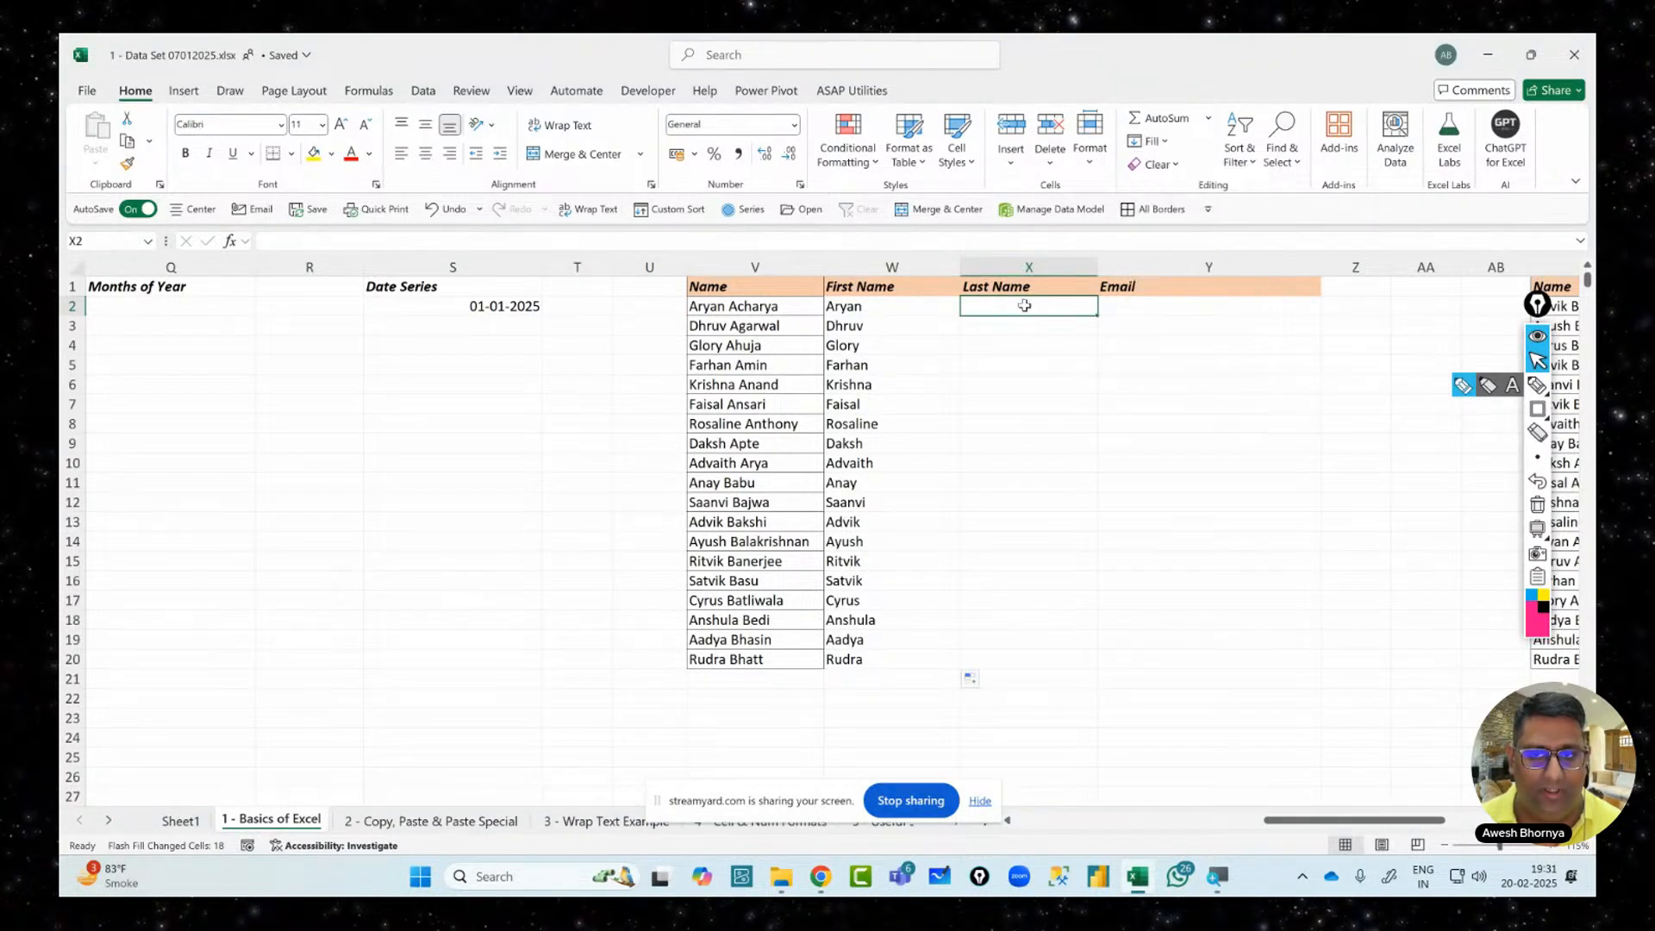
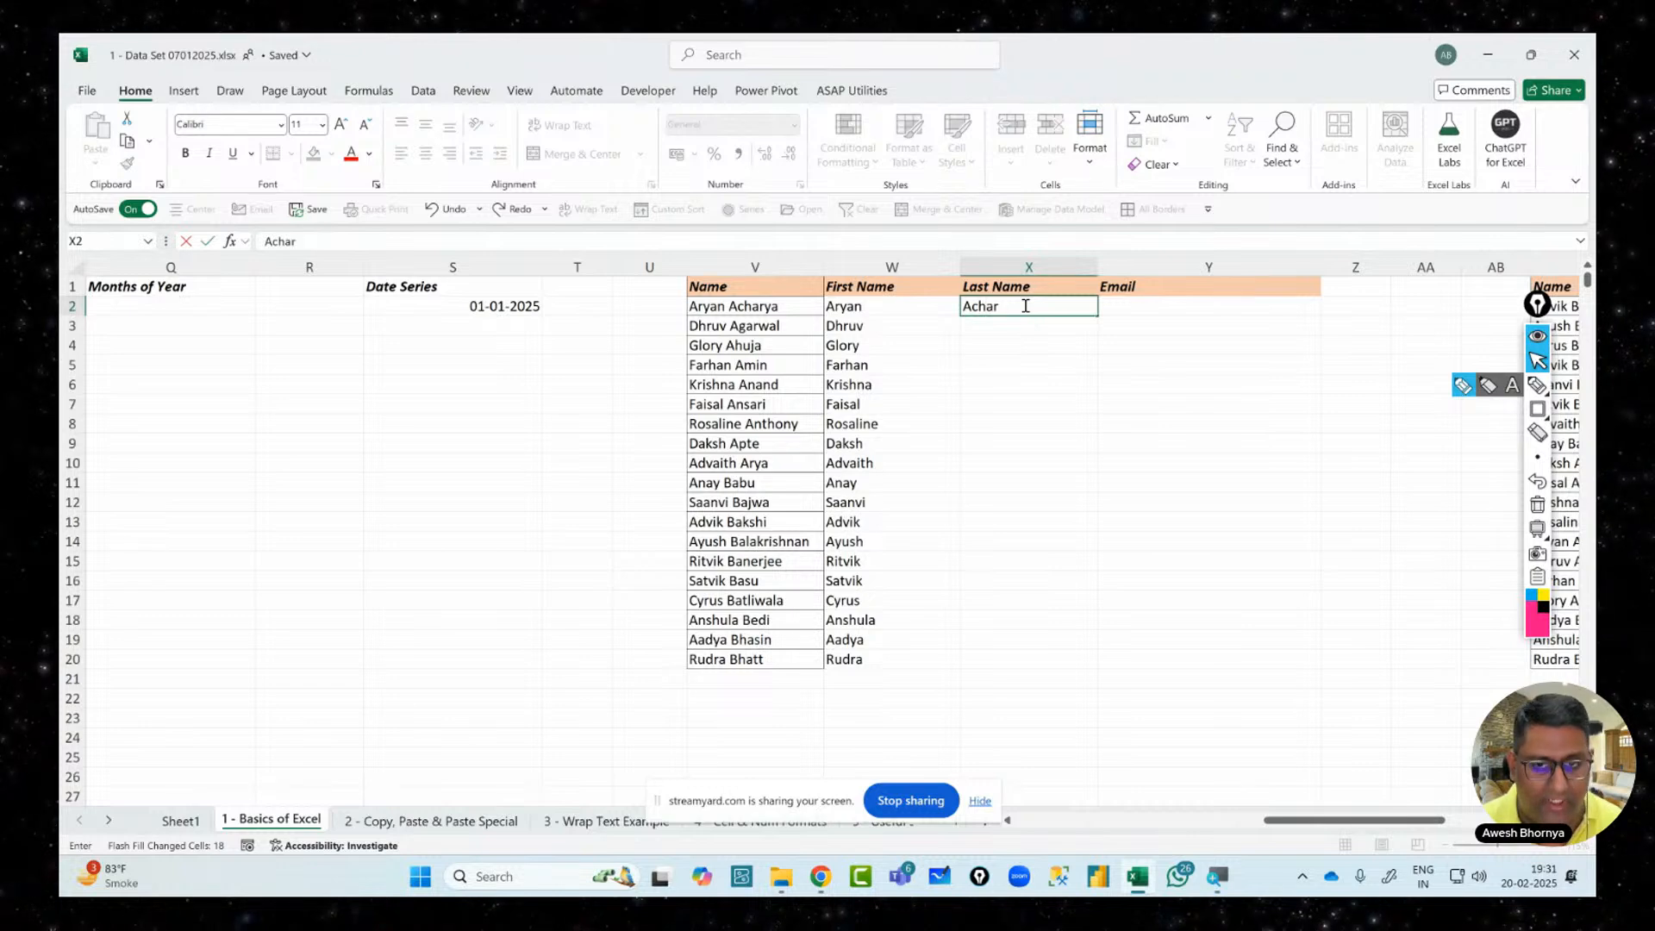
{"action": "key", "text": "Return"}
{"action": "left_click", "coordinate": [1024, 305]}
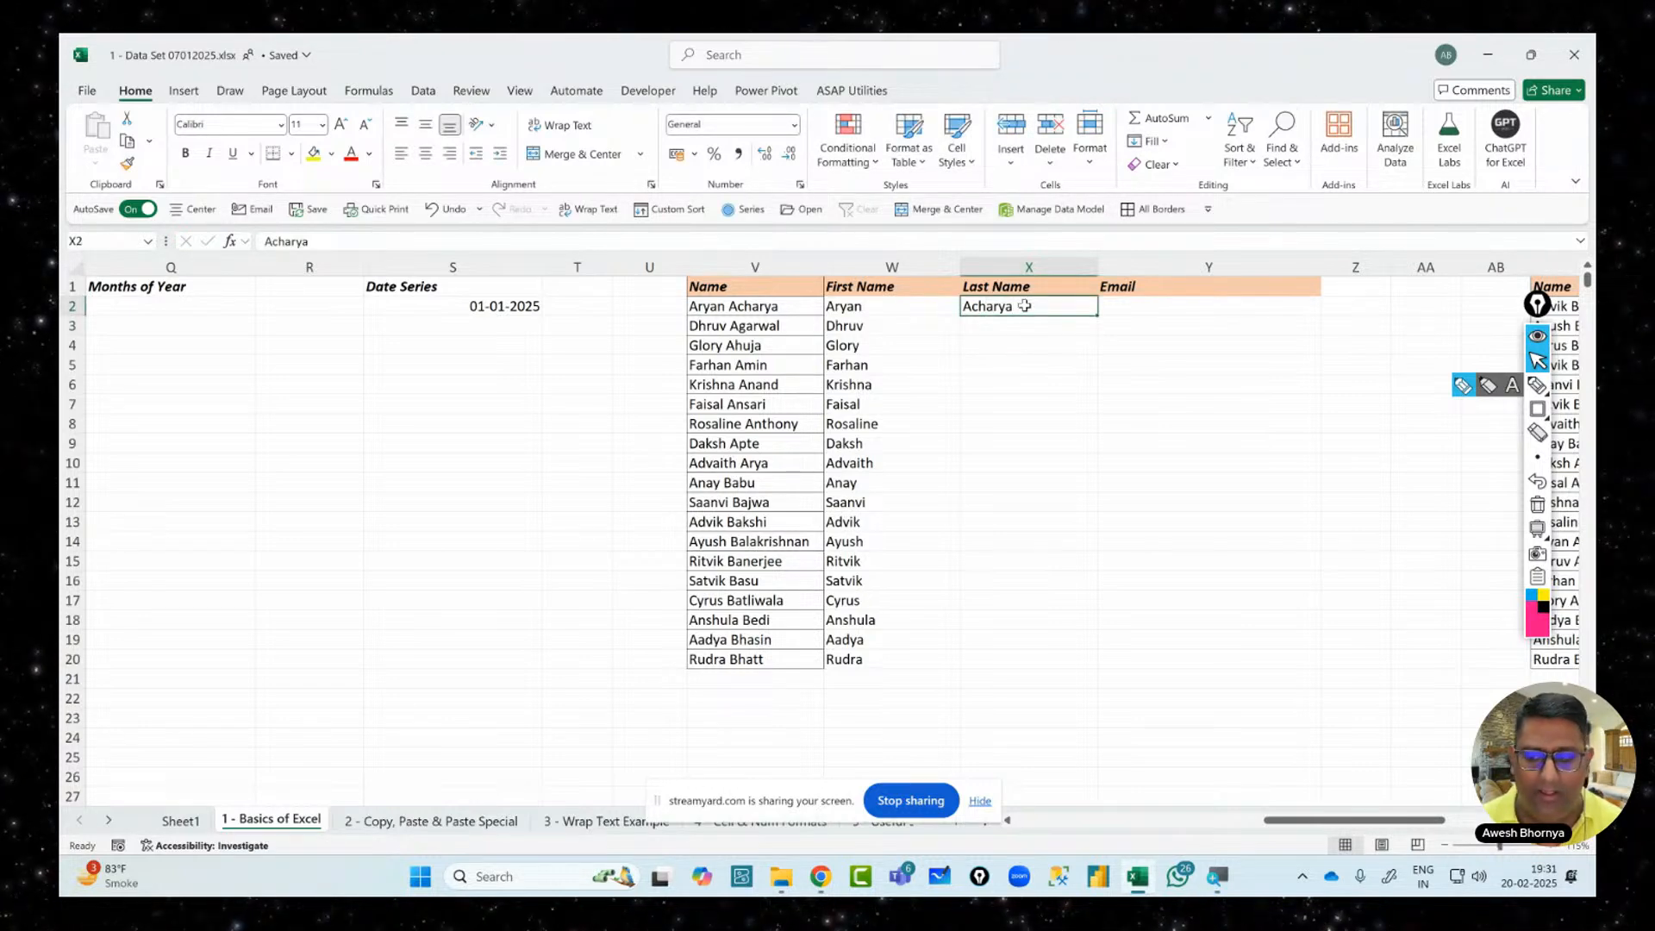
{"action": "left_click", "coordinate": [1154, 143]}
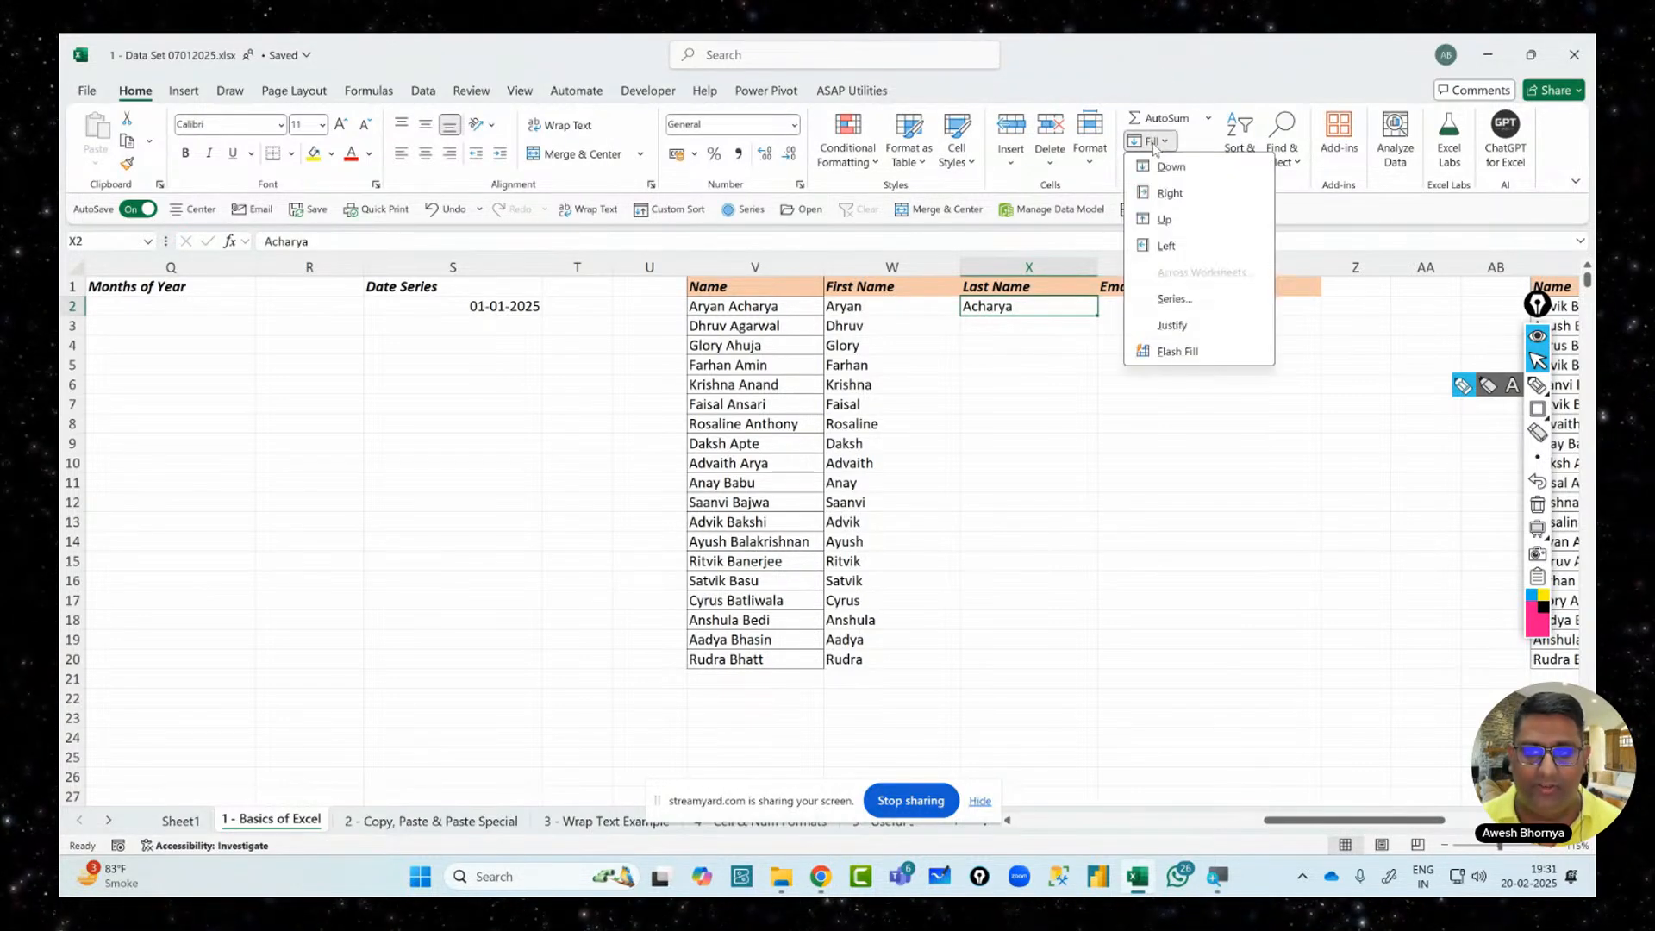
{"action": "left_click", "coordinate": [1175, 352]}
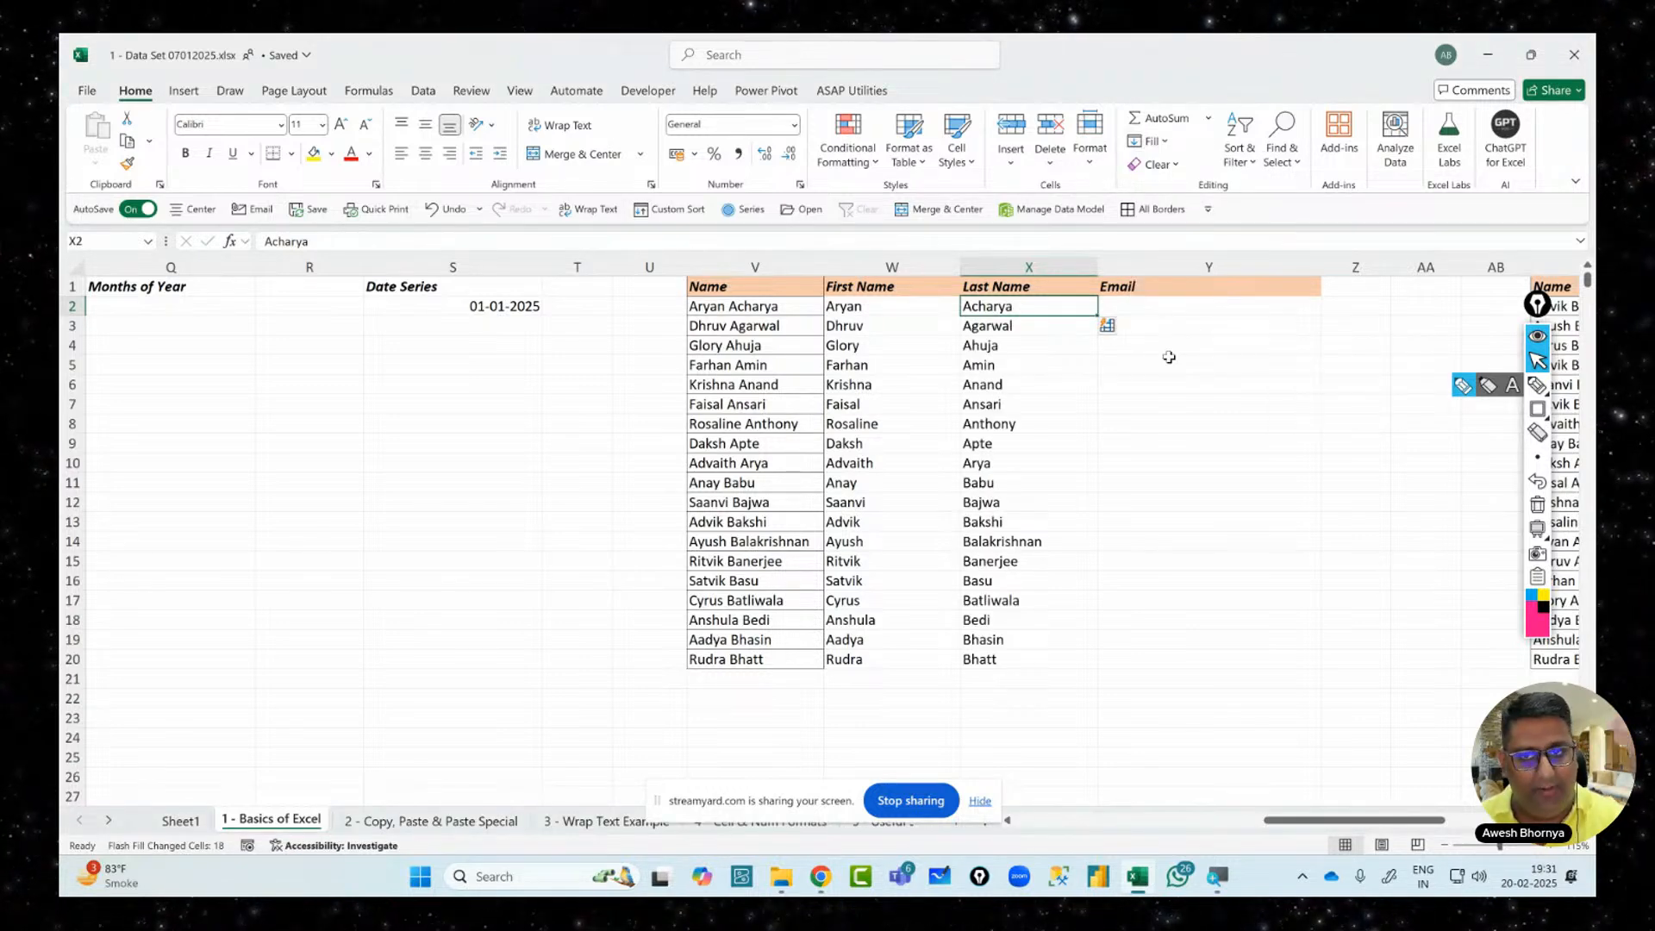
Annotate the Flash Fill shortcut with a handwritten on-screen note, then erase it
{"action": "left_click", "coordinate": [1153, 143]}
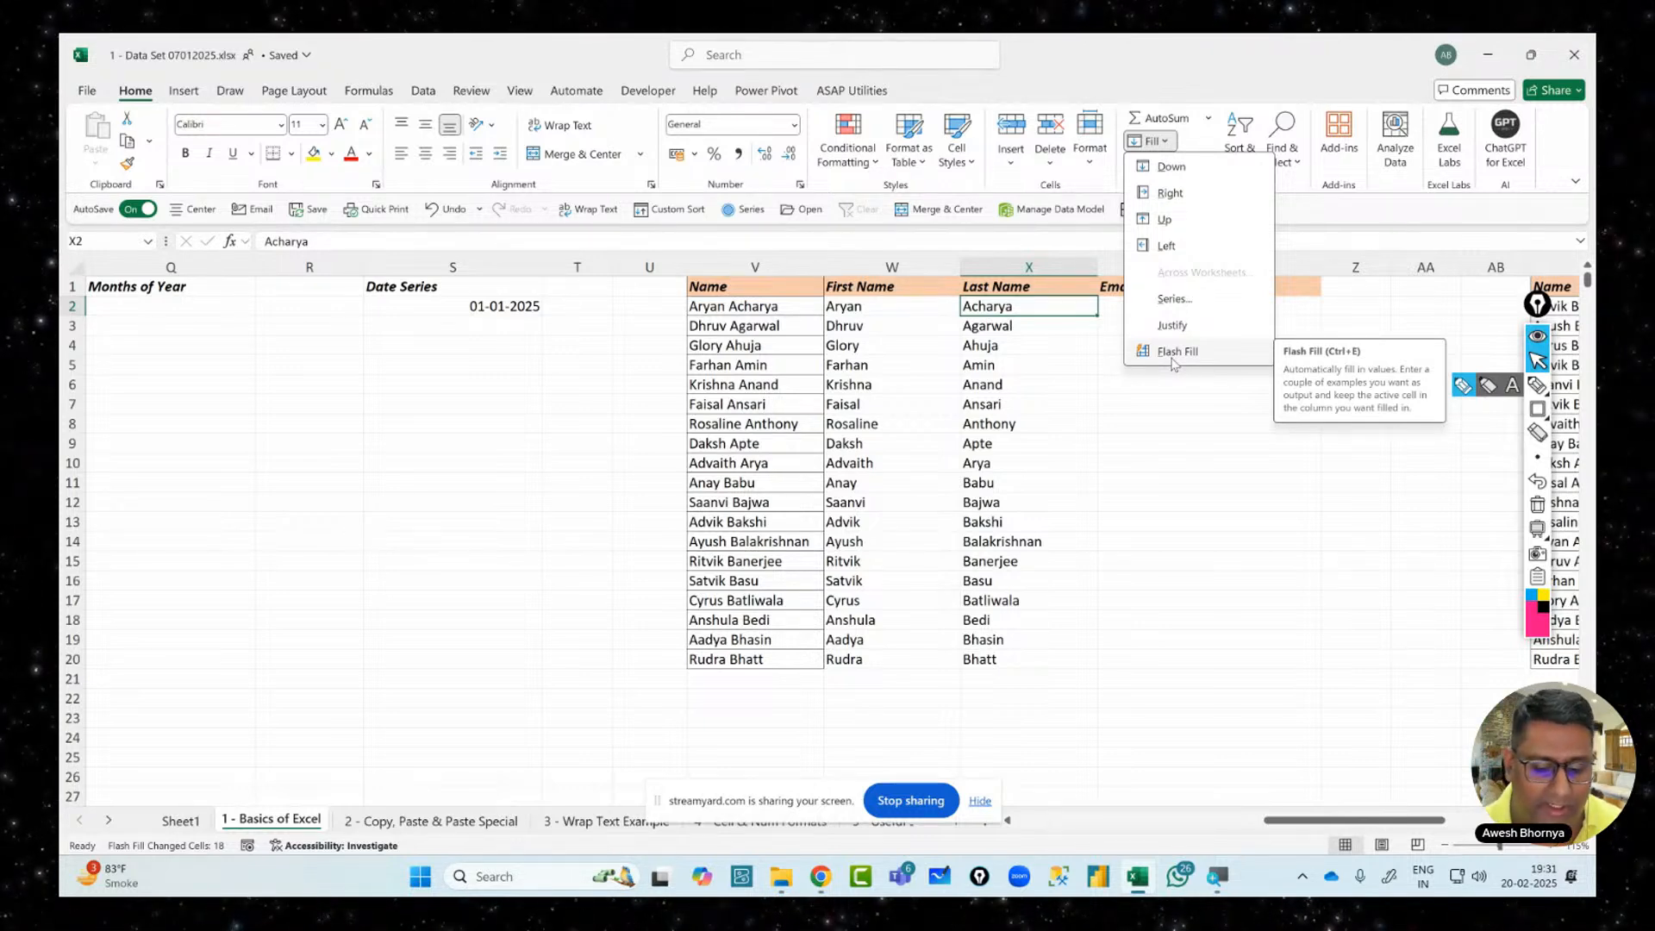
{"action": "key", "text": "ctrl+shift+h"}
{"action": "mouse_move", "coordinate": [520, 529]}
{"action": "left_mouse_down"}
{"action": "mouse_move", "coordinate": [528, 617]}
{"action": "mouse_move", "coordinate": [594, 560]}
{"action": "mouse_move", "coordinate": [619, 571]}
{"action": "mouse_move", "coordinate": [676, 485]}
{"action": "left_mouse_up"}
{"action": "left_click_drag", "start_coordinate": [552, 642], "coordinate": [707, 530]}
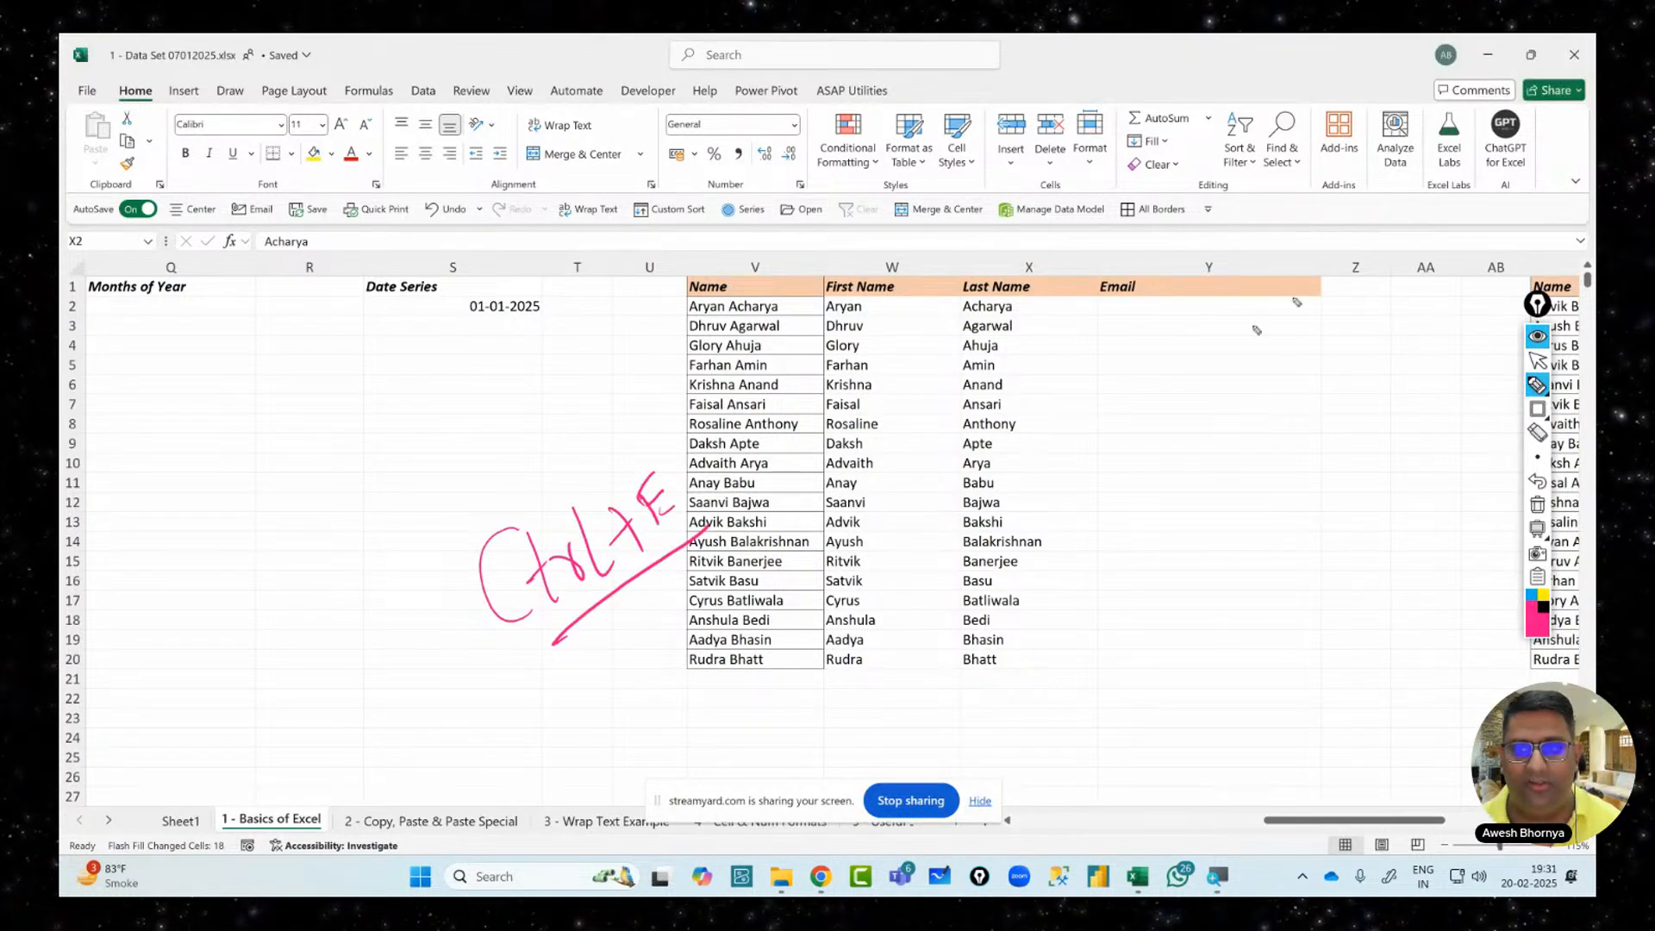
{"action": "left_click", "coordinate": [1538, 360]}
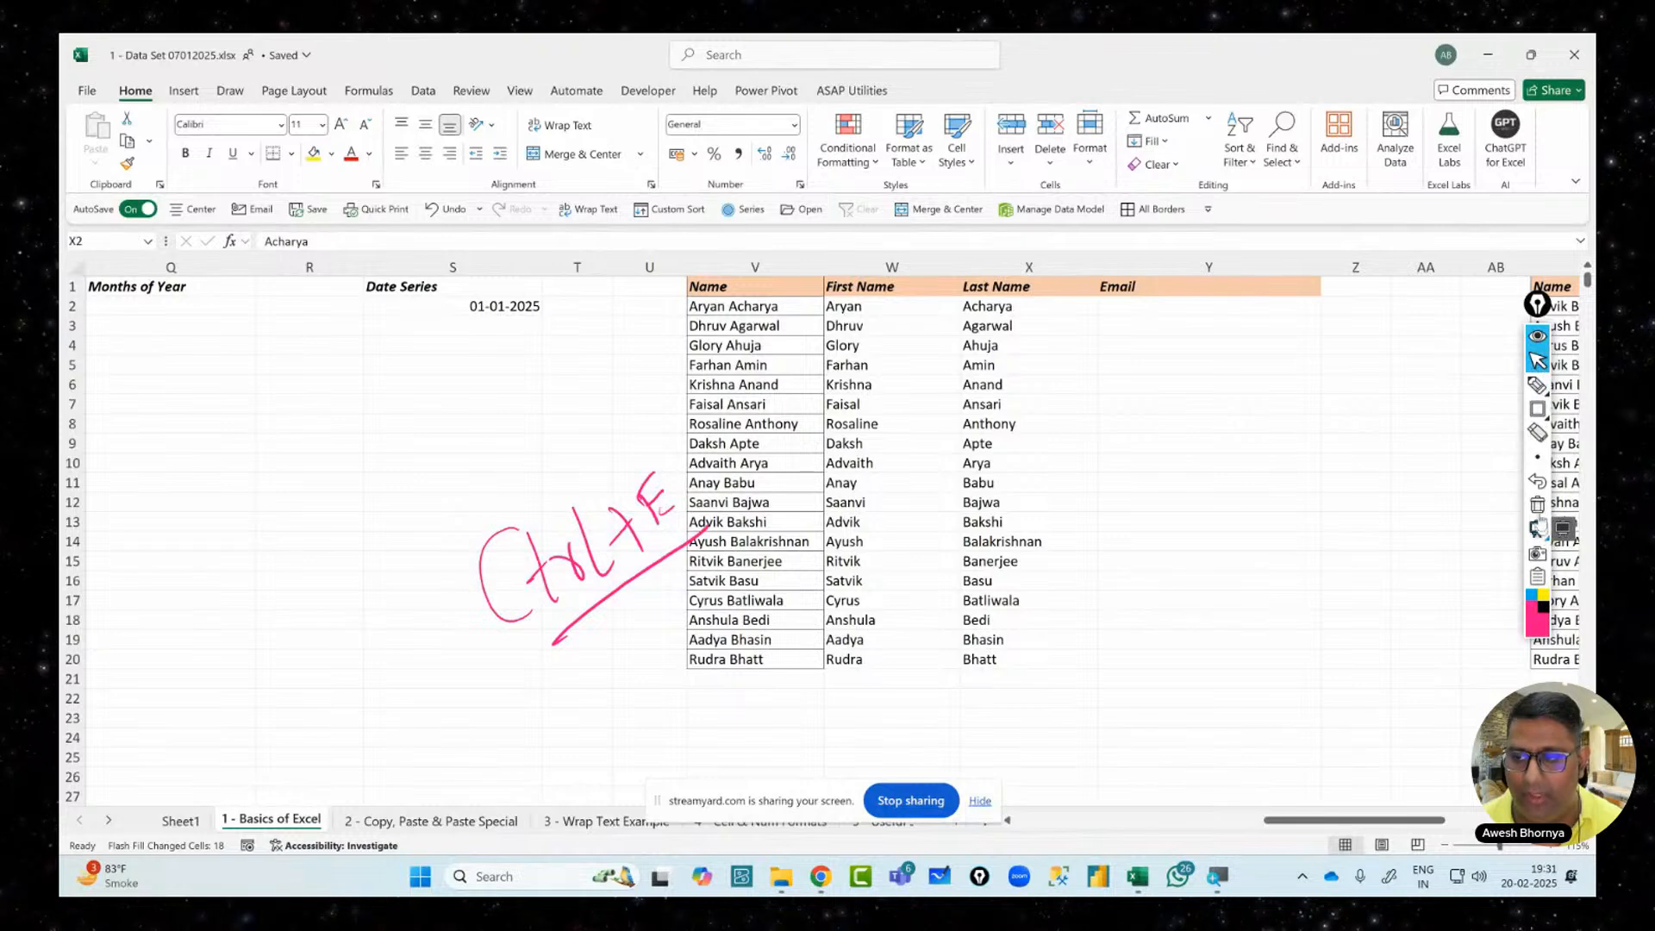
{"action": "left_click", "coordinate": [1562, 528]}
{"action": "left_click", "coordinate": [1149, 309]}
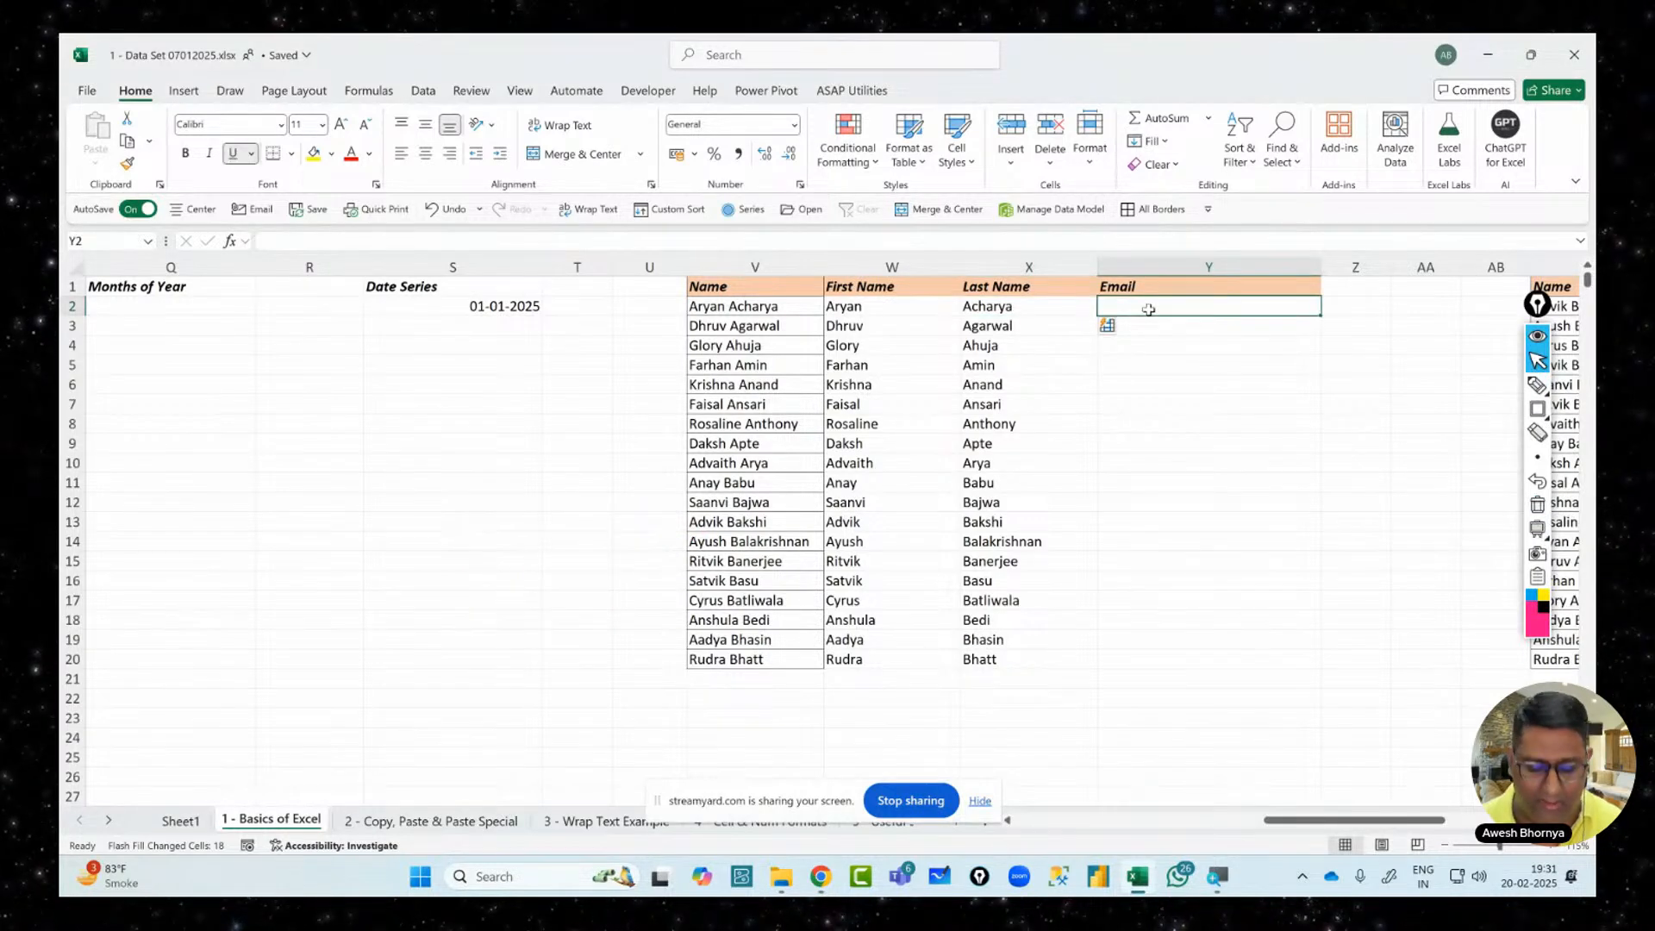
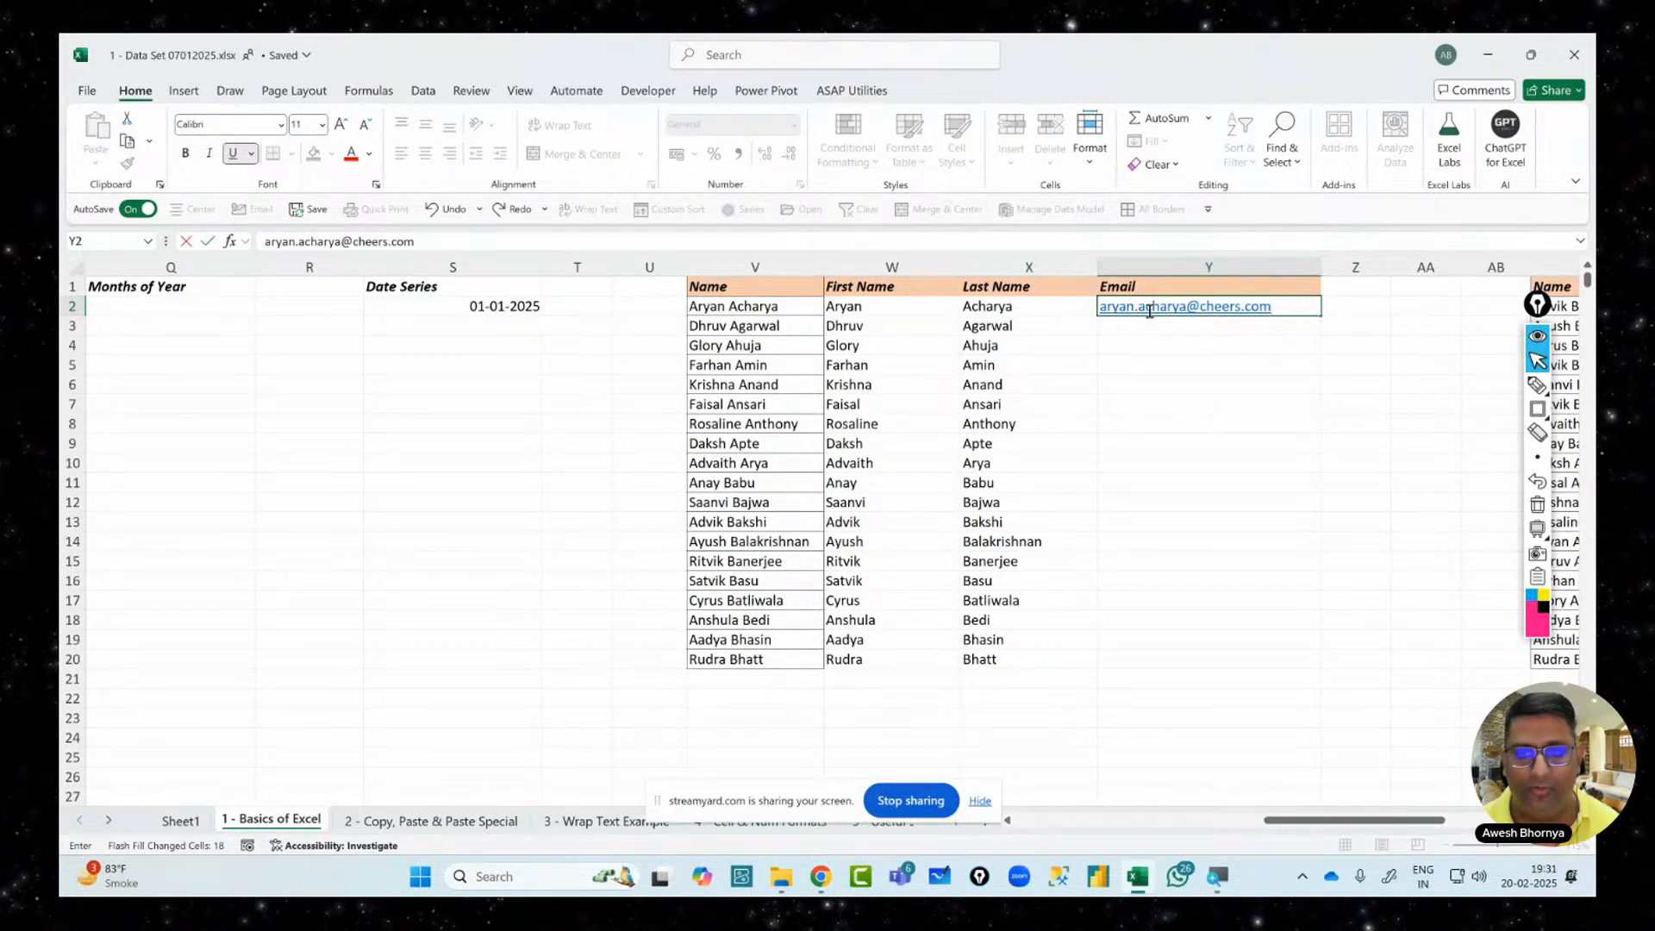
Enter the first person's e-mail address in Y2 and Flash Fill the remaining emails with Ctrl+E
{"action": "key", "text": "Escape"}
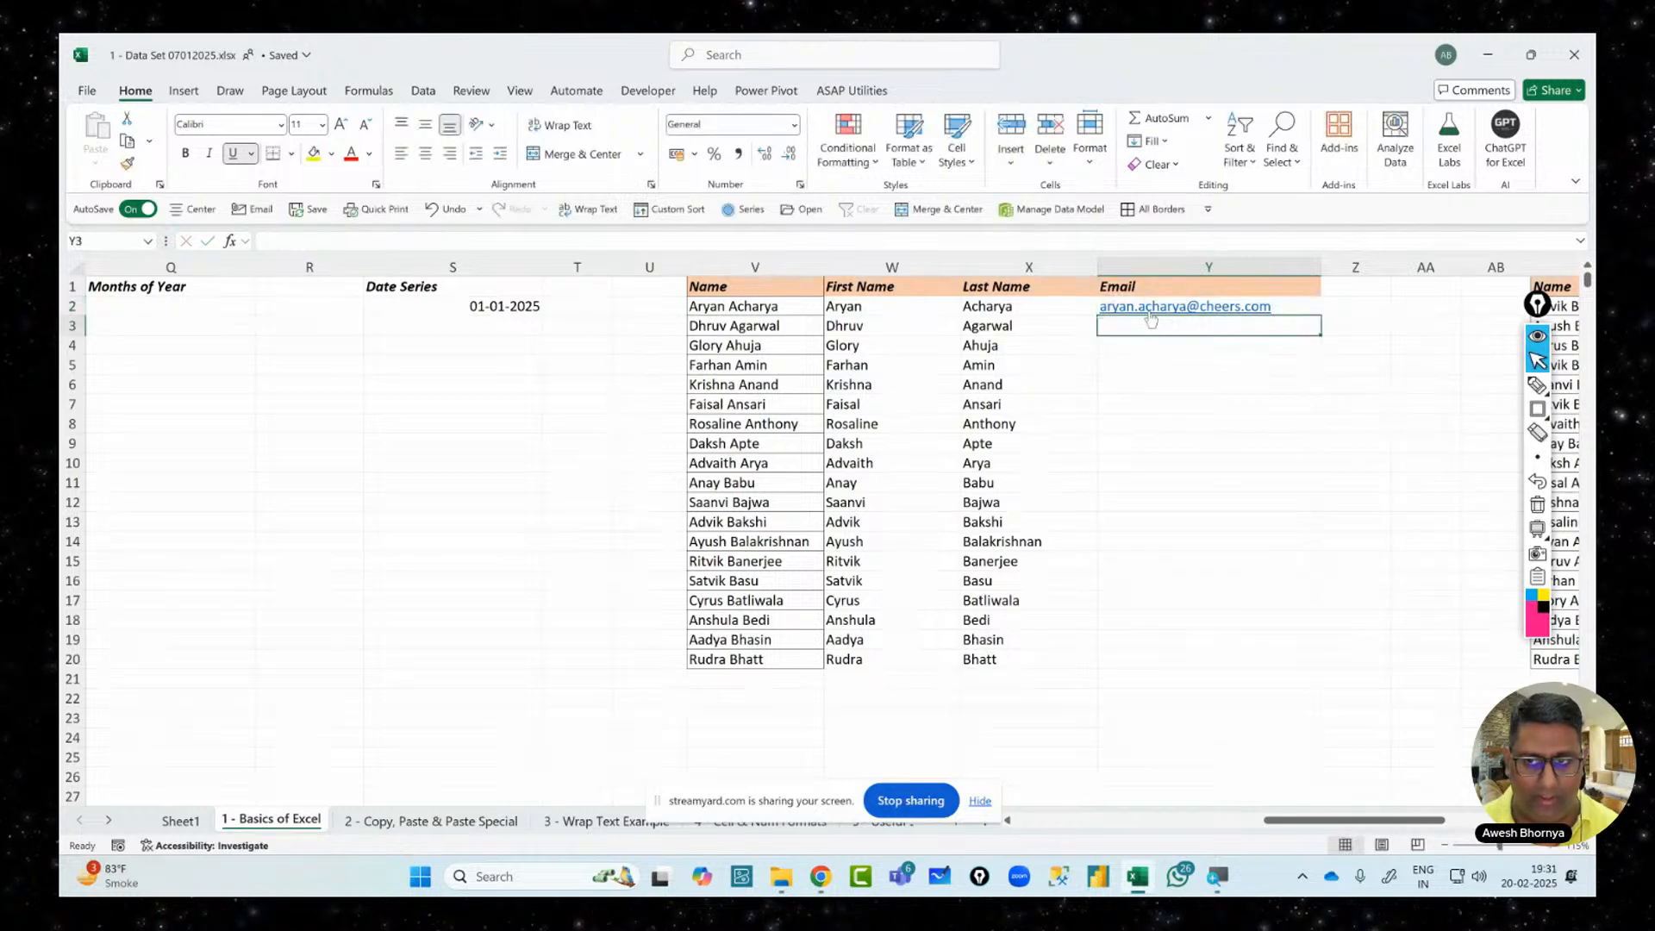
{"action": "key", "text": "Up"}
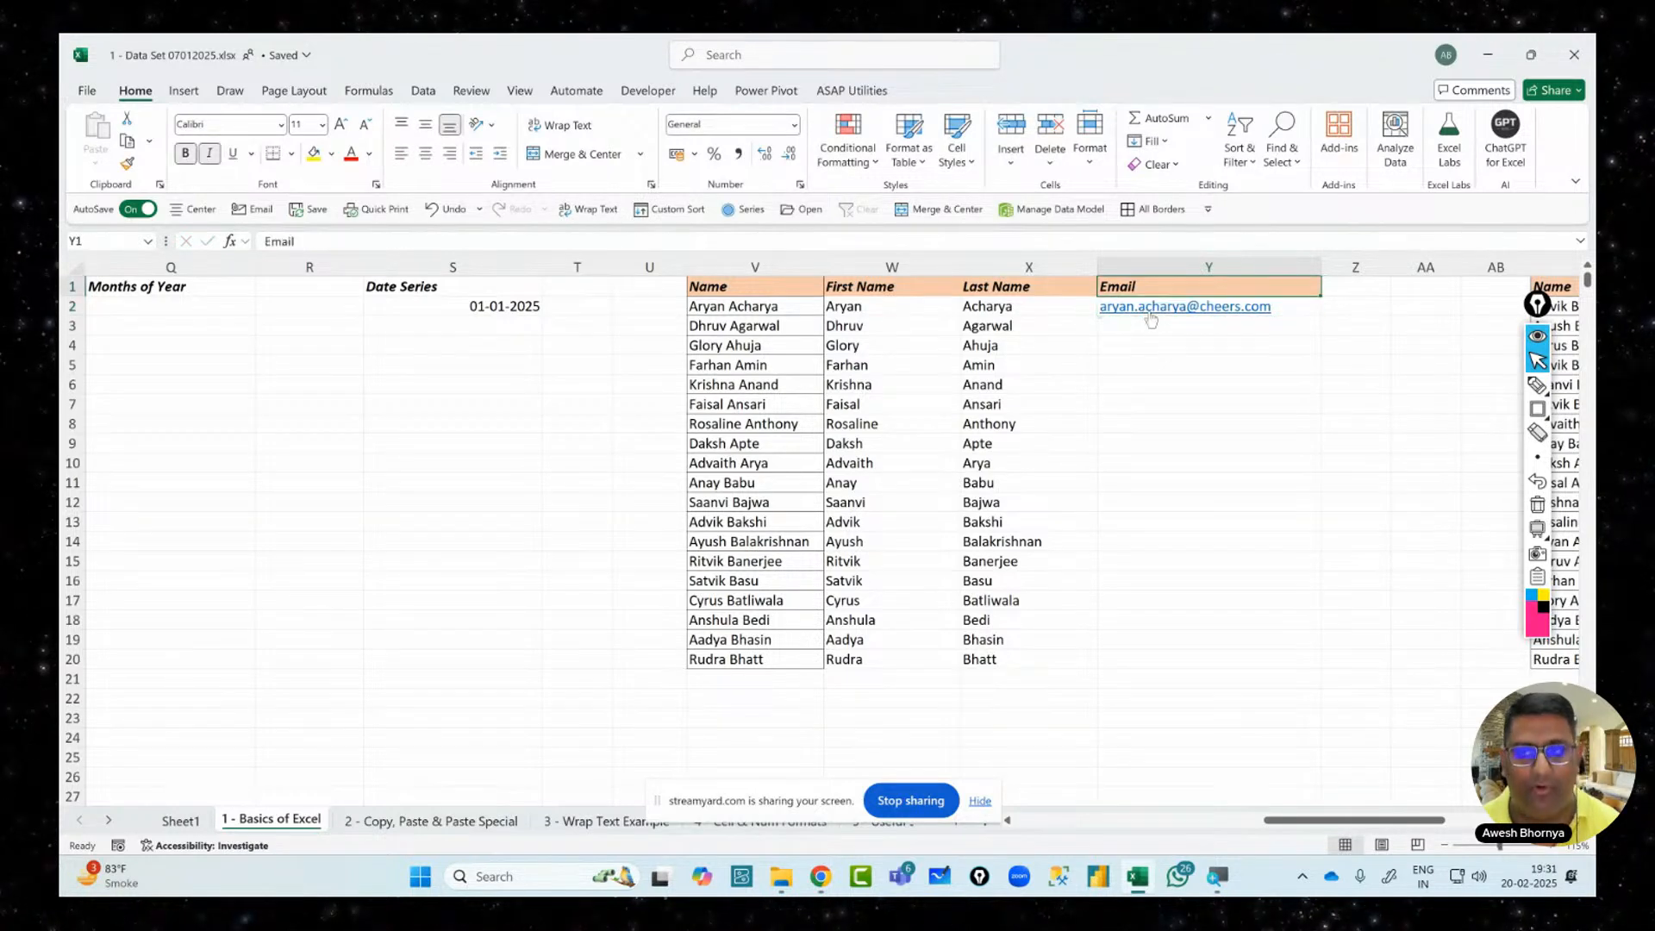
{"action": "key", "text": "Down"}
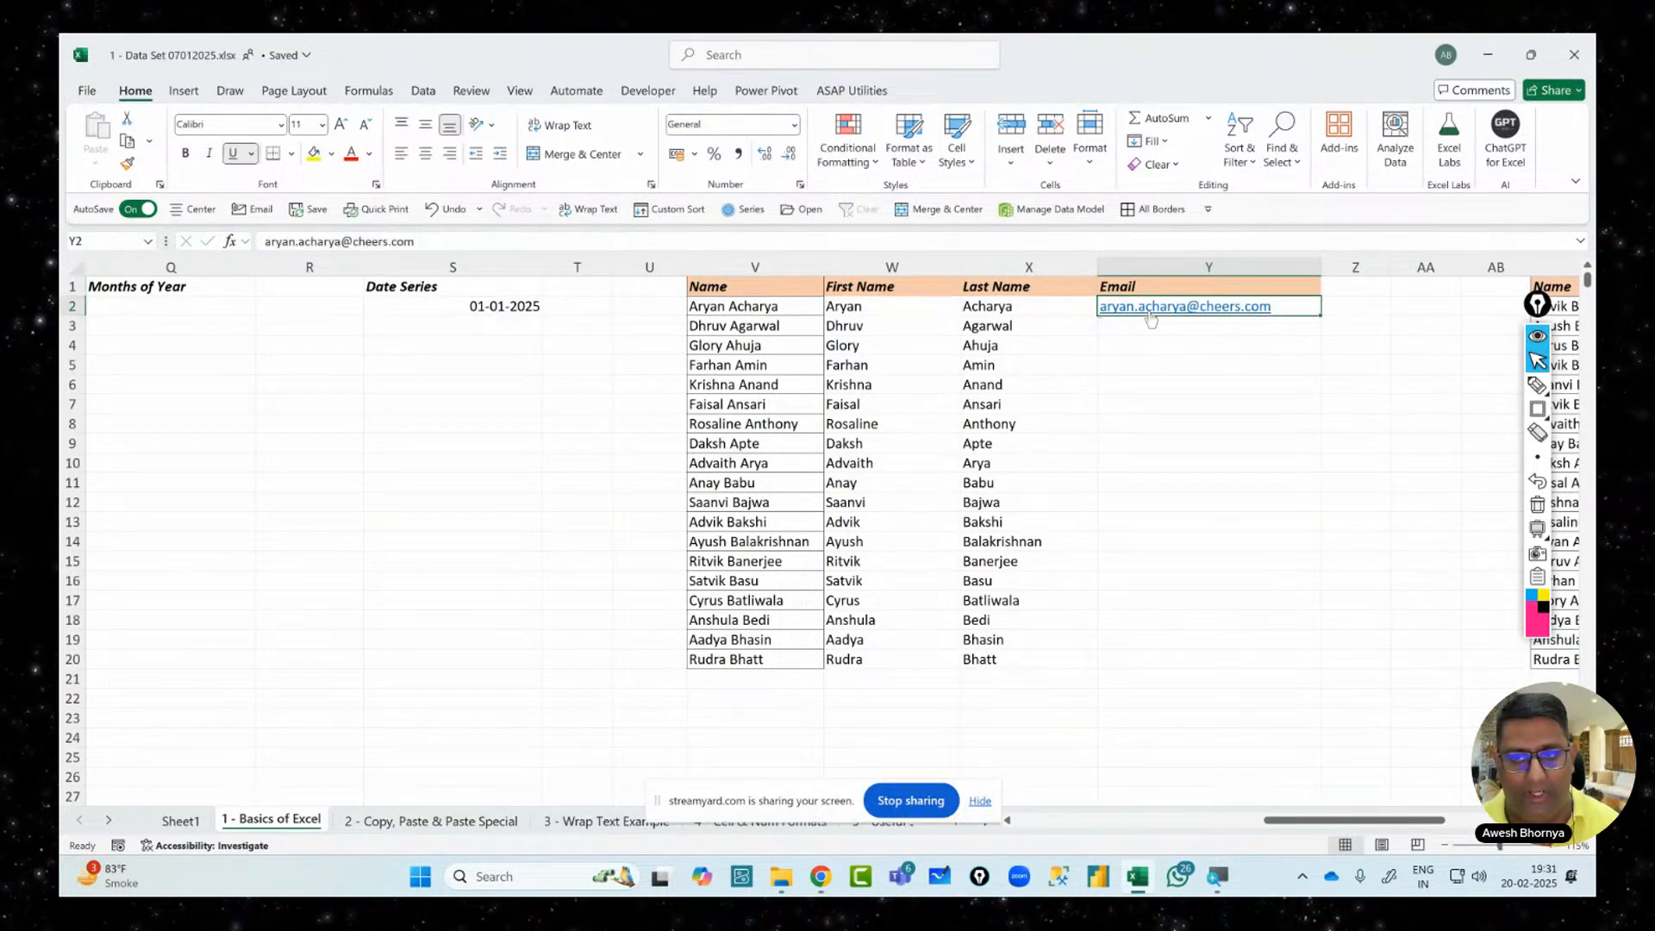
{"action": "key", "text": "Right"}
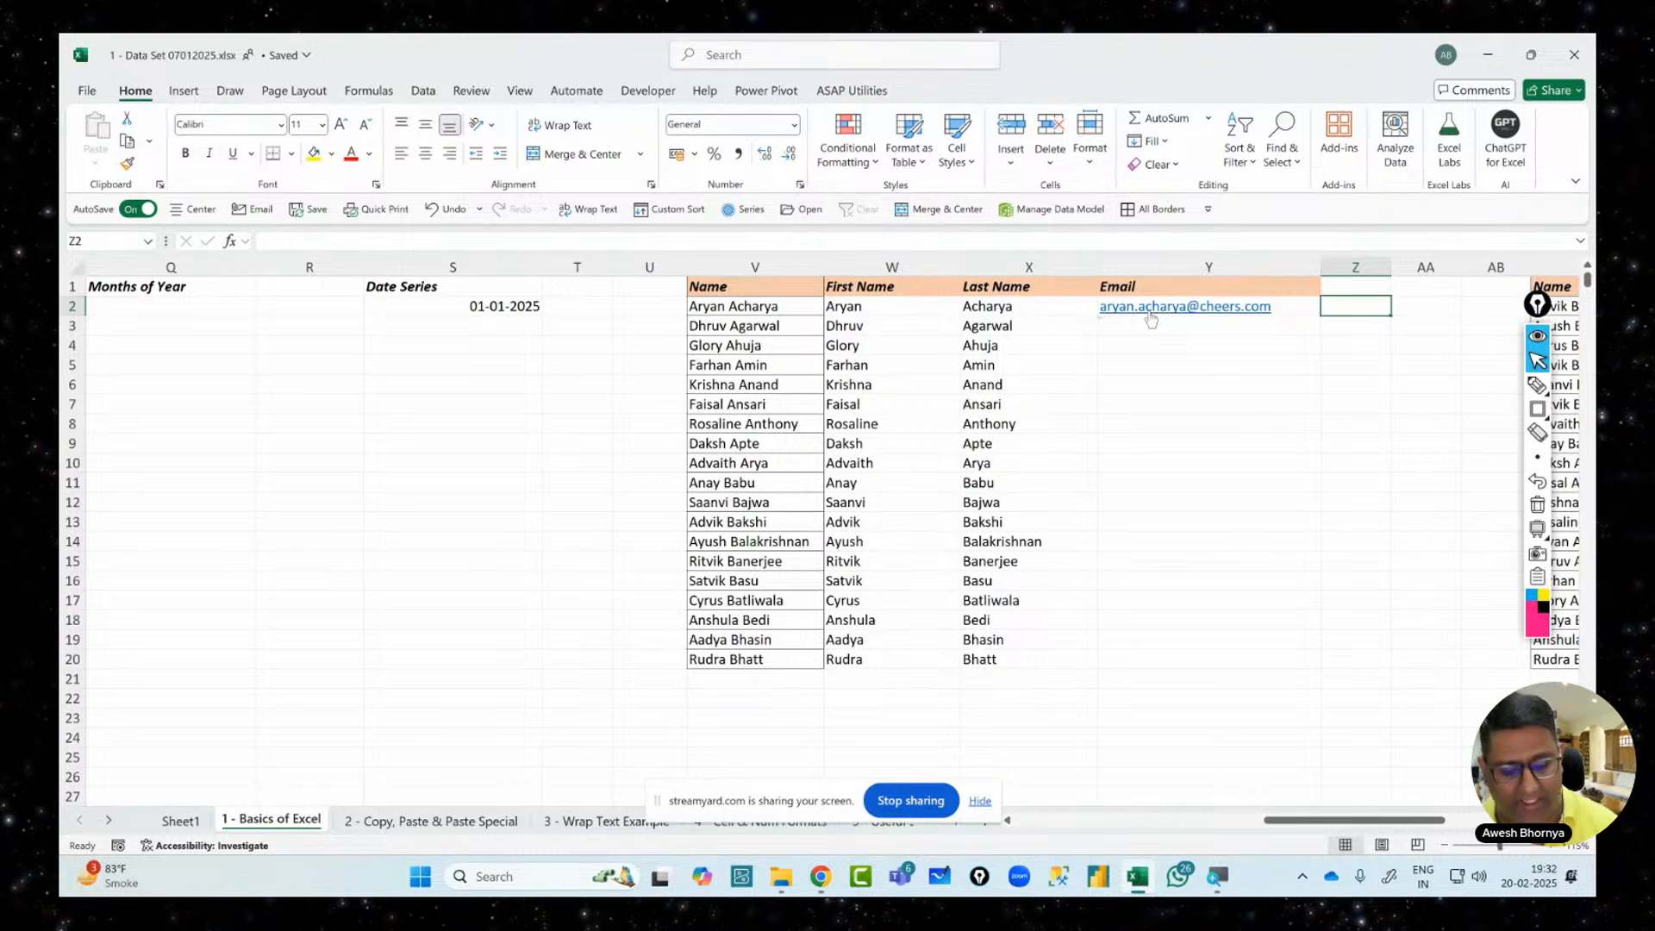
{"action": "key", "text": "Left"}
{"action": "key", "text": "Left"}
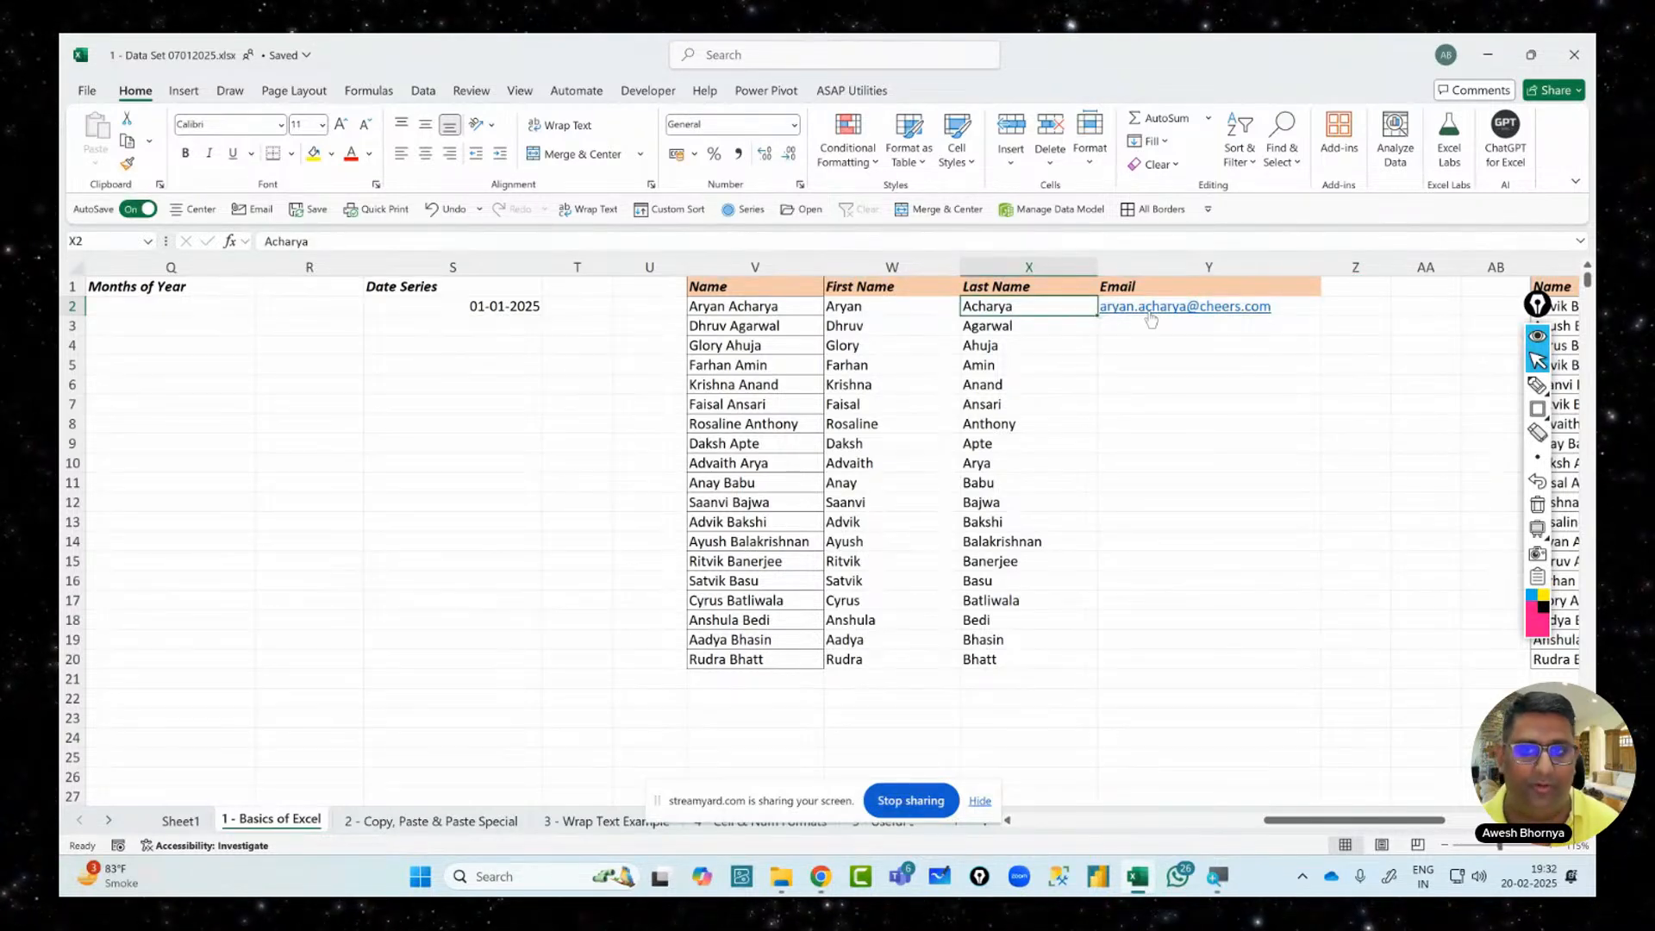
{"action": "key", "text": "Right"}
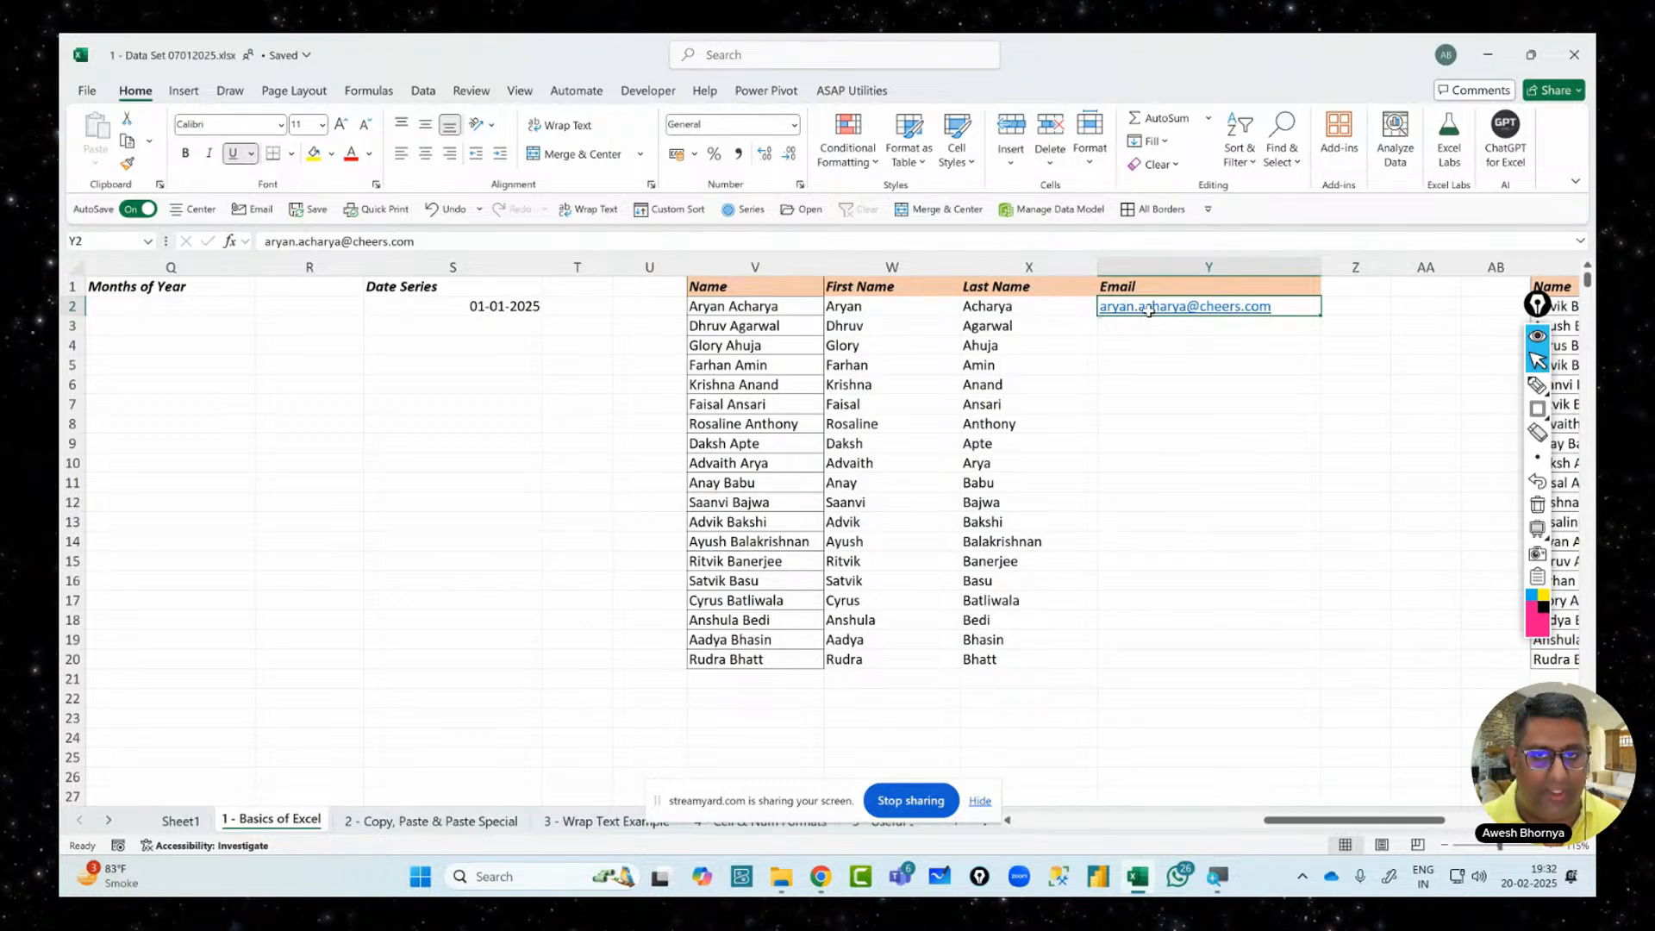
{"action": "key", "text": "ctrl+e"}
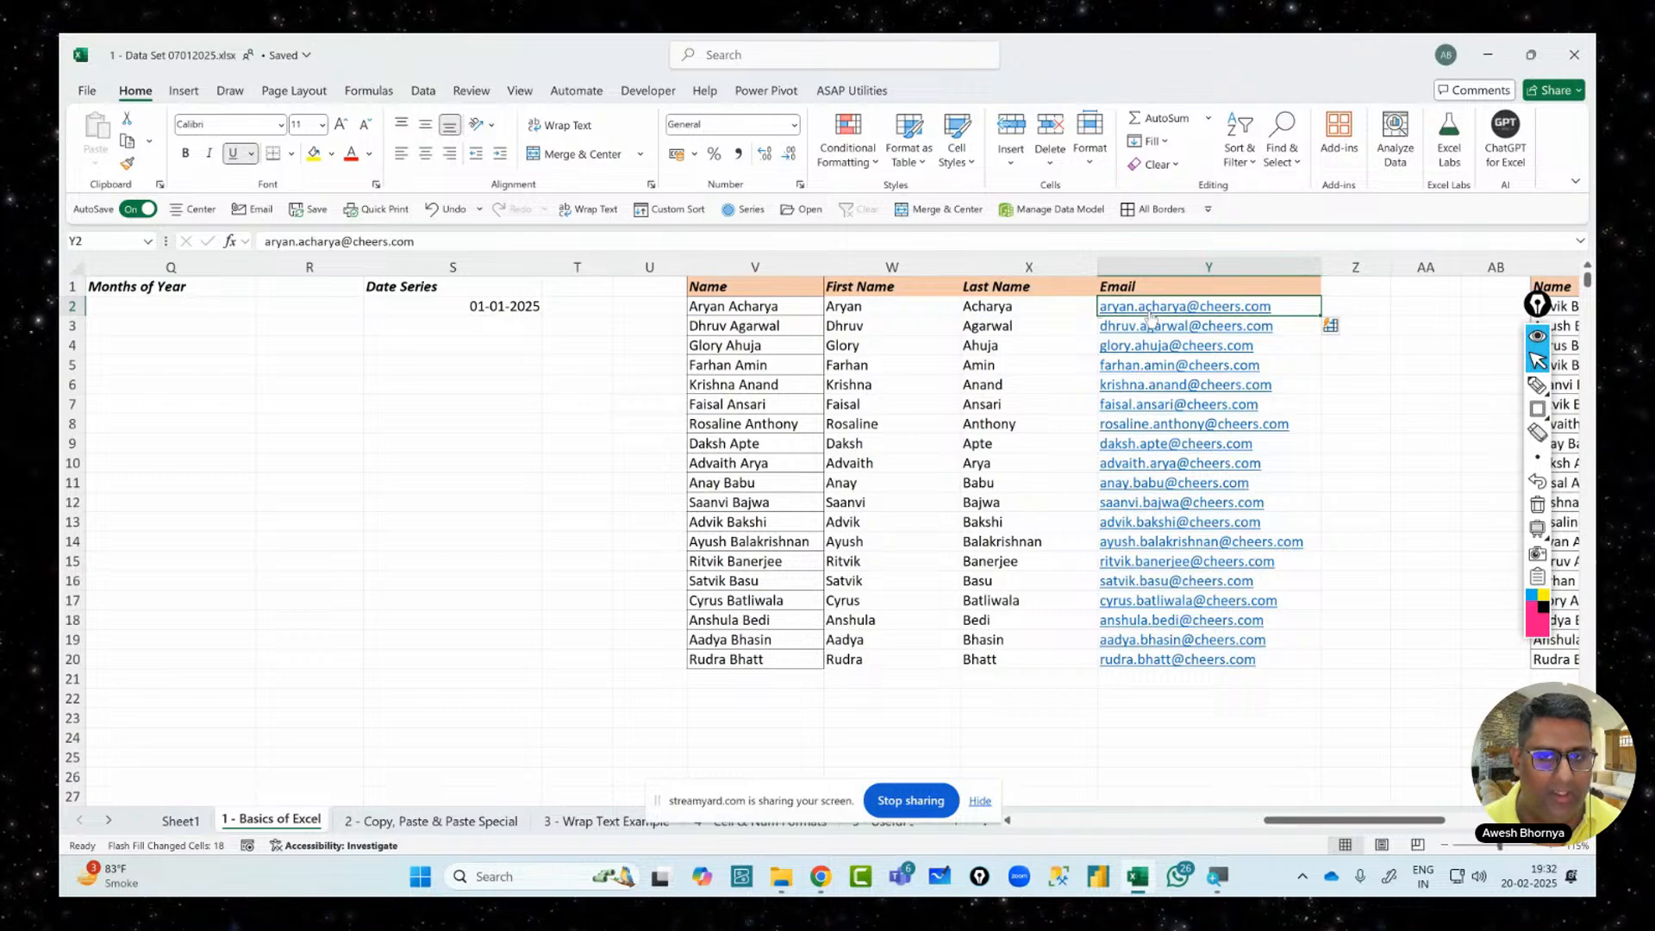
Clear the First Name, Last Name and Email columns in W2:Y20
{"action": "left_click", "coordinate": [833, 308]}
{"action": "left_click_drag", "start_coordinate": [833, 308], "coordinate": [1181, 669]}
{"action": "key", "text": "Delete"}
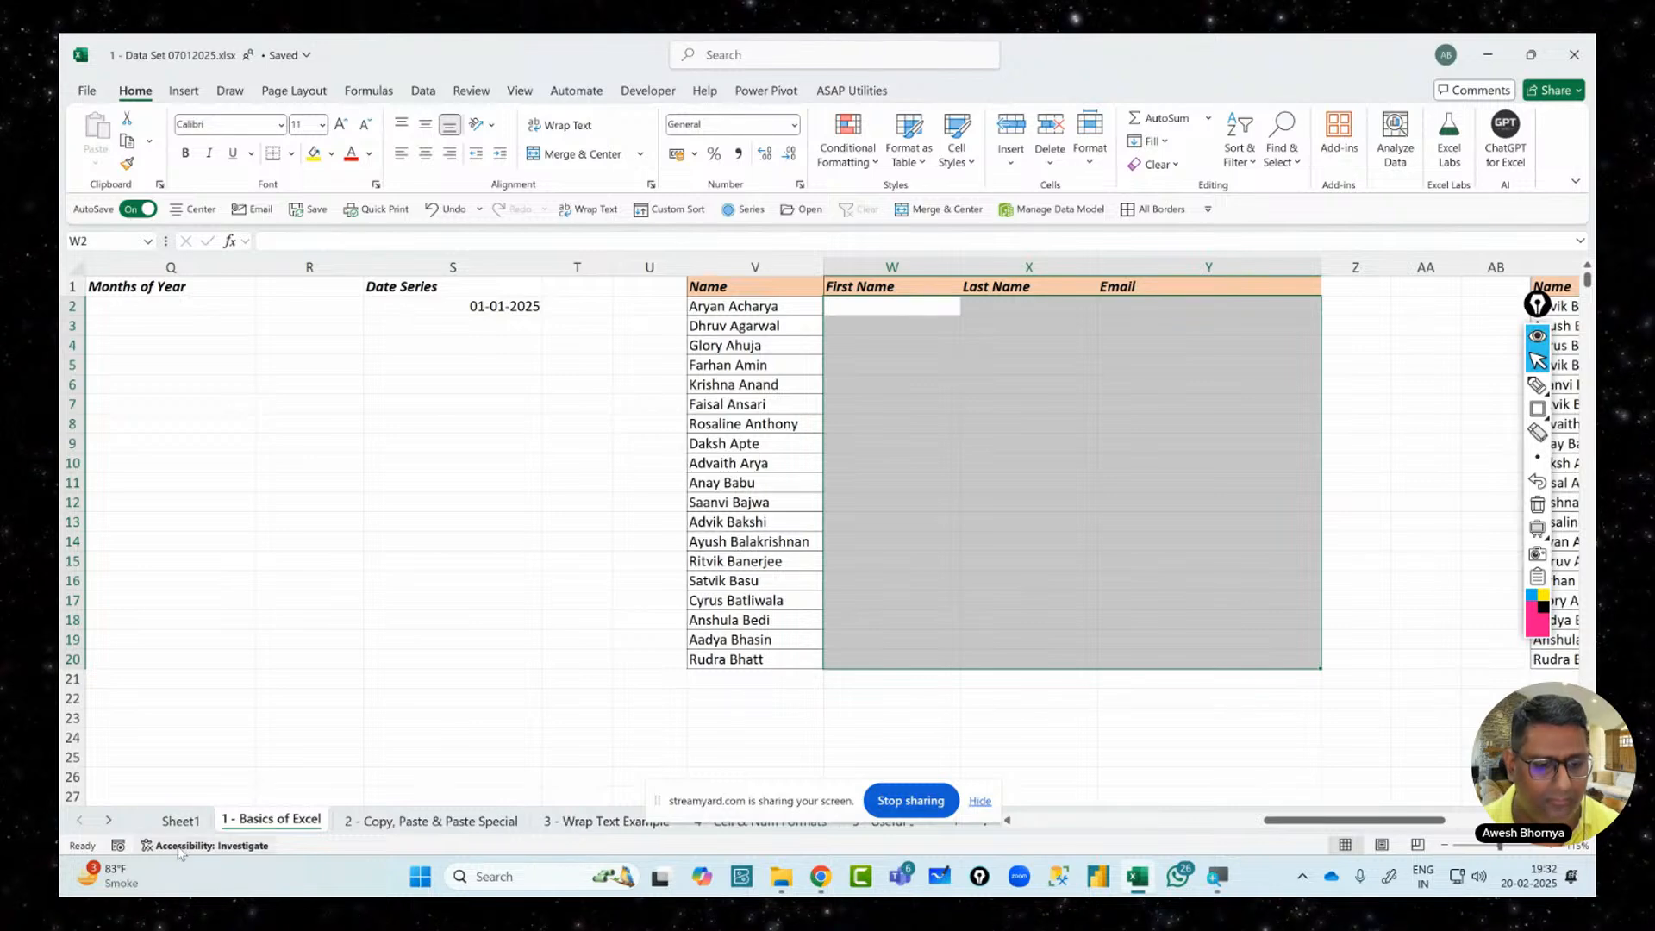
Switch to the '4 - Cell & Num Formats' worksheet
{"action": "left_click", "coordinate": [109, 820]}
{"action": "left_click", "coordinate": [108, 820]}
{"action": "left_click", "coordinate": [108, 820]}
{"action": "left_click", "coordinate": [108, 820]}
{"action": "left_click", "coordinate": [108, 820]}
{"action": "left_click", "coordinate": [109, 820]}
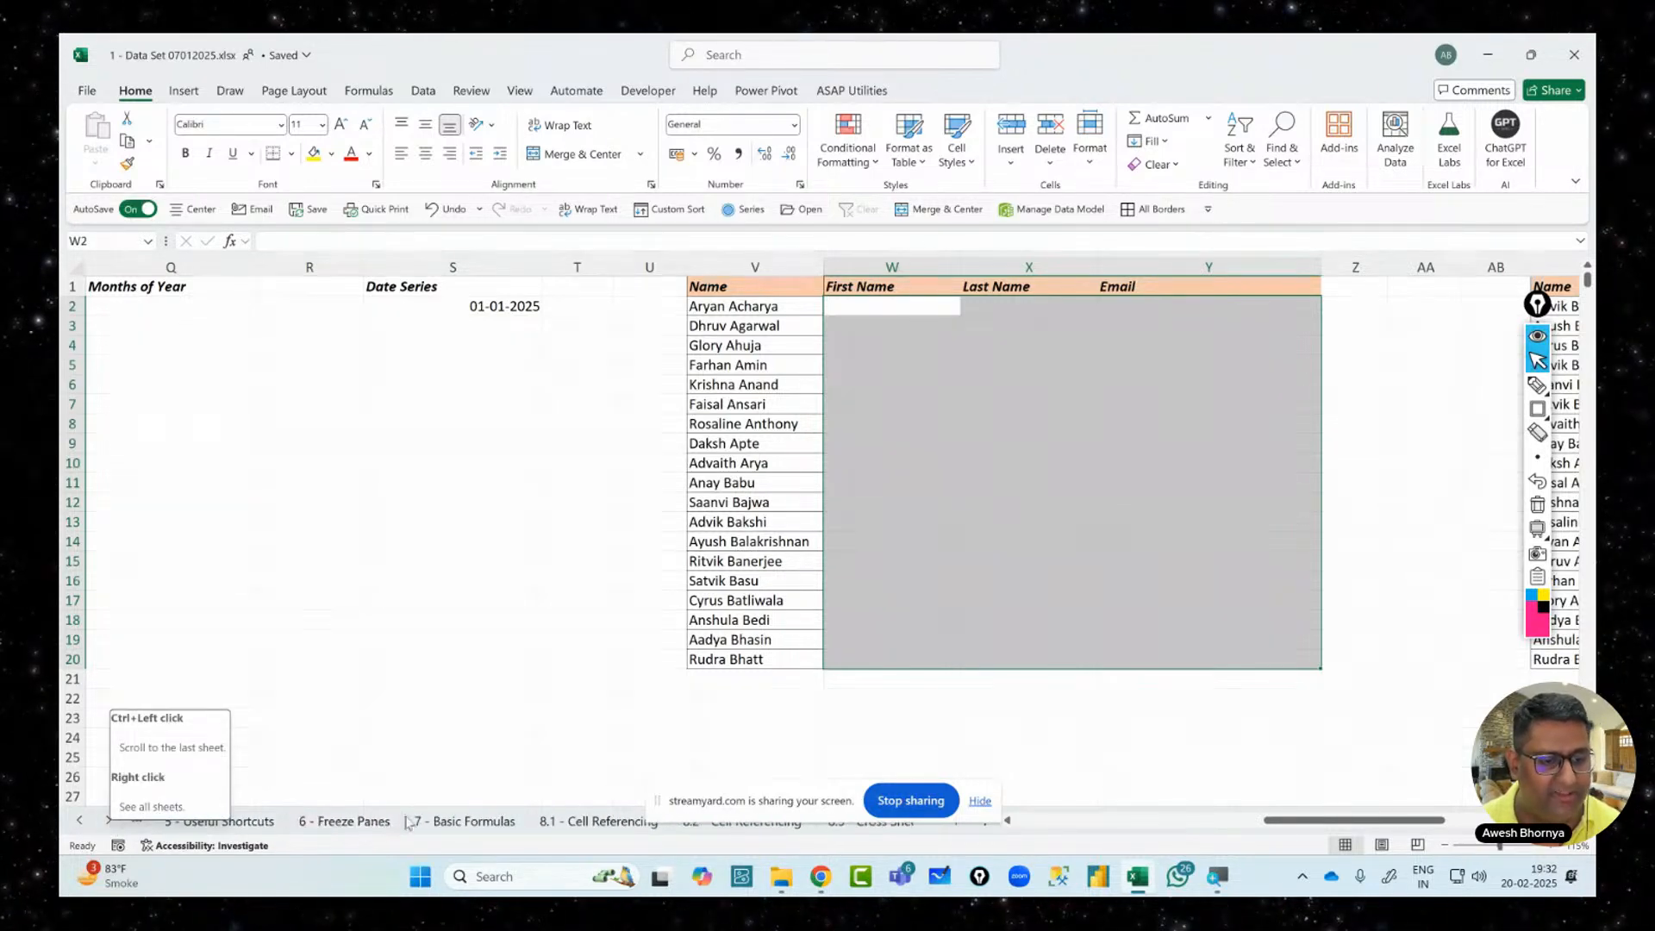
{"action": "left_click", "coordinate": [79, 820]}
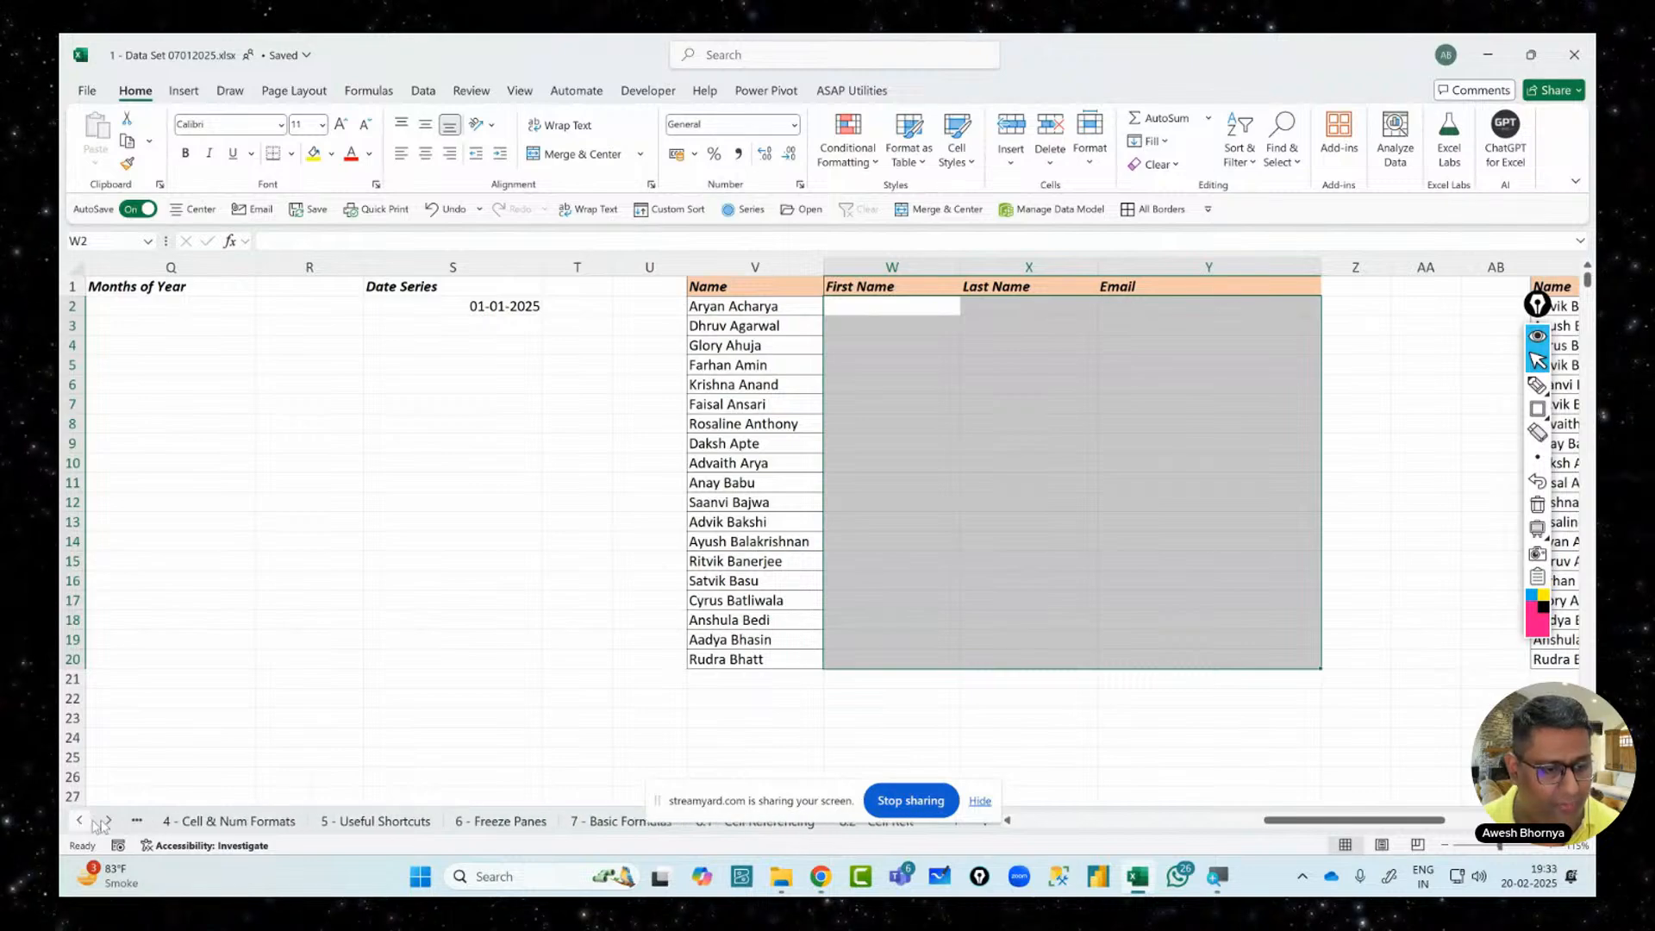
{"action": "left_click", "coordinate": [212, 824]}
{"action": "left_click_drag", "start_coordinate": [1317, 820], "coordinate": [1017, 856]}
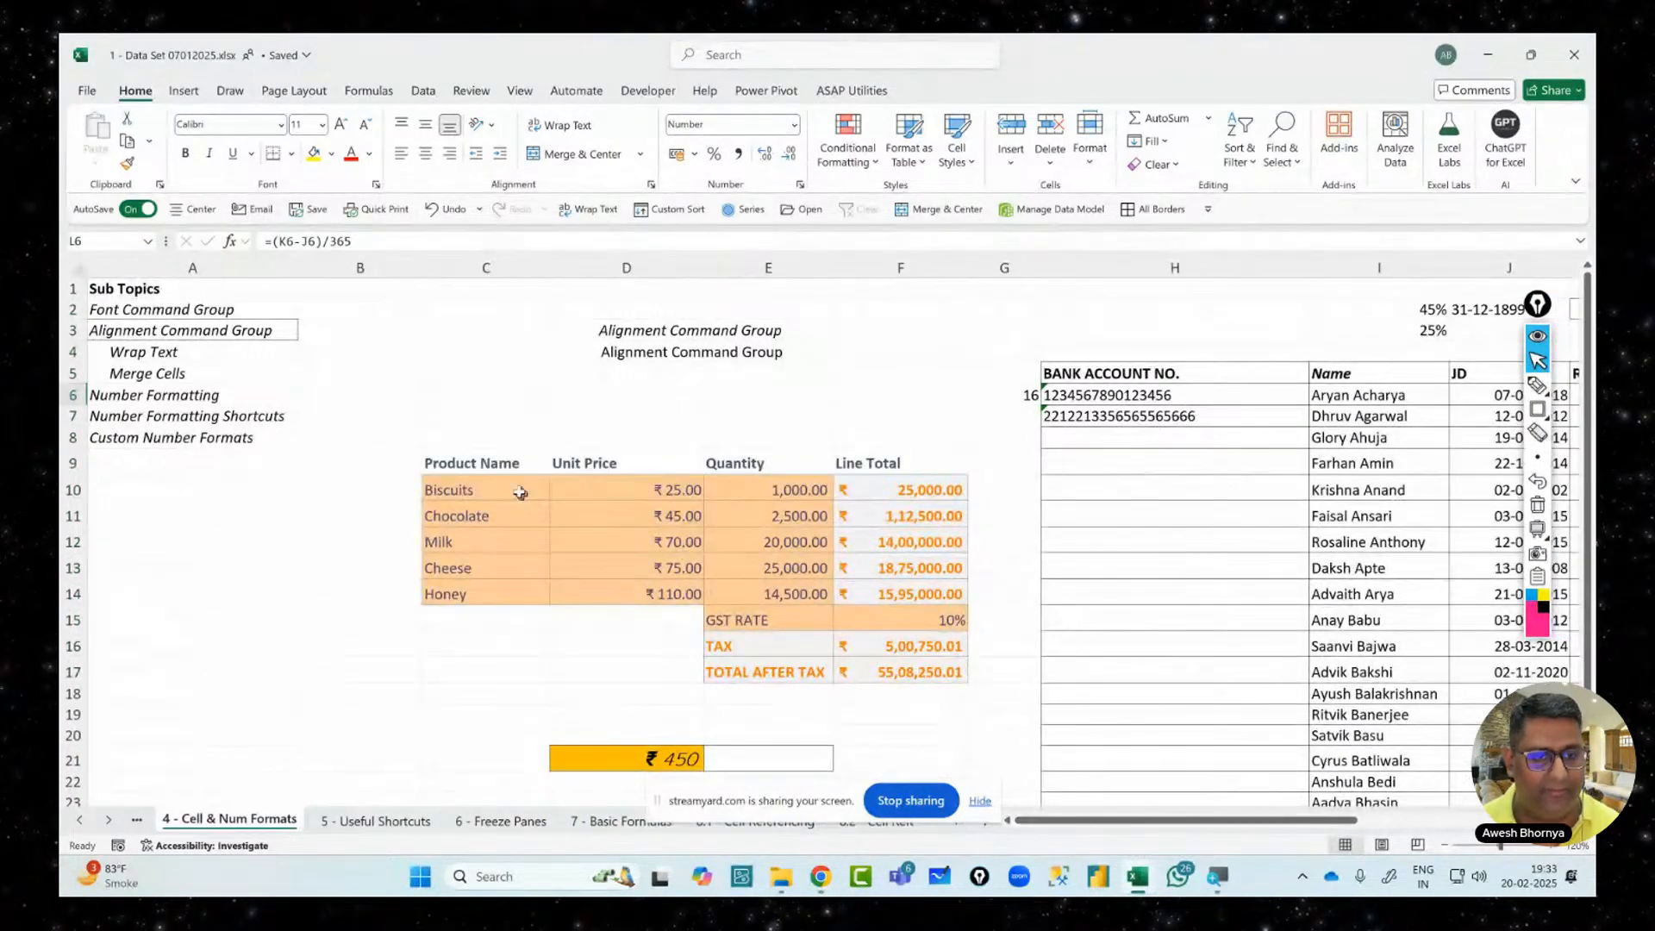
Clear all formatting from the product sales table C9:F17
{"action": "left_click_drag", "start_coordinate": [507, 466], "coordinate": [873, 674]}
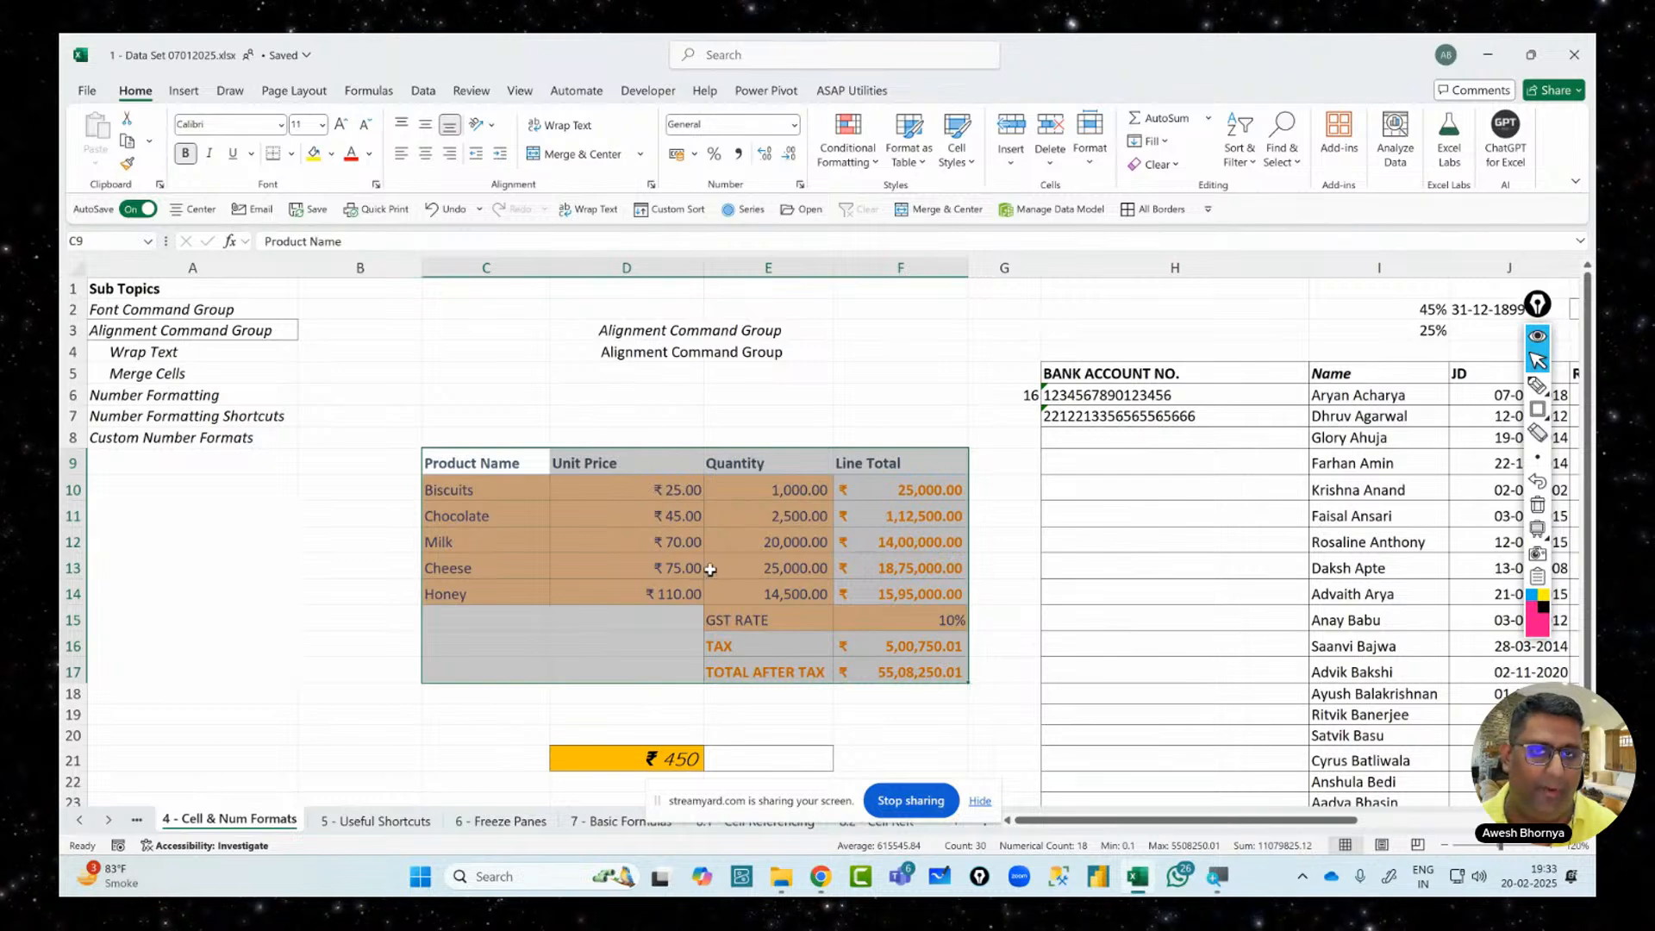
{"action": "left_click", "coordinate": [1160, 163]}
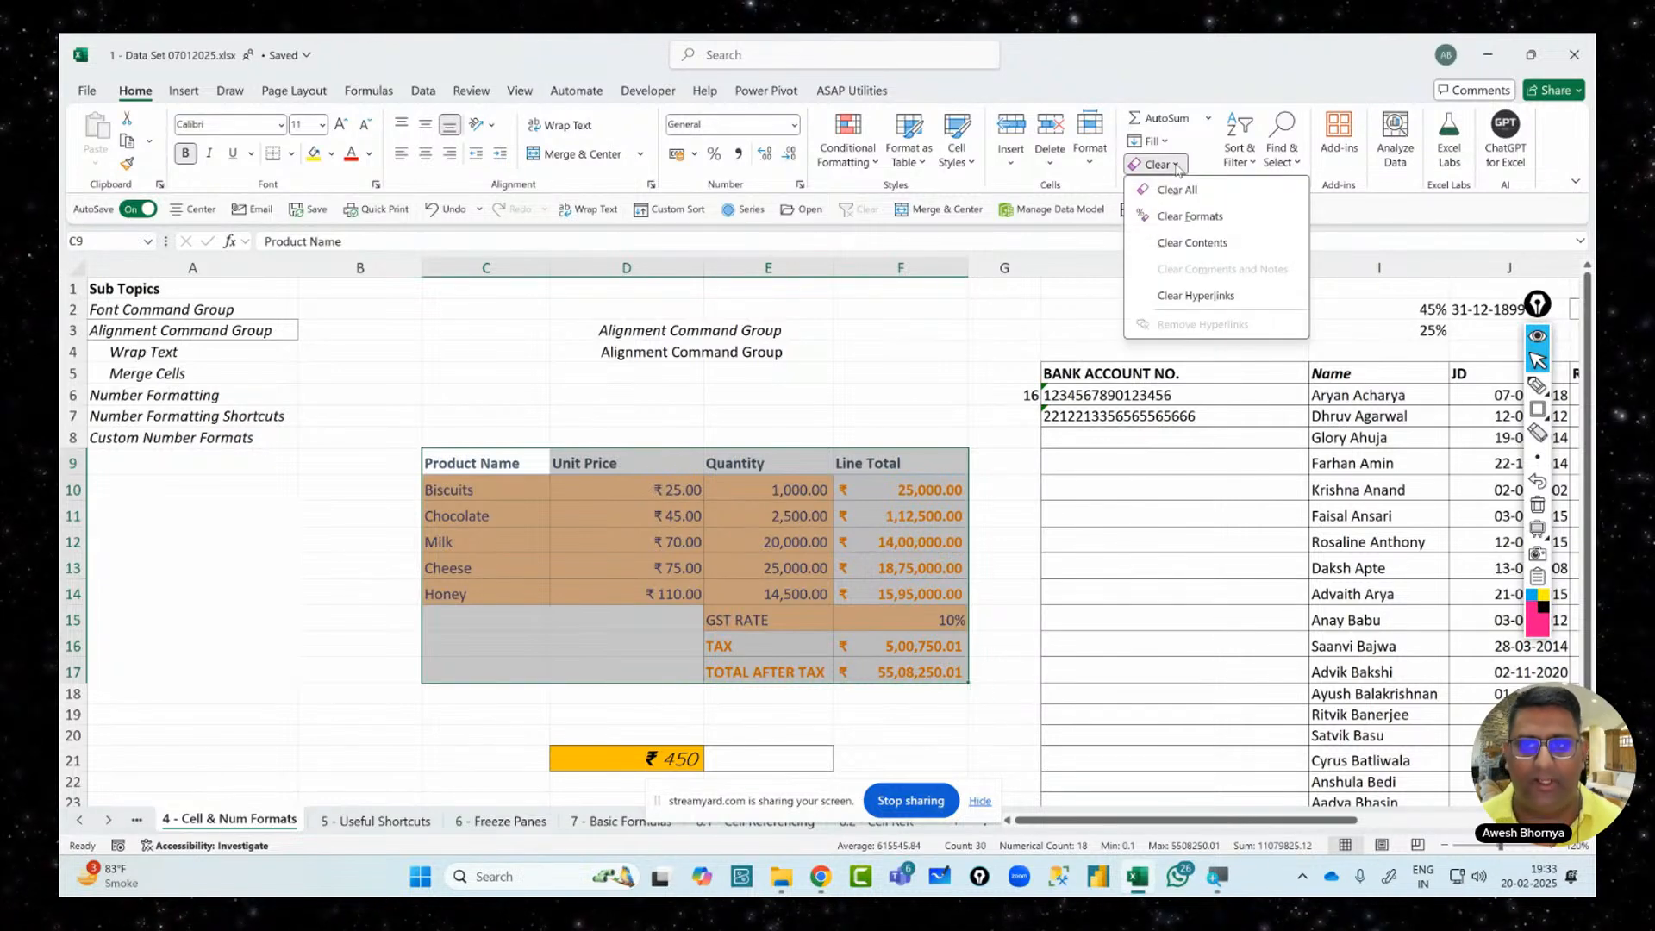
{"action": "left_click", "coordinate": [1190, 215]}
{"action": "left_click", "coordinate": [526, 486]}
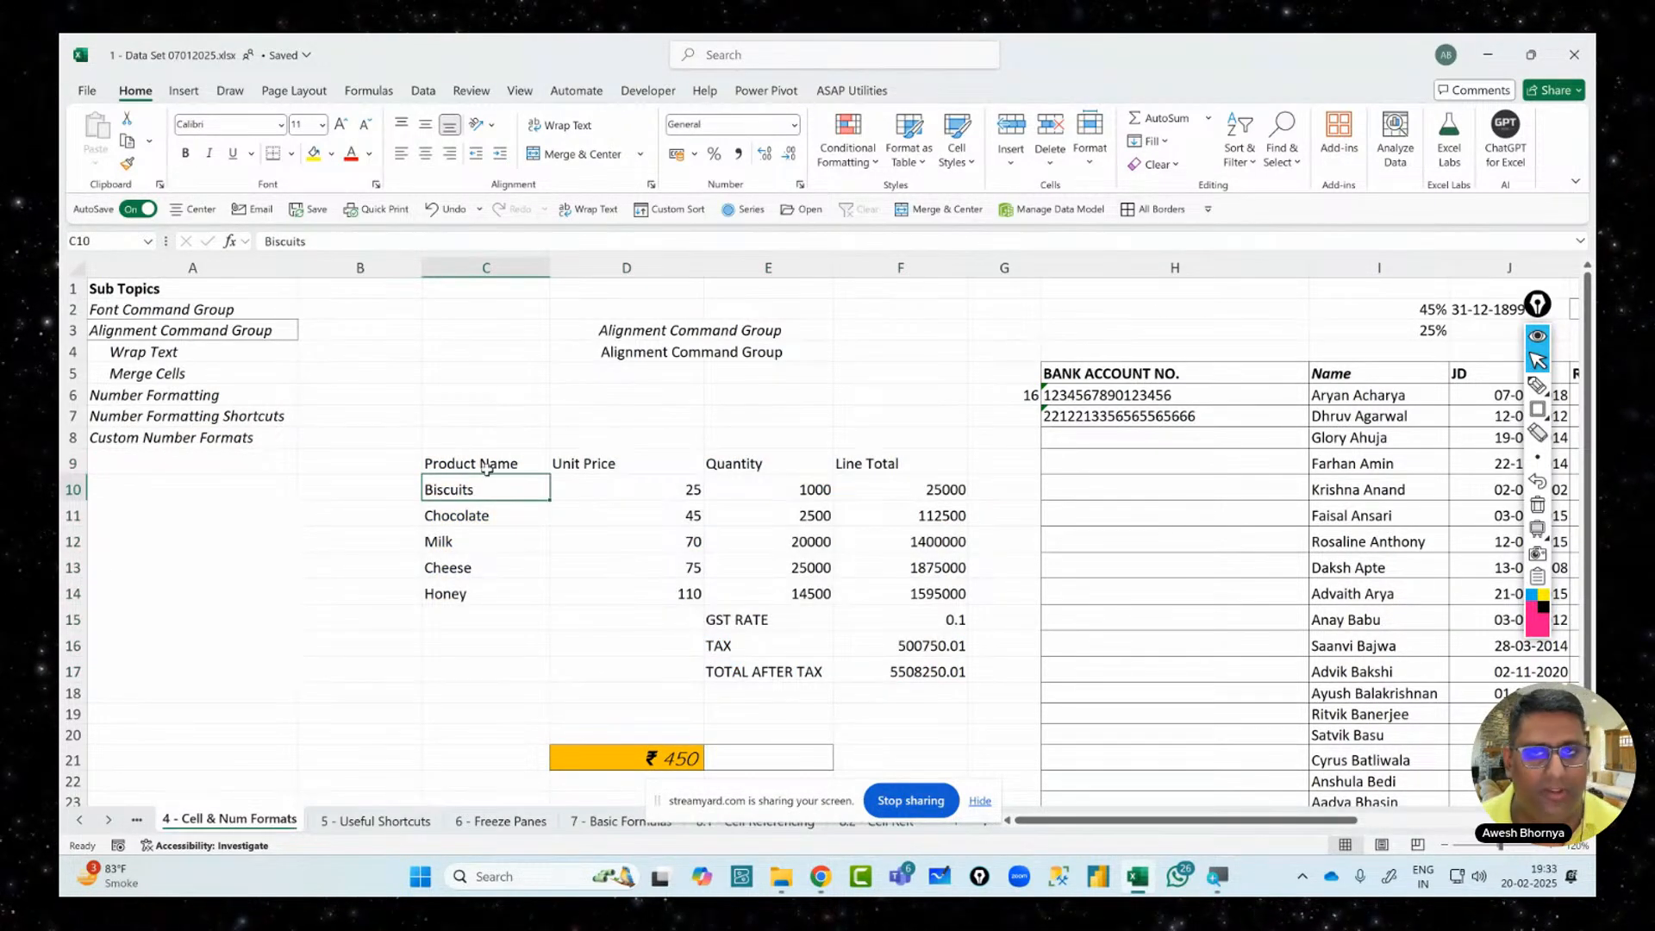
Select header row C9:F9 and briefly box-highlight the ribbon's formatting options on screen
{"action": "left_click", "coordinate": [497, 464]}
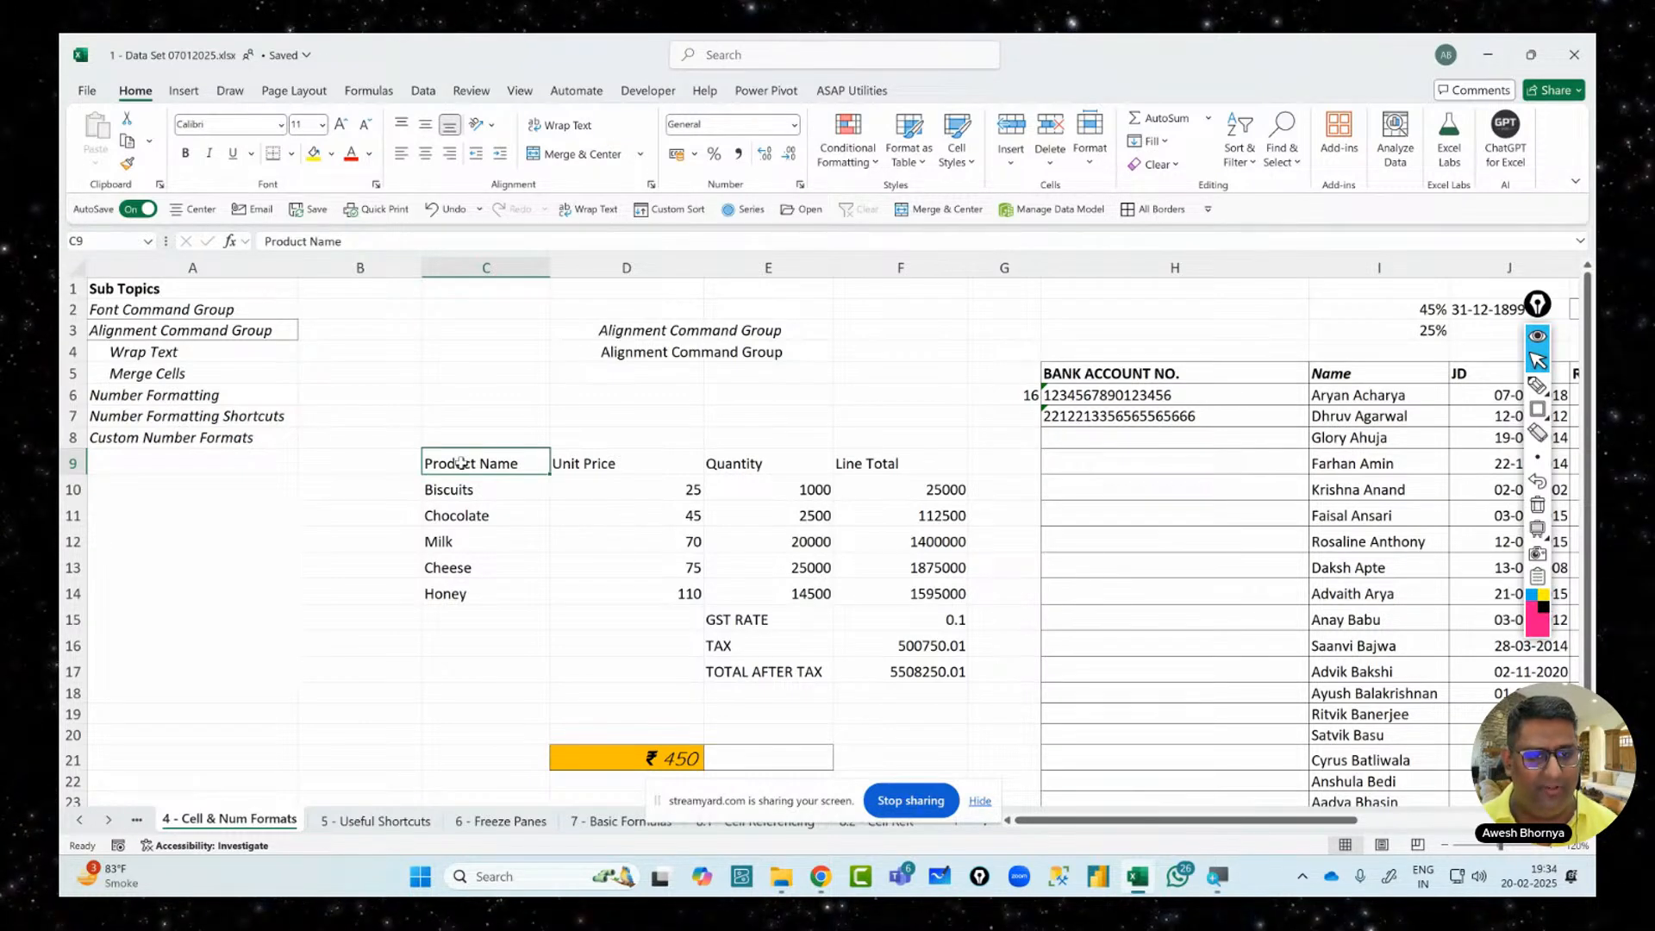
{"action": "left_click_drag", "start_coordinate": [461, 463], "coordinate": [940, 463]}
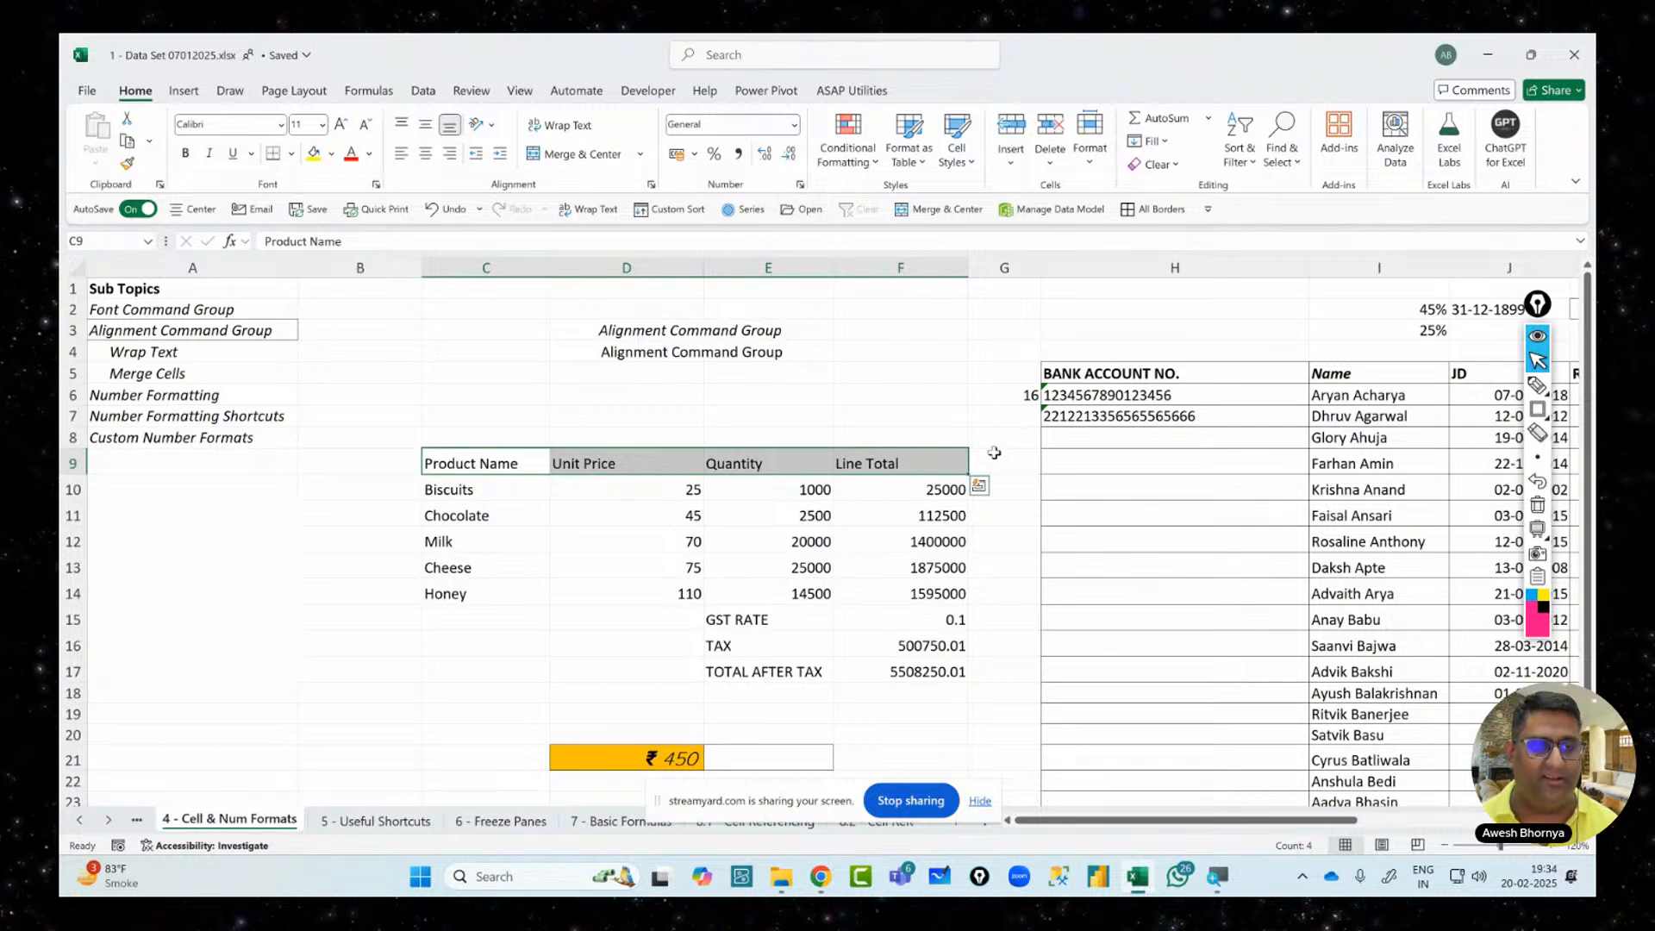
{"action": "left_click", "coordinate": [1540, 412]}
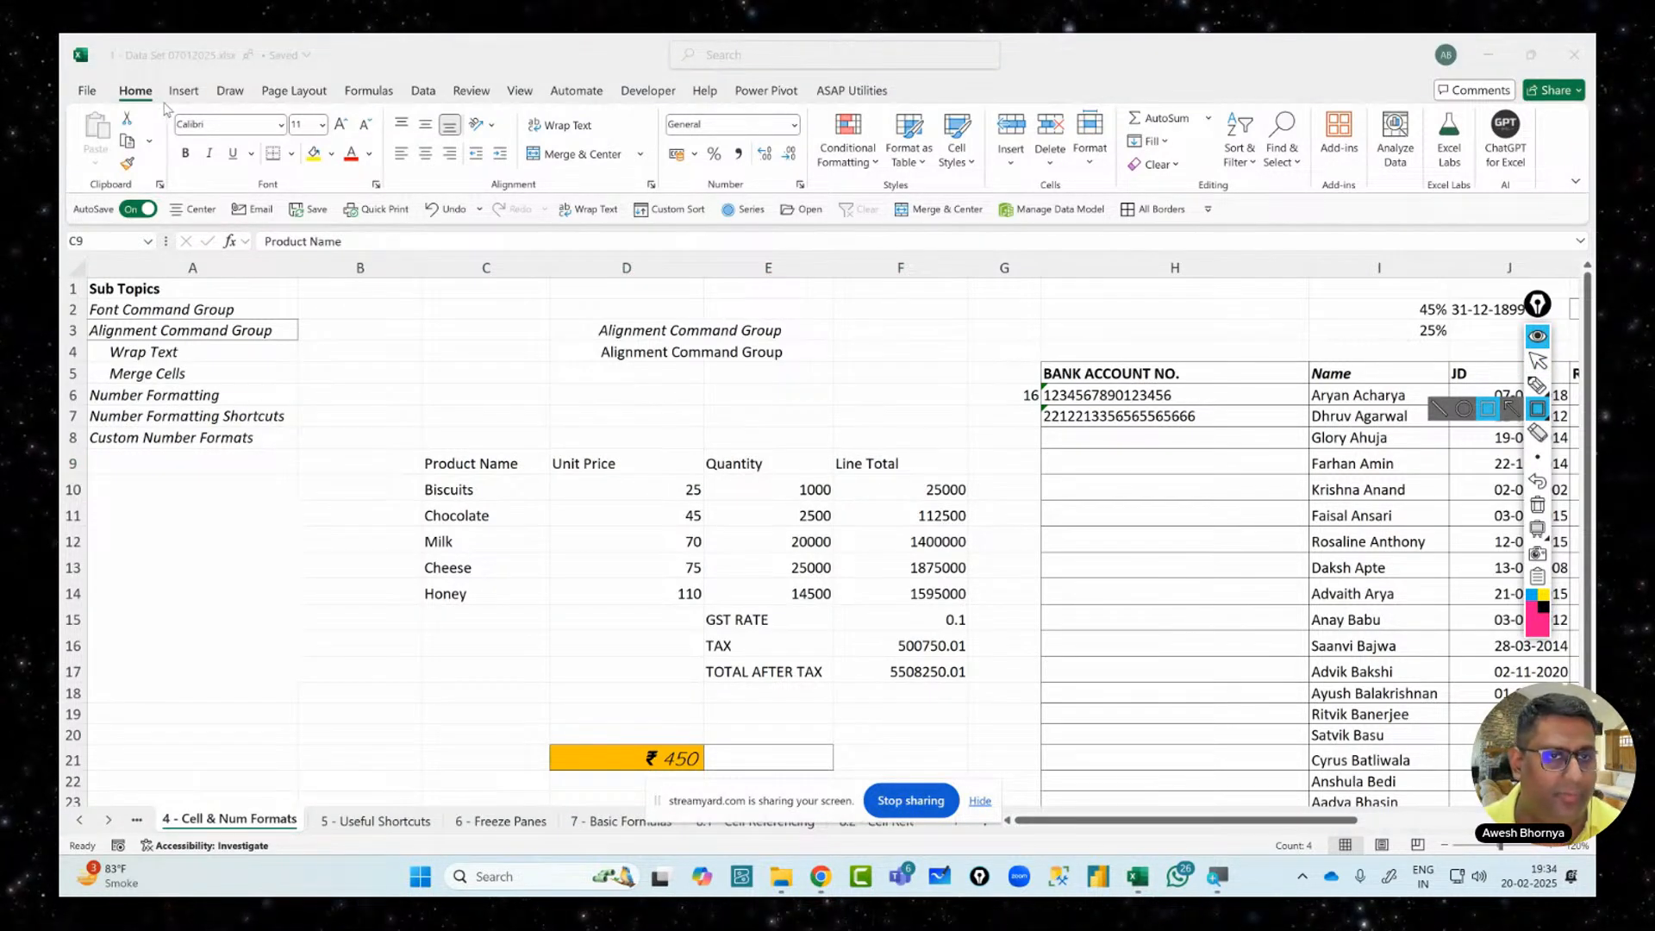
{"action": "mouse_move", "coordinate": [167, 107]}
{"action": "left_mouse_down"}
{"action": "mouse_move", "coordinate": [512, 190]}
{"action": "mouse_move", "coordinate": [810, 202]}
{"action": "left_mouse_up"}
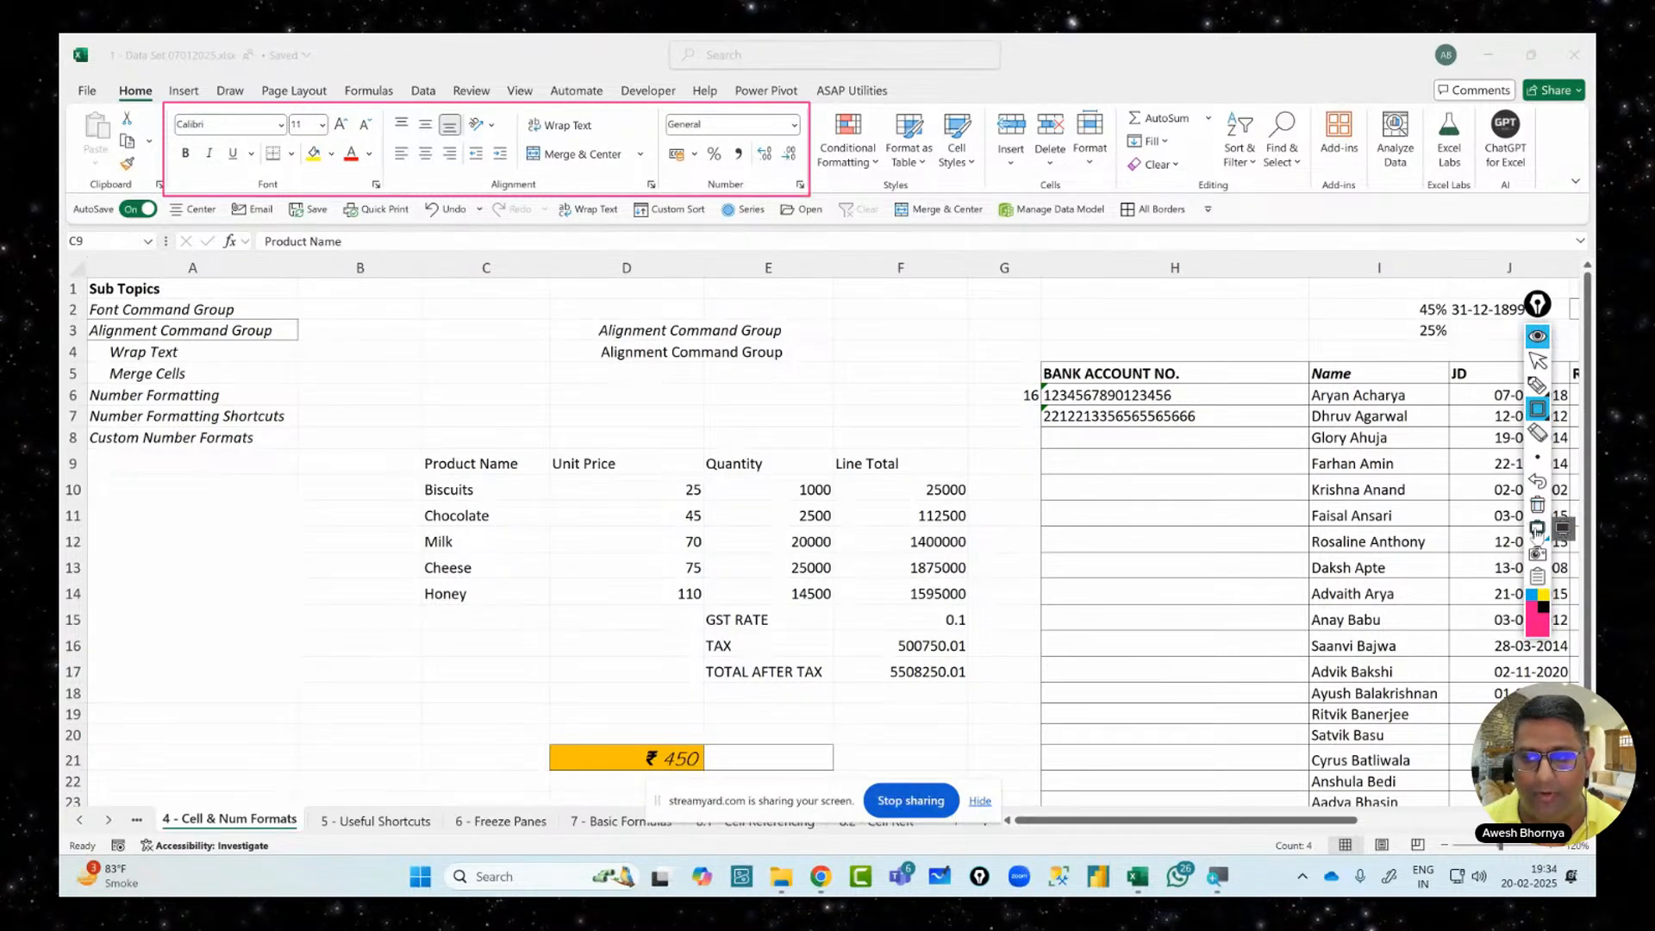
{"action": "left_click", "coordinate": [1538, 529]}
{"action": "left_click", "coordinate": [1538, 529]}
{"action": "left_click", "coordinate": [1538, 504]}
{"action": "left_click", "coordinate": [1538, 360]}
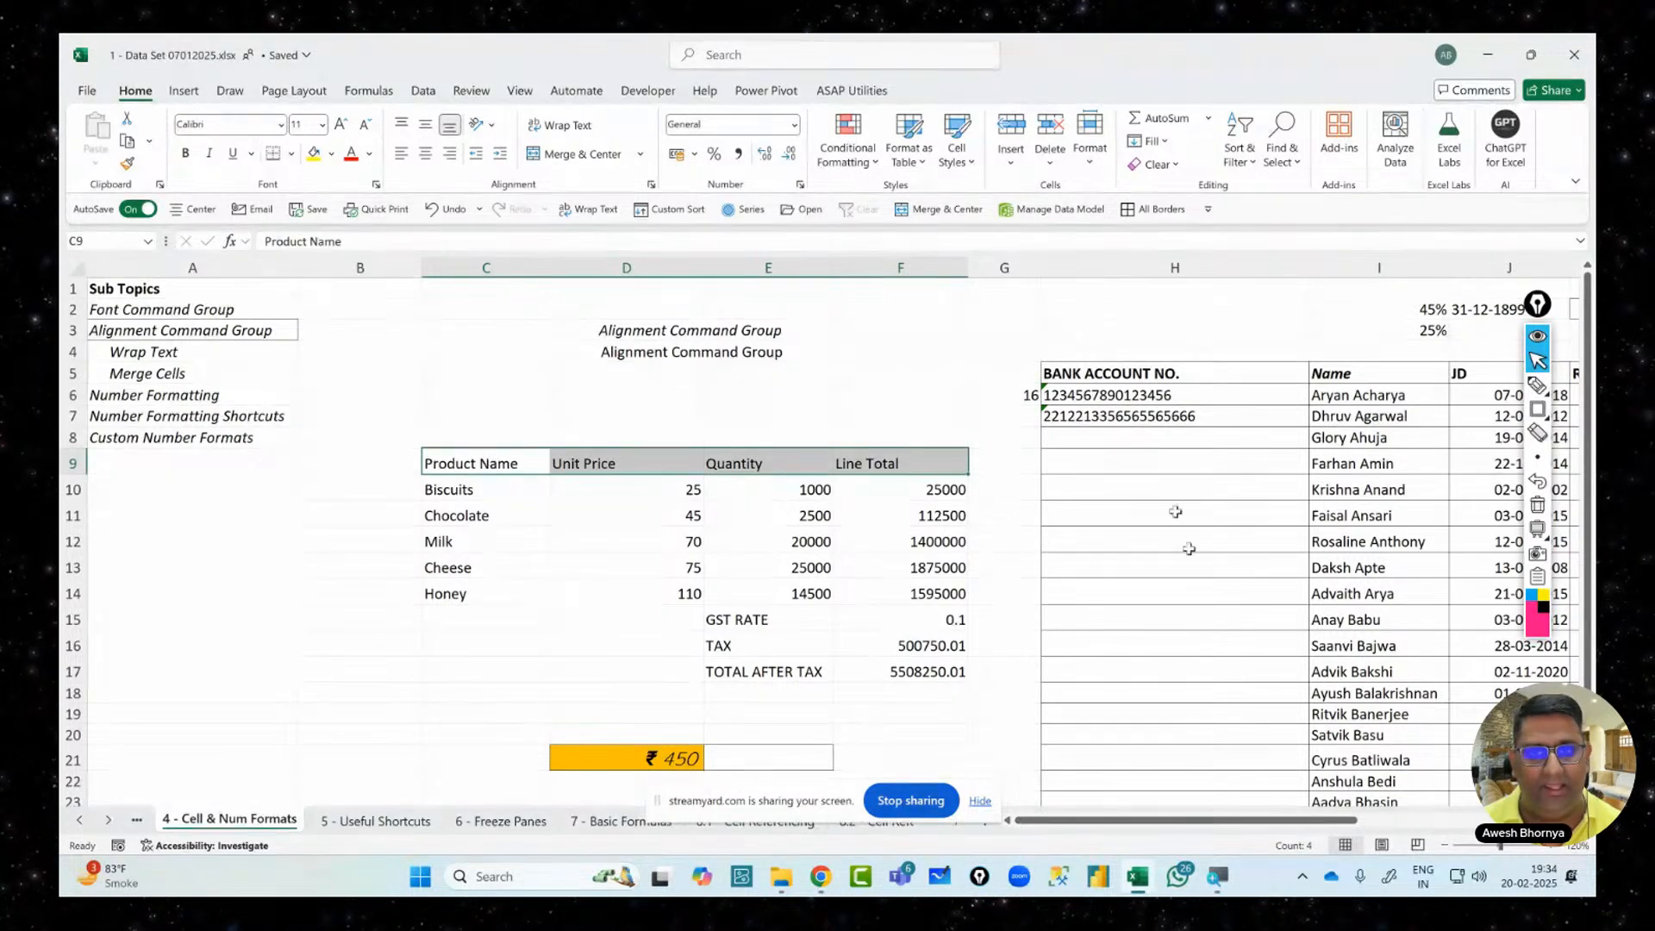
Apply Heading 3 to header row C9:F9 and the Input style to product data C10:E14
{"action": "left_click", "coordinate": [963, 164]}
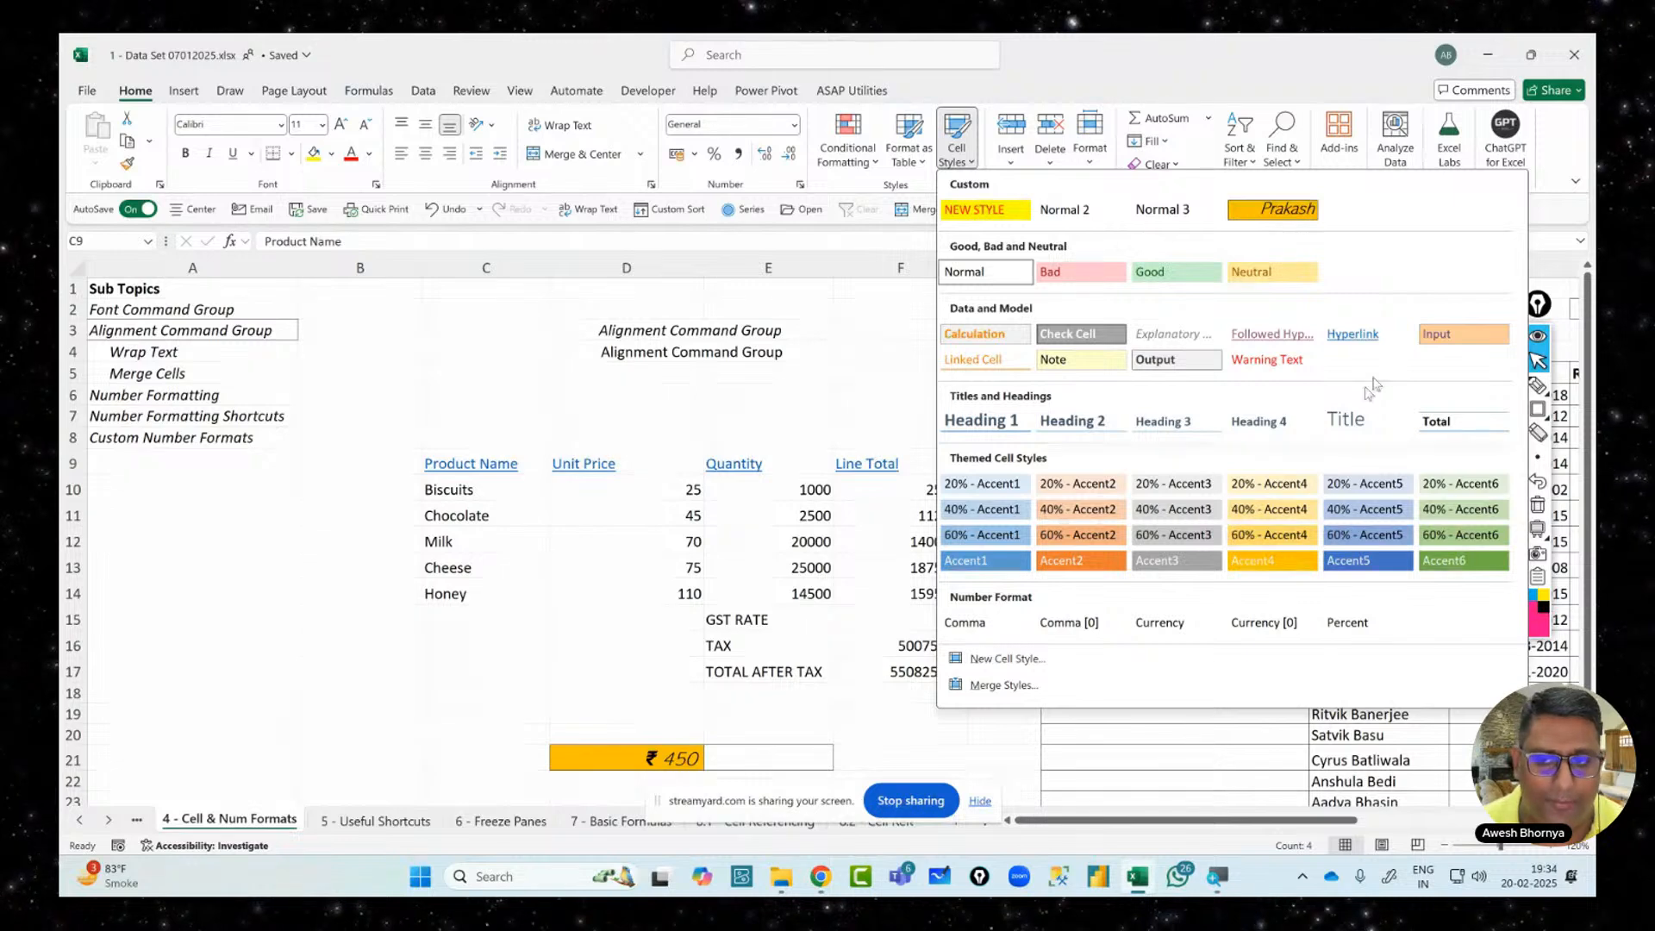
{"action": "left_click", "coordinate": [1183, 422]}
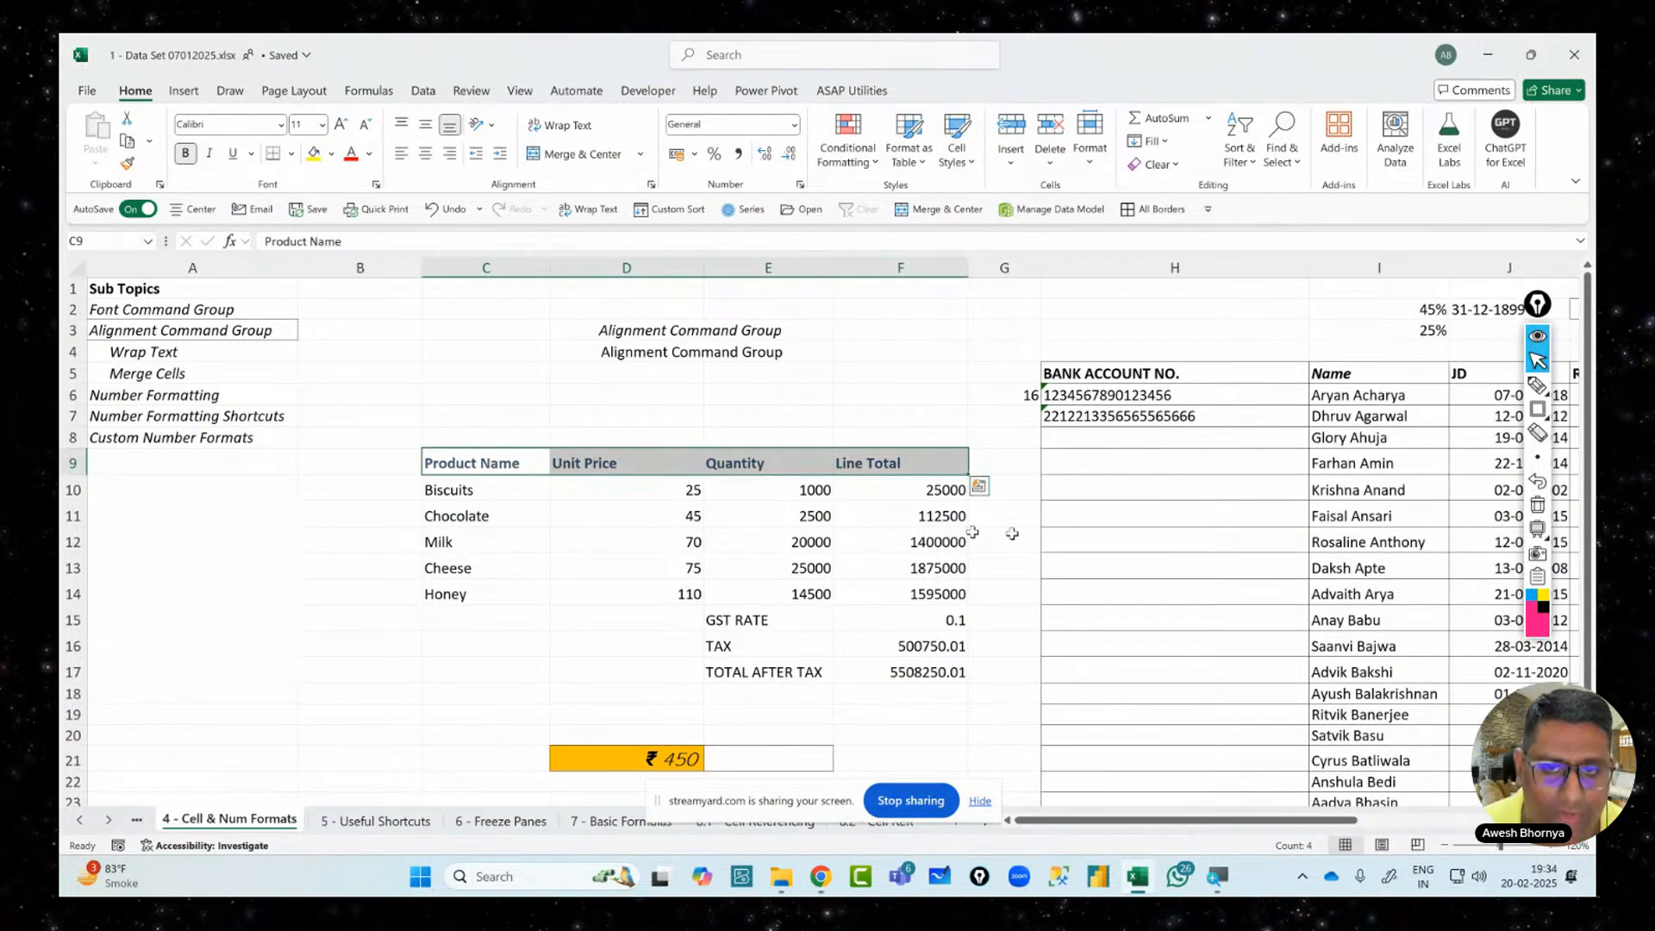
{"action": "left_click", "coordinate": [757, 488]}
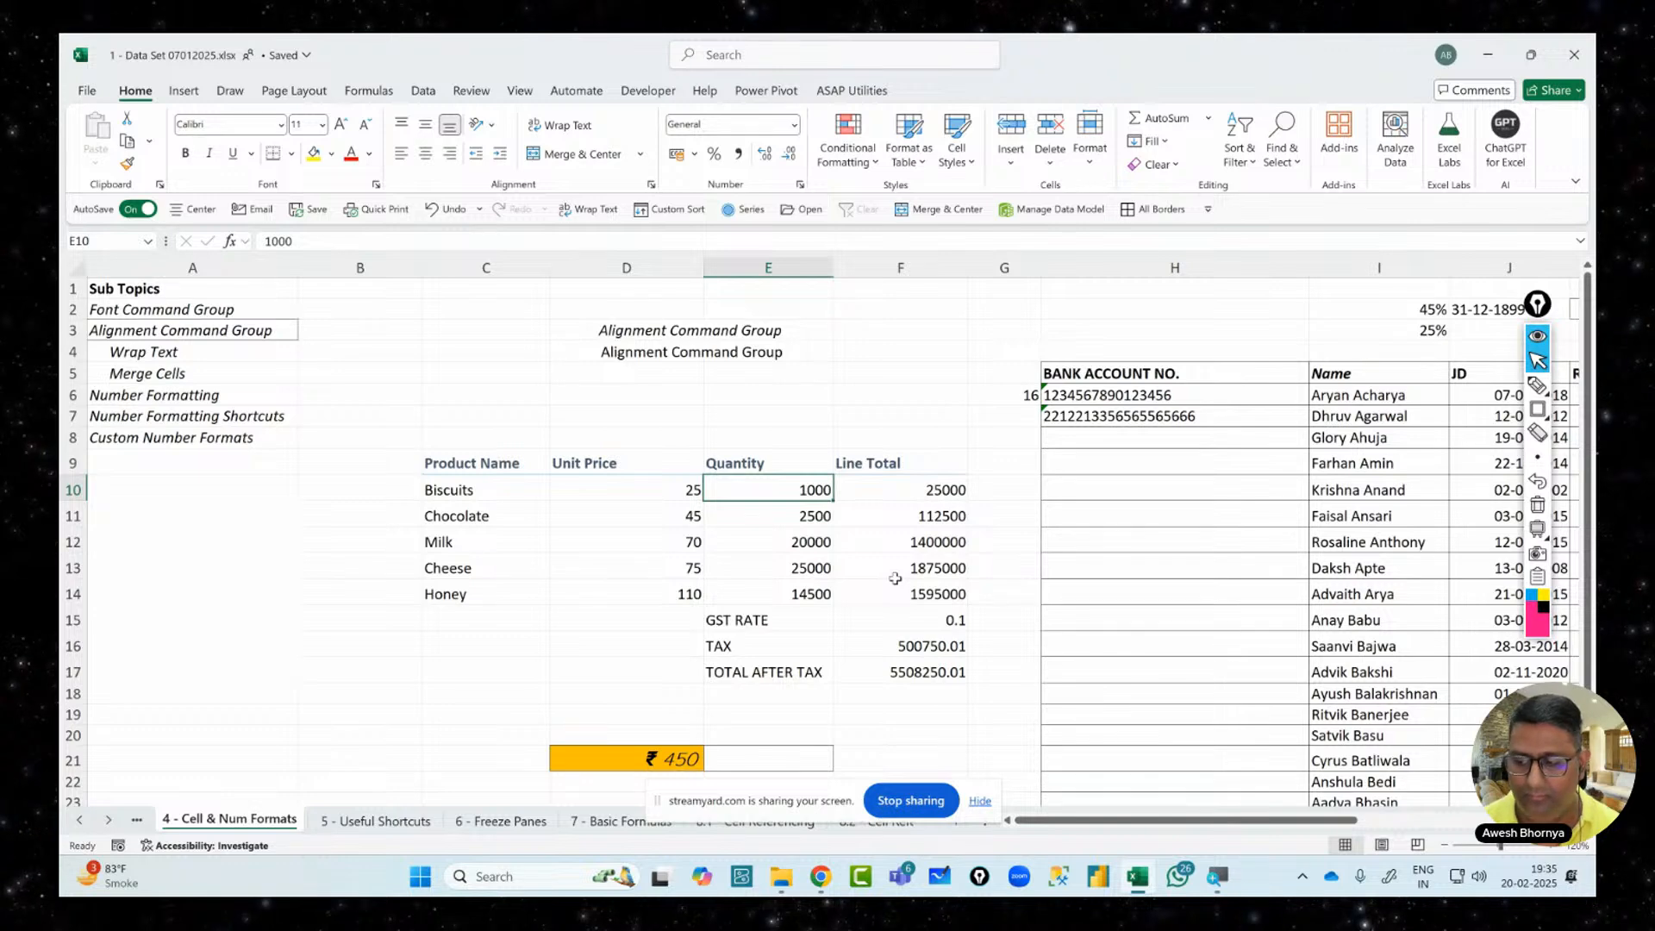
{"action": "left_click_drag", "start_coordinate": [463, 490], "coordinate": [766, 603]}
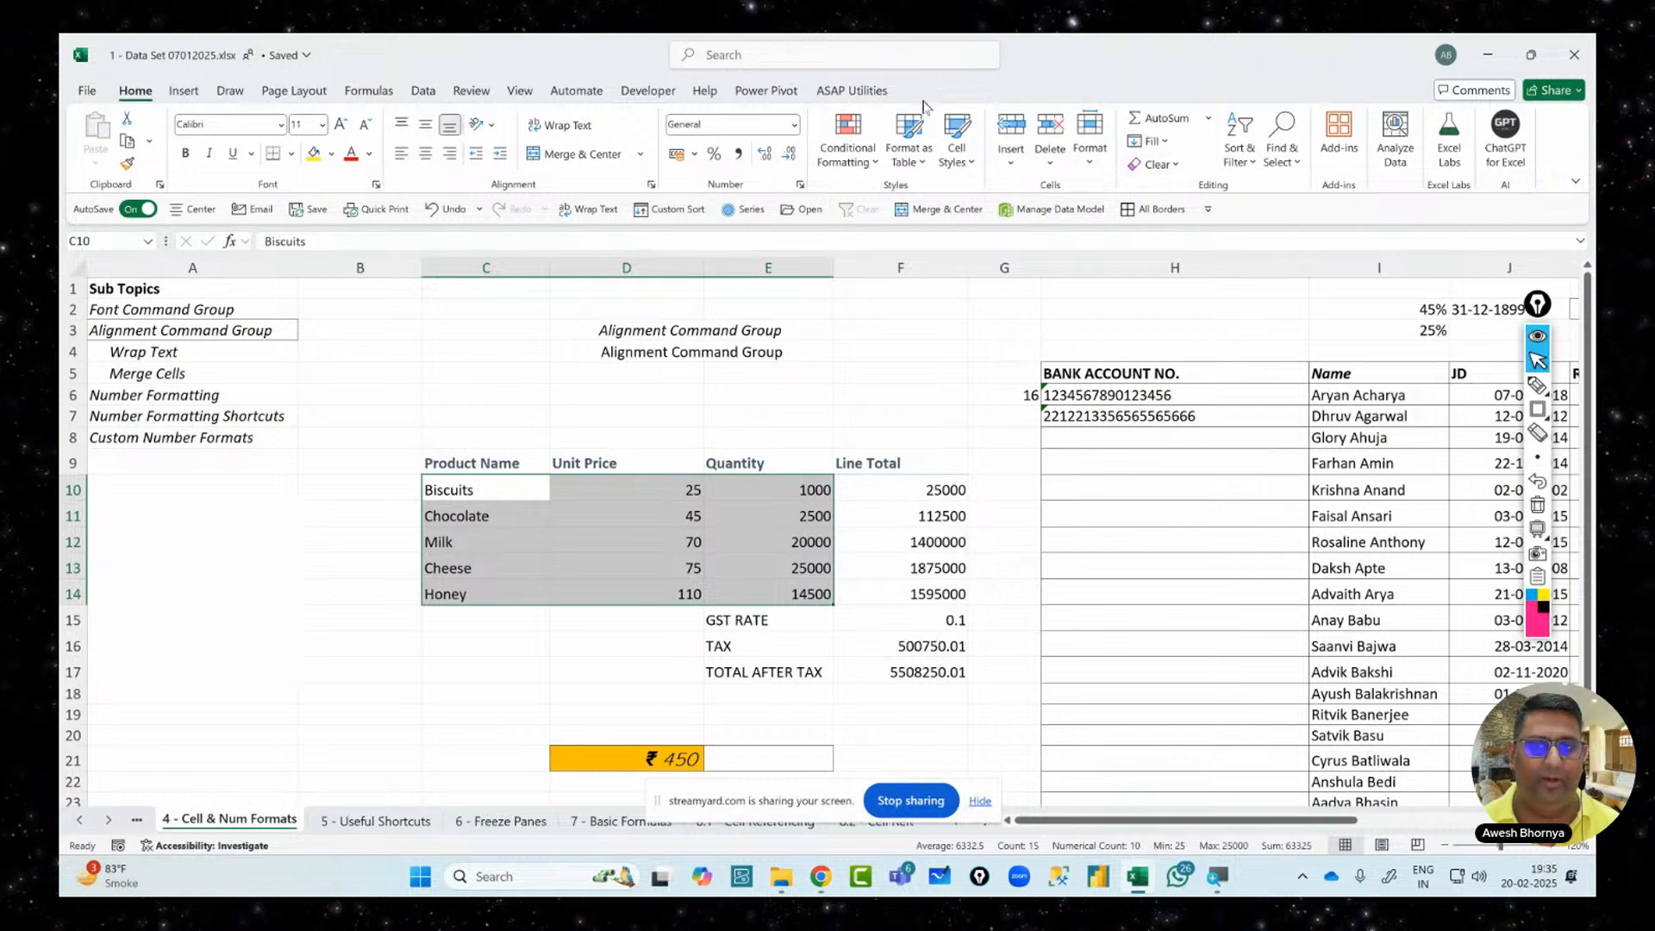
{"action": "left_click", "coordinate": [957, 142]}
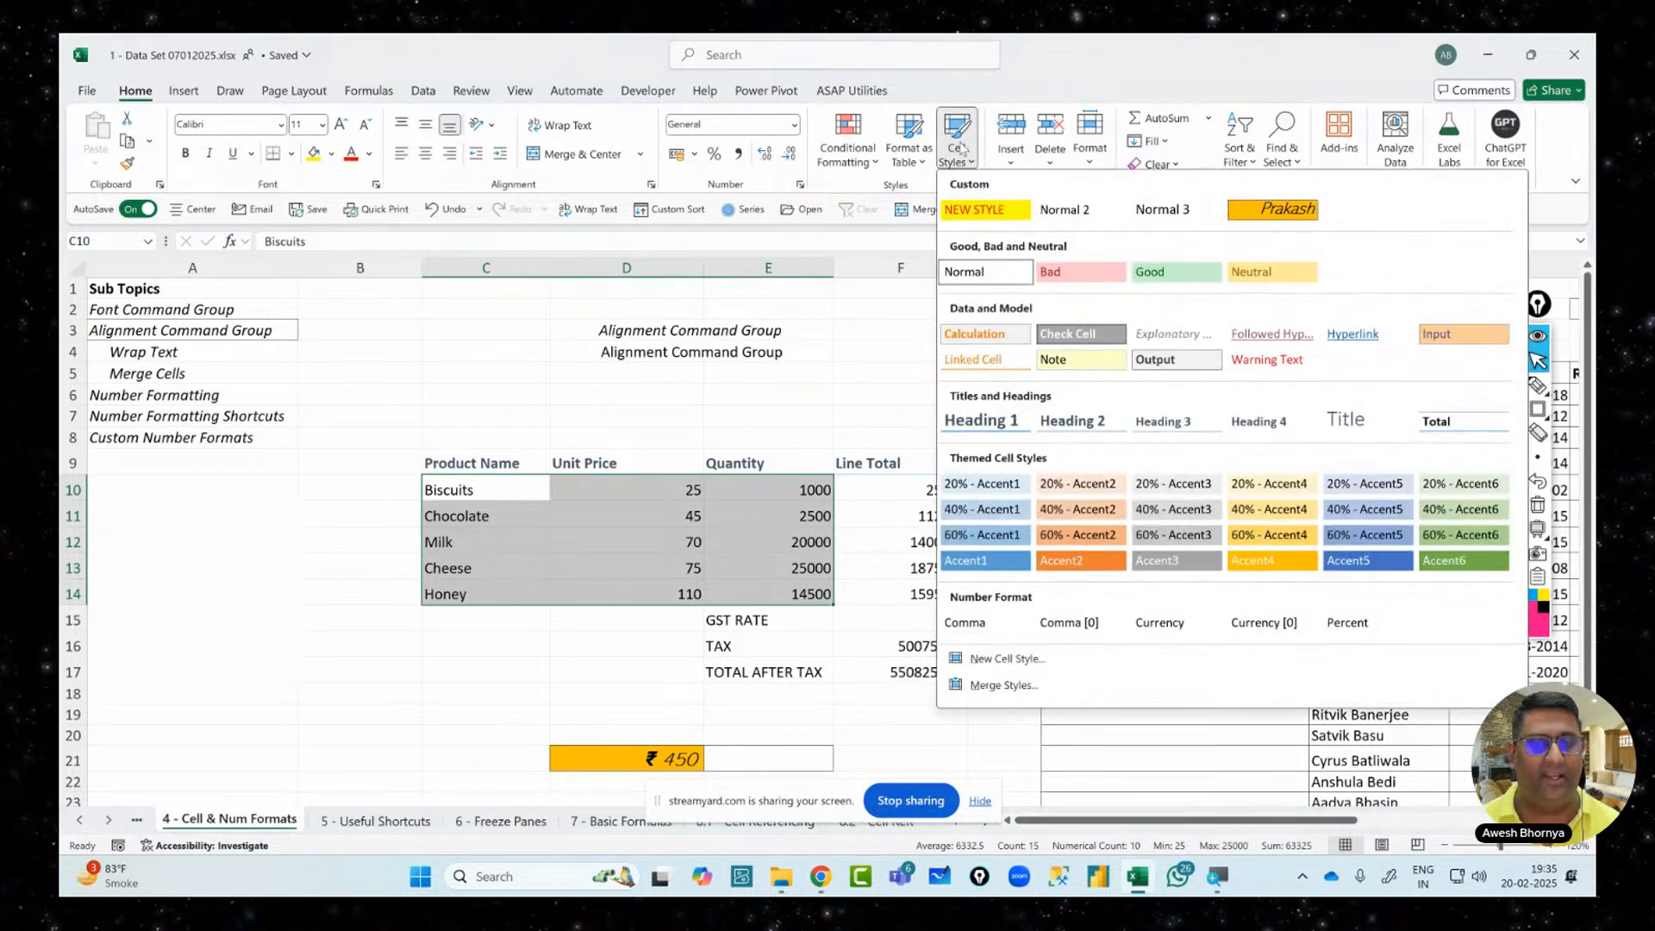
{"action": "left_click", "coordinate": [1446, 338]}
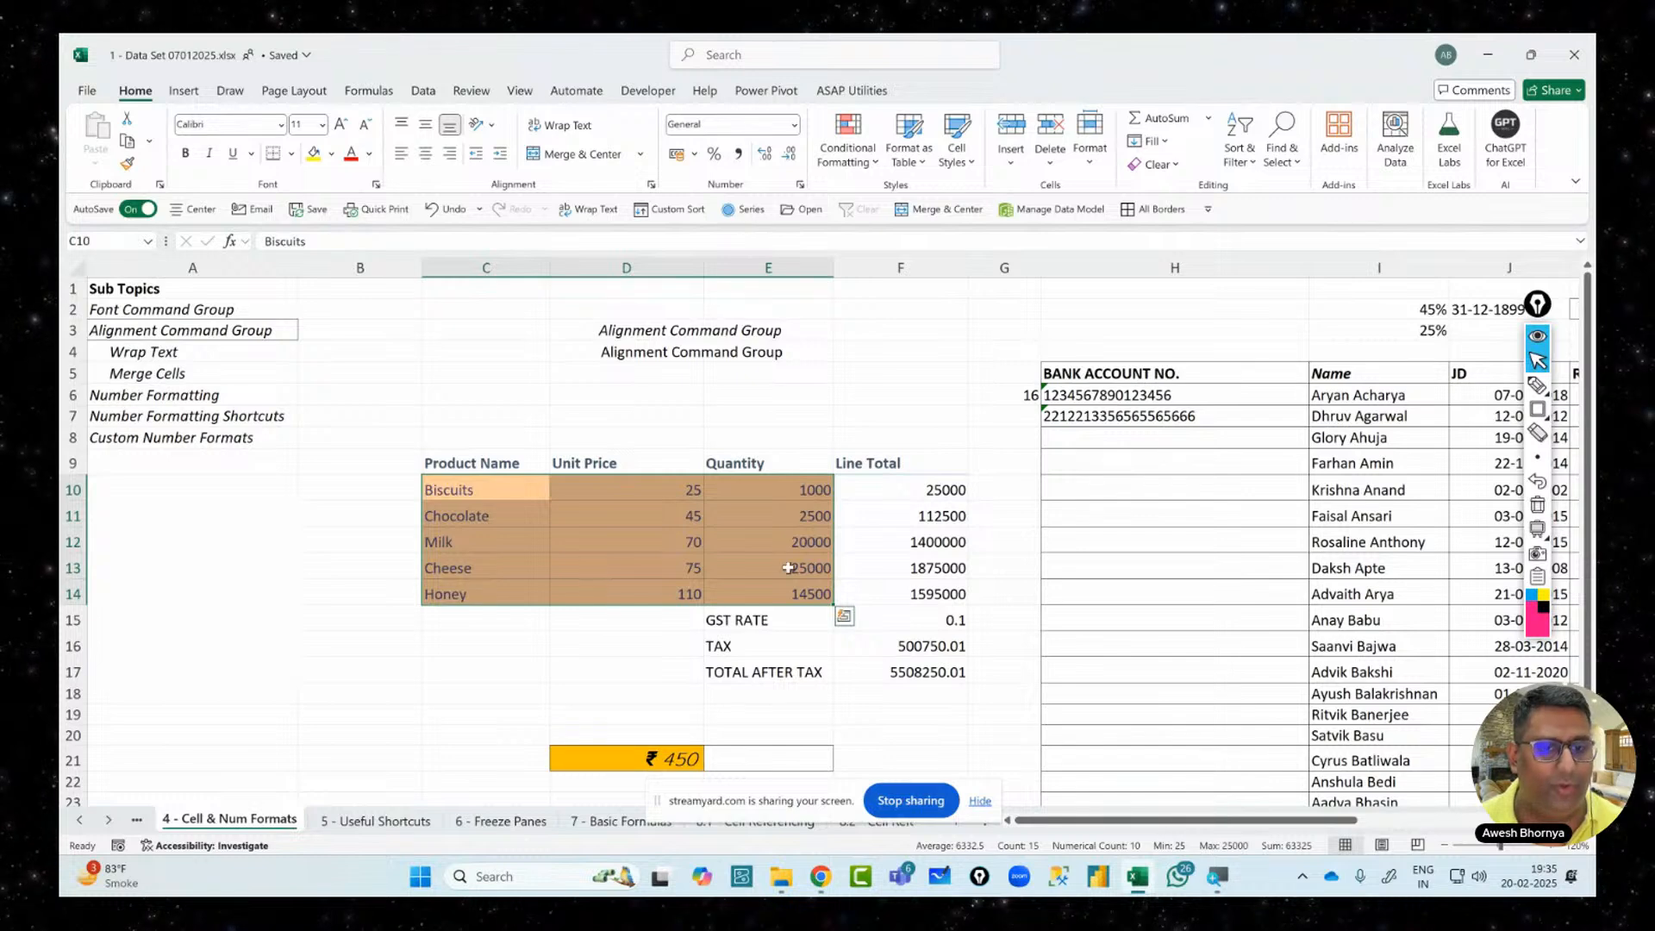
{"action": "left_click", "coordinate": [524, 518]}
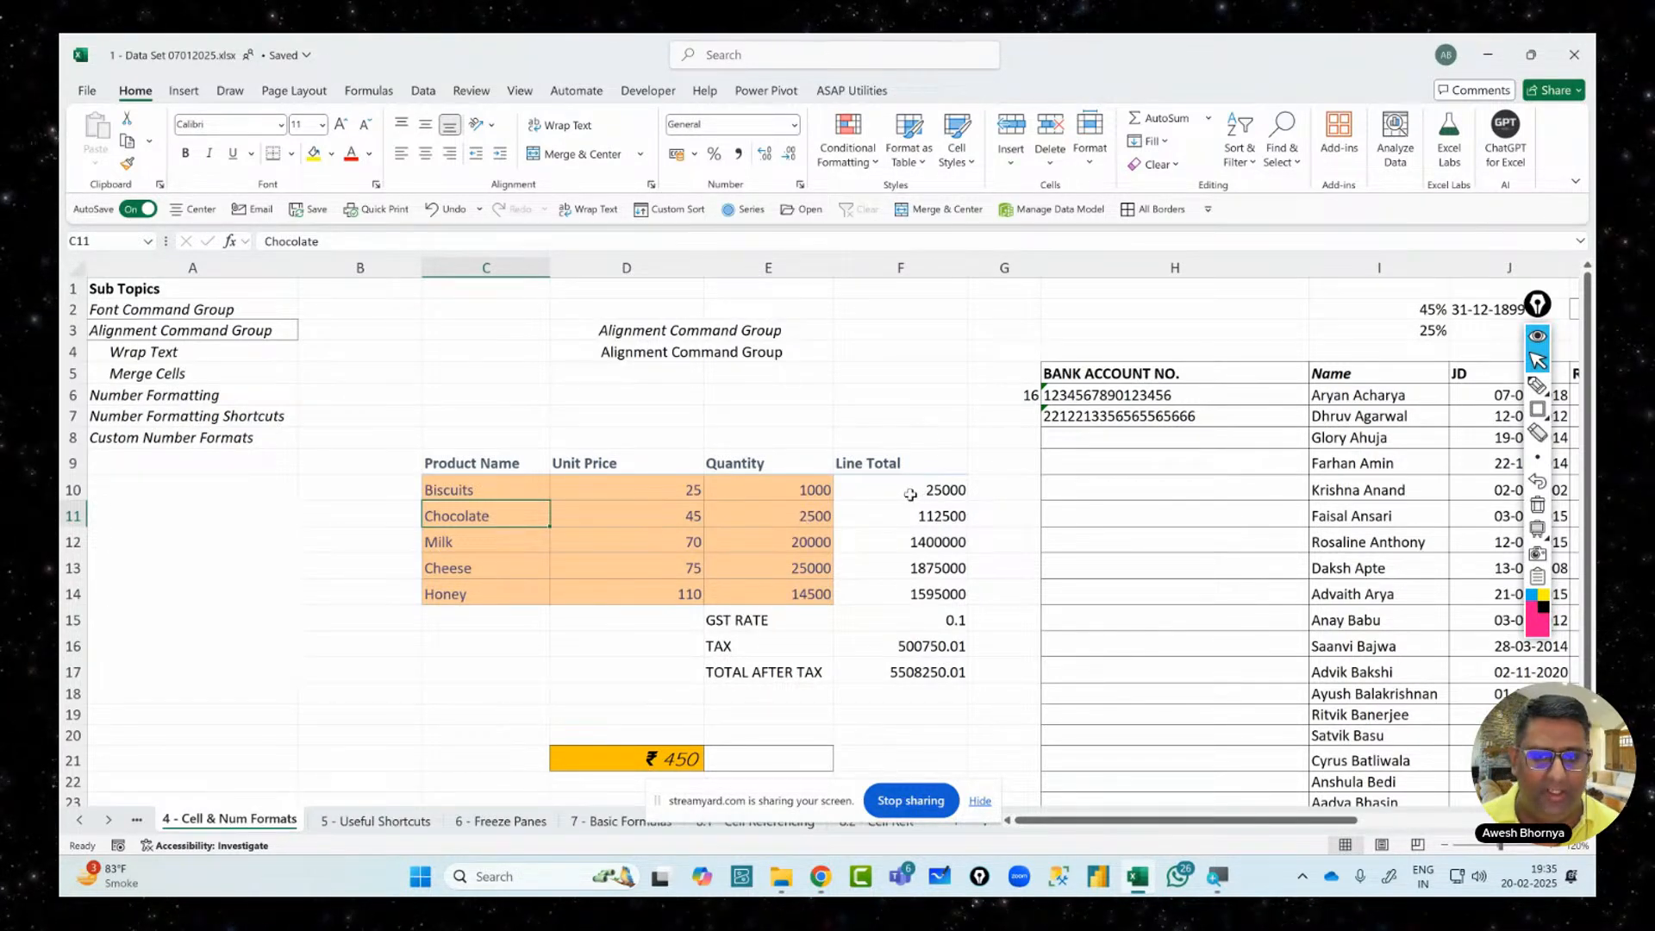
Apply Calculation style to the line totals, Input to the GST RATE row, Calculation to TAX and TOTAL rows
{"action": "left_click_drag", "start_coordinate": [908, 488], "coordinate": [917, 594]}
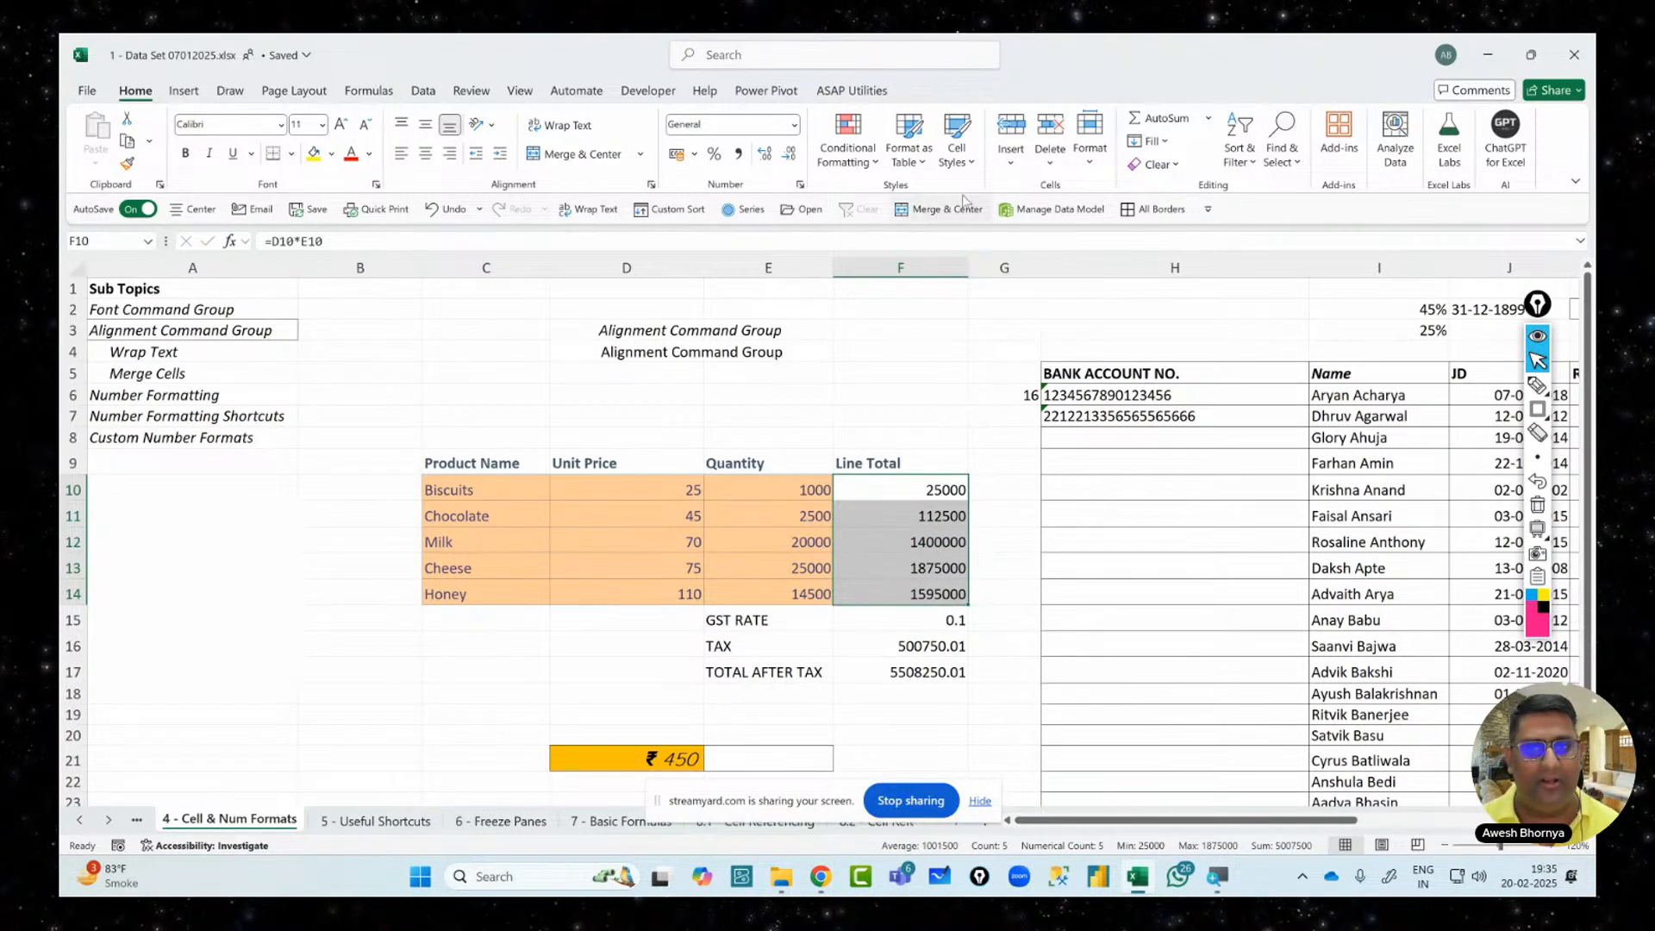
{"action": "left_click", "coordinate": [959, 160]}
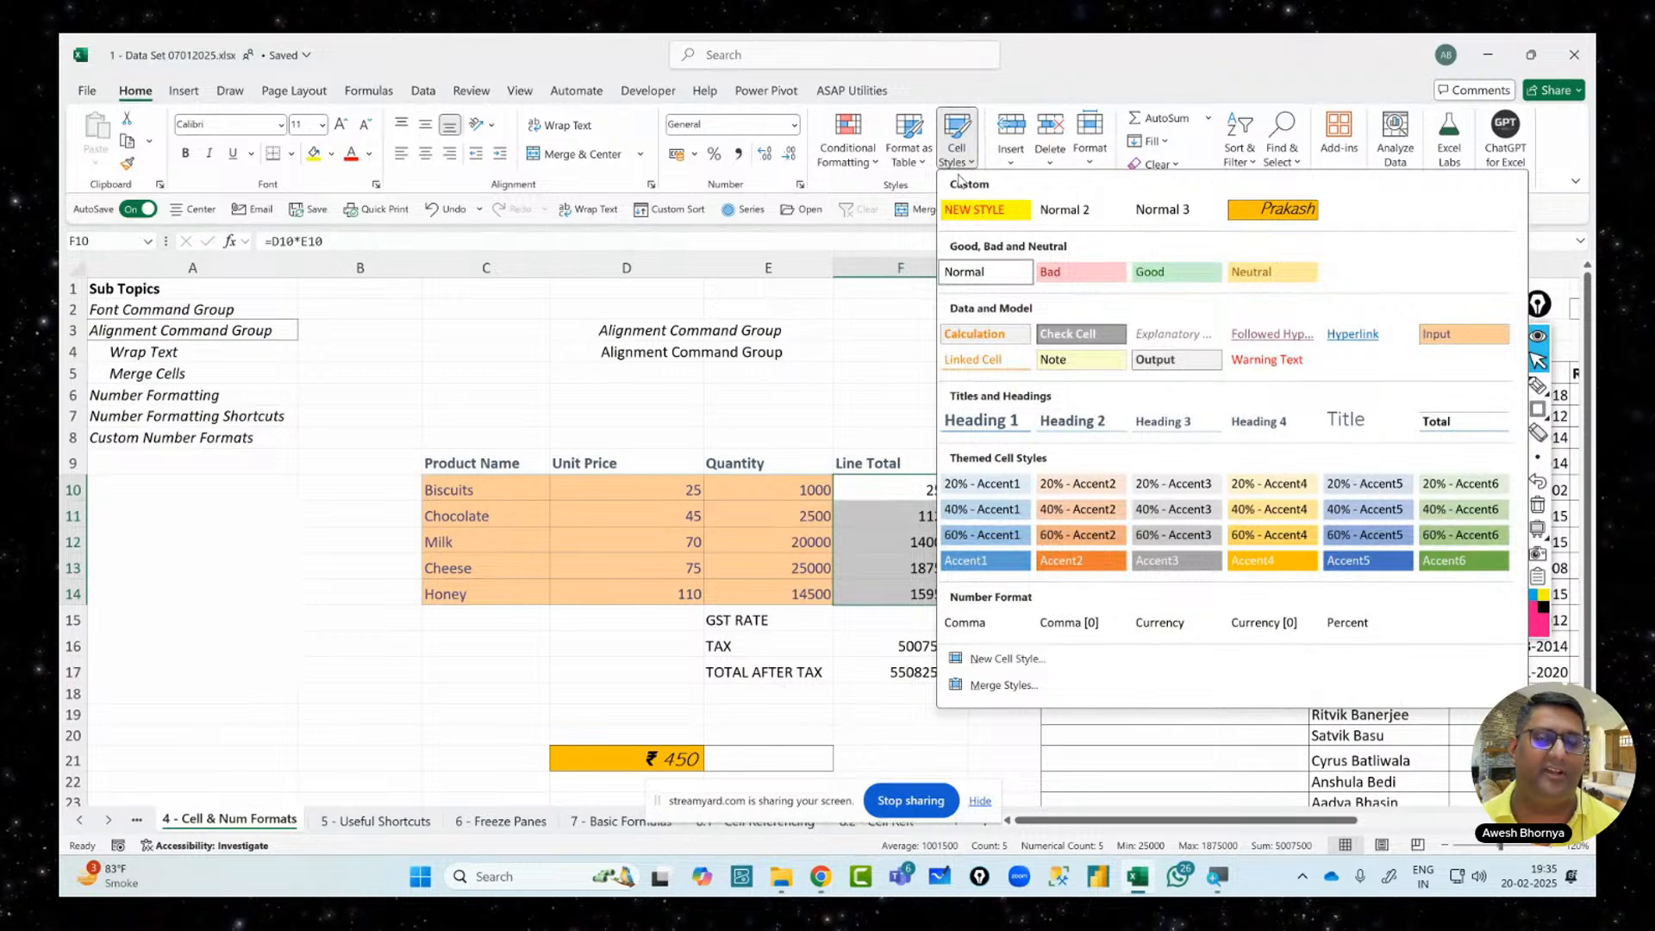
{"action": "left_click", "coordinate": [996, 342]}
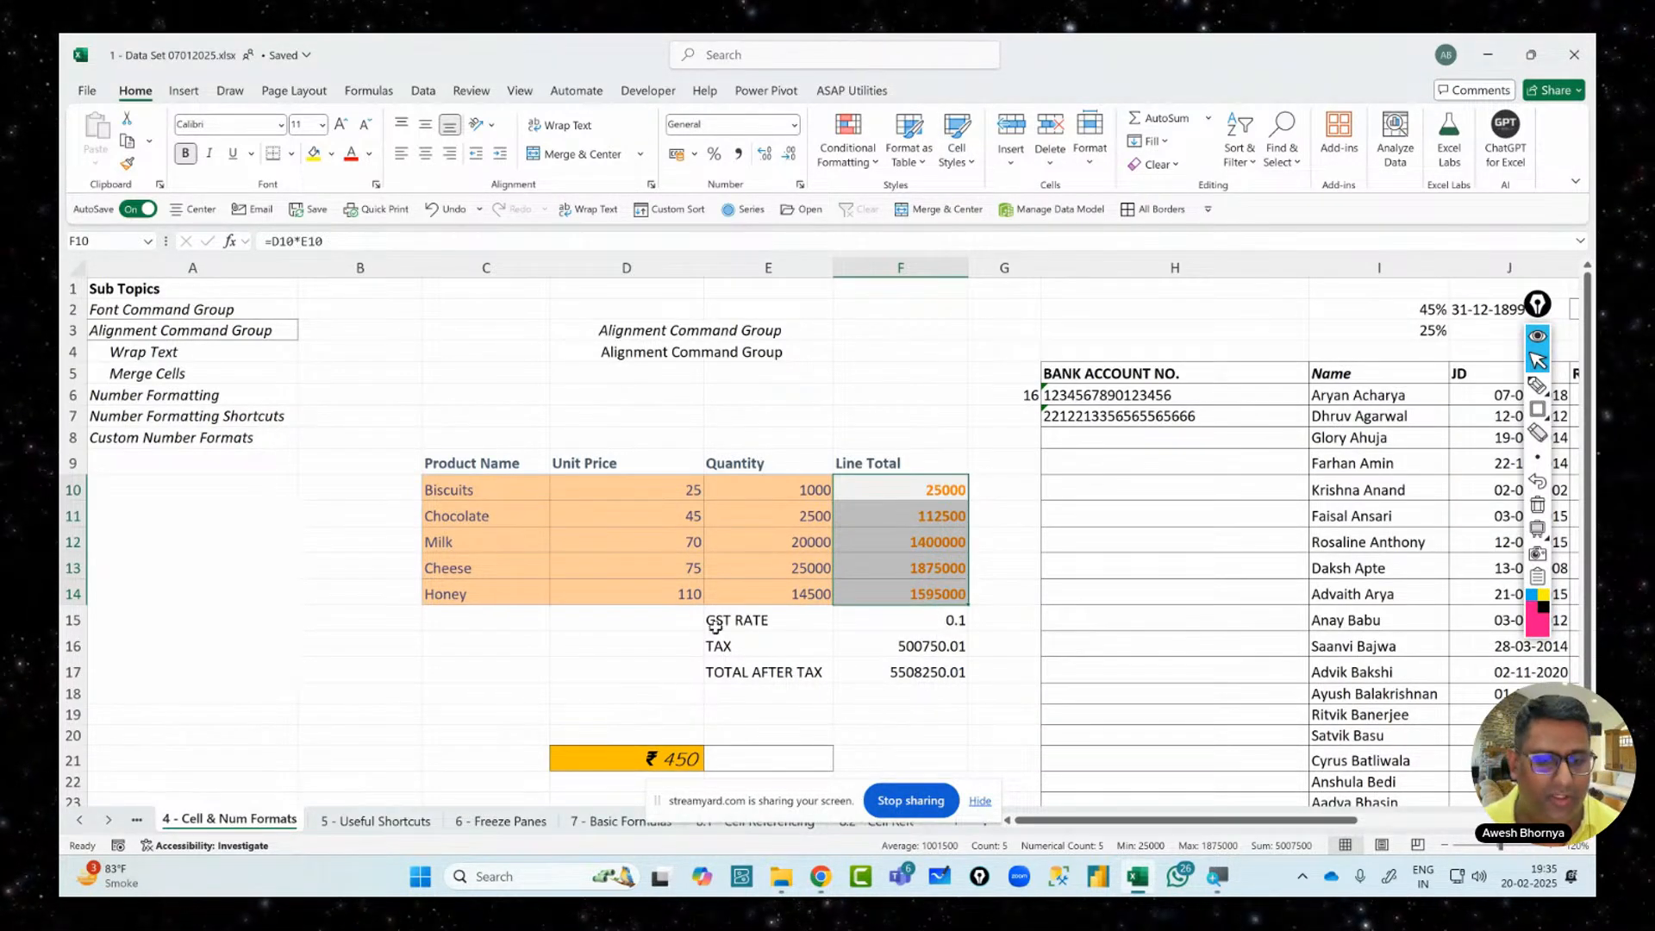
{"action": "left_click_drag", "start_coordinate": [717, 618], "coordinate": [897, 614]}
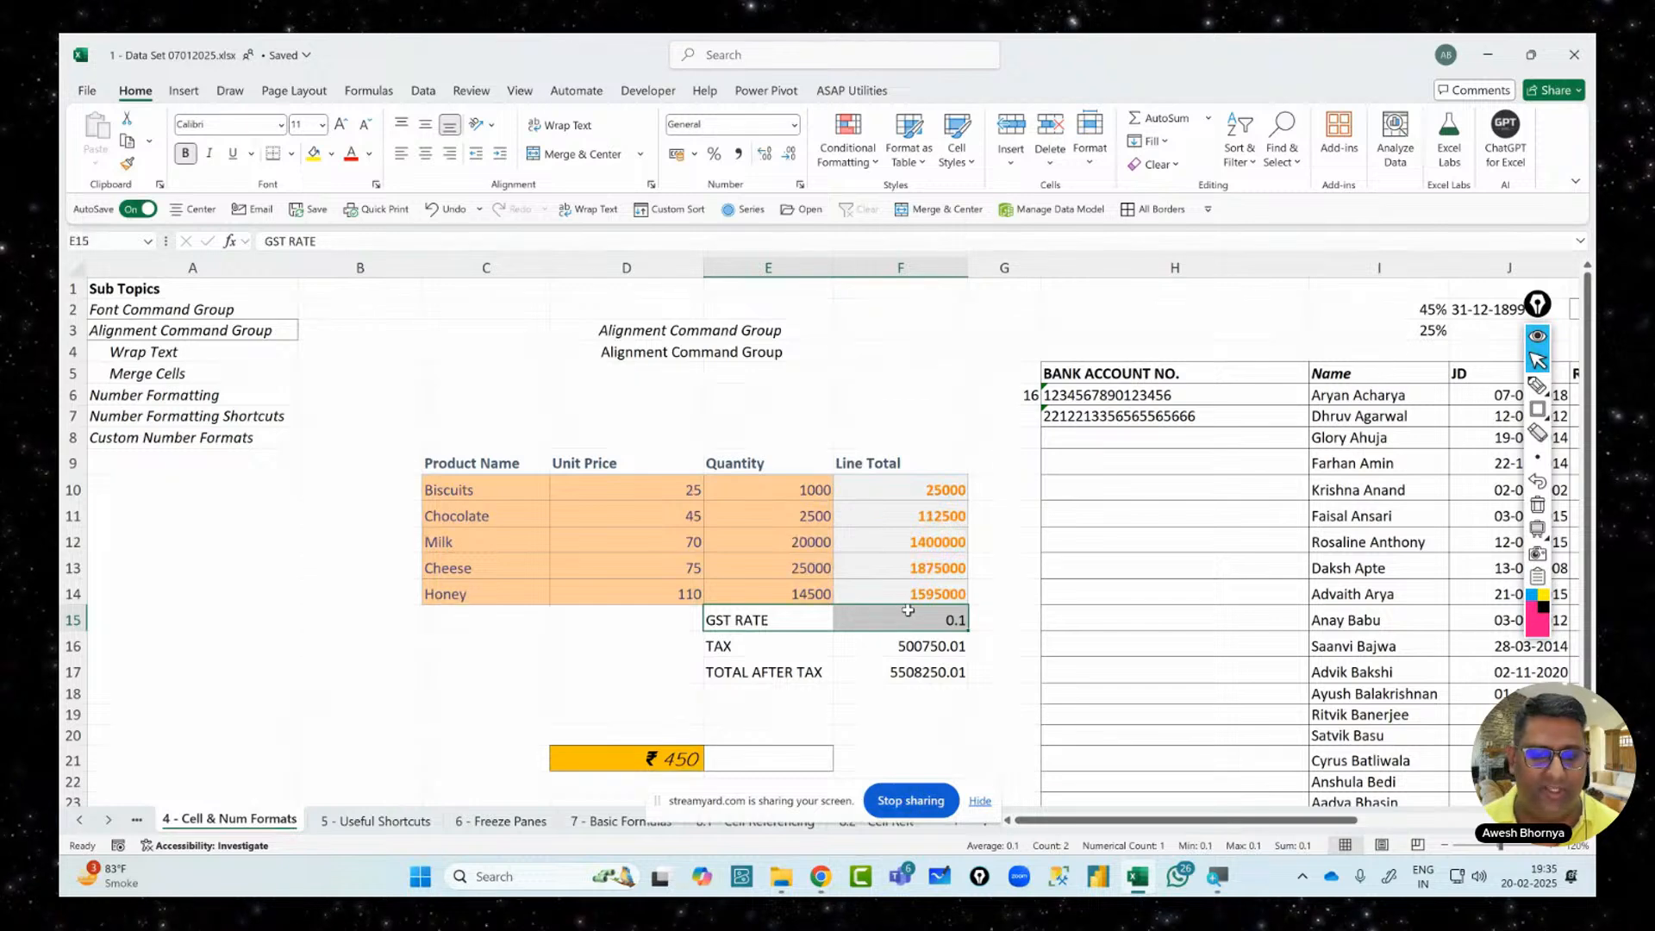
{"action": "left_click", "coordinate": [957, 153]}
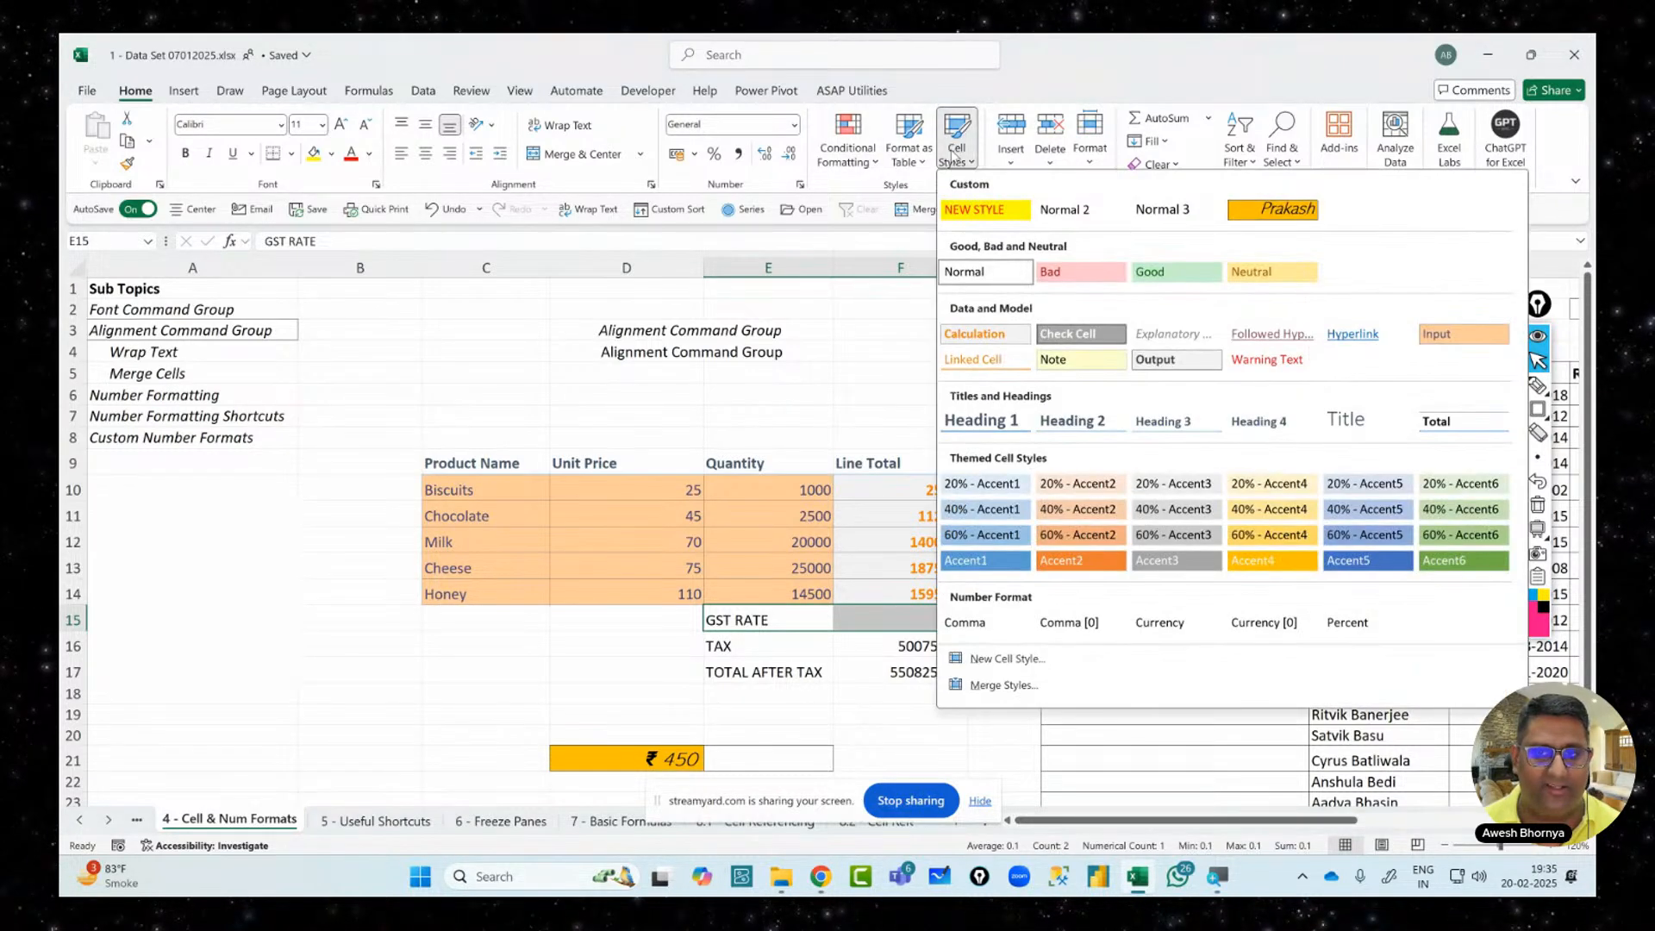
{"action": "left_click", "coordinate": [1464, 333]}
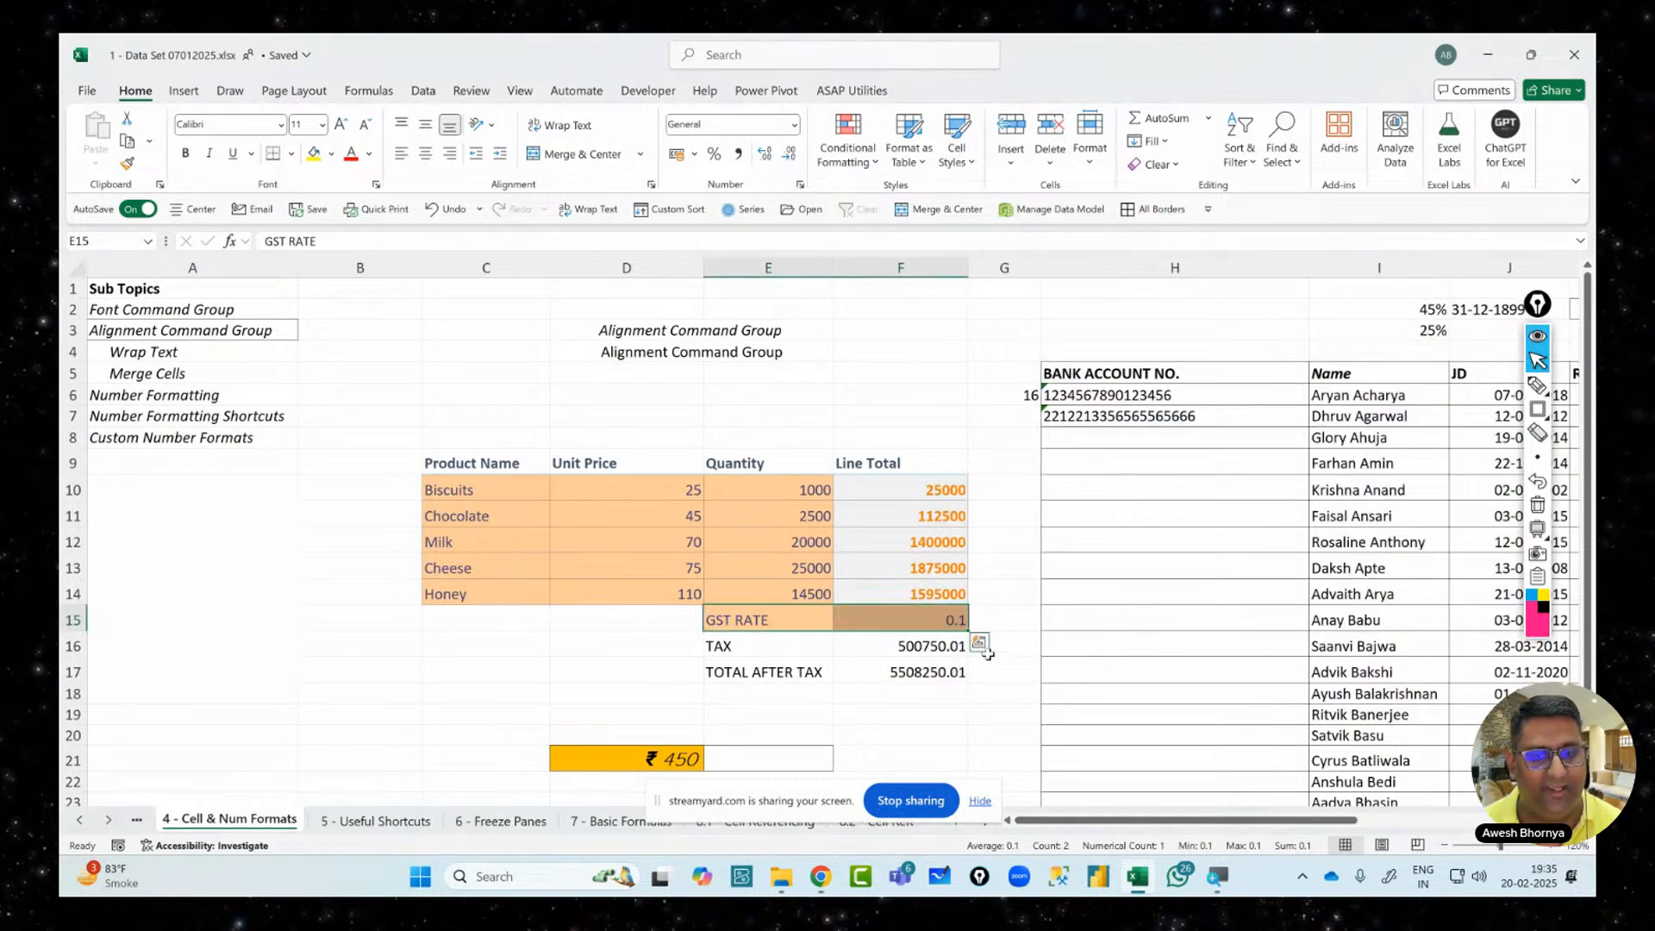
{"action": "left_click_drag", "start_coordinate": [733, 647], "coordinate": [927, 673]}
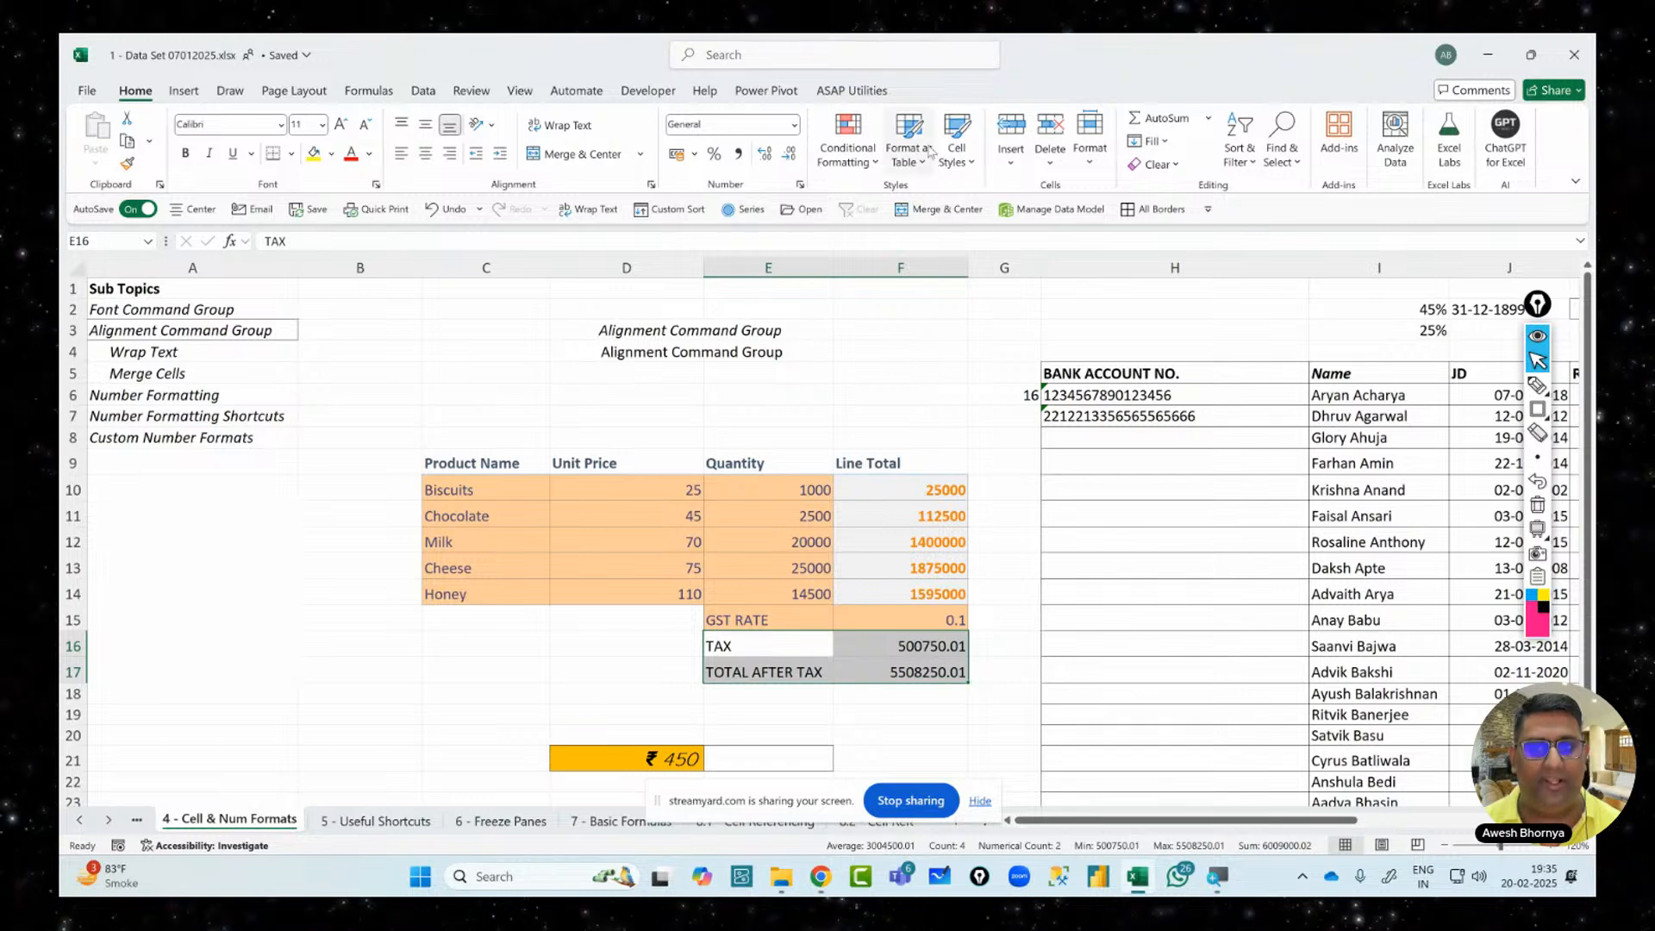
{"action": "left_click", "coordinate": [961, 157]}
{"action": "left_click", "coordinate": [964, 336]}
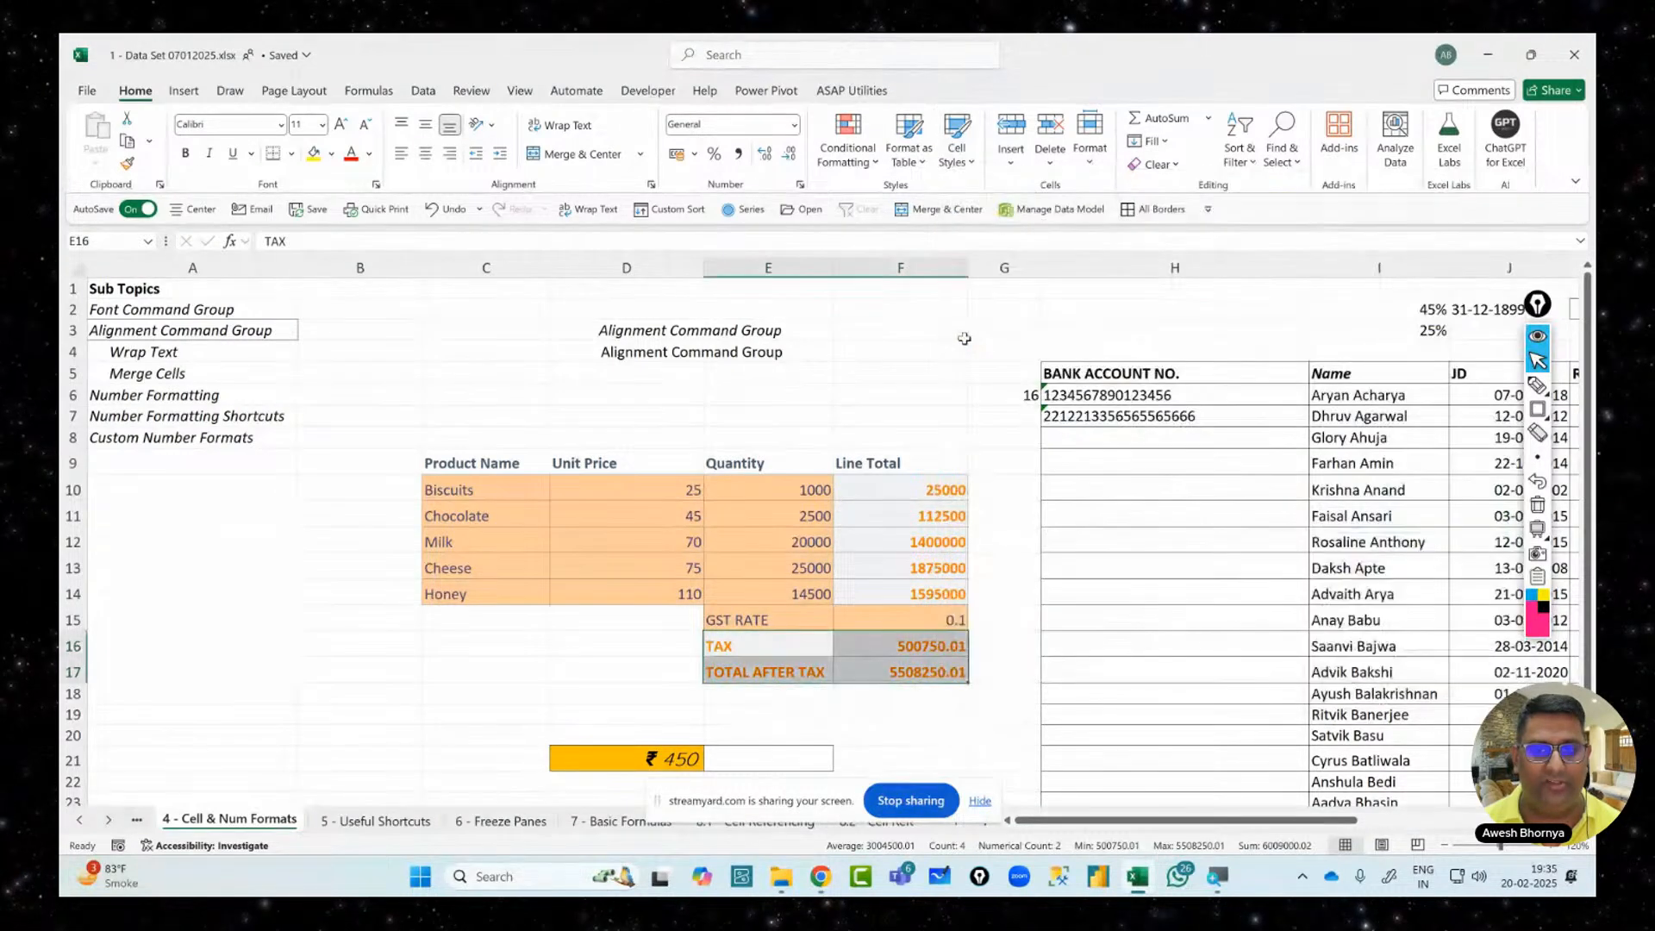
{"action": "left_click", "coordinate": [856, 439]}
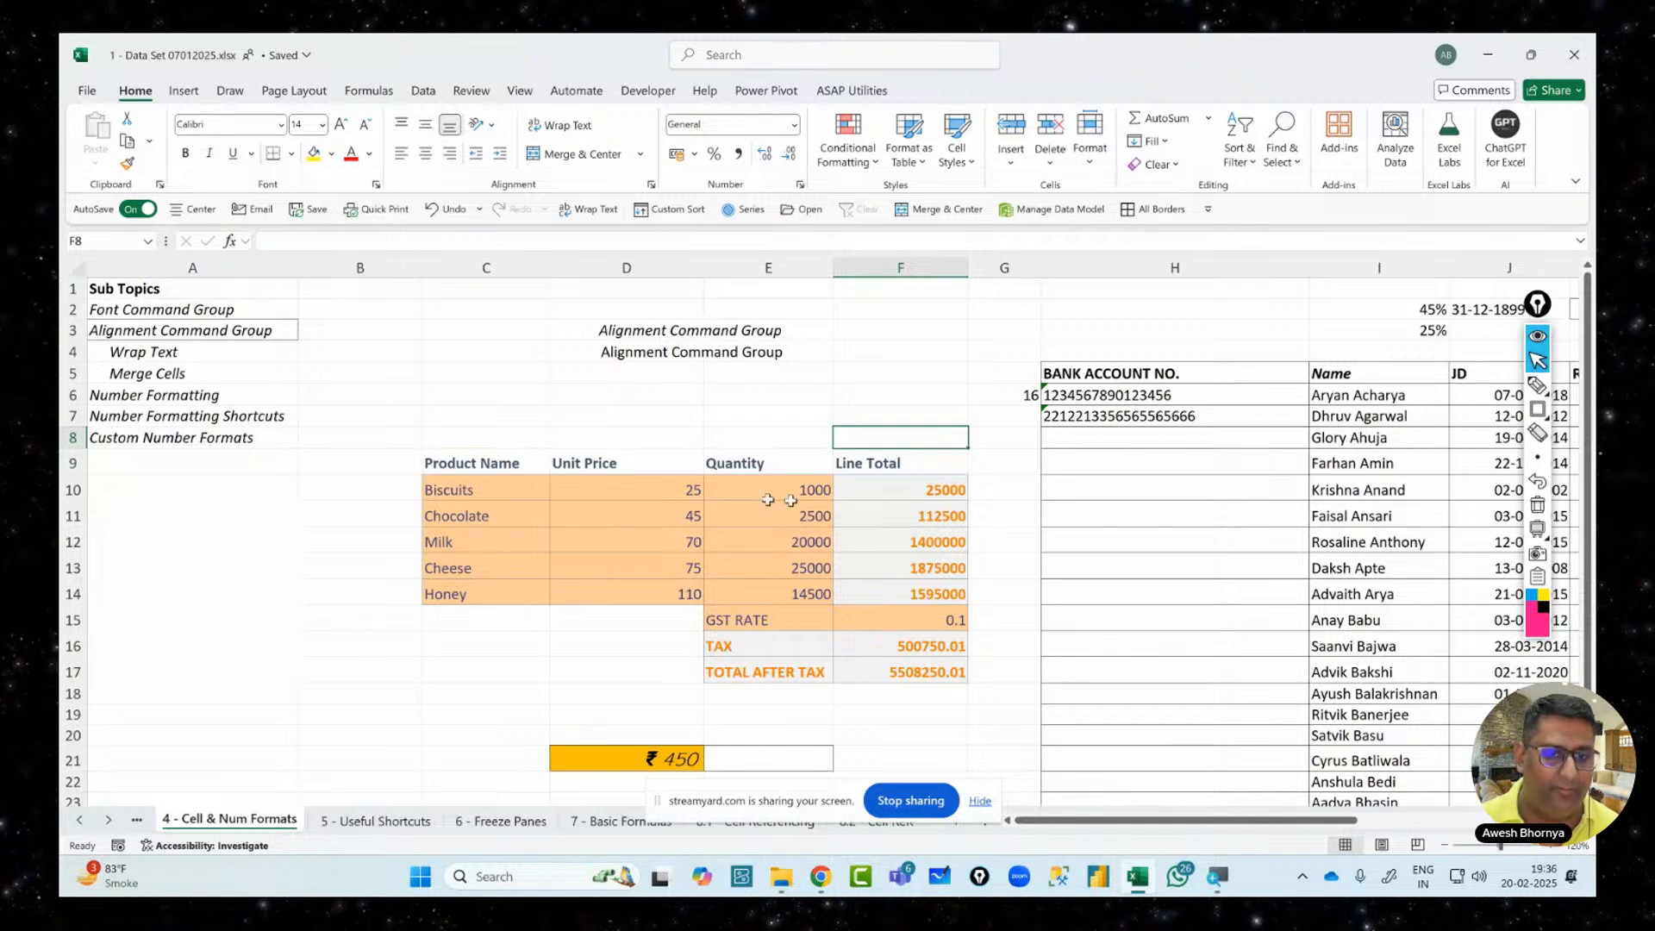
Format Unit Prices D10:D14 as rupee currency with Ctrl+Shift+4, showing ₹25.00 to ₹110.00
{"action": "left_click_drag", "start_coordinate": [618, 491], "coordinate": [633, 598]}
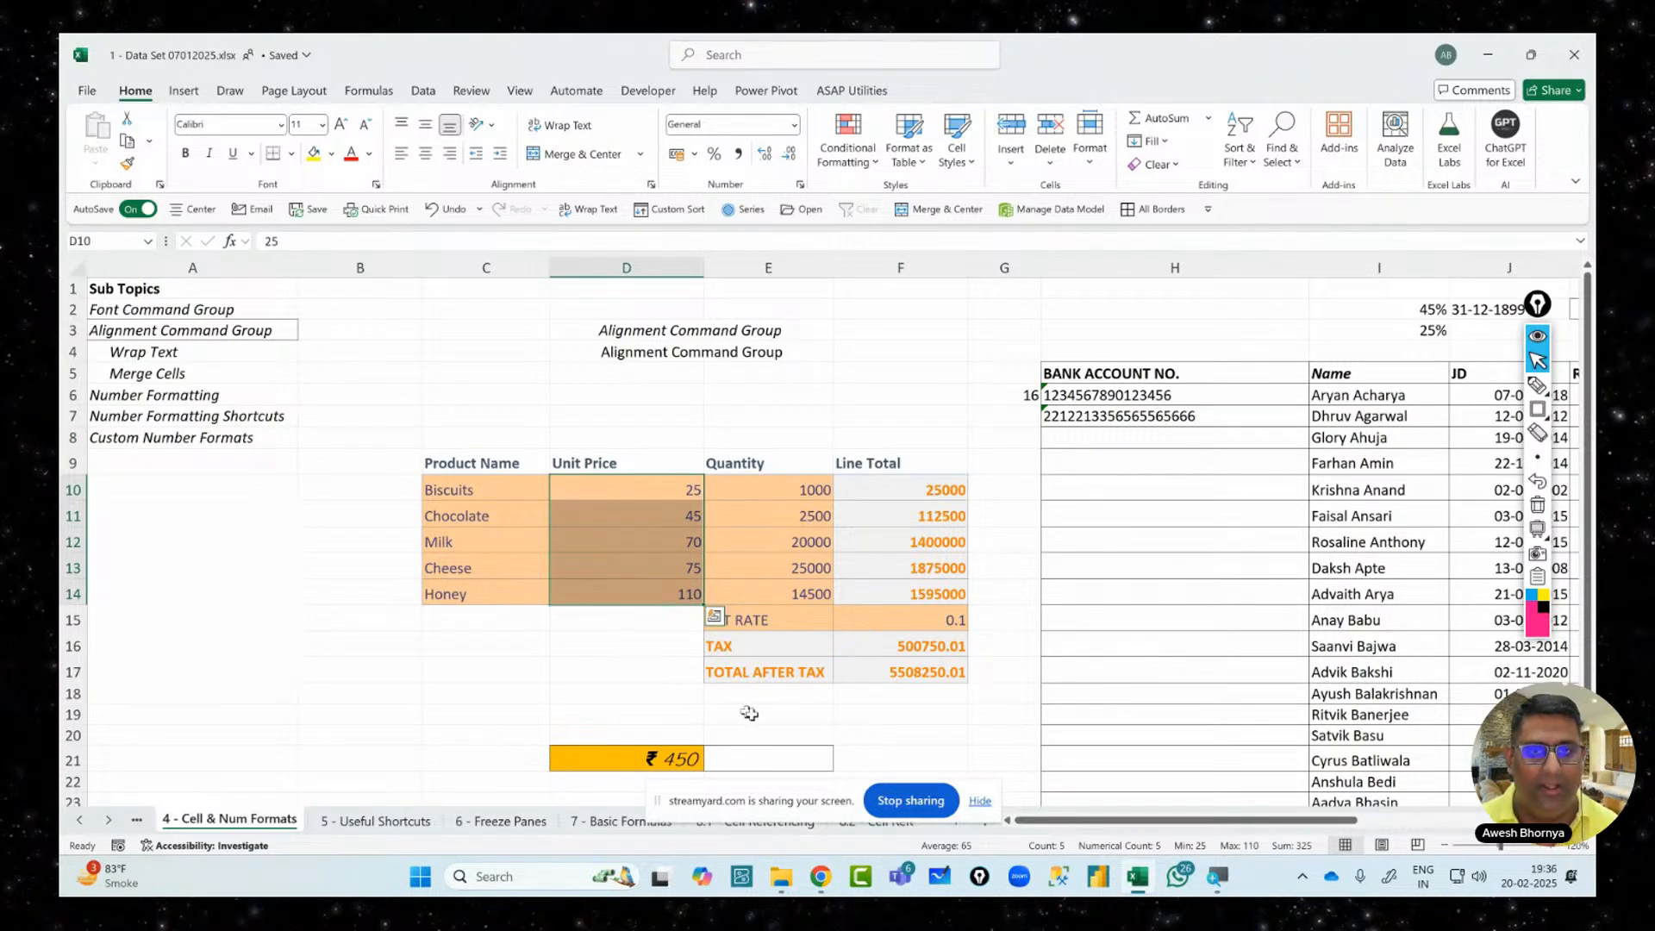
{"action": "left_click", "coordinate": [794, 127]}
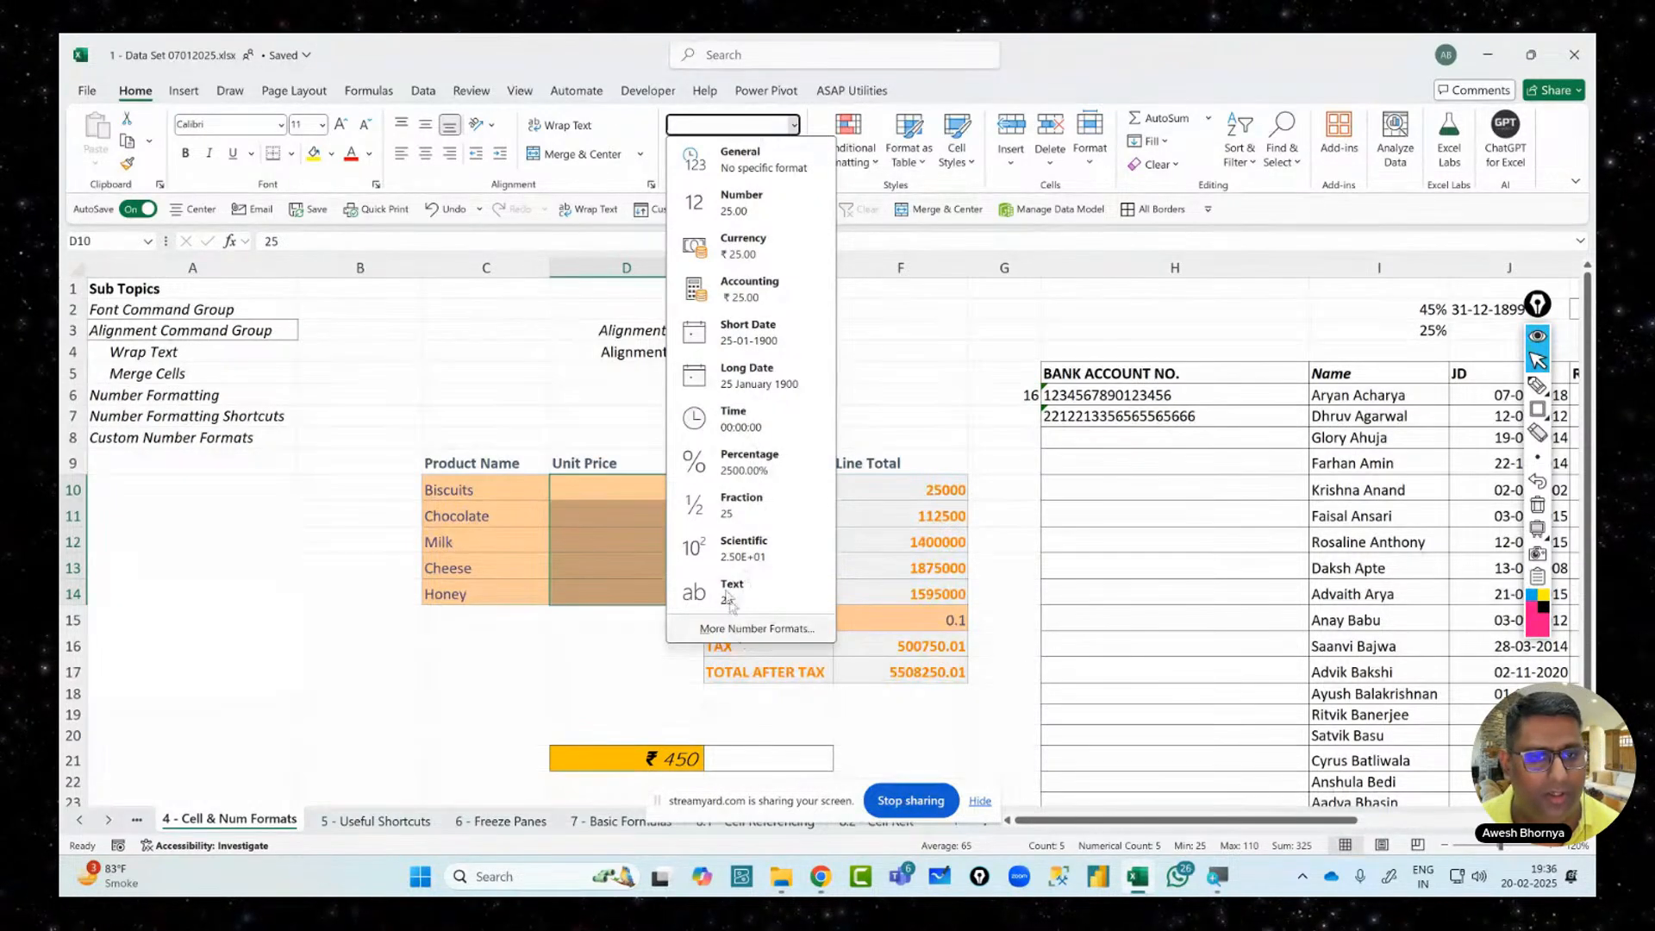
{"action": "key", "text": "Escape"}
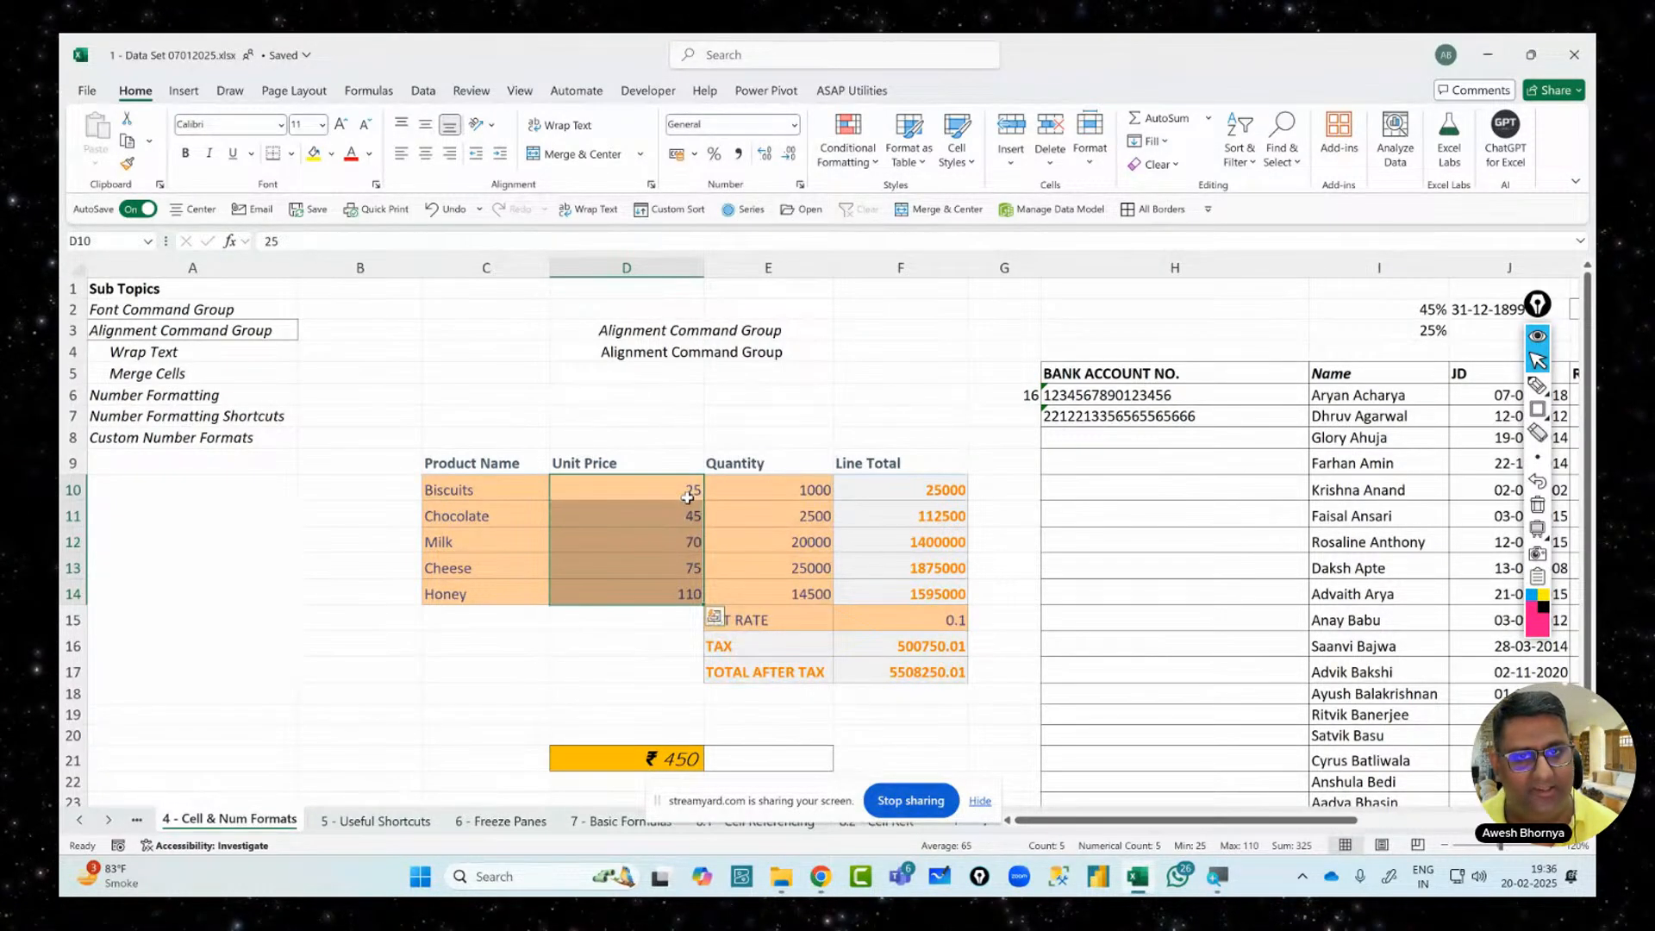
{"action": "left_click_drag", "start_coordinate": [684, 488], "coordinate": [670, 591]}
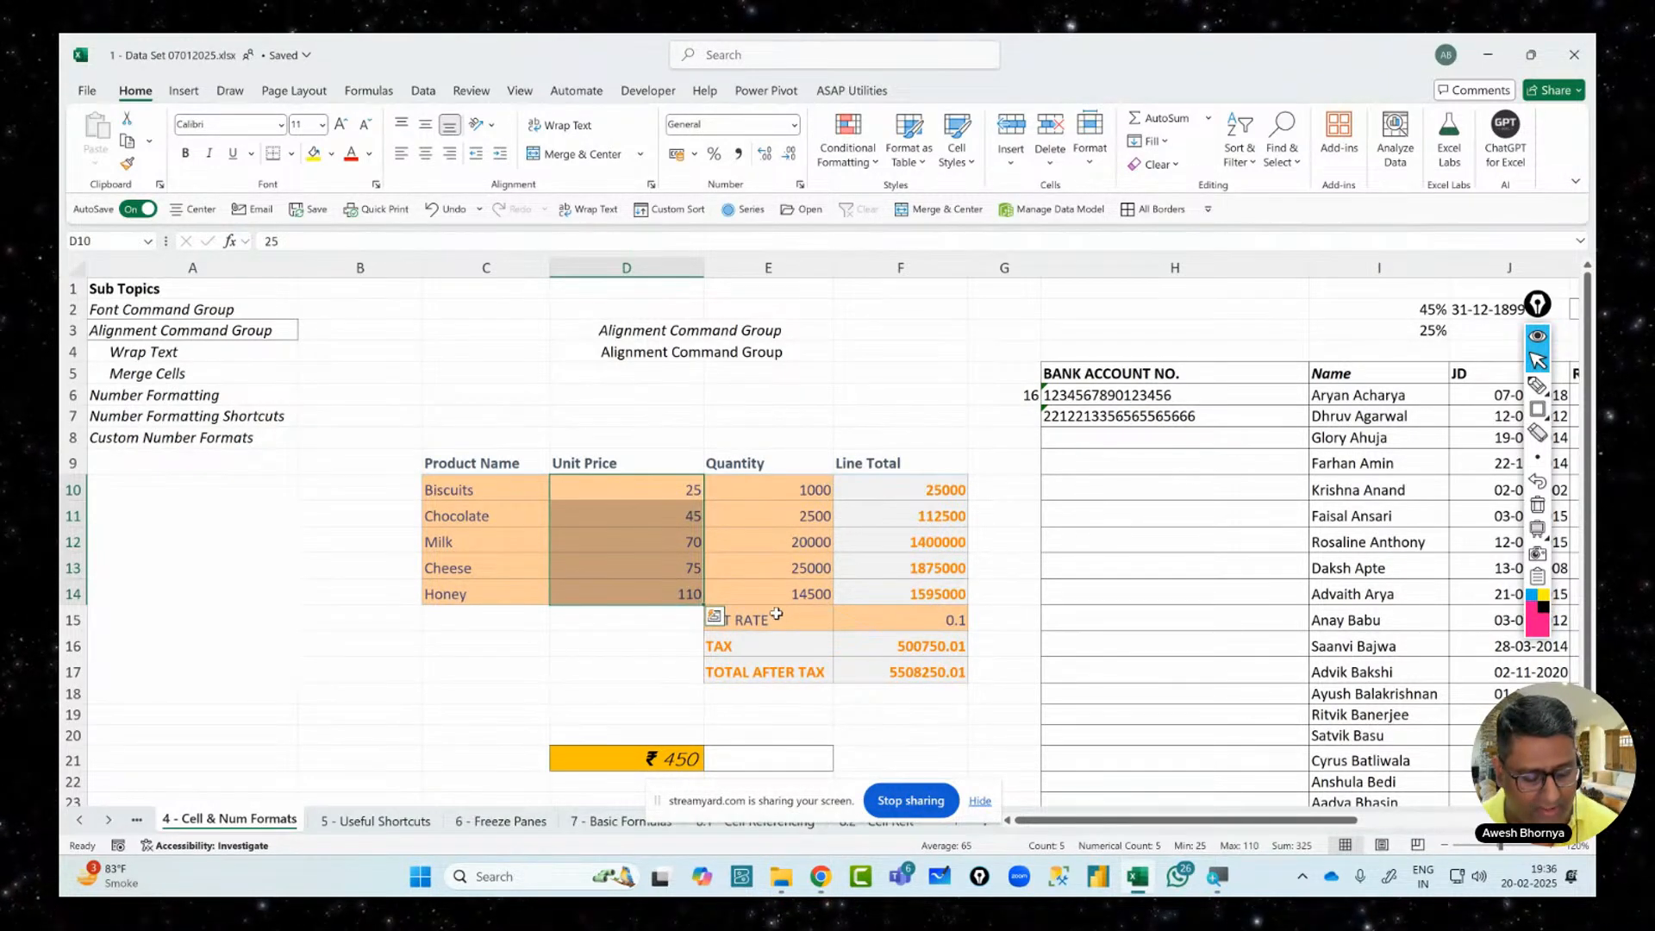
{"action": "key", "text": "ctrl+shift+4"}
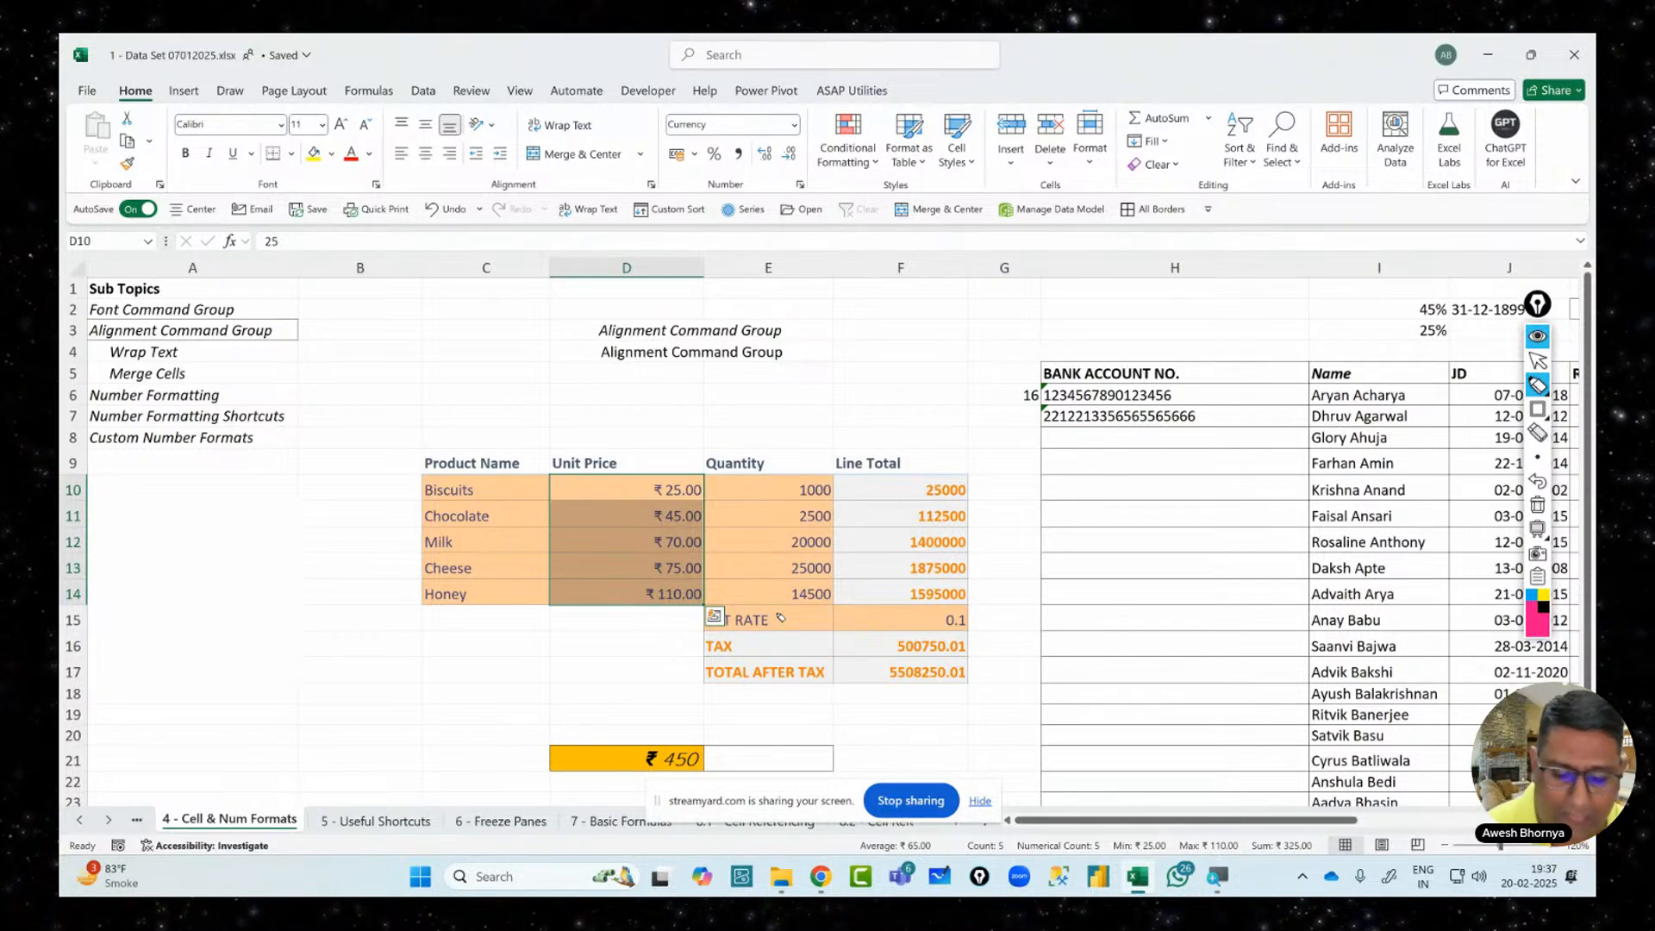
{"action": "left_click", "coordinate": [1539, 386]}
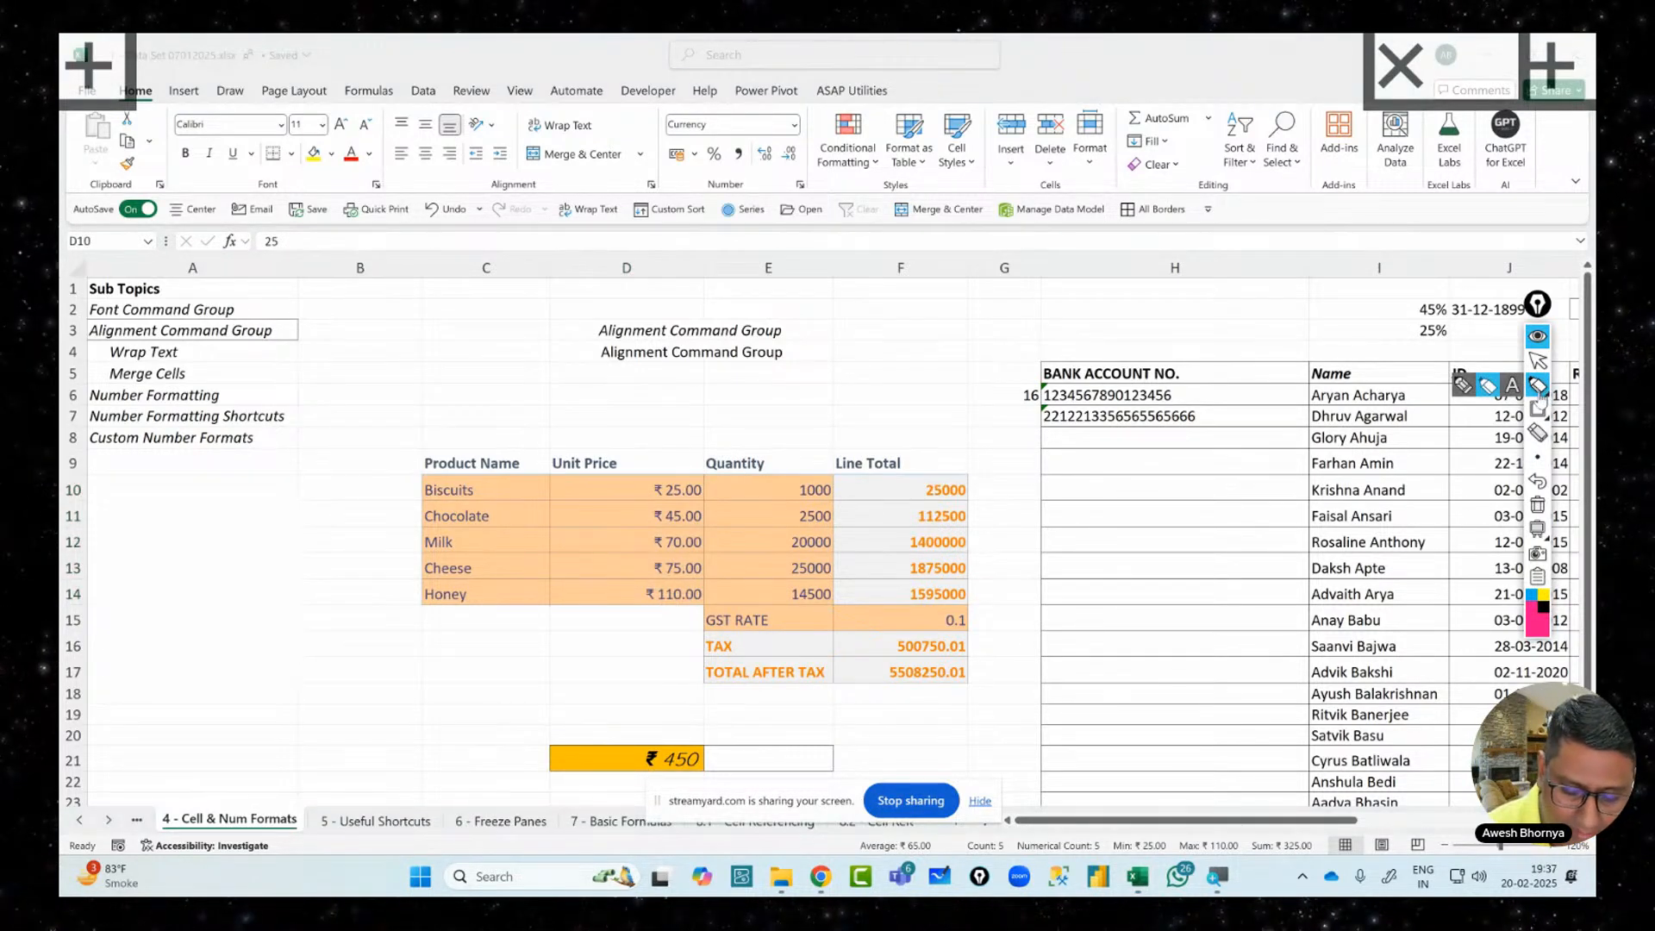
{"action": "left_click", "coordinate": [1464, 387]}
{"action": "left_click_drag", "start_coordinate": [765, 403], "coordinate": [774, 450]}
{"action": "mouse_move", "coordinate": [770, 413]}
{"action": "left_mouse_down"}
{"action": "mouse_move", "coordinate": [791, 448]}
{"action": "mouse_move", "coordinate": [830, 403]}
{"action": "mouse_move", "coordinate": [945, 365]}
{"action": "mouse_move", "coordinate": [954, 385]}
{"action": "left_mouse_up"}
{"action": "mouse_move", "coordinate": [964, 362]}
{"action": "left_mouse_down"}
{"action": "mouse_move", "coordinate": [992, 421]}
{"action": "mouse_move", "coordinate": [978, 424]}
{"action": "left_mouse_up"}
{"action": "left_click_drag", "start_coordinate": [970, 449], "coordinate": [999, 526]}
{"action": "mouse_move", "coordinate": [974, 511]}
{"action": "left_mouse_down"}
{"action": "mouse_move", "coordinate": [999, 526]}
{"action": "mouse_move", "coordinate": [1007, 493]}
{"action": "left_mouse_up"}
{"action": "left_click_drag", "start_coordinate": [987, 671], "coordinate": [1017, 664]}
{"action": "left_click_drag", "start_coordinate": [1011, 562], "coordinate": [1045, 698]}
{"action": "left_click_drag", "start_coordinate": [1069, 616], "coordinate": [1062, 651]}
{"action": "left_click_drag", "start_coordinate": [1108, 608], "coordinate": [1108, 700]}
{"action": "left_click_drag", "start_coordinate": [1136, 623], "coordinate": [1147, 619]}
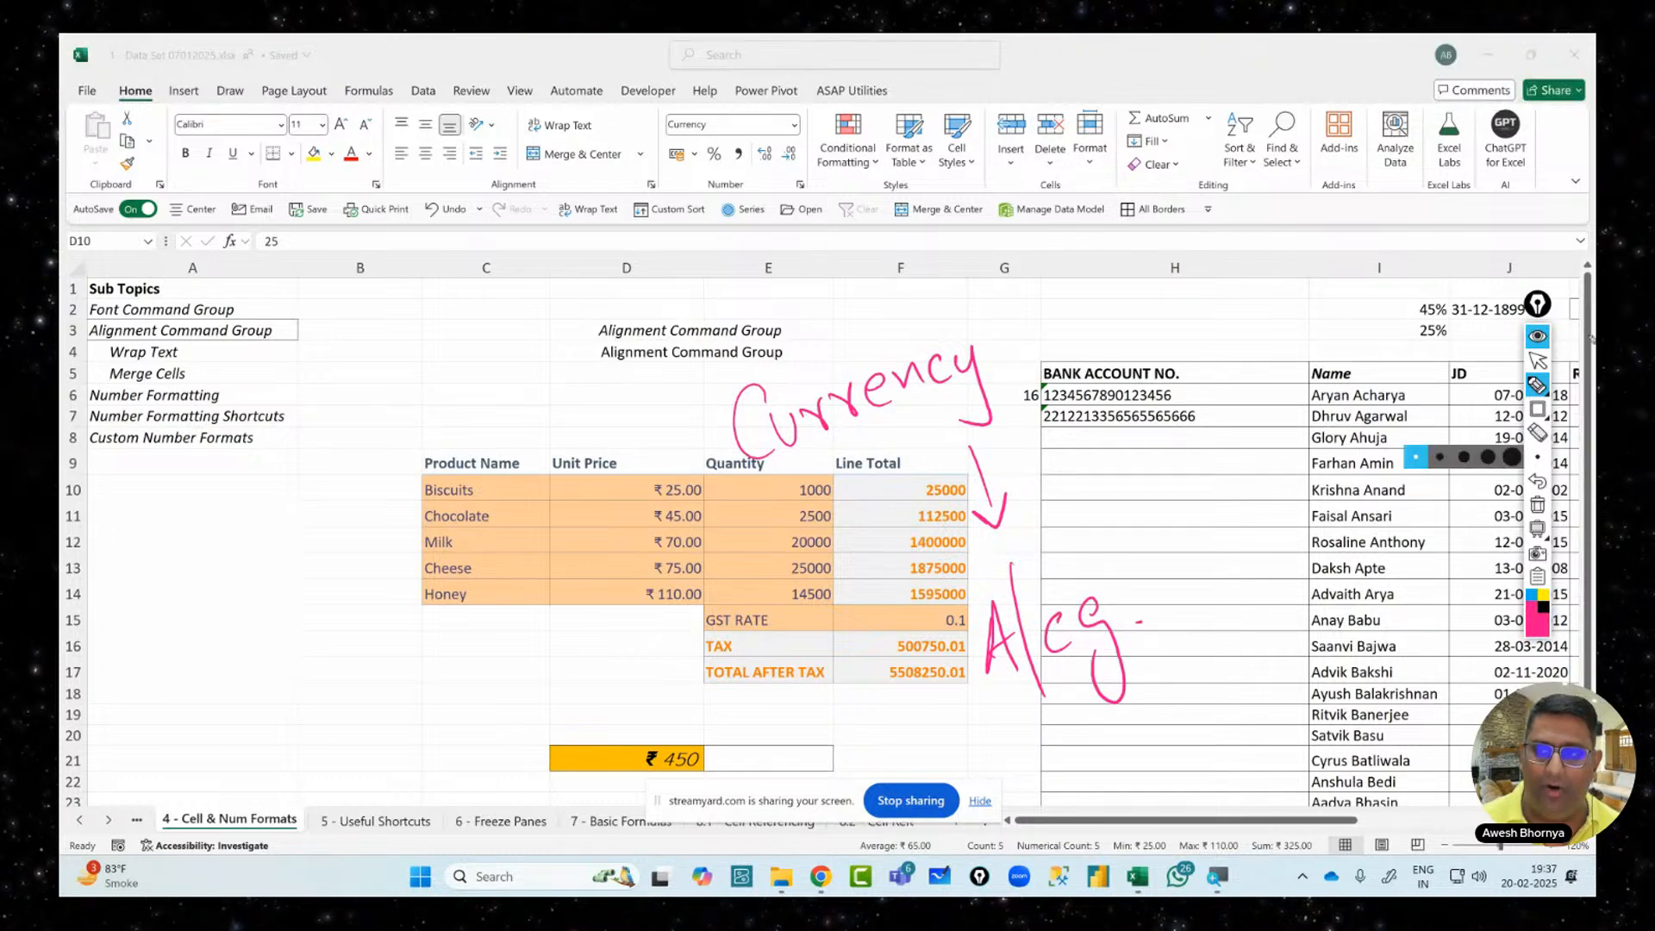
{"action": "left_click", "coordinate": [1538, 361]}
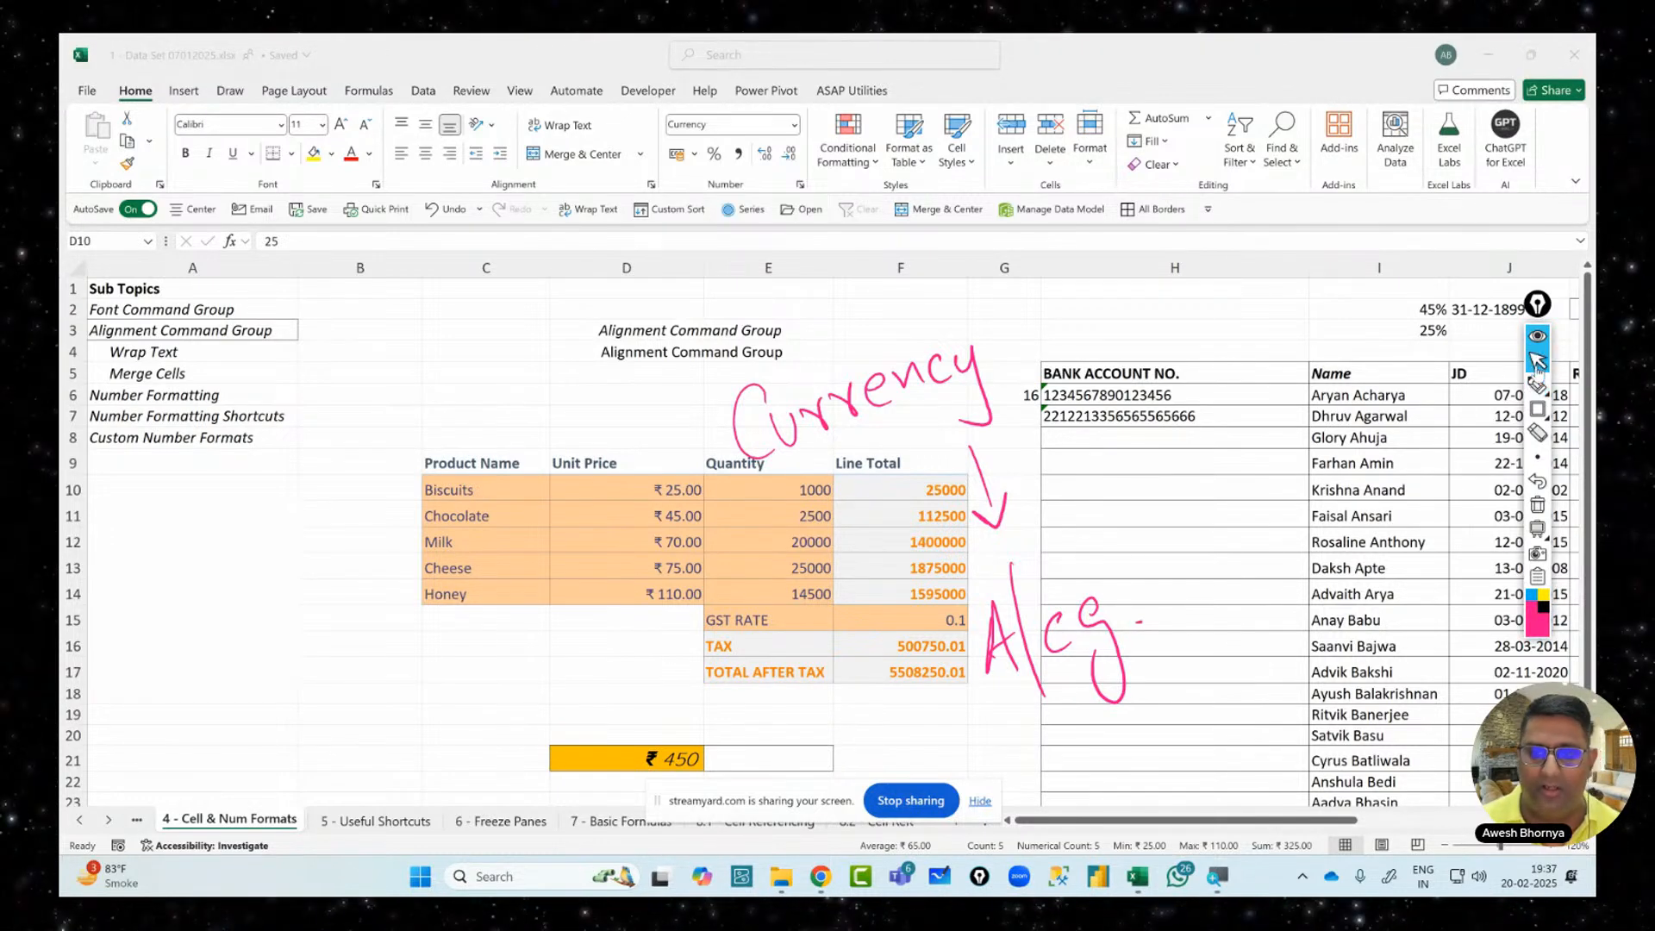
{"action": "left_click", "coordinate": [1539, 506]}
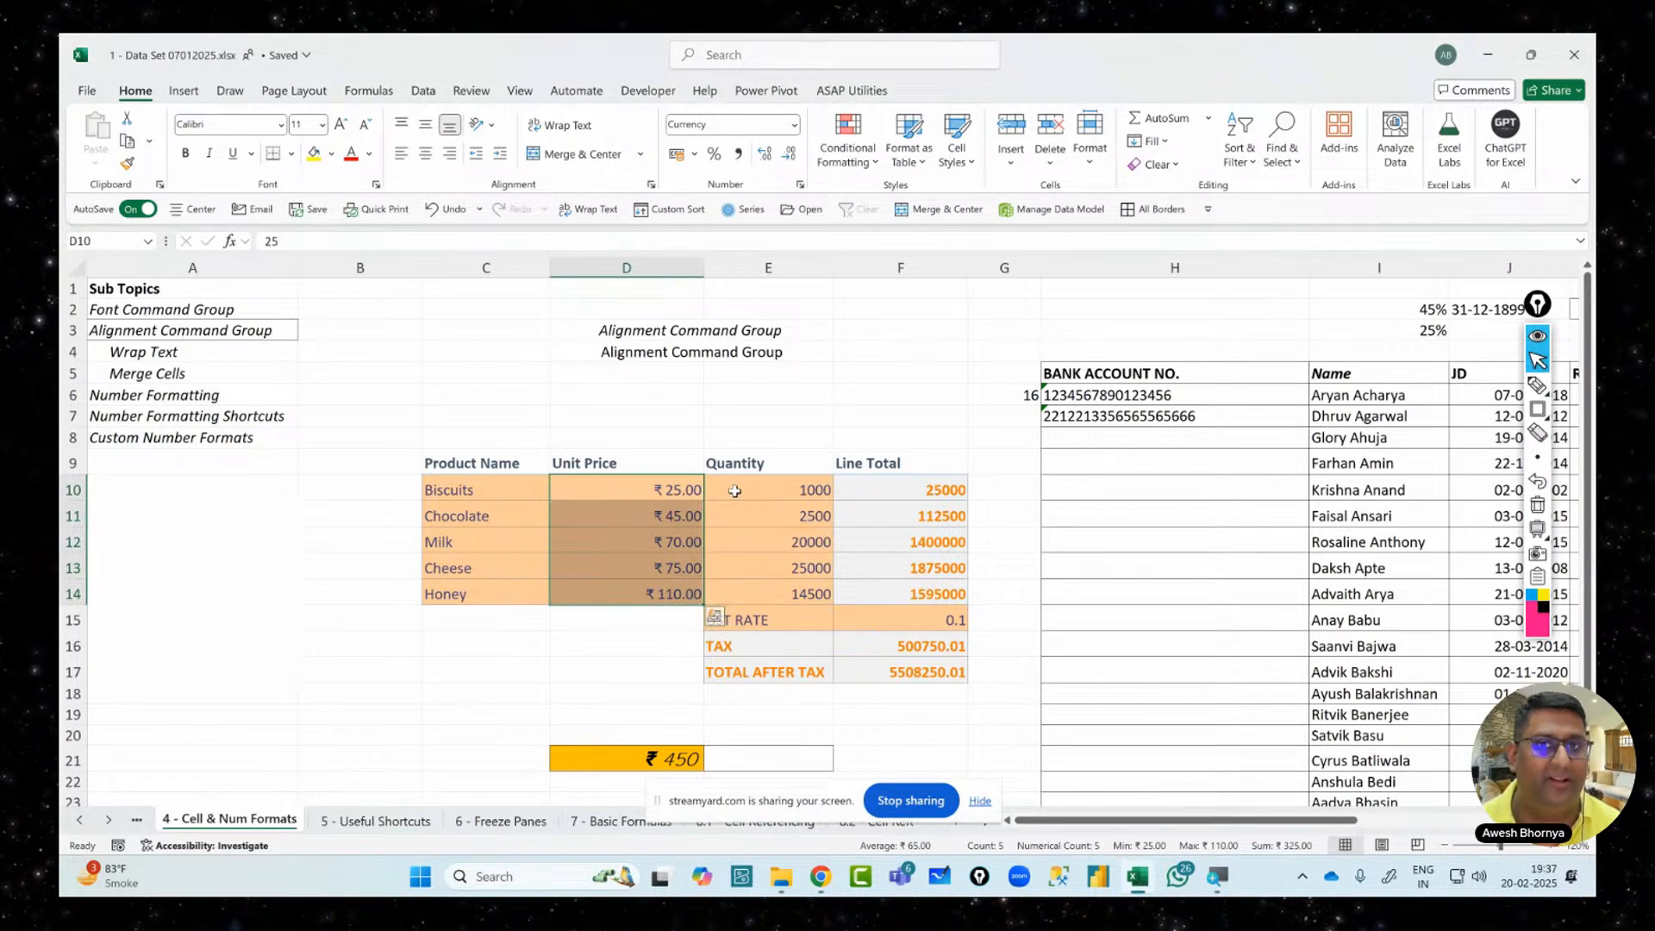
{"action": "left_click_drag", "start_coordinate": [734, 490], "coordinate": [775, 609]}
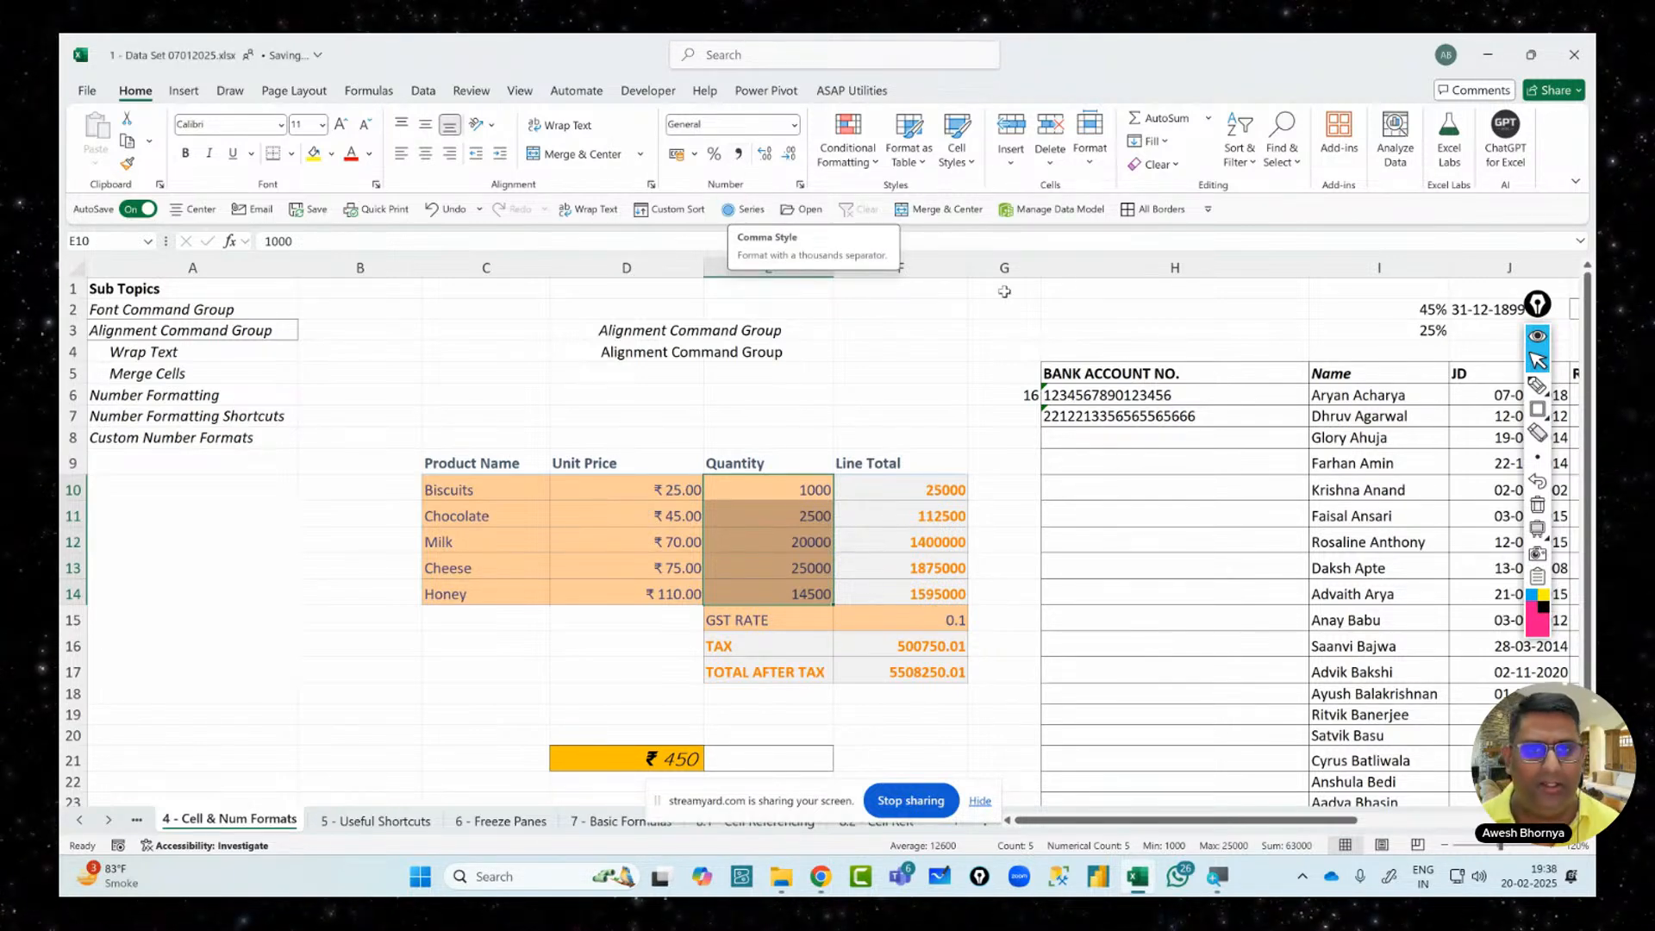
{"action": "left_click", "coordinate": [1539, 410]}
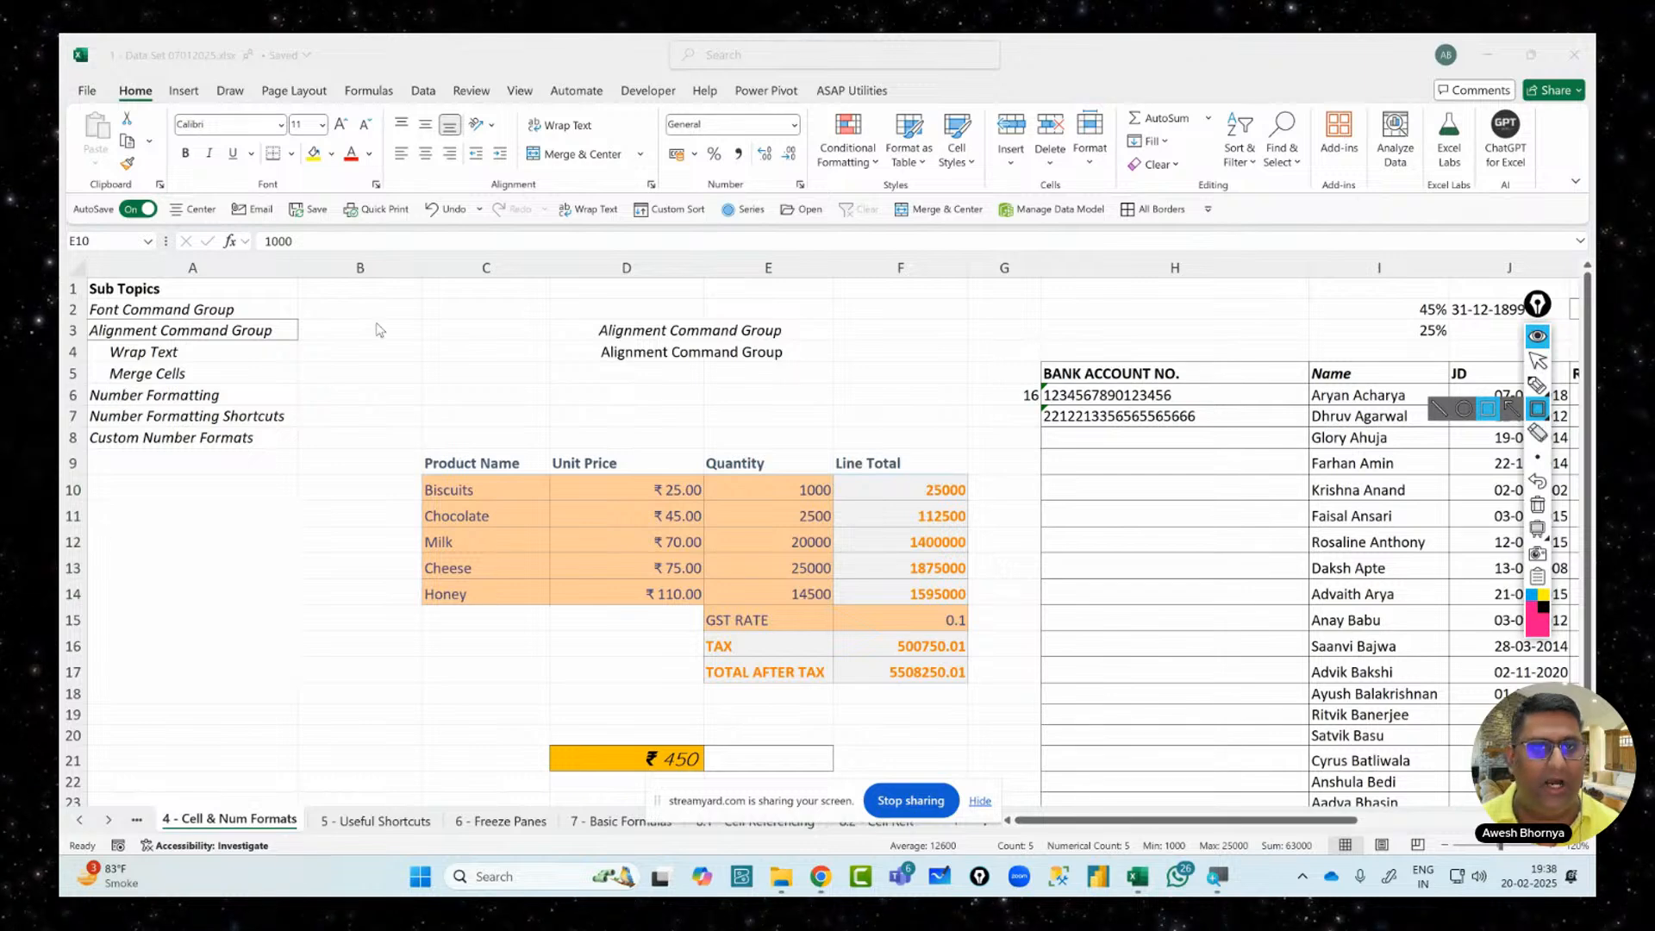
{"action": "left_click_drag", "start_coordinate": [730, 144], "coordinate": [745, 168]}
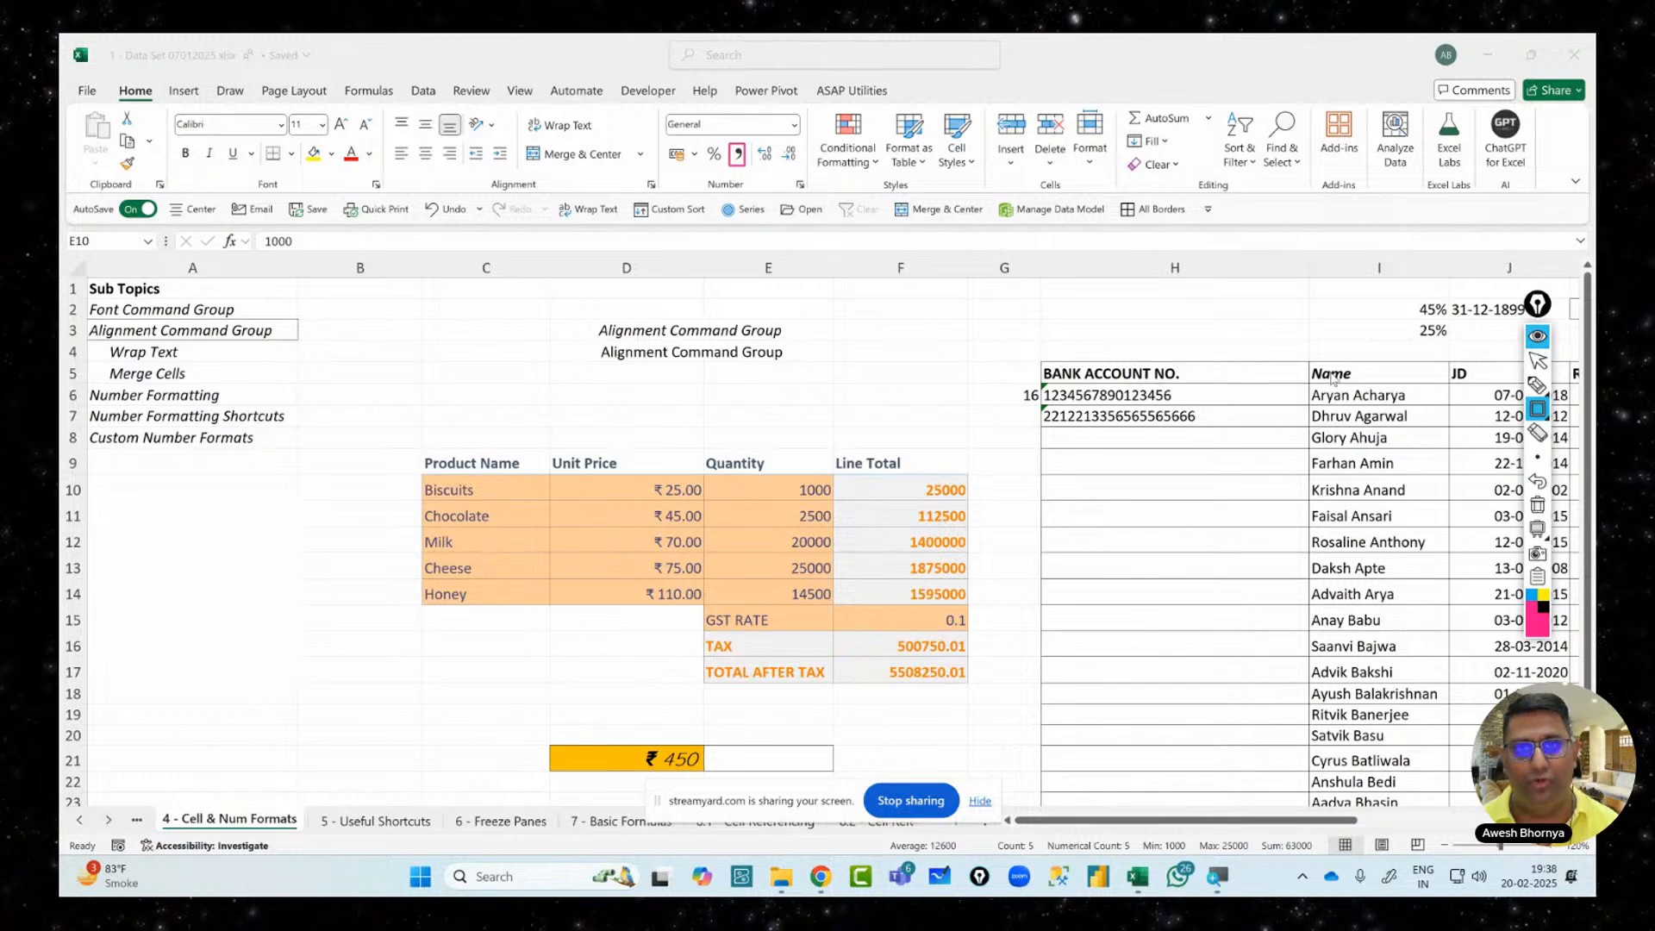
{"action": "left_click", "coordinate": [1538, 362]}
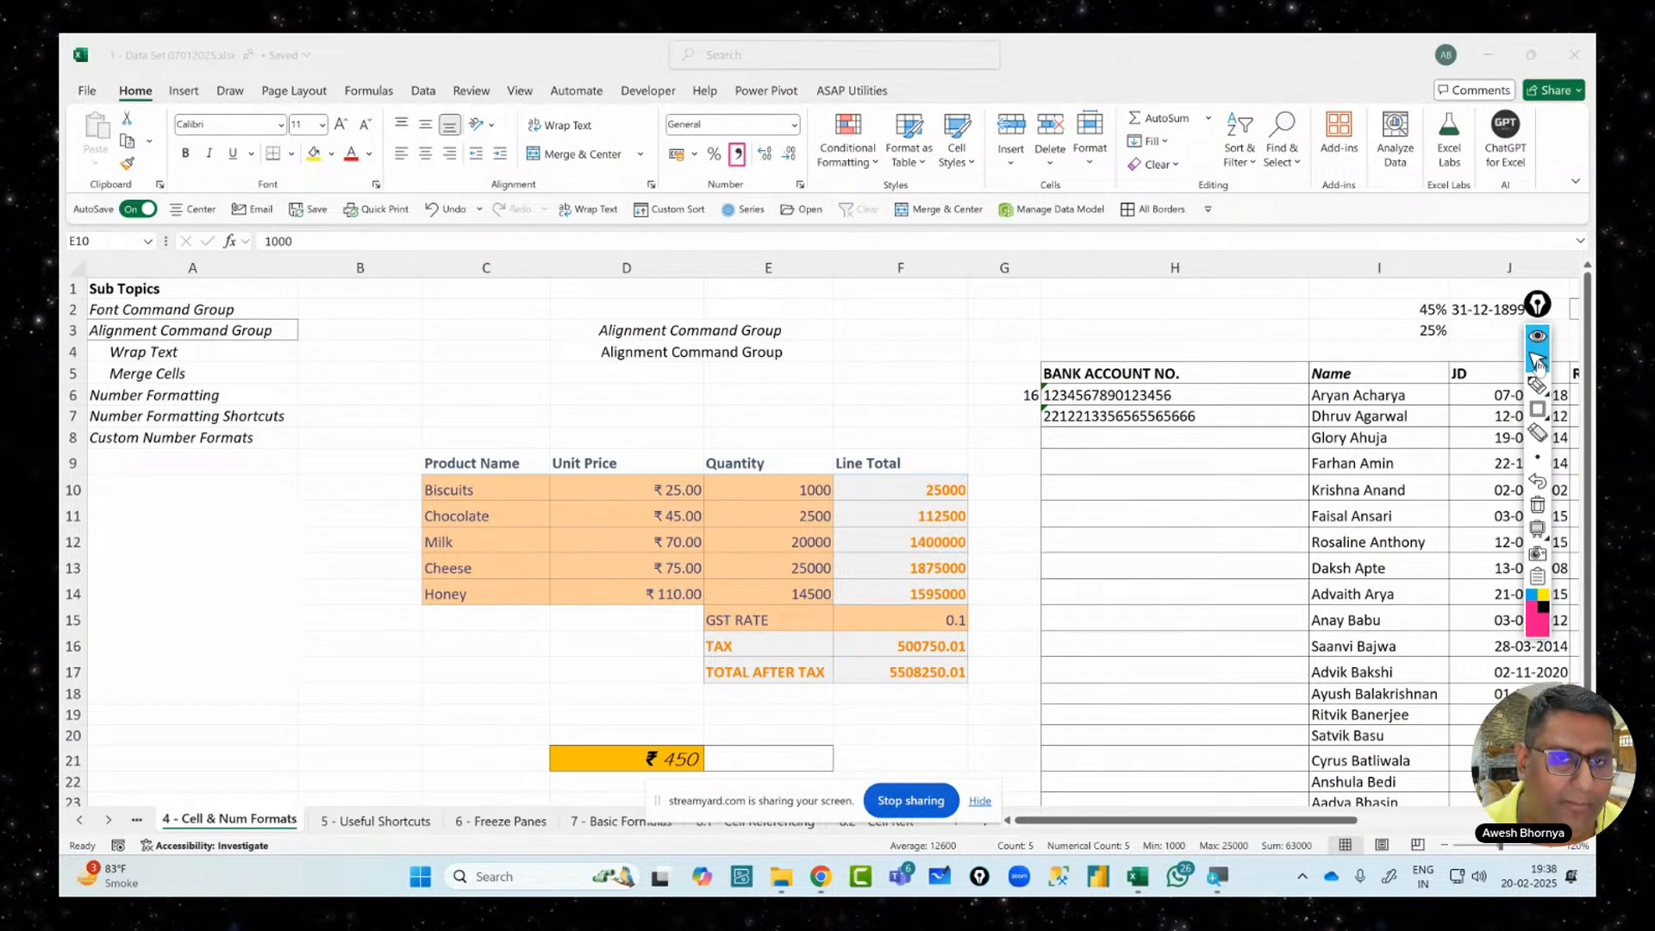
{"action": "left_click", "coordinate": [1537, 384]}
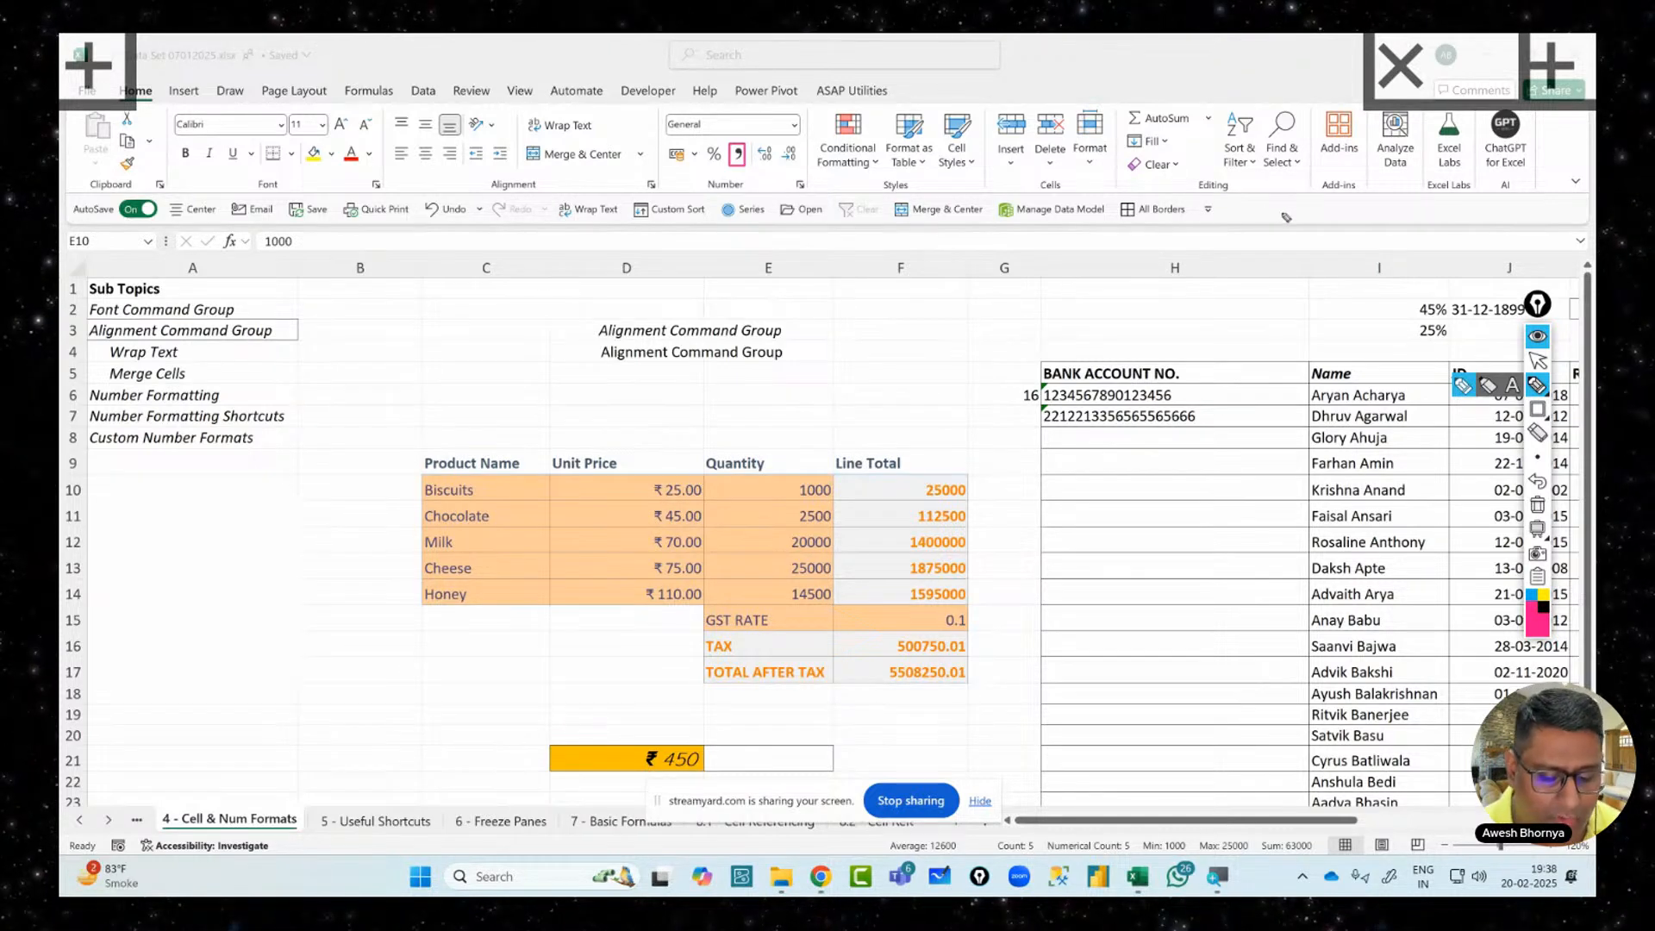
{"action": "left_click_drag", "start_coordinate": [1291, 204], "coordinate": [1248, 207]}
{"action": "mouse_move", "coordinate": [940, 381]}
{"action": "left_mouse_down"}
{"action": "mouse_move", "coordinate": [948, 333]}
{"action": "mouse_move", "coordinate": [957, 376]}
{"action": "left_mouse_up"}
{"action": "left_click_drag", "start_coordinate": [942, 355], "coordinate": [957, 352]}
{"action": "left_click_drag", "start_coordinate": [964, 321], "coordinate": [972, 373]}
{"action": "mouse_move", "coordinate": [992, 320]}
{"action": "left_mouse_down"}
{"action": "mouse_move", "coordinate": [1000, 355]}
{"action": "mouse_move", "coordinate": [1007, 338]}
{"action": "left_mouse_up"}
{"action": "left_click_drag", "start_coordinate": [930, 406], "coordinate": [1030, 360]}
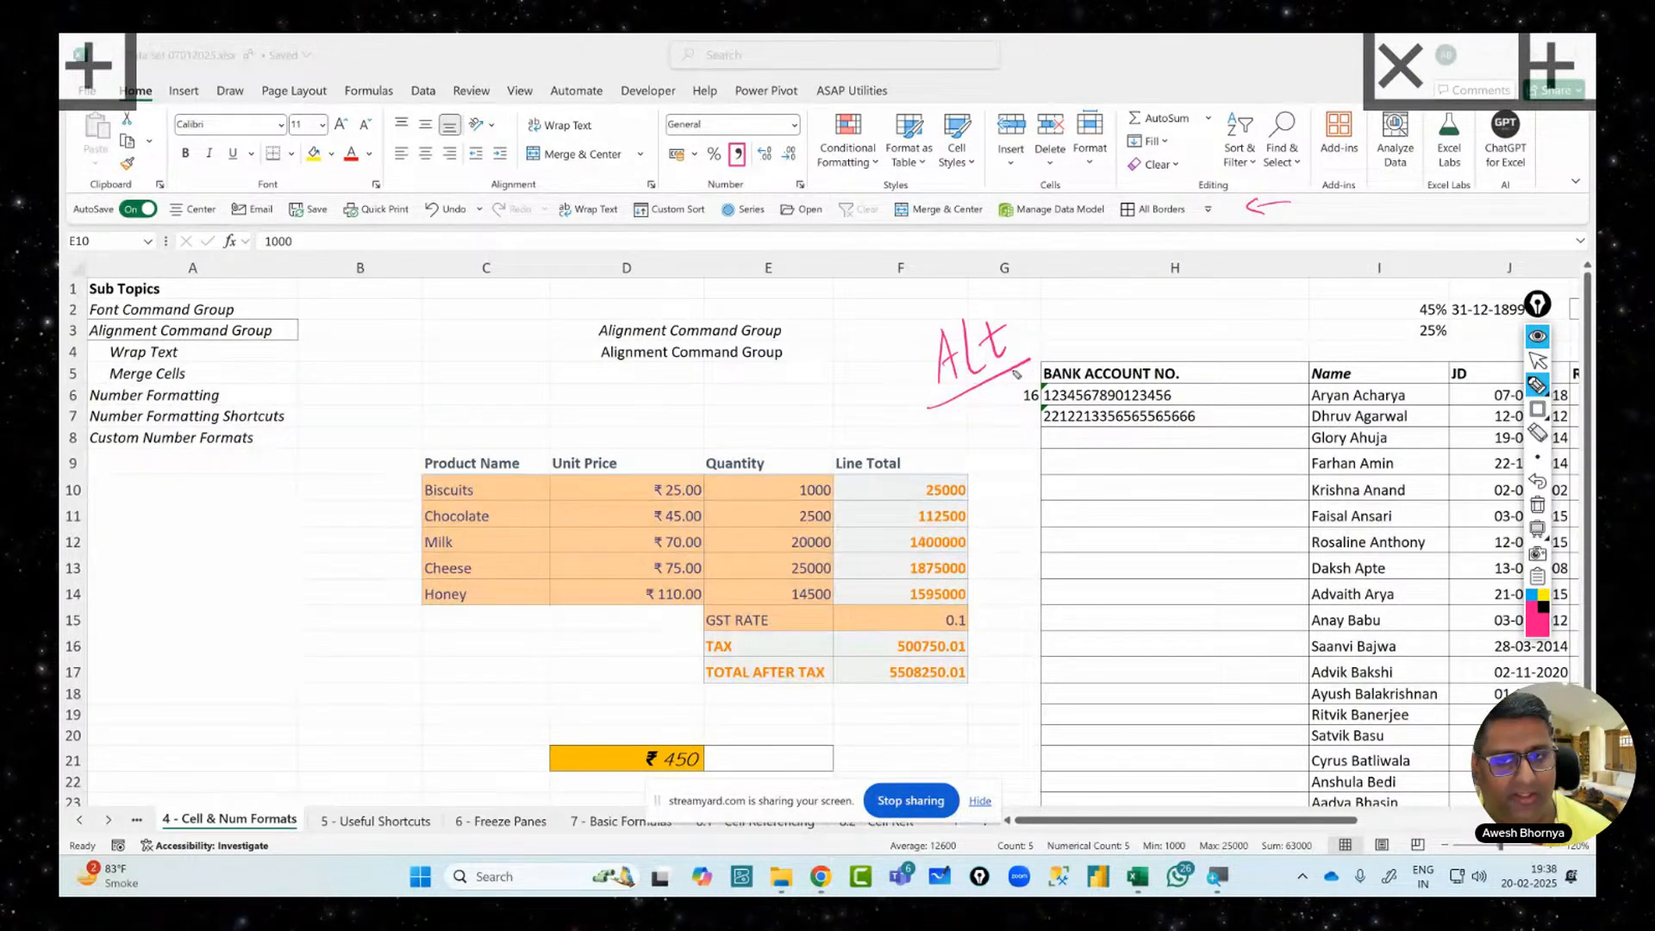
{"action": "mouse_move", "coordinate": [800, 312]}
{"action": "left_mouse_down"}
{"action": "mouse_move", "coordinate": [850, 336]}
{"action": "mouse_move", "coordinate": [853, 312]}
{"action": "left_mouse_up"}
{"action": "left_click", "coordinate": [860, 324]}
{"action": "mouse_move", "coordinate": [864, 333]}
{"action": "left_mouse_down"}
{"action": "mouse_move", "coordinate": [866, 352]}
{"action": "mouse_move", "coordinate": [912, 328]}
{"action": "mouse_move", "coordinate": [972, 268]}
{"action": "mouse_move", "coordinate": [956, 298]}
{"action": "left_mouse_up"}
{"action": "left_click_drag", "start_coordinate": [788, 388], "coordinate": [1088, 274]}
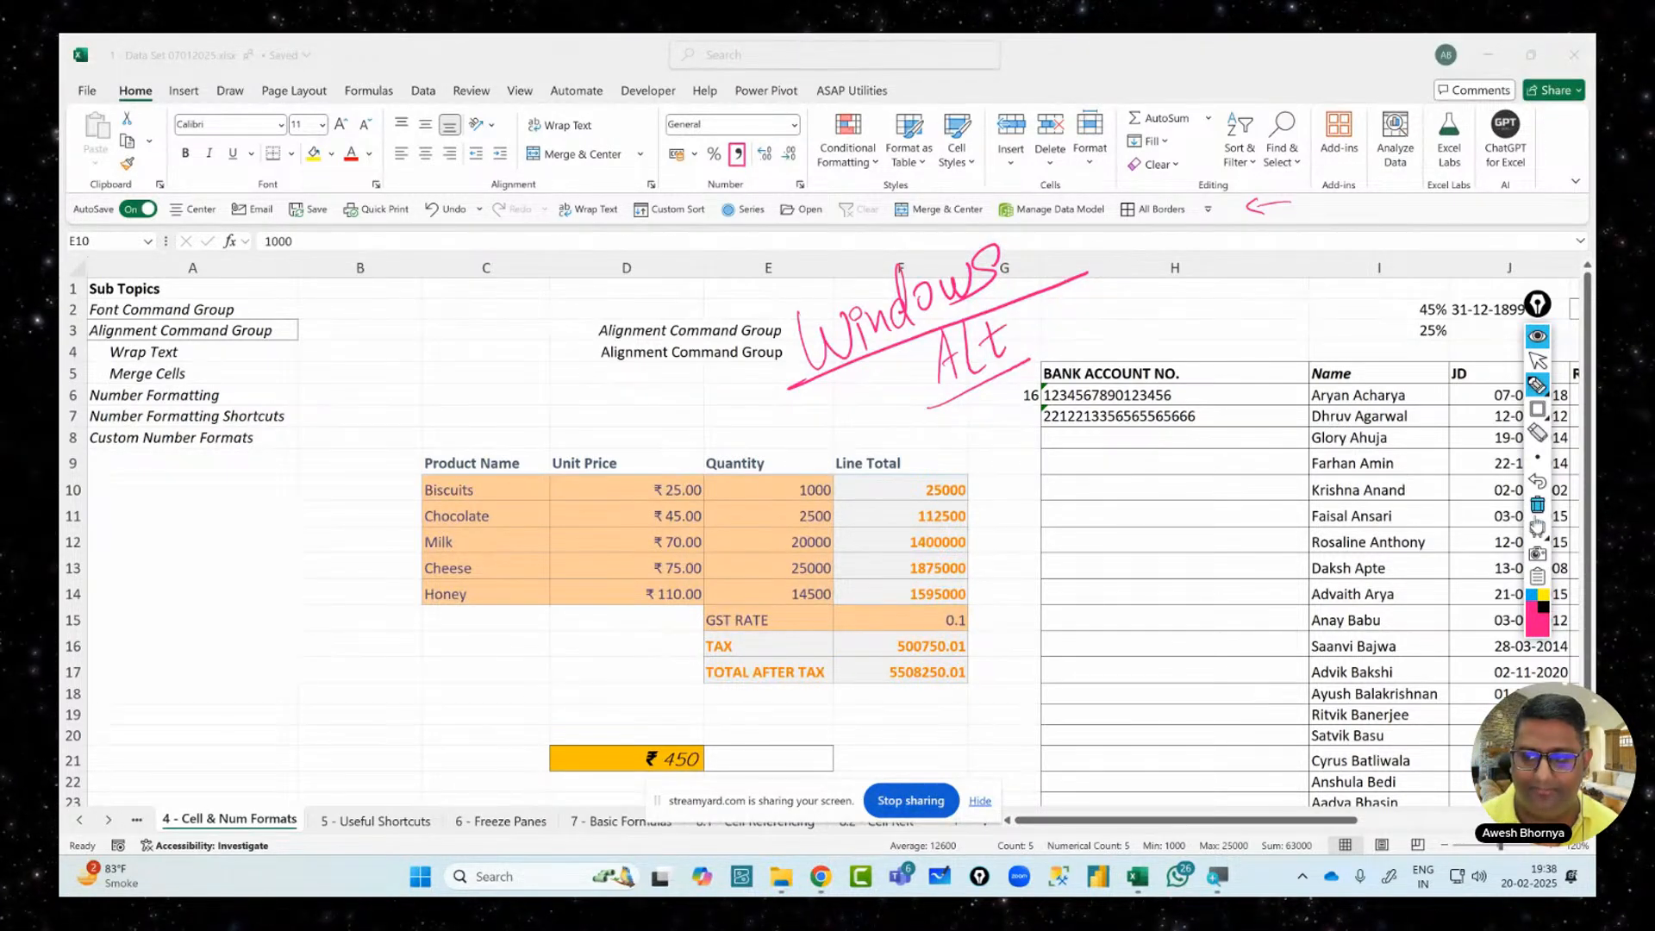
{"action": "left_click", "coordinate": [1538, 505]}
{"action": "left_click", "coordinate": [1538, 361]}
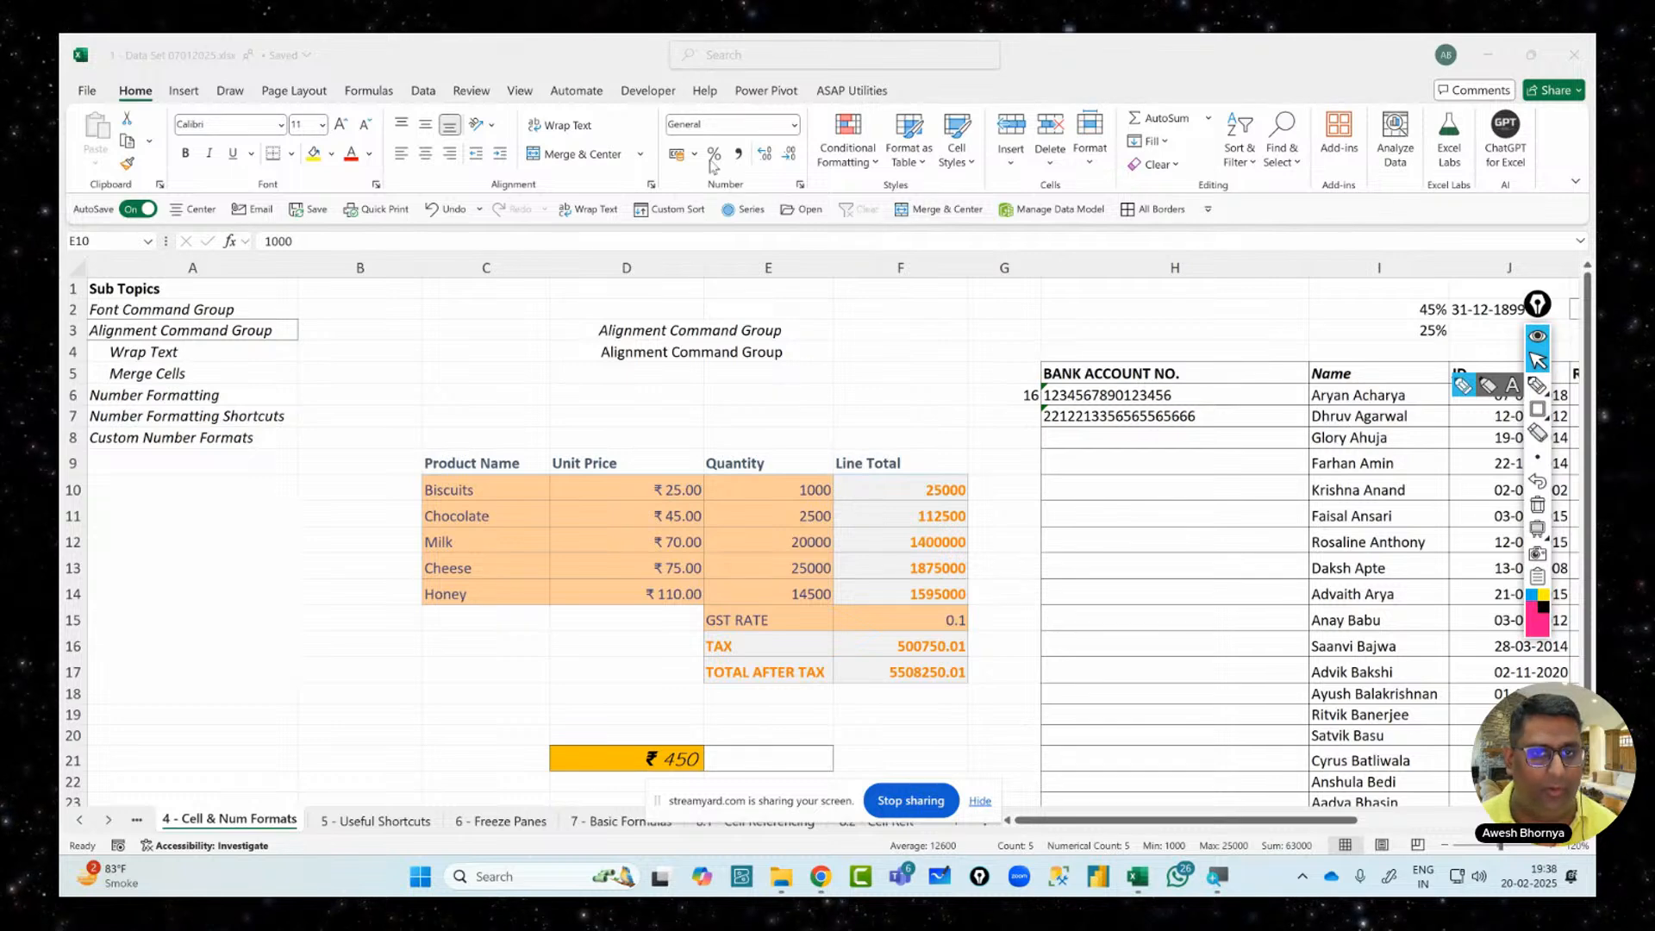
{"action": "left_click", "coordinate": [762, 497]}
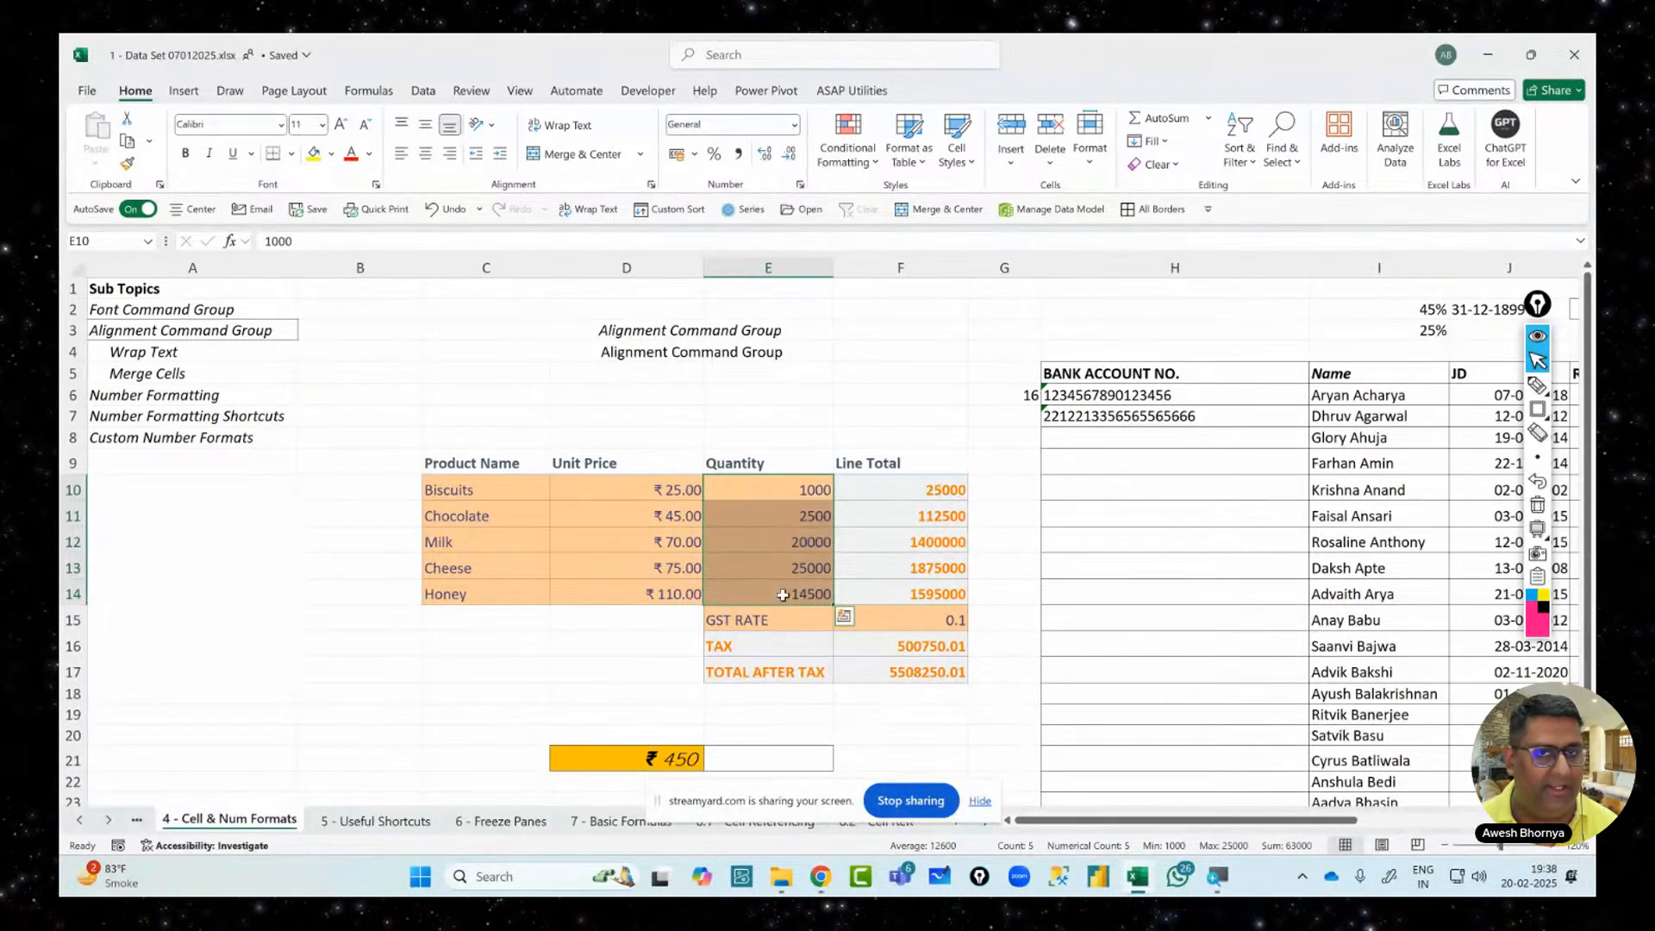
Apply Comma Style (Alt, H, K) to Quantity values E10:E14, showing 1,000.00 to 14,500.00
{"action": "key", "text": "alt"}
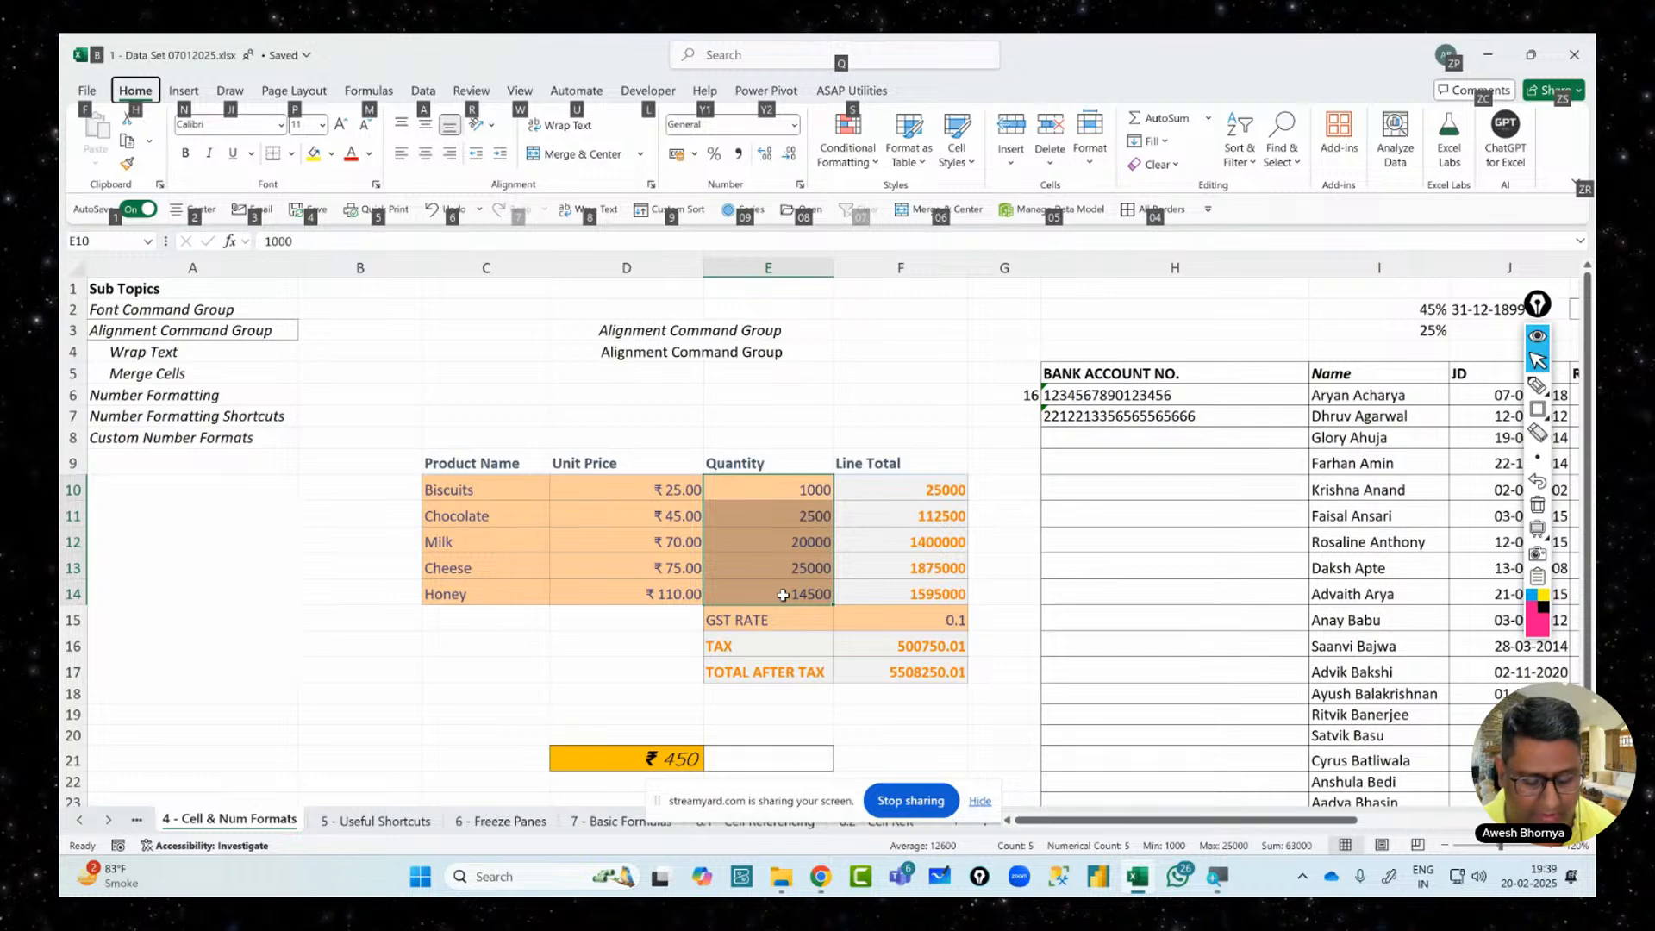
{"action": "key", "text": "h"}
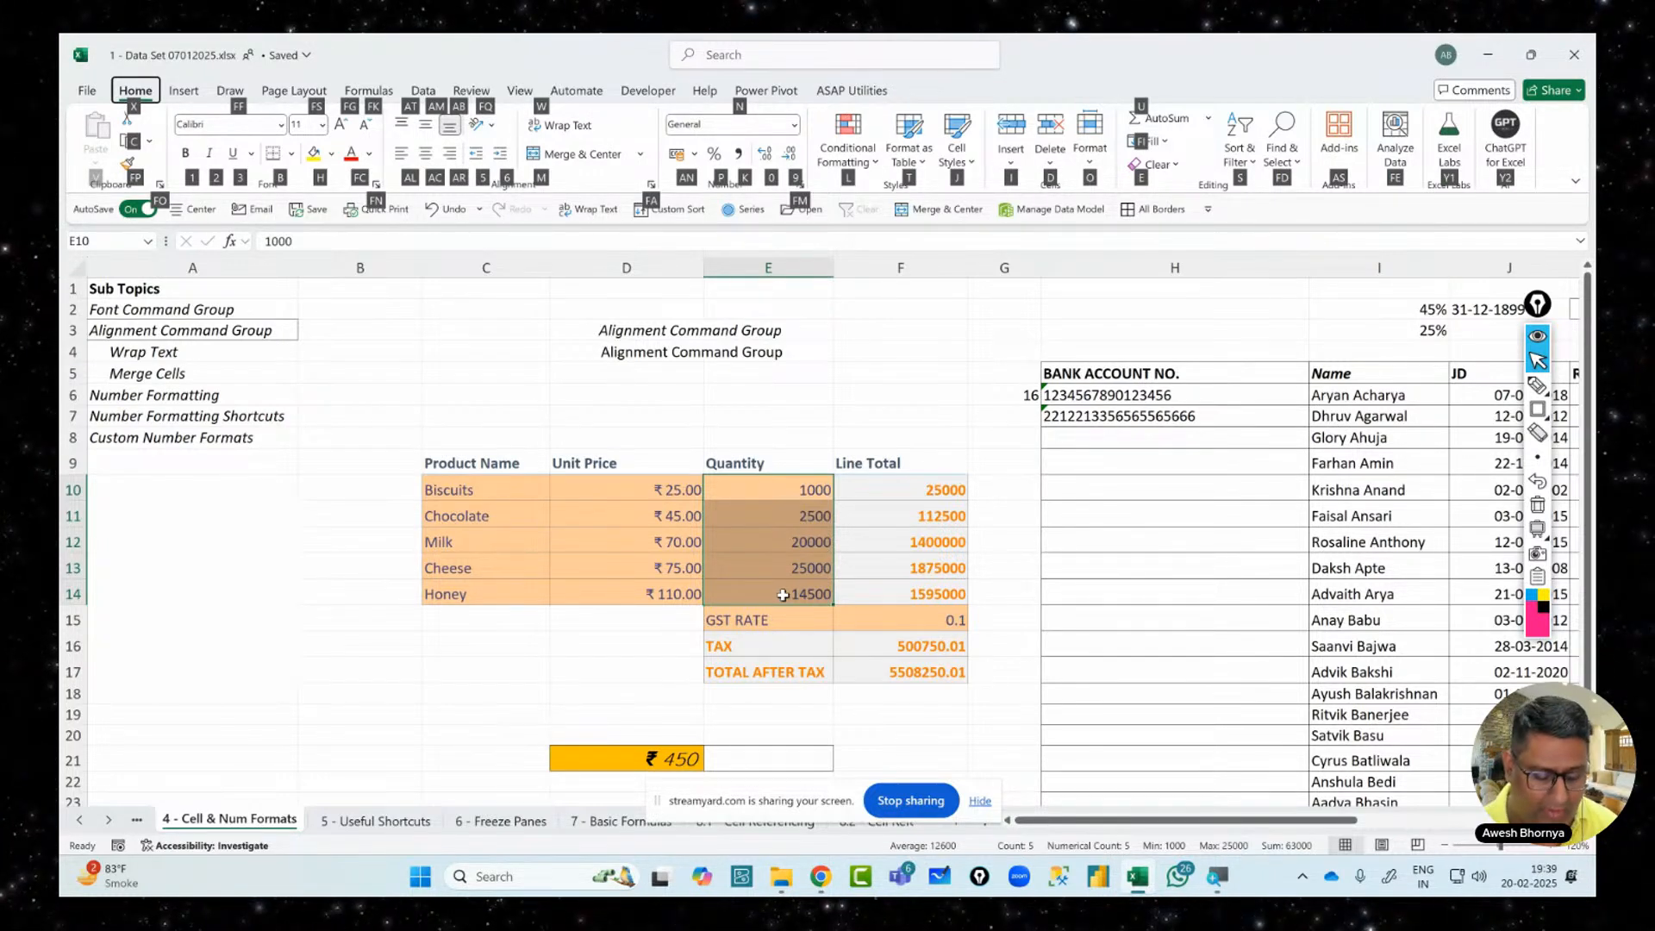
{"action": "key", "text": "k"}
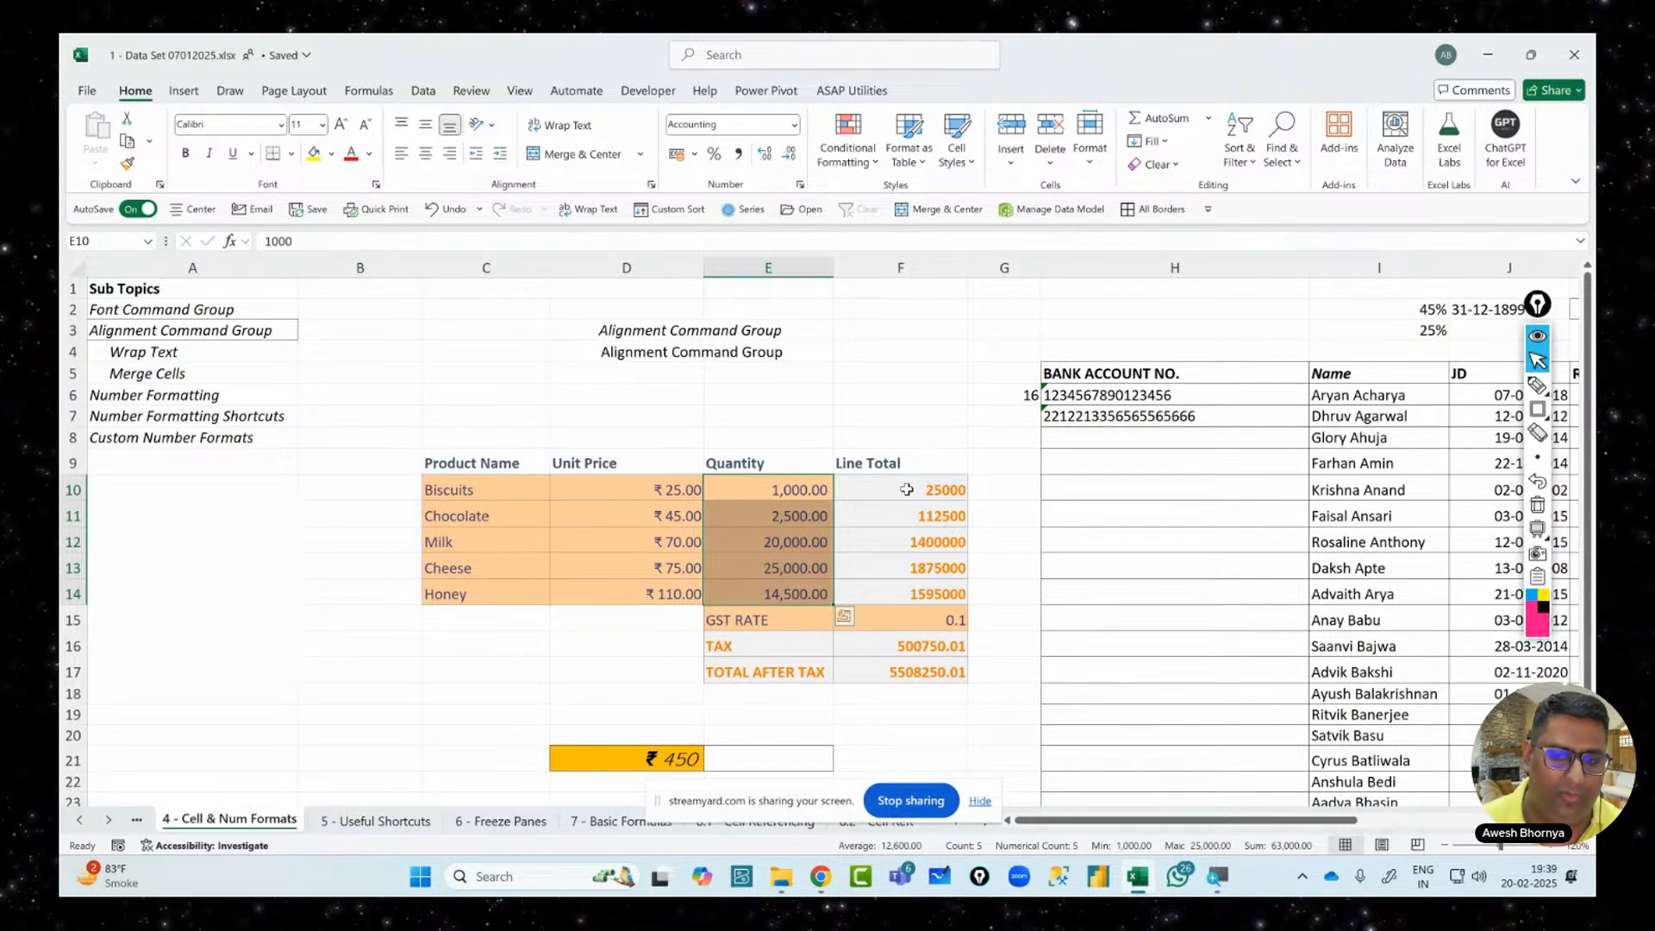
{"action": "left_click_drag", "start_coordinate": [908, 489], "coordinate": [905, 599]}
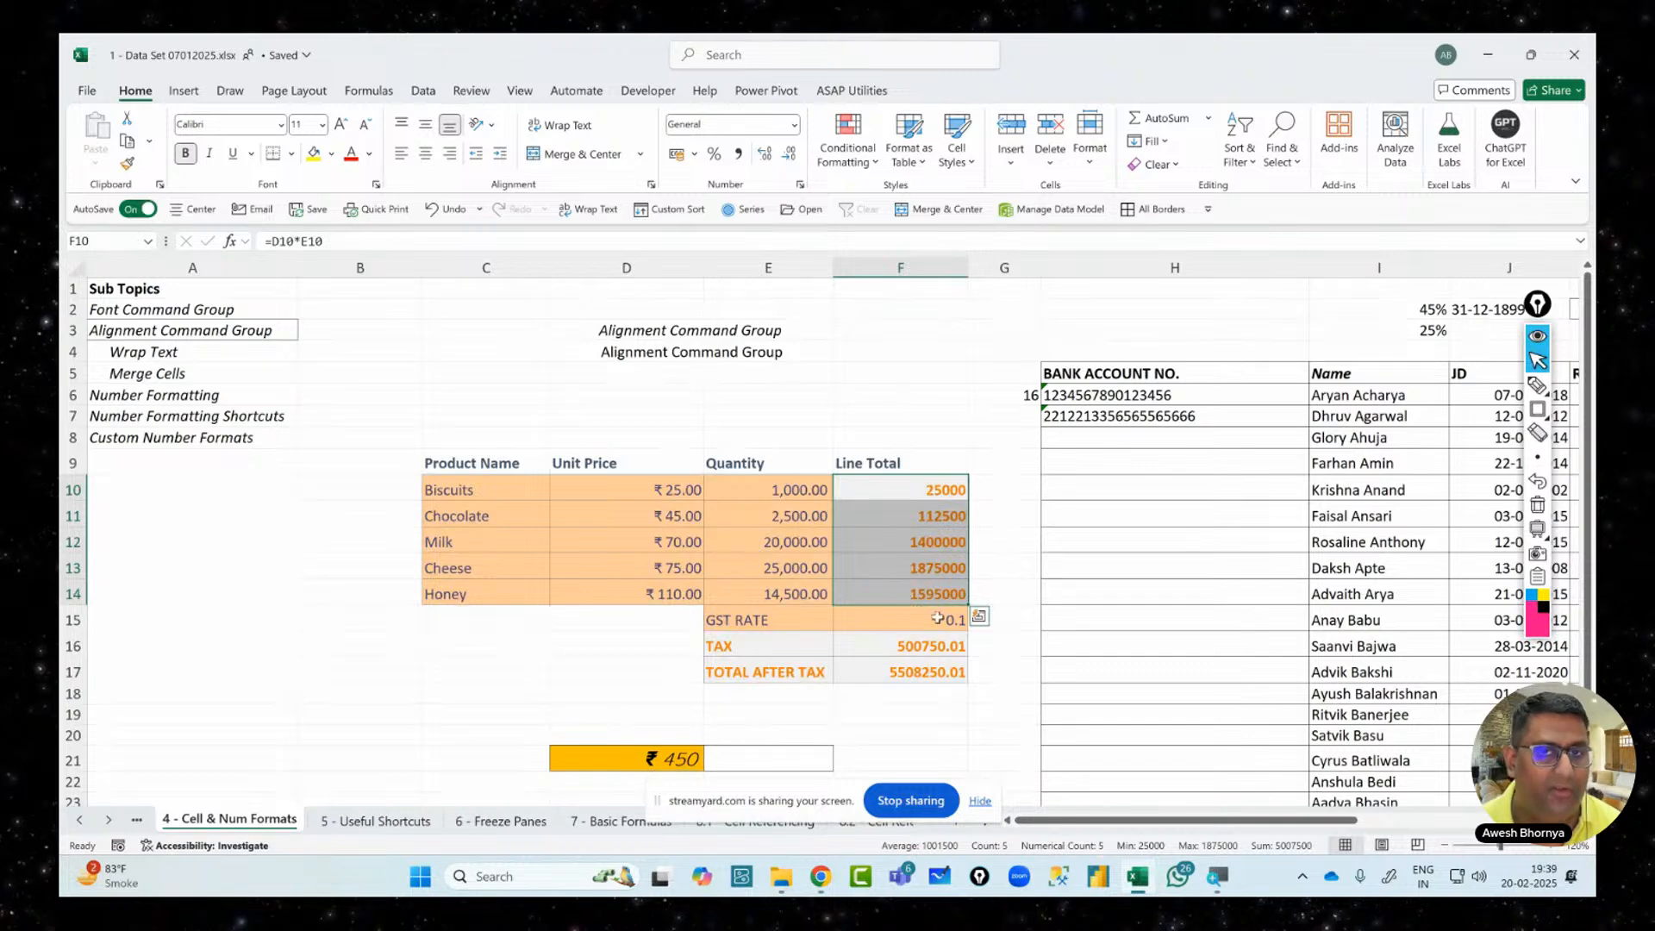
Give Line Totals F10:F14 rupee Accounting format and change the GST rate in F15 from 0.1 to 10
{"action": "left_click", "coordinate": [794, 126]}
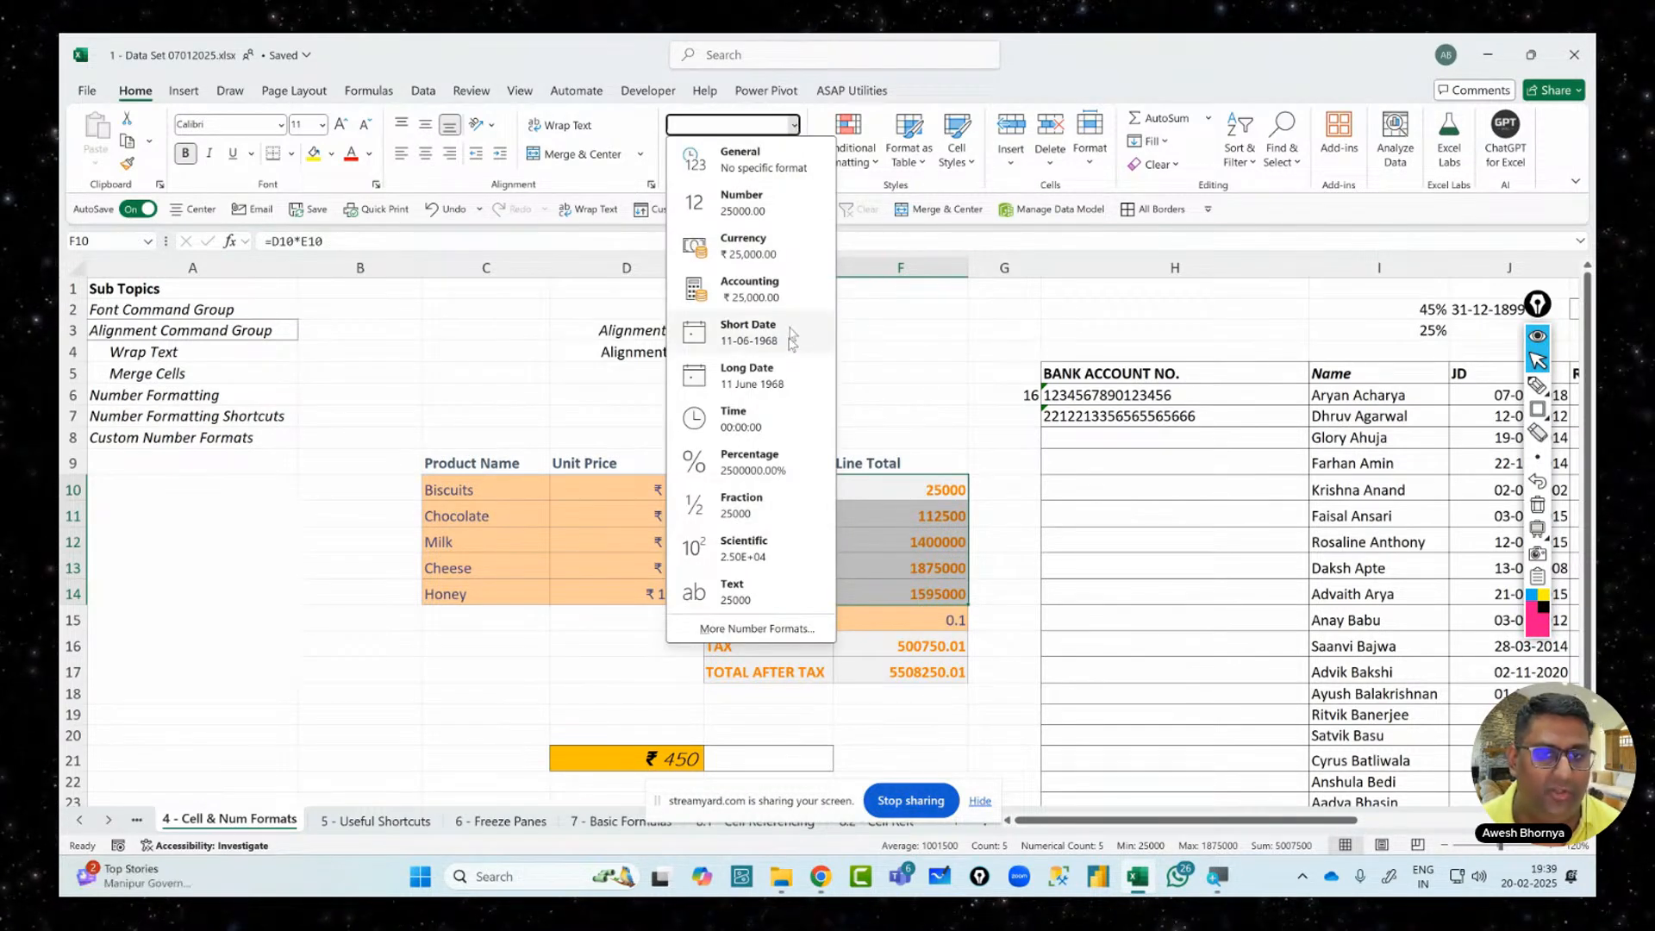
{"action": "left_click", "coordinate": [794, 289]}
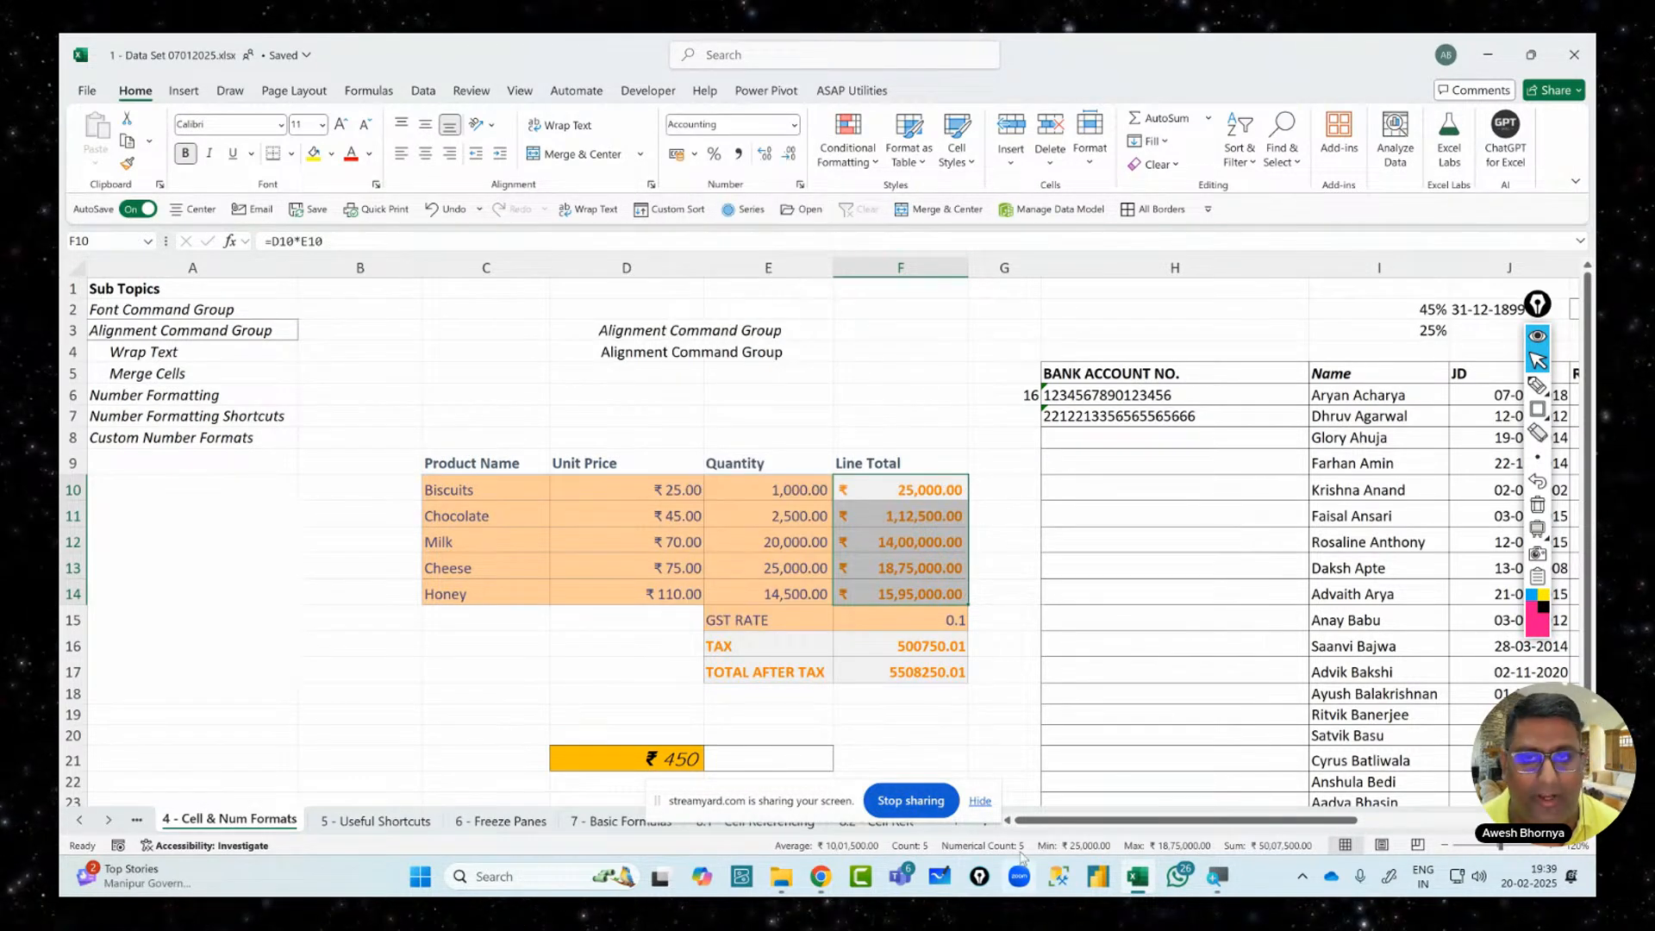
{"action": "left_click", "coordinate": [875, 619]}
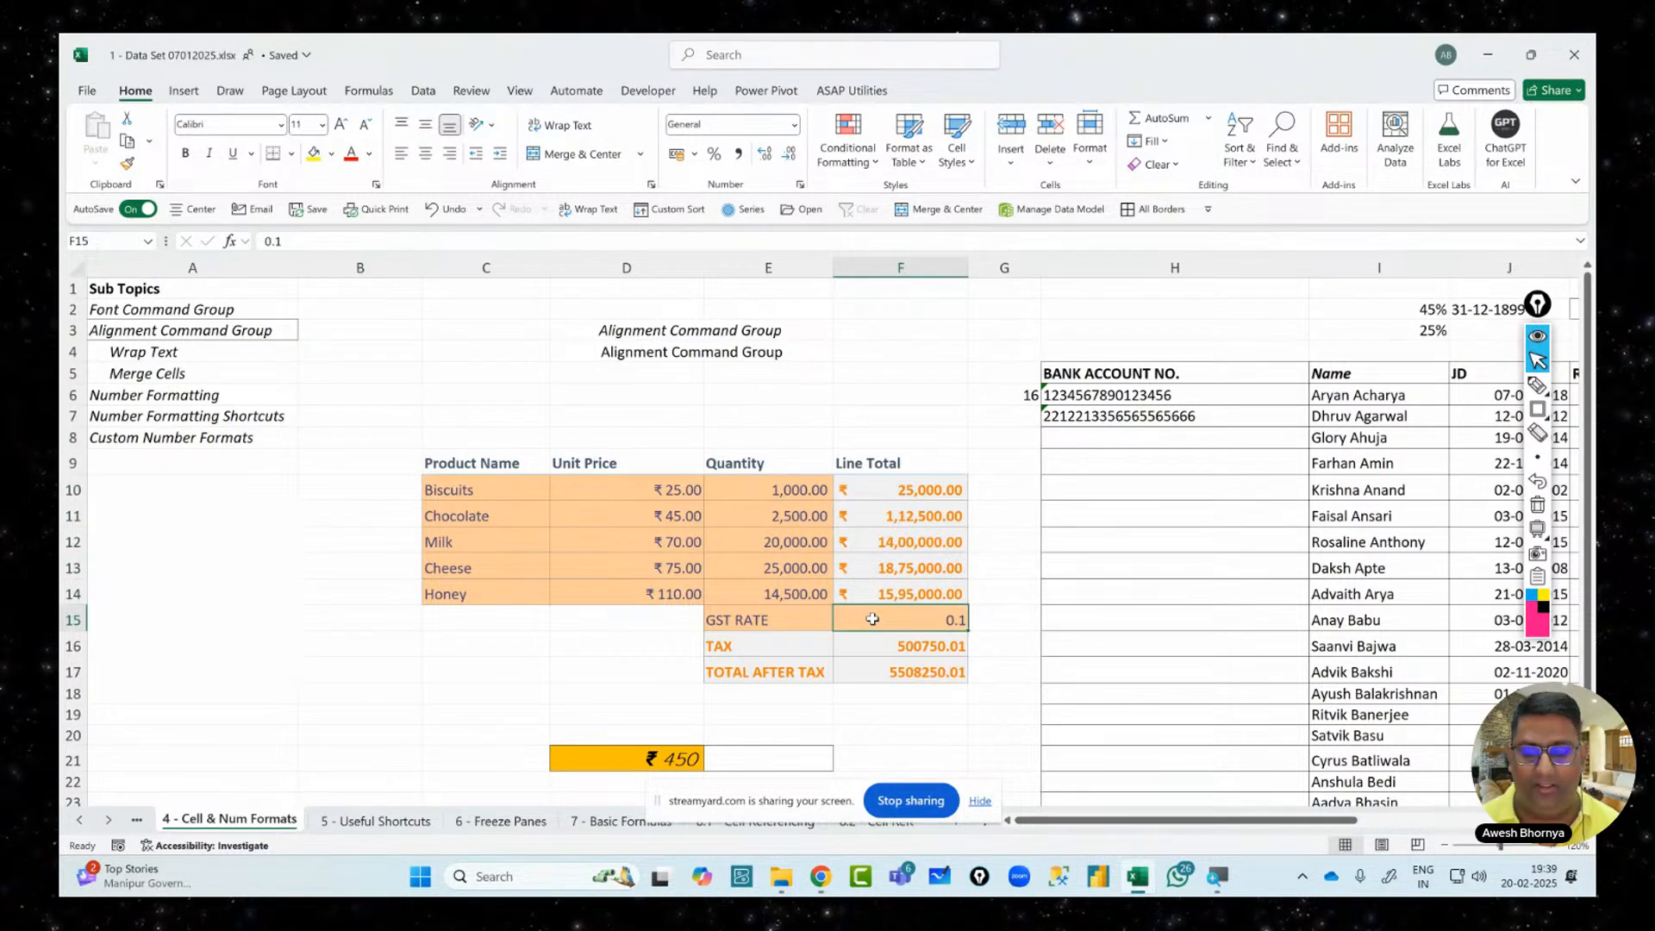
{"action": "key", "text": "Delete"}
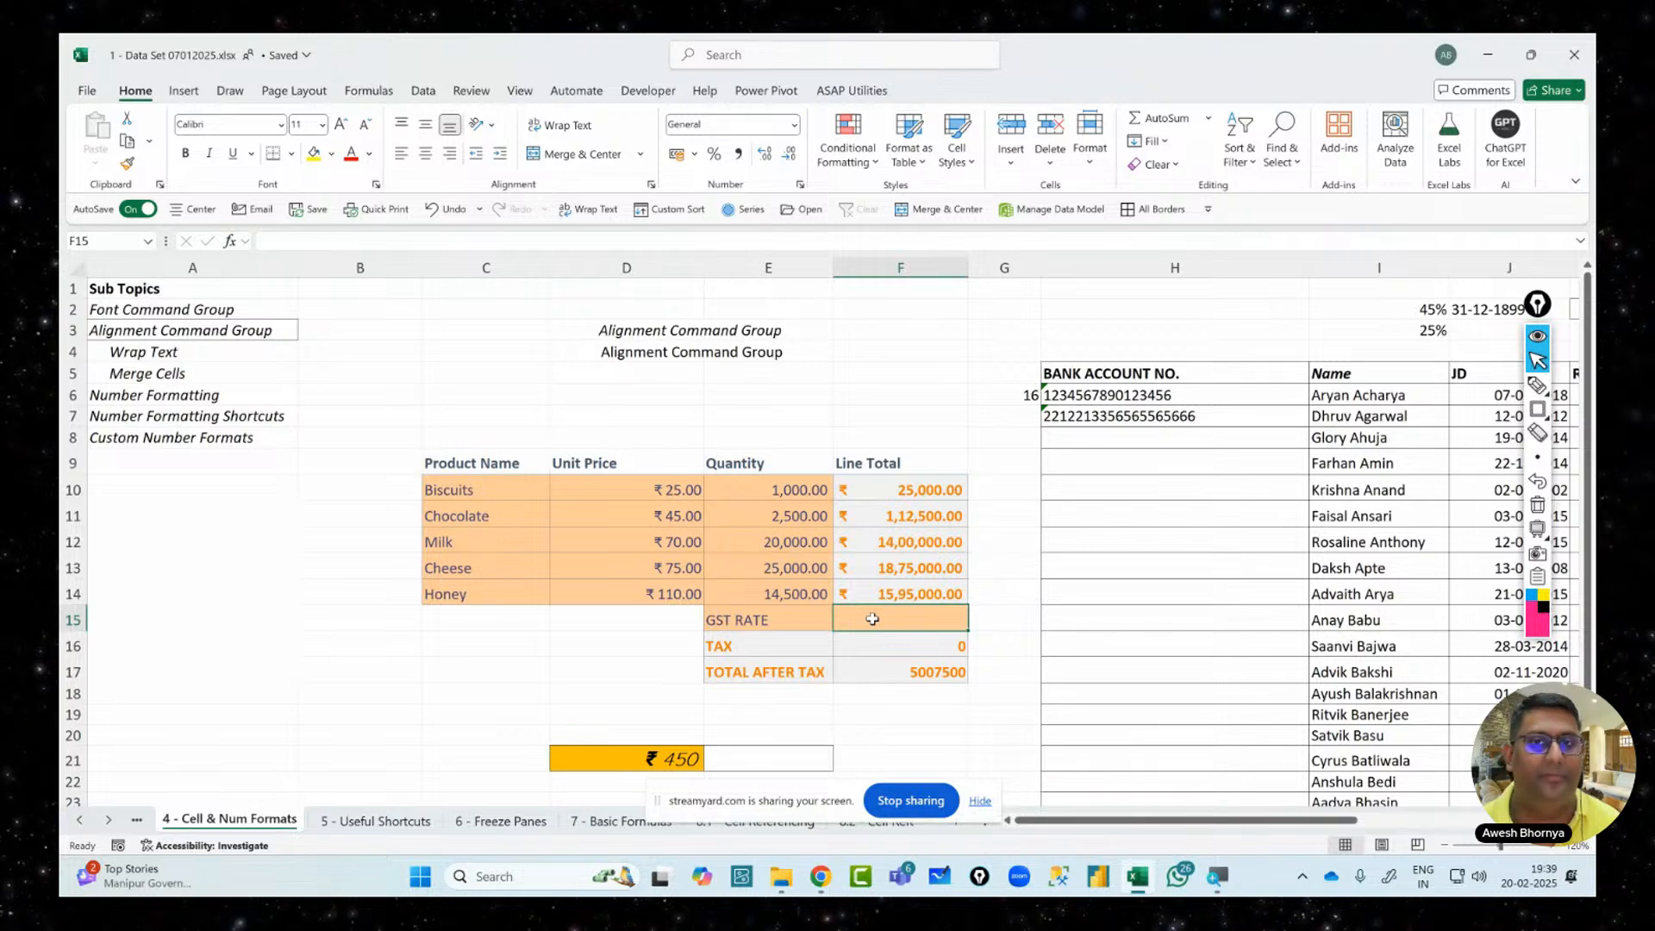
{"action": "type", "text": "10"}
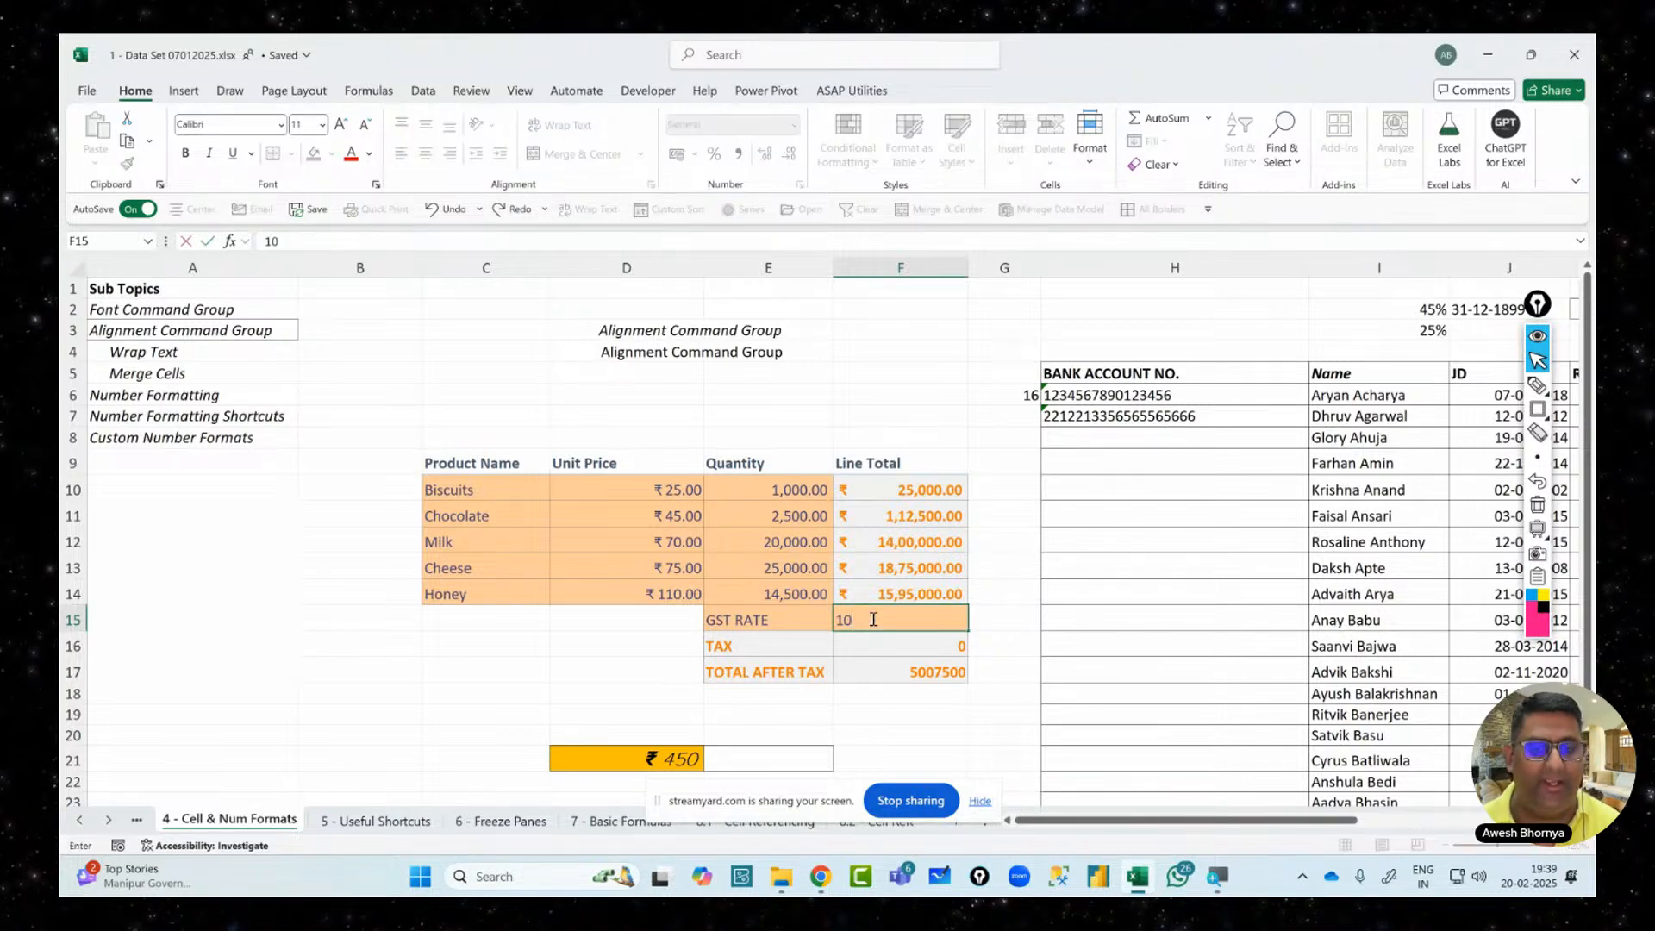
{"action": "key", "text": "Return"}
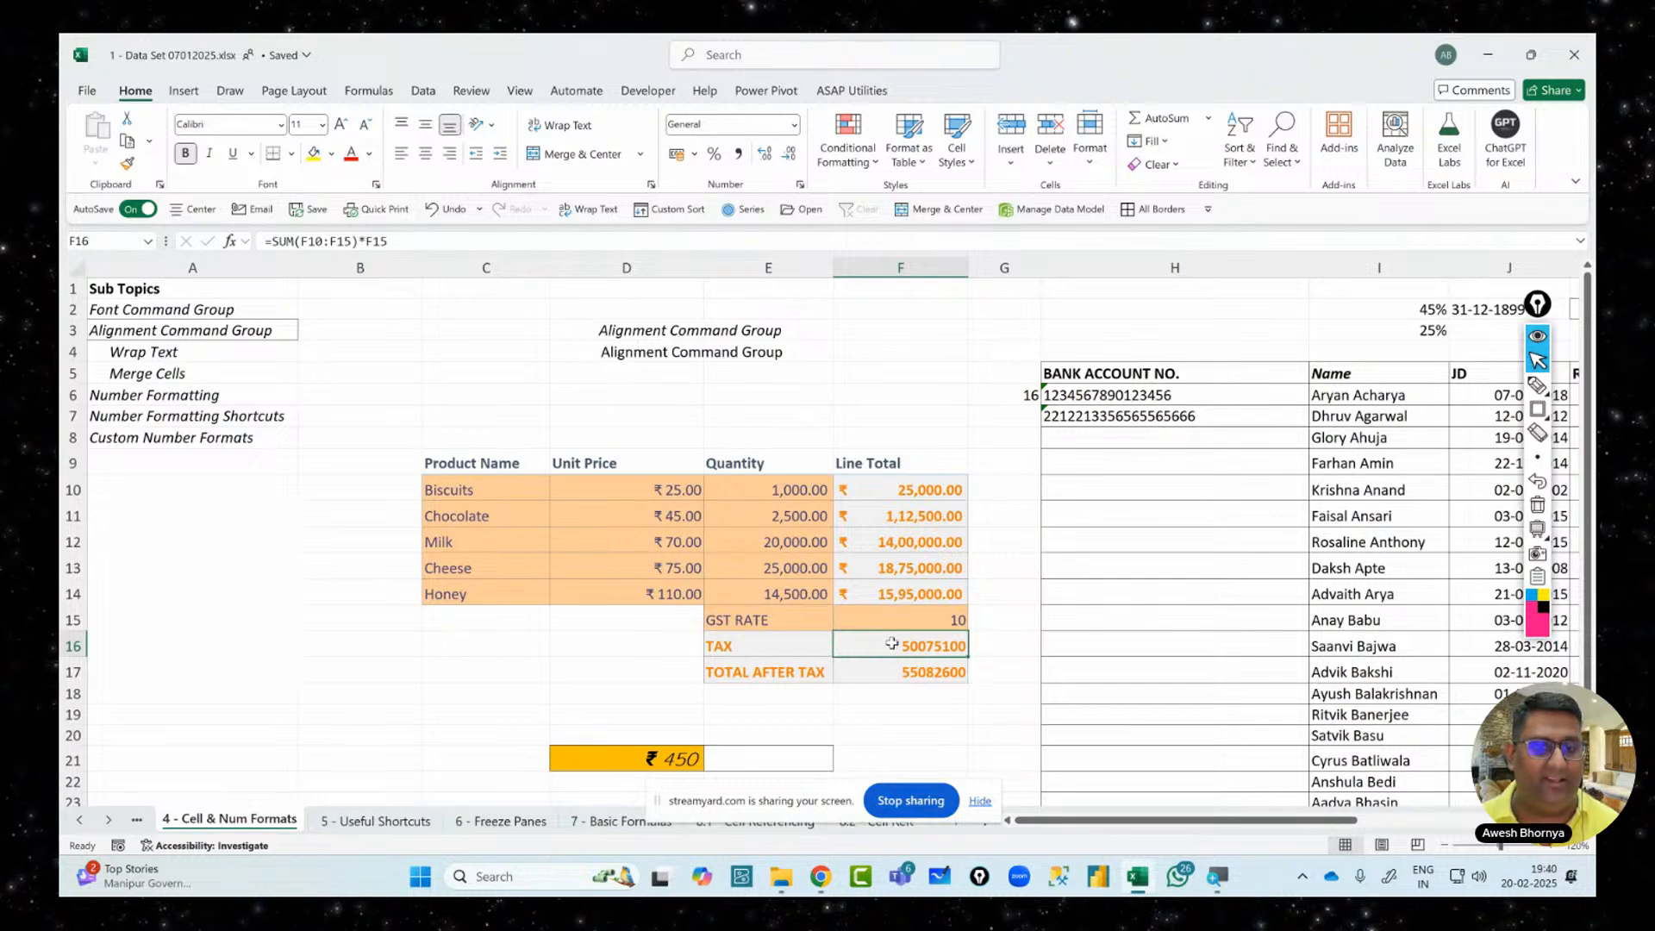
{"action": "left_click", "coordinate": [900, 618]}
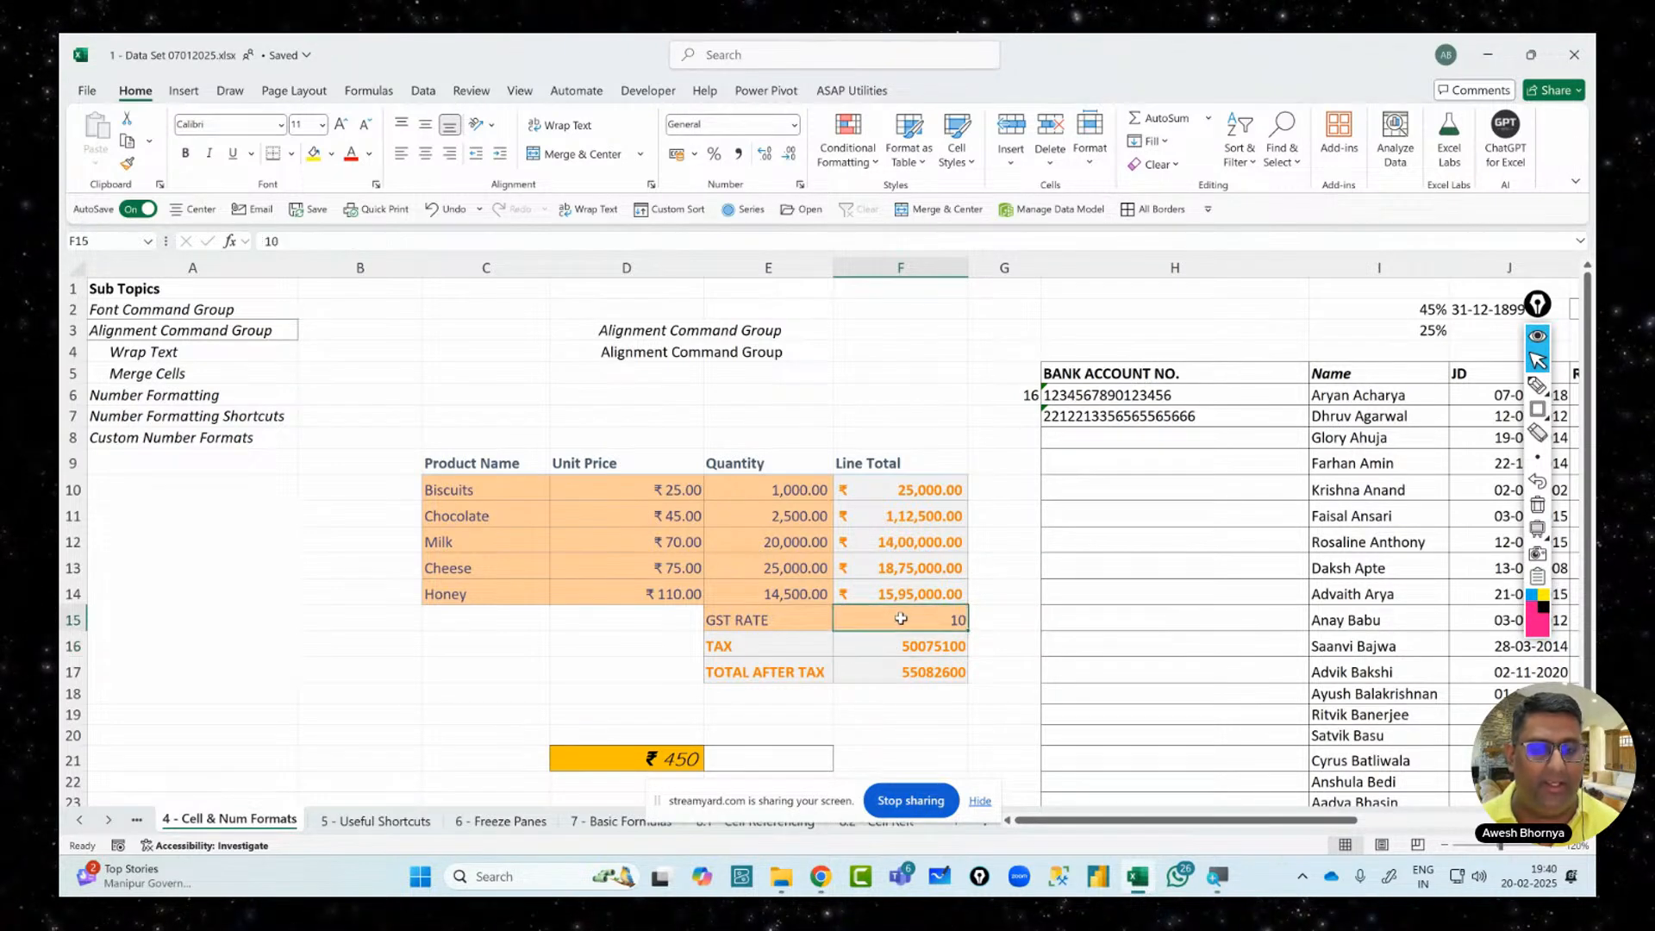
{"action": "left_click", "coordinate": [903, 653]}
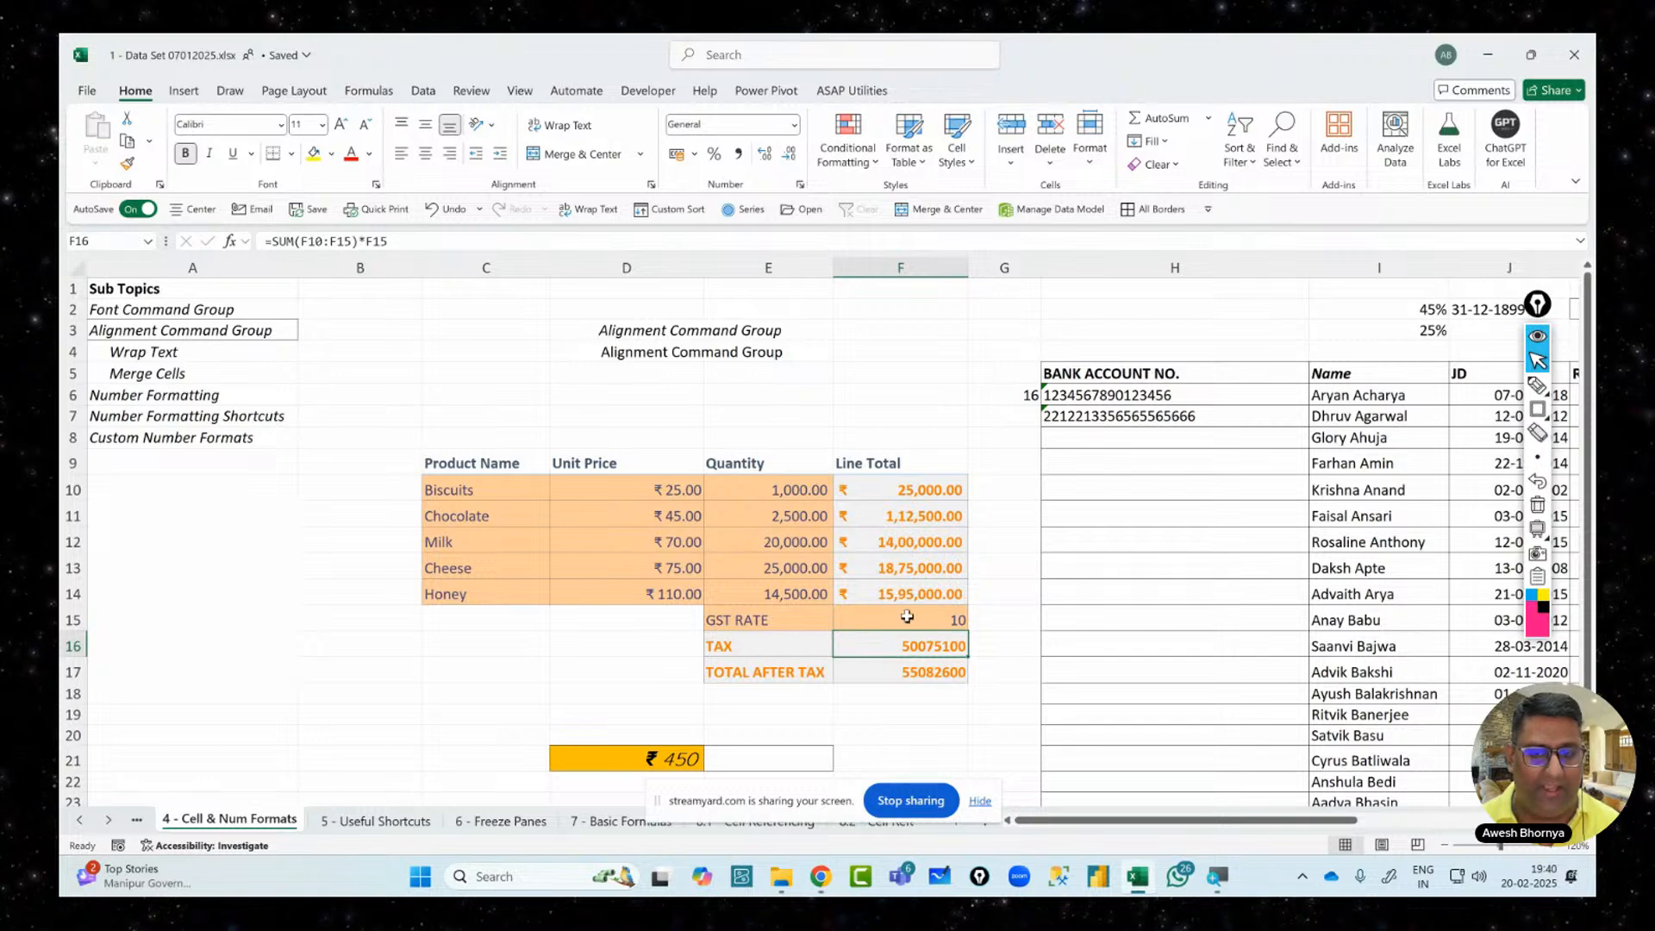
{"action": "left_click", "coordinate": [907, 616]}
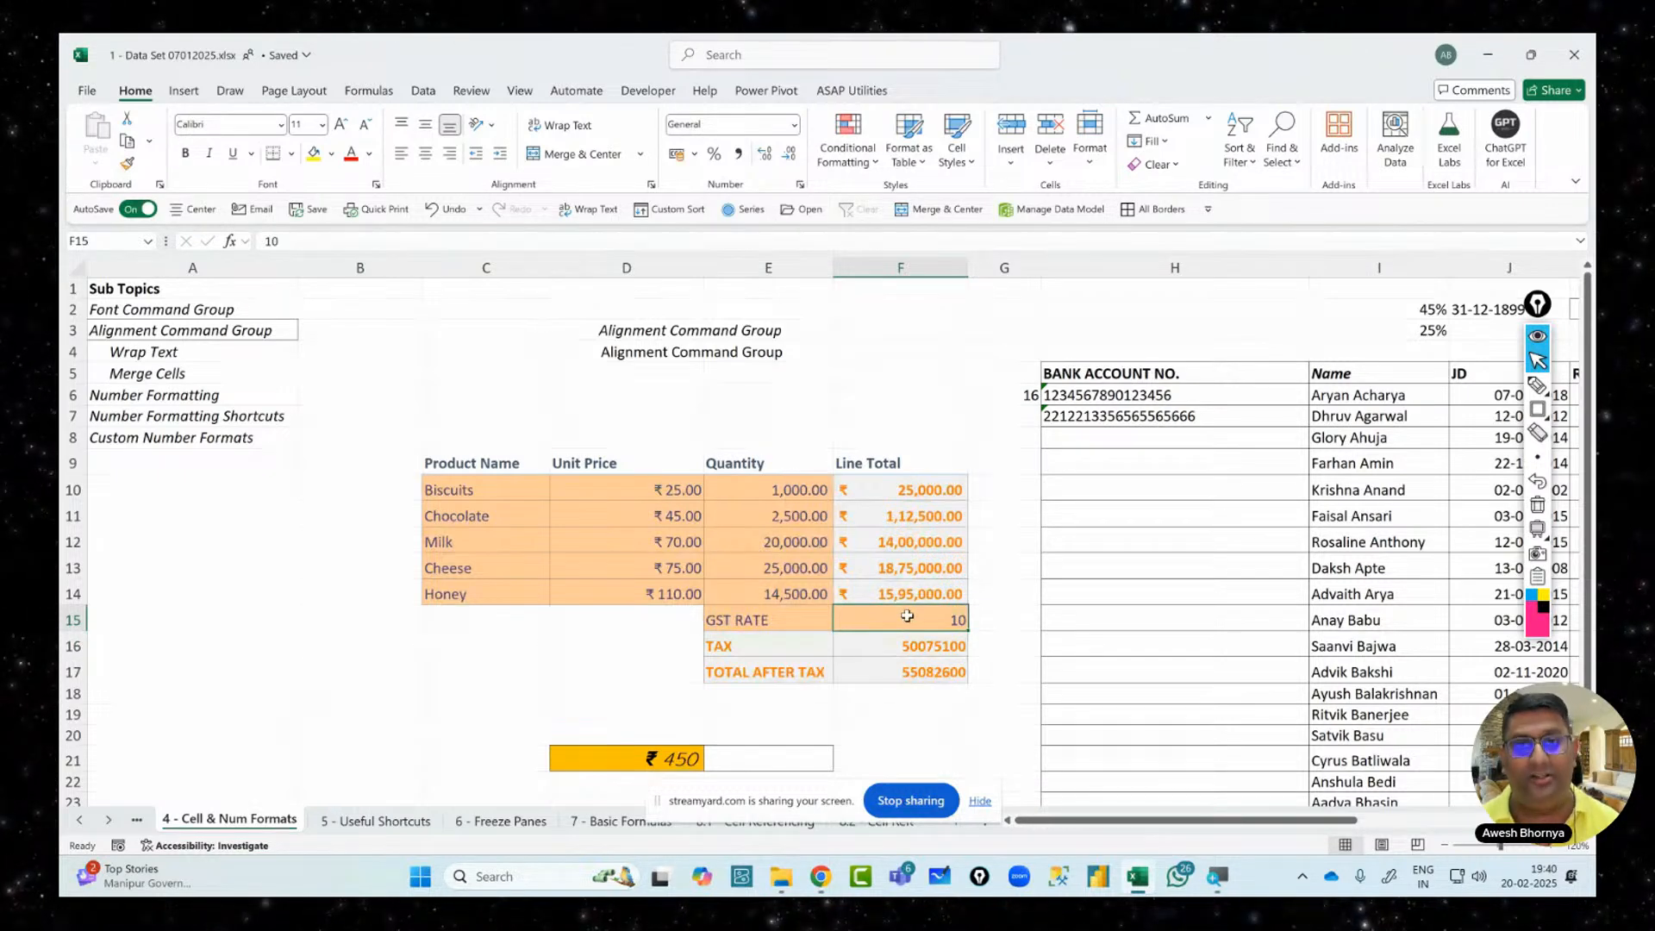
{"action": "left_click", "coordinate": [1537, 386]}
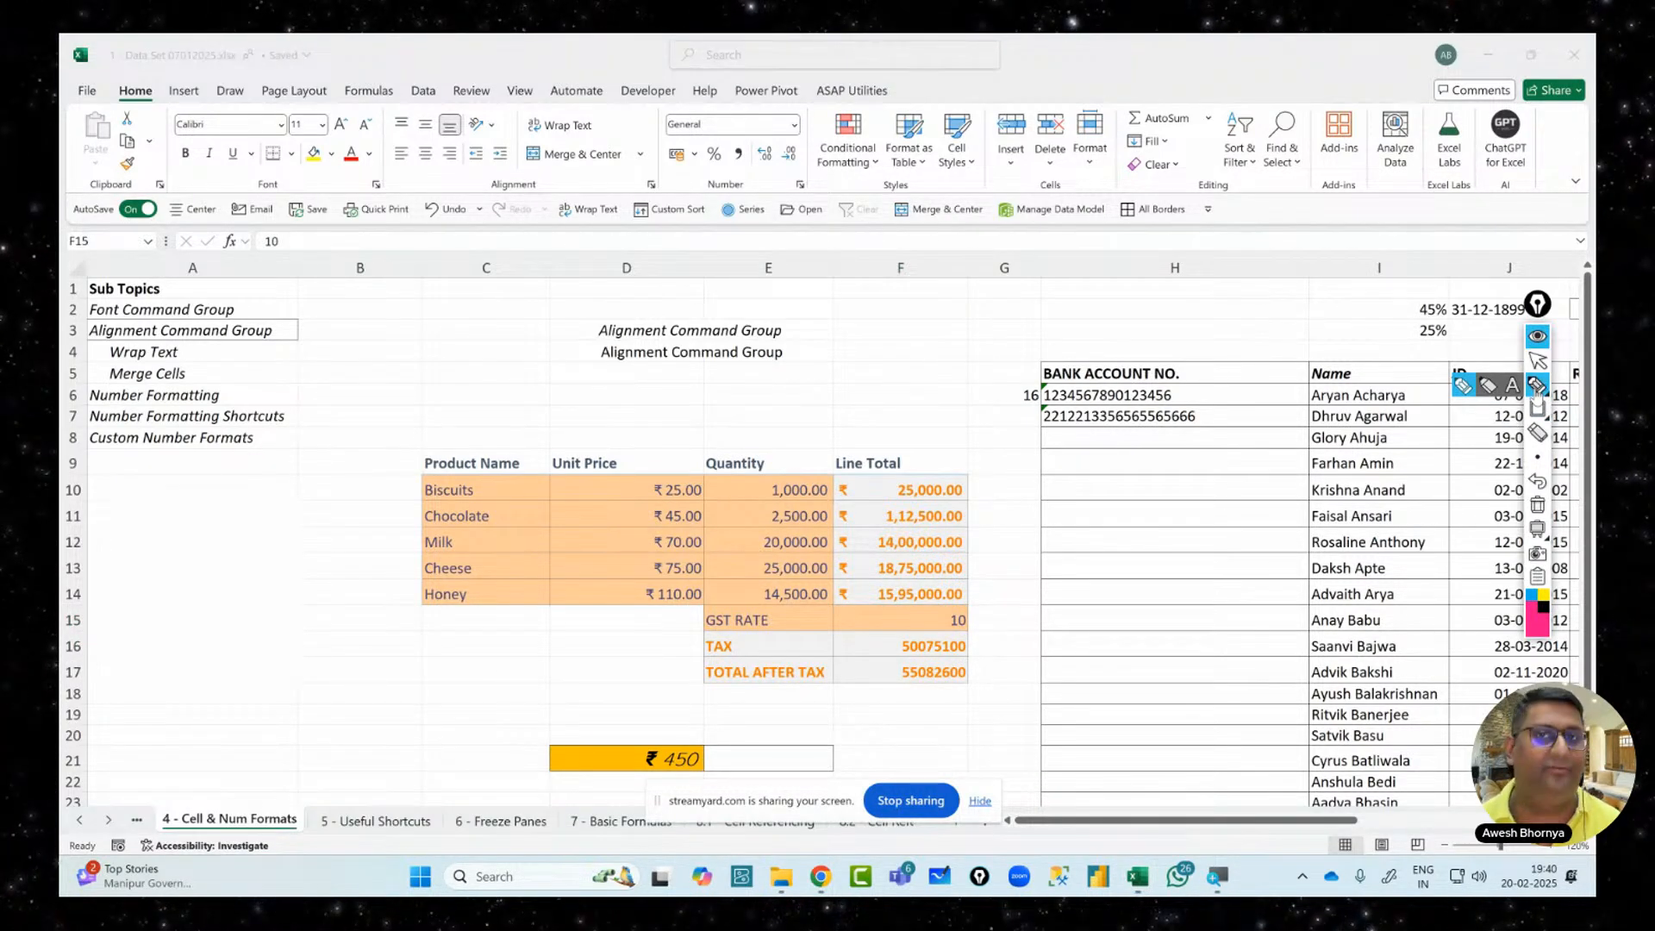
{"action": "left_click_drag", "start_coordinate": [177, 571], "coordinate": [200, 659]}
{"action": "left_click_drag", "start_coordinate": [222, 586], "coordinate": [226, 589]}
{"action": "mouse_move", "coordinate": [201, 529]}
{"action": "left_mouse_down"}
{"action": "mouse_move", "coordinate": [148, 576]}
{"action": "mouse_move", "coordinate": [199, 531]}
{"action": "left_mouse_up"}
{"action": "left_click_drag", "start_coordinate": [299, 492], "coordinate": [324, 565]}
{"action": "left_click_drag", "start_coordinate": [348, 498], "coordinate": [343, 497]}
{"action": "left_click_drag", "start_coordinate": [338, 431], "coordinate": [333, 470]}
{"action": "mouse_move", "coordinate": [353, 419]}
{"action": "left_mouse_down"}
{"action": "mouse_move", "coordinate": [375, 507]}
{"action": "mouse_move", "coordinate": [398, 473]}
{"action": "left_mouse_up"}
{"action": "mouse_move", "coordinate": [302, 399]}
{"action": "left_mouse_down"}
{"action": "mouse_move", "coordinate": [407, 543]}
{"action": "mouse_move", "coordinate": [293, 398]}
{"action": "left_mouse_up"}
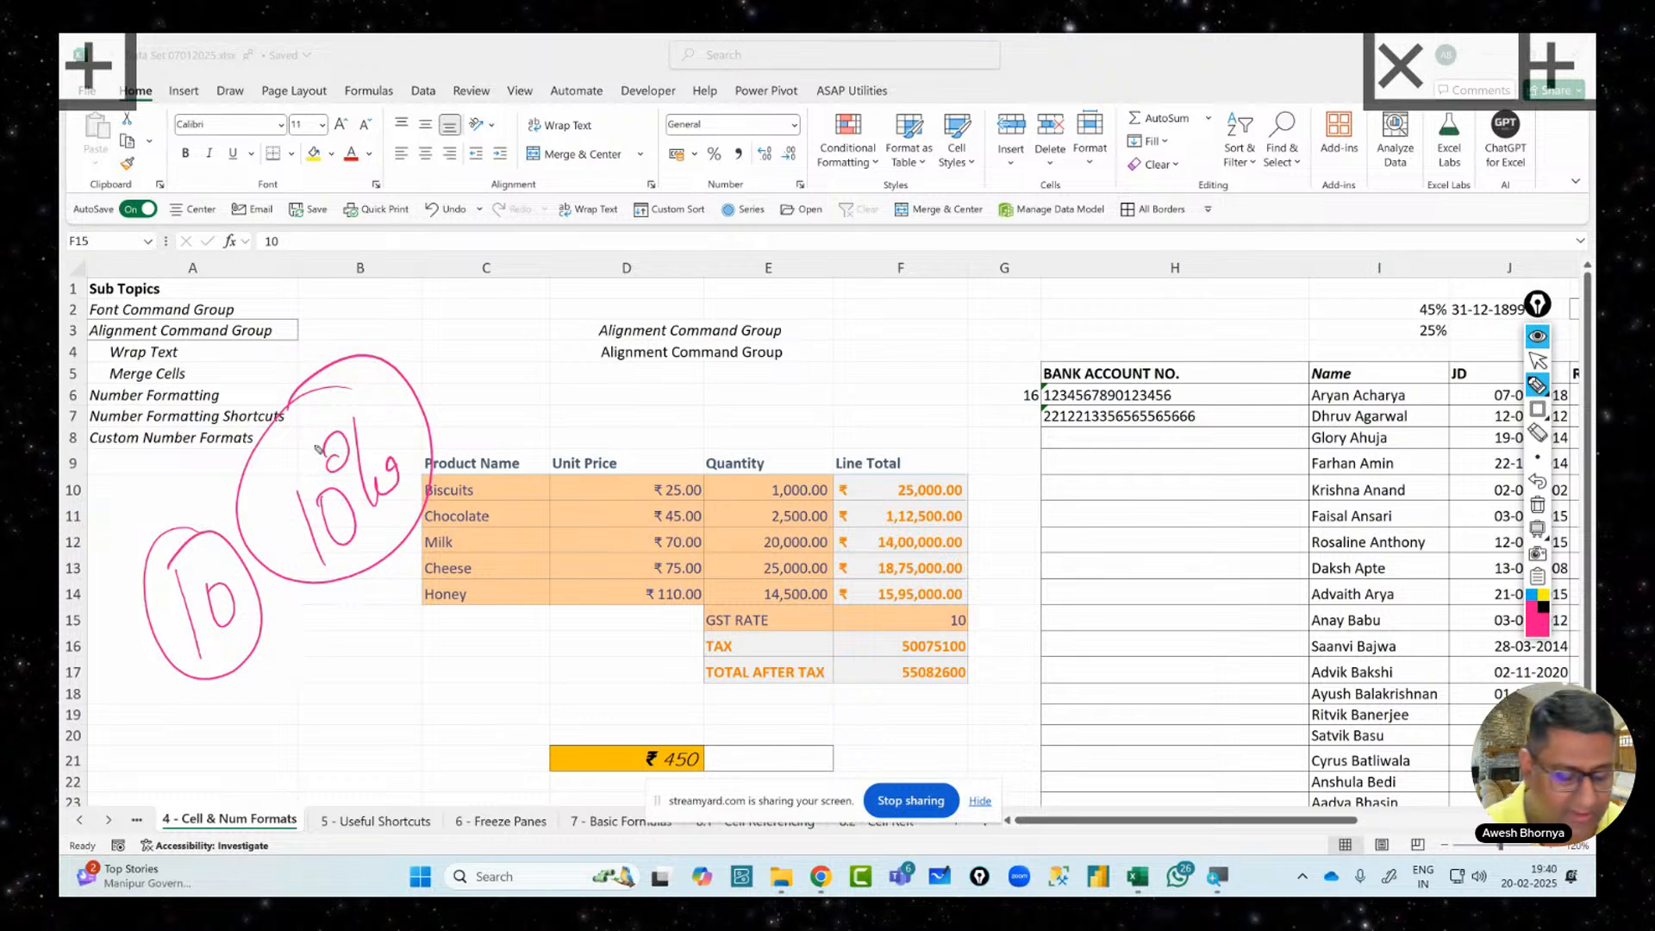
{"action": "mouse_move", "coordinate": [261, 690]}
{"action": "left_mouse_down"}
{"action": "mouse_move", "coordinate": [357, 694]}
{"action": "mouse_move", "coordinate": [344, 595]}
{"action": "mouse_move", "coordinate": [330, 606]}
{"action": "left_mouse_up"}
{"action": "left_click_drag", "start_coordinate": [352, 571], "coordinate": [380, 610]}
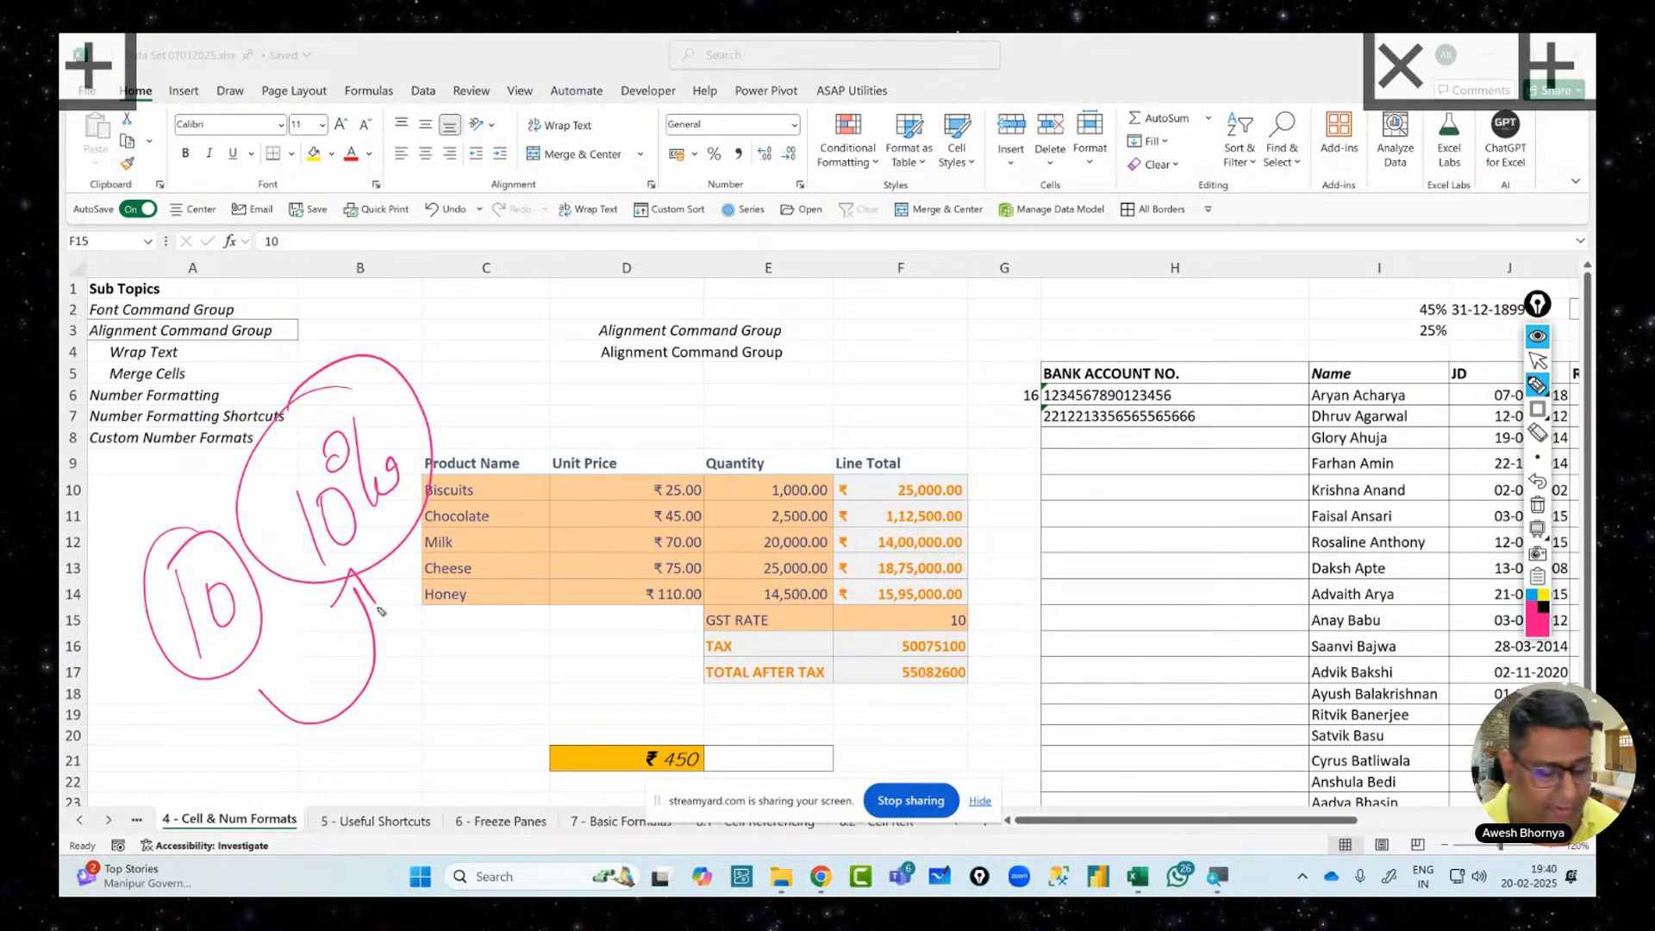
{"action": "mouse_move", "coordinate": [278, 734]}
{"action": "left_mouse_down"}
{"action": "mouse_move", "coordinate": [309, 770]}
{"action": "mouse_move", "coordinate": [294, 774]}
{"action": "left_mouse_up"}
{"action": "mouse_move", "coordinate": [346, 787]}
{"action": "left_mouse_down"}
{"action": "mouse_move", "coordinate": [350, 807]}
{"action": "mouse_move", "coordinate": [573, 625]}
{"action": "mouse_move", "coordinate": [571, 591]}
{"action": "mouse_move", "coordinate": [611, 619]}
{"action": "mouse_move", "coordinate": [604, 522]}
{"action": "mouse_move", "coordinate": [636, 615]}
{"action": "left_mouse_up"}
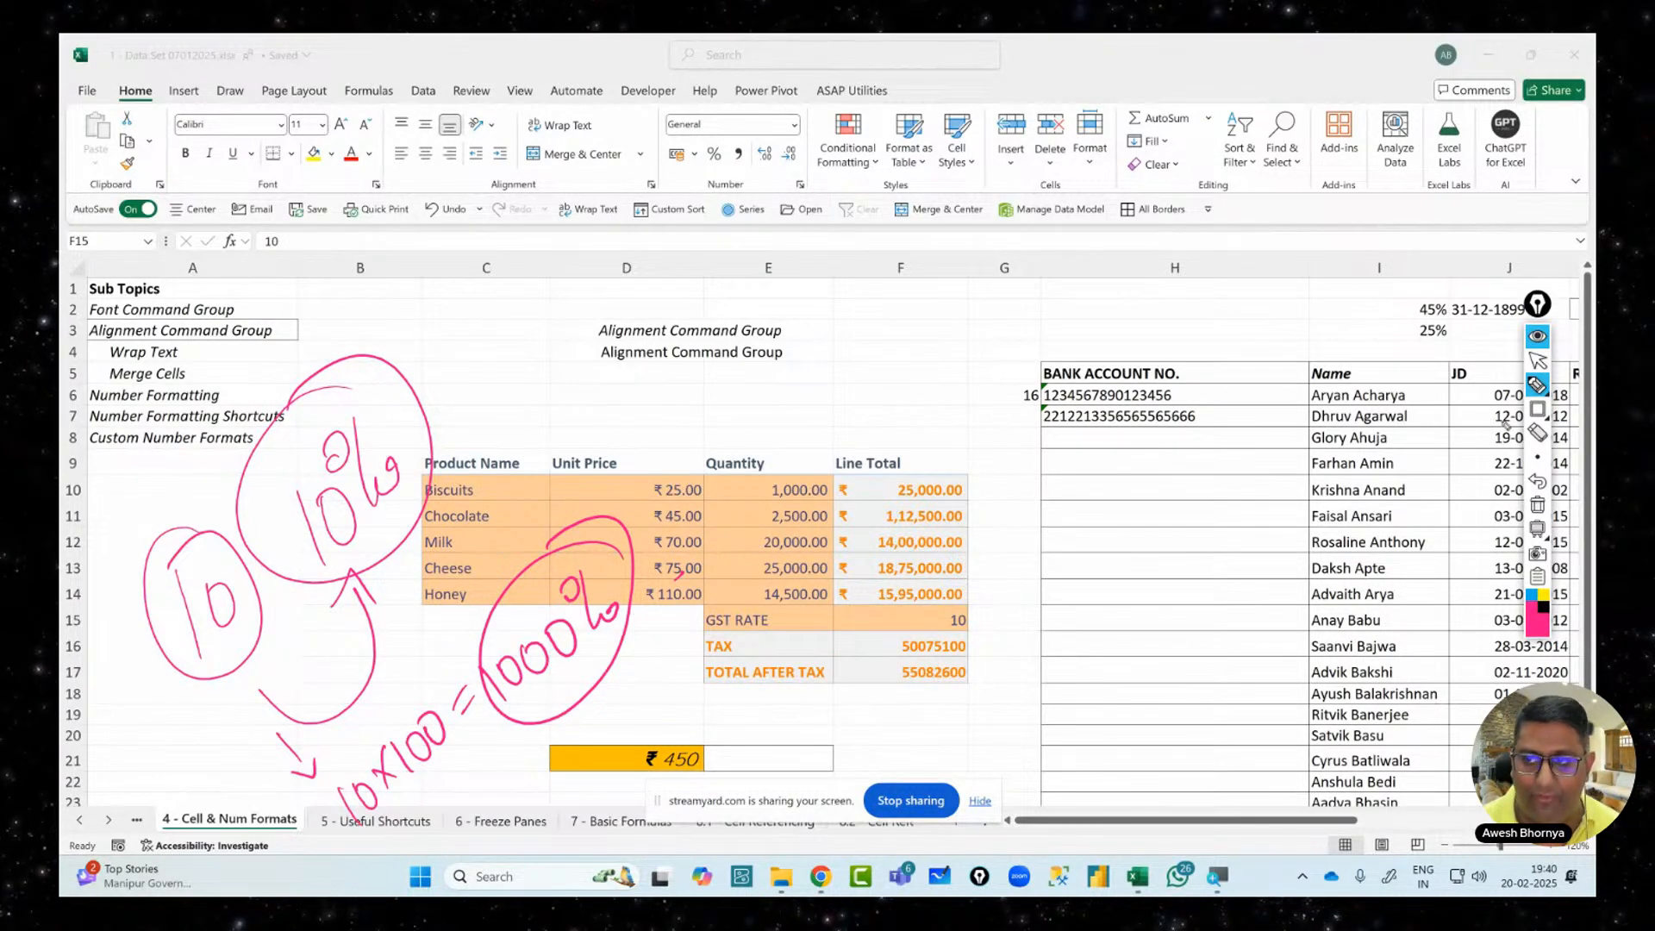
{"action": "left_click", "coordinate": [1538, 361]}
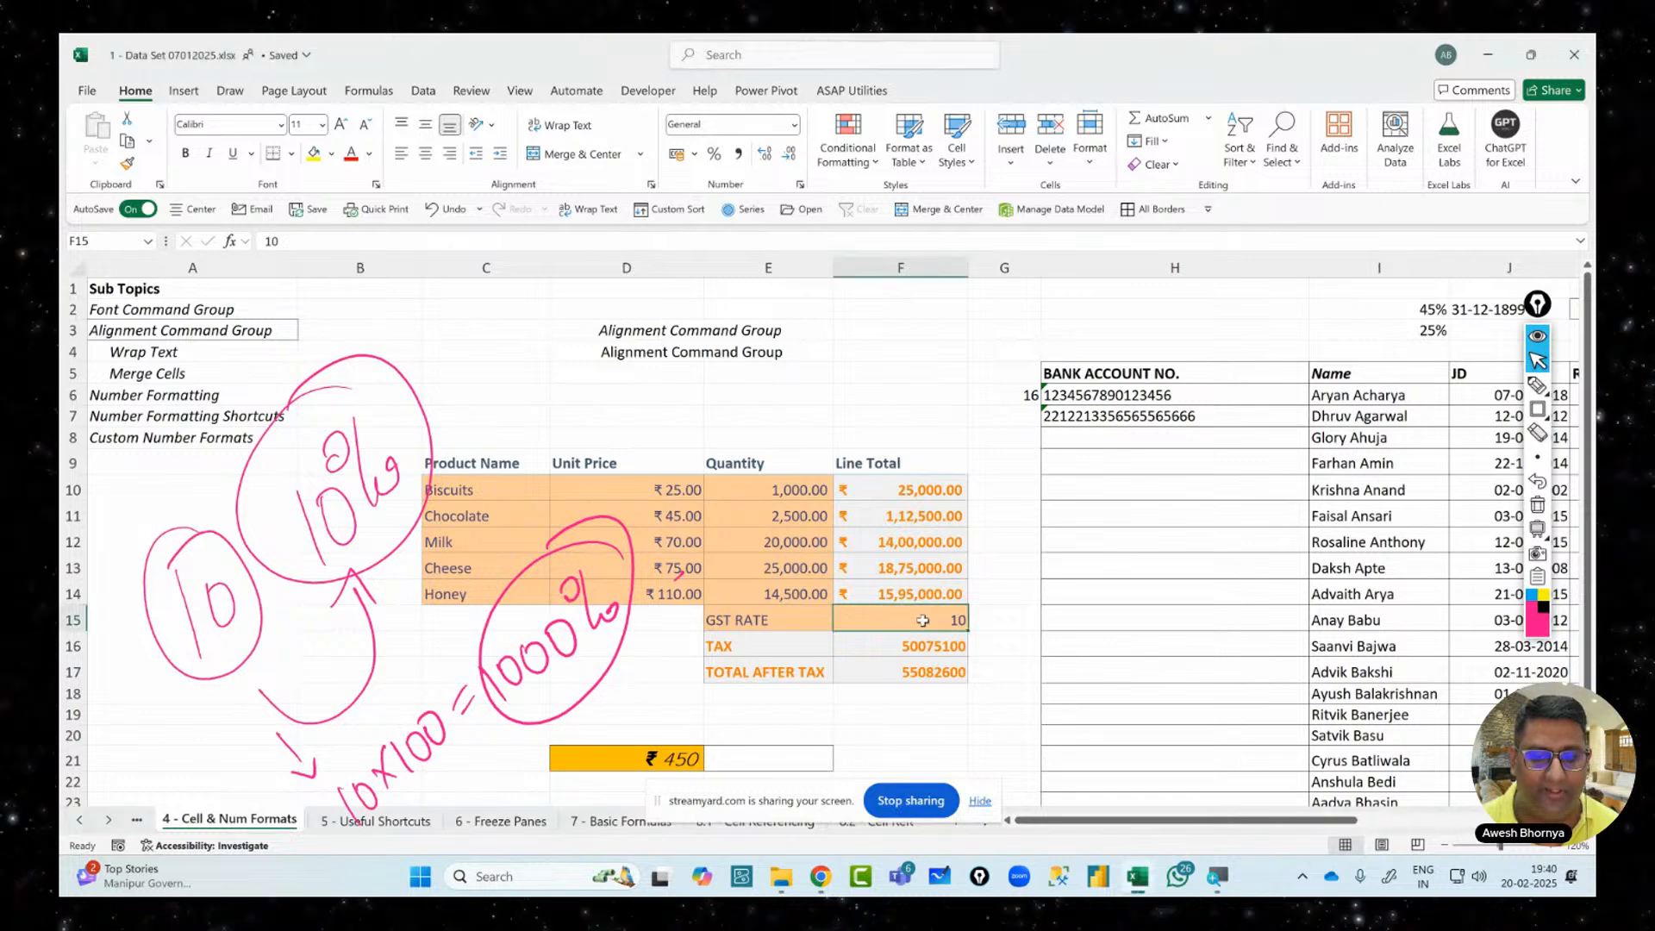
Erase the handwritten notes and enter 10% as the GST rate in F15
{"action": "left_click", "coordinate": [1538, 507]}
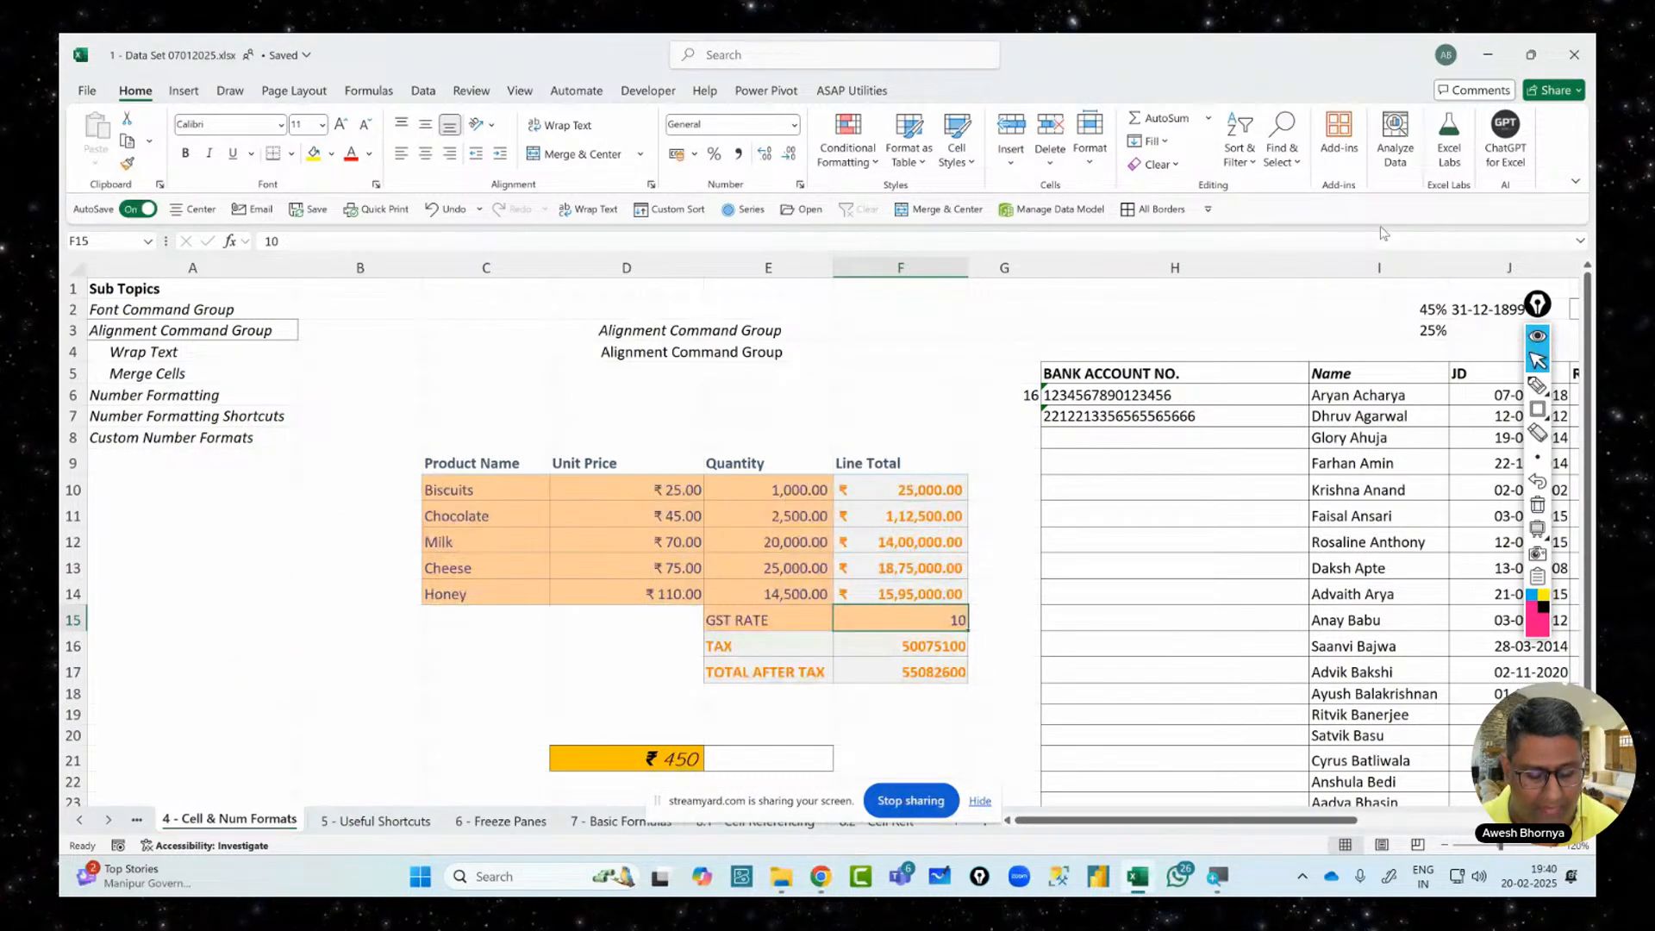
{"action": "type", "text": "%"}
{"action": "key", "text": "BackSpace"}
{"action": "type", "text": "10$"}
{"action": "key", "text": "BackSpace"}
{"action": "type", "text": "%"}
{"action": "key", "text": "Return"}
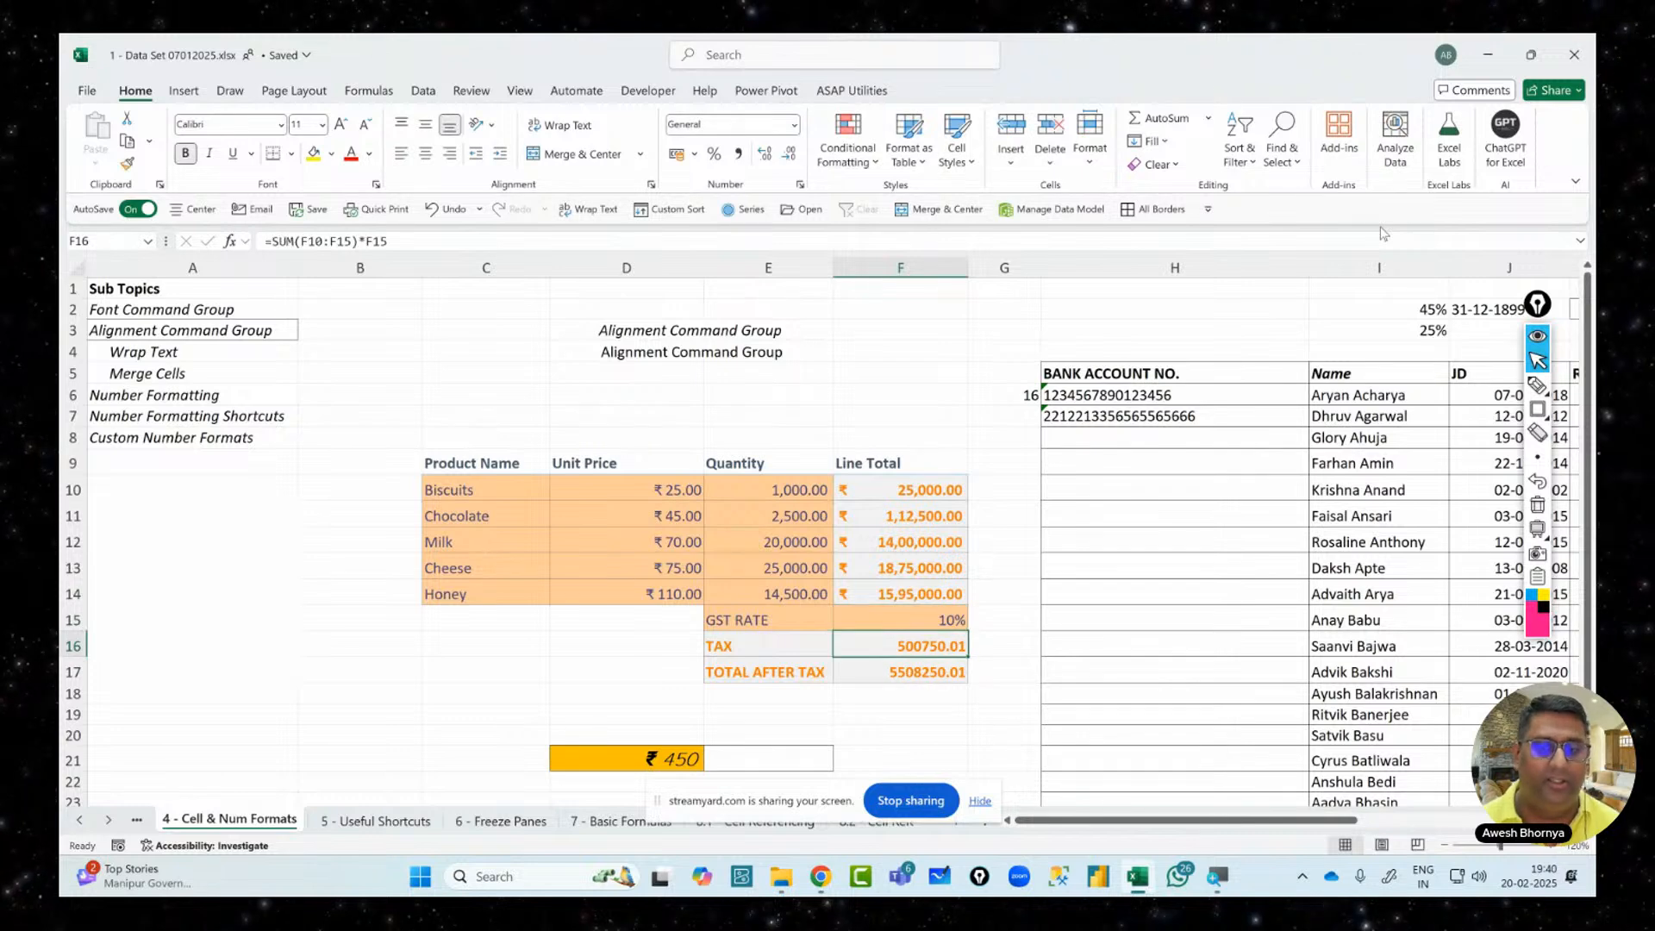
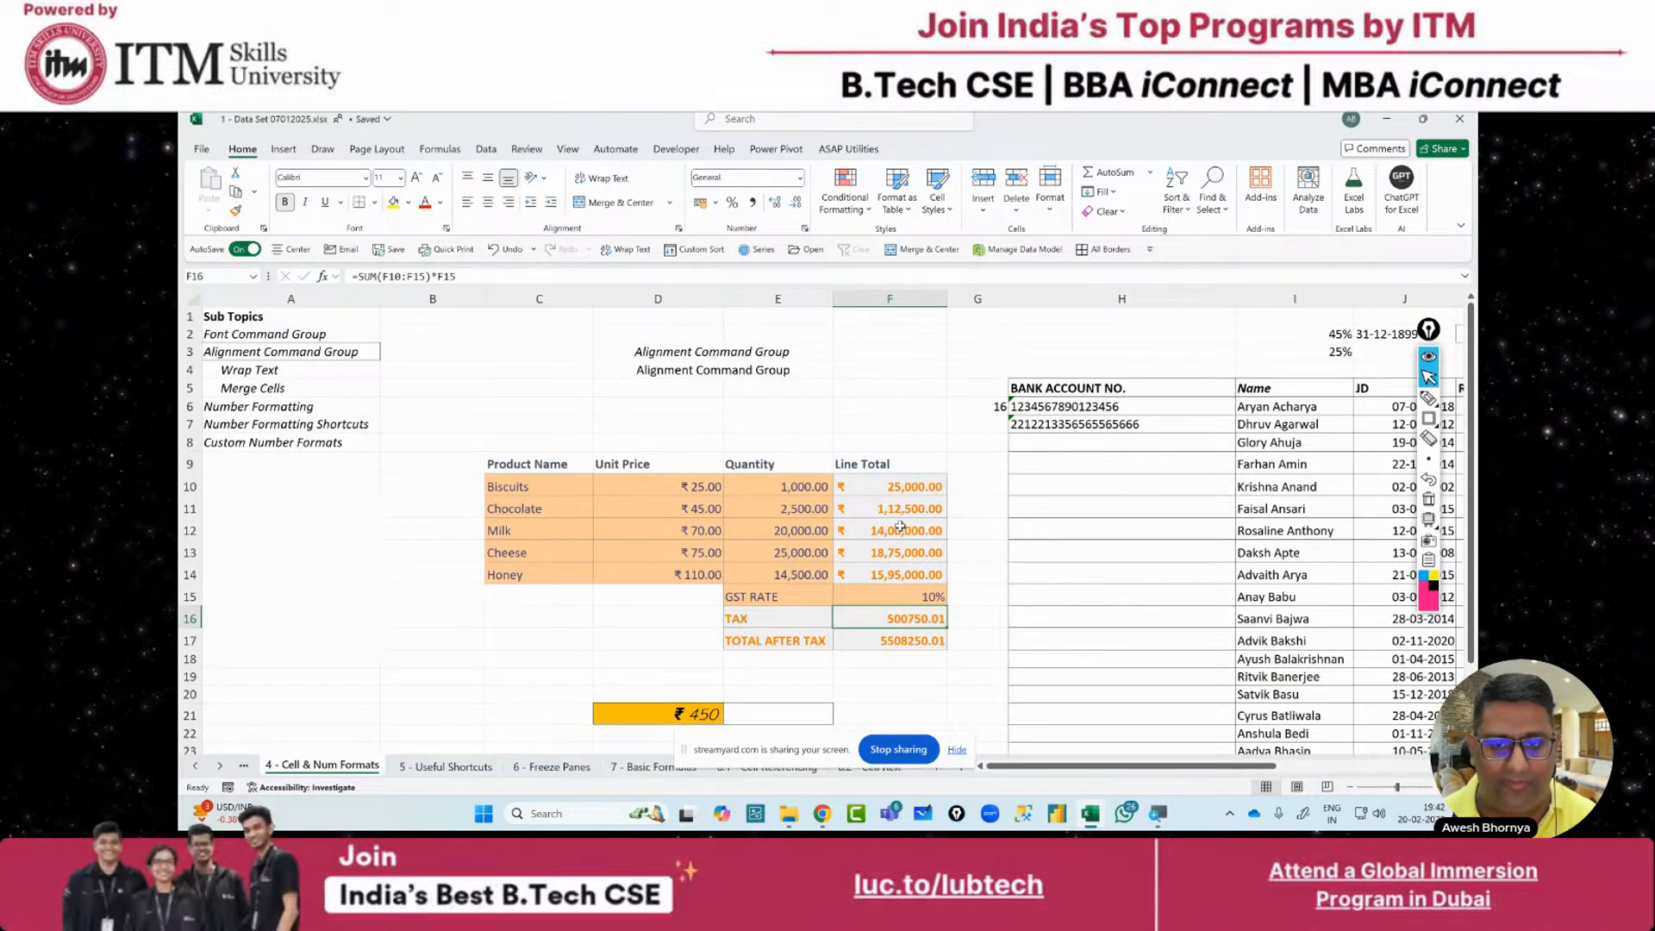
Clear the formats from the TAX and TOTAL AFTER TAX values in F16:F17
{"action": "left_click", "coordinate": [899, 527]}
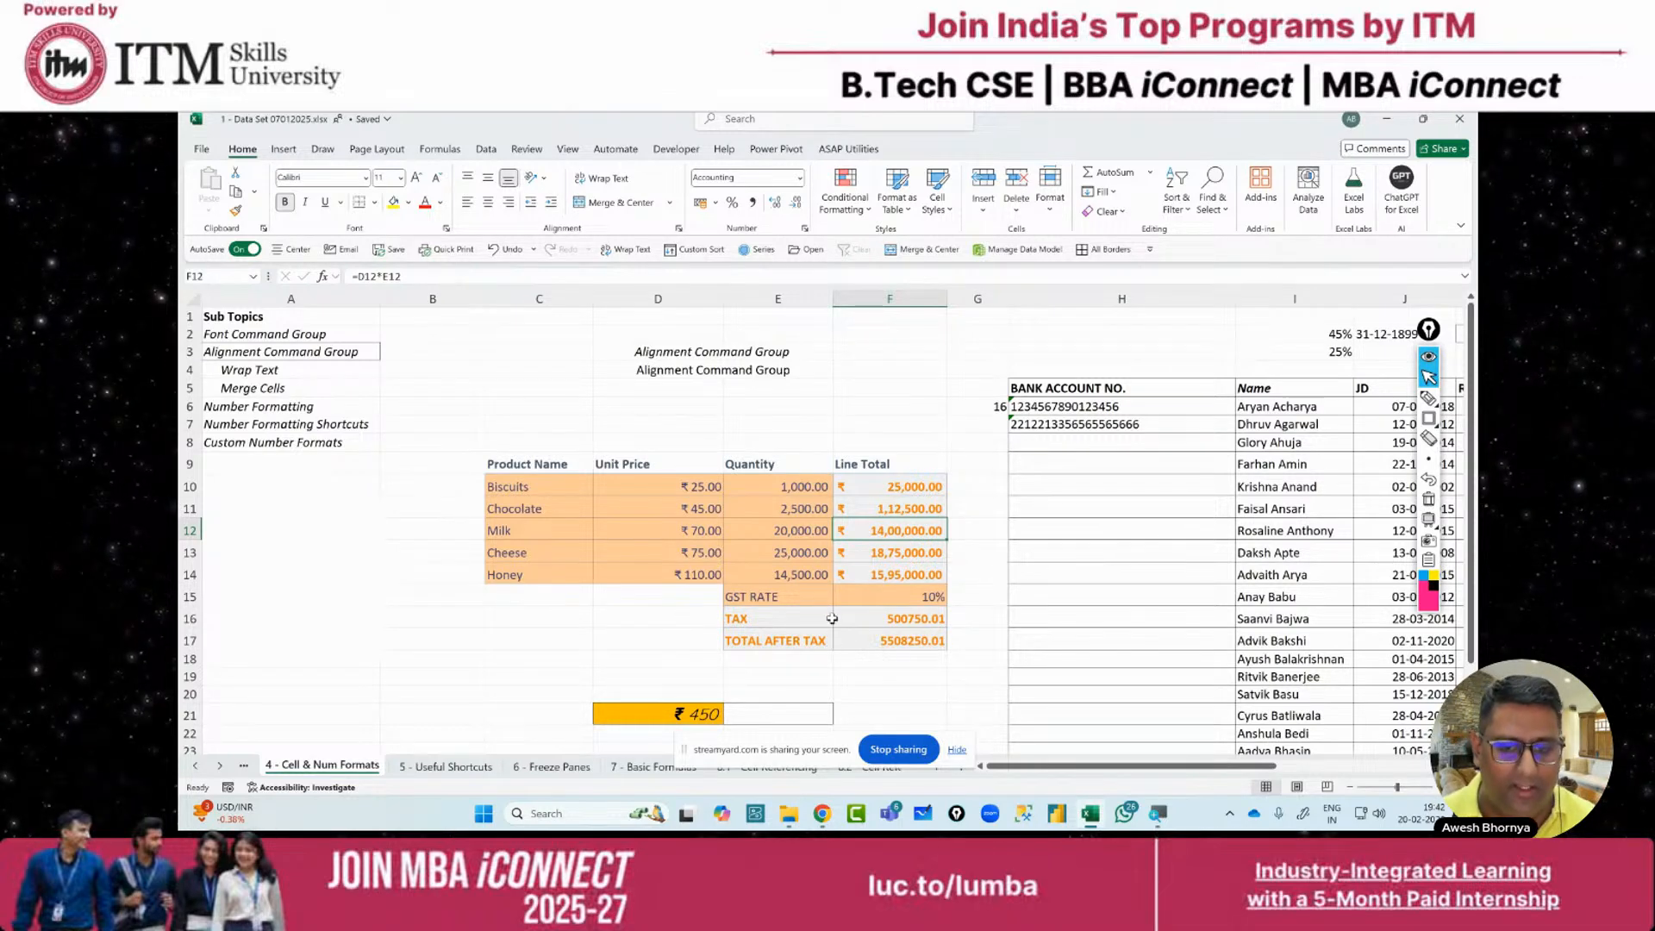
{"action": "left_click_drag", "start_coordinate": [889, 619], "coordinate": [888, 641]}
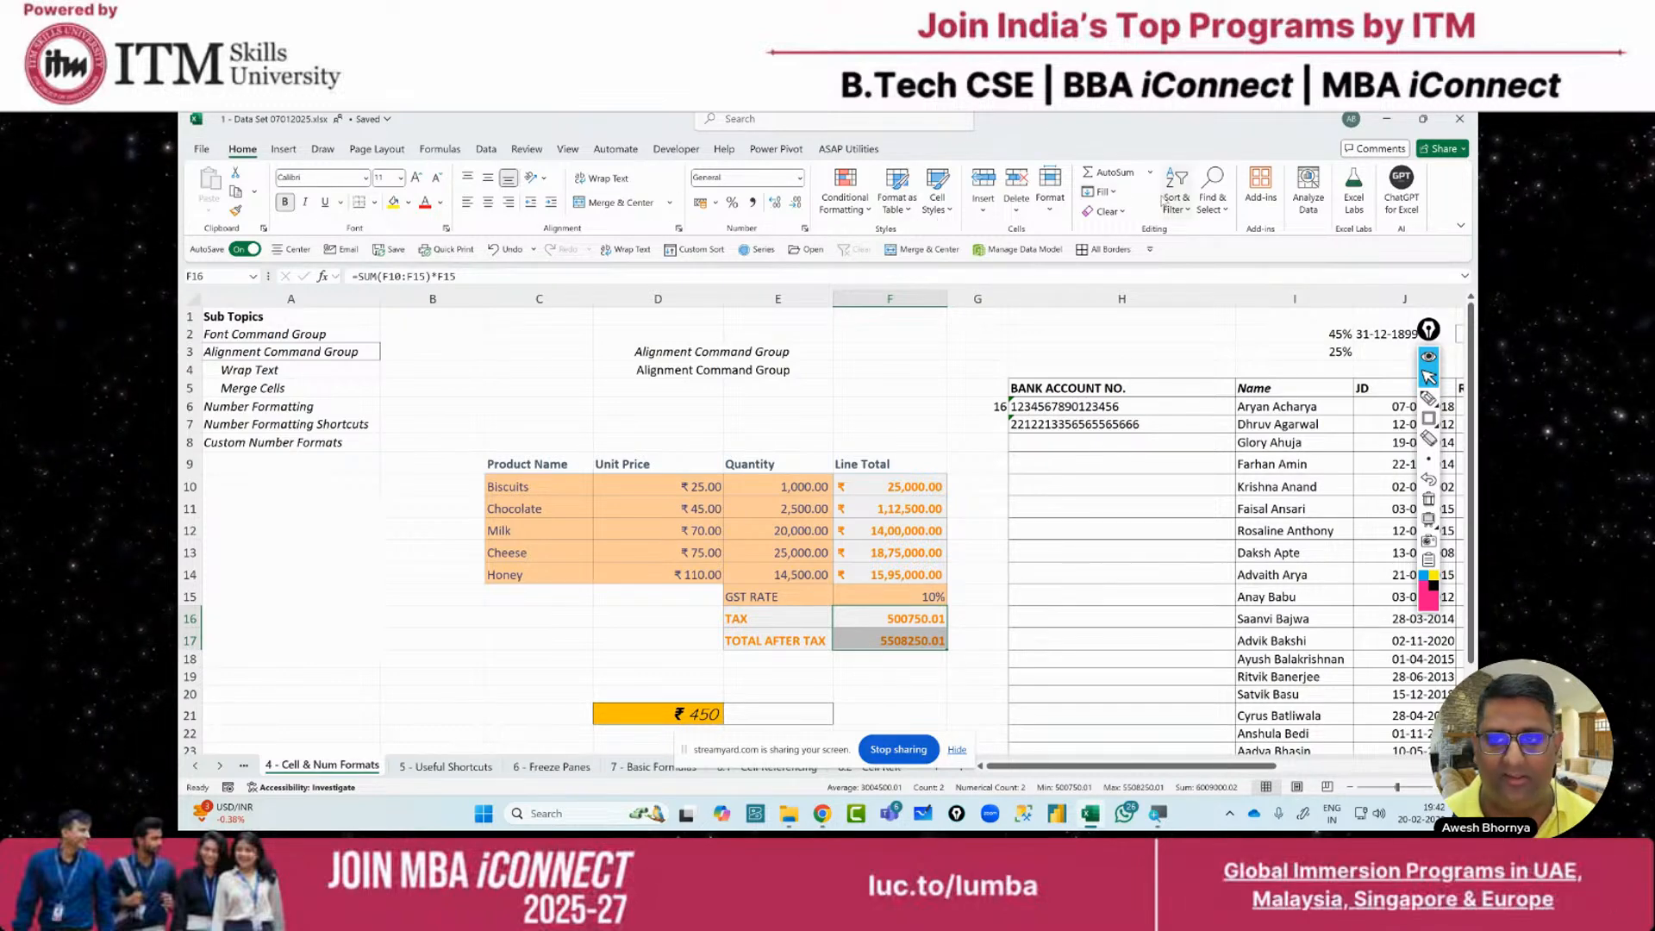
{"action": "left_click", "coordinate": [1112, 212]}
{"action": "left_click", "coordinate": [1143, 256]}
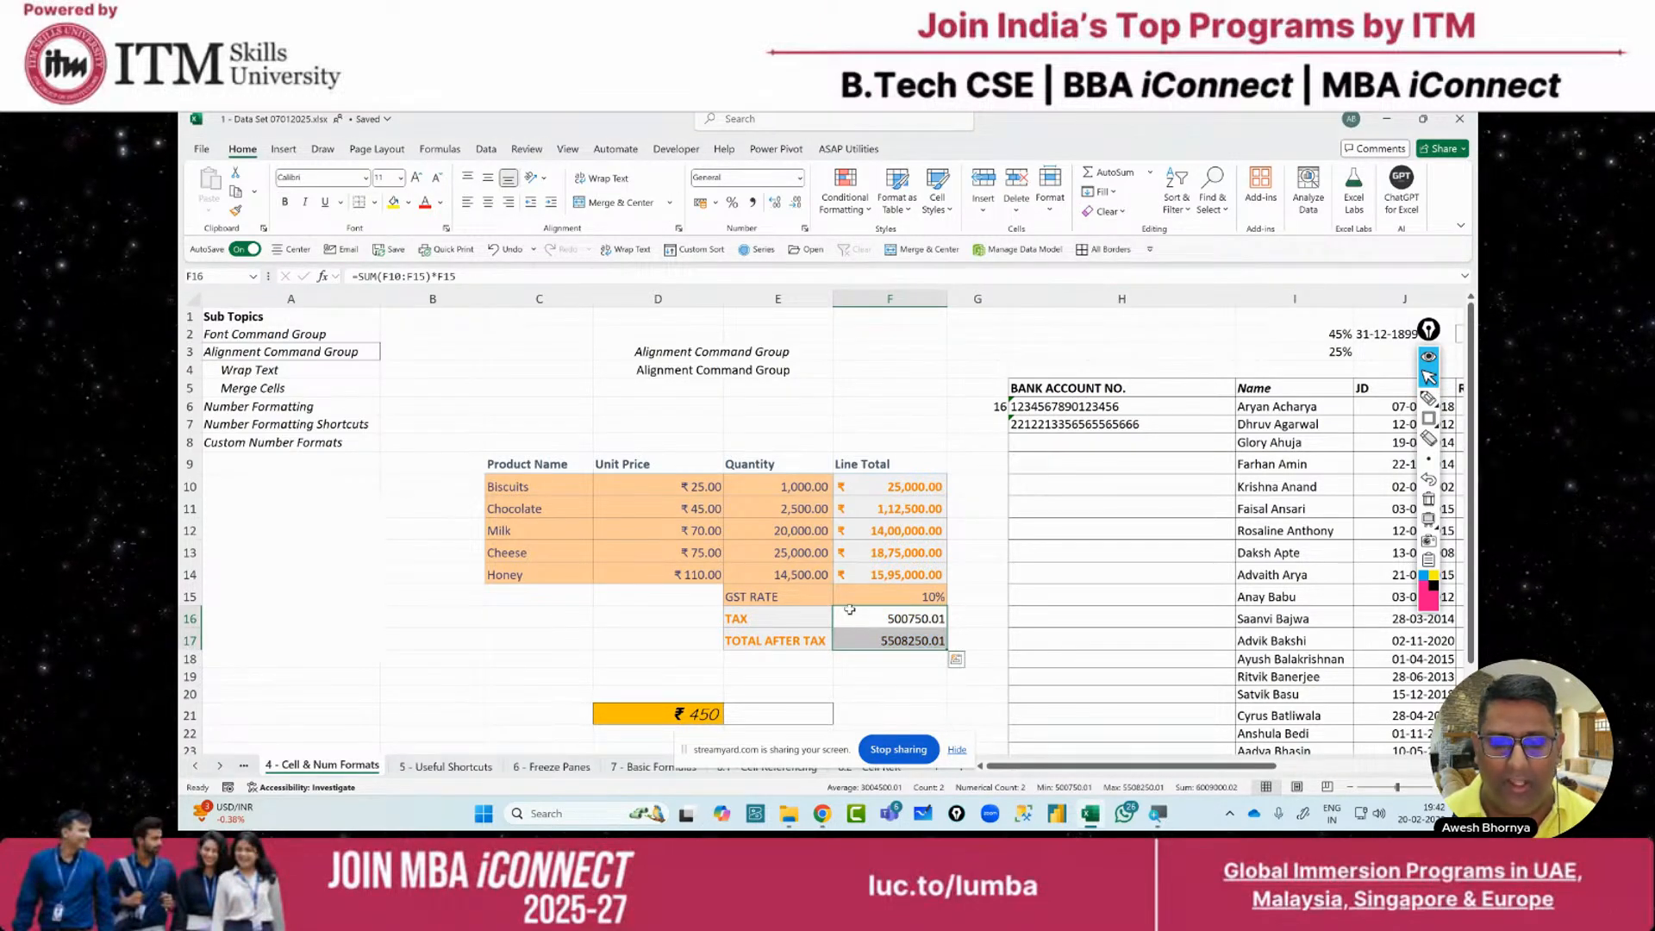
Select the Biscuits Line Total cell as the source for the format to copy
{"action": "left_click", "coordinate": [888, 508]}
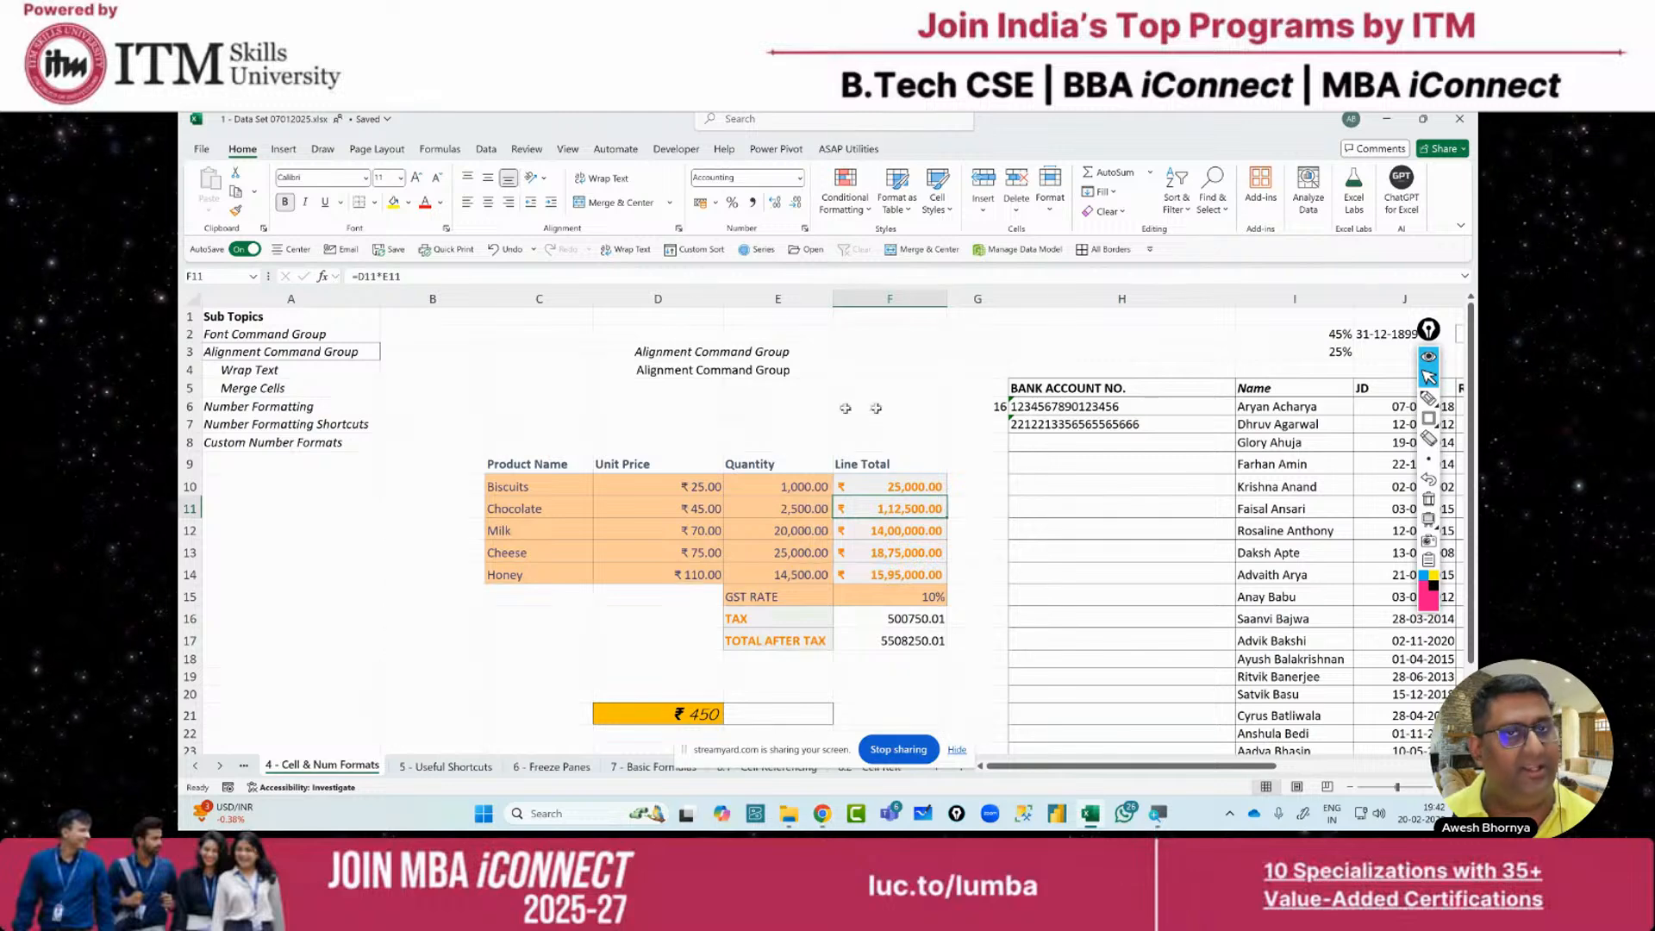
{"action": "left_click_drag", "start_coordinate": [872, 617], "coordinate": [872, 634]}
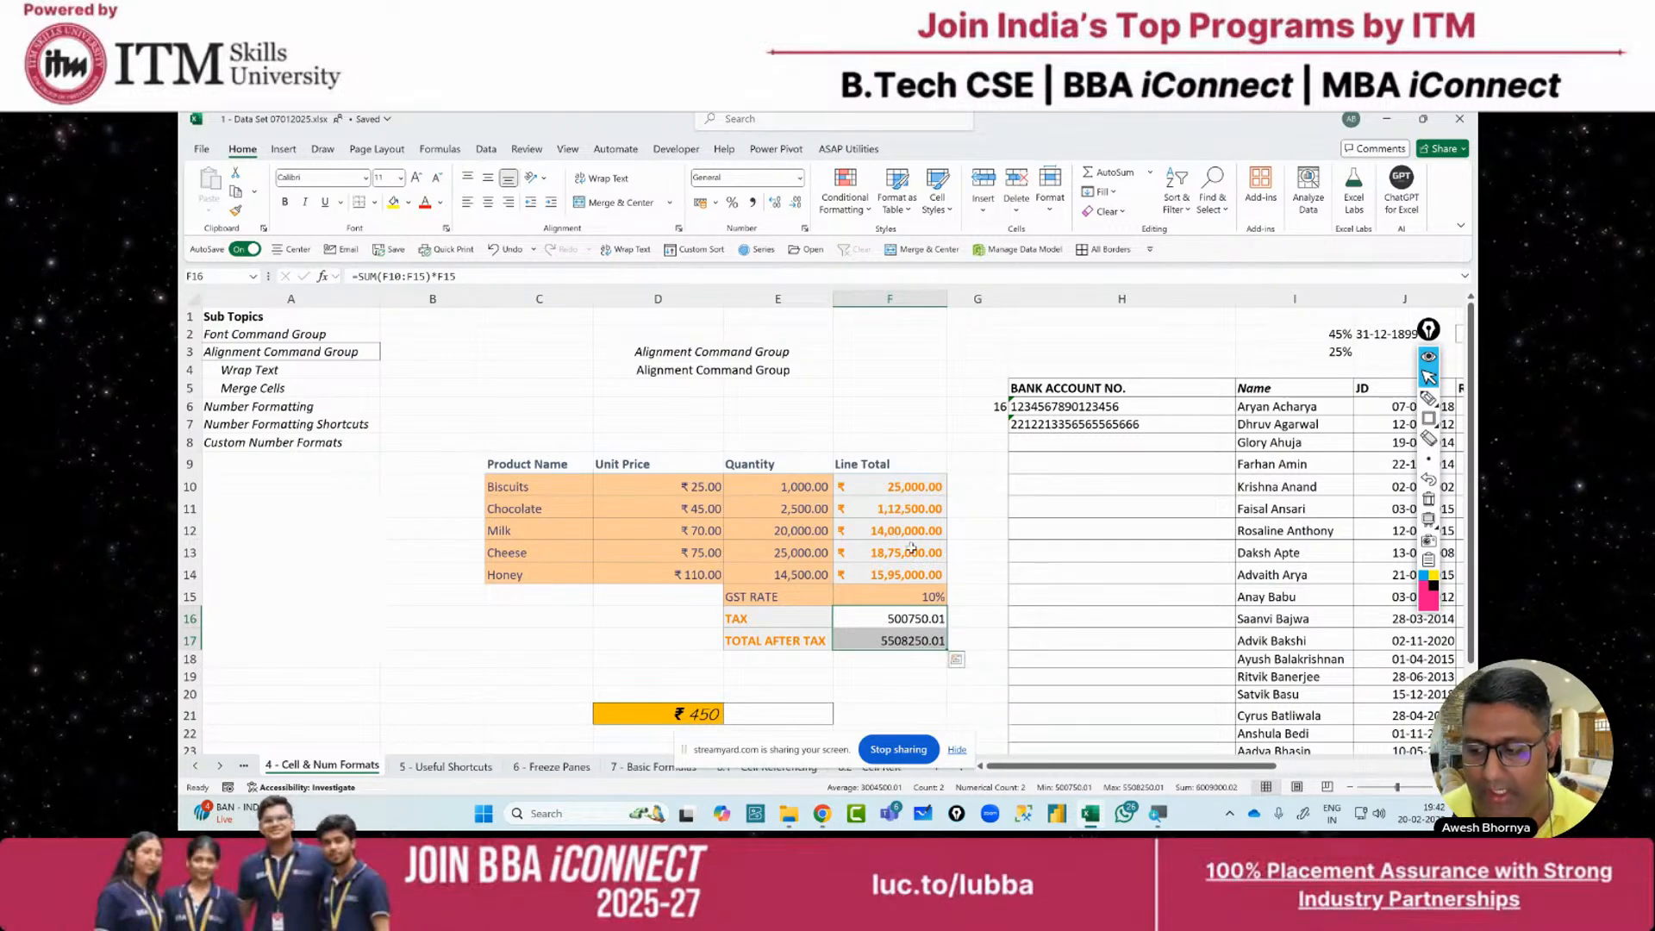
{"action": "left_click", "coordinate": [879, 487]}
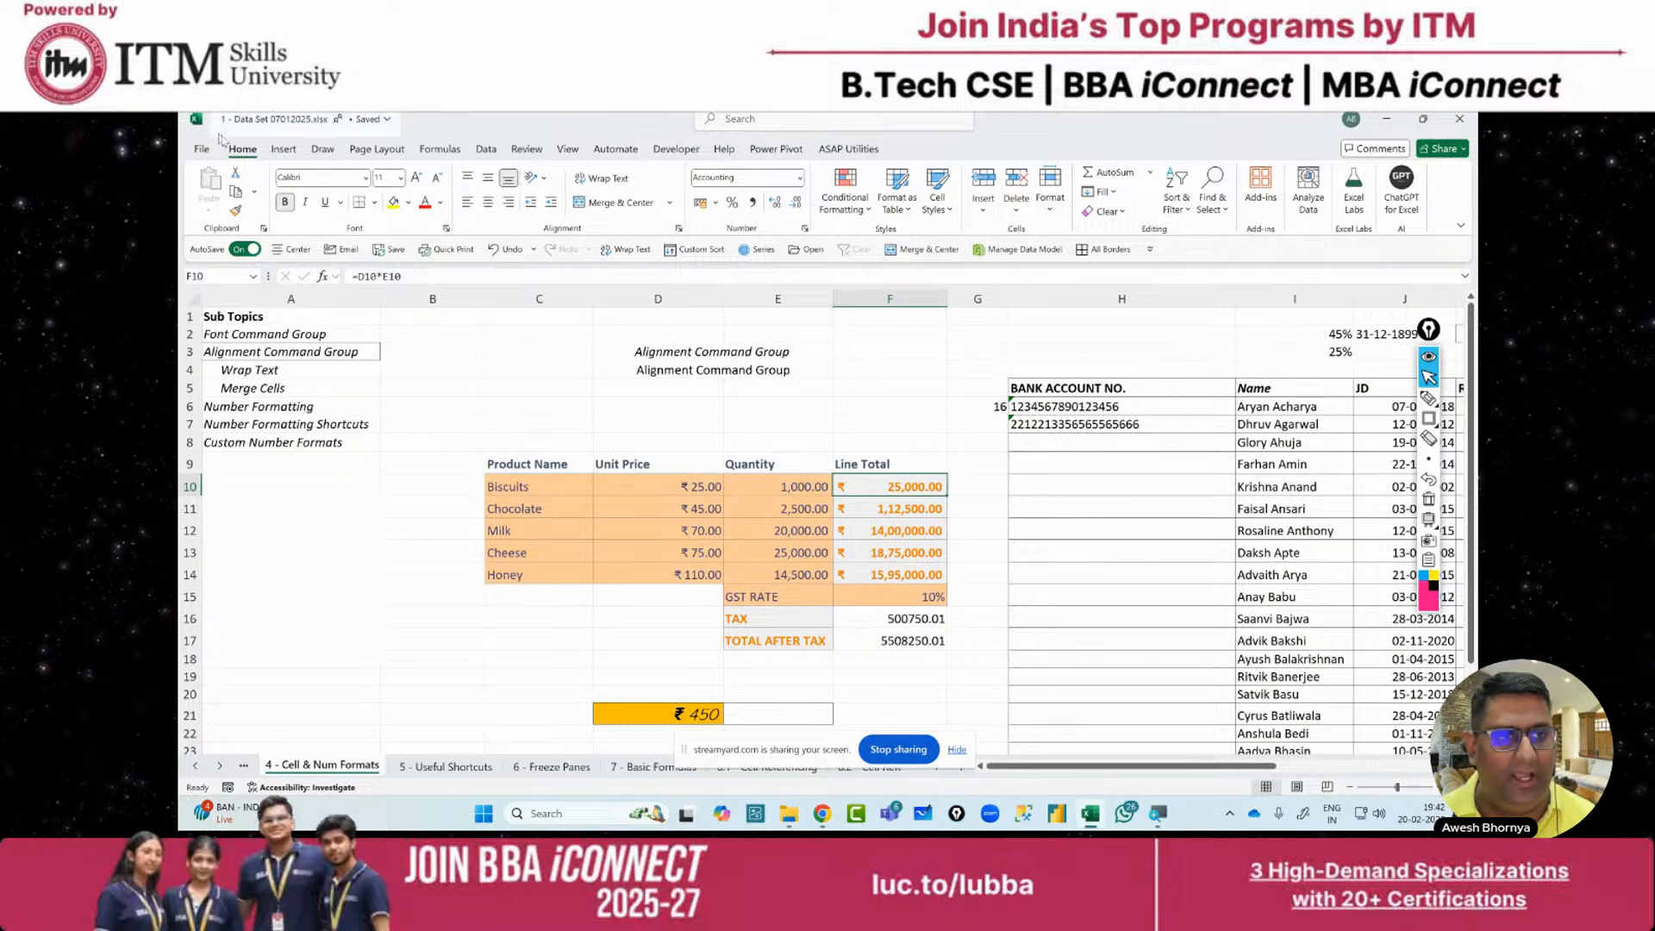
Format Paint F10's ₹ Accounting style onto F16:F17, showing ₹ 5,00,750.01 and ₹ 55,08,250.01
{"action": "left_click", "coordinate": [237, 213]}
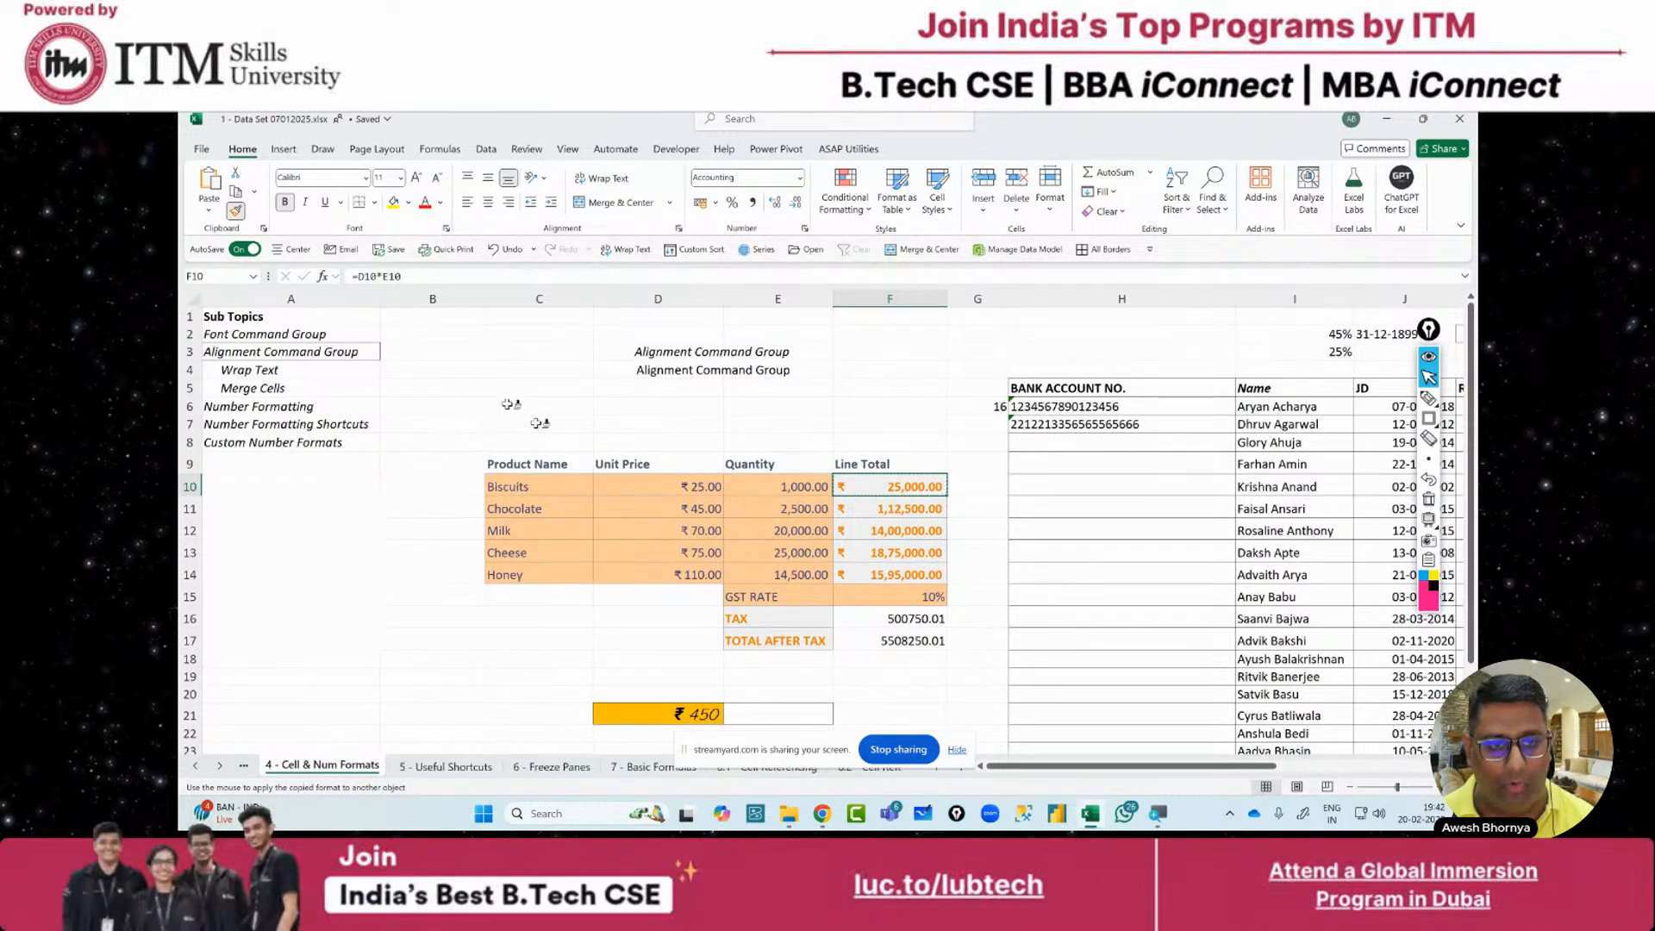
{"action": "left_click_drag", "start_coordinate": [910, 614], "coordinate": [909, 640]}
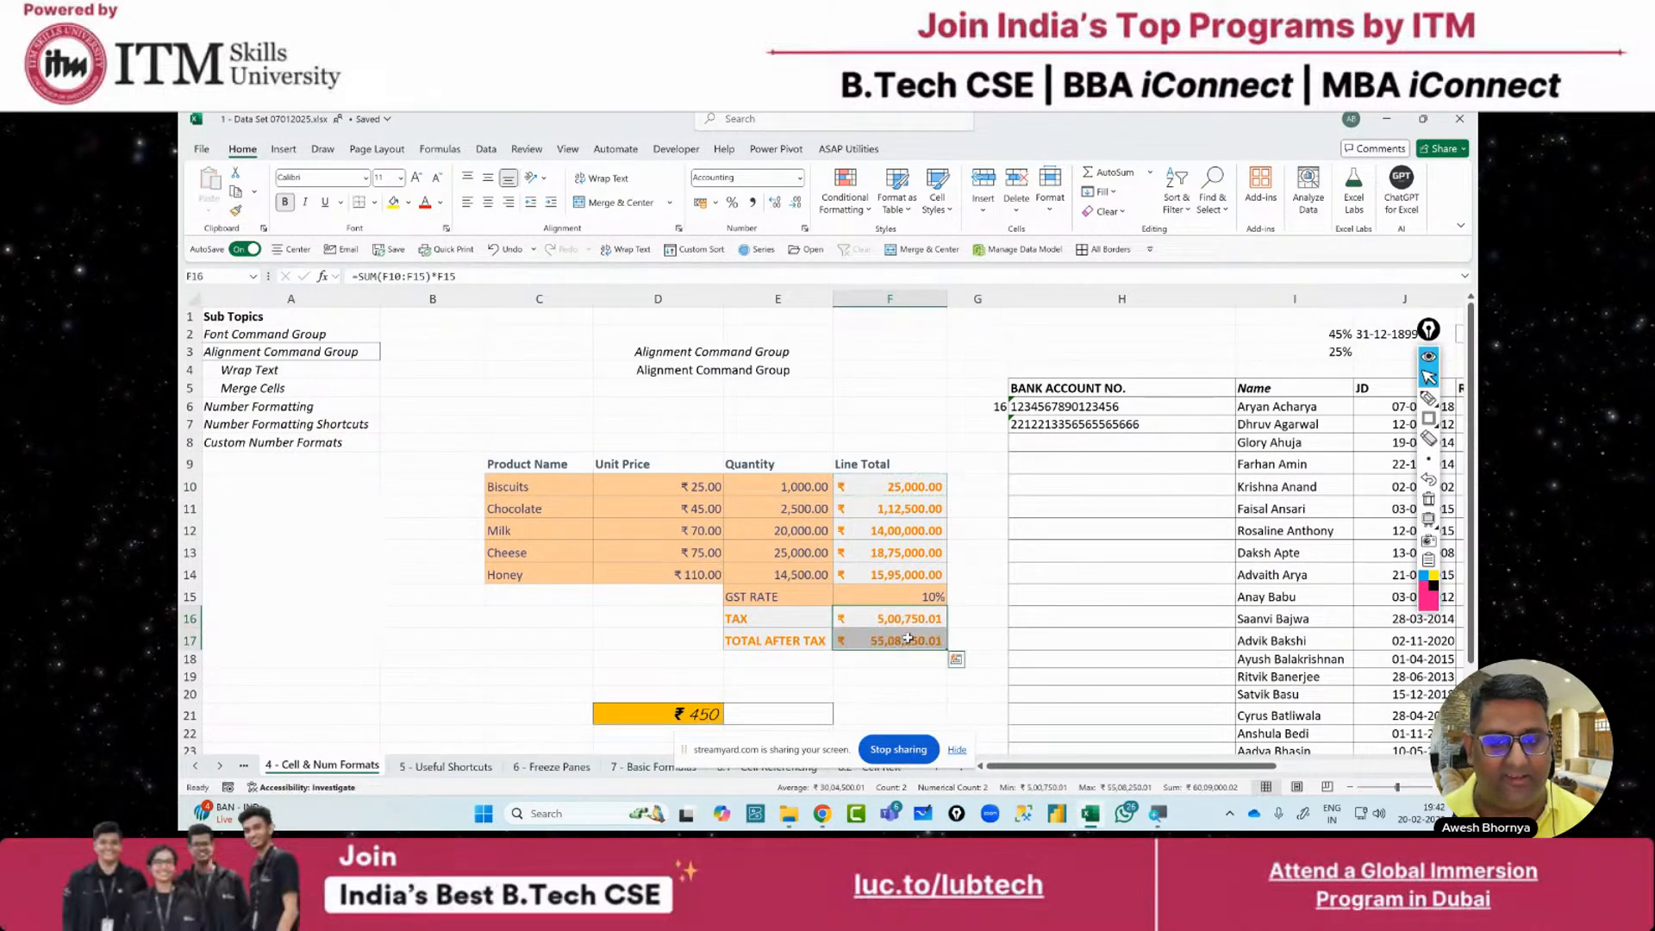
{"action": "left_click", "coordinate": [940, 429]}
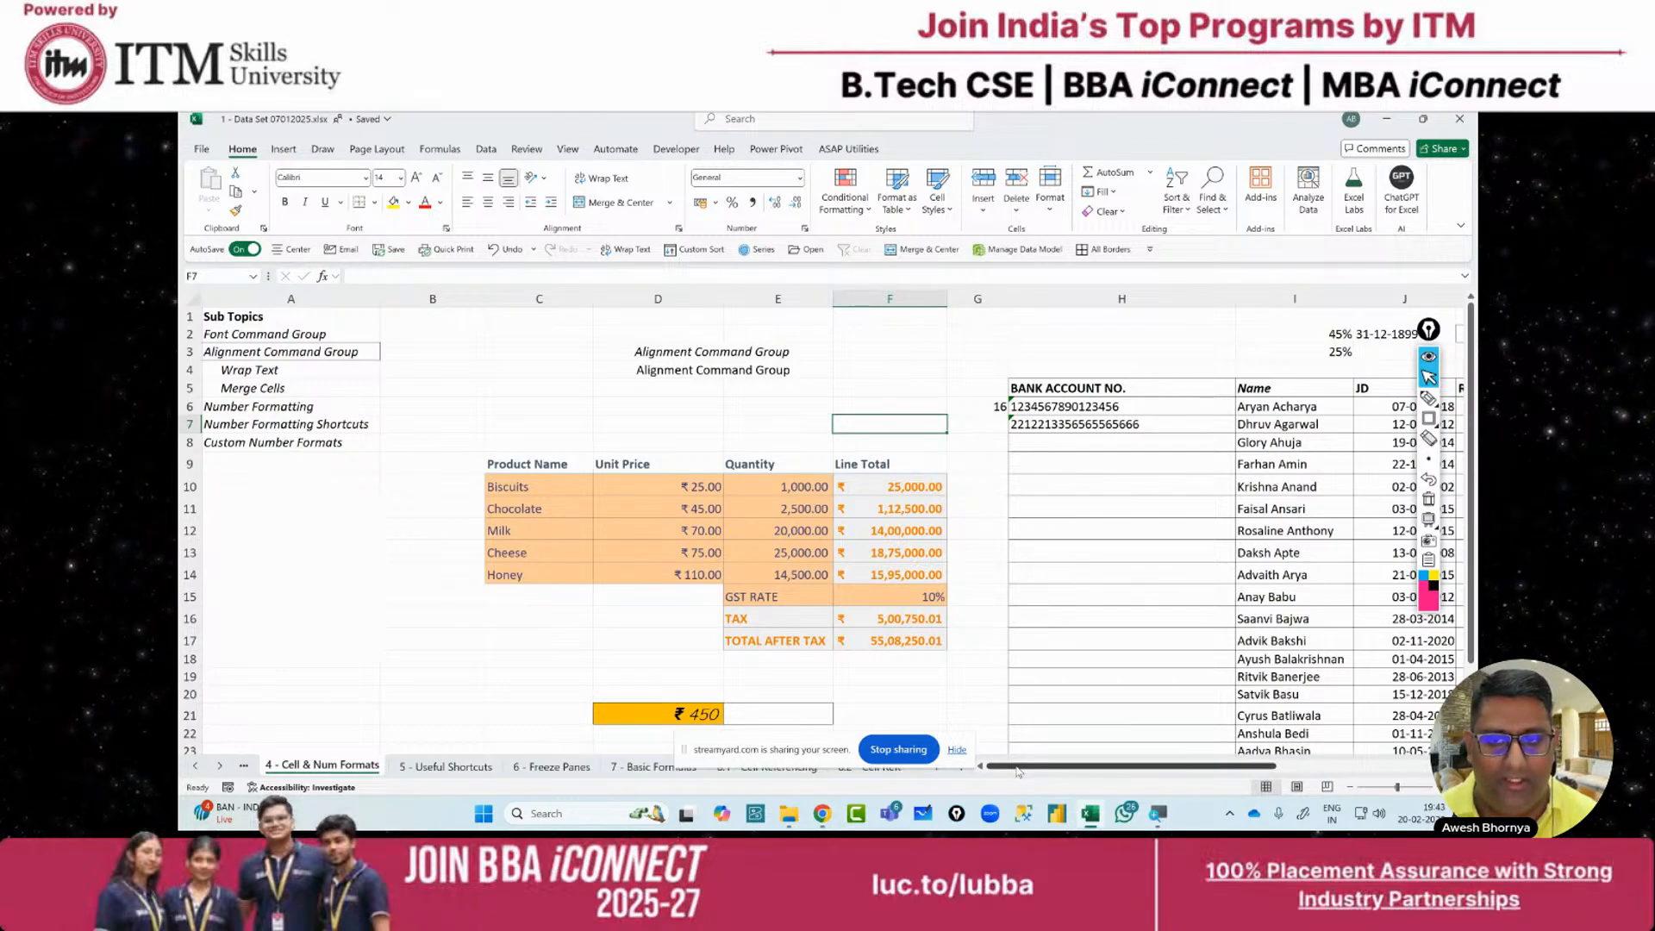
Switch the BANK ACCOUNT NO. column H from Text to General format
{"action": "left_click_drag", "start_coordinate": [1018, 772], "coordinate": [1142, 773]}
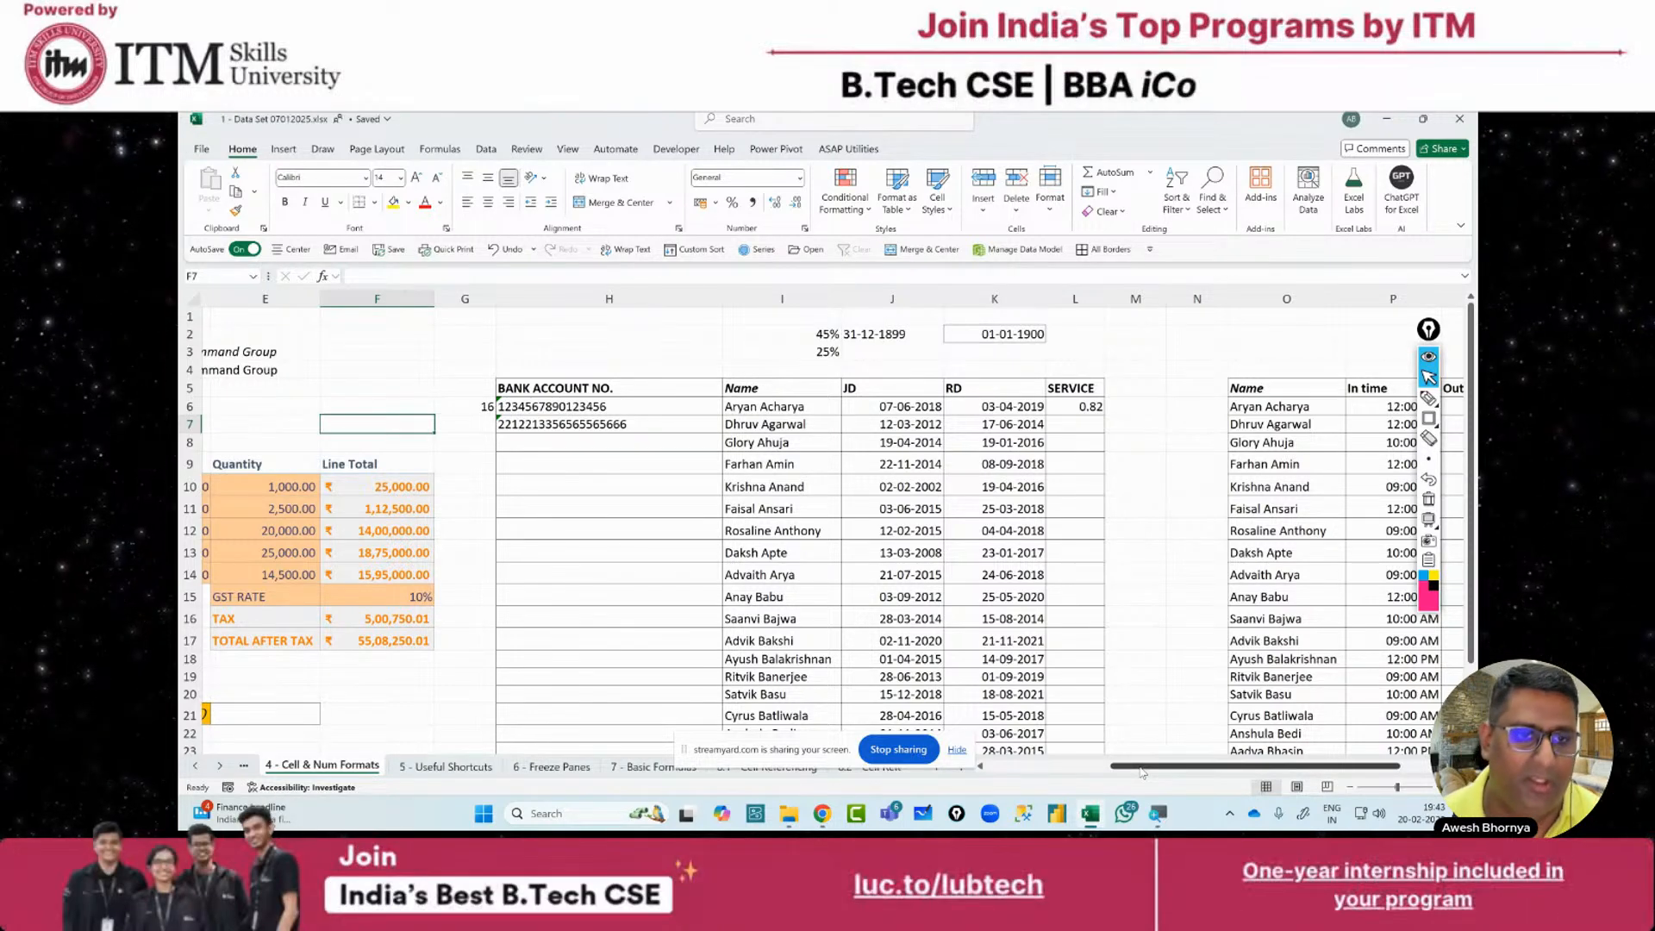
{"action": "left_click", "coordinate": [531, 297]}
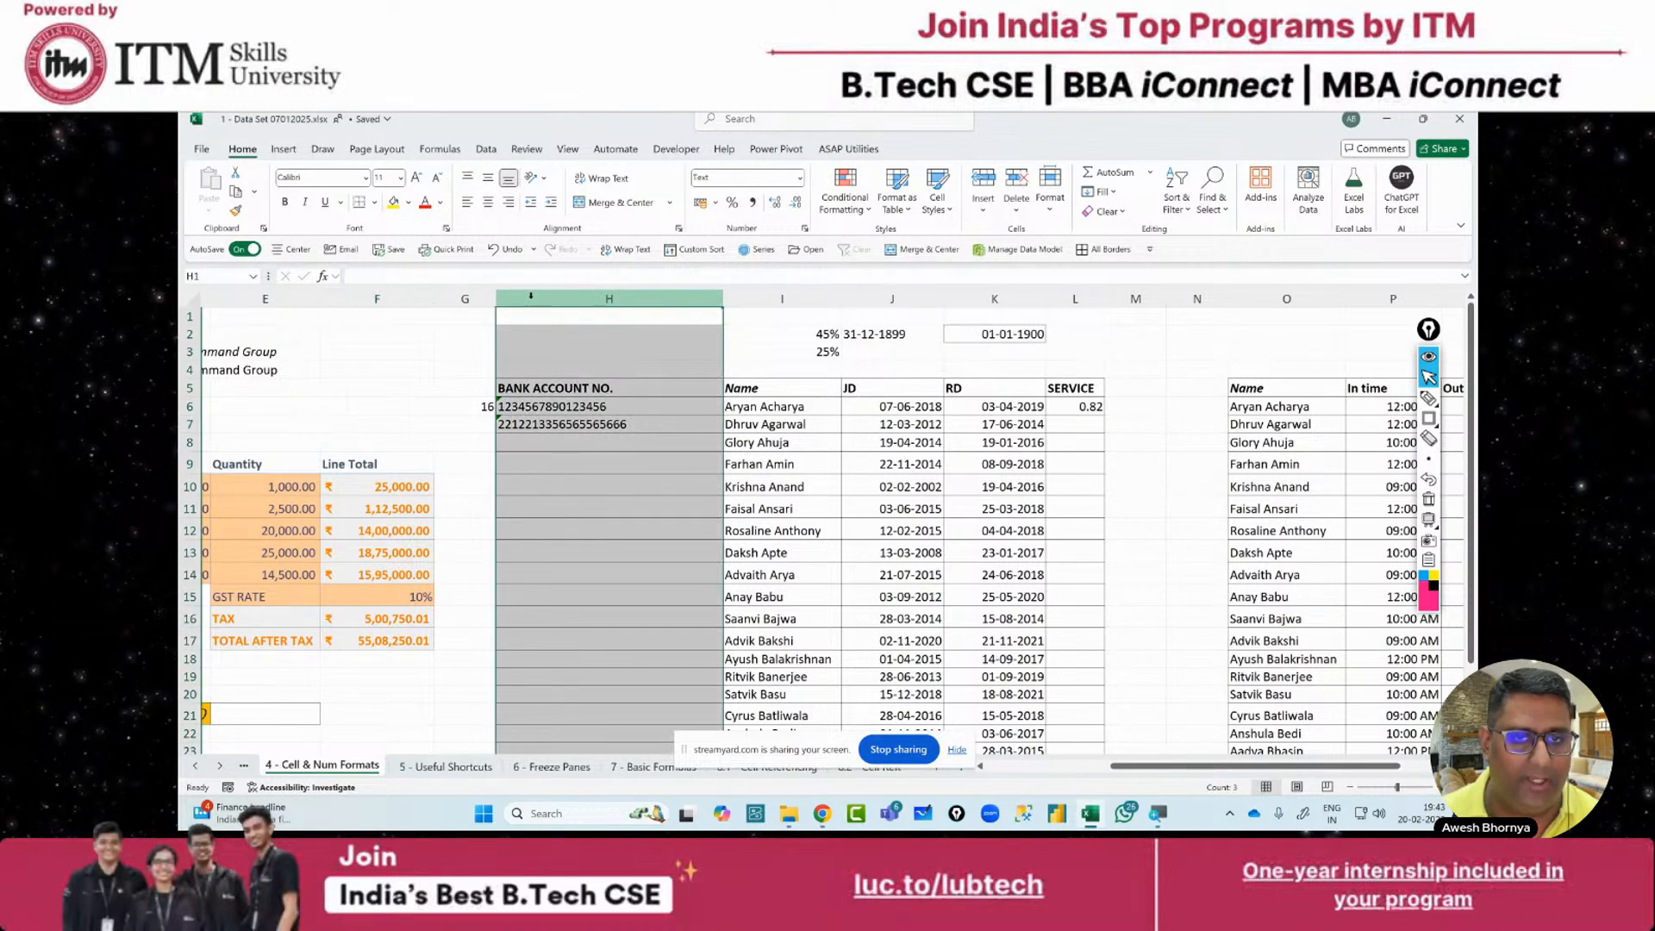
{"action": "left_click", "coordinate": [801, 177]}
{"action": "left_click", "coordinate": [783, 203]}
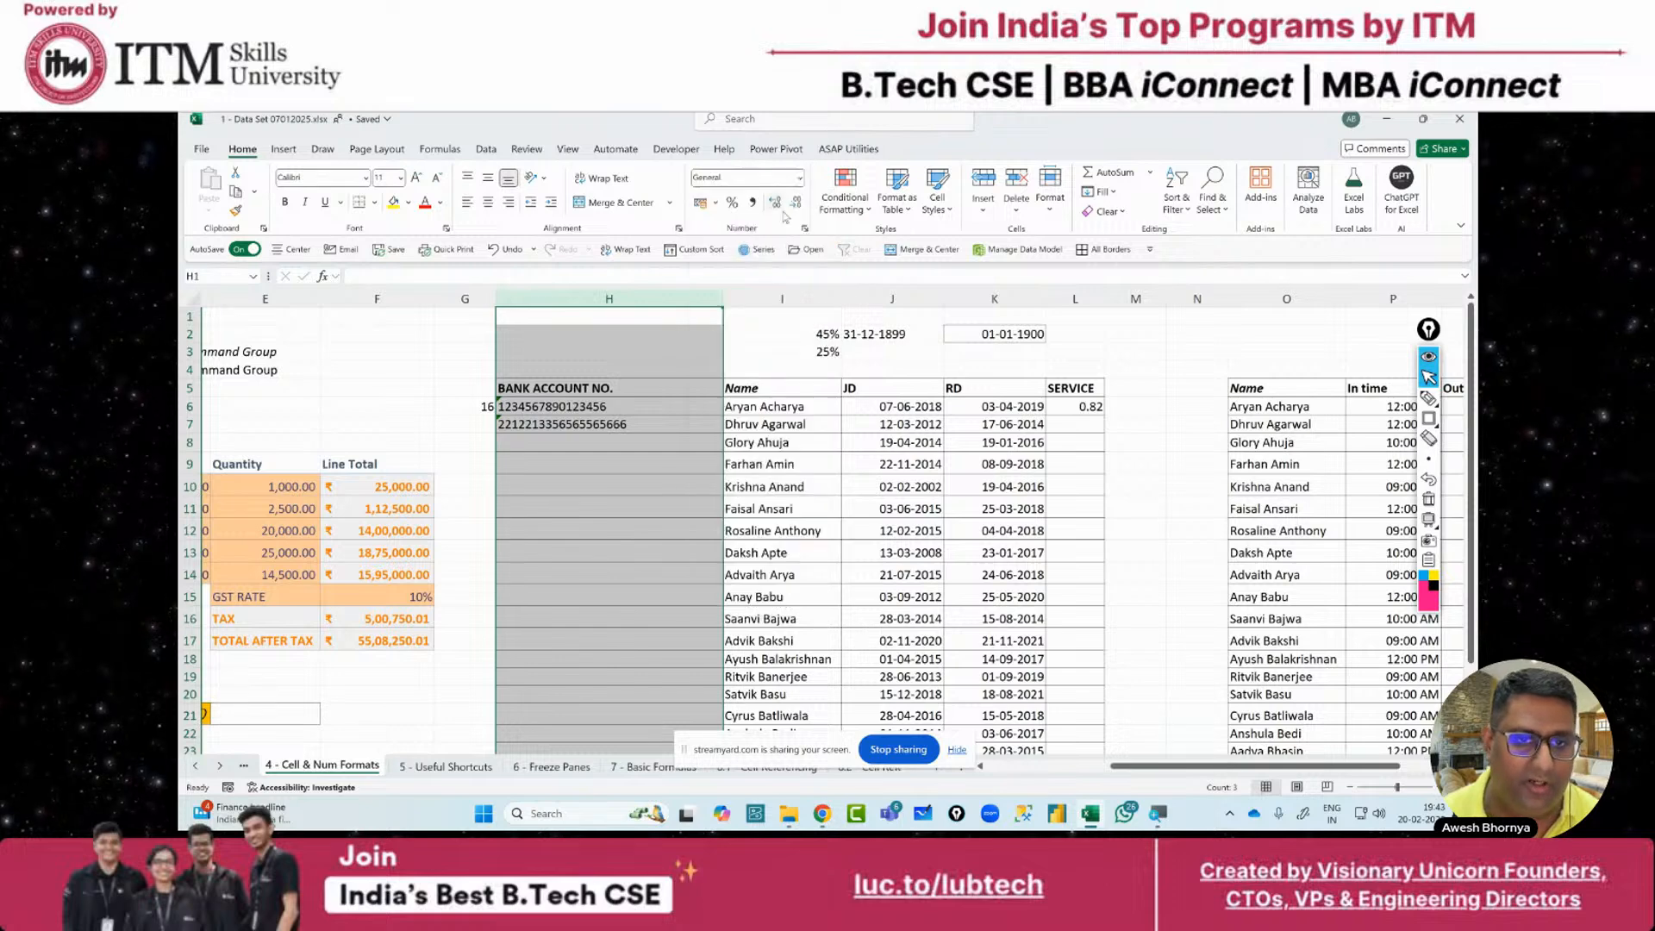
Delete the two stored account numbers in H6:H7
{"action": "left_click_drag", "start_coordinate": [609, 406], "coordinate": [609, 423]}
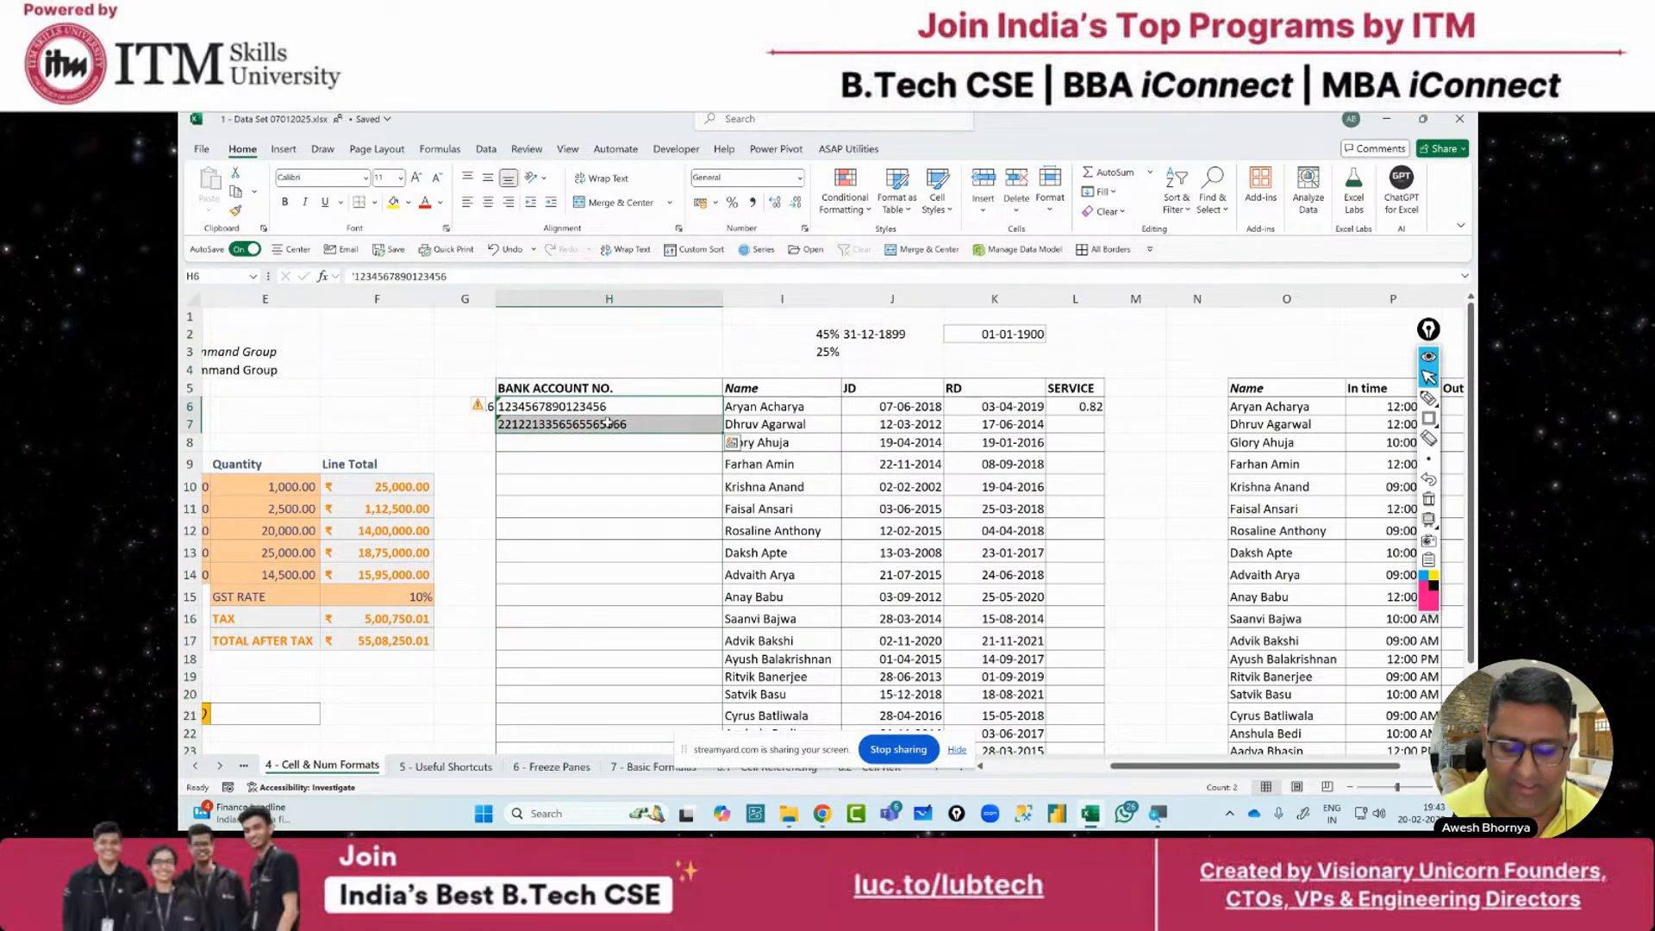
{"action": "key", "text": "Delete"}
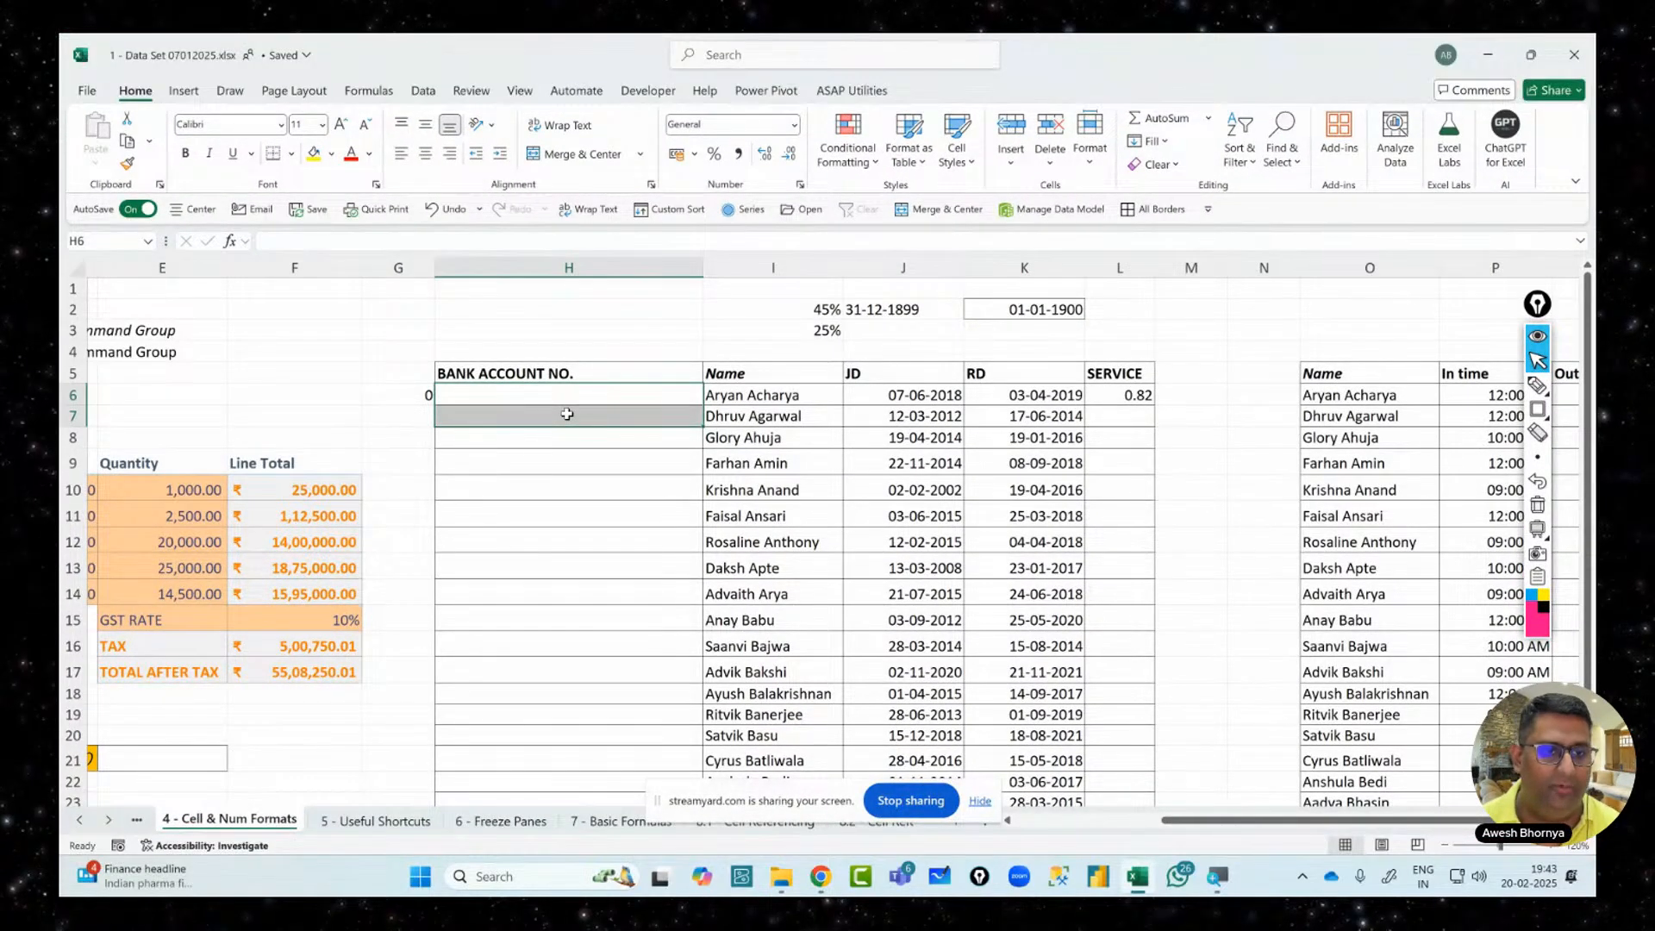
{"action": "left_click", "coordinate": [409, 391]}
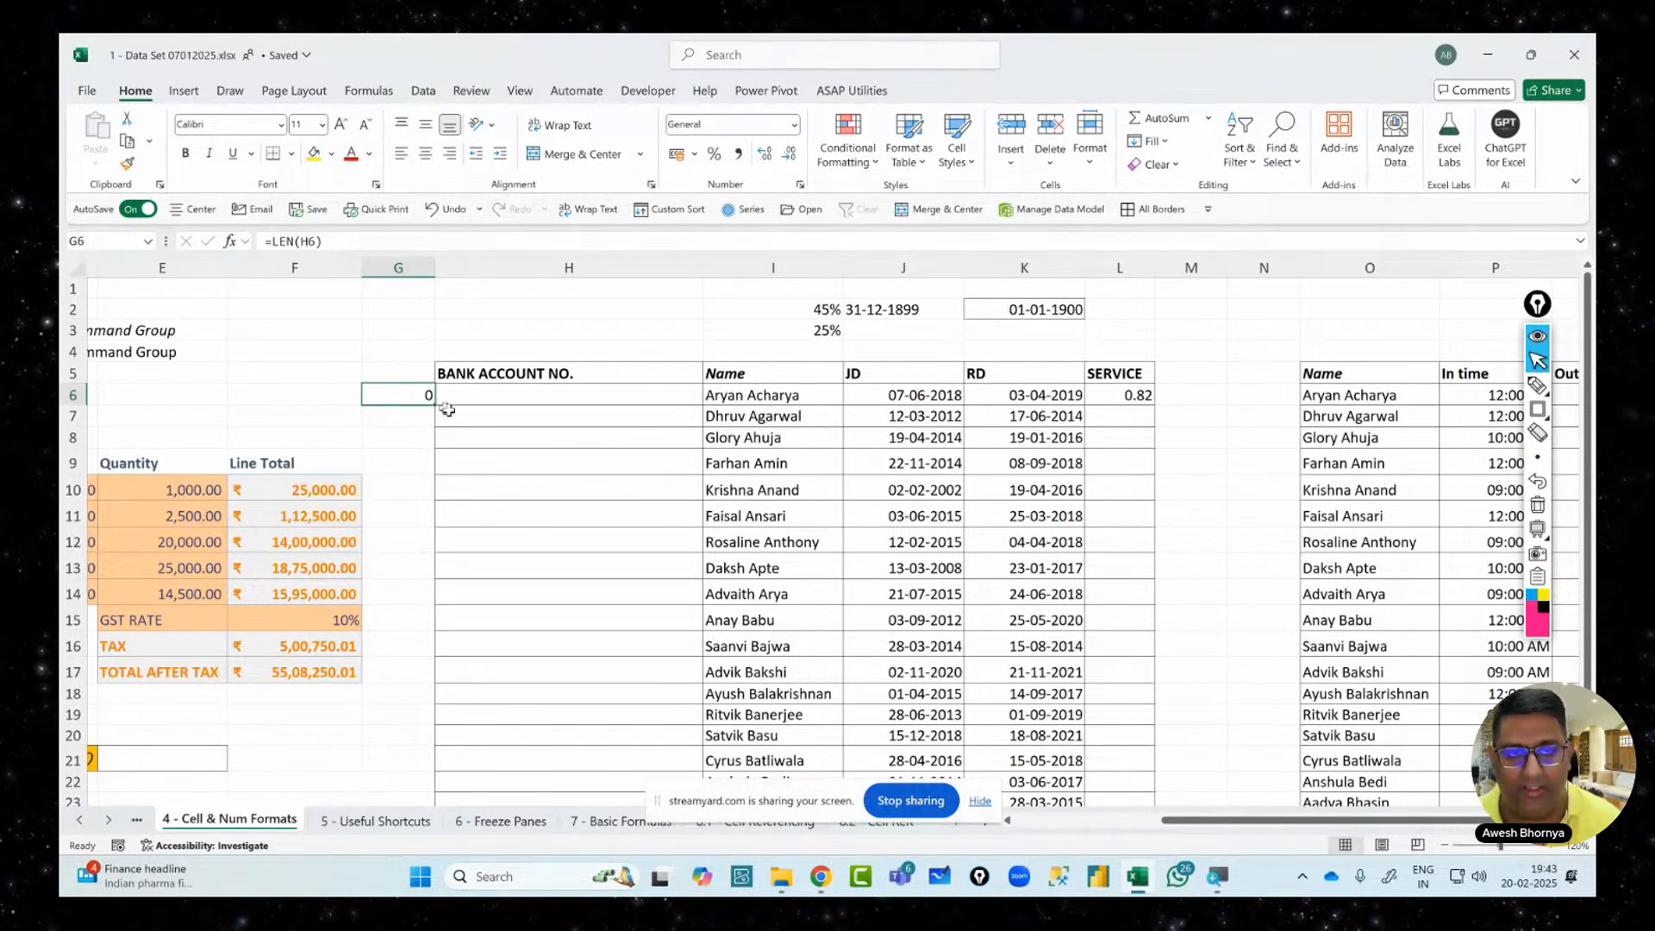
{"action": "left_click", "coordinate": [499, 393]}
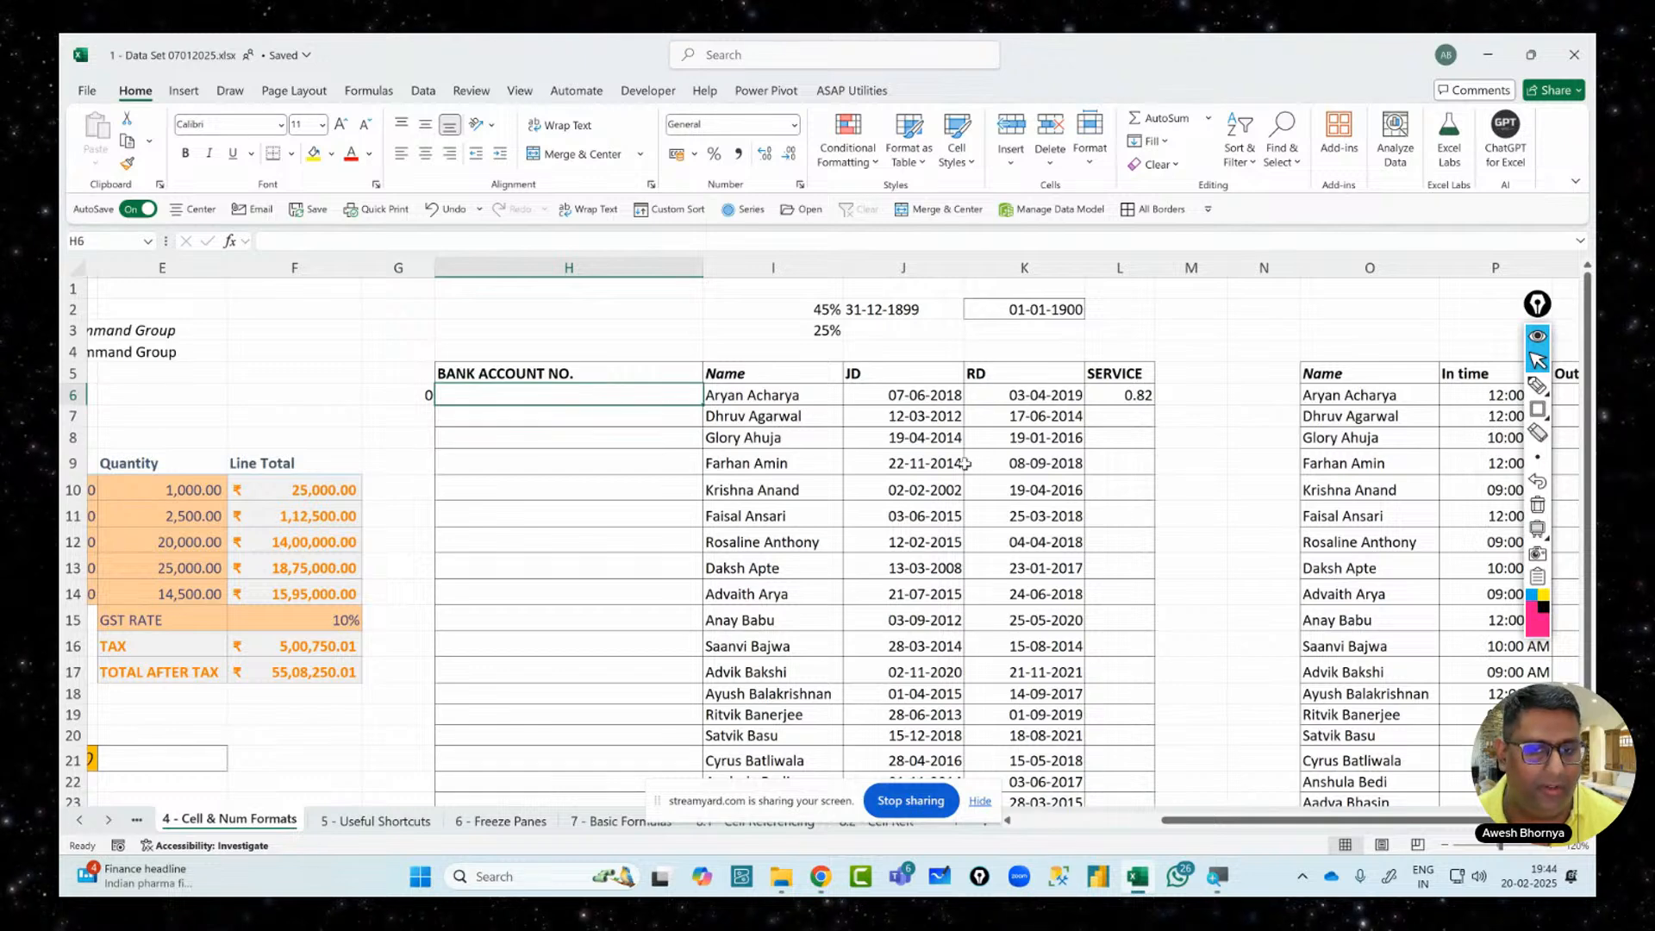
Delete the years-of-service formula in L6 and return to cell H6
{"action": "left_click", "coordinate": [1112, 394]}
{"action": "key", "text": "Delete"}
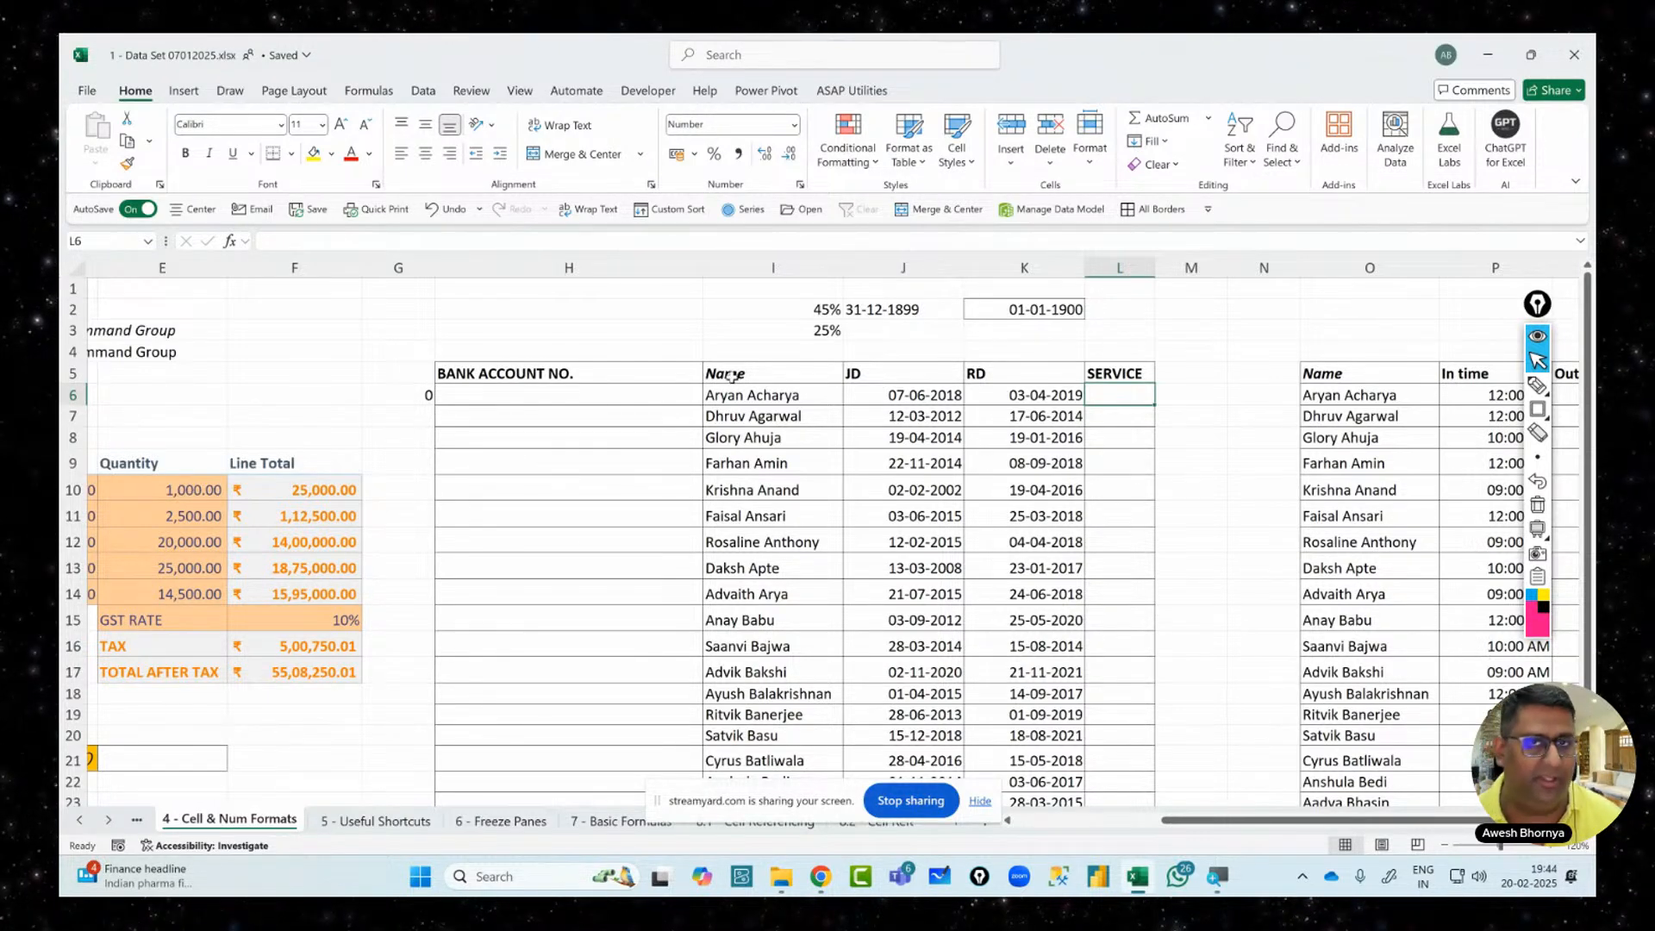
{"action": "left_click_drag", "start_coordinate": [569, 396], "coordinate": [616, 779]}
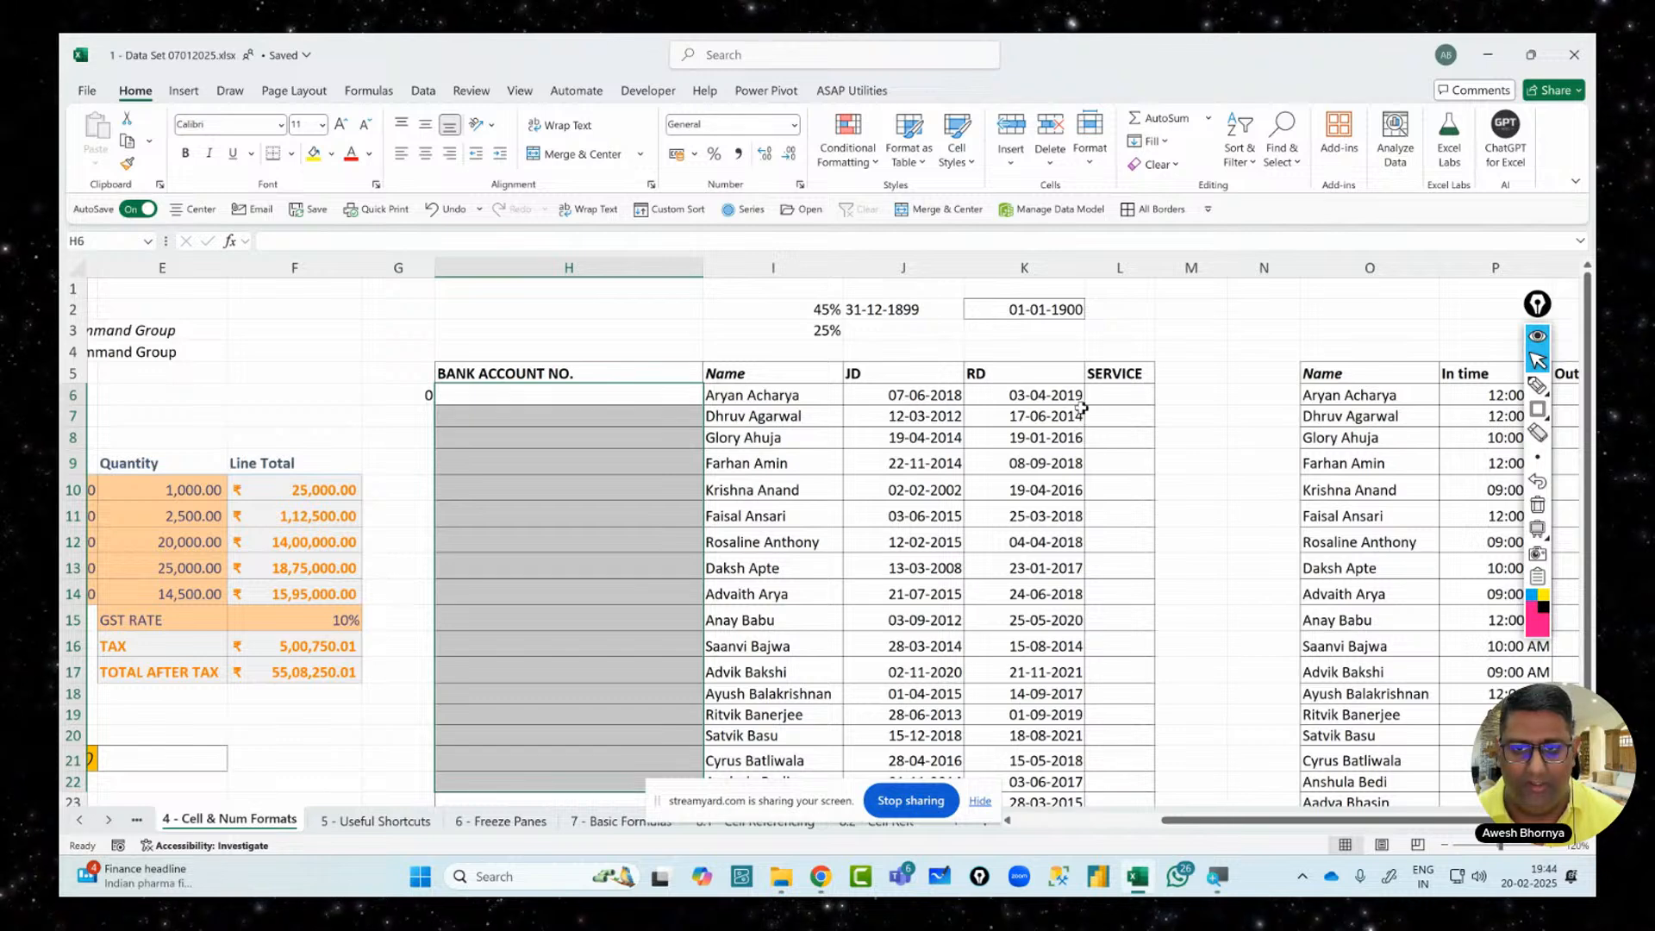
{"action": "left_click", "coordinate": [488, 393]}
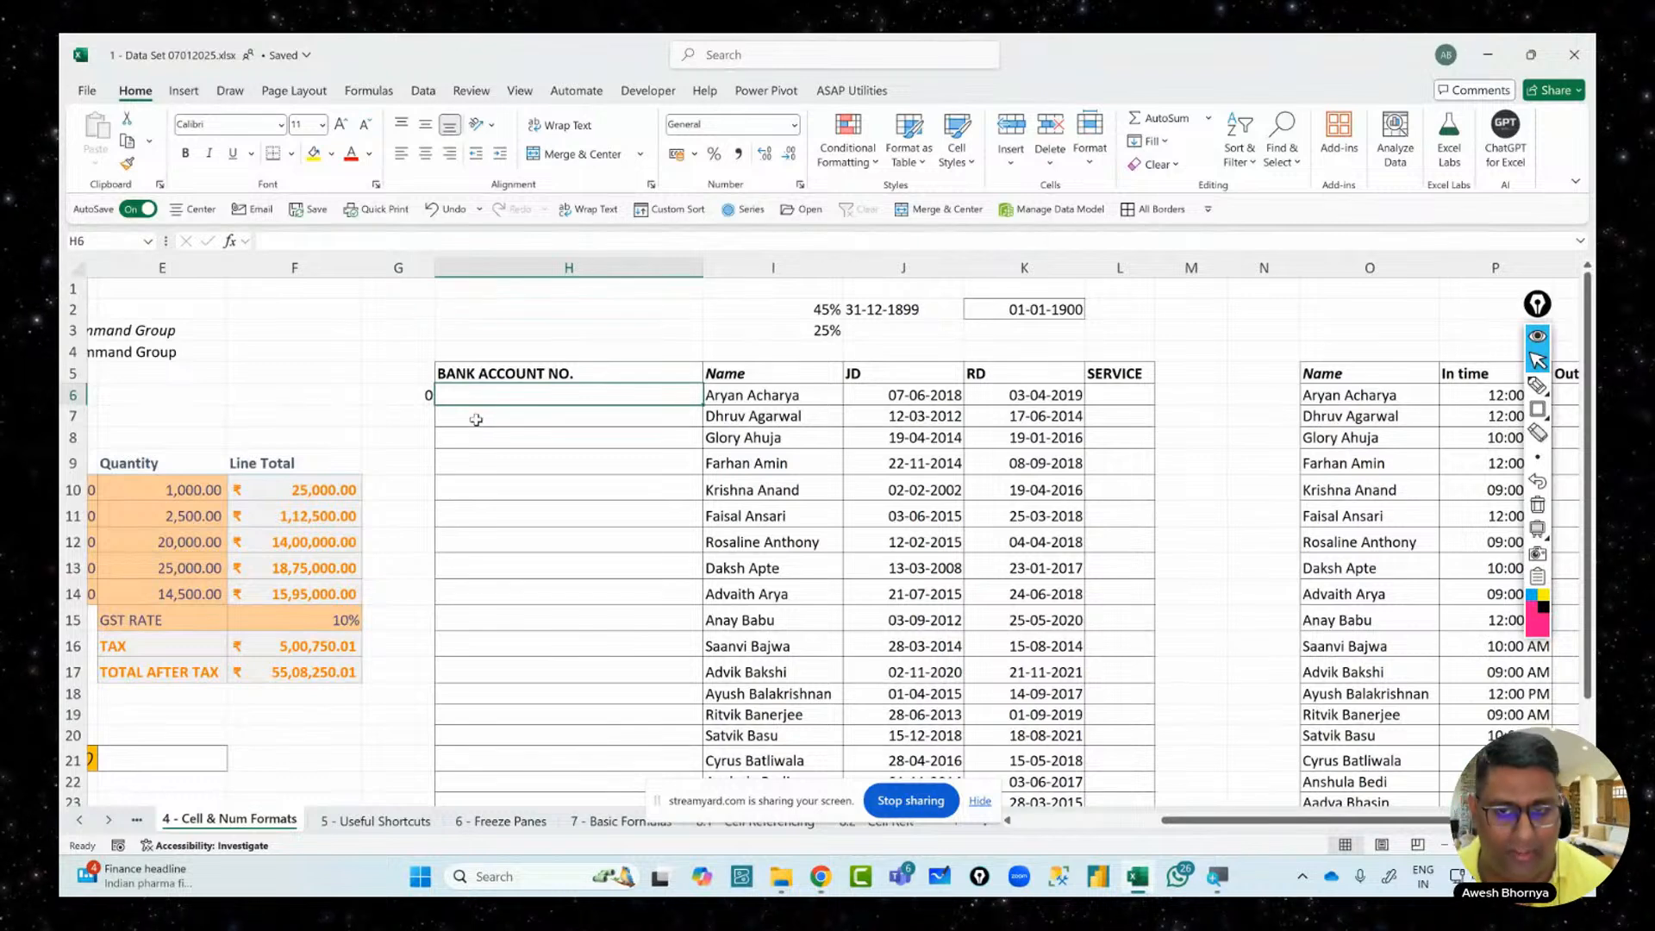
Enter a ten-digit sample account number in H6 and try lengthening it
{"action": "type", "text": "1234567890"}
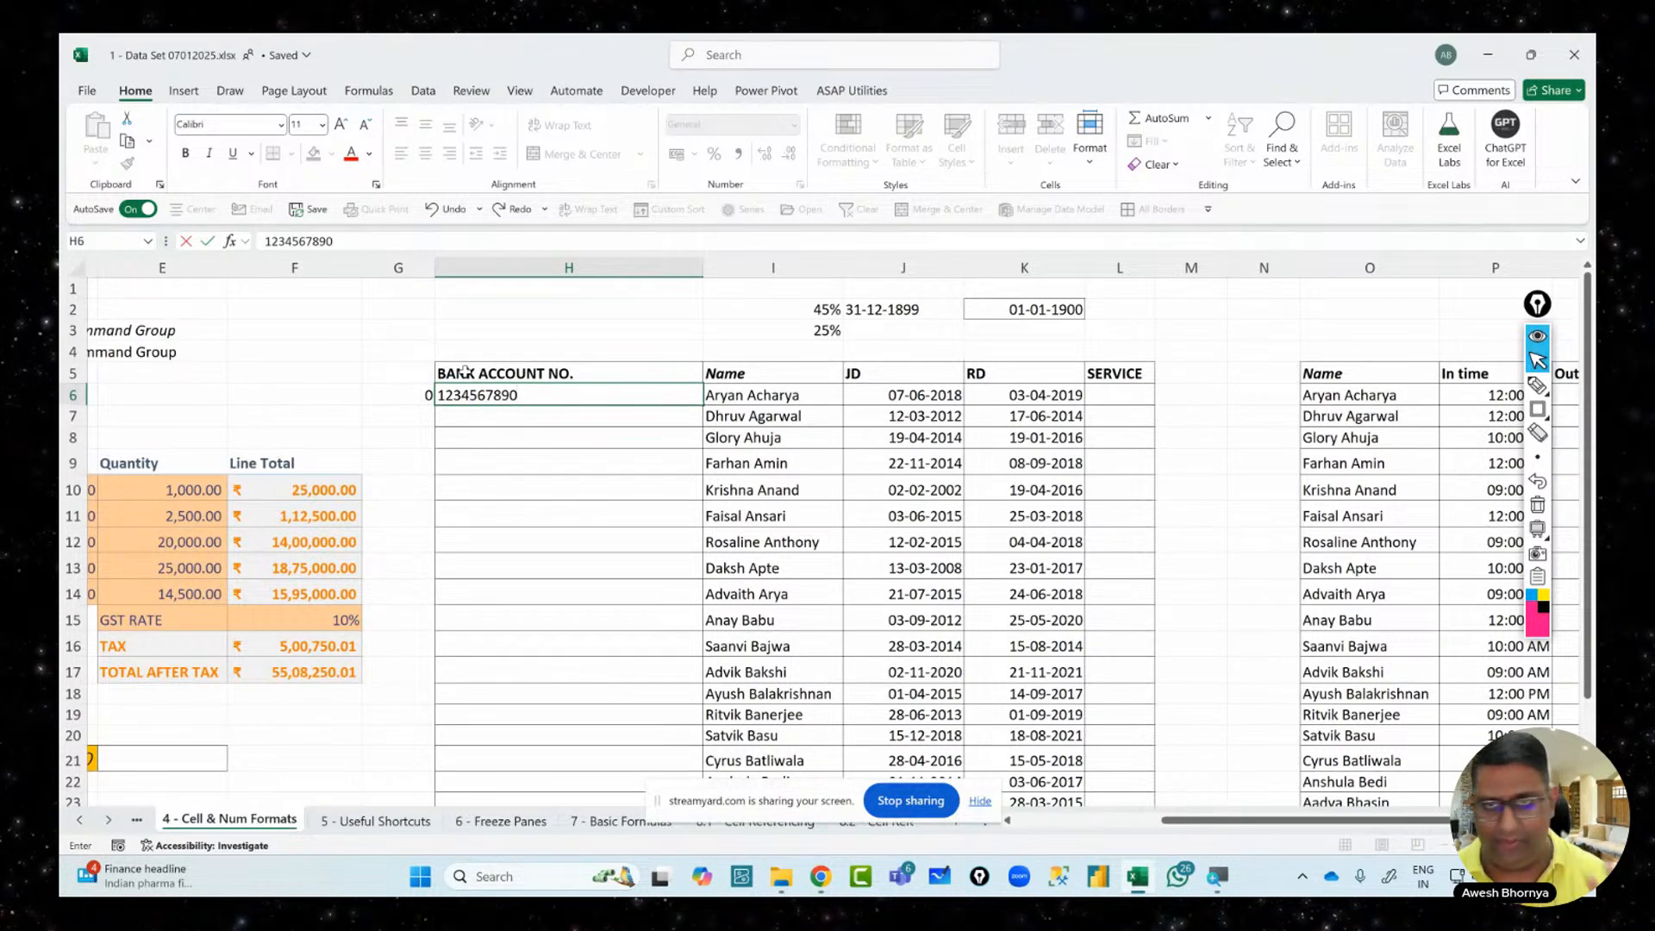
{"action": "key", "text": "ctrl+Return"}
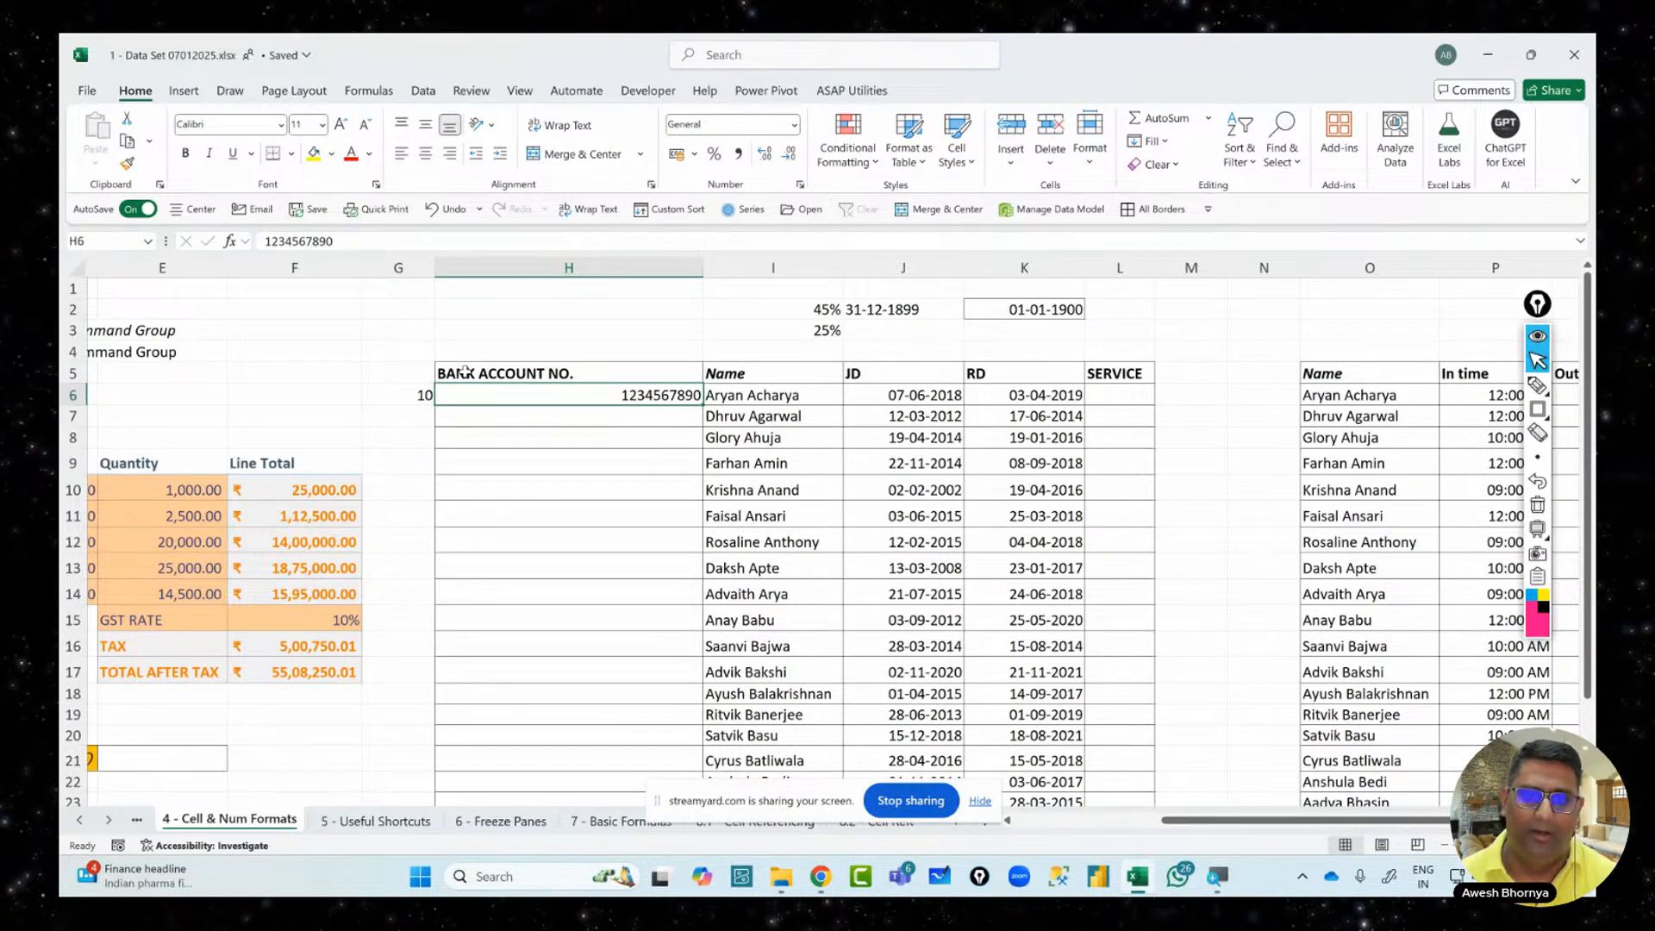
{"action": "left_click", "coordinate": [348, 249]}
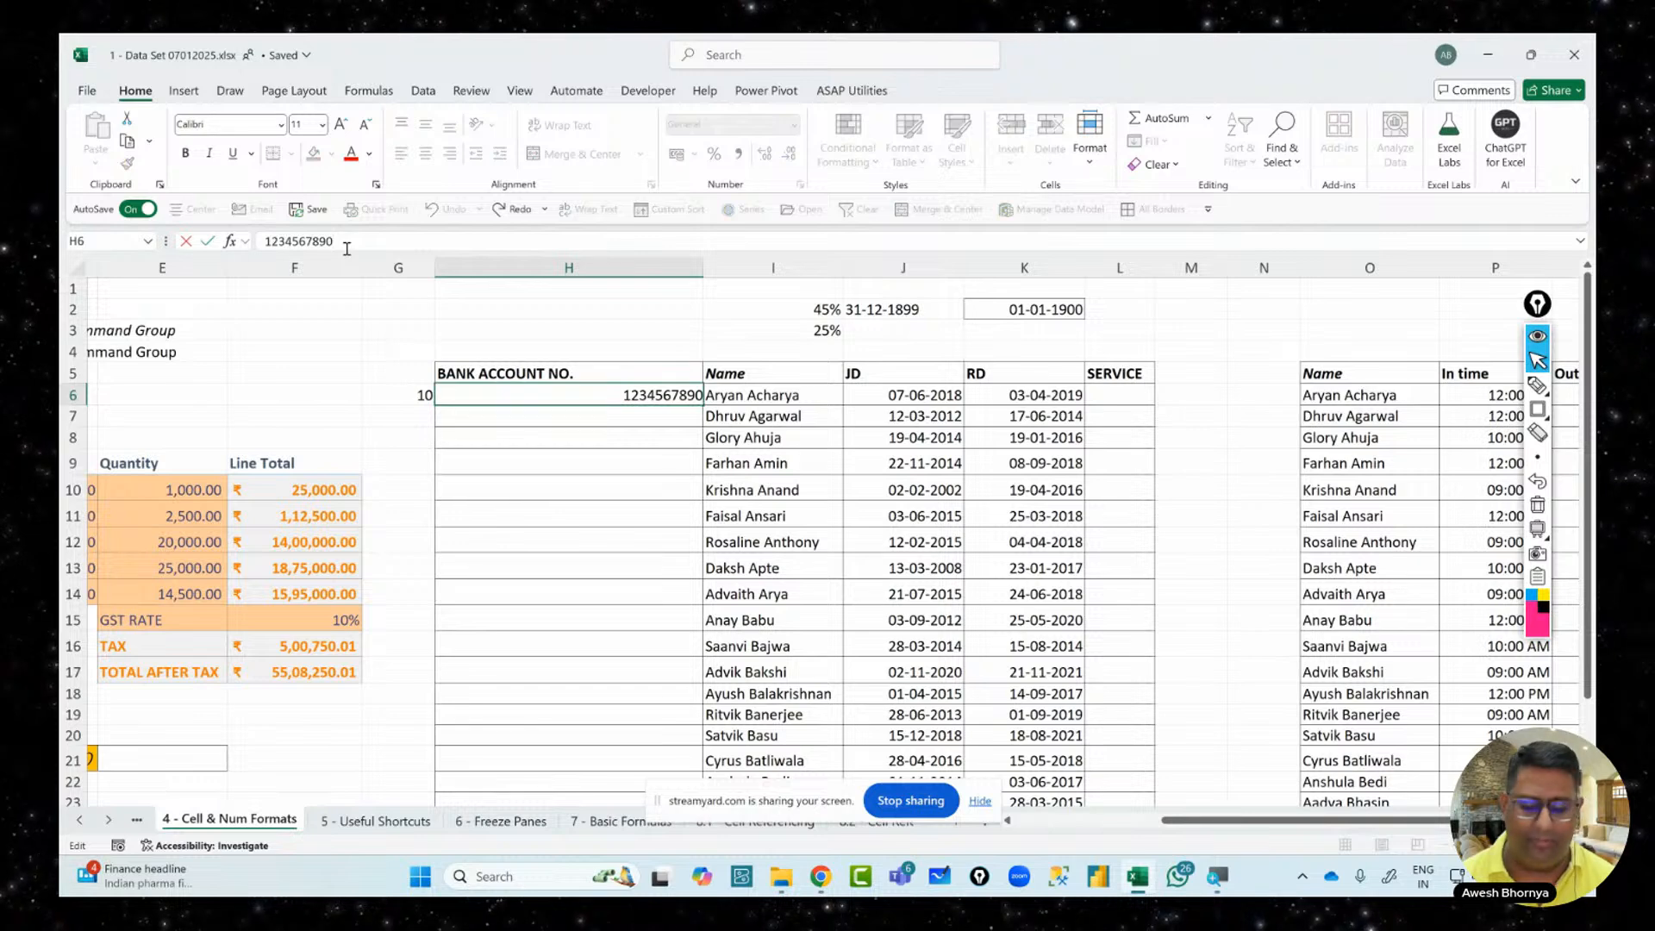
{"action": "type", "text": "12"}
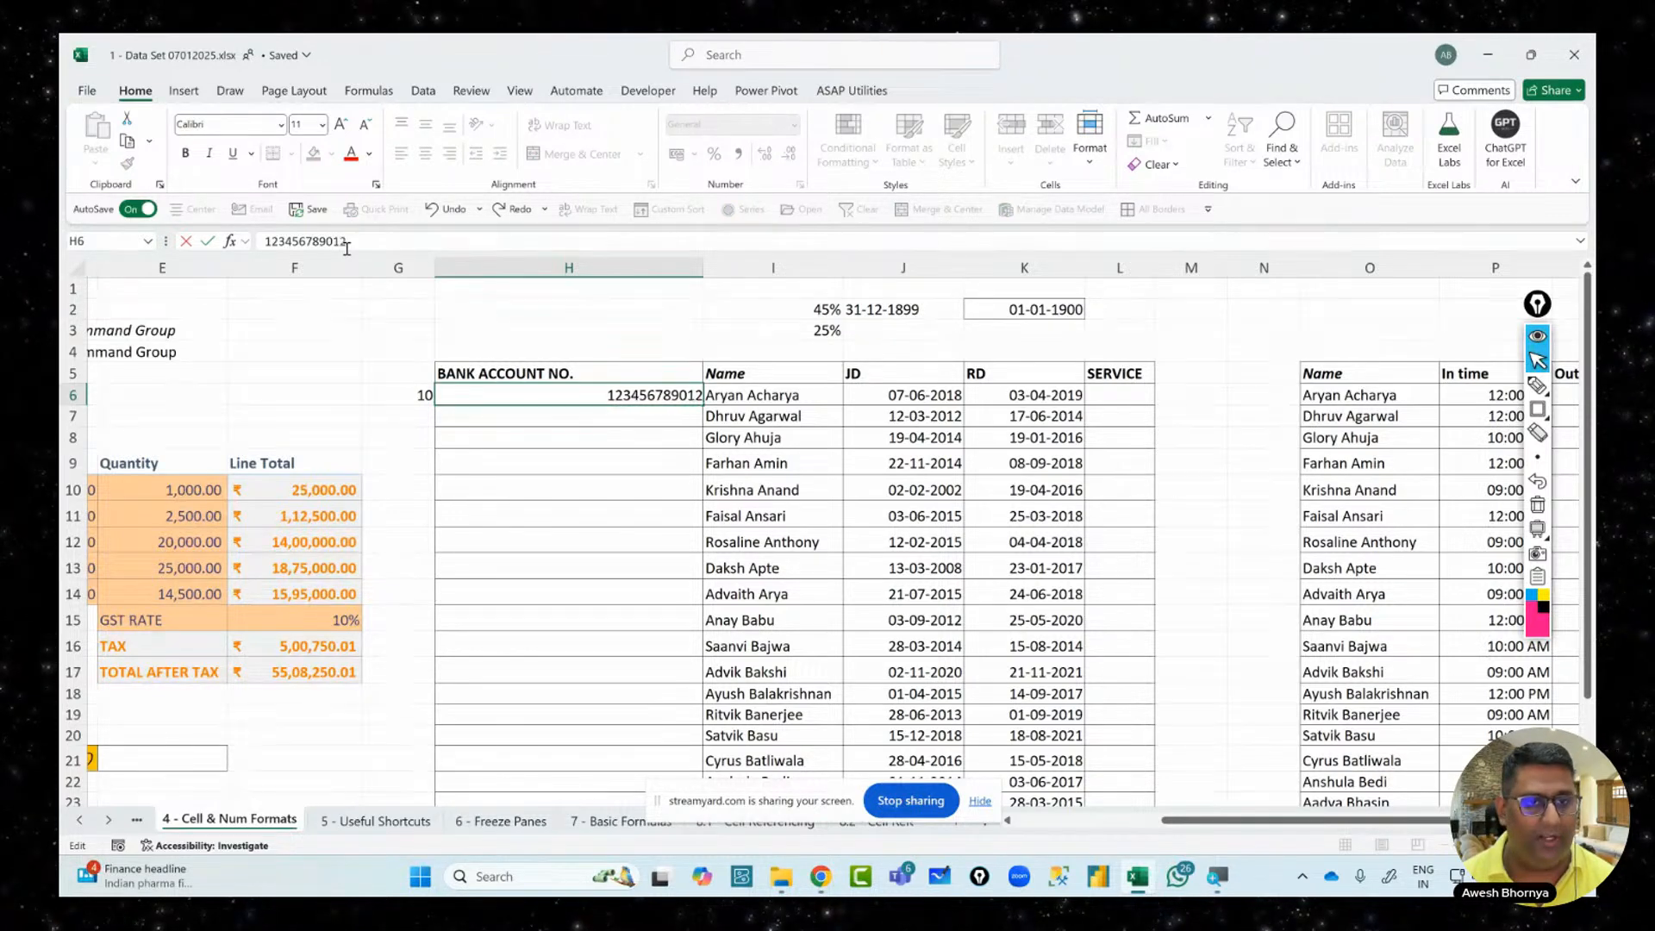
{"action": "key", "text": "Escape"}
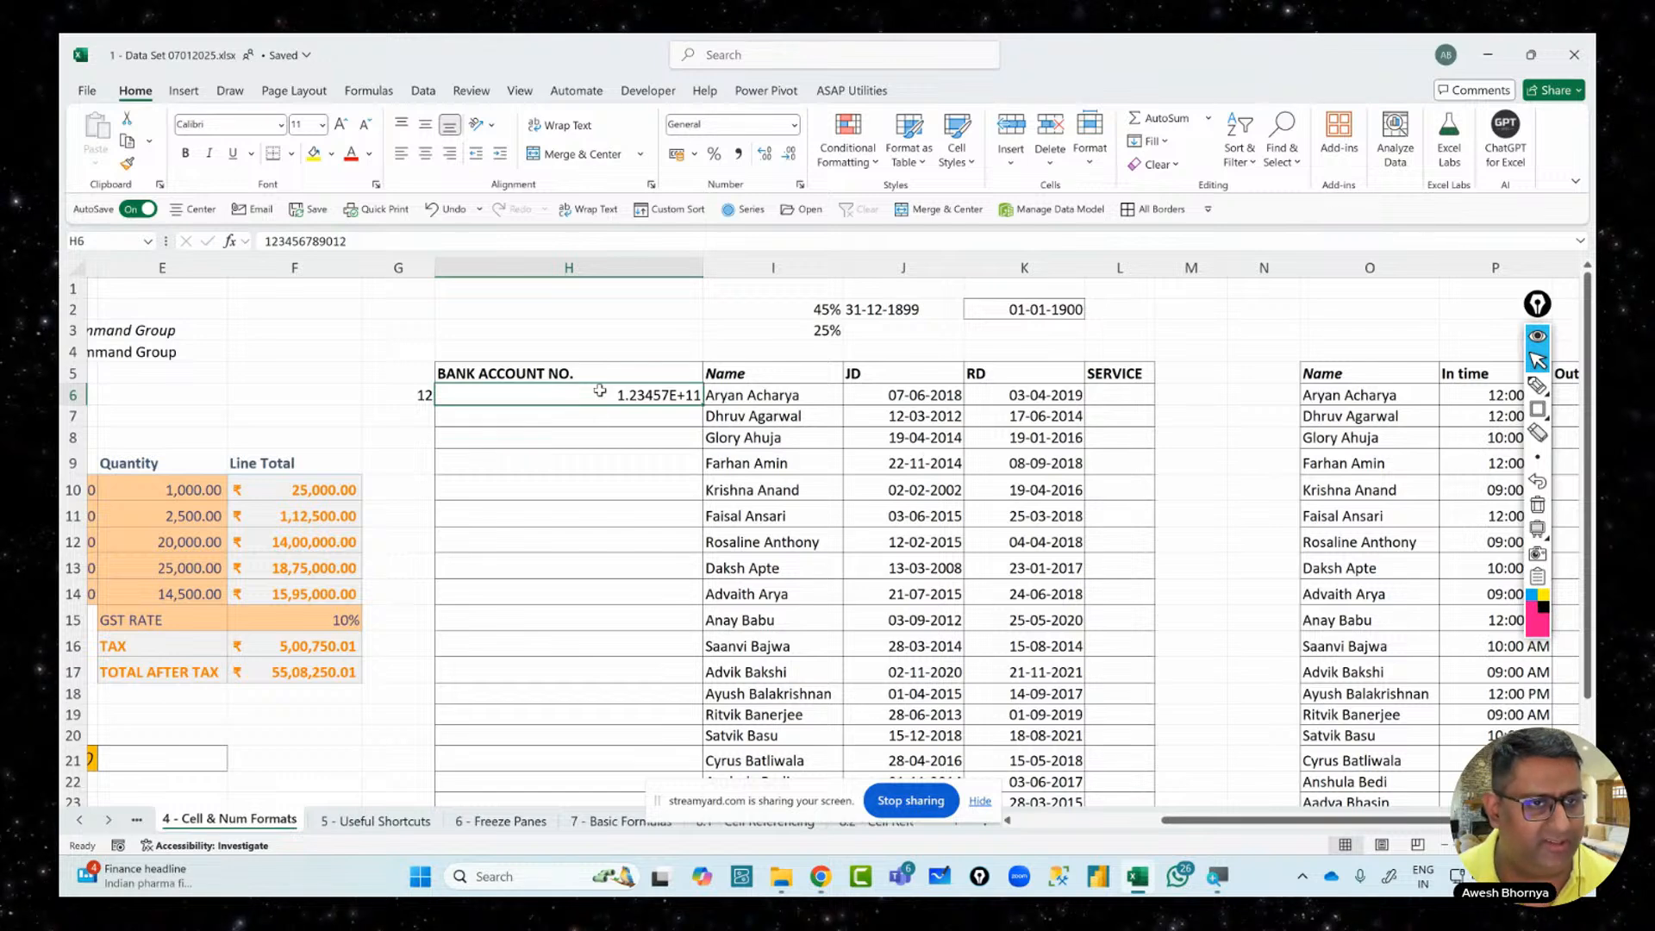
Extend H6 to a 16-digit number, displayed as 1.23457E+15 with G6 reading 16
{"action": "left_click", "coordinate": [357, 244]}
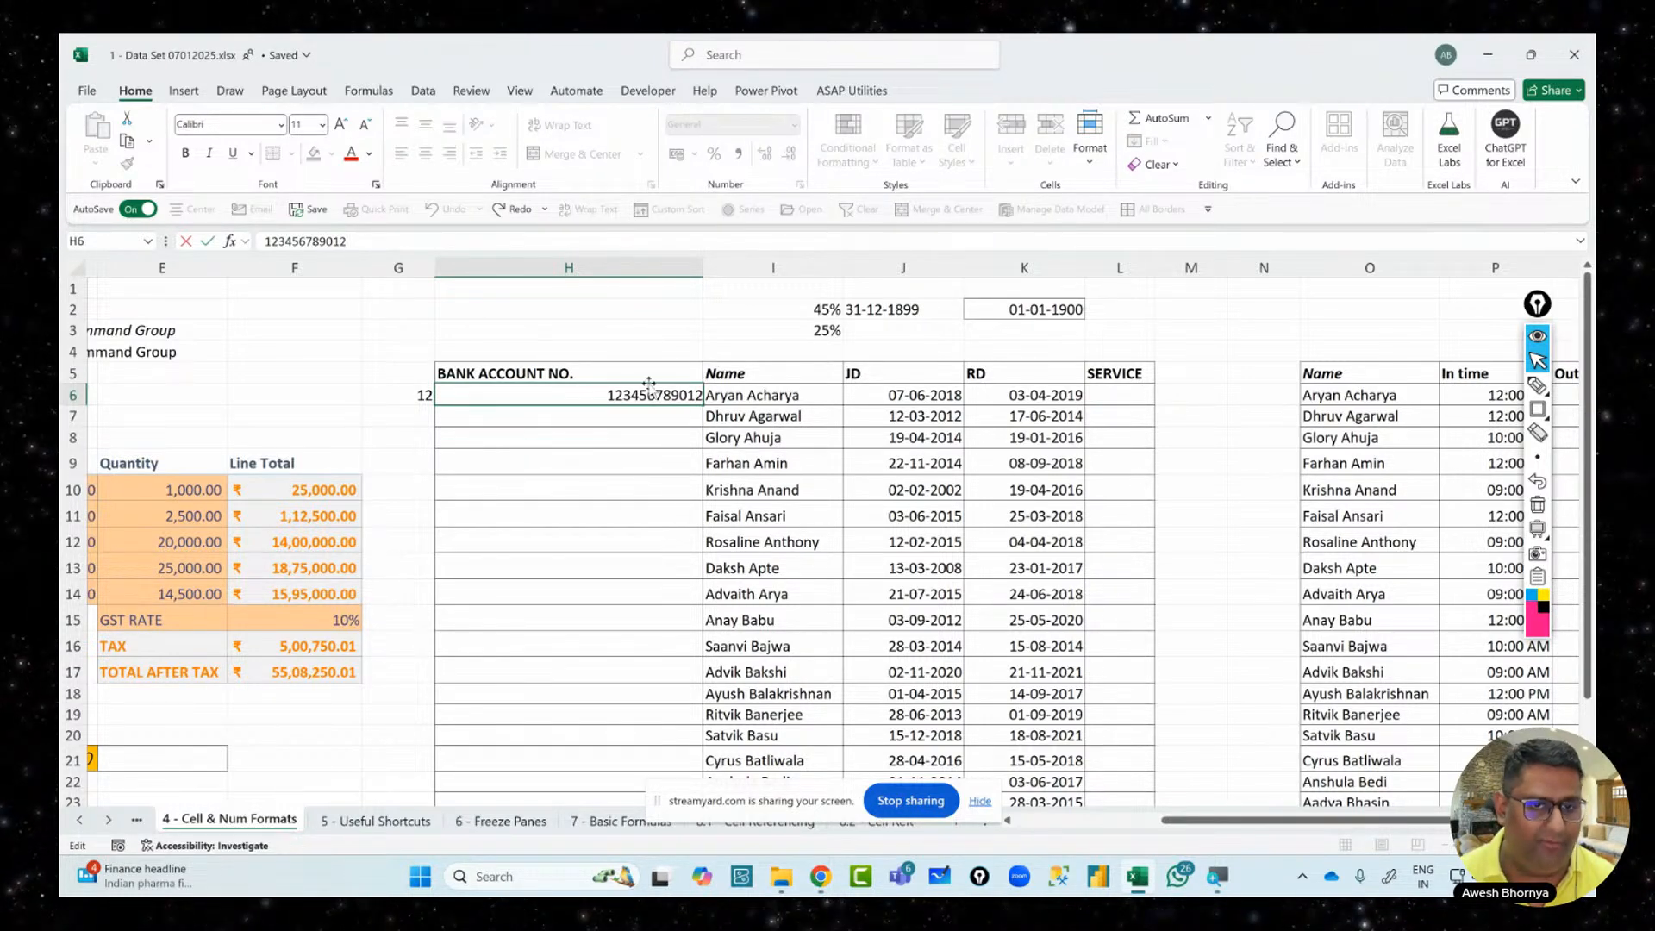
{"action": "key", "text": "ctrl+Return"}
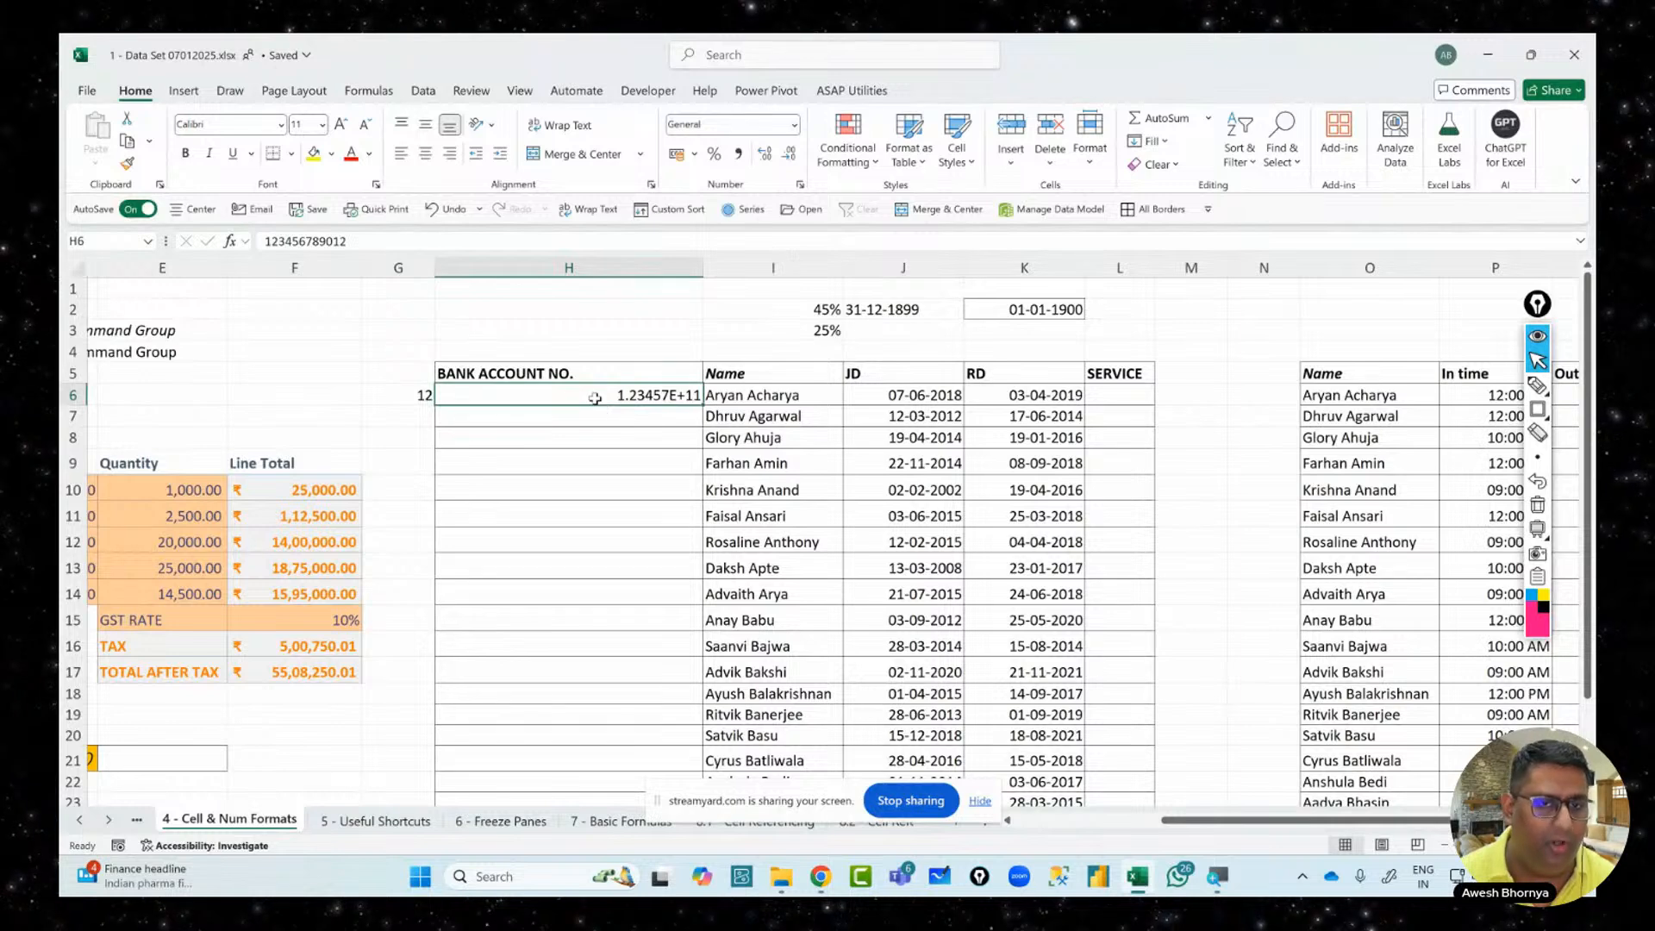
{"action": "left_click", "coordinate": [645, 435]}
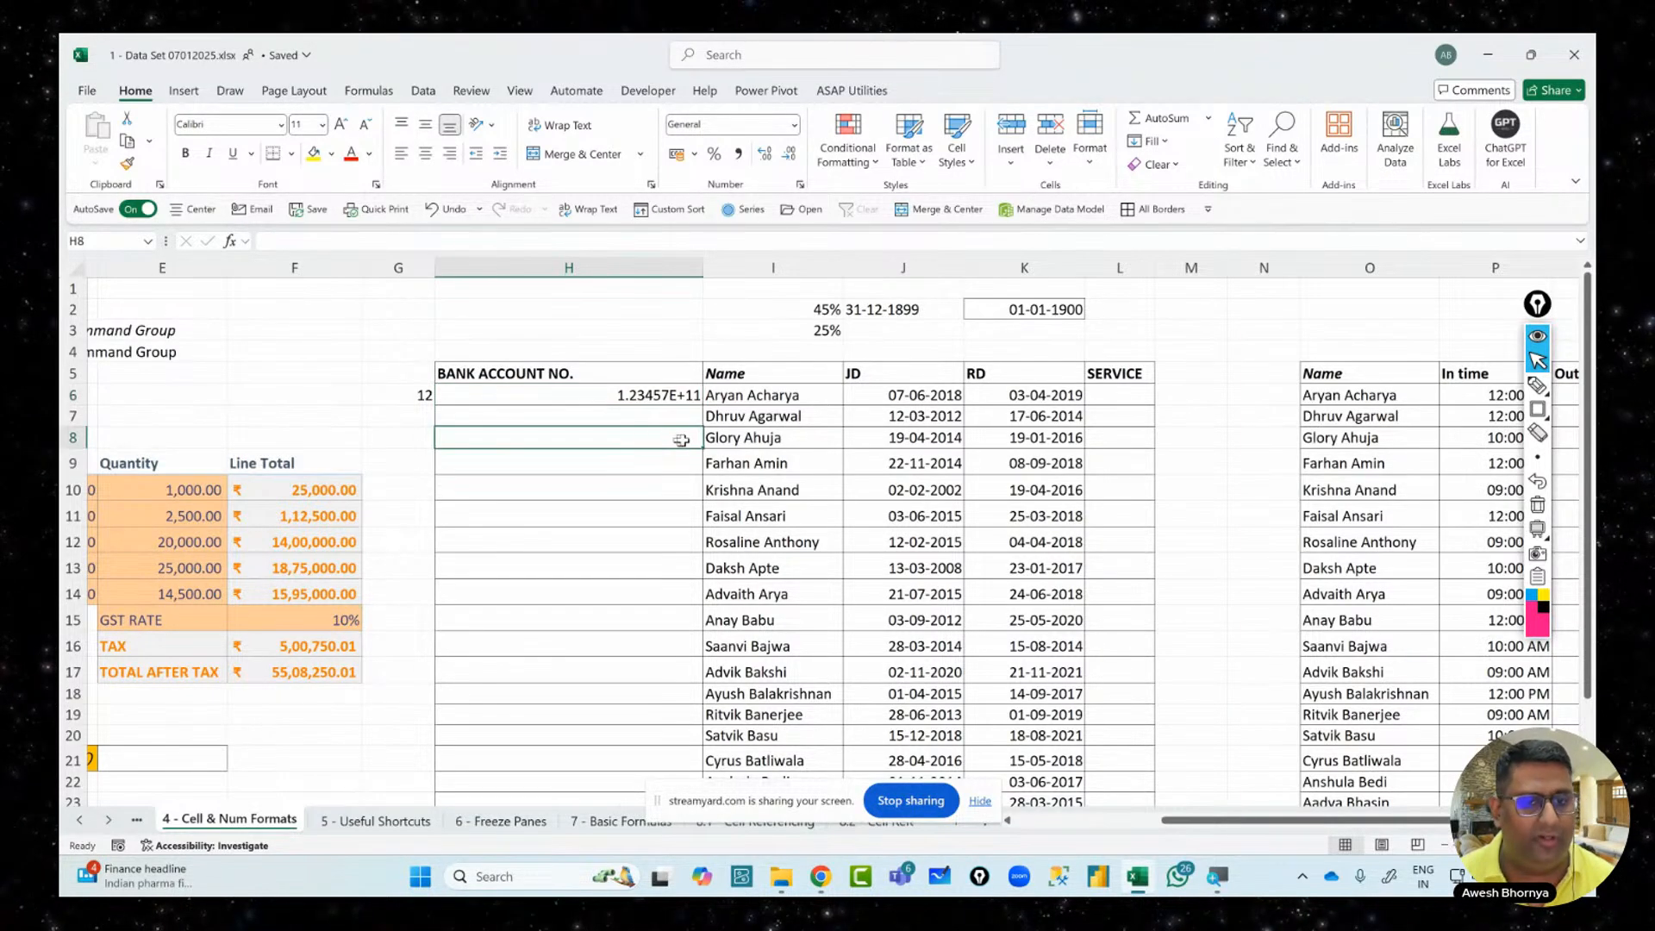
{"action": "left_click", "coordinate": [660, 395]}
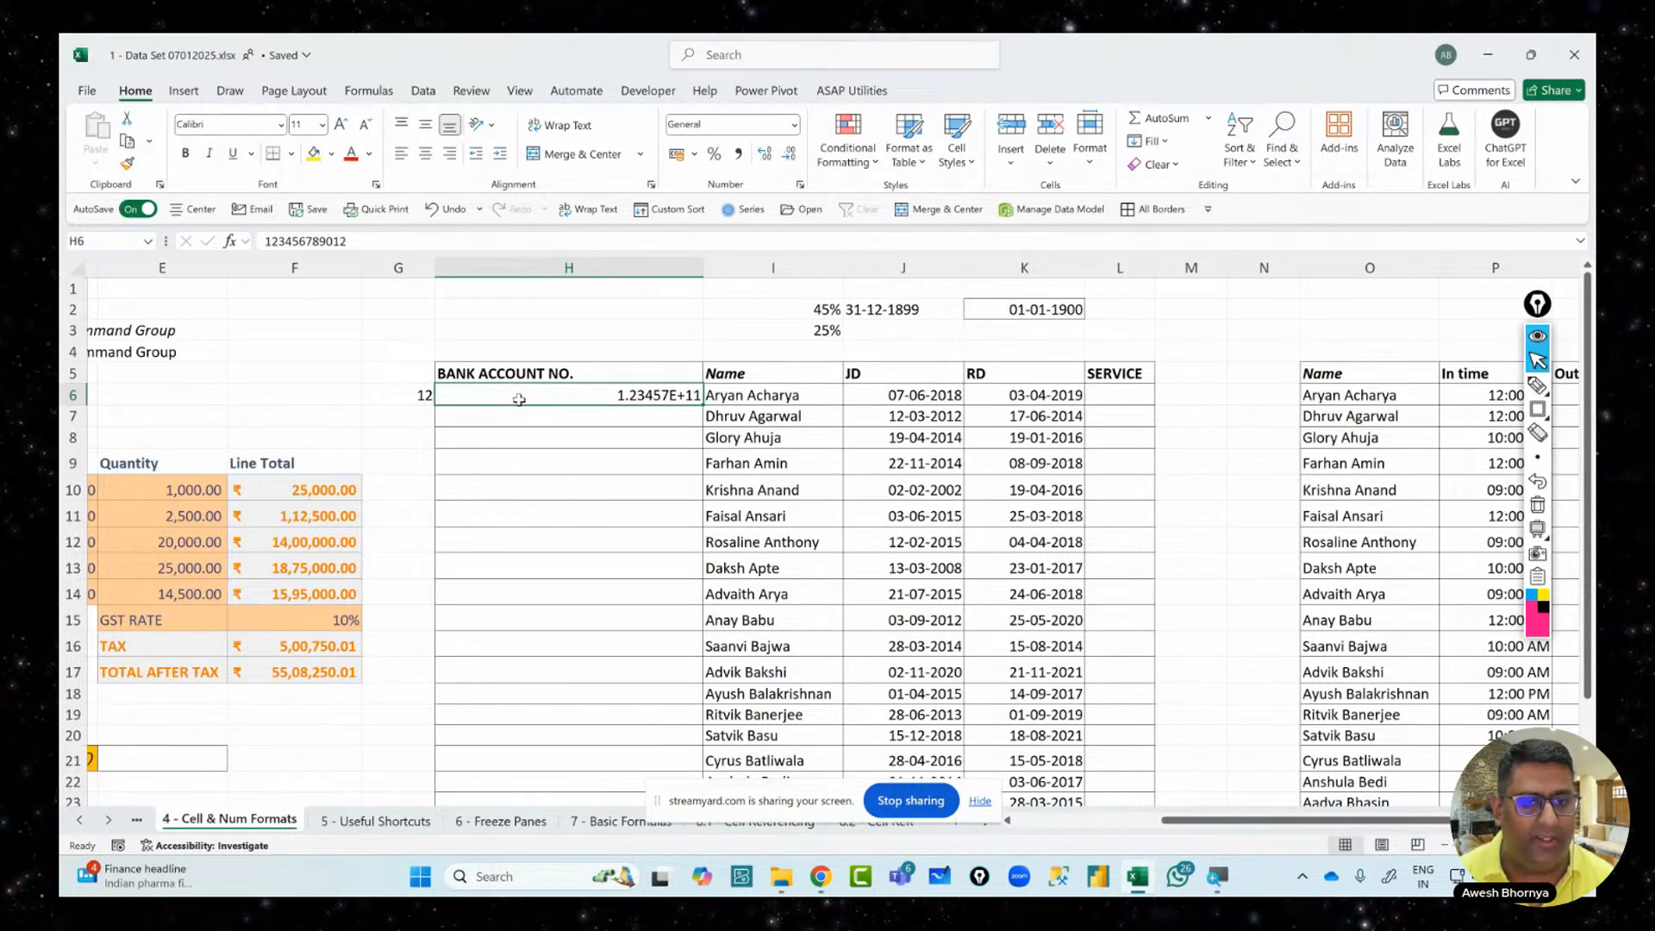
{"action": "double_click", "coordinate": [554, 399]}
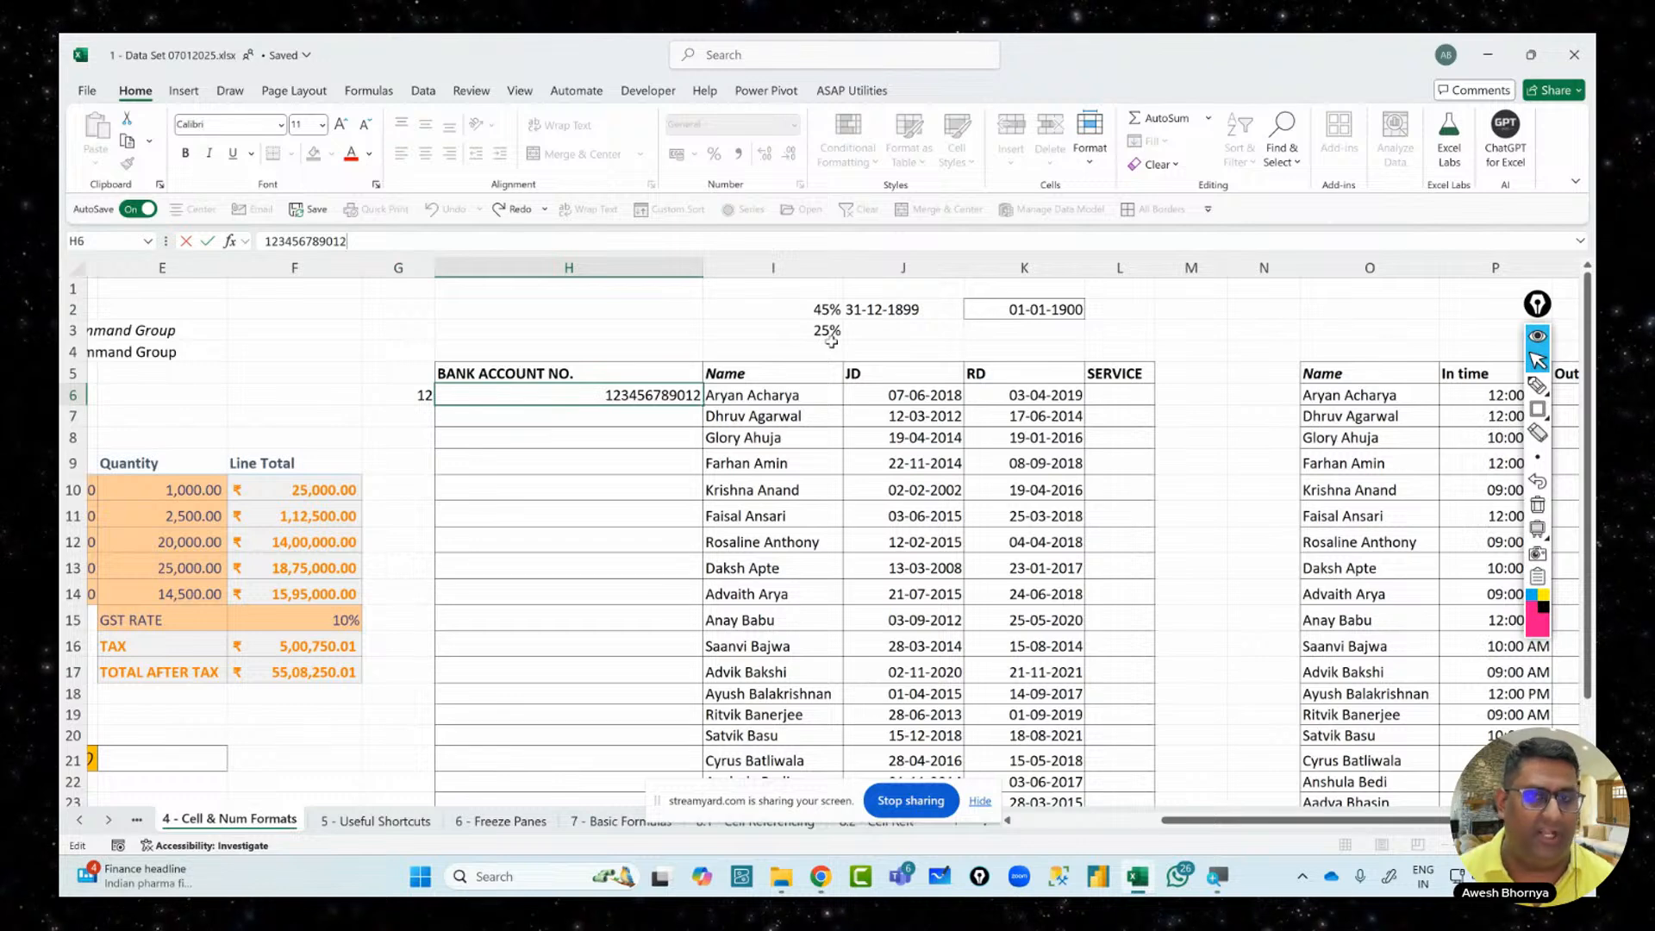
{"action": "type", "text": "345"}
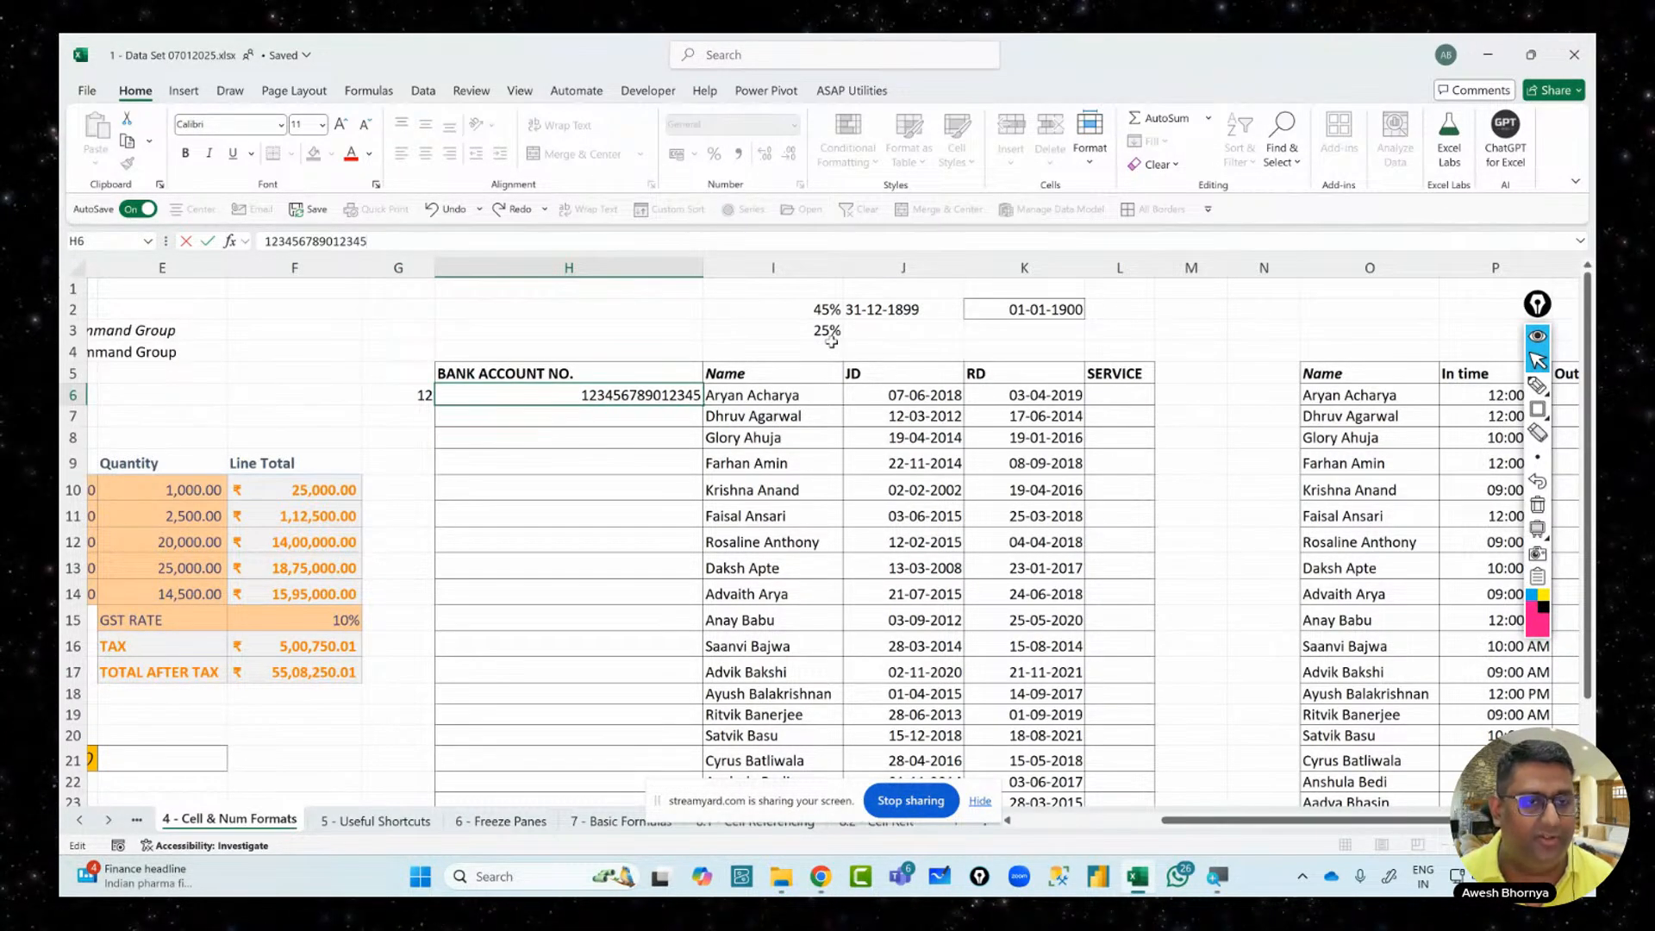
{"action": "type", "text": "6"}
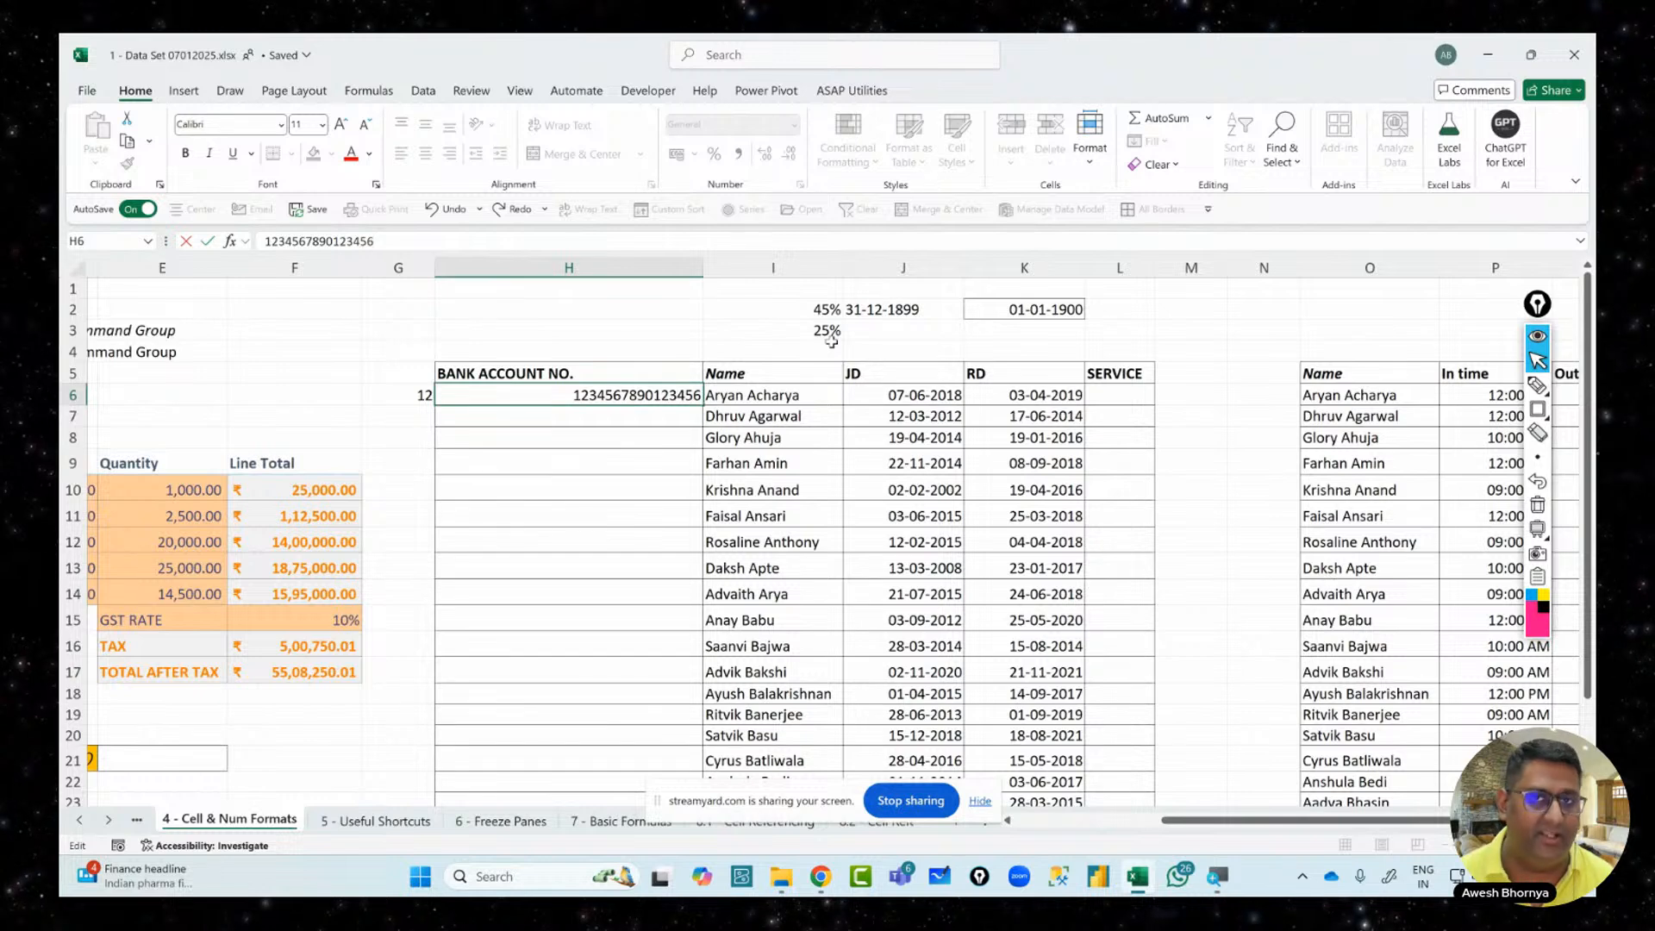
{"action": "key", "text": "Return"}
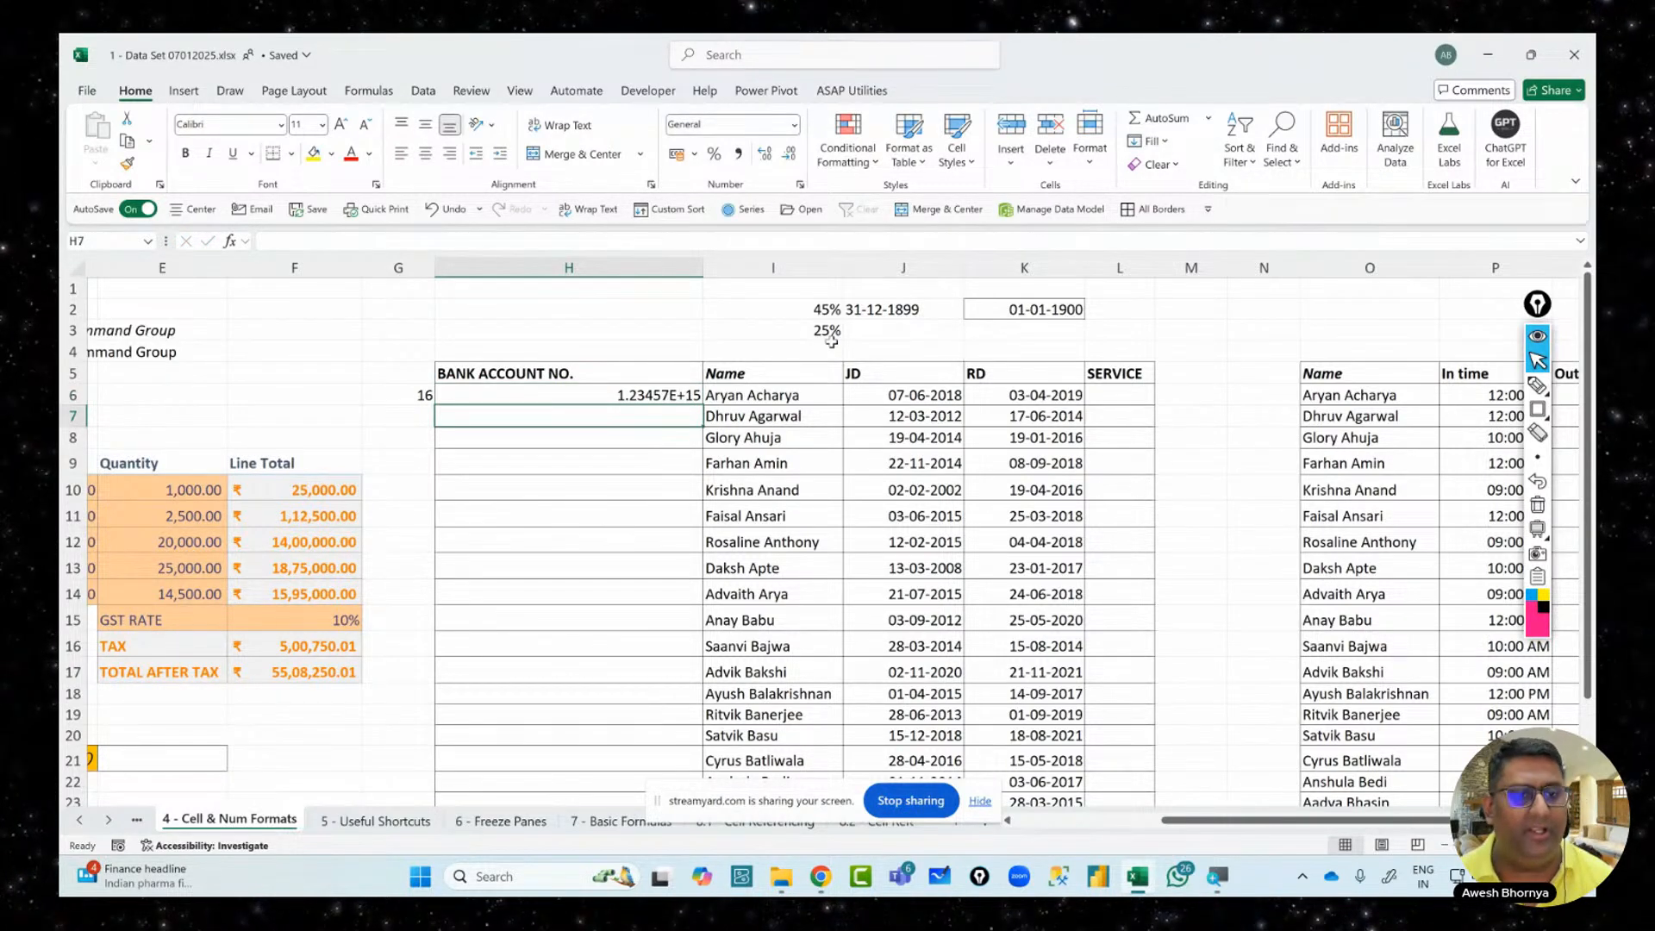
{"action": "key", "text": "Up"}
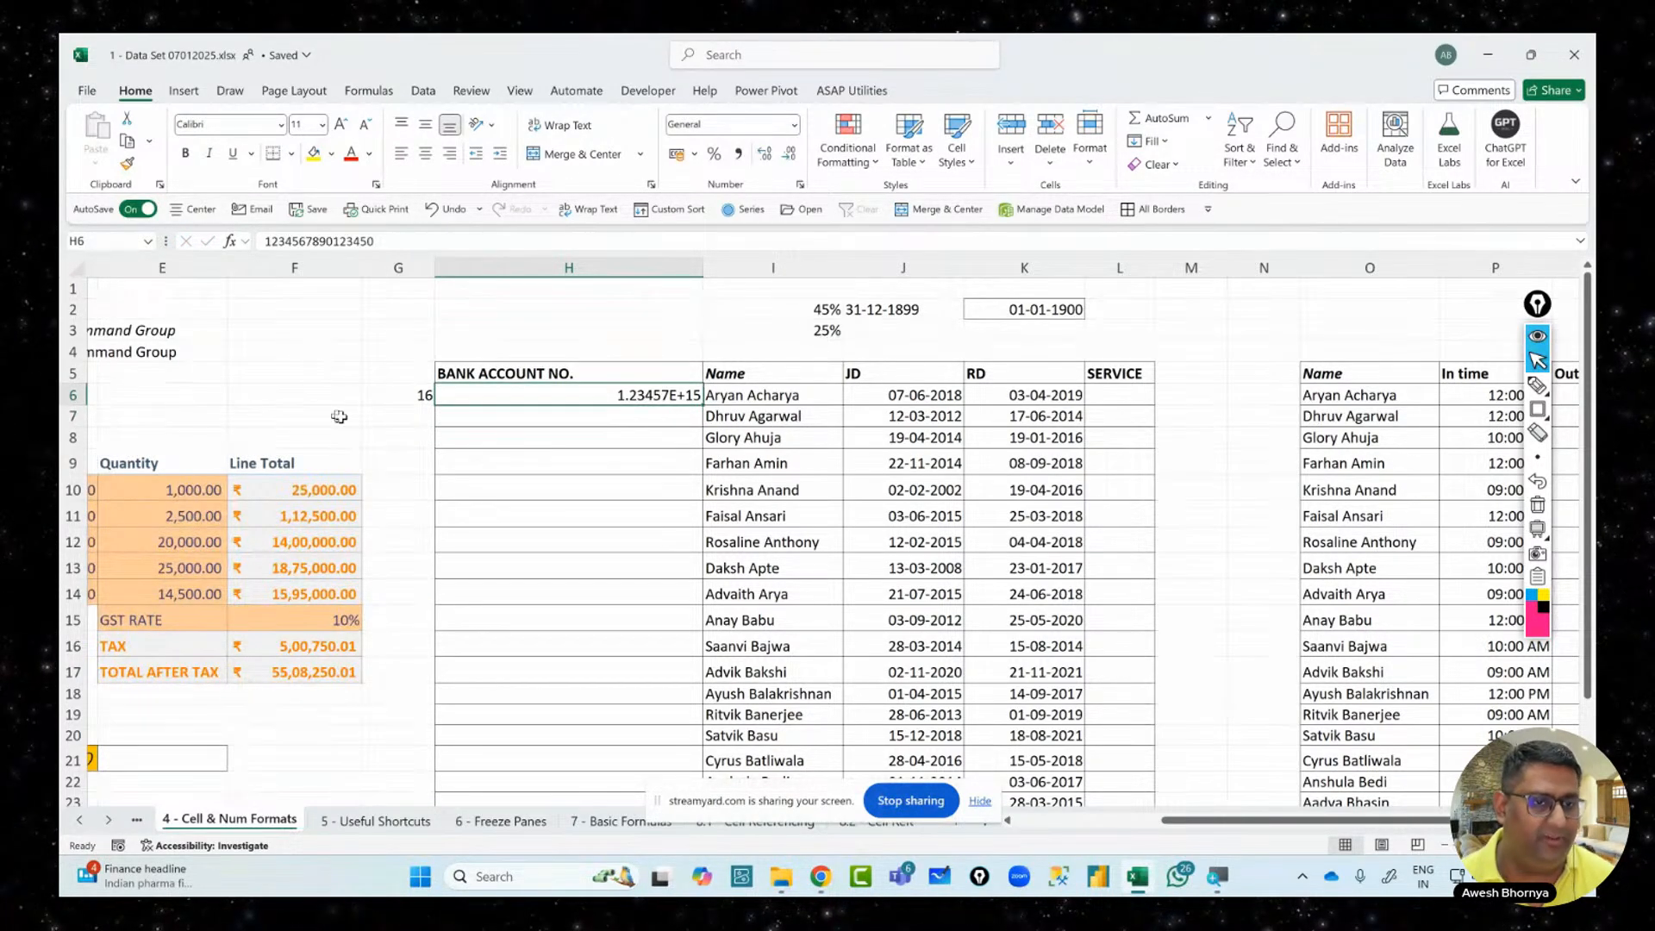
{"action": "left_click", "coordinate": [375, 397]}
{"action": "left_click", "coordinate": [477, 395]}
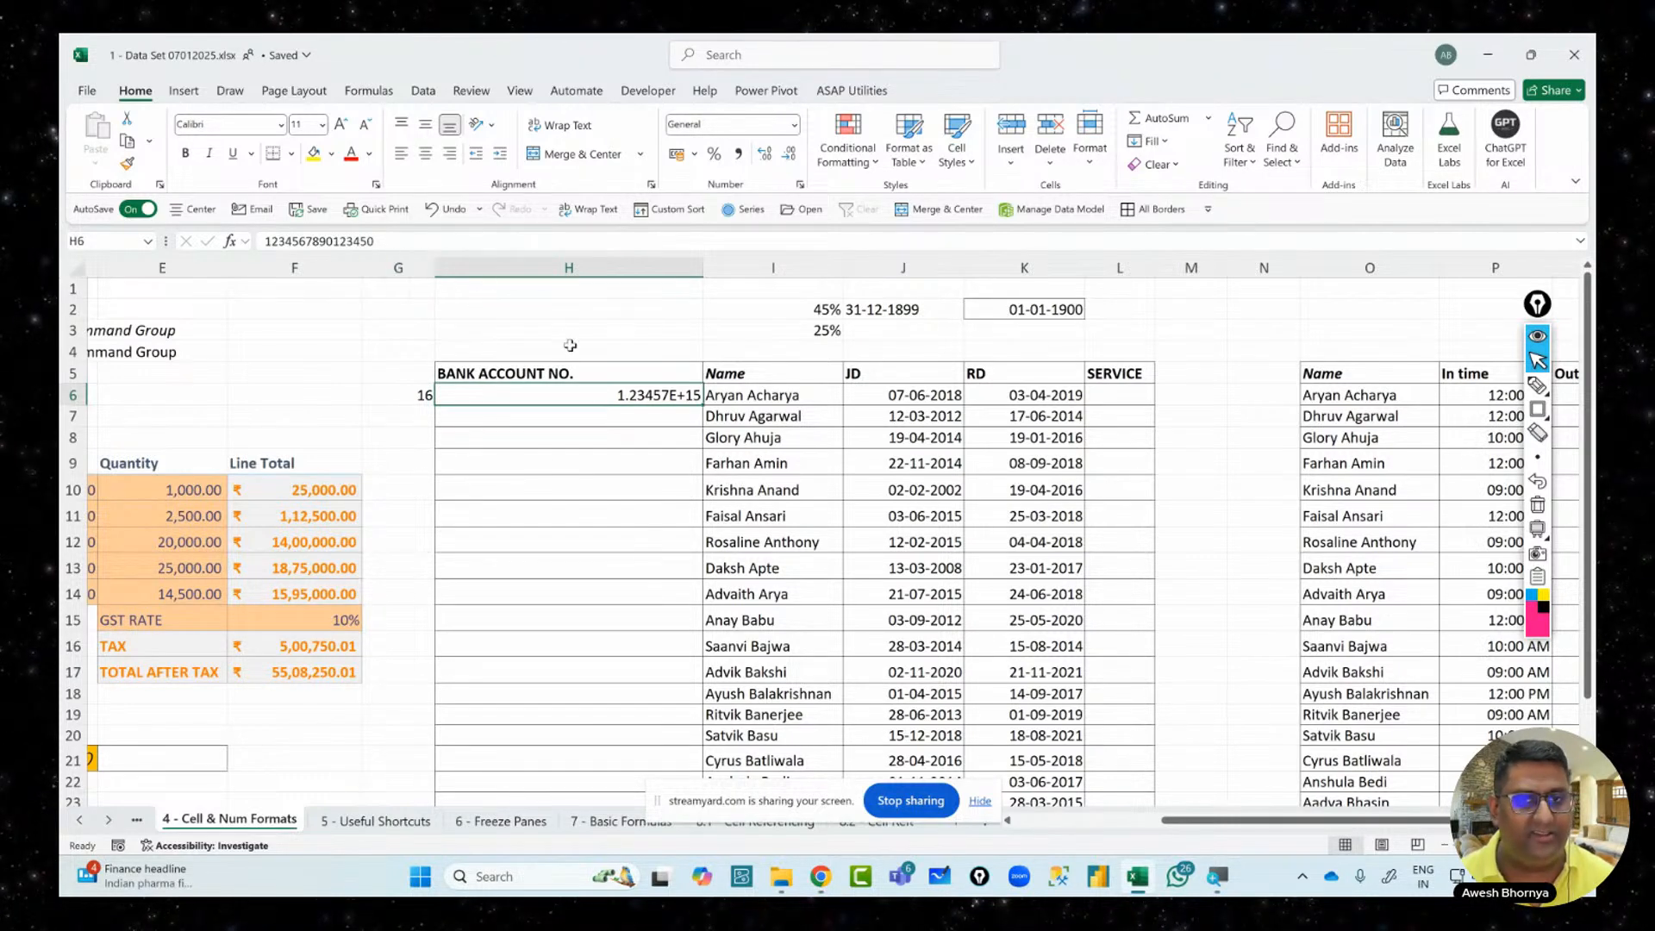
Put H6 into edit mode with F2 to reveal the full stored number ending in 0
{"action": "key", "text": "F2"}
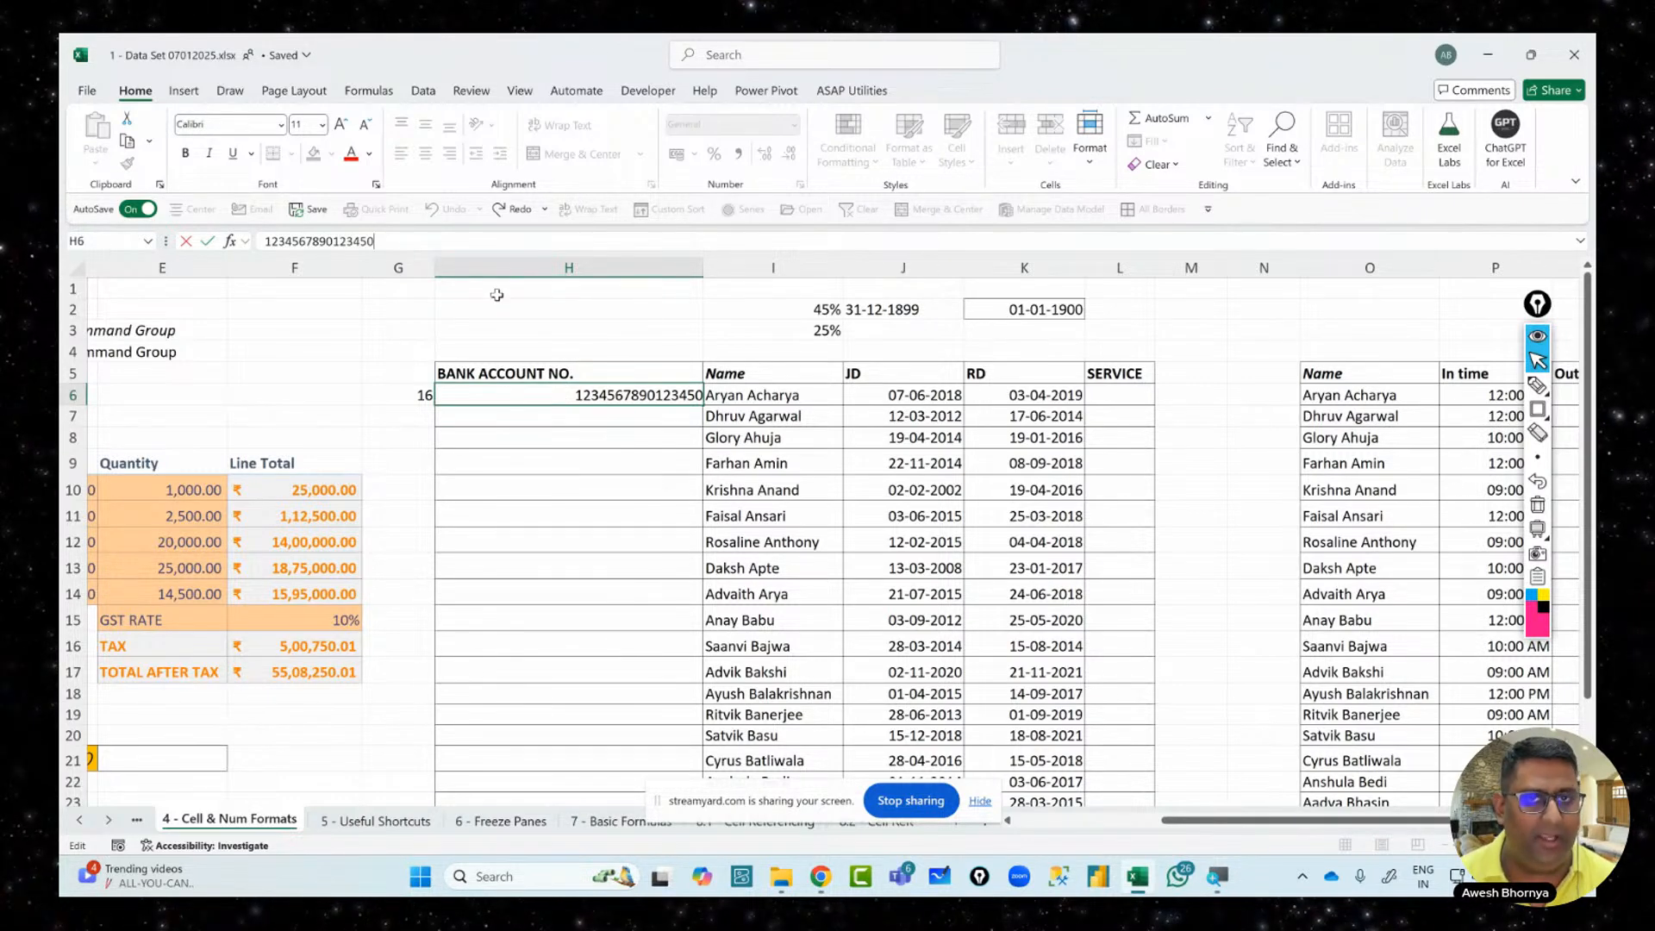
Replace H6's trailing 0 with 6 and prefix an apostrophe to store all 16 digits as text
{"action": "key", "text": "BackSpace"}
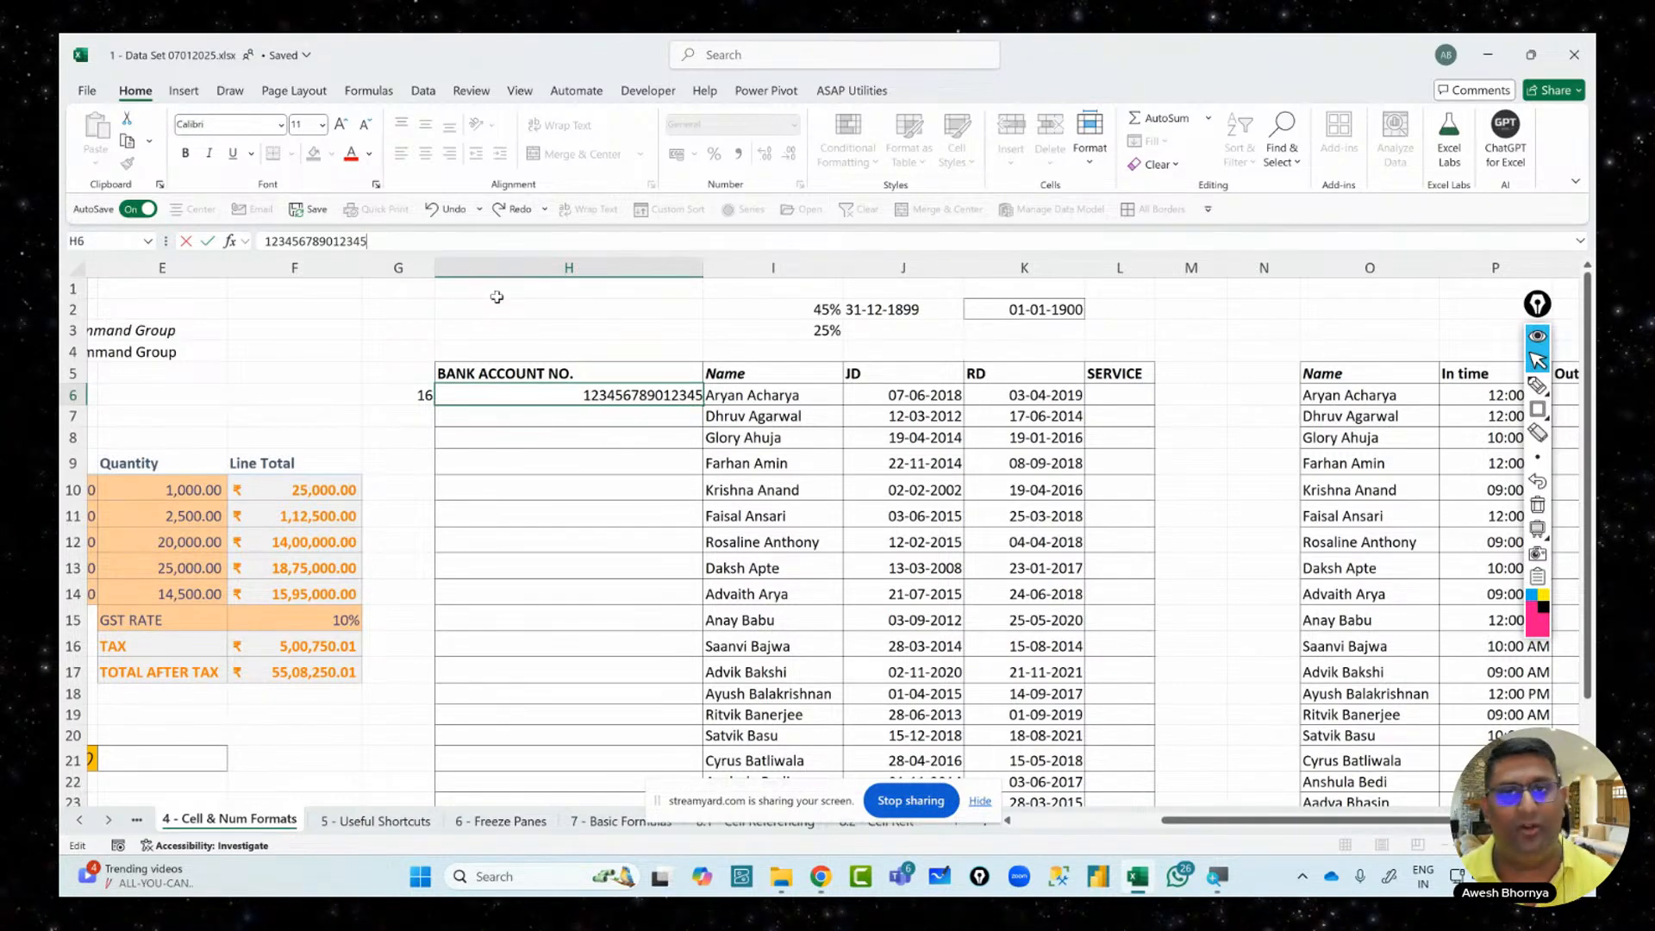
{"action": "type", "text": "6"}
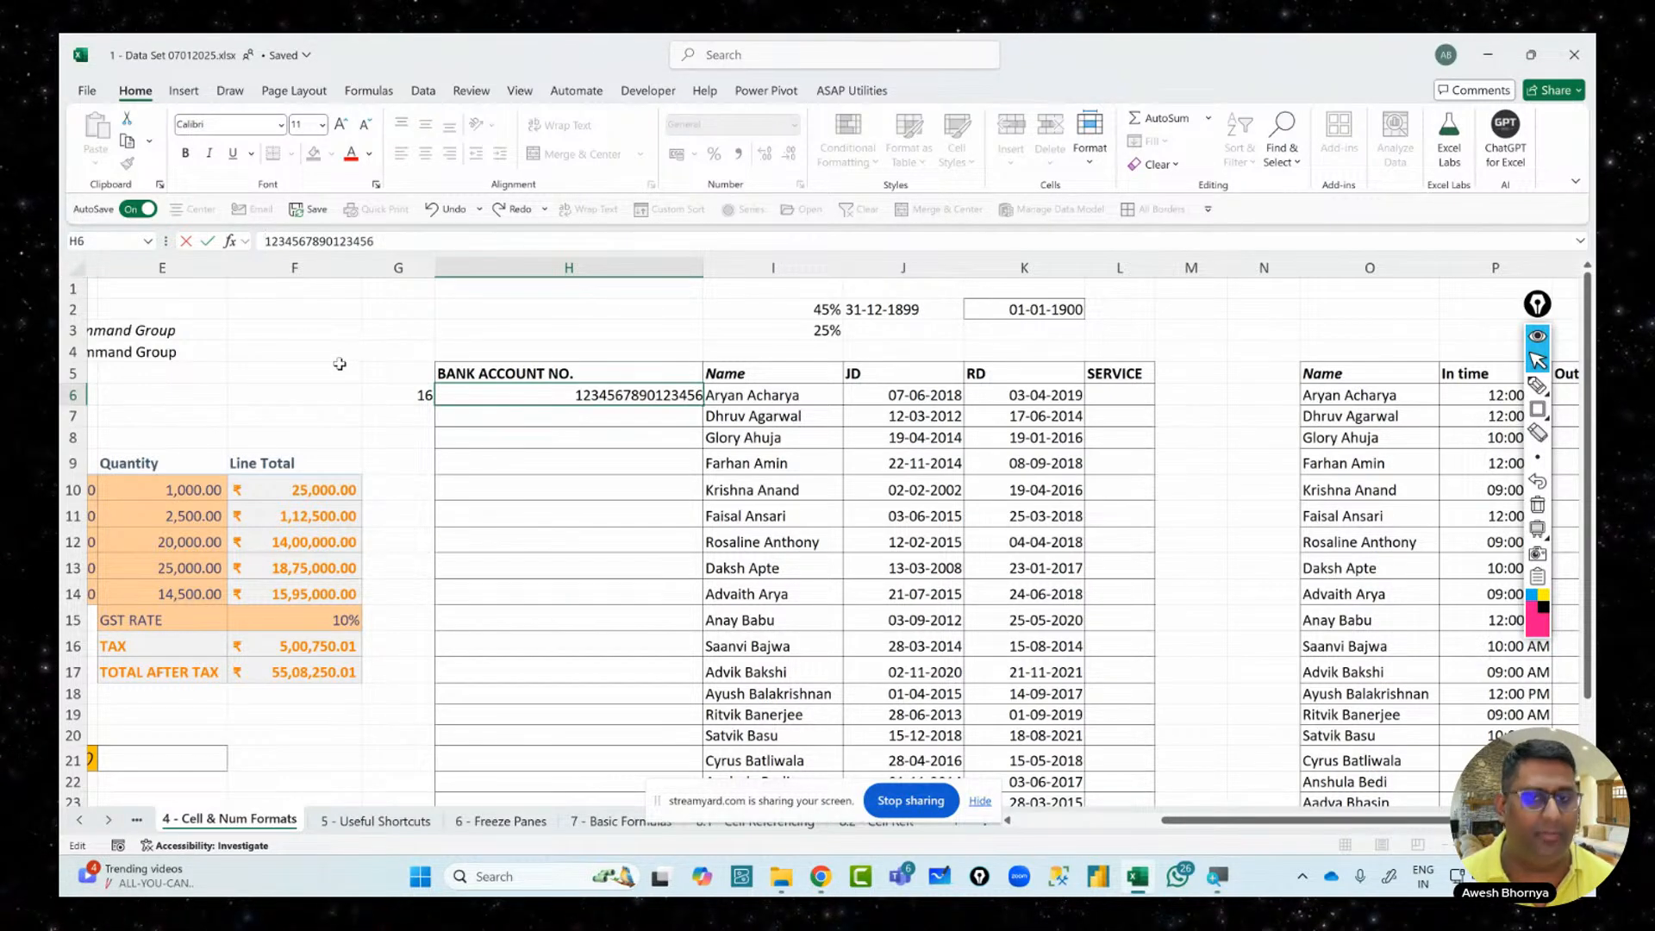
{"action": "key", "text": "Home"}
{"action": "type", "text": "'"}
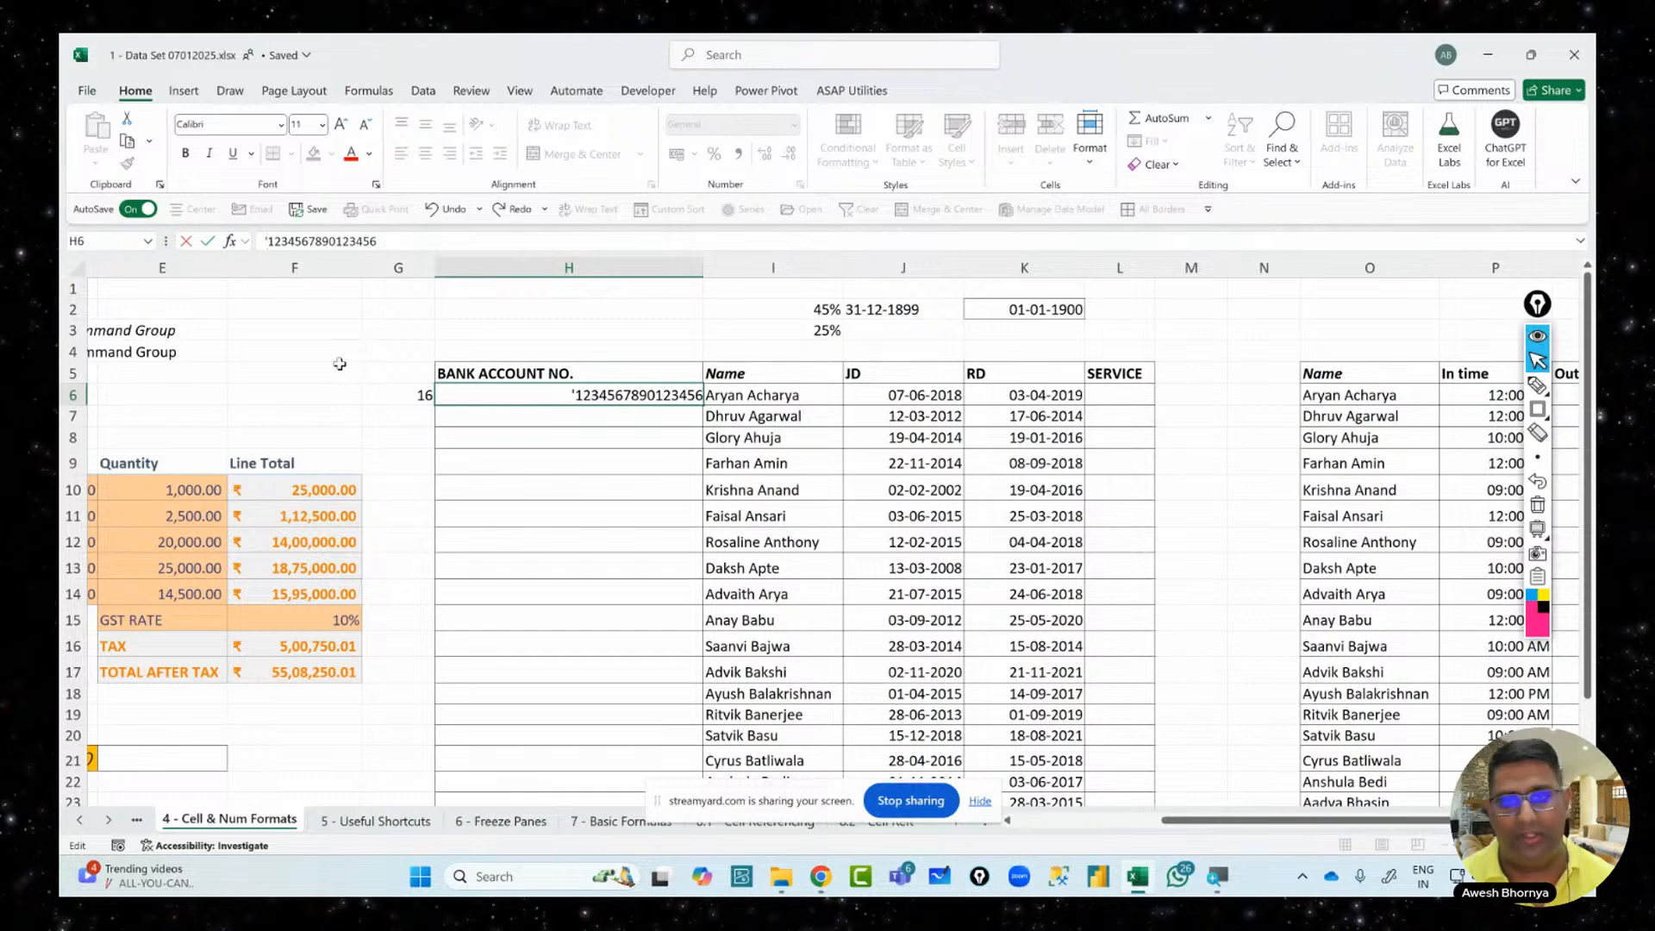
{"action": "key", "text": "ctrl+Return"}
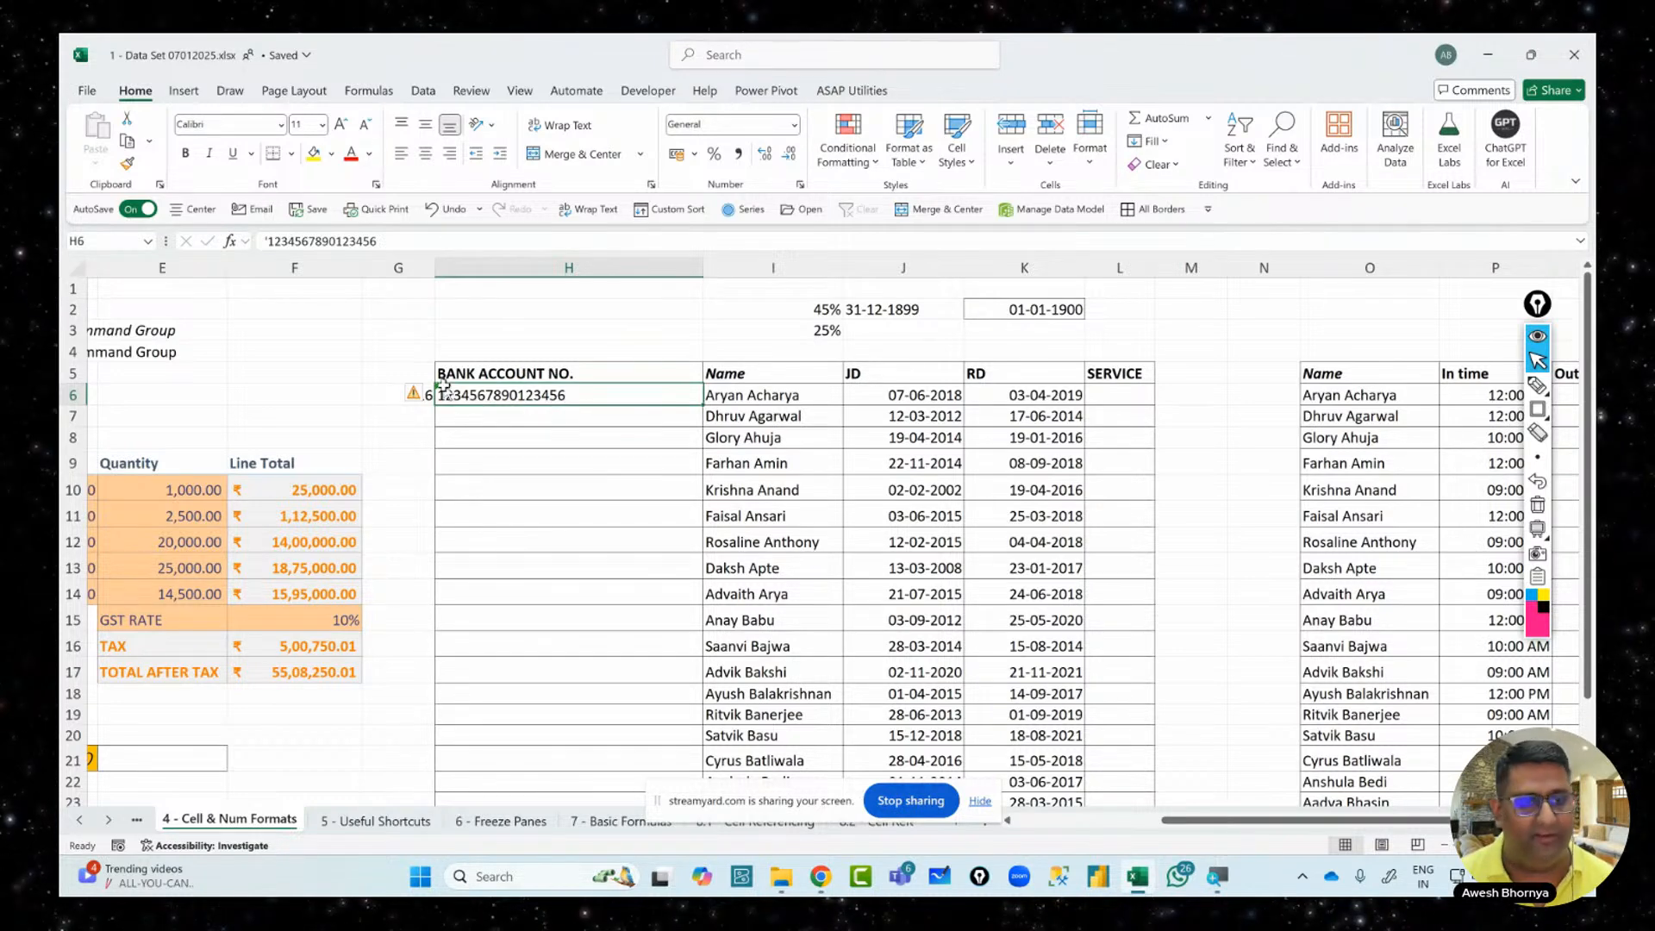
{"action": "mouse_move", "coordinate": [419, 396]}
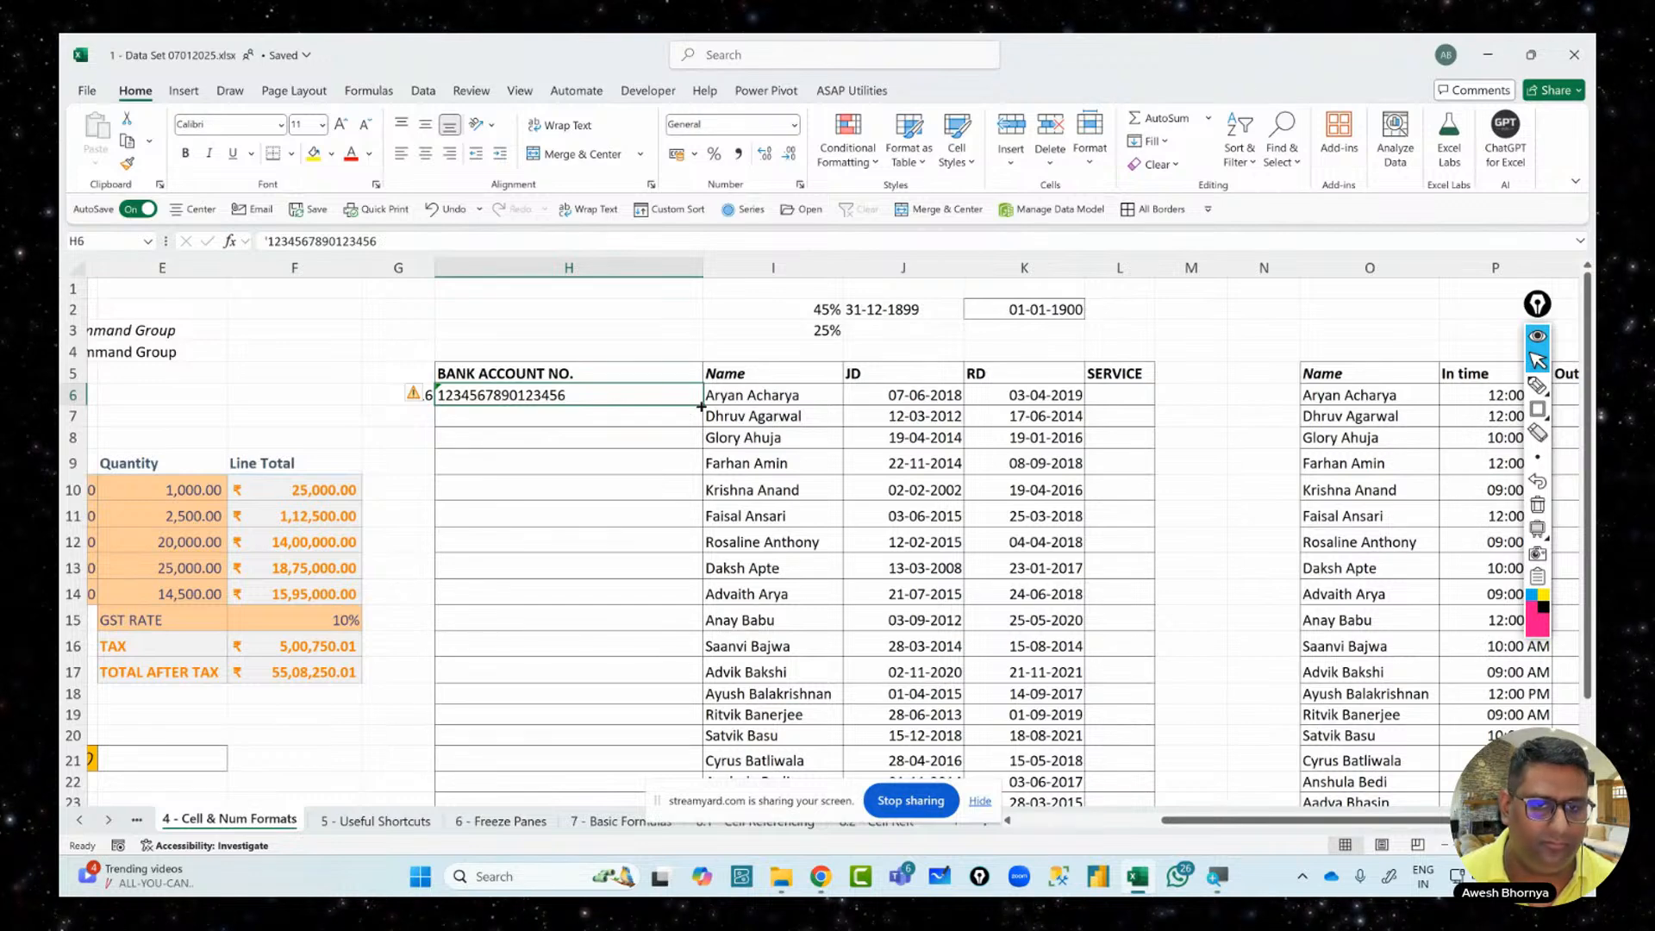
{"action": "left_click", "coordinate": [588, 413]}
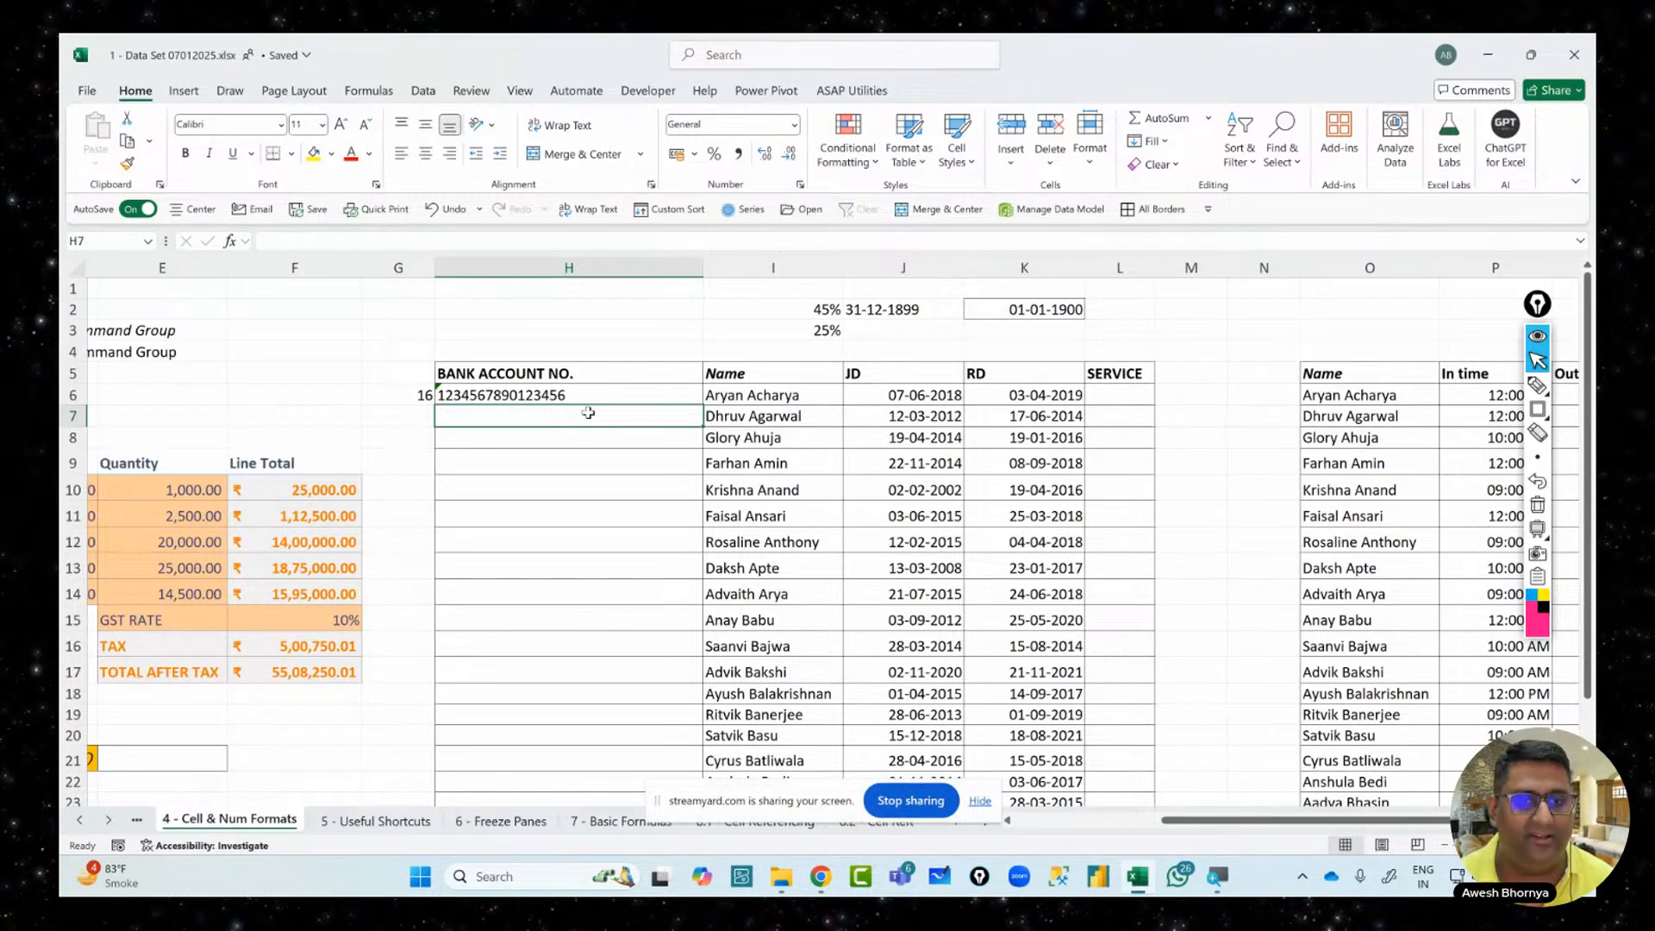
Set the whole of column H to Text number format
{"action": "left_click", "coordinate": [589, 261]}
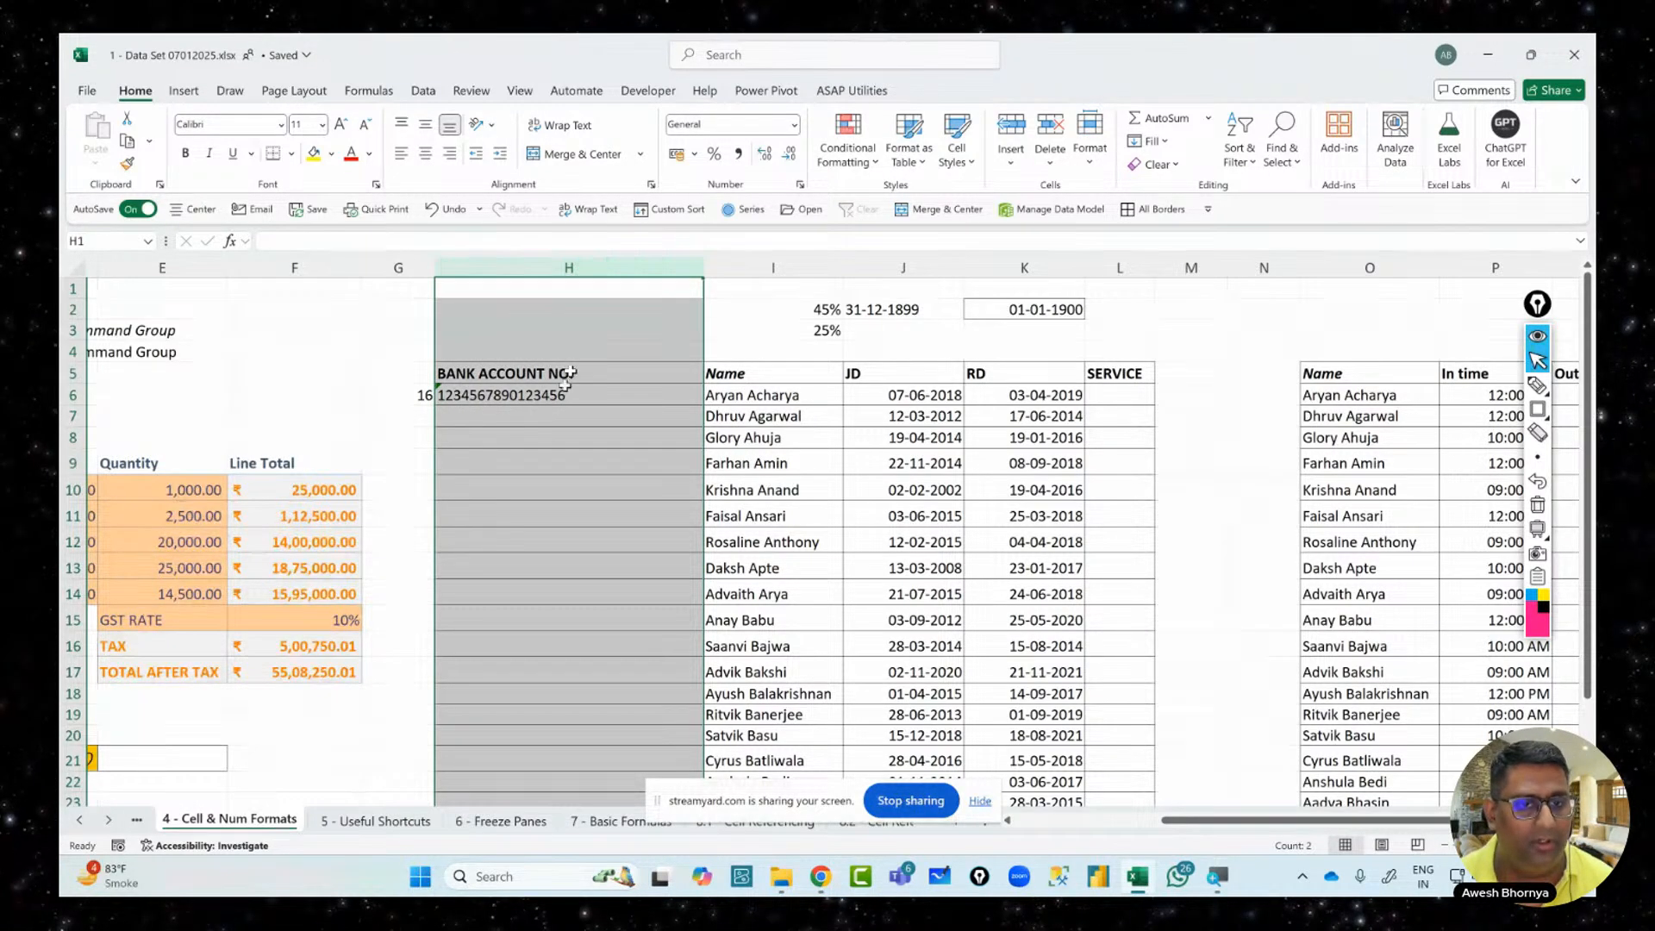
{"action": "left_click", "coordinate": [553, 412]}
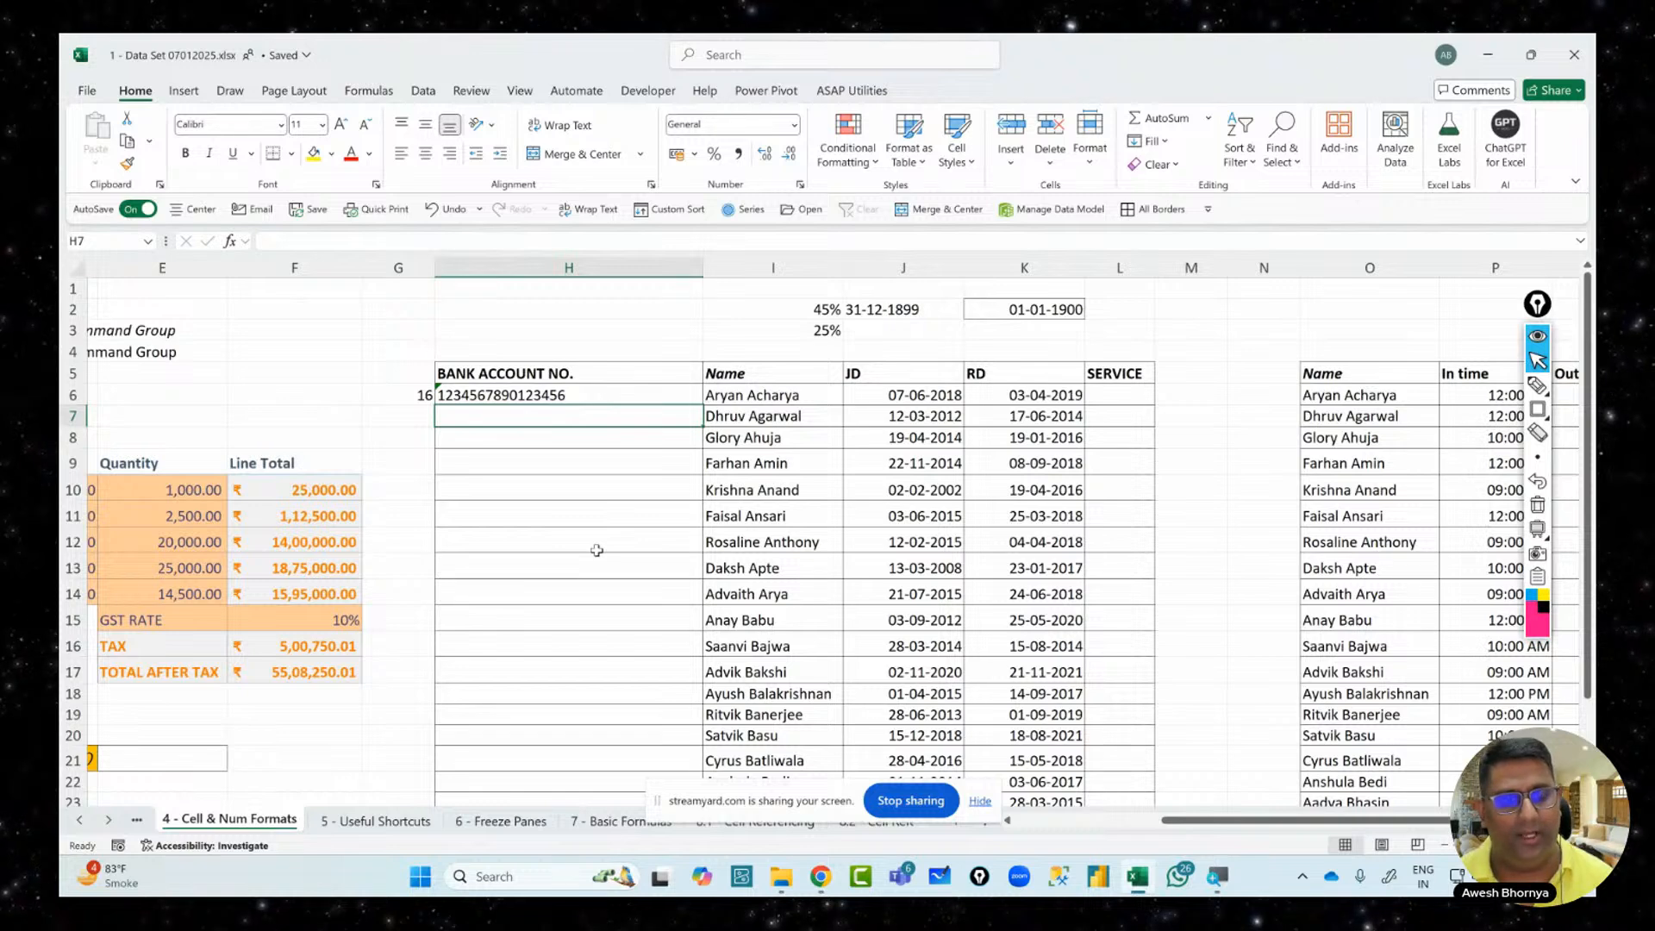
{"action": "key", "text": "ctrl+space"}
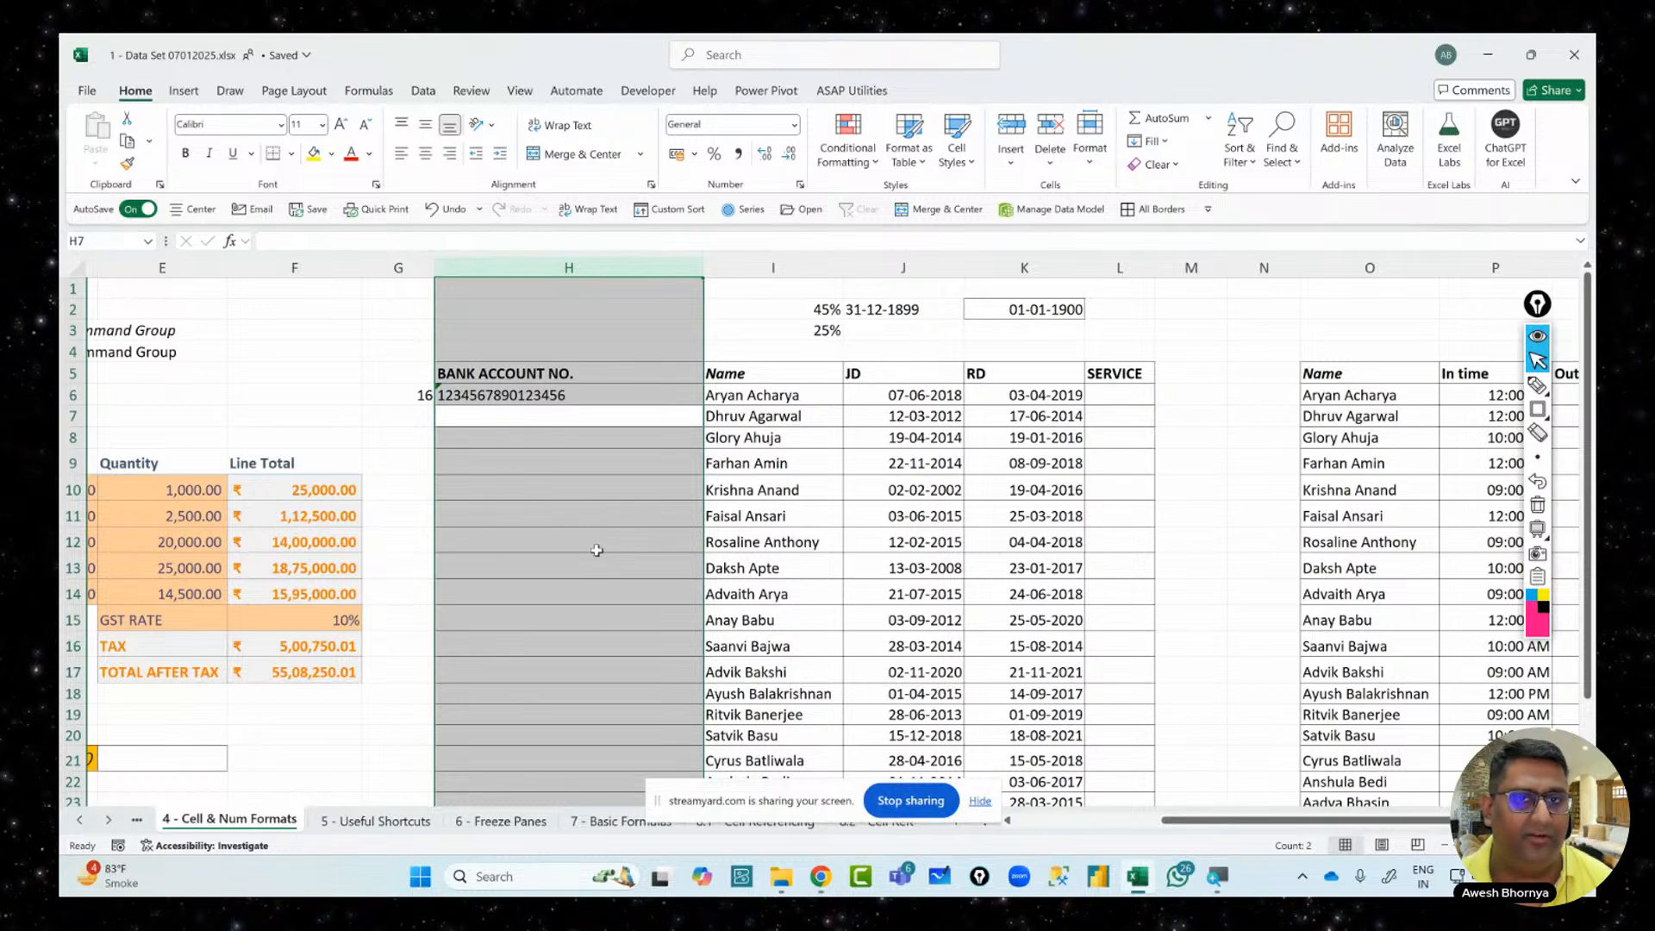
{"action": "left_click", "coordinate": [793, 125]}
{"action": "left_click", "coordinate": [780, 587]}
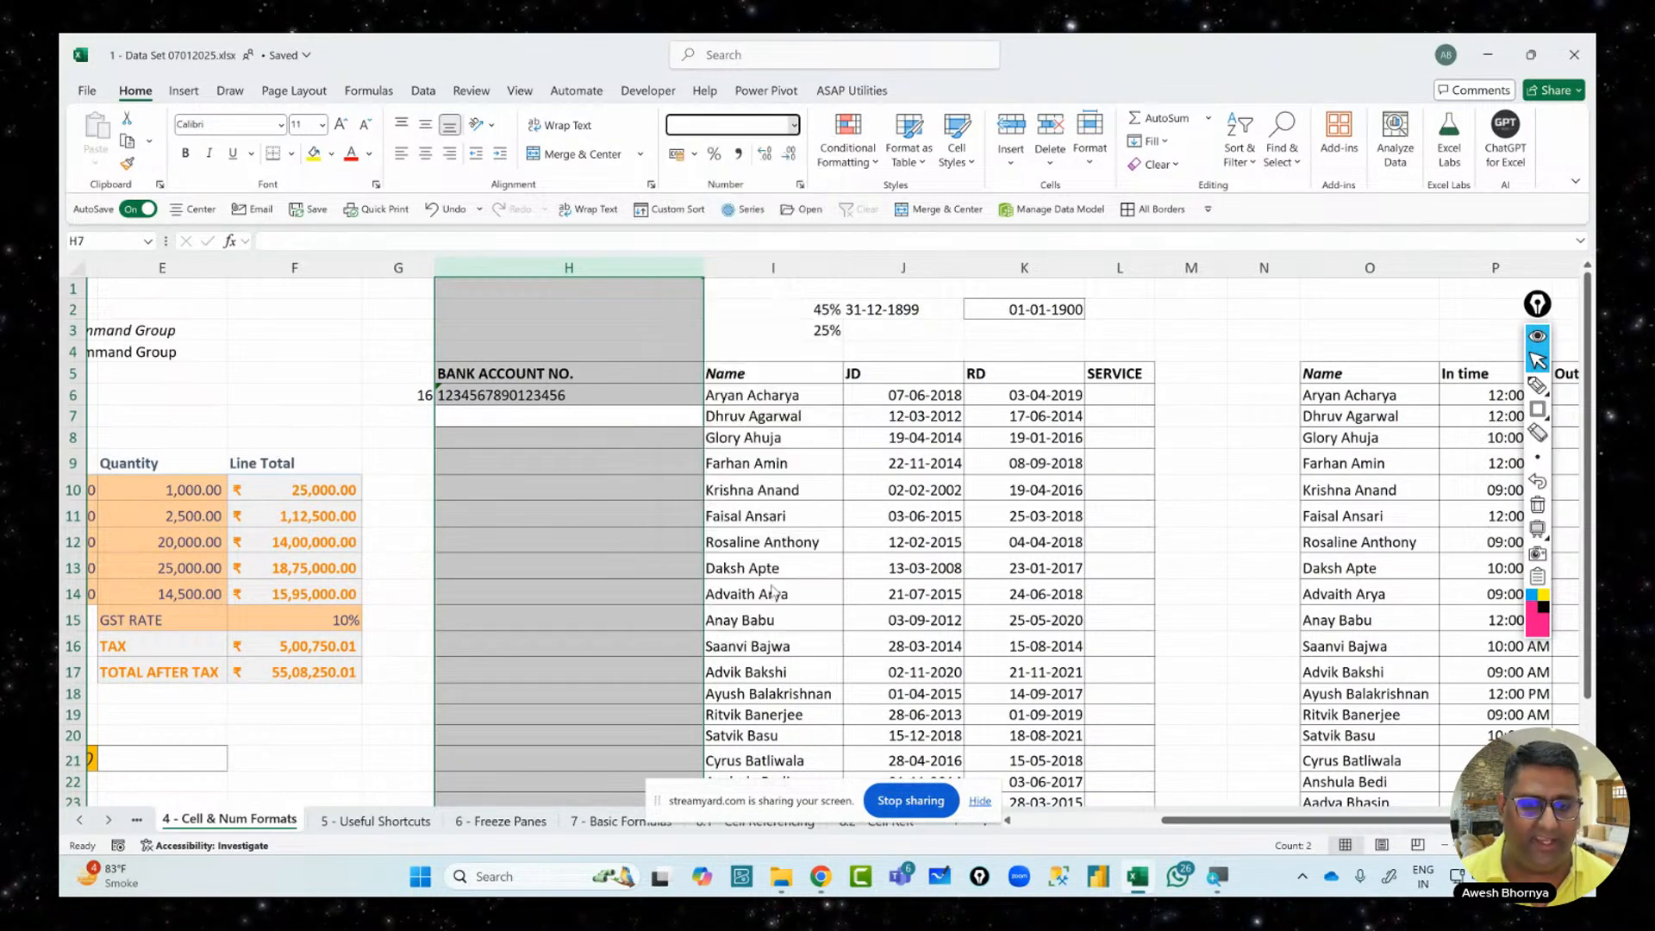
{"action": "left_click", "coordinate": [529, 489]}
Enter a 22-digit sample account number in H7, which keeps every digit
{"action": "left_click", "coordinate": [526, 416]}
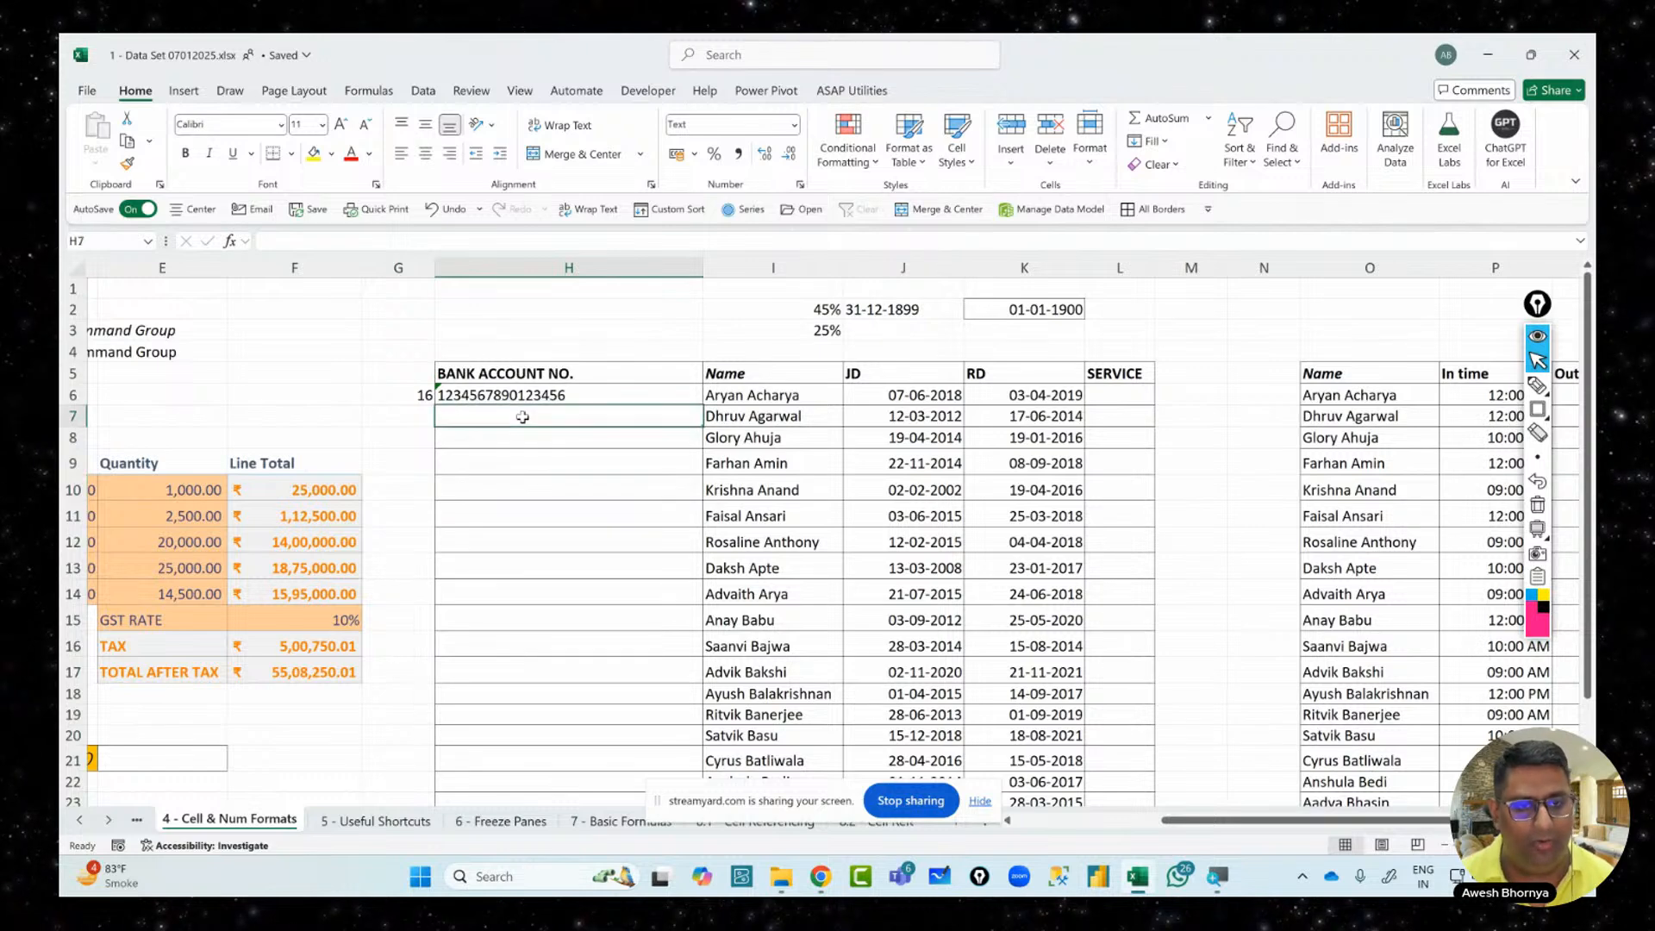
{"action": "type", "text": "6546464654654132123132"}
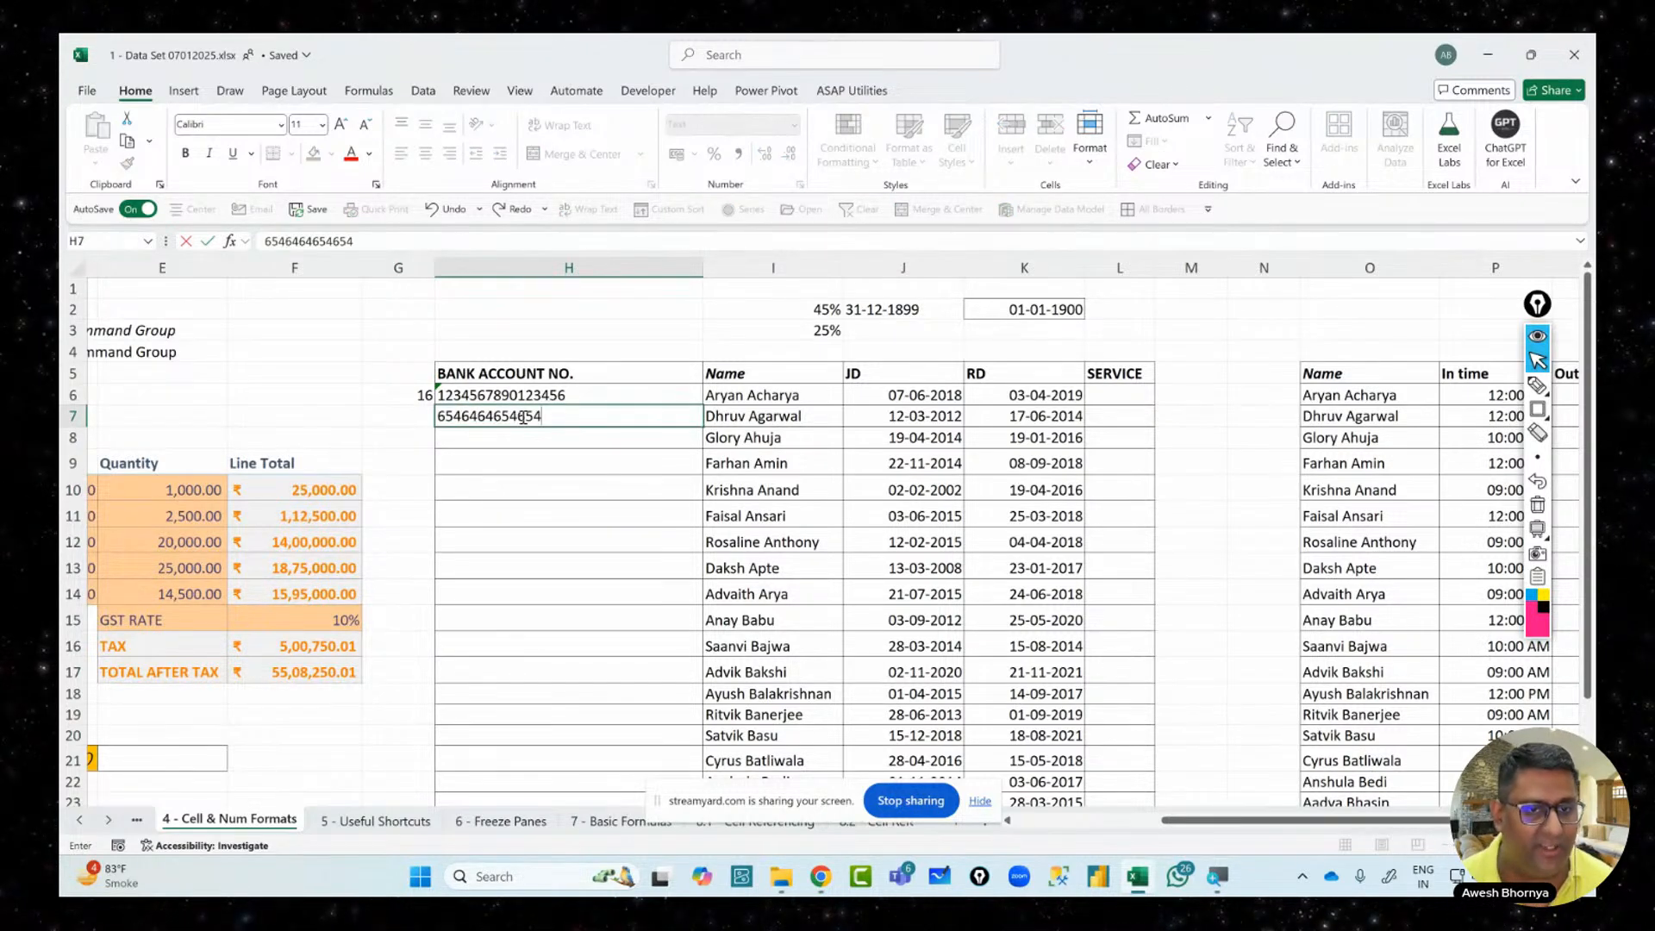
{"action": "key", "text": "Return"}
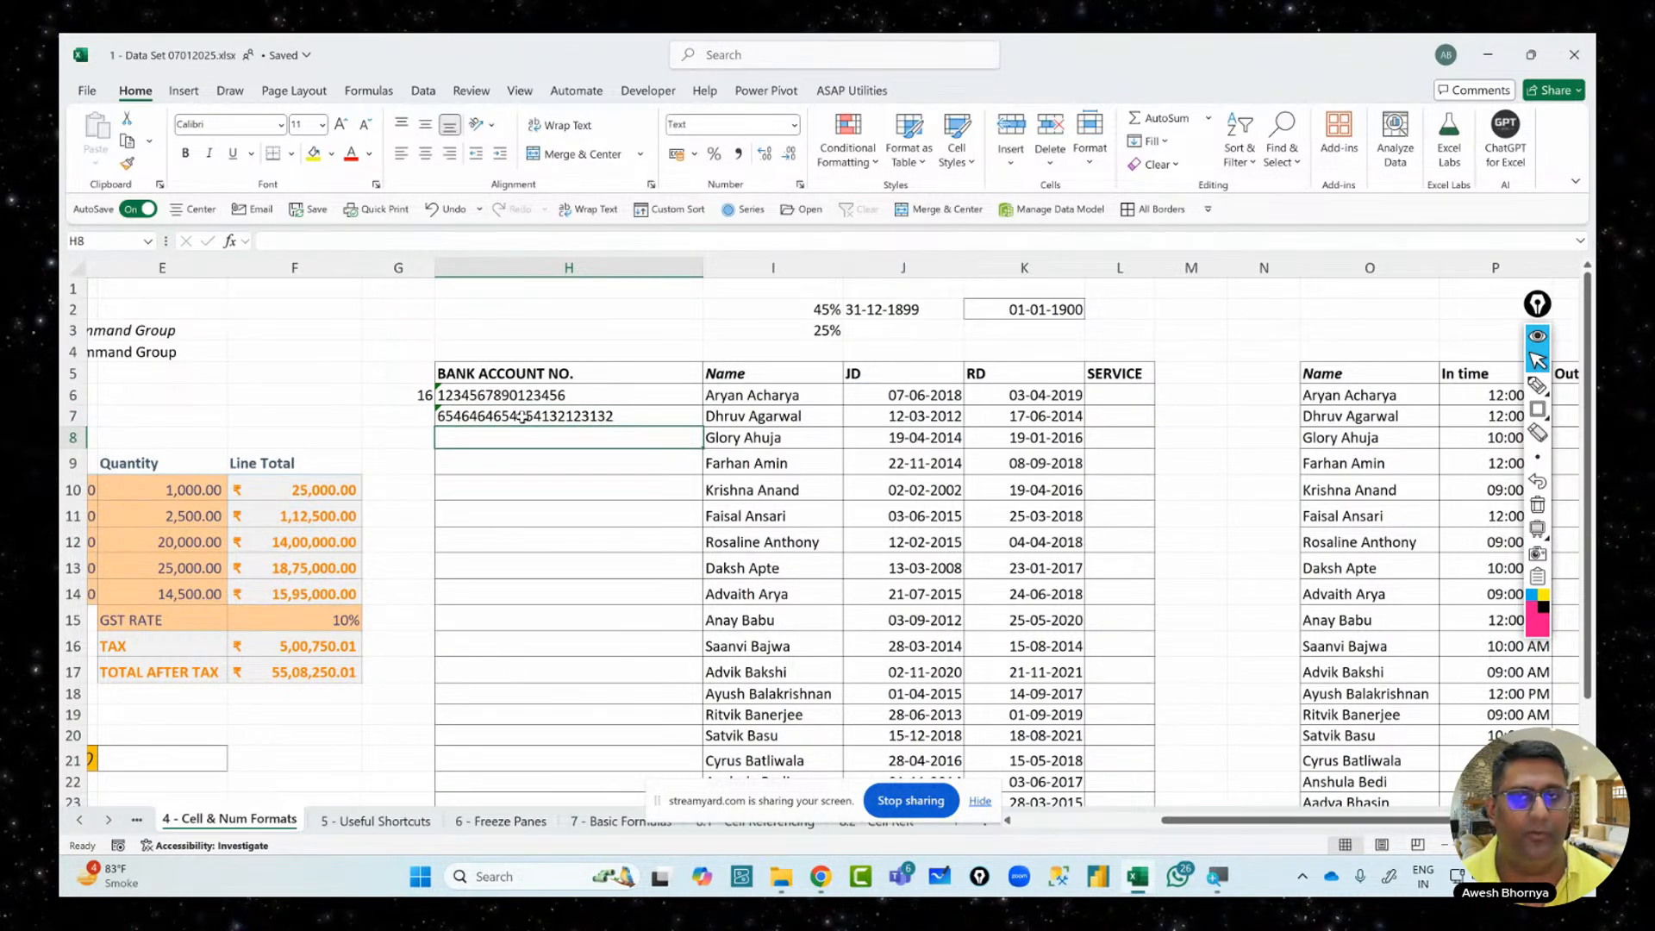
{"action": "left_click", "coordinate": [523, 417]}
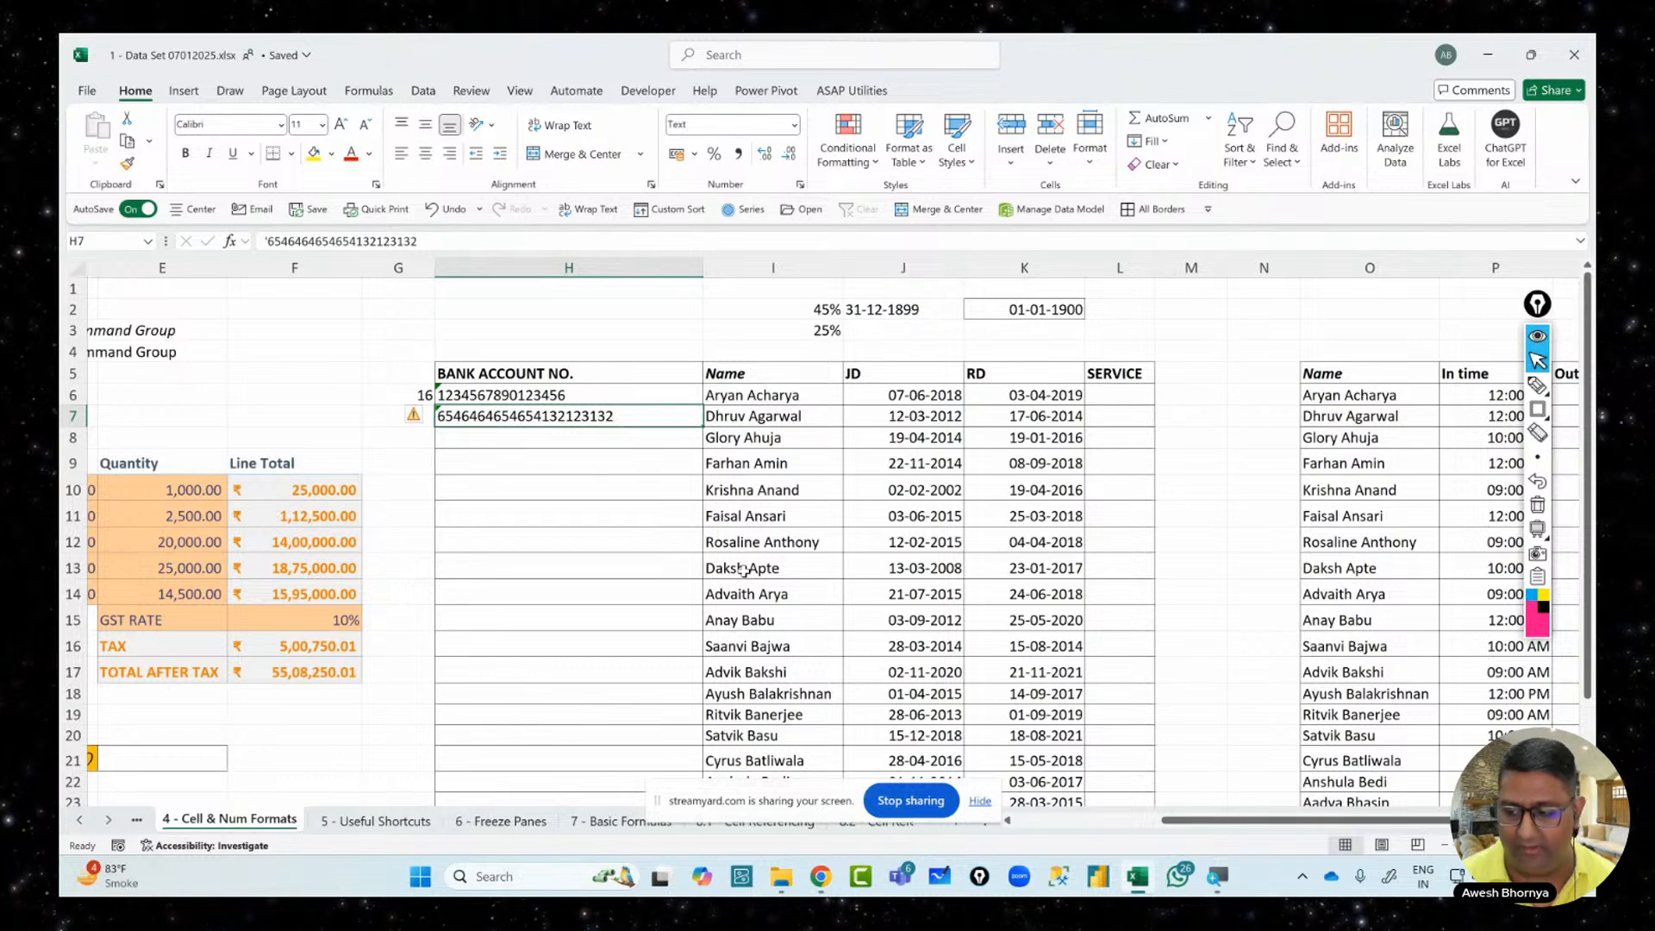
Delete the long test number from H7
{"action": "key", "text": "Delete"}
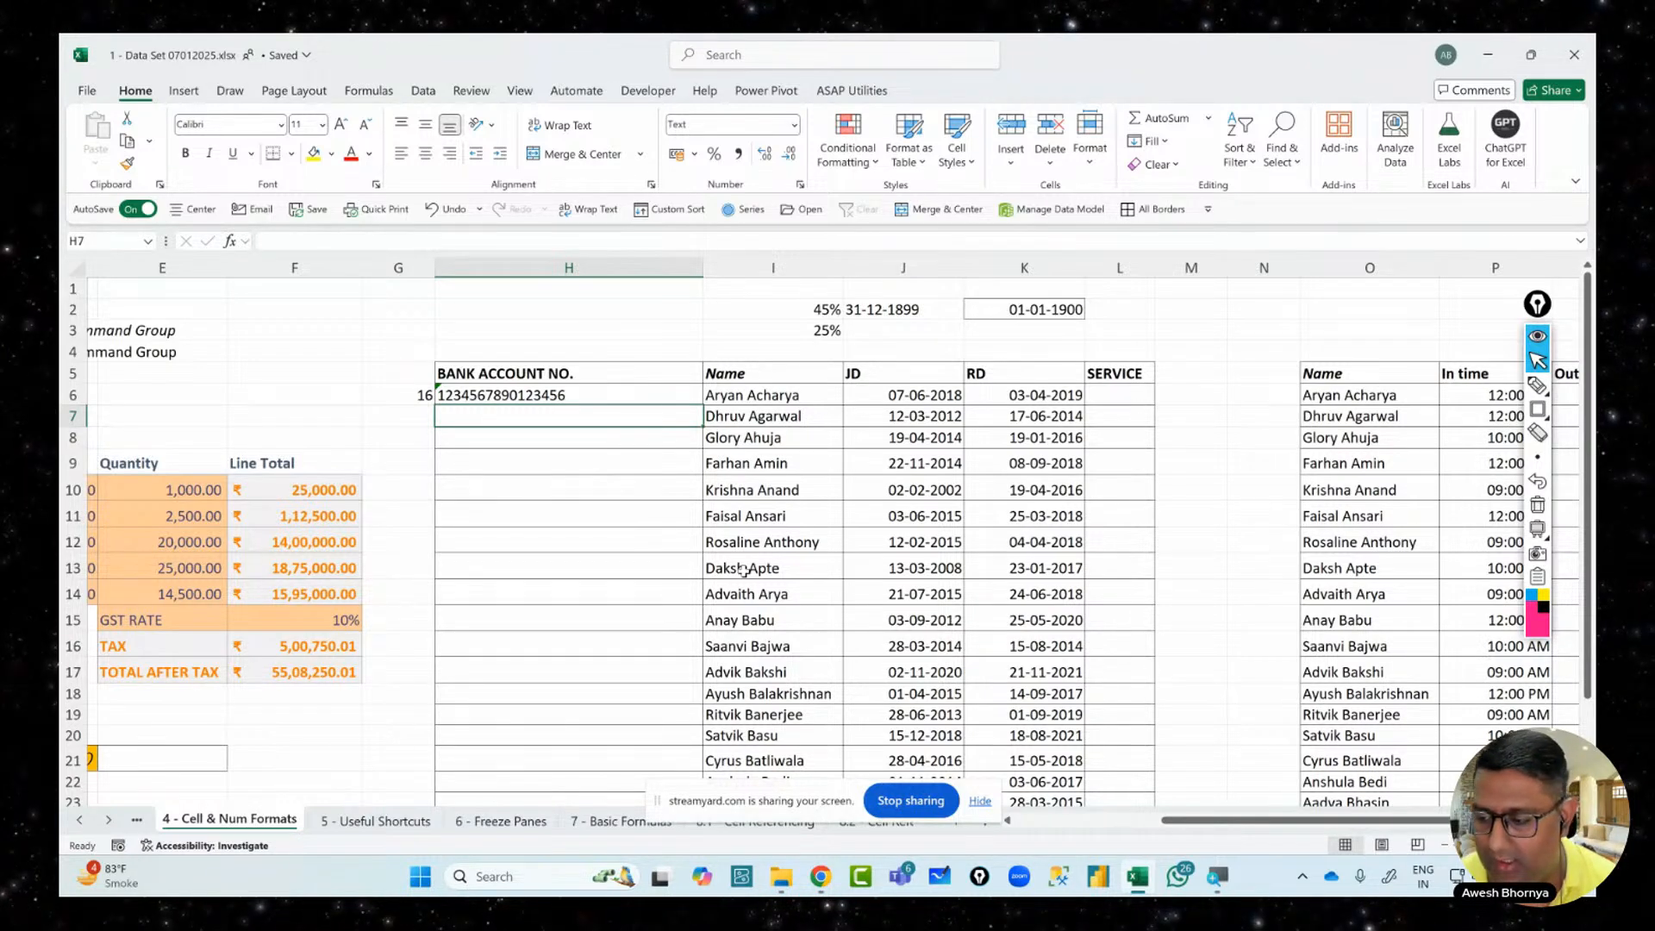
{"action": "left_click", "coordinate": [543, 392]}
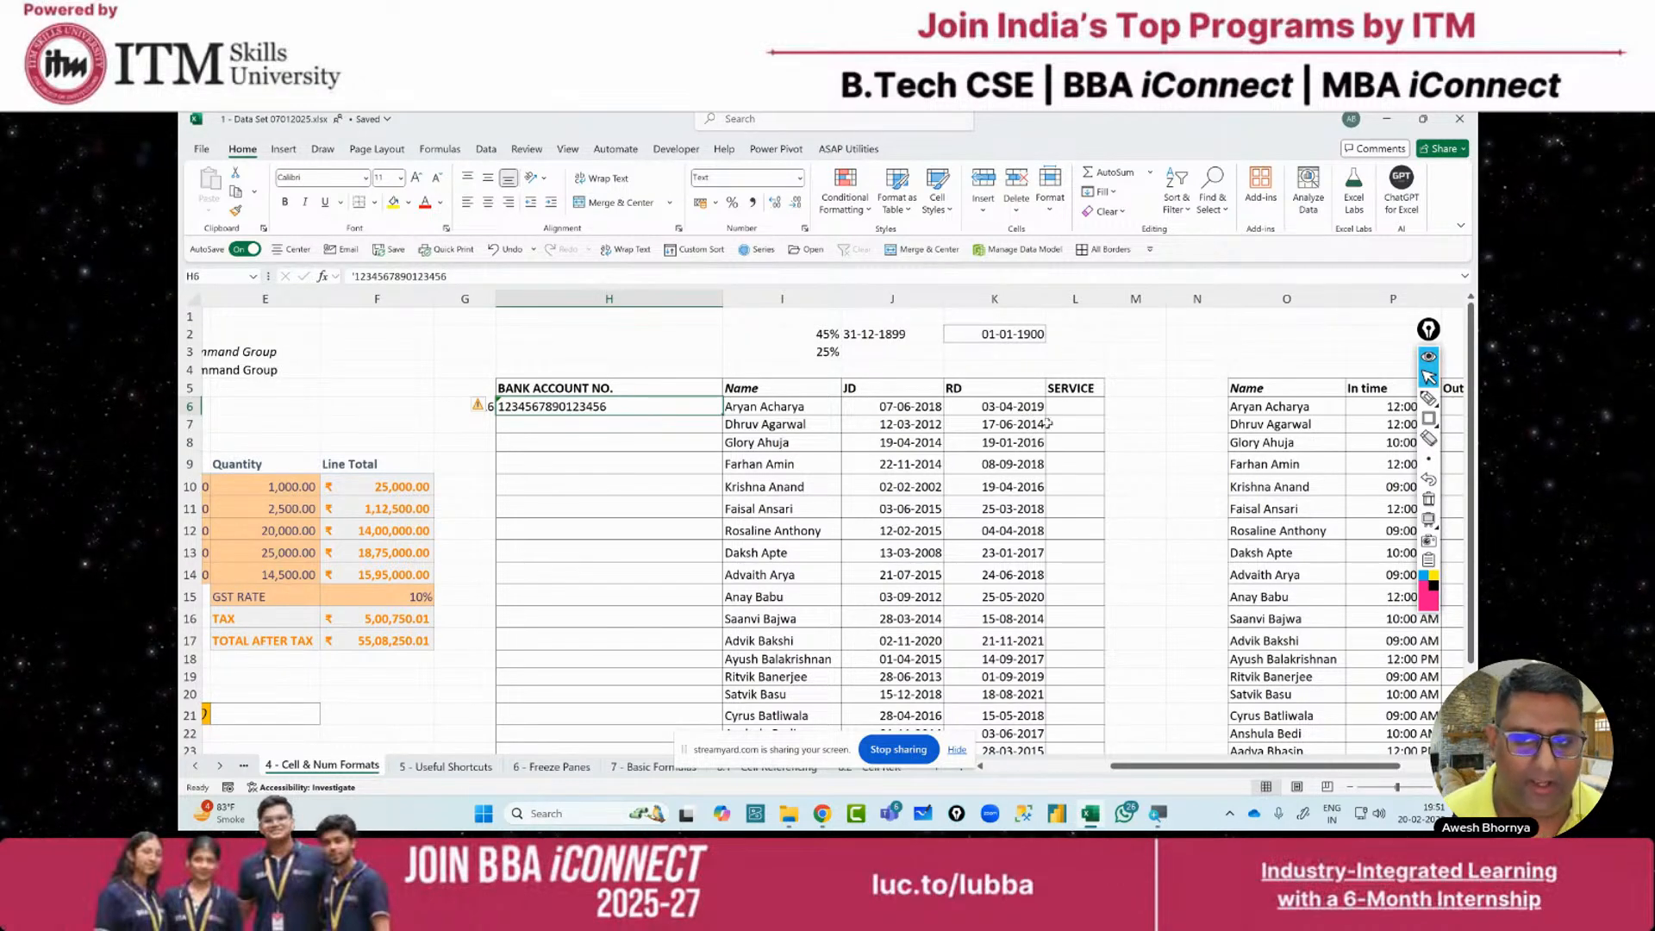
{"action": "left_click", "coordinate": [1064, 403]}
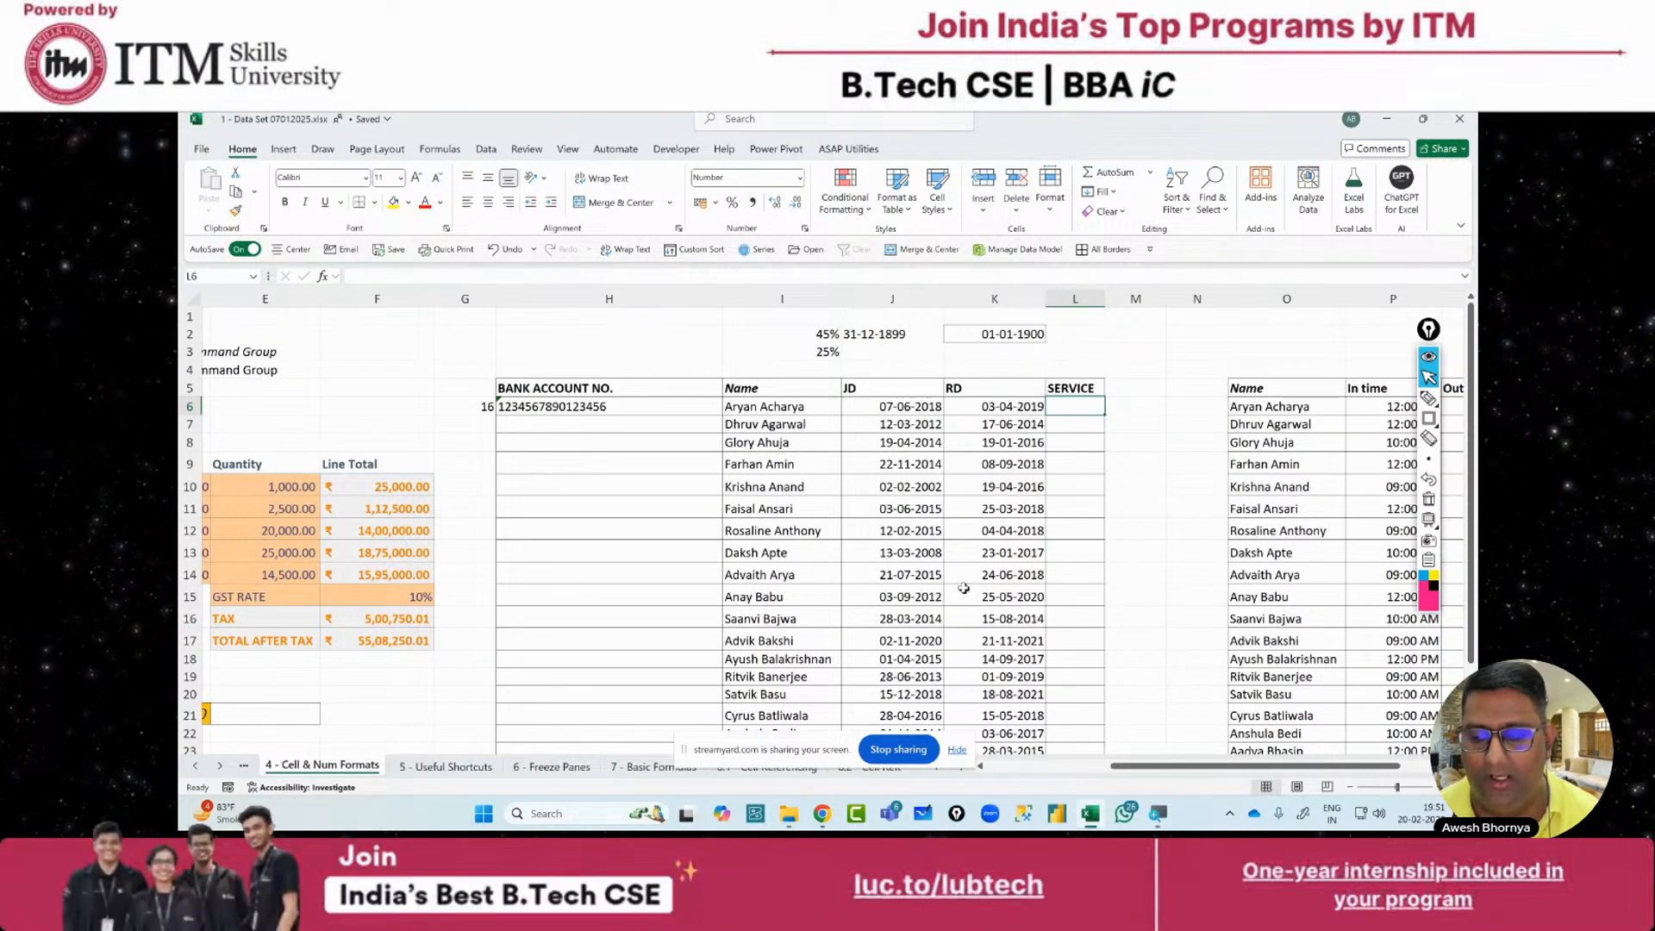
{"action": "left_click", "coordinate": [582, 409]}
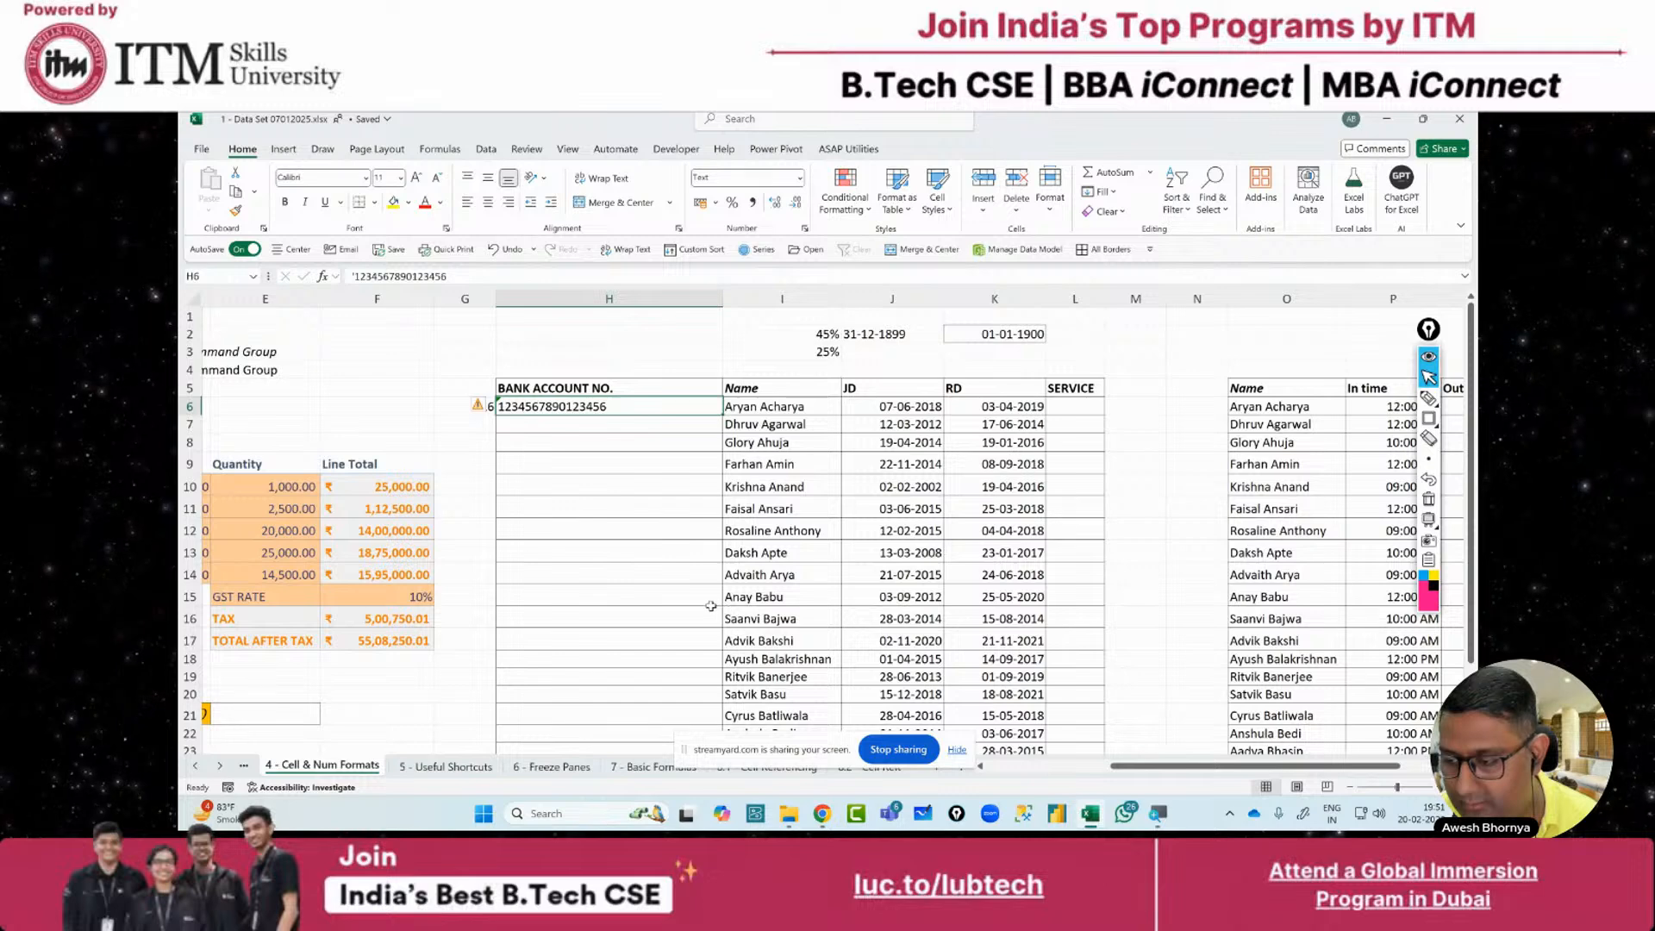
{"action": "left_click", "coordinate": [712, 576]}
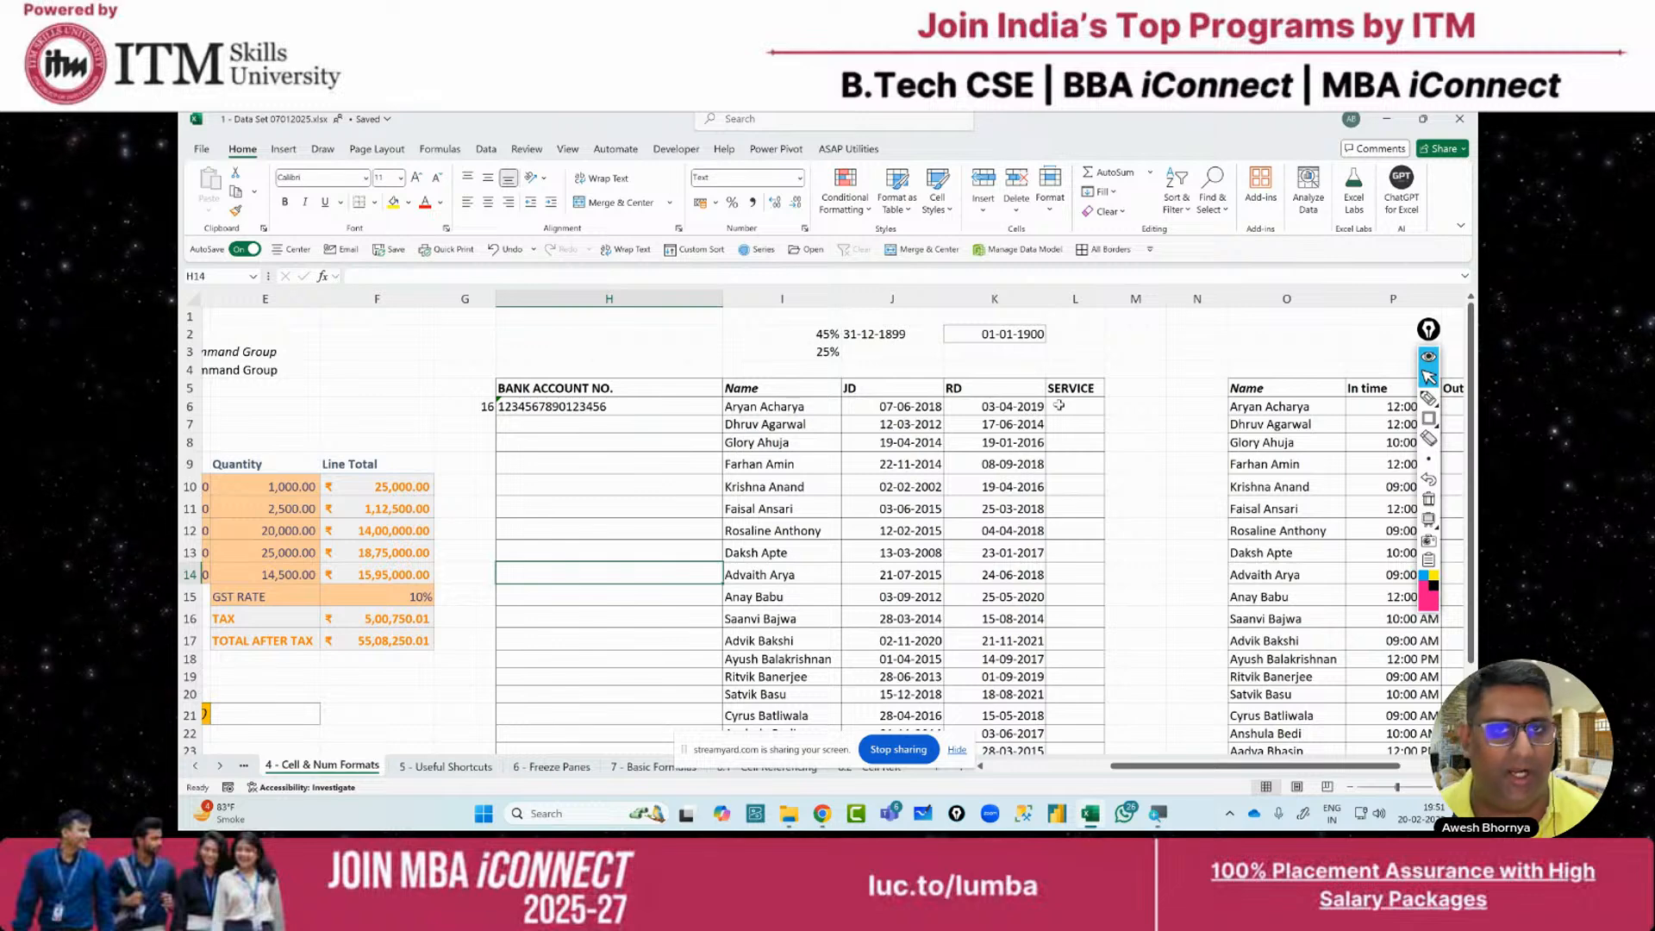
{"action": "left_click", "coordinate": [1084, 405]}
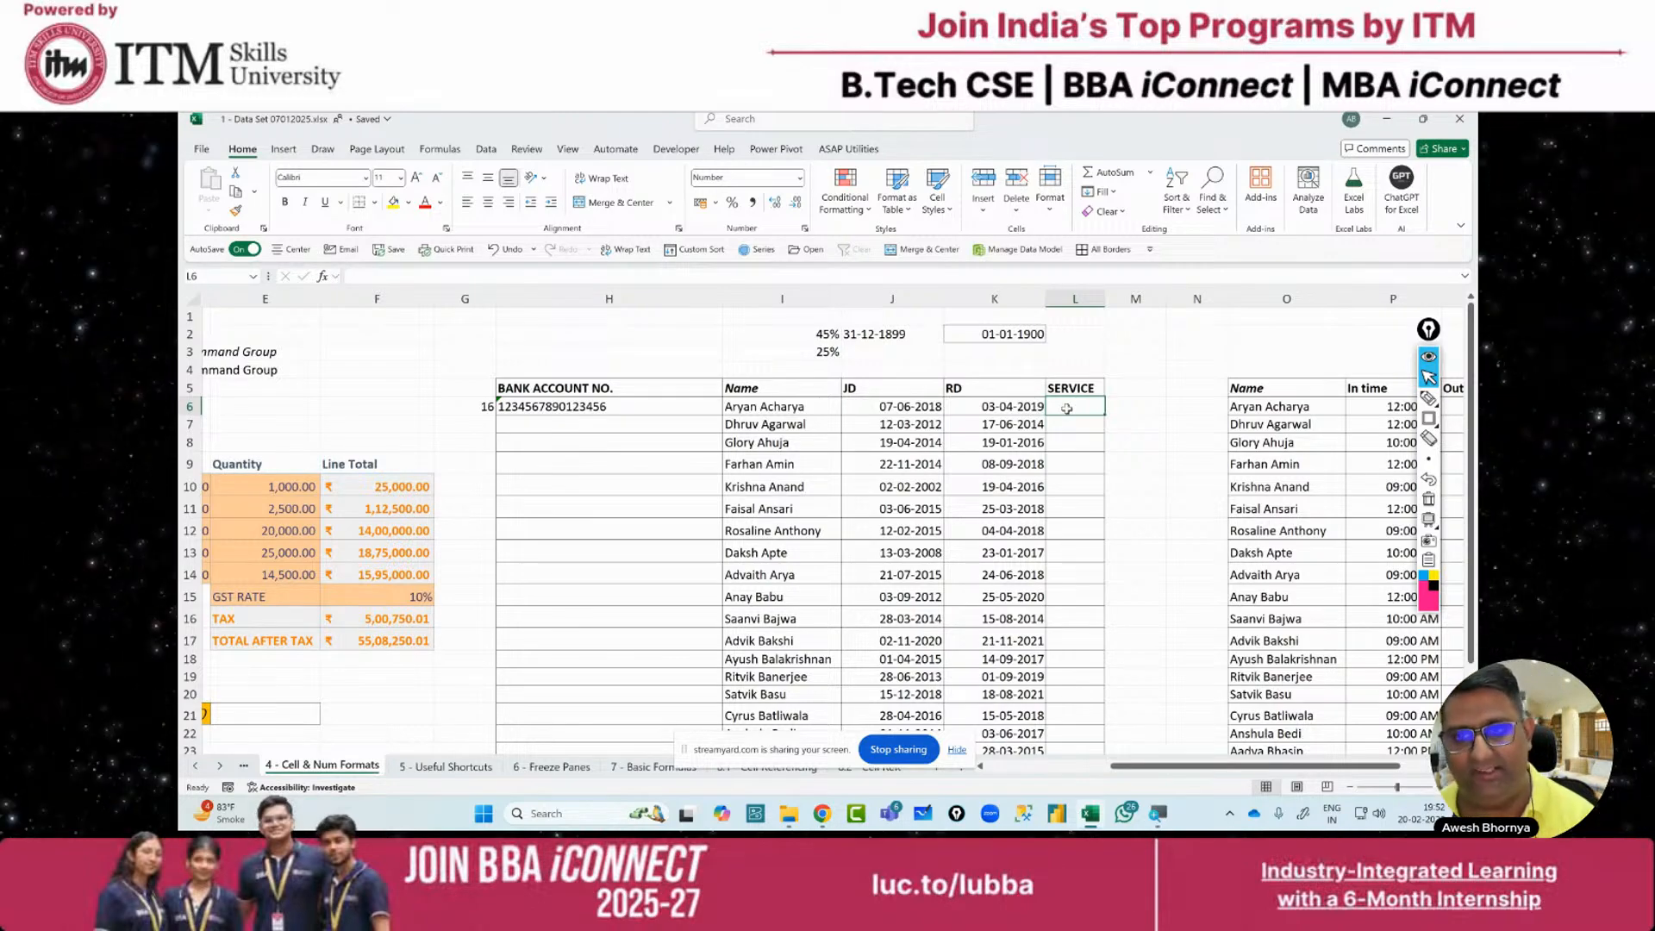
{"action": "key", "text": "Right"}
{"action": "key", "text": "Right"}
{"action": "key", "text": "Right"}
{"action": "key", "text": "Right"}
{"action": "key", "text": "Right"}
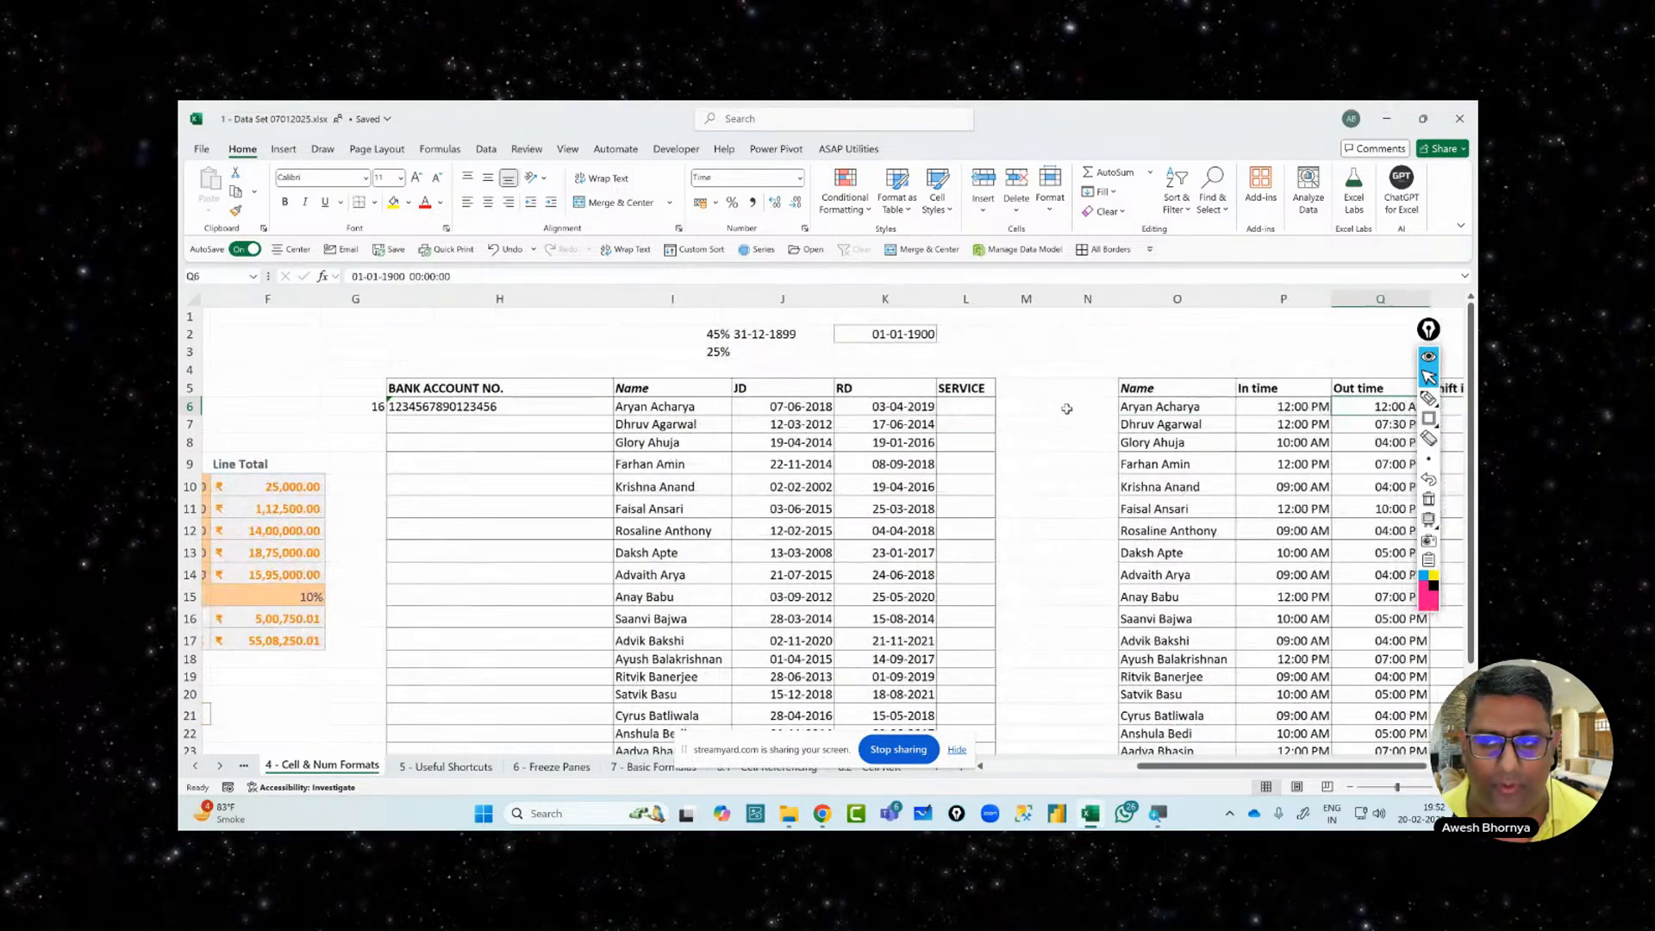
{"action": "key", "text": "Right"}
{"action": "key", "text": "Right"}
{"action": "key", "text": "Right"}
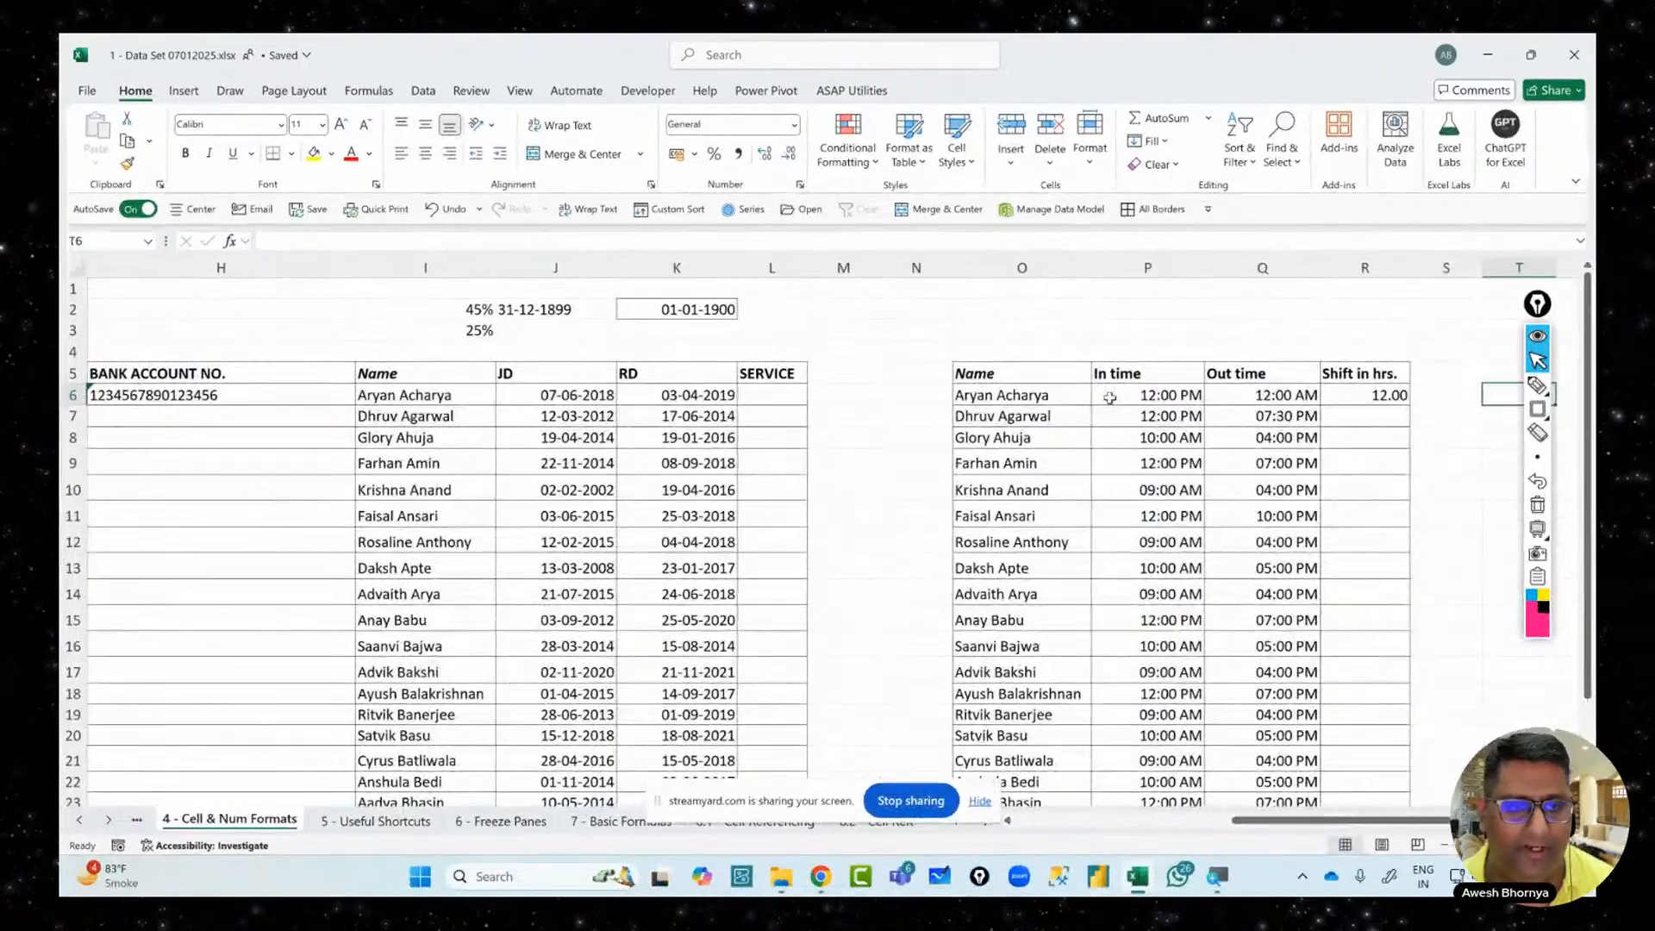
{"action": "key", "text": "Left"}
{"action": "key", "text": "Left"}
{"action": "key", "text": "Left"}
{"action": "key", "text": "Left"}
{"action": "key", "text": "Left"}
{"action": "key", "text": "Left"}
{"action": "key", "text": "Left"}
{"action": "key", "text": "Left"}
{"action": "key", "text": "Left"}
{"action": "key", "text": "Left"}
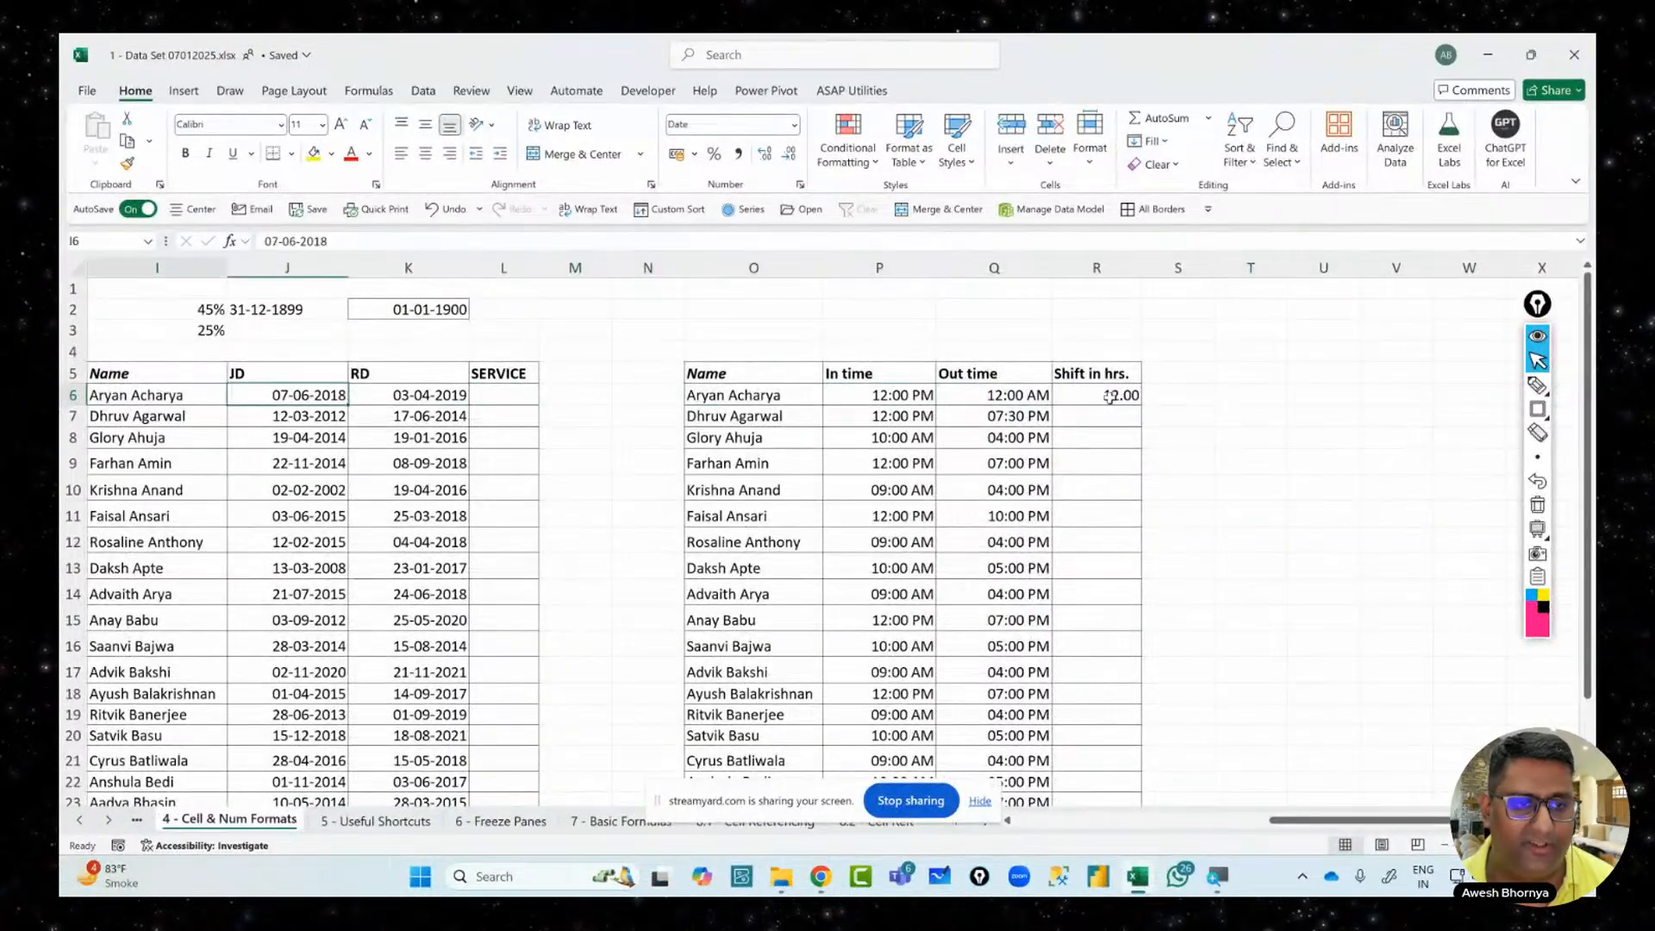
{"action": "key", "text": "Left"}
{"action": "key", "text": "Left"}
{"action": "key", "text": "Left"}
{"action": "key", "text": "Right"}
{"action": "key", "text": "Right"}
{"action": "key", "text": "Right"}
{"action": "key", "text": "Right"}
{"action": "key", "text": "Right"}
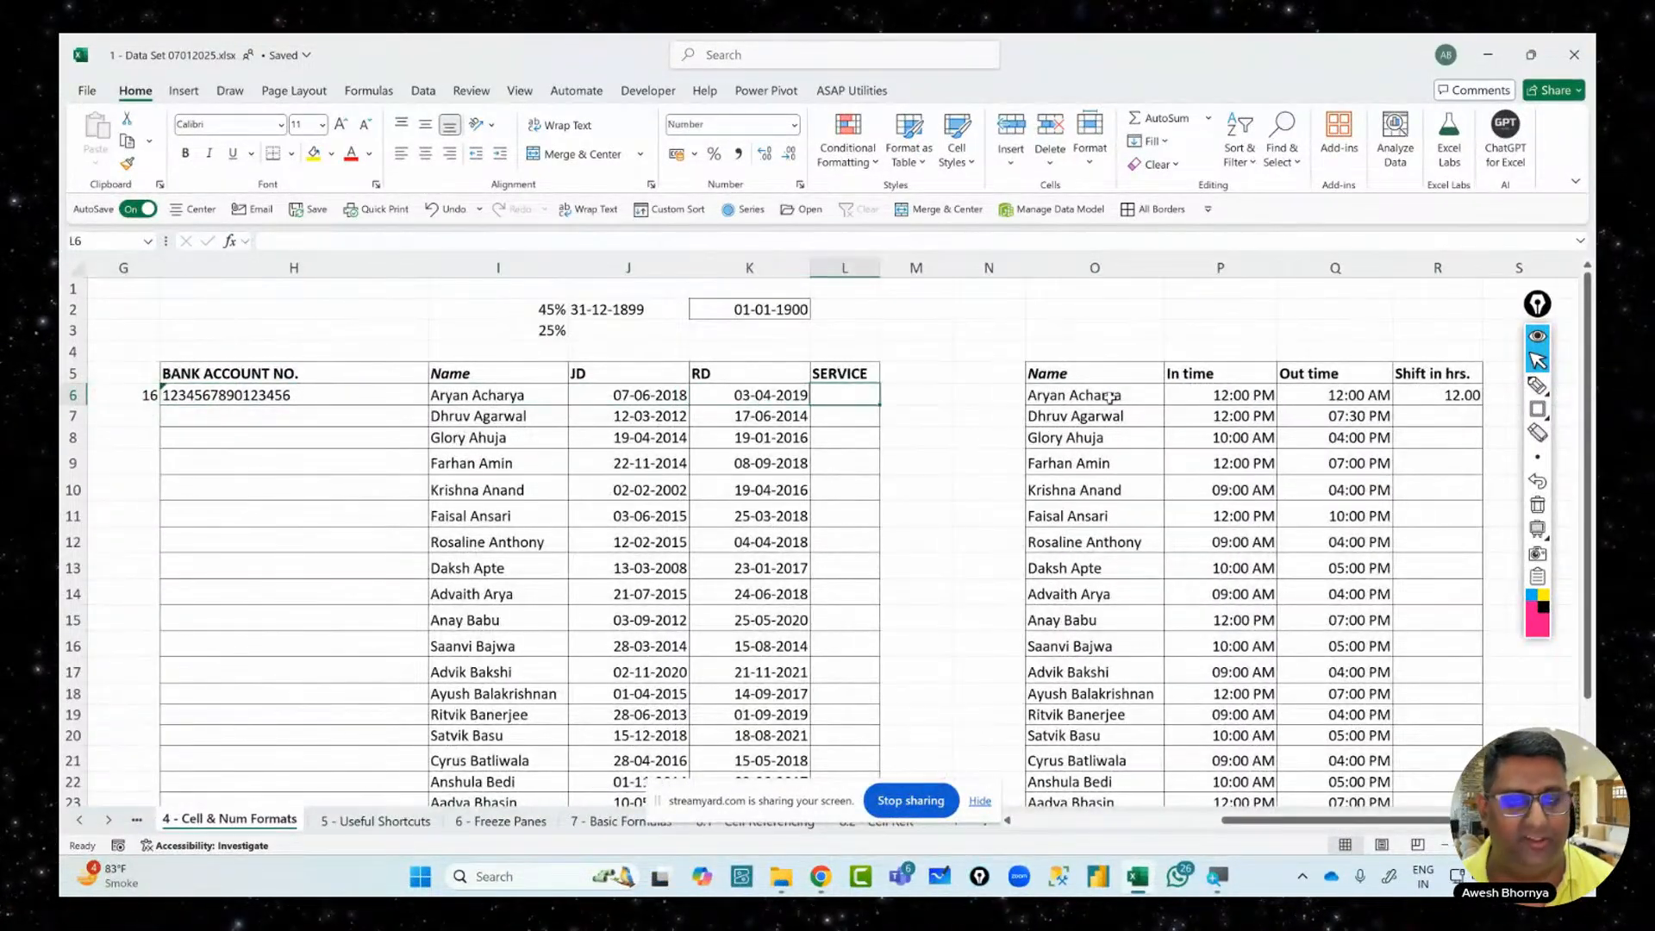
{"action": "key", "text": "Left"}
{"action": "key", "text": "Left"}
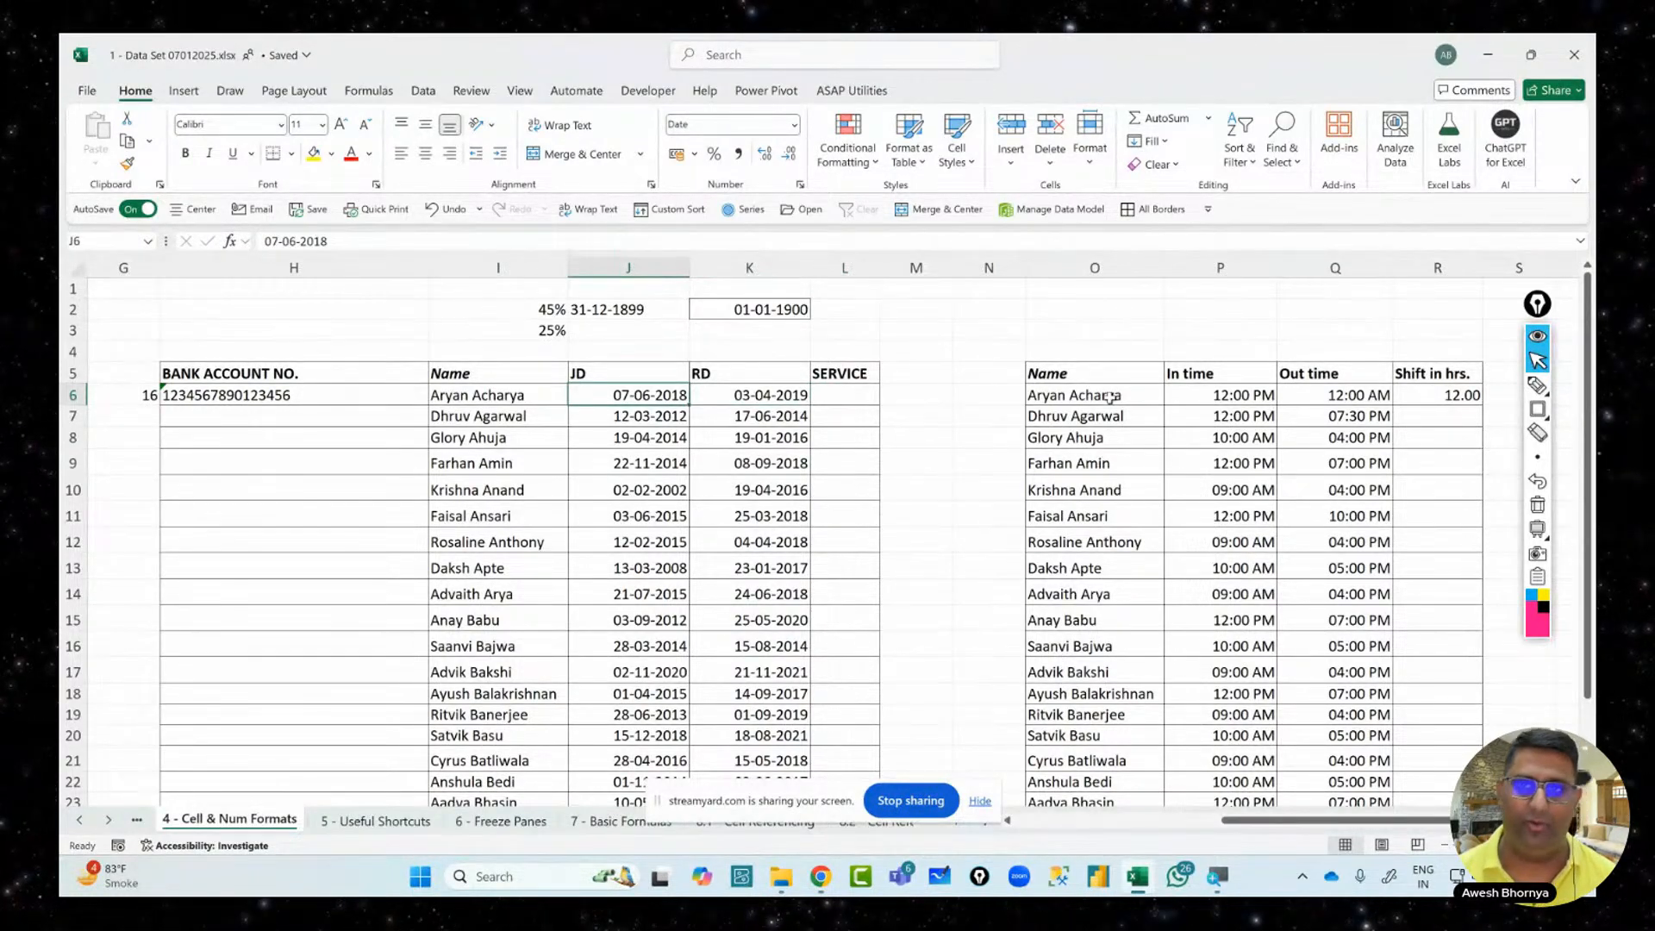
{"action": "key", "text": "Right"}
{"action": "key", "text": "Right"}
{"action": "key", "text": "Right"}
{"action": "key", "text": "Right"}
{"action": "key", "text": "Right"}
{"action": "key", "text": "Right"}
{"action": "key", "text": "Right"}
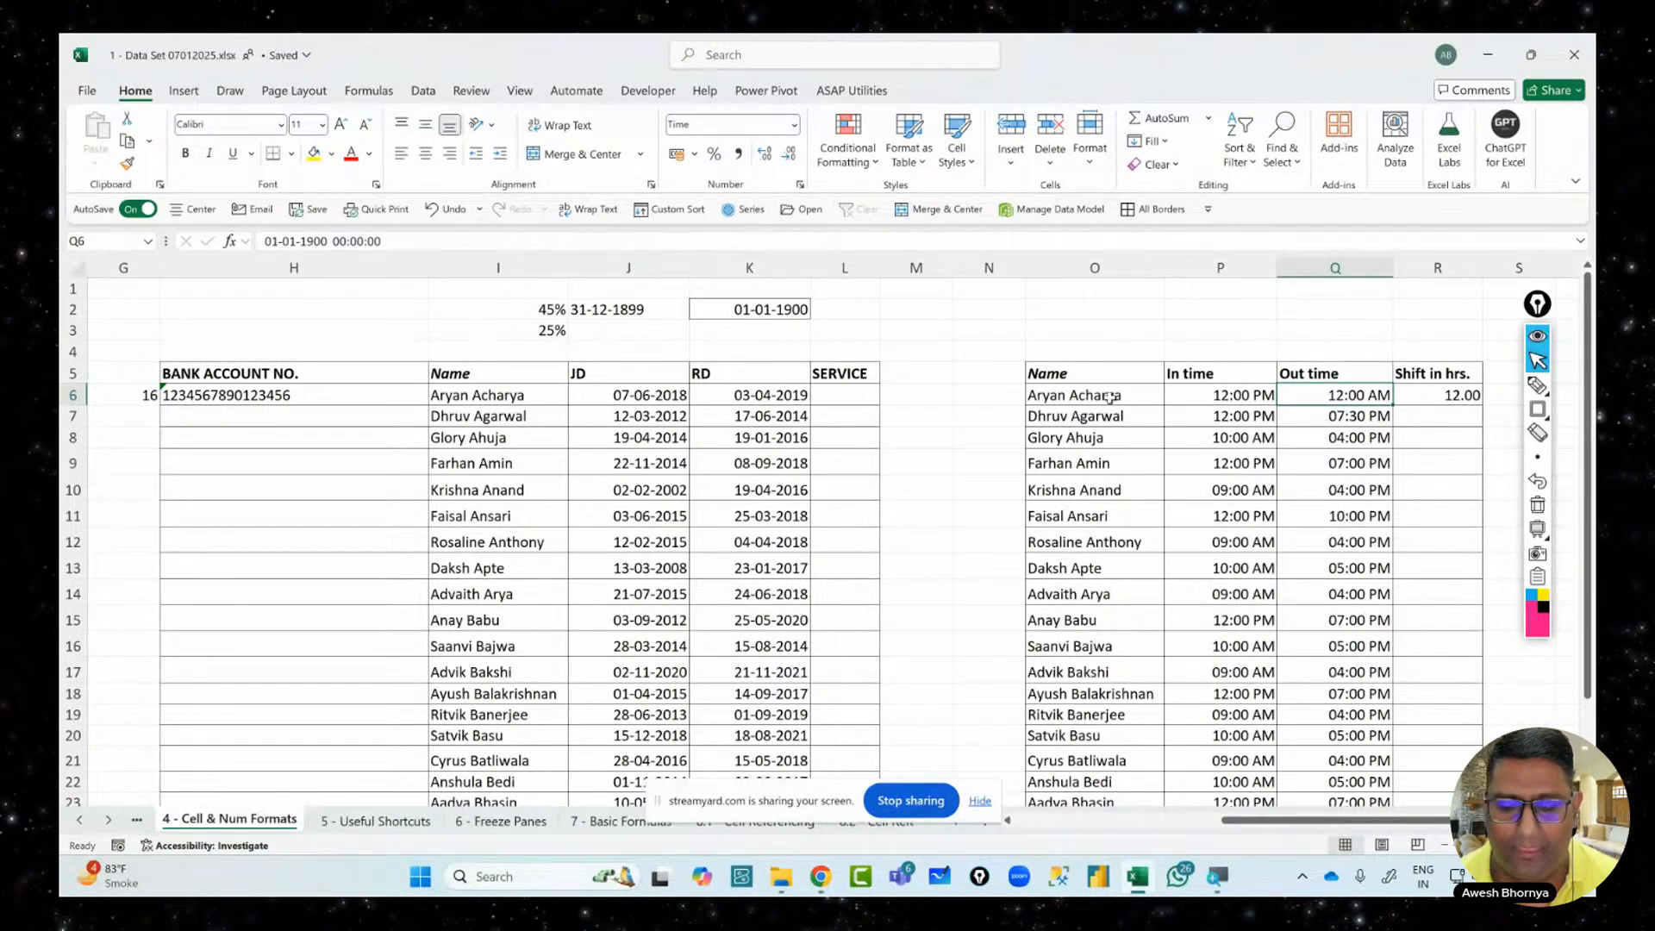
{"action": "left_click", "coordinate": [839, 399]}
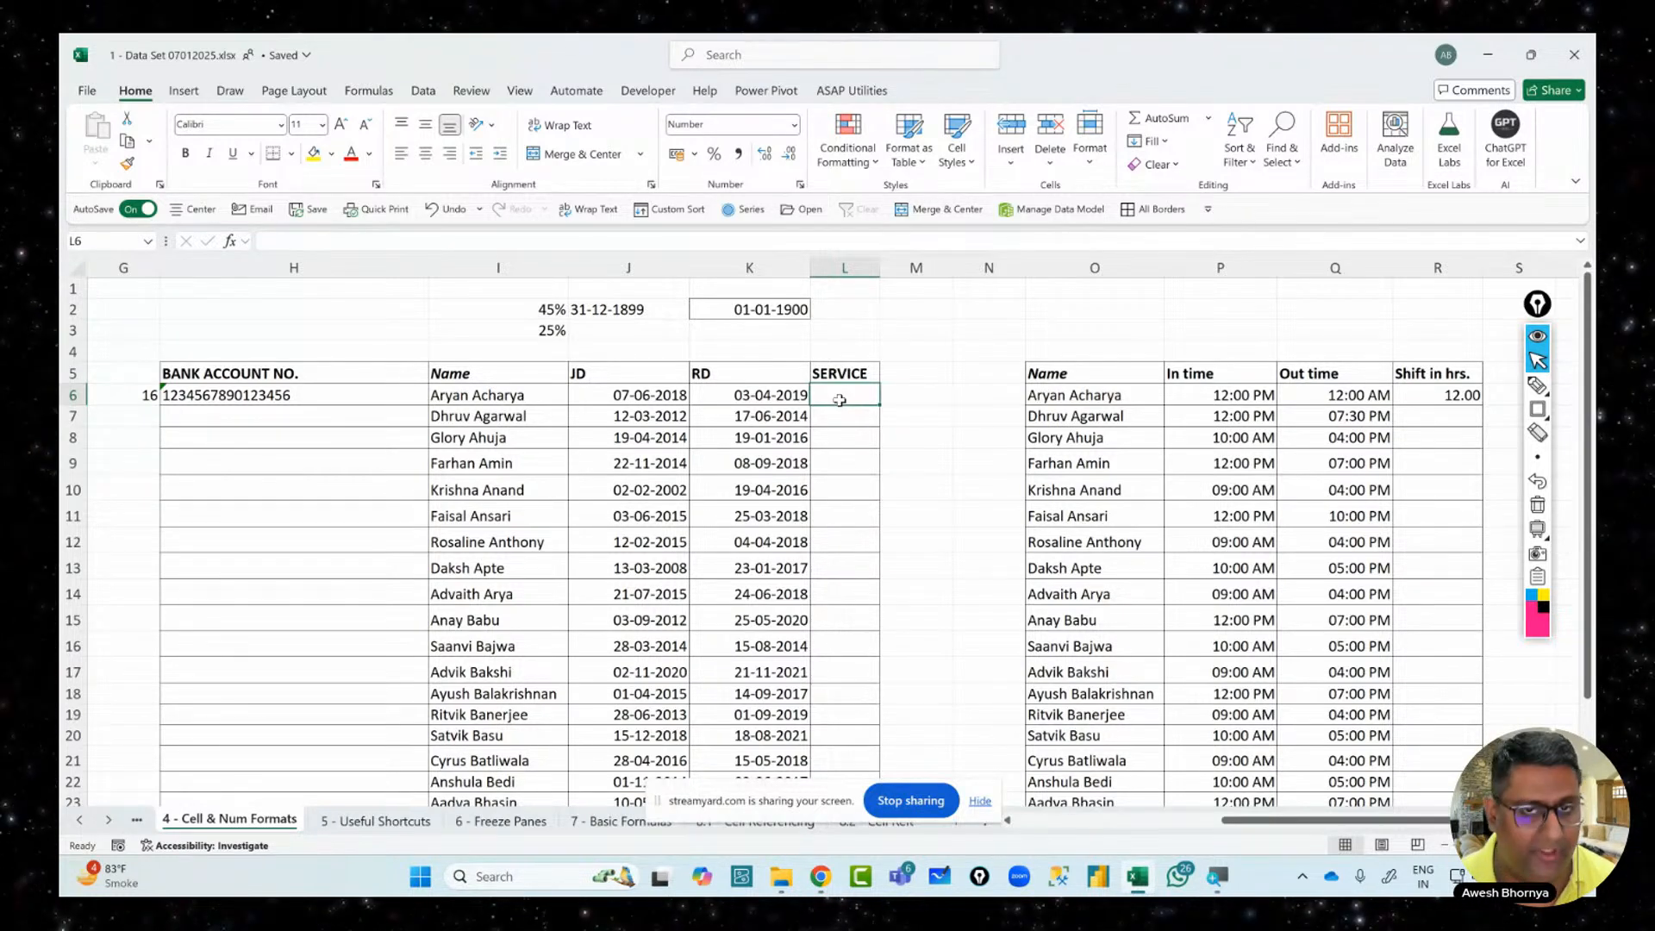
{"action": "type", "text": "="}
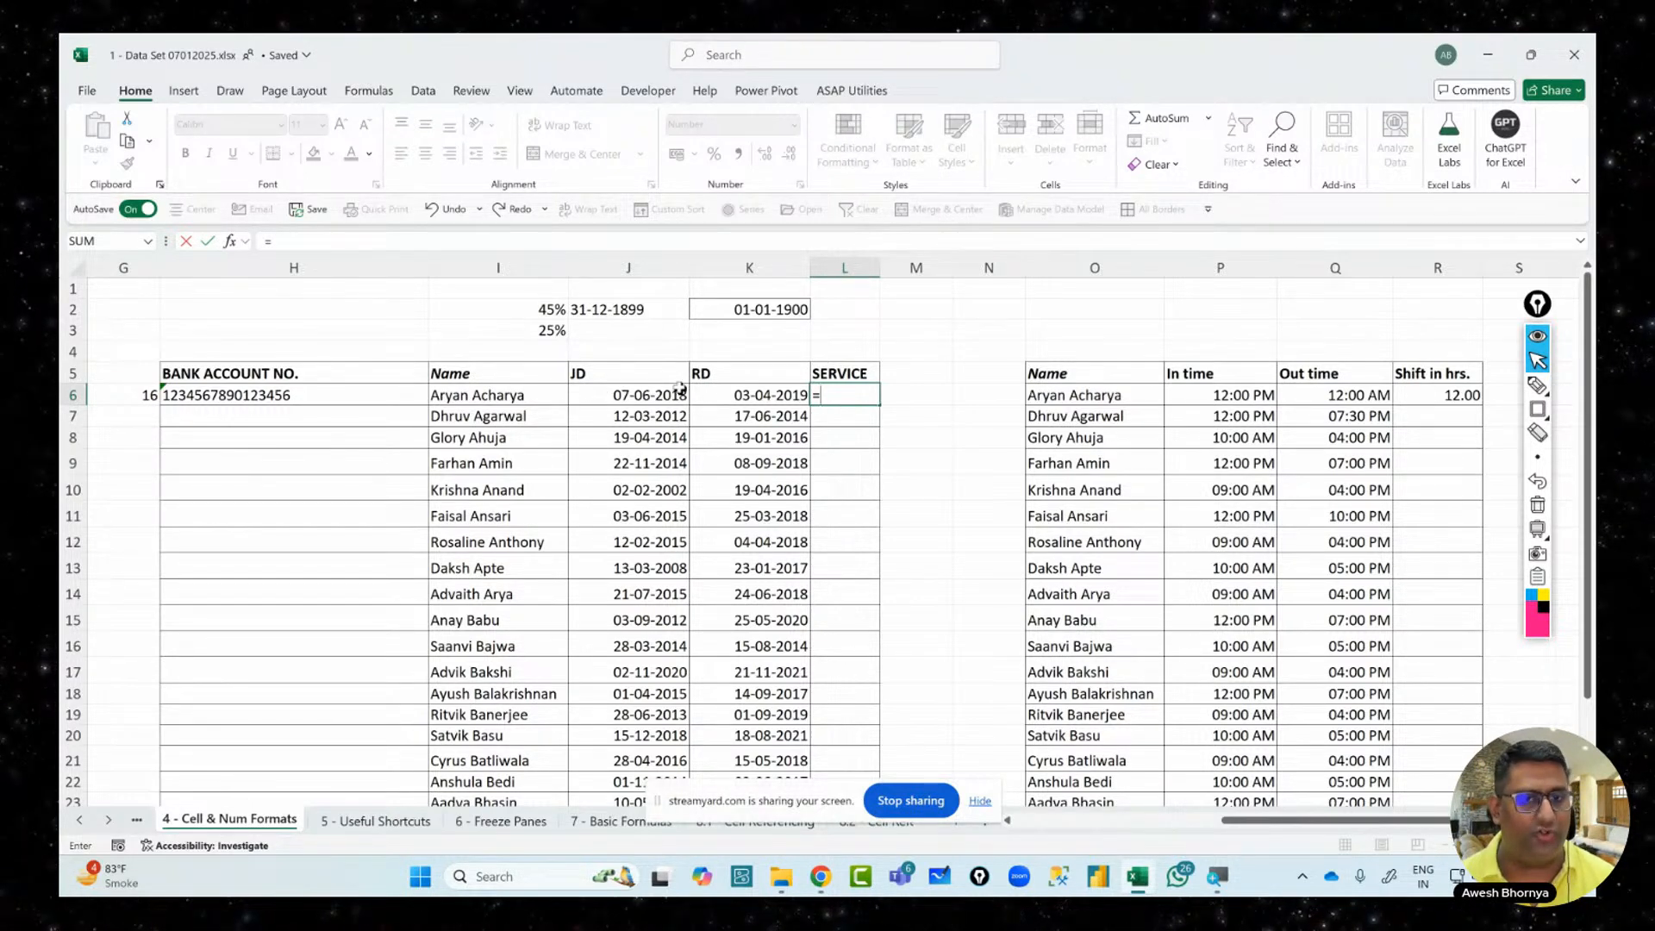
{"action": "left_click", "coordinate": [766, 396]}
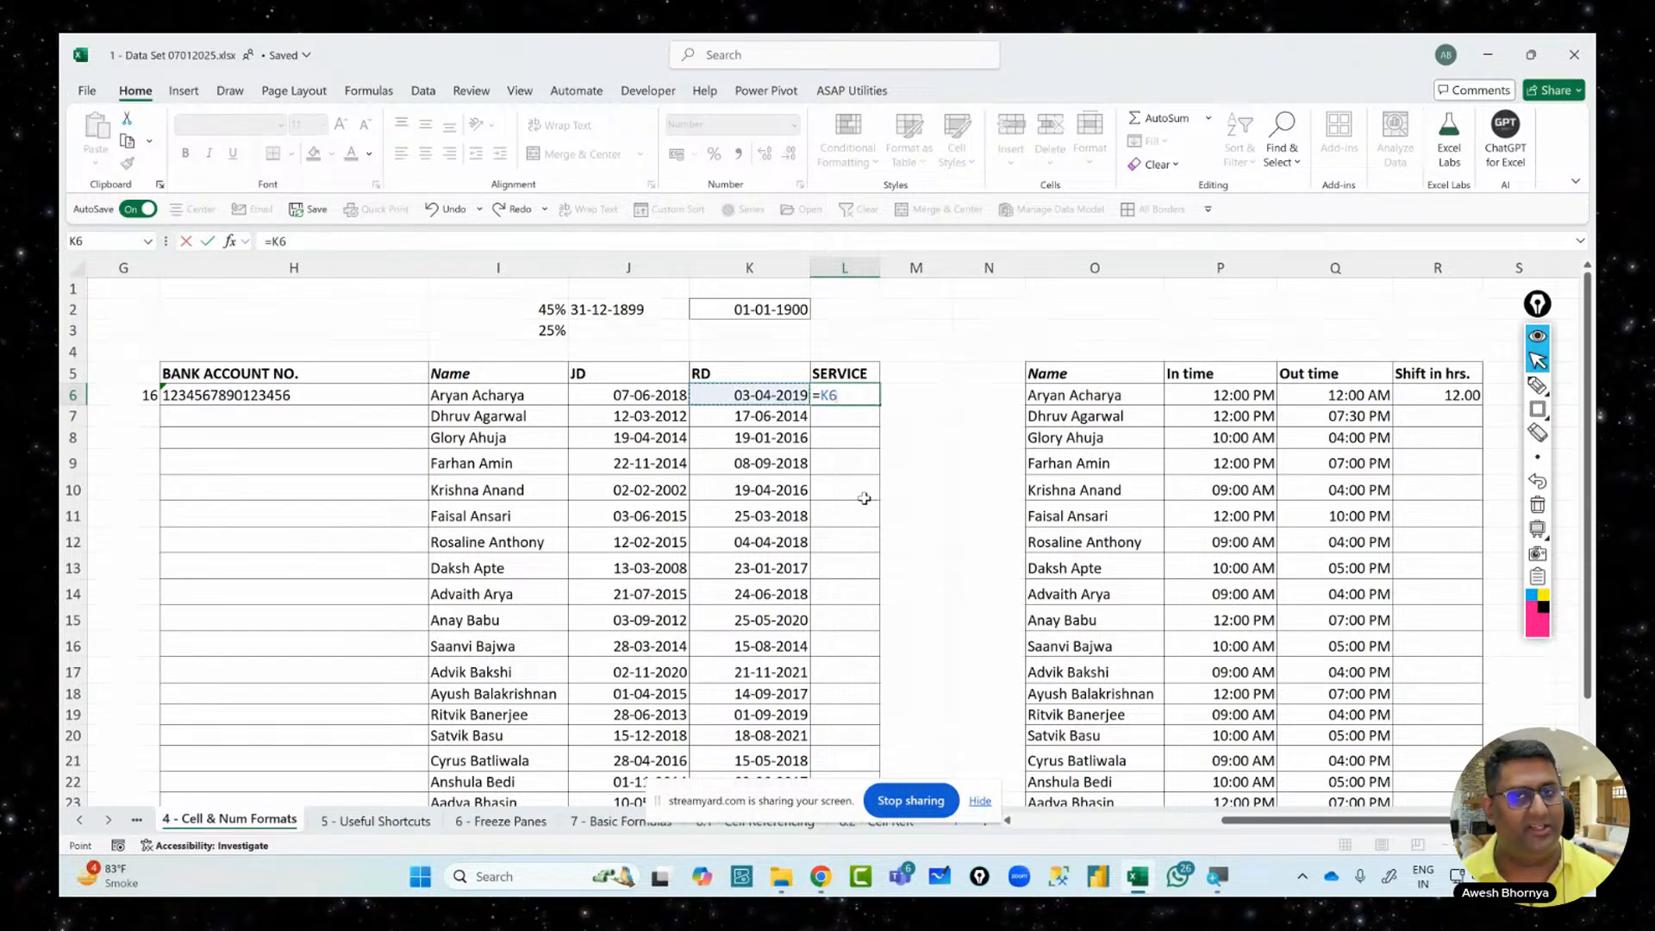
{"action": "type", "text": "-"}
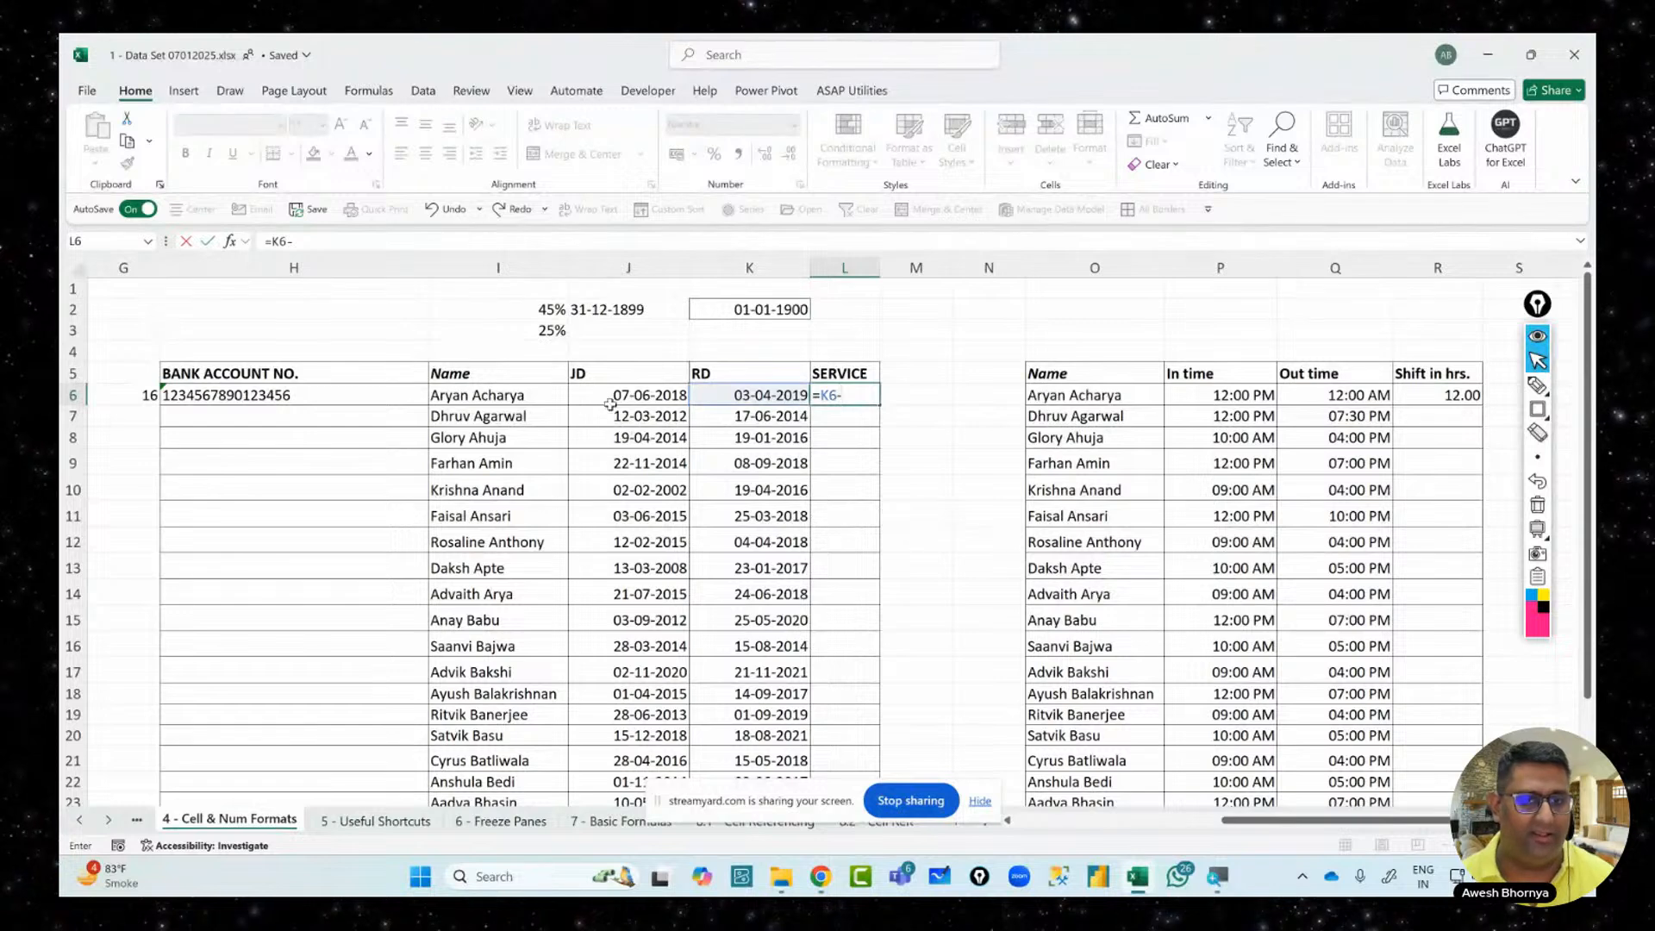
{"action": "left_click", "coordinate": [611, 402]}
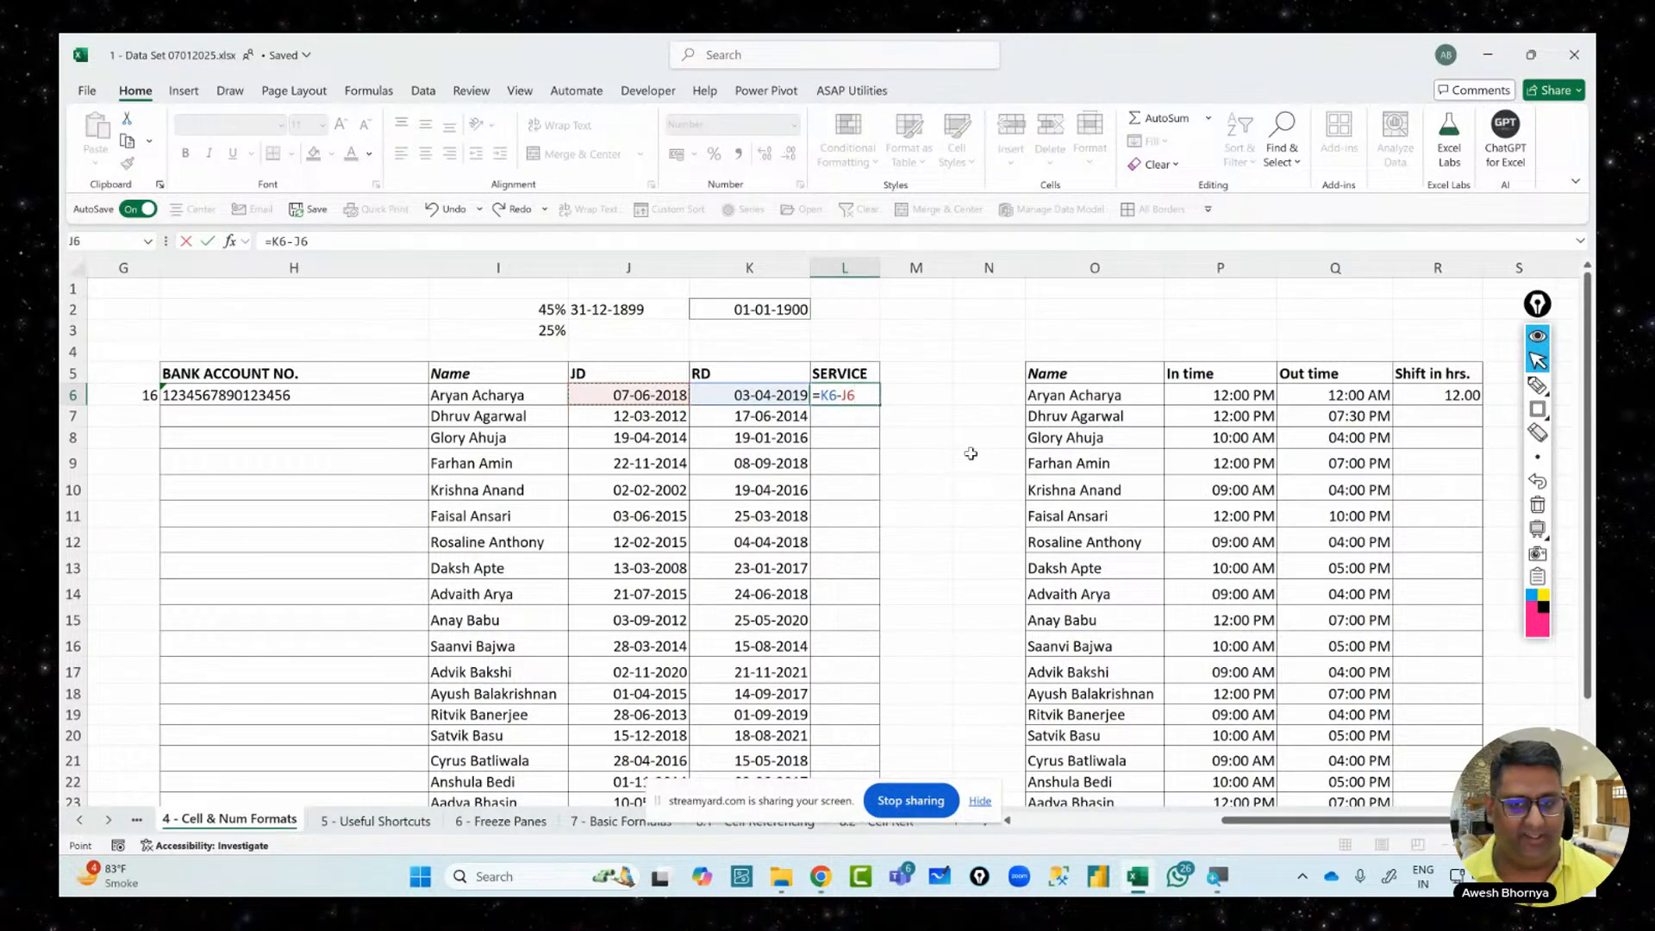
{"action": "key", "text": "Return"}
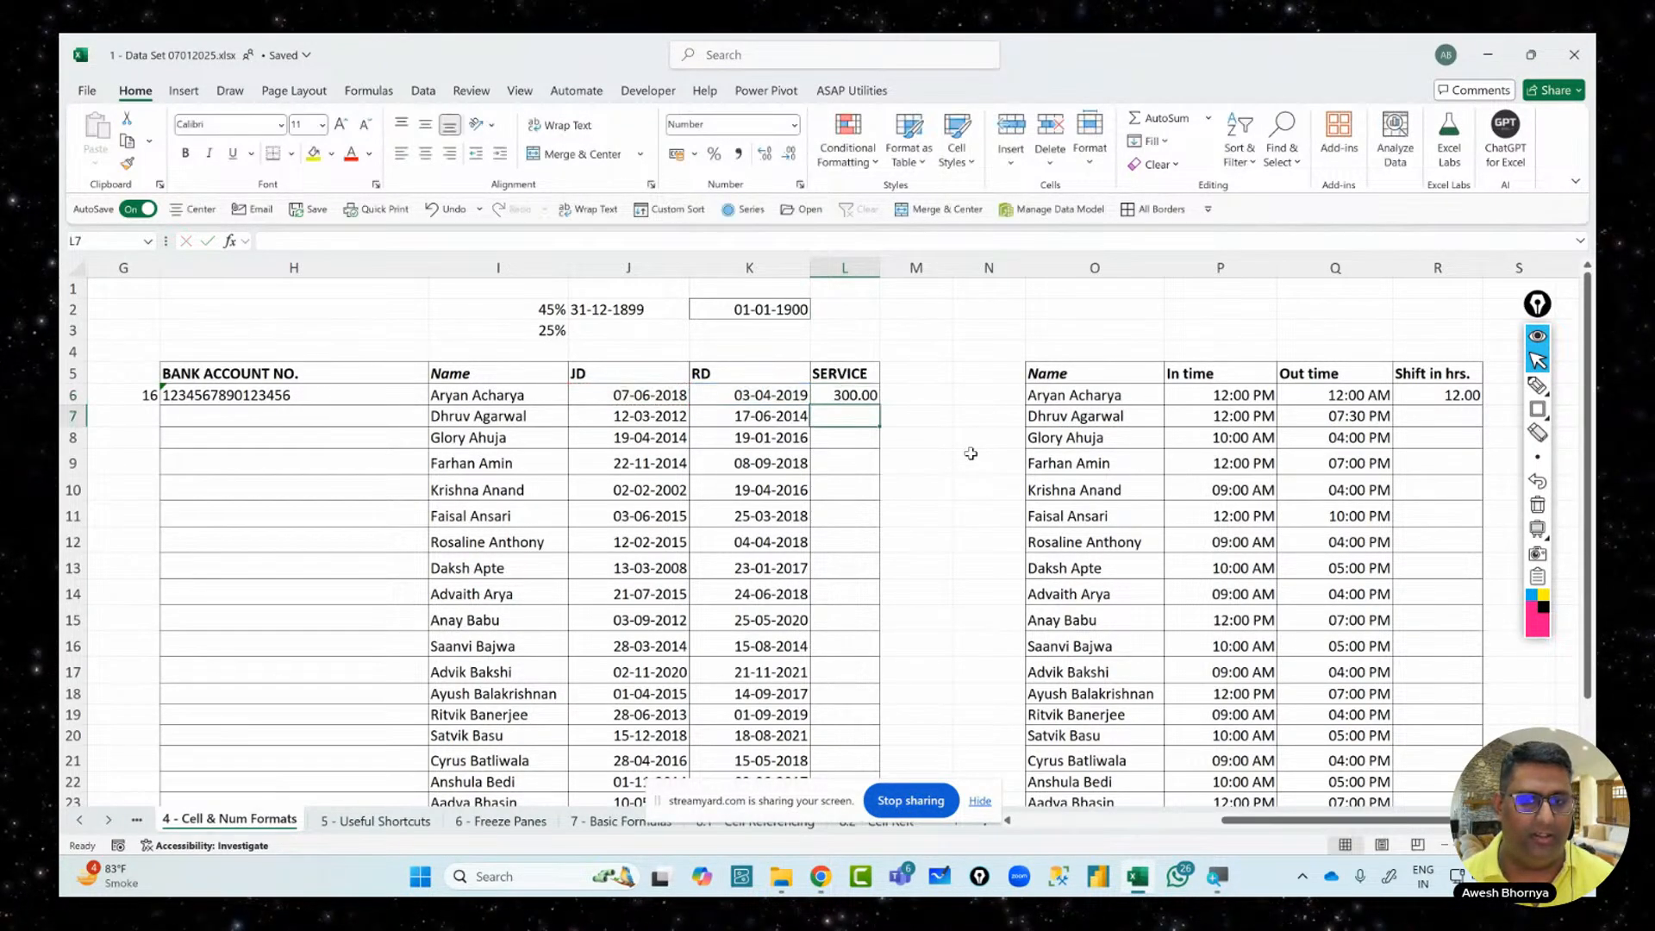
{"action": "left_click", "coordinate": [858, 399]}
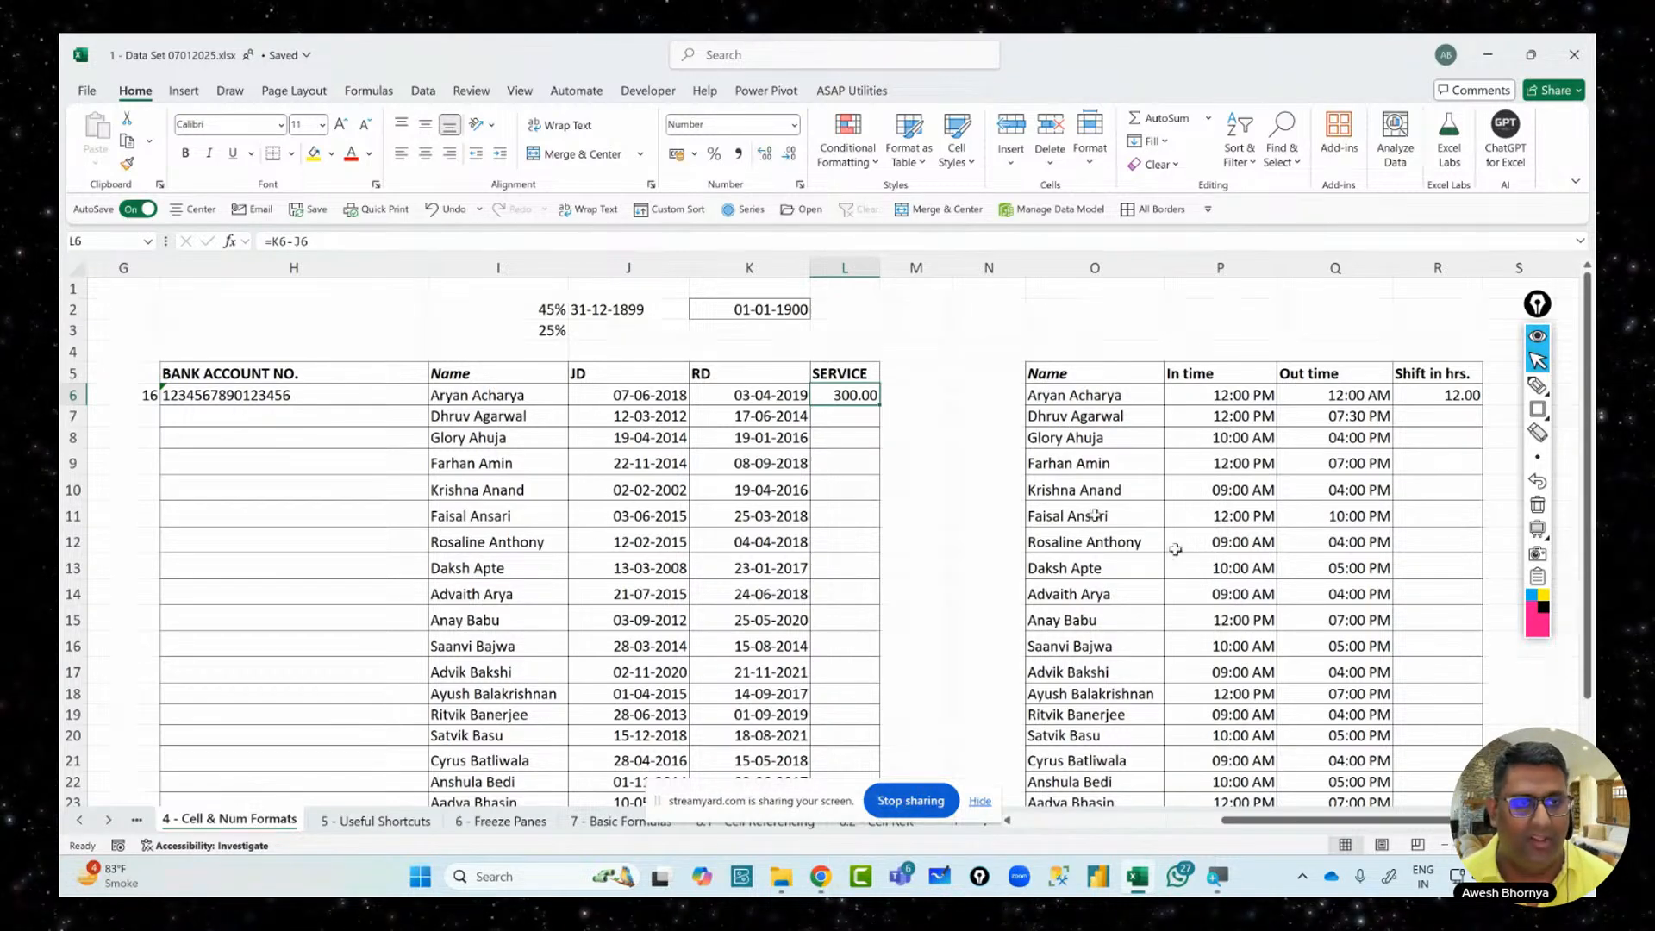
Re-edit the SERVICE formula in L6, adding an opening bracket so it becomes =(K6-J6)
{"action": "left_click", "coordinate": [274, 240]}
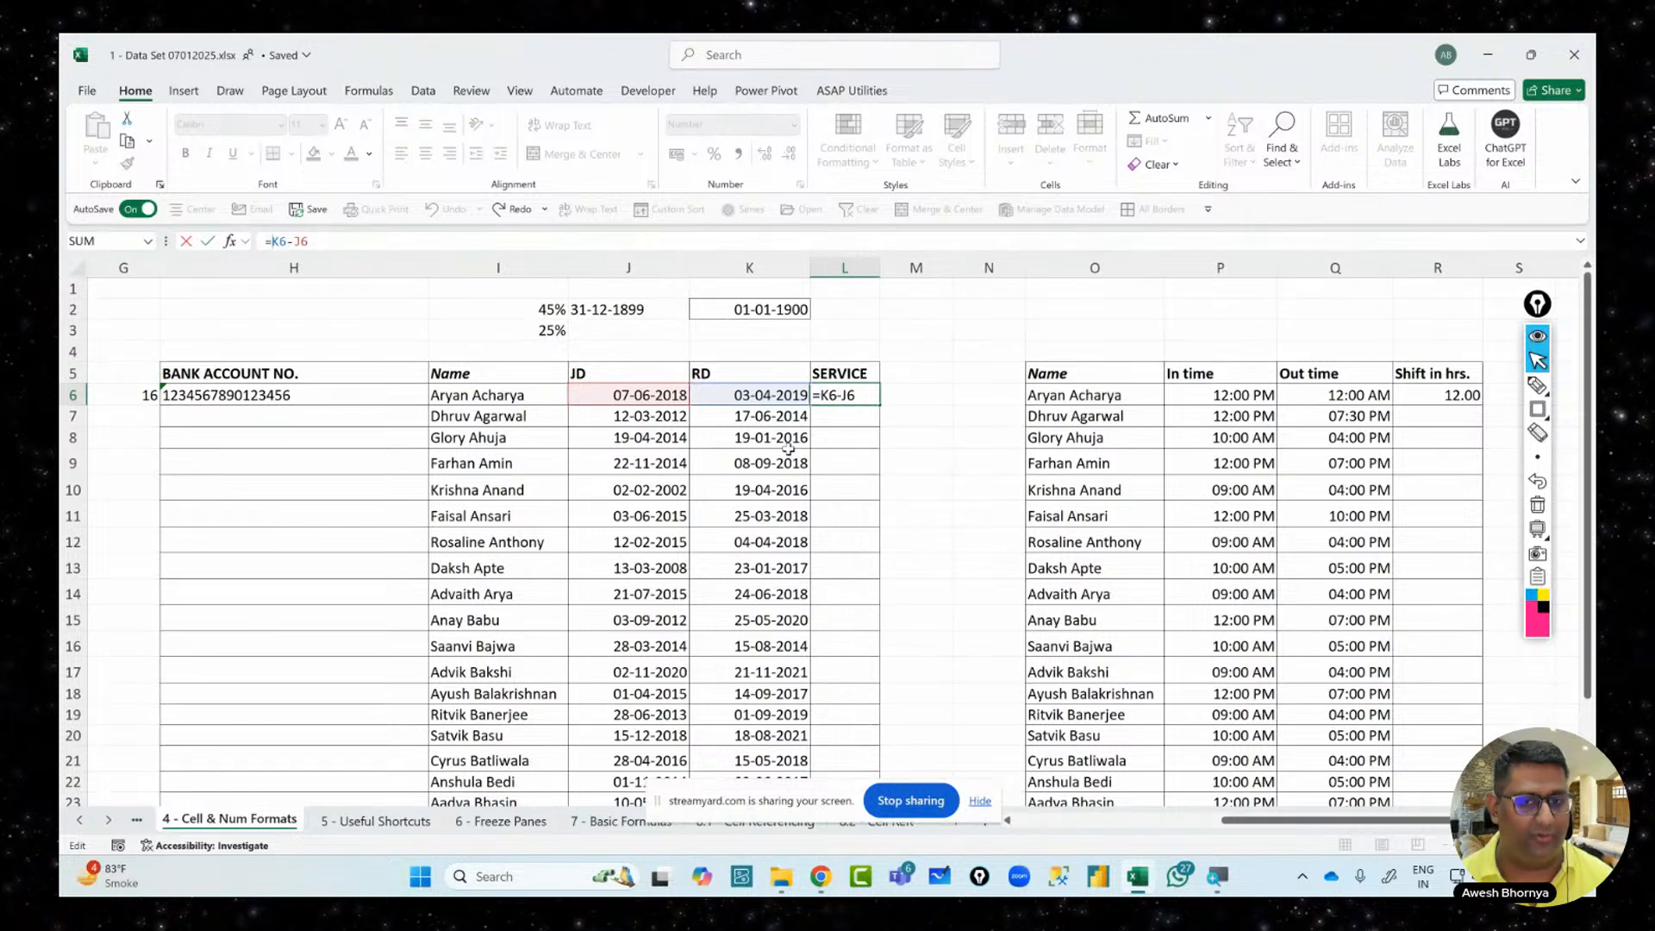
{"action": "key", "text": "ctrl+Return"}
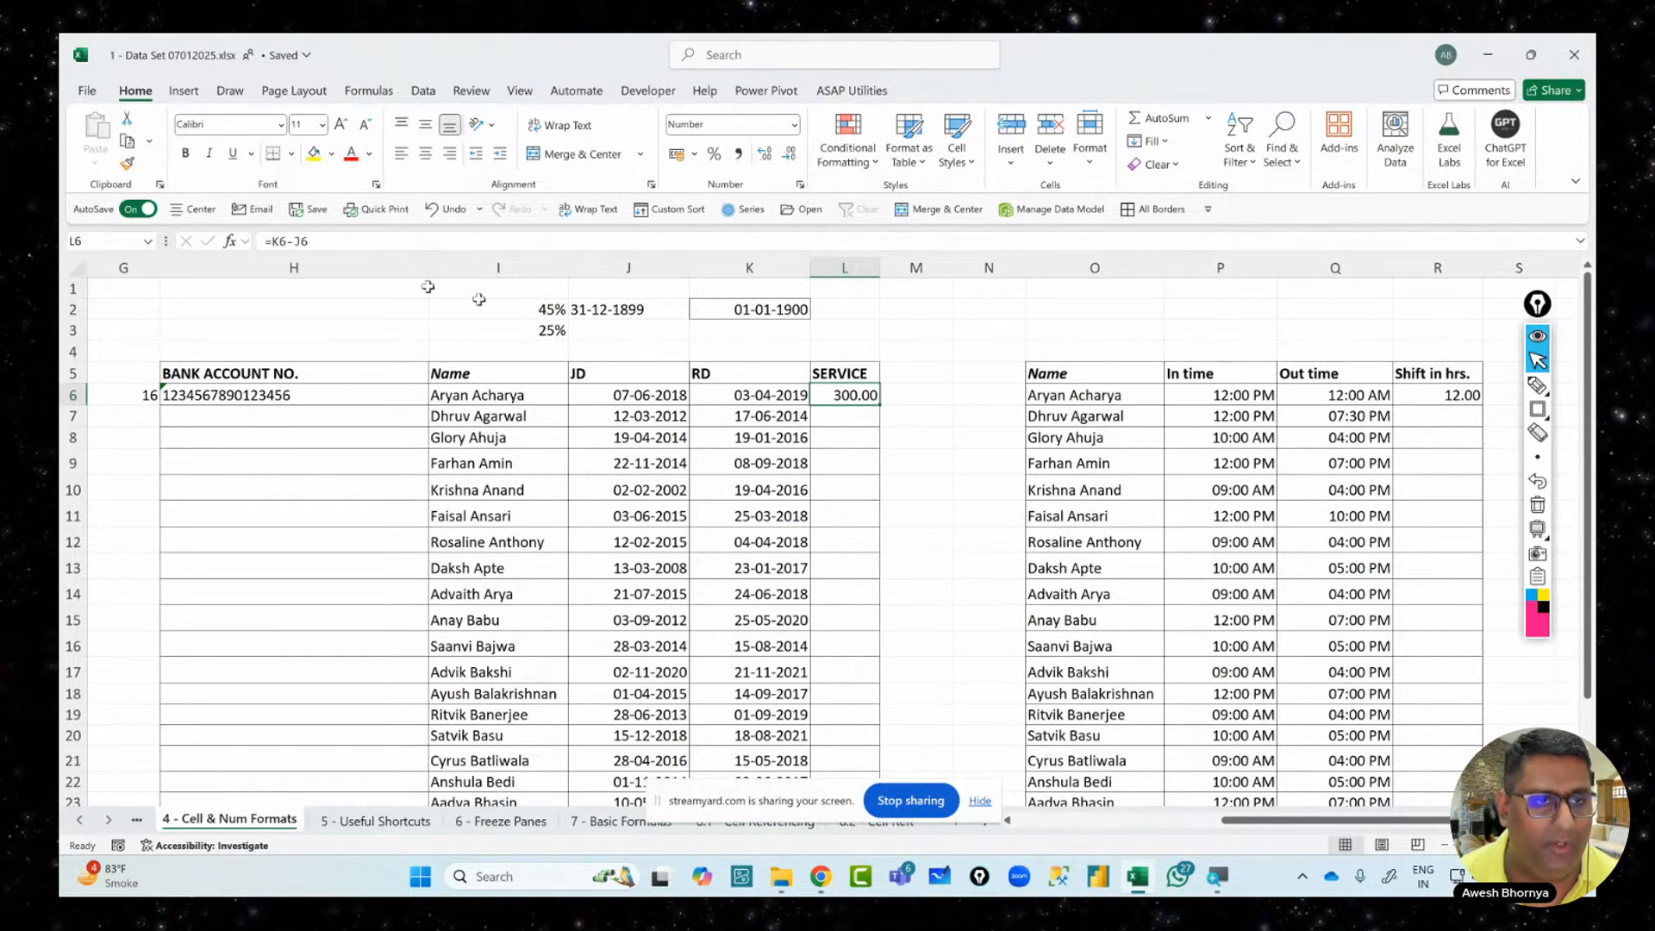
{"action": "left_click", "coordinate": [269, 242]}
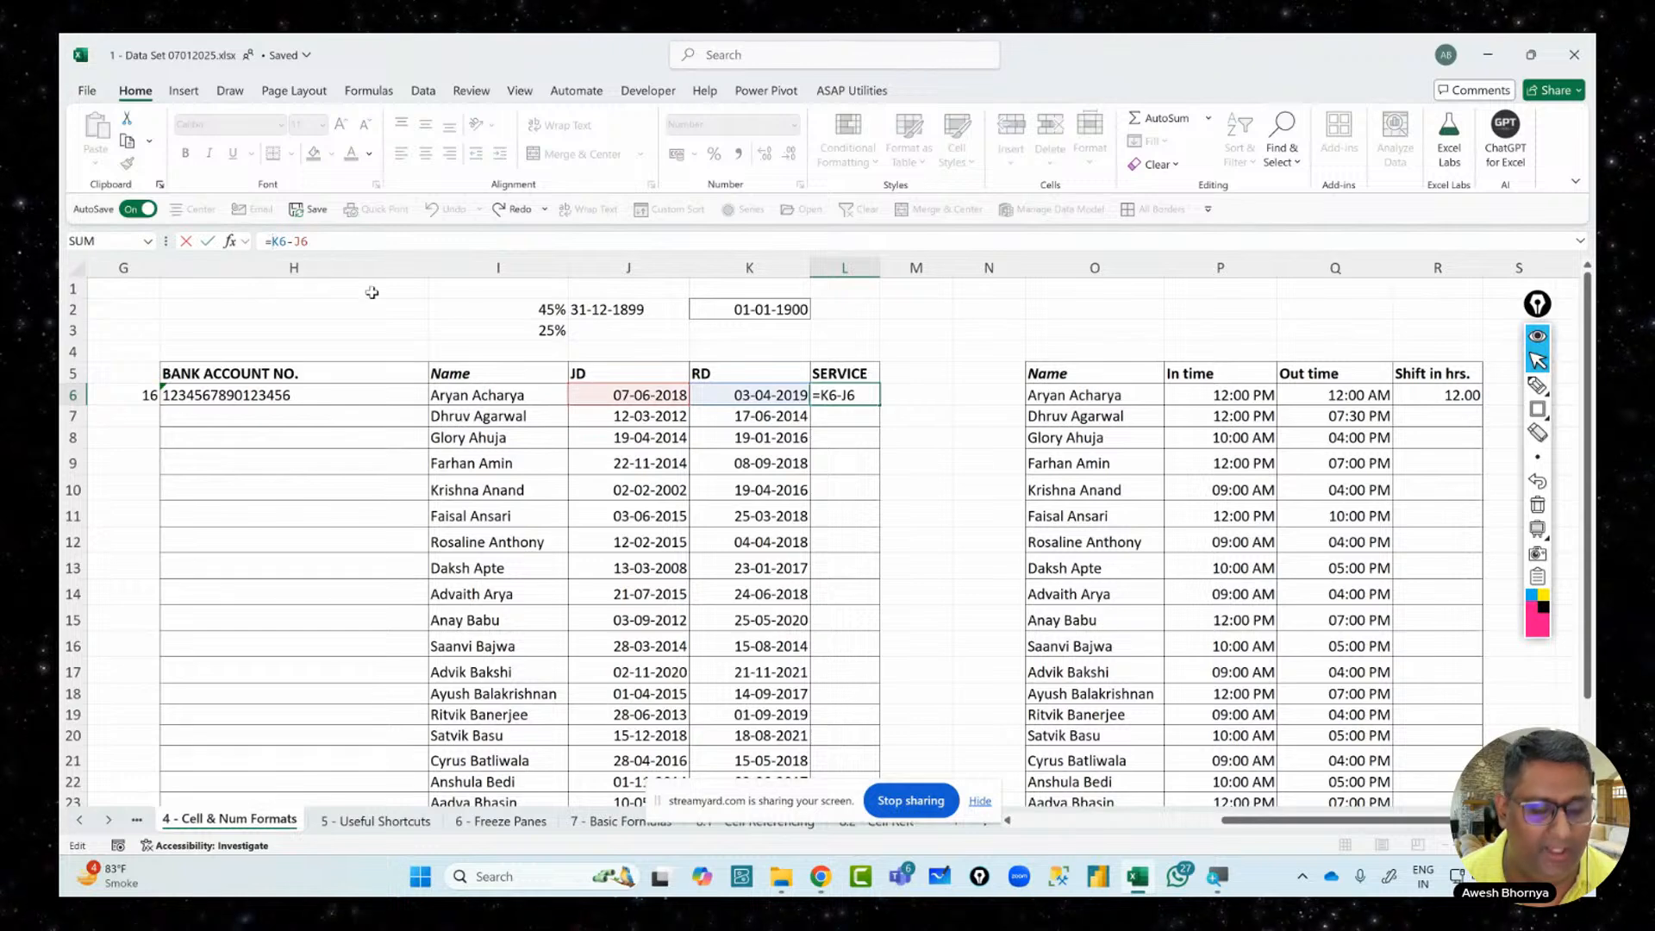
{"action": "type", "text": "("}
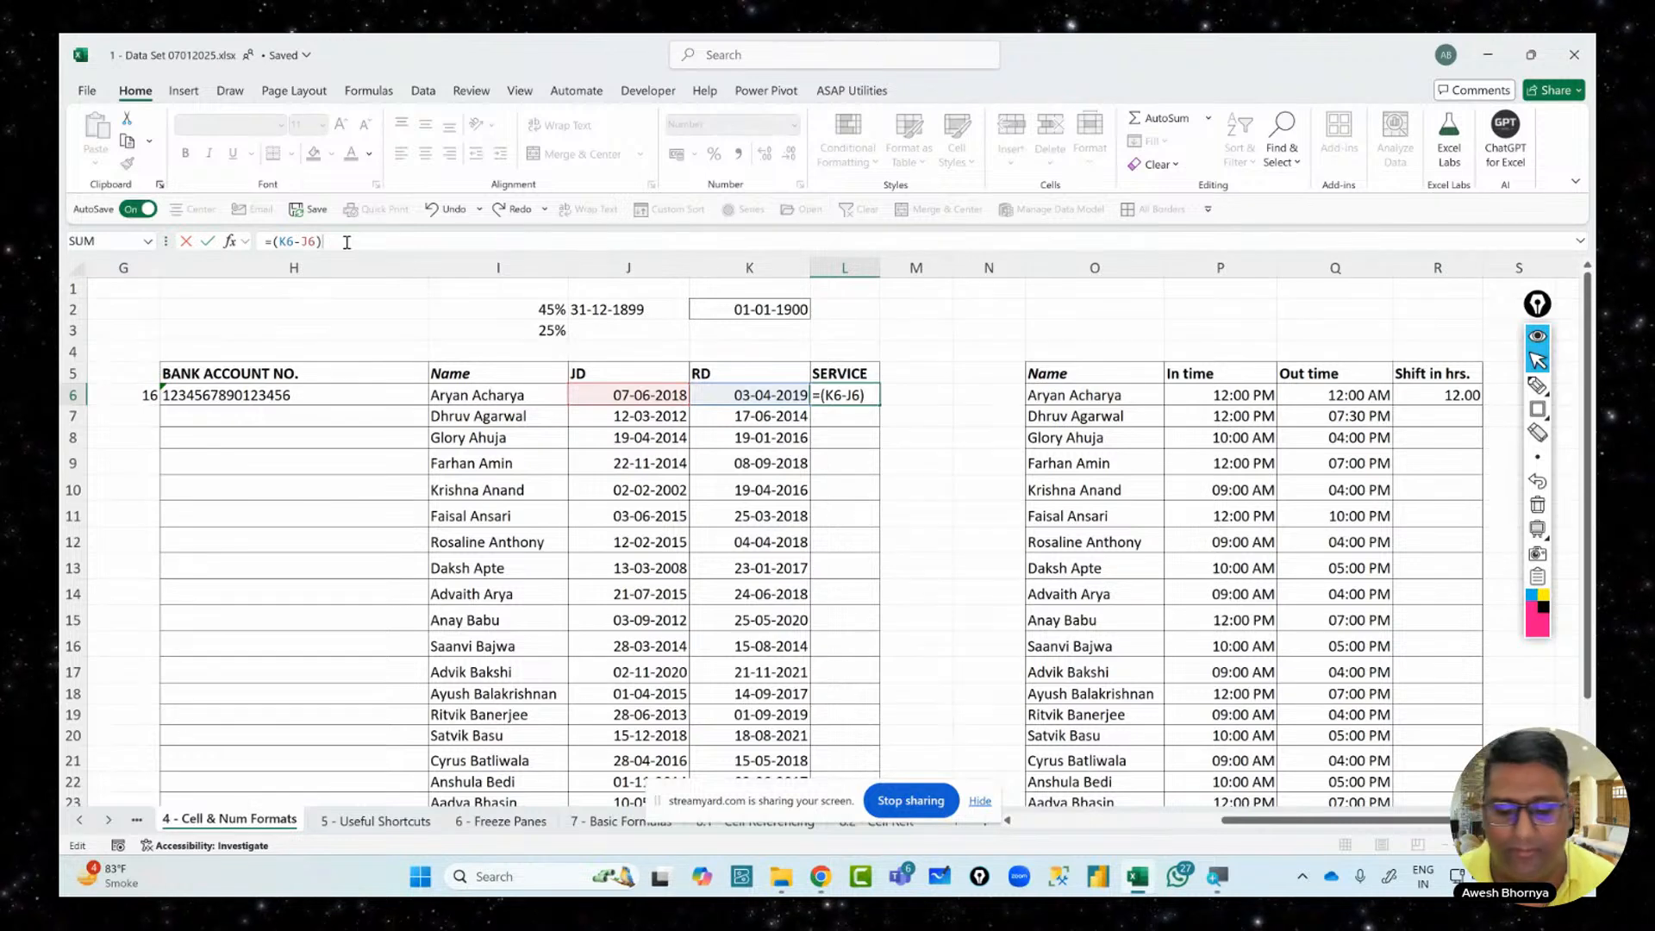
{"action": "left_click", "coordinate": [1538, 385]}
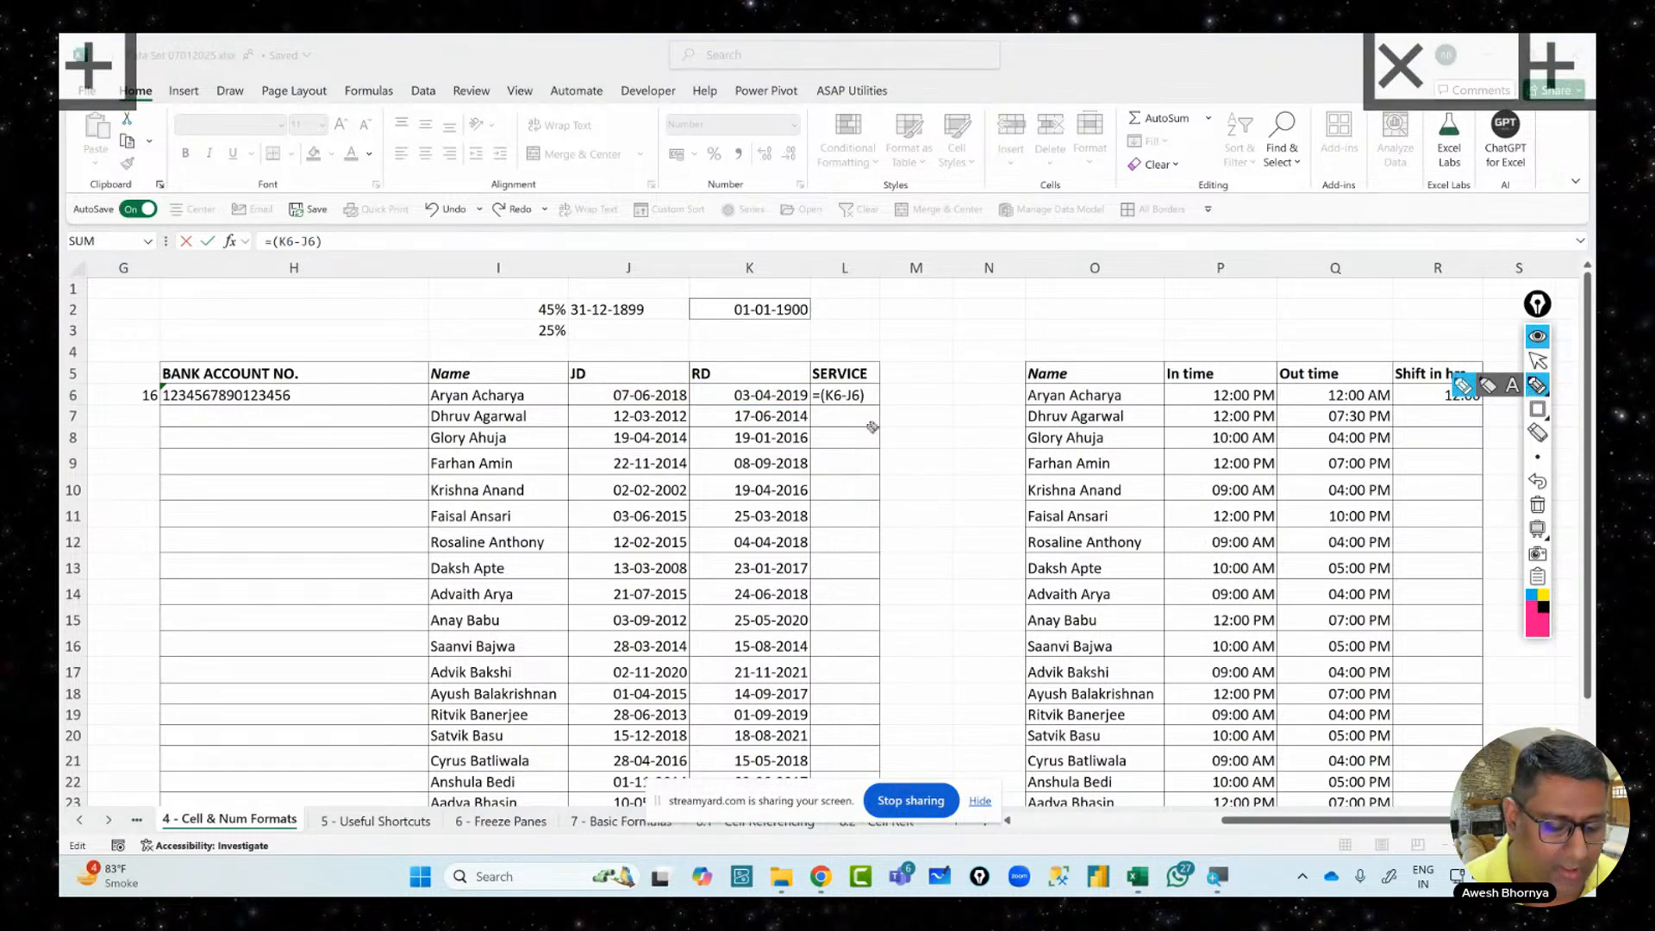
{"action": "mouse_move", "coordinate": [918, 402]}
{"action": "left_mouse_down"}
{"action": "mouse_move", "coordinate": [931, 466]}
{"action": "mouse_move", "coordinate": [957, 472]}
{"action": "left_mouse_up"}
{"action": "mouse_move", "coordinate": [948, 536]}
{"action": "left_mouse_down"}
{"action": "mouse_move", "coordinate": [943, 588]}
{"action": "mouse_move", "coordinate": [1065, 462]}
{"action": "mouse_move", "coordinate": [1106, 448]}
{"action": "mouse_move", "coordinate": [1121, 489]}
{"action": "left_mouse_up"}
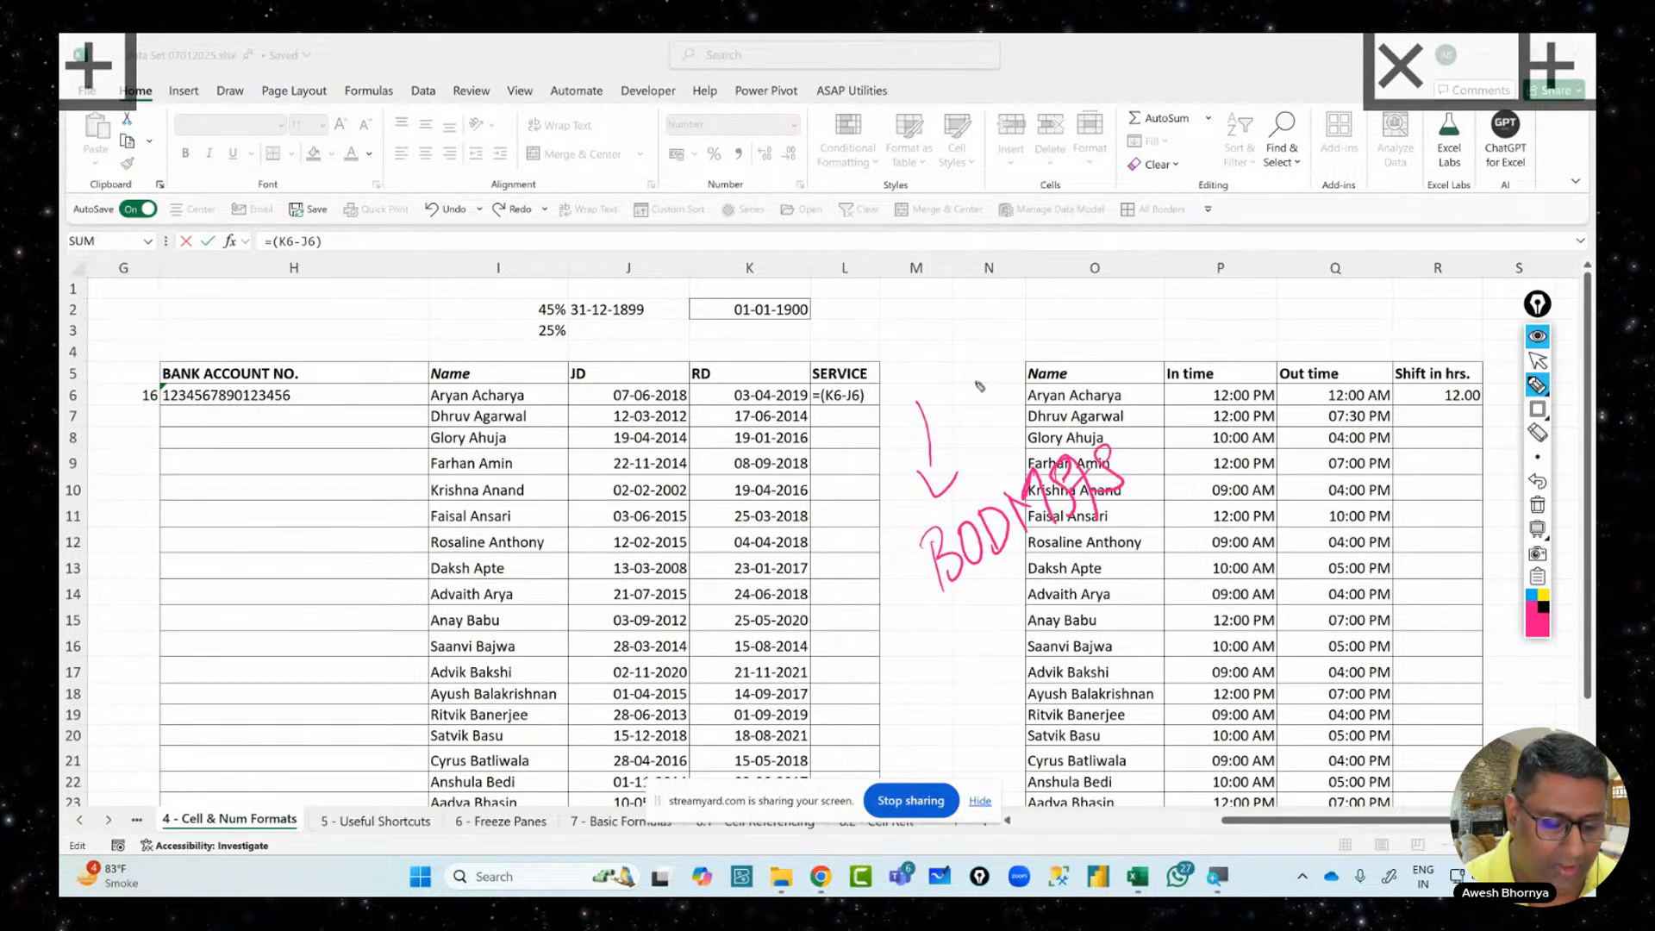
{"action": "mouse_move", "coordinate": [927, 379]}
{"action": "left_mouse_down"}
{"action": "mouse_move", "coordinate": [923, 340]}
{"action": "mouse_move", "coordinate": [980, 307]}
{"action": "mouse_move", "coordinate": [1009, 321]}
{"action": "mouse_move", "coordinate": [1118, 276]}
{"action": "mouse_move", "coordinate": [1140, 312]}
{"action": "left_mouse_up"}
{"action": "left_click_drag", "start_coordinate": [1173, 252], "coordinate": [1134, 310]}
{"action": "left_click_drag", "start_coordinate": [946, 414], "coordinate": [1224, 278]}
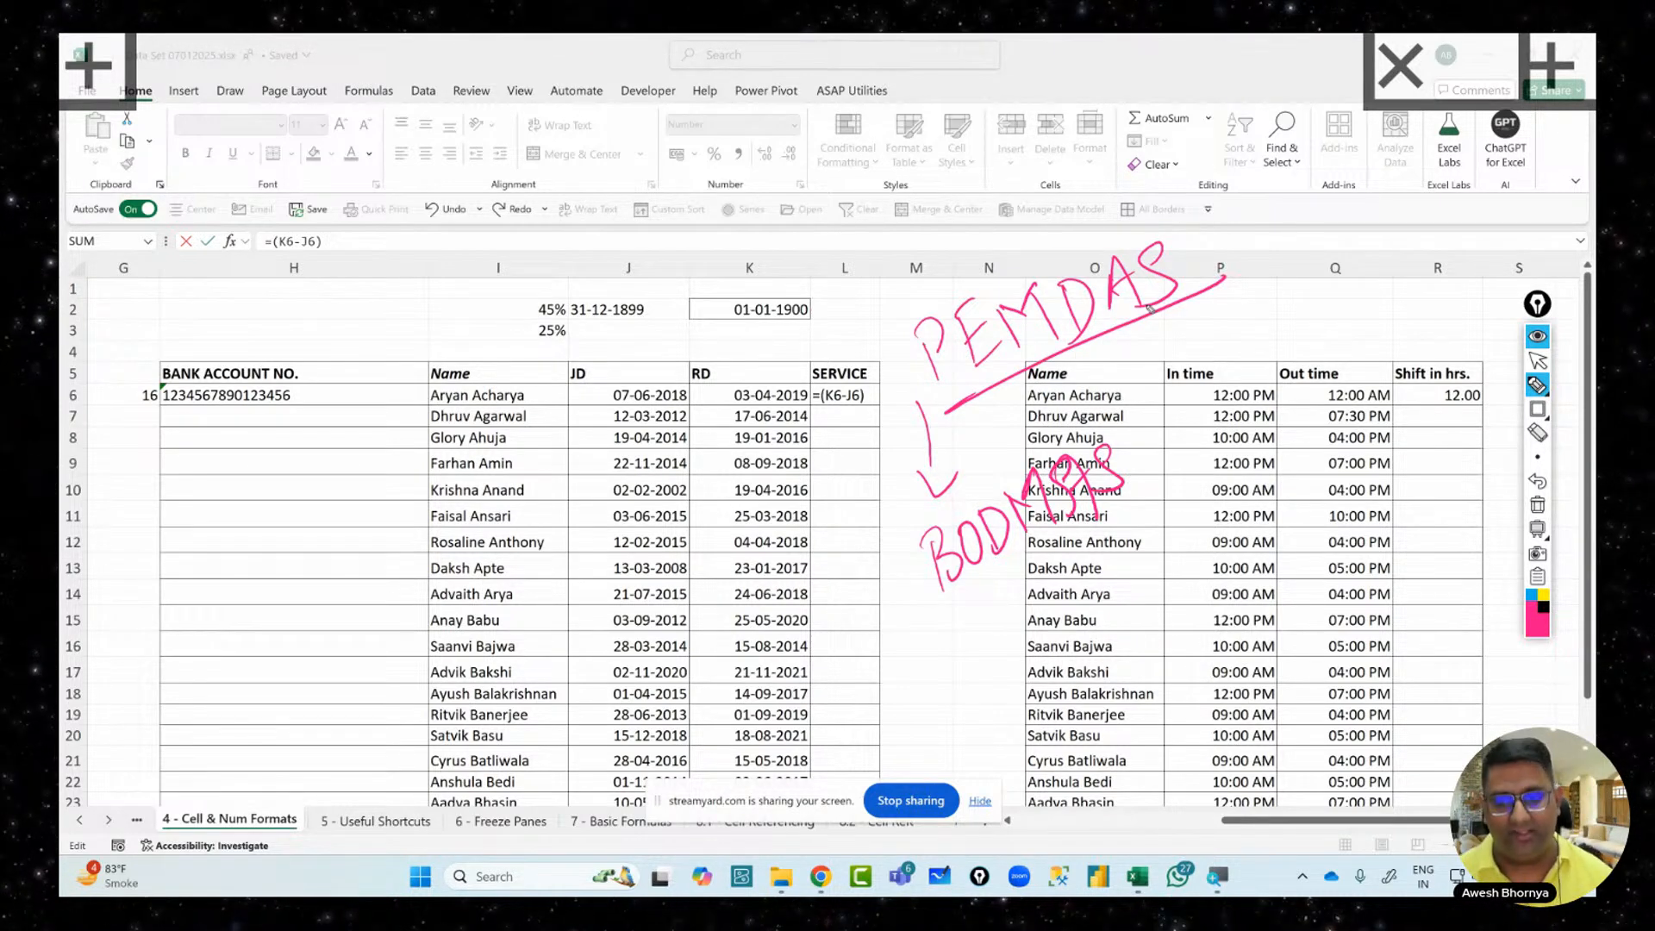
{"action": "mouse_move", "coordinate": [905, 292]}
{"action": "left_mouse_down"}
{"action": "mouse_move", "coordinate": [913, 304]}
{"action": "mouse_move", "coordinate": [944, 229]}
{"action": "mouse_move", "coordinate": [1008, 225]}
{"action": "mouse_move", "coordinate": [1031, 273]}
{"action": "mouse_move", "coordinate": [1074, 216]}
{"action": "left_mouse_up"}
{"action": "mouse_move", "coordinate": [1073, 239]}
{"action": "left_mouse_down"}
{"action": "mouse_move", "coordinate": [1084, 257]}
{"action": "mouse_move", "coordinate": [1218, 170]}
{"action": "left_mouse_up"}
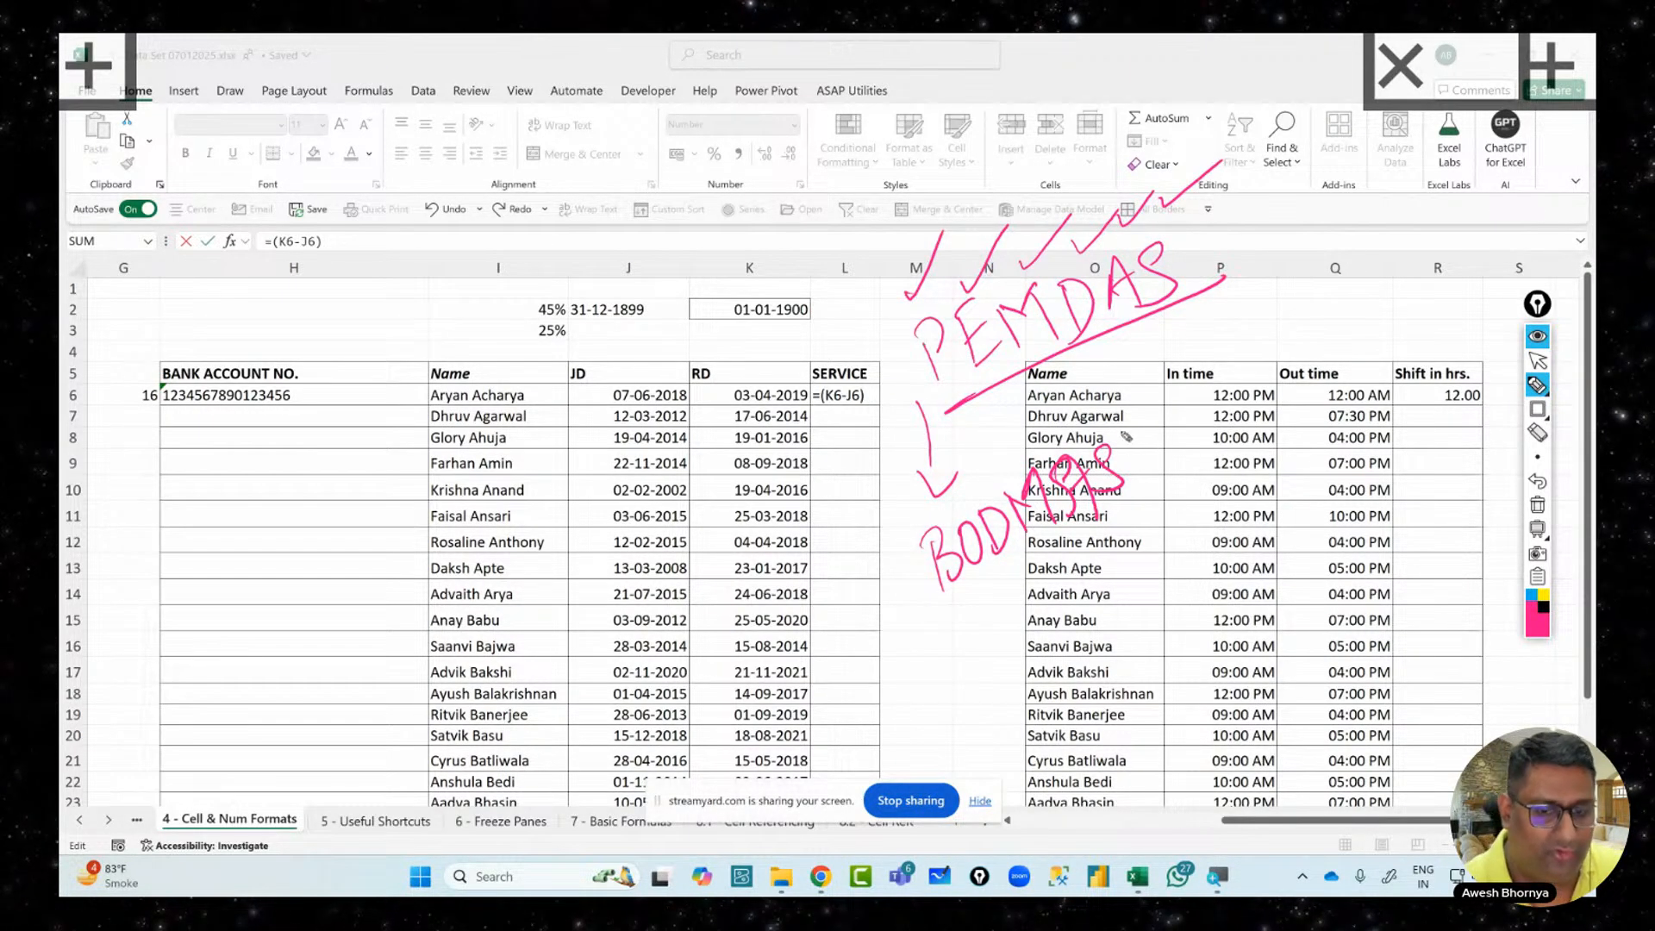
{"action": "left_click_drag", "start_coordinate": [880, 366], "coordinate": [875, 418]}
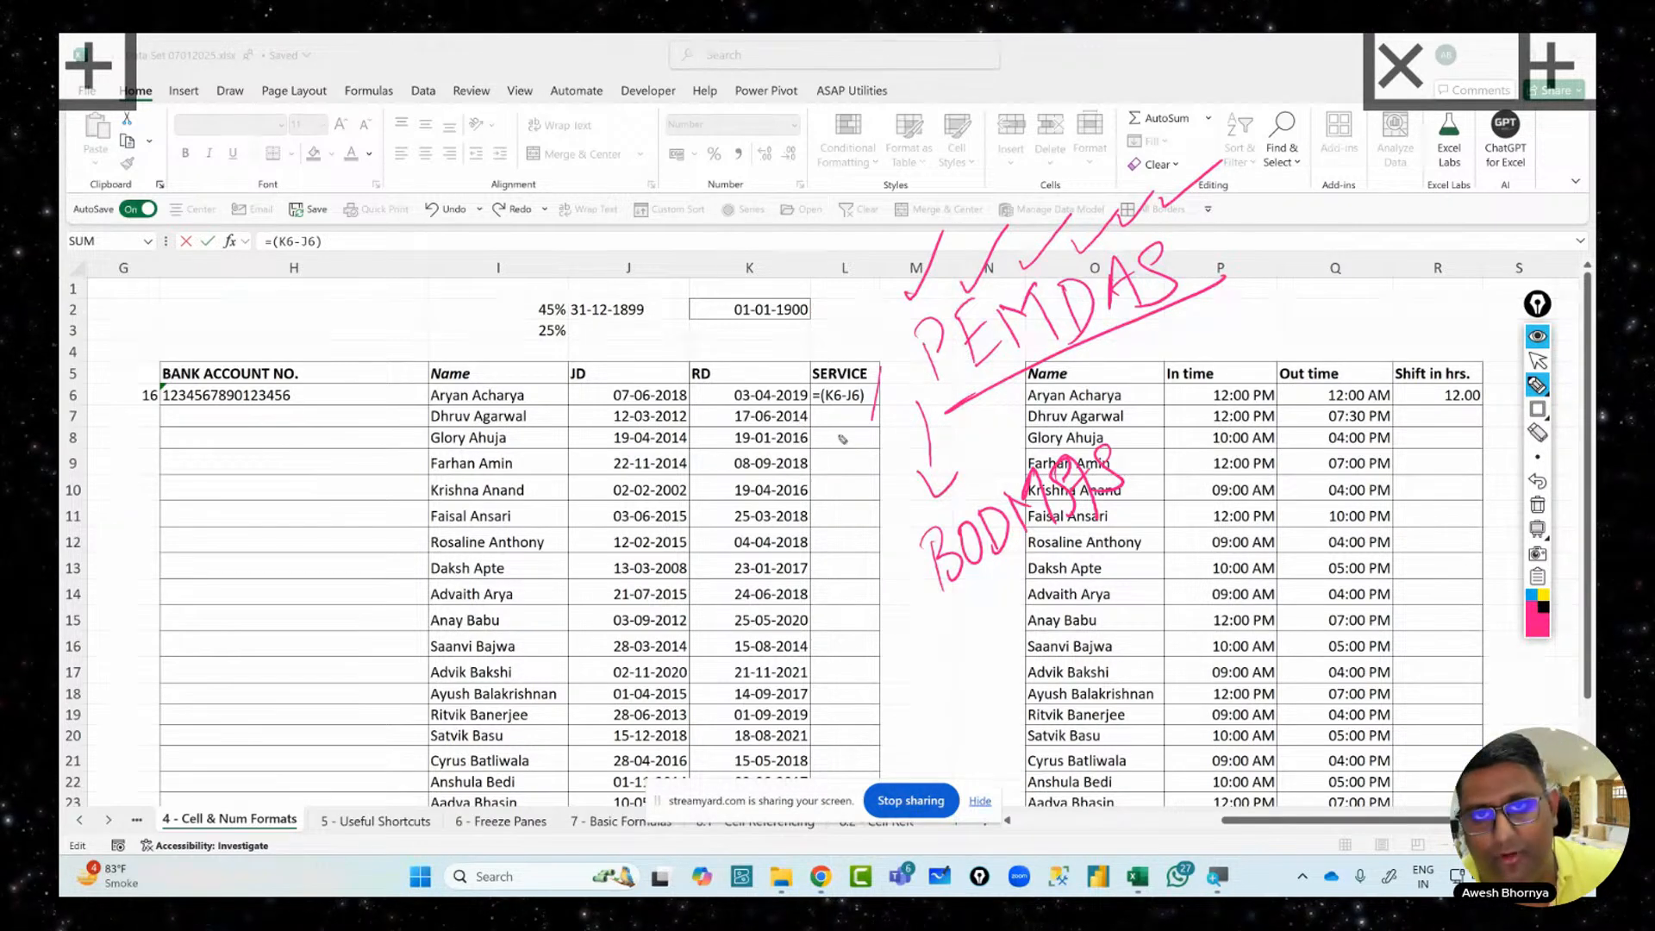
{"action": "left_click_drag", "start_coordinate": [819, 419], "coordinate": [867, 413]}
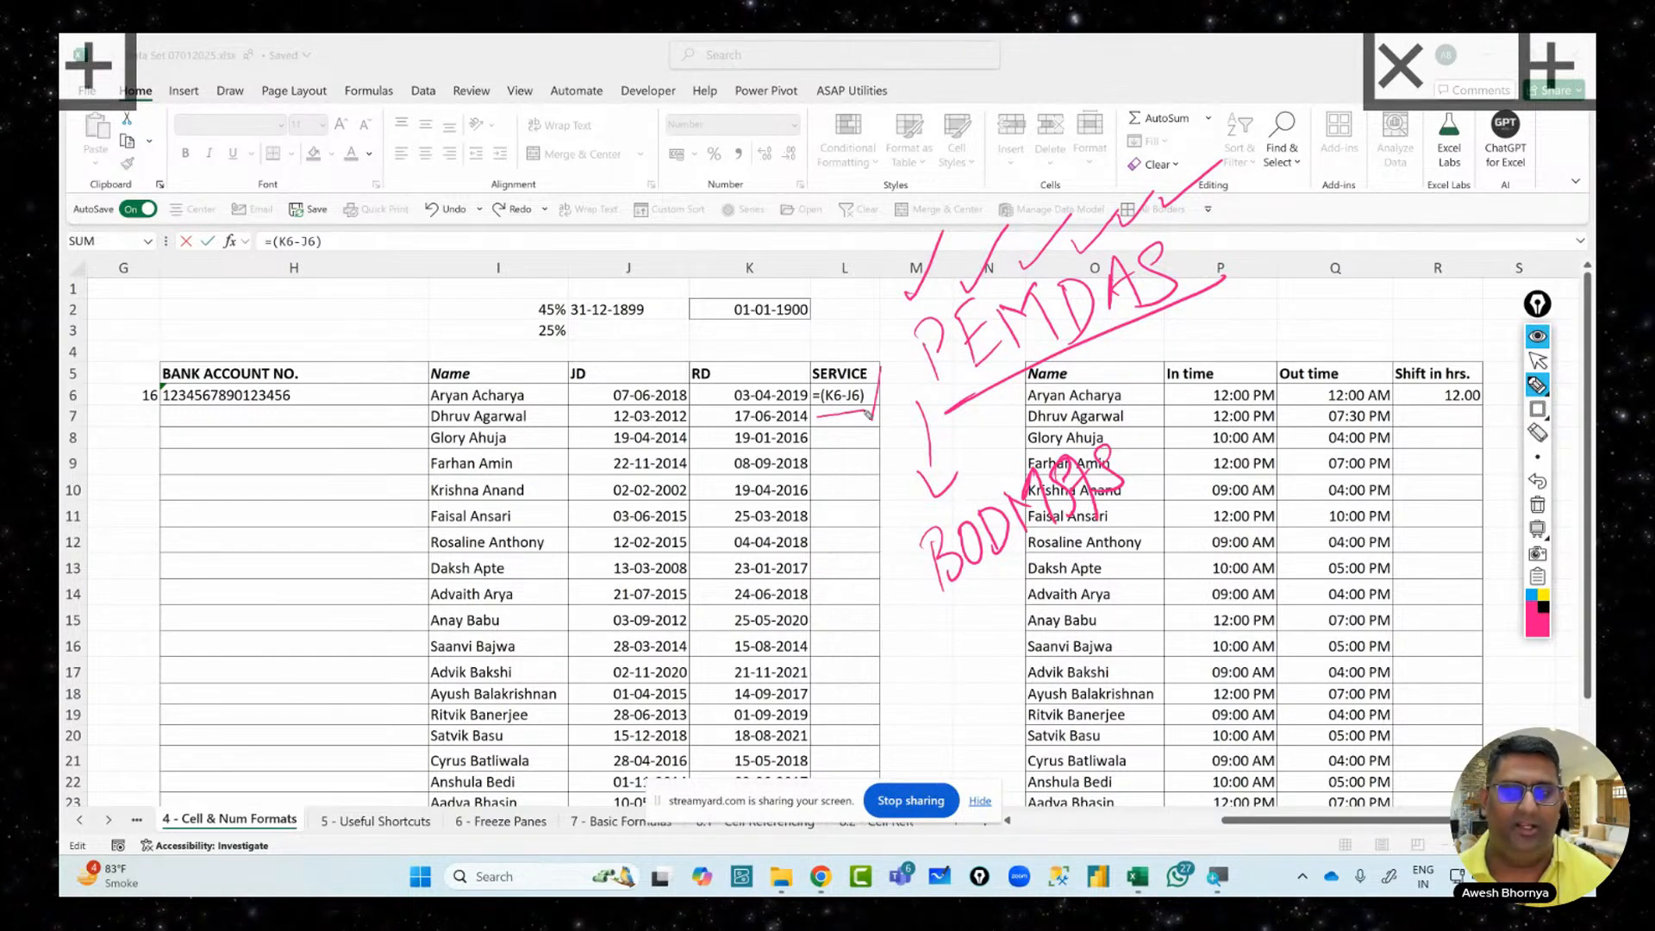
Clear the annotations and complete L6's formula as =(K6-J6)/365
{"action": "left_click", "coordinate": [1538, 504]}
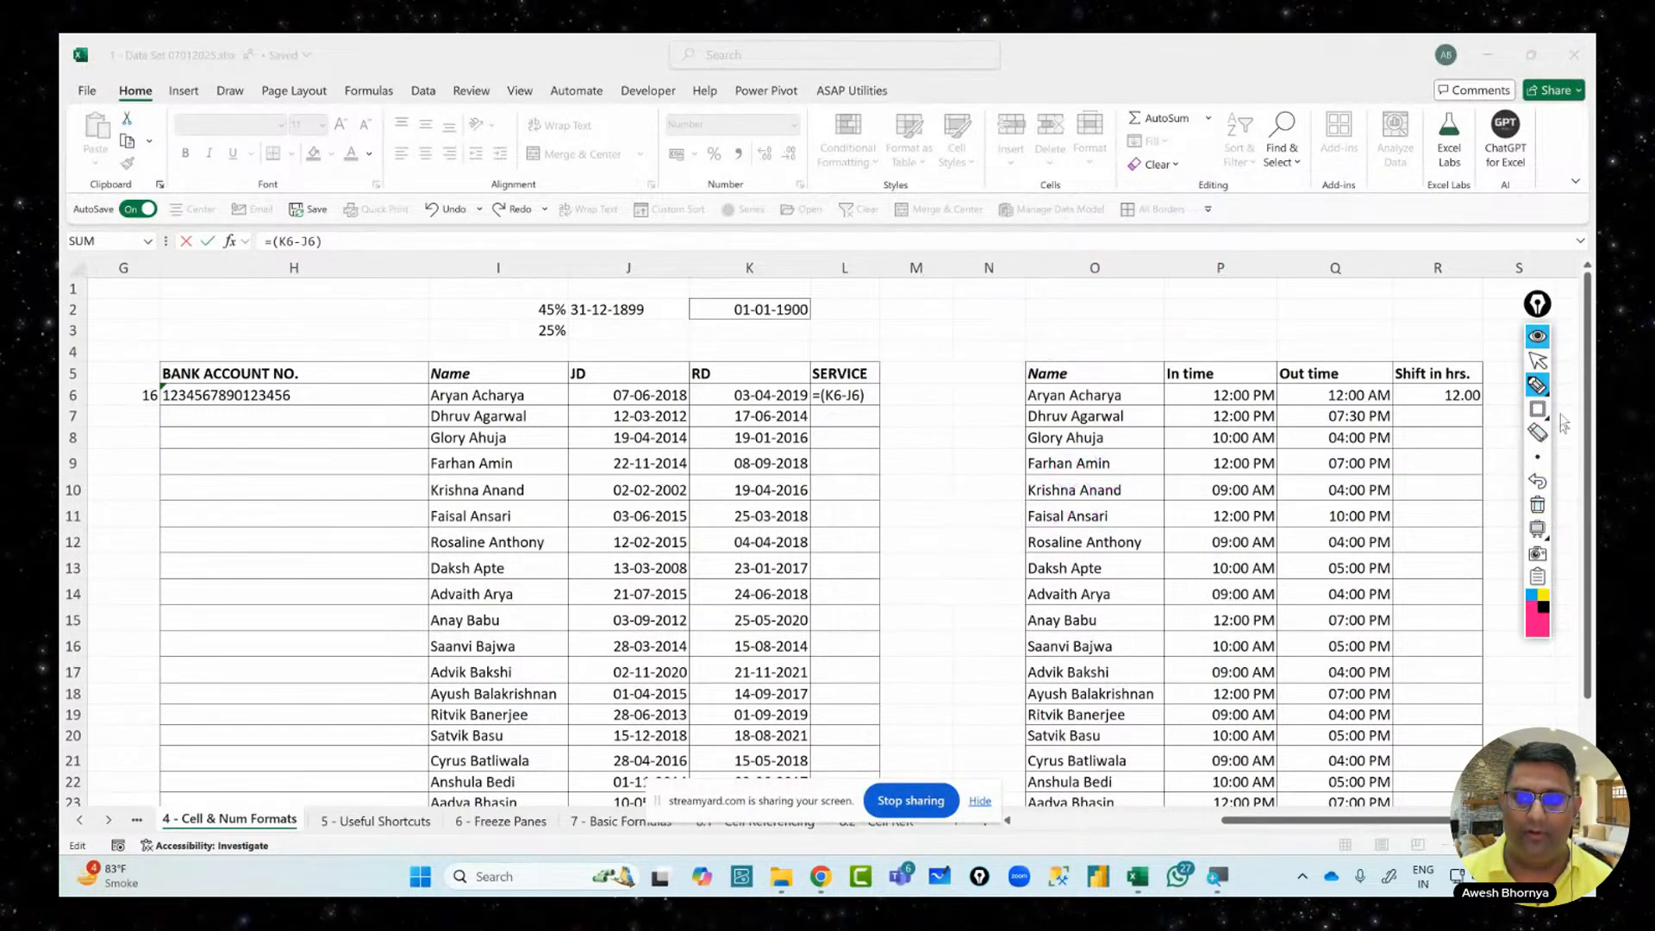
{"action": "left_click", "coordinate": [1540, 360]}
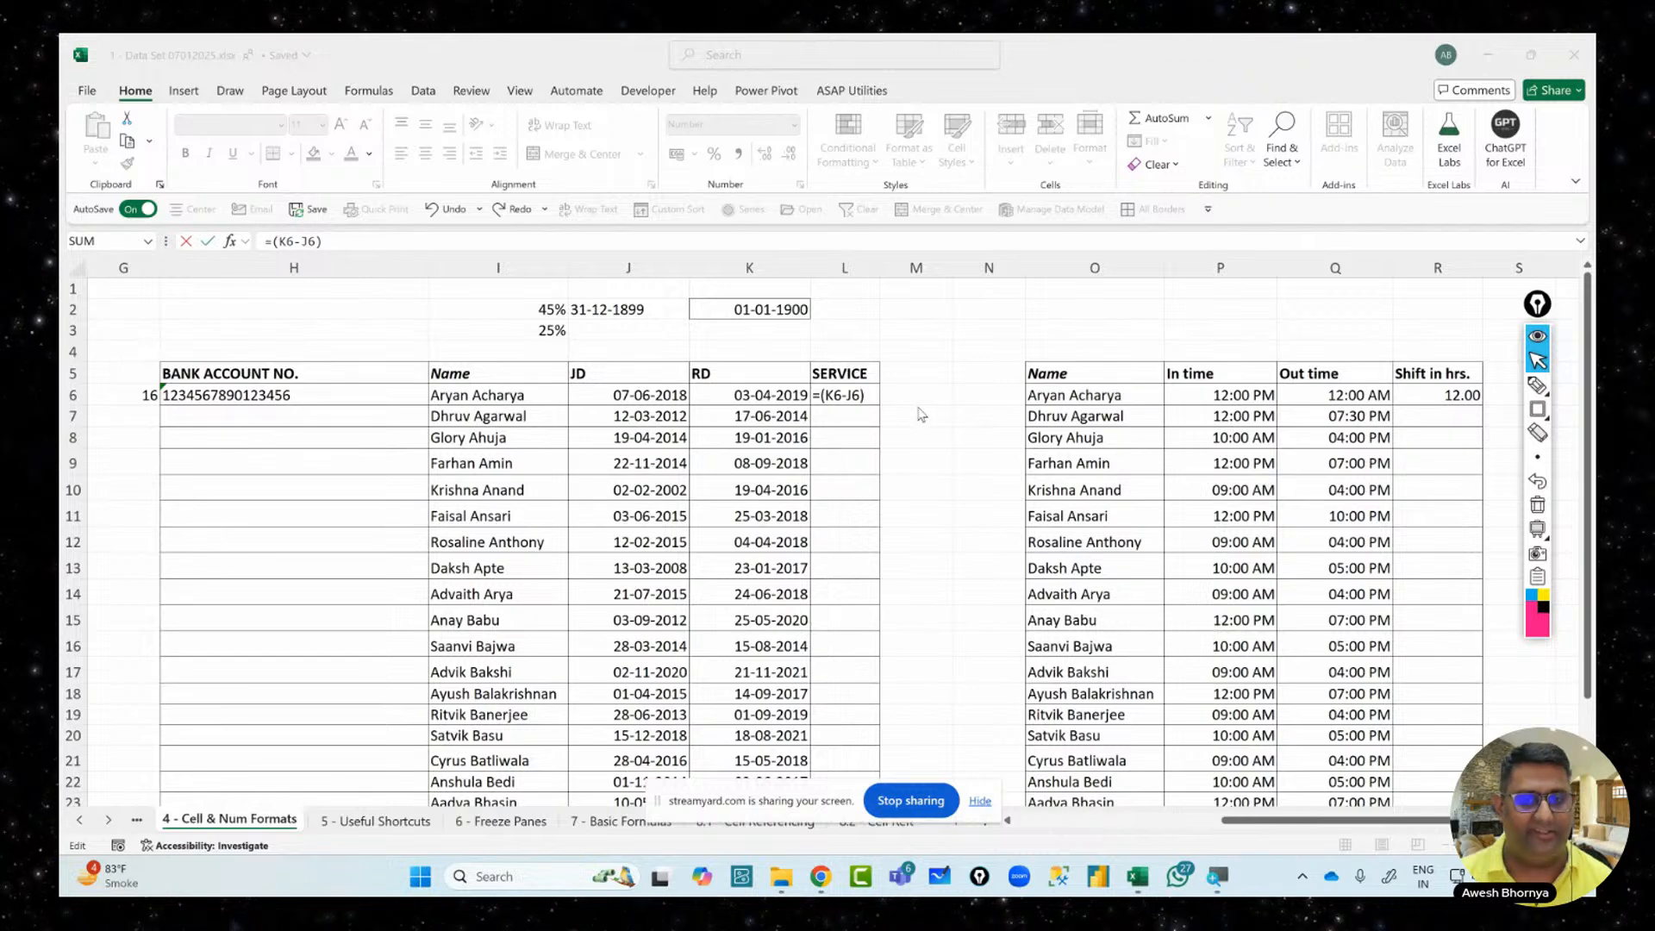
{"action": "left_click", "coordinate": [353, 236]}
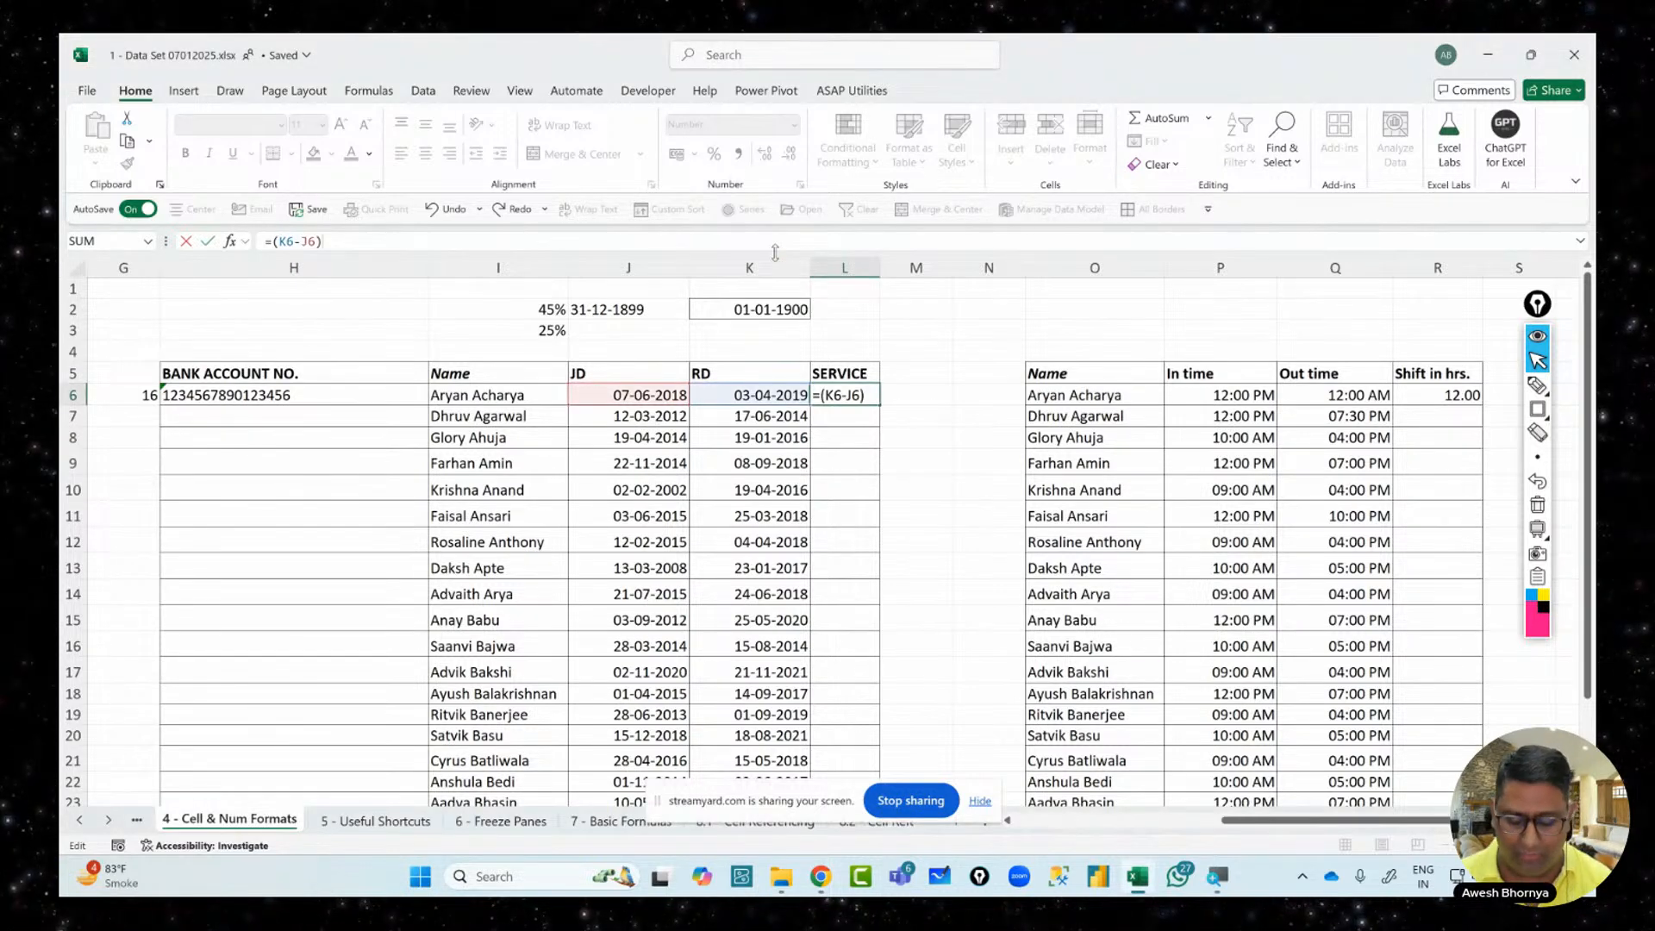
{"action": "type", "text": "365"}
{"action": "key", "text": "Return"}
Fill the L6 service formula down to row 24 and check the result in L10
{"action": "left_click", "coordinate": [867, 394]}
{"action": "double_click", "coordinate": [878, 403]}
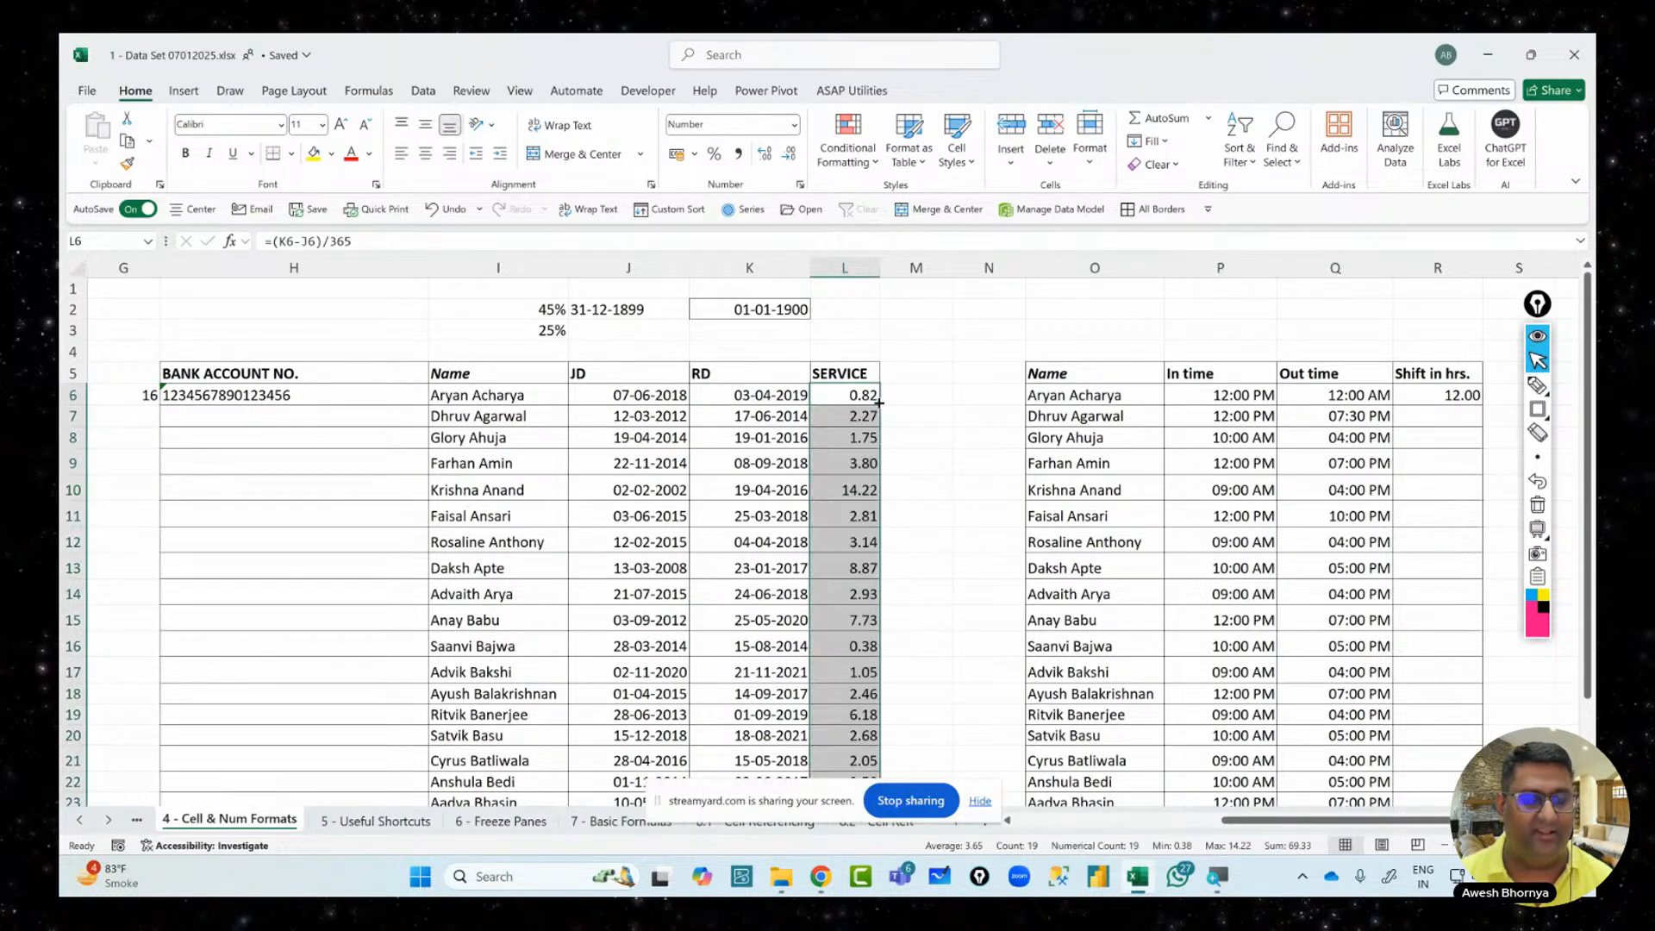
{"action": "scroll", "coordinate": [852, 515], "scroll_direction": "down", "scroll_amount": 2}
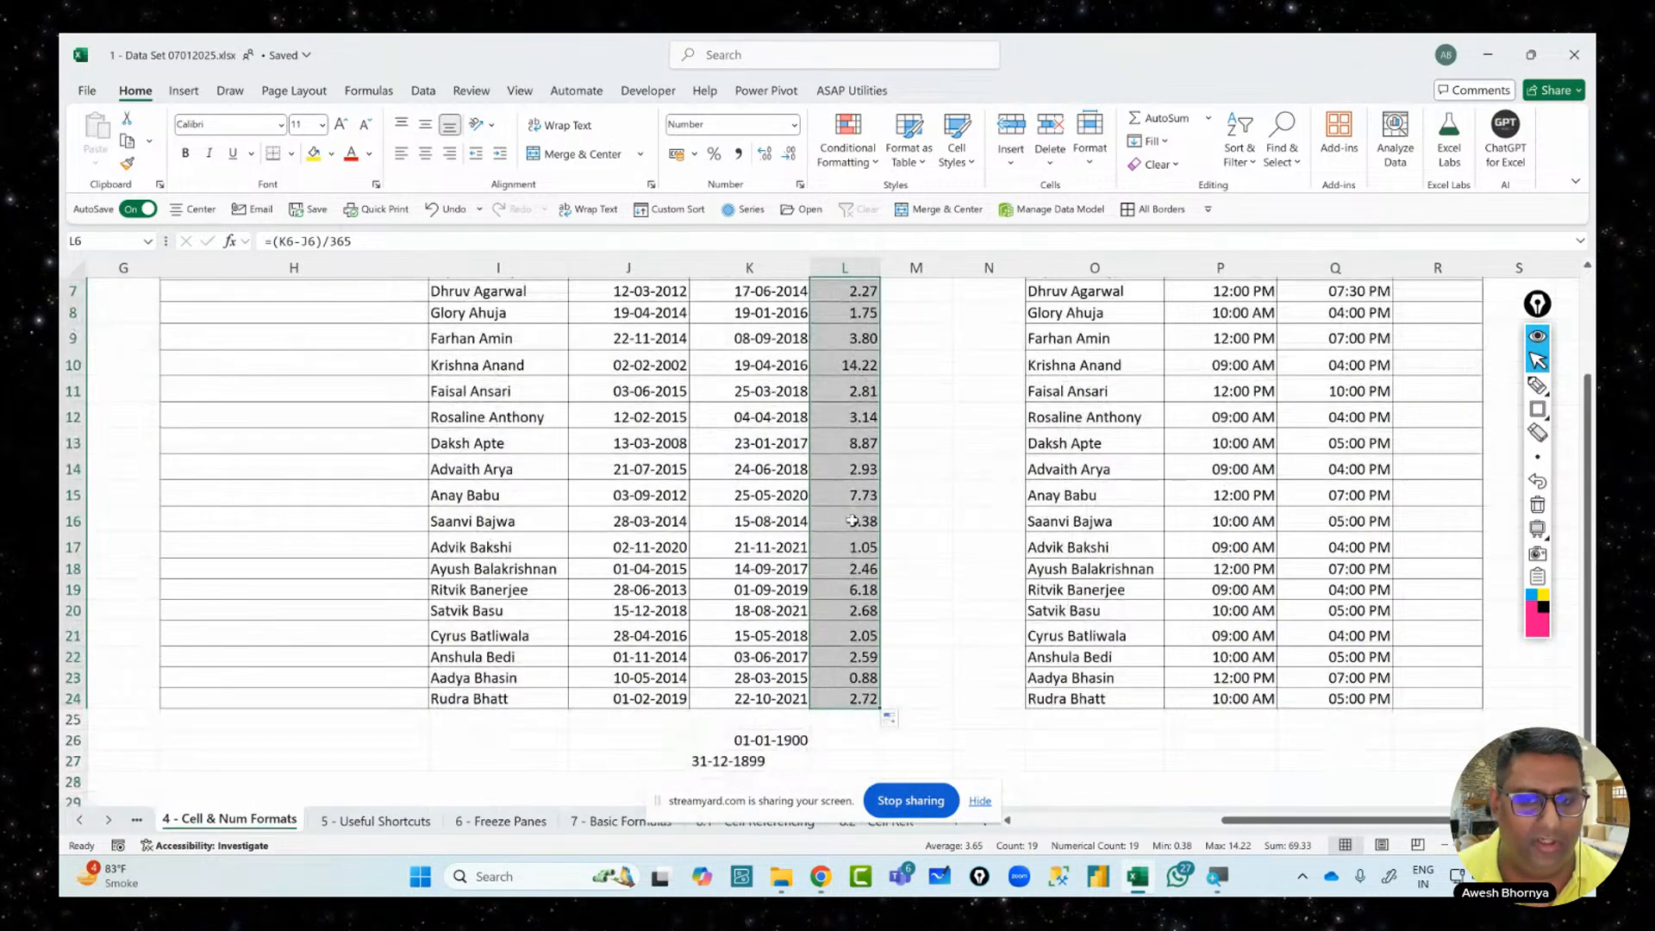
{"action": "scroll", "coordinate": [457, 440], "scroll_direction": "up", "scroll_amount": 1}
{"action": "left_click", "coordinate": [457, 436]}
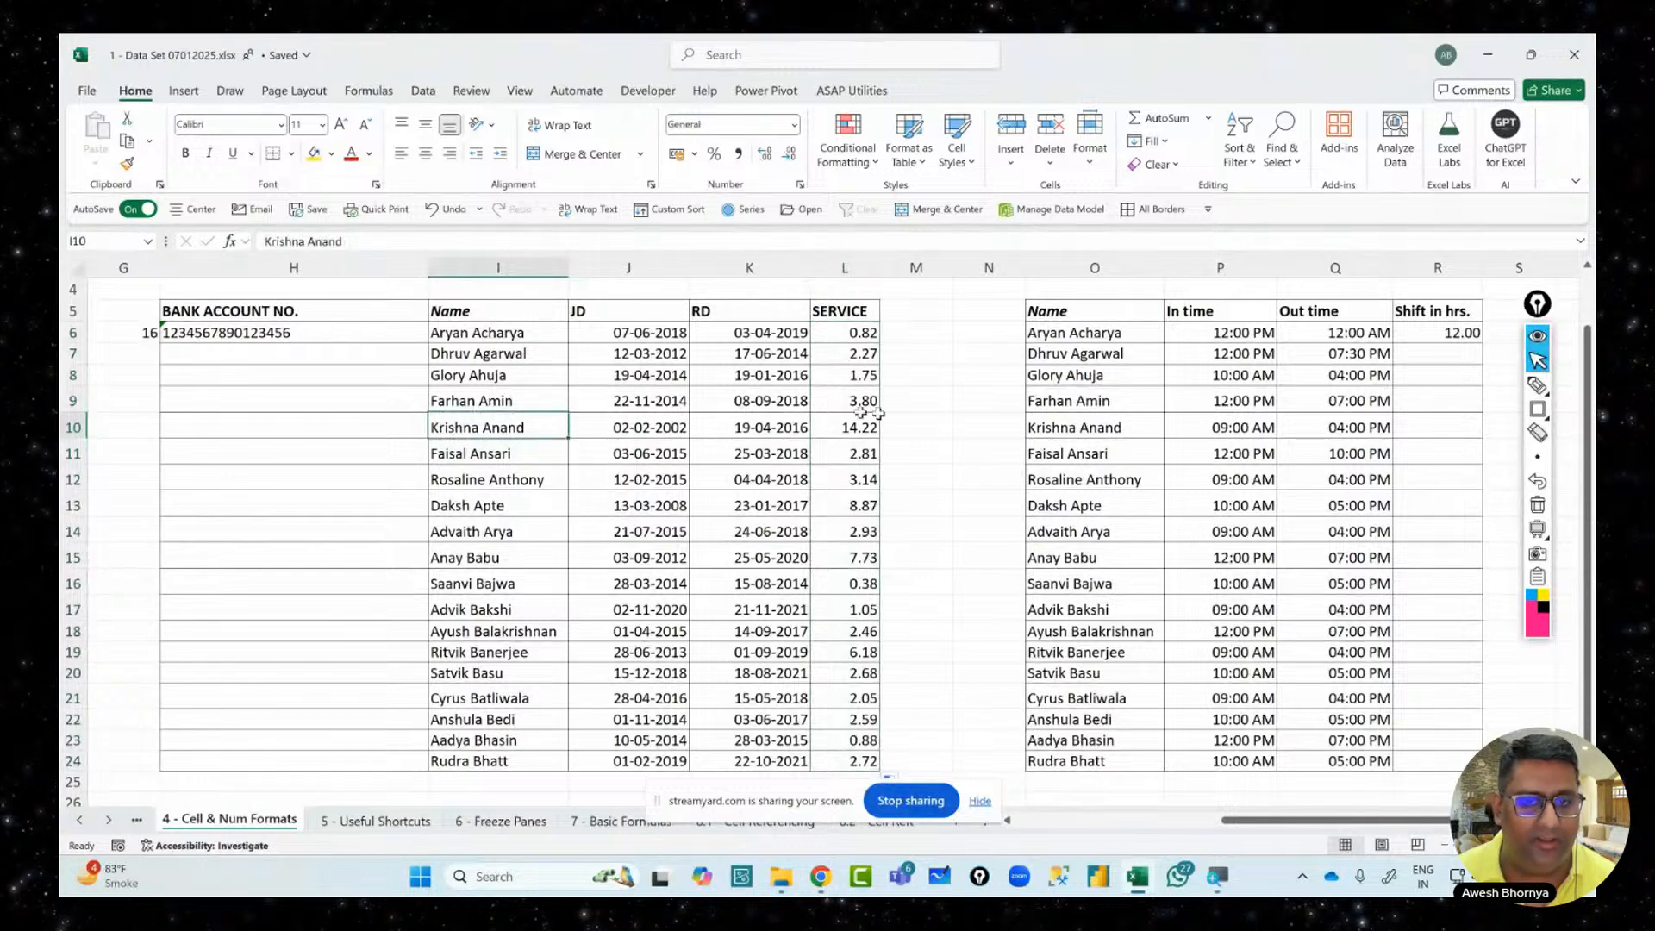
{"action": "left_click", "coordinate": [845, 428]}
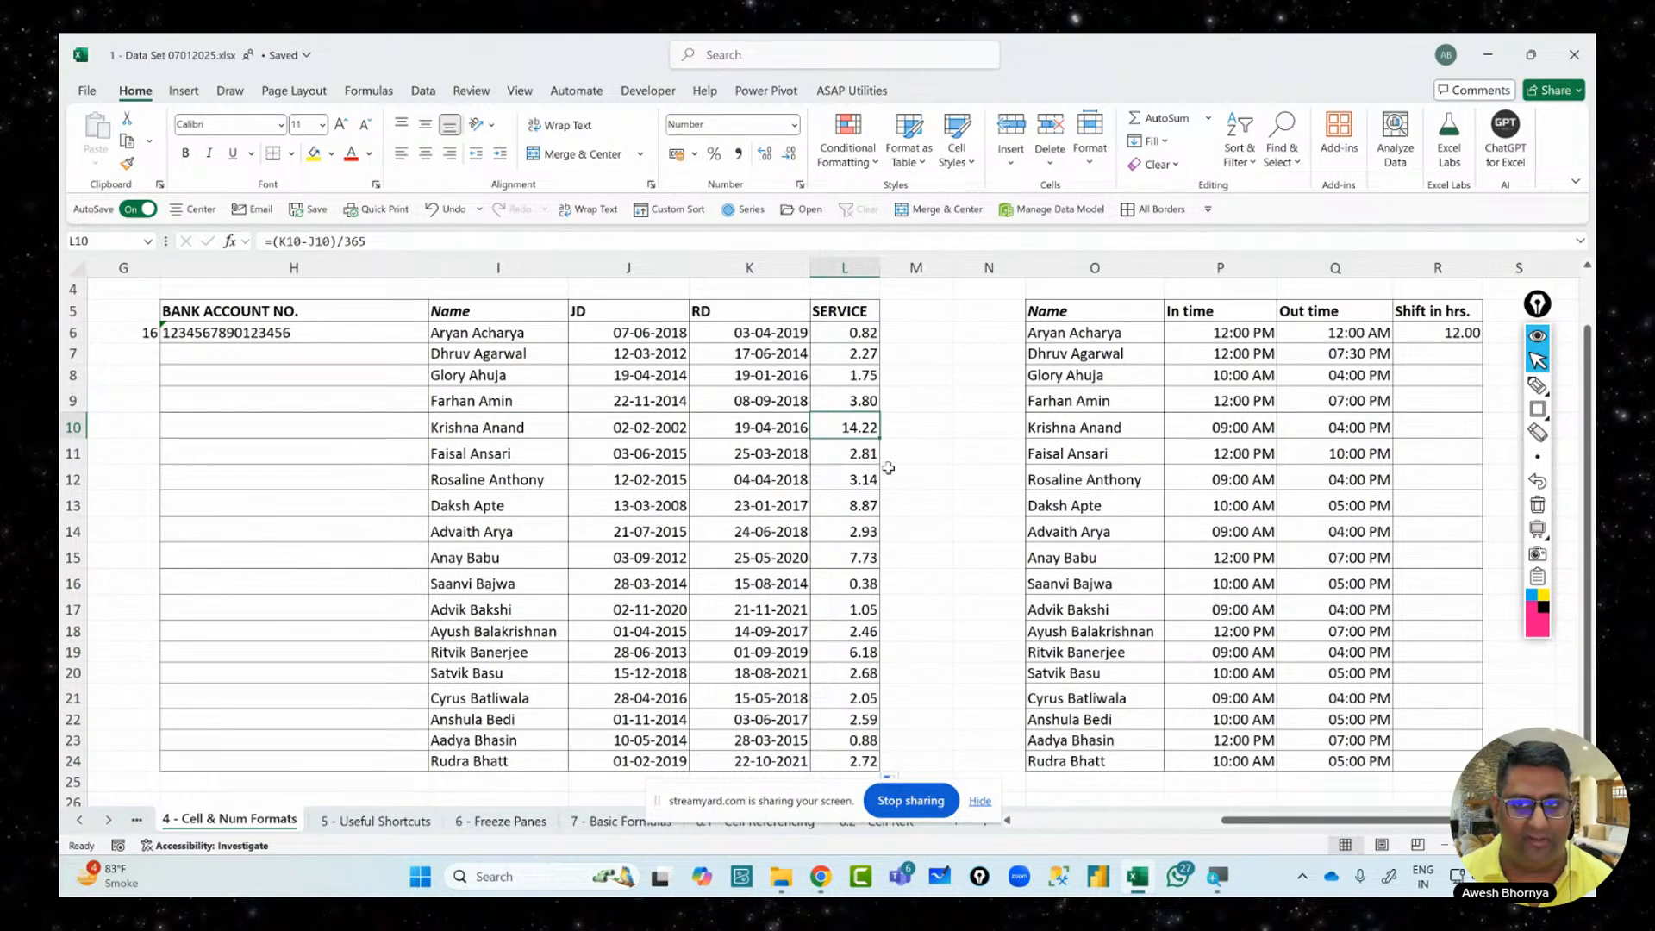
Delete the existing shift-hours formula in R6
{"action": "scroll", "coordinate": [1242, 534], "scroll_direction": "up", "scroll_amount": 1}
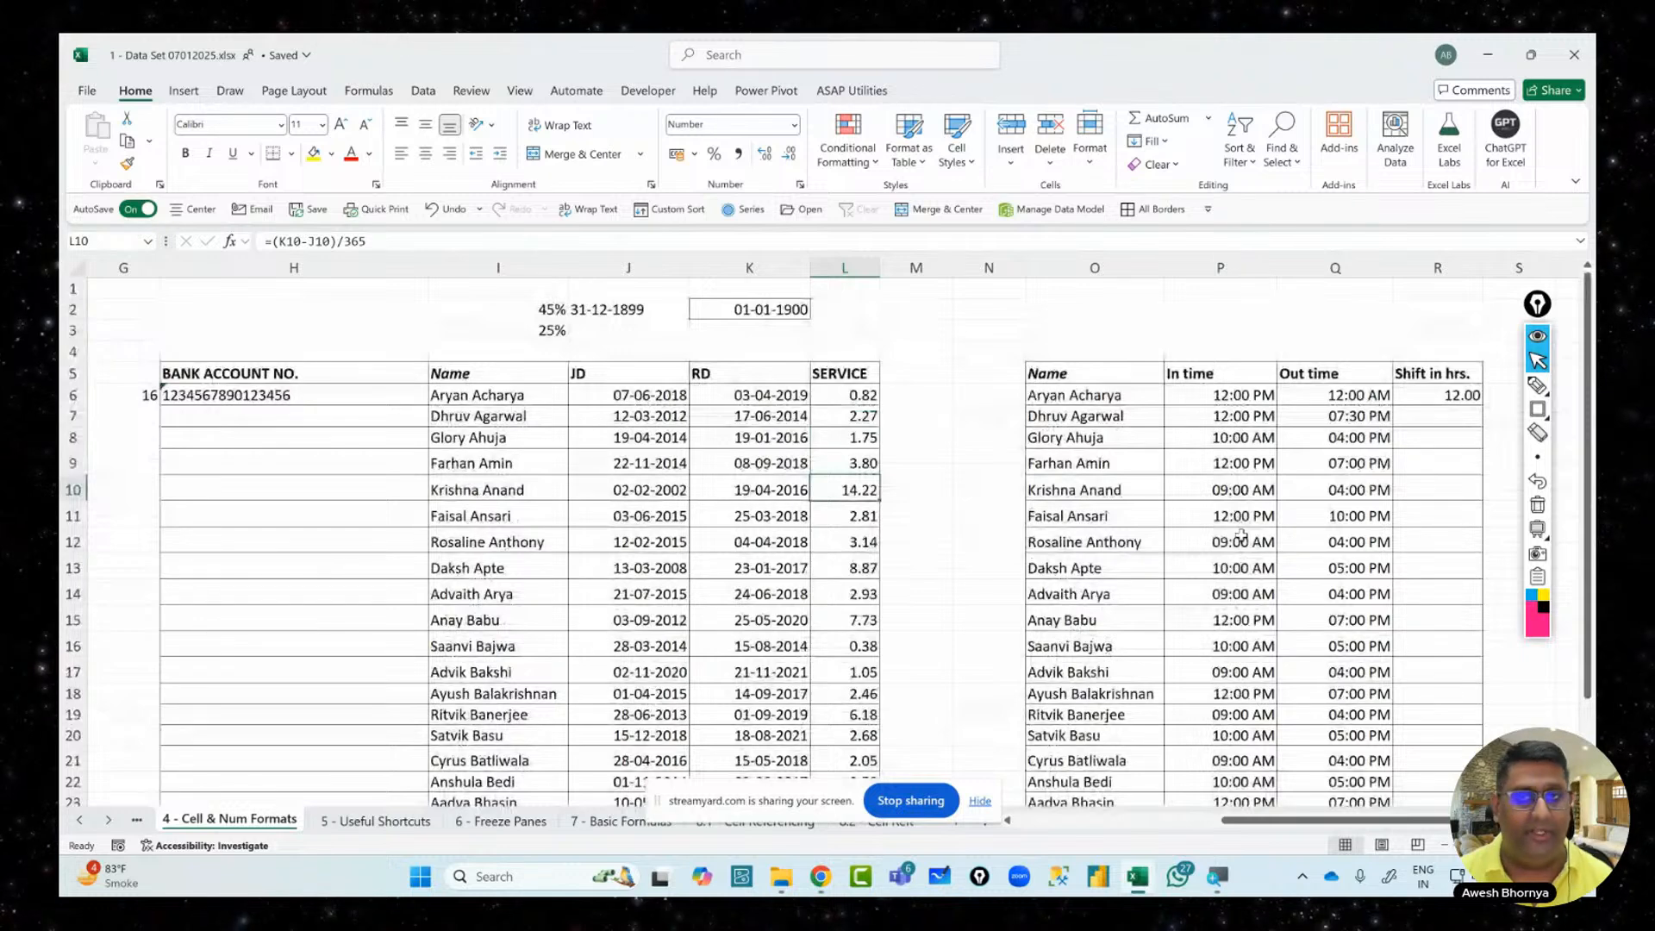
{"action": "left_click", "coordinate": [1418, 394]}
{"action": "key", "text": "Delete"}
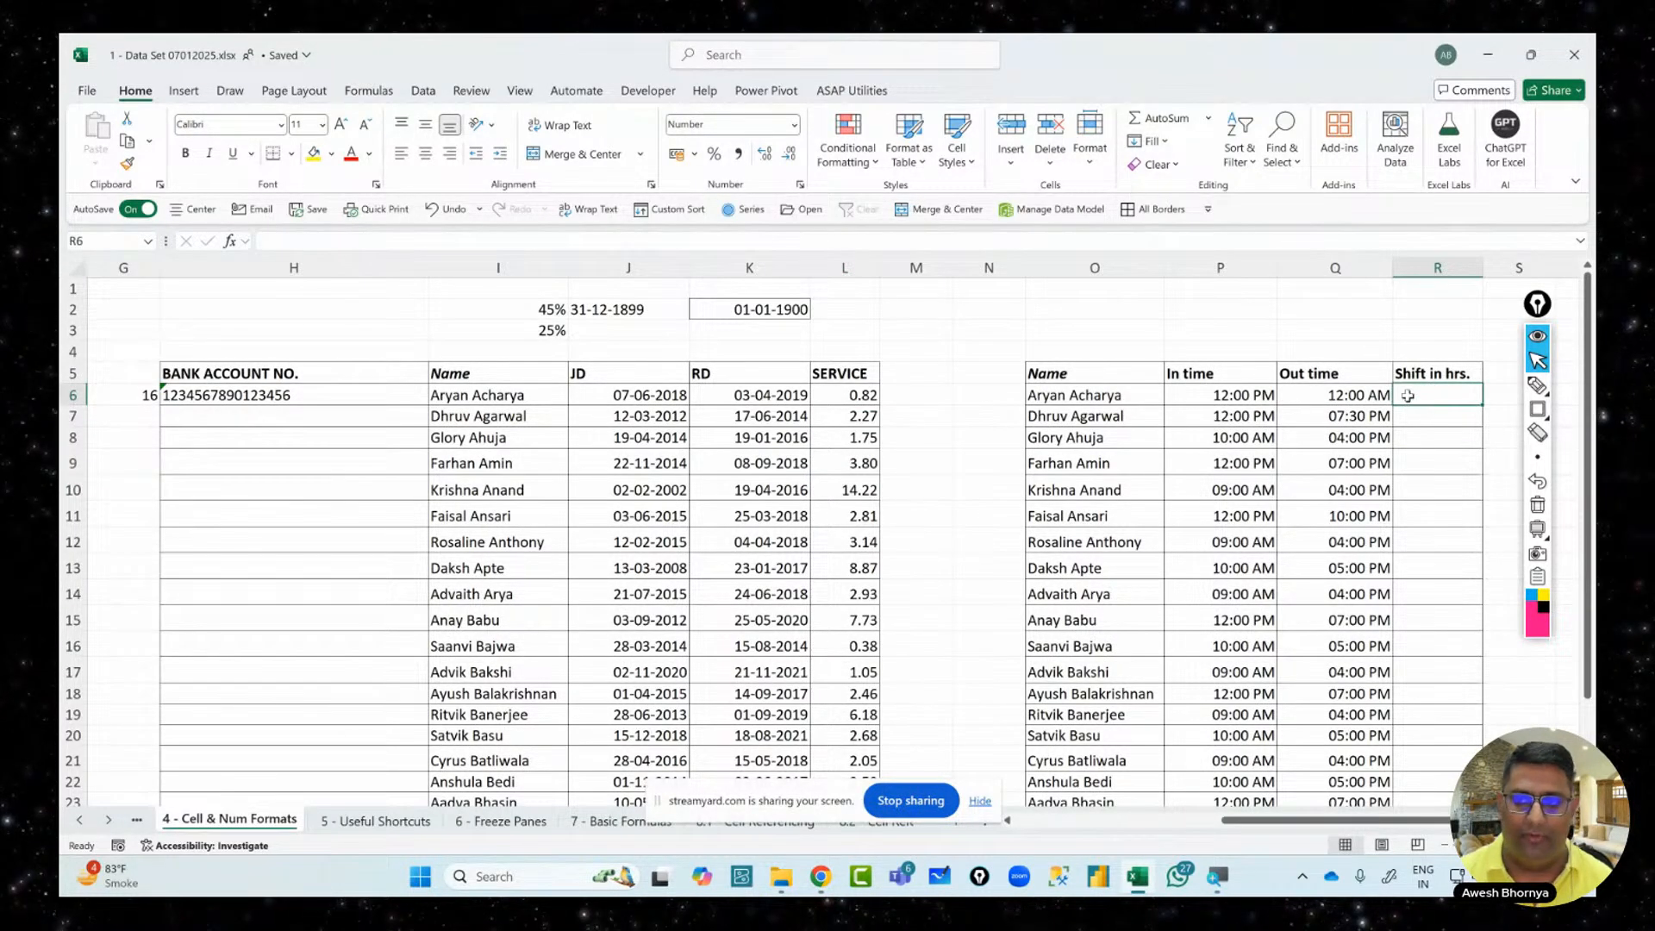
Select the Shift in hrs. range R6:R24
{"action": "left_click_drag", "start_coordinate": [1408, 395], "coordinate": [1455, 761]}
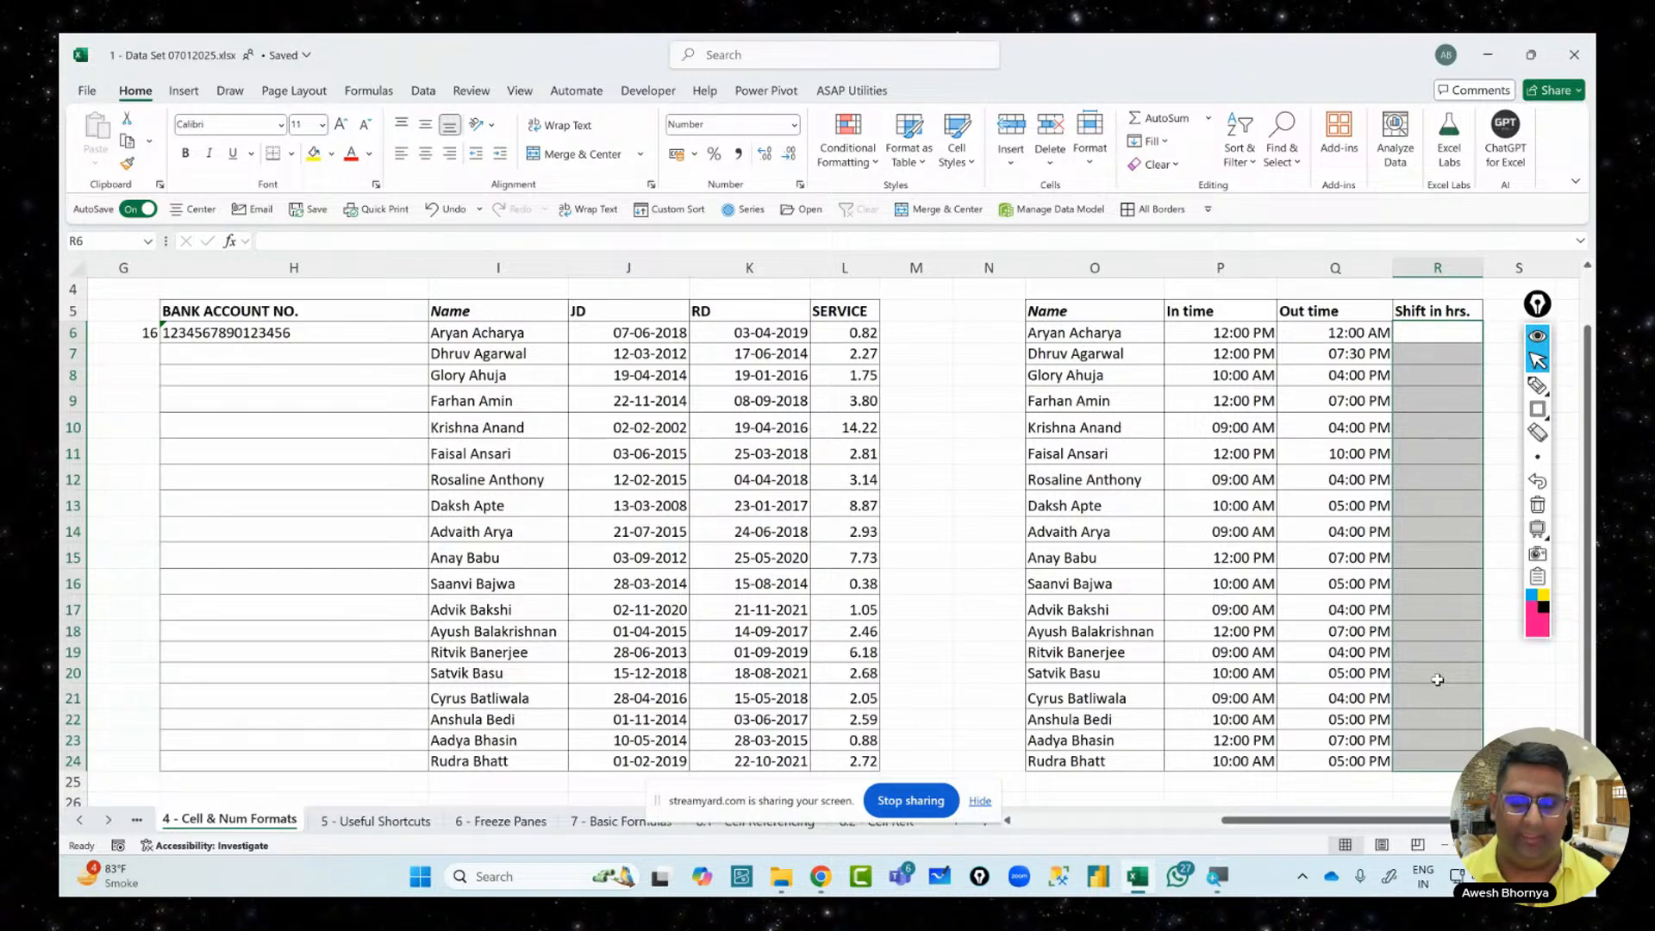
Enter =(Q6-P6) into all selected Shift in hrs. cells R6:R24 at once
{"action": "type", "text": "="}
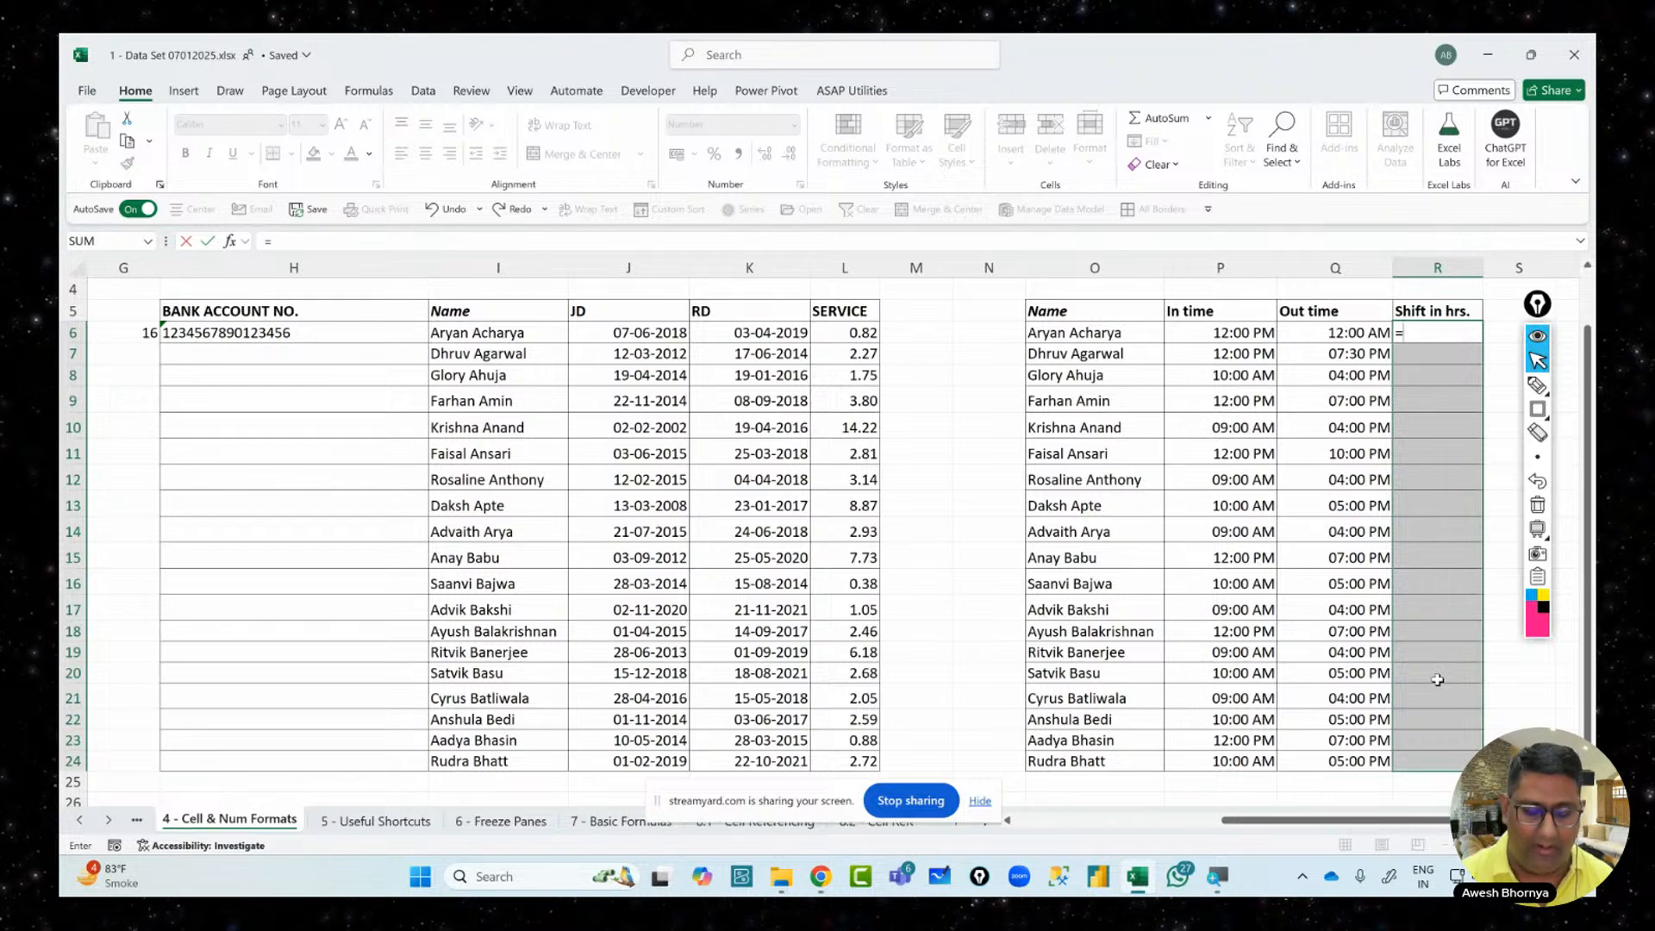
{"action": "type", "text": "("}
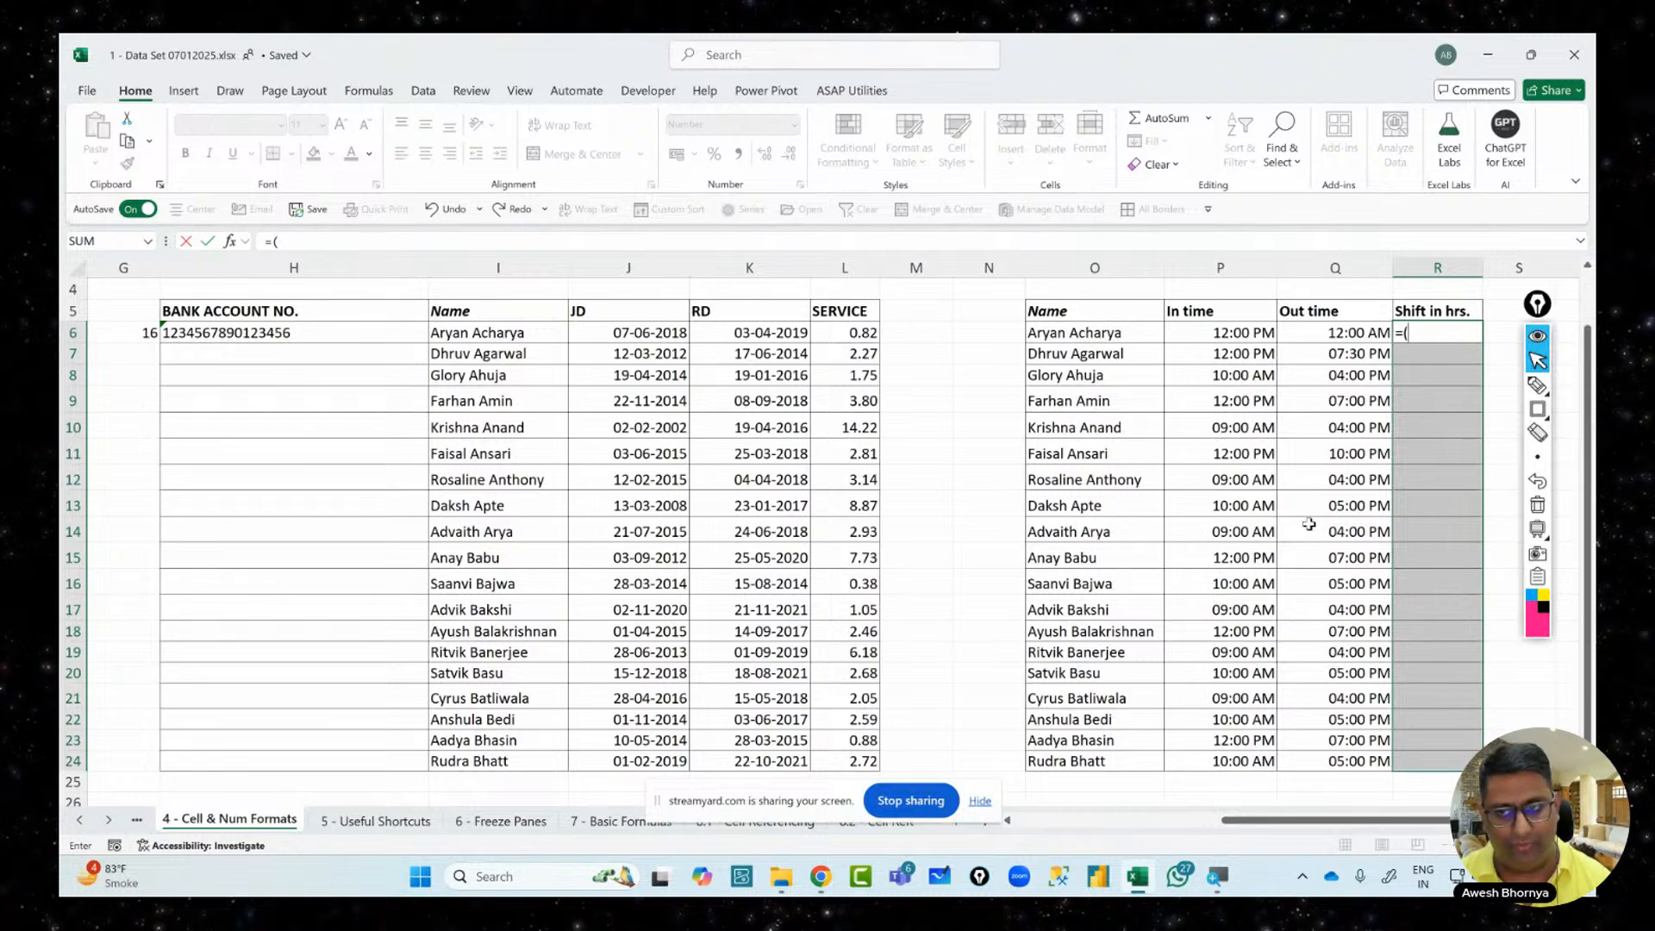
{"action": "left_click", "coordinate": [1307, 334]}
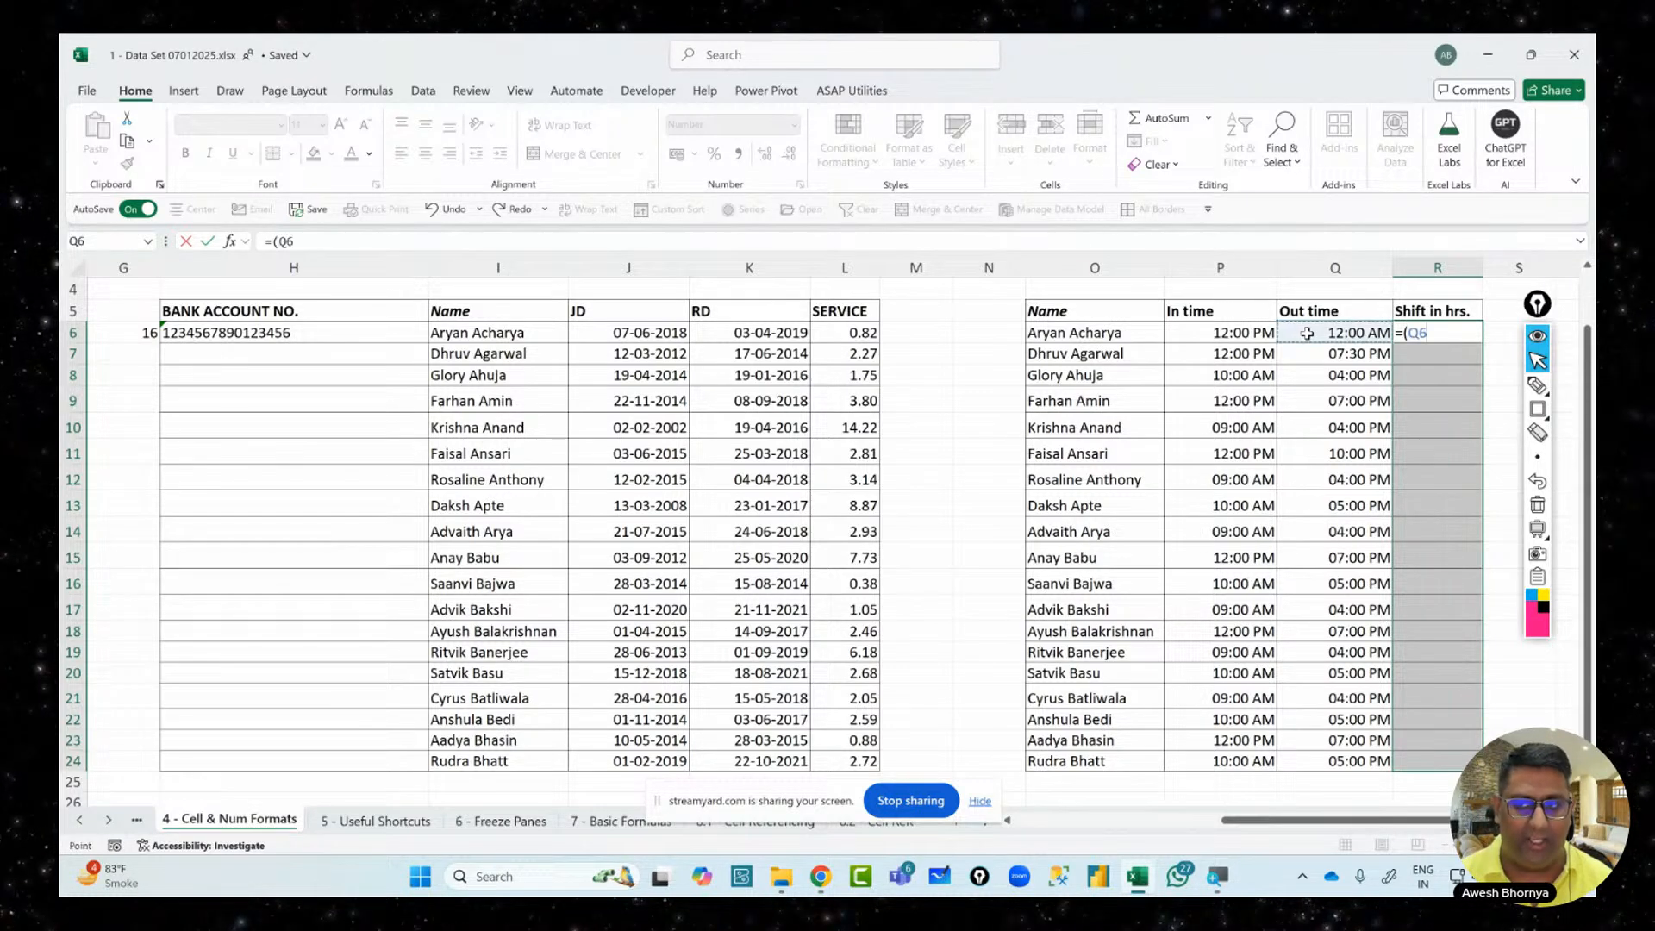
{"action": "type", "text": "-"}
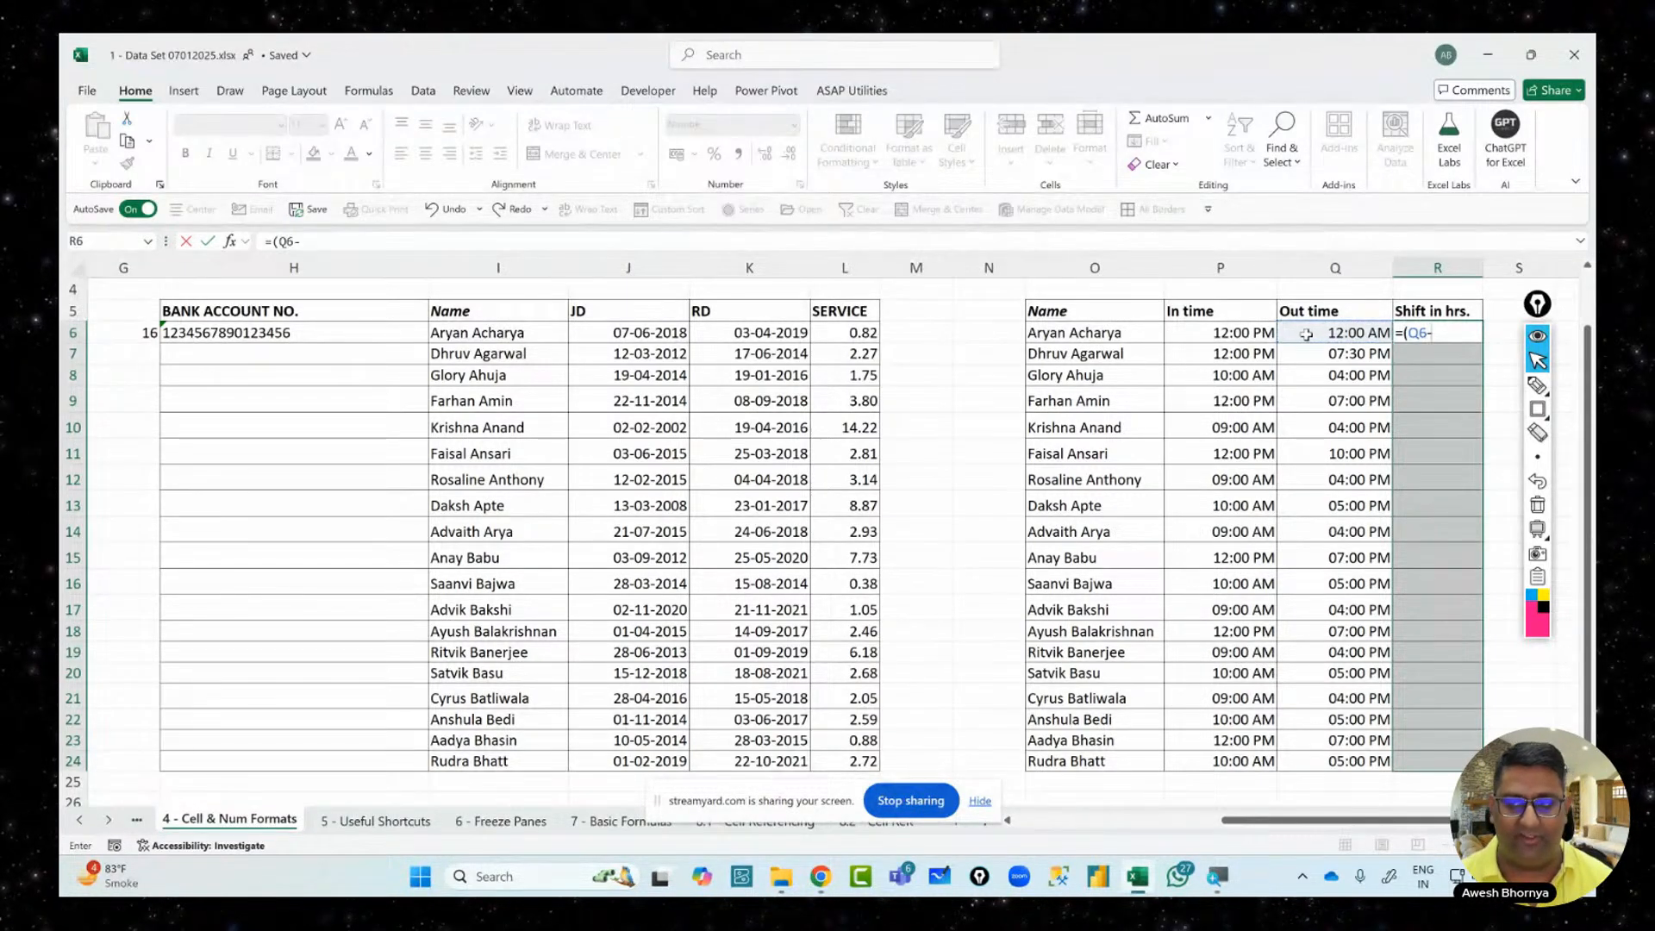
{"action": "left_click", "coordinate": [1244, 331]}
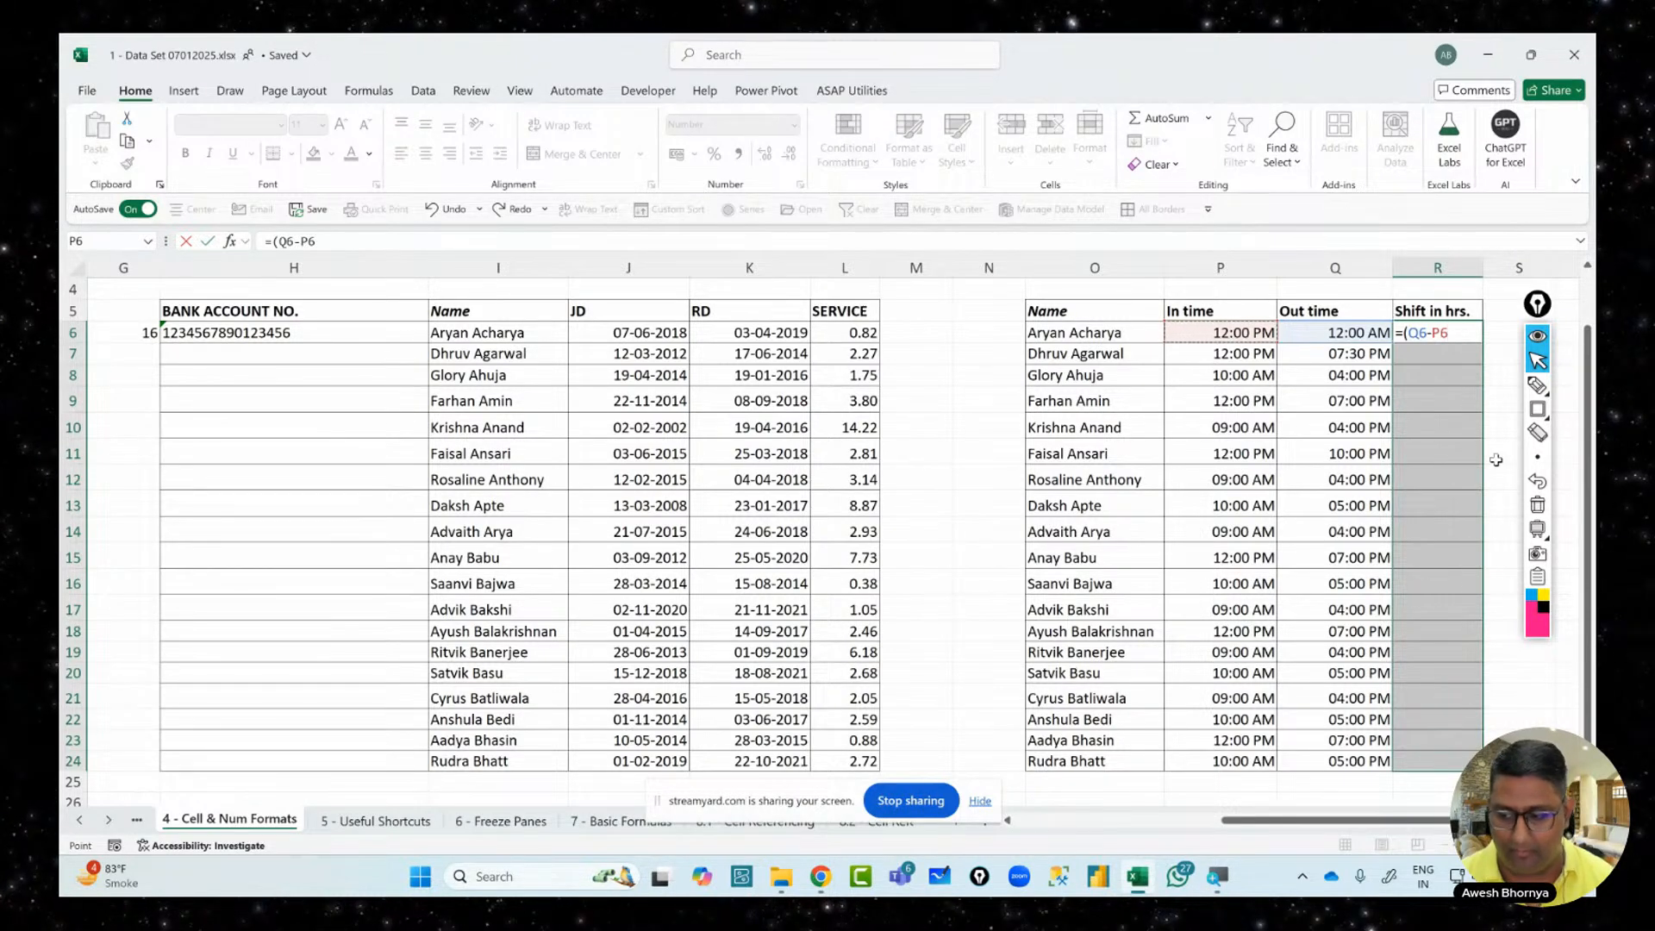
{"action": "type", "text": ")"}
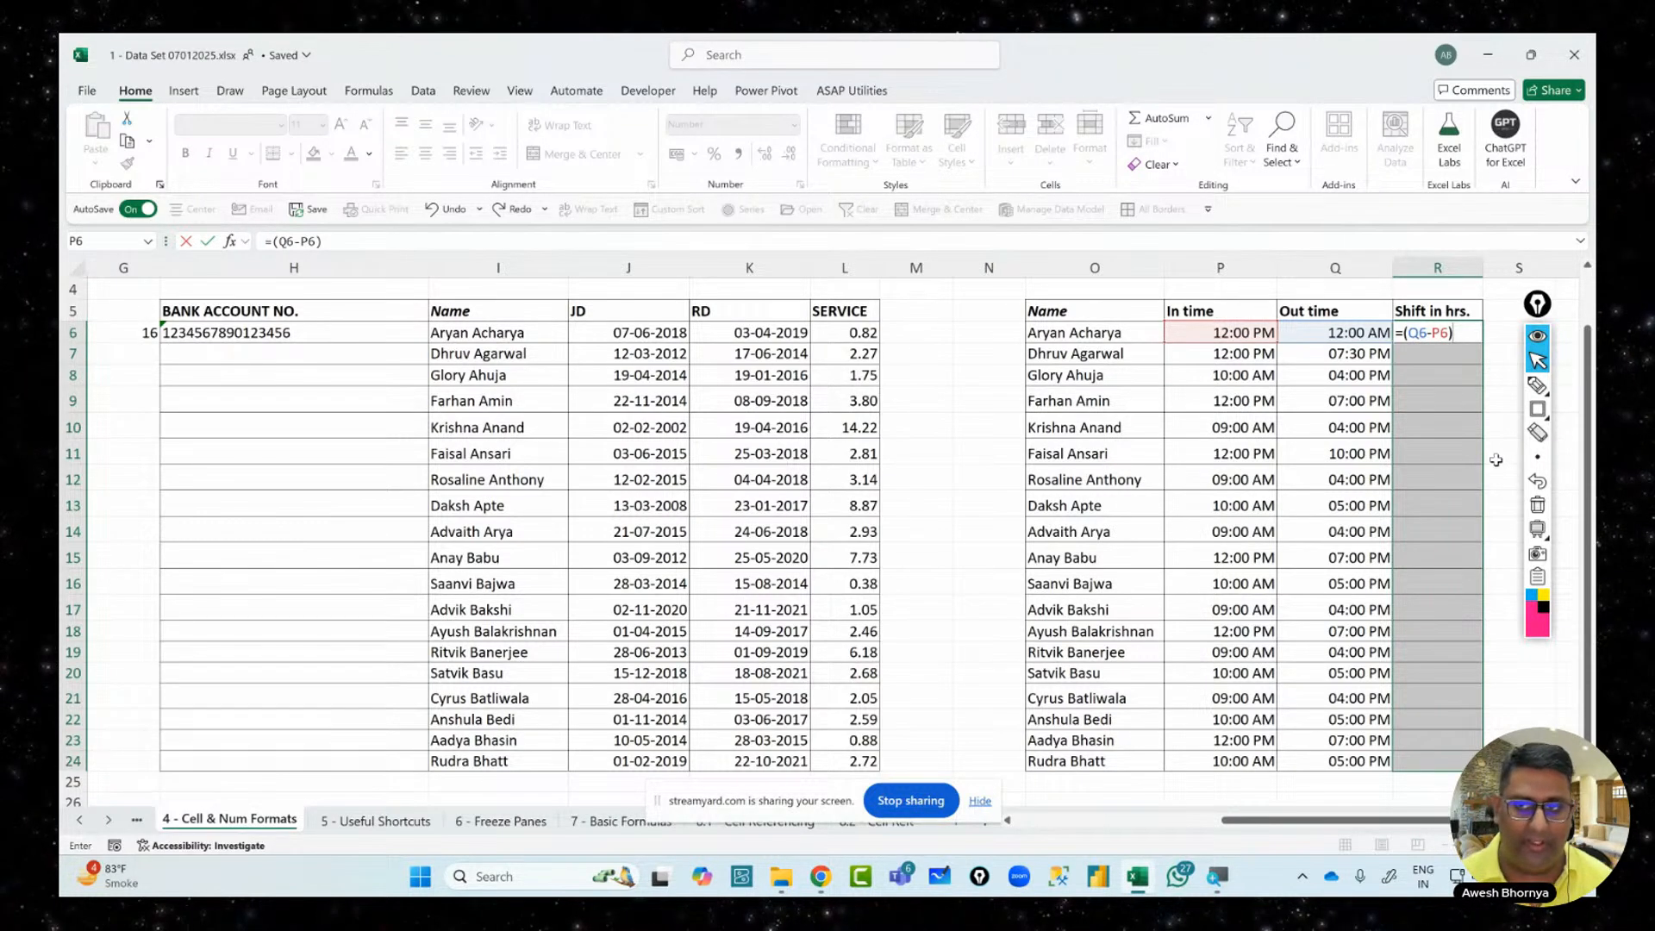
{"action": "key", "text": "ctrl+Return"}
Dismiss the Quick Analysis suggestions and reselect the Shift in hrs. range from R6 down
{"action": "key", "text": "ctrl+q"}
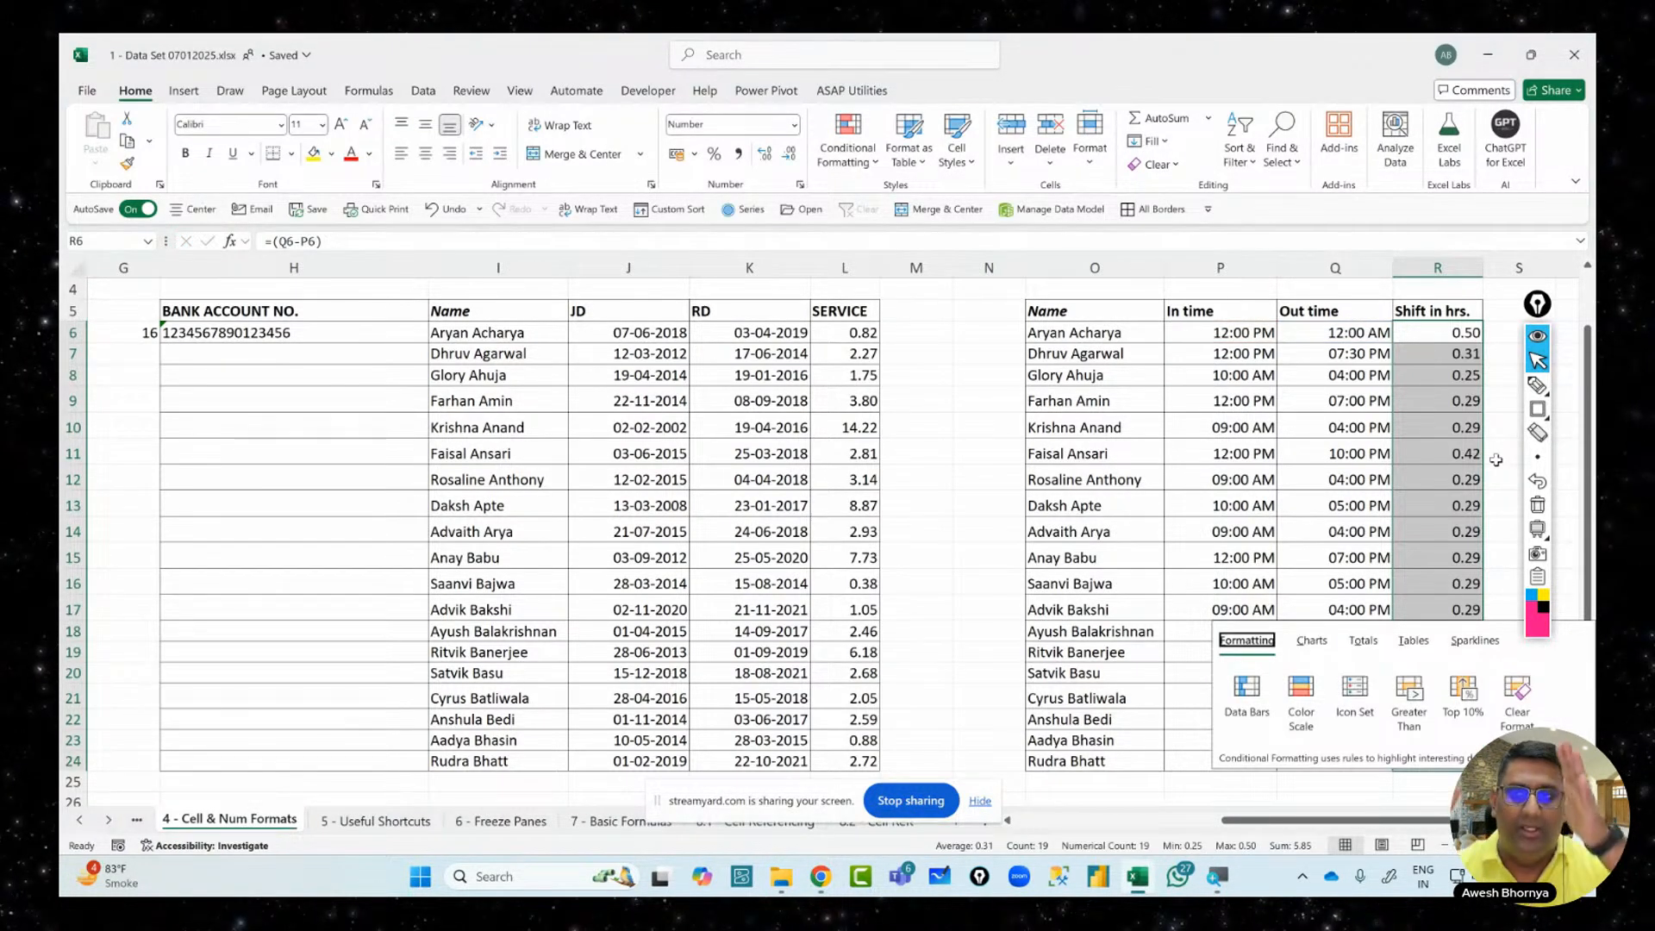
{"action": "left_click", "coordinate": [1439, 332]}
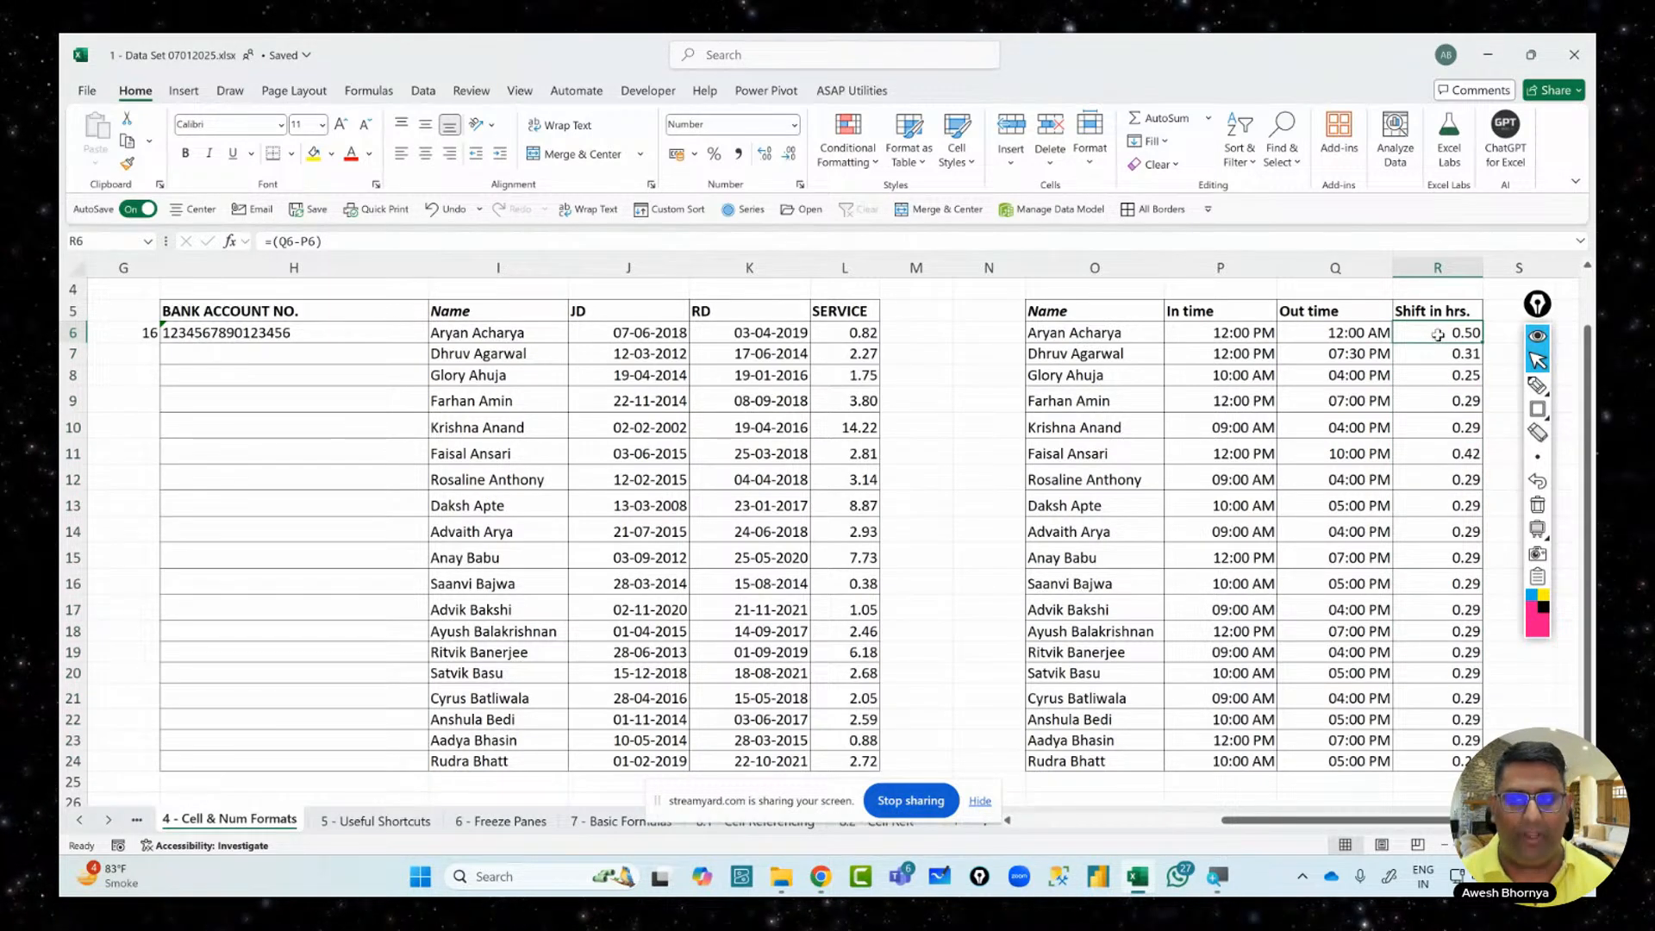
{"action": "key", "text": "ctrl+shift+Down"}
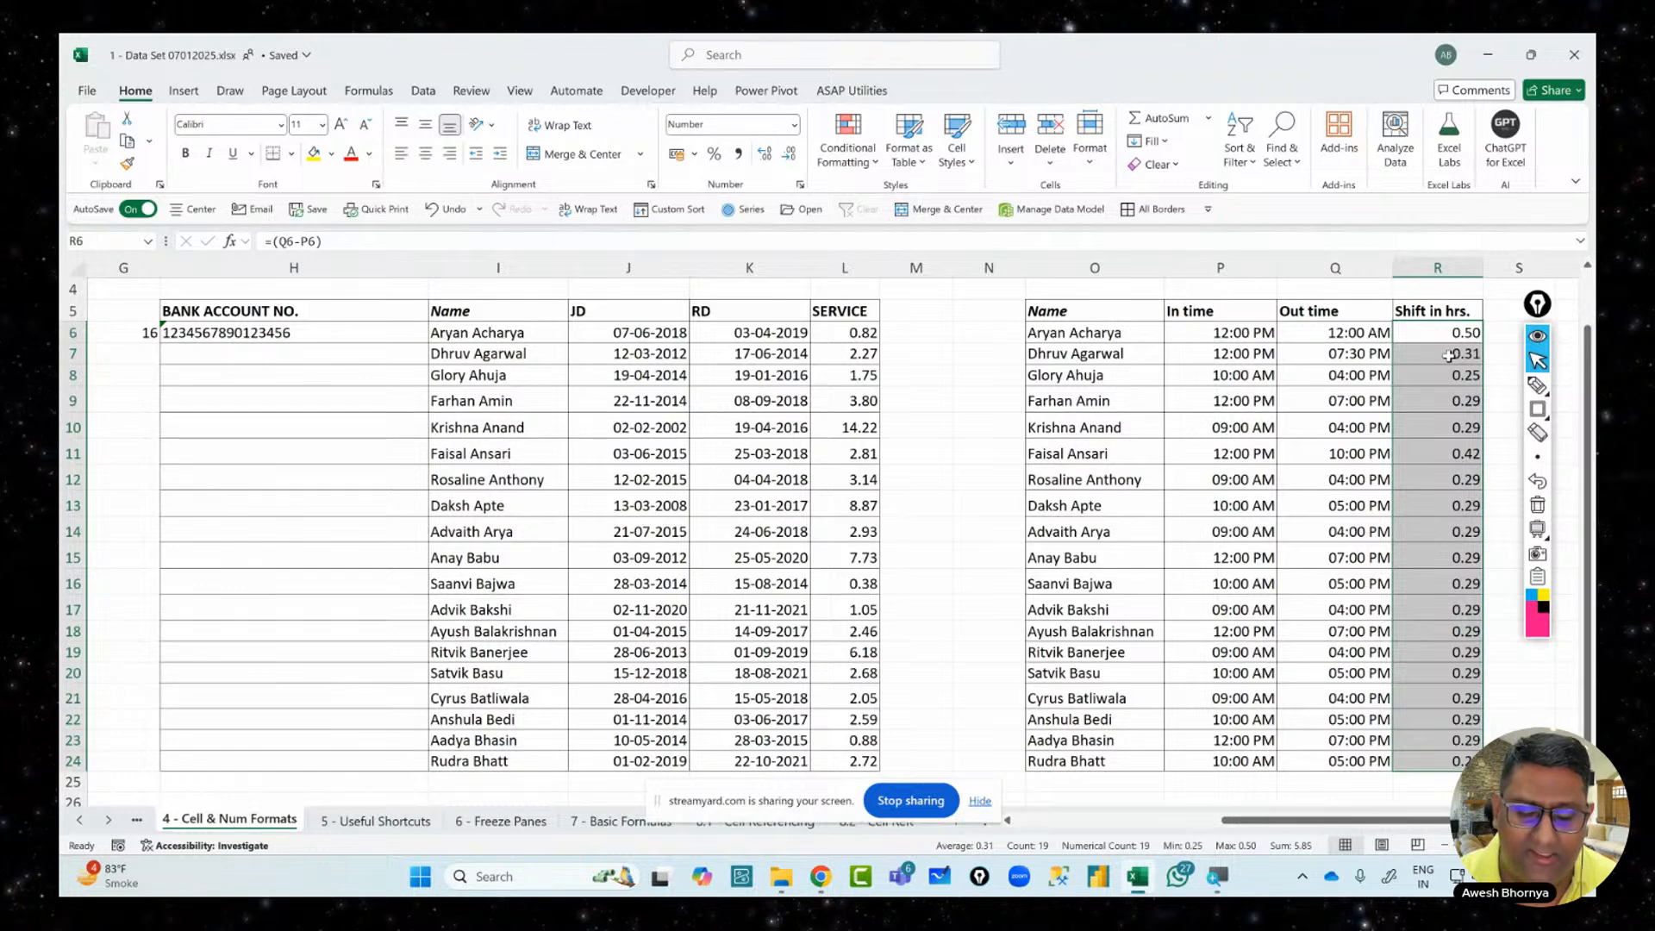
{"action": "left_click", "coordinate": [1539, 385]}
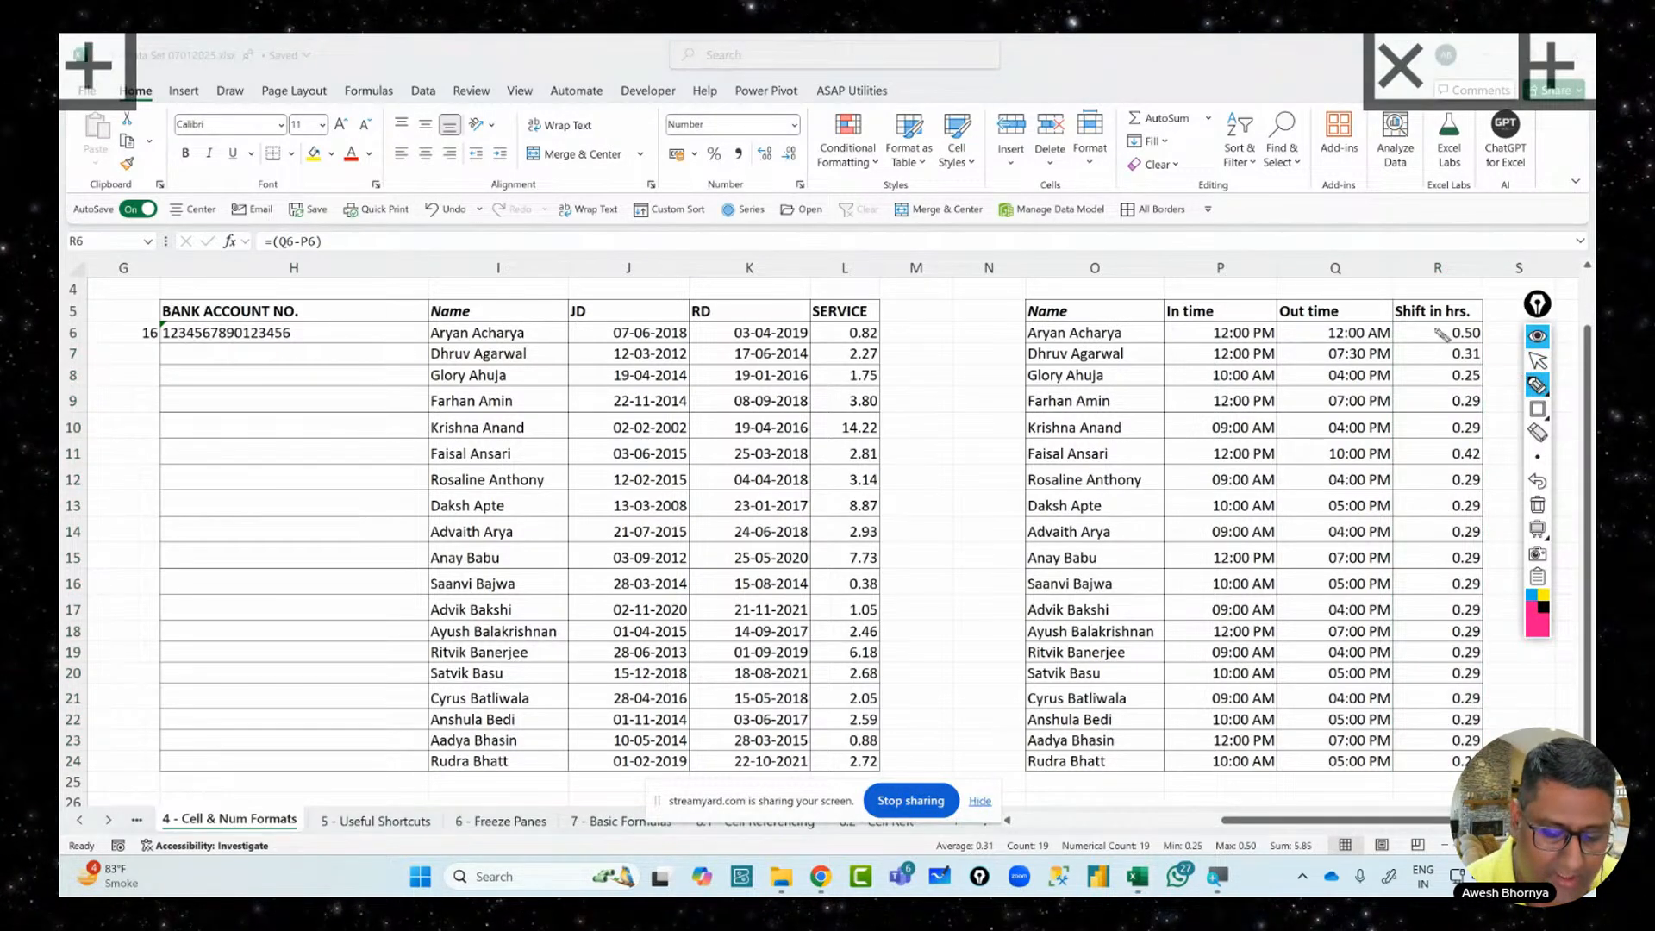
{"action": "mouse_move", "coordinate": [902, 377]}
{"action": "left_mouse_down"}
{"action": "mouse_move", "coordinate": [907, 444]}
{"action": "mouse_move", "coordinate": [928, 370]}
{"action": "left_mouse_up"}
{"action": "mouse_move", "coordinate": [939, 379]}
{"action": "left_mouse_down"}
{"action": "mouse_move", "coordinate": [931, 413]}
{"action": "mouse_move", "coordinate": [940, 381]}
{"action": "left_mouse_up"}
{"action": "mouse_move", "coordinate": [948, 357]}
{"action": "left_mouse_down"}
{"action": "mouse_move", "coordinate": [967, 355]}
{"action": "mouse_move", "coordinate": [970, 431]}
{"action": "mouse_move", "coordinate": [991, 423]}
{"action": "left_mouse_up"}
{"action": "mouse_move", "coordinate": [988, 295]}
{"action": "left_mouse_down"}
{"action": "mouse_move", "coordinate": [983, 473]}
{"action": "mouse_move", "coordinate": [948, 292]}
{"action": "left_mouse_up"}
{"action": "left_click_drag", "start_coordinate": [963, 509], "coordinate": [950, 562]}
{"action": "mouse_move", "coordinate": [941, 528]}
{"action": "left_mouse_down"}
{"action": "mouse_move", "coordinate": [978, 564]}
{"action": "mouse_move", "coordinate": [966, 641]}
{"action": "left_mouse_up"}
{"action": "left_click_drag", "start_coordinate": [981, 576], "coordinate": [1007, 659]}
{"action": "left_click_drag", "start_coordinate": [966, 547], "coordinate": [955, 544]}
{"action": "left_click_drag", "start_coordinate": [1264, 320], "coordinate": [1345, 310]}
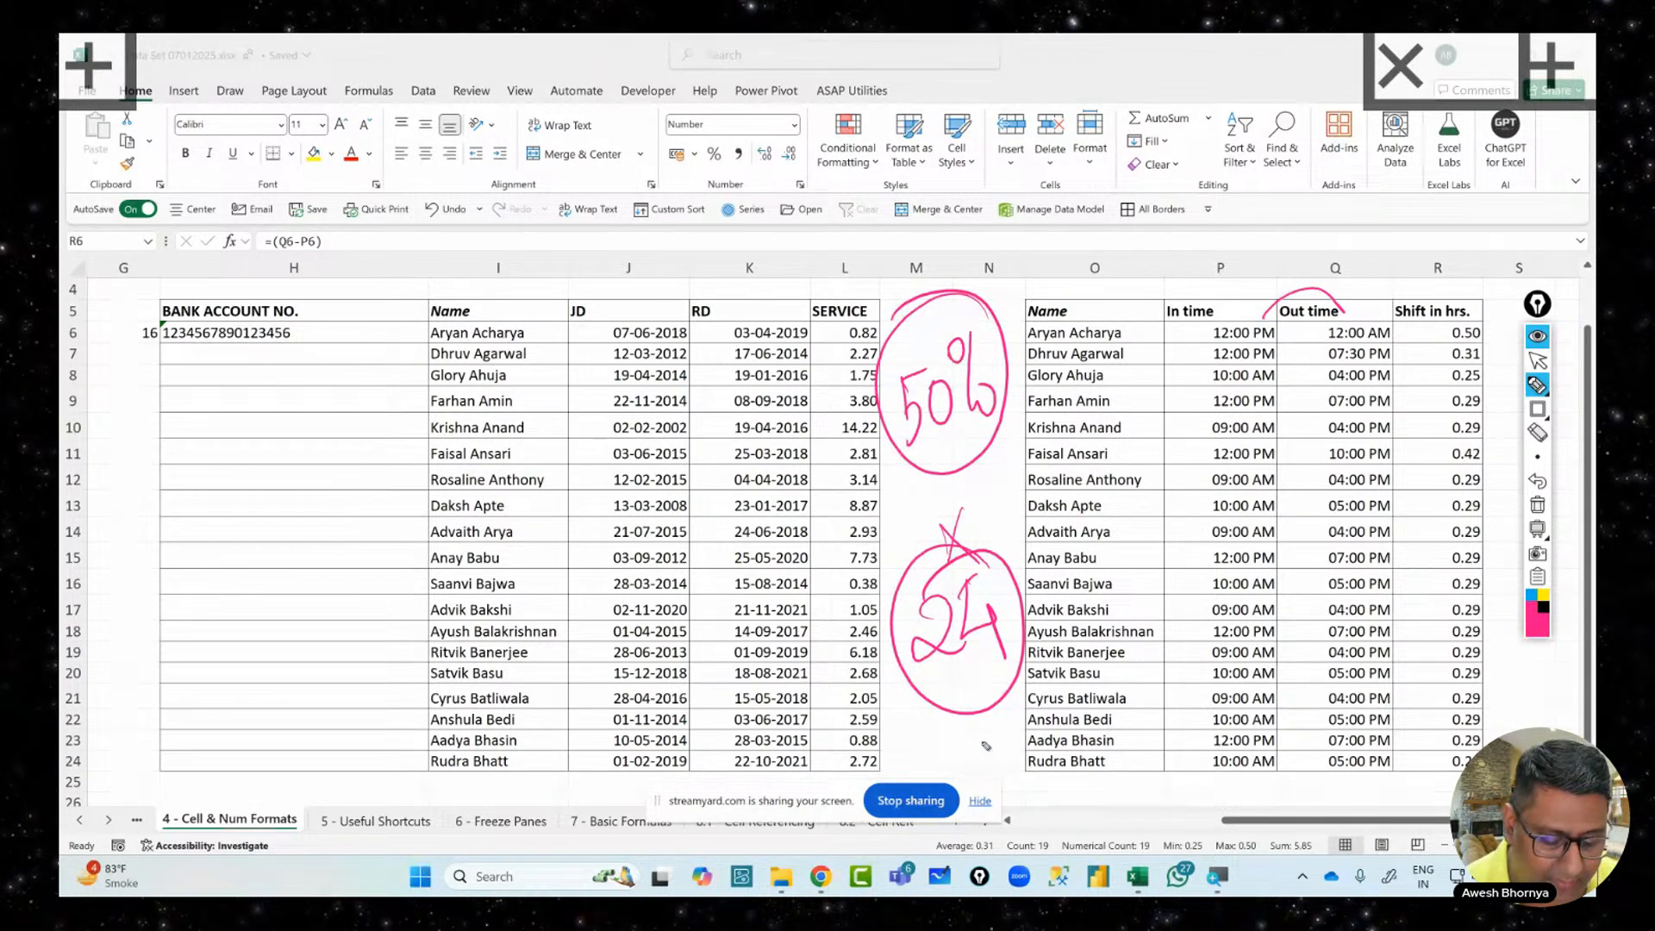
{"action": "left_click_drag", "start_coordinate": [966, 729], "coordinate": [965, 767]}
{"action": "mouse_move", "coordinate": [973, 729]}
{"action": "left_mouse_down"}
{"action": "mouse_move", "coordinate": [996, 757]}
{"action": "mouse_move", "coordinate": [974, 714]}
{"action": "mouse_move", "coordinate": [1017, 708]}
{"action": "left_mouse_up"}
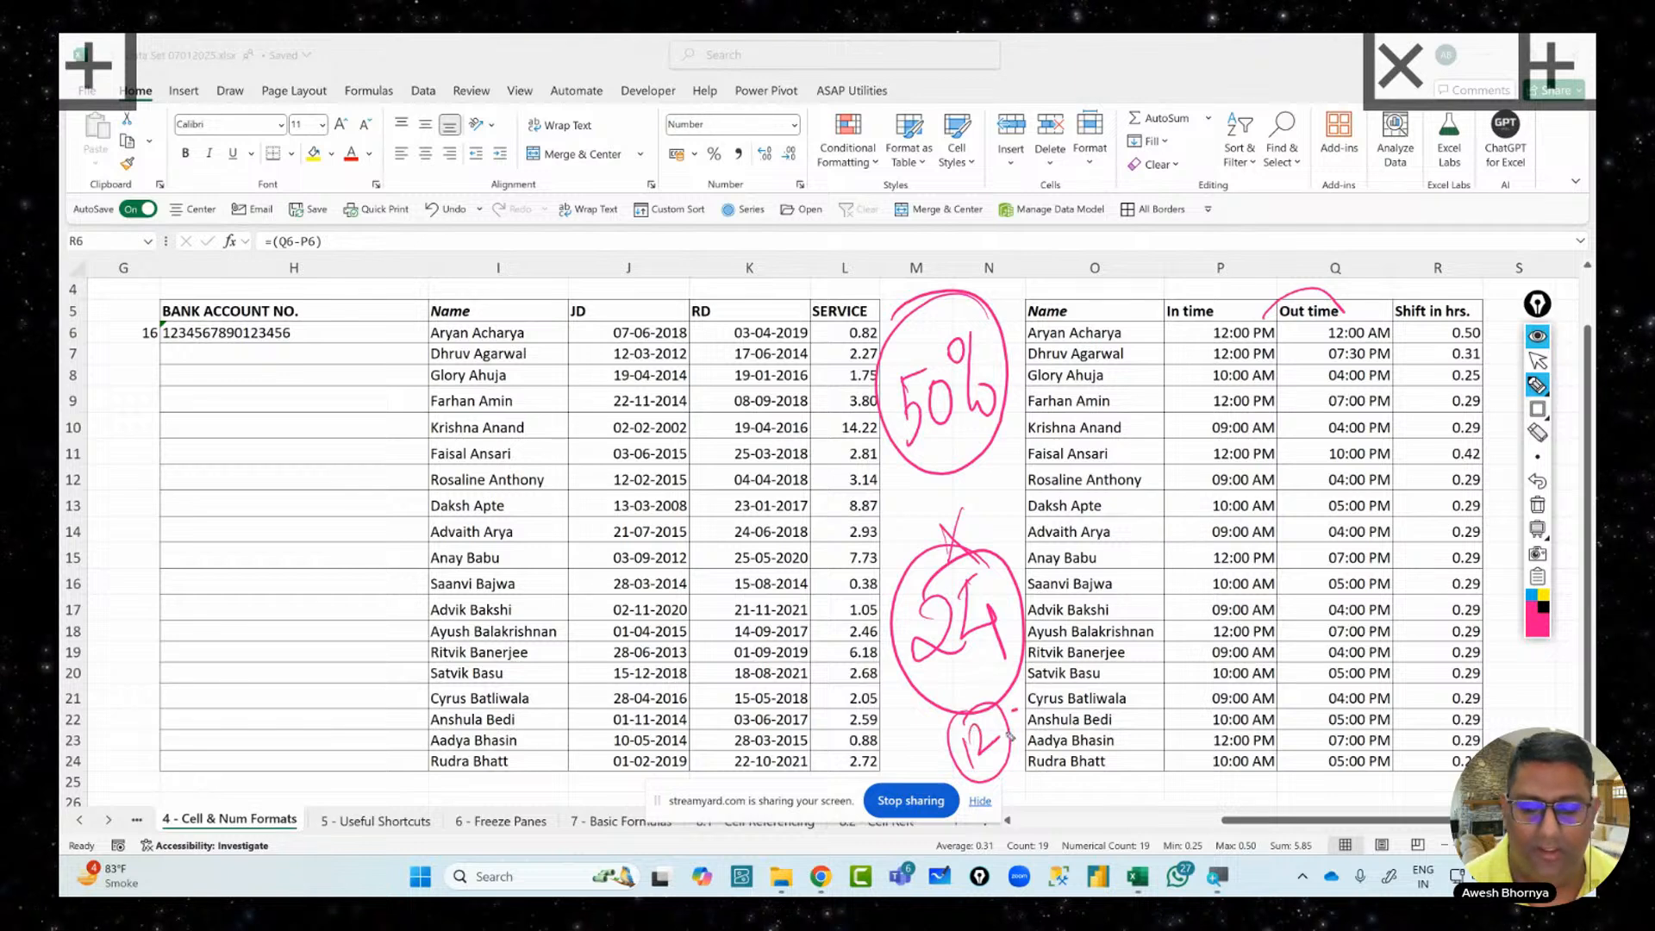
{"action": "mouse_move", "coordinate": [1476, 315]}
{"action": "left_mouse_down"}
{"action": "mouse_move", "coordinate": [1450, 334]}
{"action": "mouse_move", "coordinate": [1470, 313]}
{"action": "left_mouse_up"}
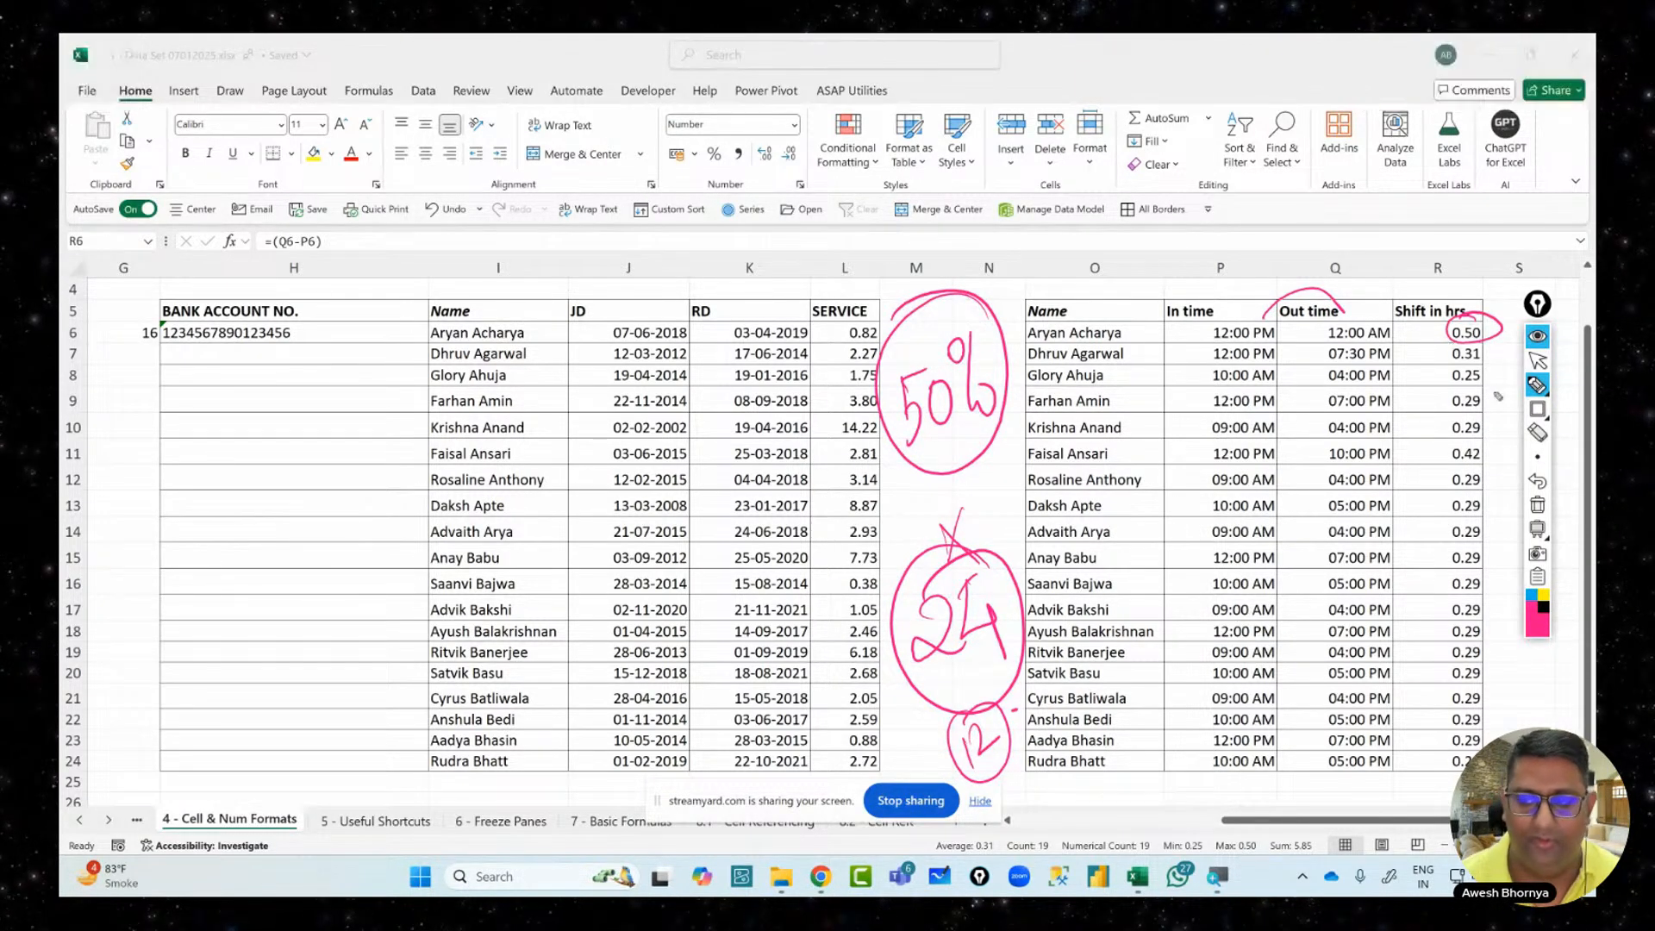
{"action": "left_click", "coordinate": [1540, 506]}
{"action": "left_click", "coordinate": [1538, 360]}
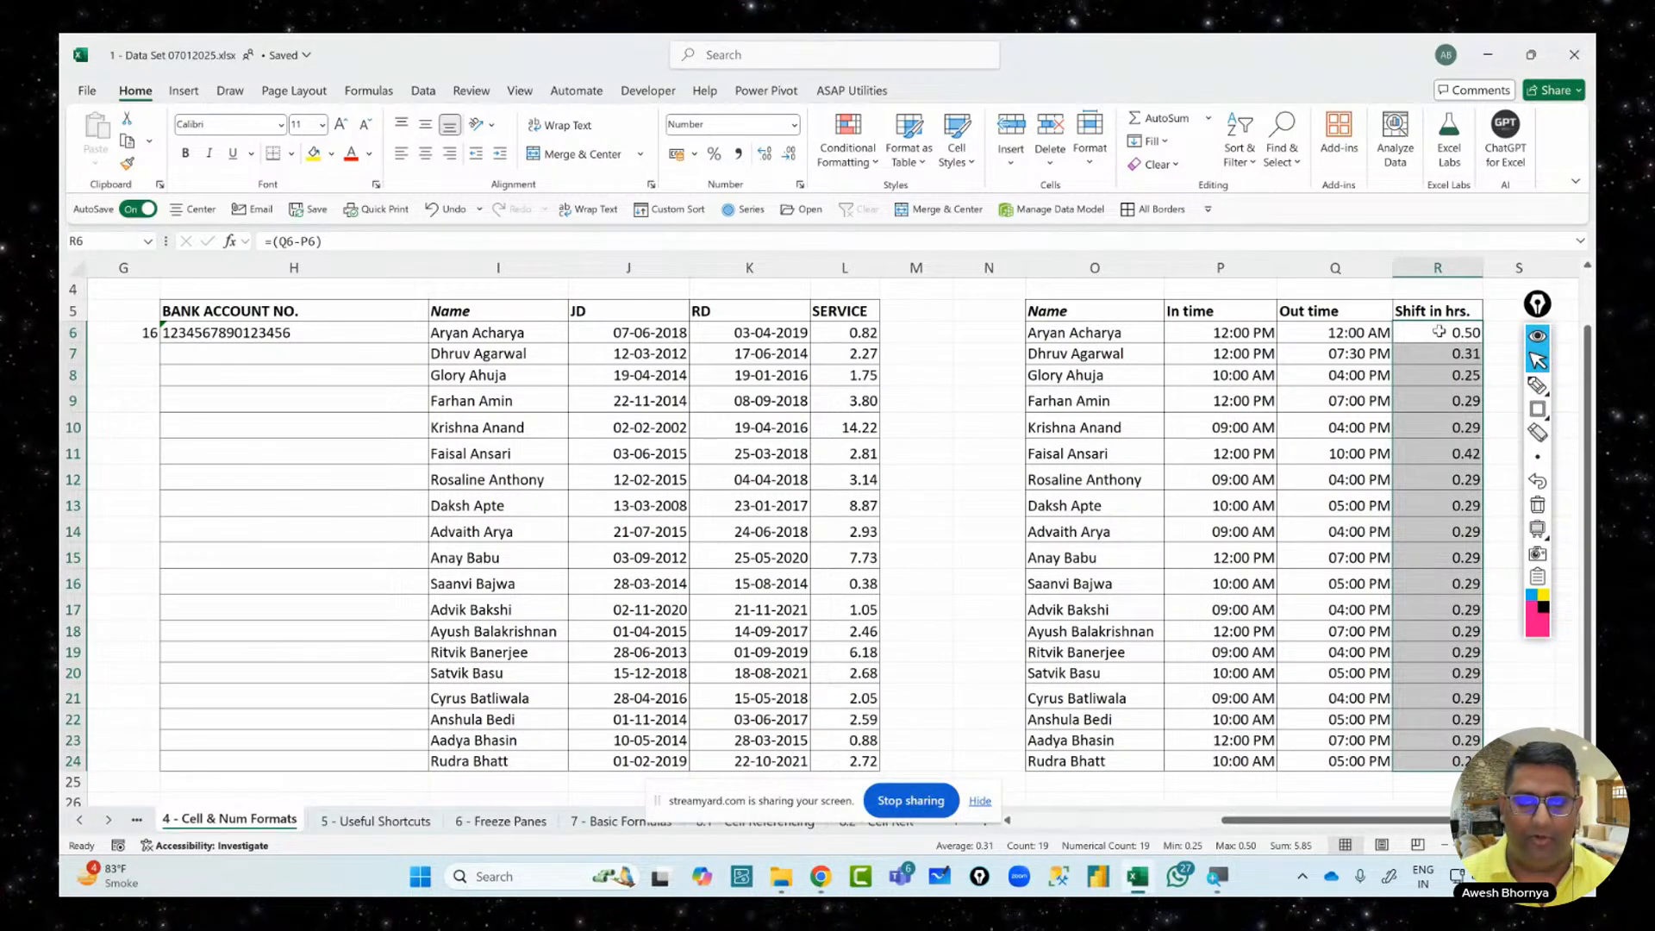
Change the shift formula to =(Q6-P6)*24 for every cell in R6:R24
{"action": "left_click", "coordinate": [331, 240]}
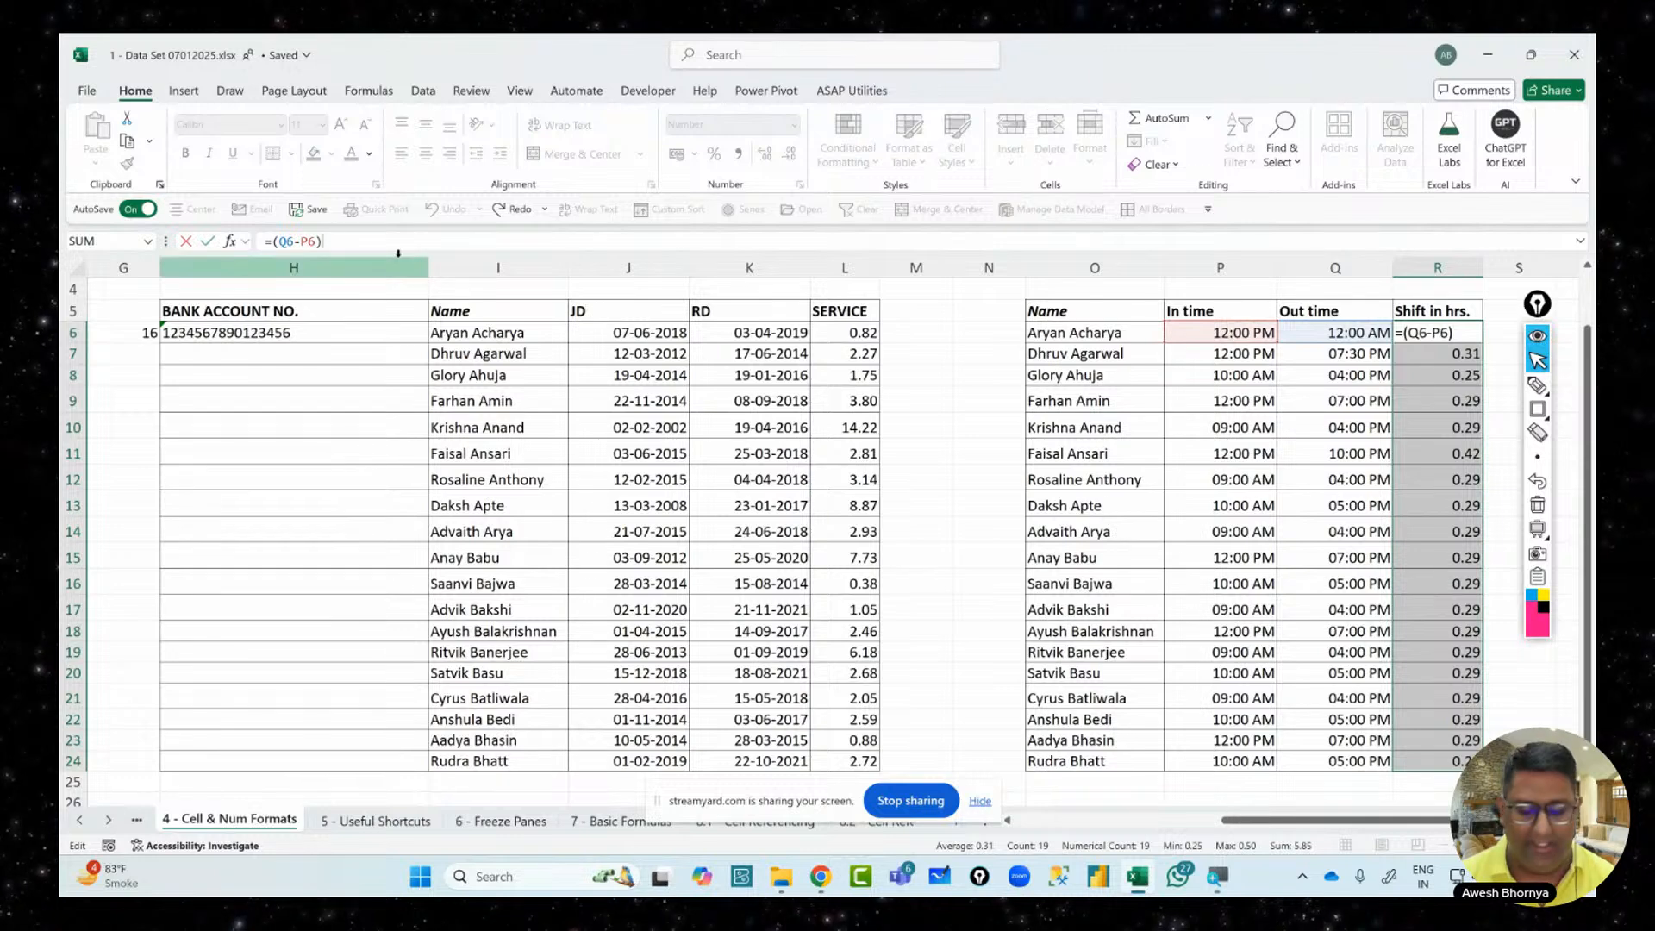
{"action": "type", "text": "*24"}
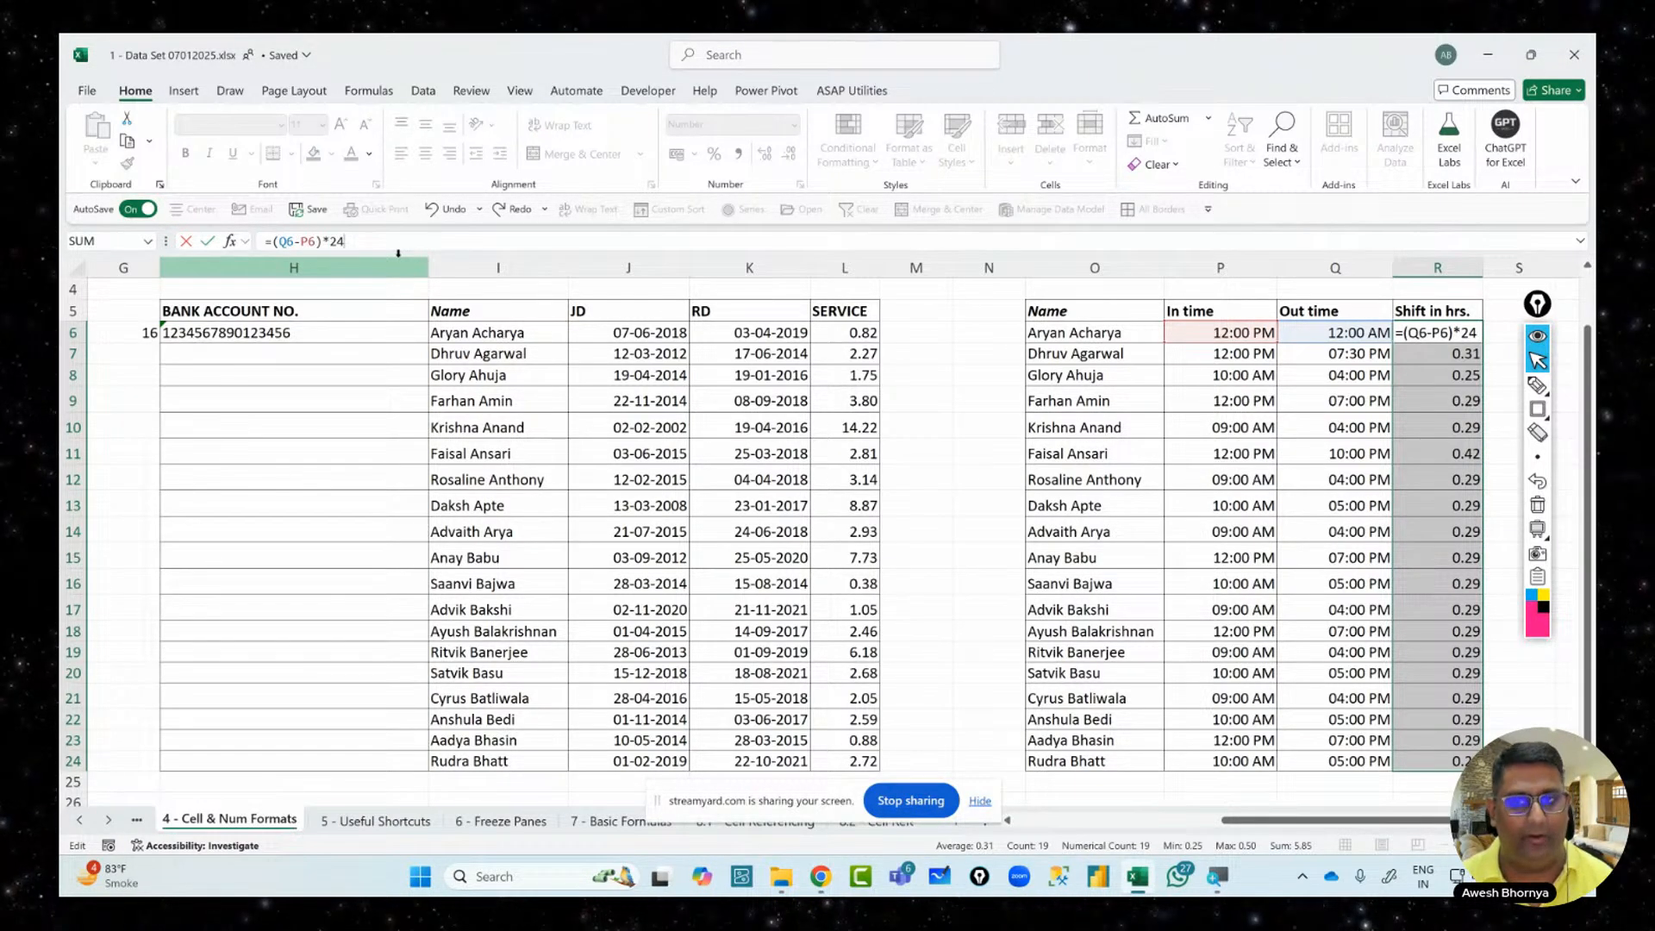
{"action": "key", "text": "ctrl+Return"}
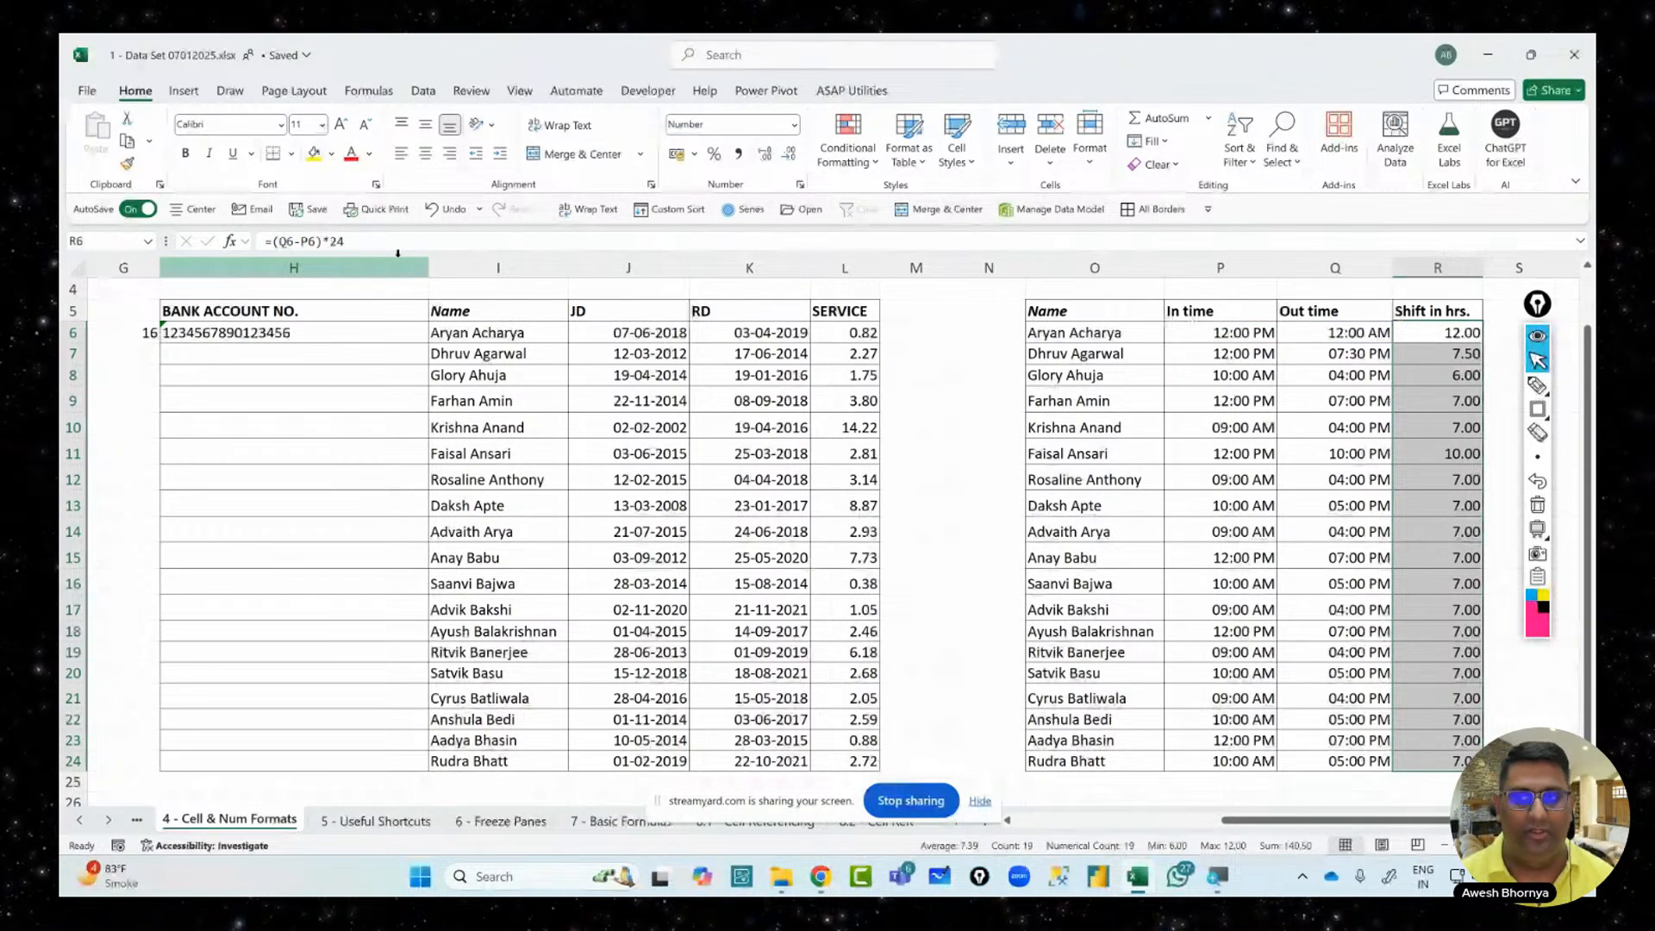
Mark the 12.00, 6.00 and 7.00 shift results on screen, then clear the marks
{"action": "left_click", "coordinate": [1537, 385]}
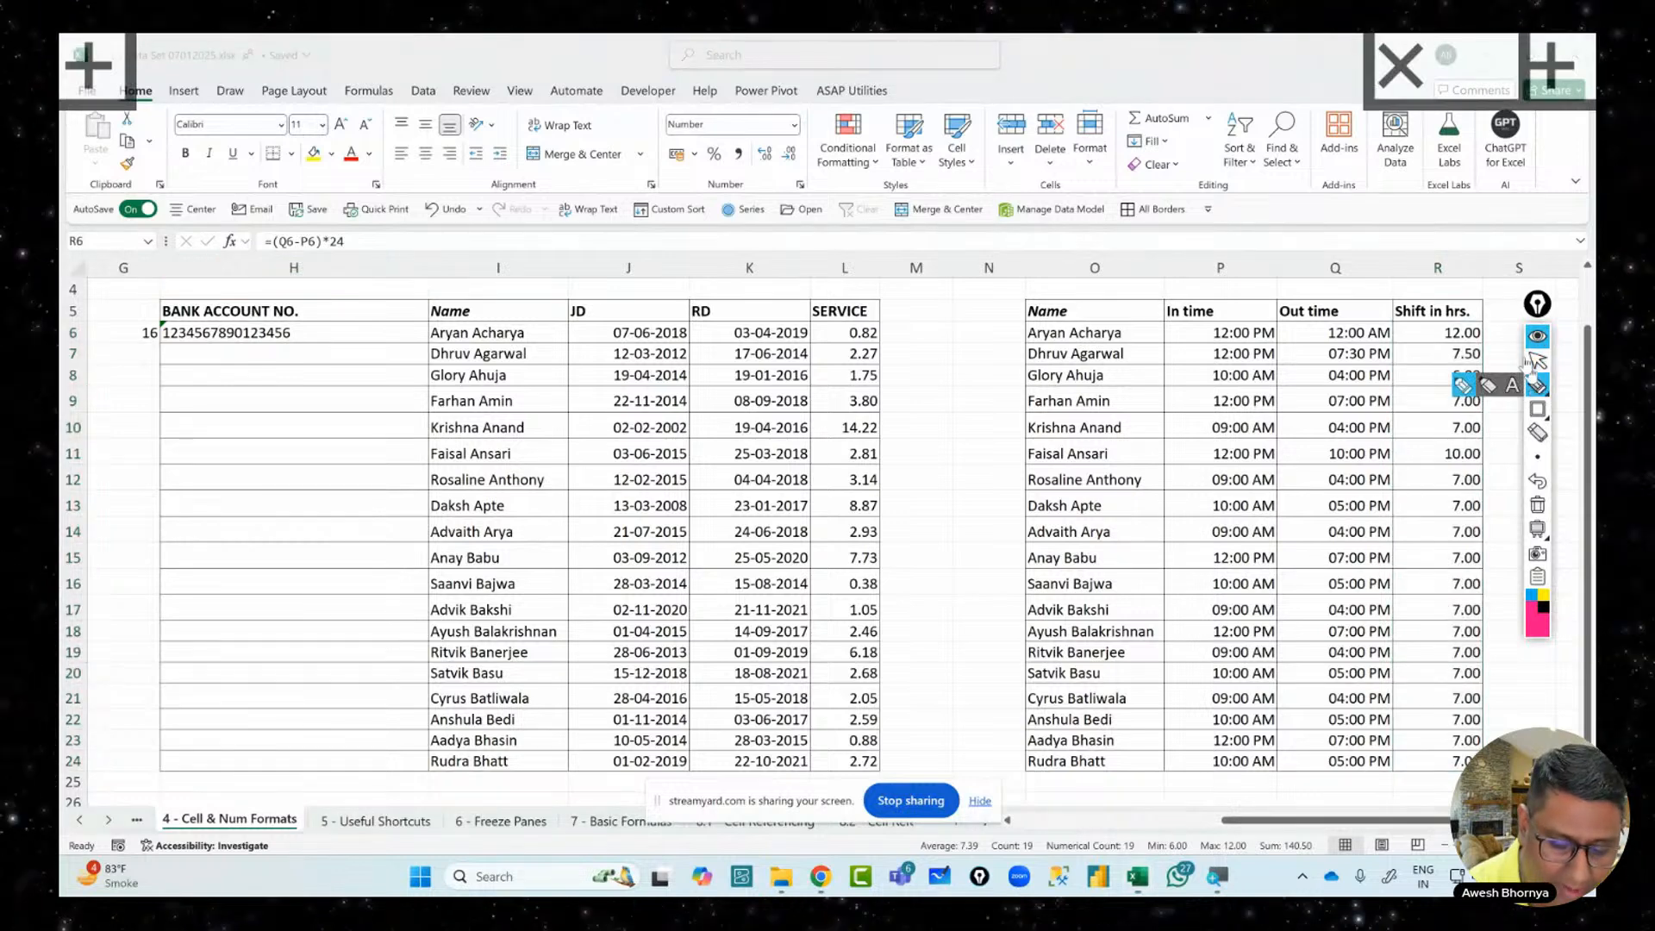
{"action": "left_click_drag", "start_coordinate": [1488, 332], "coordinate": [1526, 312]}
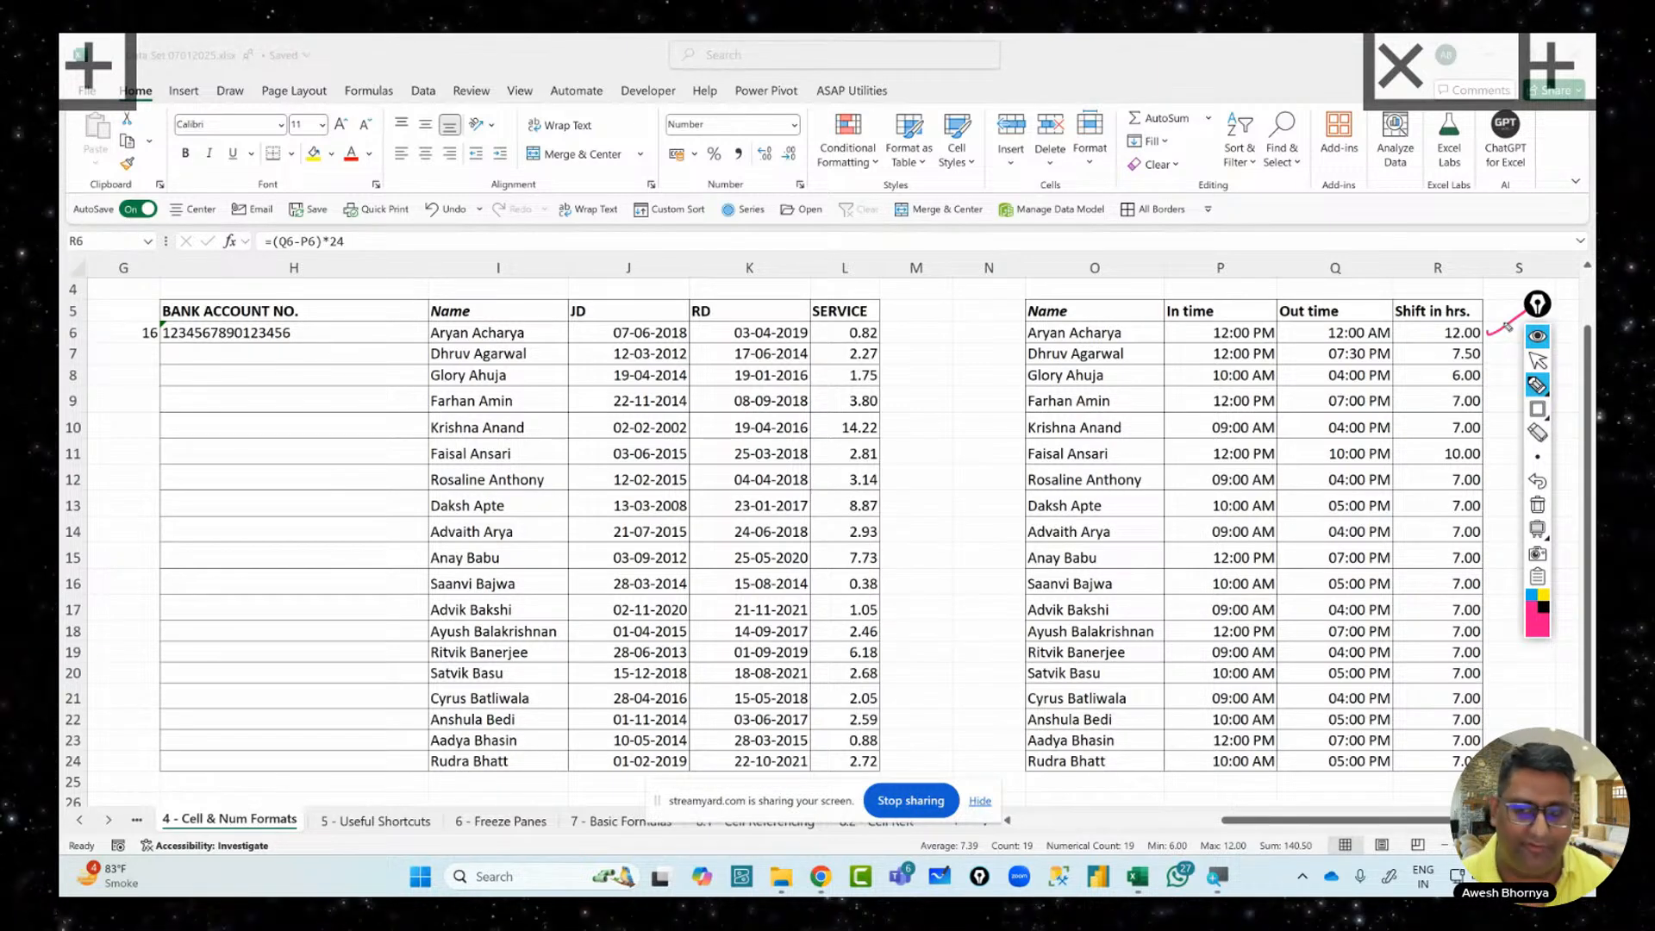
{"action": "left_click_drag", "start_coordinate": [1484, 381], "coordinate": [1524, 361]}
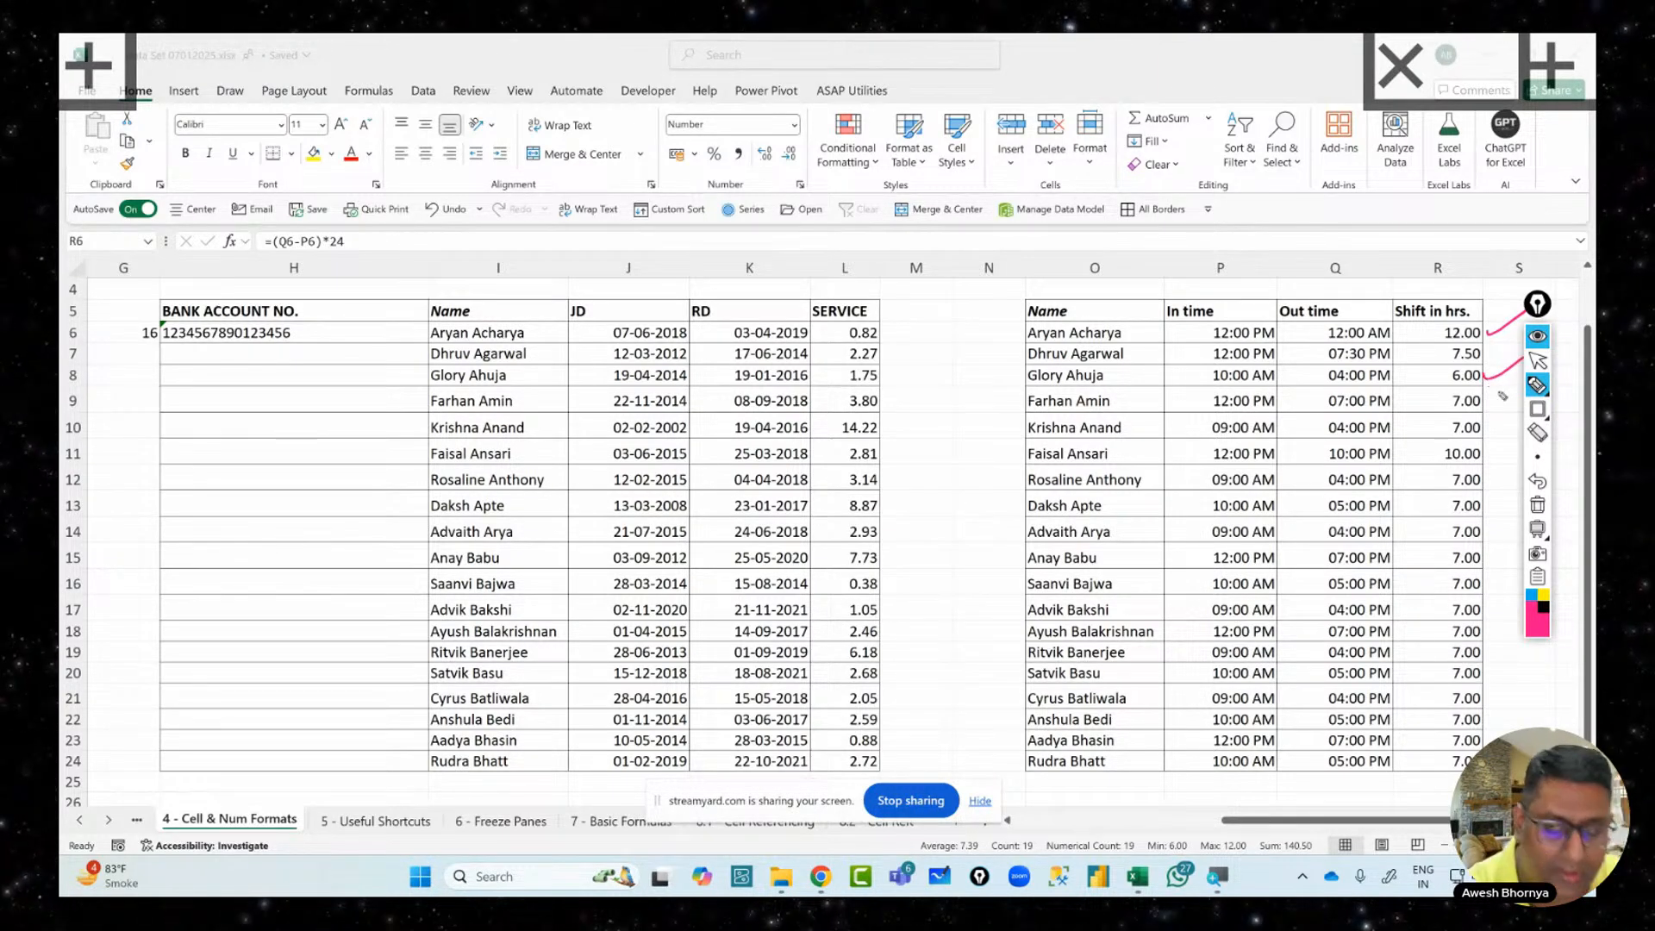
{"action": "mouse_move", "coordinate": [1433, 472]}
{"action": "left_mouse_down"}
{"action": "mouse_move", "coordinate": [1504, 514]}
{"action": "mouse_move", "coordinate": [1499, 740]}
{"action": "mouse_move", "coordinate": [1433, 771]}
{"action": "left_mouse_up"}
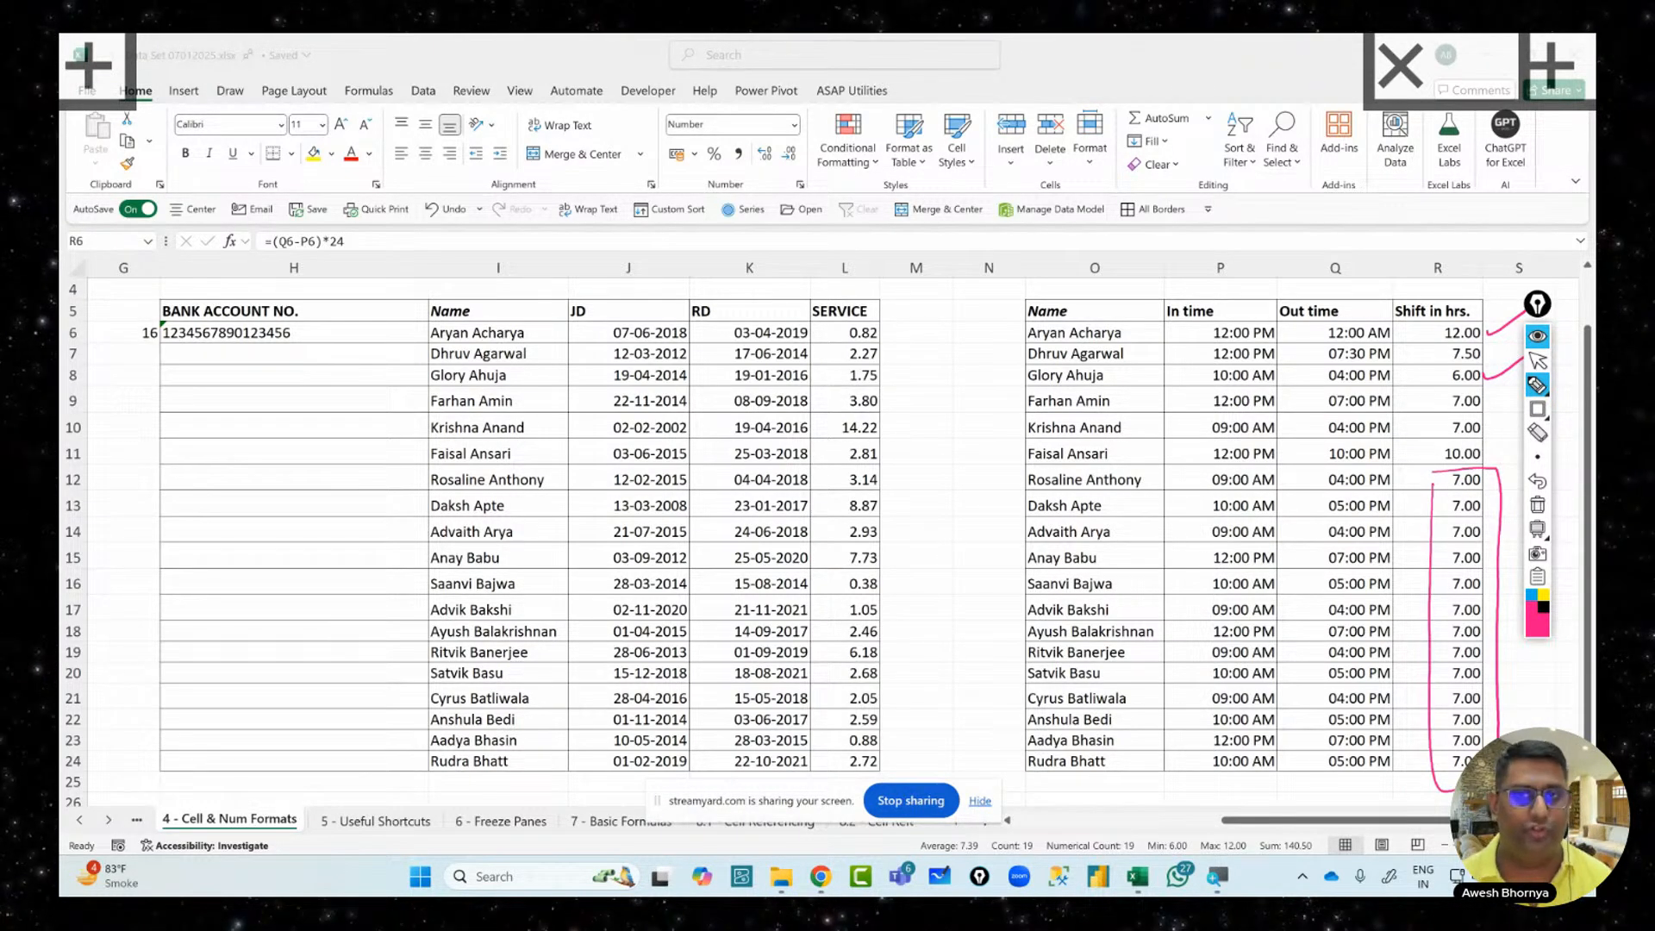
{"action": "left_click", "coordinate": [1539, 511]}
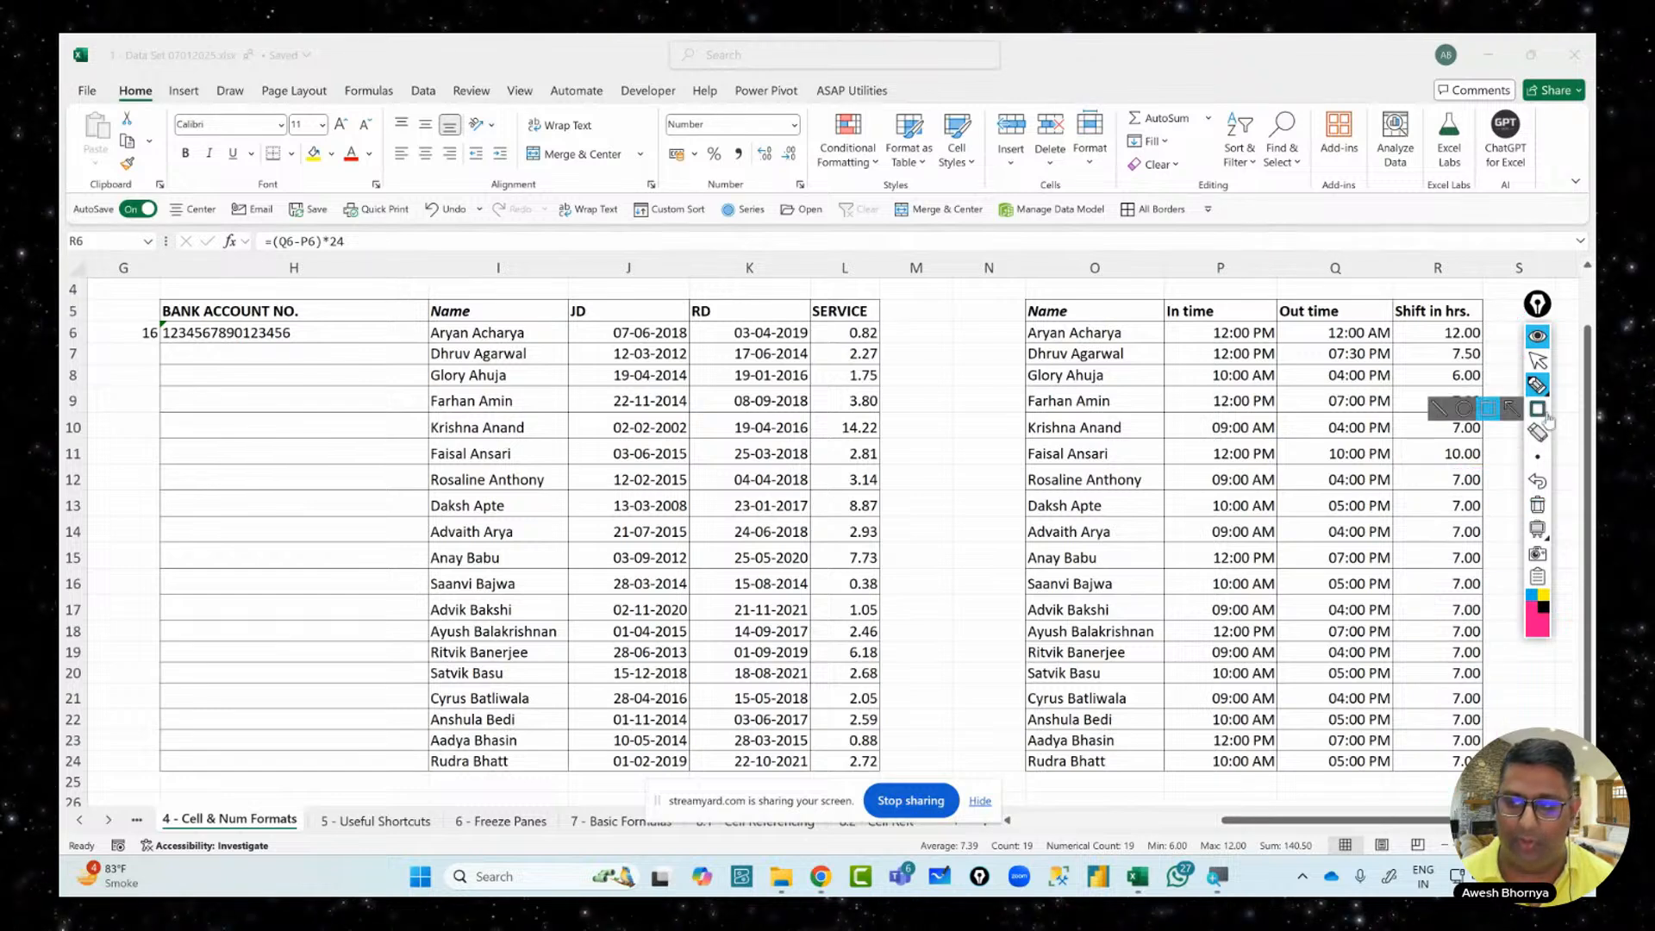
{"action": "left_click", "coordinate": [1539, 362]}
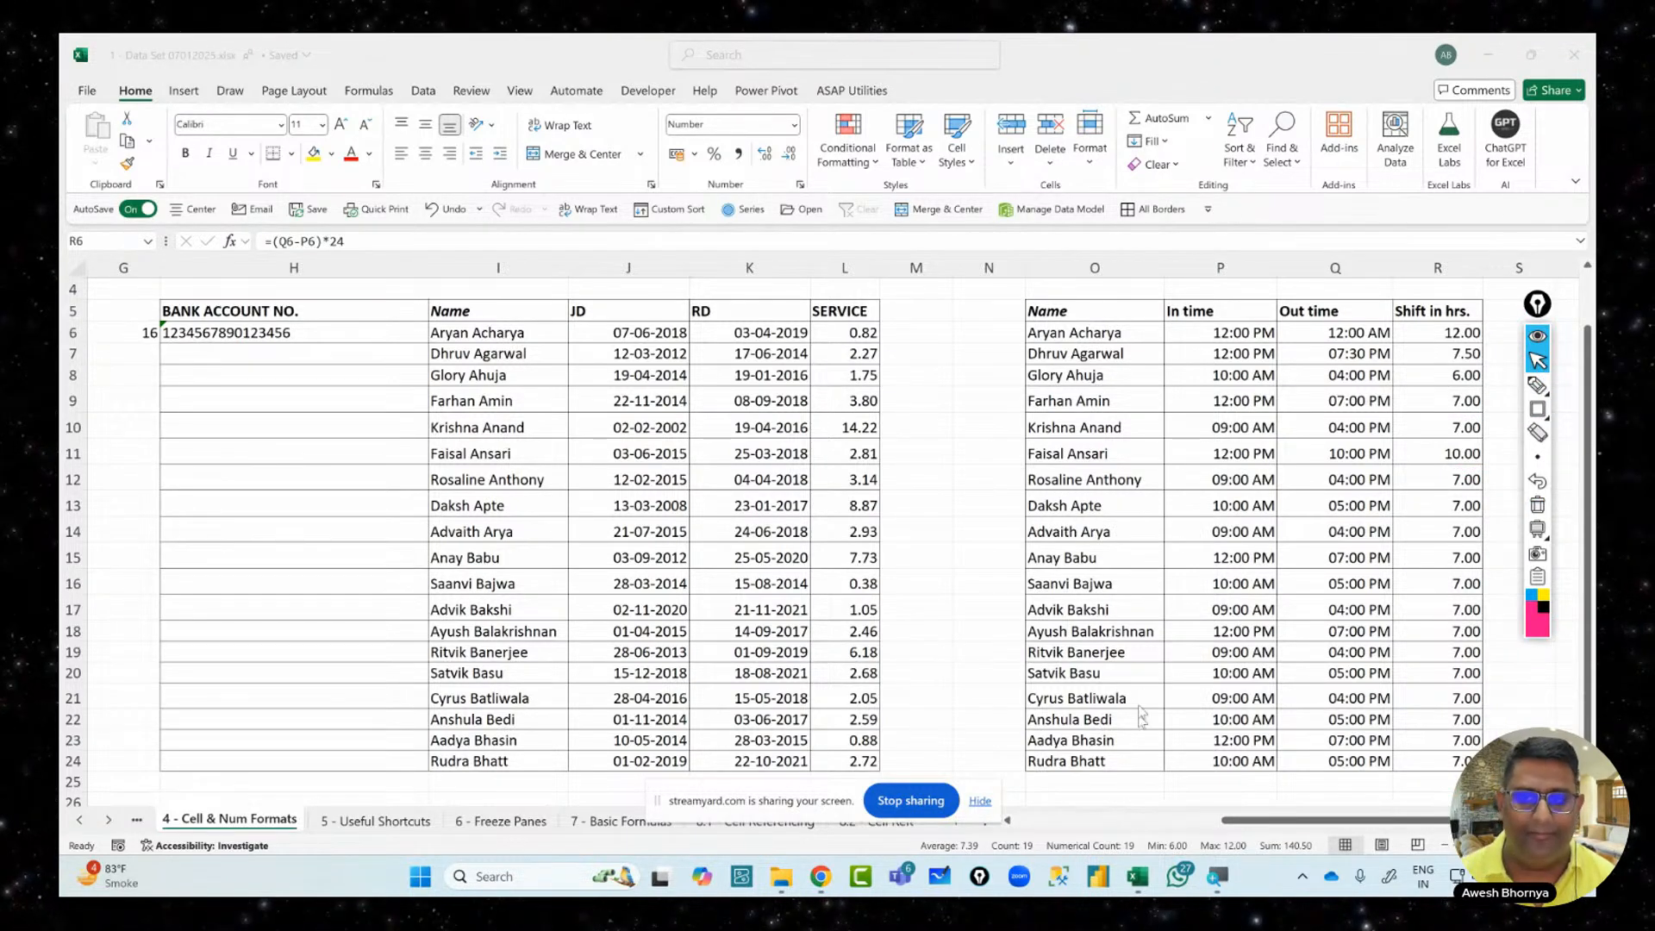
Check the In time in P16, then select the SERVICE values L6:L24
{"action": "left_click", "coordinate": [1252, 576]}
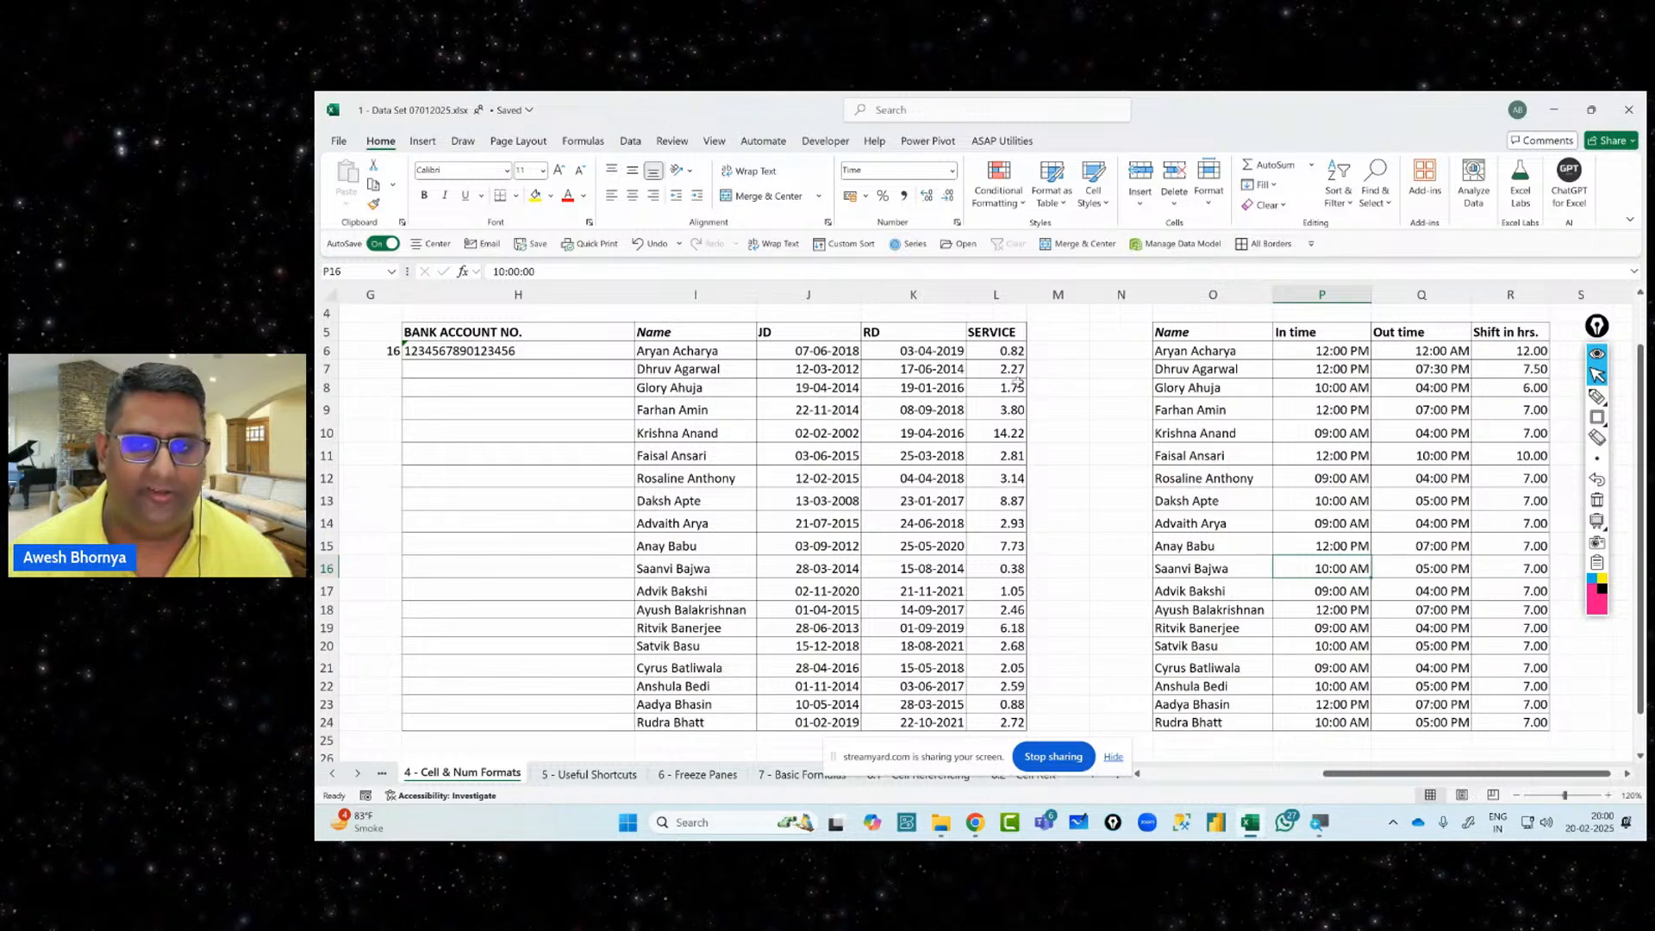
{"action": "left_click_drag", "start_coordinate": [989, 351], "coordinate": [1009, 722]}
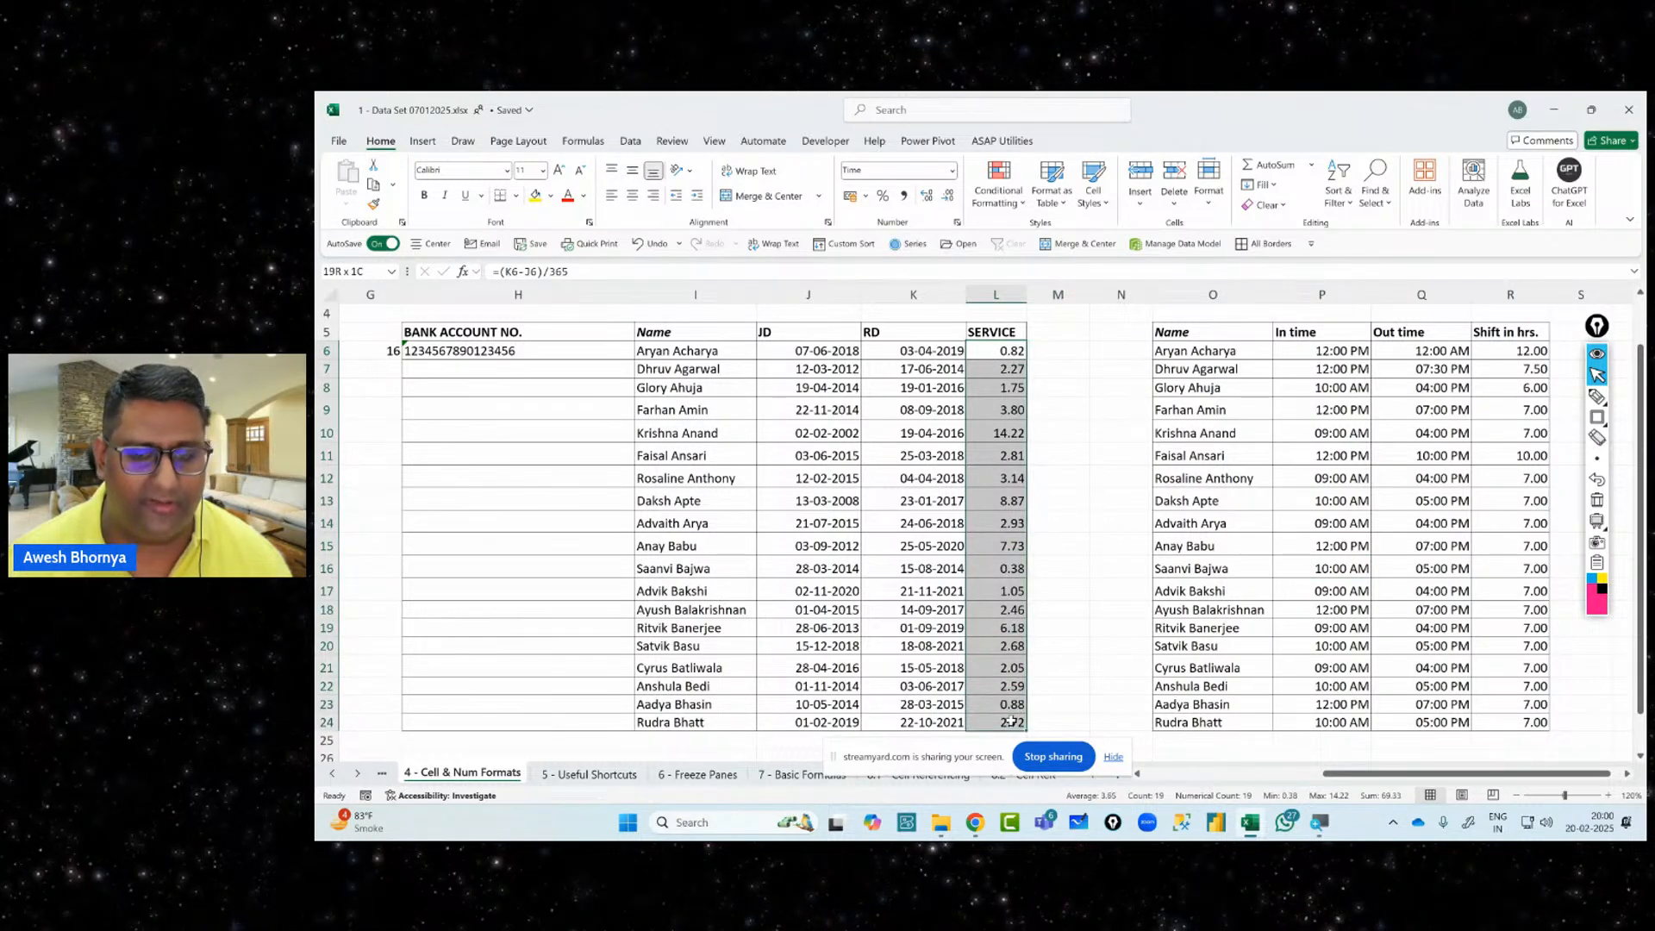